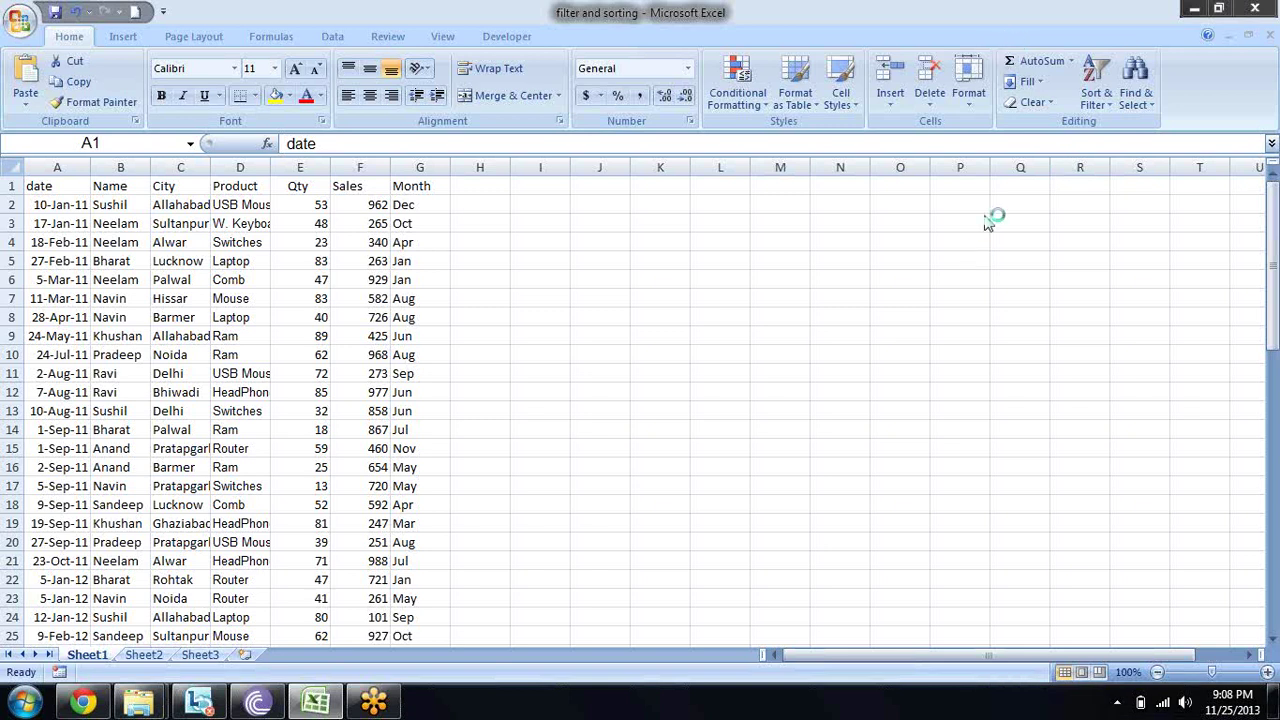
Step: Sort date column A Oldest to Newest, expanding the sort to every table column
{"action": "left_click", "coordinate": [1096, 98]}
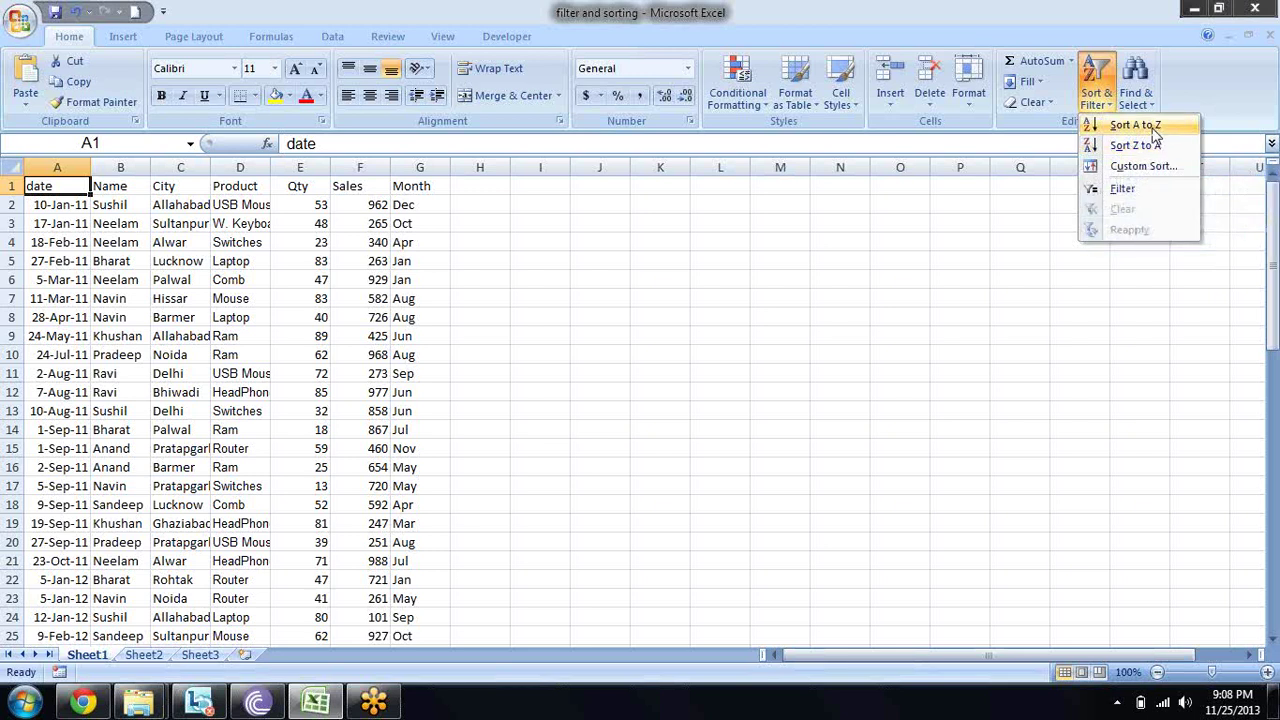
{"action": "left_click", "coordinate": [1153, 128]}
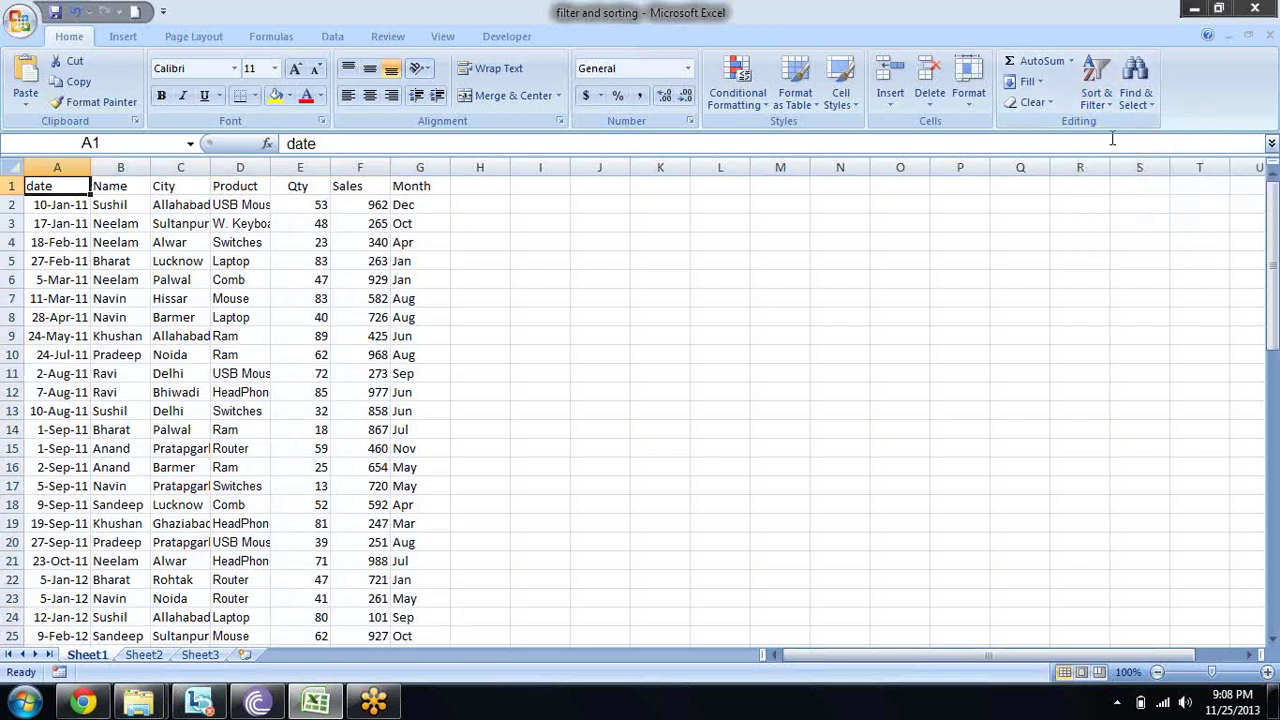
{"action": "left_click", "coordinate": [1098, 100]}
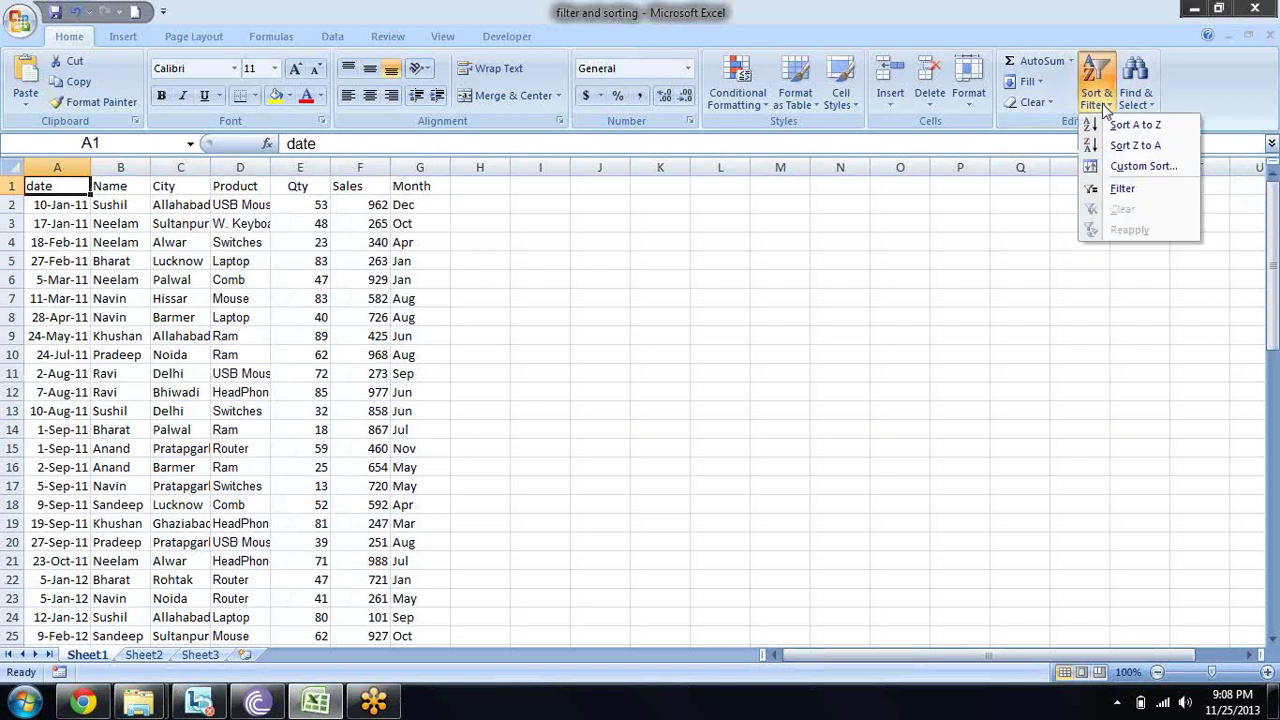
{"action": "left_click", "coordinate": [62, 163]}
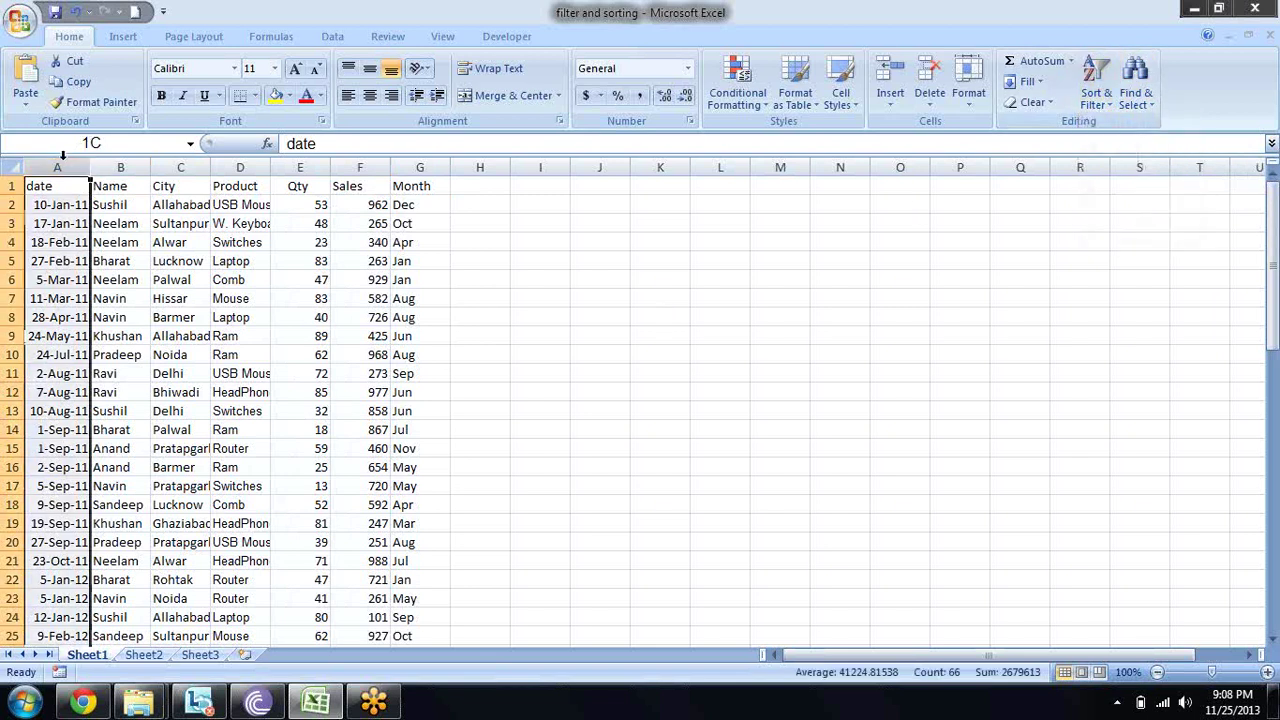
{"action": "left_click", "coordinate": [1097, 98]}
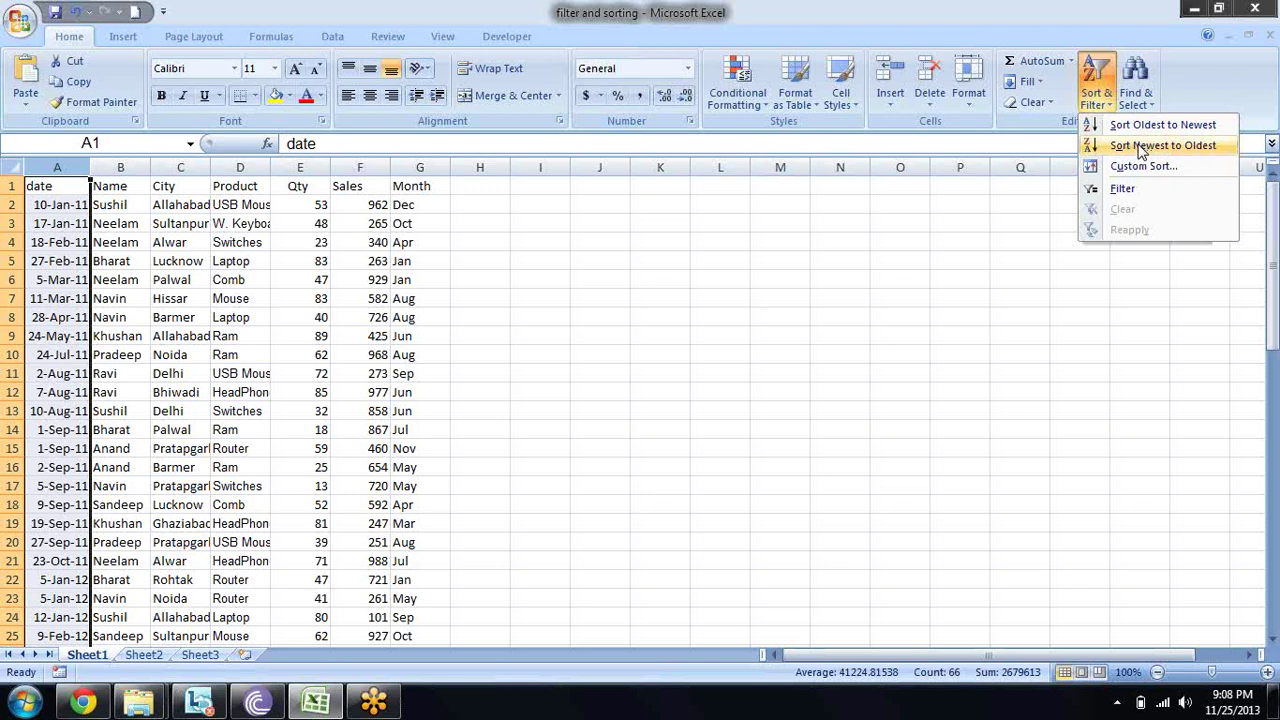
{"action": "left_click", "coordinate": [1125, 128]}
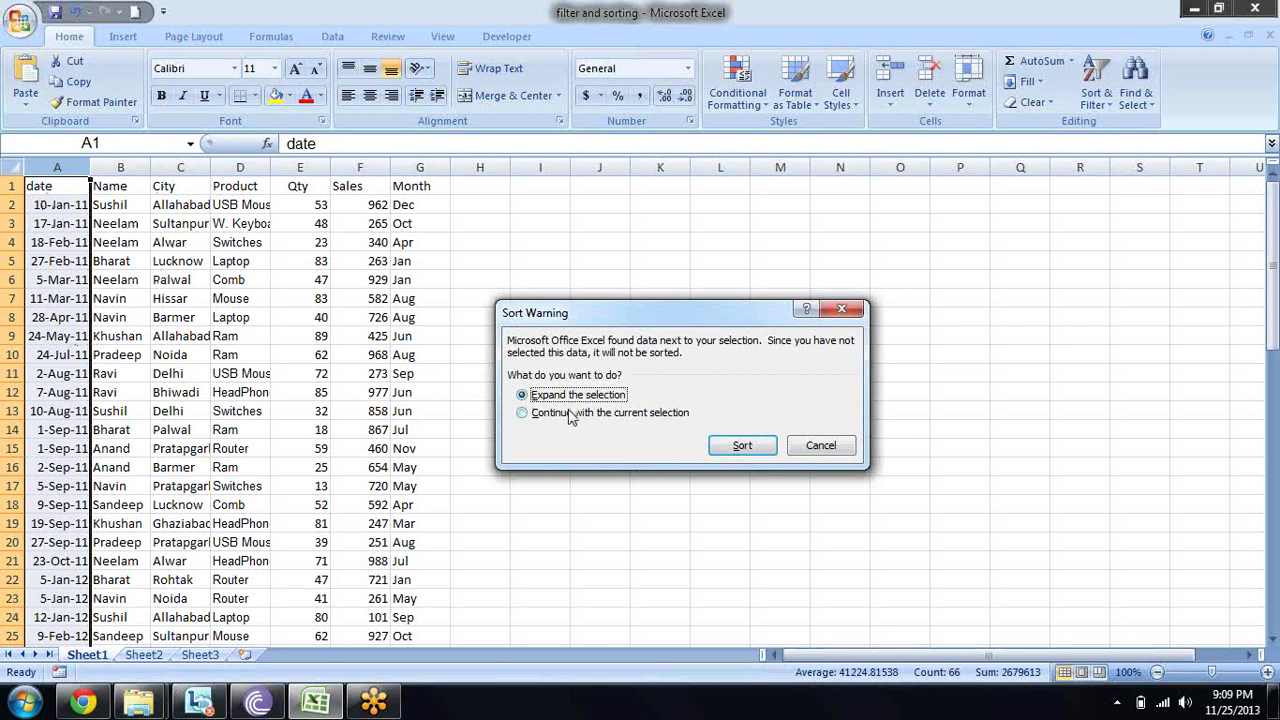
{"action": "left_click", "coordinate": [733, 446]}
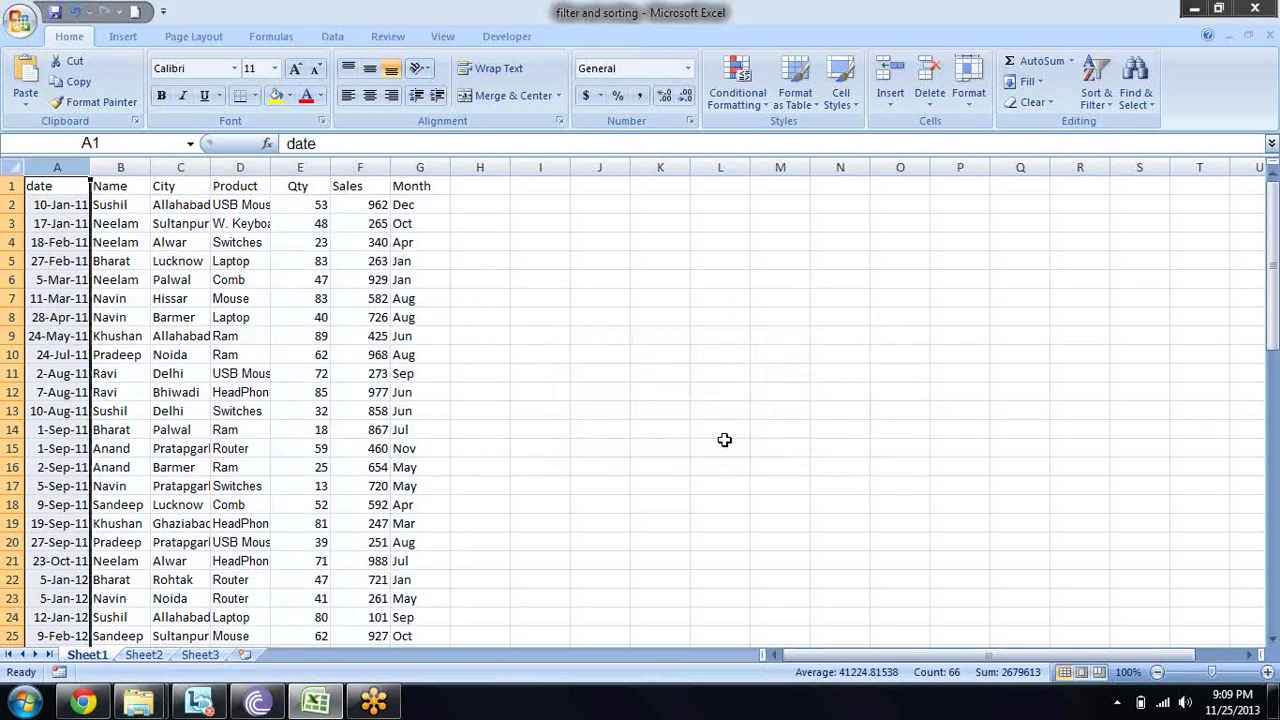
Step: Select the whole table range A1:G66
{"action": "left_click", "coordinate": [160, 188]}
{"action": "key", "text": "Left"}
{"action": "key", "text": "Left"}
{"action": "key", "text": "ctrl+shift+Right"}
{"action": "key", "text": "ctrl+shift+Down"}
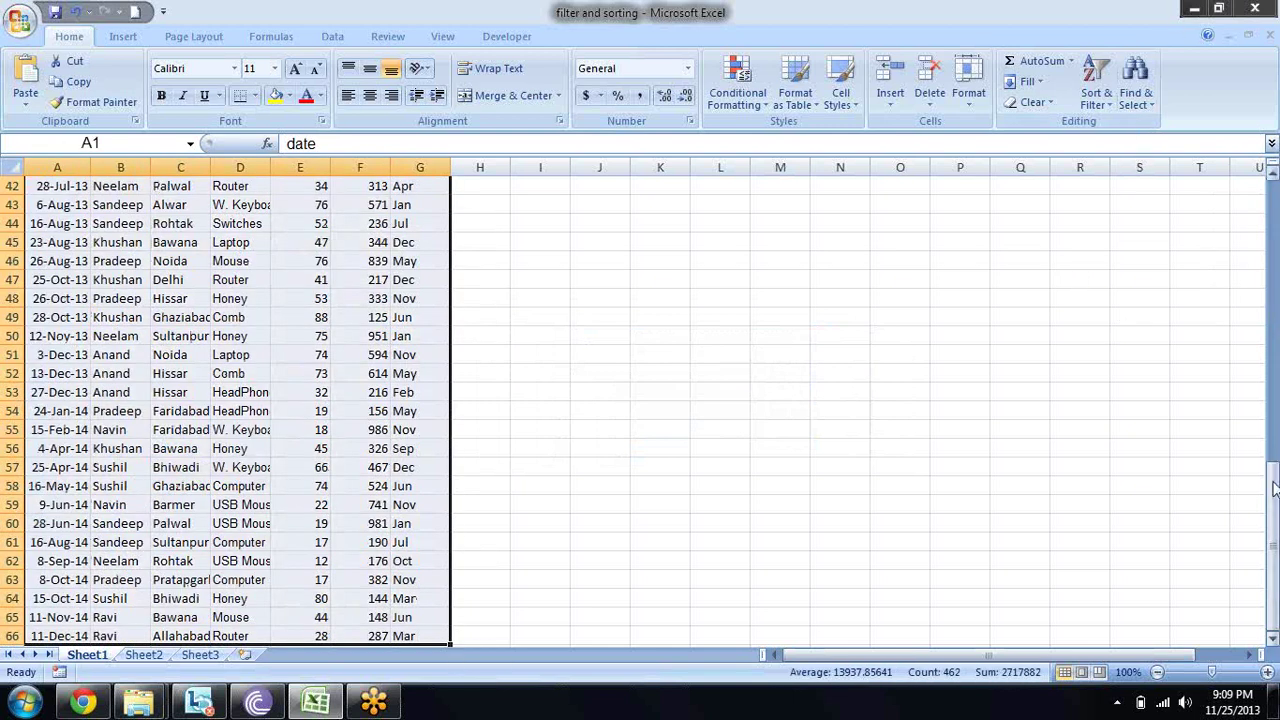
{"action": "left_click_drag", "start_coordinate": [1273, 488], "coordinate": [1273, 200]}
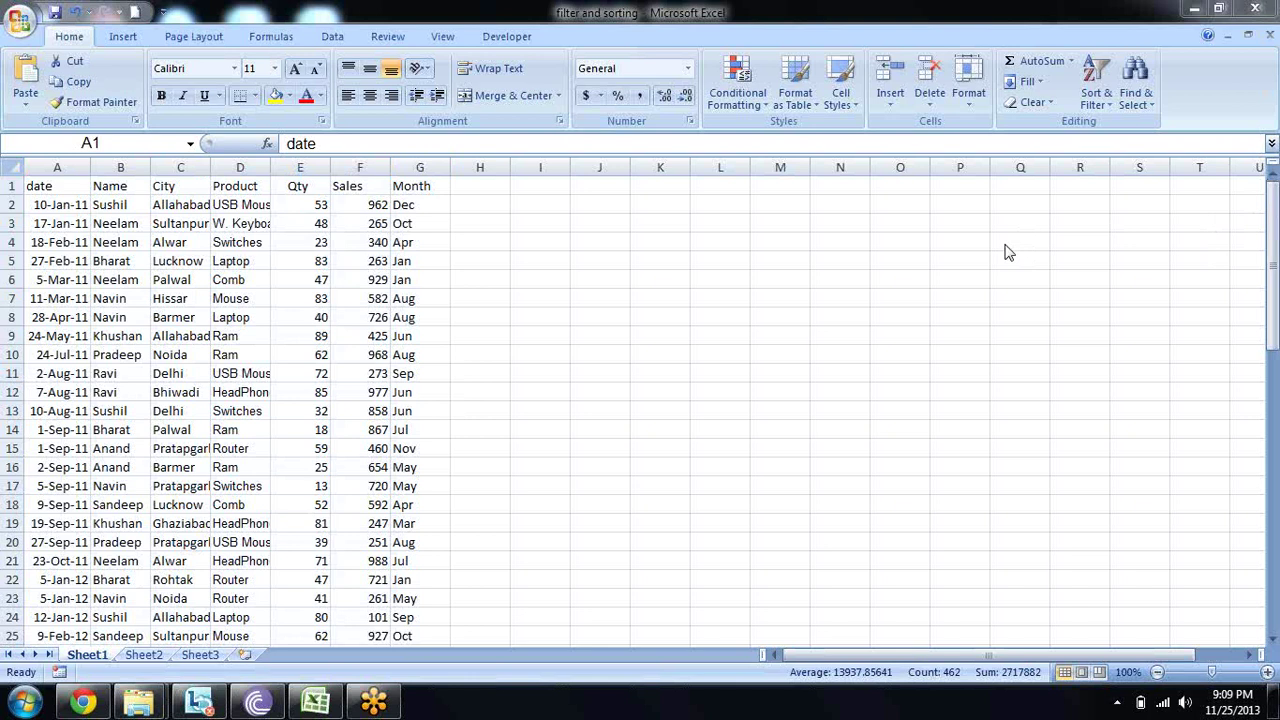
Step: Sort the selected table Newest to Oldest so December 2014 rows come first
{"action": "left_click", "coordinate": [1091, 104]}
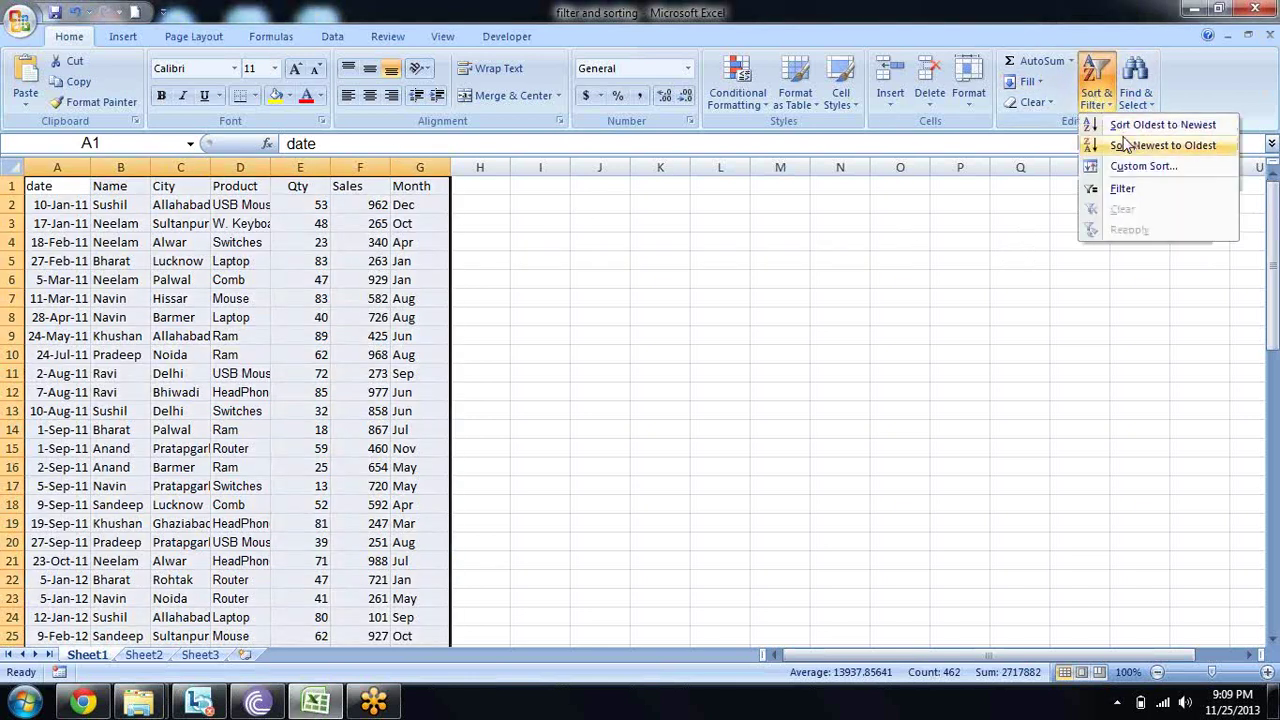
{"action": "left_click", "coordinate": [1127, 124]}
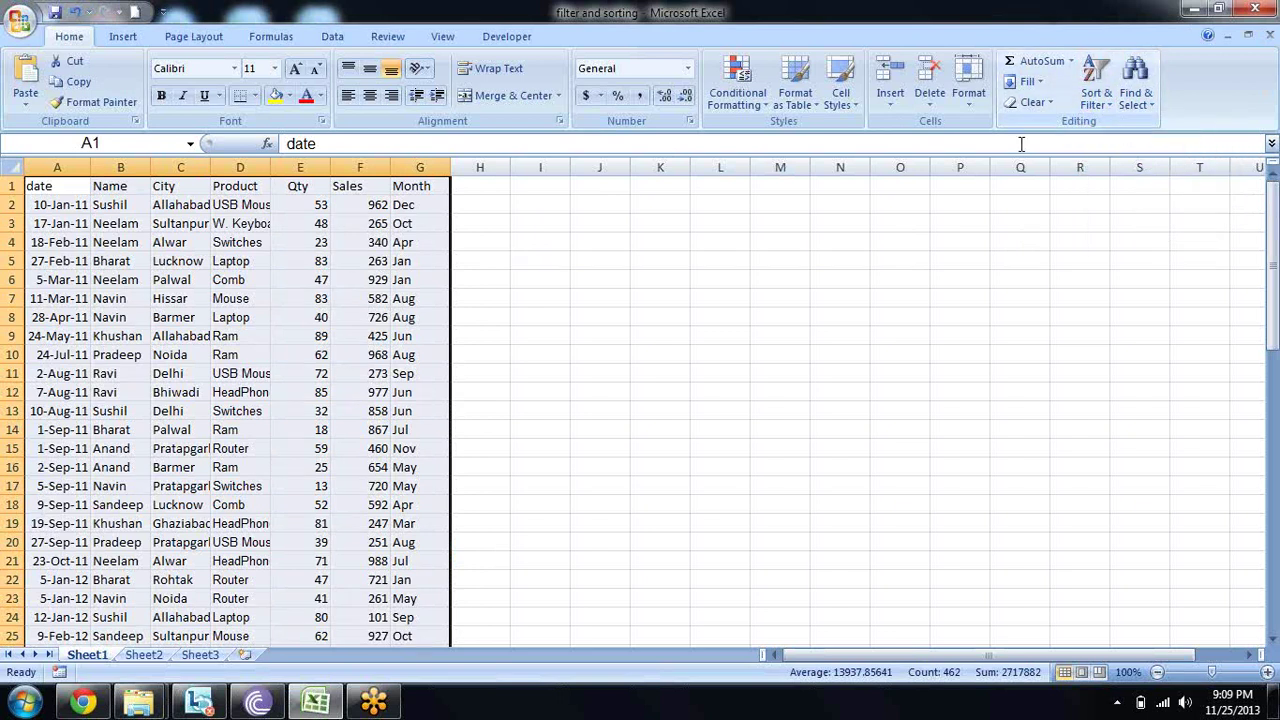
{"action": "left_click", "coordinate": [1092, 104]}
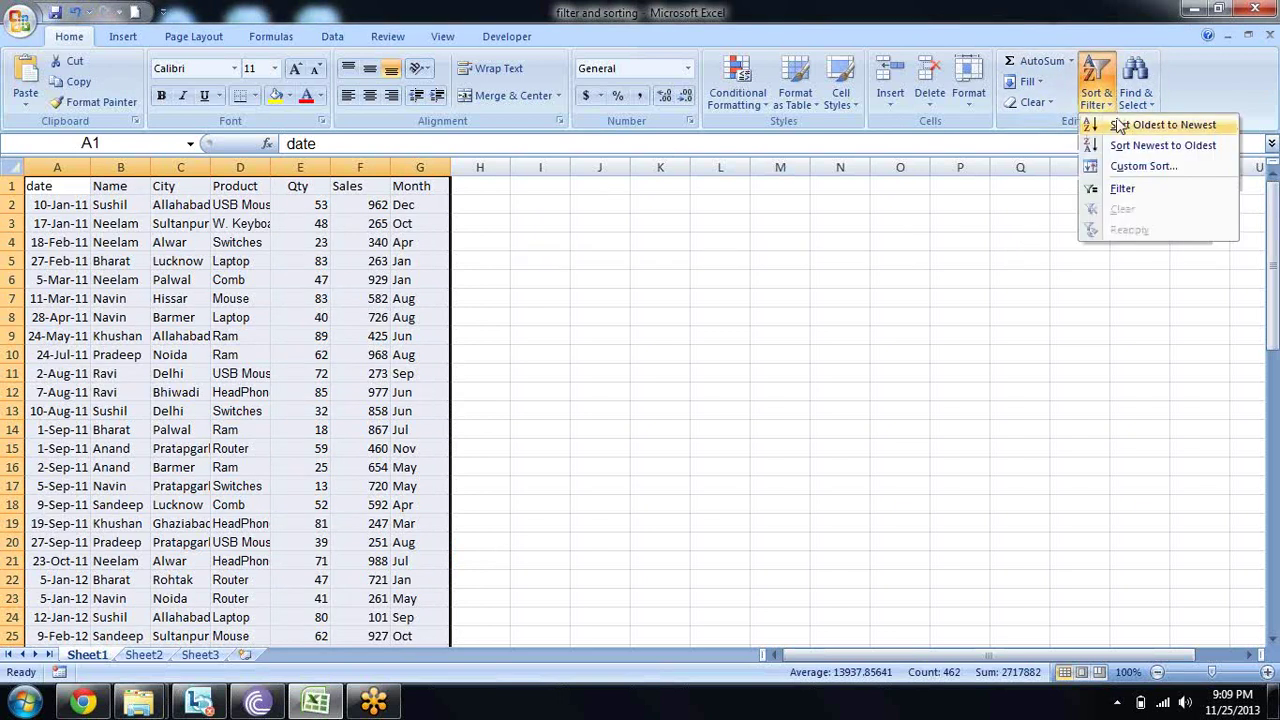
{"action": "left_click", "coordinate": [1125, 146]}
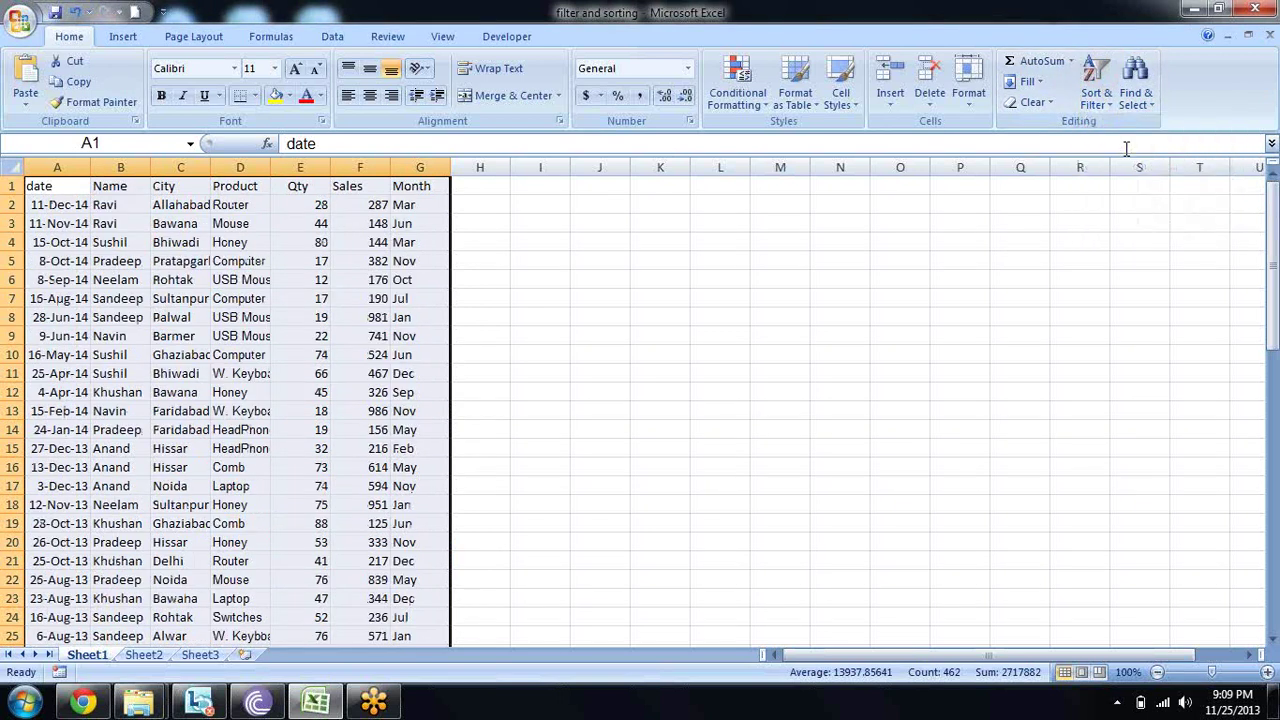
{"action": "left_click", "coordinate": [1097, 104]}
{"action": "left_click", "coordinate": [1118, 146]}
{"action": "left_click", "coordinate": [1097, 100]}
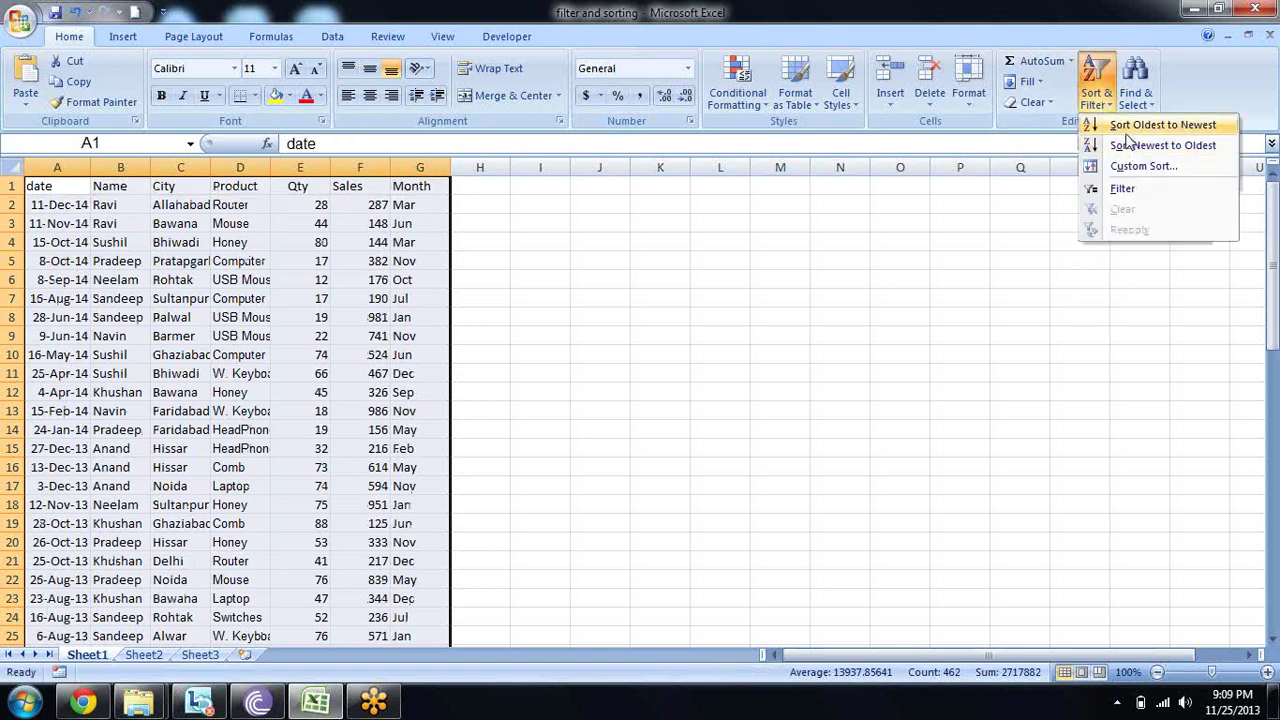
{"action": "left_click", "coordinate": [1127, 127]}
{"action": "left_click", "coordinate": [1097, 98]}
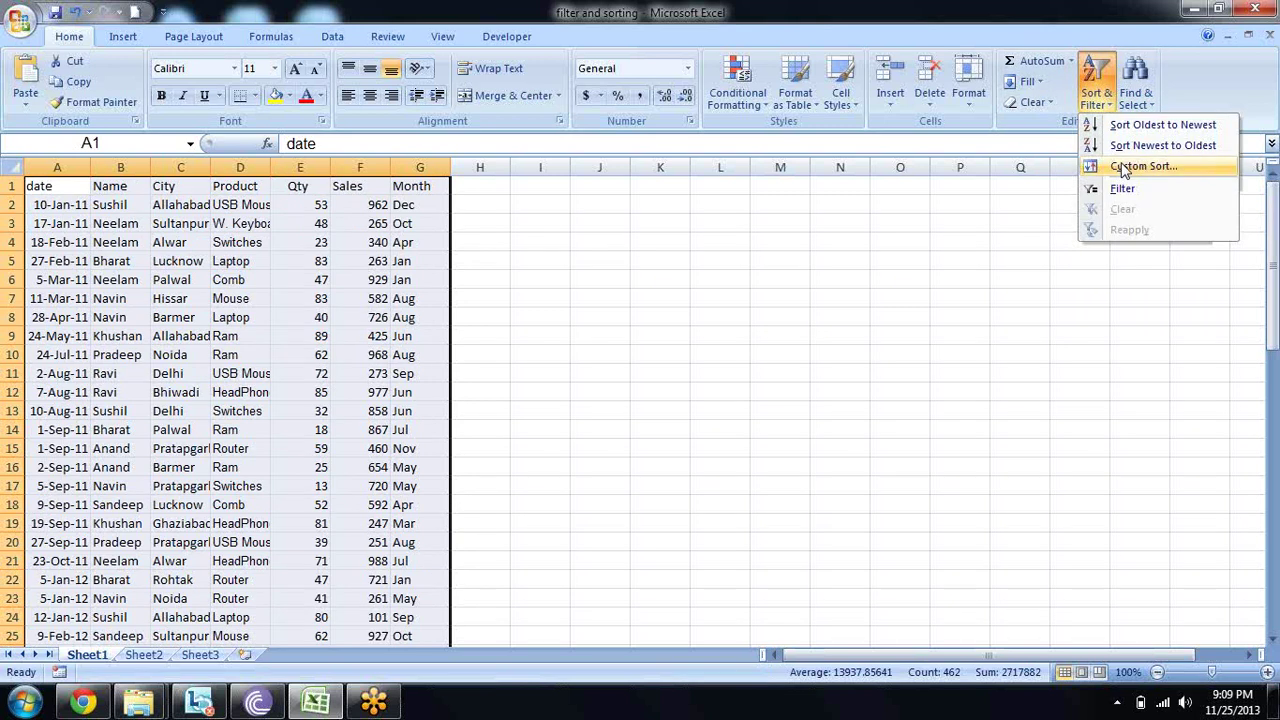
{"action": "left_click", "coordinate": [1120, 146]}
{"action": "left_click", "coordinate": [1097, 102]}
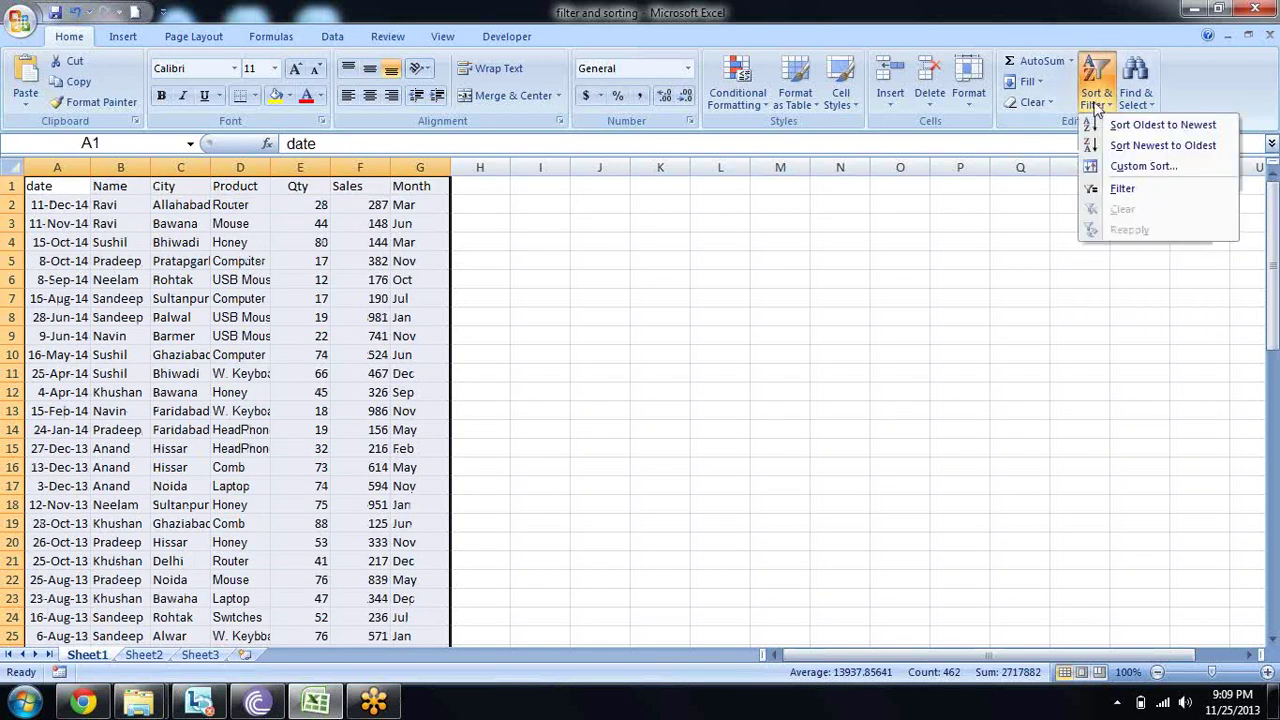
Step: Bring up Custom Sort and inspect its My data has headers and Sort by options
{"action": "left_click", "coordinate": [1136, 168]}
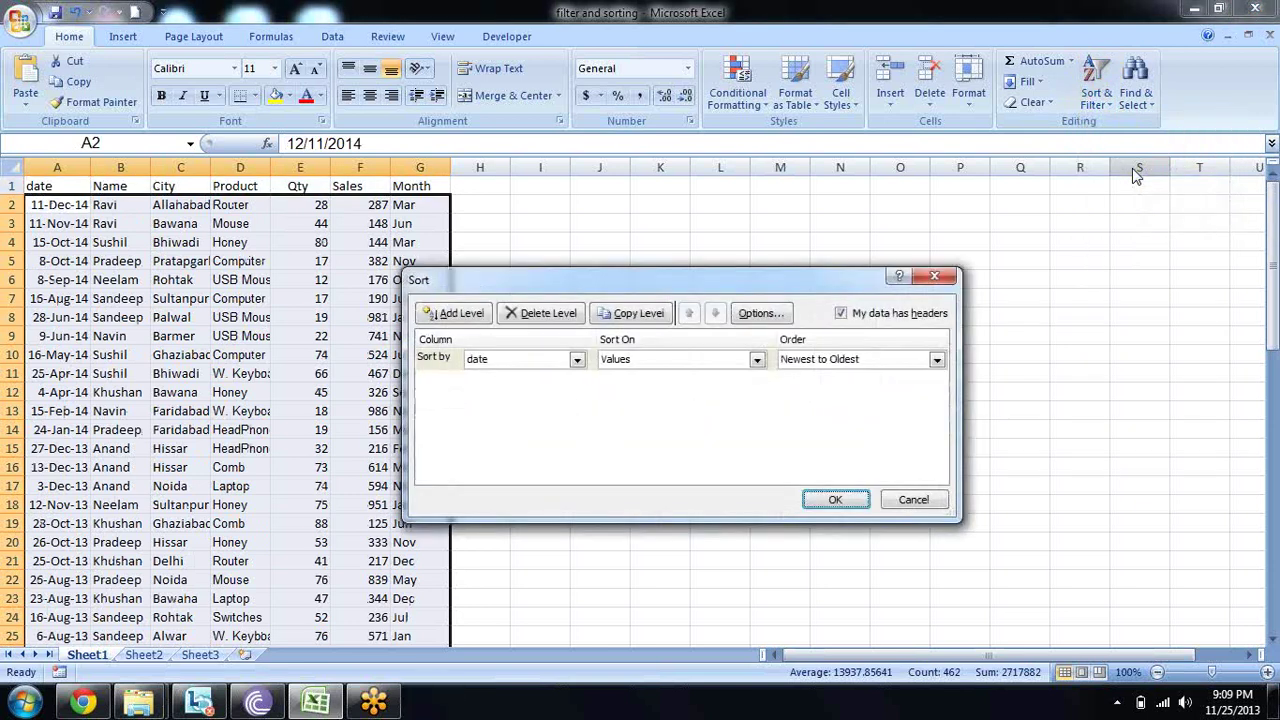
{"action": "left_click", "coordinate": [372, 702]}
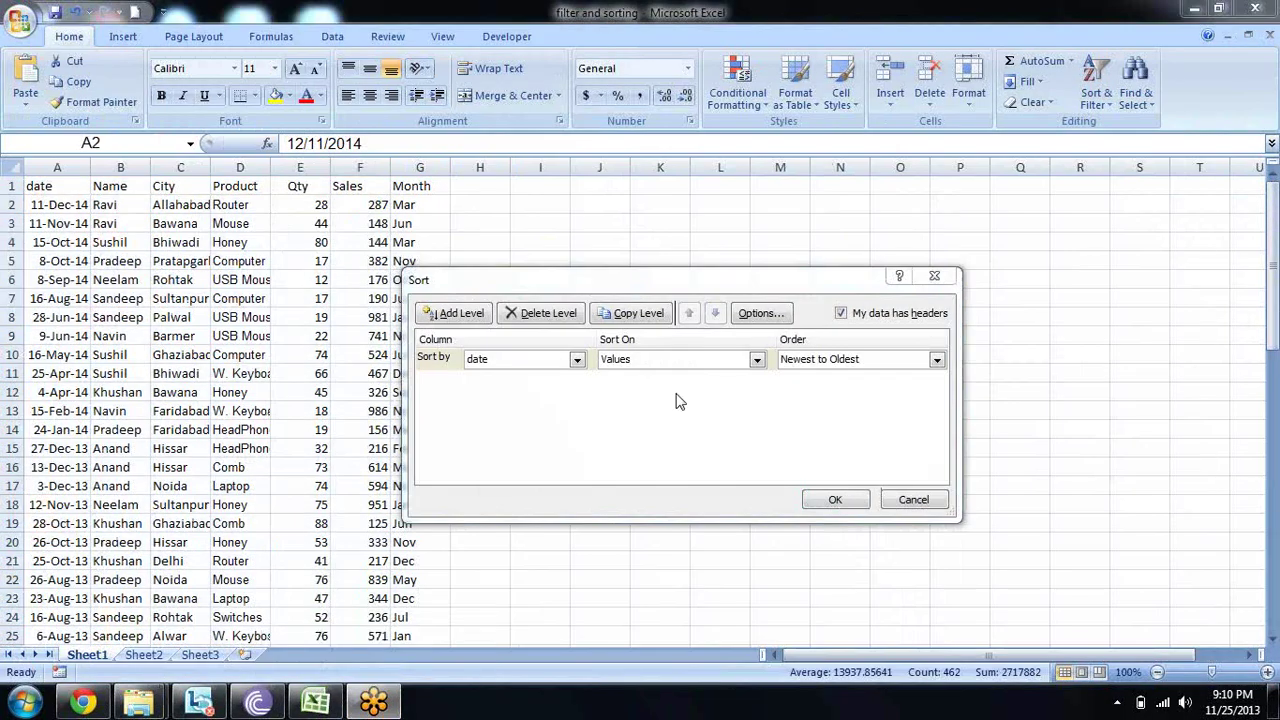
{"action": "mouse_move", "coordinate": [512, 284]}
{"action": "left_mouse_down"}
{"action": "mouse_move", "coordinate": [530, 176]}
{"action": "mouse_move", "coordinate": [563, 244]}
{"action": "left_mouse_up"}
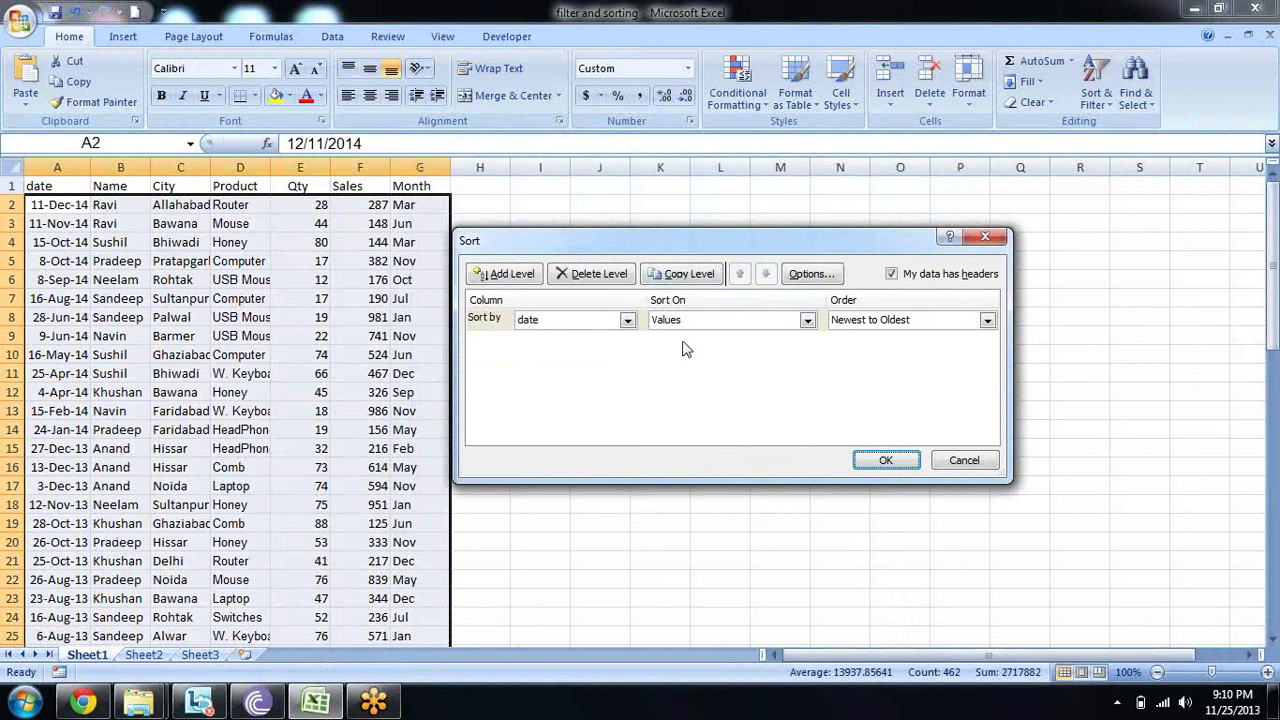
{"action": "left_click", "coordinate": [891, 274]}
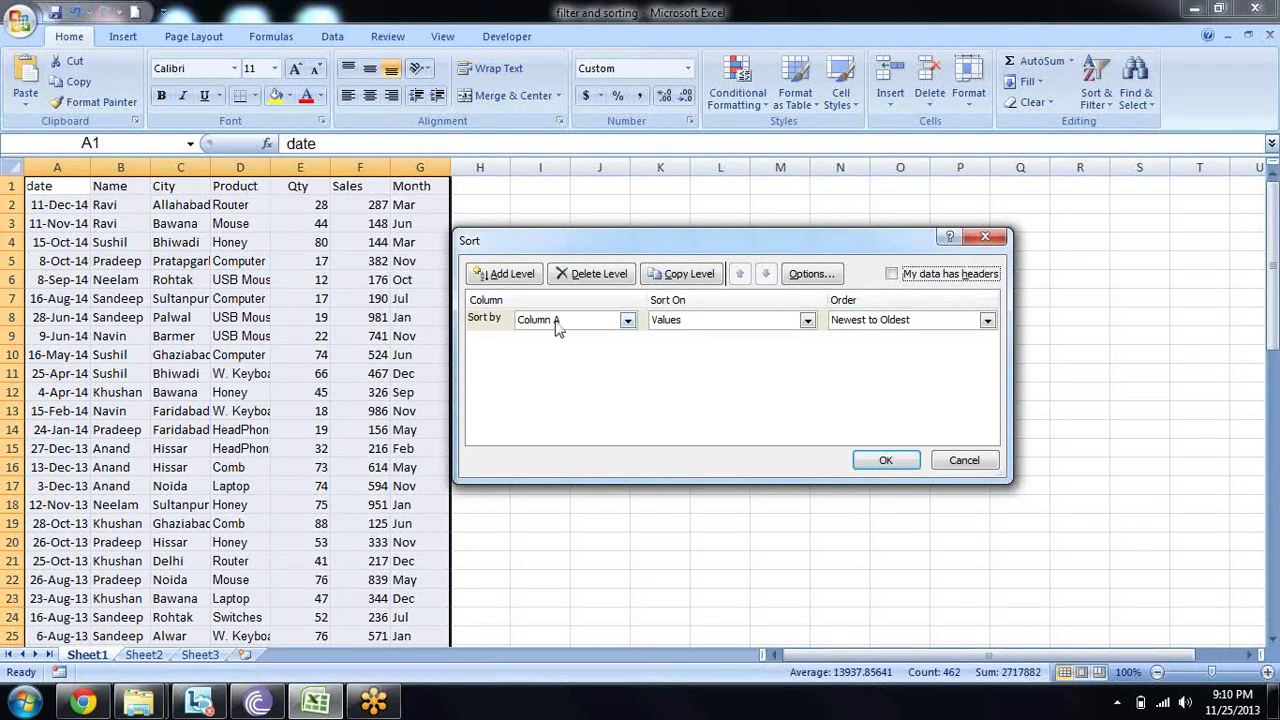
{"action": "left_click", "coordinate": [628, 321]}
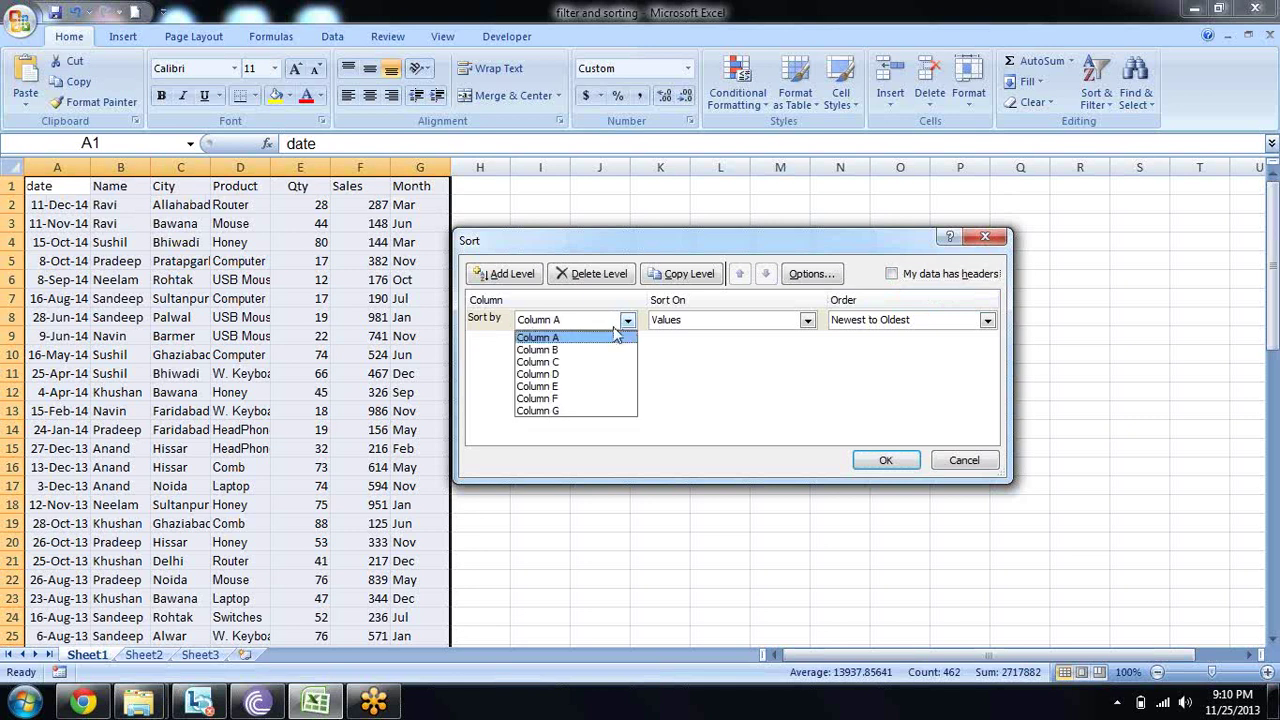
{"action": "left_click", "coordinate": [675, 369]}
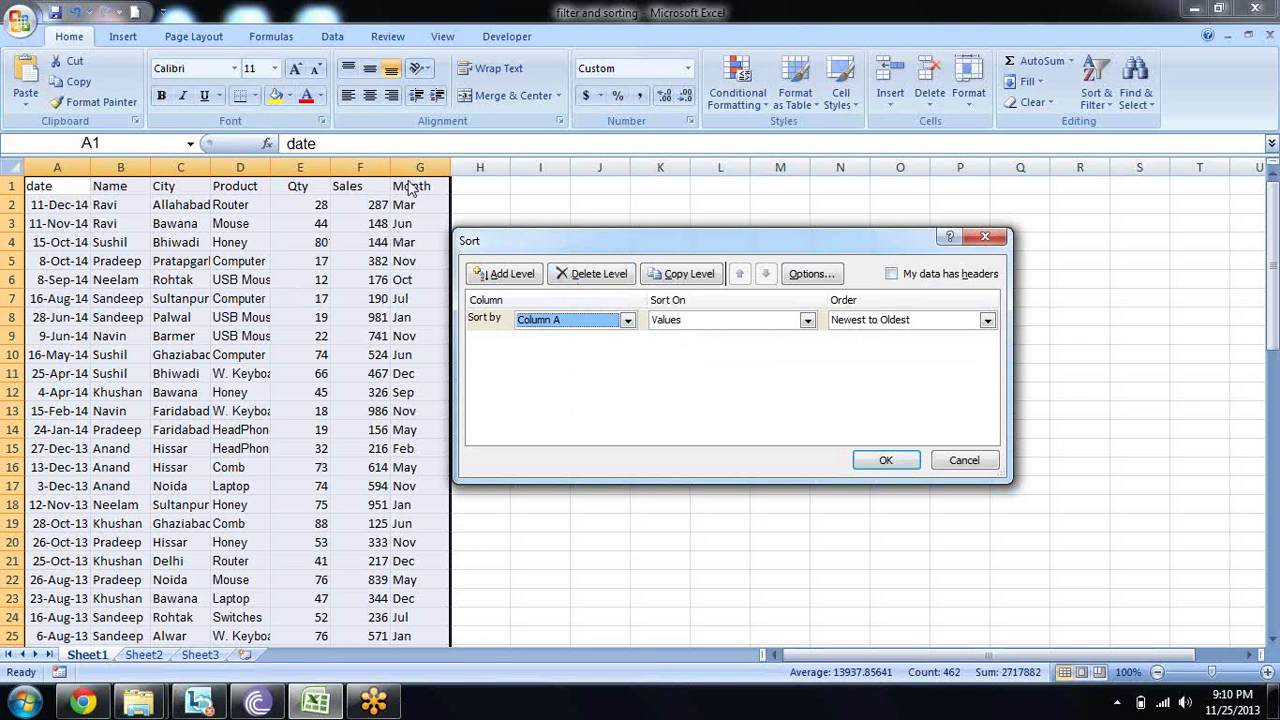
Step: Sort by date, Oldest to Newest, with My data has headers checked
{"action": "left_click", "coordinate": [920, 275]}
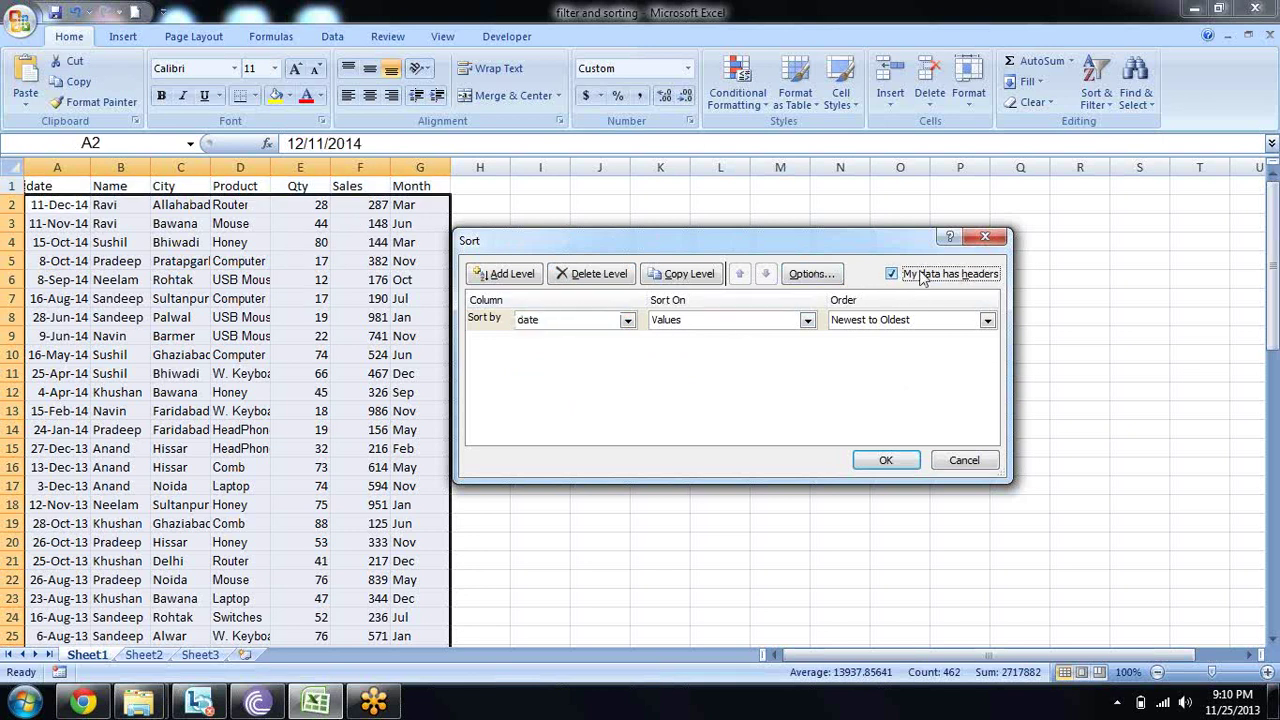
{"action": "left_click", "coordinate": [628, 320]}
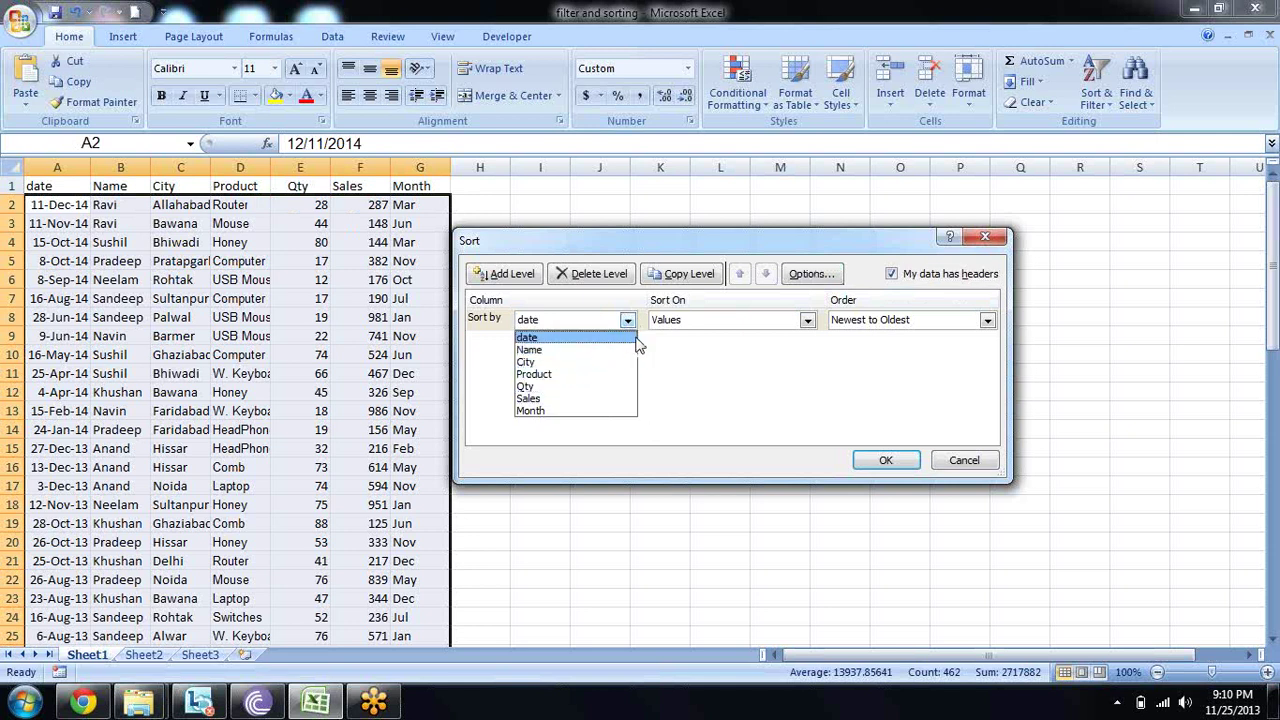
{"action": "left_click", "coordinate": [763, 387]}
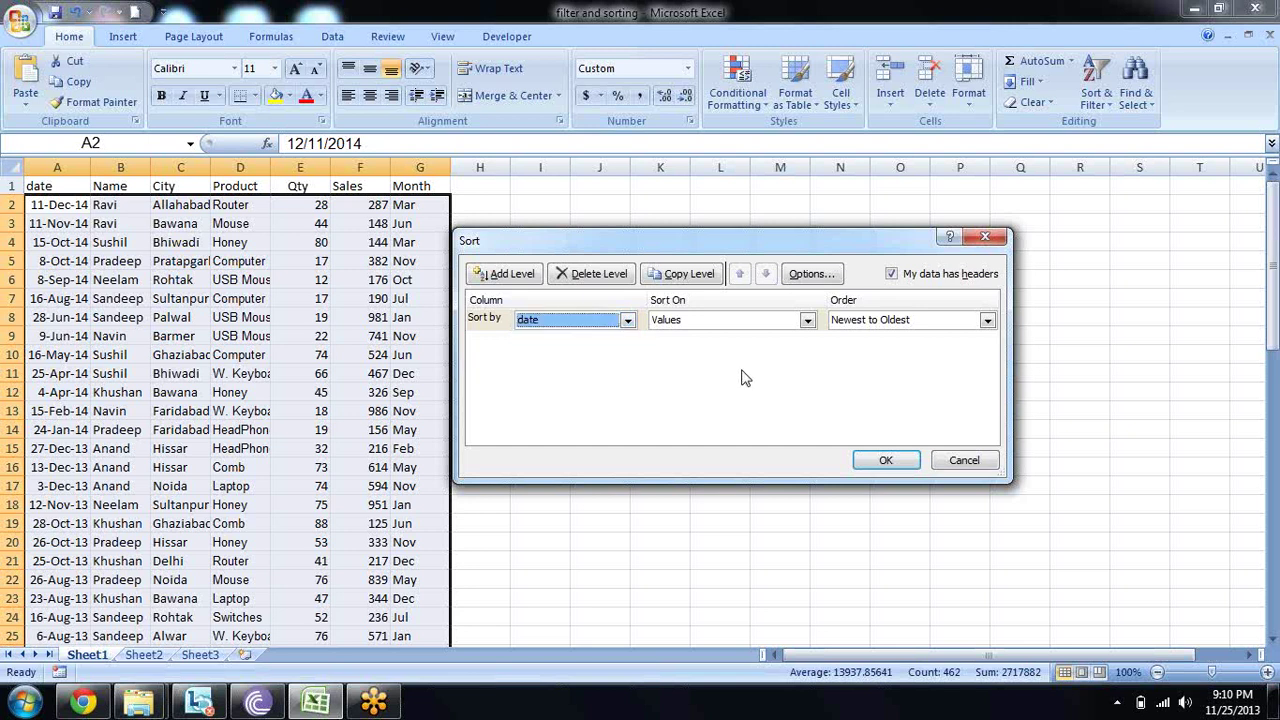
{"action": "left_click", "coordinate": [628, 320]}
{"action": "left_click", "coordinate": [592, 340]}
{"action": "left_click", "coordinate": [987, 320]}
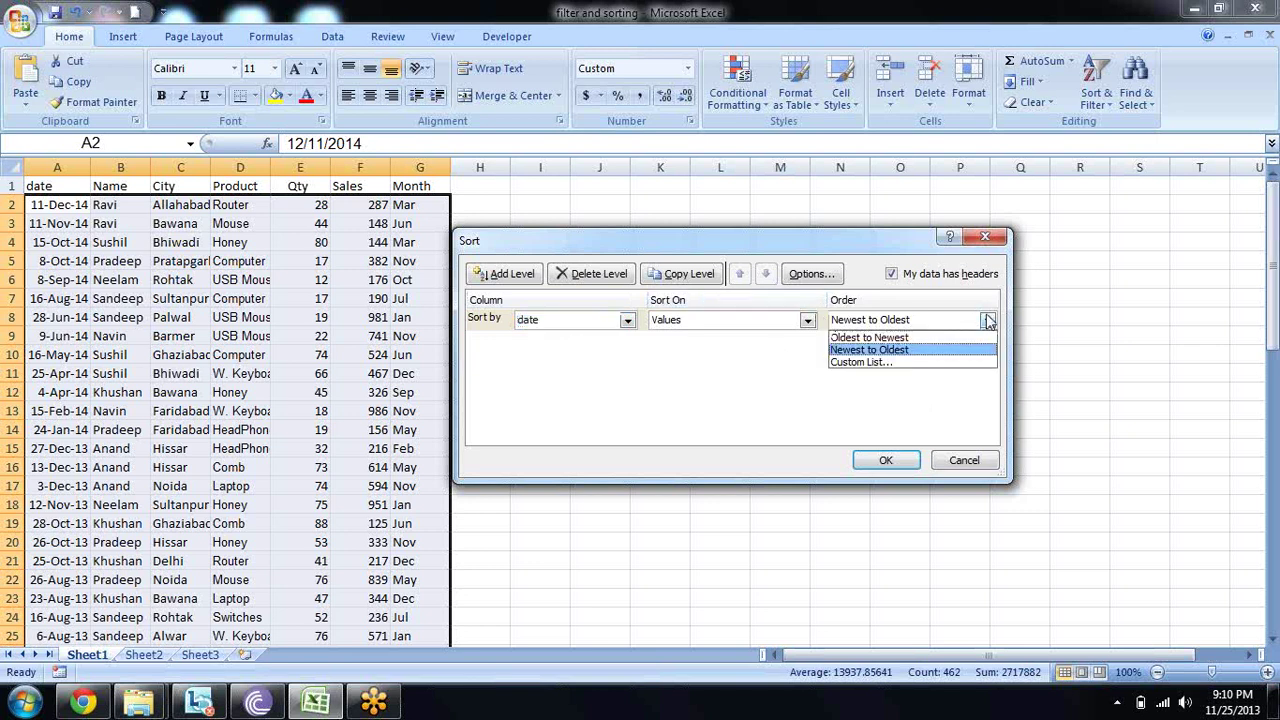
{"action": "left_click", "coordinate": [926, 338]}
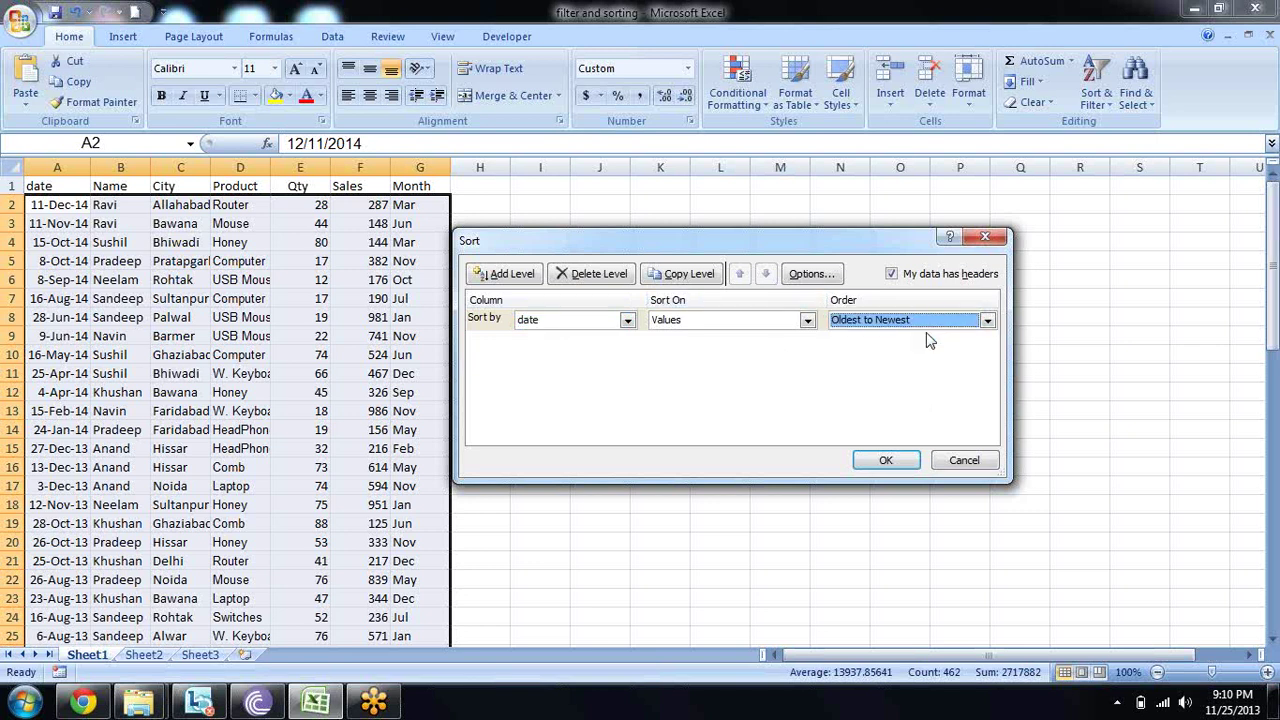
{"action": "left_click", "coordinate": [884, 458]}
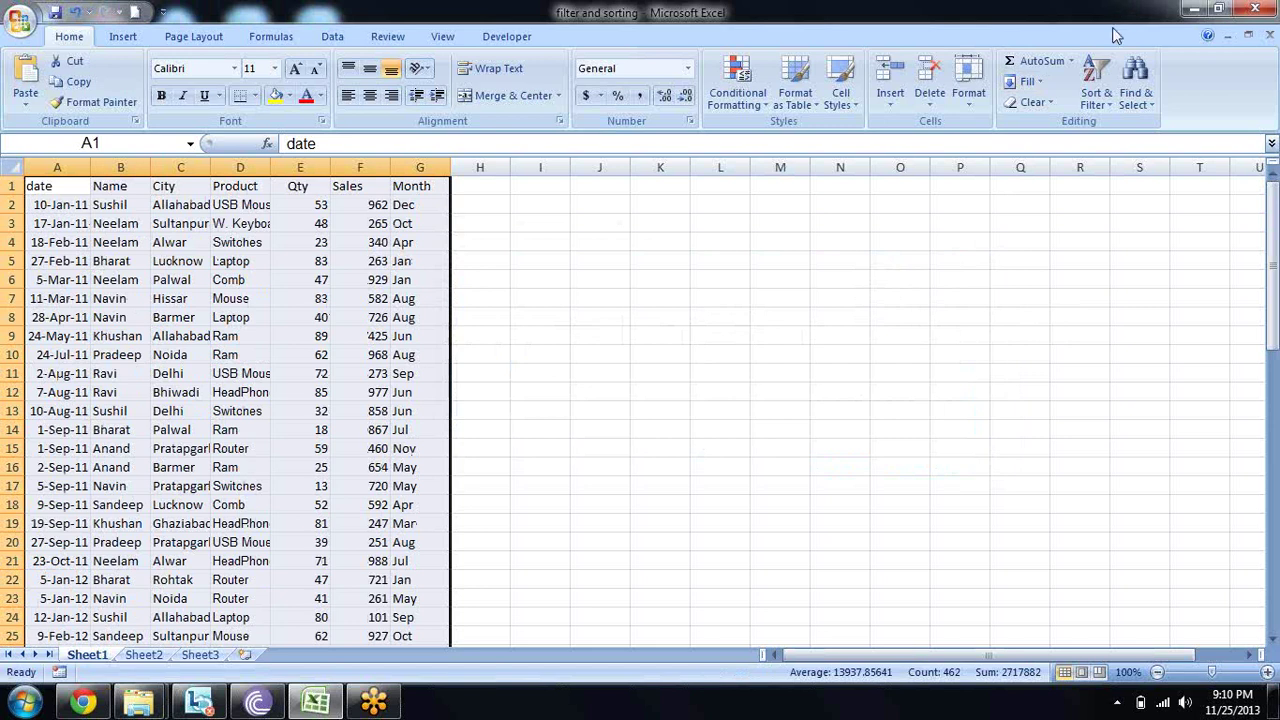
{"action": "left_click", "coordinate": [1096, 85]}
Step: Reapply the custom sort and step through the header row and first City entries
{"action": "left_click", "coordinate": [1116, 170]}
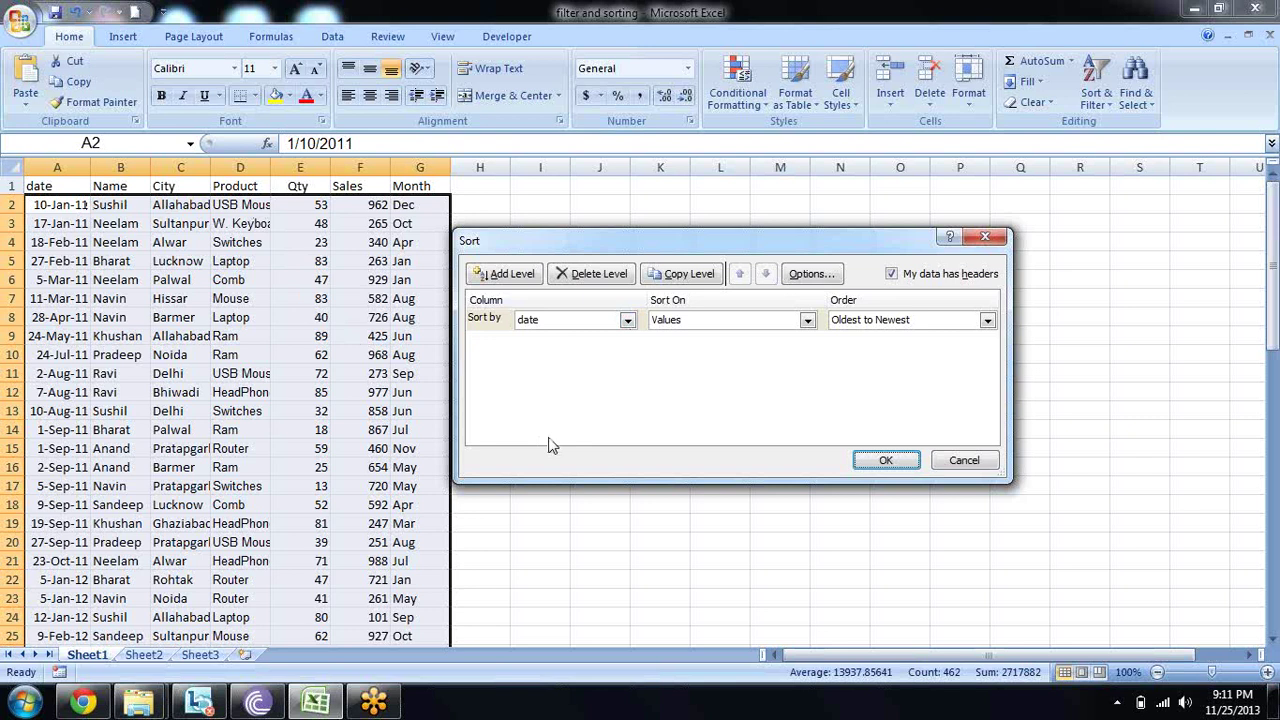
{"action": "key", "text": "Return"}
{"action": "key", "text": "Right"}
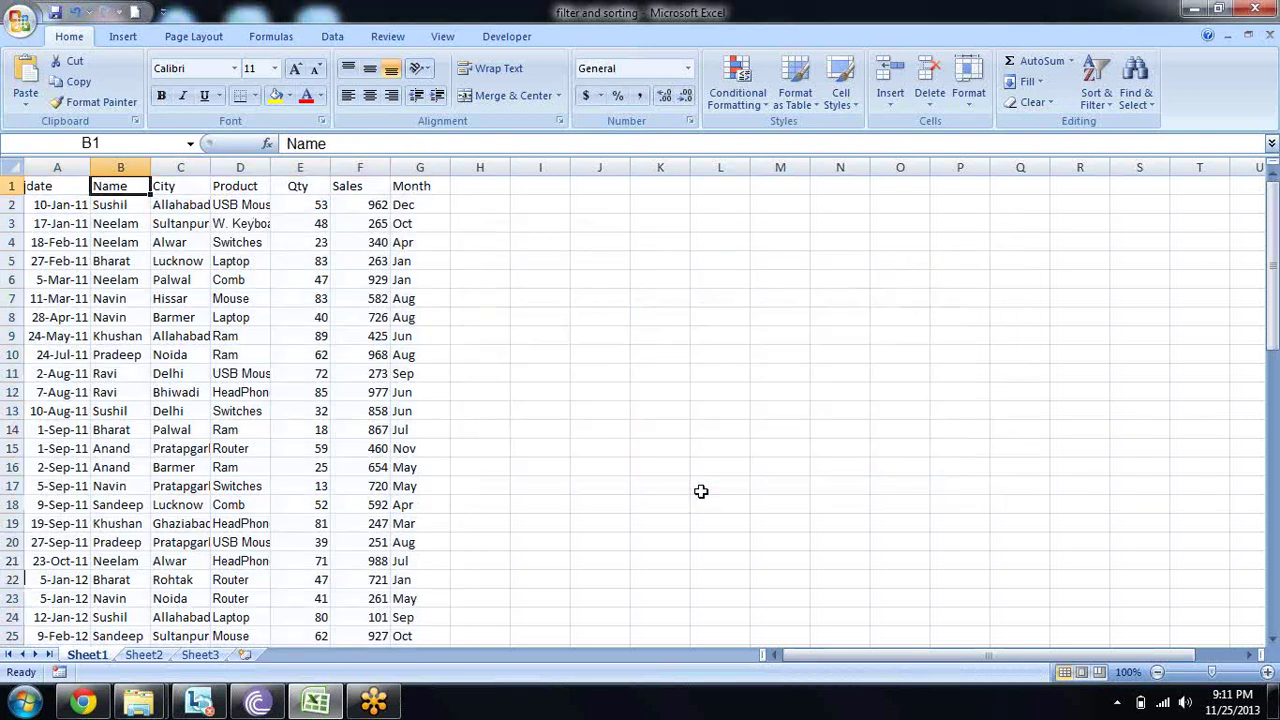
{"action": "key", "text": "Right"}
{"action": "key", "text": "Right"}
{"action": "key", "text": "Left"}
{"action": "key", "text": "Down"}
{"action": "key", "text": "Down"}
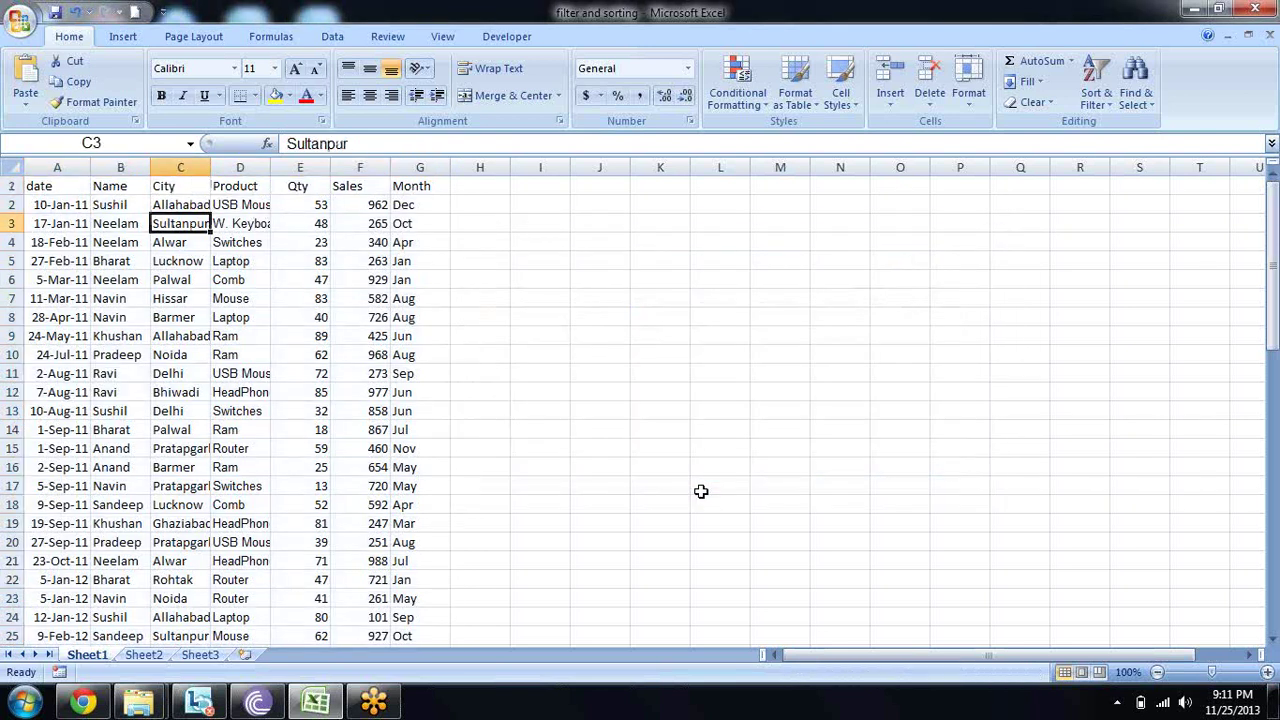
{"action": "key", "text": "Up"}
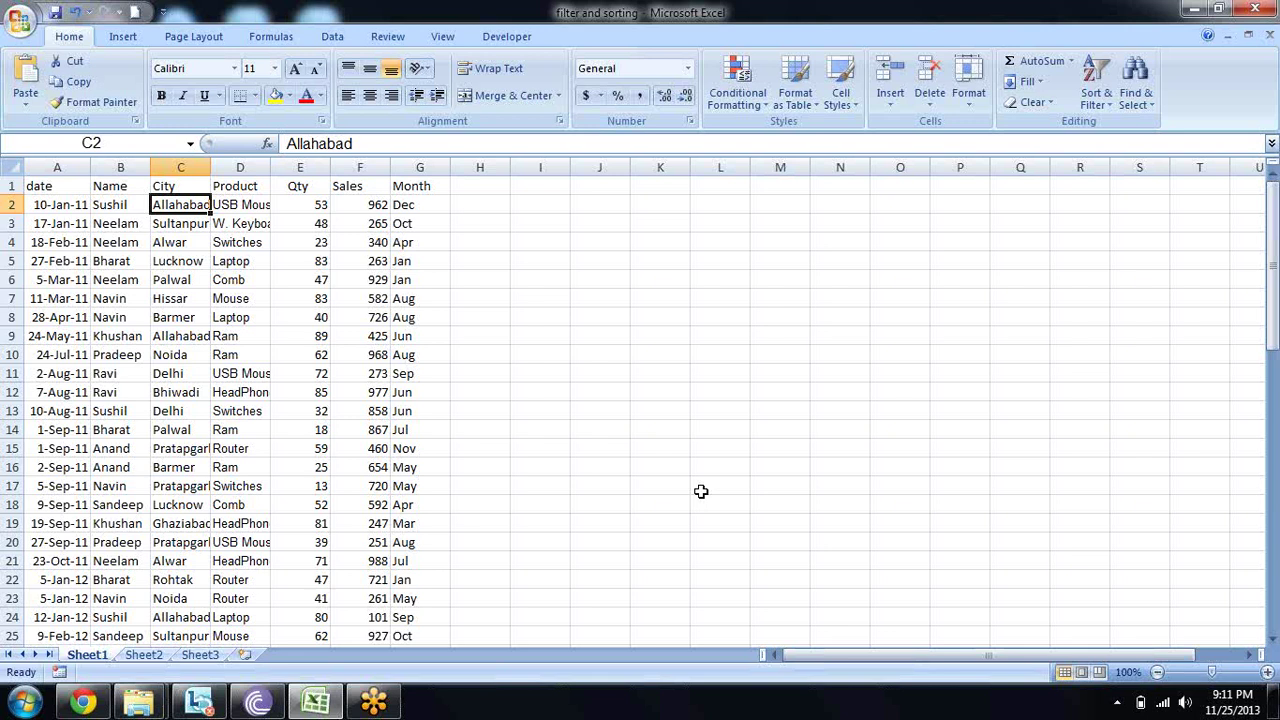
{"action": "key", "text": "Down"}
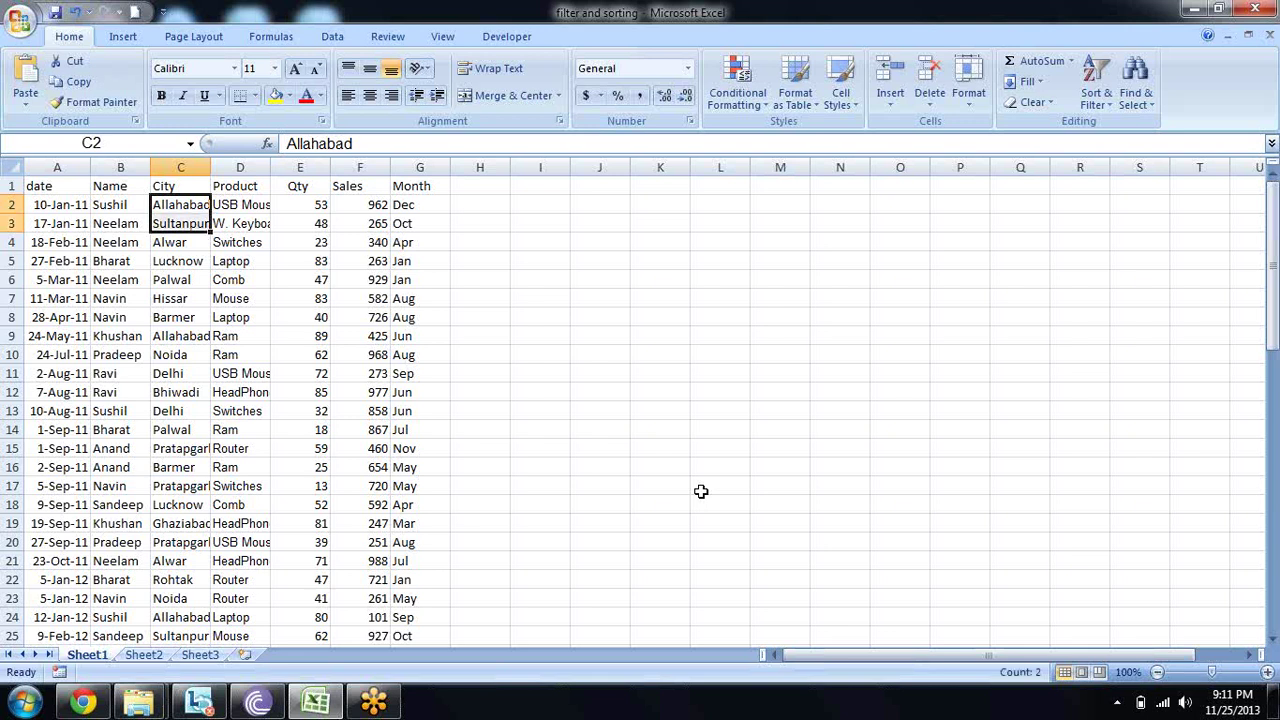
{"action": "key", "text": "Up"}
{"action": "key", "text": "Up"}
{"action": "key", "text": "Down"}
{"action": "key", "text": "Down"}
{"action": "key", "text": "Up"}
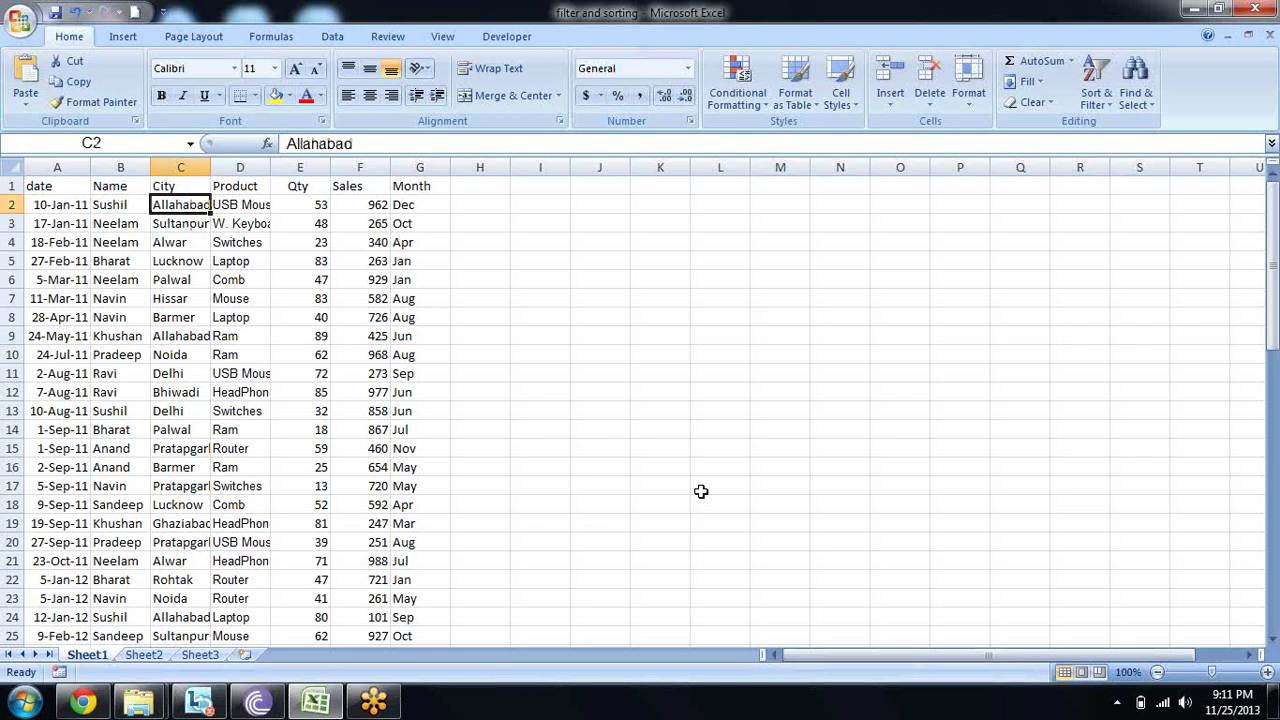
Step: Review the first two cities and Sales value 962, then open Sort with Alt+D, S
{"action": "key", "text": "Right"}
{"action": "key", "text": "Right"}
{"action": "key", "text": "Right"}
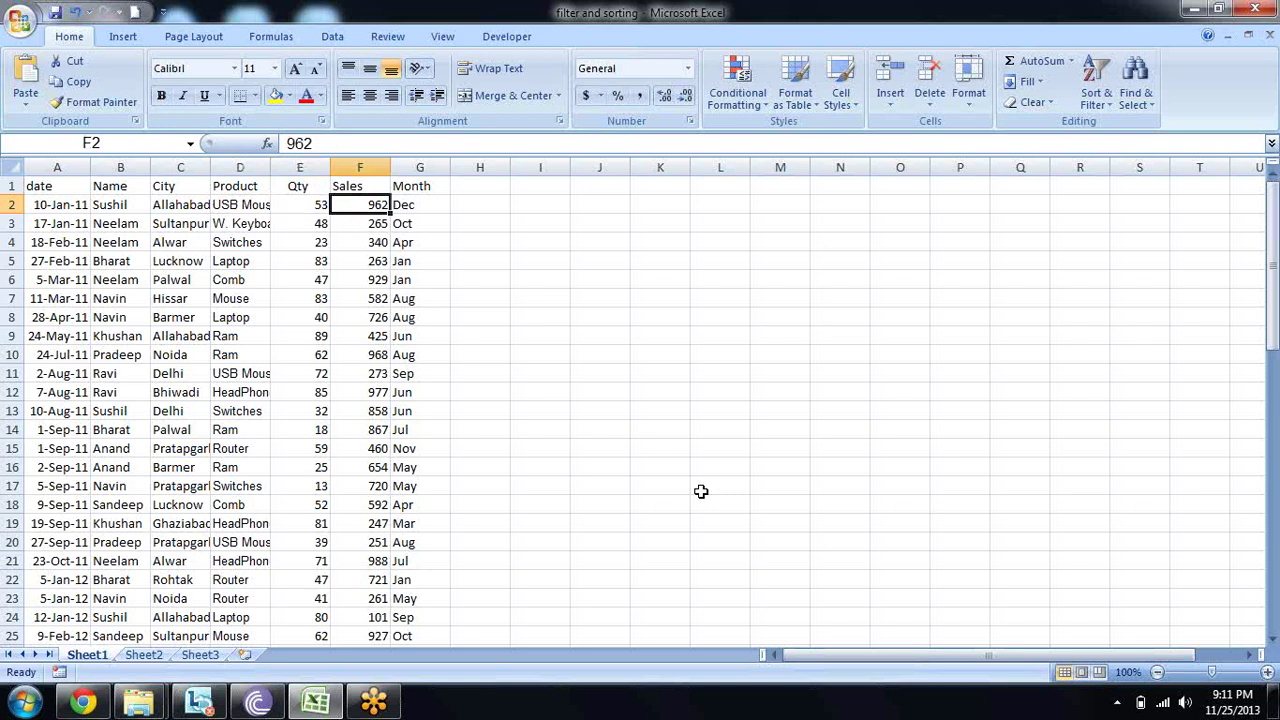
{"action": "key", "text": "Down"}
{"action": "key", "text": "Left"}
{"action": "key", "text": "Left"}
{"action": "key", "text": "Left"}
{"action": "key", "text": "Up"}
{"action": "key", "text": "Caps_Lock"}
{"action": "key", "text": "Down"}
{"action": "key", "text": "Down"}
{"action": "key", "text": "Down"}
{"action": "key", "text": "Up"}
{"action": "key", "text": "Up"}
{"action": "key", "text": "Up"}
{"action": "key", "text": "shift+Down"}
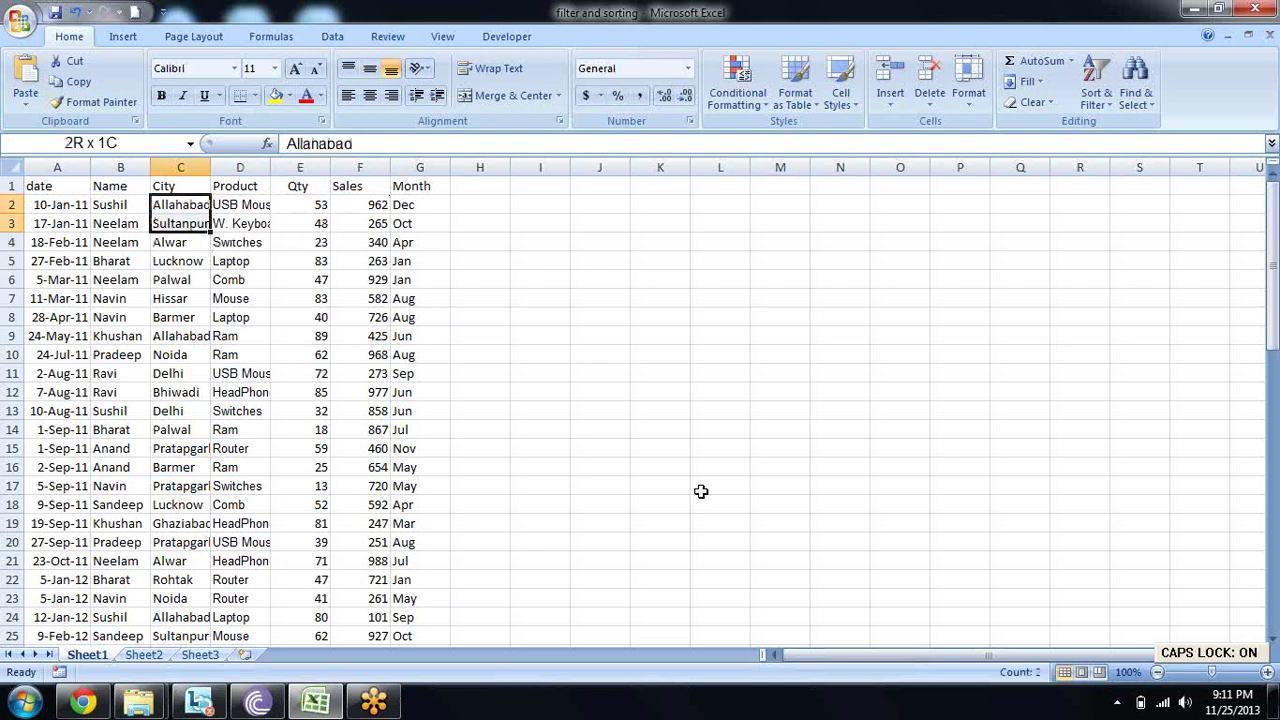
{"action": "key", "text": "shift+Down"}
{"action": "key", "text": "shift+Down"}
{"action": "key", "text": "shift+Down"}
{"action": "key", "text": "shift+Down"}
{"action": "key", "text": "shift+Down"}
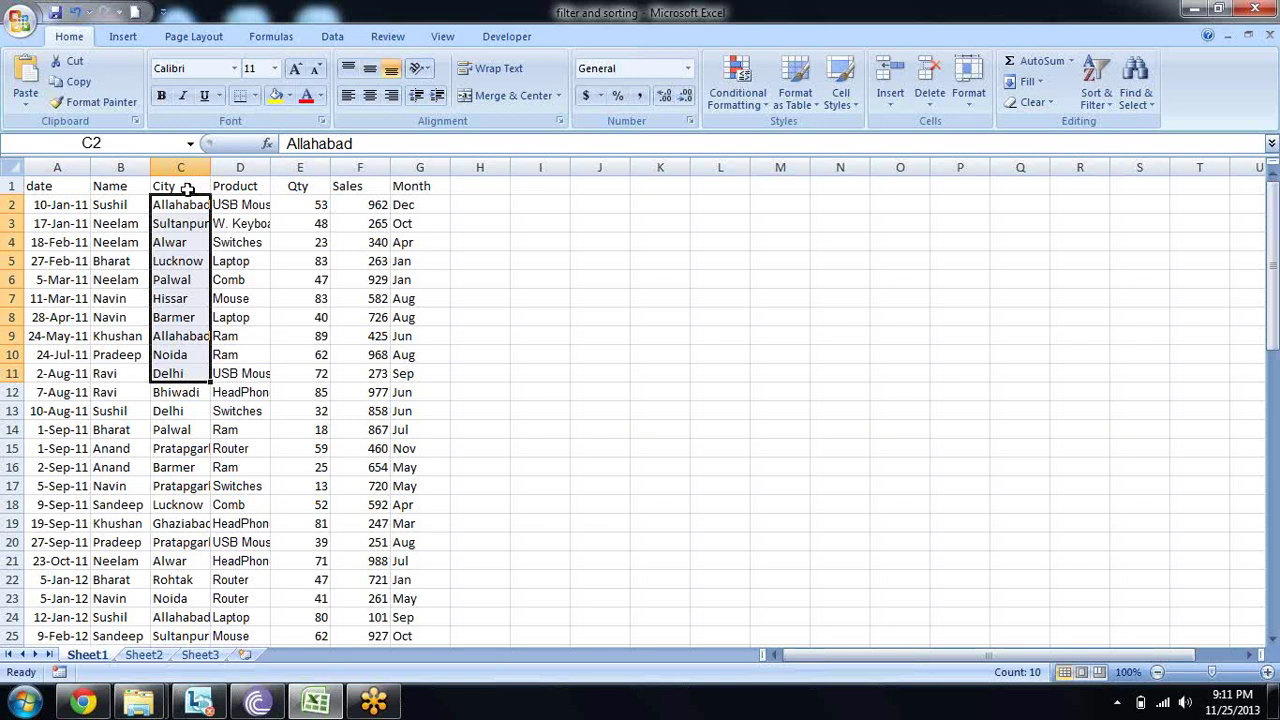
{"action": "left_click_drag", "start_coordinate": [175, 222], "coordinate": [182, 209]}
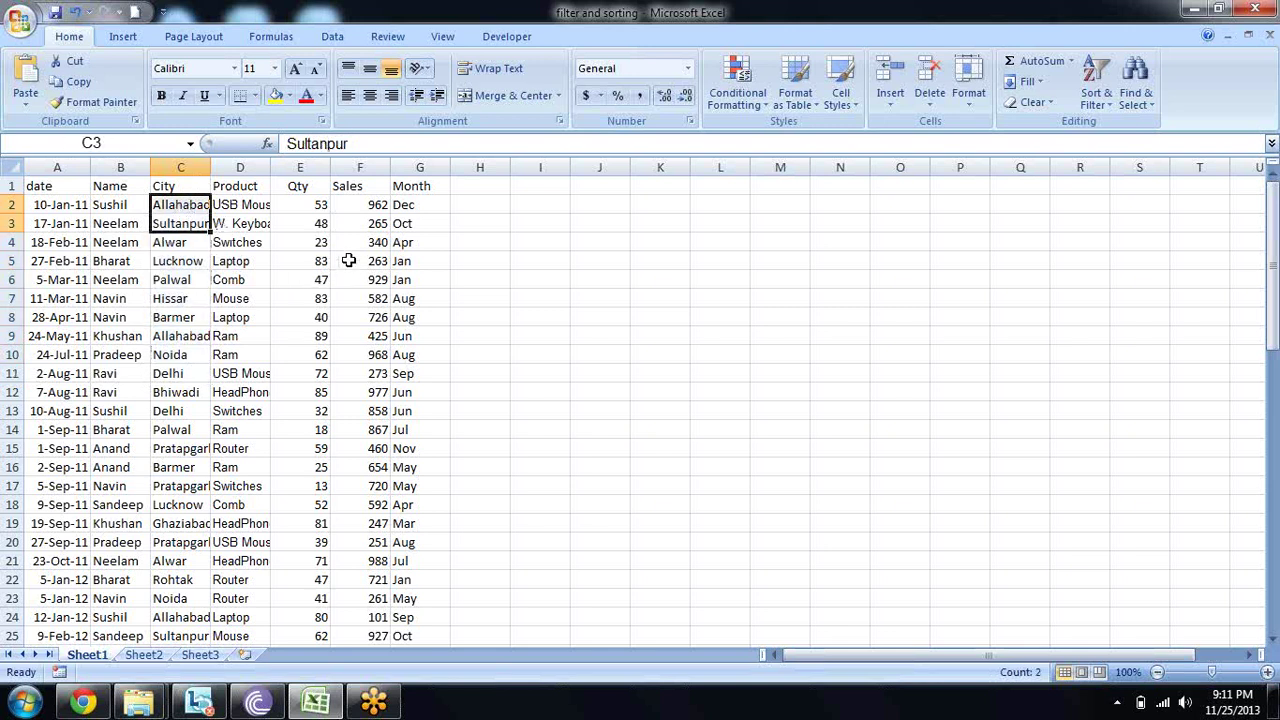
{"action": "left_click", "coordinate": [362, 210]}
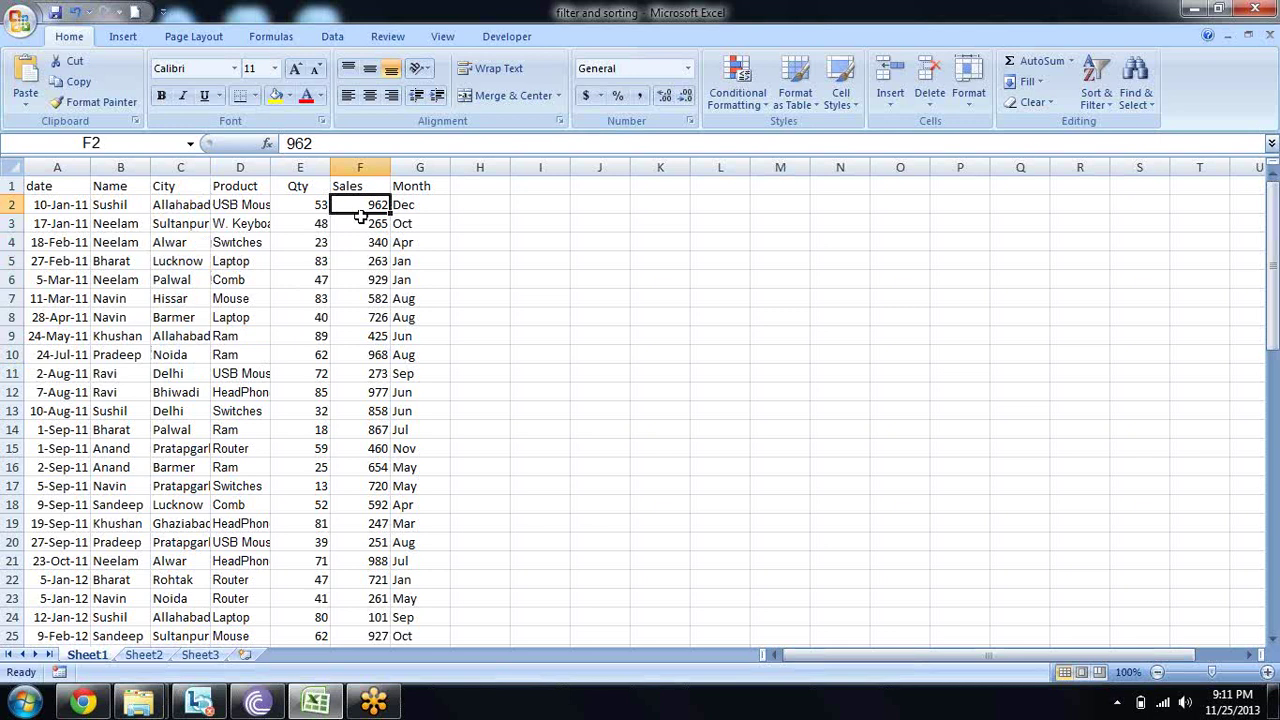
{"action": "key", "text": "alt+d"}
{"action": "key", "text": "s"}
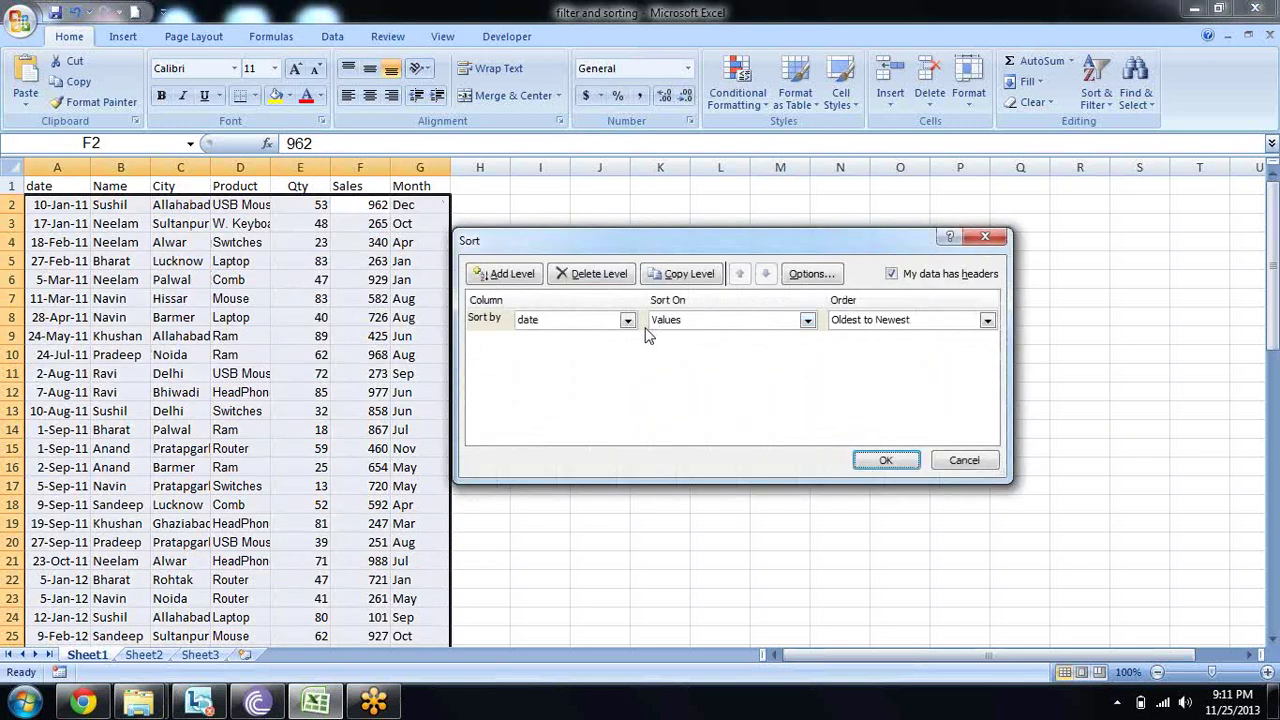
Step: Sort by City A to Z, then add a Sales level ordered Largest to Smallest, and apply
{"action": "left_click_drag", "start_coordinate": [641, 240], "coordinate": [678, 137]}
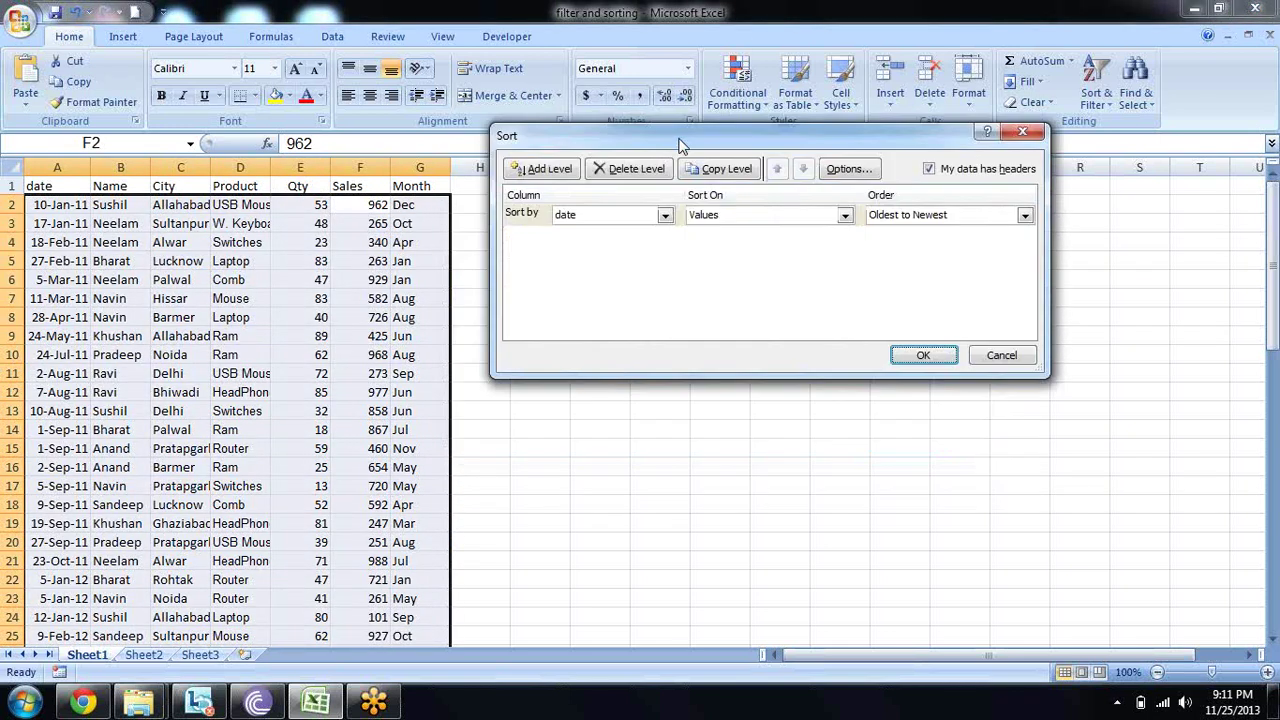
{"action": "left_click", "coordinate": [664, 218]}
{"action": "left_click", "coordinate": [629, 260]}
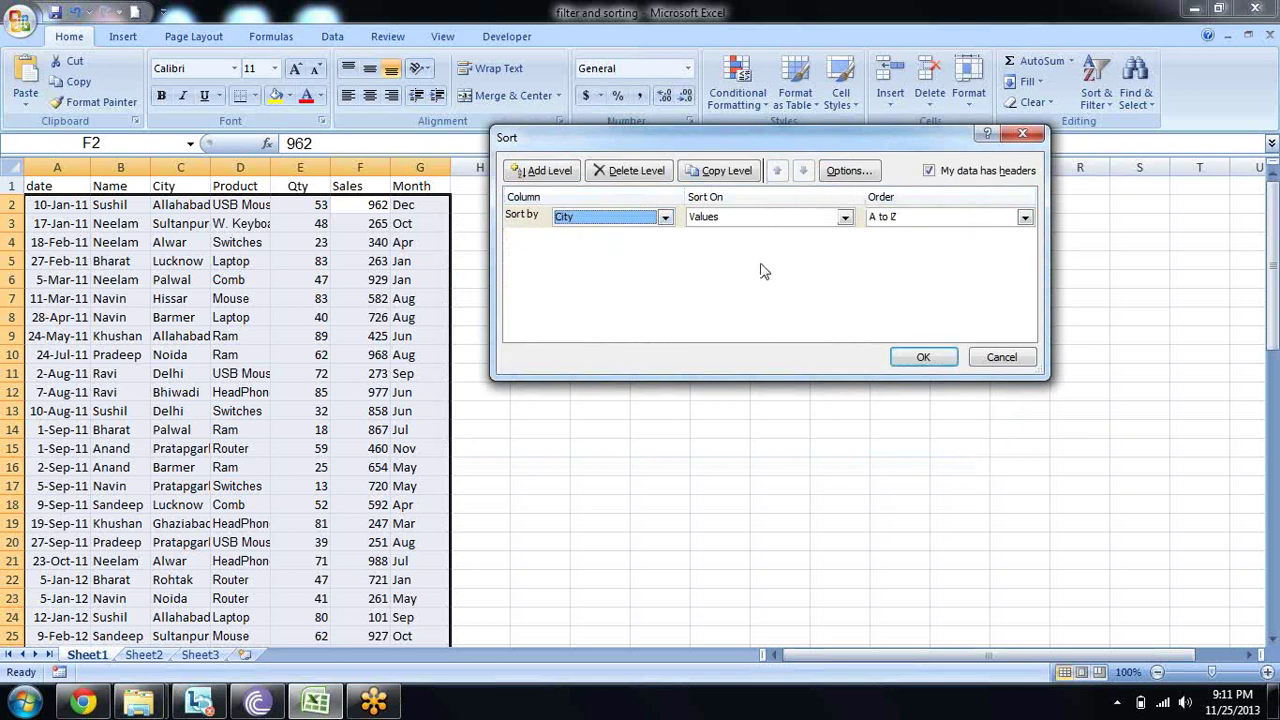
{"action": "left_click", "coordinate": [549, 172]}
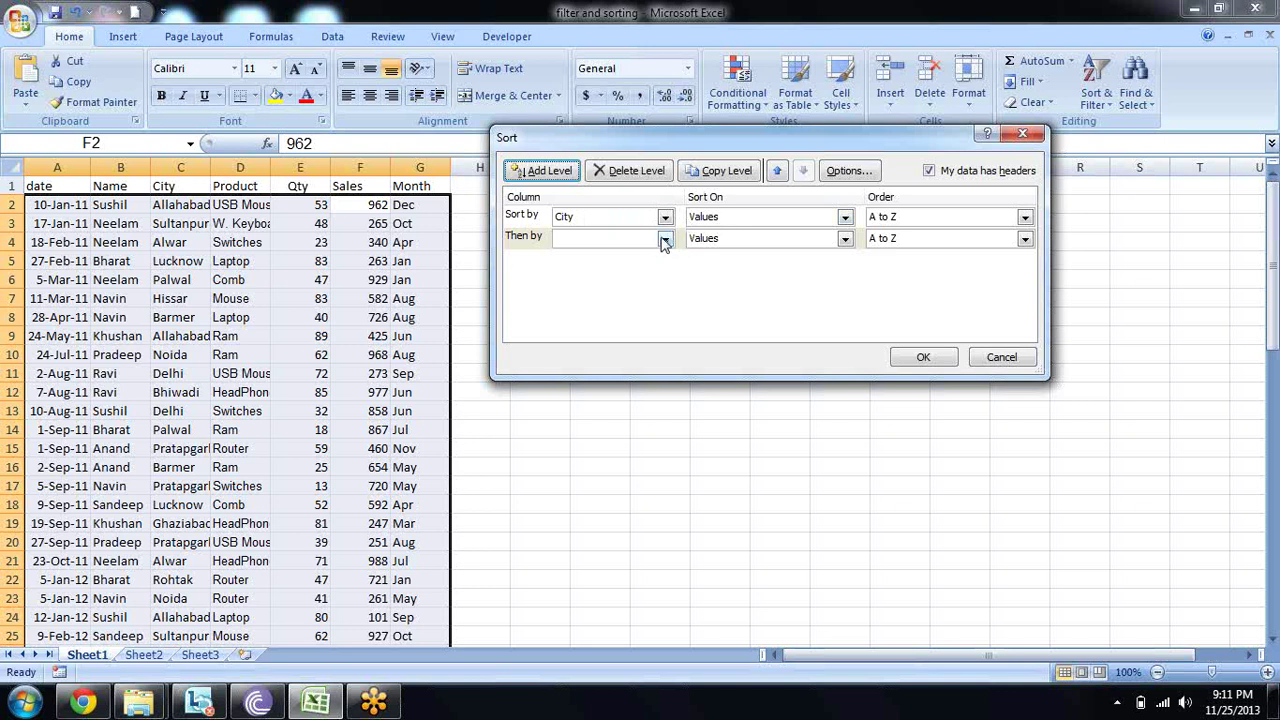
{"action": "left_click", "coordinate": [664, 243]}
{"action": "left_click", "coordinate": [632, 314]}
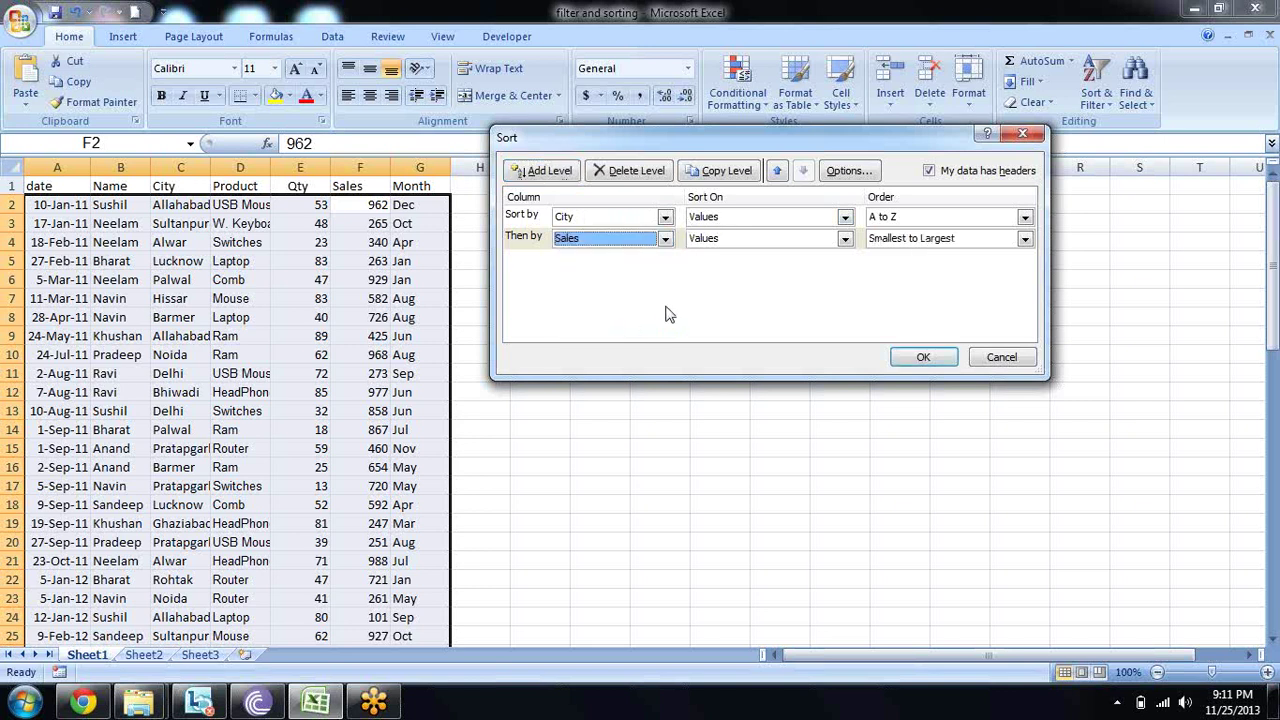
{"action": "left_click", "coordinate": [1024, 245]}
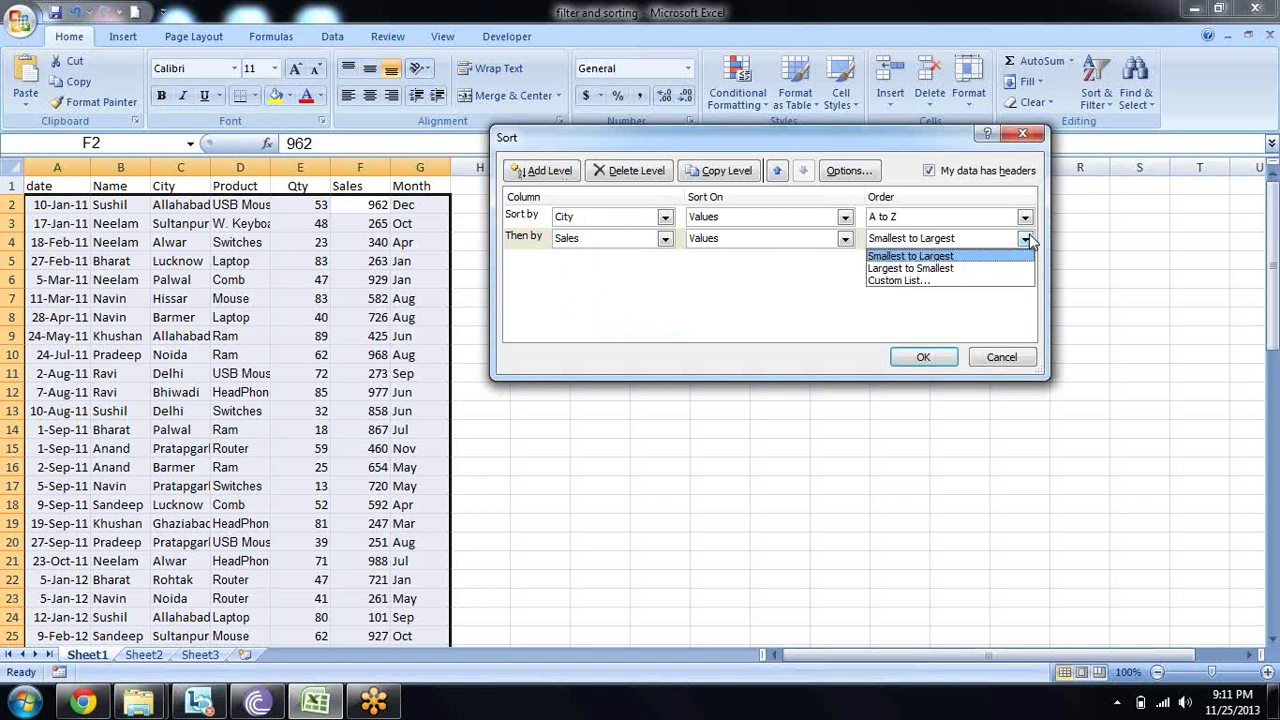
{"action": "left_click", "coordinate": [976, 270]}
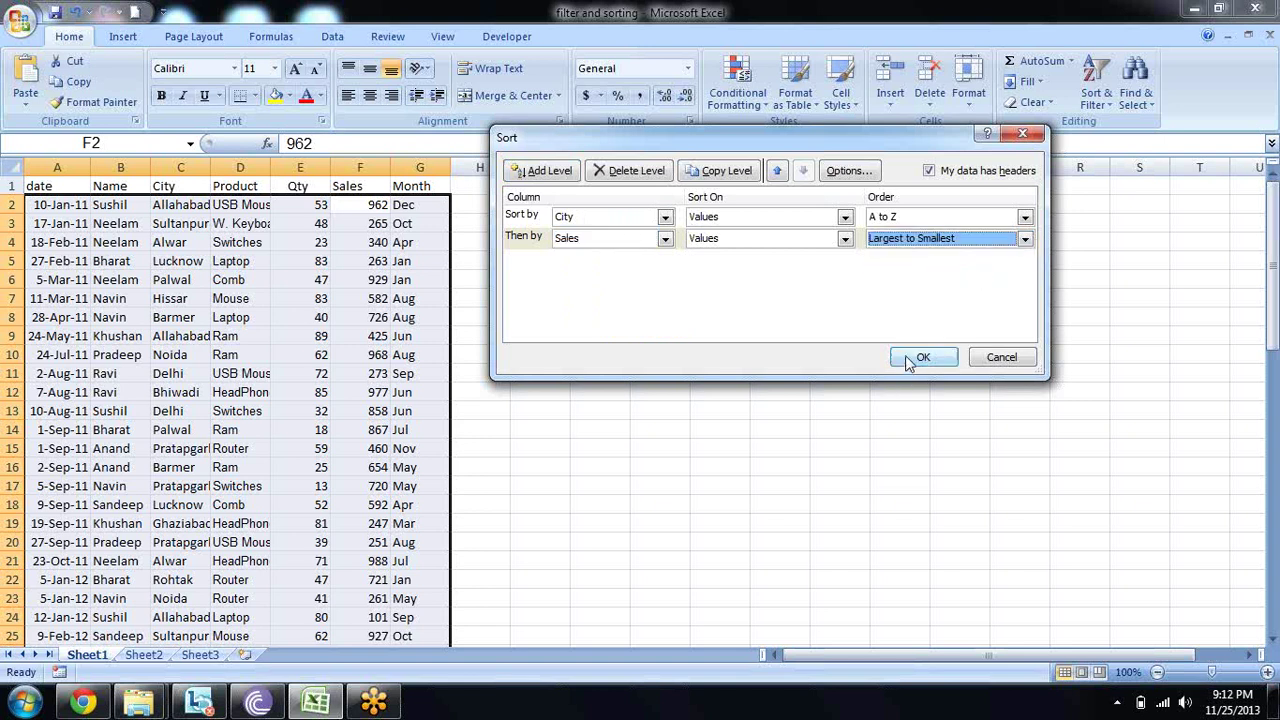
{"action": "left_click", "coordinate": [907, 356]}
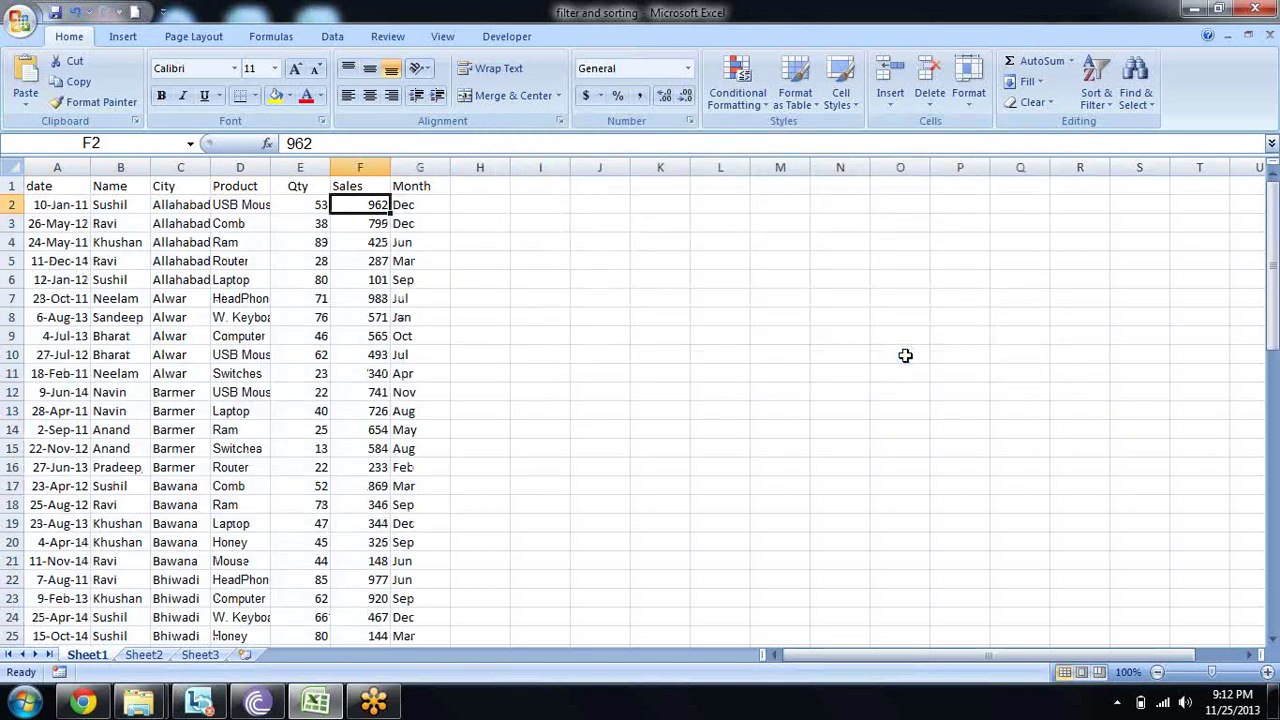
Step: Select the Allahabad City and Sales entries to check their largest-first order
{"action": "key", "text": "Left"}
{"action": "key", "text": "Left"}
{"action": "key", "text": "Left"}
{"action": "key", "text": "shift+Down"}
{"action": "key", "text": "shift+Down"}
{"action": "key", "text": "shift+Down"}
{"action": "key", "text": "shift+Down"}
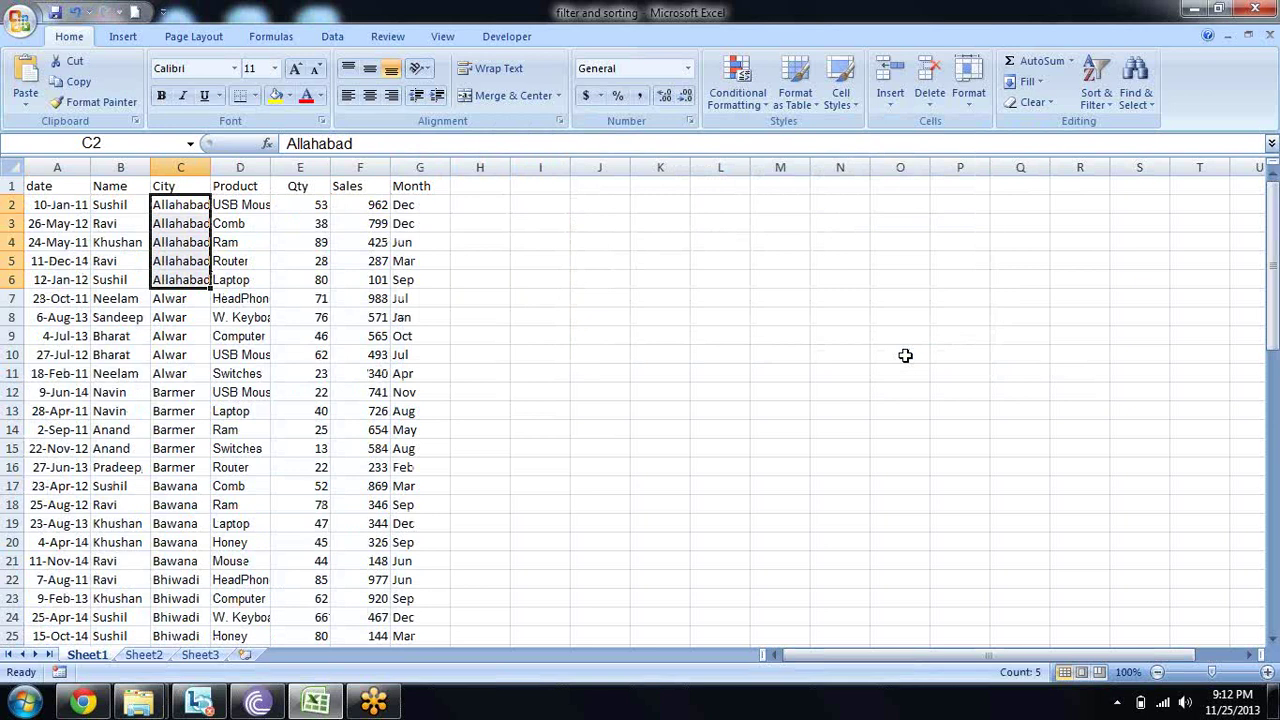
{"action": "key", "text": "Right"}
{"action": "key", "text": "Right"}
{"action": "key", "text": "Right"}
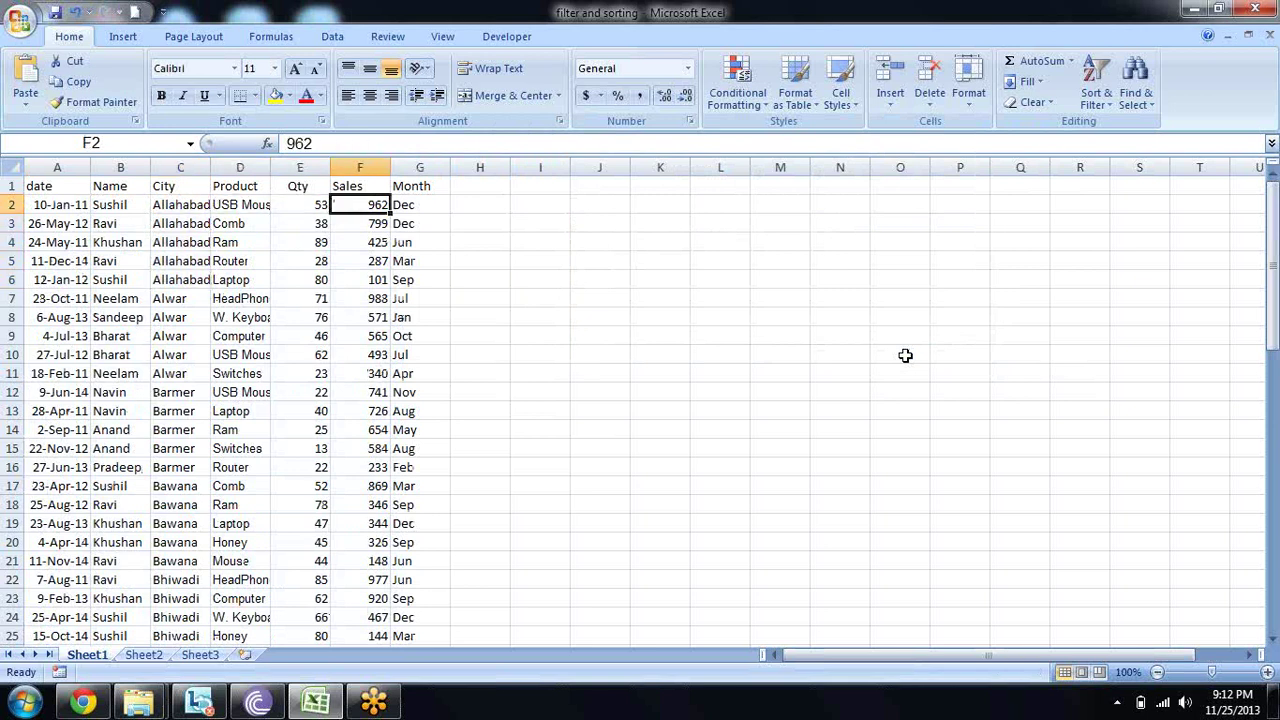
{"action": "key", "text": "shift+Down"}
{"action": "key", "text": "shift+Down"}
{"action": "key", "text": "shift+Down"}
{"action": "key", "text": "shift+Down"}
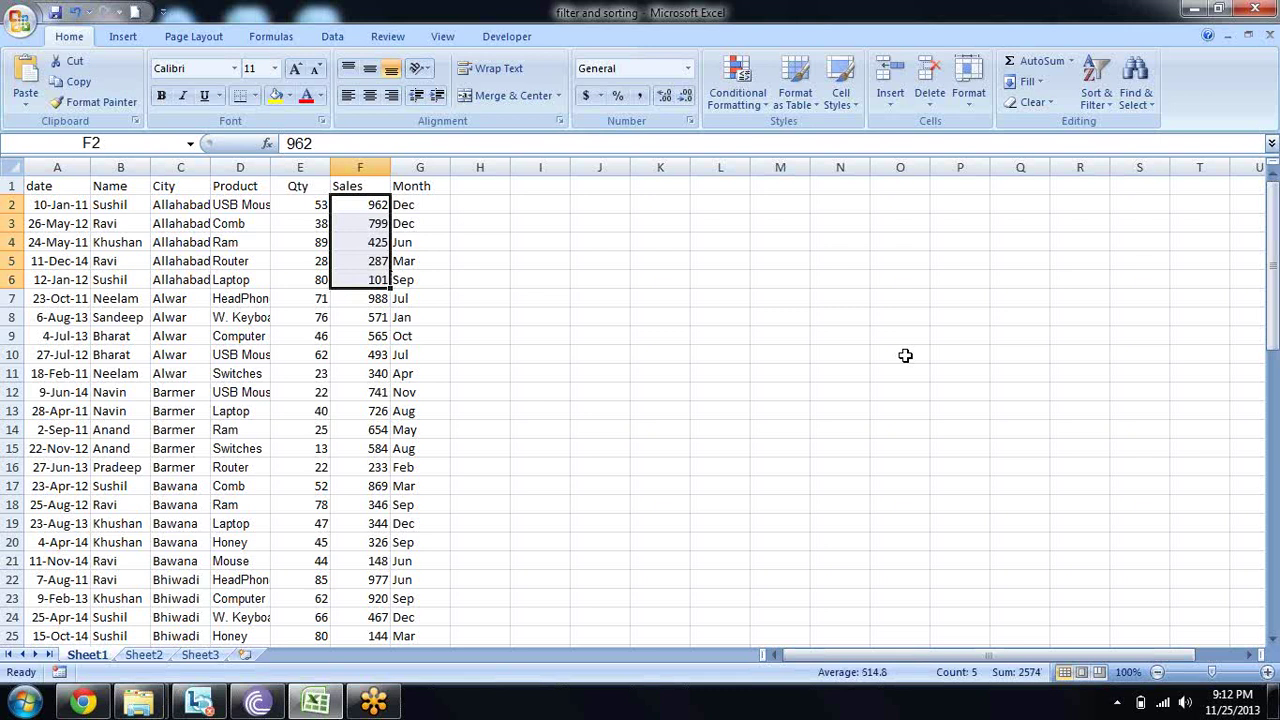
{"action": "key", "text": "Down"}
{"action": "key", "text": "Down"}
{"action": "key", "text": "Down"}
{"action": "key", "text": "Down"}
{"action": "key", "text": "Left"}
{"action": "key", "text": "Left"}
{"action": "key", "text": "Left"}
{"action": "key", "text": "Down"}
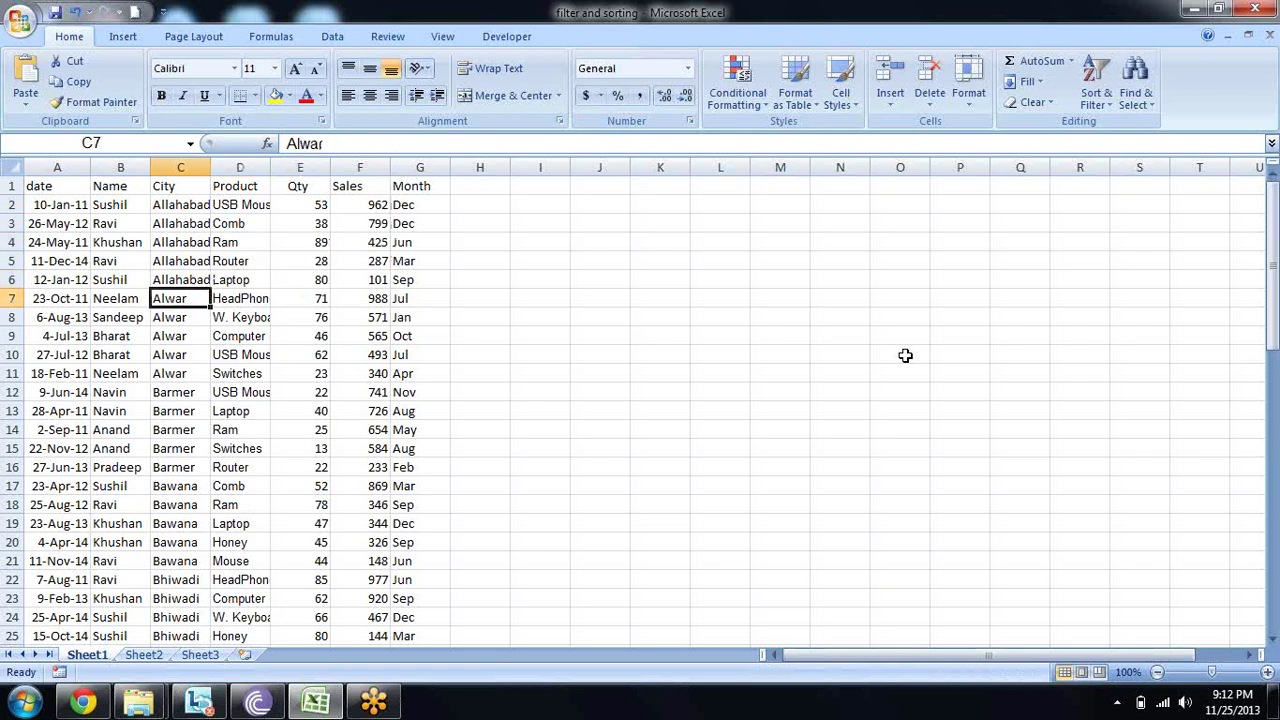
Step: Check the Alwar Sales values, then reopen the Sort dialog via Alt+H, S, U
{"action": "key", "text": "Right"}
{"action": "key", "text": "Right"}
{"action": "key", "text": "Right"}
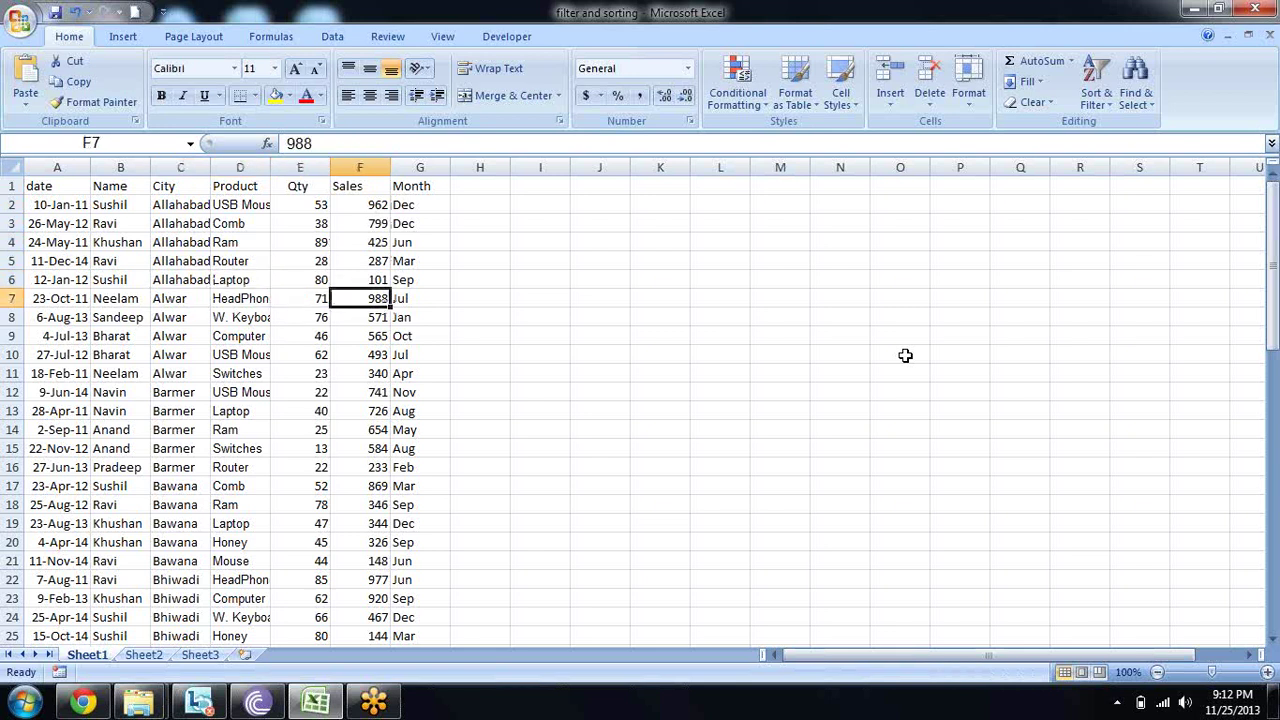
{"action": "key", "text": "shift+Down"}
{"action": "key", "text": "shift+Down"}
{"action": "key", "text": "shift+Down"}
{"action": "key", "text": "shift+Down"}
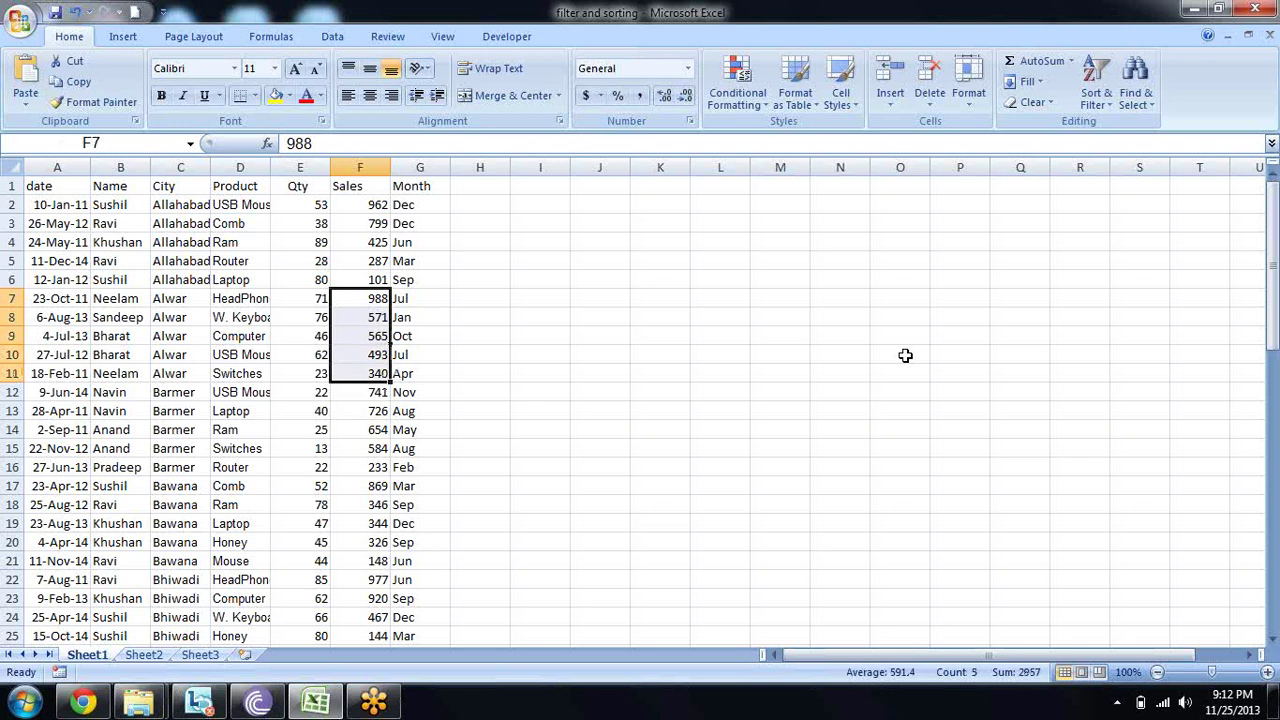
{"action": "key", "text": "Left"}
{"action": "key", "text": "Left"}
{"action": "key", "text": "Left"}
{"action": "key", "text": "Left"}
{"action": "key", "text": "Right"}
{"action": "key", "text": "alt+h"}
{"action": "key", "text": "s"}
{"action": "key", "text": "u"}
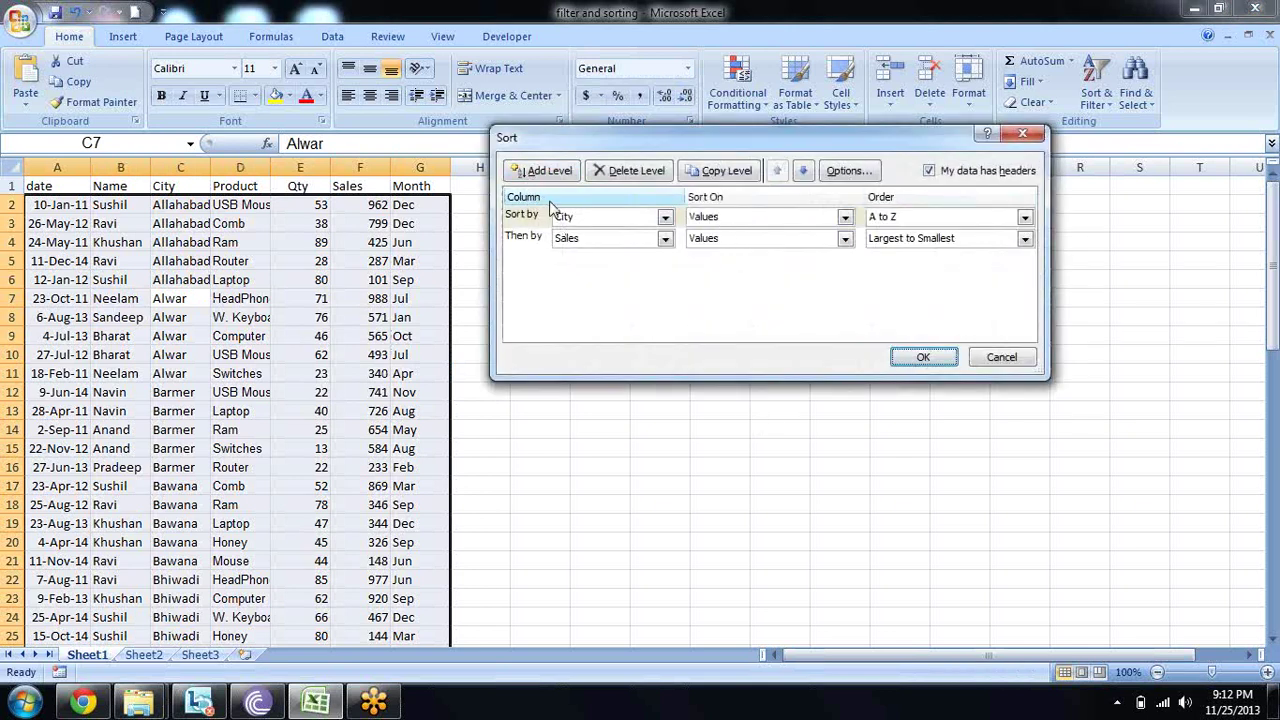
Step: Change the second level to Product A to Z, add a third Sales level, and apply
{"action": "left_click", "coordinate": [664, 240]}
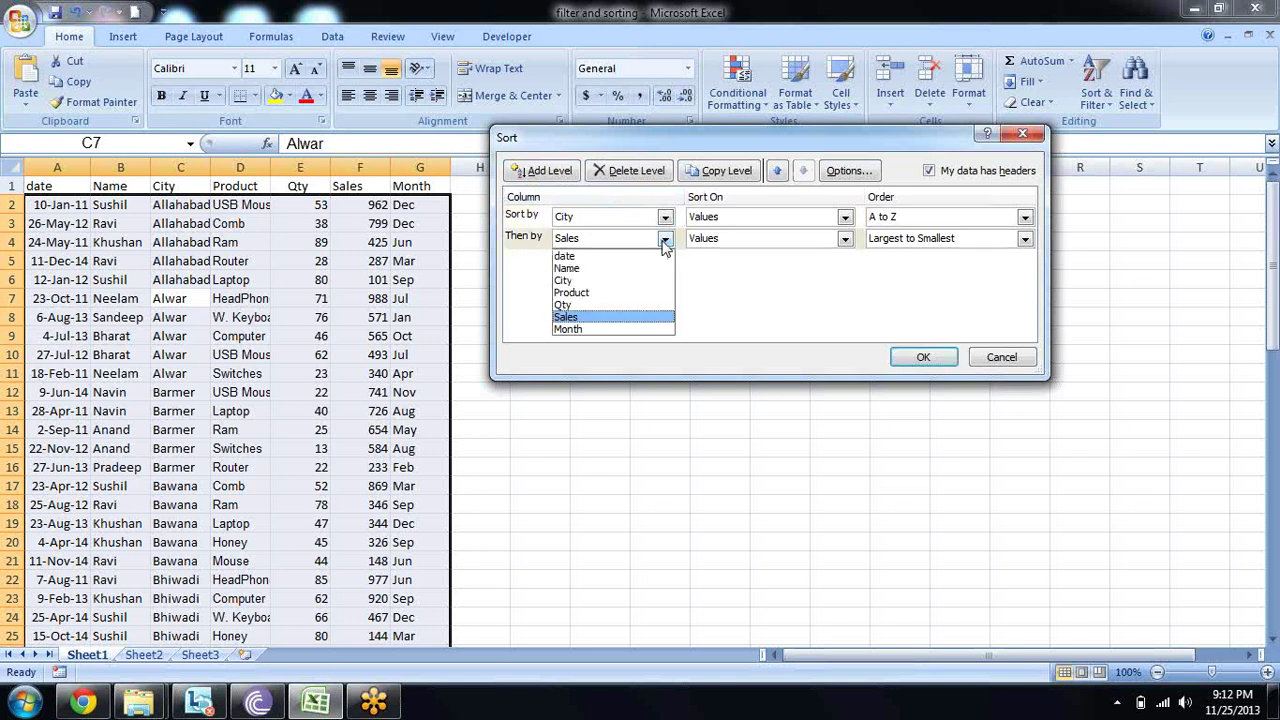
{"action": "left_click", "coordinate": [620, 297]}
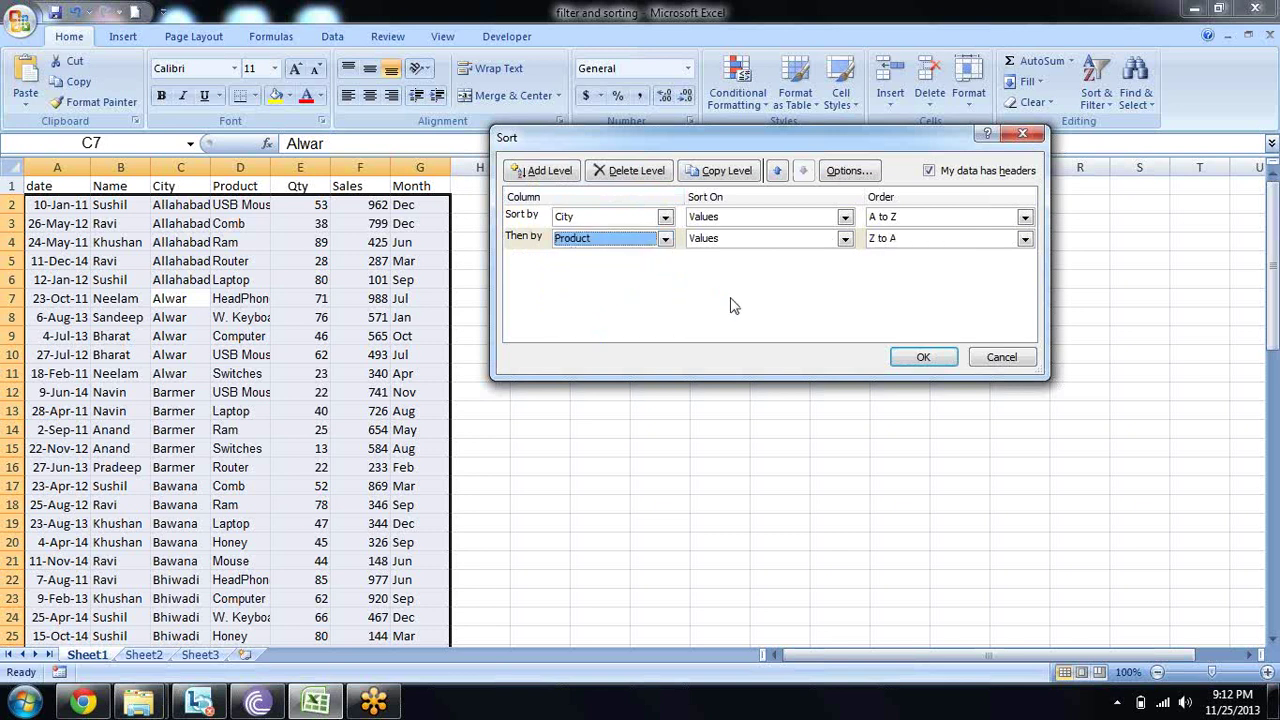
{"action": "left_click", "coordinate": [1014, 240]}
{"action": "left_click", "coordinate": [965, 252]}
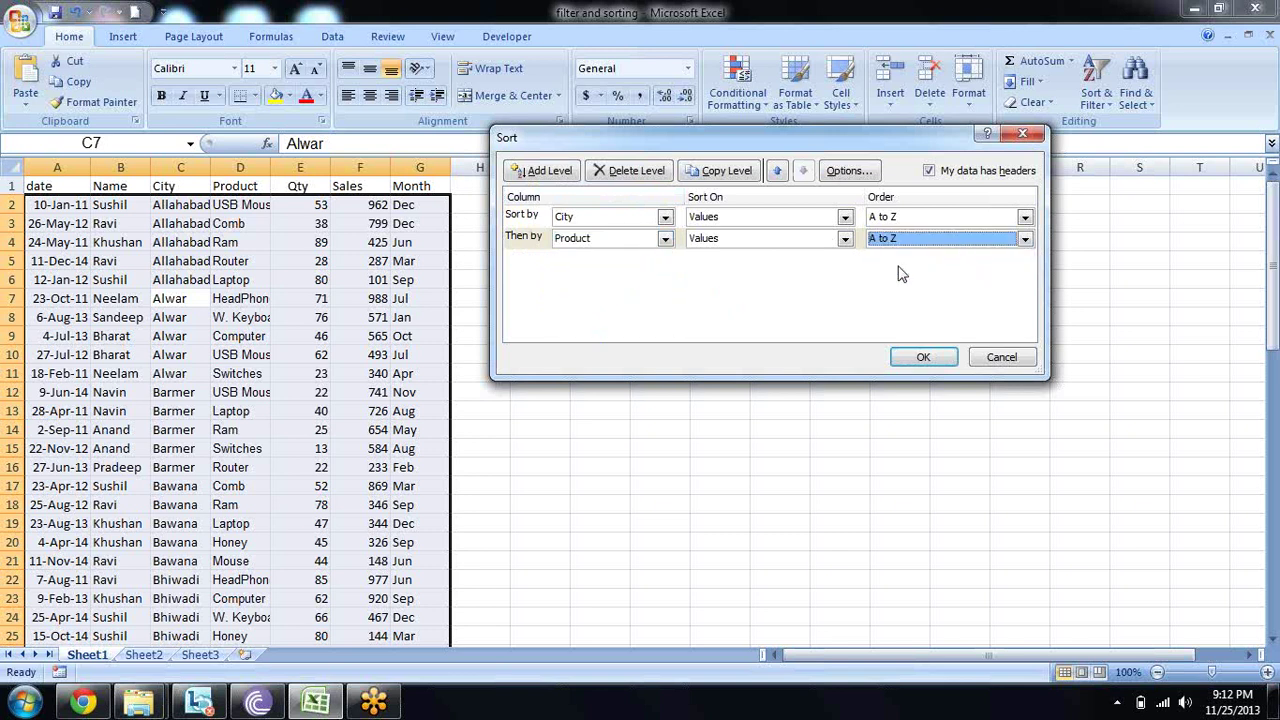
{"action": "left_click", "coordinate": [537, 172]}
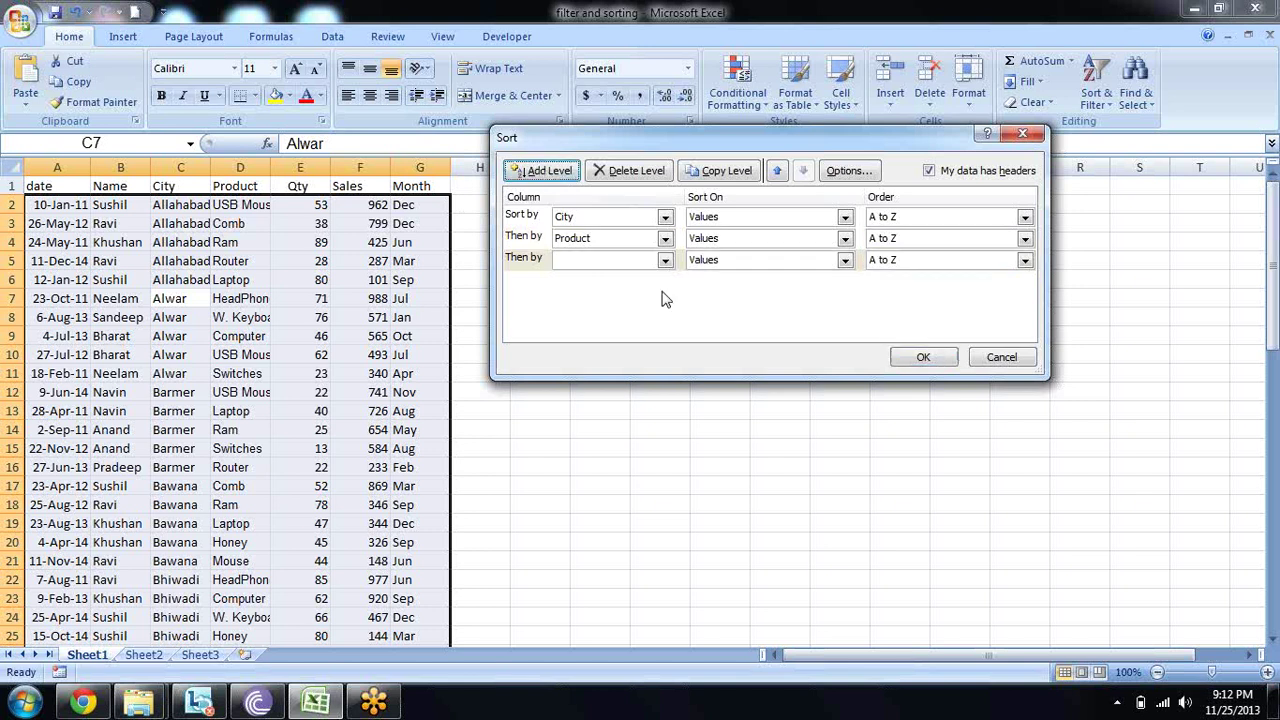
{"action": "left_click", "coordinate": [665, 260]}
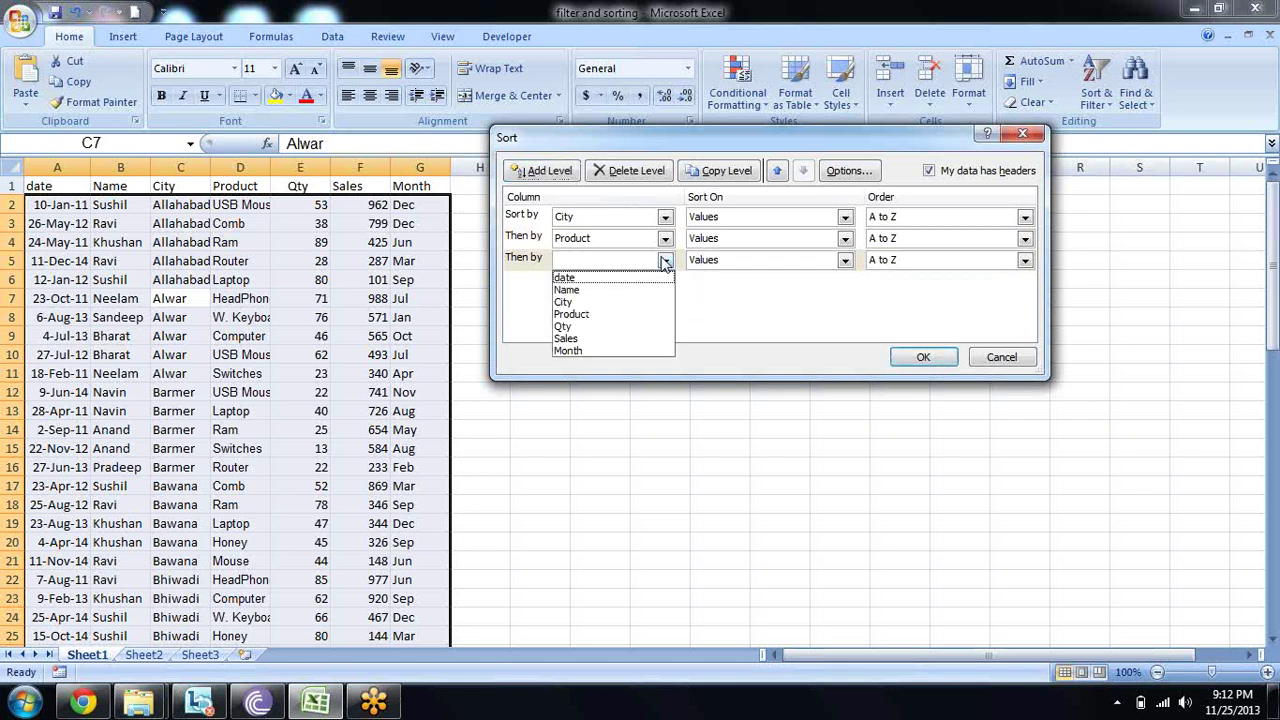
{"action": "left_click", "coordinate": [620, 338]}
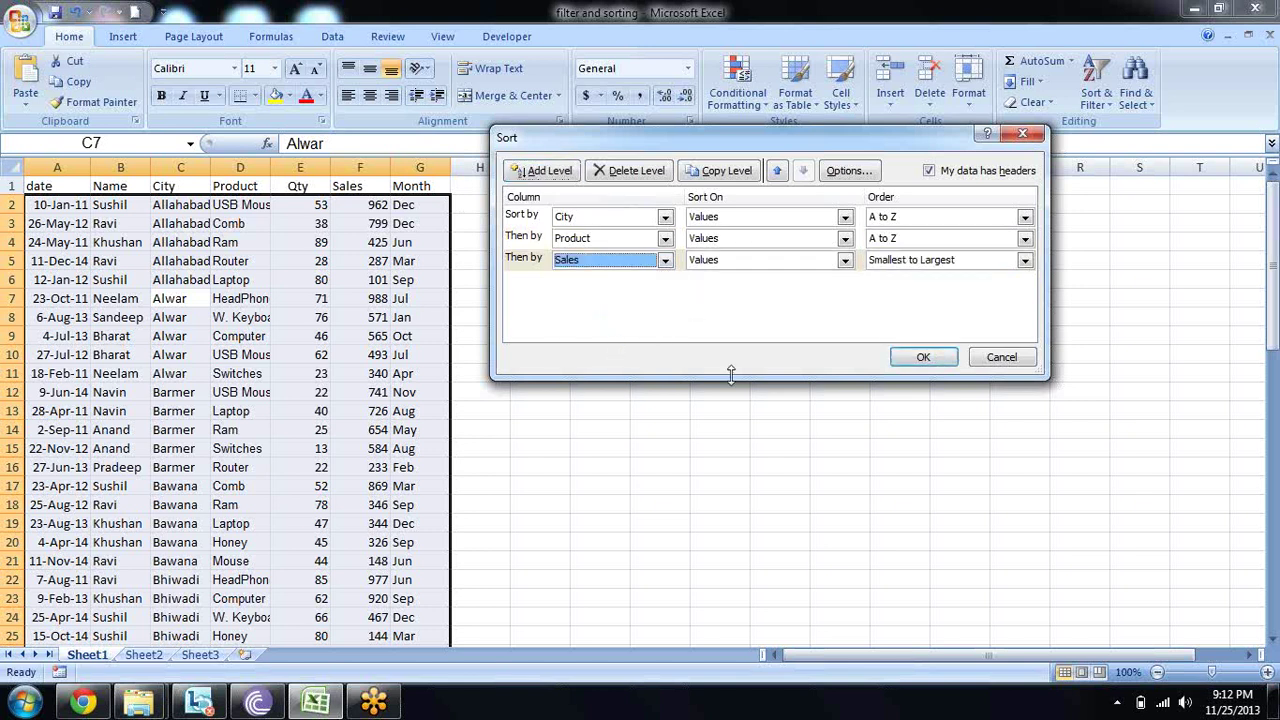
{"action": "left_click", "coordinate": [907, 366]}
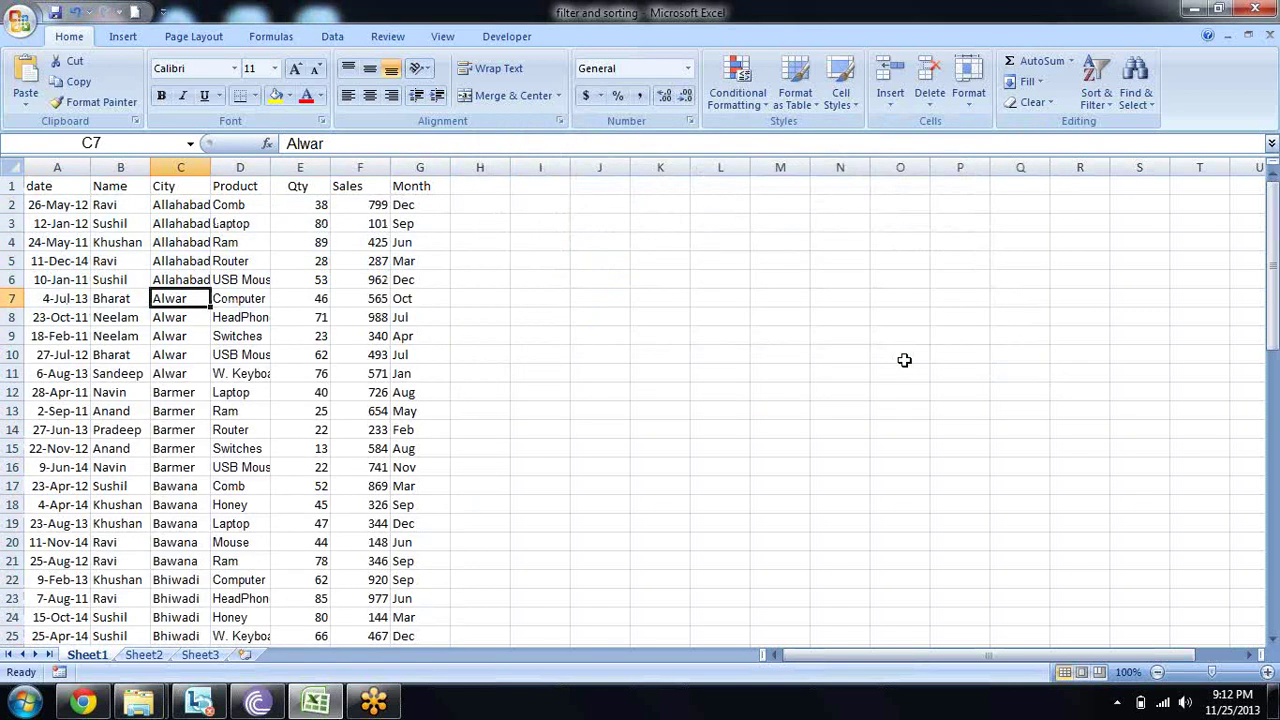
{"action": "key", "text": "Up"}
{"action": "key", "text": "Up"}
{"action": "key", "text": "Up"}
{"action": "key", "text": "Up"}
{"action": "key", "text": "Up"}
{"action": "key", "text": "Right"}
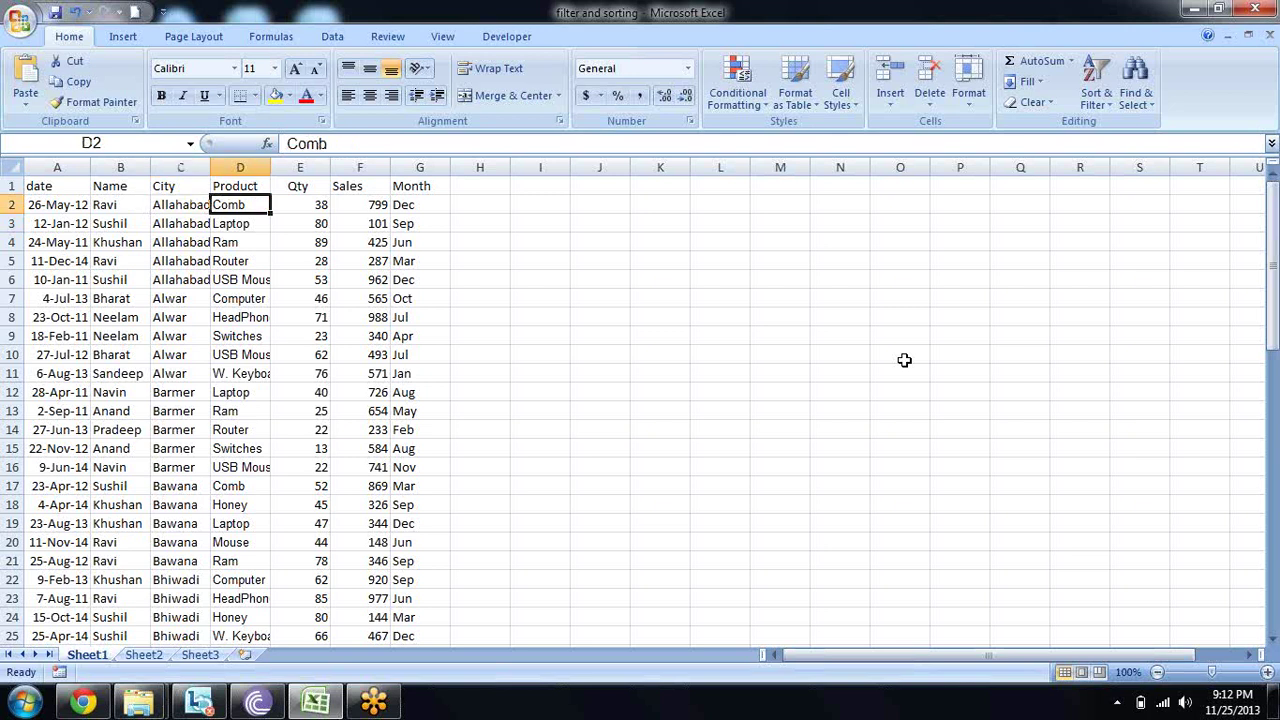
{"action": "key", "text": "Right"}
{"action": "key", "text": "Right"}
{"action": "key", "text": "Left"}
{"action": "key", "text": "Left"}
{"action": "key", "text": "Left"}
{"action": "key", "text": "shift+Down"}
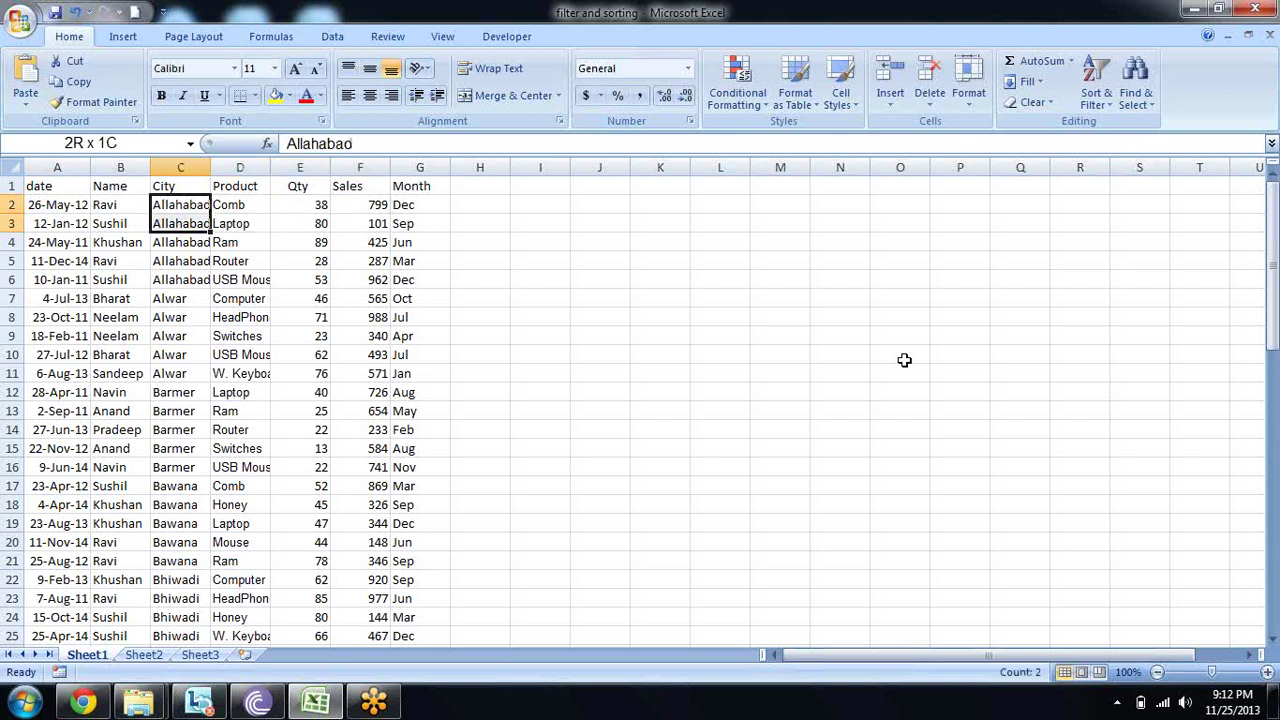
{"action": "key", "text": "shift+Down"}
{"action": "key", "text": "shift+Down"}
{"action": "key", "text": "shift+Down"}
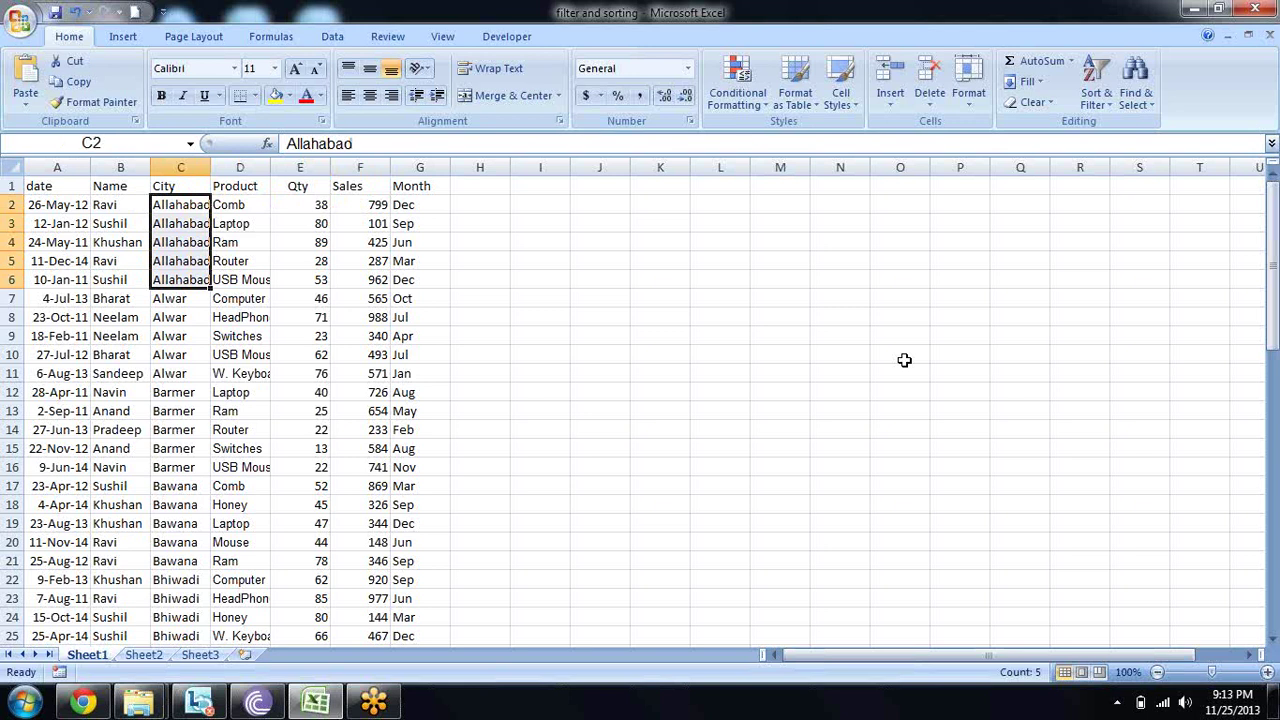
{"action": "key", "text": "Down"}
{"action": "key", "text": "Down"}
{"action": "key", "text": "Down"}
{"action": "key", "text": "Down"}
{"action": "key", "text": "Down"}
{"action": "key", "text": "shift+Down"}
{"action": "key", "text": "shift+Down"}
{"action": "key", "text": "shift+Down"}
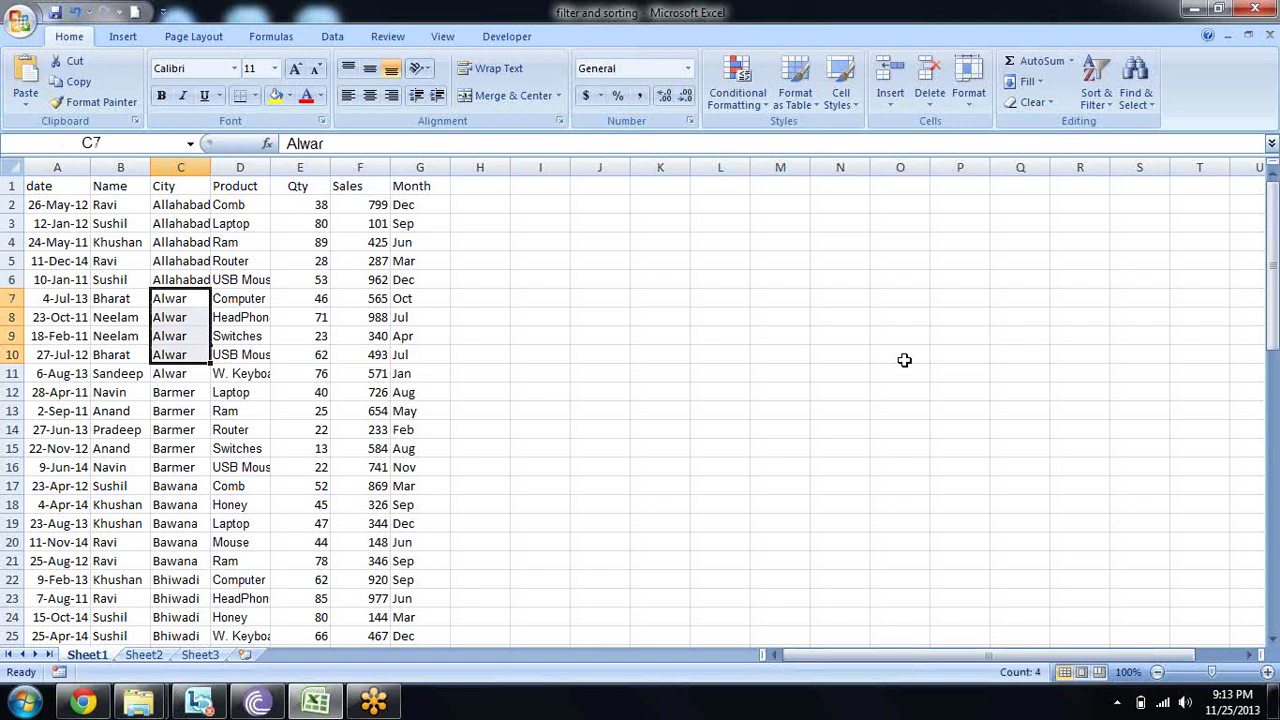
{"action": "key", "text": "Up"}
{"action": "key", "text": "Up"}
{"action": "key", "text": "Up"}
{"action": "key", "text": "Up"}
{"action": "key", "text": "Up"}
{"action": "key", "text": "Right"}
{"action": "key", "text": "shift+Down"}
{"action": "key", "text": "shift+Down"}
{"action": "key", "text": "shift+Down"}
{"action": "key", "text": "shift+Down"}
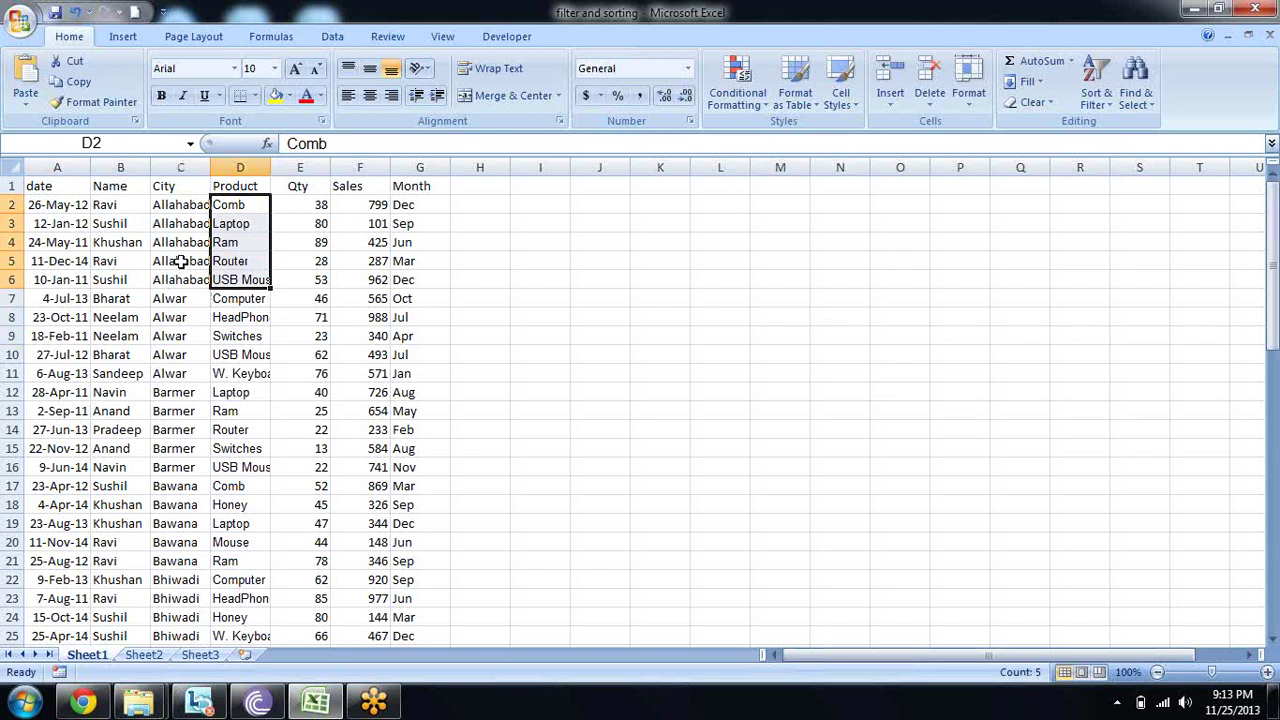
{"action": "left_click_drag", "start_coordinate": [201, 204], "coordinate": [203, 279]}
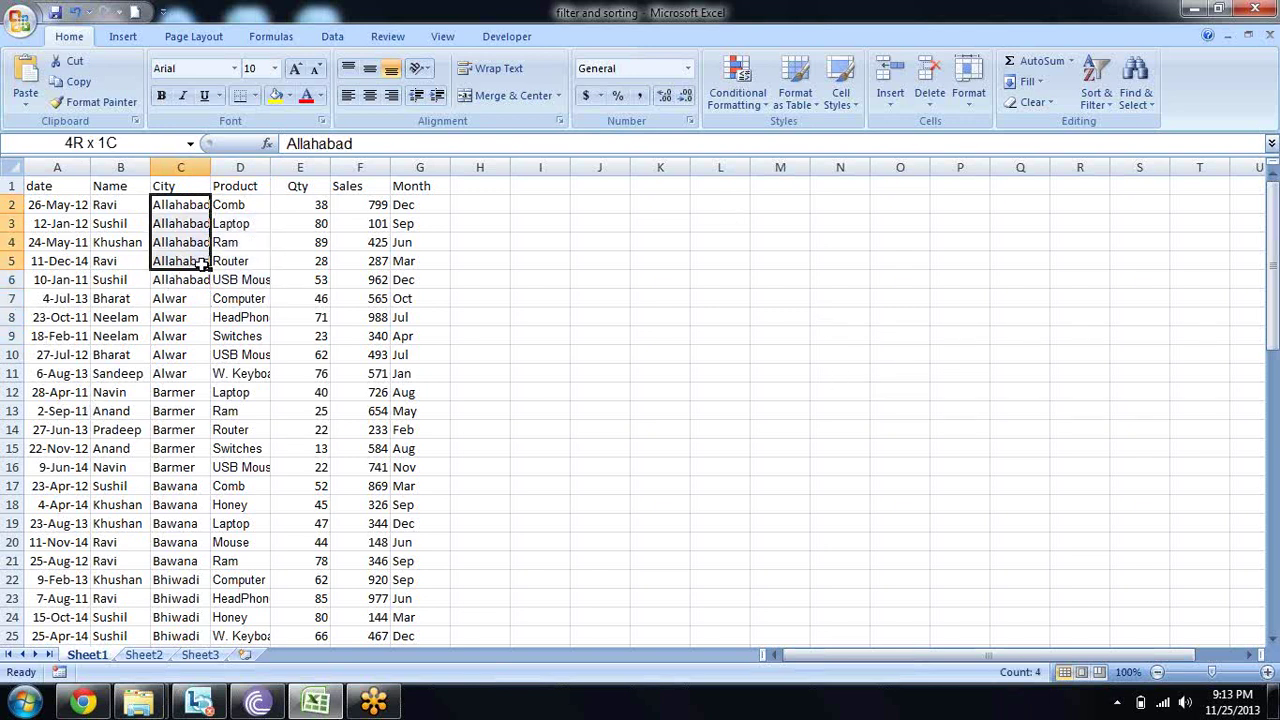
{"action": "left_click", "coordinate": [244, 210]}
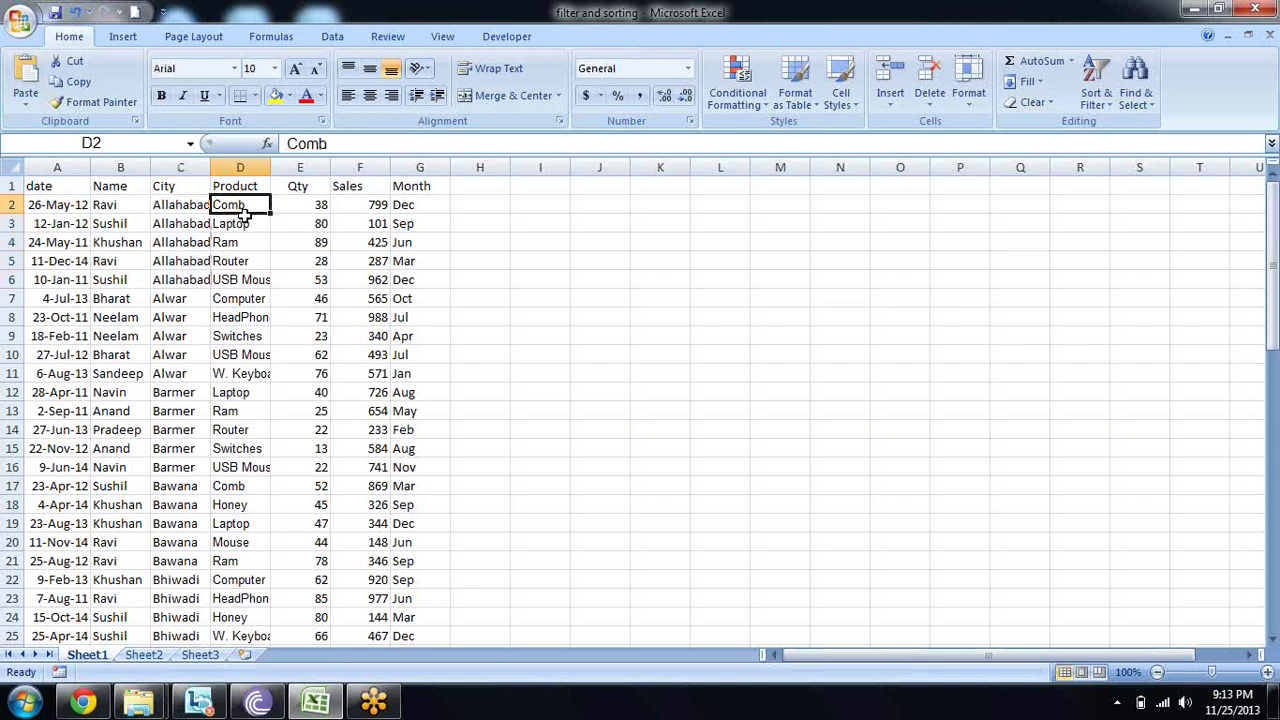
{"action": "left_click", "coordinate": [237, 278]}
{"action": "left_click_drag", "start_coordinate": [233, 273], "coordinate": [230, 207]}
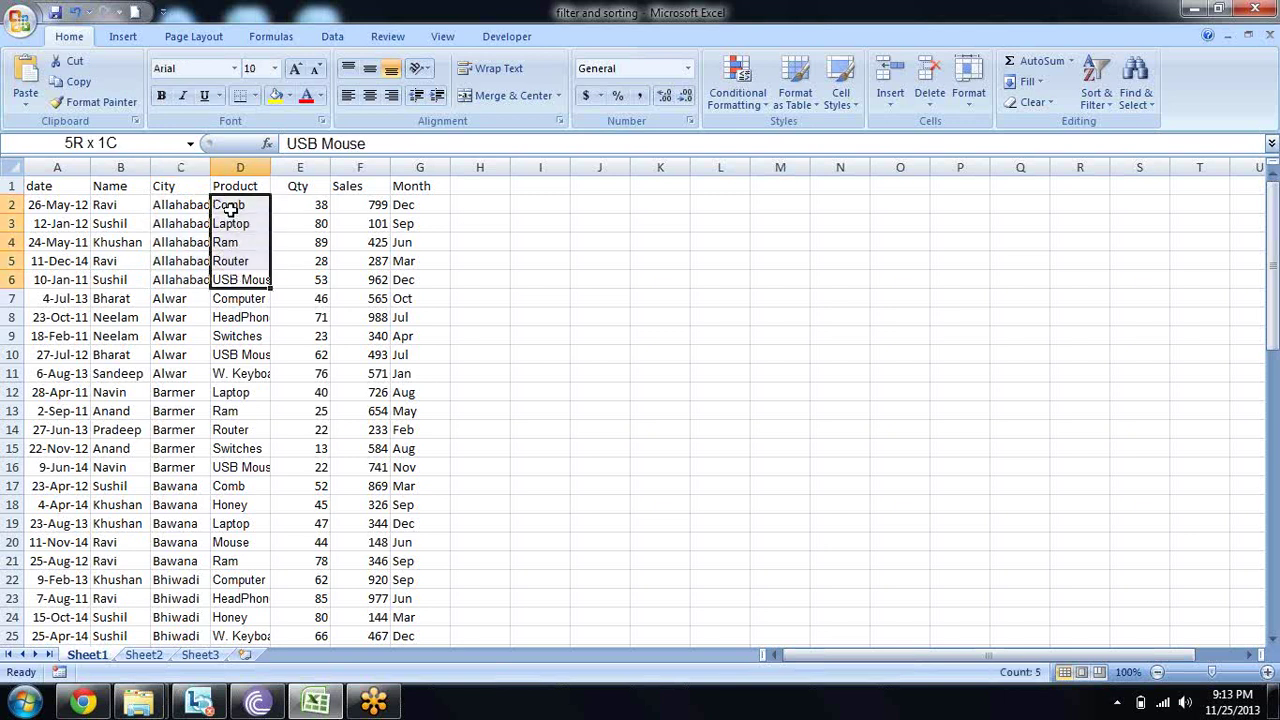
{"action": "left_click", "coordinate": [230, 207]}
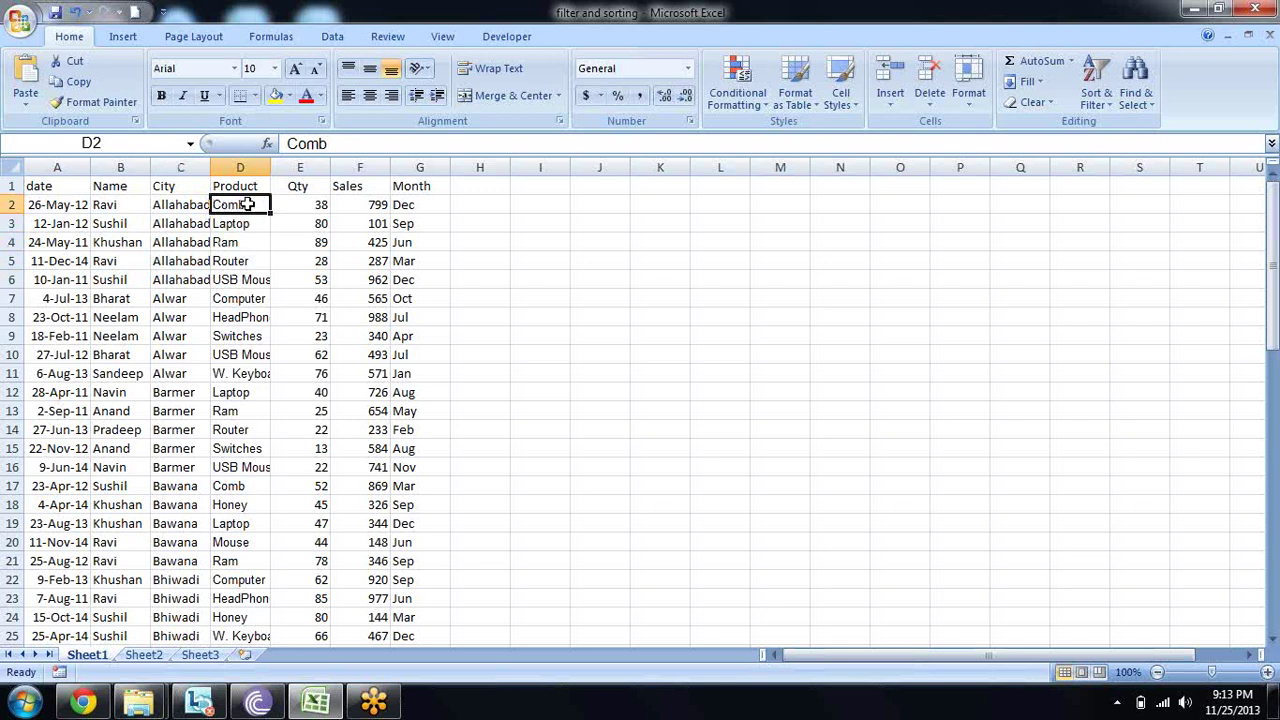
Step: Cancel the accidental Laptop cell move and check Allahabad's Sales values 799, 101, 287, 962
{"action": "left_click_drag", "start_coordinate": [231, 206], "coordinate": [240, 223]}
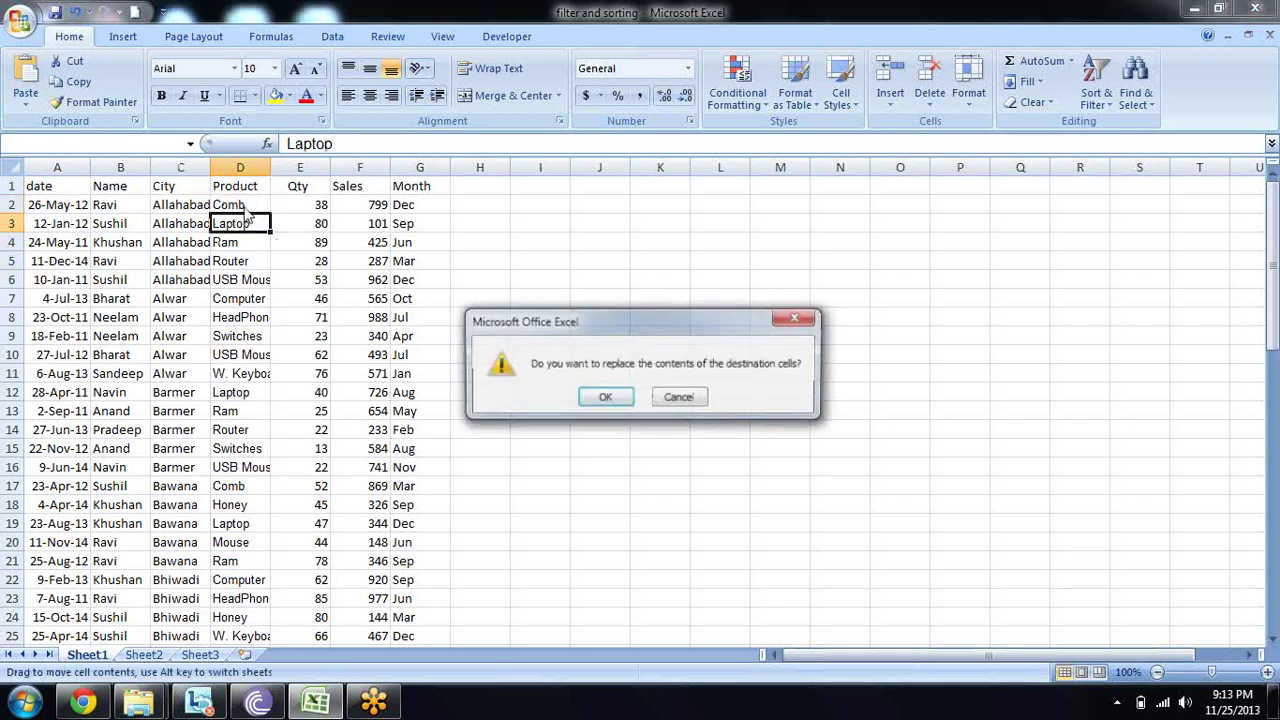
{"action": "key", "text": "Escape"}
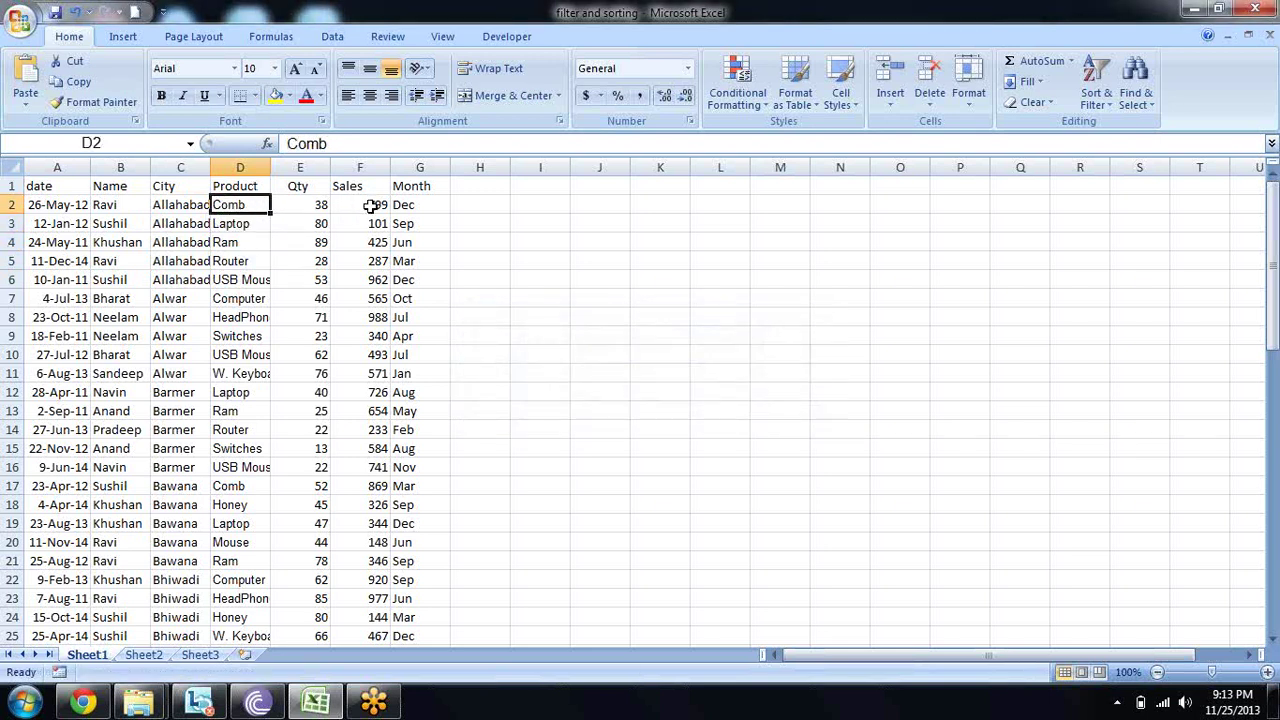
{"action": "left_click", "coordinate": [368, 206]}
{"action": "left_click", "coordinate": [370, 222]}
{"action": "left_click", "coordinate": [365, 259]}
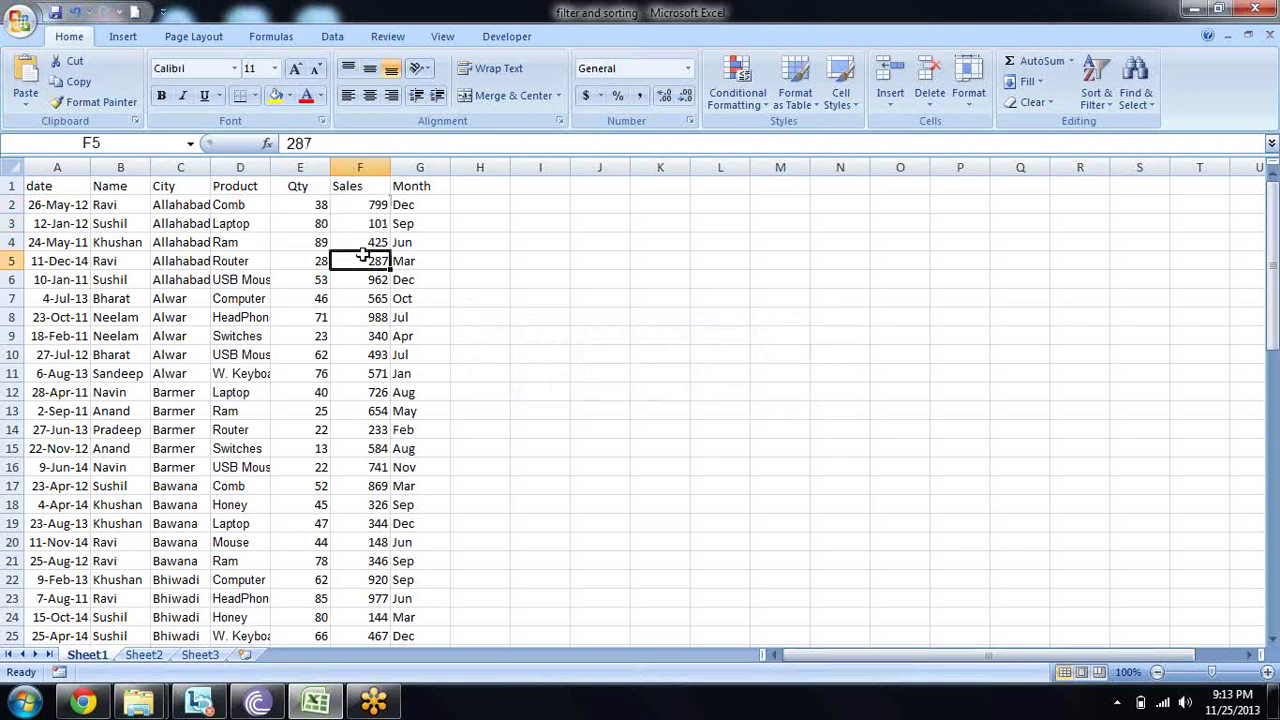
{"action": "left_click", "coordinate": [370, 281]}
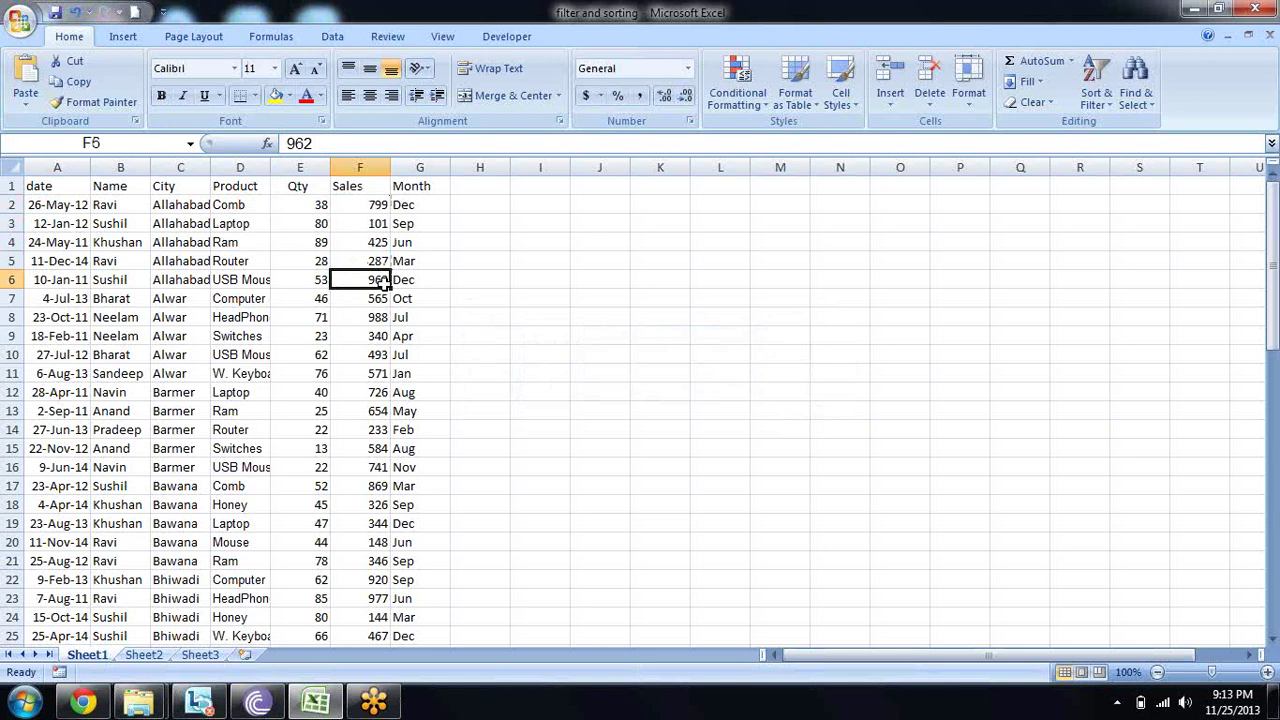
{"action": "left_click_drag", "start_coordinate": [240, 280], "coordinate": [242, 184]}
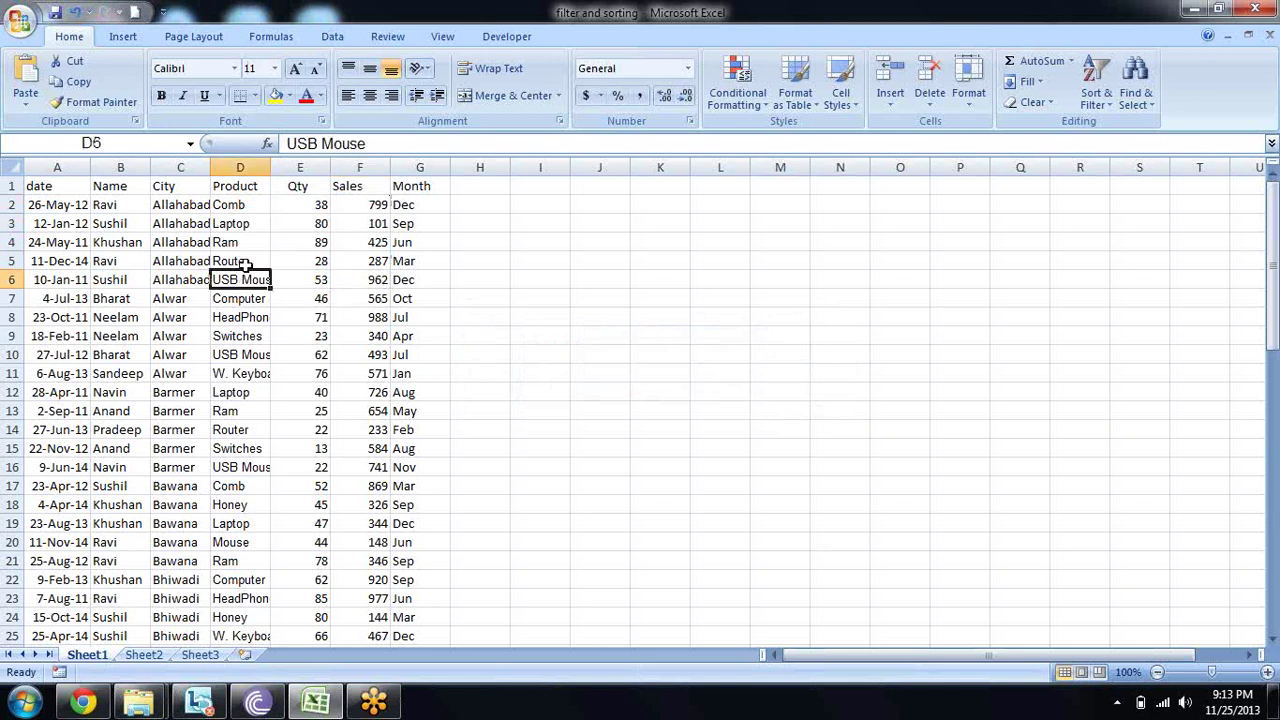
{"action": "left_click", "coordinate": [366, 279]}
{"action": "left_click", "coordinate": [370, 222]}
{"action": "left_click", "coordinate": [374, 204]}
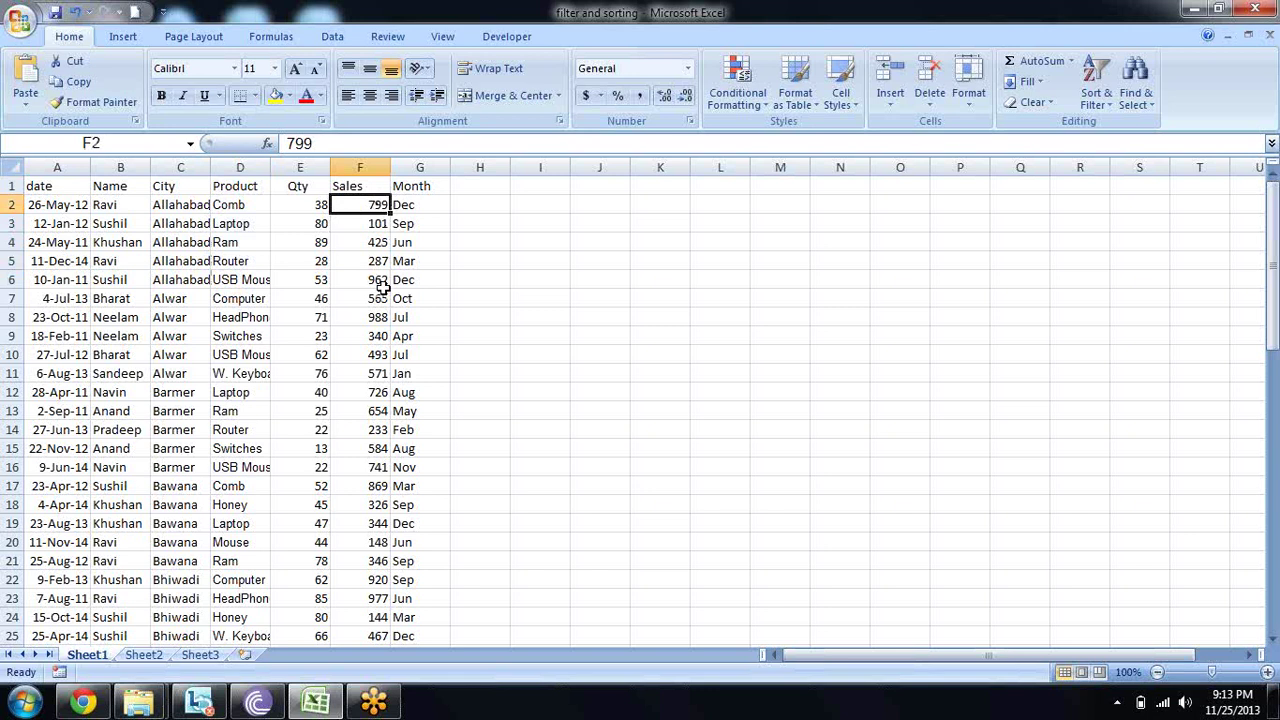
Step: Select cell E3 inside the data and open the Sort dialog with Alt+D, S
{"action": "key", "text": "Left"}
{"action": "key", "text": "Left"}
{"action": "key", "text": "Left"}
{"action": "key", "text": "Left"}
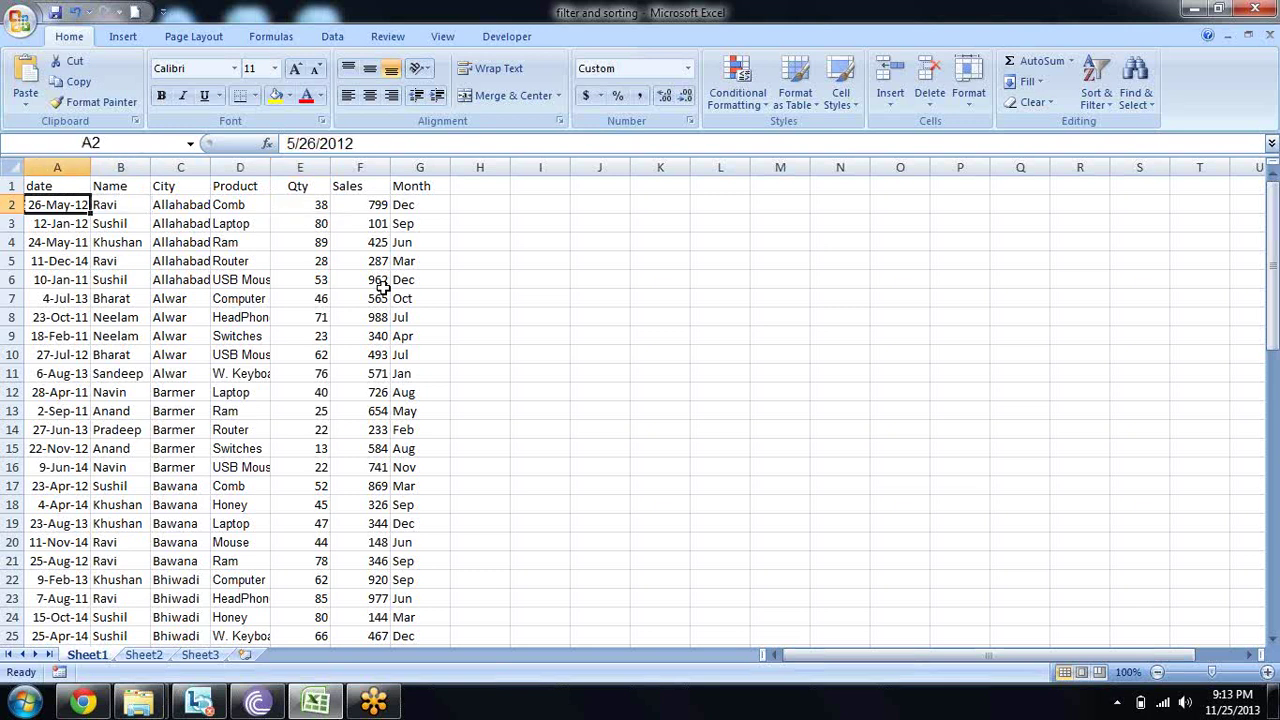
{"action": "key", "text": "Right"}
{"action": "key", "text": "Right"}
{"action": "key", "text": "Right"}
{"action": "key", "text": "Right"}
{"action": "key", "text": "Down"}
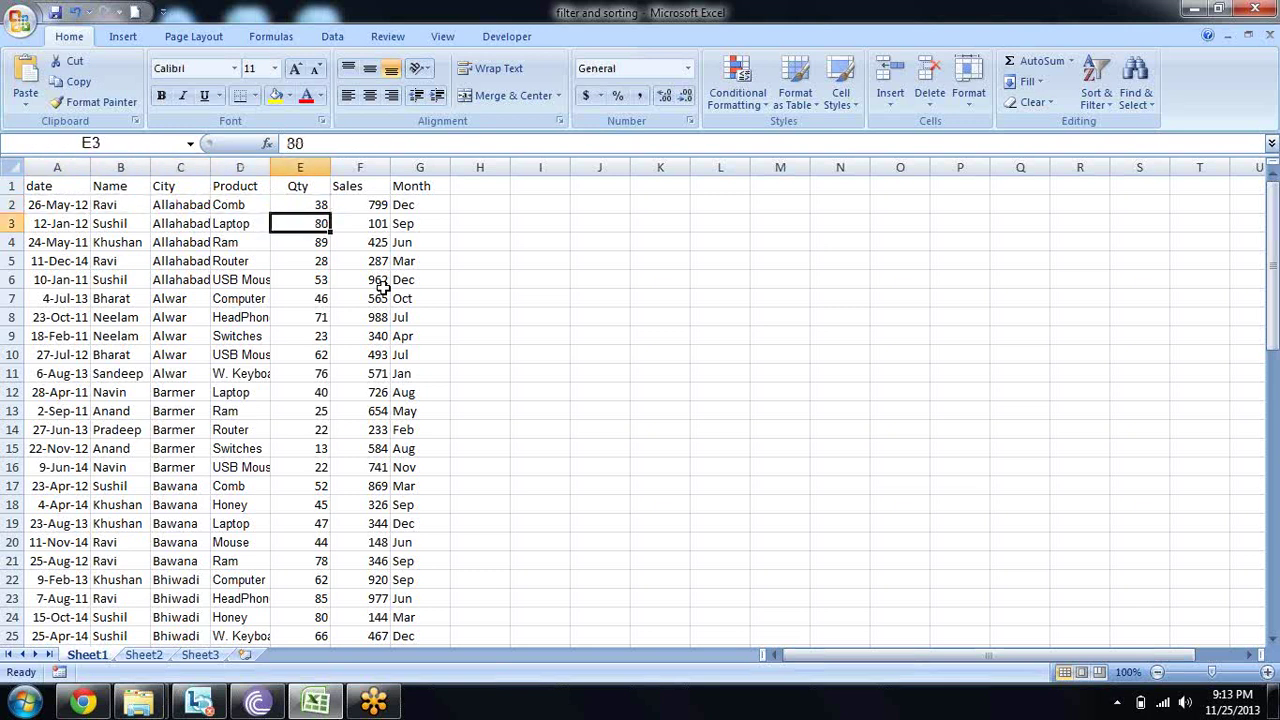
{"action": "key", "text": "alt+d"}
{"action": "key", "text": "s"}
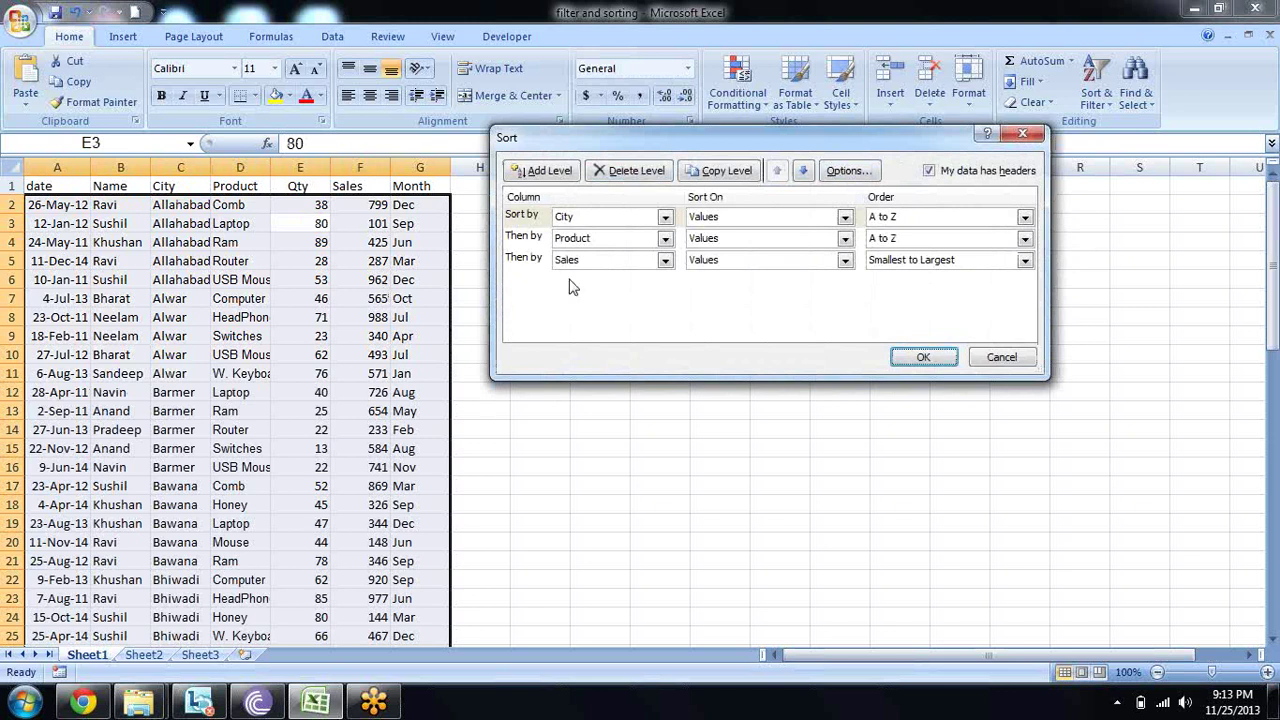
Step: Delete the Product level, move Sales to the top ordered Largest to Smallest, and apply
{"action": "left_click", "coordinate": [538, 240]}
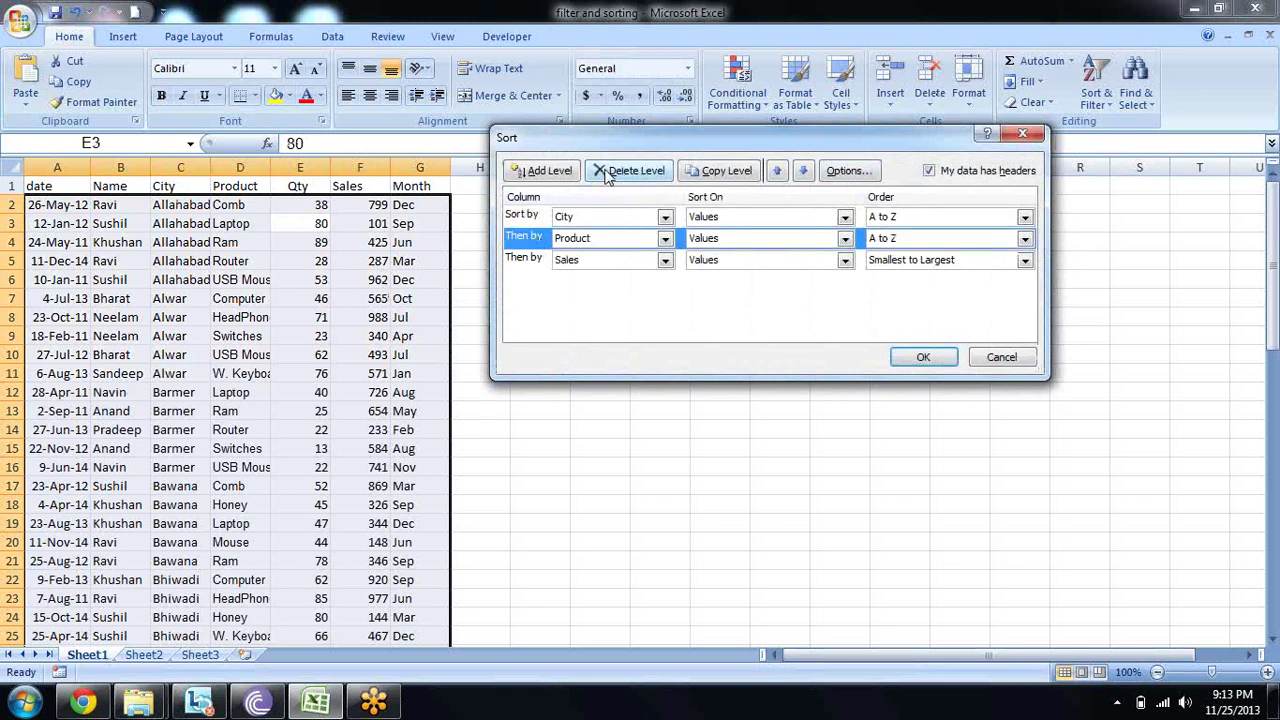
{"action": "left_click", "coordinate": [610, 171]}
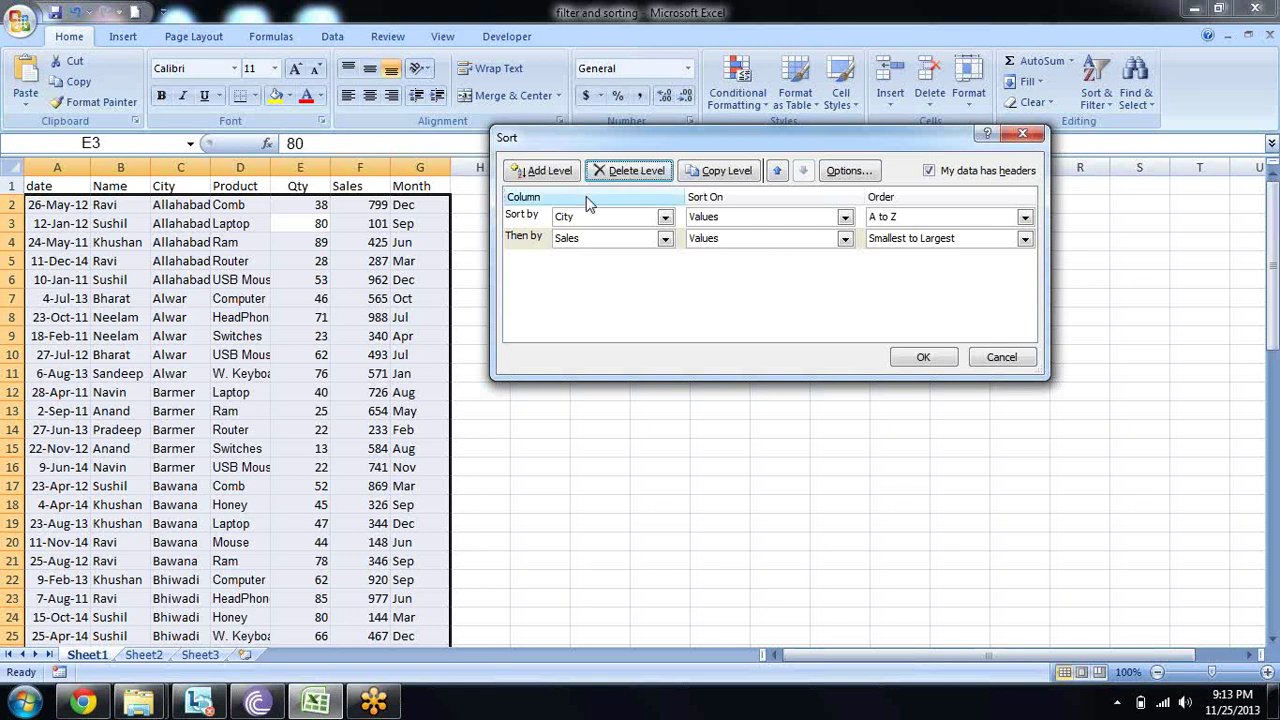
{"action": "left_click", "coordinate": [535, 248]}
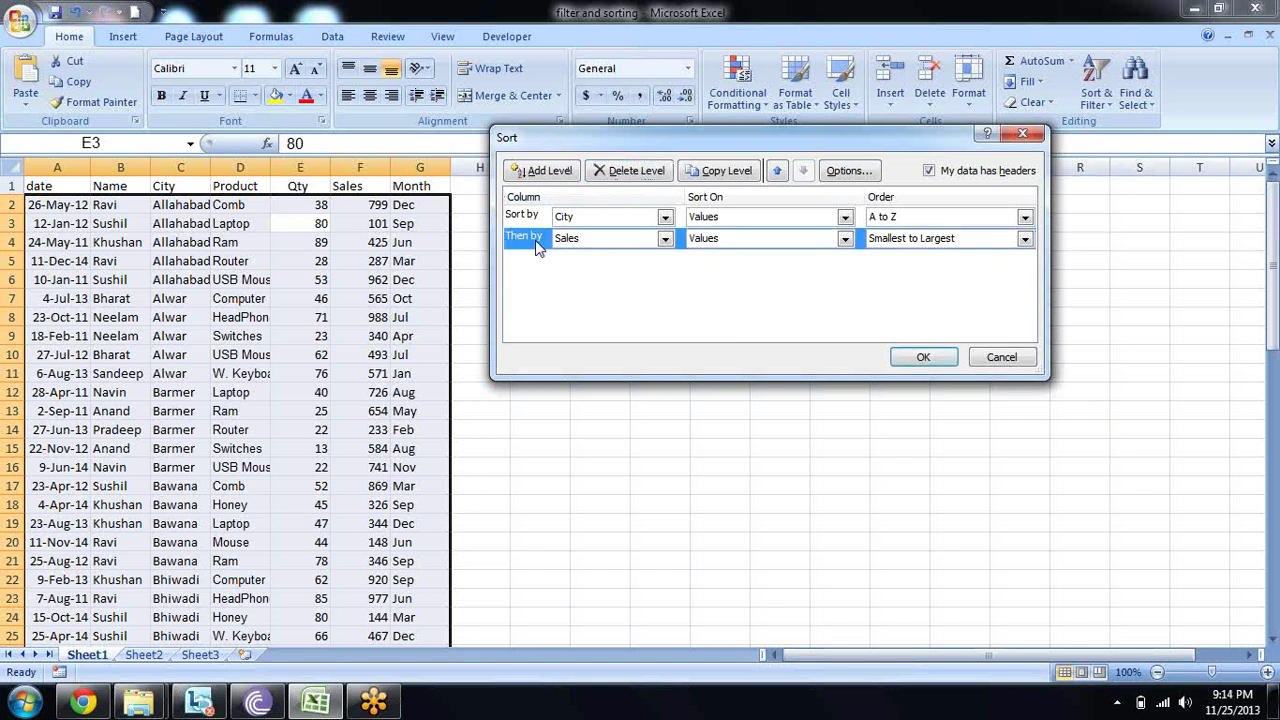
{"action": "left_click", "coordinate": [781, 171]}
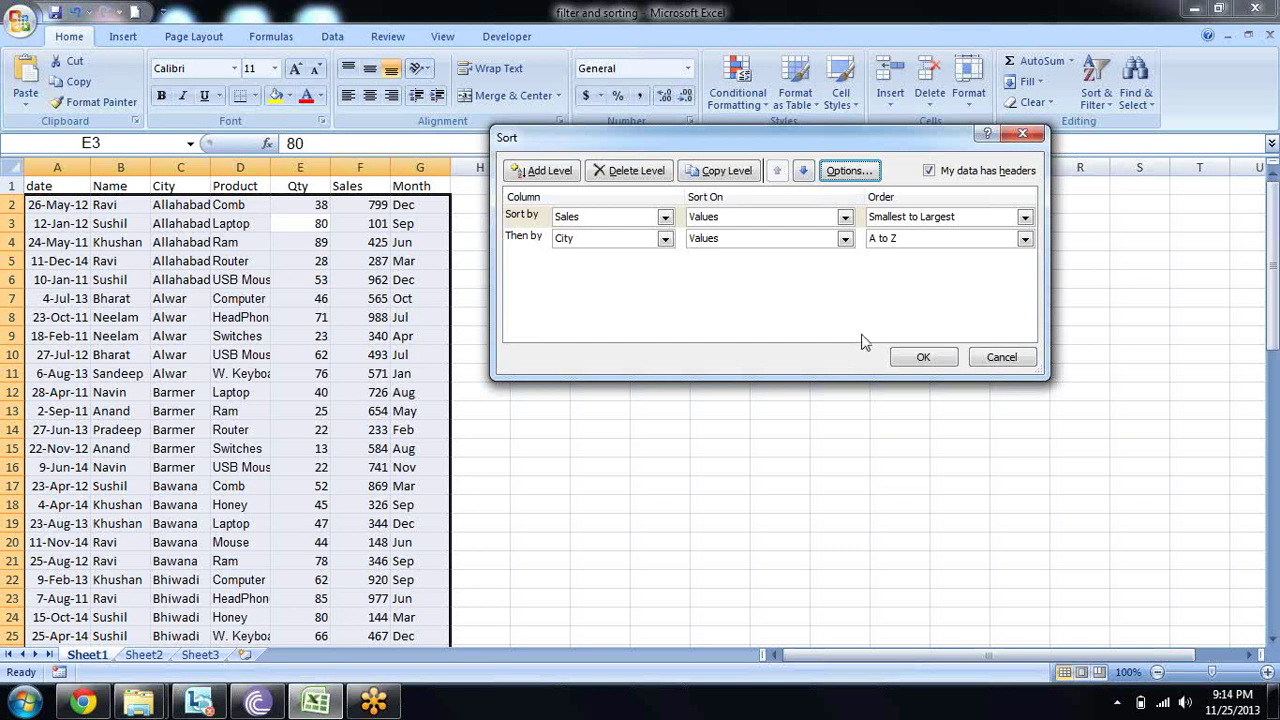
{"action": "left_click", "coordinate": [1025, 217]}
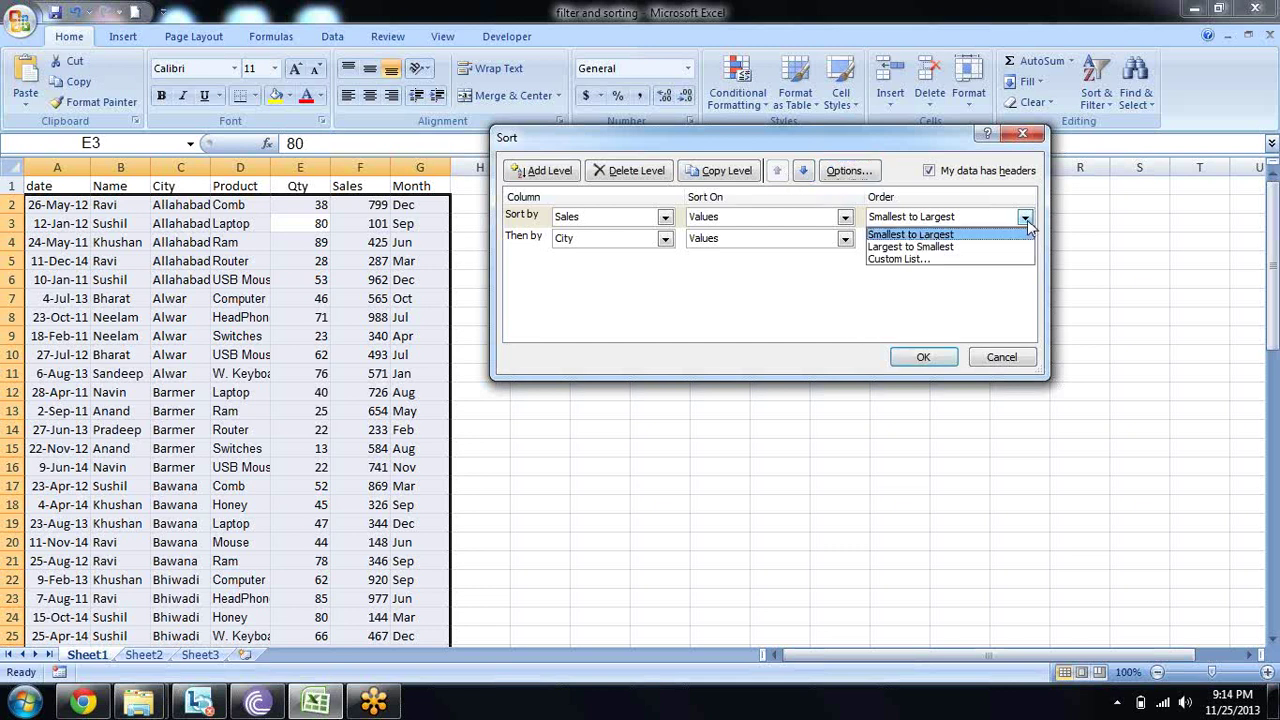
{"action": "left_click", "coordinate": [978, 247]}
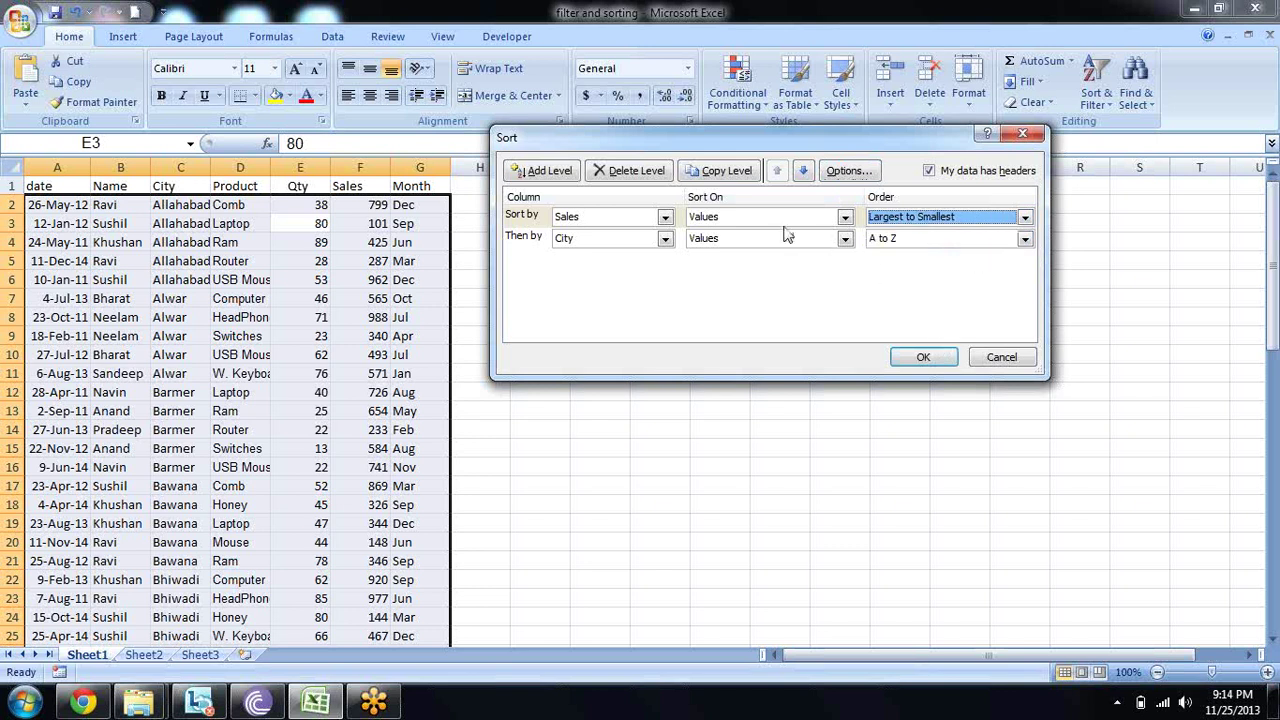
{"action": "left_click", "coordinate": [921, 358]}
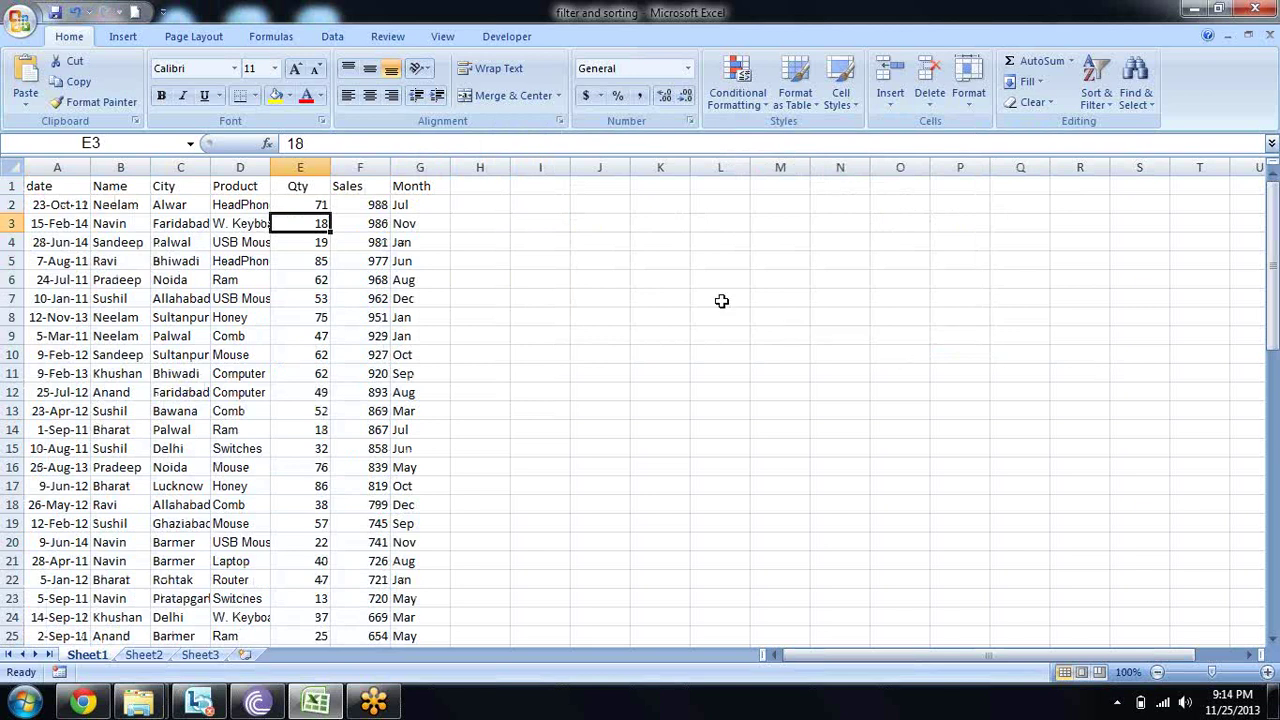
Step: Review the top Sales values in column F and their City entries
{"action": "key", "text": "Right"}
{"action": "key", "text": "Up"}
{"action": "key", "text": "Down"}
{"action": "key", "text": "Down"}
{"action": "key", "text": "Down"}
{"action": "key", "text": "Down"}
{"action": "key", "text": "Up"}
{"action": "key", "text": "Up"}
{"action": "key", "text": "Up"}
{"action": "key", "text": "Up"}
{"action": "key", "text": "shift+Down"}
{"action": "key", "text": "shift+Down"}
{"action": "key", "text": "shift+Down"}
{"action": "key", "text": "shift+Down"}
{"action": "key", "text": "shift+Down"}
{"action": "key", "text": "shift+Down"}
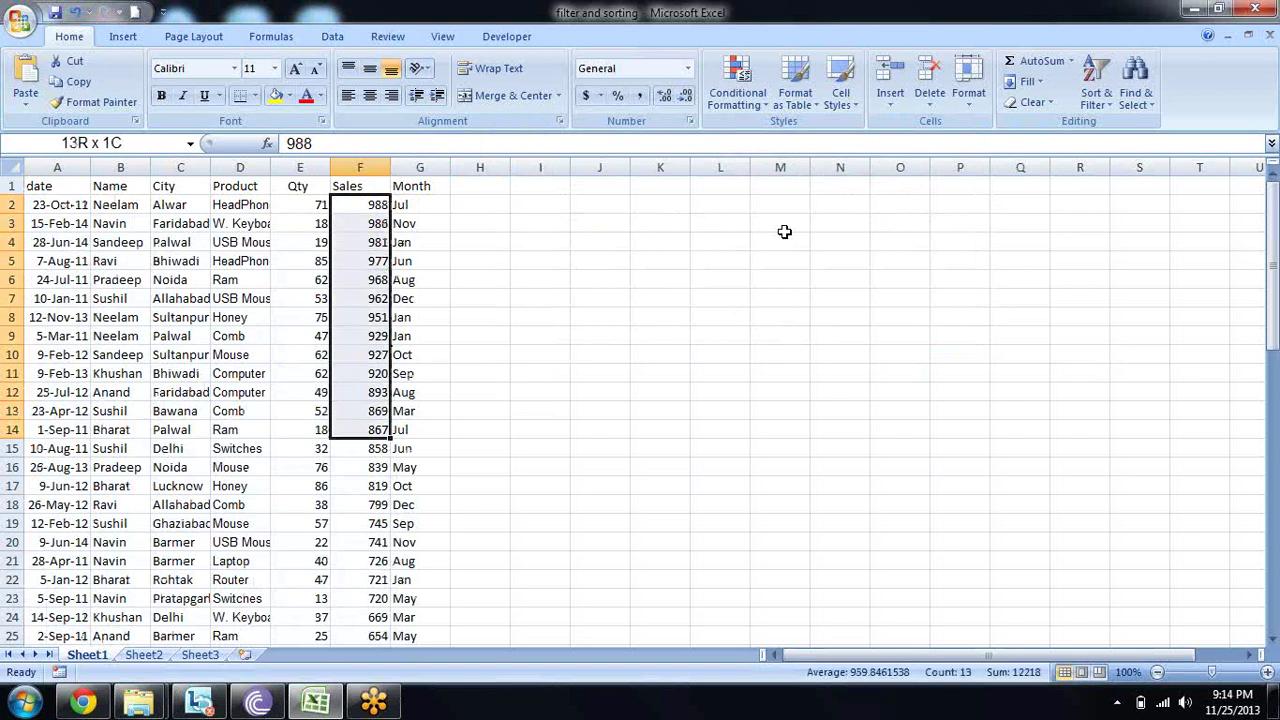
{"action": "key", "text": "Left"}
{"action": "key", "text": "Left"}
{"action": "key", "text": "Left"}
{"action": "key", "text": "Left"}
{"action": "key", "text": "Right"}
{"action": "key", "text": "shift+Down"}
{"action": "key", "text": "shift+Down"}
{"action": "key", "text": "shift+Down"}
{"action": "key", "text": "shift+Down"}
{"action": "key", "text": "shift+Down"}
{"action": "key", "text": "shift+Down"}
{"action": "key", "text": "shift+Down"}
{"action": "key", "text": "Right"}
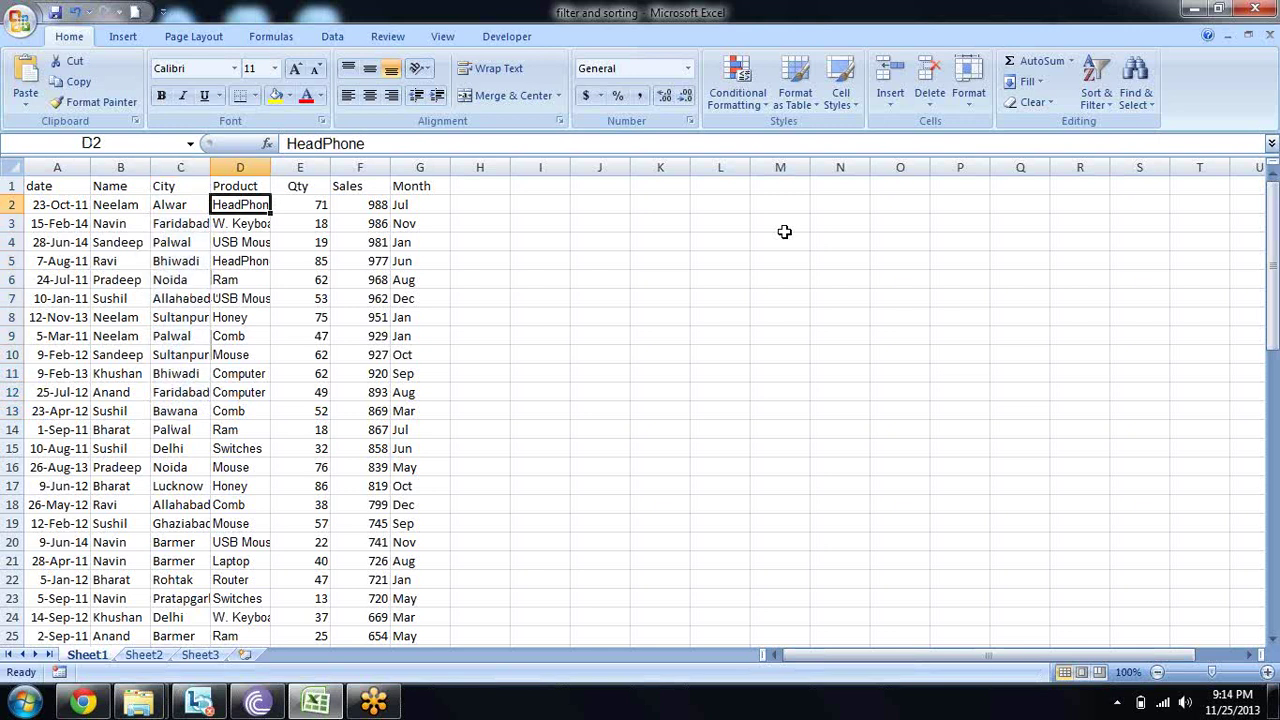
{"action": "key", "text": "Right"}
{"action": "key", "text": "Right"}
{"action": "key", "text": "Up"}
Step: Select the full table from A1 and reopen the Sort dialog with Alt+D, S
{"action": "key", "text": "Home"}
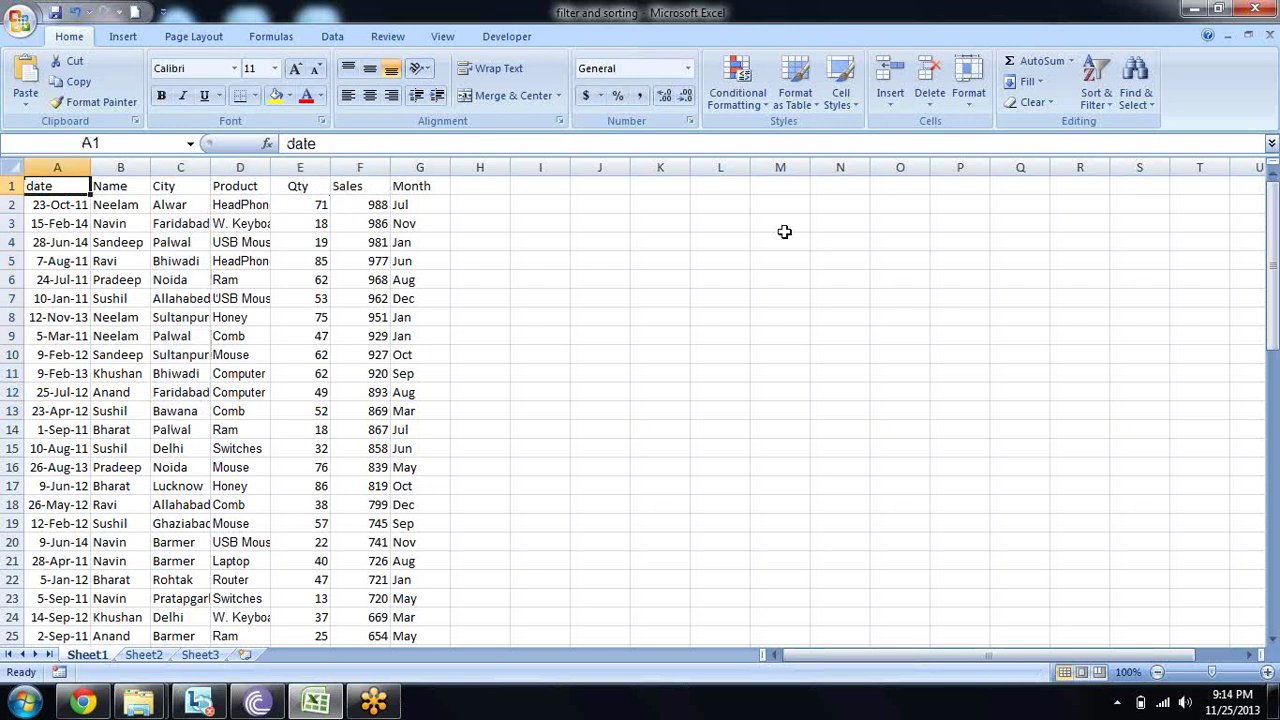
{"action": "key", "text": "ctrl+shift+Right"}
{"action": "key", "text": "ctrl+shift+Down"}
{"action": "key", "text": "alt+d"}
{"action": "key", "text": "s"}
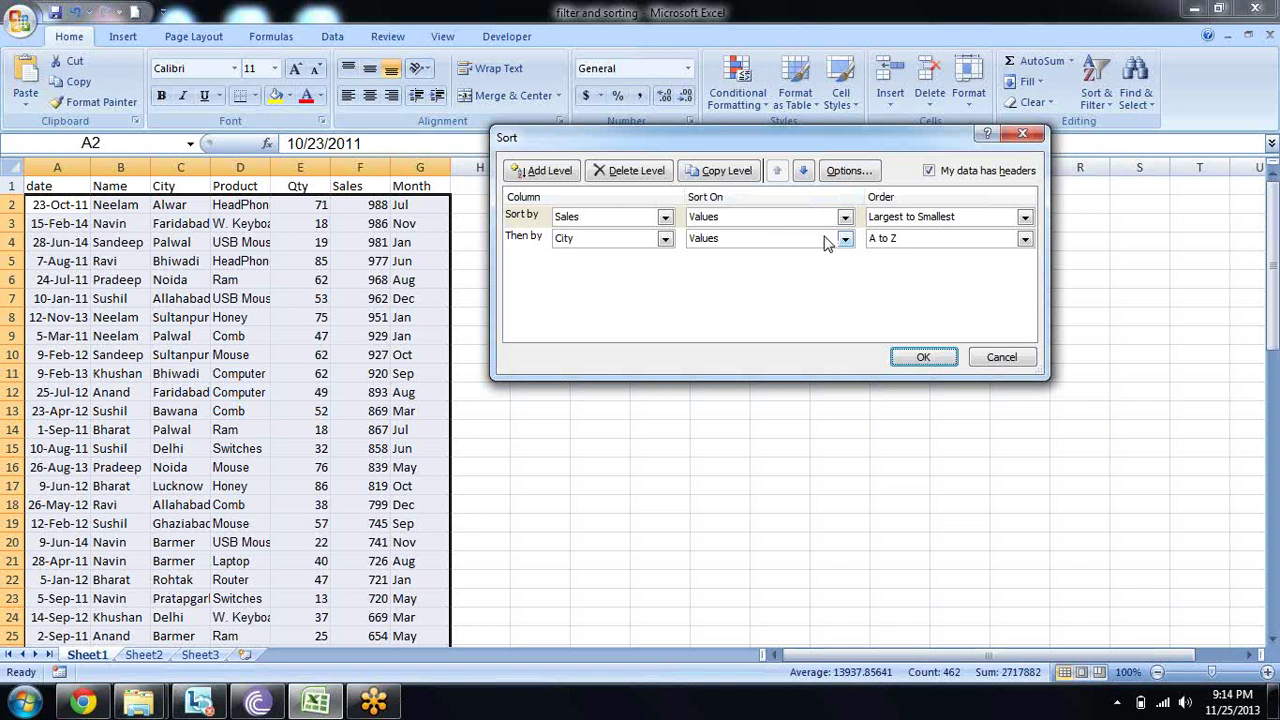
Step: Check the City level's Sort On choices, keep Values, and close the Sort dialog
{"action": "left_click", "coordinate": [845, 240]}
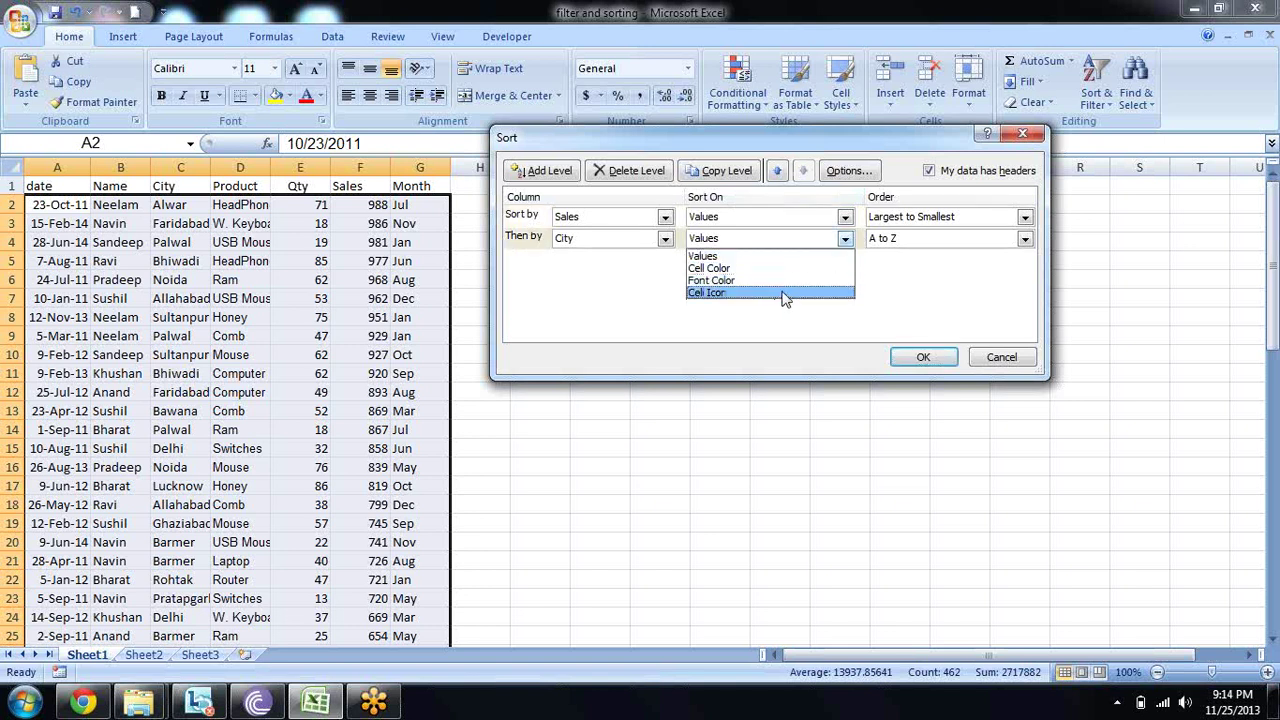
{"action": "left_click", "coordinate": [897, 289]}
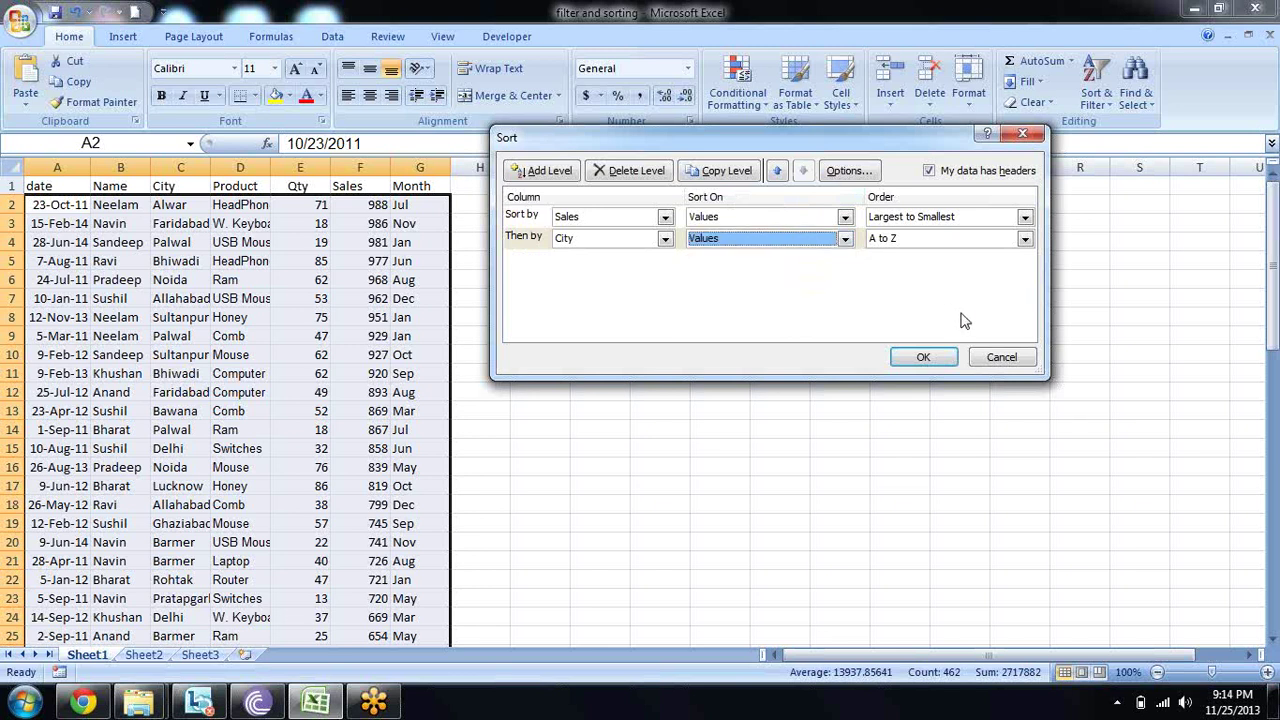
{"action": "key", "text": "Return"}
Step: Fill the Sales cells 981, 654, 799 and 920 yellow
{"action": "key", "text": "Right"}
{"action": "key", "text": "Right"}
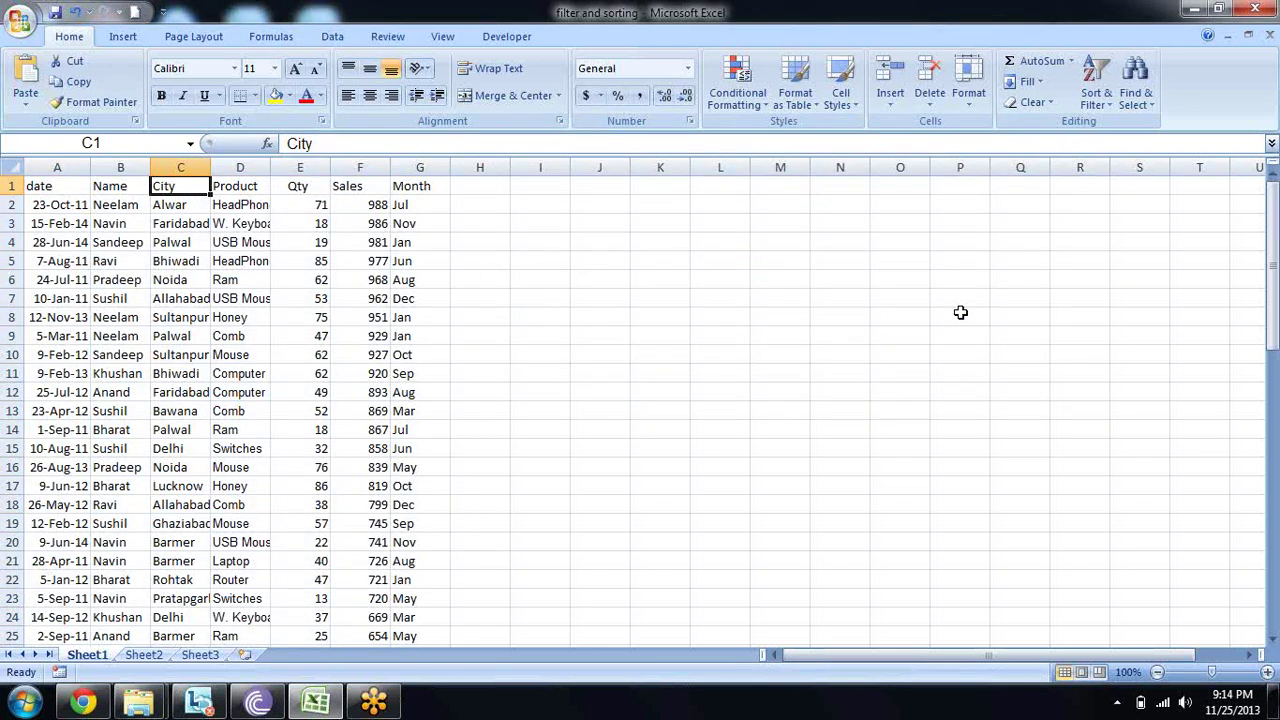
{"action": "key", "text": "Right"}
{"action": "key", "text": "Right"}
{"action": "key", "text": "Right"}
{"action": "key", "text": "Down"}
{"action": "key", "text": "Left"}
{"action": "key", "text": "Down"}
{"action": "key", "text": "Down"}
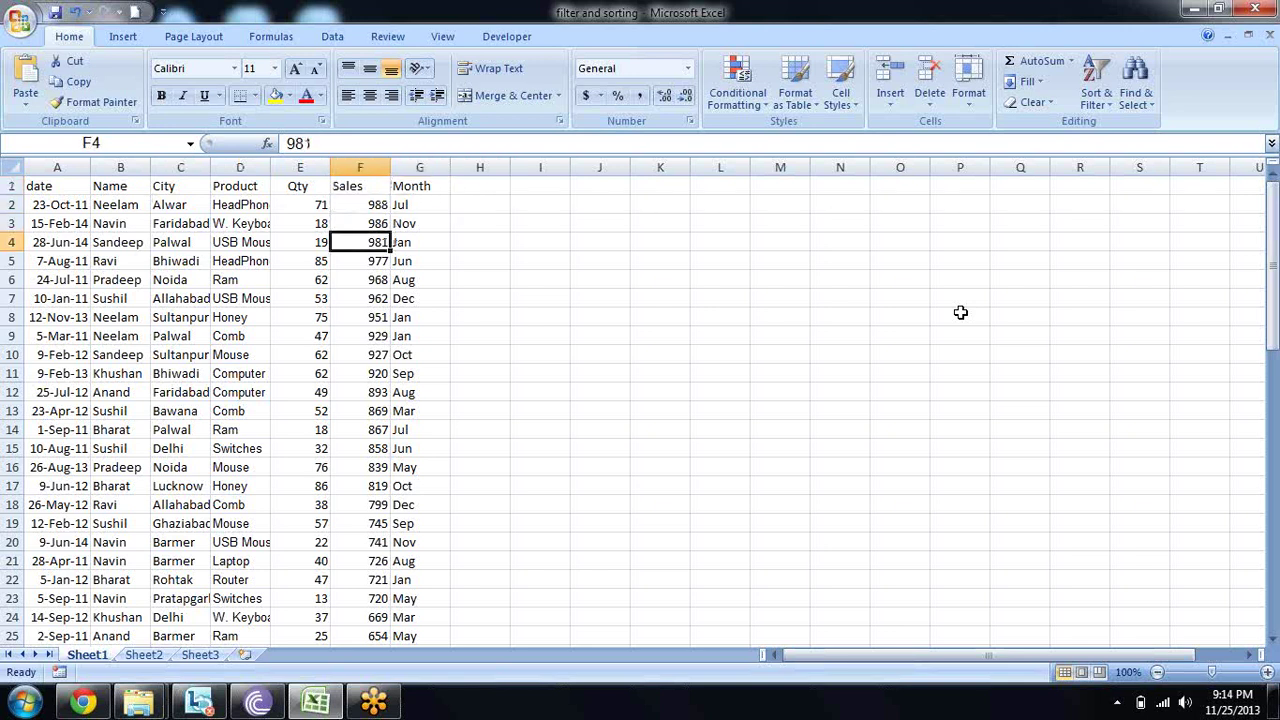
{"action": "left_click", "coordinate": [277, 96]}
{"action": "key", "text": "Down"}
{"action": "key", "text": "Down"}
{"action": "key", "text": "Down"}
{"action": "key", "text": "Down"}
{"action": "key", "text": "Down"}
{"action": "left_click", "coordinate": [277, 96]}
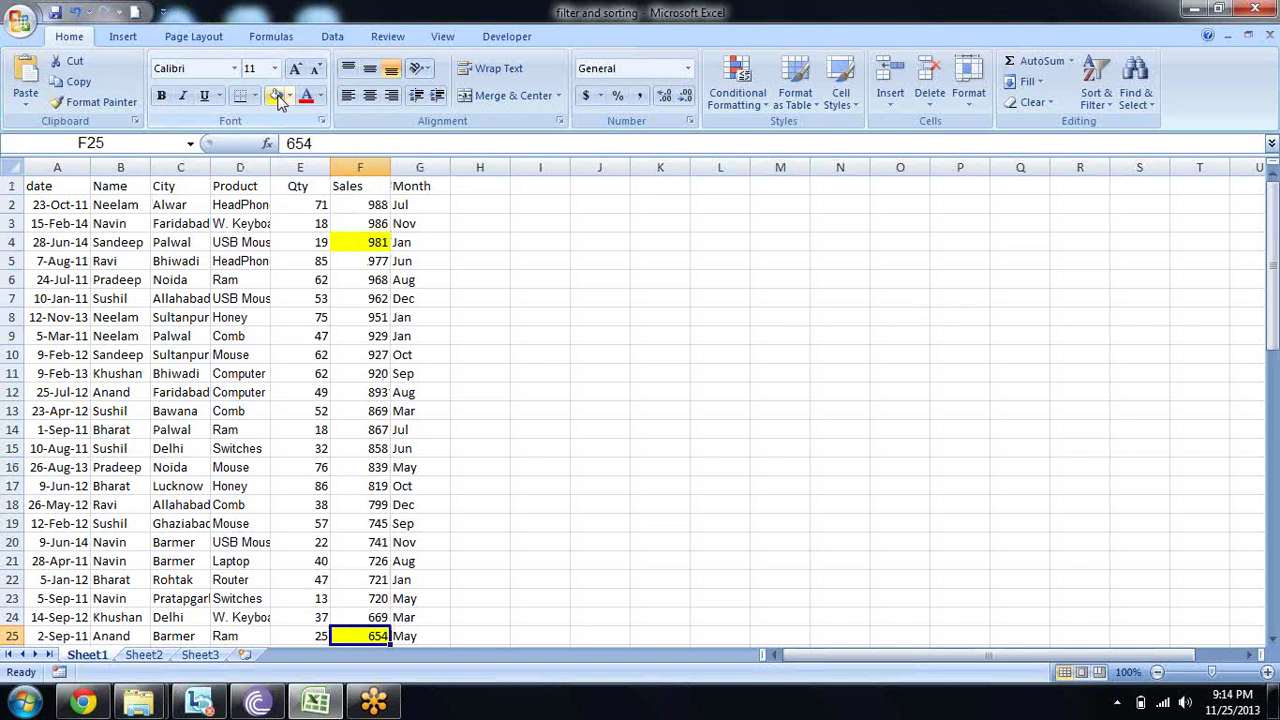
Step: Reapply yellow fill to two more Sales cells and bring up Data > Sort
{"action": "key", "text": "Down"}
{"action": "key", "text": "Up"}
{"action": "key", "text": "Up"}
{"action": "key", "text": "Up"}
{"action": "key", "text": "Up"}
{"action": "key", "text": "Up"}
{"action": "left_click", "coordinate": [277, 96]}
{"action": "key", "text": "Up"}
{"action": "key", "text": "Up"}
{"action": "key", "text": "Up"}
{"action": "key", "text": "Up"}
{"action": "left_click", "coordinate": [277, 96]}
{"action": "key", "text": "Up"}
{"action": "key", "text": "Up"}
{"action": "key", "text": "Up"}
{"action": "key", "text": "Up"}
{"action": "key", "text": "Up"}
{"action": "key", "text": "Up"}
{"action": "key", "text": "Up"}
{"action": "key", "text": "Down"}
{"action": "key", "text": "Down"}
{"action": "key", "text": "Down"}
{"action": "key", "text": "Down"}
{"action": "key", "text": "Down"}
{"action": "key", "text": "Down"}
{"action": "key", "text": "Down"}
{"action": "key", "text": "Down"}
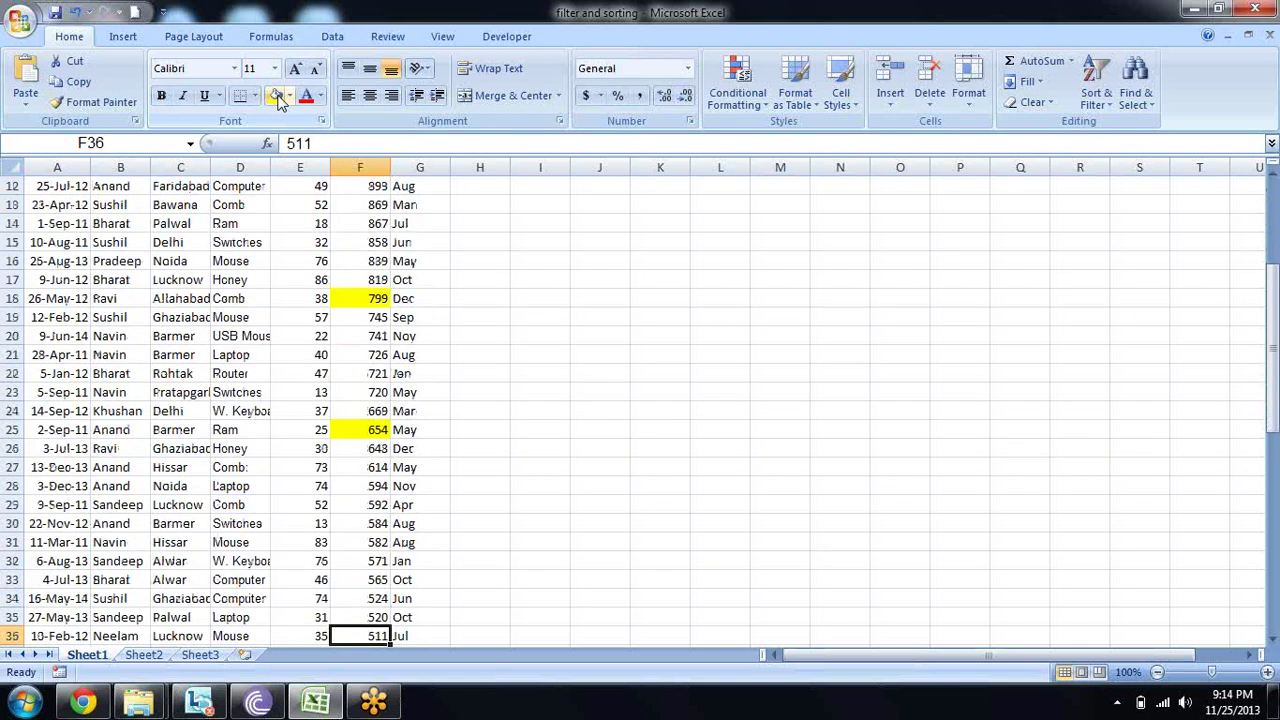
{"action": "key", "text": "Down"}
{"action": "key", "text": "Down"}
{"action": "left_click", "coordinate": [277, 96]}
{"action": "key", "text": "Up"}
{"action": "key", "text": "Up"}
{"action": "key", "text": "Up"}
{"action": "key", "text": "Up"}
{"action": "left_click", "coordinate": [277, 96]}
{"action": "key", "text": "Up"}
{"action": "key", "text": "Down"}
{"action": "key", "text": "Up"}
{"action": "key", "text": "Up"}
{"action": "key", "text": "Up"}
{"action": "key", "text": "Up"}
{"action": "key", "text": "Up"}
{"action": "key", "text": "Up"}
{"action": "key", "text": "Up"}
{"action": "key", "text": "Up"}
{"action": "key", "text": "Down"}
{"action": "key", "text": "Up"}
{"action": "key", "text": "Down"}
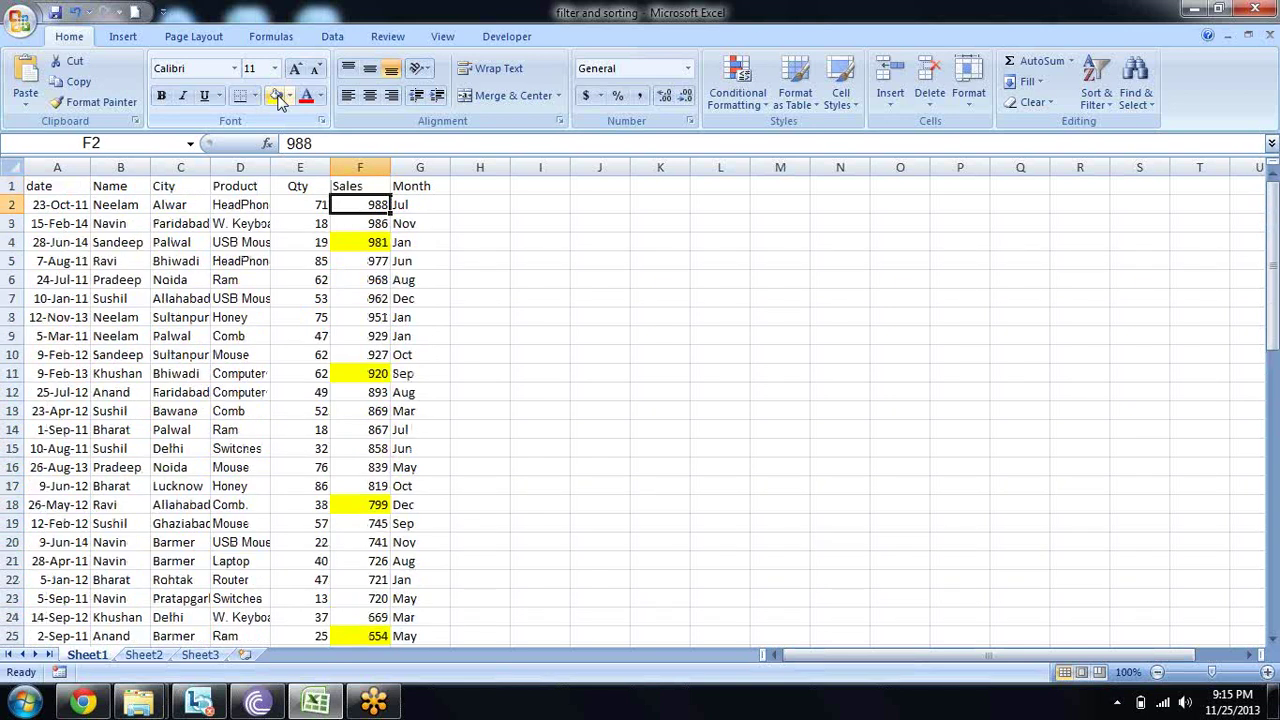
{"action": "key", "text": "alt+d"}
{"action": "key", "text": "s"}
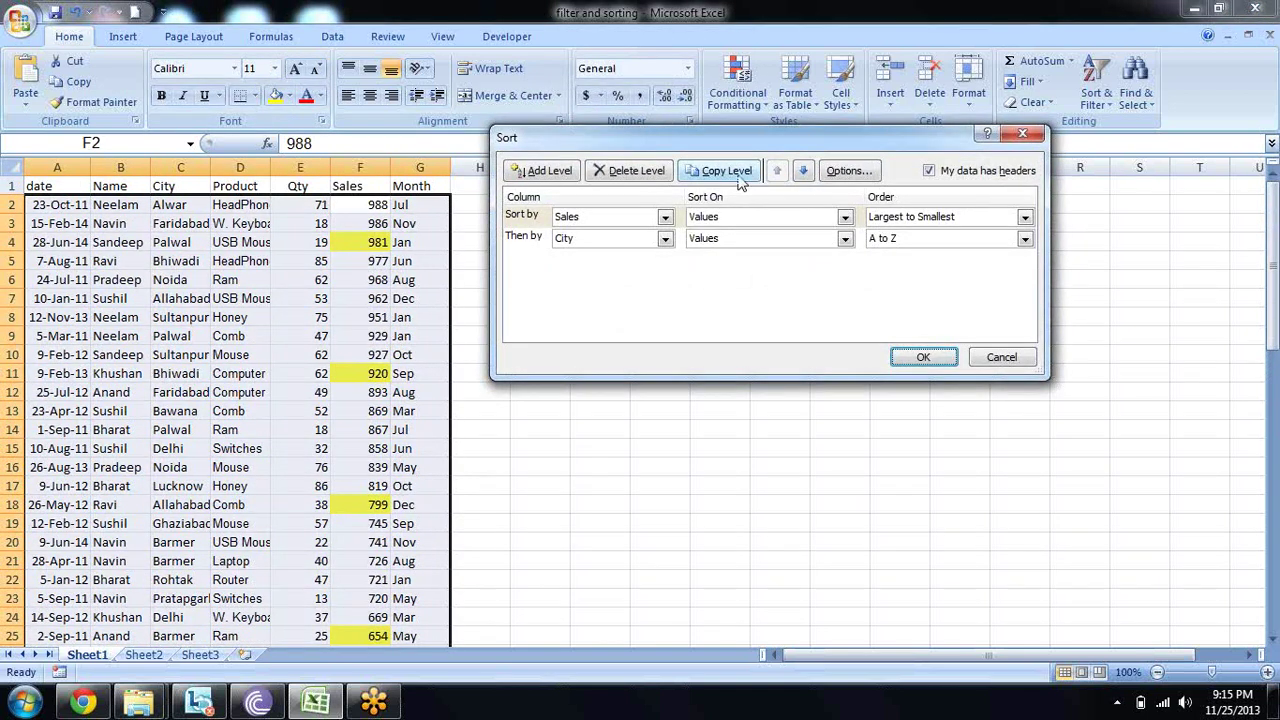
Step: Replace the old level with Sales on Cell Color, yellow On Top, and apply it
{"action": "left_click", "coordinate": [532, 216]}
{"action": "left_click", "coordinate": [628, 170]}
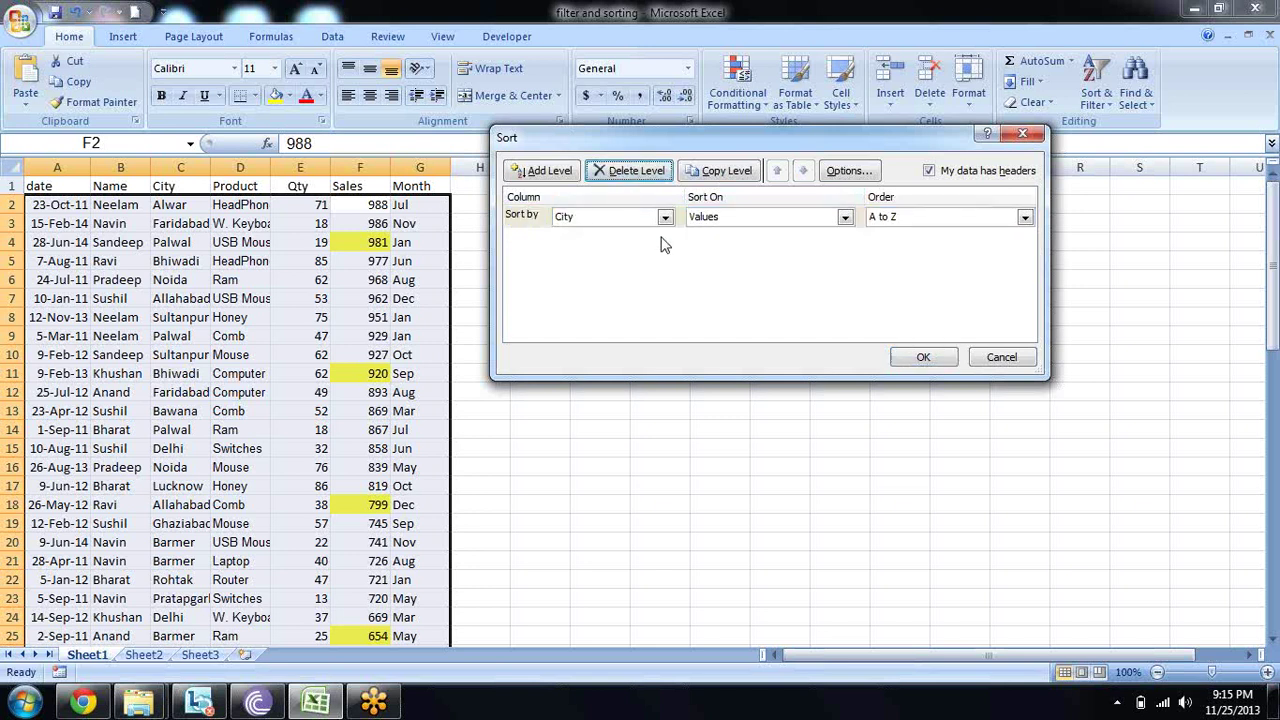
{"action": "left_click", "coordinate": [665, 217]}
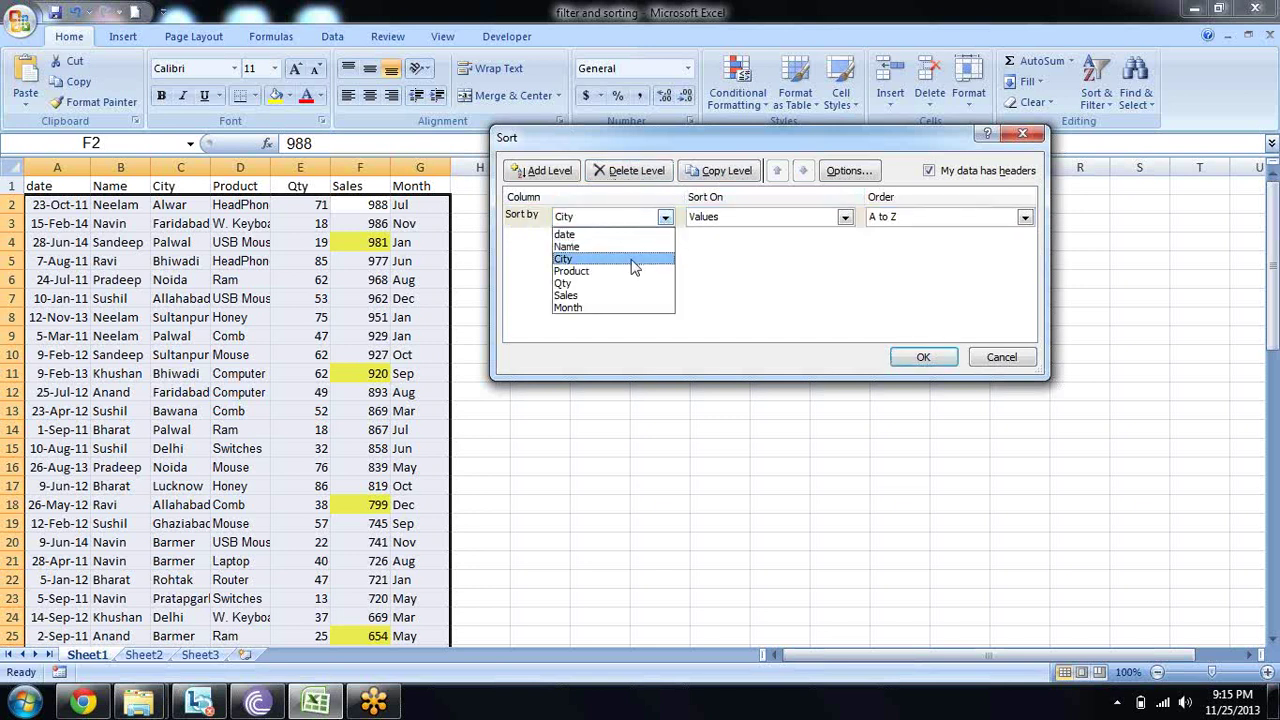
{"action": "left_click", "coordinate": [620, 295]}
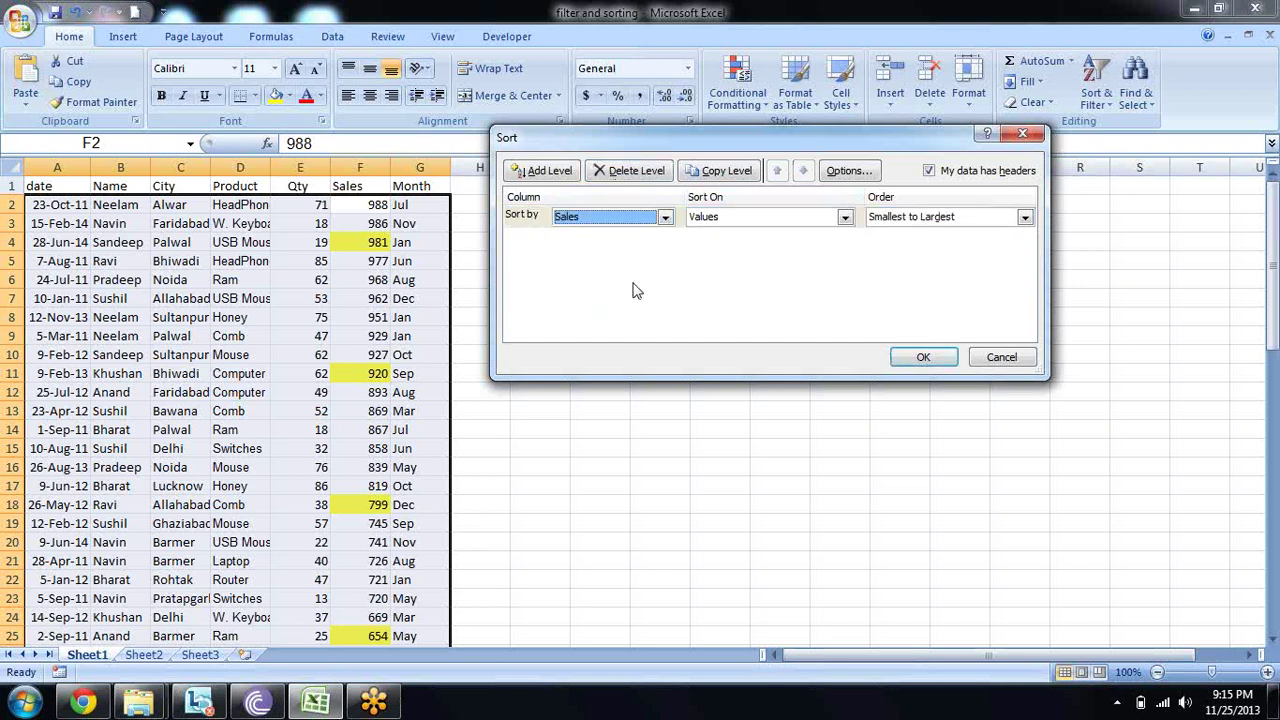
{"action": "left_click", "coordinate": [845, 217]}
{"action": "left_click", "coordinate": [829, 250]}
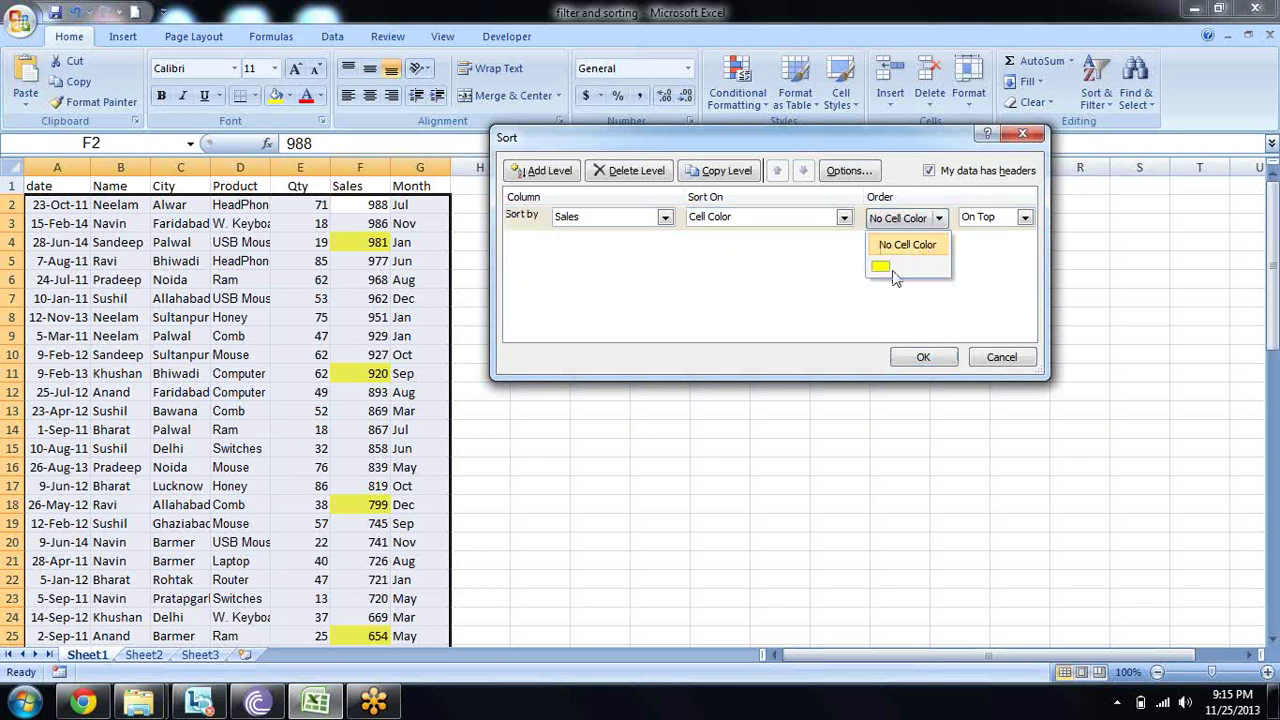
{"action": "left_click", "coordinate": [882, 267]}
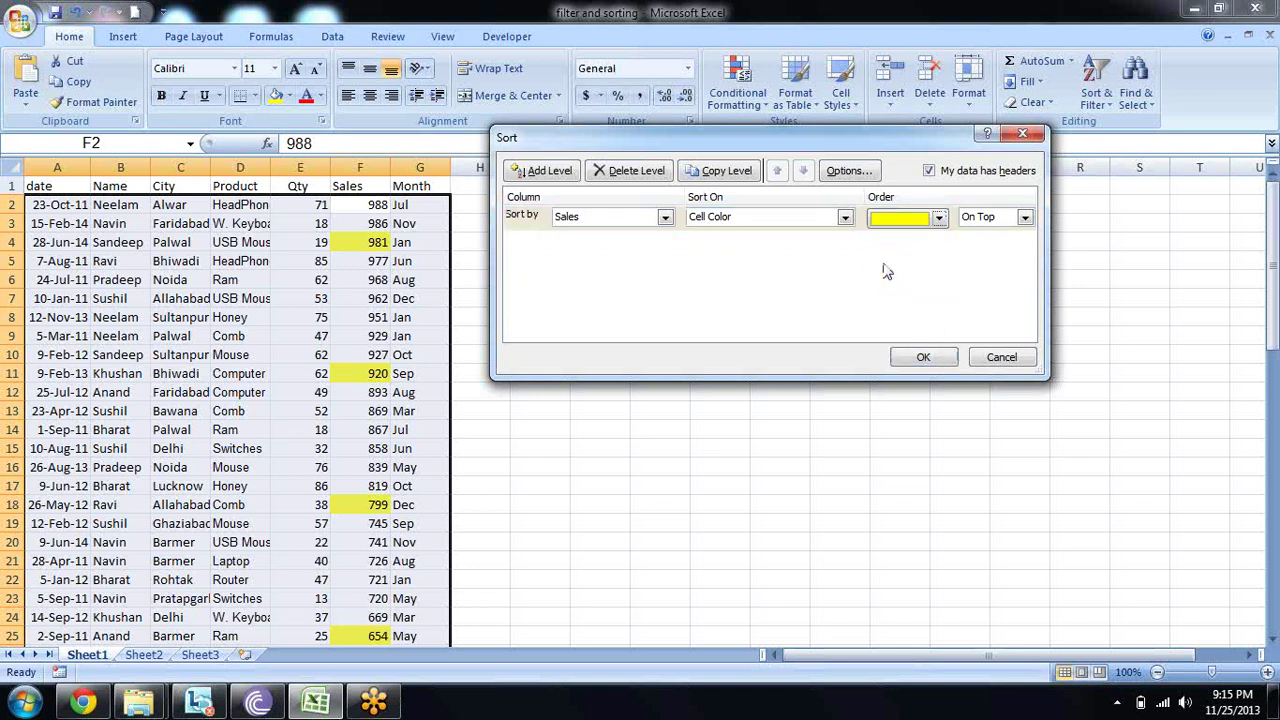
{"action": "left_click", "coordinate": [1024, 217]}
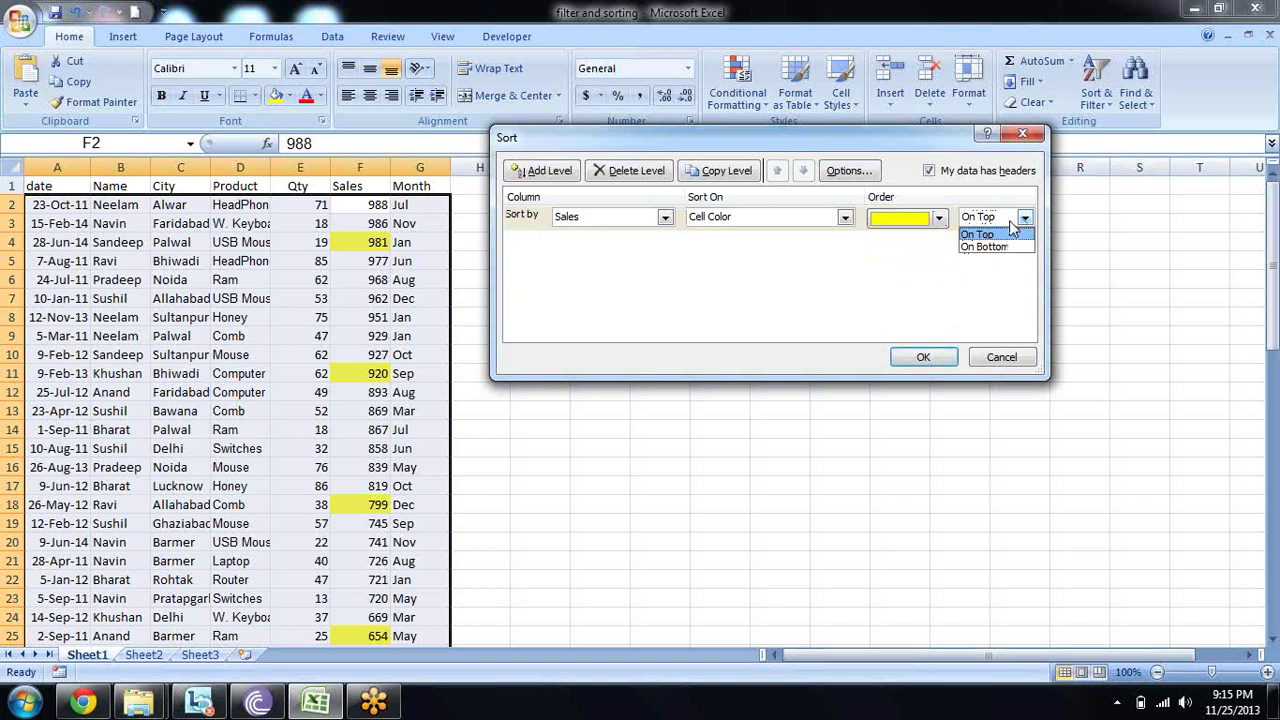
{"action": "left_click", "coordinate": [1000, 236]}
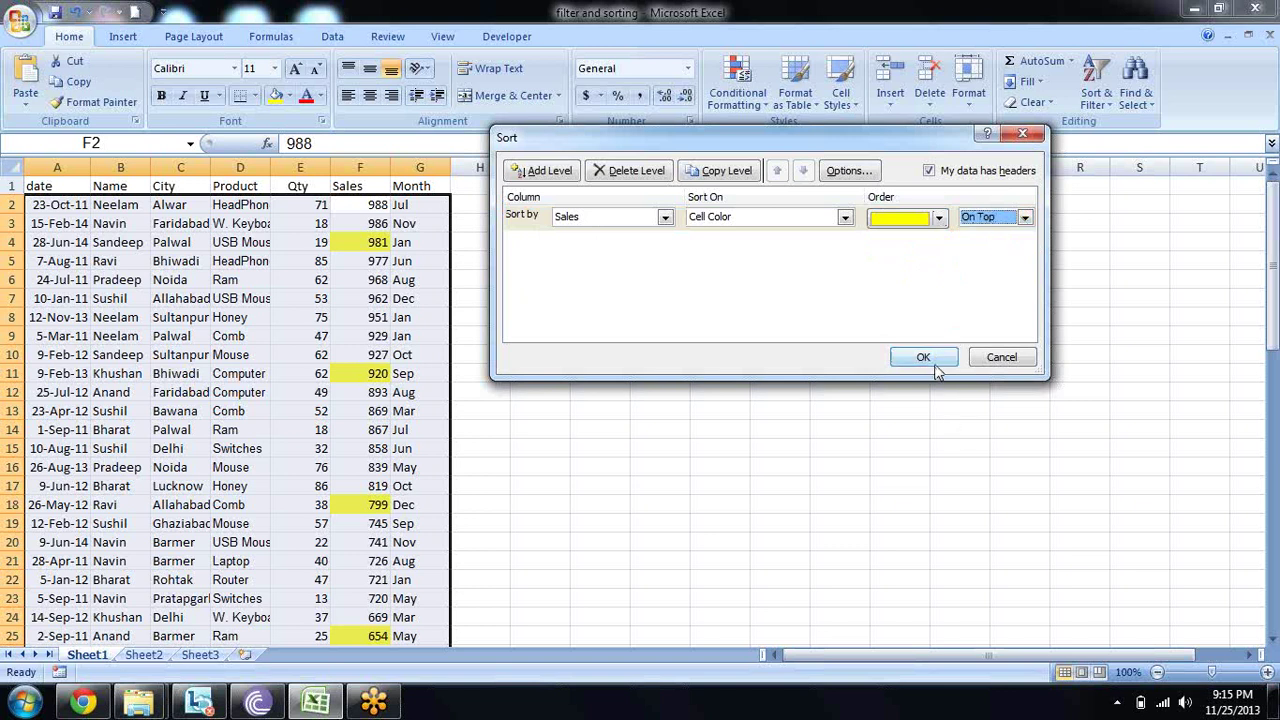
{"action": "left_click", "coordinate": [924, 359]}
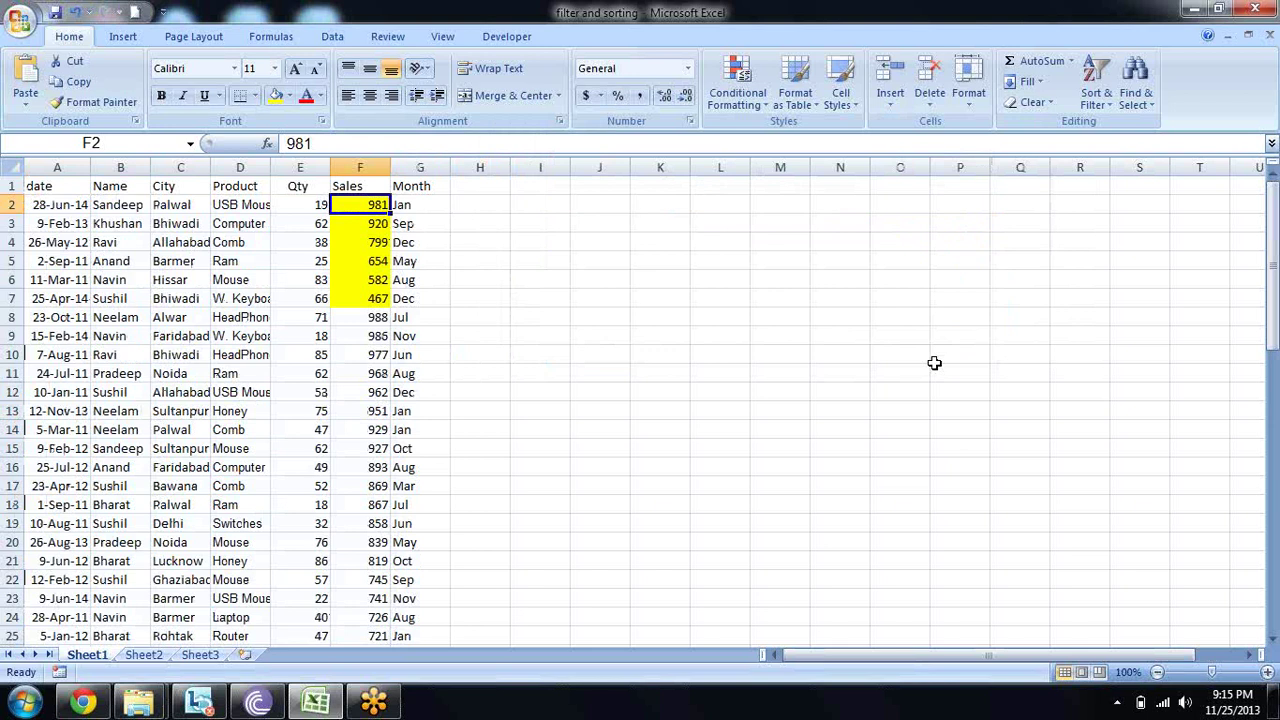
Step: Reconfirm the yellow-on-top sort, then undo it to restore descending Sales order
{"action": "key", "text": "alt+d"}
{"action": "key", "text": "s"}
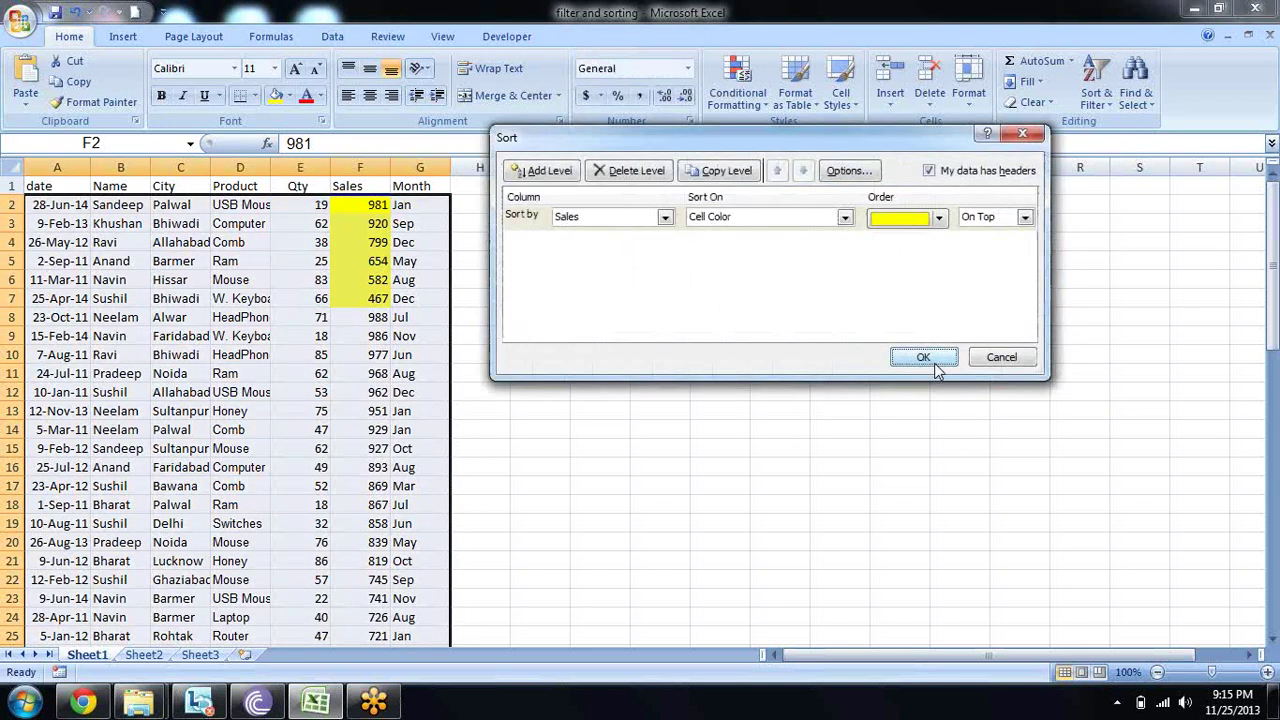
{"action": "left_click", "coordinate": [930, 356]}
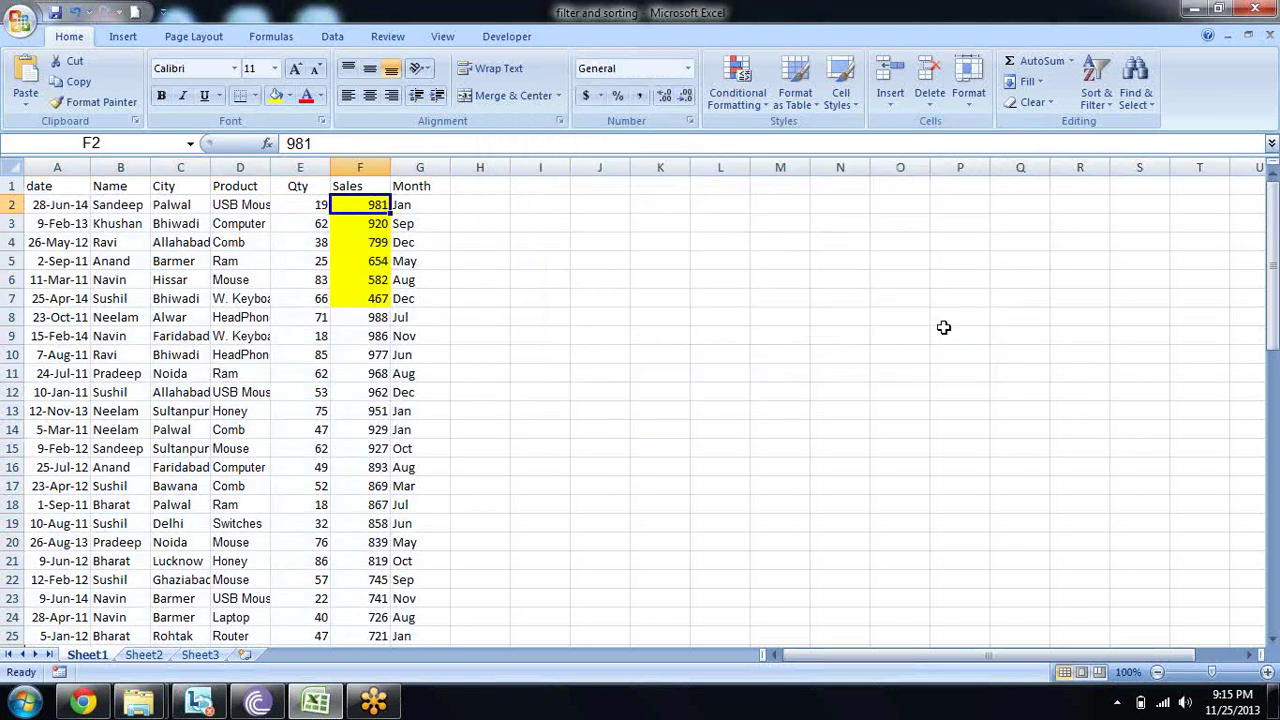
{"action": "key", "text": "ctrl+z"}
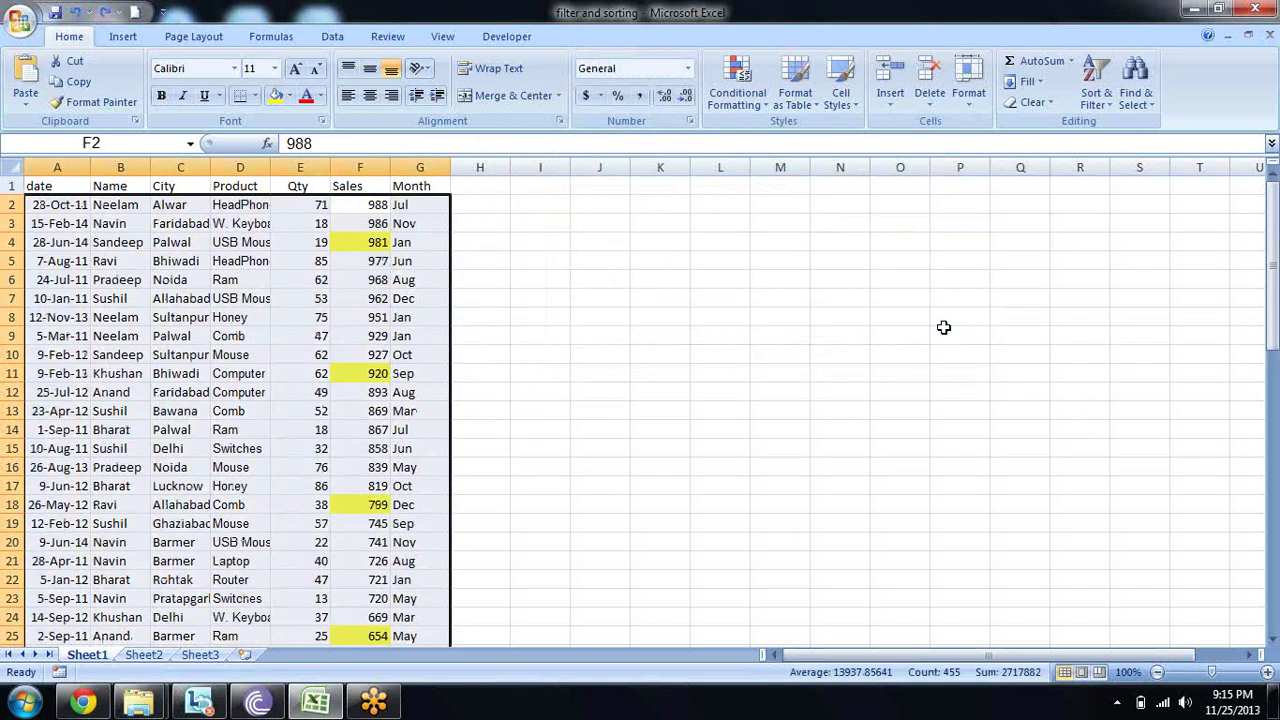
{"action": "key", "text": "Up"}
{"action": "key", "text": "Down"}
{"action": "key", "text": "Down"}
{"action": "key", "text": "Down"}
{"action": "key", "text": "Down"}
{"action": "key", "text": "Up"}
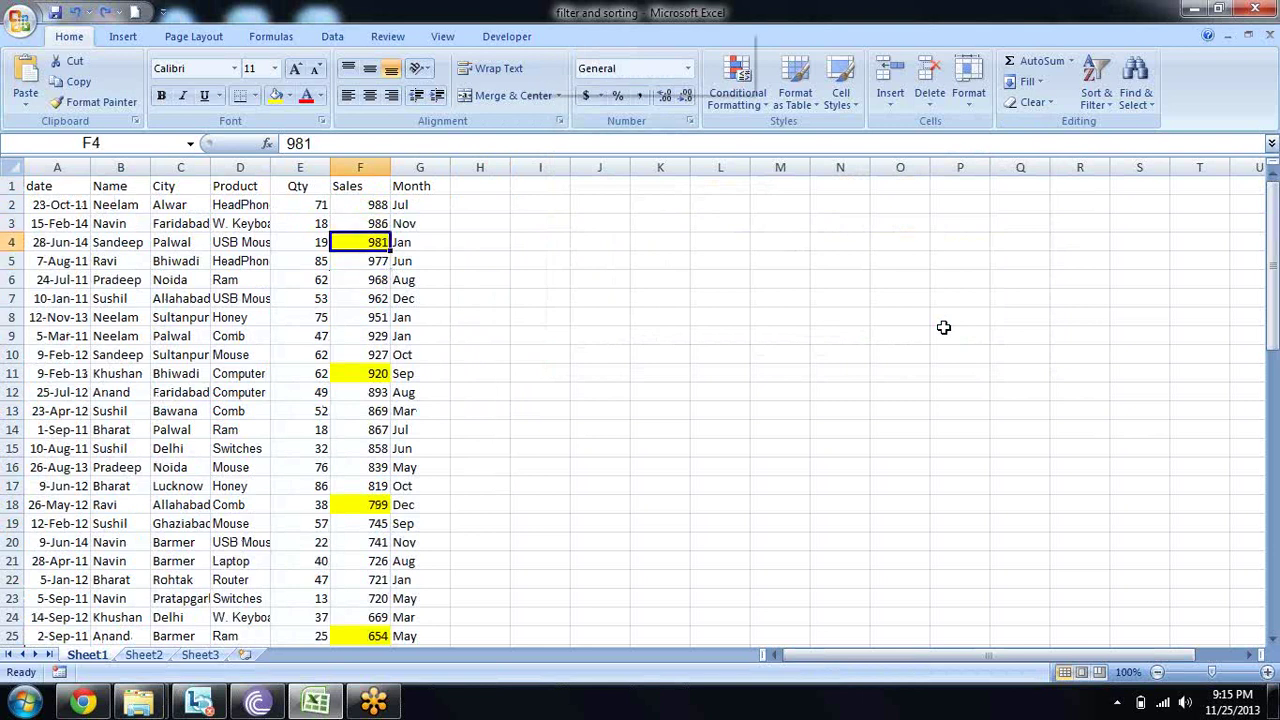
Step: Dismiss the error from an empty cell outside the table, then reopen Sort from a Sales cell
{"action": "left_click", "coordinate": [943, 330]}
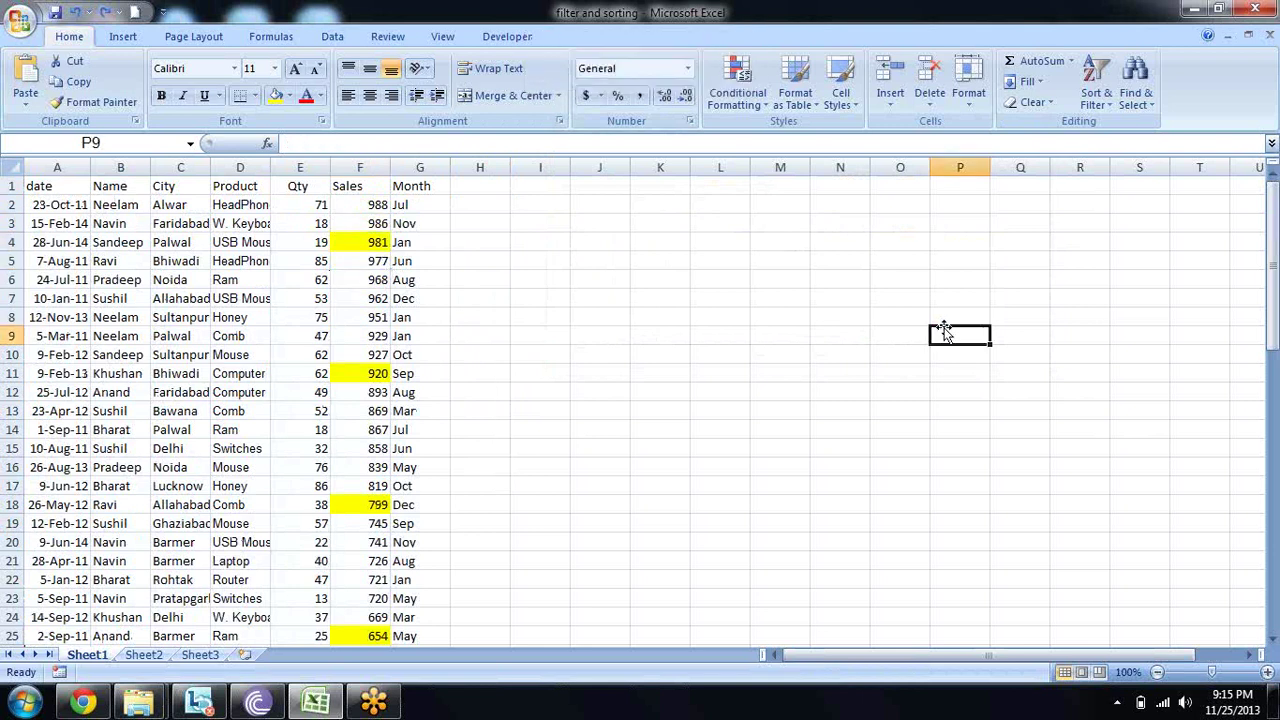
{"action": "key", "text": "ctrl+shift+l"}
{"action": "left_click", "coordinate": [645, 394]}
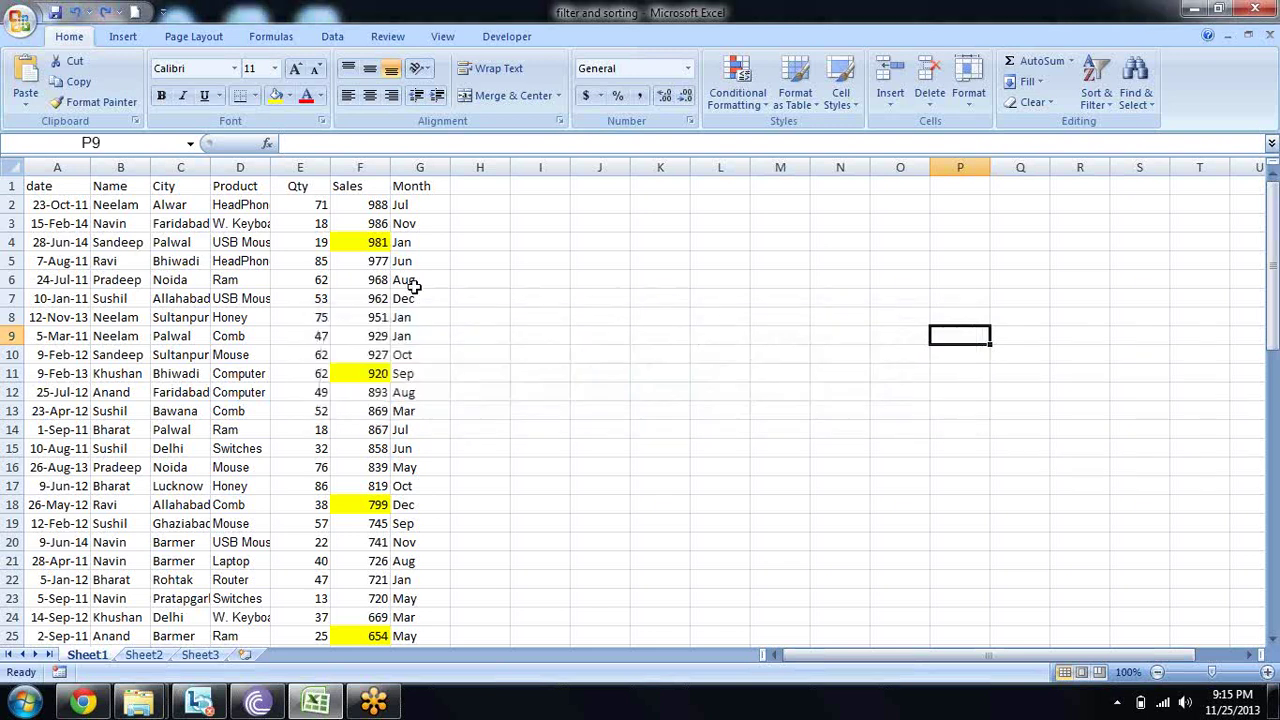
{"action": "left_click", "coordinate": [349, 262]}
{"action": "key", "text": "alt+d"}
{"action": "key", "text": "s"}
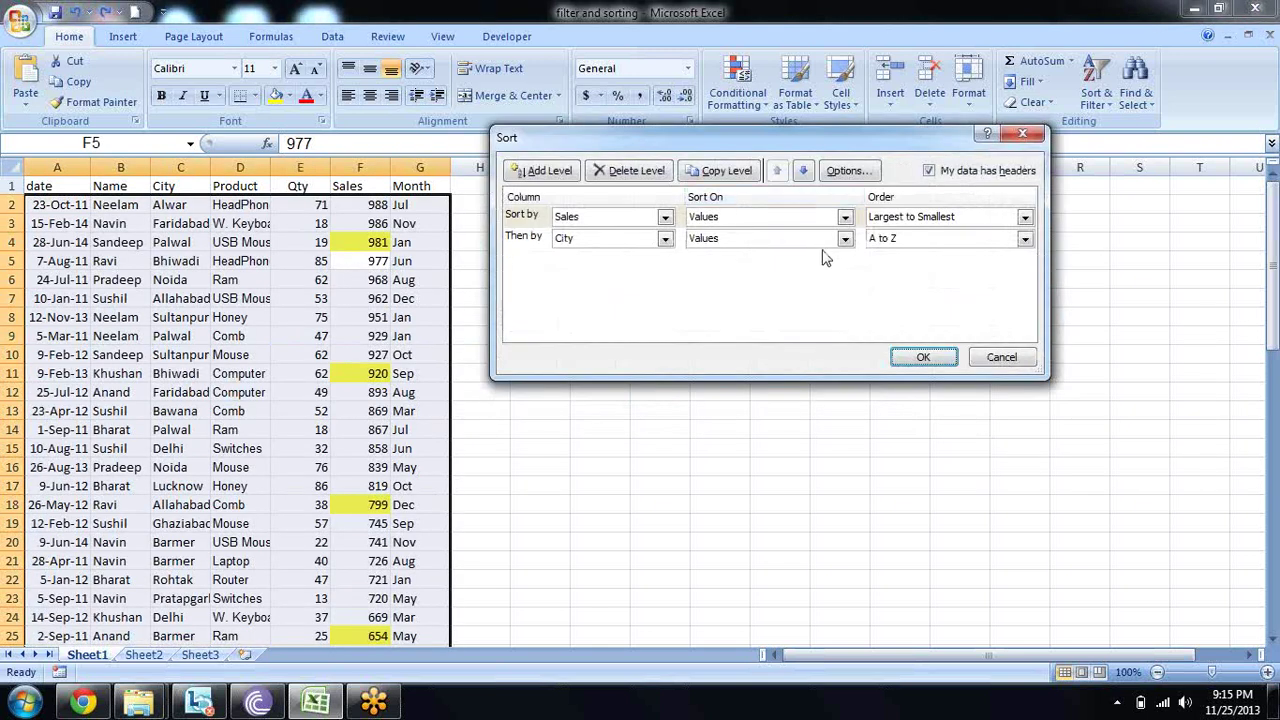
Step: Delete the City level, switch Sales to Font Color, then cancel the Sort dialog
{"action": "left_click", "coordinate": [541, 238]}
{"action": "left_click", "coordinate": [630, 171]}
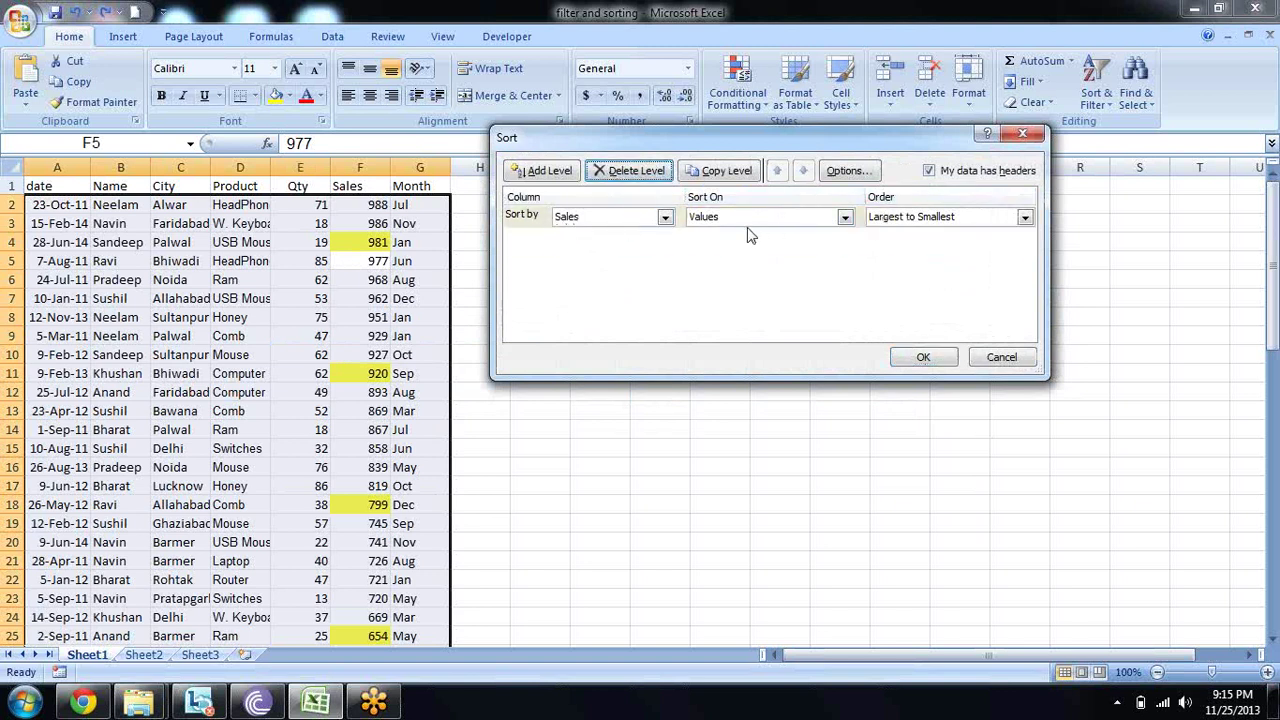
{"action": "left_click", "coordinate": [530, 220]}
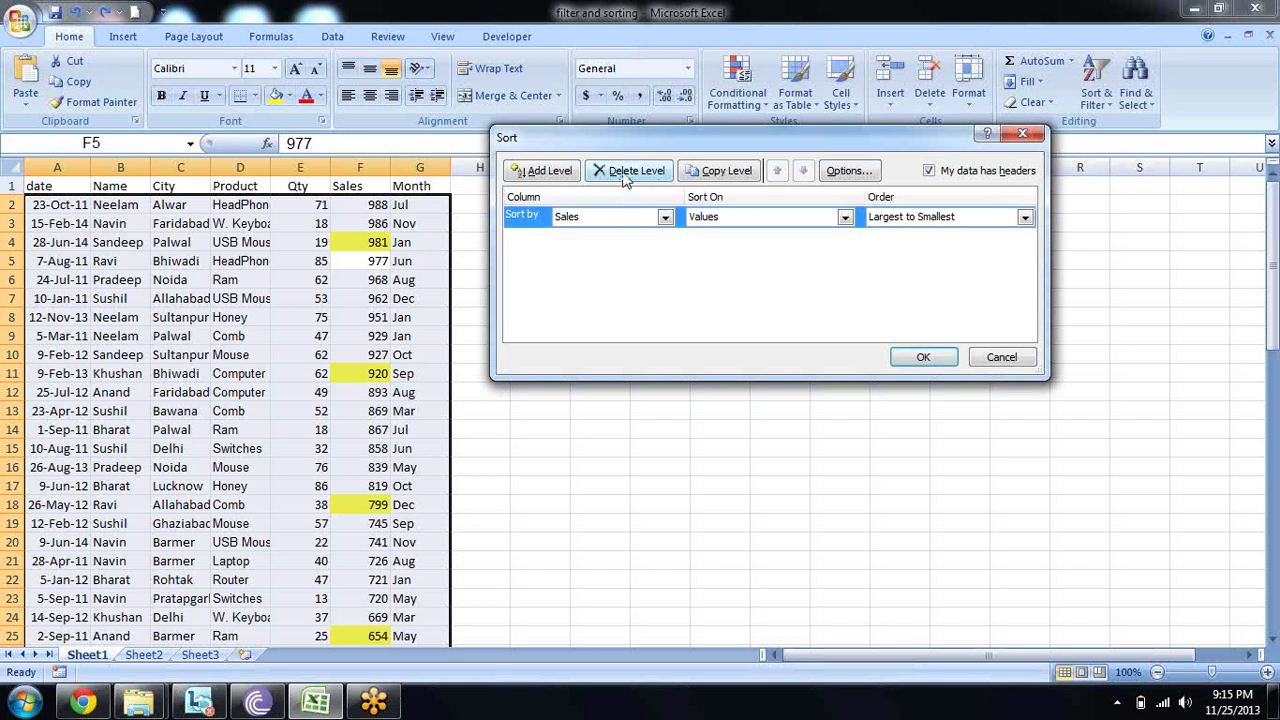
{"action": "left_click", "coordinate": [845, 217]}
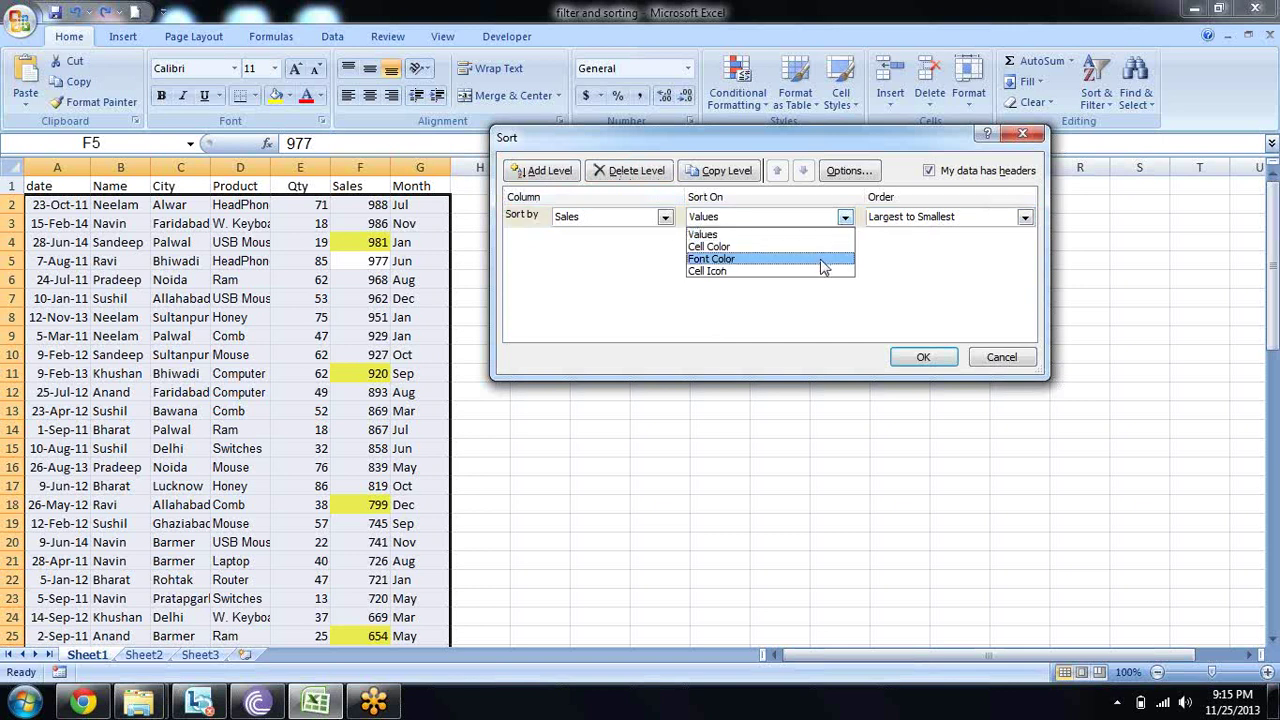
{"action": "left_click", "coordinate": [822, 262]}
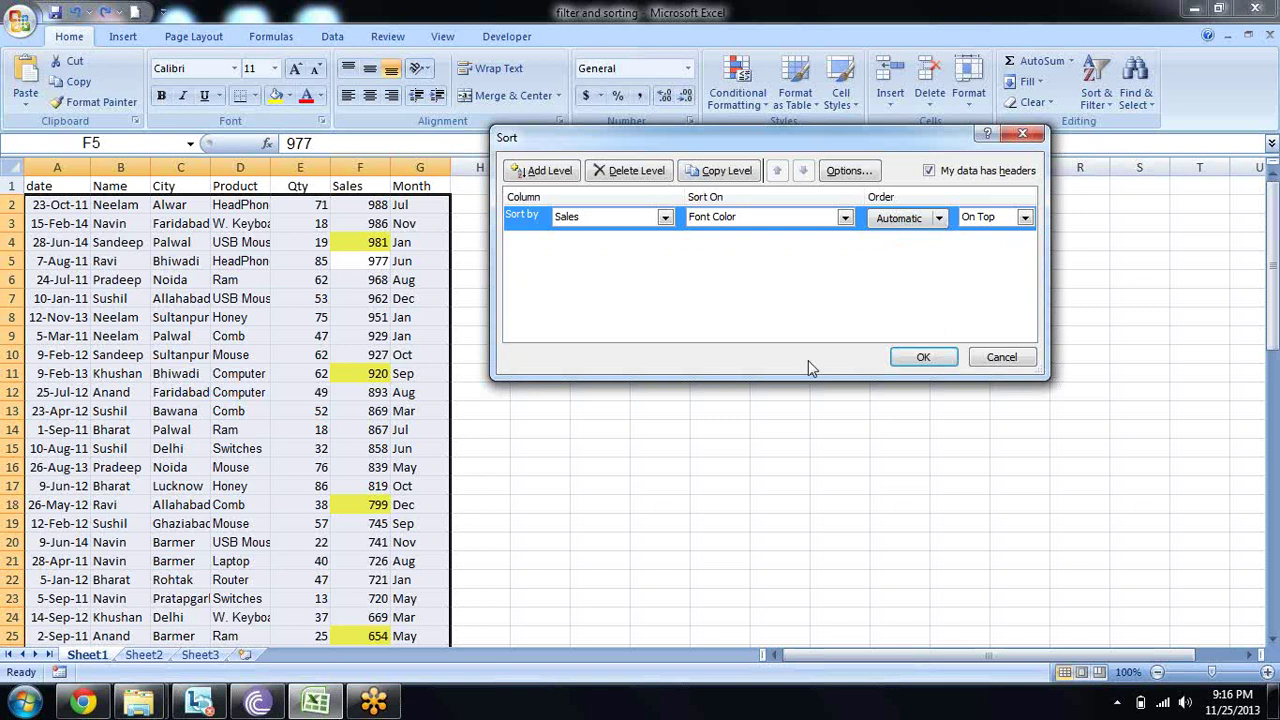
{"action": "key", "text": "Return"}
{"action": "key", "text": "Down"}
{"action": "key", "text": "Down"}
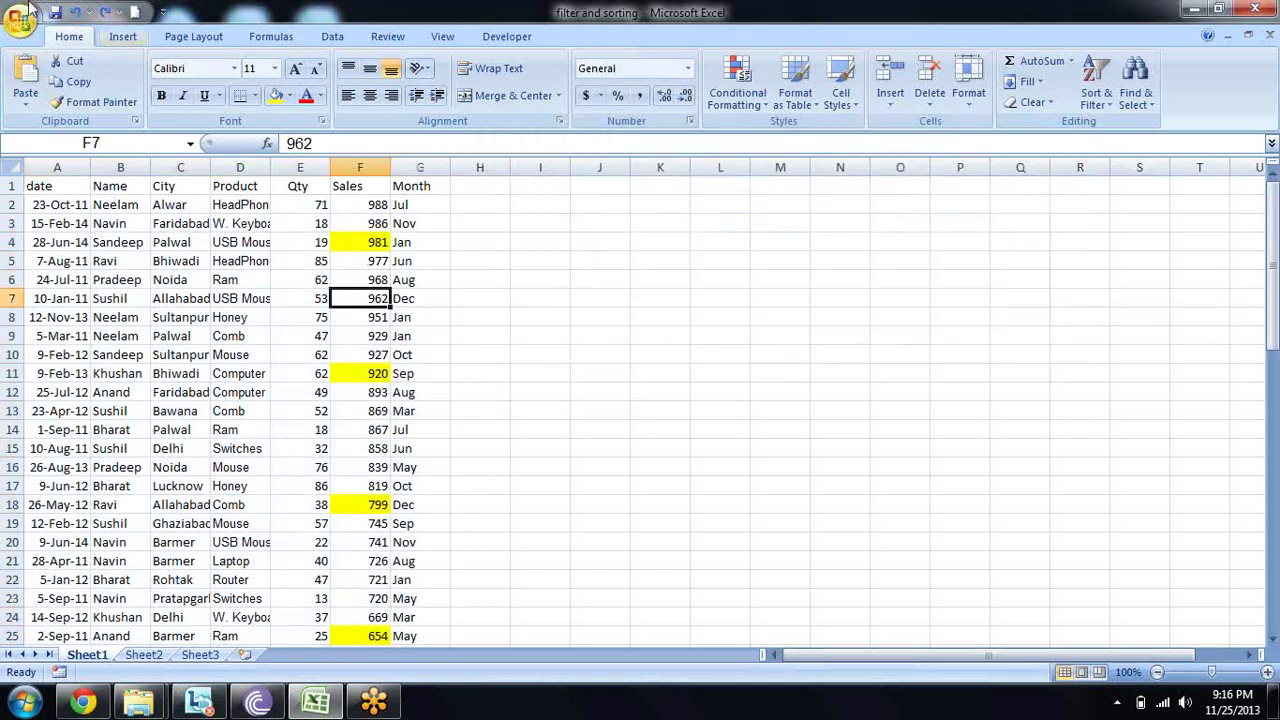
Step: Turn the Sales values 962, 869 and 839 red with Font Color
{"action": "left_click", "coordinate": [307, 97]}
{"action": "key", "text": "Down"}
{"action": "key", "text": "Down"}
{"action": "key", "text": "Down"}
{"action": "key", "text": "Down"}
{"action": "key", "text": "Down"}
{"action": "key", "text": "Down"}
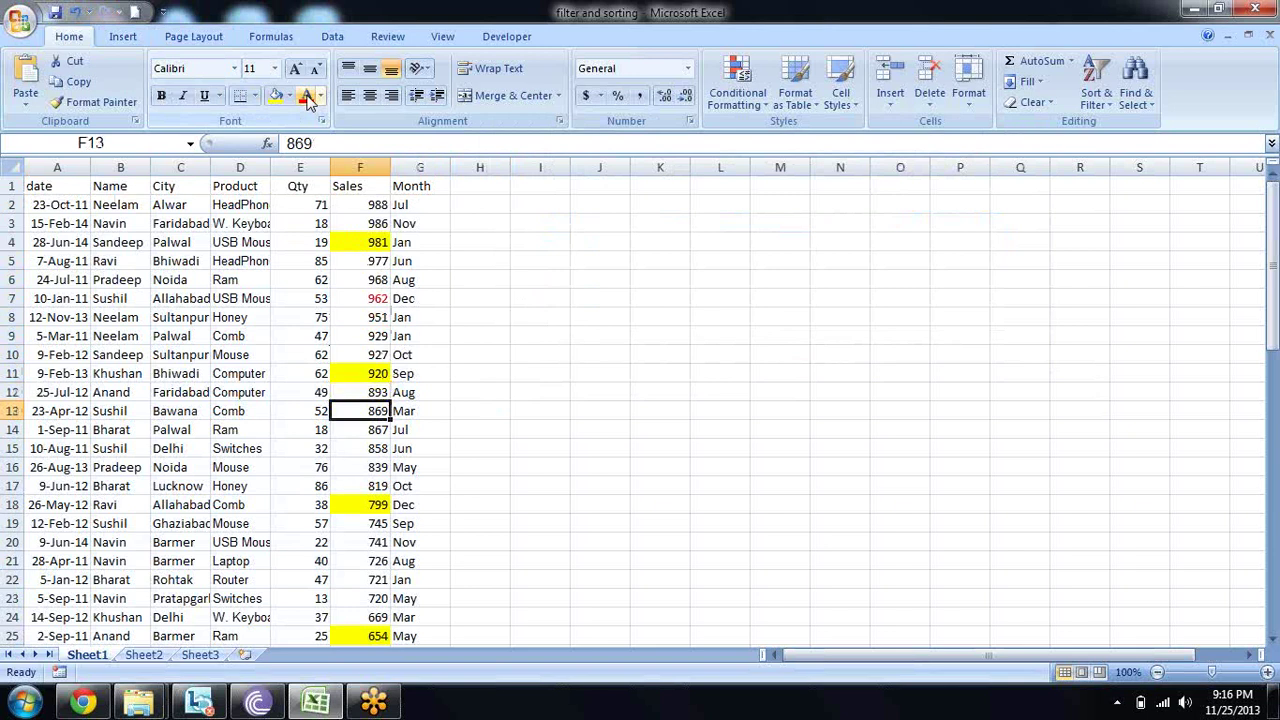
{"action": "left_click", "coordinate": [307, 97]}
{"action": "key", "text": "Down"}
{"action": "key", "text": "Down"}
{"action": "key", "text": "Down"}
{"action": "left_click", "coordinate": [307, 97]}
{"action": "key", "text": "Up"}
{"action": "key", "text": "Up"}
{"action": "key", "text": "Up"}
{"action": "key", "text": "Up"}
{"action": "key", "text": "Up"}
{"action": "key", "text": "Up"}
{"action": "key", "text": "Up"}
{"action": "key", "text": "Up"}
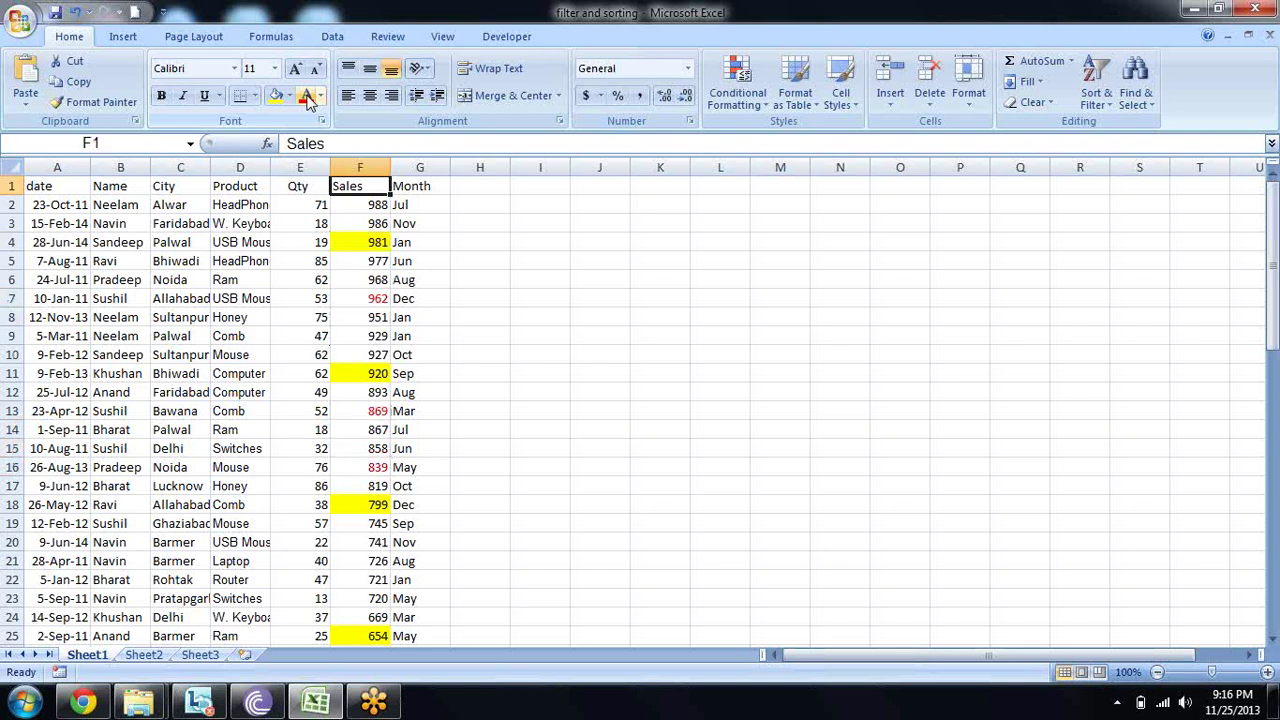
Step: Select the whole table A1:G66 for sorting
{"action": "key", "text": "ctrl+shift+Left"}
{"action": "key", "text": "ctrl+shift+Down"}
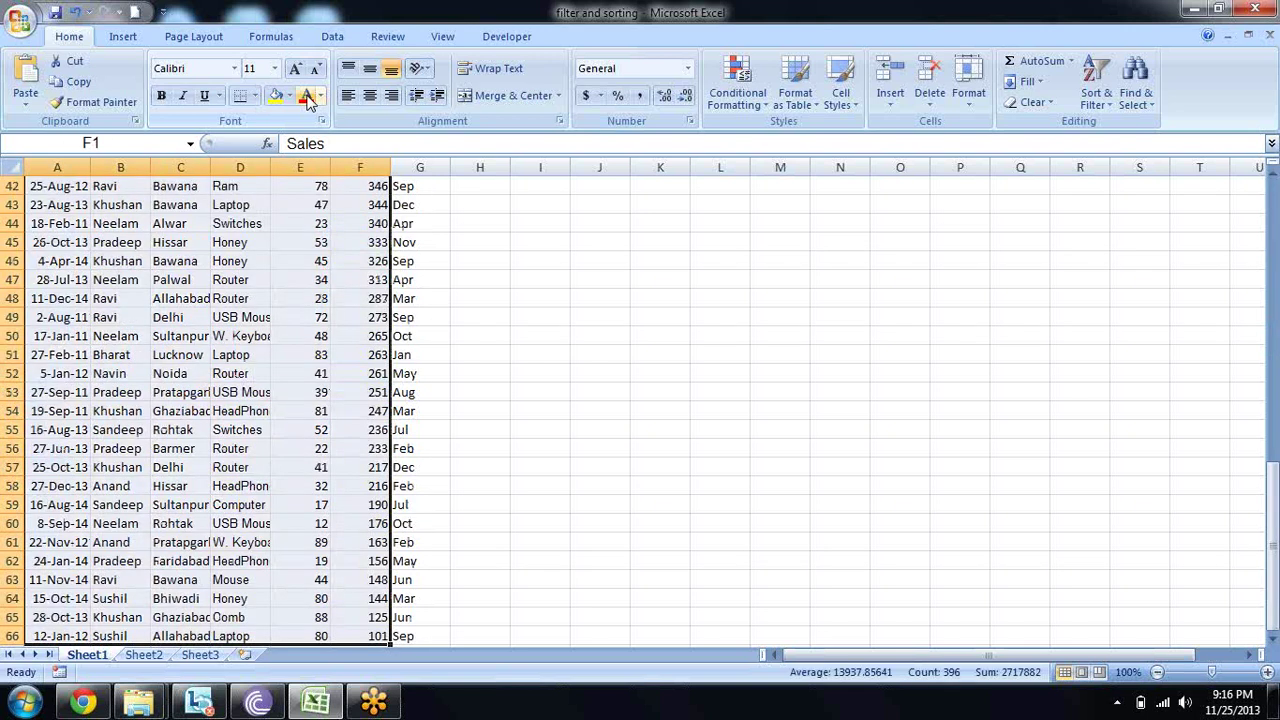
{"action": "key", "text": "Right"}
{"action": "key", "text": "ctrl+shift+Left"}
{"action": "key", "text": "ctrl+shift+Down"}
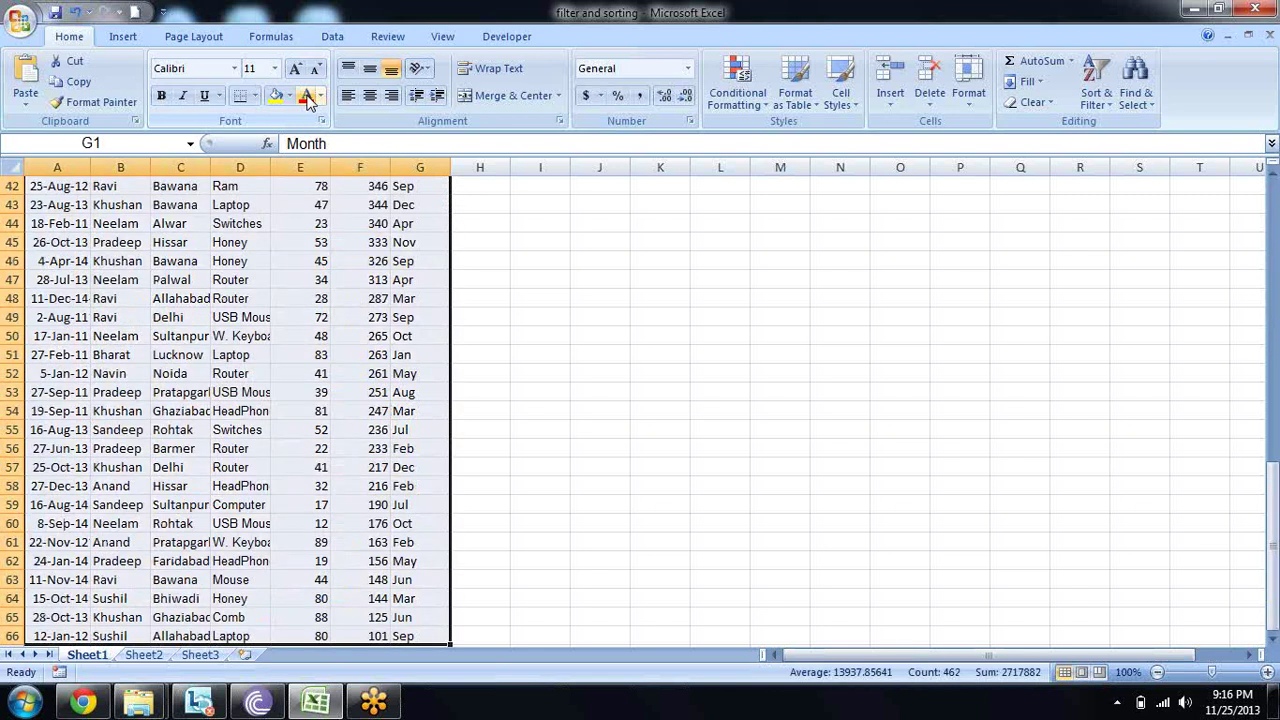
{"action": "key", "text": "alt+d"}
Step: Set the first sort level to Sales on Font Color, red On Top
{"action": "key", "text": "s"}
{"action": "left_click", "coordinate": [535, 217]}
{"action": "left_click", "coordinate": [630, 170]}
{"action": "left_click", "coordinate": [665, 217]}
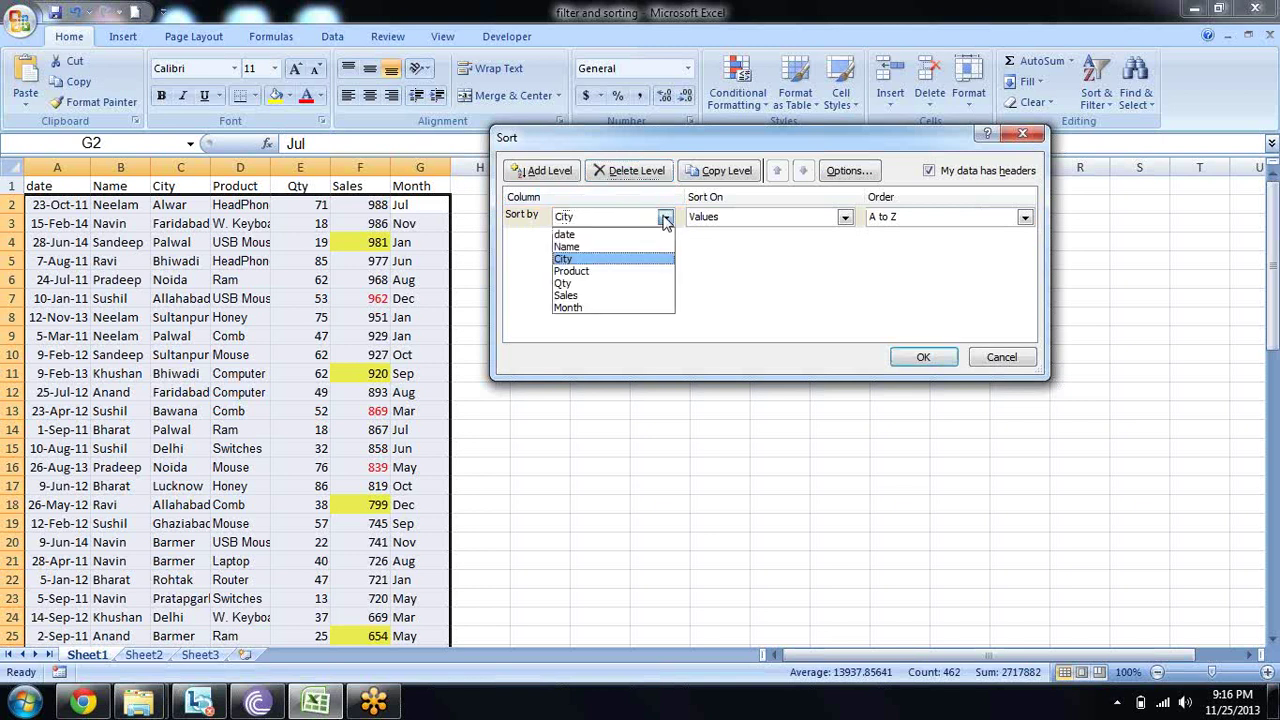
{"action": "left_click", "coordinate": [592, 296]}
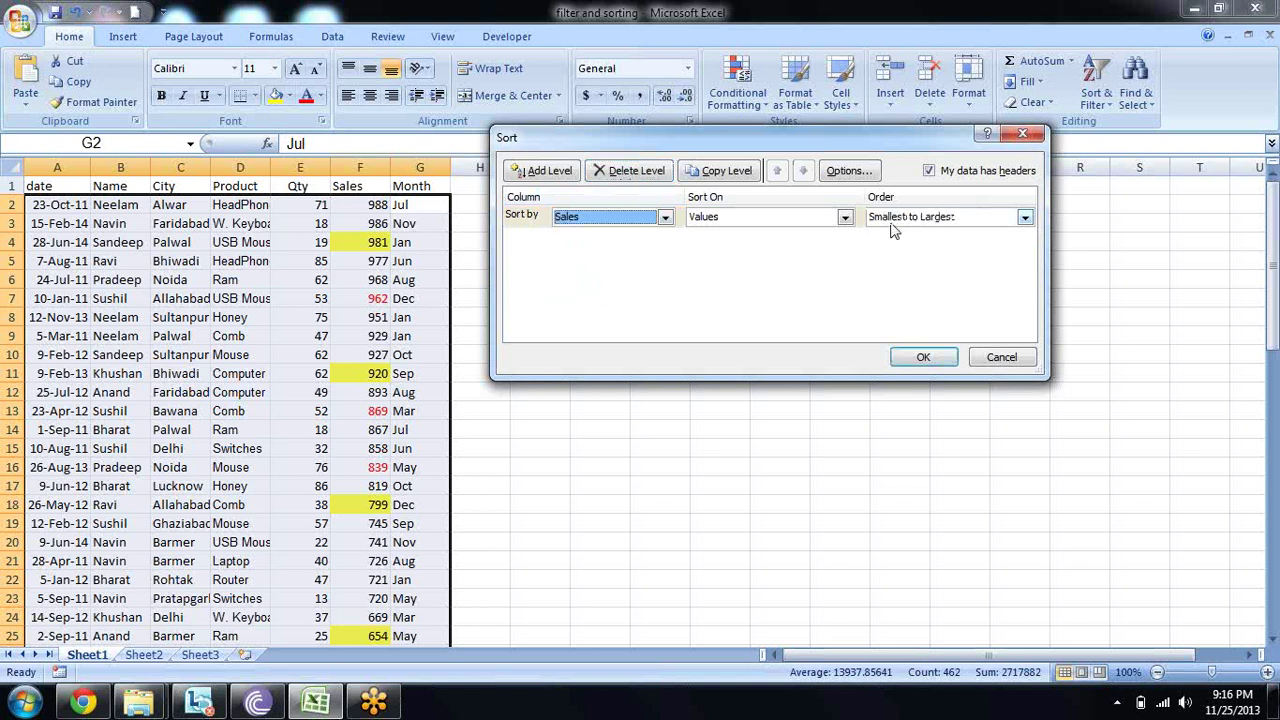
{"action": "left_click", "coordinate": [845, 217]}
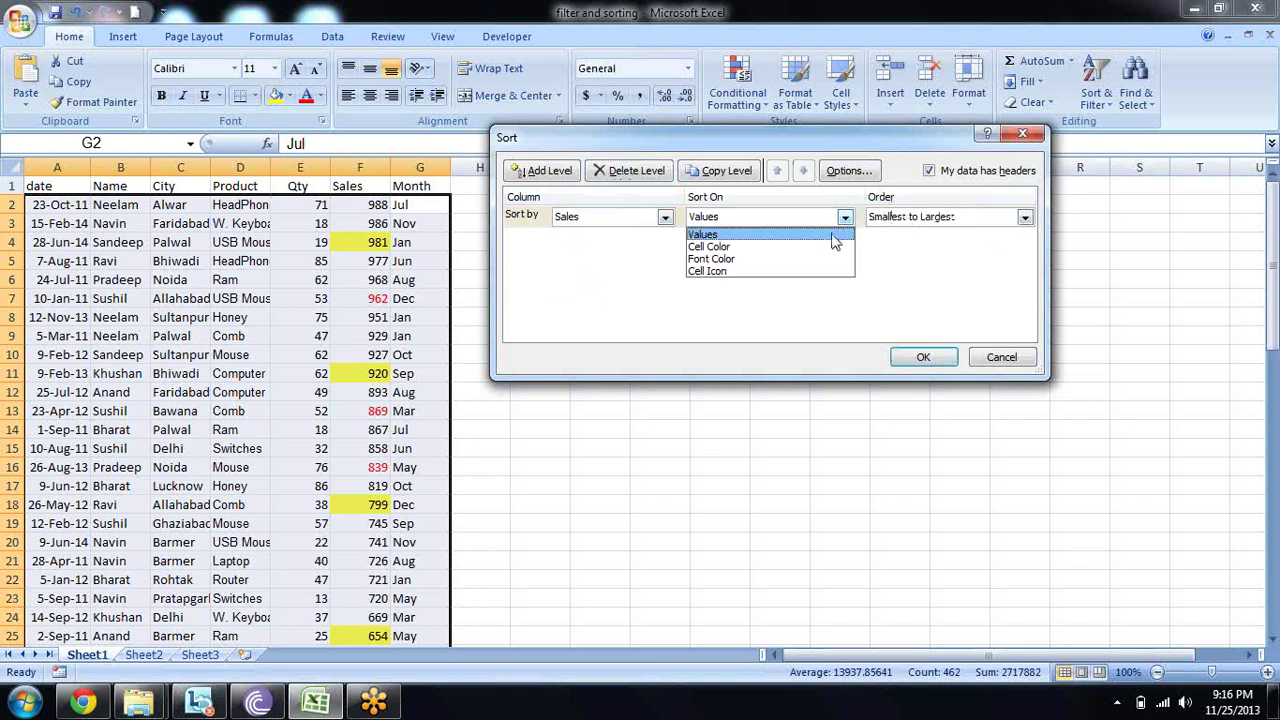
{"action": "left_click", "coordinate": [815, 273]}
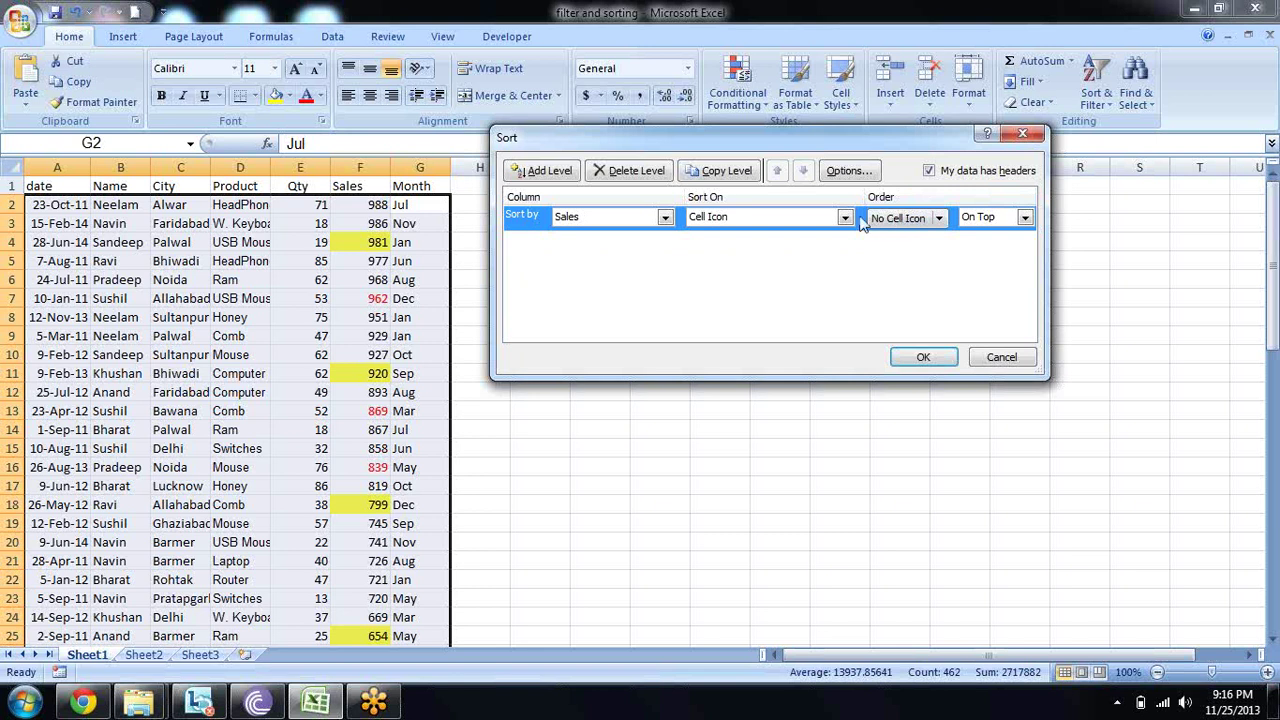
{"action": "left_click", "coordinate": [846, 219]}
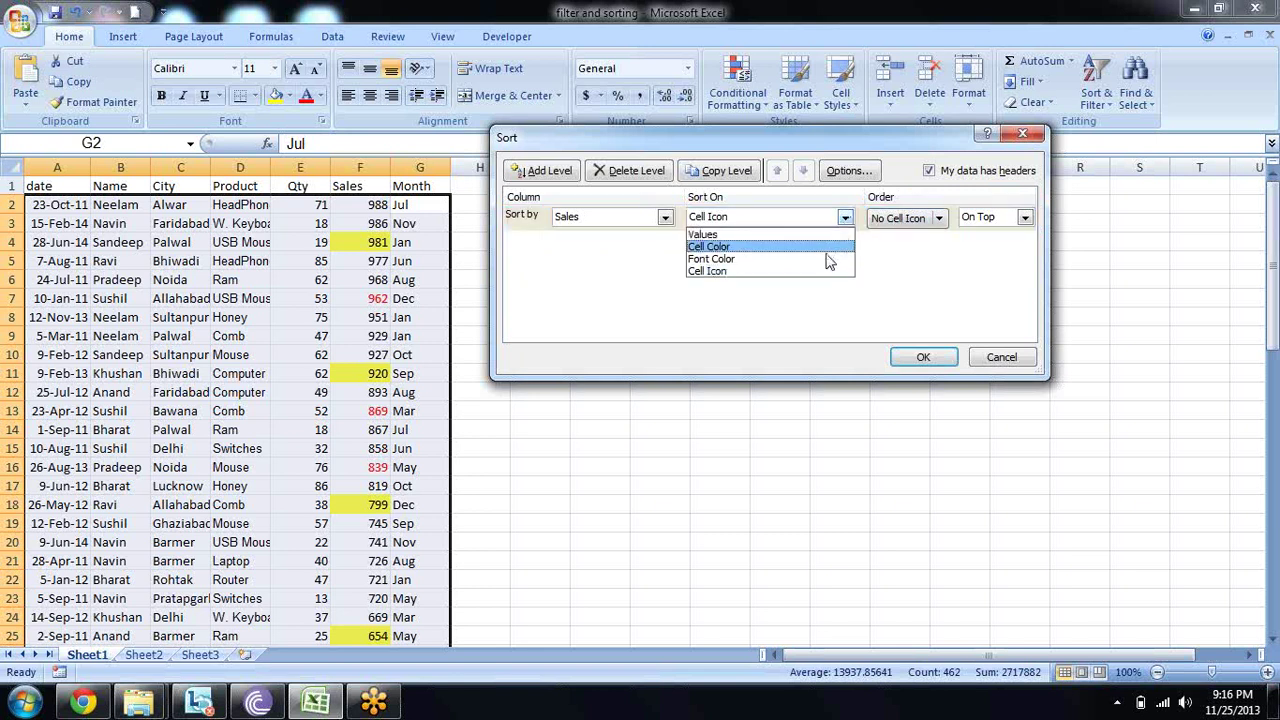
{"action": "left_click", "coordinate": [826, 259]}
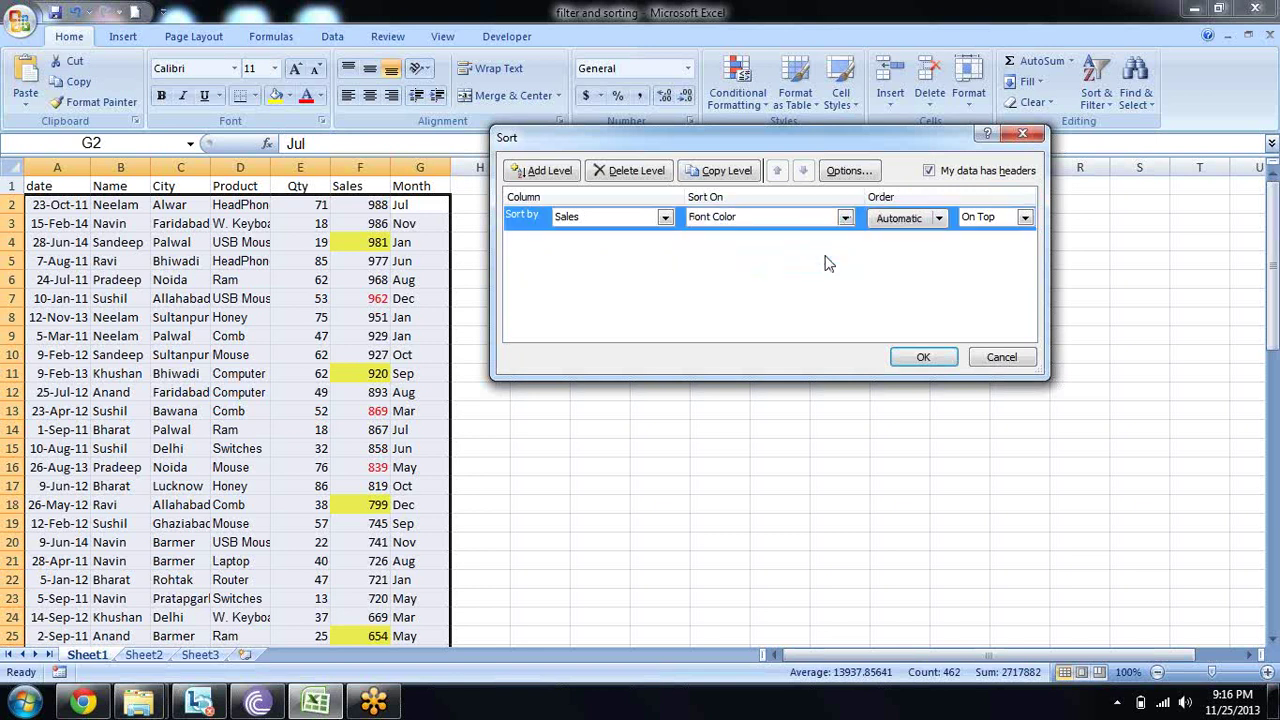
{"action": "left_click", "coordinate": [940, 219]}
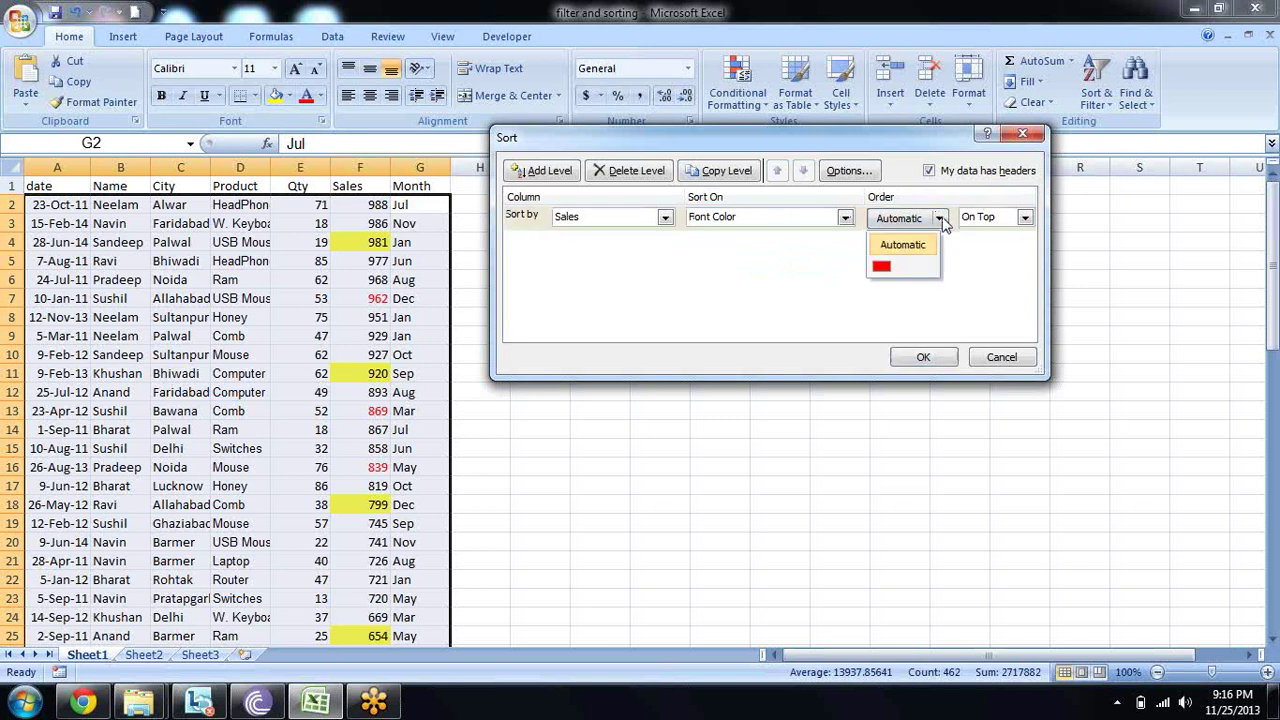
{"action": "left_click", "coordinate": [889, 268]}
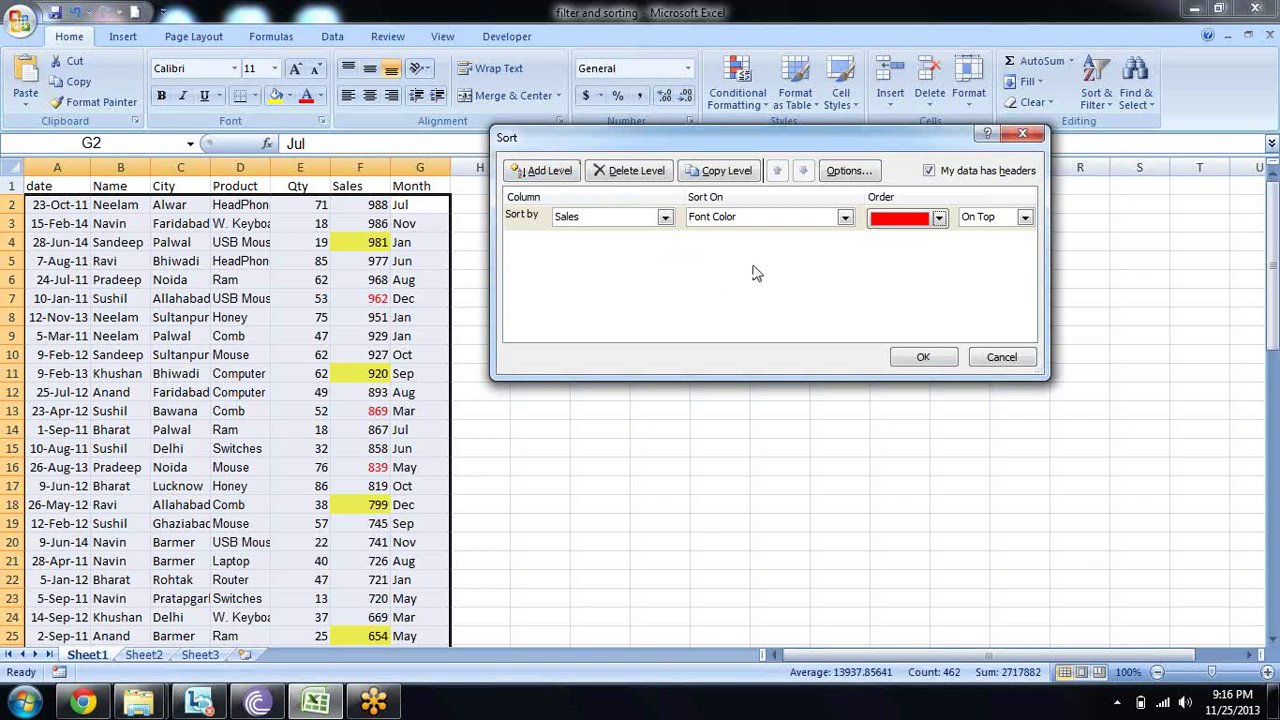
Step: Add a second level for Sales on Cell Color, yellow On Top, and apply the sort
{"action": "left_click", "coordinate": [547, 175]}
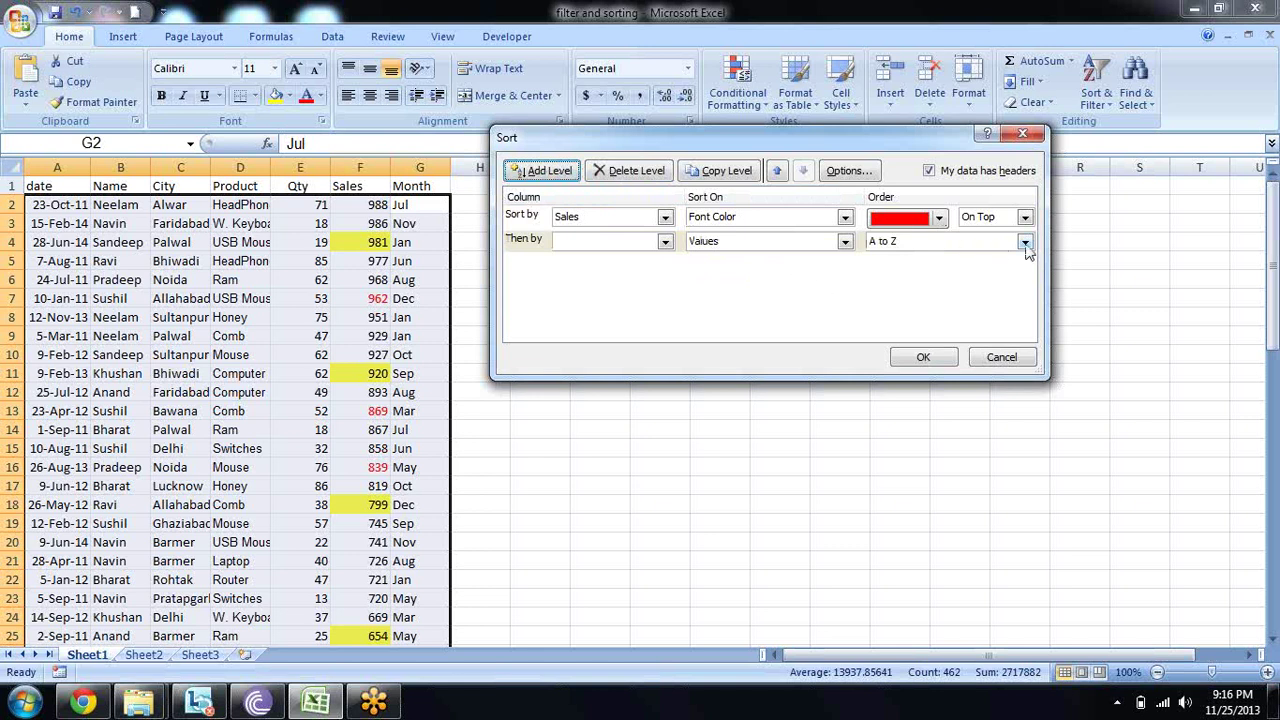
{"action": "left_click", "coordinate": [665, 242]}
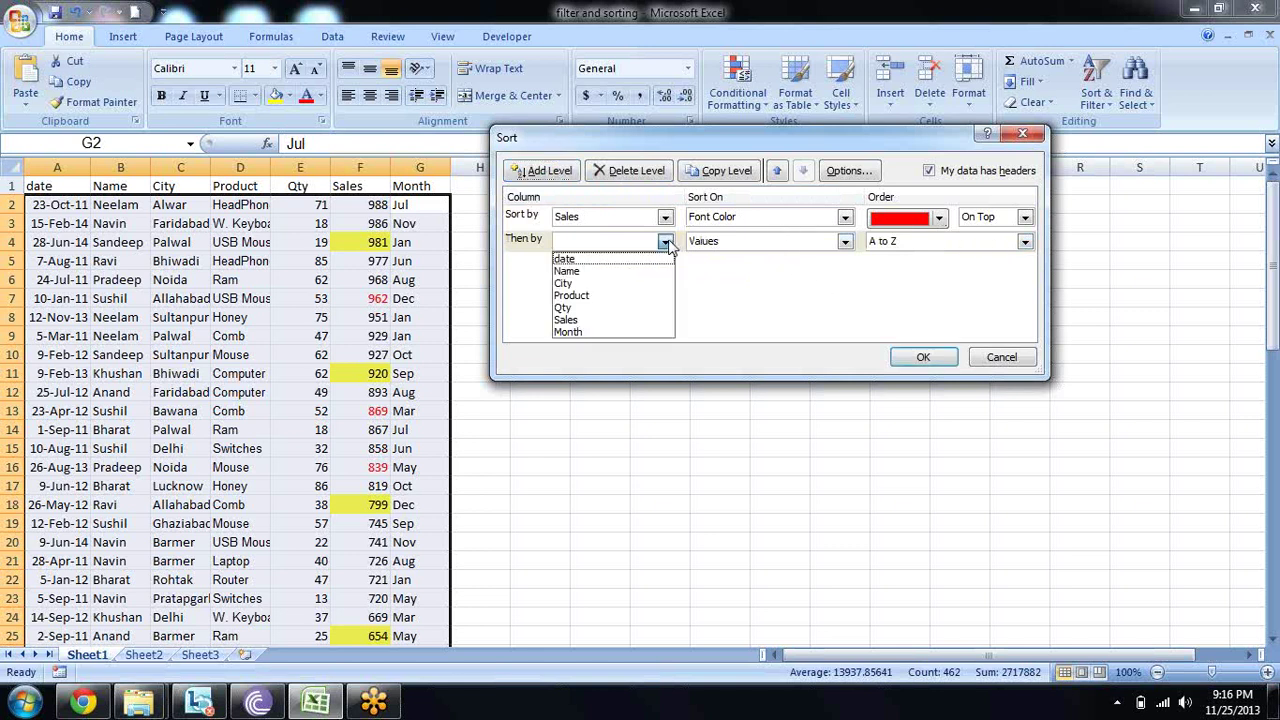
{"action": "left_click", "coordinate": [636, 320]}
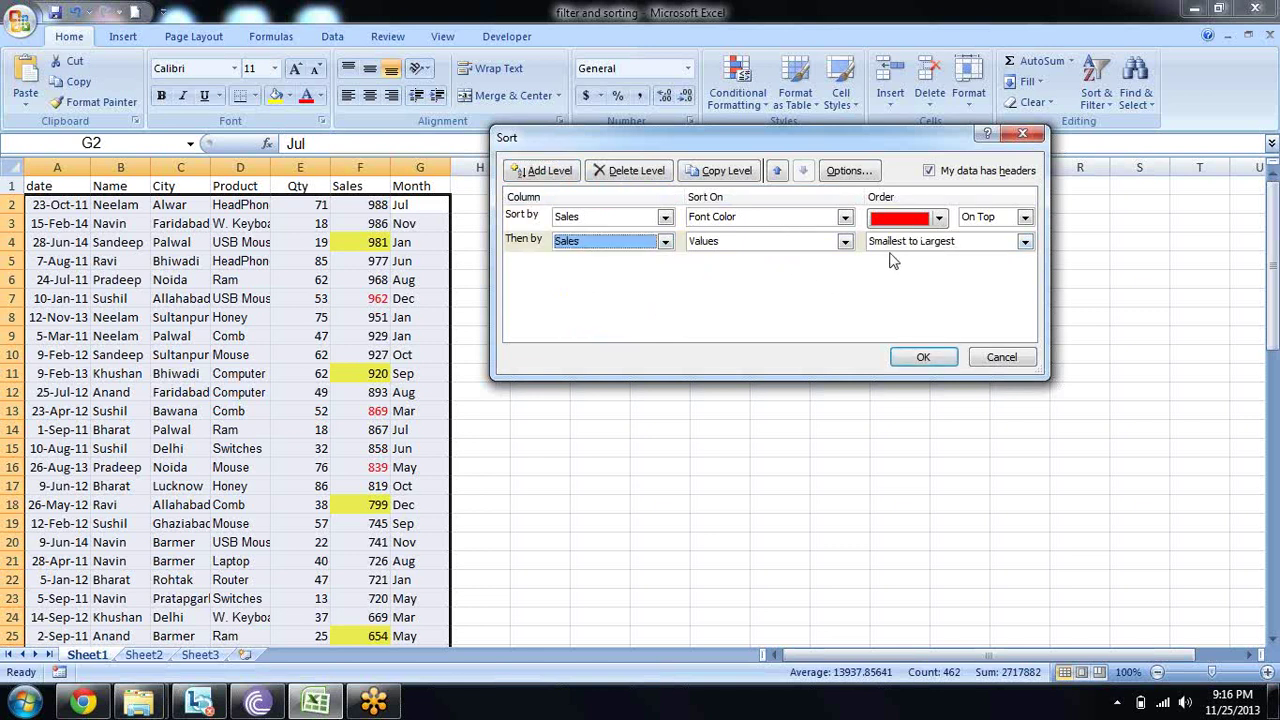
{"action": "left_click", "coordinate": [846, 242]}
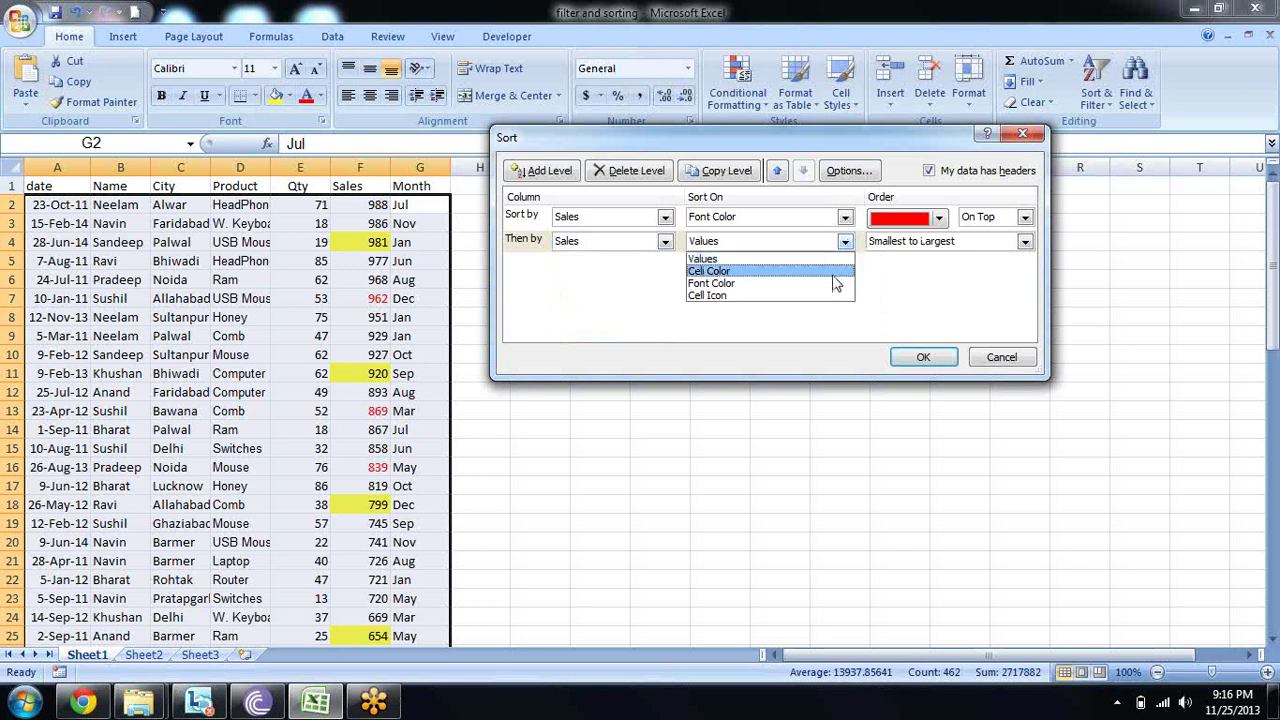
{"action": "left_click", "coordinate": [829, 272]}
{"action": "left_click", "coordinate": [940, 243]}
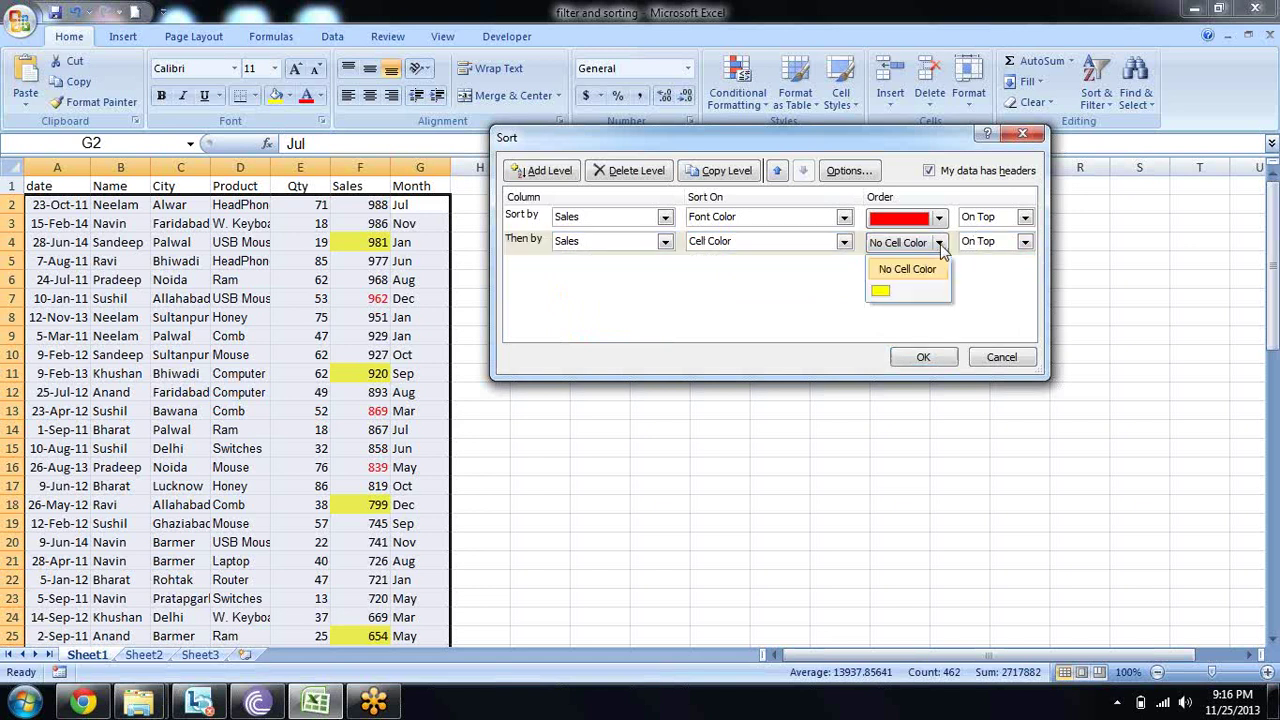
{"action": "left_click", "coordinate": [916, 293]}
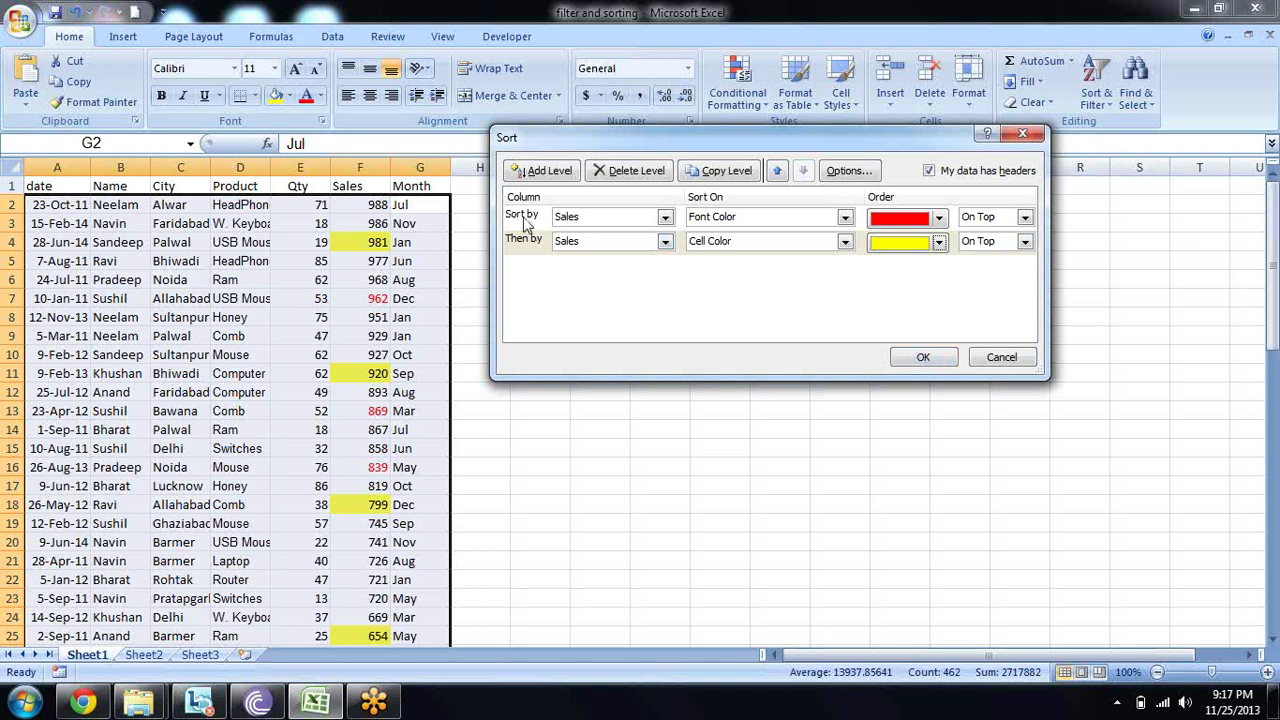
{"action": "left_click", "coordinate": [910, 362]}
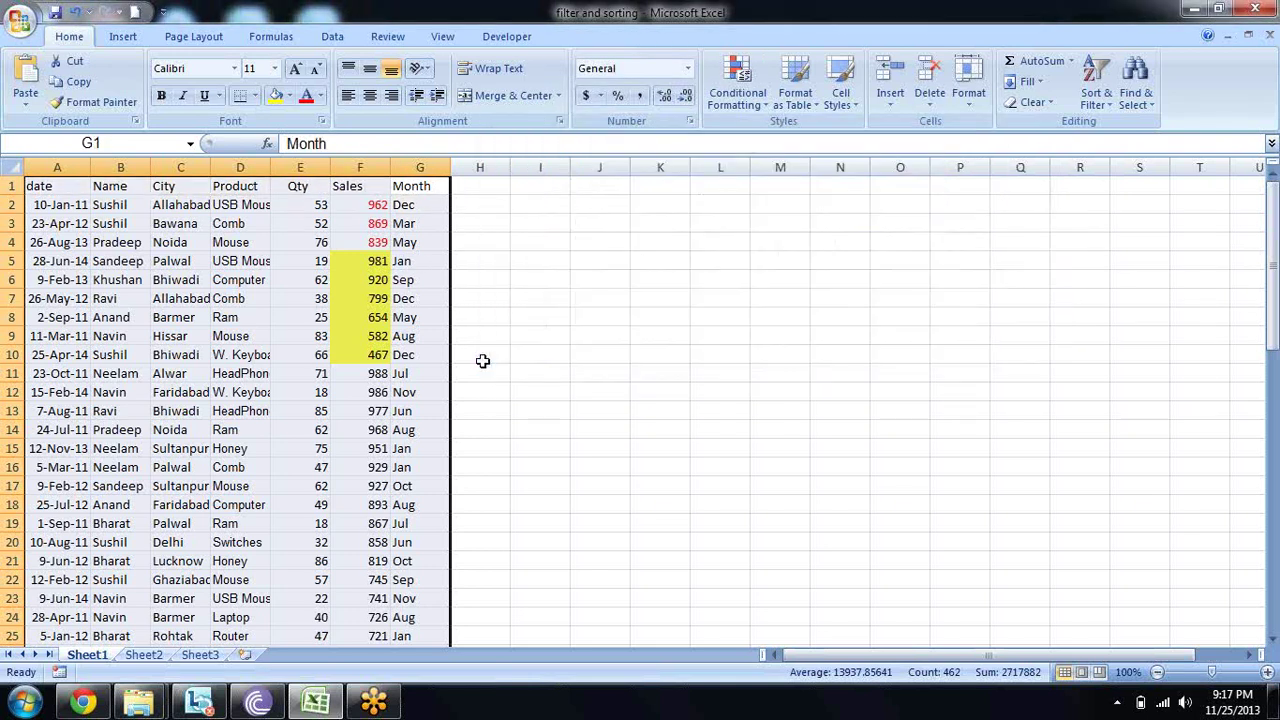
Step: Apply the 3 Symbols (Uncircled) icon set to the Qty values E2:E66
{"action": "key", "text": "Down"}
{"action": "key", "text": "Down"}
{"action": "key", "text": "Left"}
{"action": "key", "text": "Left"}
{"action": "key", "text": "Up"}
{"action": "key", "text": "ctrl+shift+Down"}
{"action": "key", "text": "ctrl+shift+Down"}
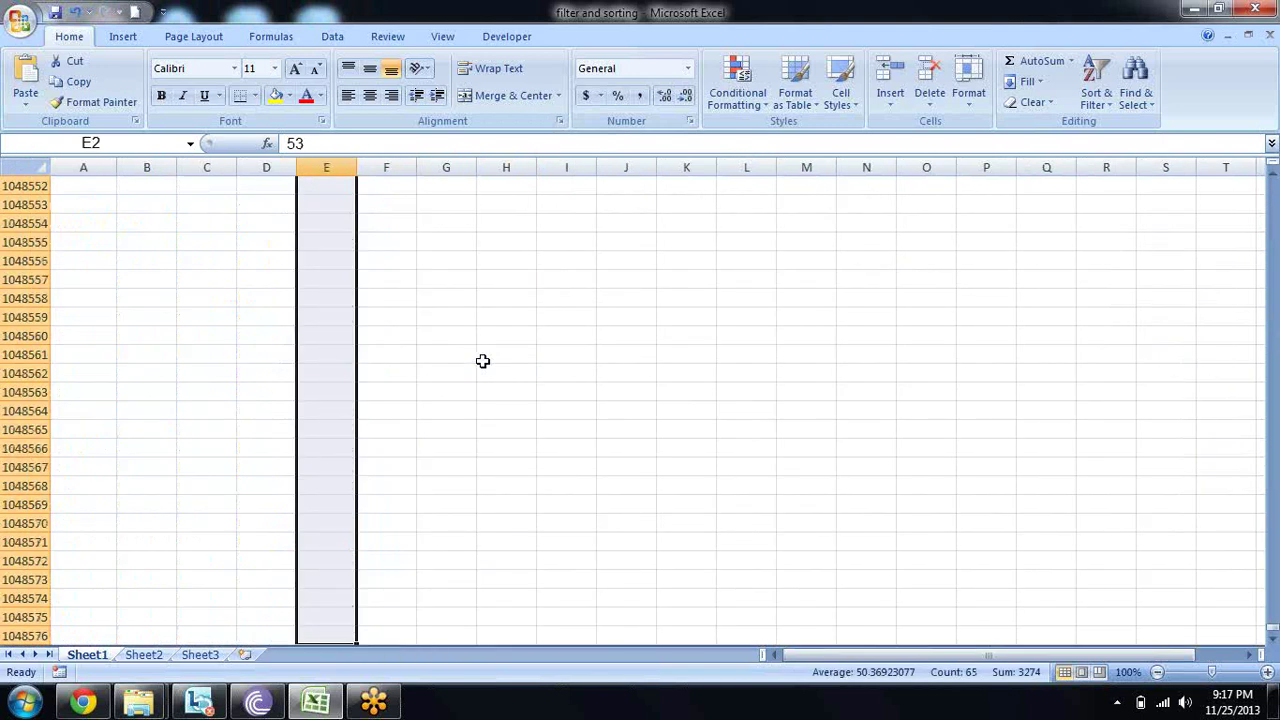
{"action": "key", "text": "Up"}
{"action": "key", "text": "Down"}
{"action": "key", "text": "ctrl+shift+Down"}
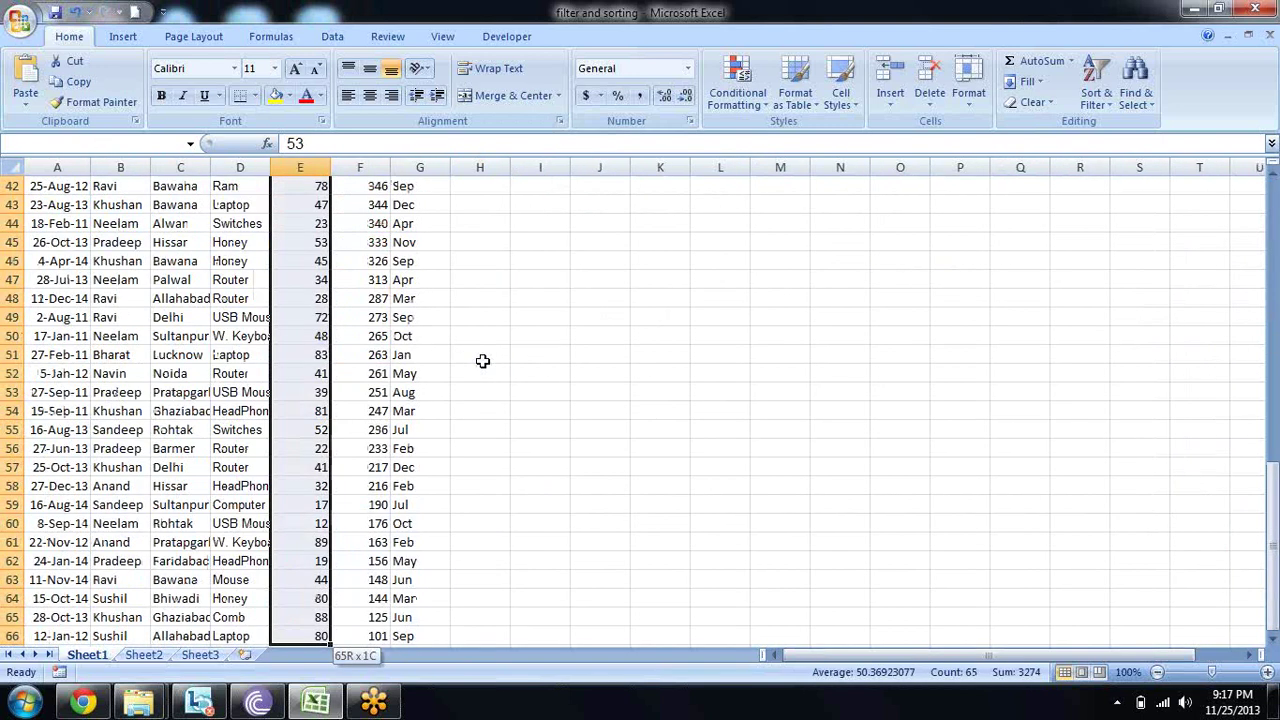
{"action": "key", "text": "Up"}
{"action": "key", "text": "Down"}
{"action": "key", "text": "ctrl+shift+Down"}
{"action": "left_click", "coordinate": [754, 100]}
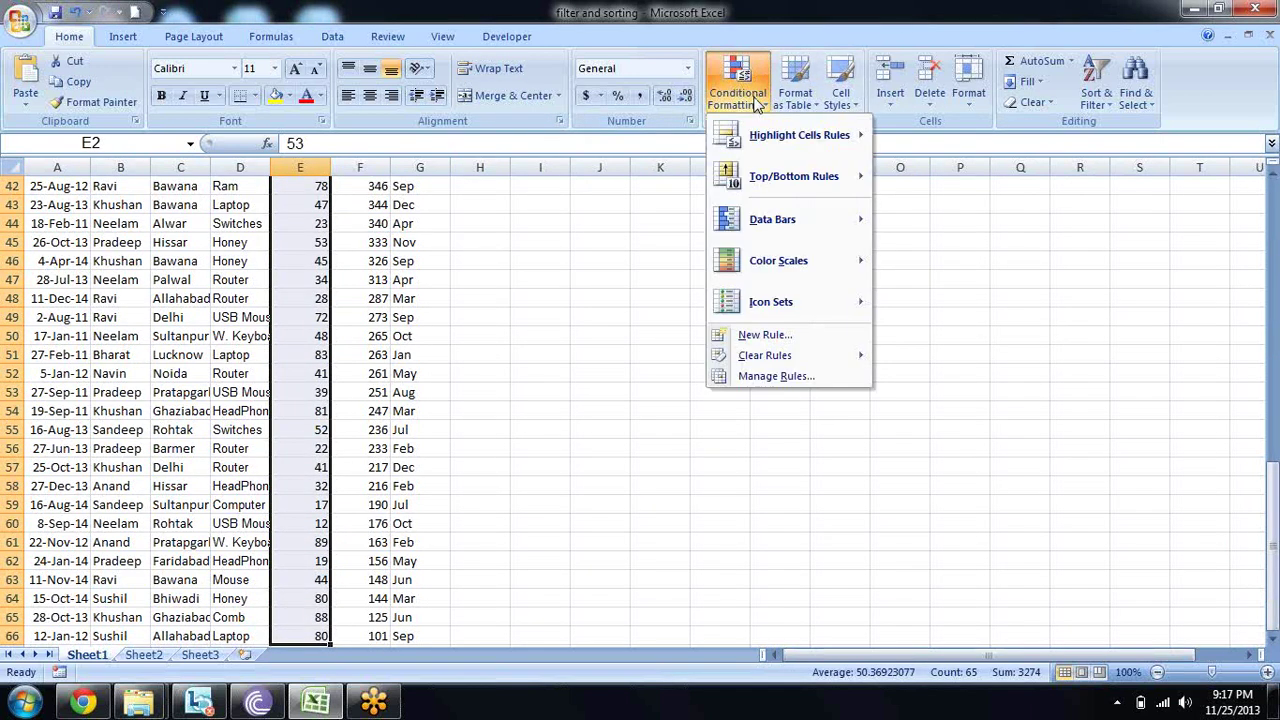
{"action": "mouse_move", "coordinate": [771, 301]}
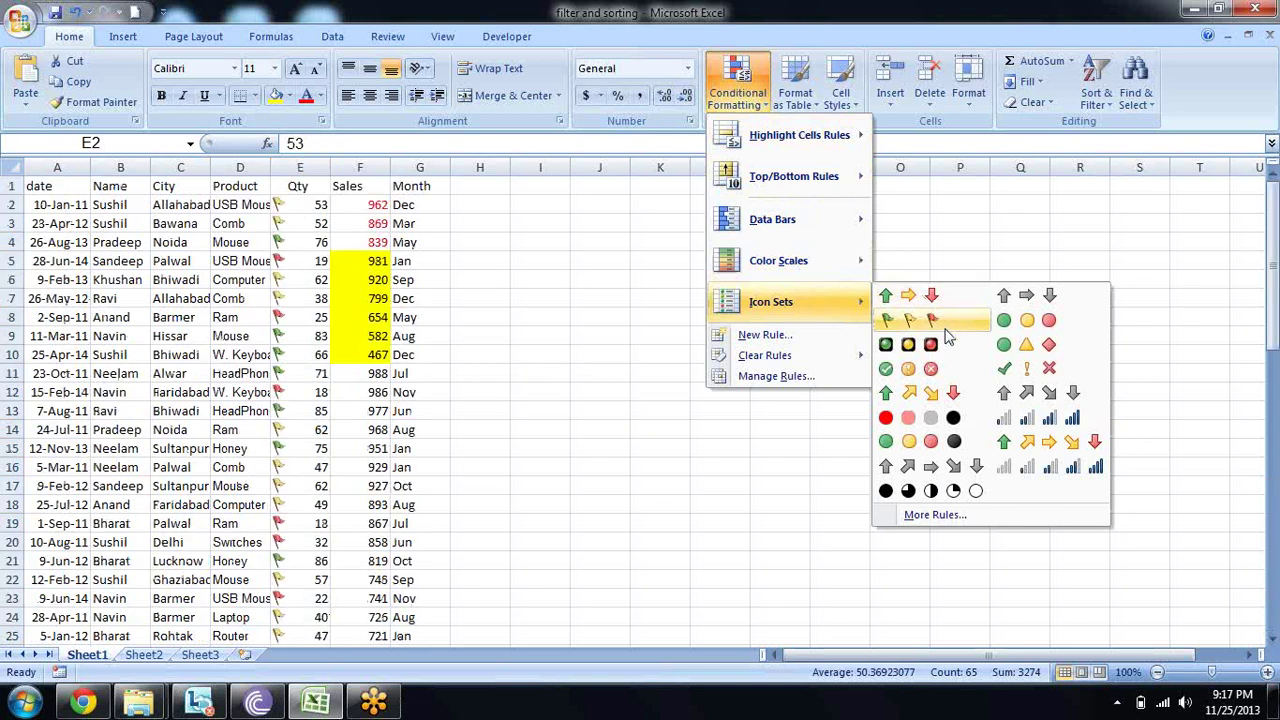
{"action": "left_click", "coordinate": [1018, 372]}
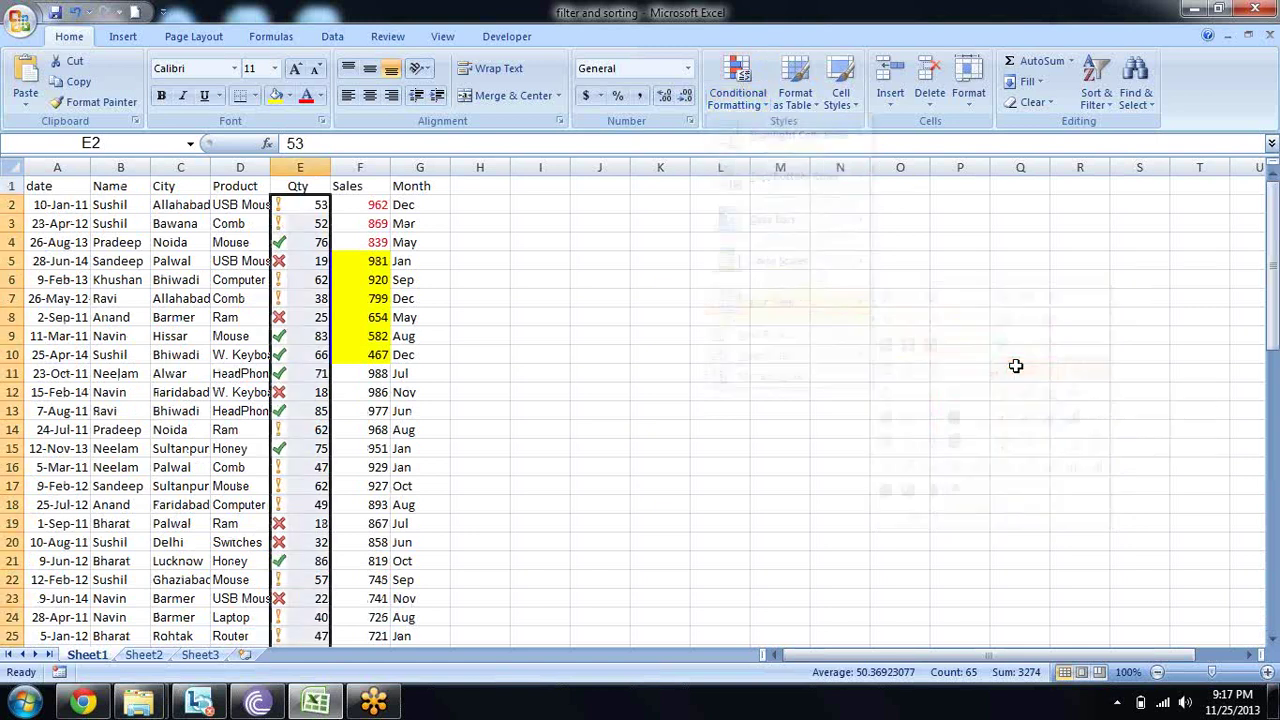
Step: Inspect the Qty icons, such as the cross on 19 and check on 76
{"action": "left_click", "coordinate": [304, 243]}
{"action": "left_click", "coordinate": [300, 223]}
{"action": "left_click", "coordinate": [300, 279]}
{"action": "left_click", "coordinate": [303, 352]}
{"action": "left_click", "coordinate": [306, 298]}
{"action": "left_click", "coordinate": [299, 258]}
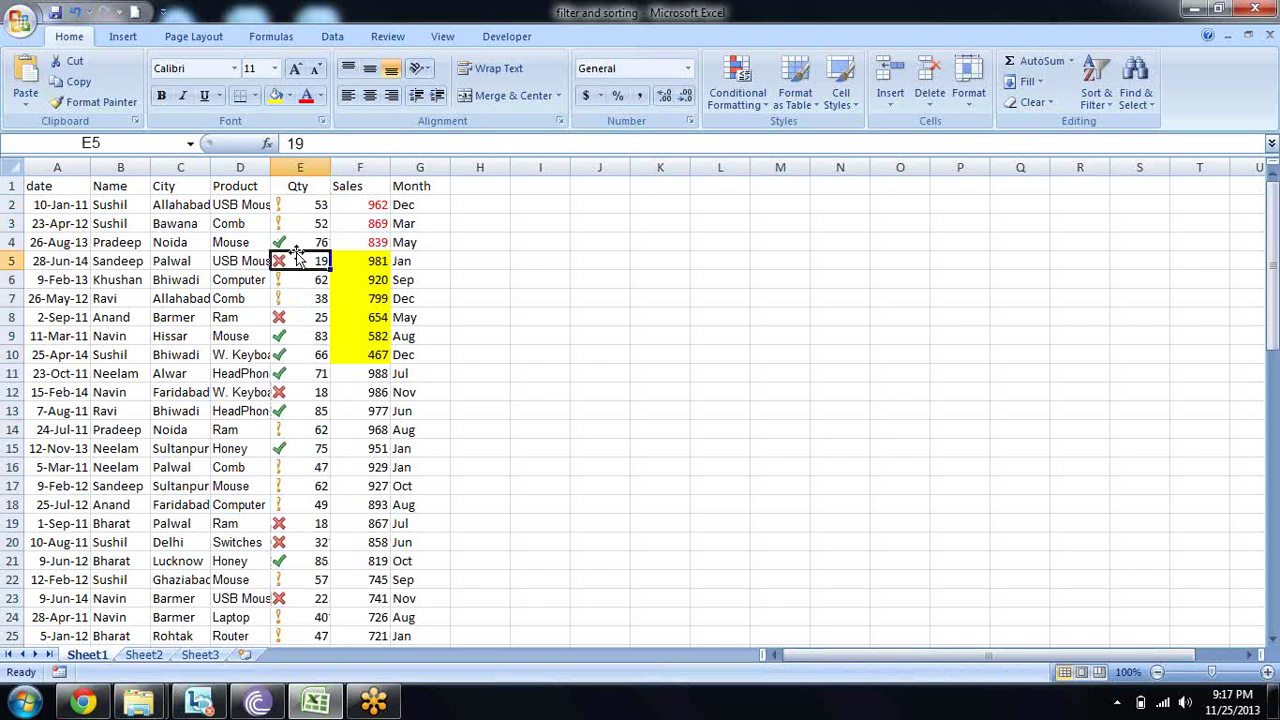
{"action": "left_click", "coordinate": [292, 242]}
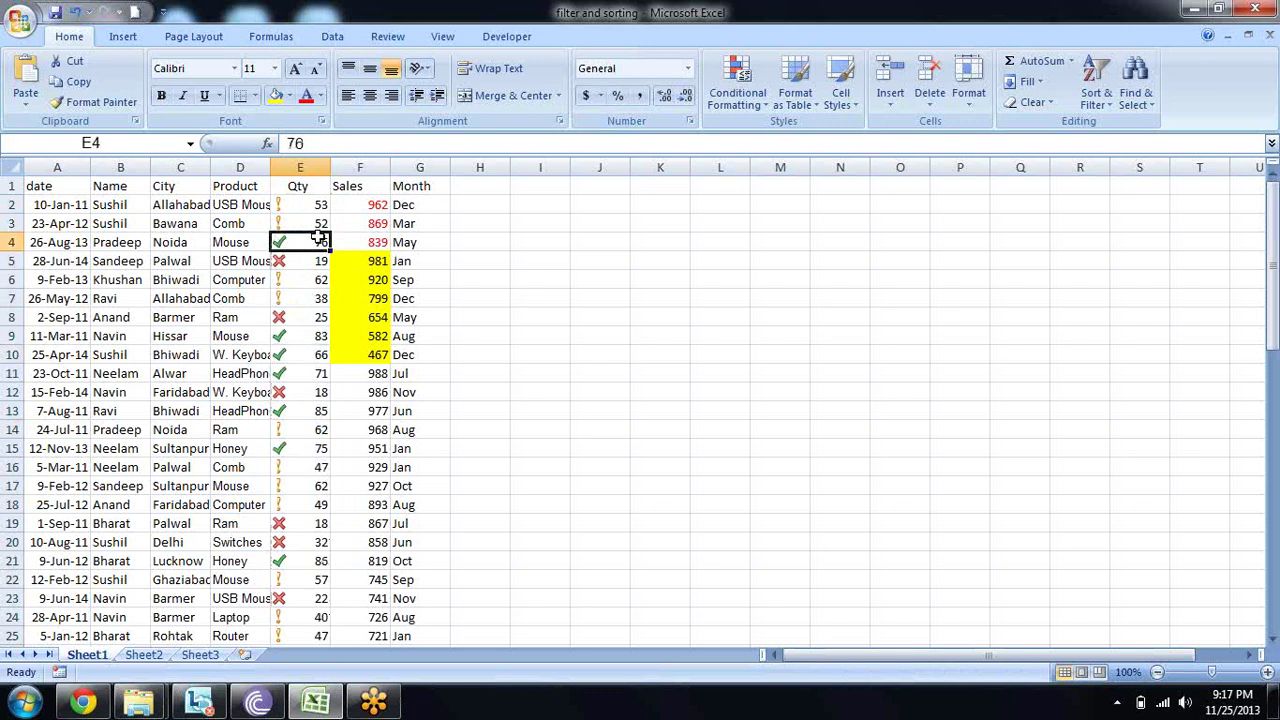
{"action": "left_click", "coordinate": [296, 263]}
{"action": "left_click", "coordinate": [294, 224]}
{"action": "left_click", "coordinate": [292, 243]}
{"action": "left_click", "coordinate": [296, 223]}
{"action": "left_click", "coordinate": [293, 263]}
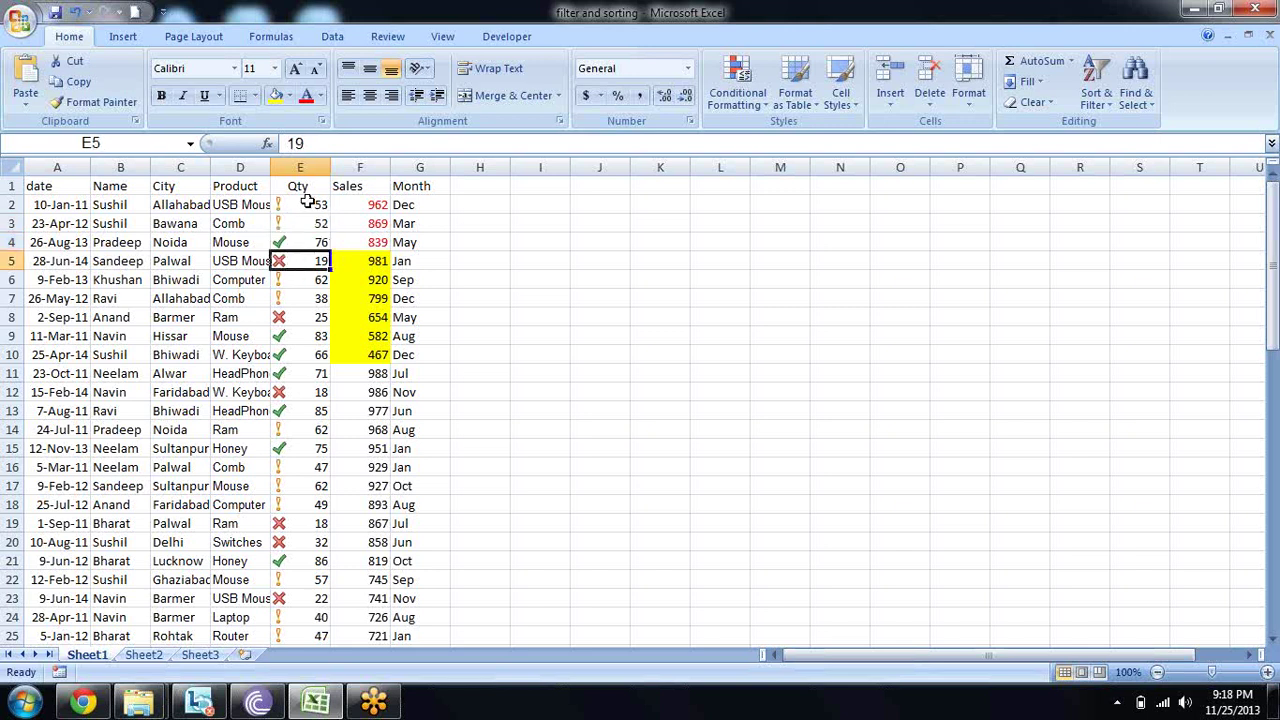
Step: Remove the red font-colour level and sort Qty on Cell Icon, green check On Top
{"action": "key", "text": "alt+d"}
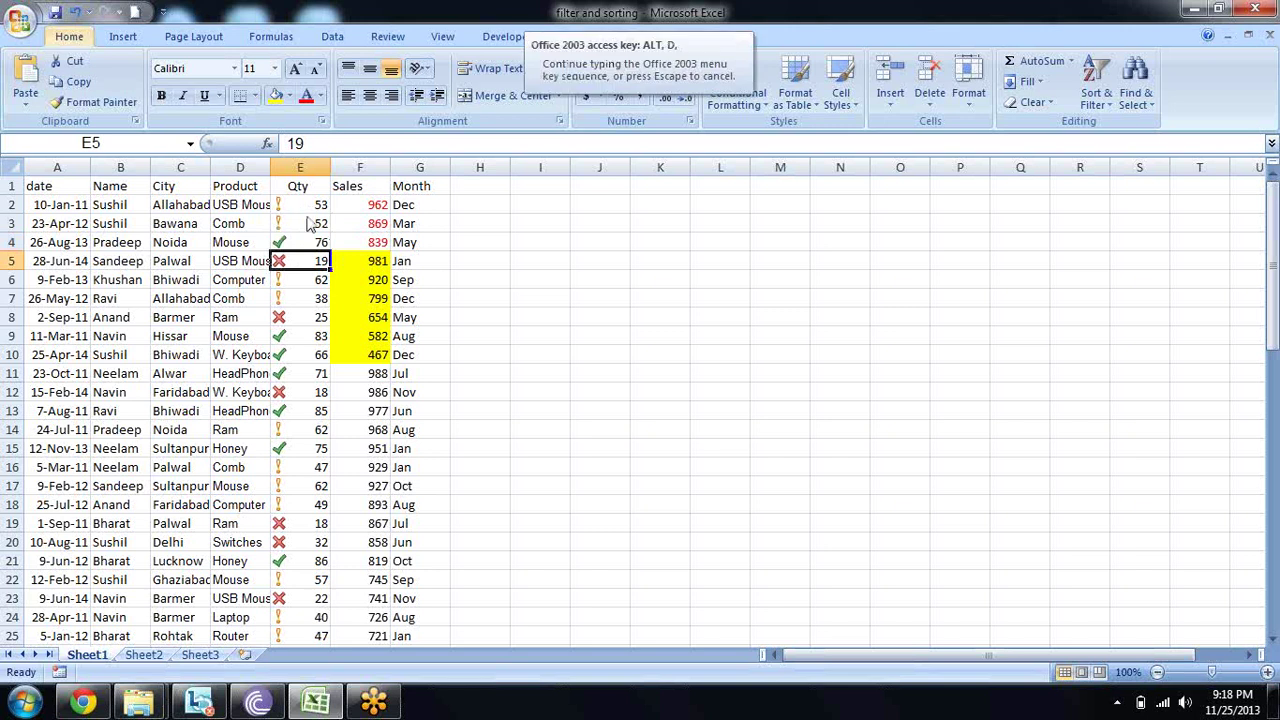
{"action": "key", "text": "s"}
{"action": "left_click", "coordinate": [665, 241]}
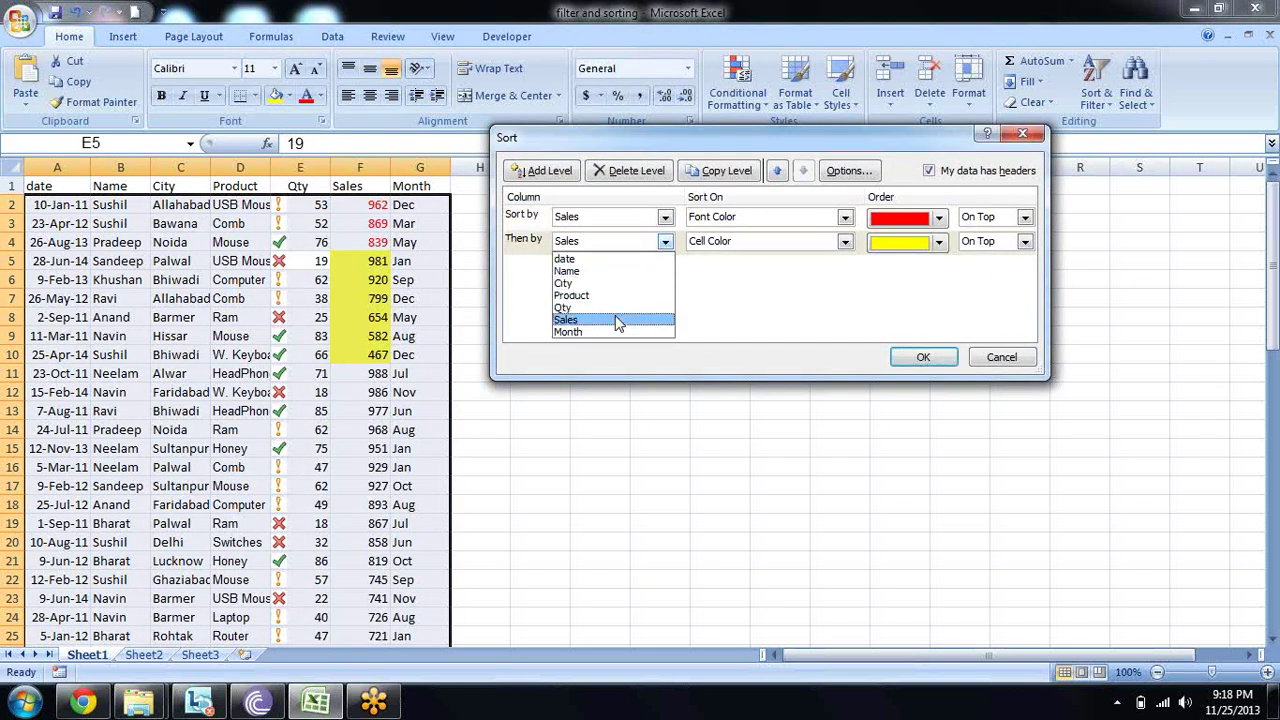
{"action": "left_click", "coordinate": [645, 319]}
{"action": "left_click", "coordinate": [520, 217]}
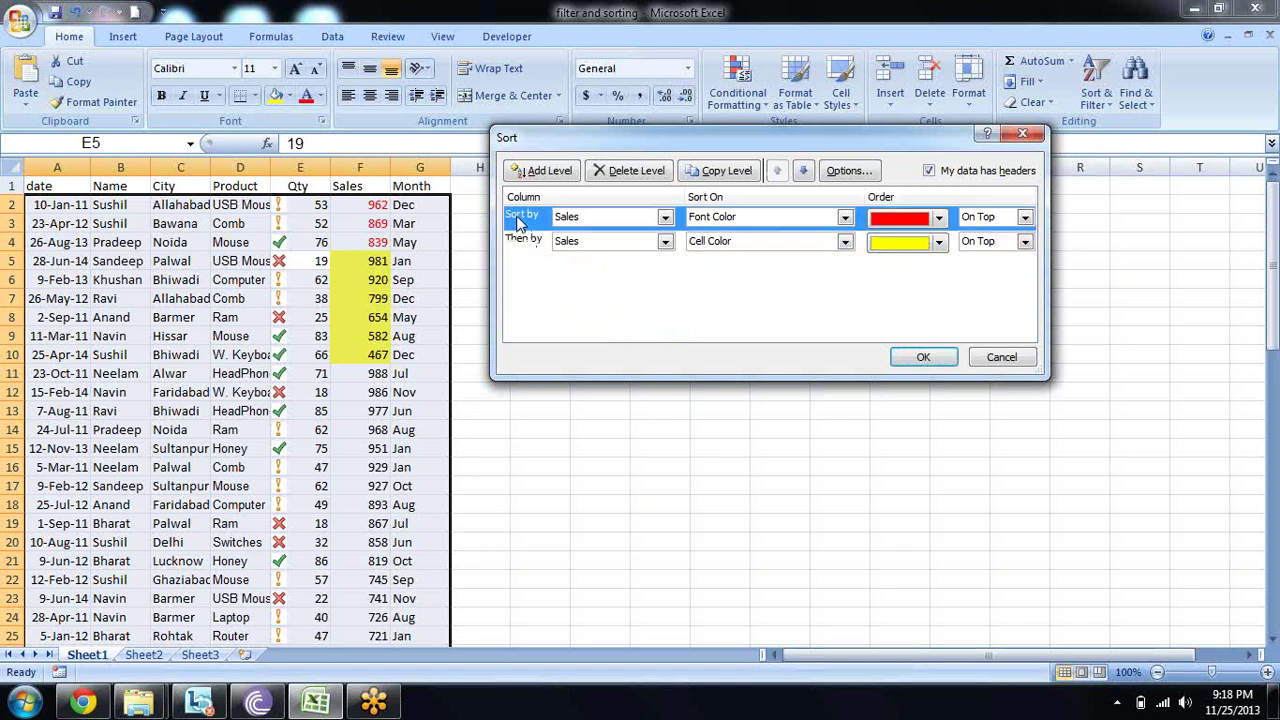
{"action": "left_click", "coordinate": [622, 172]}
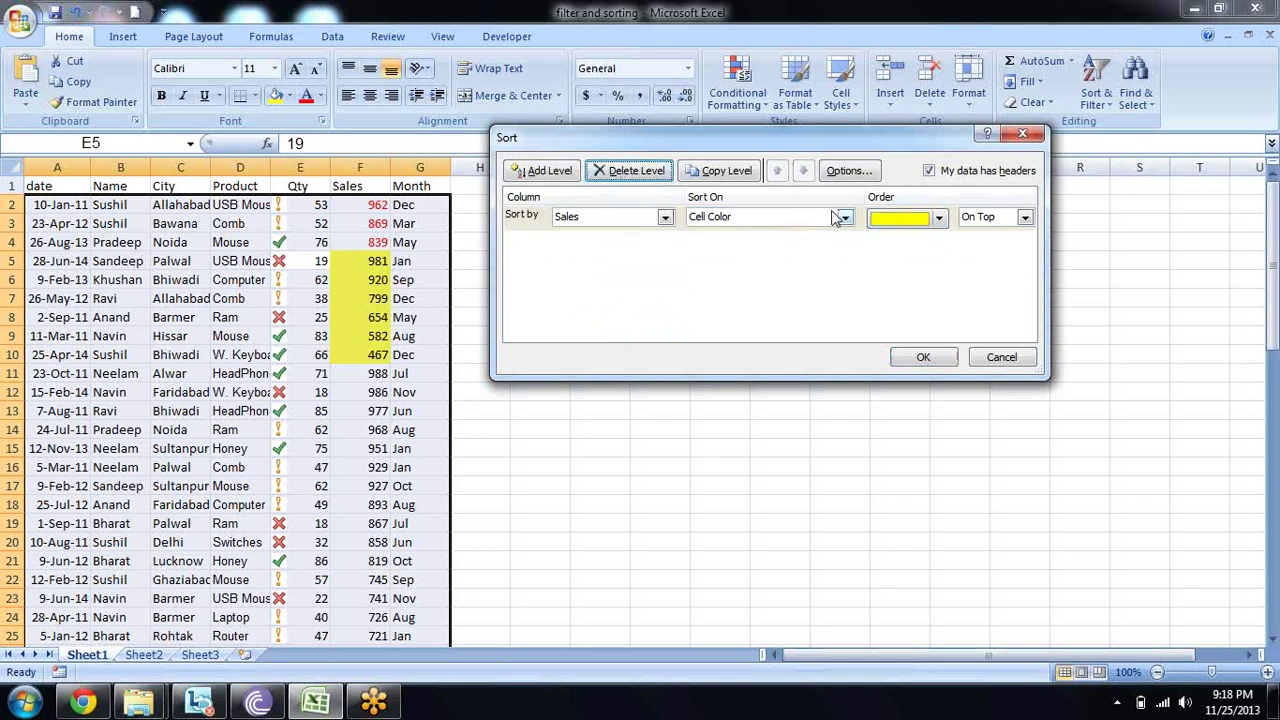
{"action": "left_click", "coordinate": [845, 218]}
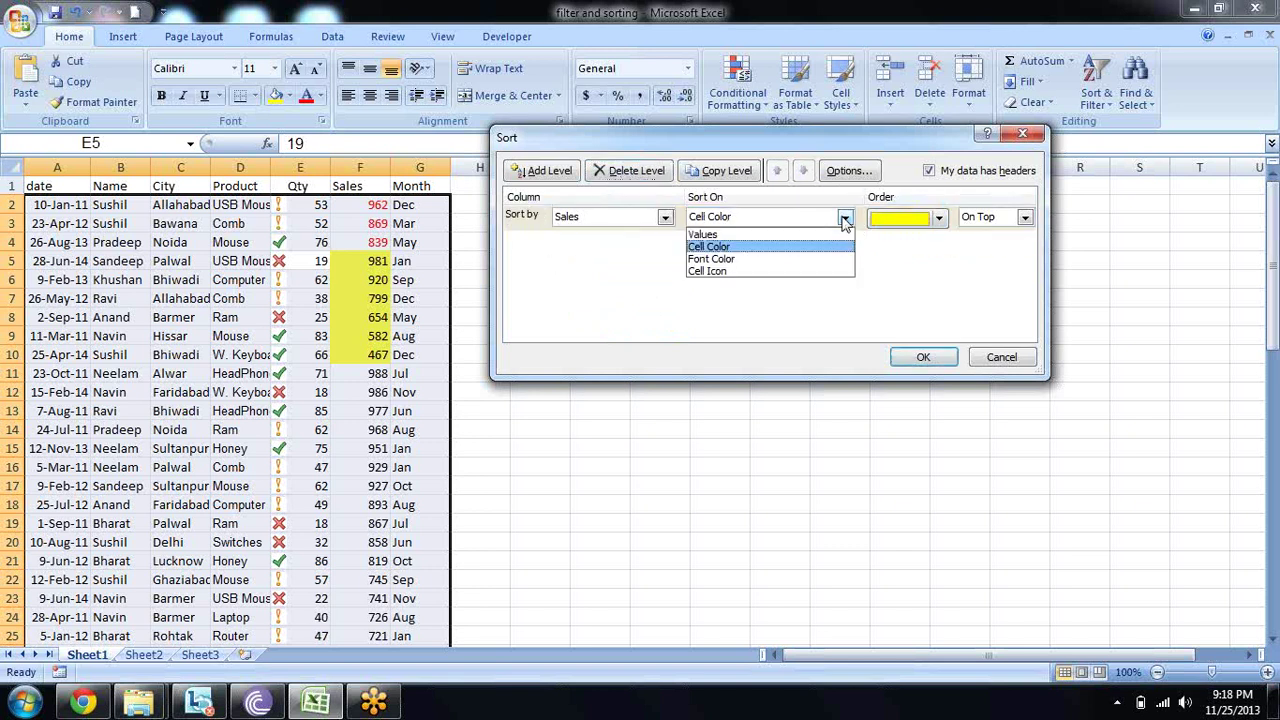
{"action": "left_click", "coordinate": [786, 275]}
{"action": "left_click", "coordinate": [939, 218]}
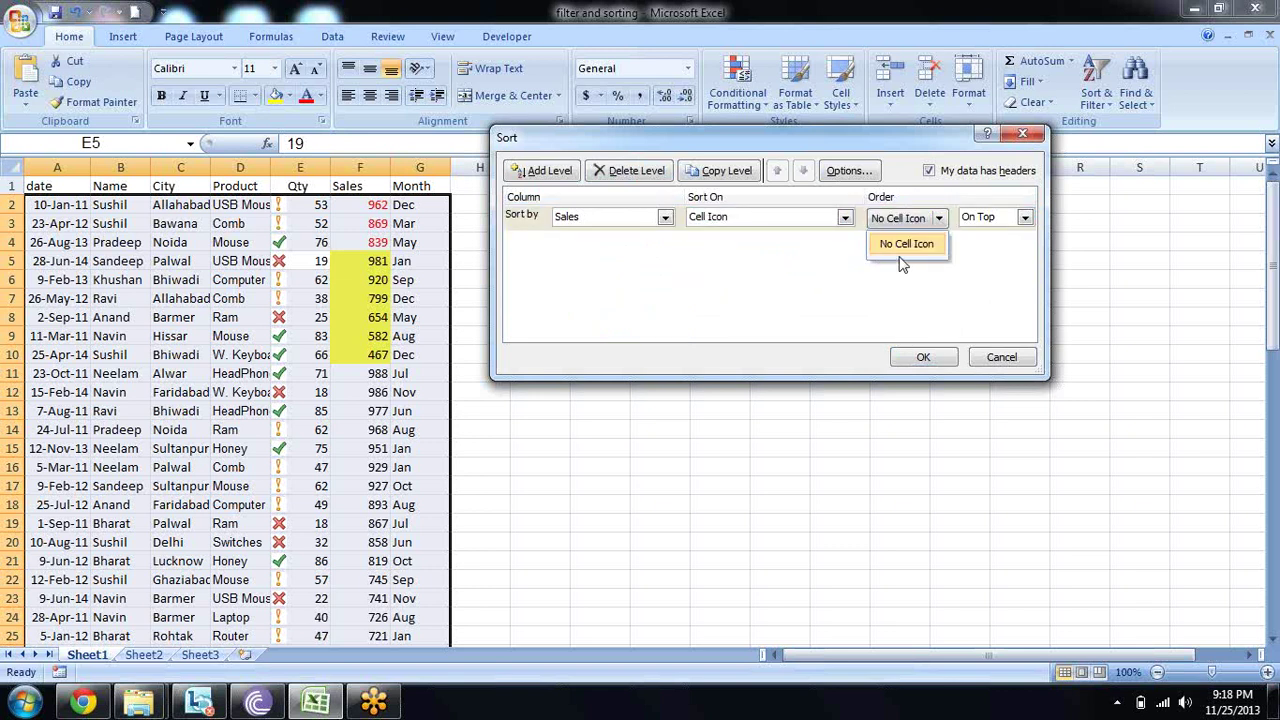
{"action": "left_click", "coordinate": [668, 228]}
{"action": "left_click", "coordinate": [668, 228]}
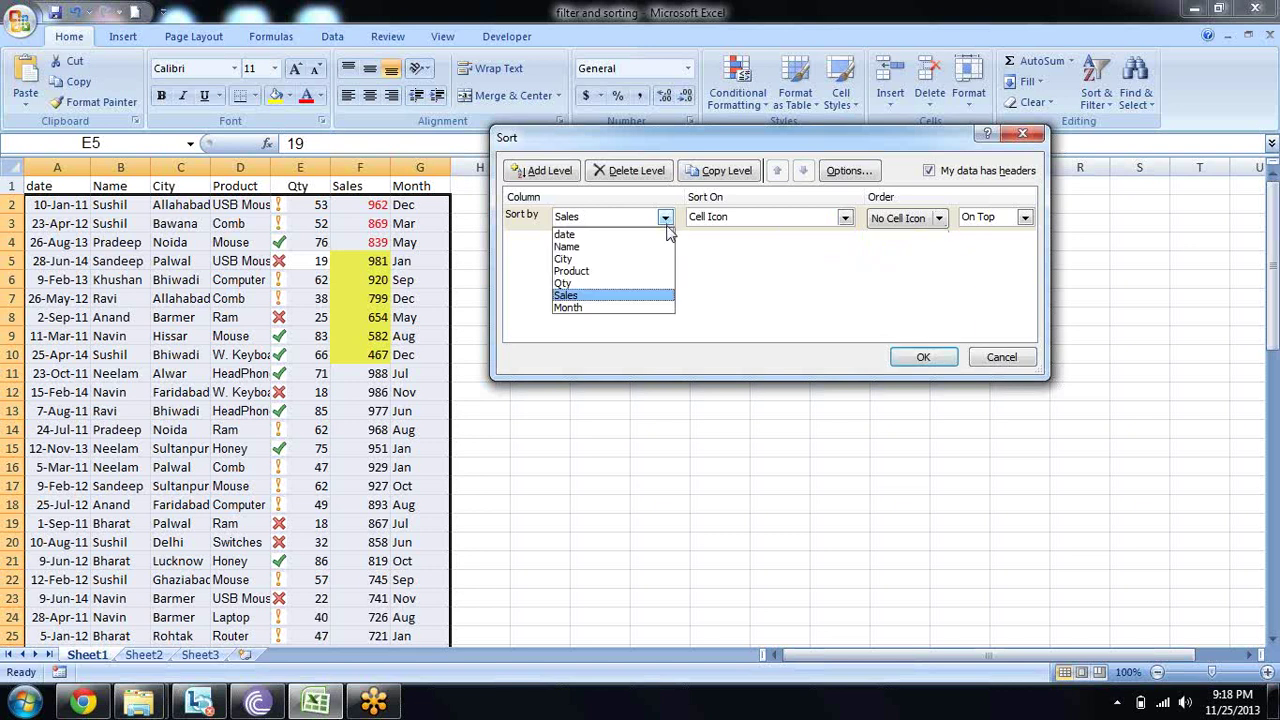
{"action": "left_click", "coordinate": [636, 293]}
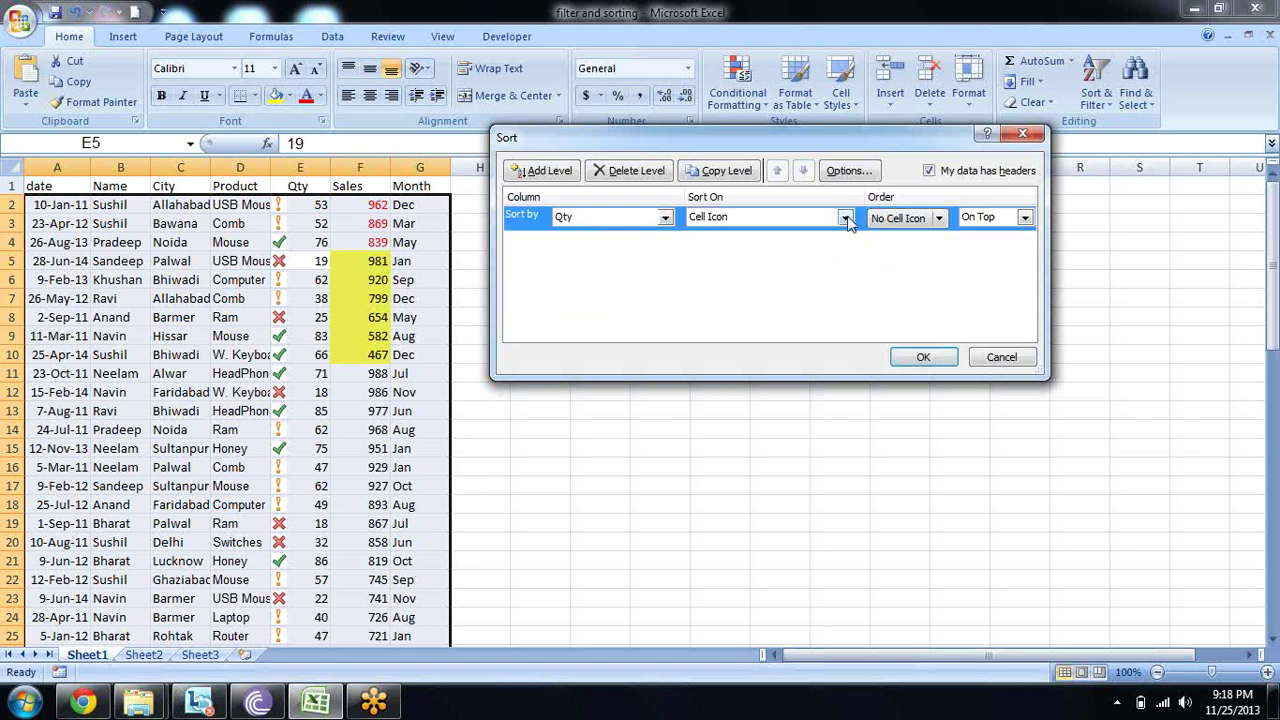
{"action": "left_click", "coordinate": [939, 219]}
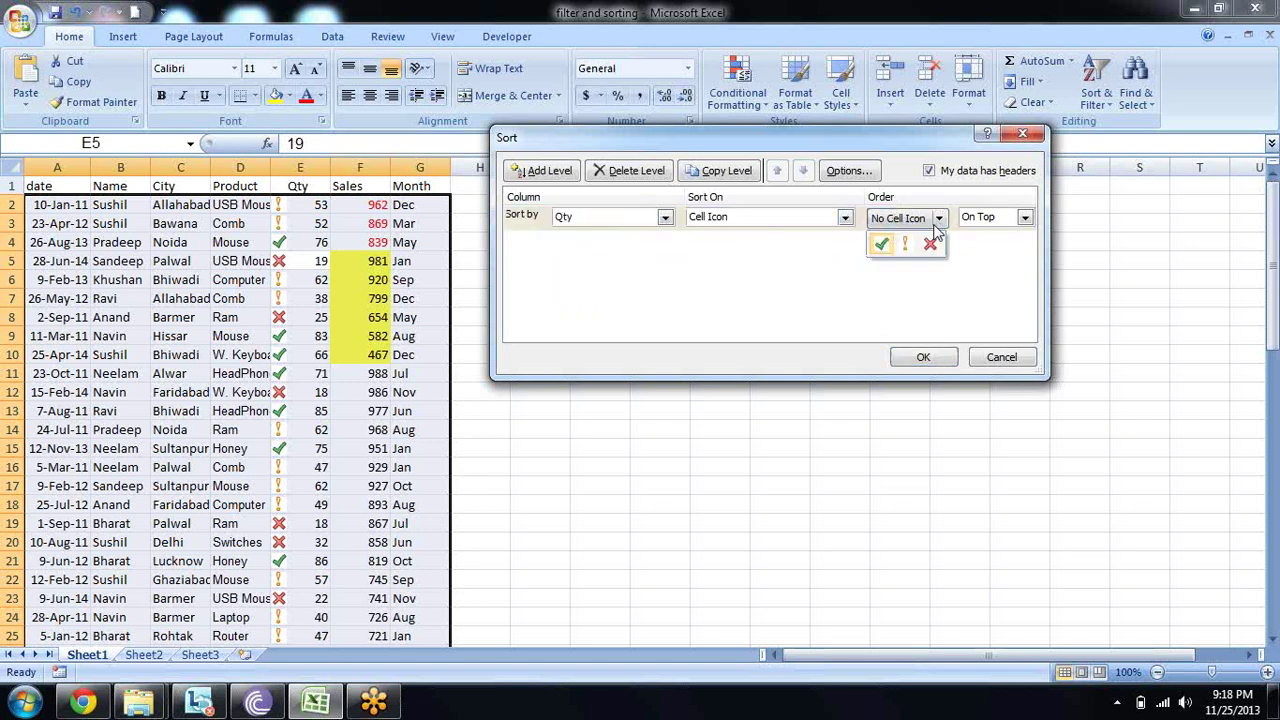
{"action": "left_click", "coordinate": [882, 245]}
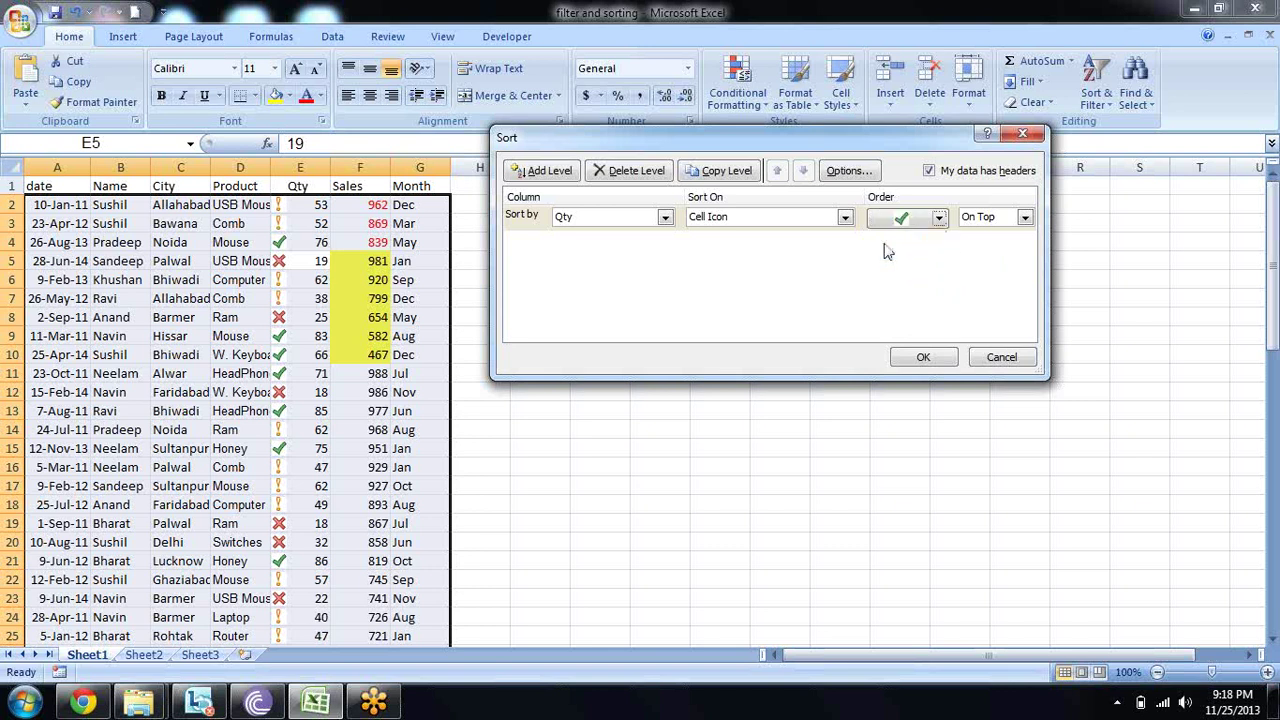
Step: Add a second Qty Cell Icon level with the exclamation icon On Top
{"action": "left_click", "coordinate": [568, 172]}
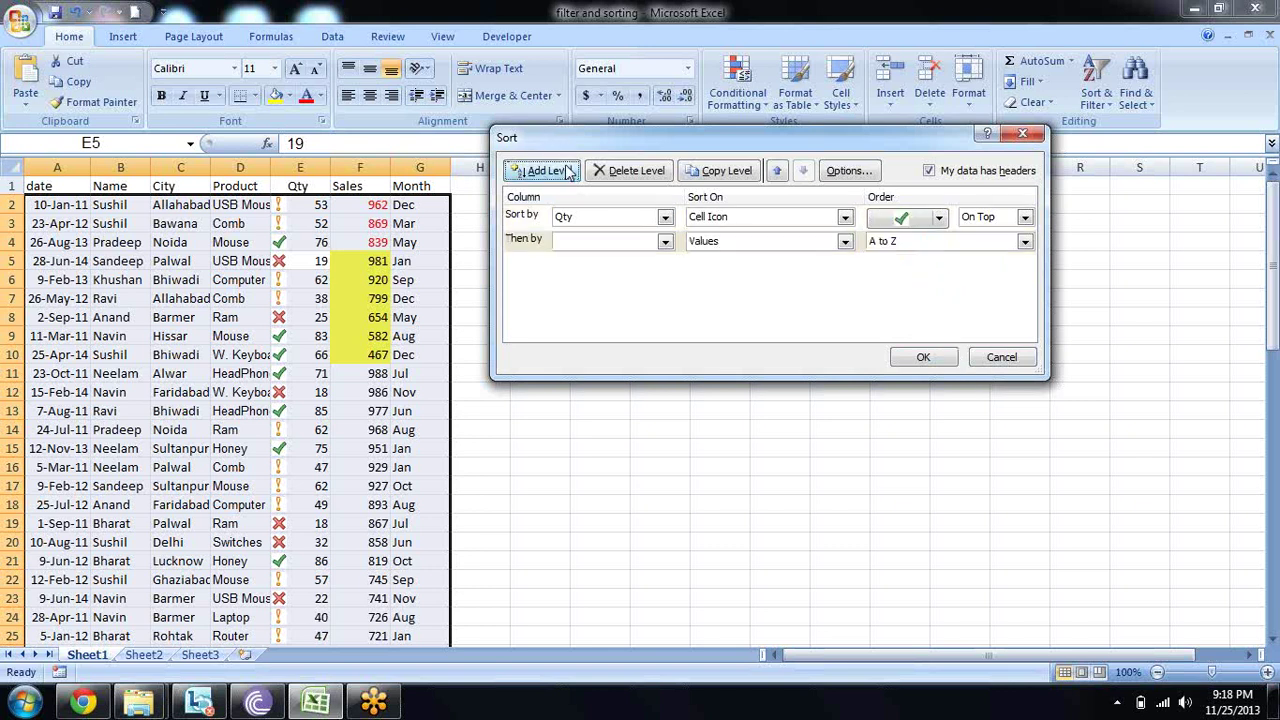
{"action": "left_click", "coordinate": [664, 241]}
{"action": "left_click", "coordinate": [622, 310]}
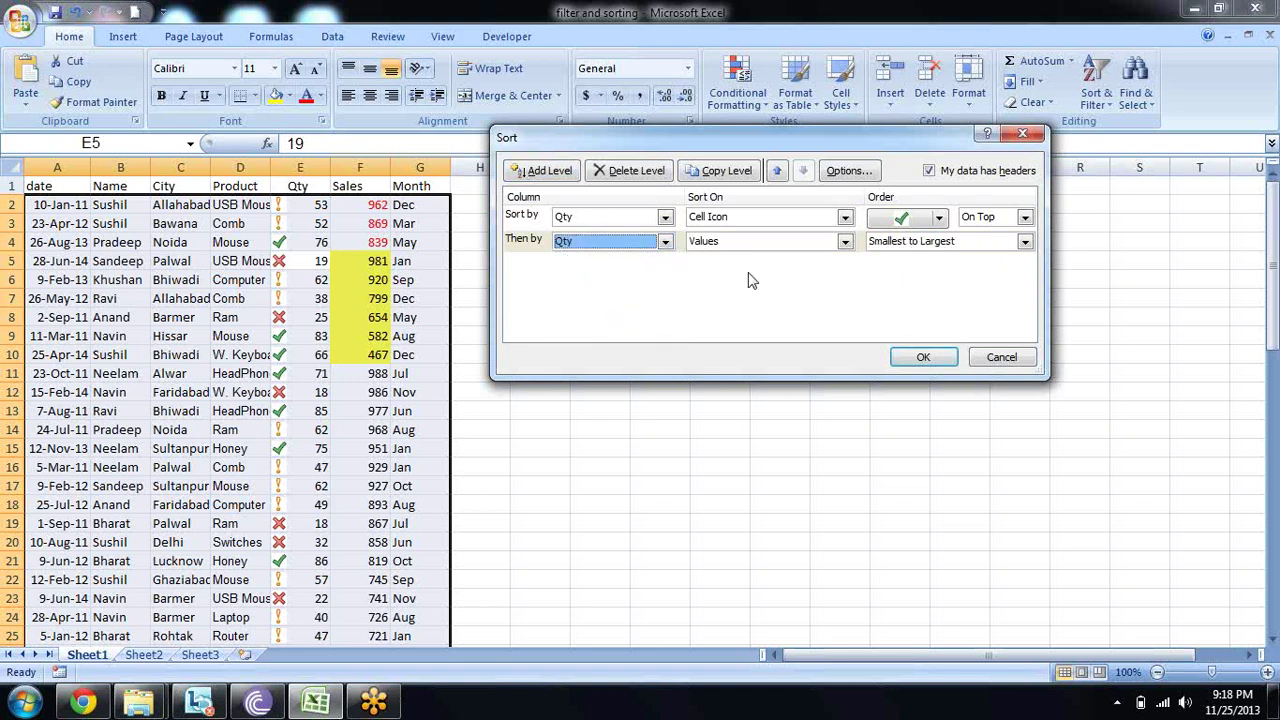
{"action": "left_click", "coordinate": [845, 241]}
{"action": "left_click", "coordinate": [820, 296]}
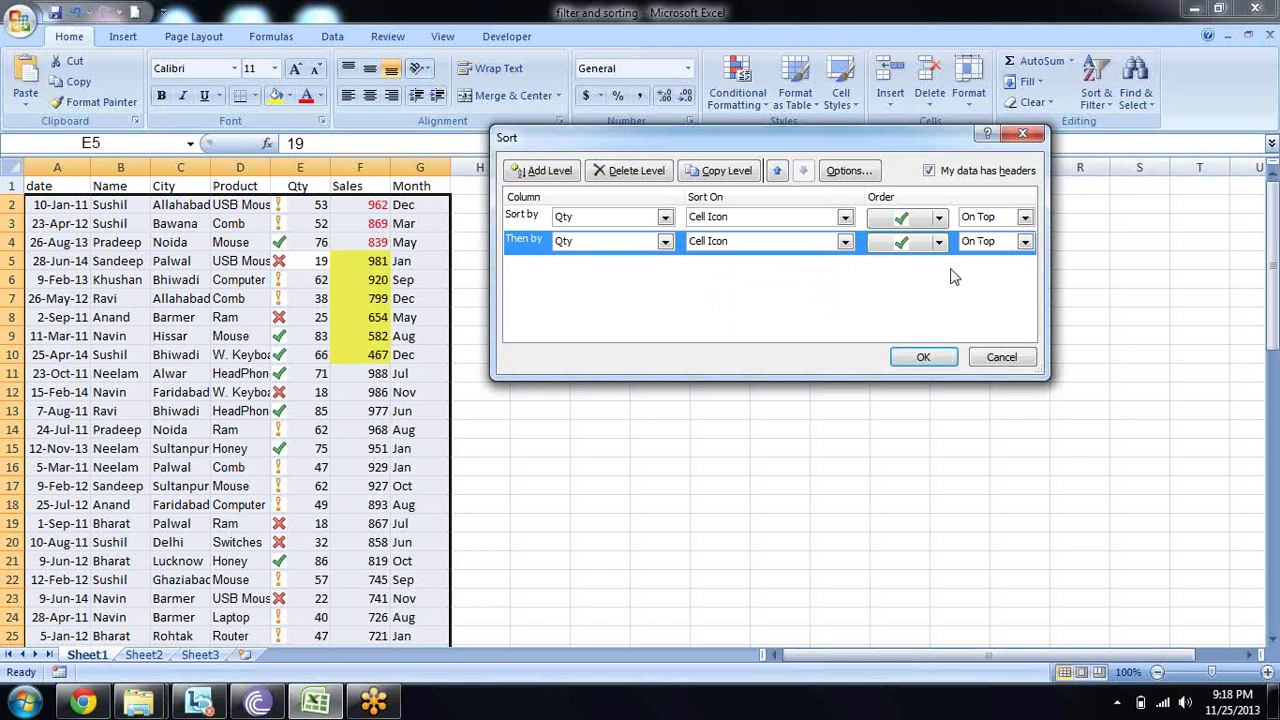
{"action": "left_click", "coordinate": [938, 241]}
{"action": "left_click", "coordinate": [907, 270]}
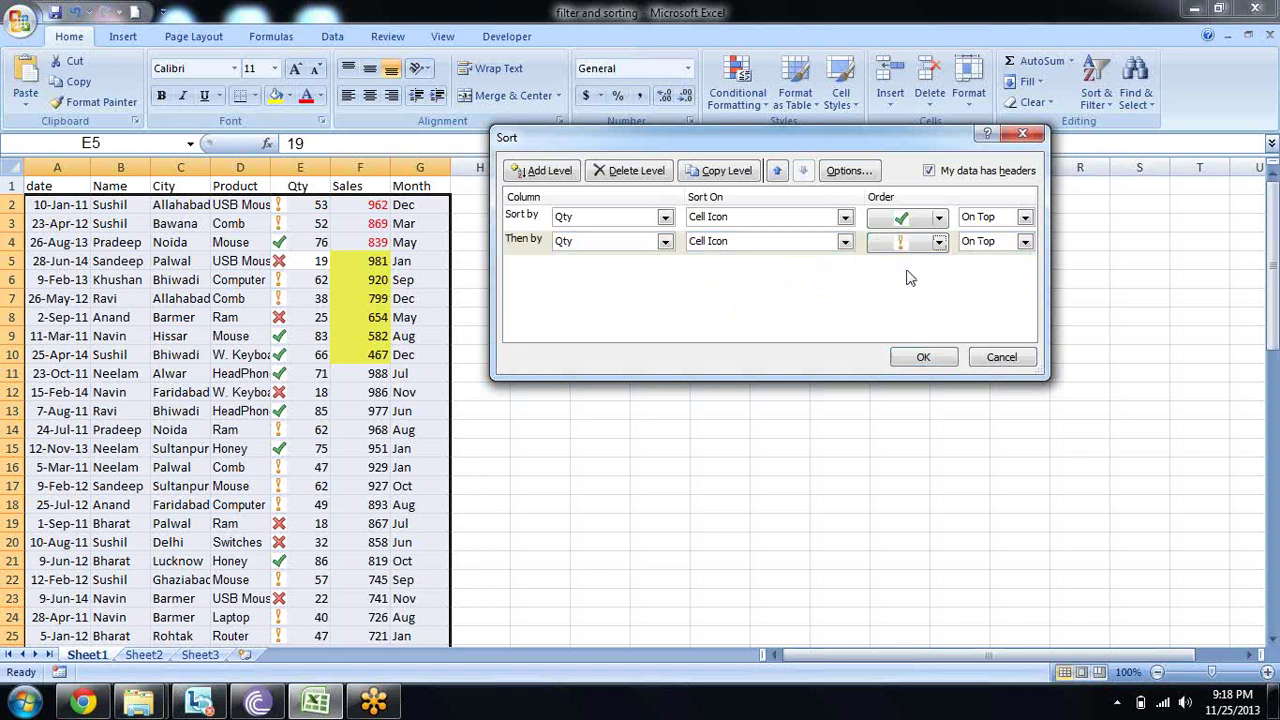
{"action": "left_click", "coordinate": [920, 358]}
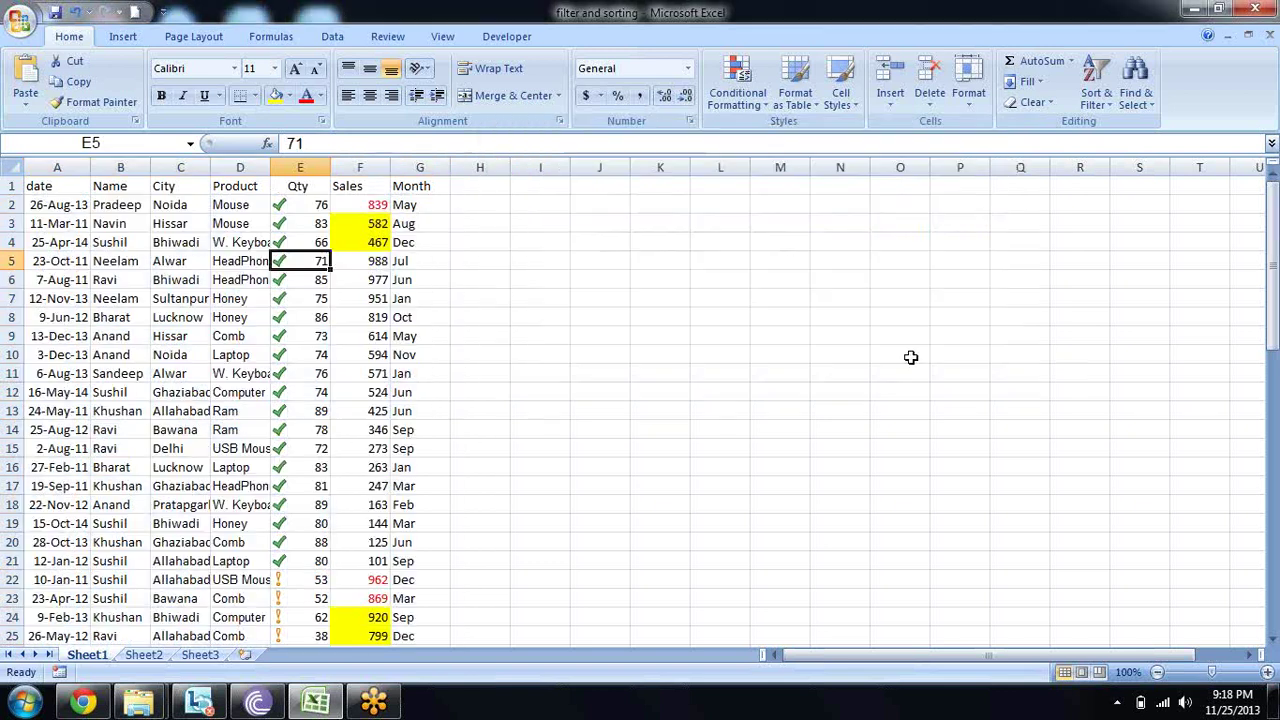
{"action": "key", "text": "Up"}
{"action": "key", "text": "Up"}
{"action": "key", "text": "Up"}
{"action": "key", "text": "Down"}
{"action": "key", "text": "Down"}
{"action": "key", "text": "Down"}
{"action": "key", "text": "Down"}
{"action": "key", "text": "Down"}
{"action": "key", "text": "Down"}
{"action": "key", "text": "Down"}
{"action": "key", "text": "Down"}
{"action": "key", "text": "Down"}
{"action": "key", "text": "Down"}
{"action": "key", "text": "Down"}
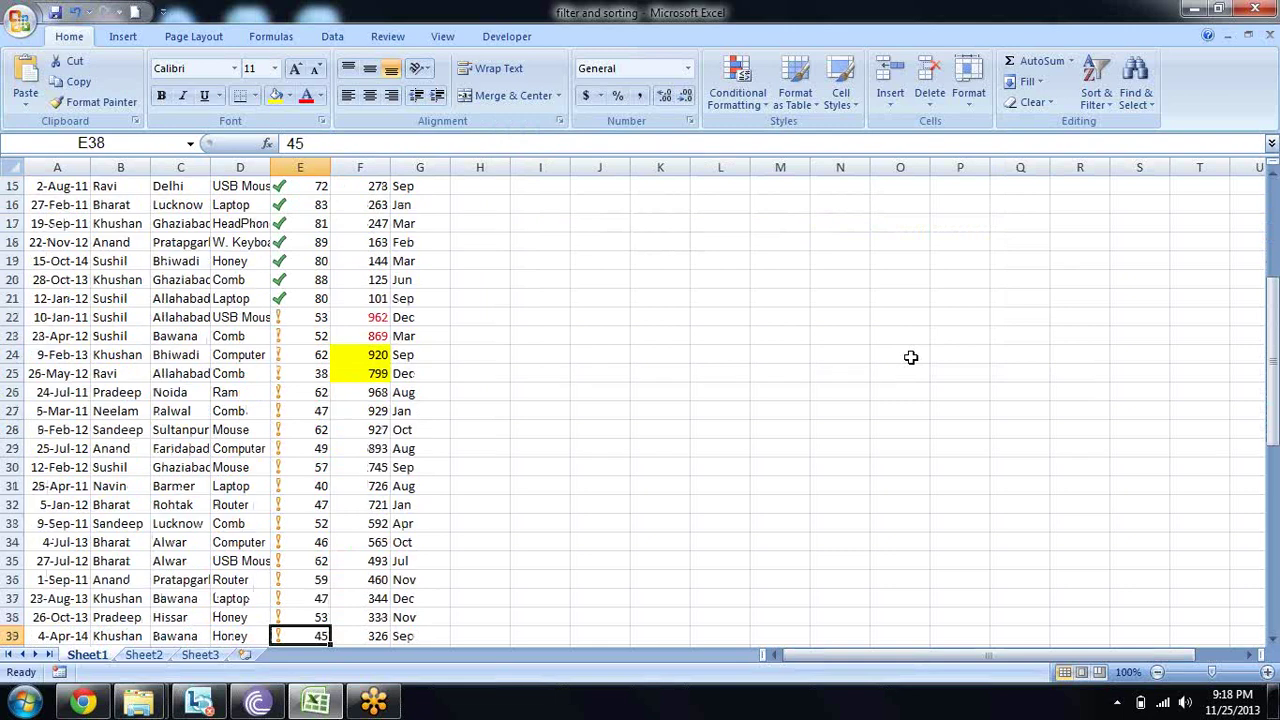
{"action": "key", "text": "Down"}
{"action": "key", "text": "Down"}
{"action": "key", "text": "Down"}
{"action": "key", "text": "Down"}
{"action": "key", "text": "Down"}
{"action": "key", "text": "Down"}
{"action": "key", "text": "Up"}
{"action": "key", "text": "Up"}
{"action": "key", "text": "Up"}
{"action": "key", "text": "Up"}
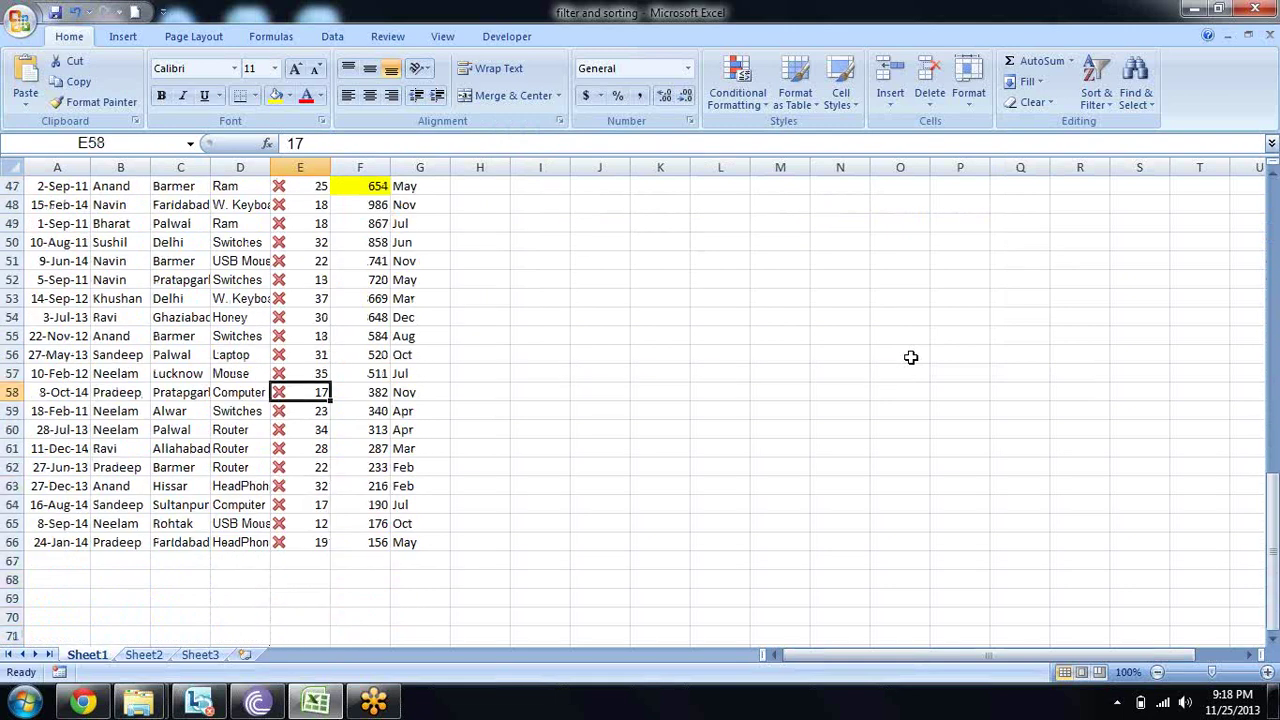
{"action": "key", "text": "Up"}
{"action": "key", "text": "Up"}
{"action": "key", "text": "Up"}
{"action": "key", "text": "Up"}
{"action": "key", "text": "Up"}
{"action": "key", "text": "Up"}
{"action": "key", "text": "Up"}
{"action": "key", "text": "Up"}
{"action": "key", "text": "Up"}
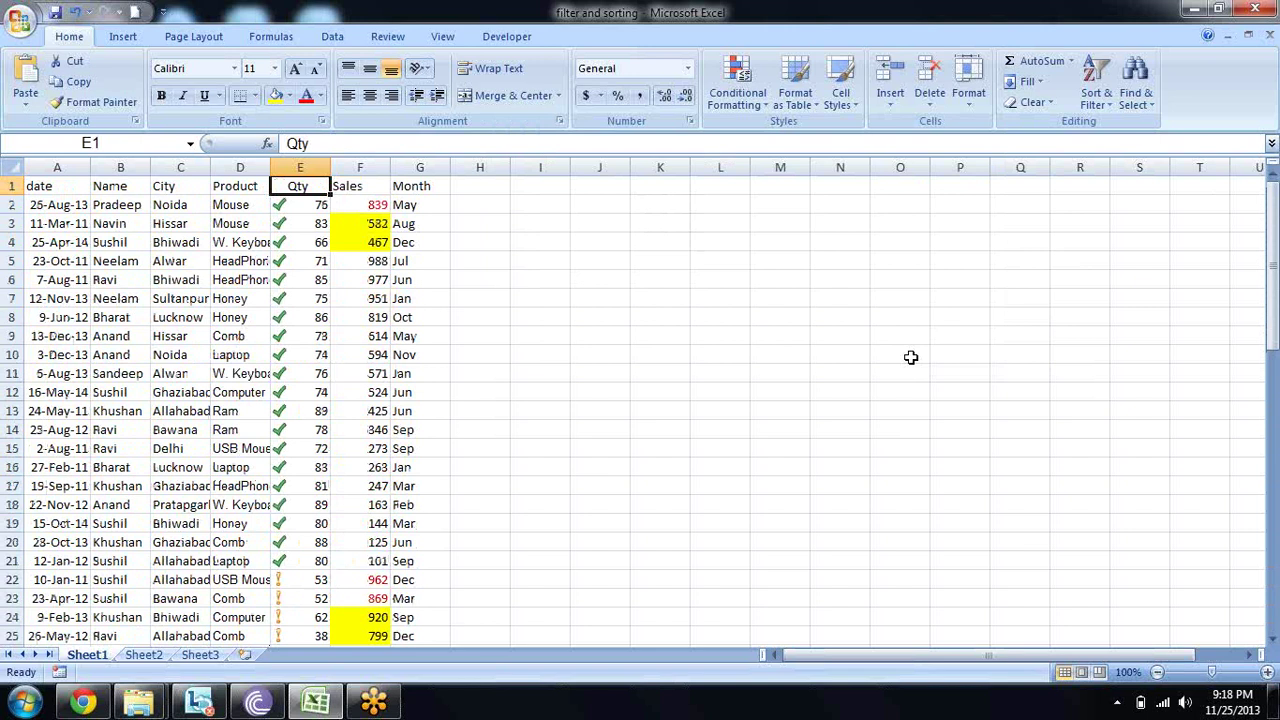
{"action": "key", "text": "Down"}
{"action": "key", "text": "Down"}
{"action": "key", "text": "Up"}
{"action": "key", "text": "Up"}
{"action": "key", "text": "Down"}
{"action": "key", "text": "Down"}
{"action": "key", "text": "Down"}
{"action": "key", "text": "Up"}
{"action": "key", "text": "Up"}
{"action": "key", "text": "Up"}
{"action": "key", "text": "Down"}
{"action": "key", "text": "Down"}
{"action": "key", "text": "Down"}
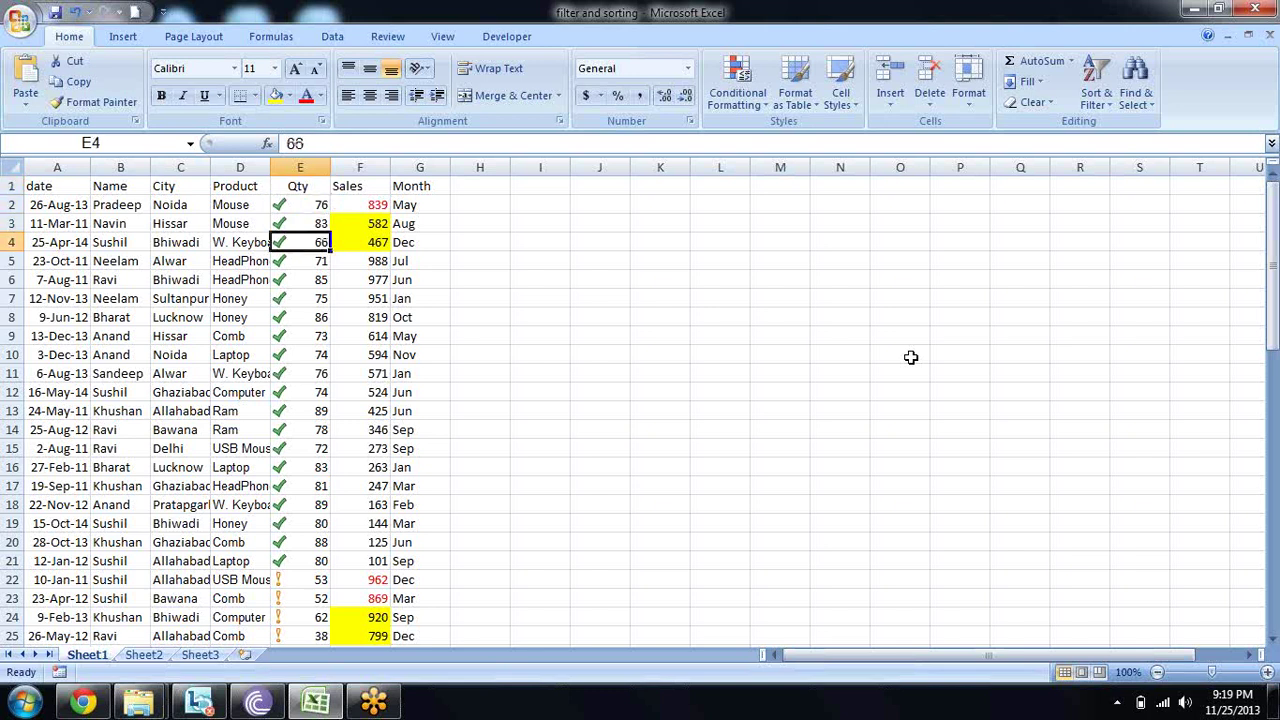
{"action": "key", "text": "Up"}
{"action": "key", "text": "Up"}
{"action": "key", "text": "Up"}
{"action": "key", "text": "Left"}
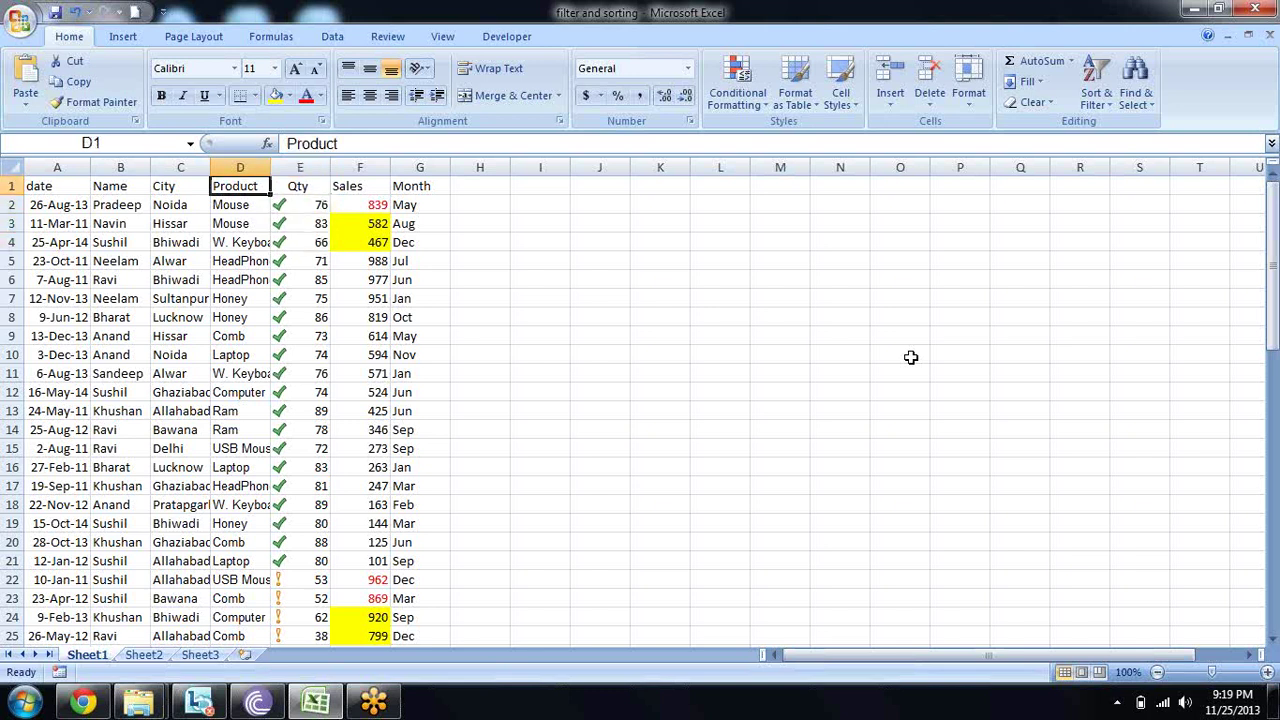
{"action": "key", "text": "Left"}
{"action": "key", "text": "Left"}
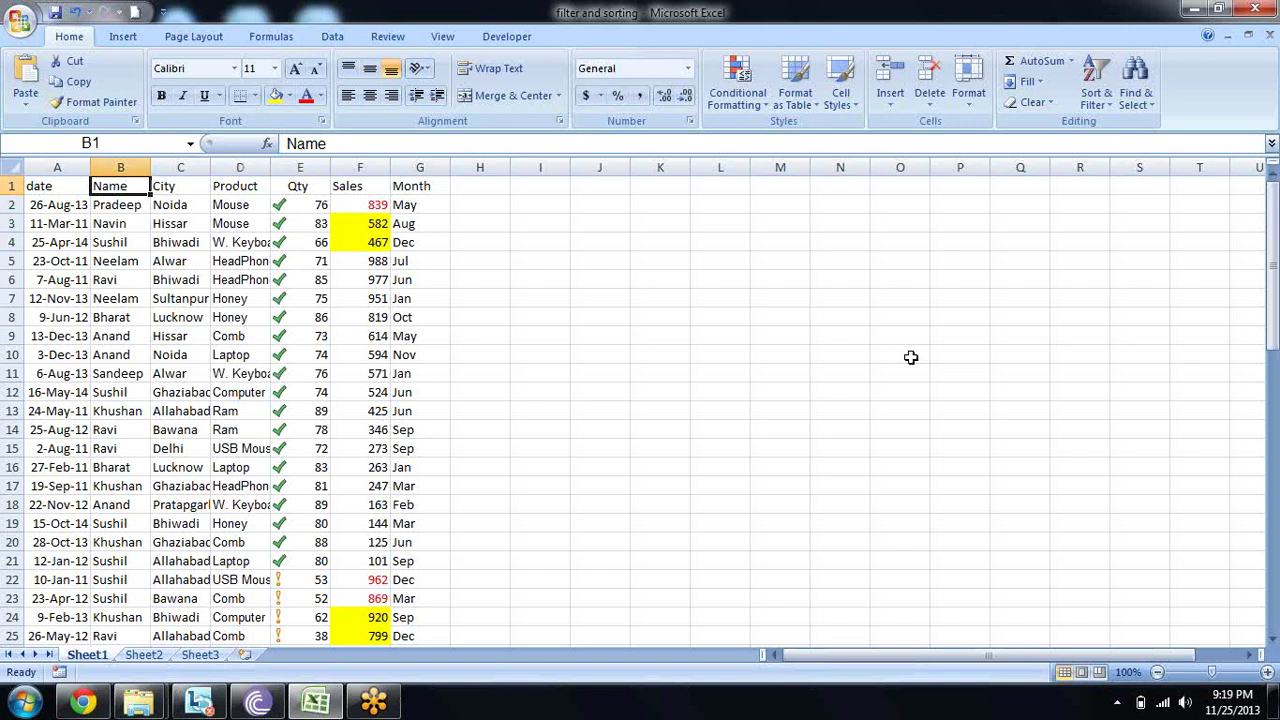
{"action": "key", "text": "Down"}
{"action": "key", "text": "Down"}
{"action": "key", "text": "Up"}
{"action": "key", "text": "Up"}
{"action": "key", "text": "Left"}
{"action": "key", "text": "Right"}
{"action": "key", "text": "Right"}
{"action": "key", "text": "Right"}
{"action": "key", "text": "Right"}
{"action": "key", "text": "Right"}
{"action": "key", "text": "Right"}
{"action": "key", "text": "Right"}
{"action": "key", "text": "Left"}
{"action": "key", "text": "Left"}
{"action": "key", "text": "Left"}
{"action": "key", "text": "Left"}
{"action": "key", "text": "Left"}
{"action": "key", "text": "Left"}
{"action": "key", "text": "Left"}
{"action": "key", "text": "Right"}
{"action": "key", "text": "Right"}
{"action": "key", "text": "Right"}
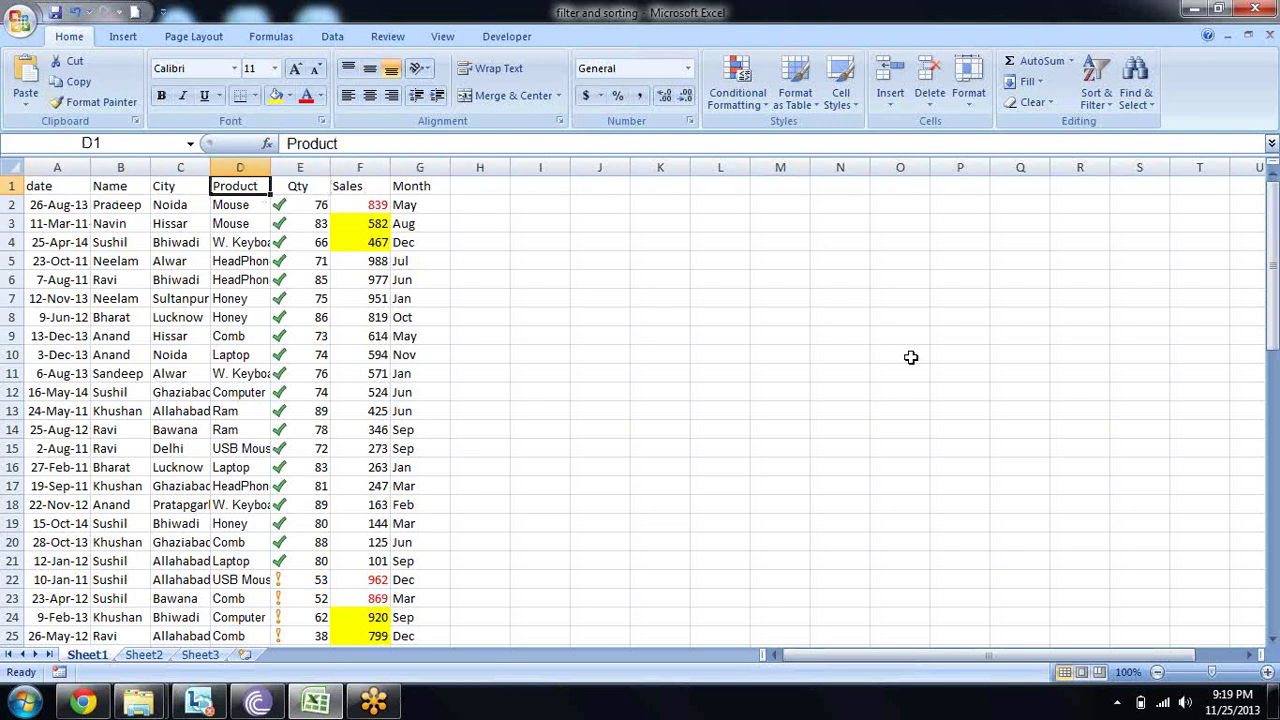
{"action": "key", "text": "Down"}
{"action": "key", "text": "Down"}
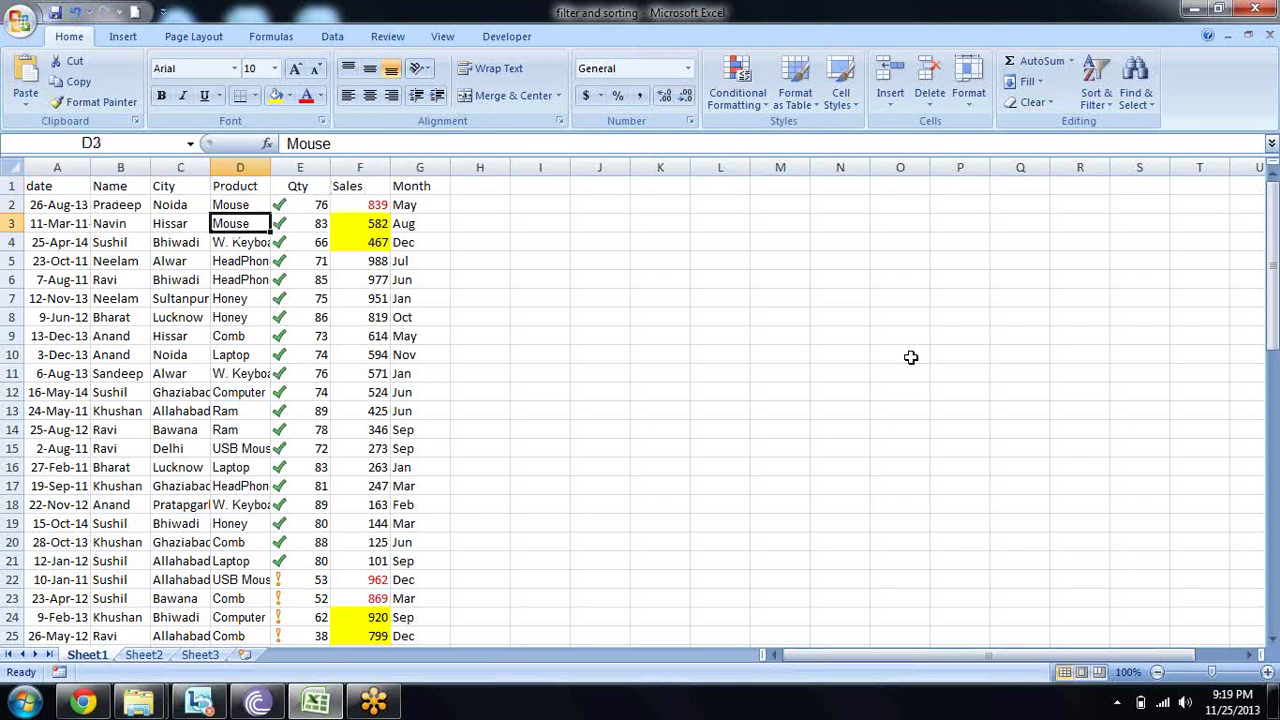
{"action": "key", "text": "Left"}
{"action": "key", "text": "Right"}
{"action": "key", "text": "Right"}
{"action": "key", "text": "Right"}
{"action": "key", "text": "Right"}
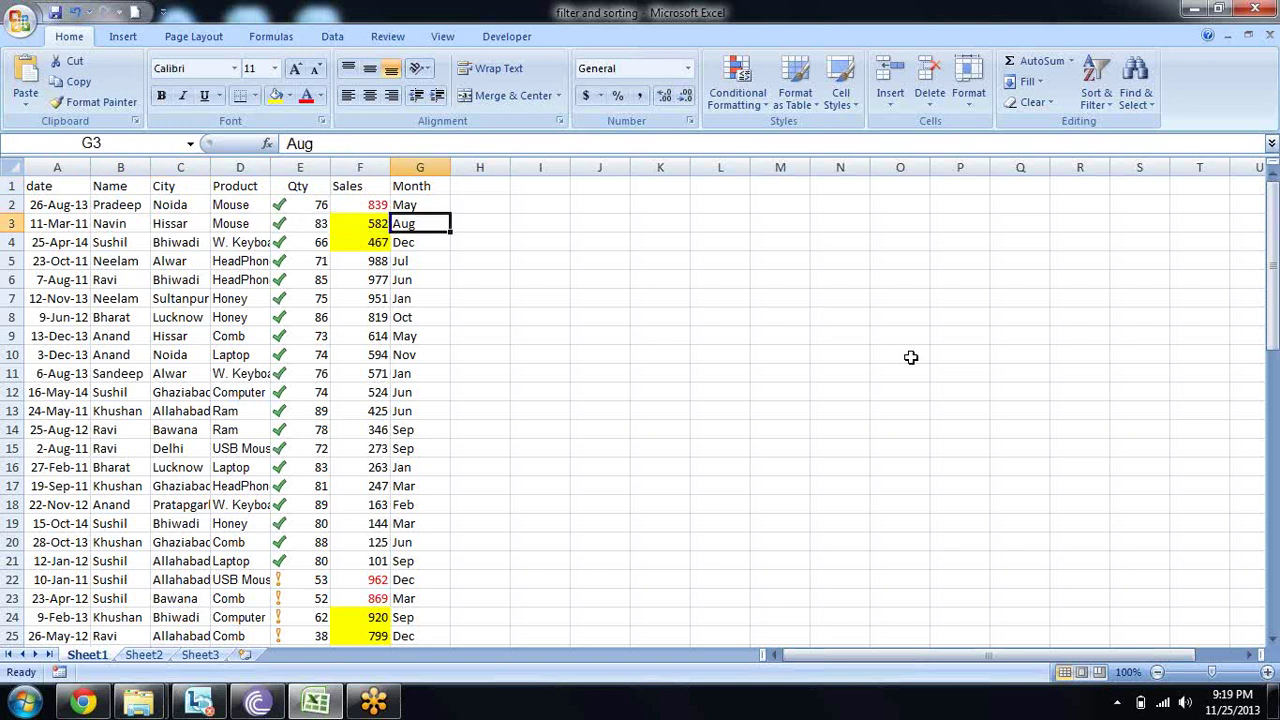
{"action": "key", "text": "Up"}
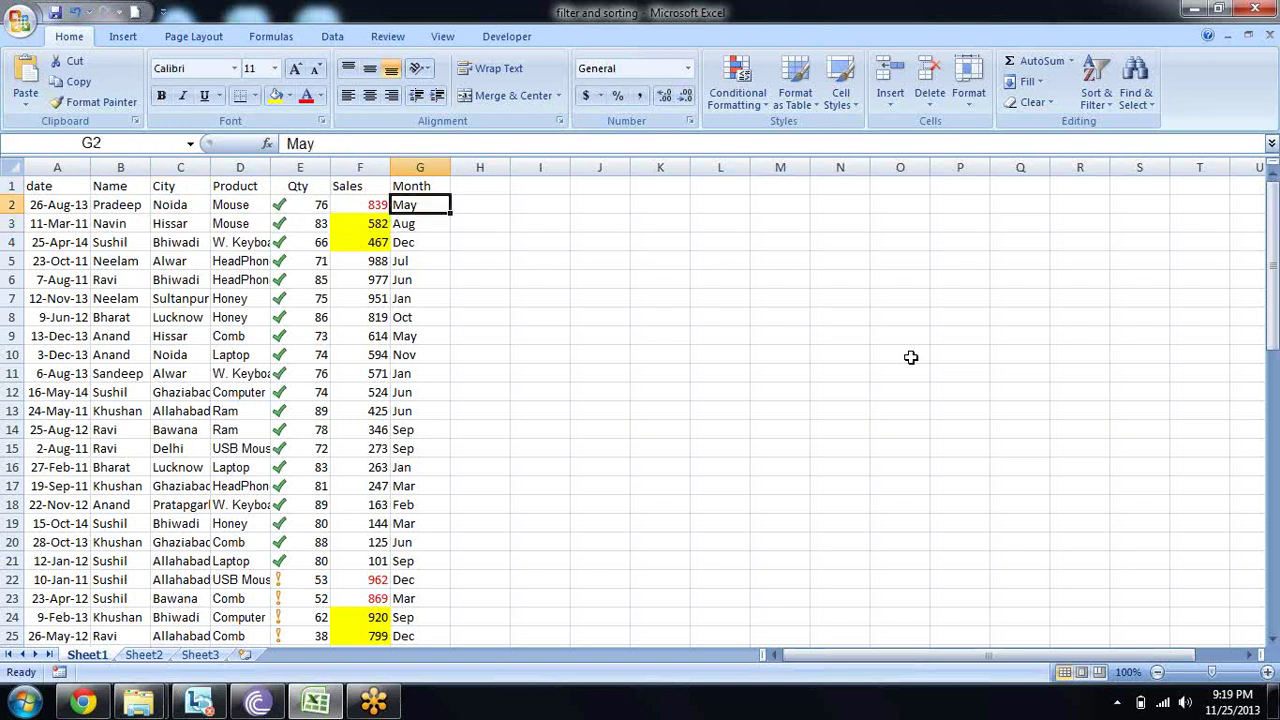
Step: Try a =MONTH(A2) formula in G2, then undo it because it returns 8
{"action": "type", "text": "="}
{"action": "left_click", "coordinate": [911, 357]}
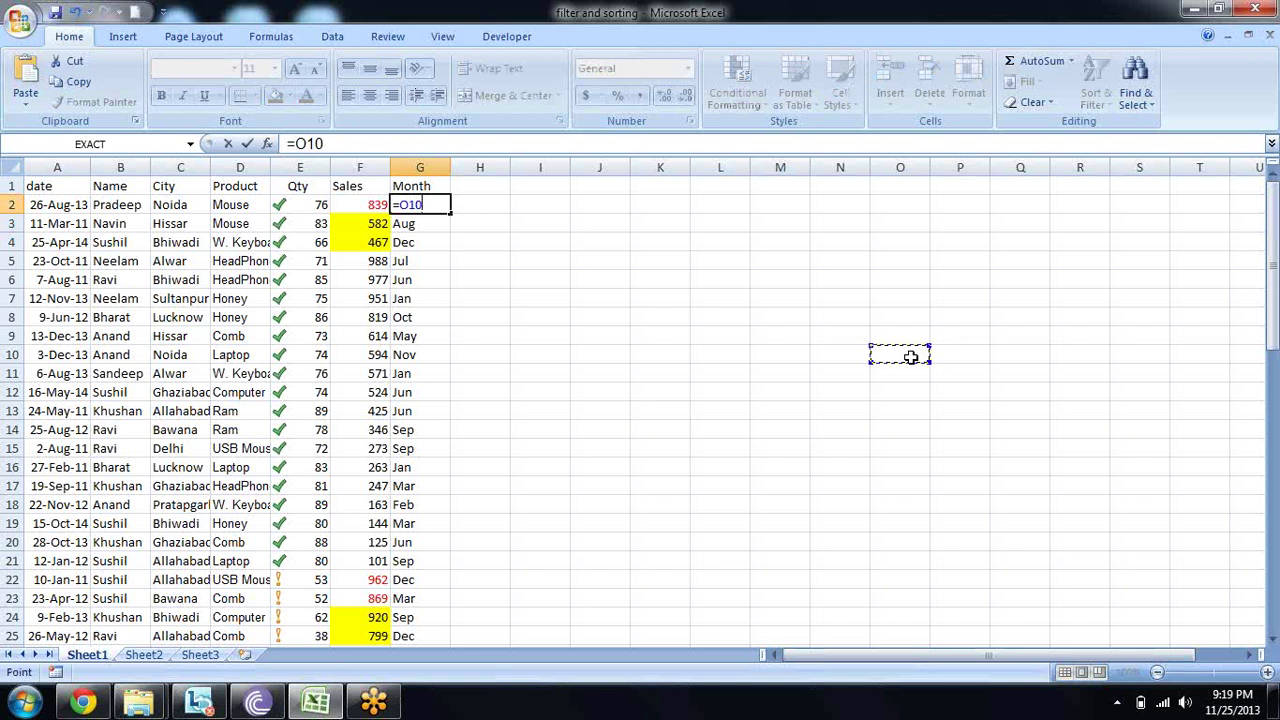
{"action": "key", "text": "Escape"}
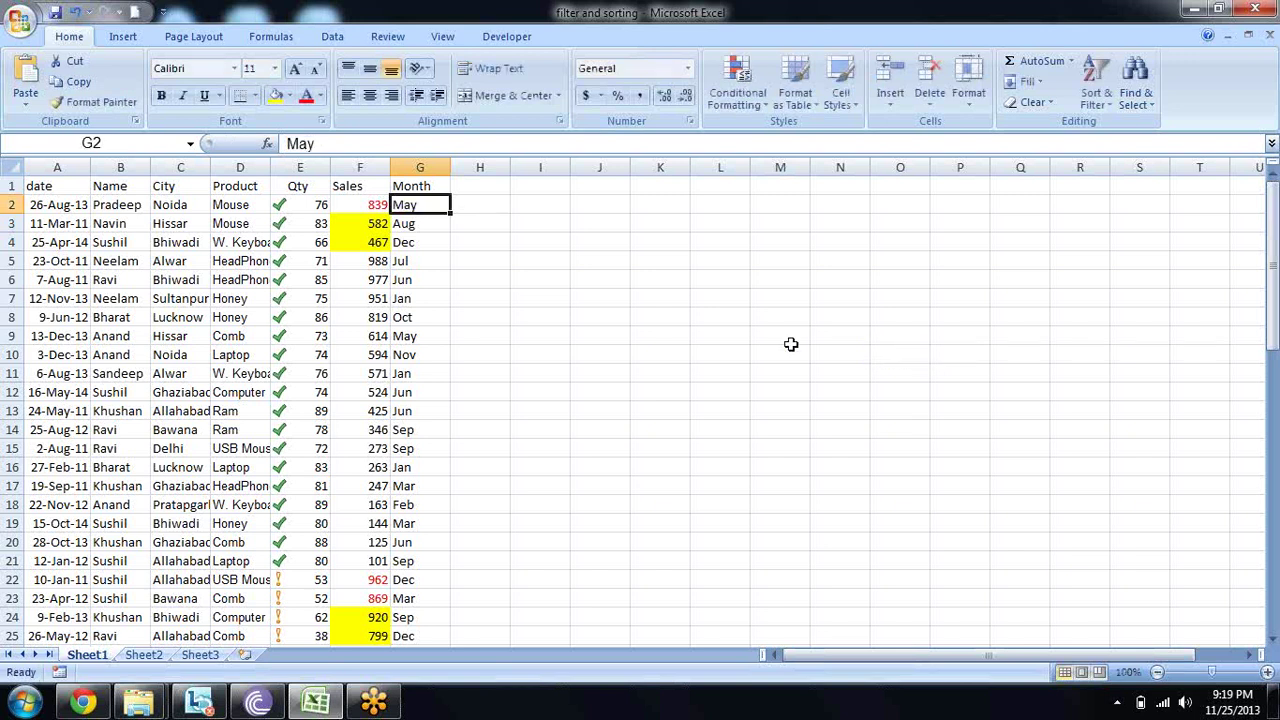
{"action": "type", "text": "="}
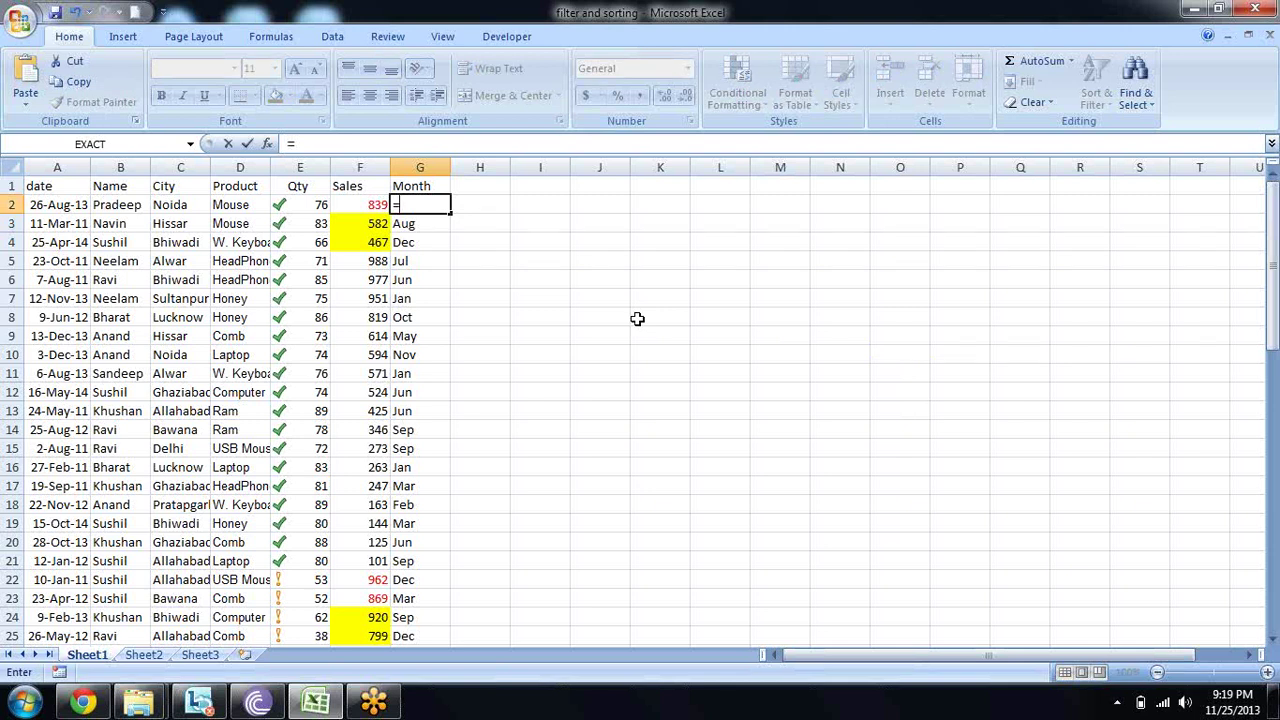
{"action": "type", "text": "DAT"}
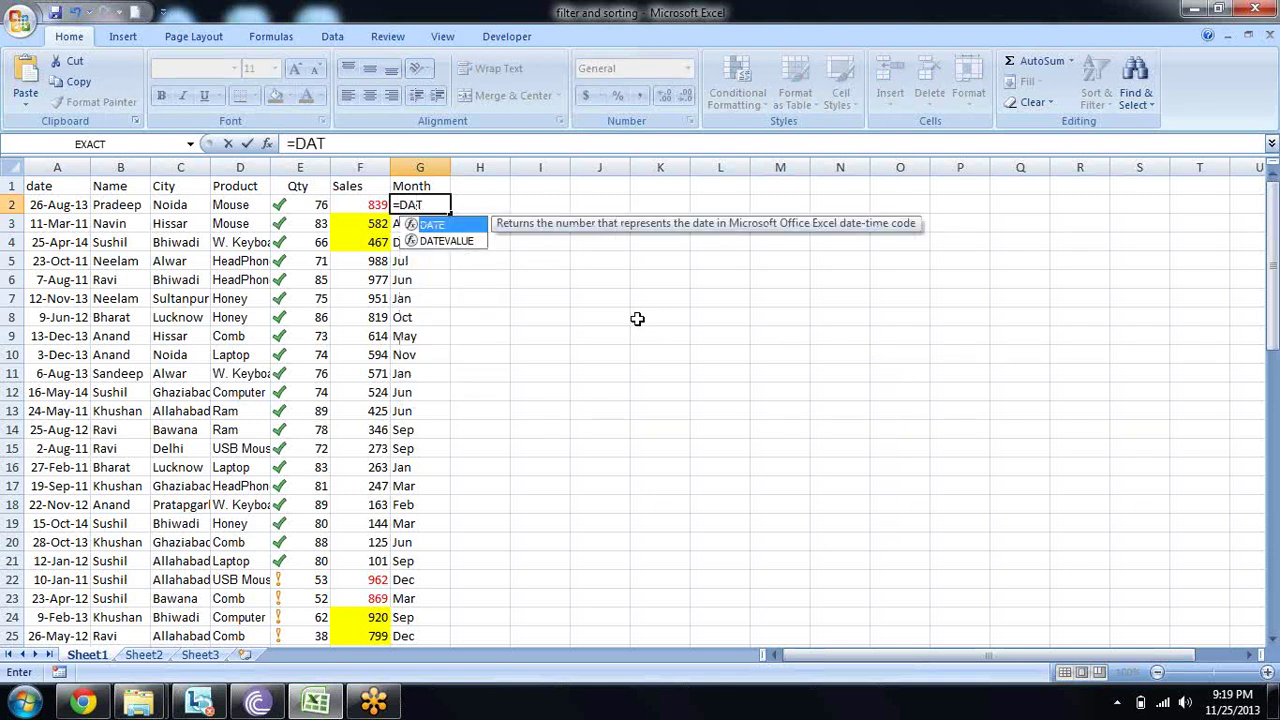
{"action": "key", "text": "BackSpace"}
{"action": "key", "text": "BackSpace"}
{"action": "key", "text": "BackSpace"}
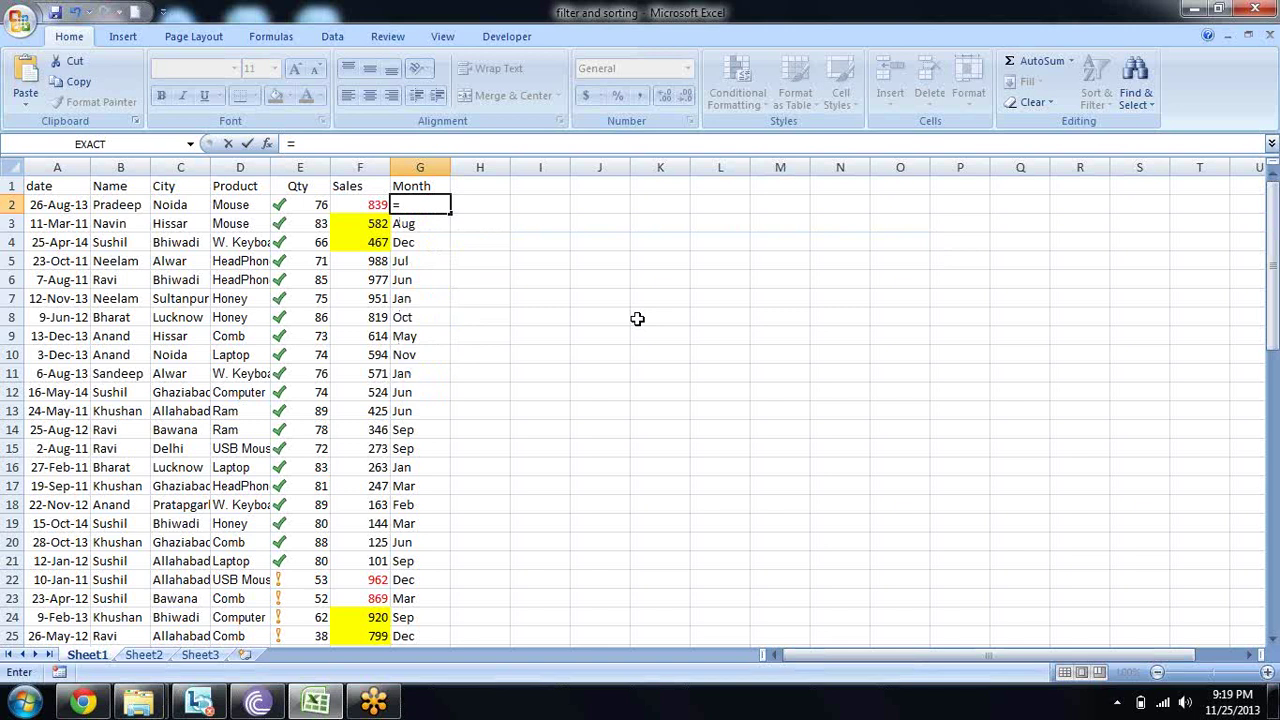
{"action": "type", "text": "MONTH("}
{"action": "key", "text": "Left"}
{"action": "key", "text": "Left"}
{"action": "key", "text": "Left"}
{"action": "key", "text": "Left"}
{"action": "key", "text": "Left"}
{"action": "key", "text": "Left"}
{"action": "type", "text": ")"}
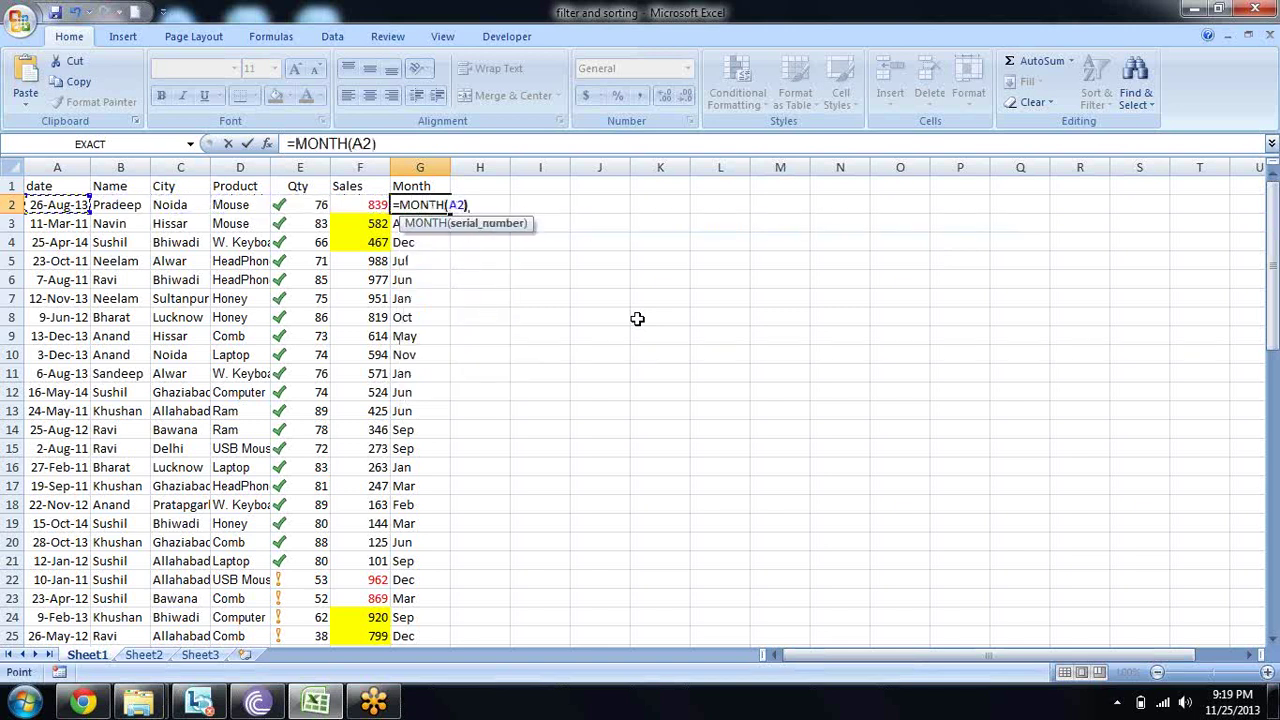
{"action": "key", "text": "Return"}
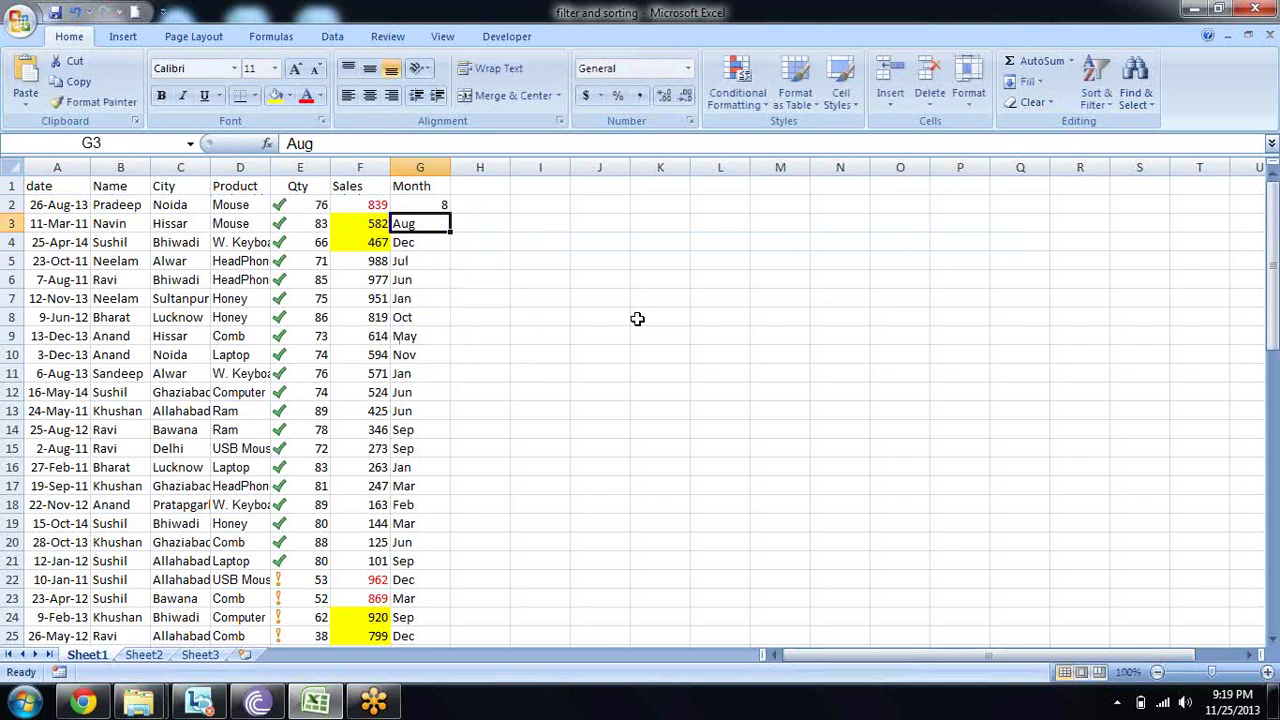
{"action": "key", "text": "ctrl+z"}
Step: Enter =TEXT(A2,"MMM") in G2 so it shows Aug
{"action": "type", "text": "="}
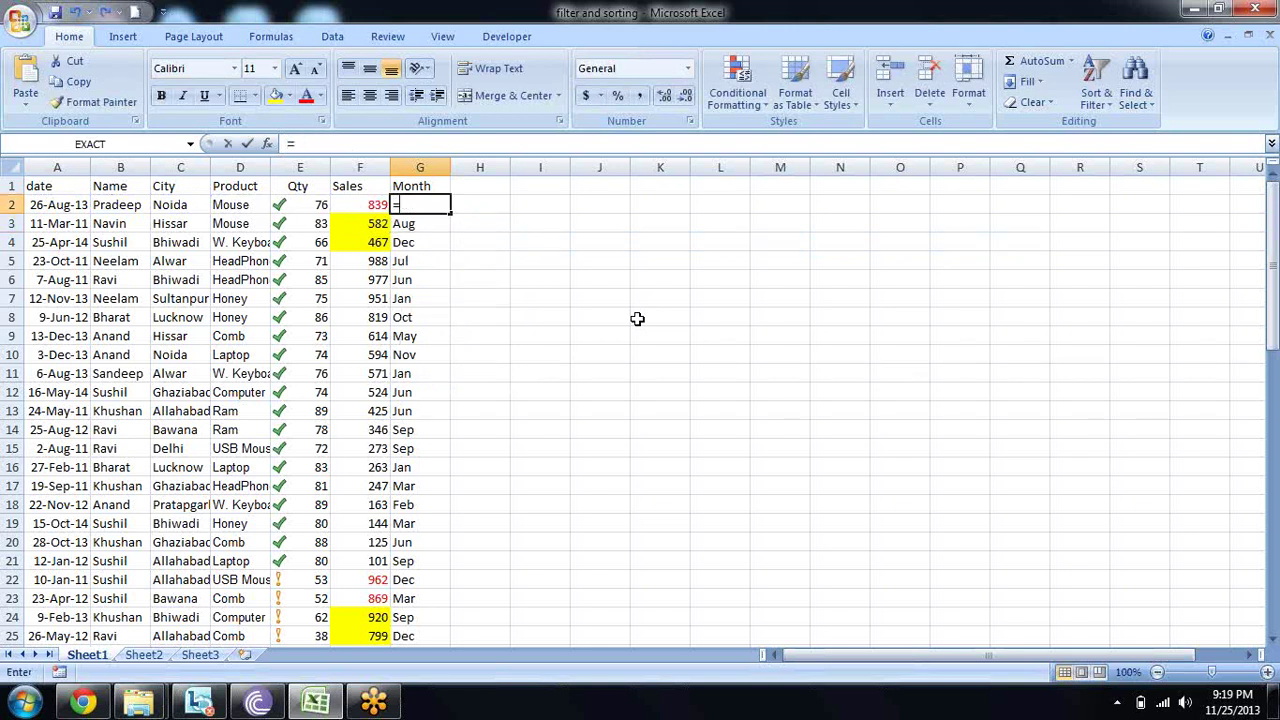
{"action": "type", "text": "TEXT("}
{"action": "key", "text": "Left"}
{"action": "key", "text": "Left"}
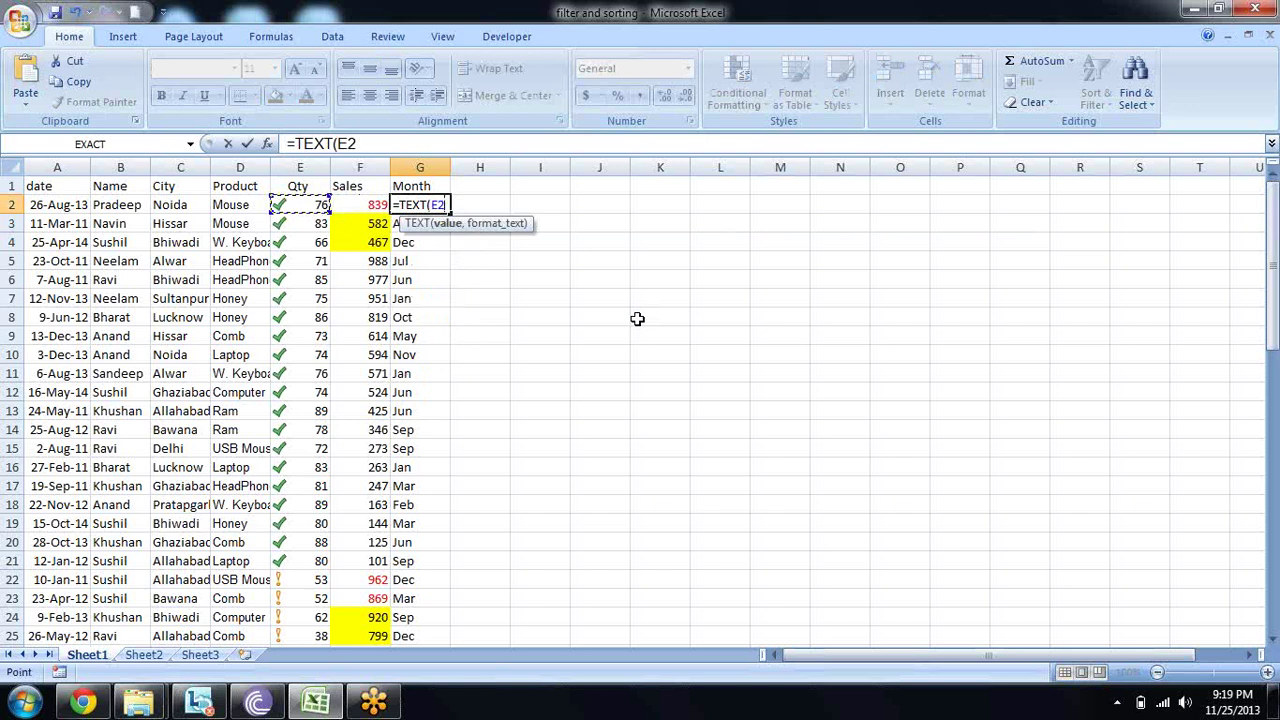
{"action": "key", "text": "Left"}
{"action": "key", "text": "Left"}
{"action": "key", "text": "Left"}
{"action": "key", "text": "Left"}
{"action": "type", "text": ",\"MMM"}
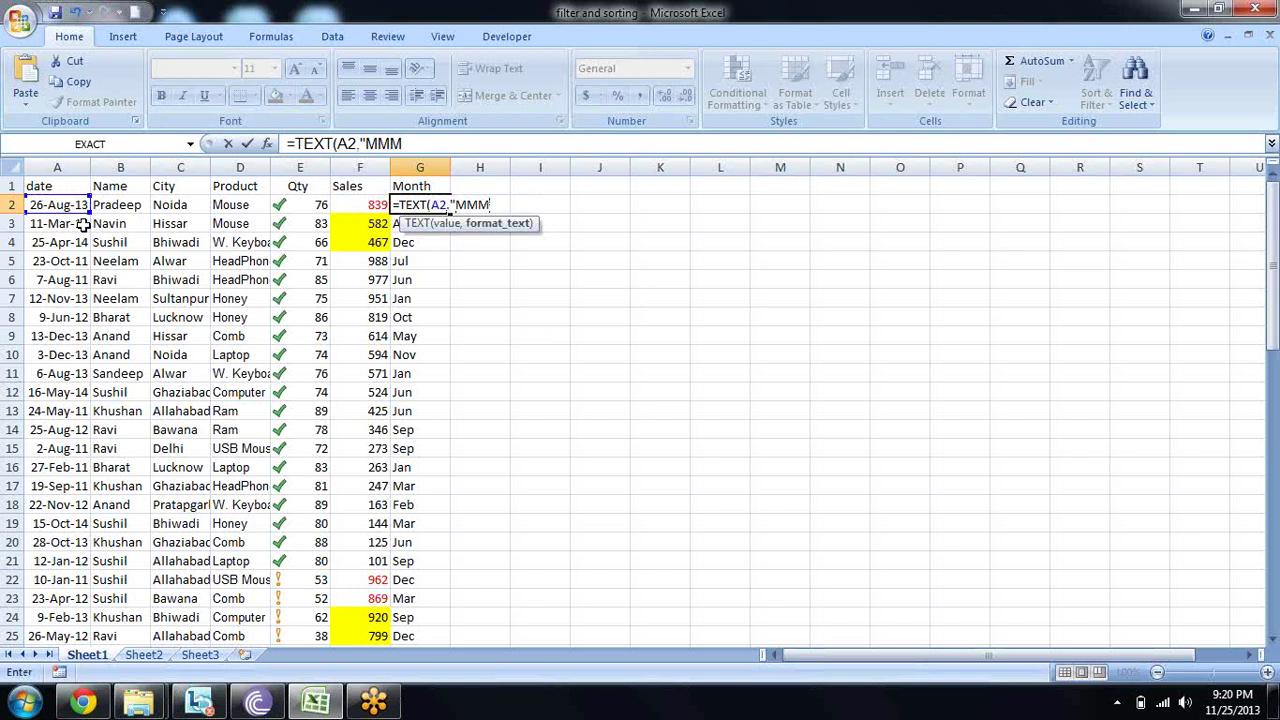
{"action": "type", "text": "\""}
{"action": "type", "text": ")"}
{"action": "key", "text": "Return"}
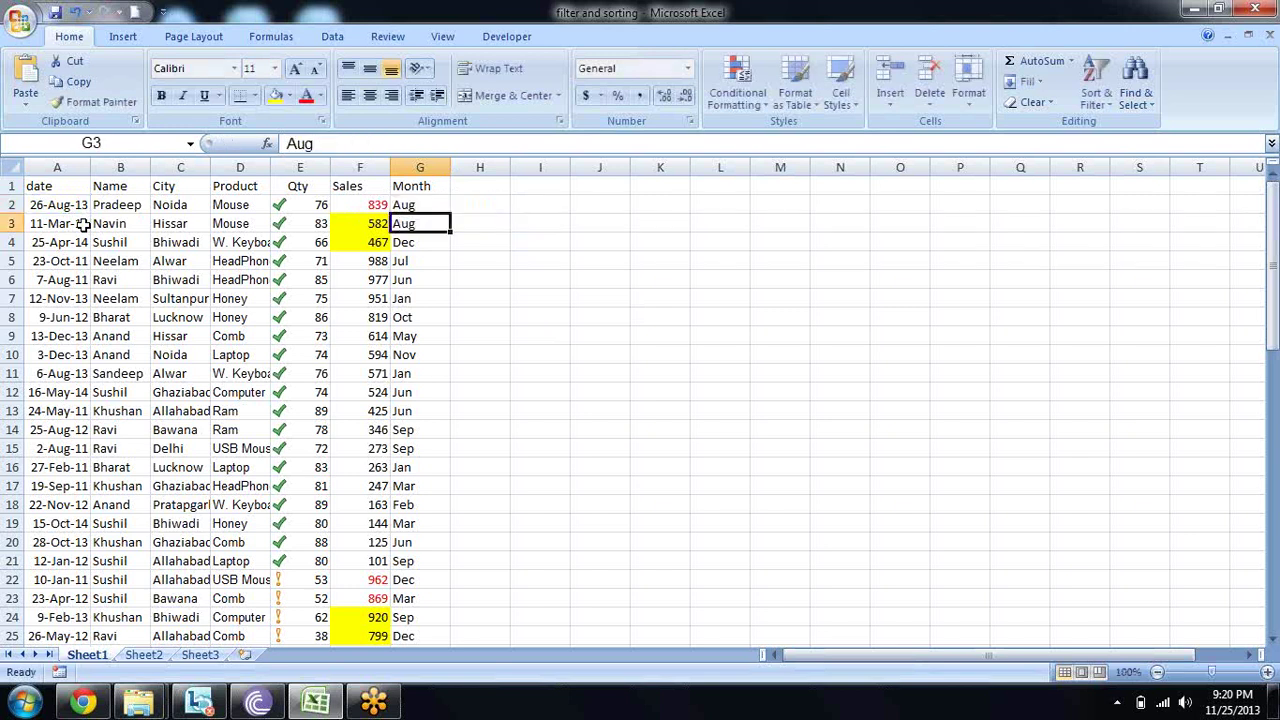
{"action": "key", "text": "Up"}
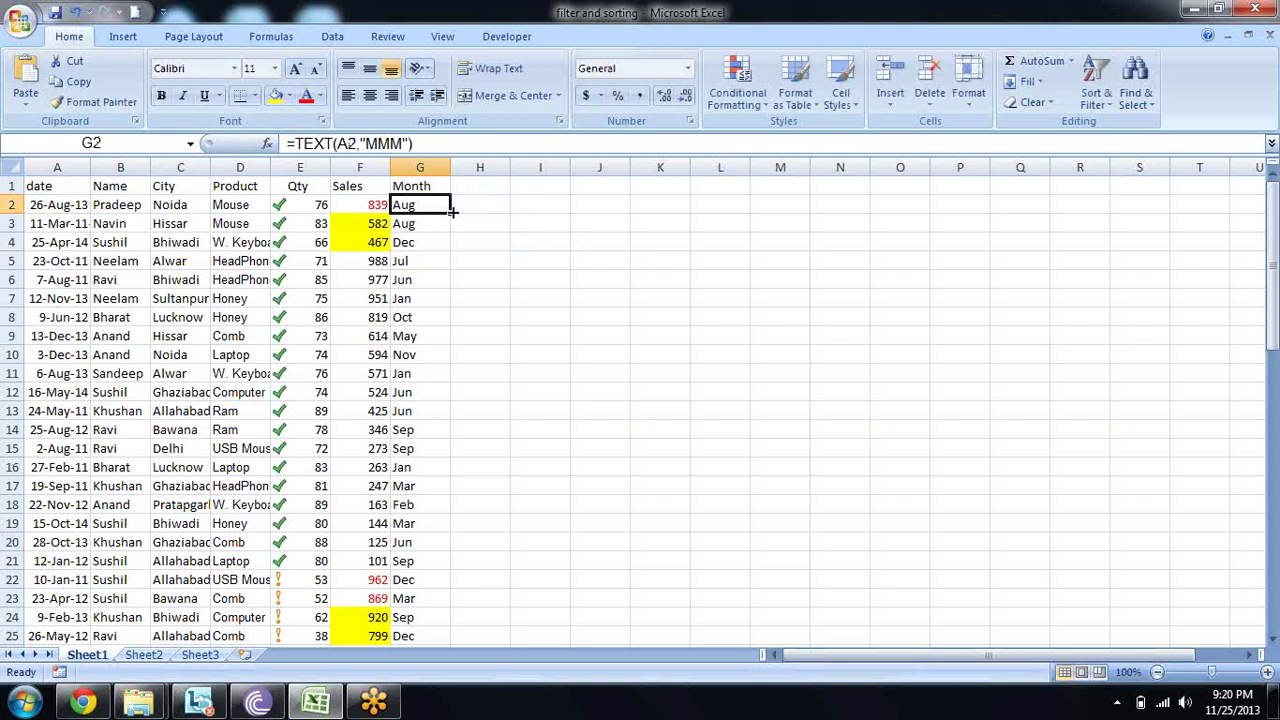
Step: Fill the month formula down column G and paste it back as values only
{"action": "double_click", "coordinate": [451, 211]}
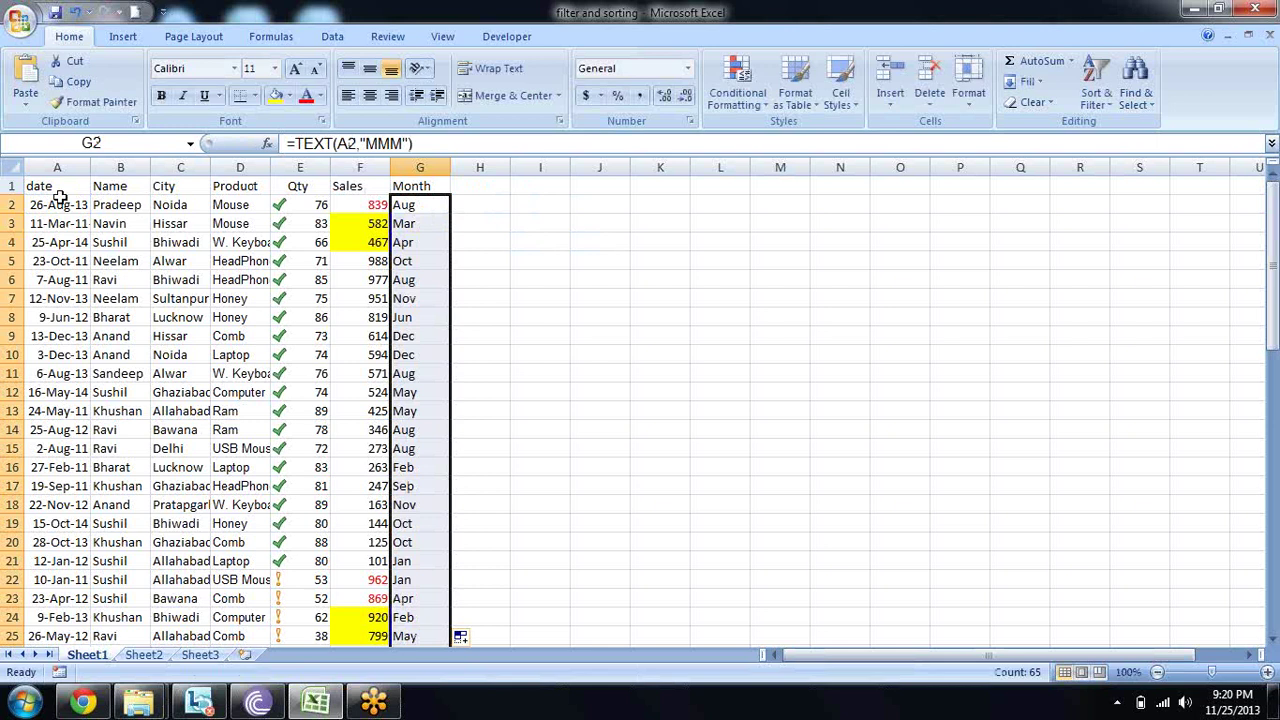
{"action": "key", "text": "ctrl+c"}
{"action": "key", "text": "alt+e"}
{"action": "key", "text": "s"}
{"action": "key", "text": "v"}
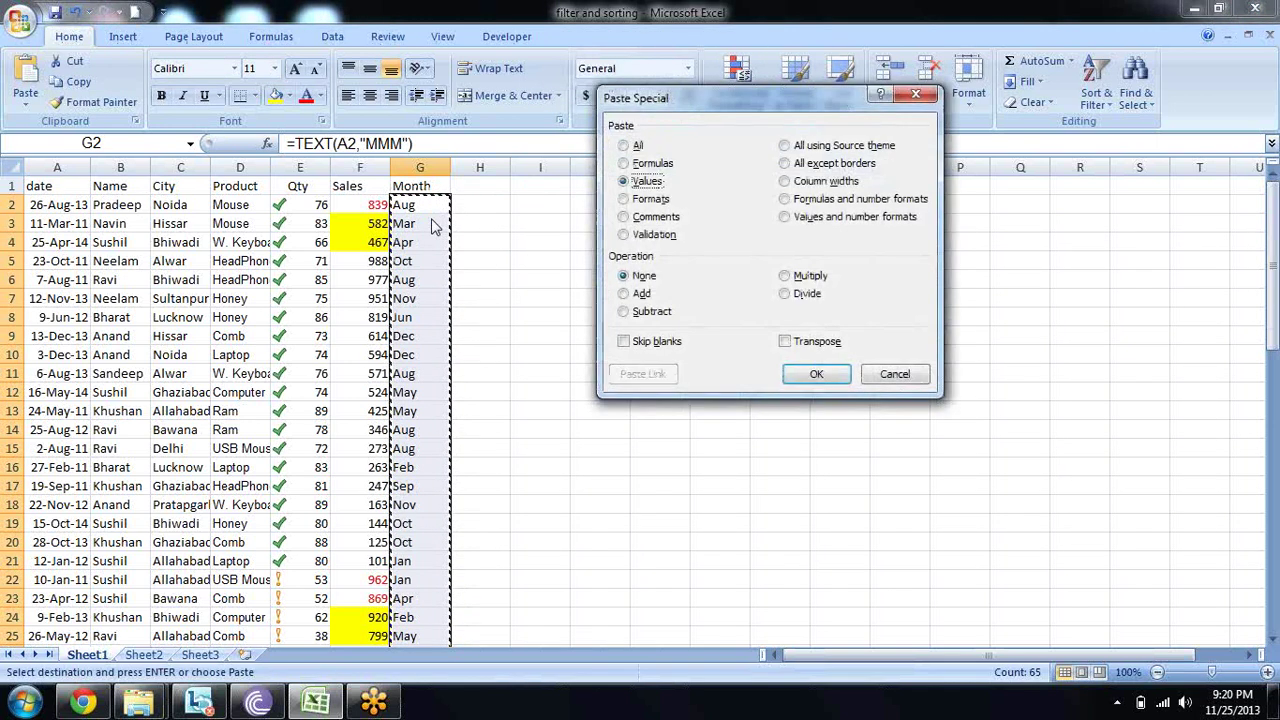
{"action": "key", "text": "Return"}
{"action": "key", "text": "Escape"}
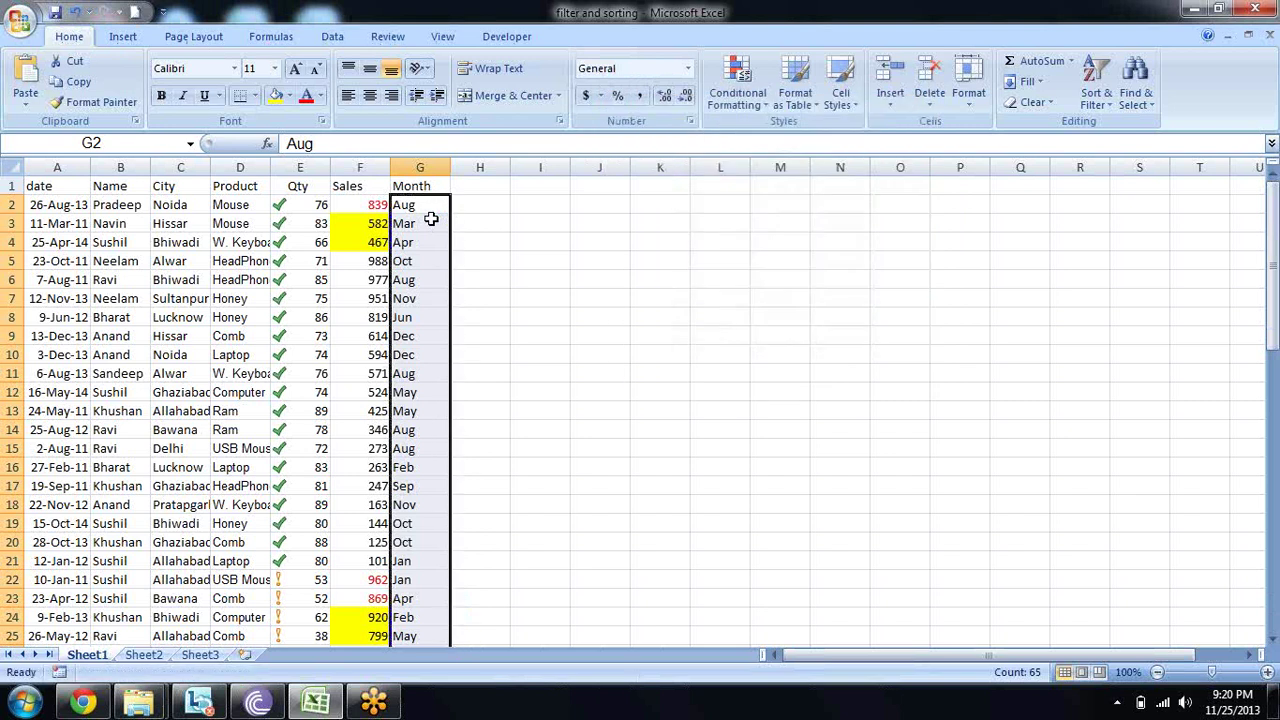
Step: Select a cell inside the data table and start the Data Sort command
{"action": "key", "text": "Up"}
{"action": "left_click", "coordinate": [431, 221]}
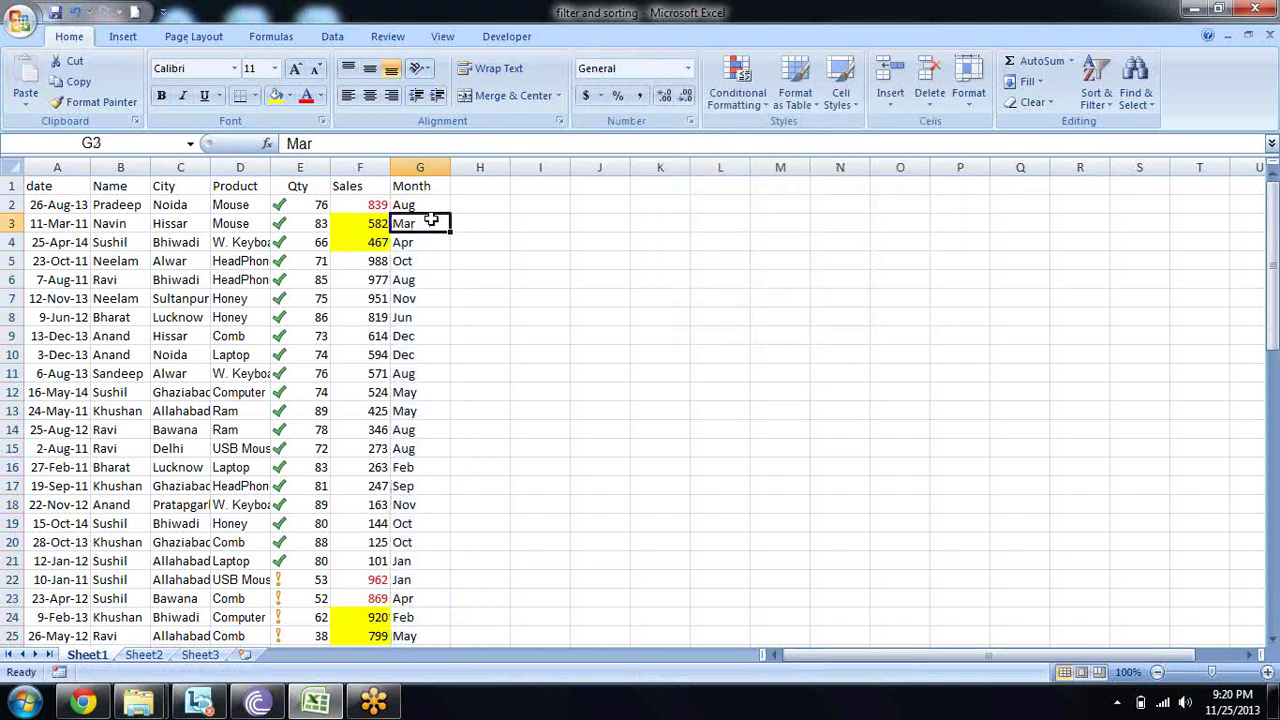
{"action": "key", "text": "Left"}
{"action": "key", "text": "alt+a"}
Step: Delete the secondary Qty sort level in the Sort dialog
{"action": "key", "text": "s"}
{"action": "key", "text": "s"}
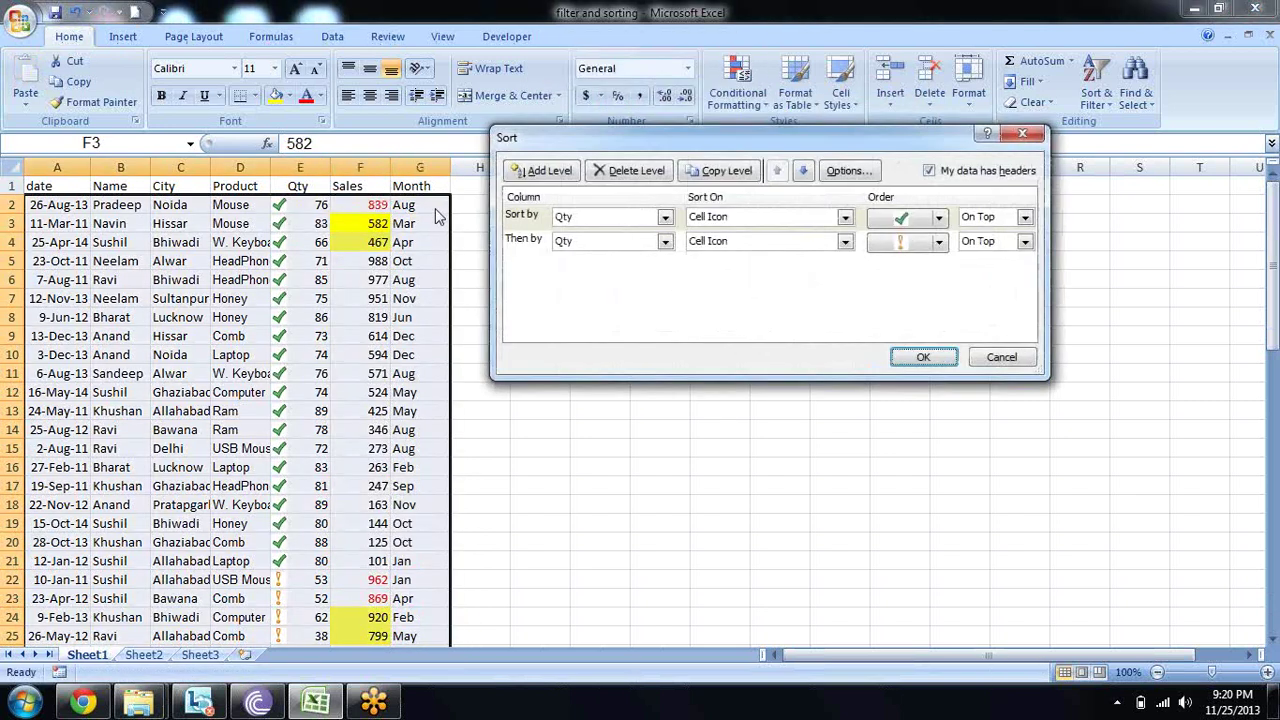
{"action": "left_click", "coordinate": [530, 242]}
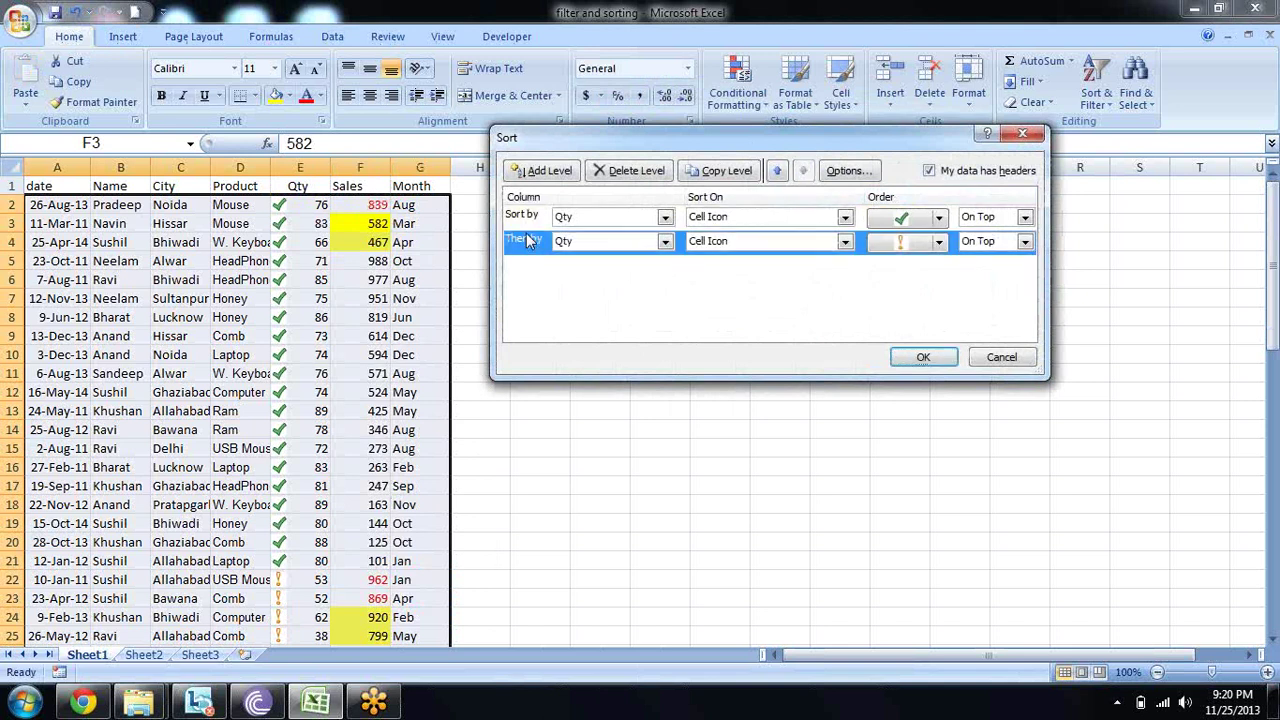
{"action": "left_click", "coordinate": [630, 170]}
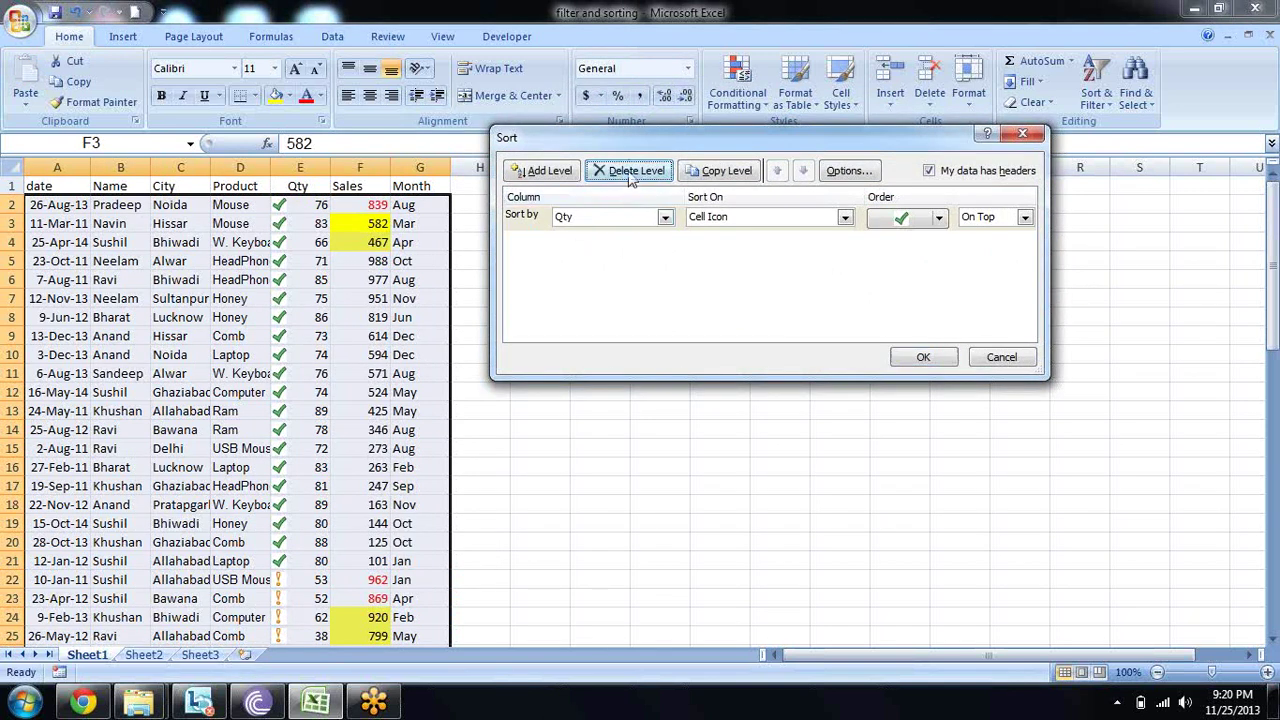
{"action": "left_click_drag", "start_coordinate": [628, 139], "coordinate": [707, 141]}
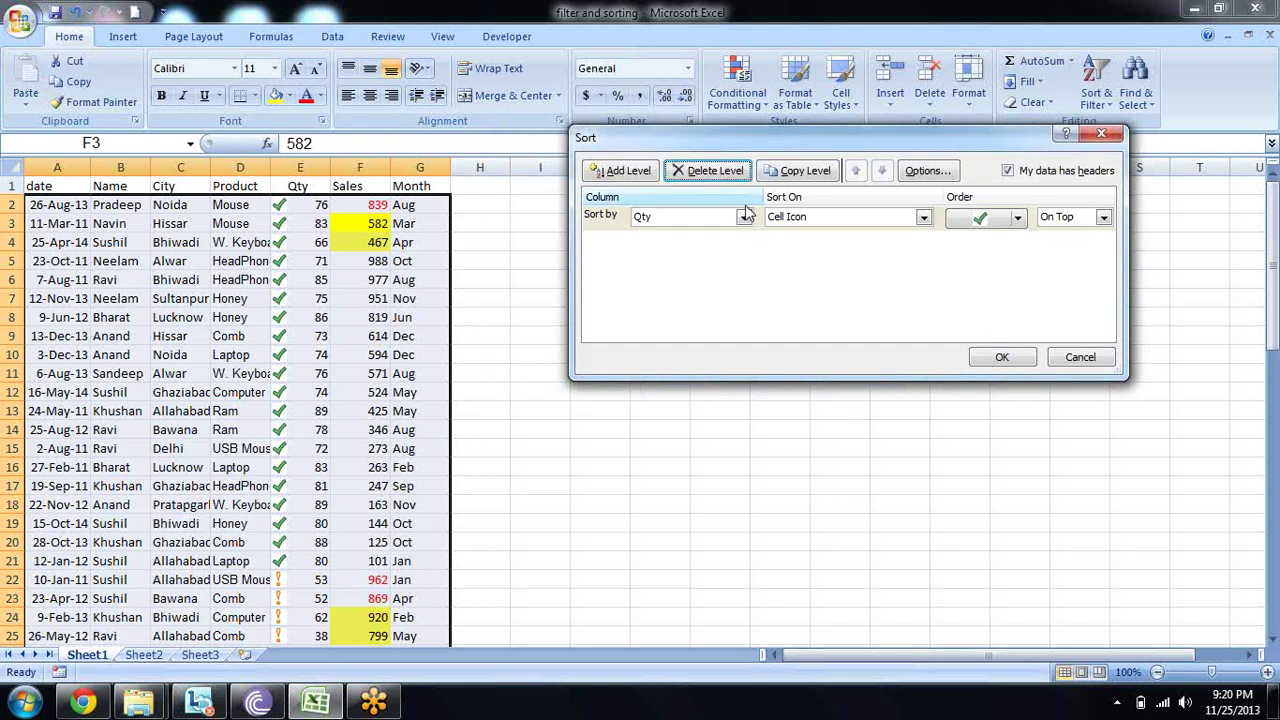
Step: Sort the table by Month on cell values, A to Z
{"action": "left_click", "coordinate": [744, 217]}
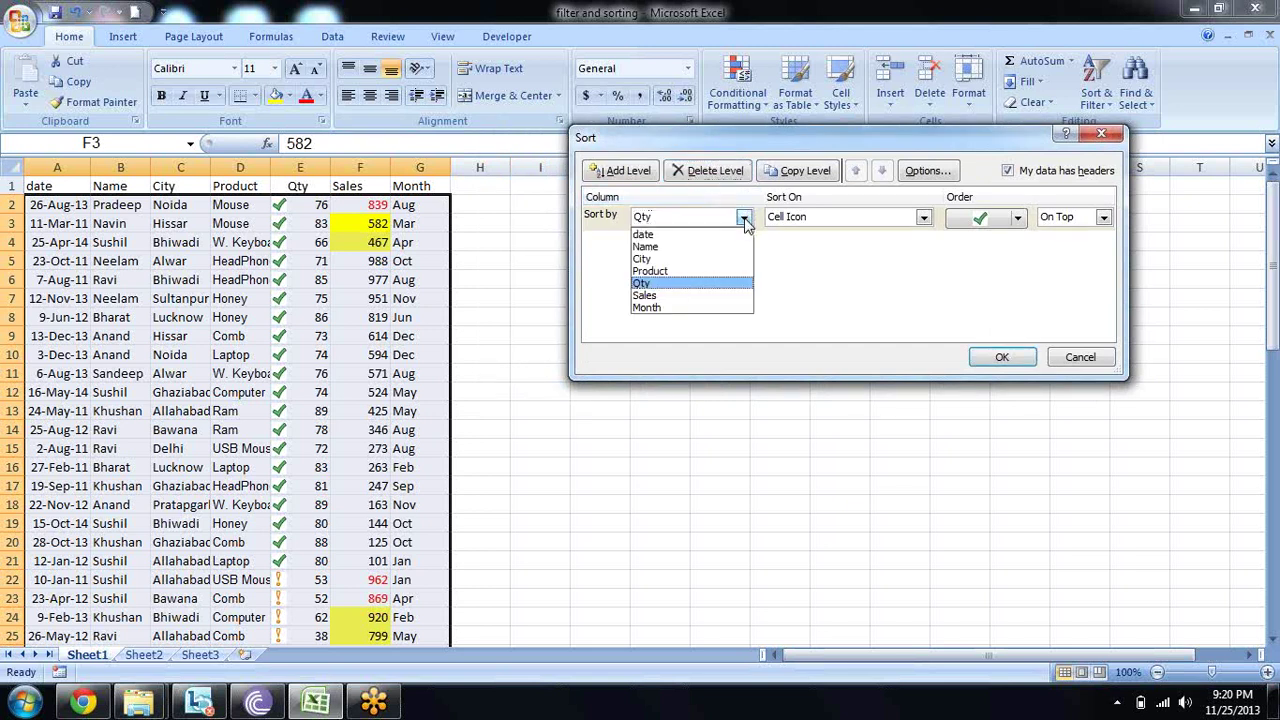
{"action": "left_click", "coordinate": [692, 308]}
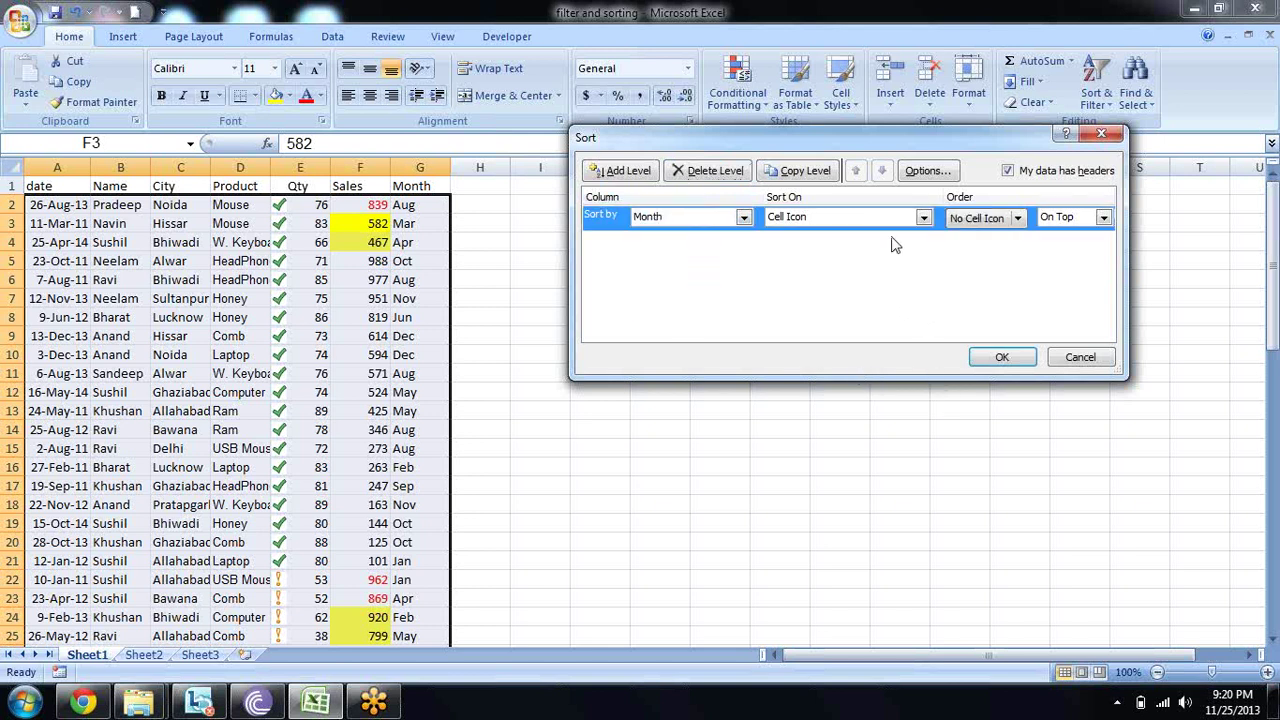
{"action": "left_click", "coordinate": [923, 217]}
{"action": "left_click", "coordinate": [889, 235]}
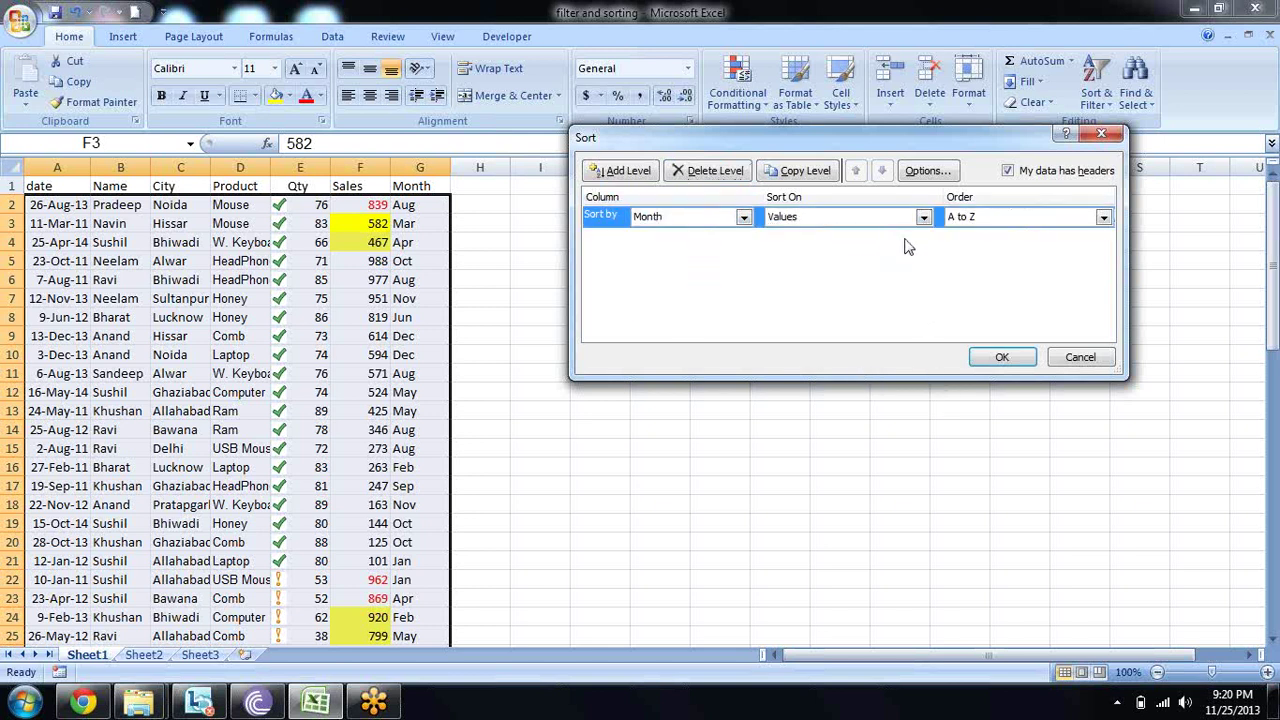
{"action": "left_click", "coordinate": [1103, 217]}
{"action": "left_click", "coordinate": [1103, 217]}
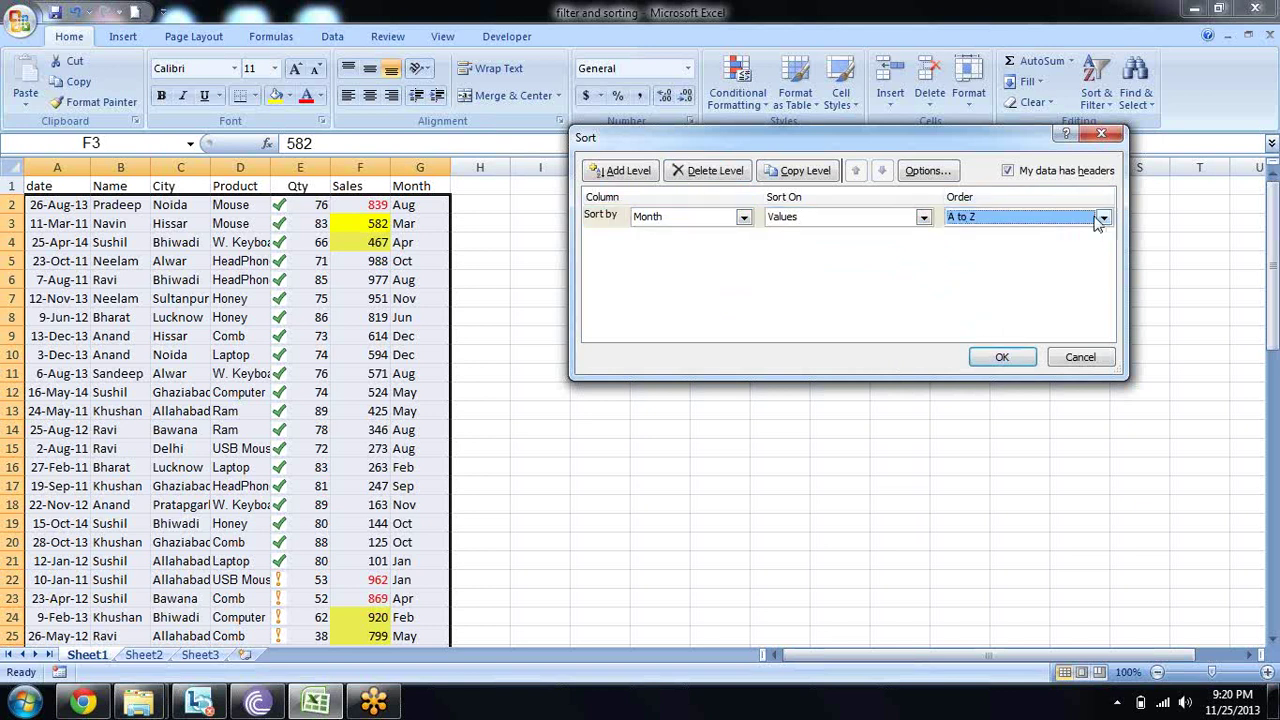
{"action": "left_click", "coordinate": [1003, 358]}
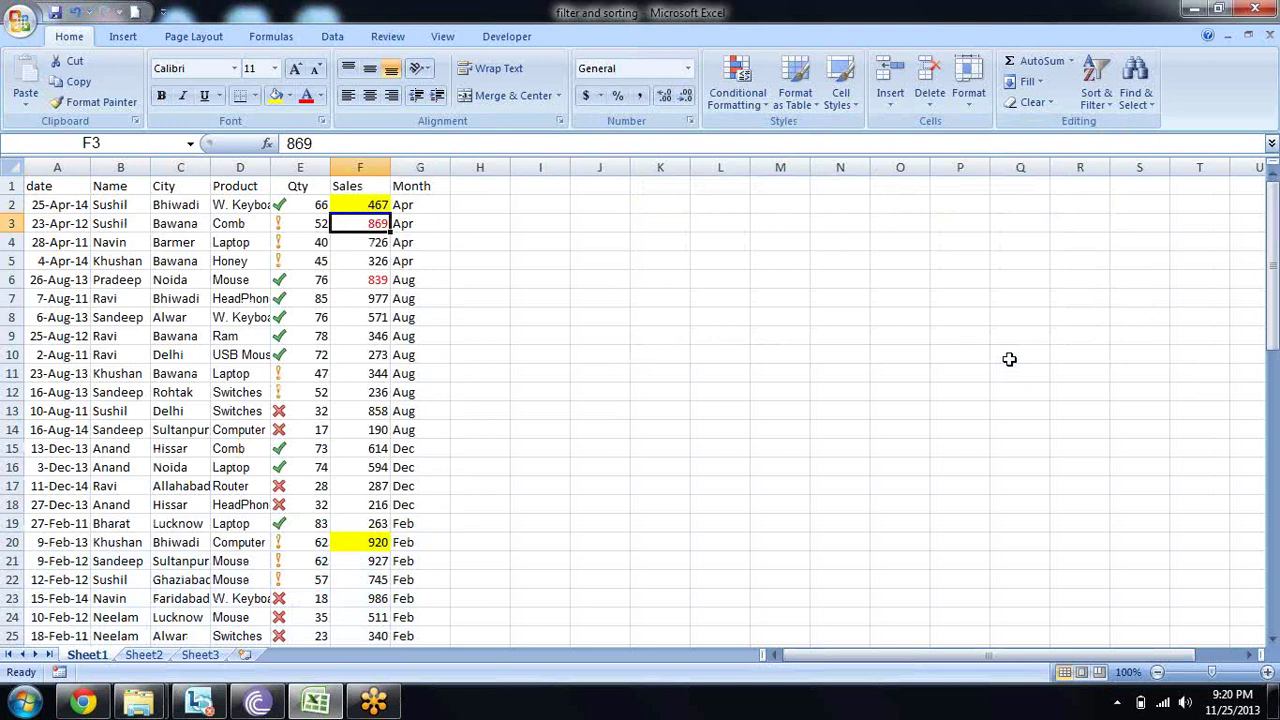
Step: Check the Month column's Apr and Aug rows, then reopen the Sort dialog
{"action": "key", "text": "Right"}
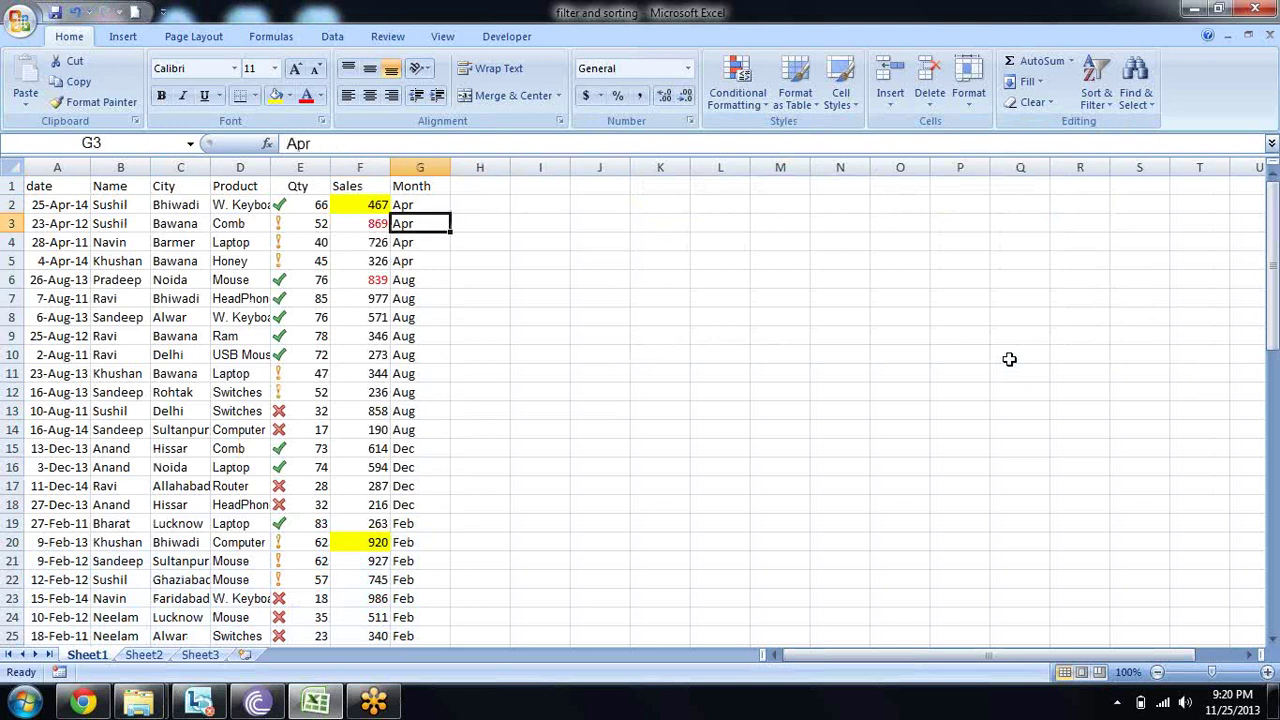
{"action": "key", "text": "Down"}
{"action": "key", "text": "Down"}
{"action": "key", "text": "Down"}
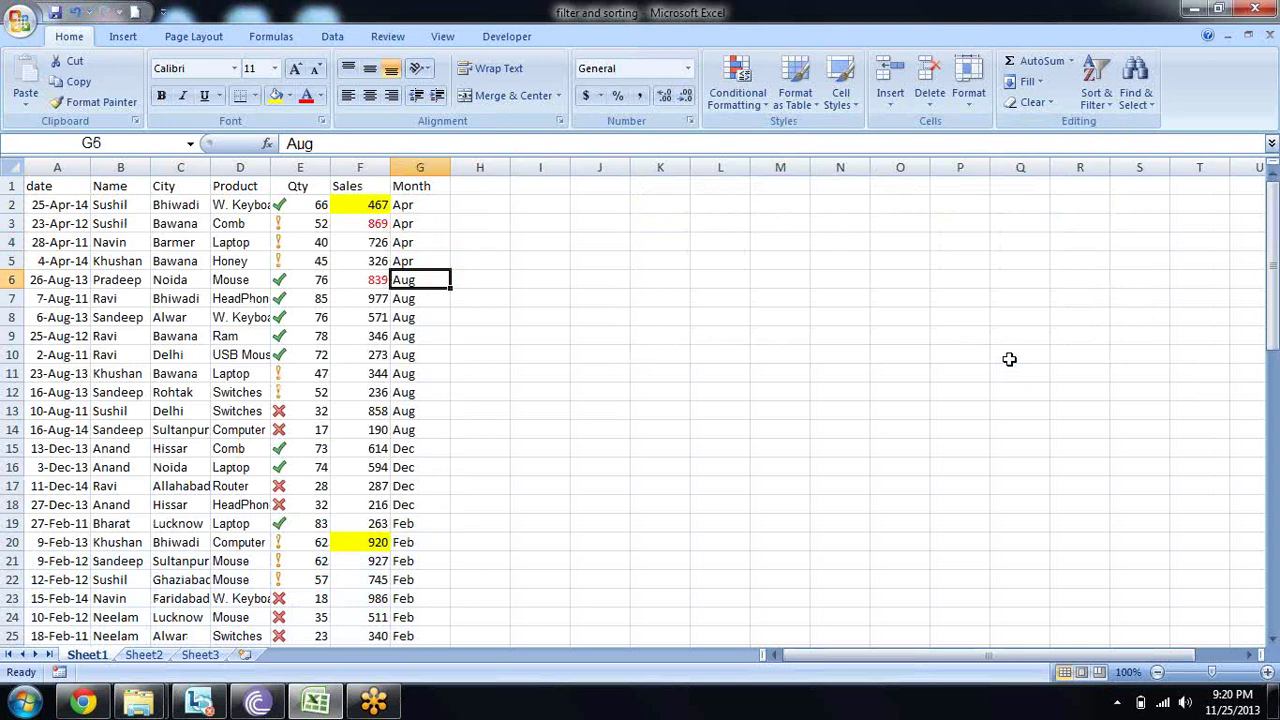
{"action": "key", "text": "alt+d"}
{"action": "key", "text": "s"}
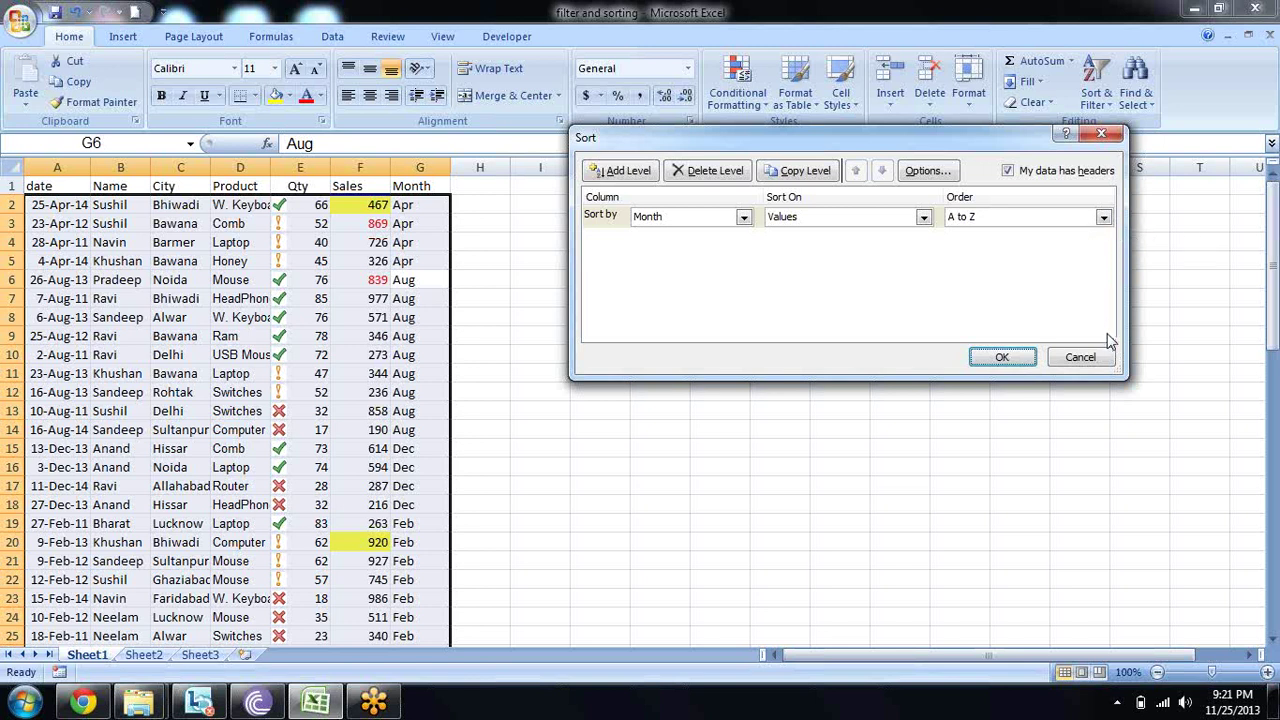
Step: Set the Month sort order to the Jan, Feb, Mar custom list, apply it, and verify the order
{"action": "left_click", "coordinate": [1103, 218]}
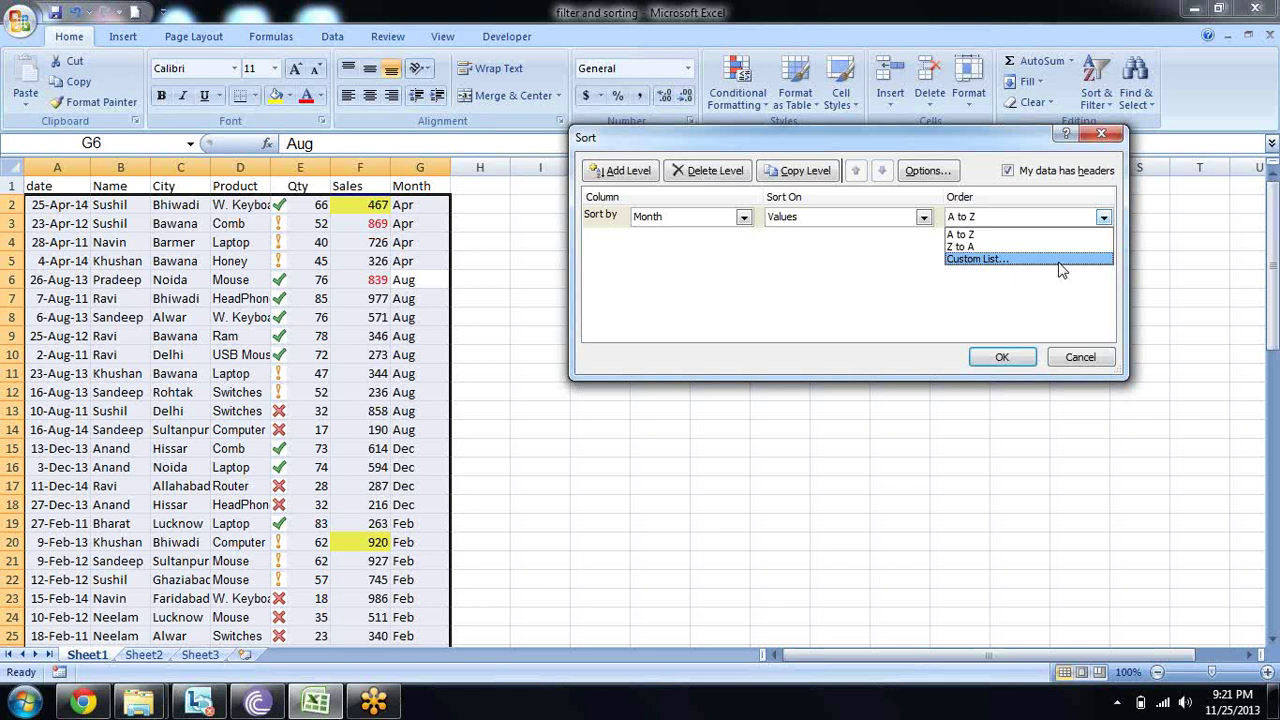
{"action": "left_click", "coordinate": [1061, 262]}
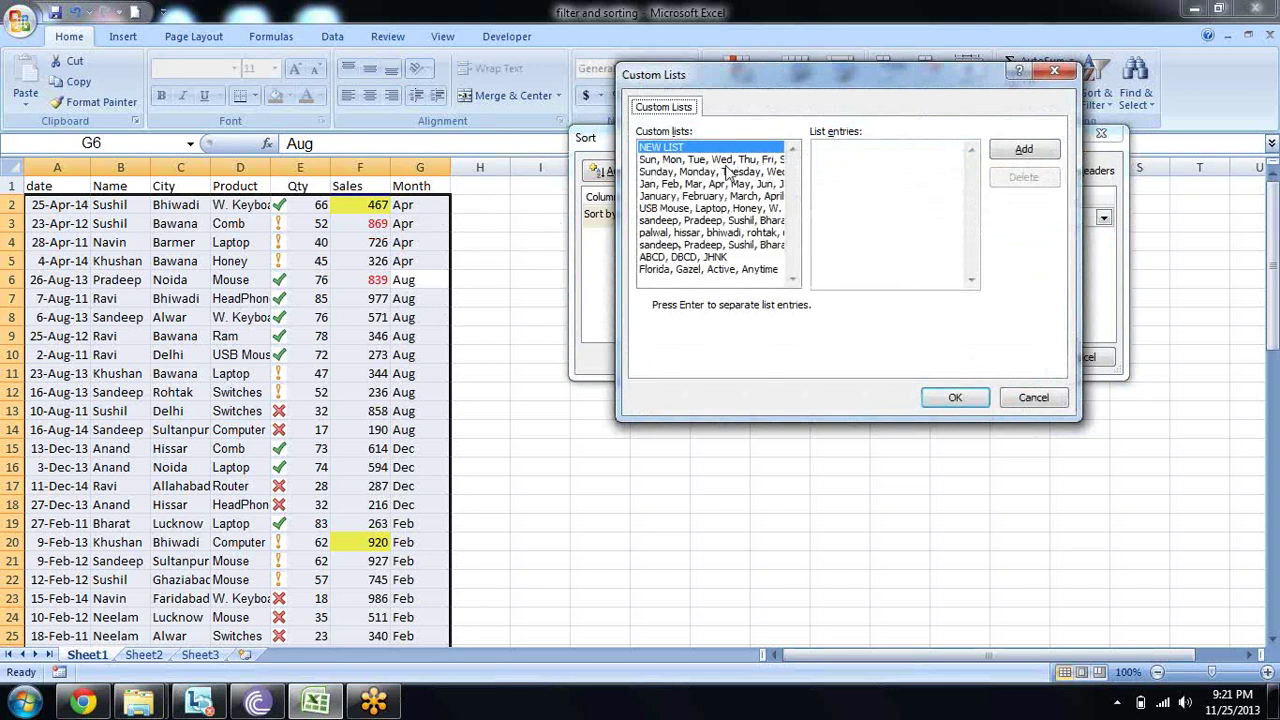
{"action": "left_click", "coordinate": [701, 185]}
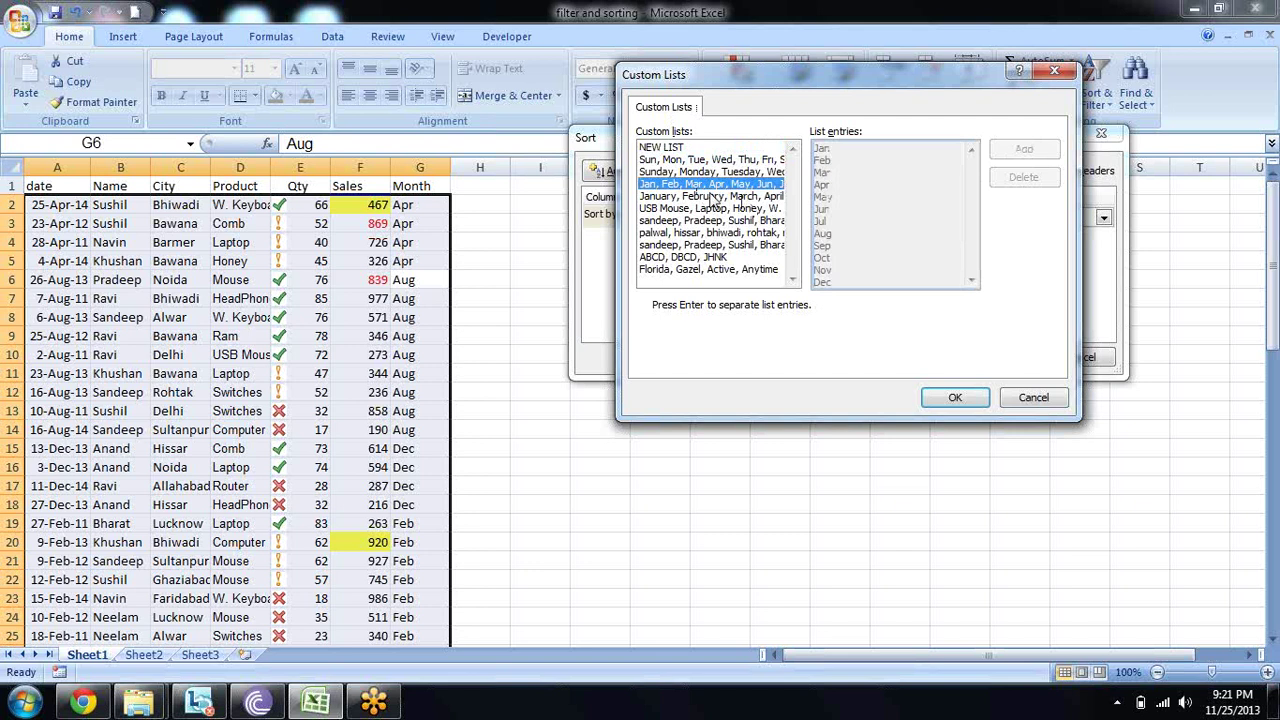
{"action": "left_click", "coordinate": [960, 398]}
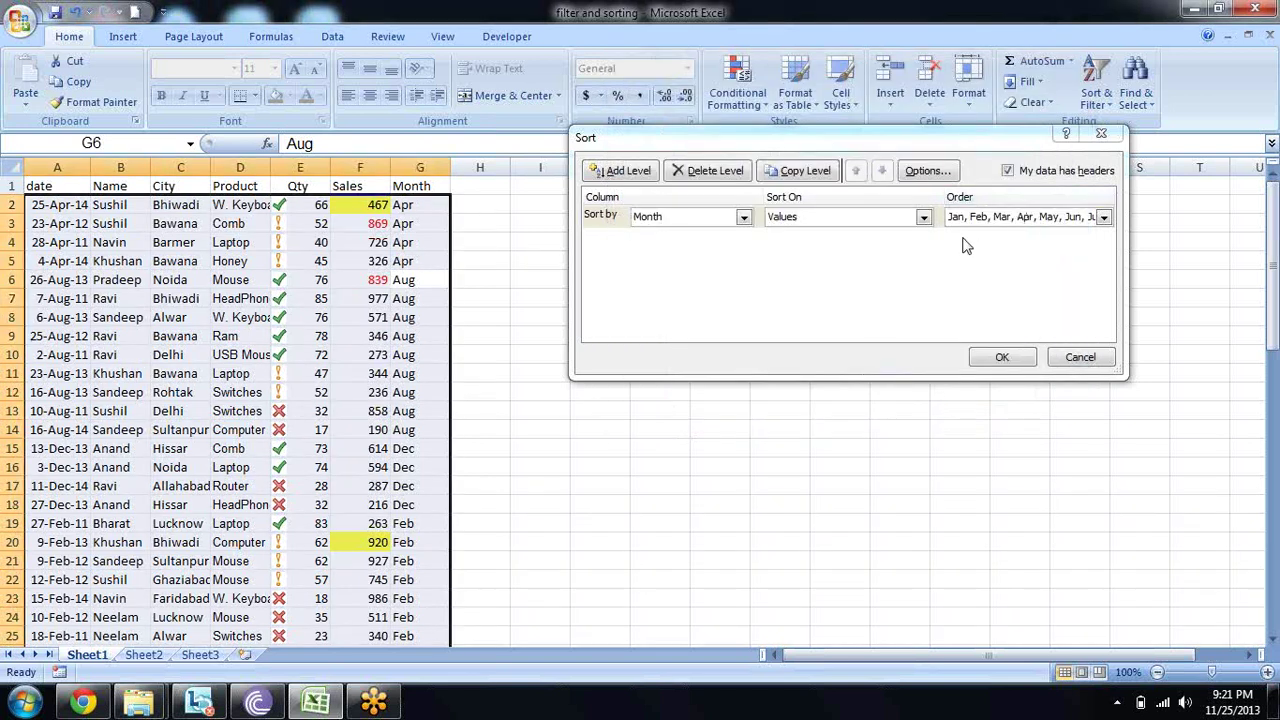
{"action": "left_click", "coordinate": [1002, 358]}
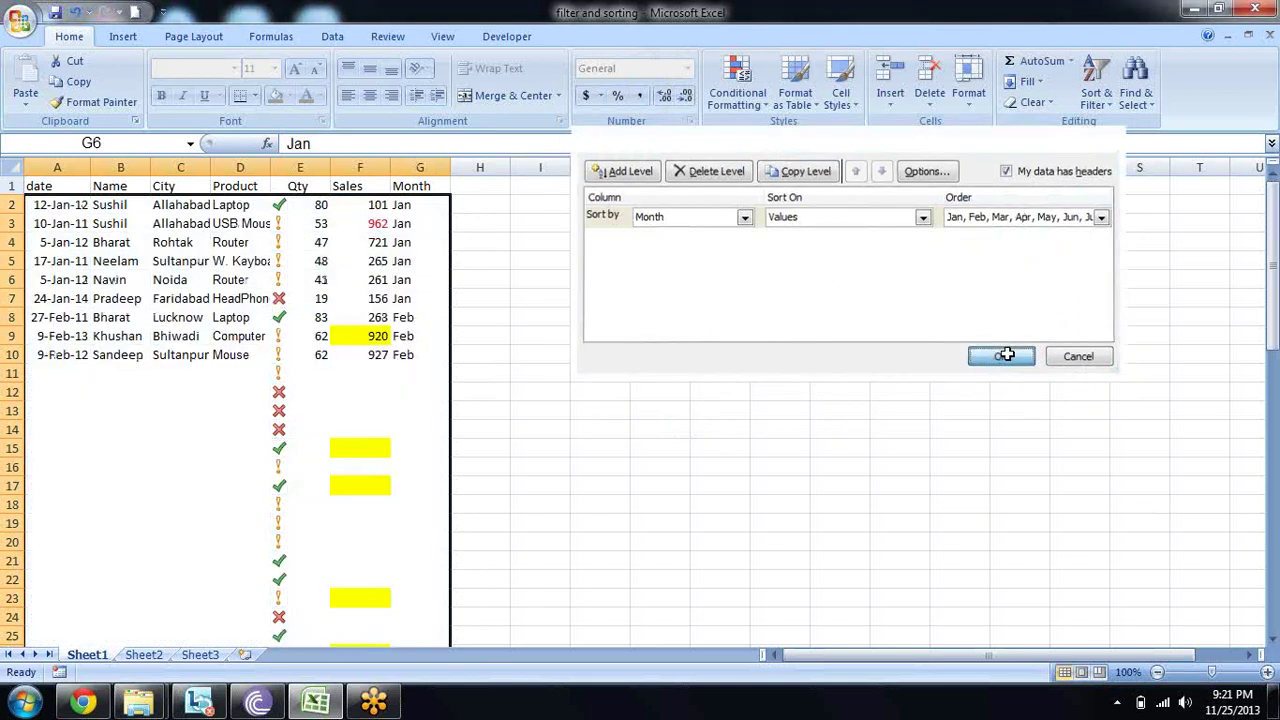
{"action": "key", "text": "Down"}
{"action": "key", "text": "Down"}
{"action": "key", "text": "Down"}
{"action": "key", "text": "Down"}
{"action": "key", "text": "Down"}
{"action": "key", "text": "Down"}
{"action": "key", "text": "Down"}
{"action": "key", "text": "Down"}
{"action": "key", "text": "Down"}
{"action": "key", "text": "Down"}
{"action": "key", "text": "Down"}
{"action": "key", "text": "Down"}
{"action": "key", "text": "Down"}
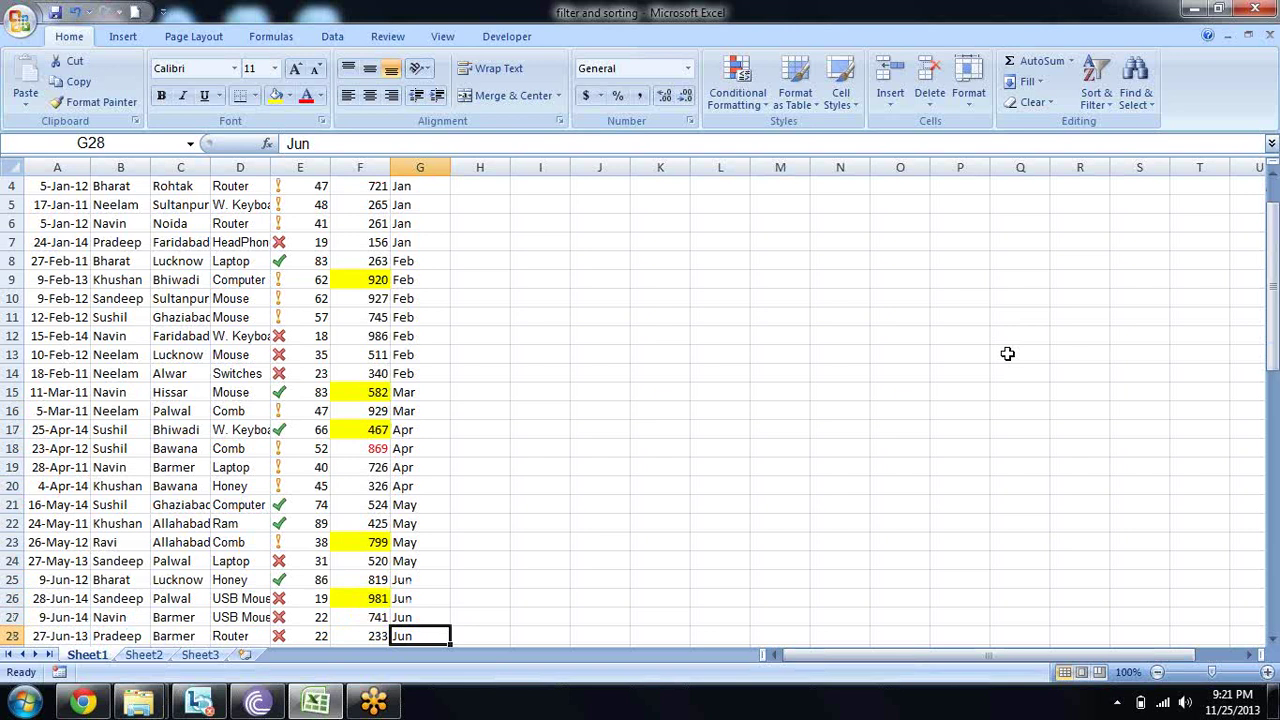
{"action": "key", "text": "Down"}
{"action": "key", "text": "Down"}
{"action": "key", "text": "Down"}
{"action": "key", "text": "Up"}
{"action": "key", "text": "Up"}
{"action": "key", "text": "Up"}
{"action": "key", "text": "Up"}
{"action": "key", "text": "Up"}
{"action": "key", "text": "Up"}
{"action": "key", "text": "Up"}
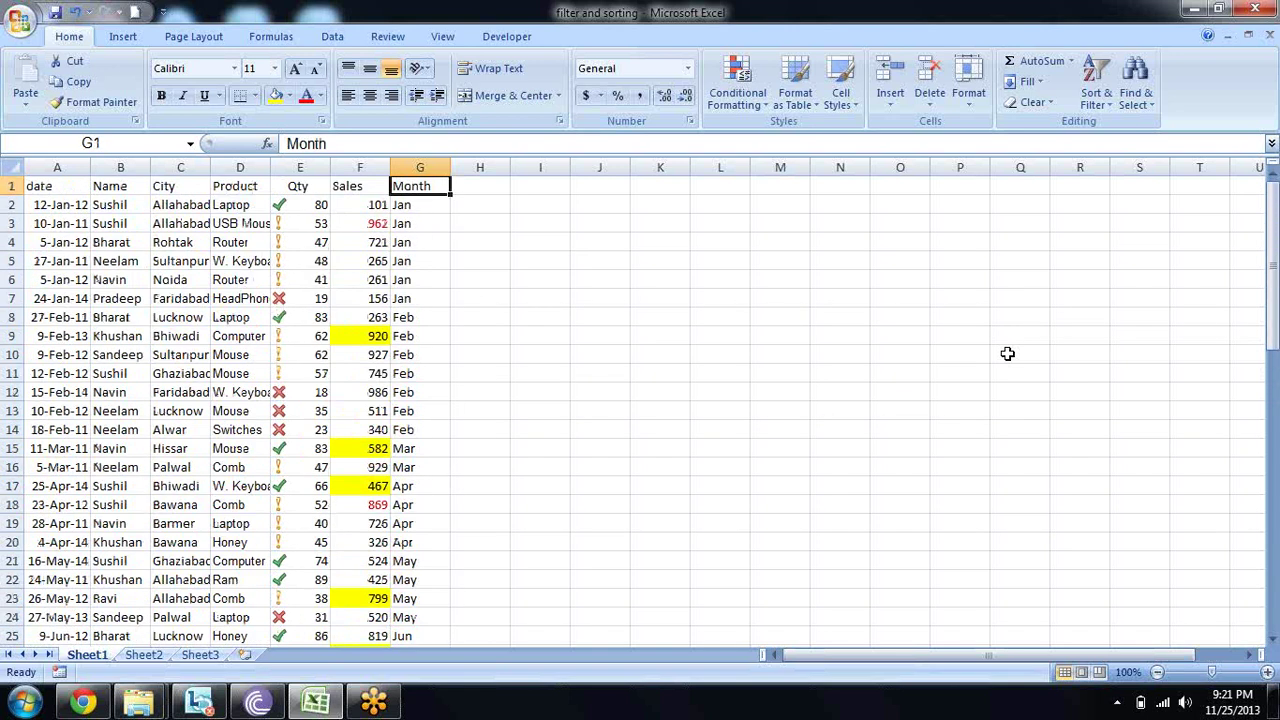
{"action": "key", "text": "Down"}
{"action": "key", "text": "Down"}
{"action": "key", "text": "Down"}
{"action": "key", "text": "Left"}
{"action": "key", "text": "Left"}
{"action": "key", "text": "Left"}
{"action": "key", "text": "Right"}
{"action": "key", "text": "Right"}
{"action": "key", "text": "Right"}
{"action": "key", "text": "Right"}
{"action": "key", "text": "Left"}
{"action": "key", "text": "Left"}
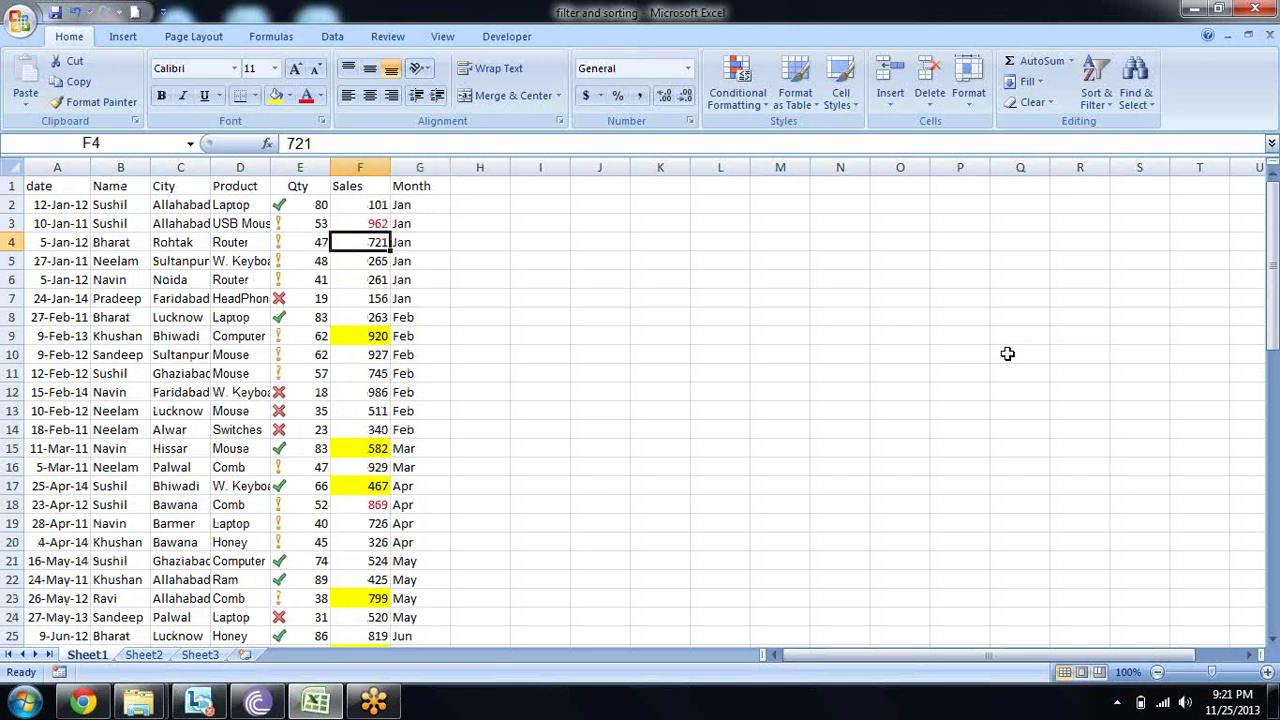
{"action": "key", "text": "Left"}
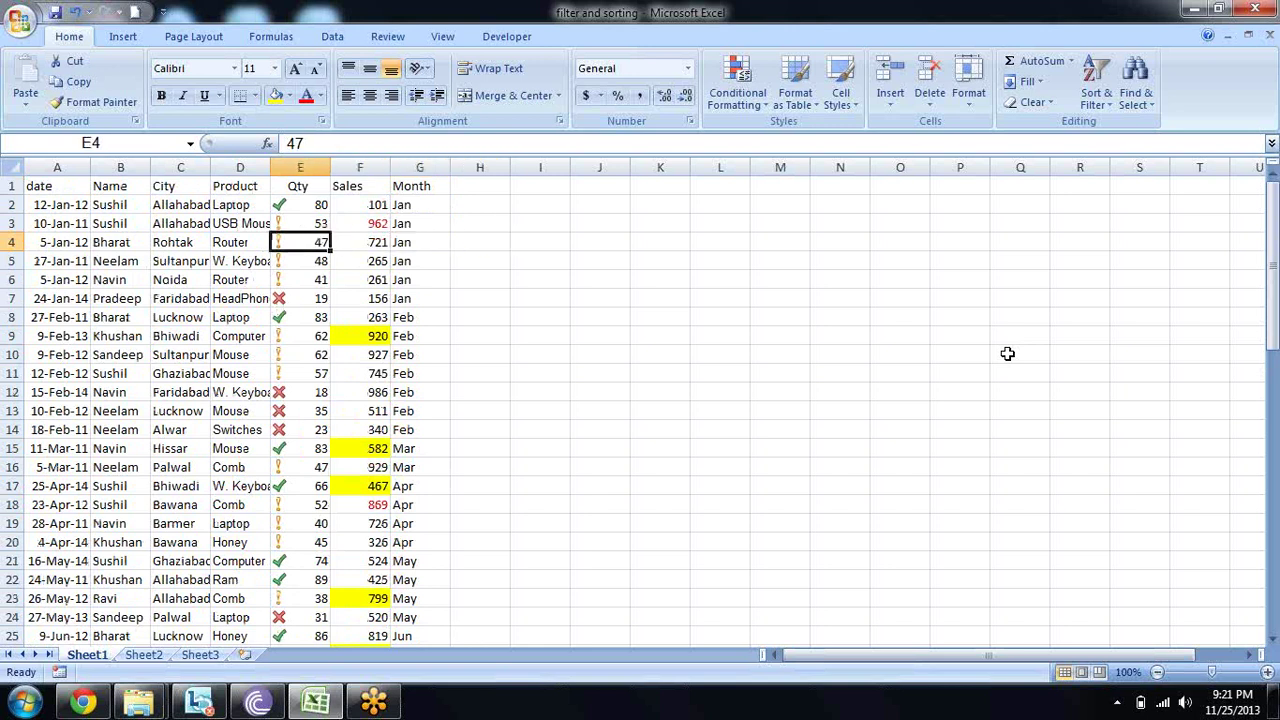
{"action": "key", "text": "Right"}
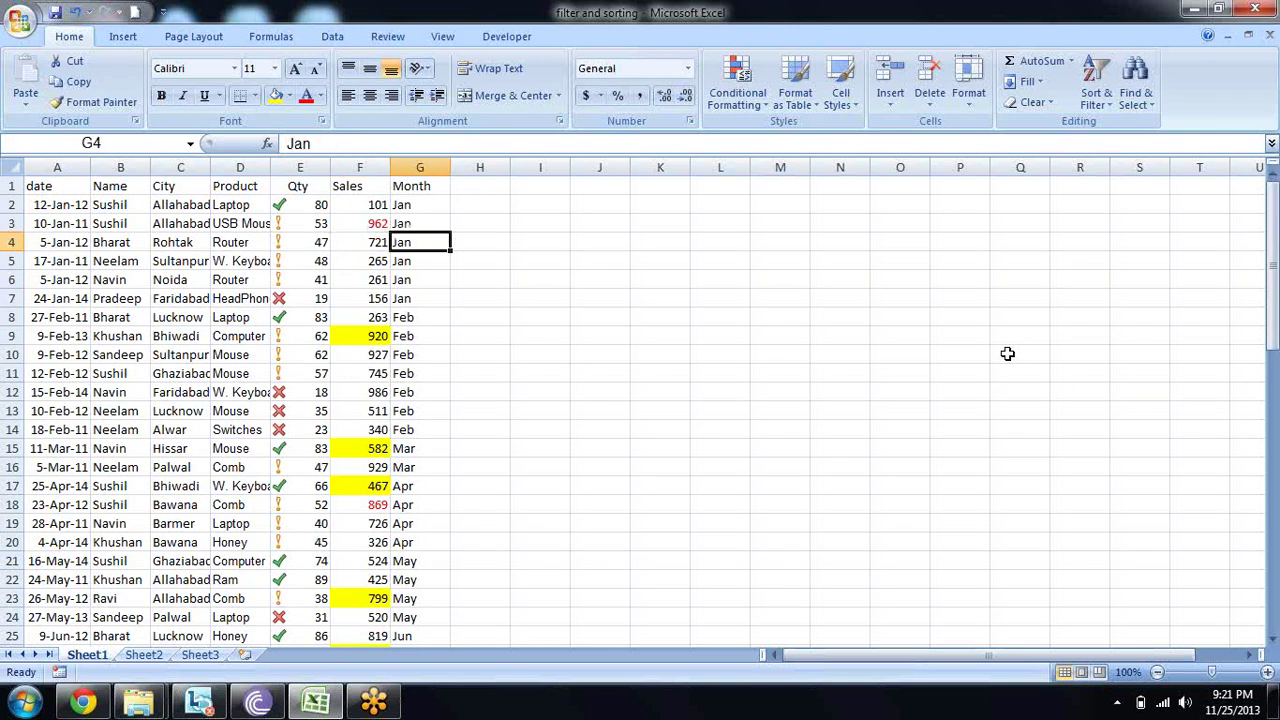
{"action": "key", "text": "Left"}
{"action": "key", "text": "Left"}
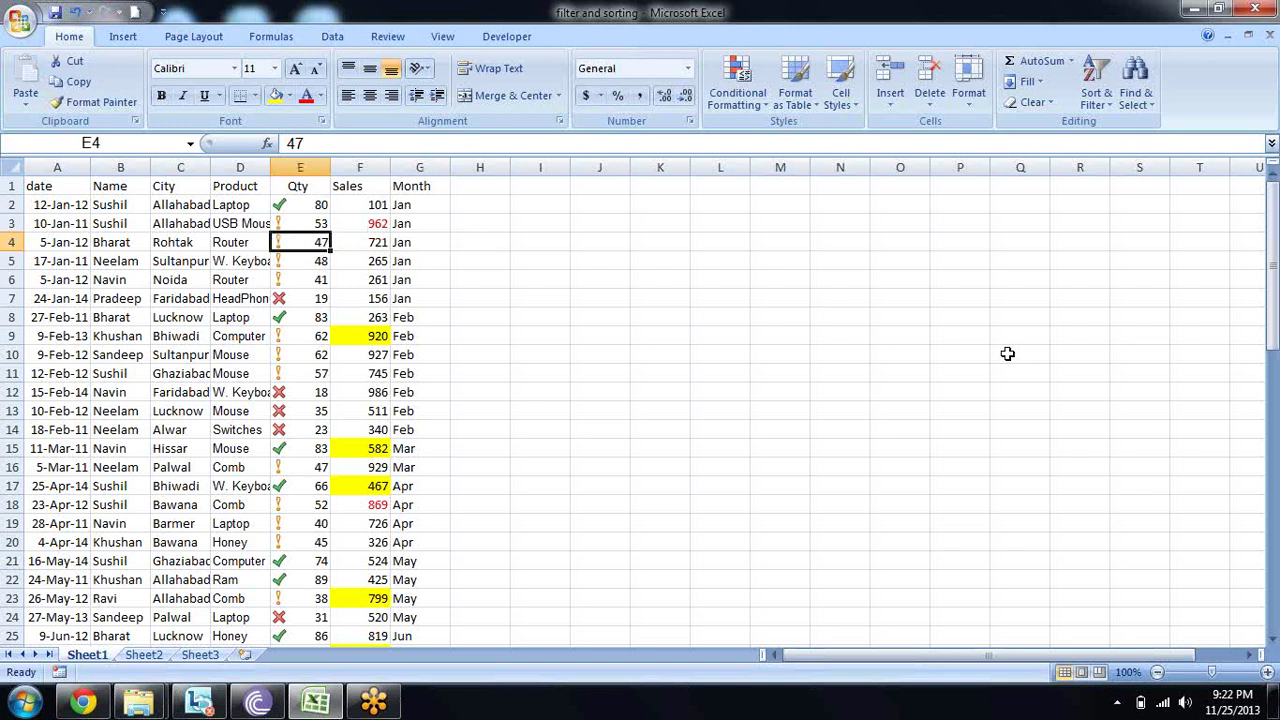
{"action": "key", "text": "alt+d"}
{"action": "key", "text": "s"}
{"action": "left_click", "coordinate": [1007, 353]}
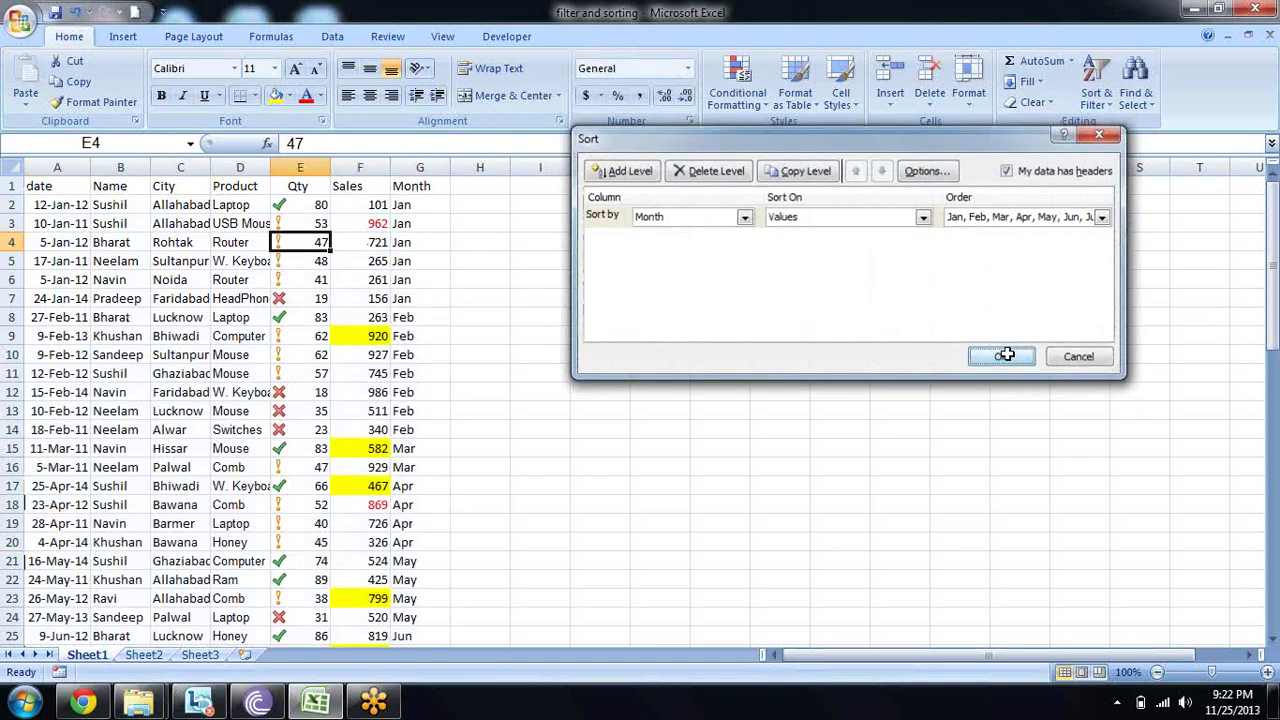
{"action": "key", "text": "Up"}
{"action": "key", "text": "Up"}
{"action": "key", "text": "ctrl+shift+l"}
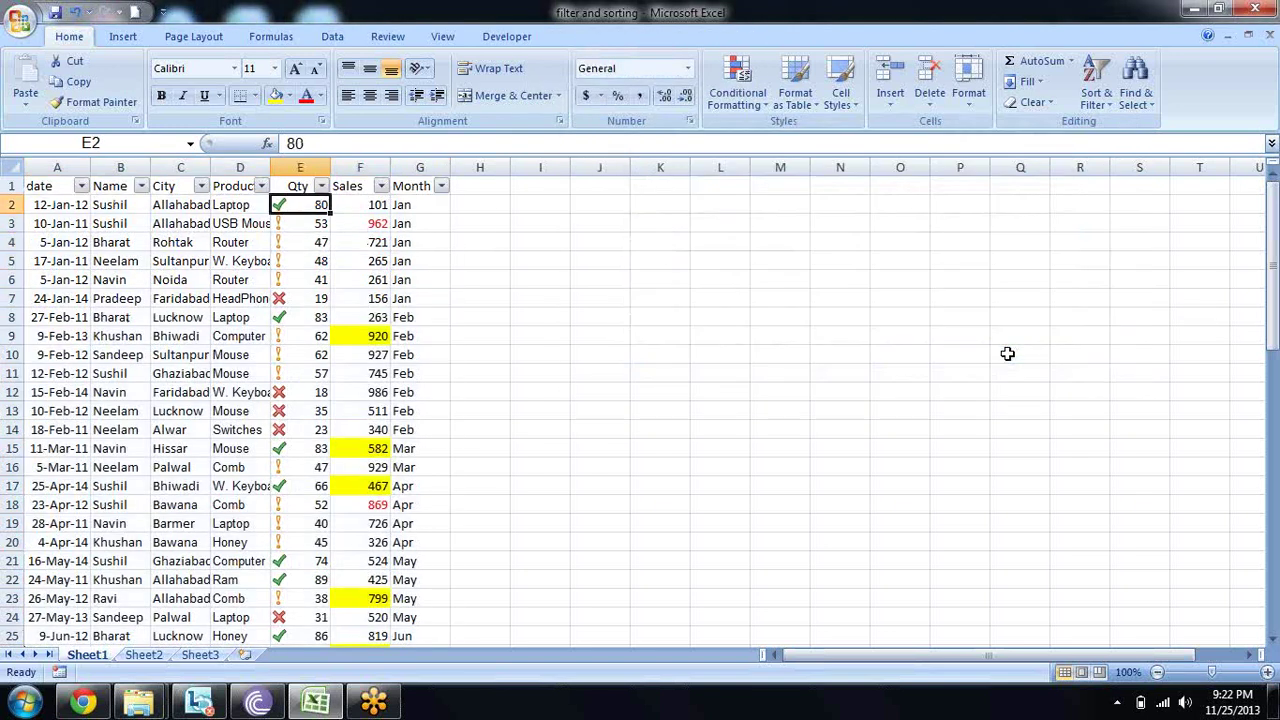
{"action": "key", "text": "ctrl+shift+l"}
{"action": "key", "text": "Left"}
{"action": "key", "text": "Left"}
{"action": "key", "text": "Left"}
{"action": "key", "text": "Left"}
{"action": "key", "text": "Up"}
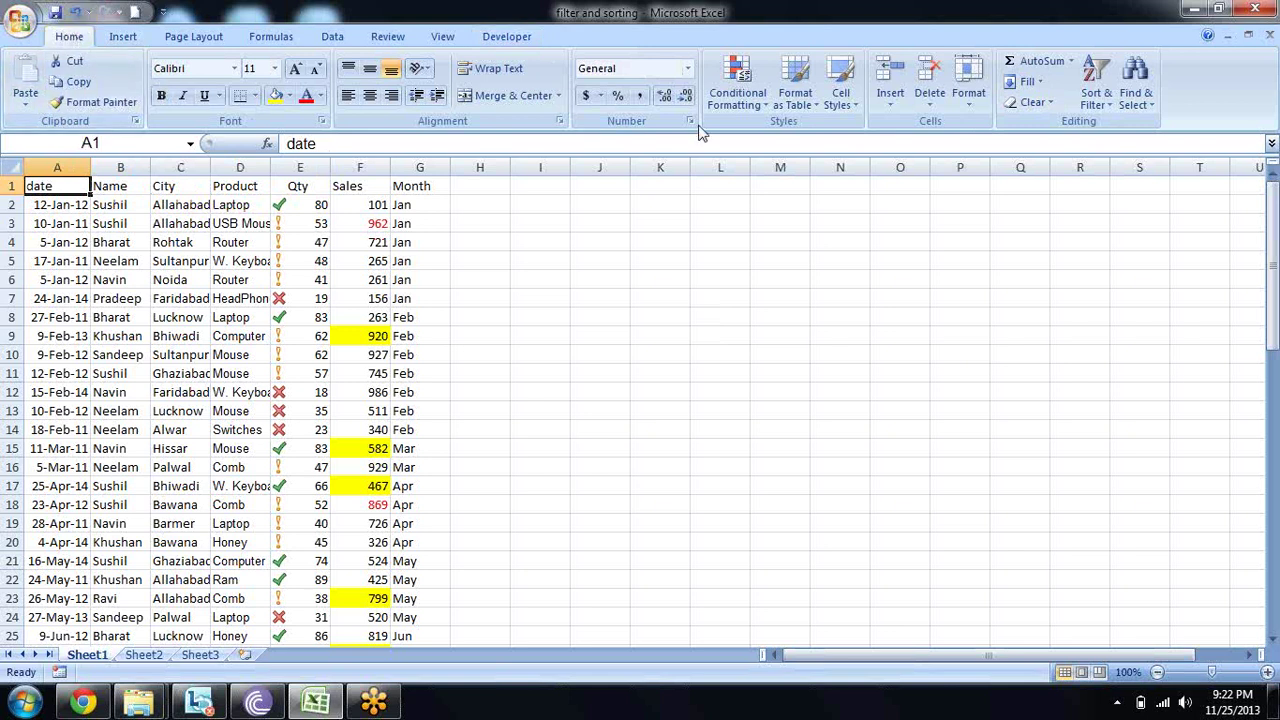
Step: Turn on header filter arrows from Home > Sort & Filter, toggling them with Ctrl+Shift+L and Alt+D+F
{"action": "left_click", "coordinate": [1097, 88]}
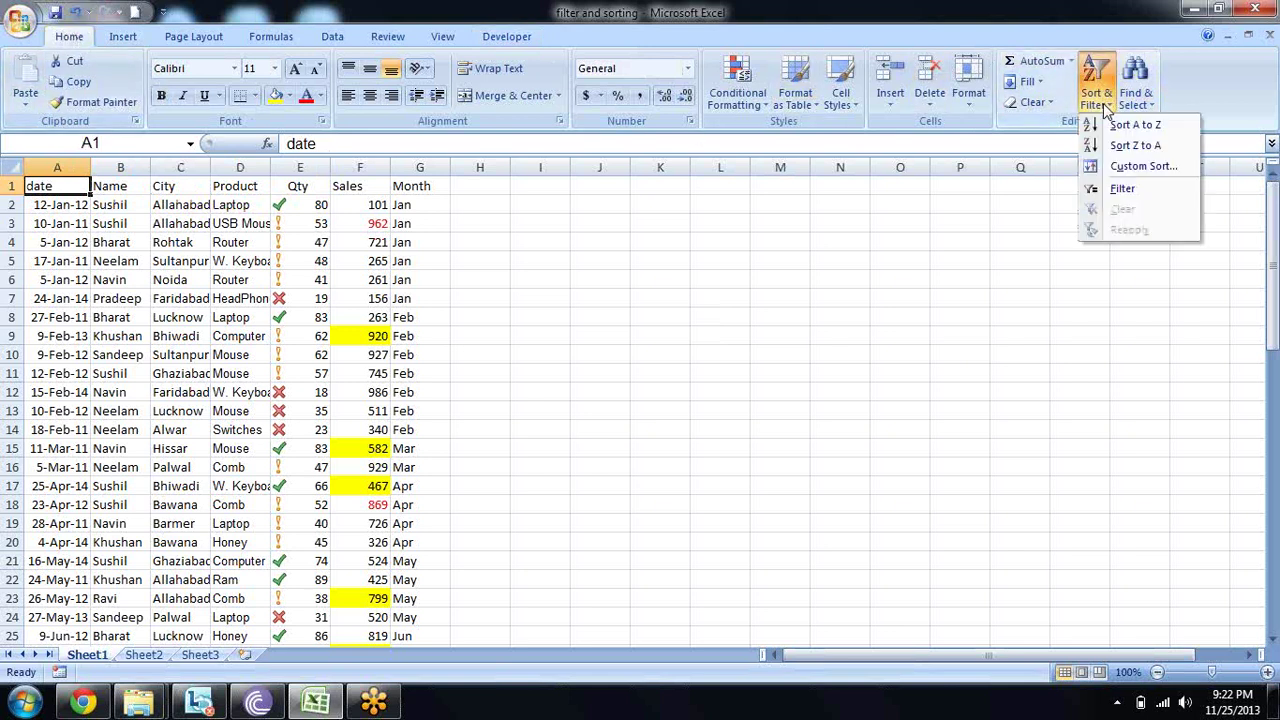
{"action": "left_click", "coordinate": [1121, 190]}
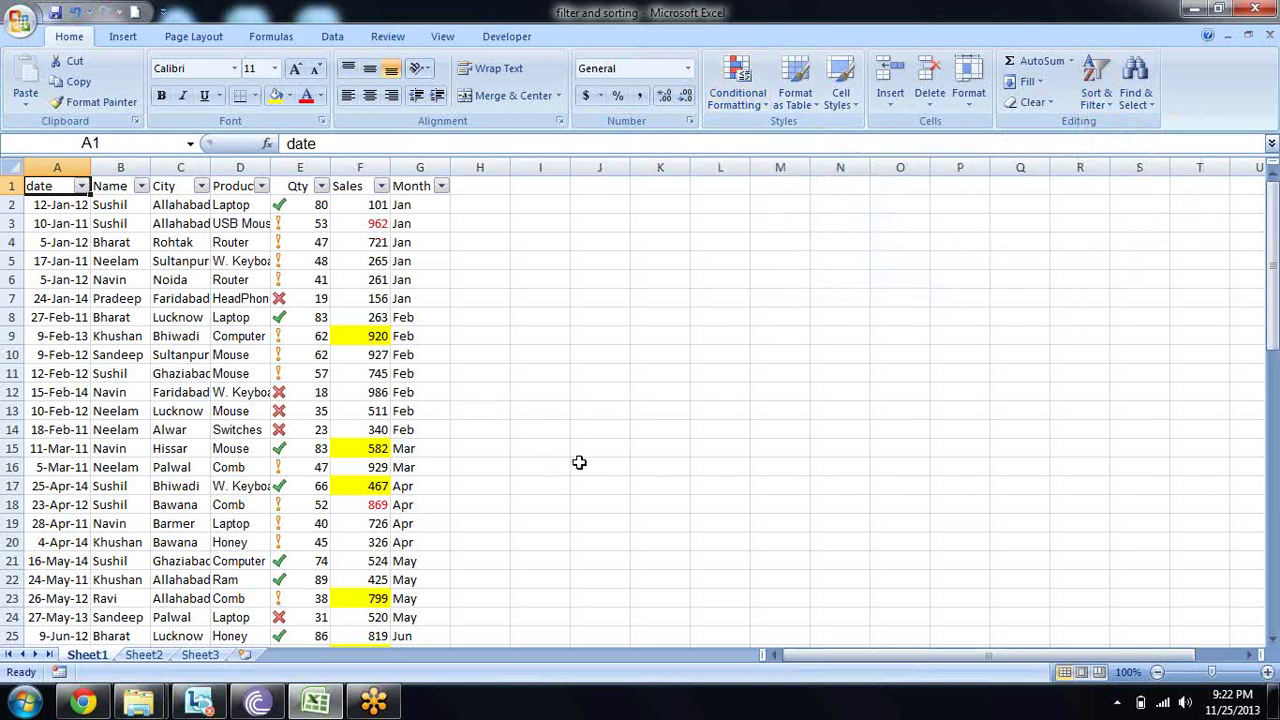
{"action": "key", "text": "ctrl+shift+l"}
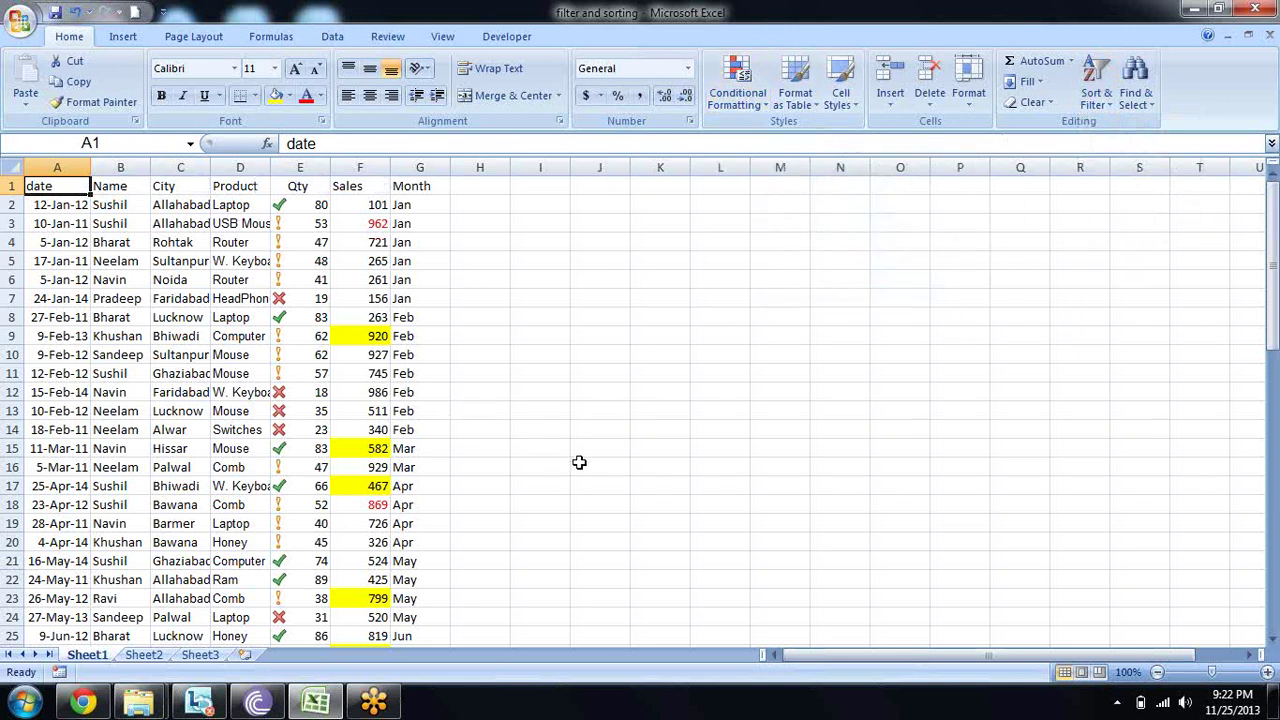
{"action": "key", "text": "ctrl+shift+l"}
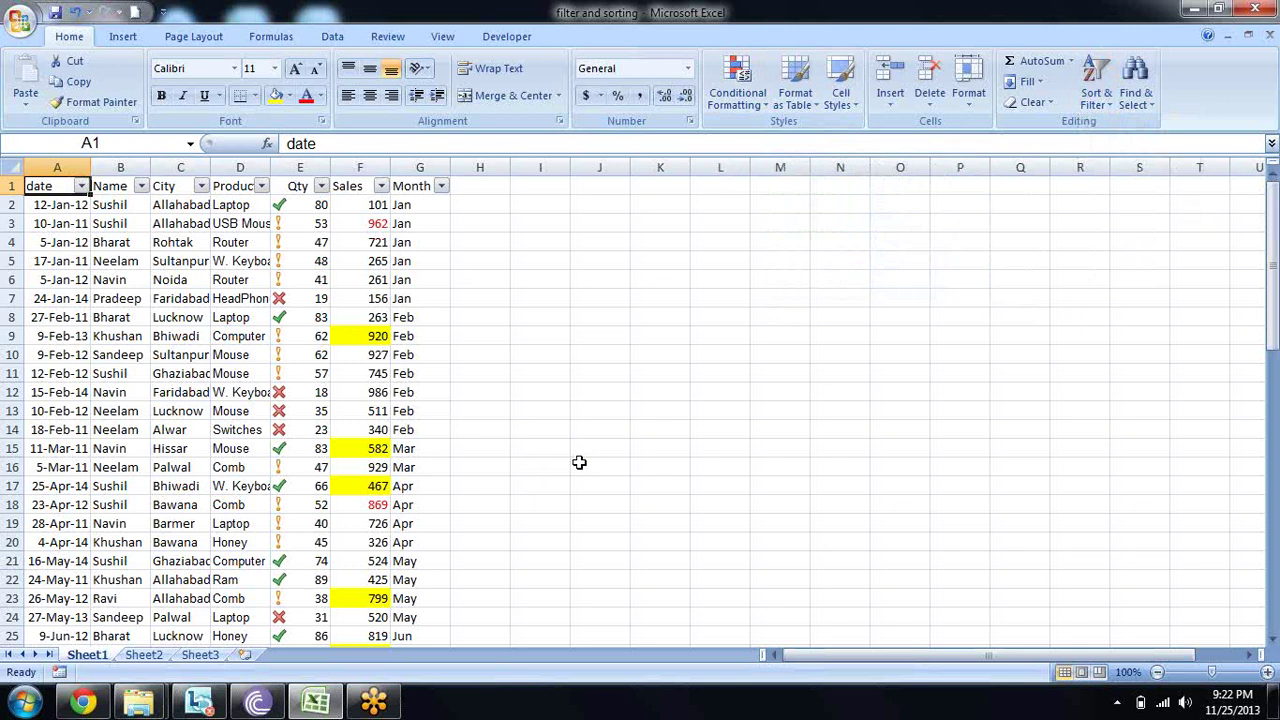
{"action": "key", "text": "ctrl+shift+l"}
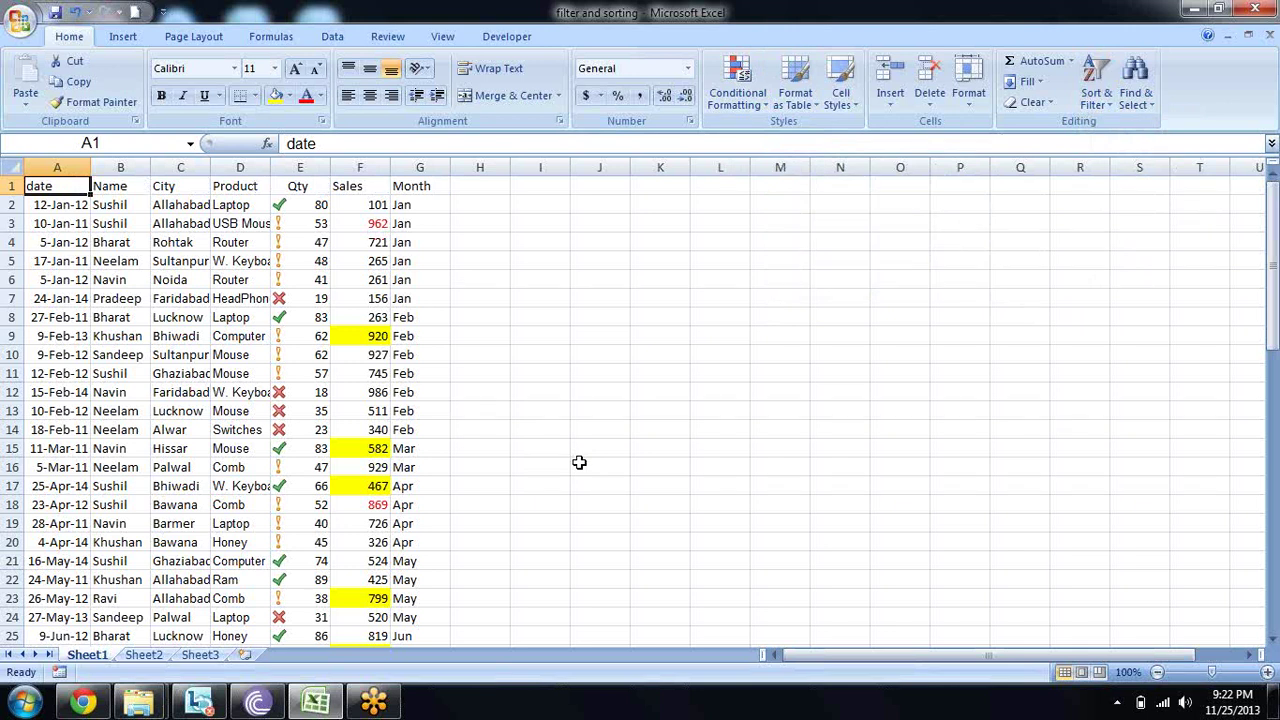
{"action": "key", "text": "alt"}
{"action": "key", "text": "d"}
{"action": "key", "text": "f"}
{"action": "key", "text": "f"}
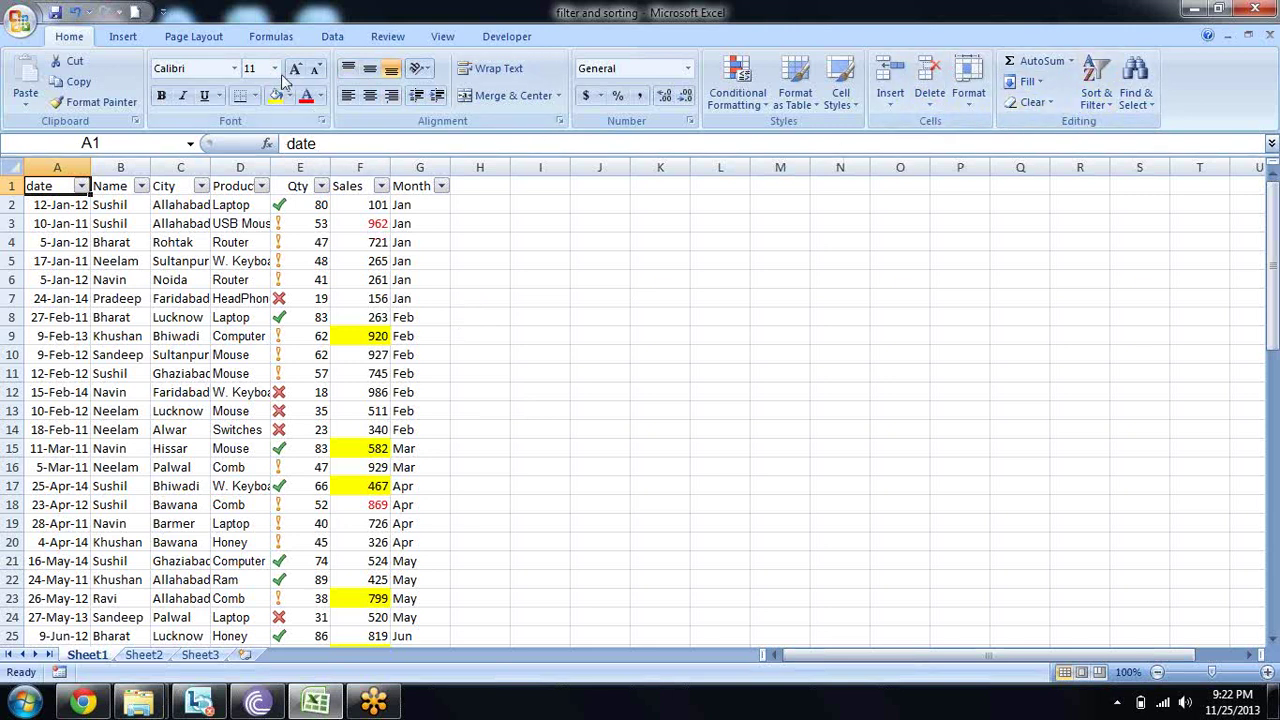
Step: Use the Data tab's Filter command to switch filtering off and back on
{"action": "left_click", "coordinate": [331, 40]}
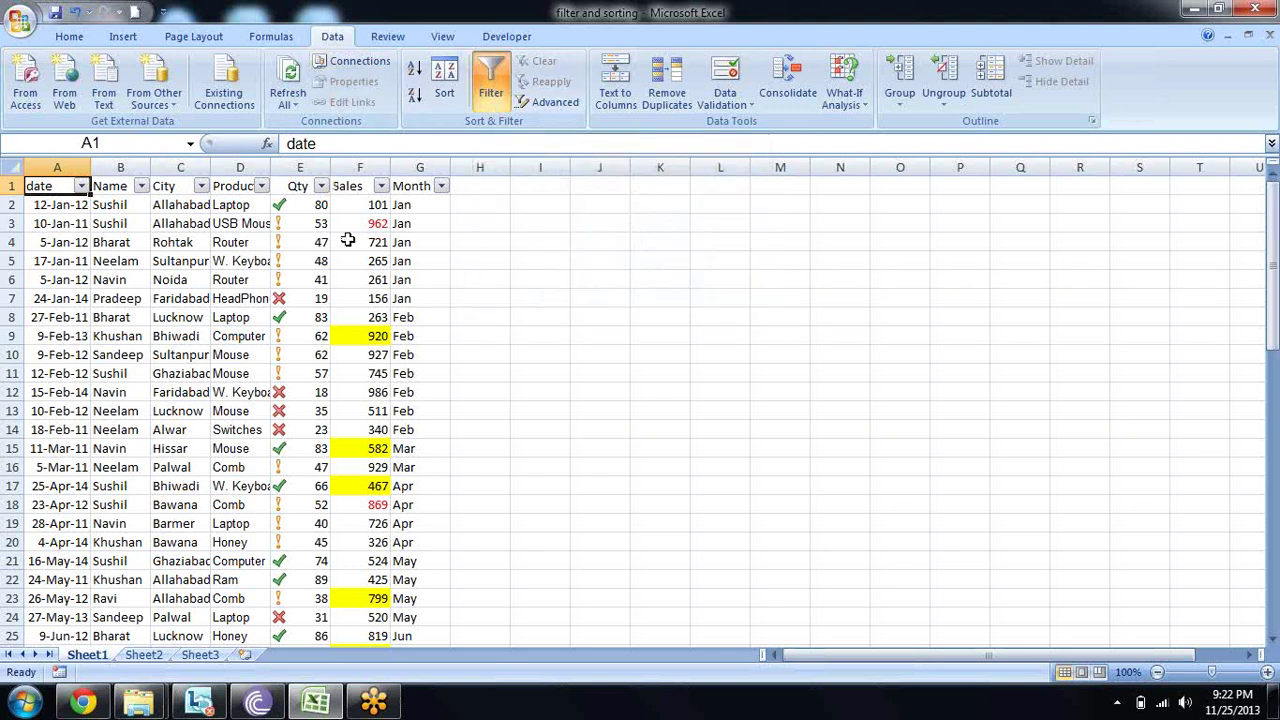
{"action": "key", "text": "alt"}
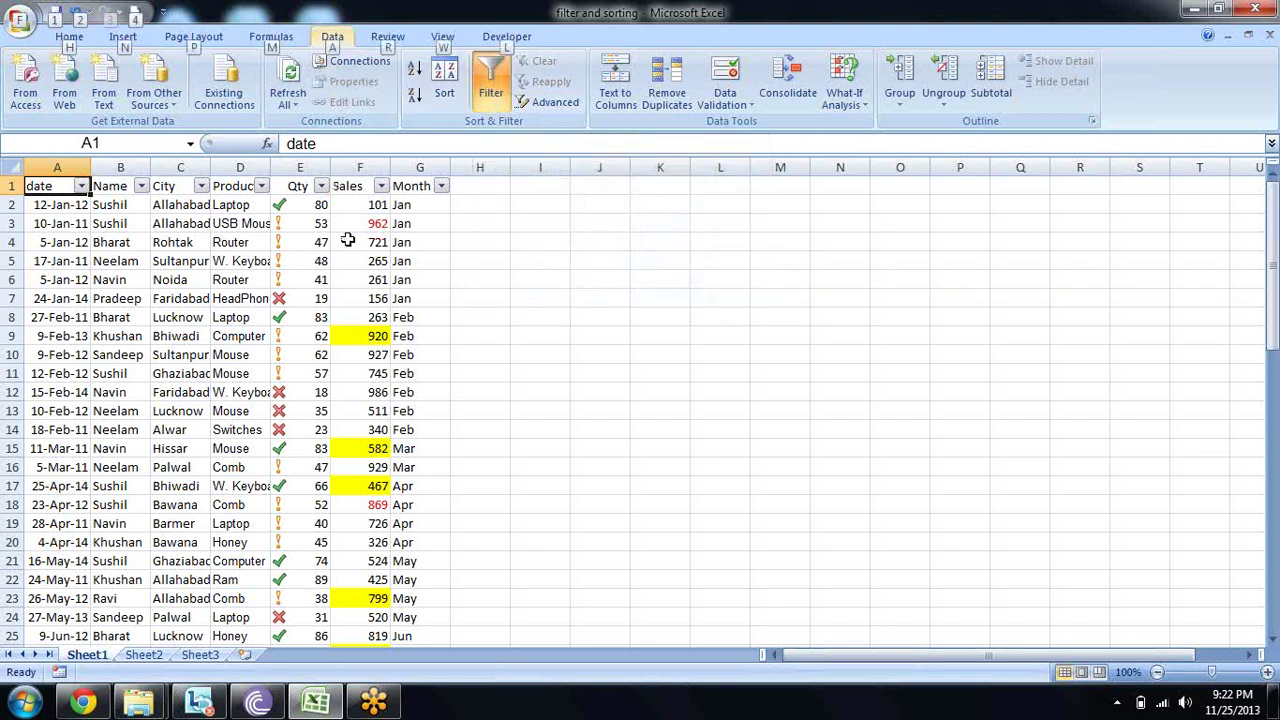
{"action": "key", "text": "a"}
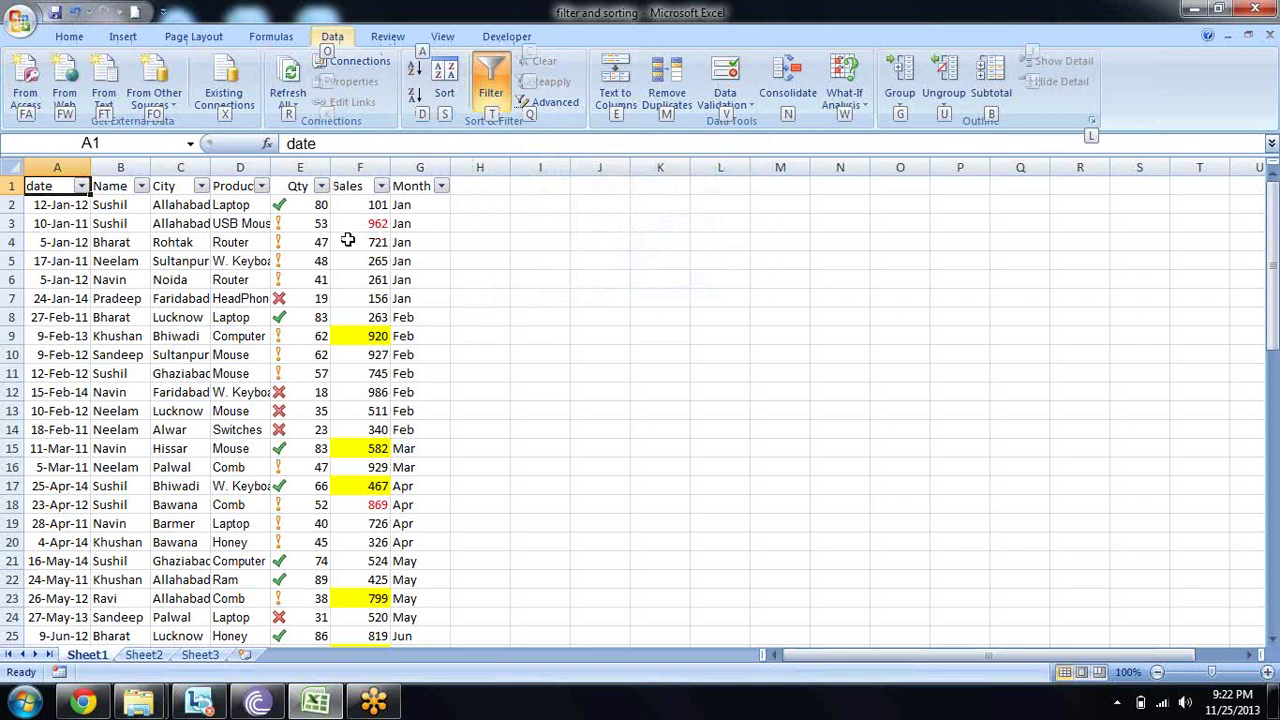
{"action": "key", "text": "t"}
{"action": "key", "text": "alt"}
{"action": "key", "text": "a"}
{"action": "key", "text": "t"}
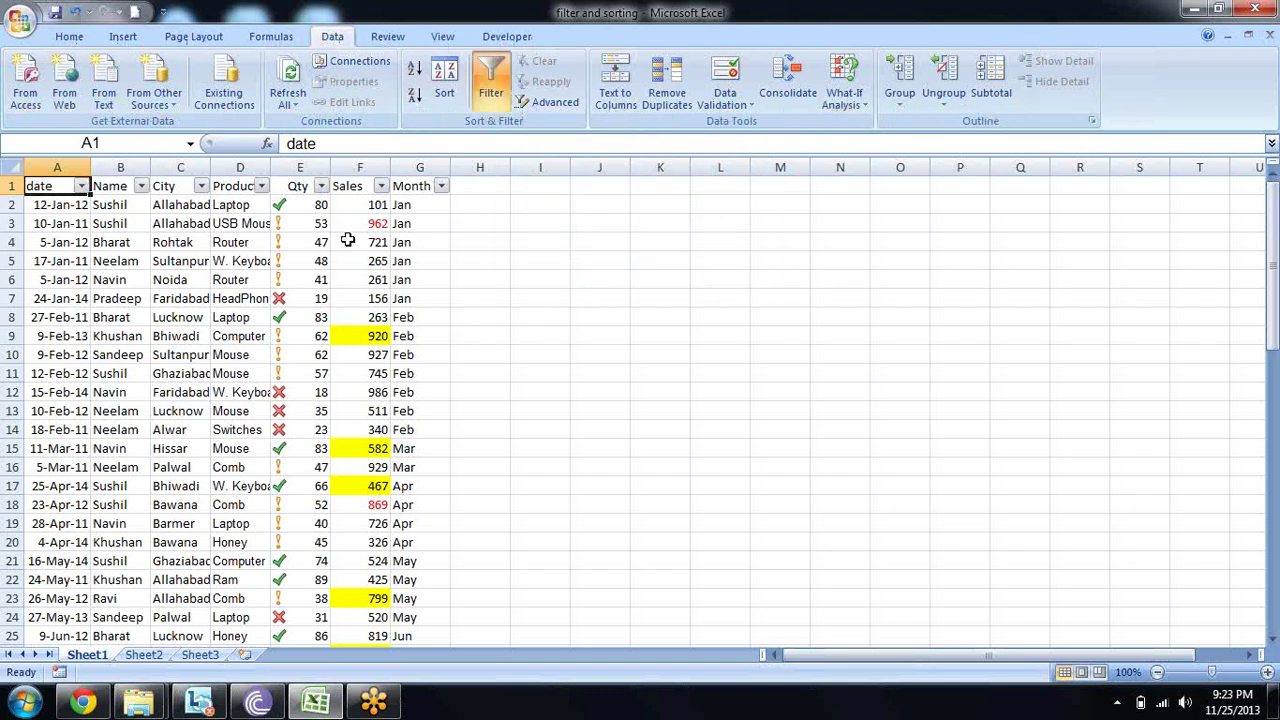
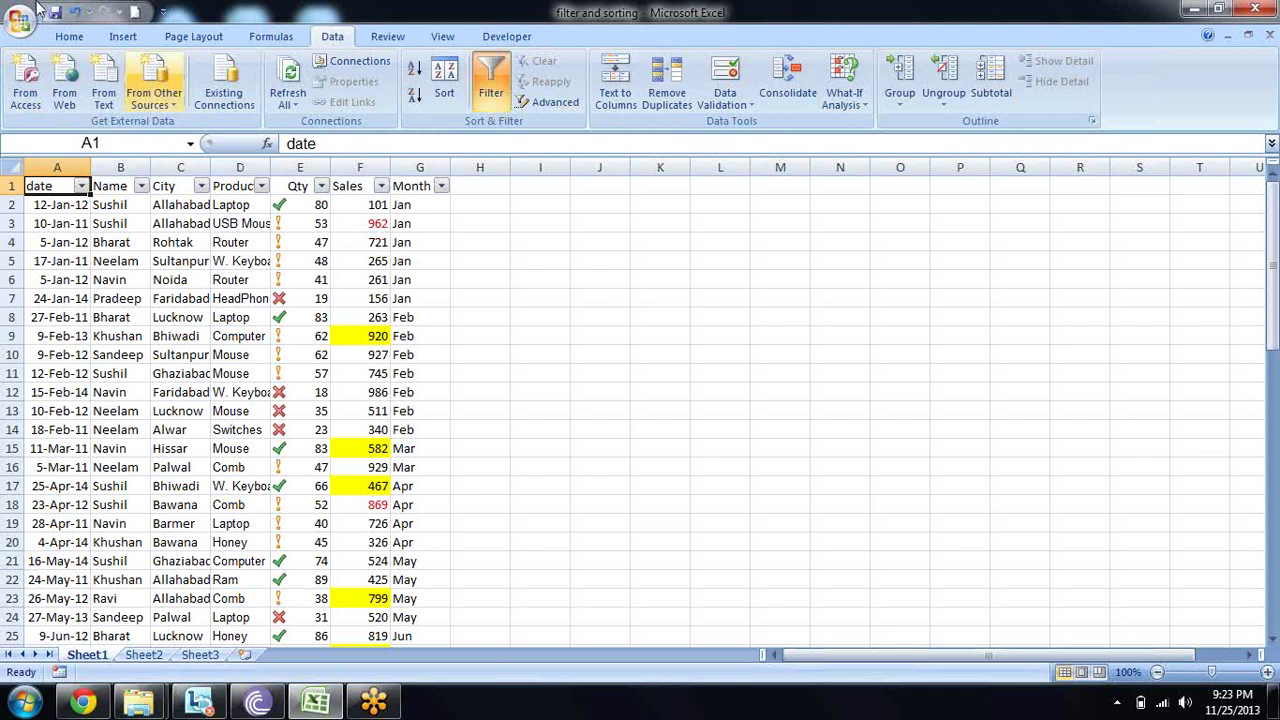
Step: Toggle the sales table's AutoFilter off, back on, then off again with Ctrl+Shift+L
{"action": "left_click", "coordinate": [69, 36]}
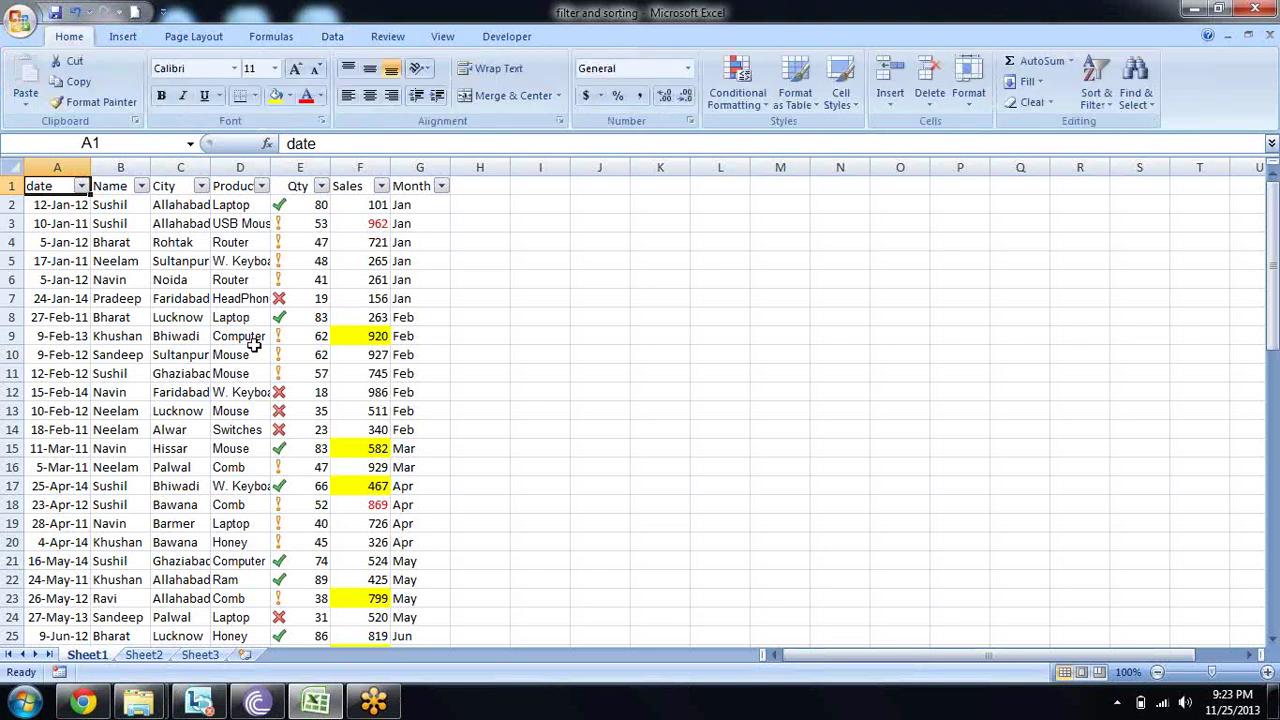
{"action": "key", "text": "alt+h"}
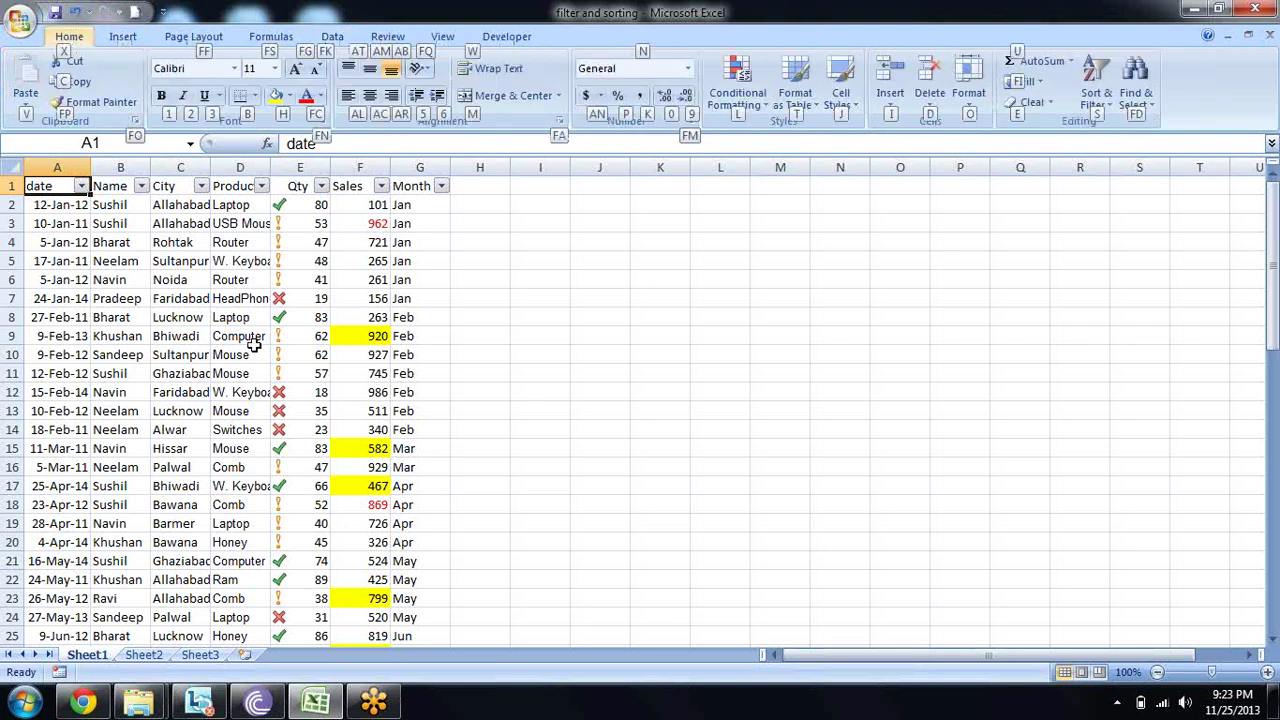
{"action": "key", "text": "s"}
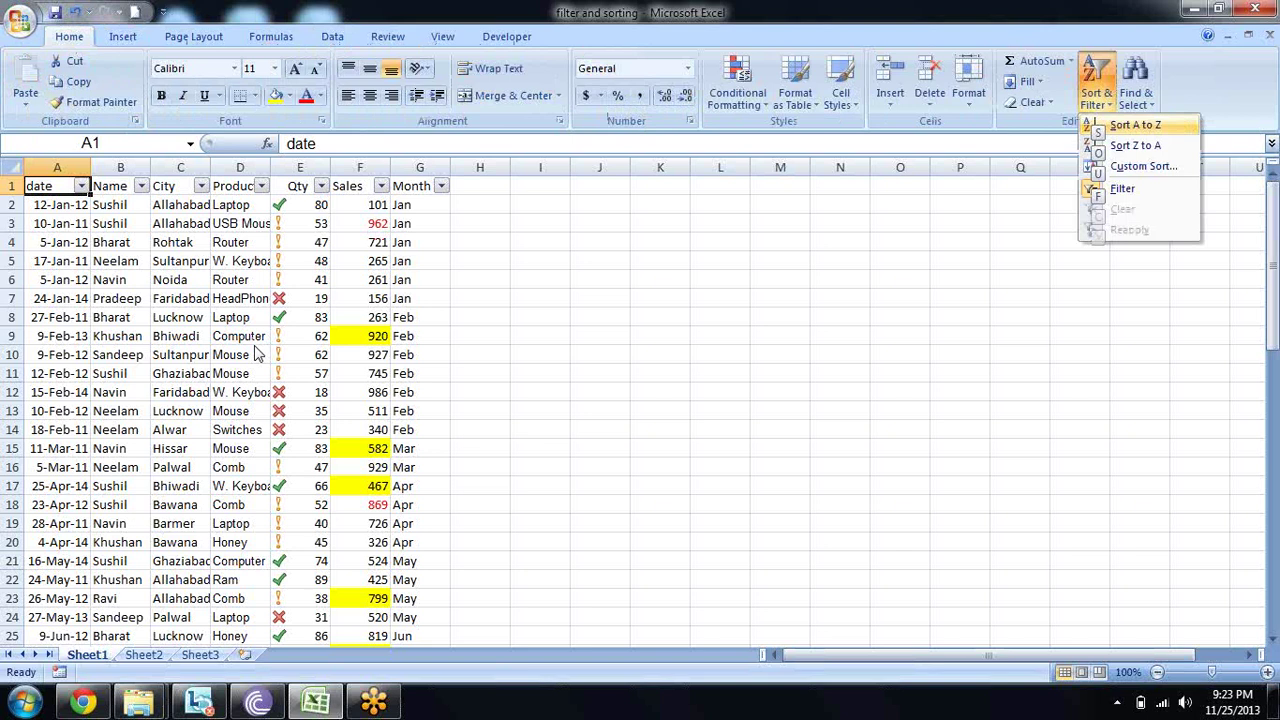
{"action": "key", "text": "f"}
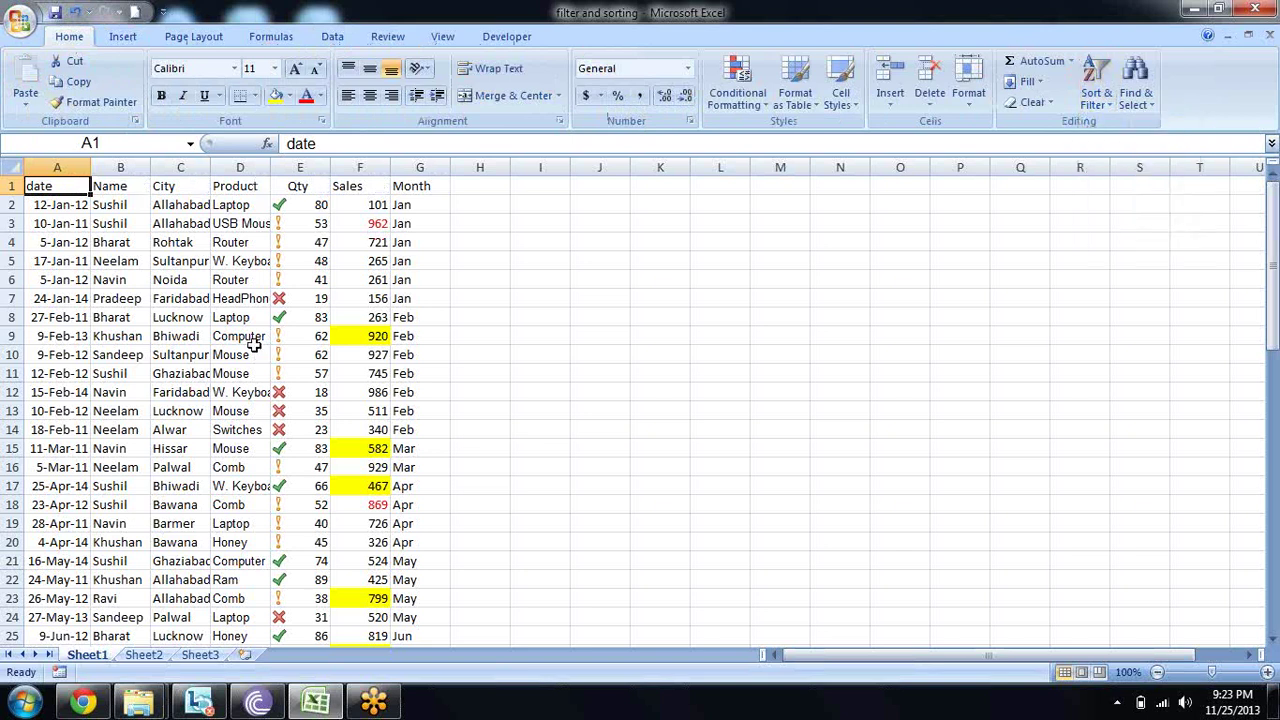
{"action": "key", "text": "alt"}
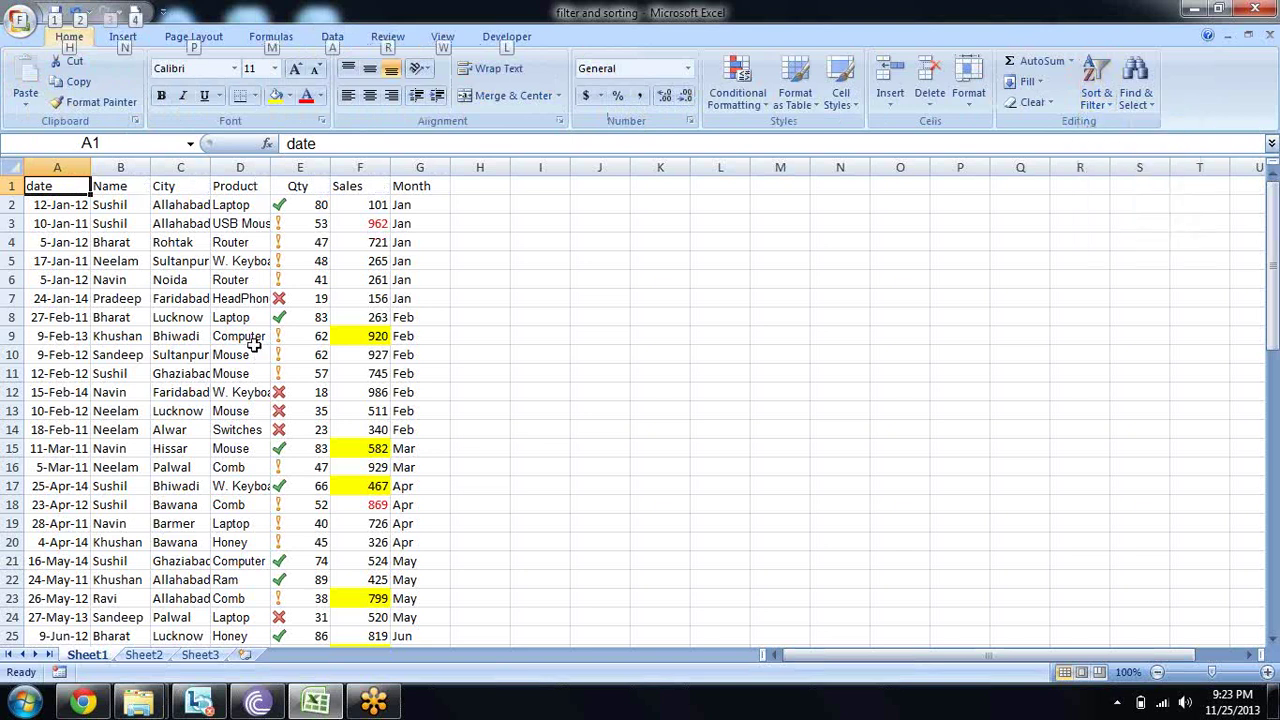
{"action": "key", "text": "h"}
{"action": "key", "text": "s"}
{"action": "key", "text": "f"}
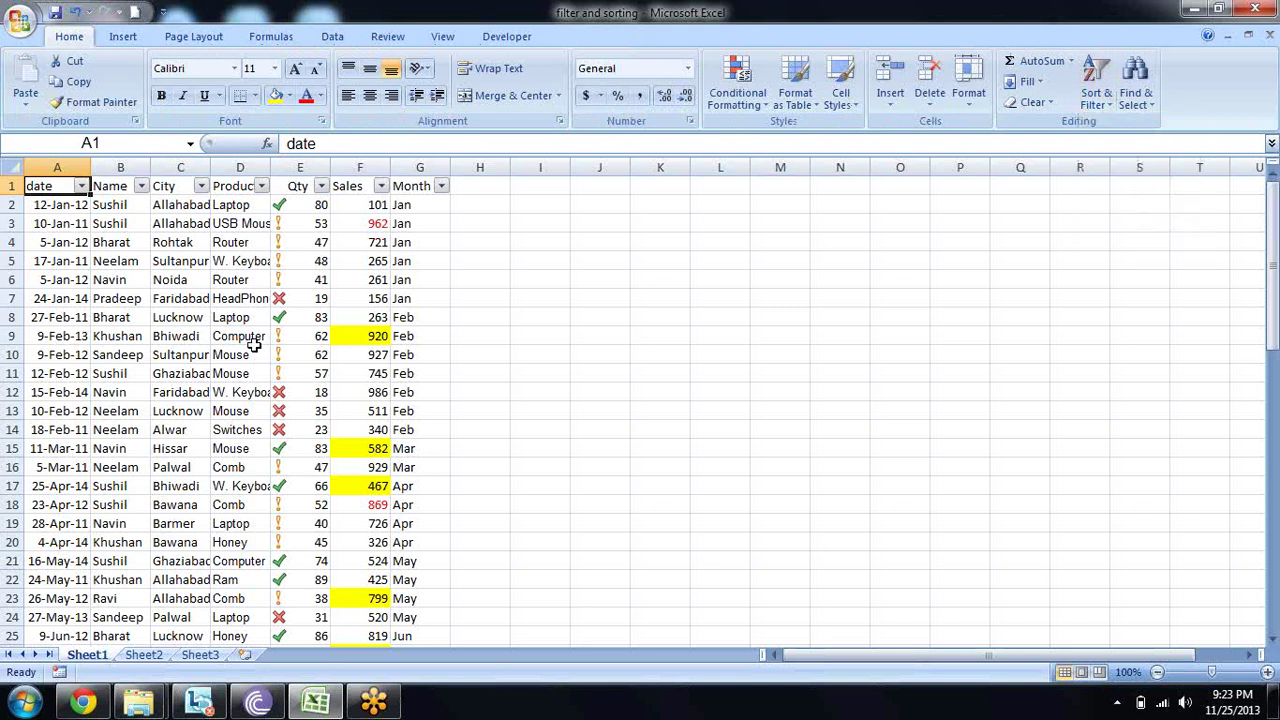
{"action": "key", "text": "ctrl+shift+l"}
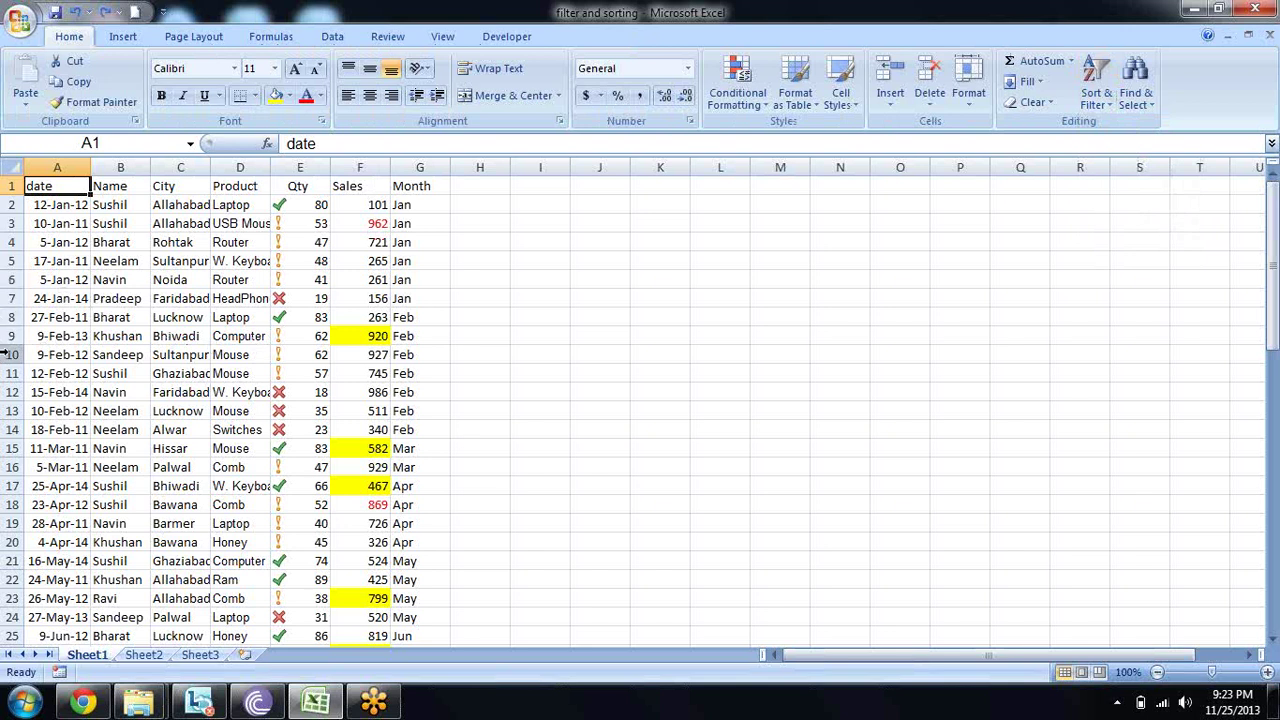
Step: Insert a blank row at row 4, above the 5-Jan-12 record
{"action": "right_click", "coordinate": [8, 242]}
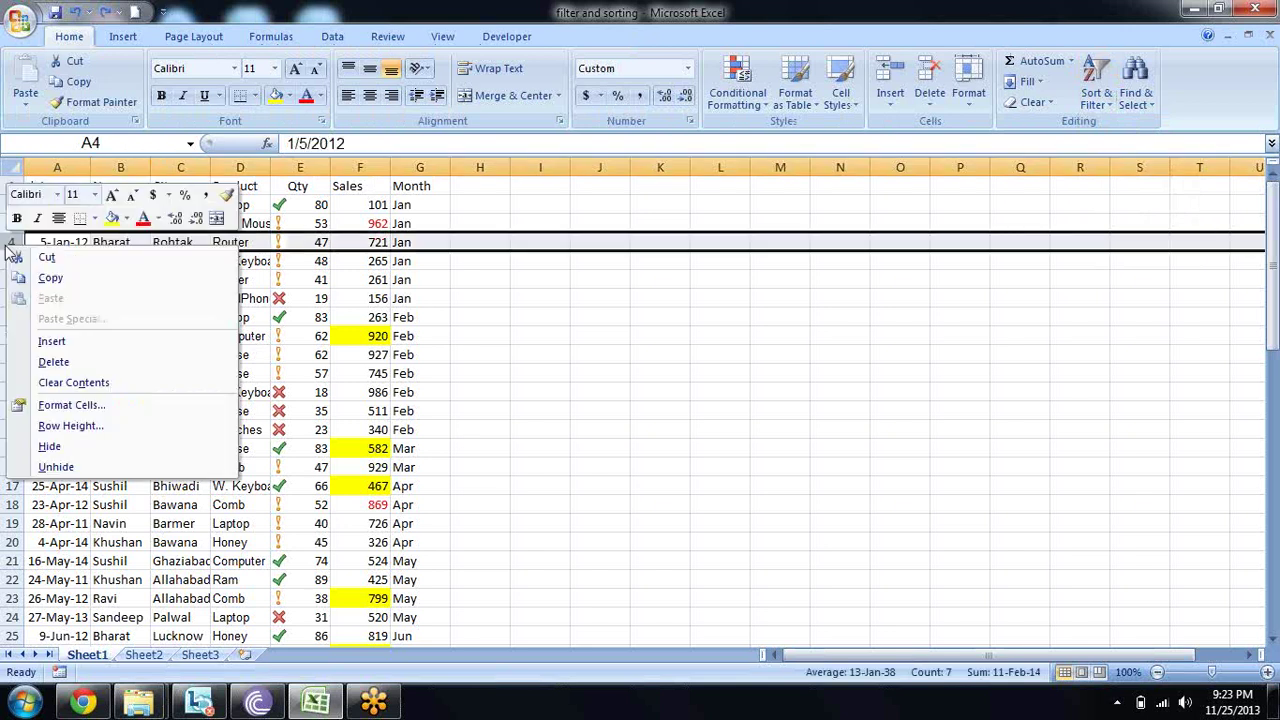
{"action": "left_click", "coordinate": [72, 341]}
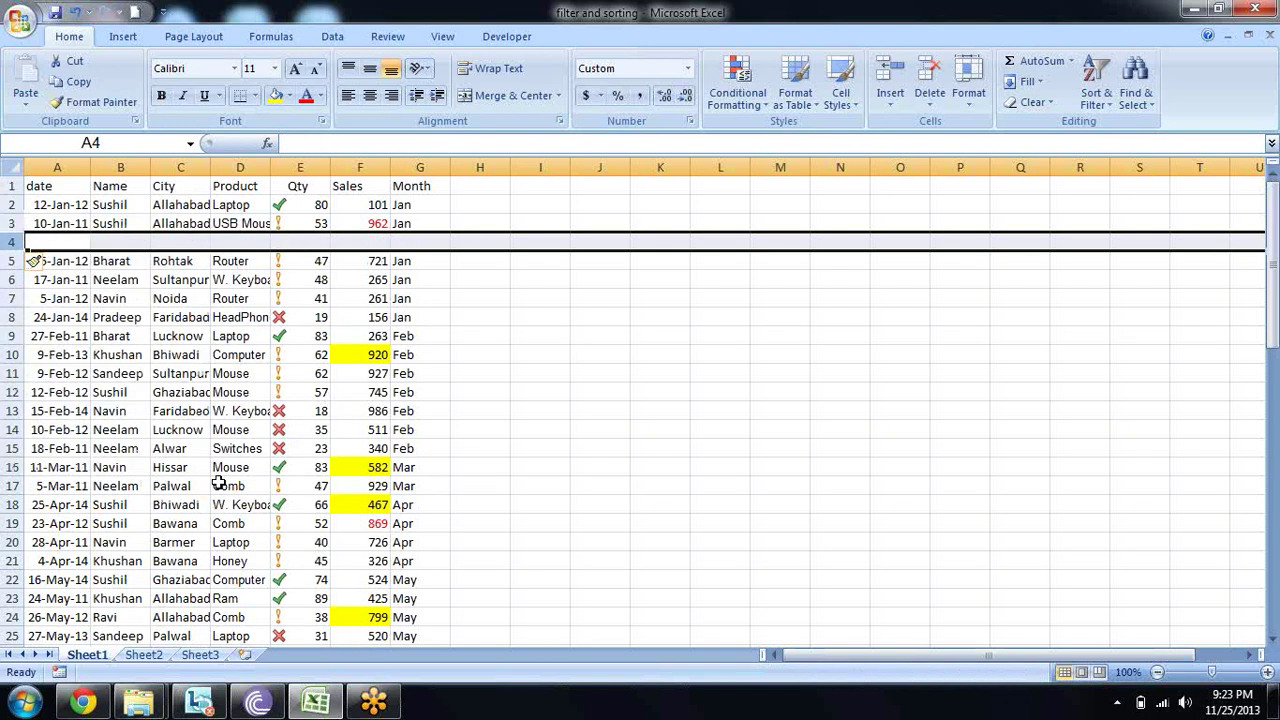
{"action": "left_click", "coordinate": [519, 298]}
Step: Select the header cells A1:G1 and turn filtering on
{"action": "key", "text": "Left"}
{"action": "key", "text": "Left"}
{"action": "key", "text": "Up"}
{"action": "key", "text": "Up"}
{"action": "key", "text": "Up"}
{"action": "key", "text": "Up"}
{"action": "key", "text": "Left"}
{"action": "key", "text": "Left"}
{"action": "key", "text": "Home"}
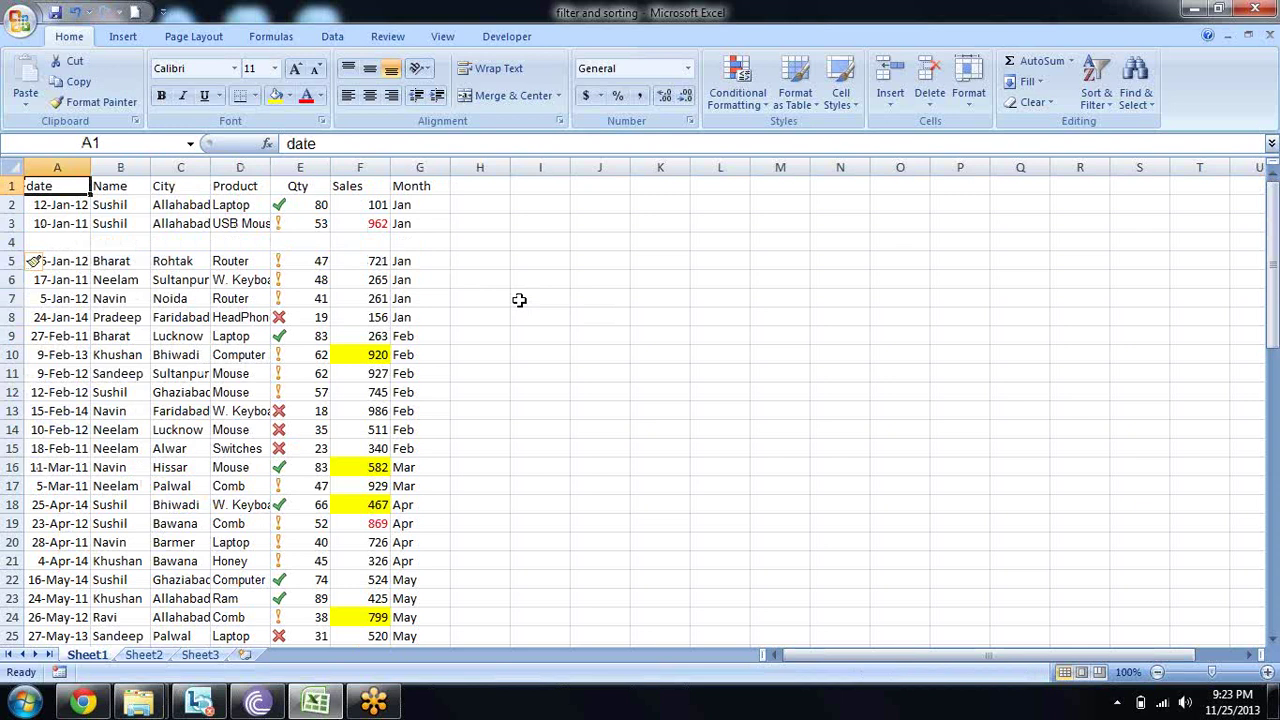
{"action": "key", "text": "shift+Right"}
{"action": "key", "text": "shift+Right"}
{"action": "key", "text": "shift+Right"}
{"action": "key", "text": "shift+Right"}
{"action": "key", "text": "shift+Right"}
{"action": "key", "text": "shift+Right"}
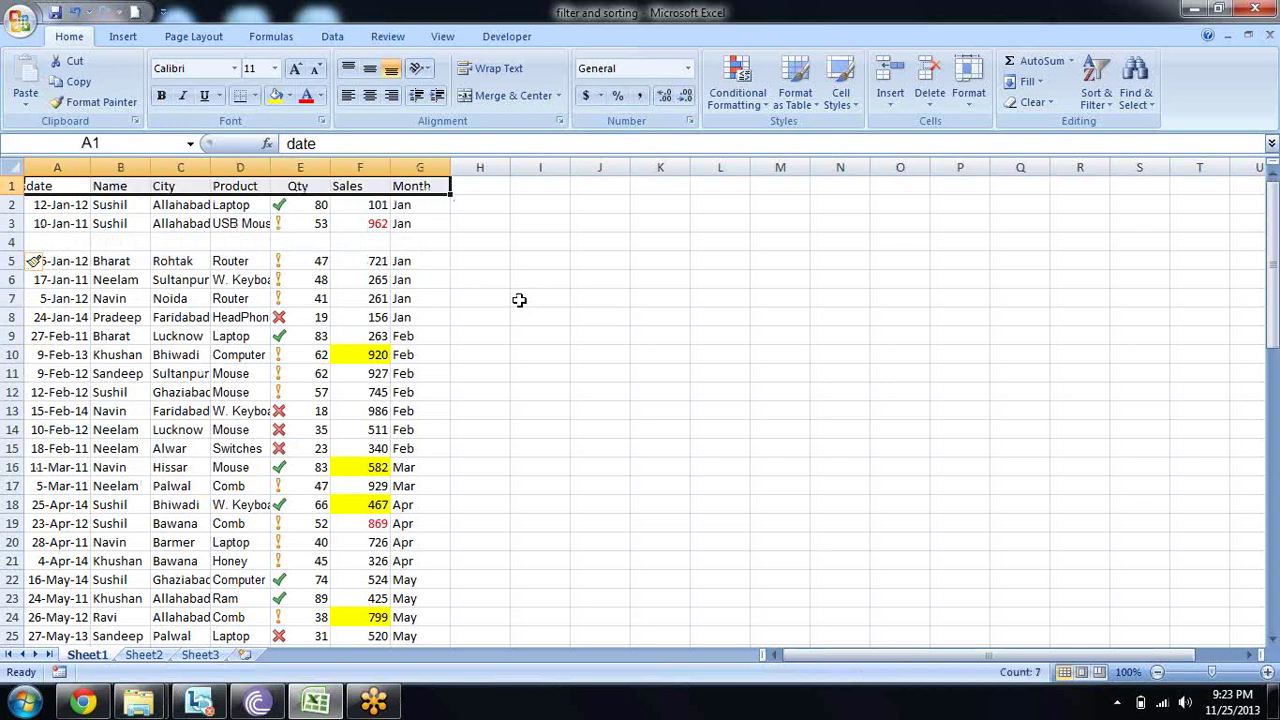
{"action": "key", "text": "ctrl+shift+l"}
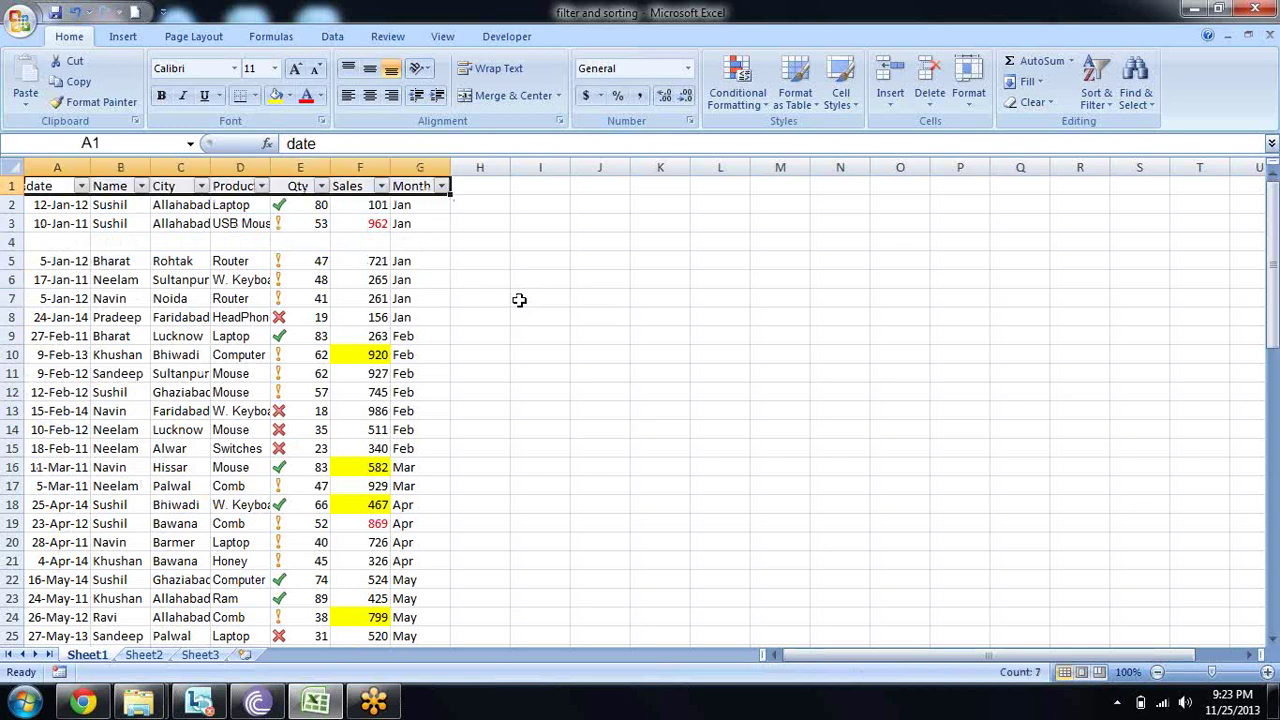
Step: Inspect the date, Name and City filter lists without changing anything
{"action": "key", "text": "Down"}
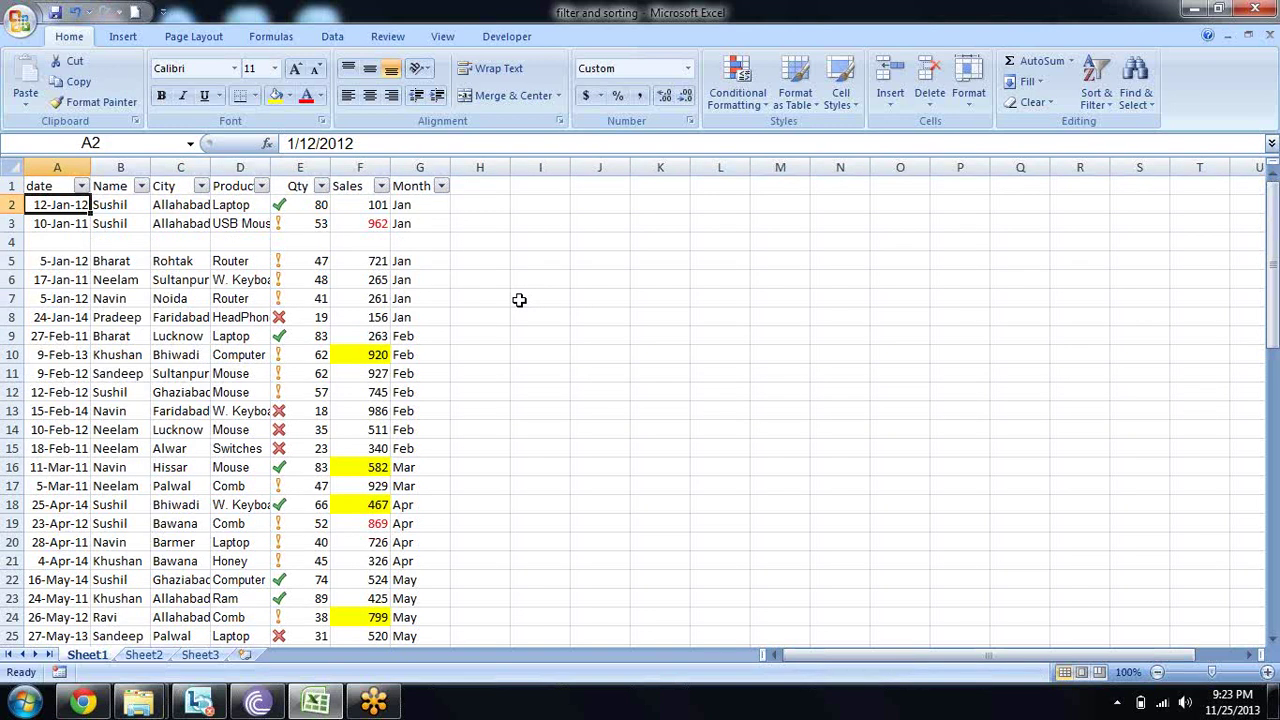
{"action": "key", "text": "Down"}
{"action": "key", "text": "Down"}
{"action": "key", "text": "Down"}
{"action": "key", "text": "Down"}
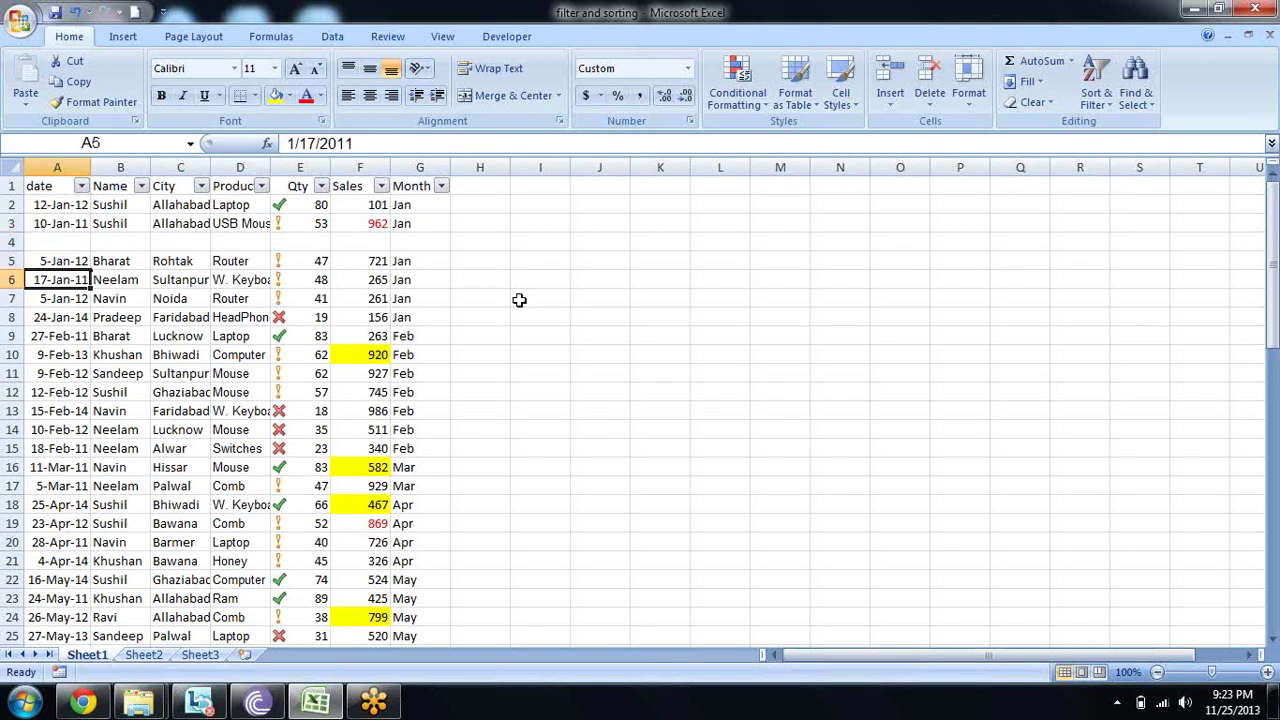
{"action": "key", "text": "Up"}
{"action": "key", "text": "Up"}
{"action": "key", "text": "Up"}
{"action": "key", "text": "Up"}
{"action": "key", "text": "Up"}
{"action": "key", "text": "alt+Down"}
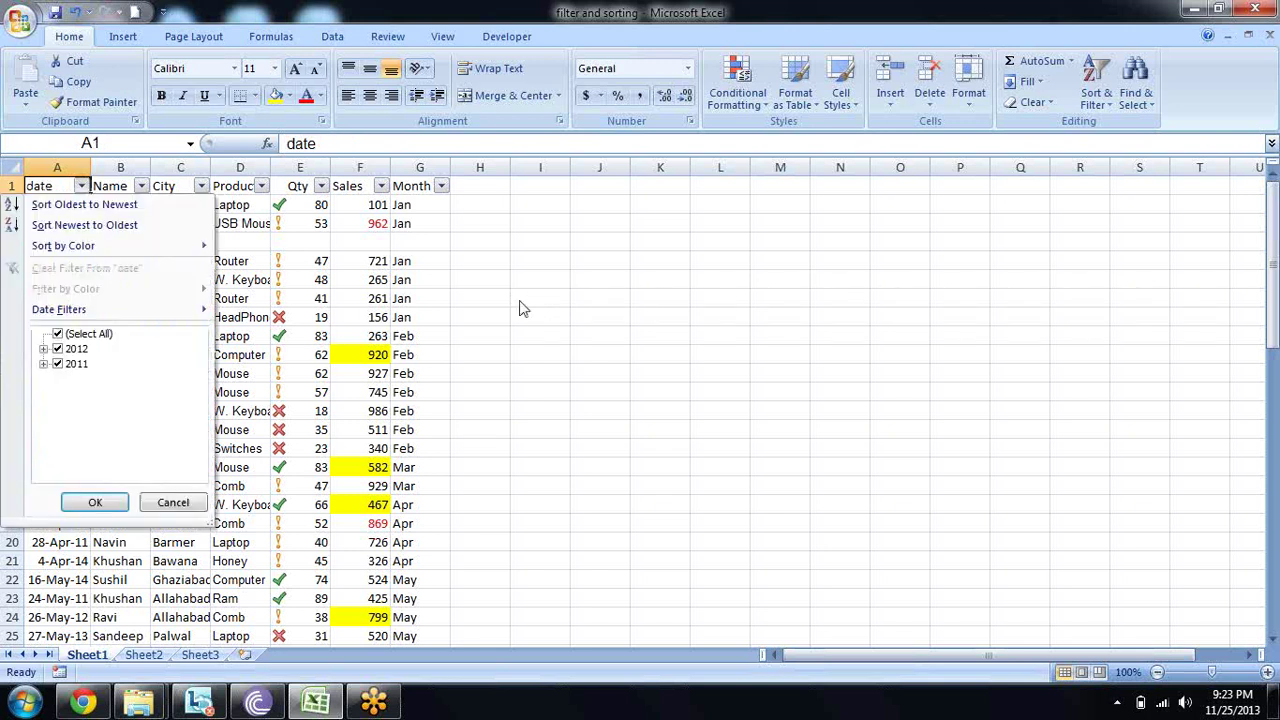
{"action": "key", "text": "Escape"}
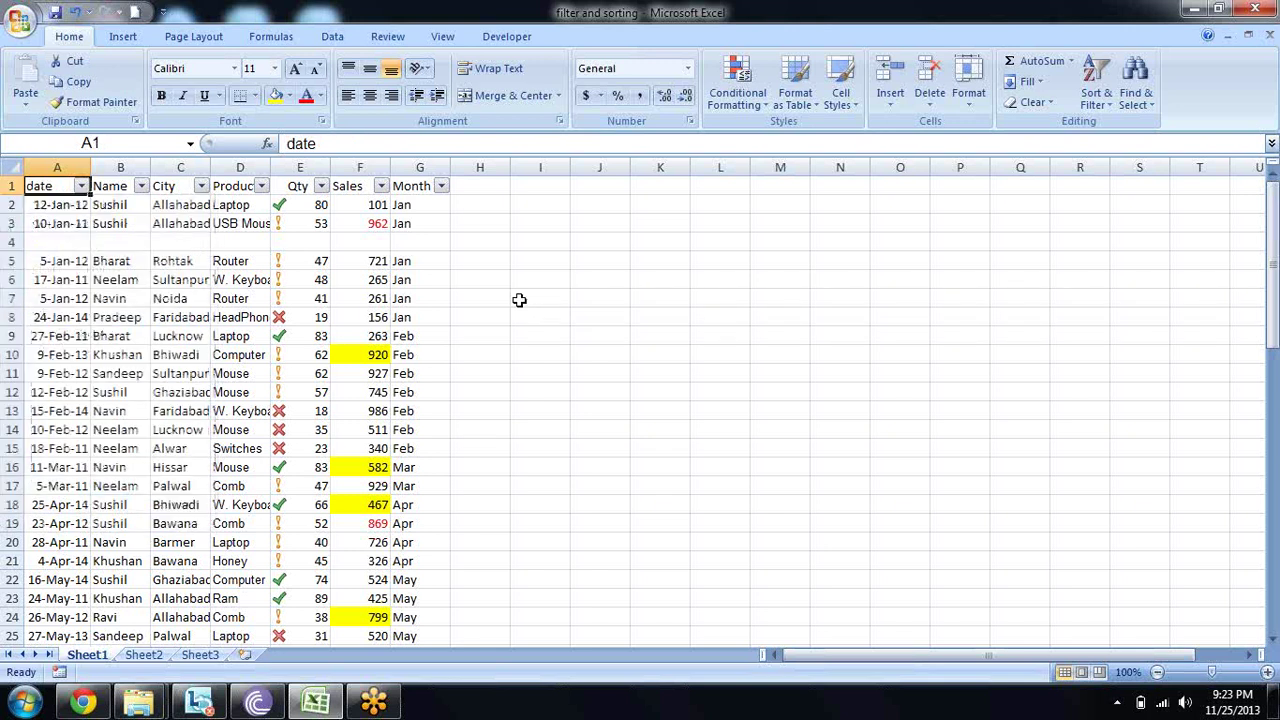
{"action": "key", "text": "Right"}
{"action": "key", "text": "alt+Down"}
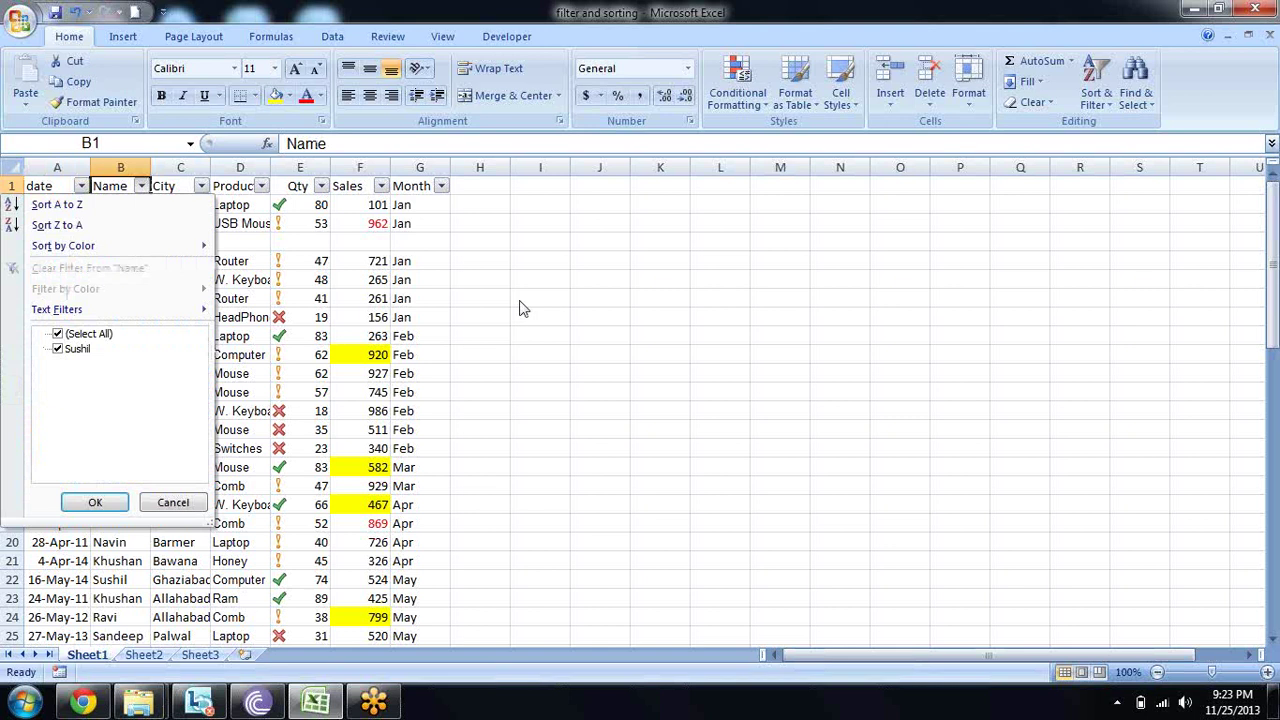
{"action": "key", "text": "Escape"}
{"action": "key", "text": "Right"}
{"action": "key", "text": "alt+Down"}
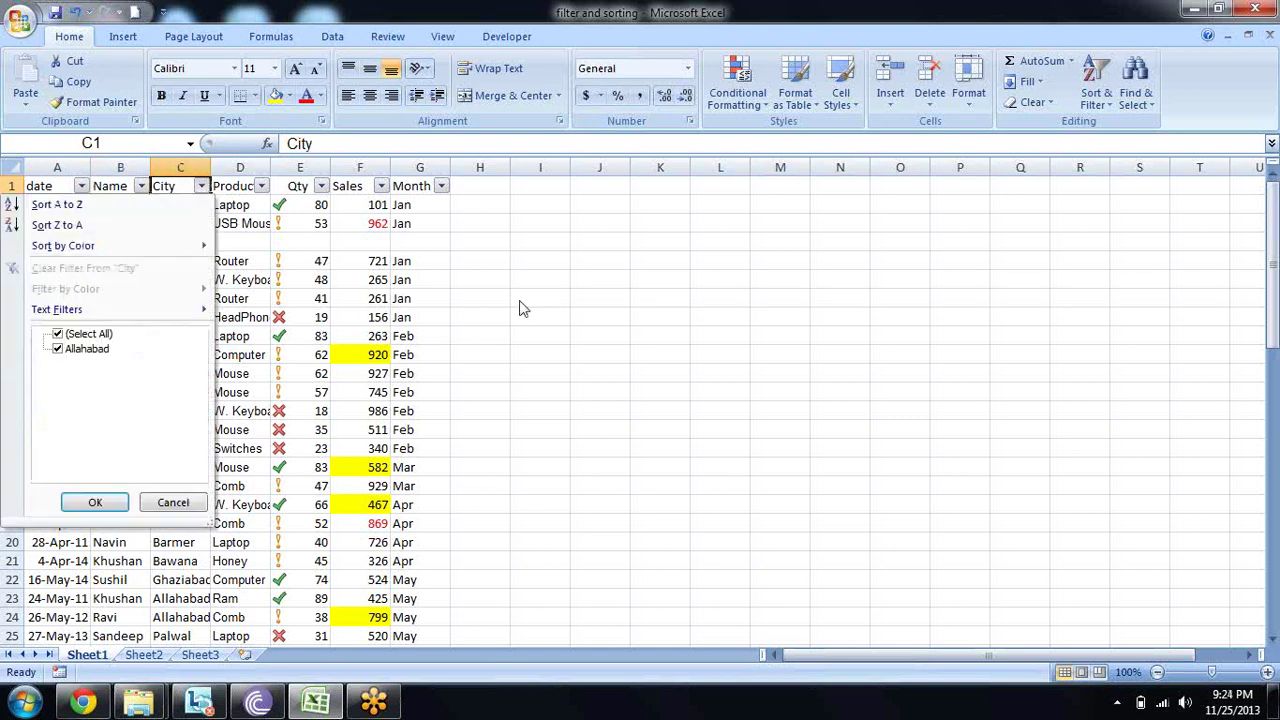
{"action": "key", "text": "Escape"}
Step: Turn filtering off again, starting with the legacy Alt+D, F shortcut
{"action": "key", "text": "Down"}
{"action": "key", "text": "Down"}
{"action": "key", "text": "Down"}
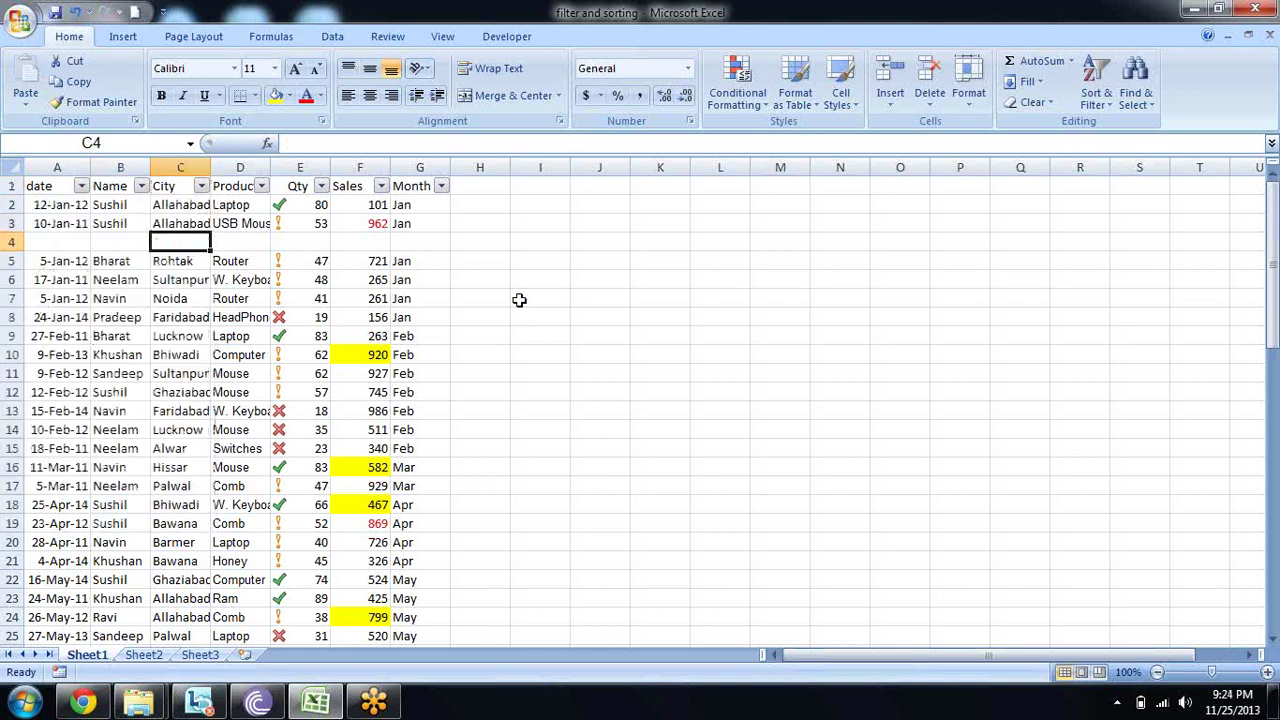
{"action": "key", "text": "alt+d"}
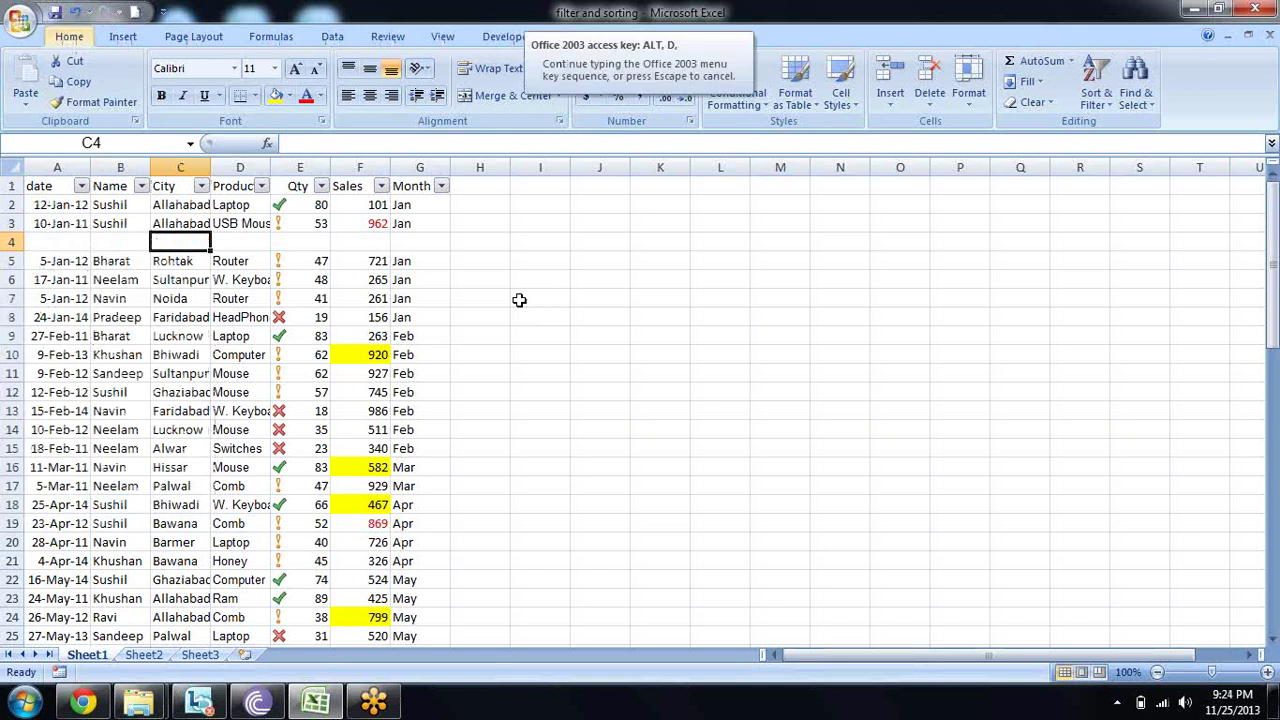
{"action": "key", "text": "f"}
{"action": "key", "text": "f"}
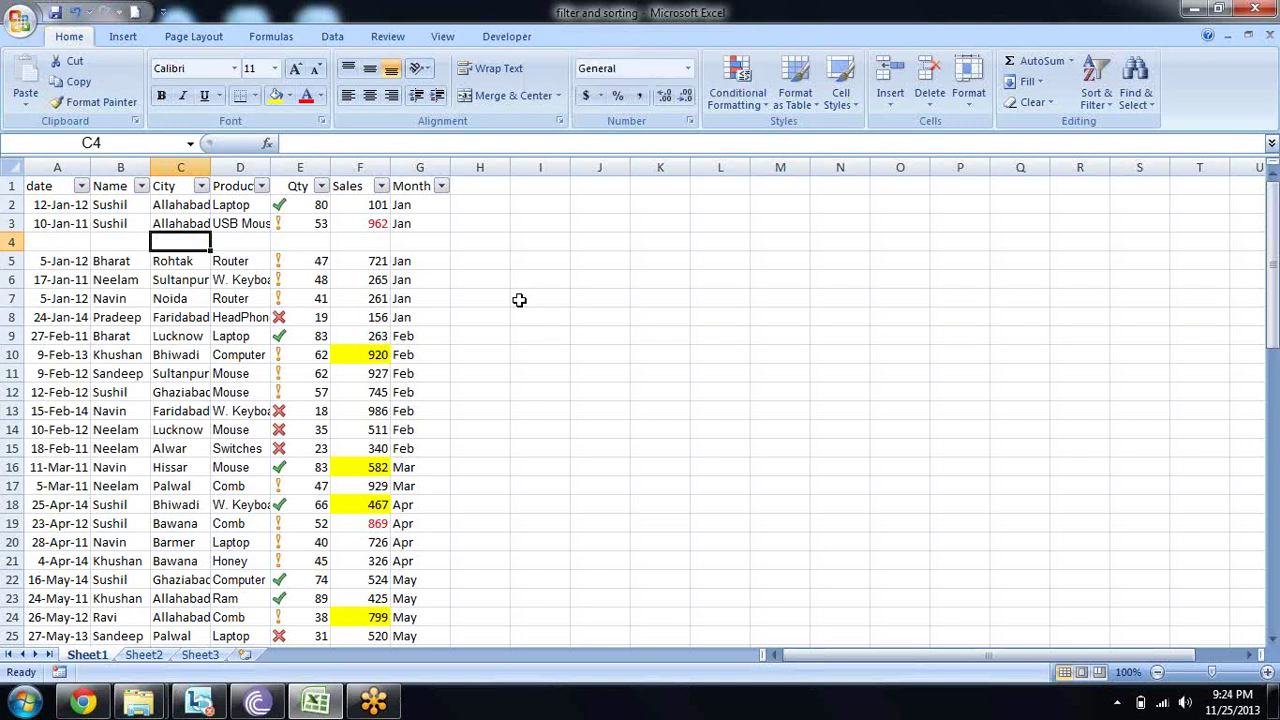
{"action": "key", "text": "ctrl+shift+l"}
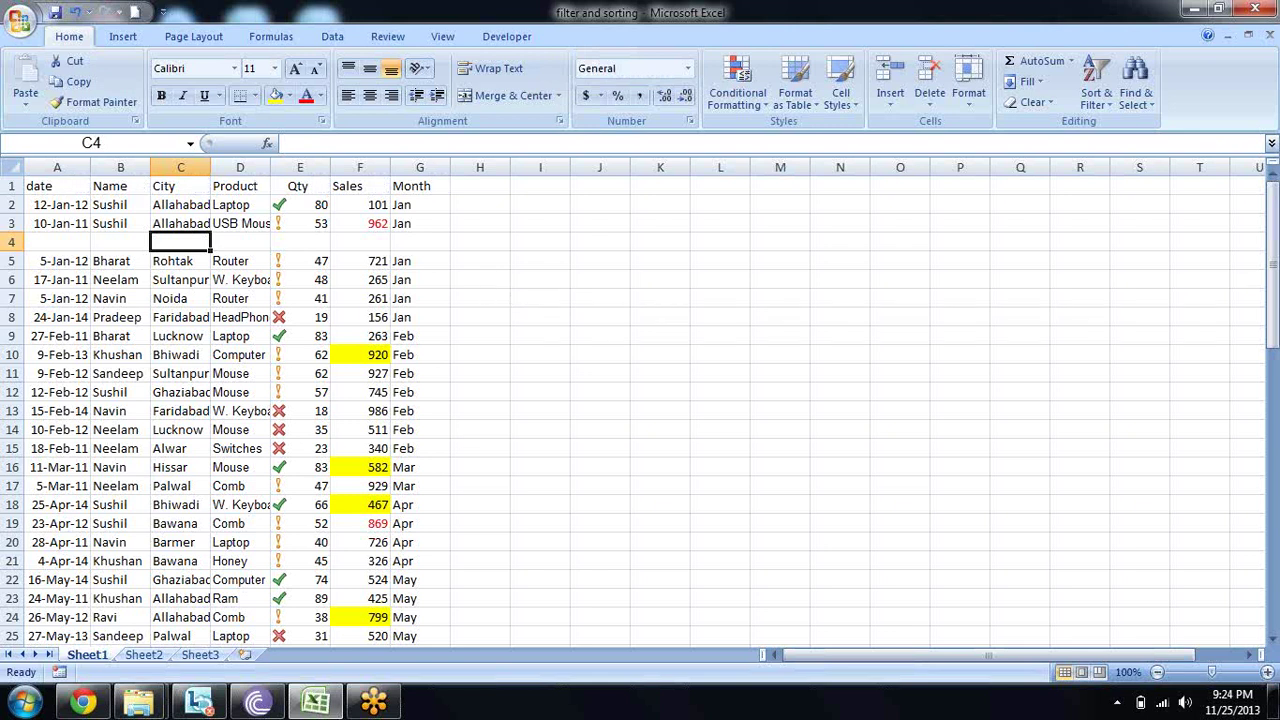
Step: Insert a blank row at row 13
{"action": "right_click", "coordinate": [12, 408]}
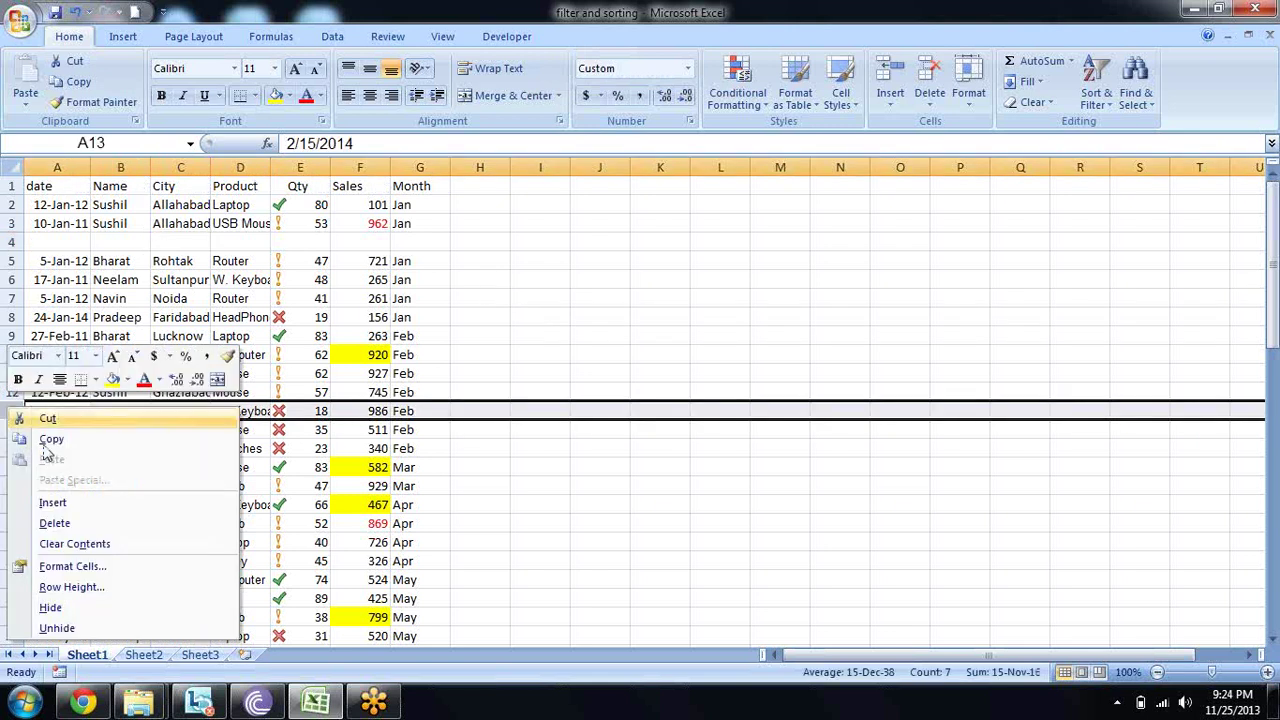
{"action": "left_click", "coordinate": [88, 503]}
{"action": "left_click", "coordinate": [467, 350]}
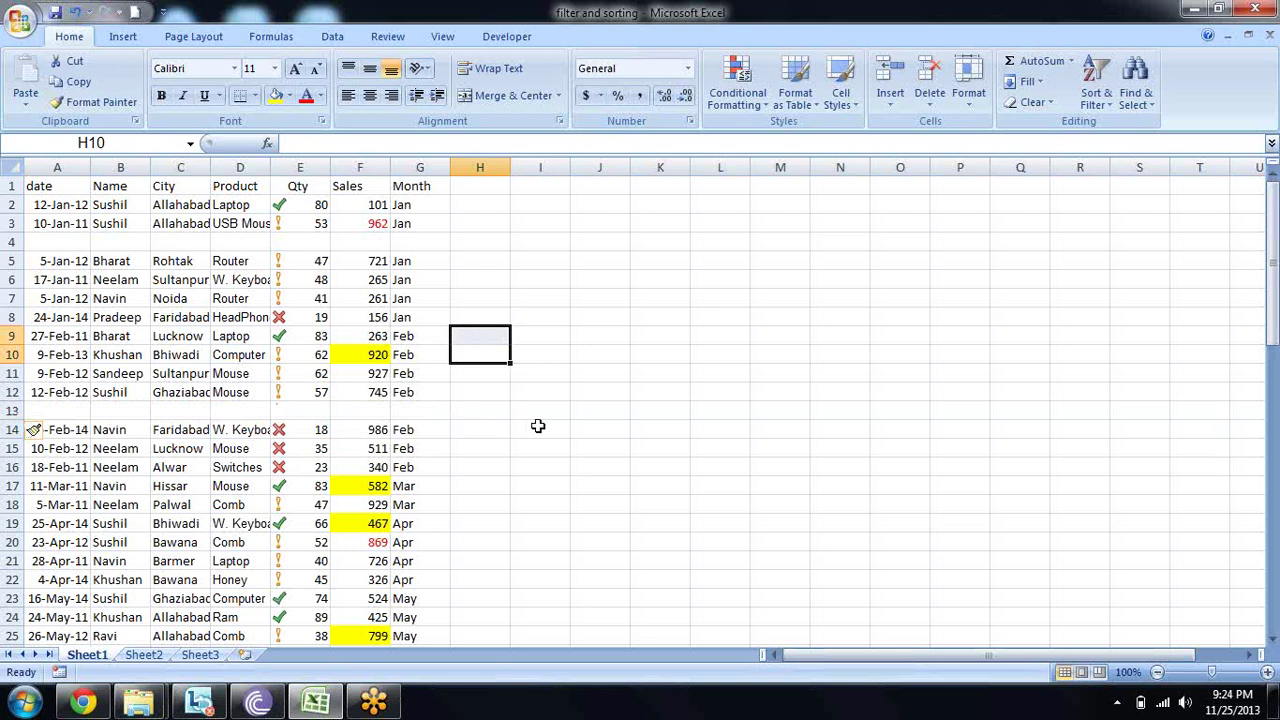
Step: Select A13:D13 and merge and centre the cells
{"action": "key", "text": "Left"}
{"action": "key", "text": "Left"}
{"action": "key", "text": "Left"}
{"action": "key", "text": "Left"}
{"action": "key", "text": "Left"}
{"action": "key", "text": "Left"}
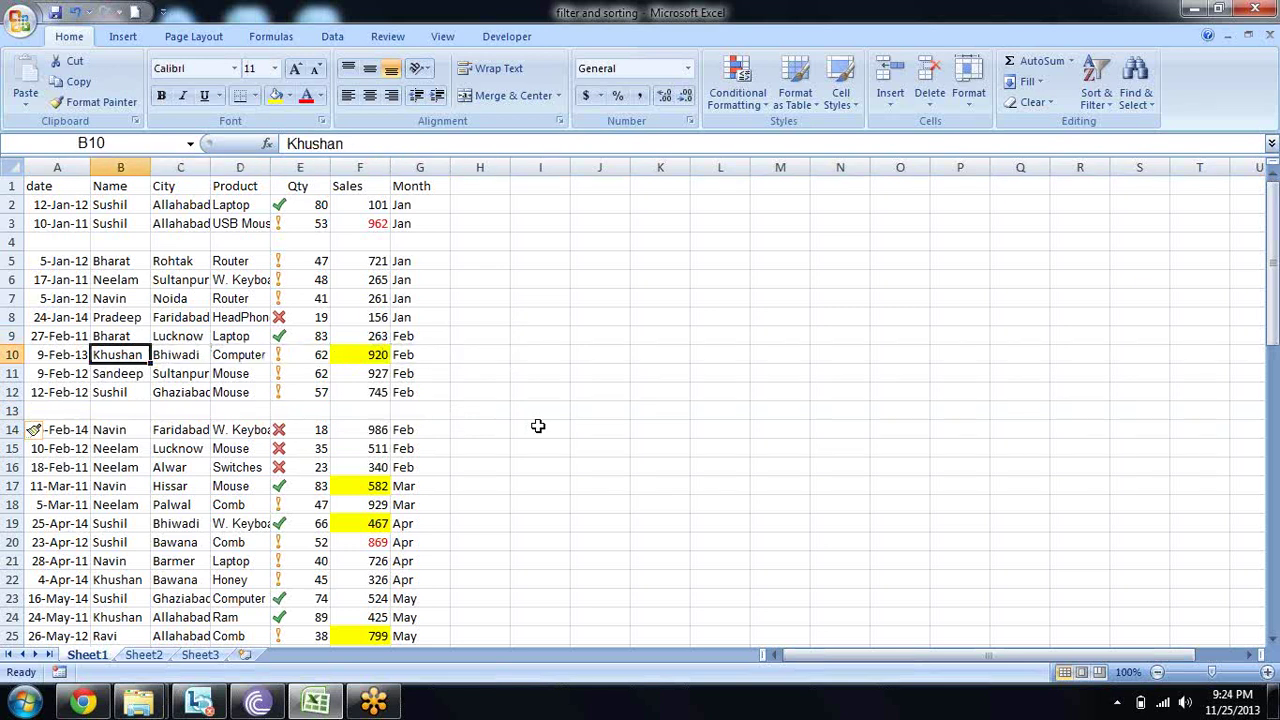
{"action": "key", "text": "Left"}
{"action": "key", "text": "Down"}
{"action": "key", "text": "Down"}
{"action": "key", "text": "Down"}
{"action": "key", "text": "shift+Right"}
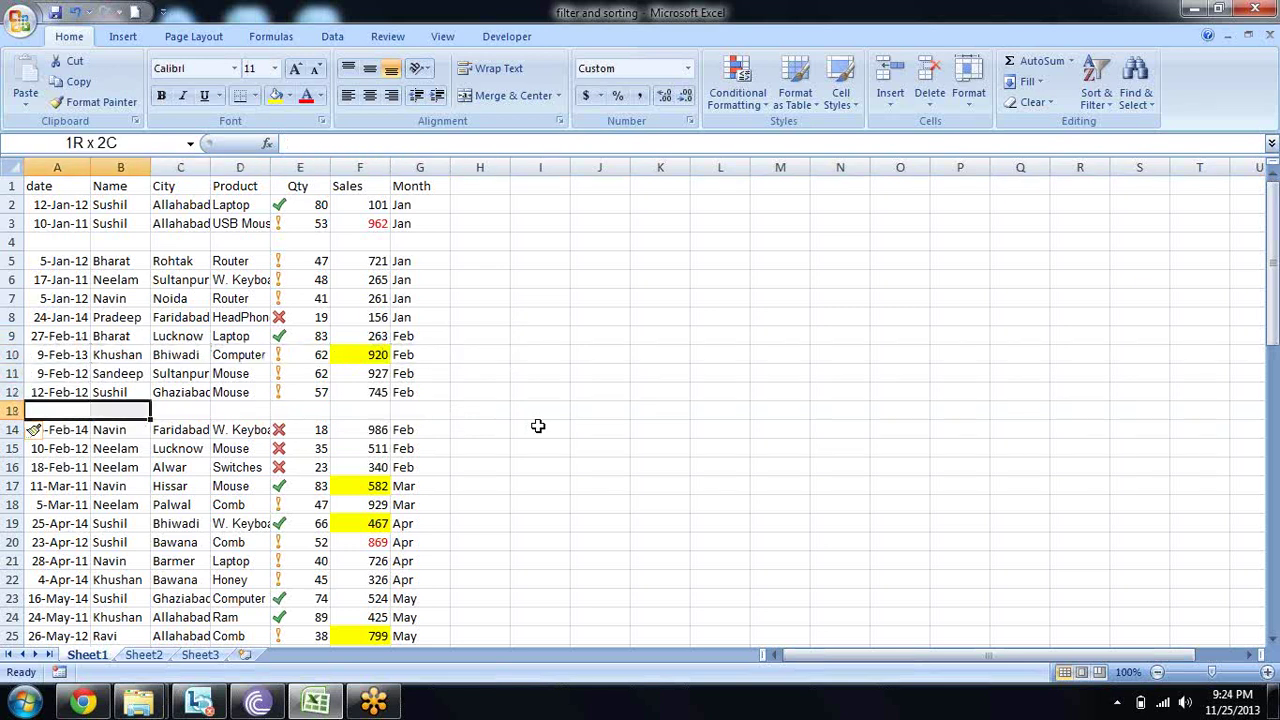
{"action": "key", "text": "shift+Right"}
{"action": "key", "text": "shift+Right"}
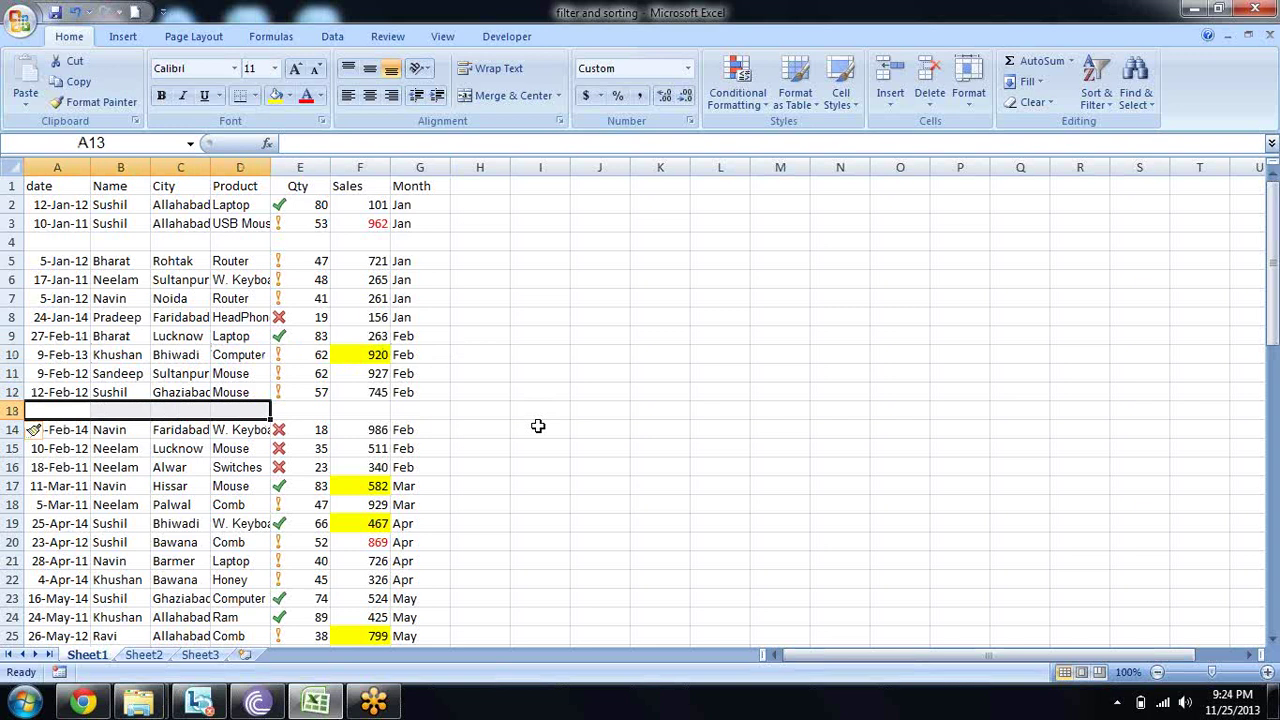
{"action": "key", "text": "alt+h"}
{"action": "key", "text": "m"}
{"action": "key", "text": "c"}
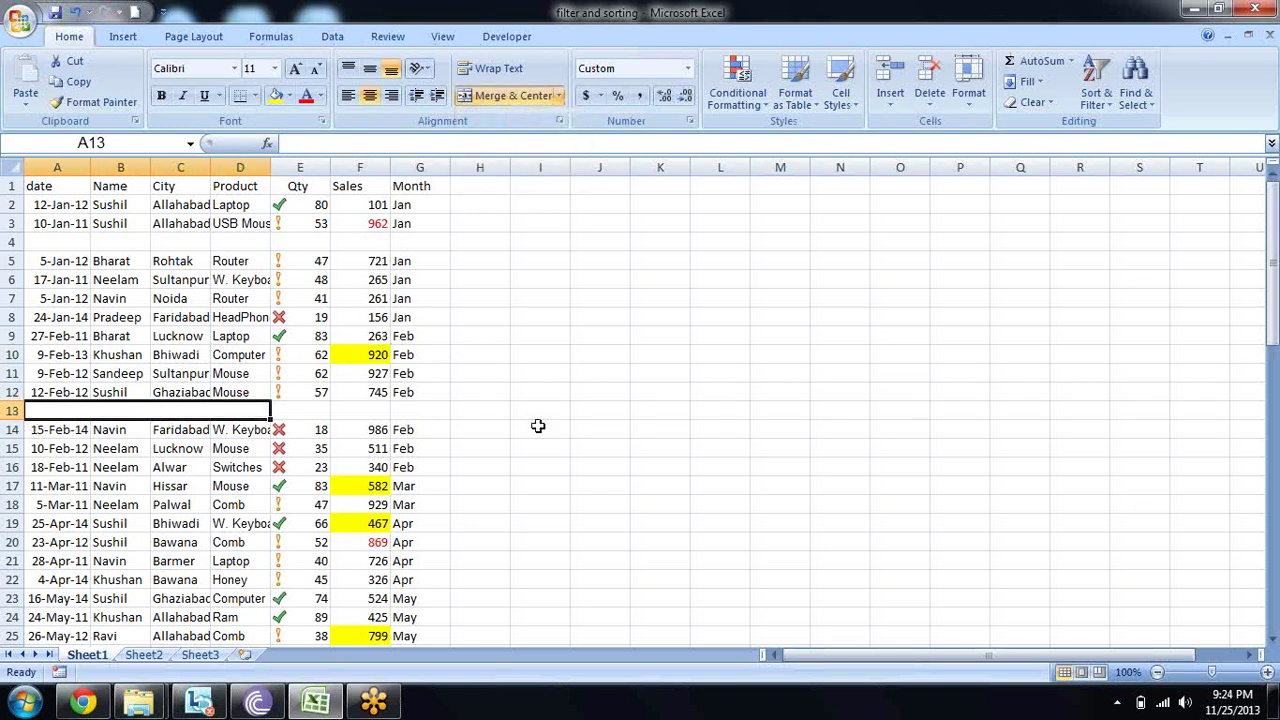
Step: Enter SDFNDD in the merged cell A13
{"action": "key", "text": "Right"}
{"action": "key", "text": "Right"}
{"action": "key", "text": "Left"}
{"action": "key", "text": "Left"}
{"action": "type", "text": "SDFNDD"}
{"action": "key", "text": "Return"}
{"action": "key", "text": "Up"}
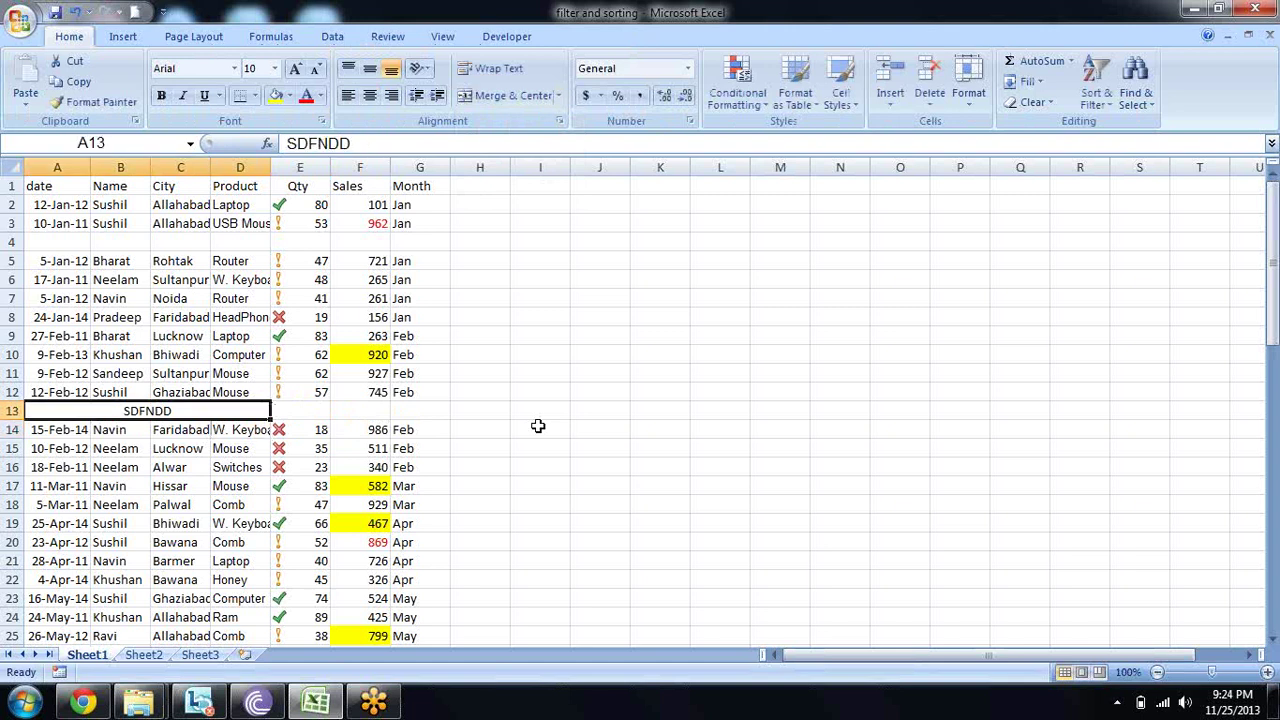
{"action": "key", "text": "Up"}
{"action": "key", "text": "Up"}
{"action": "key", "text": "Up"}
{"action": "key", "text": "Up"}
{"action": "key", "text": "Down"}
{"action": "key", "text": "Down"}
{"action": "key", "text": "Down"}
{"action": "key", "text": "Up"}
{"action": "key", "text": "Up"}
{"action": "key", "text": "Up"}
{"action": "key", "text": "Up"}
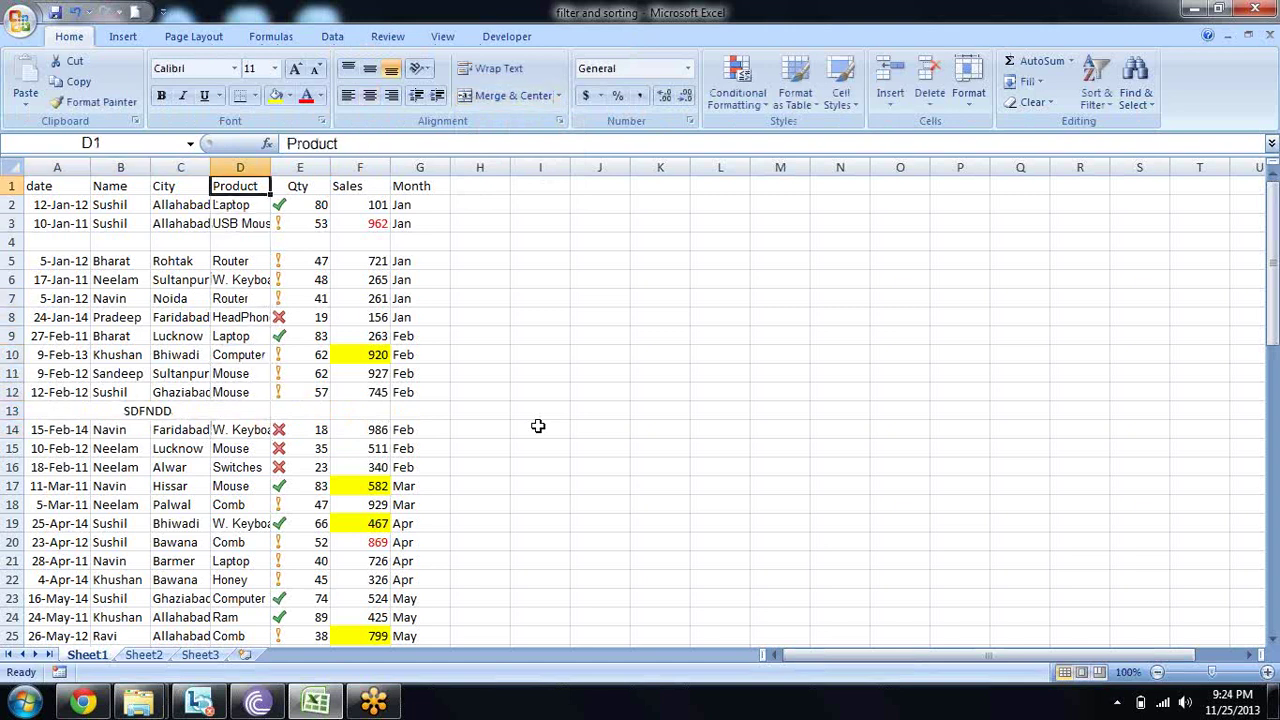
Step: Select the data range from A1 across and down with Ctrl+Shift+arrows
{"action": "key", "text": "Left"}
{"action": "key", "text": "Left"}
{"action": "key", "text": "Left"}
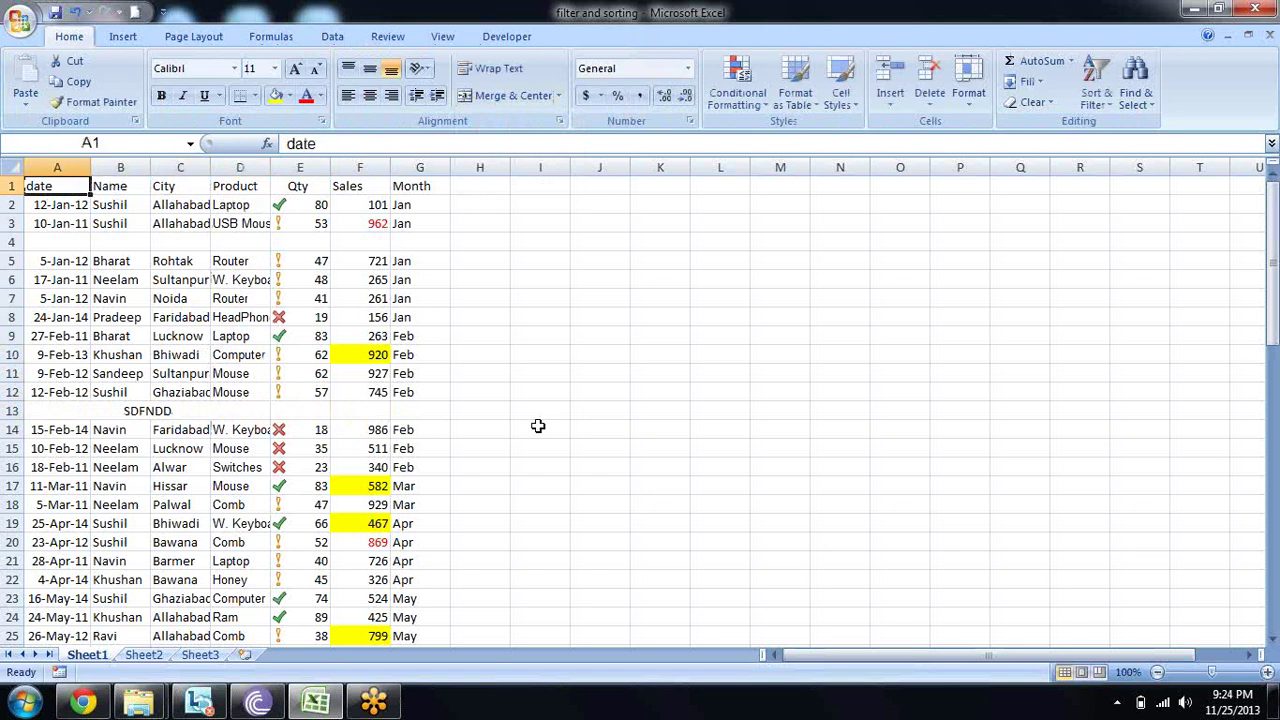
{"action": "key", "text": "ctrl+shift+Right"}
{"action": "key", "text": "ctrl+shift+Down"}
{"action": "key", "text": "ctrl+shift+Down"}
{"action": "key", "text": "ctrl+shift+Down"}
{"action": "key", "text": "ctrl+shift+Down"}
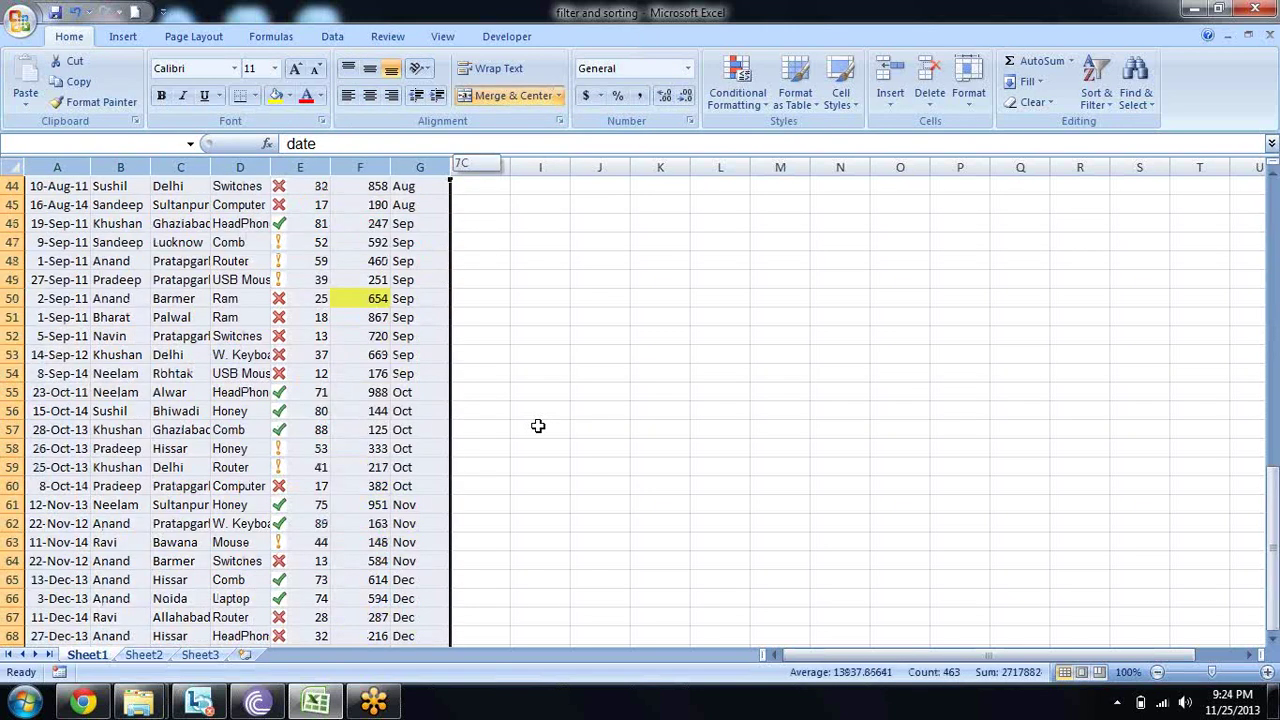
{"action": "key", "text": "ctrl+shift+Down"}
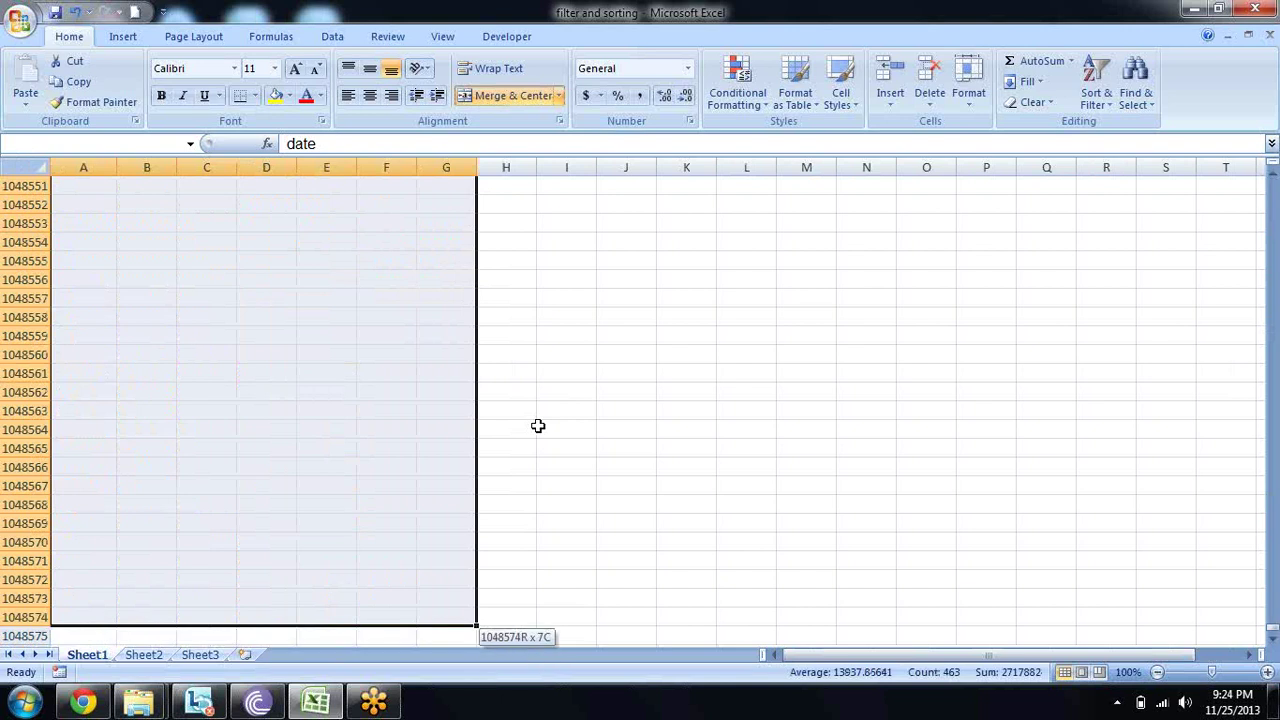
Step: Adjust the selection so it ends at row 68, then return to cell A1
{"action": "key", "text": "ctrl+shift+Up"}
{"action": "scroll", "coordinate": [538, 426], "scroll_direction": "up", "scroll_amount": 2}
{"action": "key", "text": "shift+Down"}
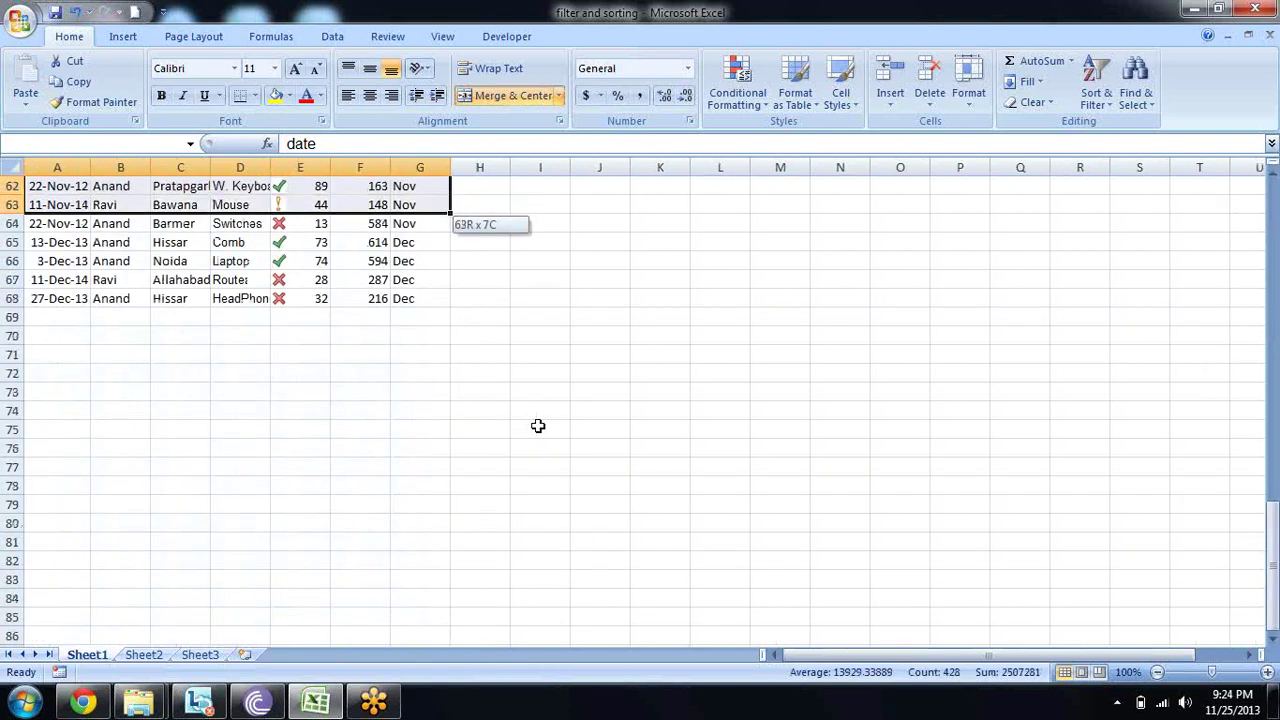
{"action": "key", "text": "shift+Down"}
{"action": "key", "text": "shift+Up"}
{"action": "key", "text": "shift+Up"}
{"action": "key", "text": "shift+Up"}
{"action": "key", "text": "shift+Down"}
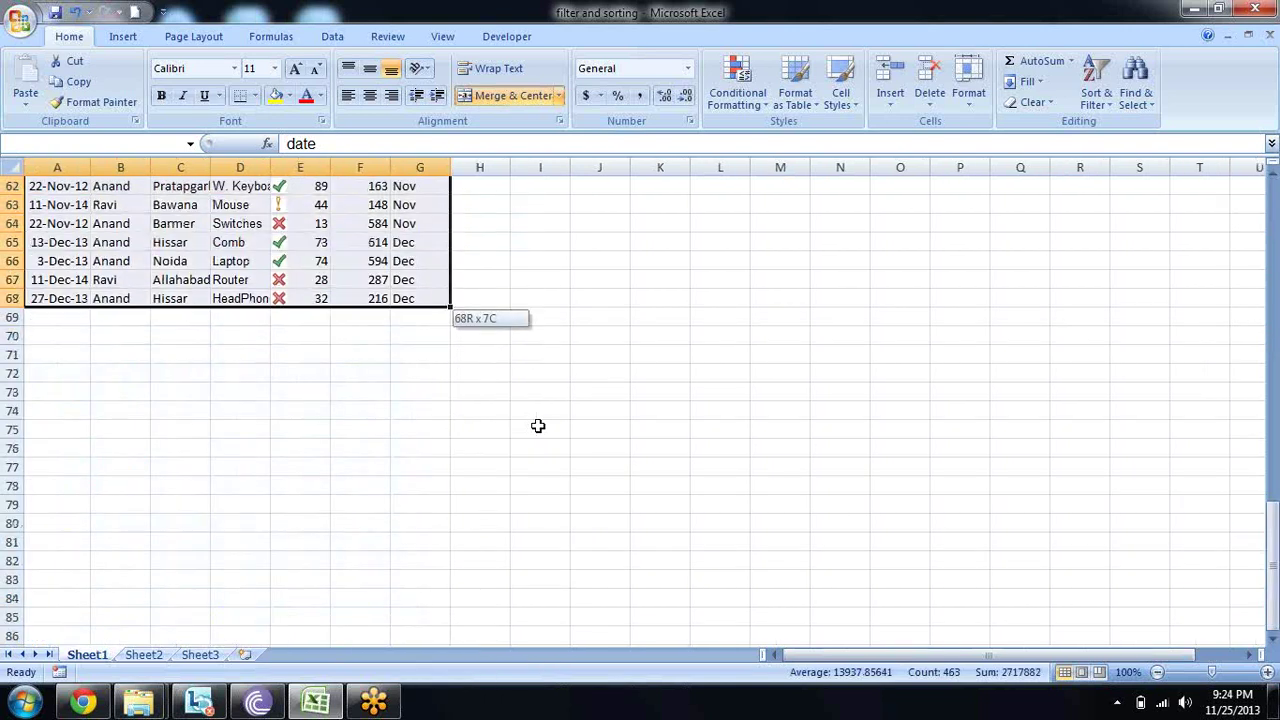
{"action": "key", "text": "ctrl+Home"}
Step: Open the Name column's filter list and close it without changes
{"action": "key", "text": "Down"}
{"action": "key", "text": "Down"}
{"action": "key", "text": "Down"}
{"action": "key", "text": "Up"}
{"action": "key", "text": "Up"}
{"action": "key", "text": "Up"}
{"action": "key", "text": "Right"}
{"action": "key", "text": "alt+Down"}
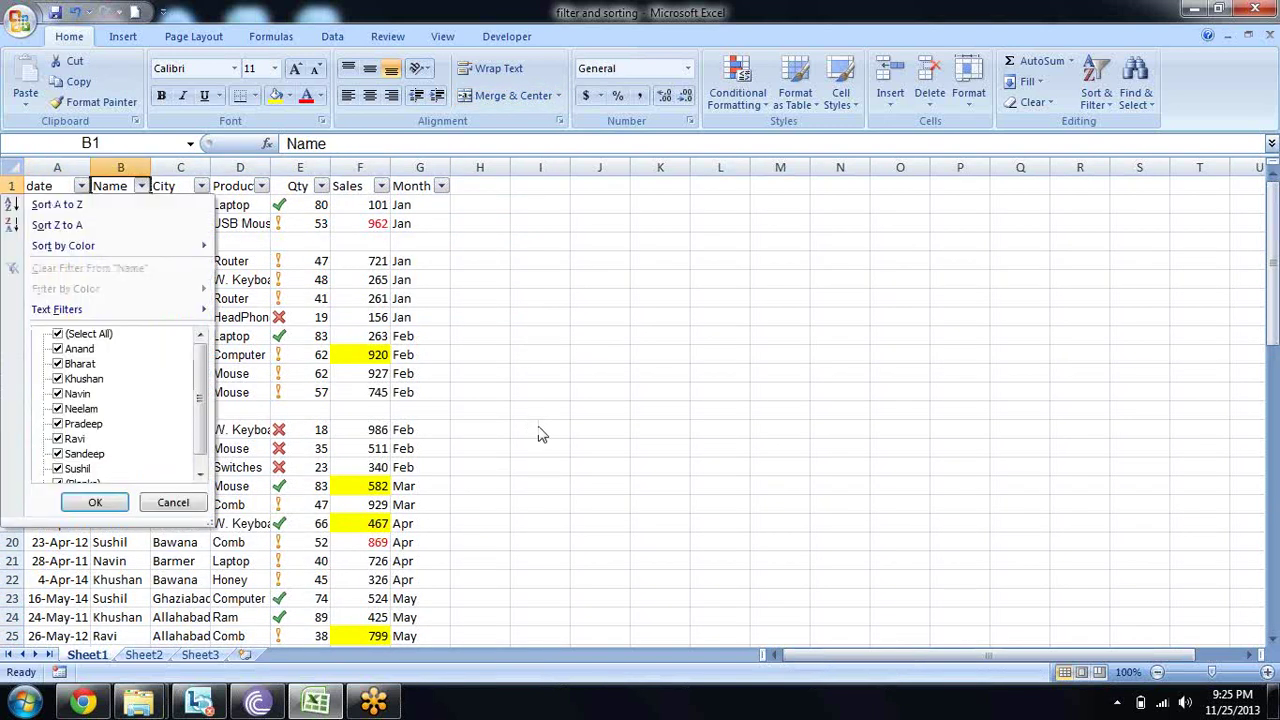
{"action": "key", "text": "Down"}
{"action": "key", "text": "Down"}
{"action": "key", "text": "Down"}
{"action": "key", "text": "Down"}
{"action": "key", "text": "Escape"}
{"action": "key", "text": "Down"}
{"action": "key", "text": "Down"}
{"action": "key", "text": "Down"}
{"action": "key", "text": "Down"}
{"action": "key", "text": "Down"}
{"action": "key", "text": "Down"}
{"action": "key", "text": "Down"}
{"action": "key", "text": "Down"}
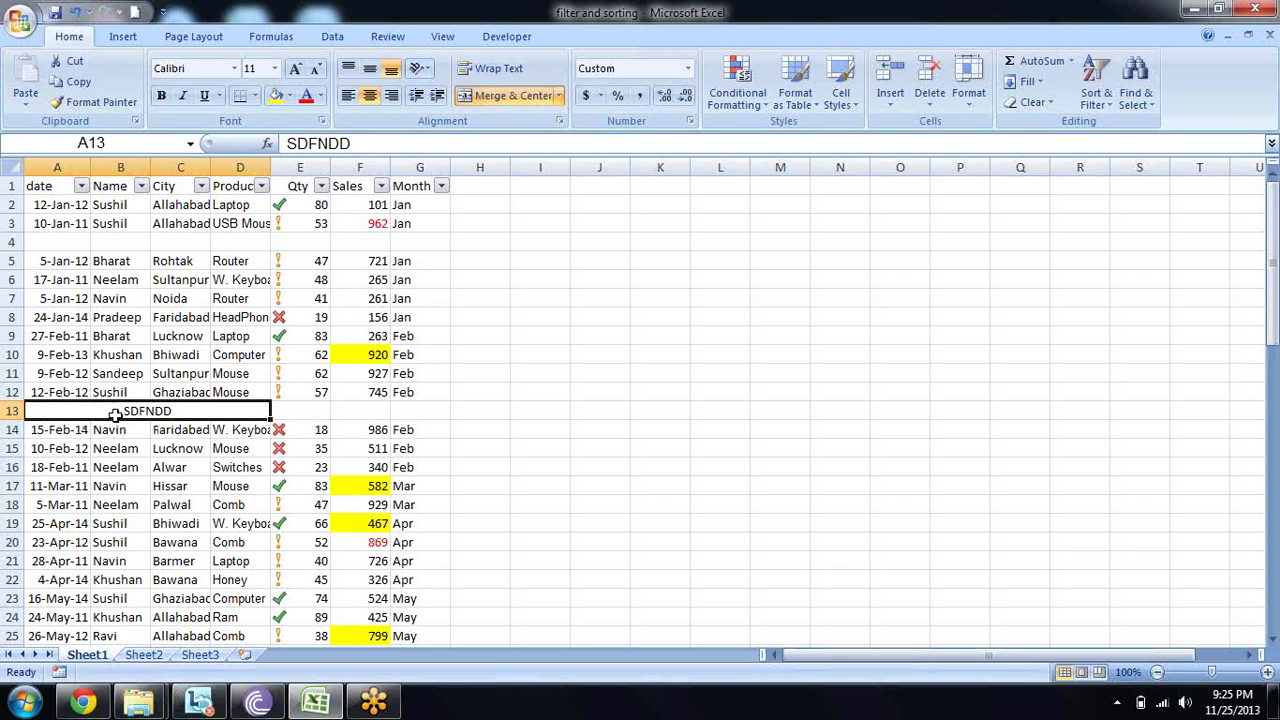
Step: Try an =ADDRESS formula referencing A13 in cell I13, then cancel it
{"action": "left_click", "coordinate": [538, 414]}
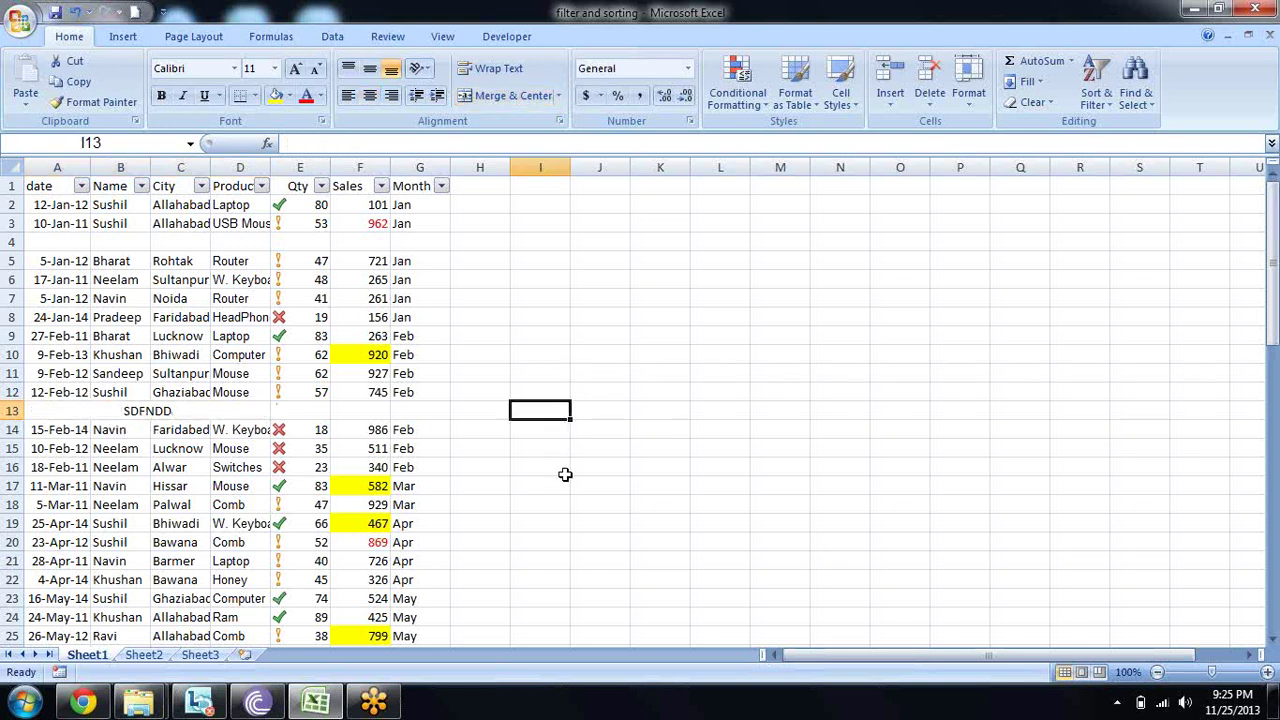
{"action": "type", "text": "=ADDRESS("}
{"action": "key", "text": "Left"}
{"action": "key", "text": "Left"}
{"action": "key", "text": "Left"}
{"action": "key", "text": "Left"}
{"action": "key", "text": "Left"}
{"action": "key", "text": "Return"}
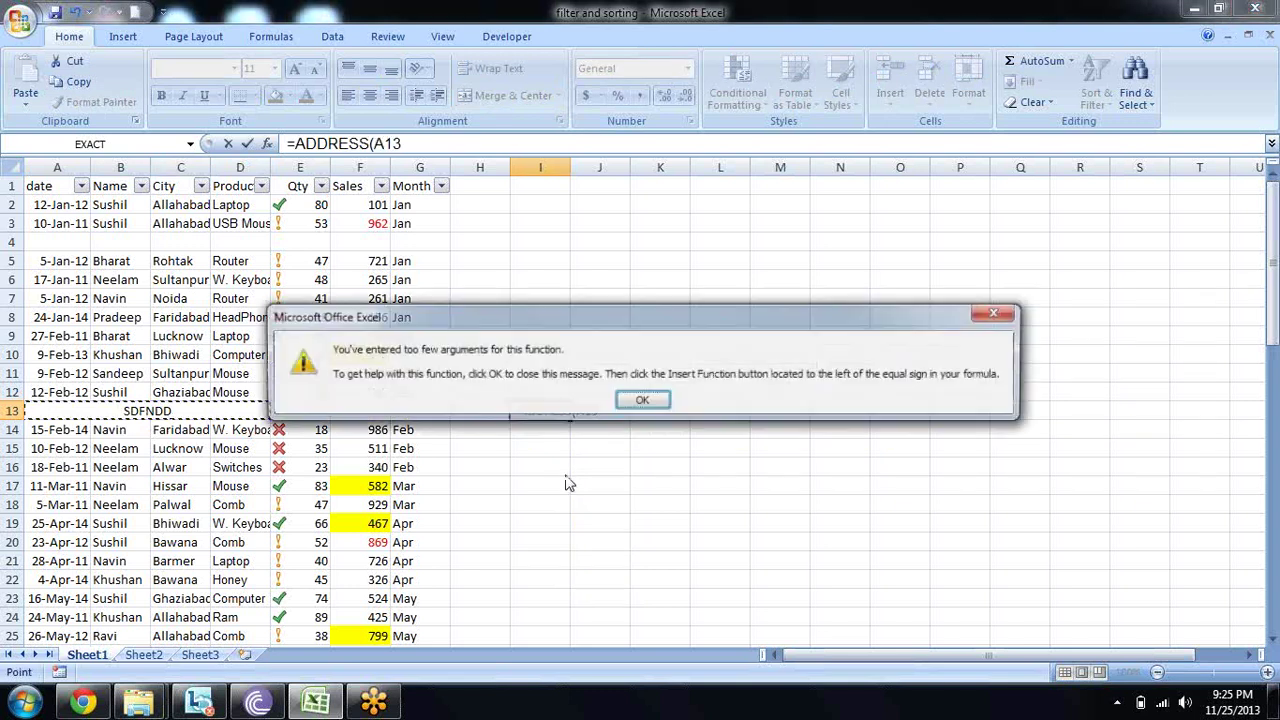
{"action": "key", "text": "Return"}
{"action": "key", "text": "Right"}
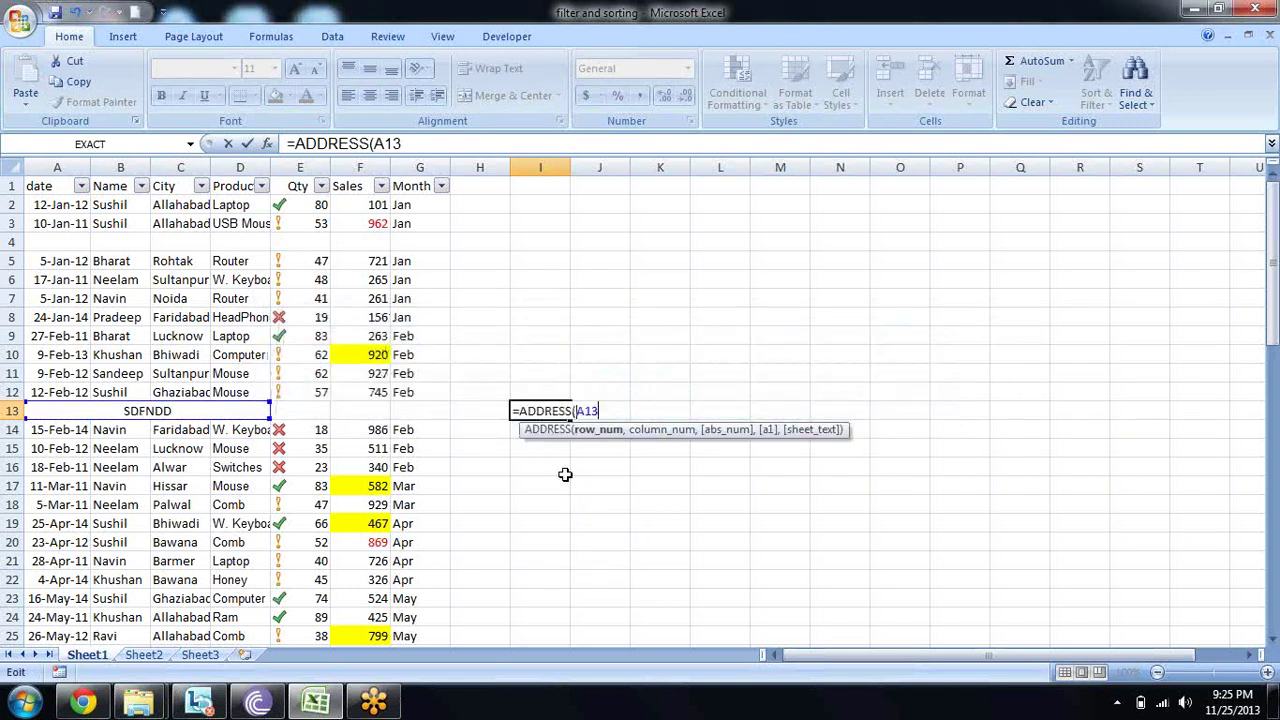
{"action": "key", "text": "Escape"}
Step: Try an =INFO(A13) formula in I13, then open the date column's filter list
{"action": "type", "text": "="}
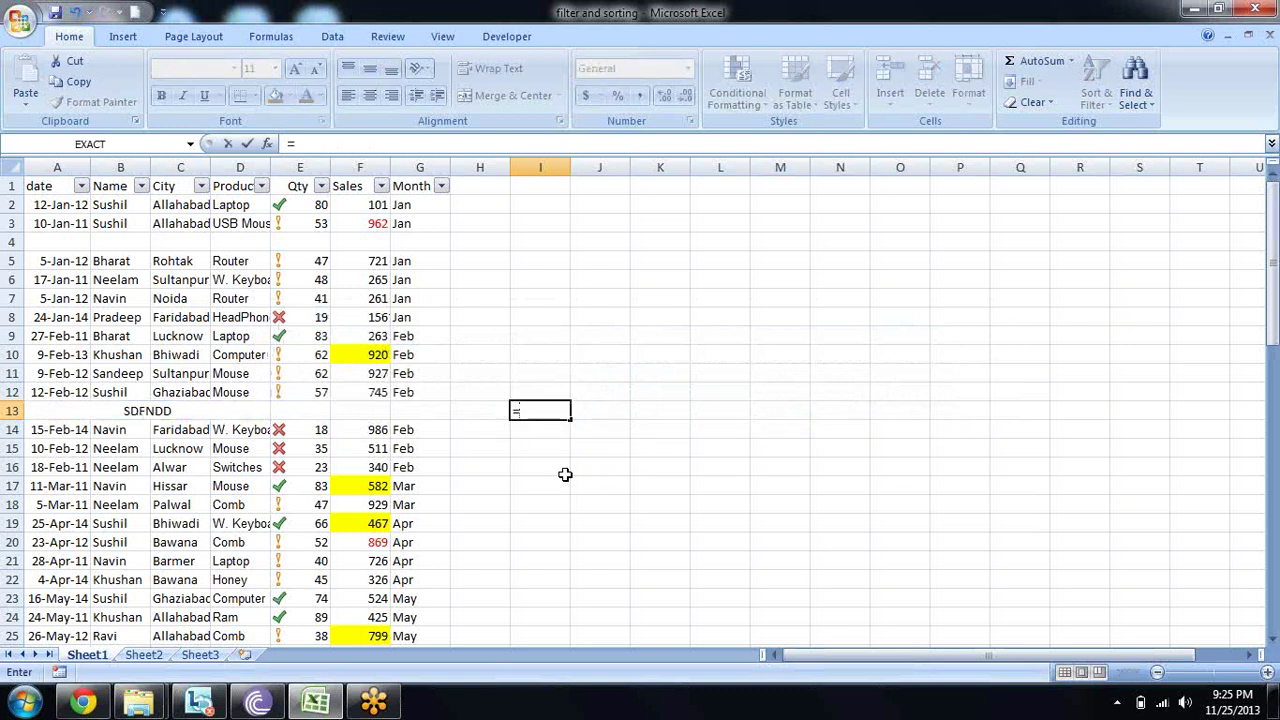
{"action": "type", "text": "IN"}
{"action": "key", "text": "Down"}
{"action": "key", "text": "Down"}
{"action": "key", "text": "Tab"}
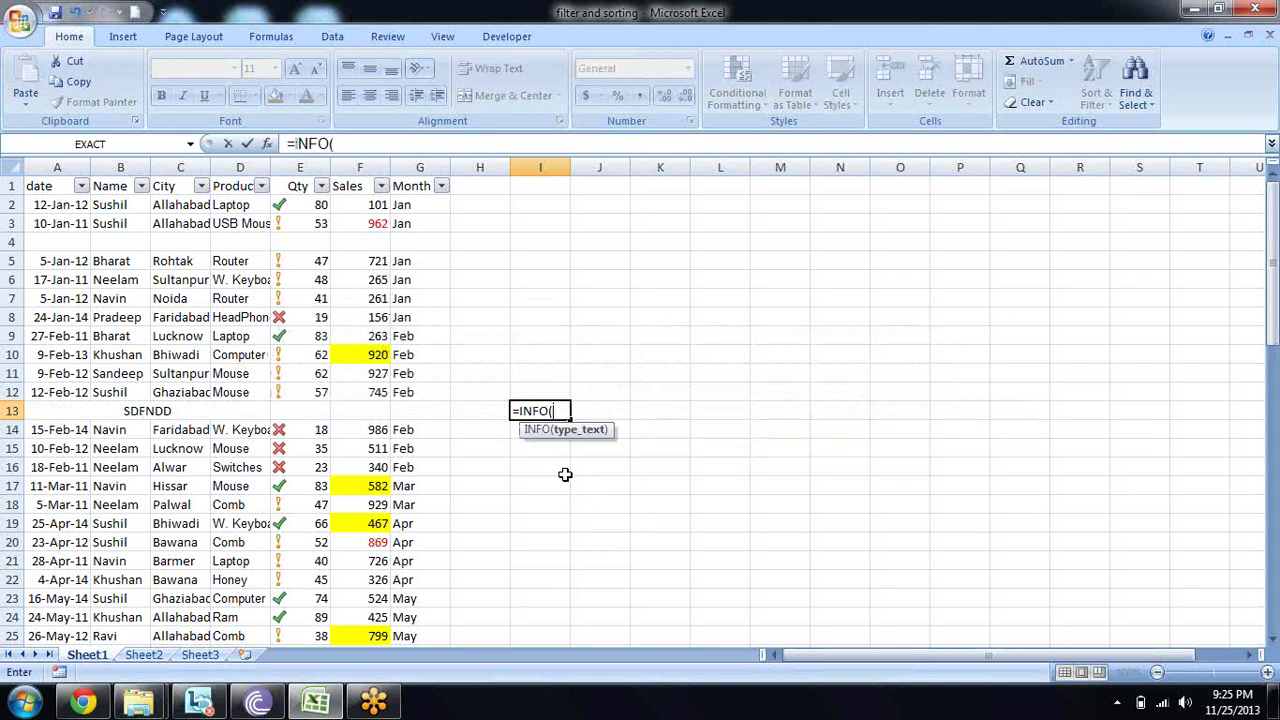
{"action": "key", "text": "Left"}
{"action": "key", "text": "Left"}
{"action": "key", "text": "Left"}
{"action": "key", "text": "Left"}
{"action": "key", "text": "Left"}
{"action": "type", "text": ")"}
{"action": "key", "text": "Return"}
{"action": "key", "text": "Up"}
{"action": "key", "text": "Right"}
{"action": "key", "text": "Right"}
{"action": "key", "text": "Right"}
{"action": "key", "text": "Right"}
{"action": "key", "text": "Right"}
{"action": "key", "text": "Left"}
{"action": "key", "text": "Left"}
{"action": "key", "text": "Left"}
{"action": "key", "text": "Left"}
{"action": "key", "text": "Left"}
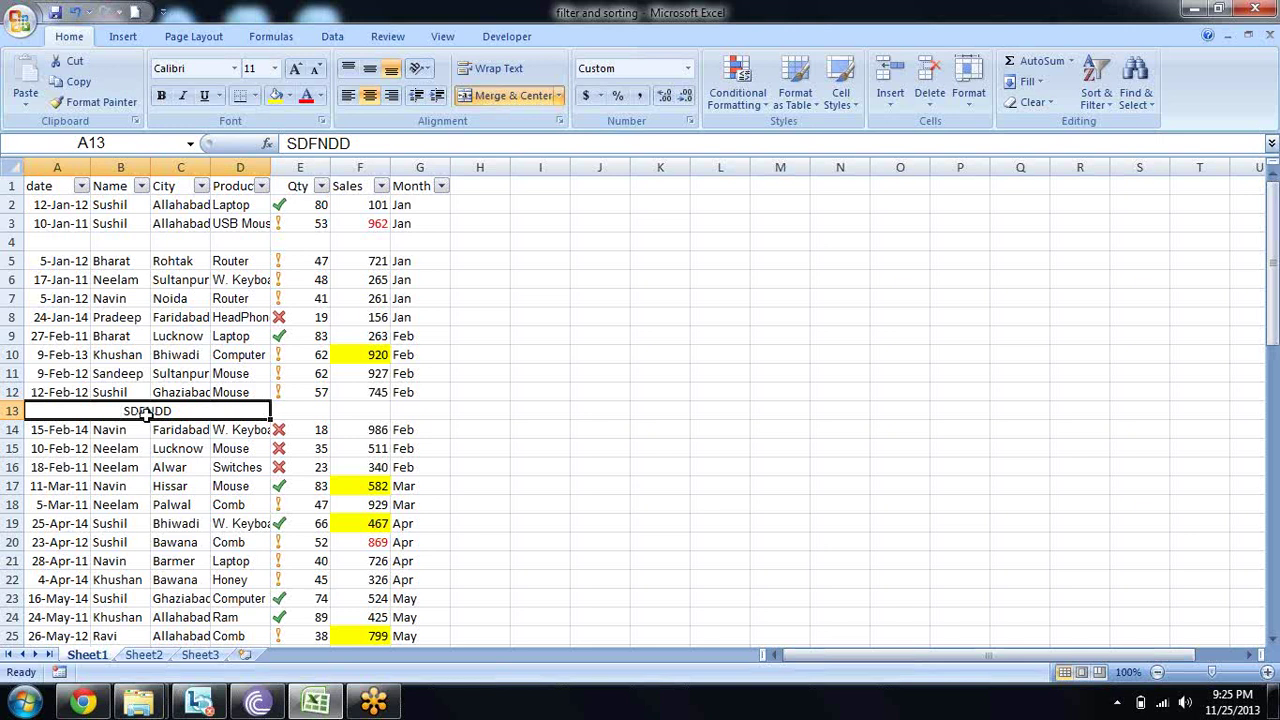
{"action": "left_click", "coordinate": [81, 186]}
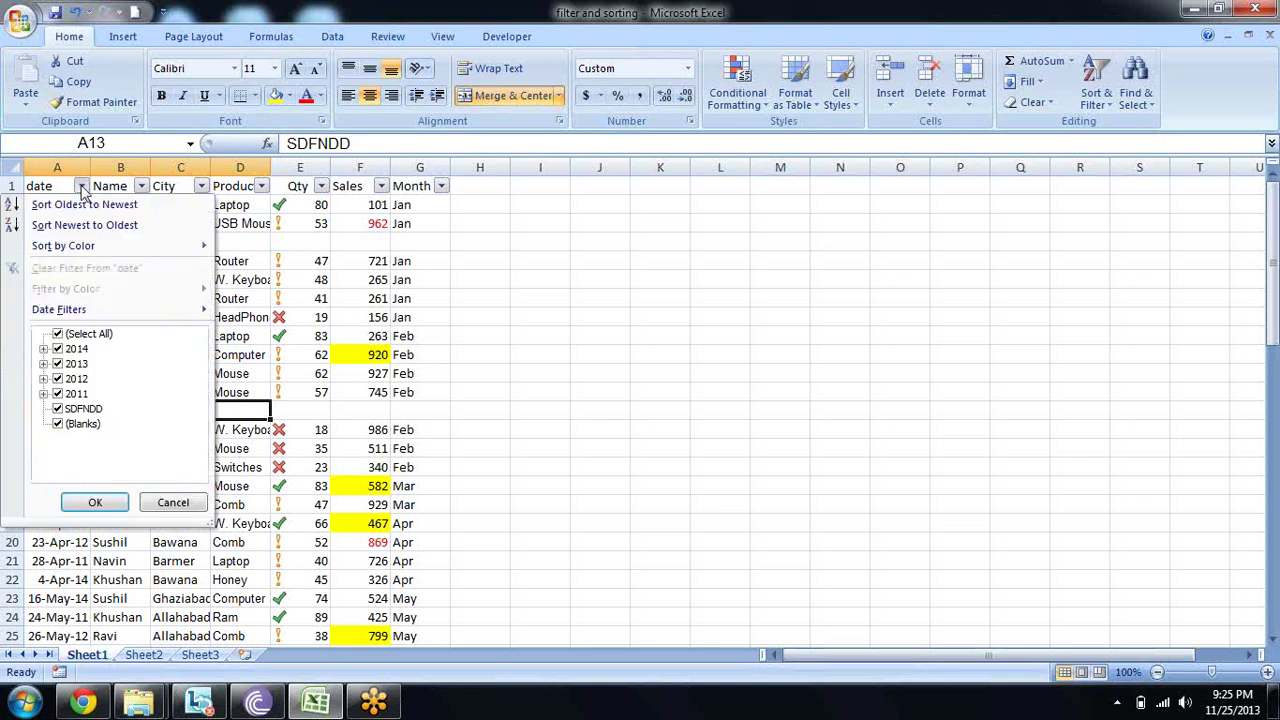
Step: Filter the date column to show only the SDFNDD row
{"action": "left_click", "coordinate": [57, 334]}
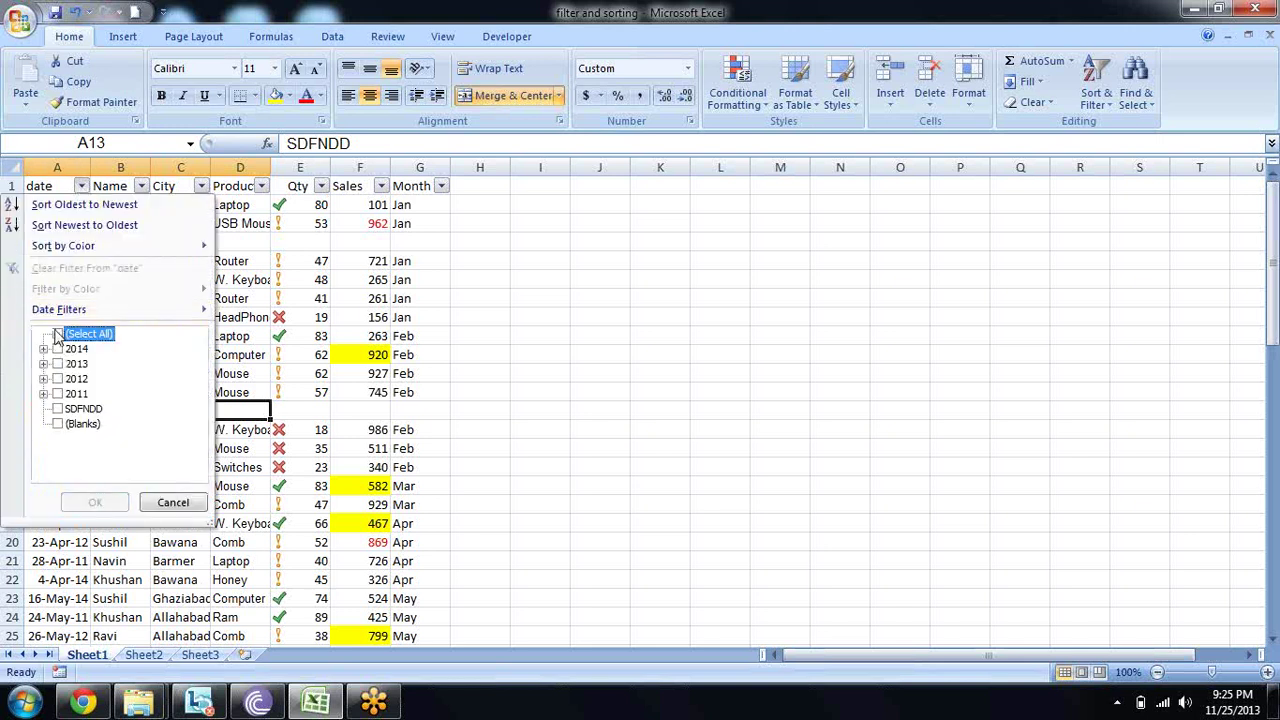
{"action": "left_click", "coordinate": [58, 409]}
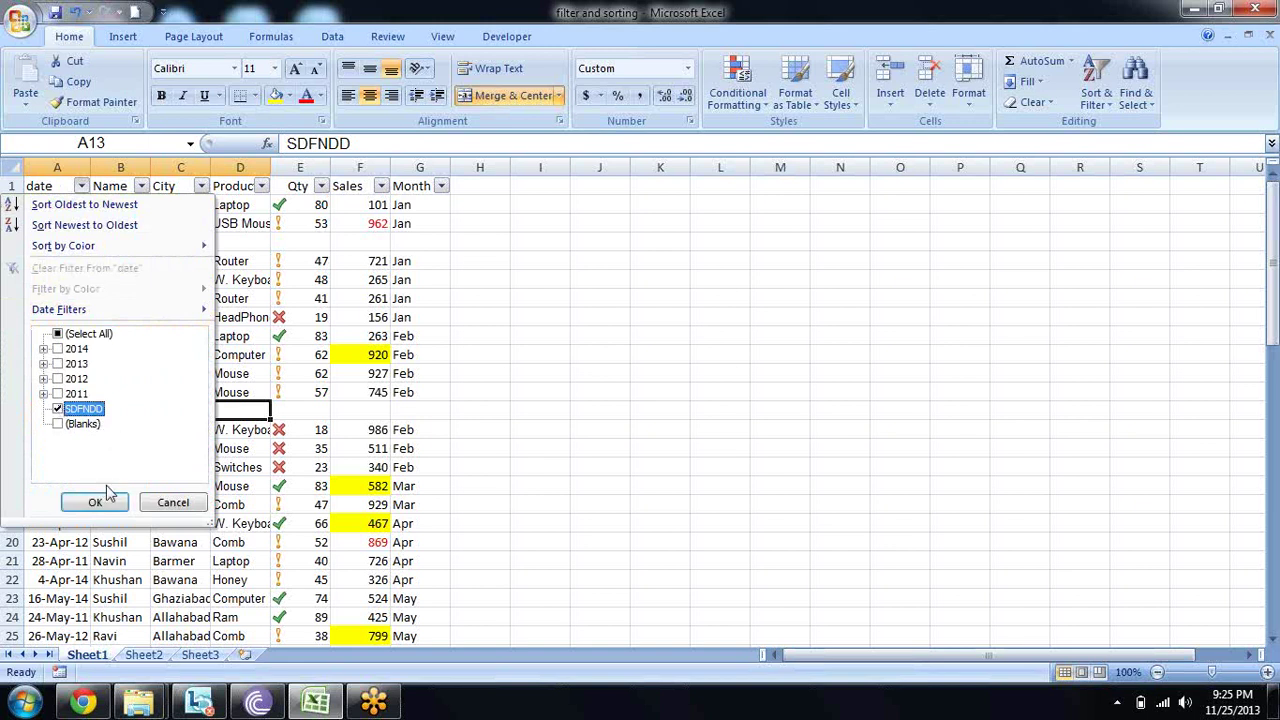
{"action": "left_click", "coordinate": [95, 502]}
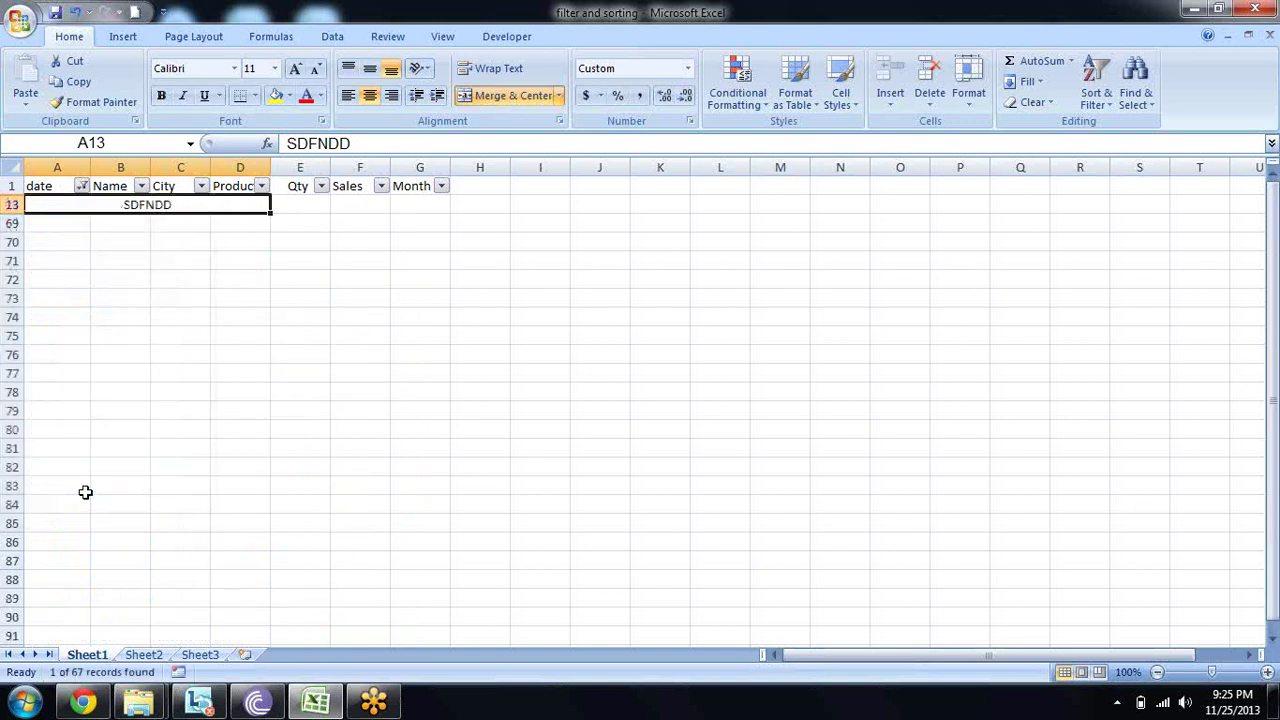
Step: Reselect all dates in the date filter so every row shows
{"action": "left_click", "coordinate": [84, 187]}
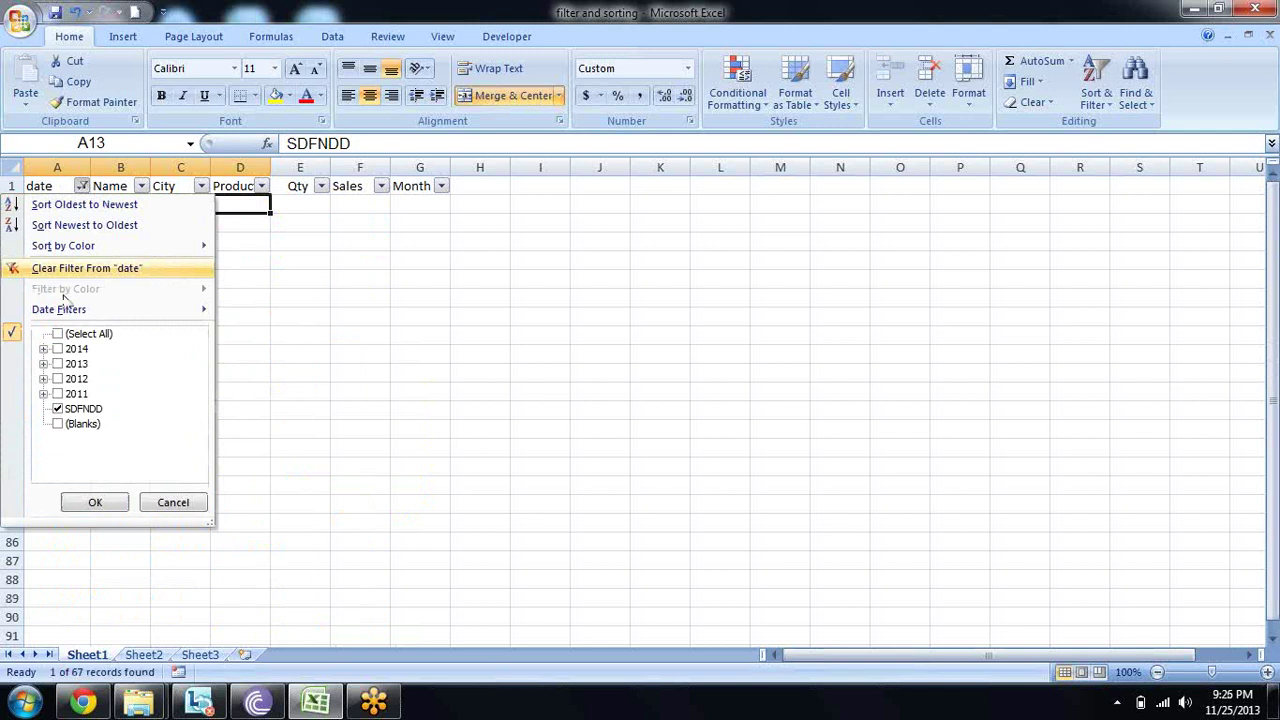
{"action": "left_click", "coordinate": [66, 335]}
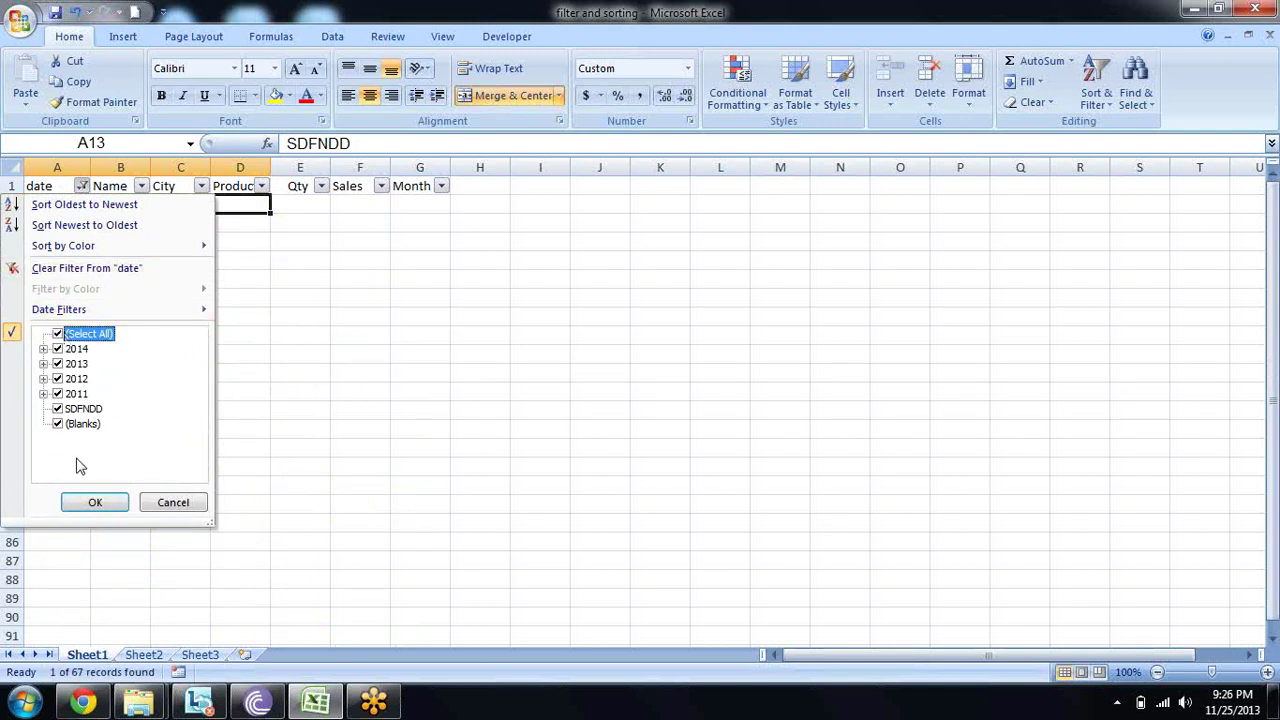
{"action": "left_click", "coordinate": [95, 502]}
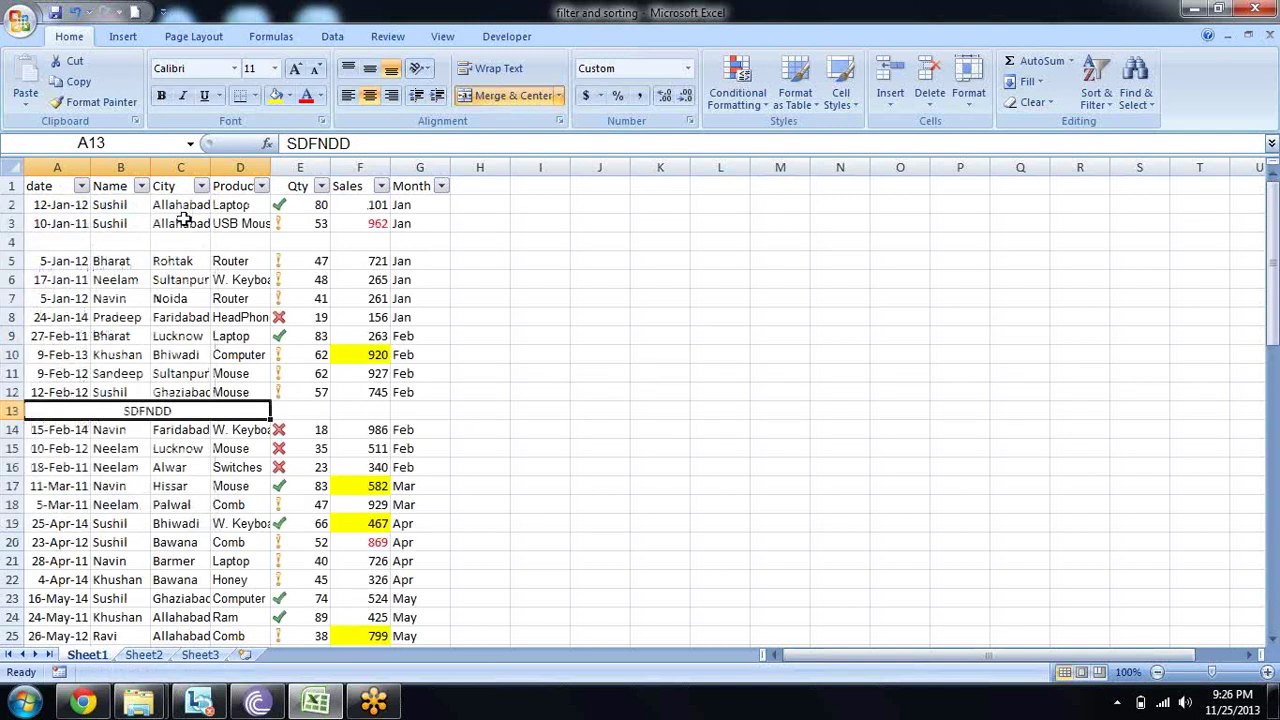
Step: Filter the Name column to (Blanks) only
{"action": "left_click", "coordinate": [142, 187]}
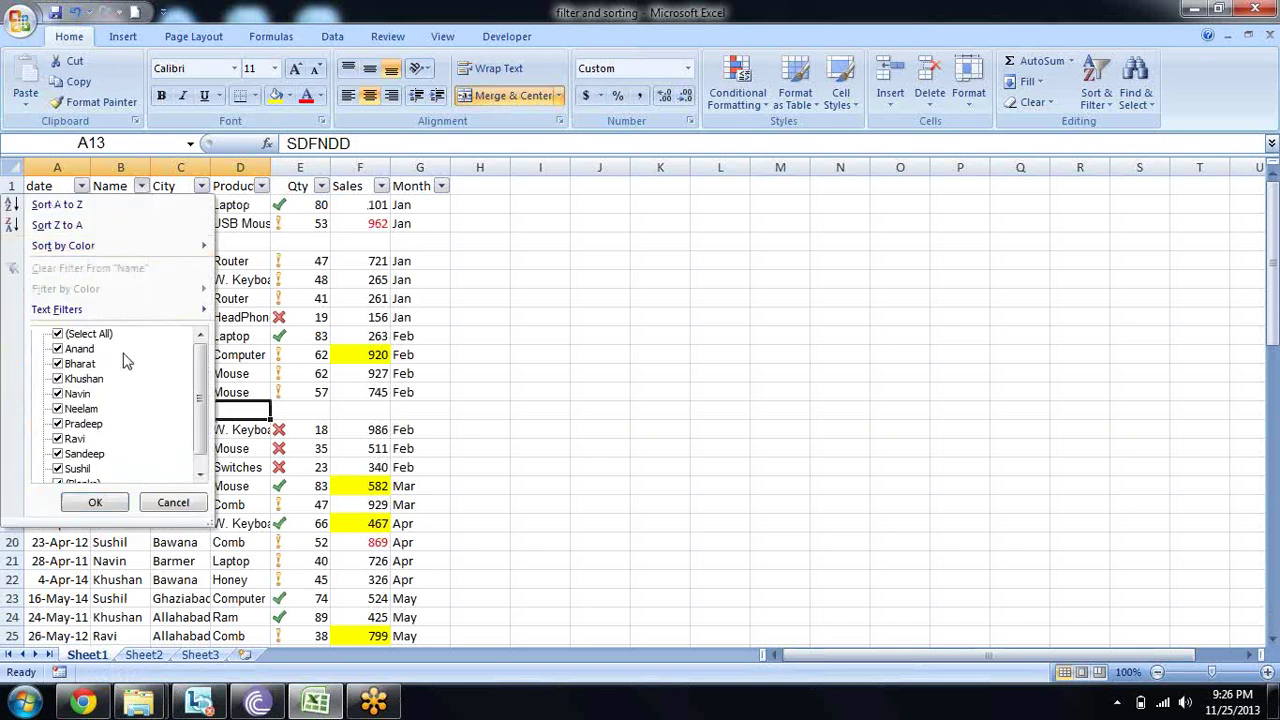
{"action": "left_click", "coordinate": [72, 336]}
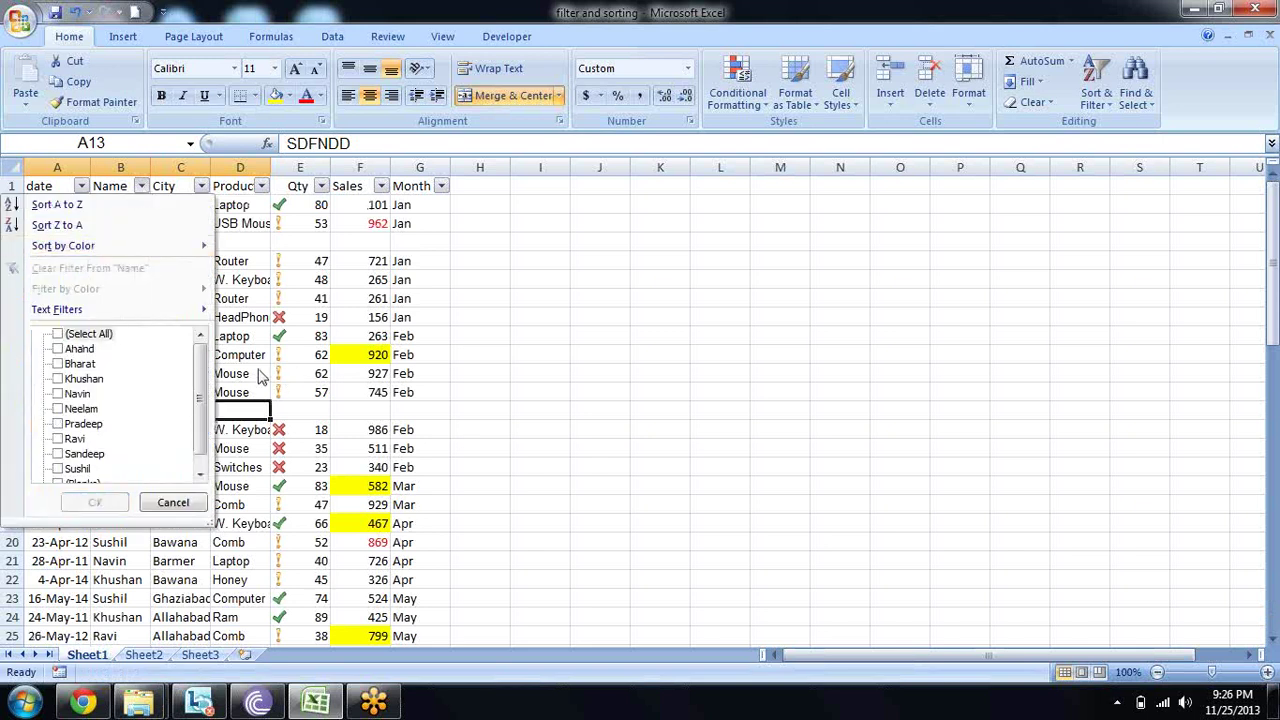
{"action": "left_click_drag", "start_coordinate": [205, 370], "coordinate": [202, 412]}
{"action": "left_click", "coordinate": [74, 470]}
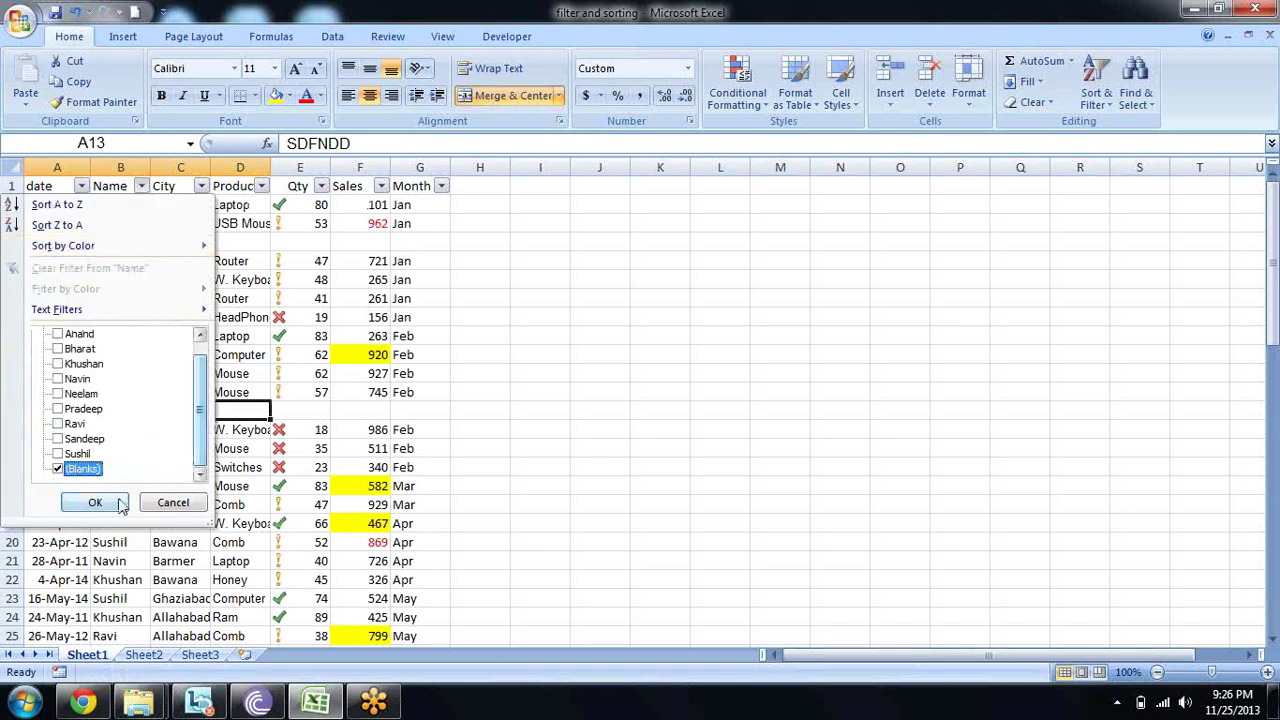
{"action": "left_click", "coordinate": [95, 502]}
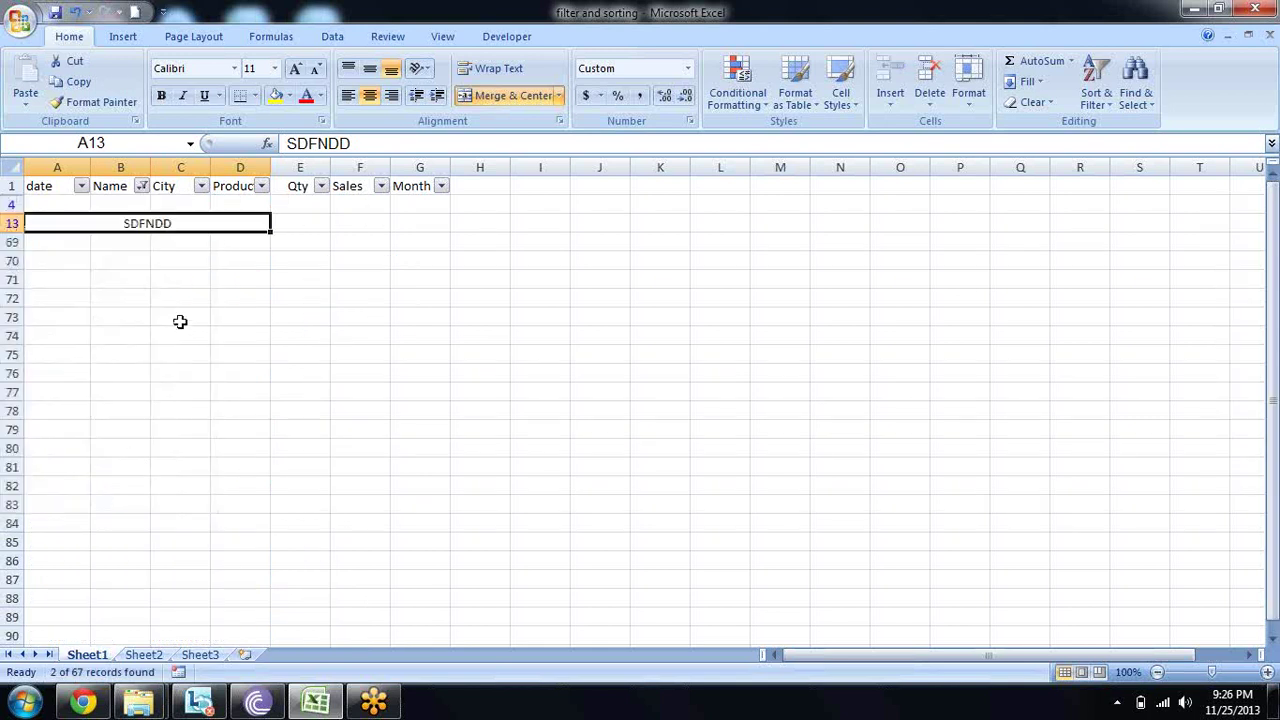
{"action": "left_click", "coordinate": [176, 318]}
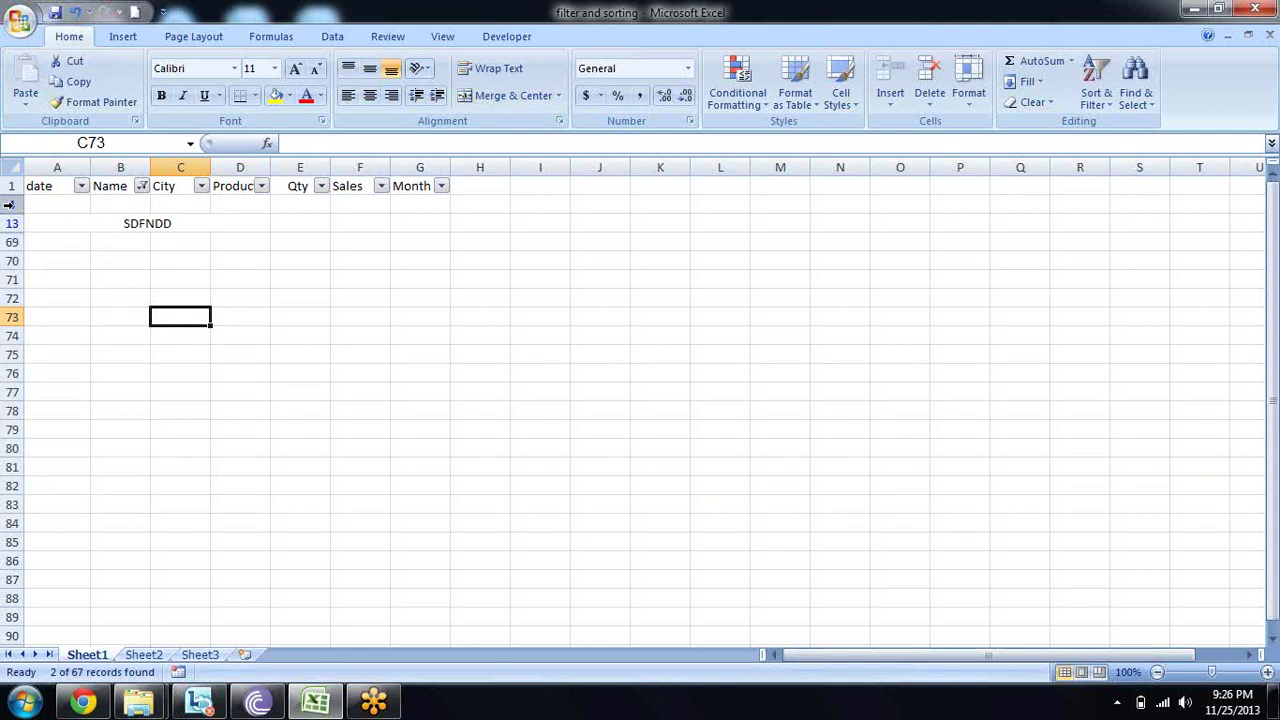
Step: Delete the filtered blank row 4 and the SDFNDD row 13
{"action": "left_click_drag", "start_coordinate": [8, 204], "coordinate": [10, 224]}
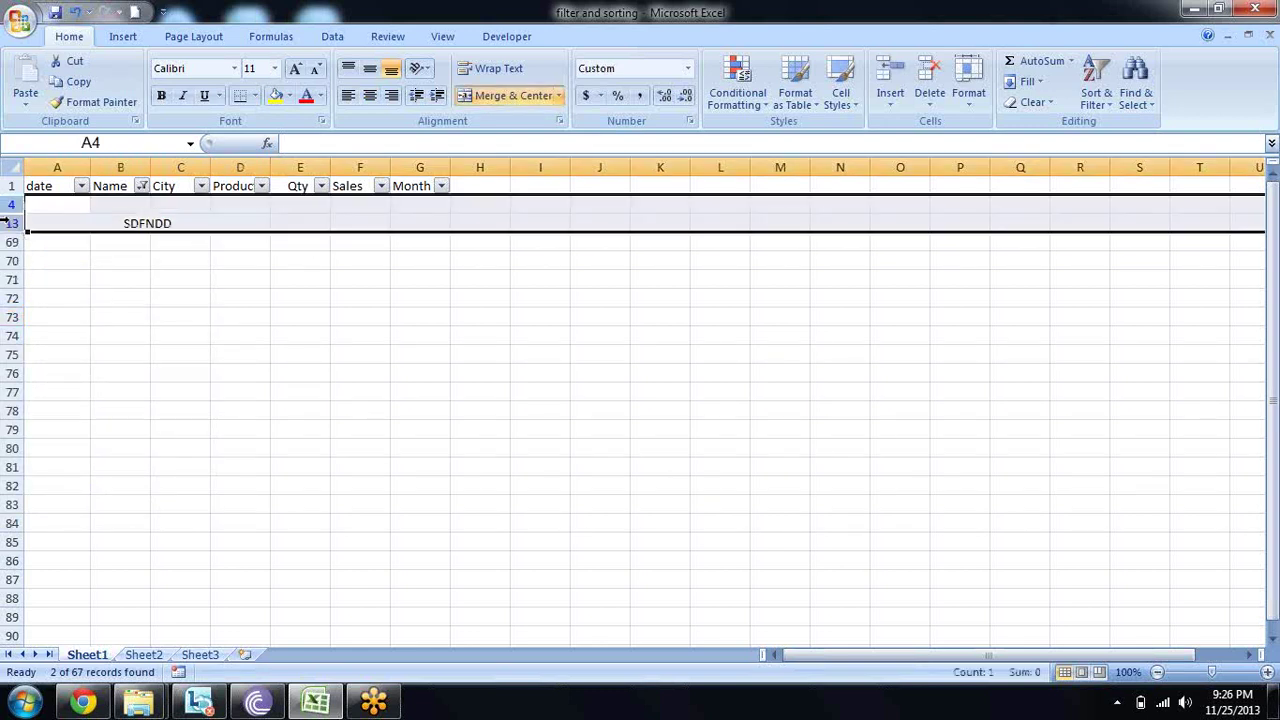
{"action": "key", "text": "alt+e"}
{"action": "key", "text": "u"}
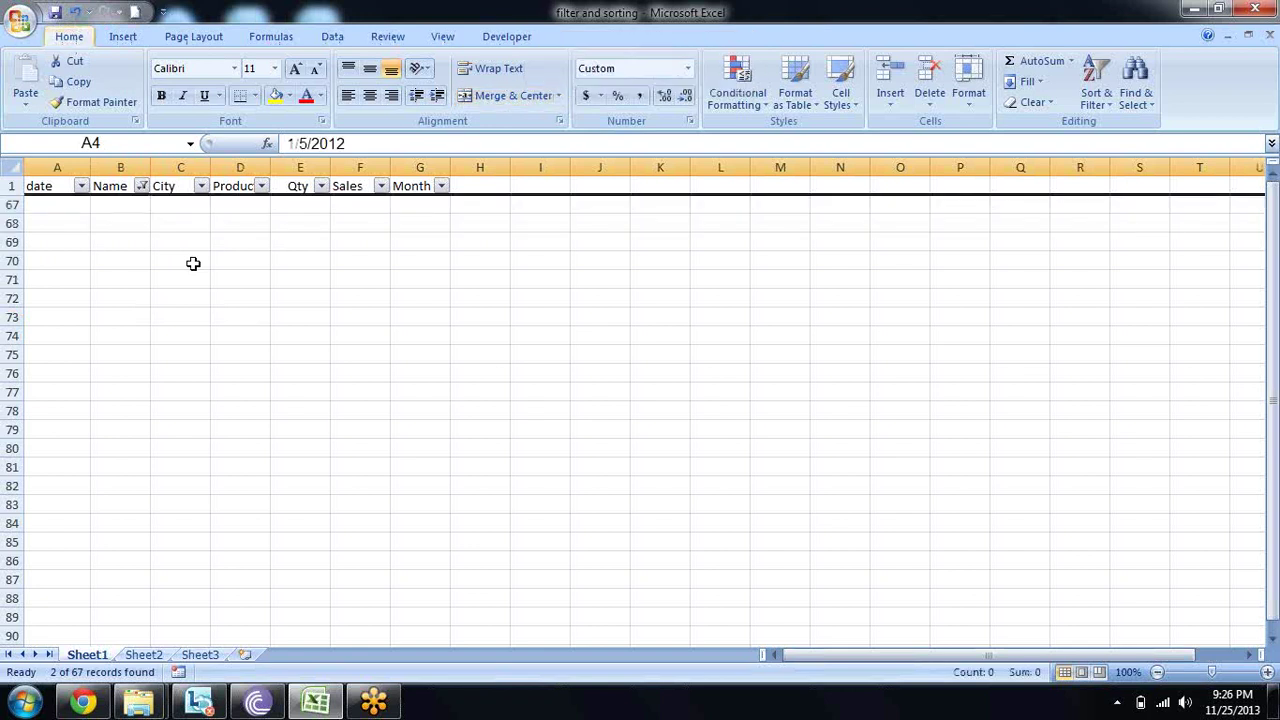
Step: Select all names in the Name filter so every record shows, then move to the date header
{"action": "left_click", "coordinate": [153, 254]}
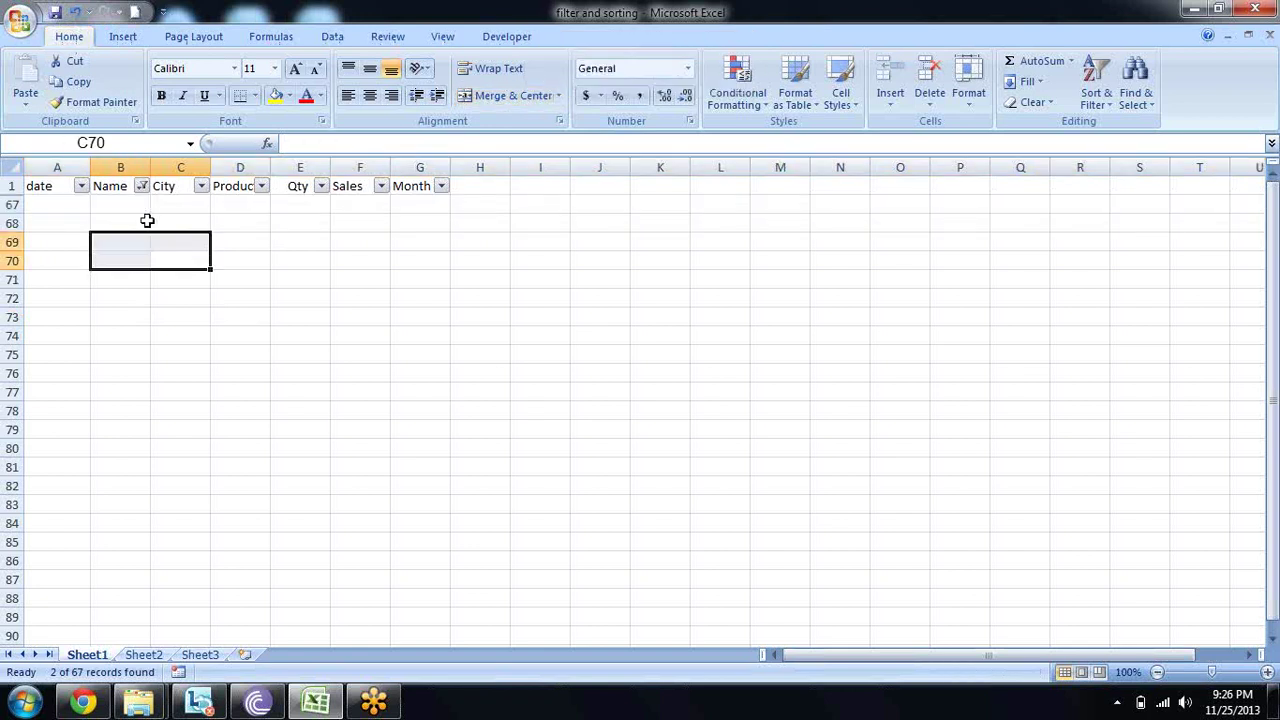
{"action": "left_click", "coordinate": [146, 219]}
{"action": "left_click", "coordinate": [142, 186]}
{"action": "left_click", "coordinate": [89, 335]}
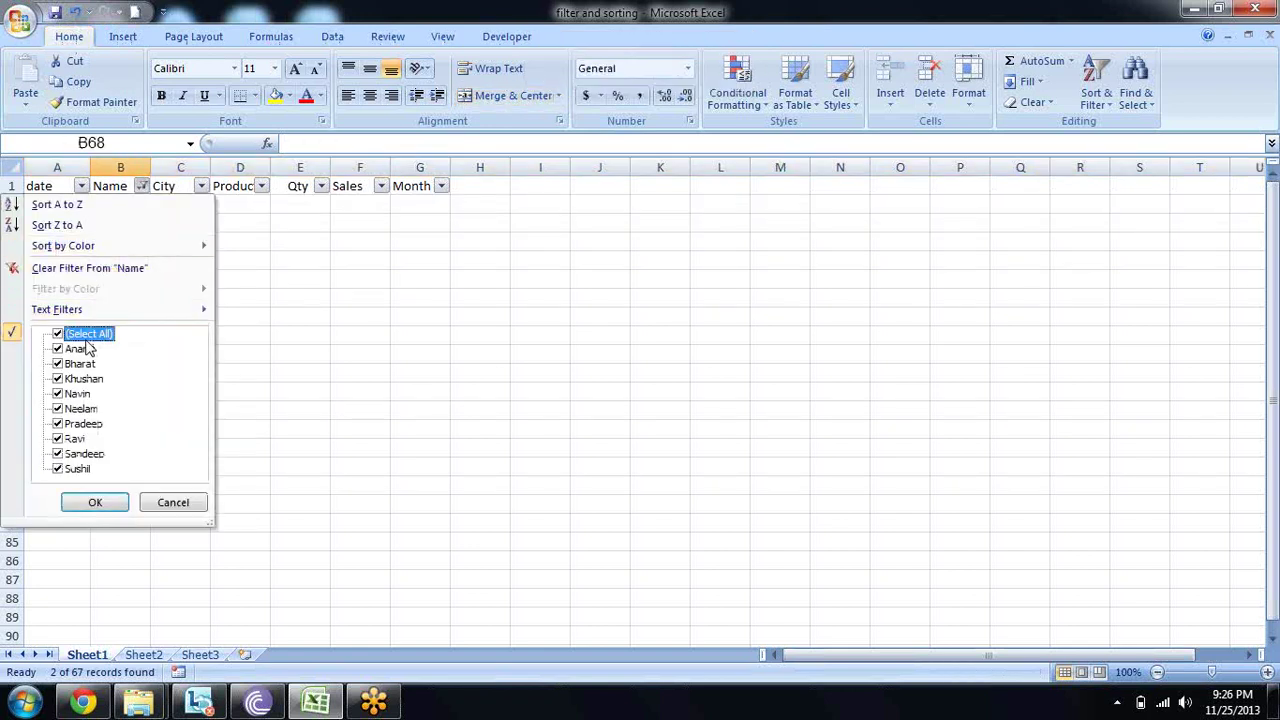
{"action": "left_click", "coordinate": [95, 502]}
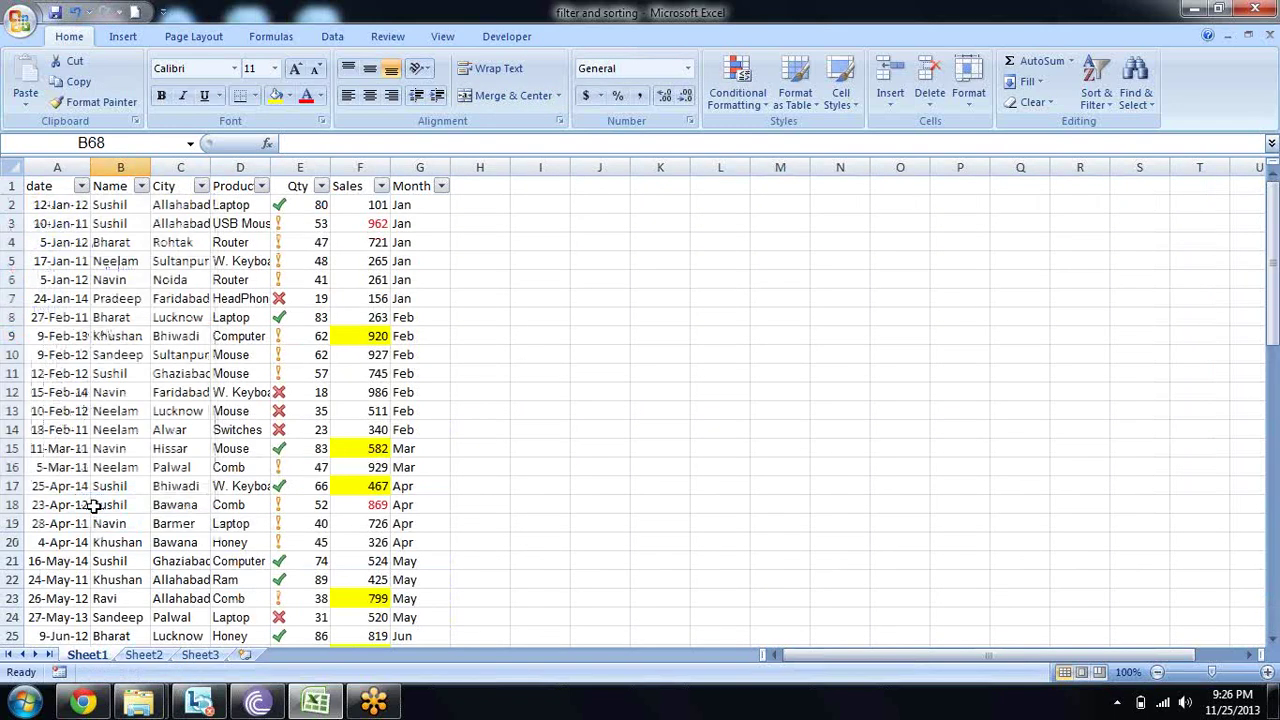
{"action": "key", "text": "Up"}
{"action": "key", "text": "Up"}
{"action": "key", "text": "Up"}
{"action": "key", "text": "Up"}
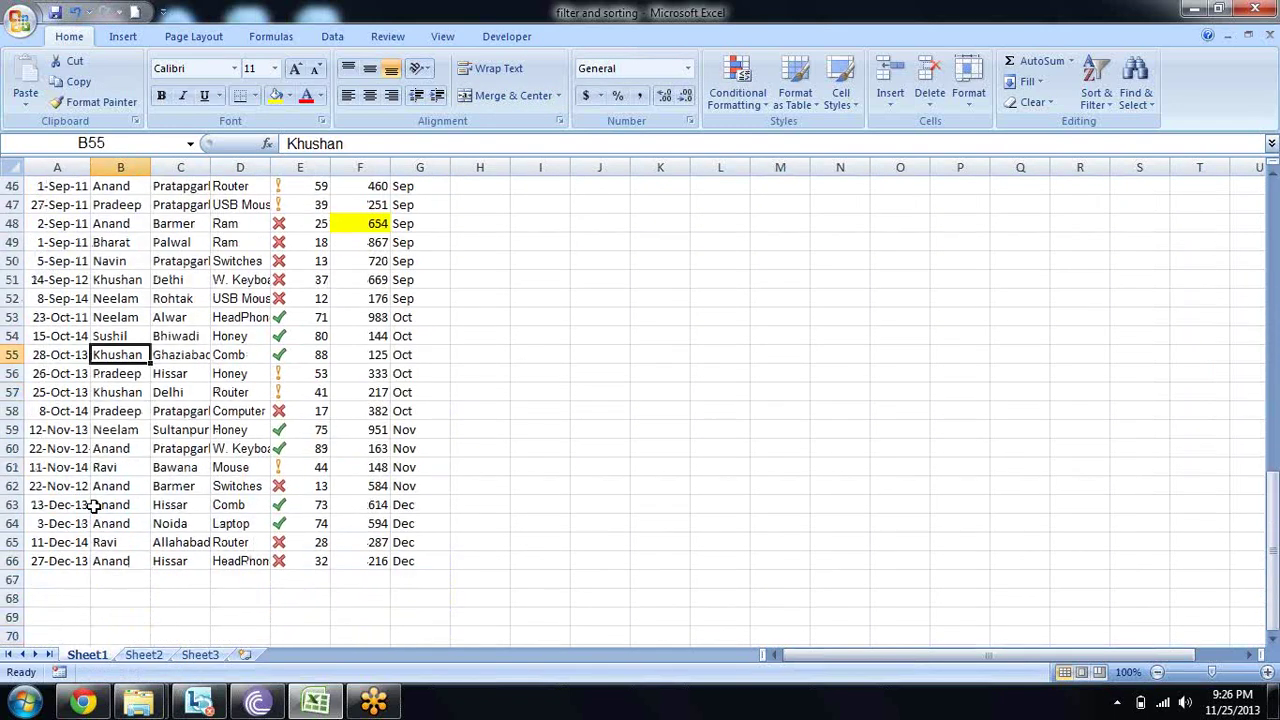
{"action": "key", "text": "Up"}
{"action": "key", "text": "Up"}
{"action": "key", "text": "Up"}
{"action": "key", "text": "Up"}
{"action": "key", "text": "Up"}
{"action": "key", "text": "Up"}
{"action": "key", "text": "Up"}
{"action": "key", "text": "Up"}
{"action": "key", "text": "Up"}
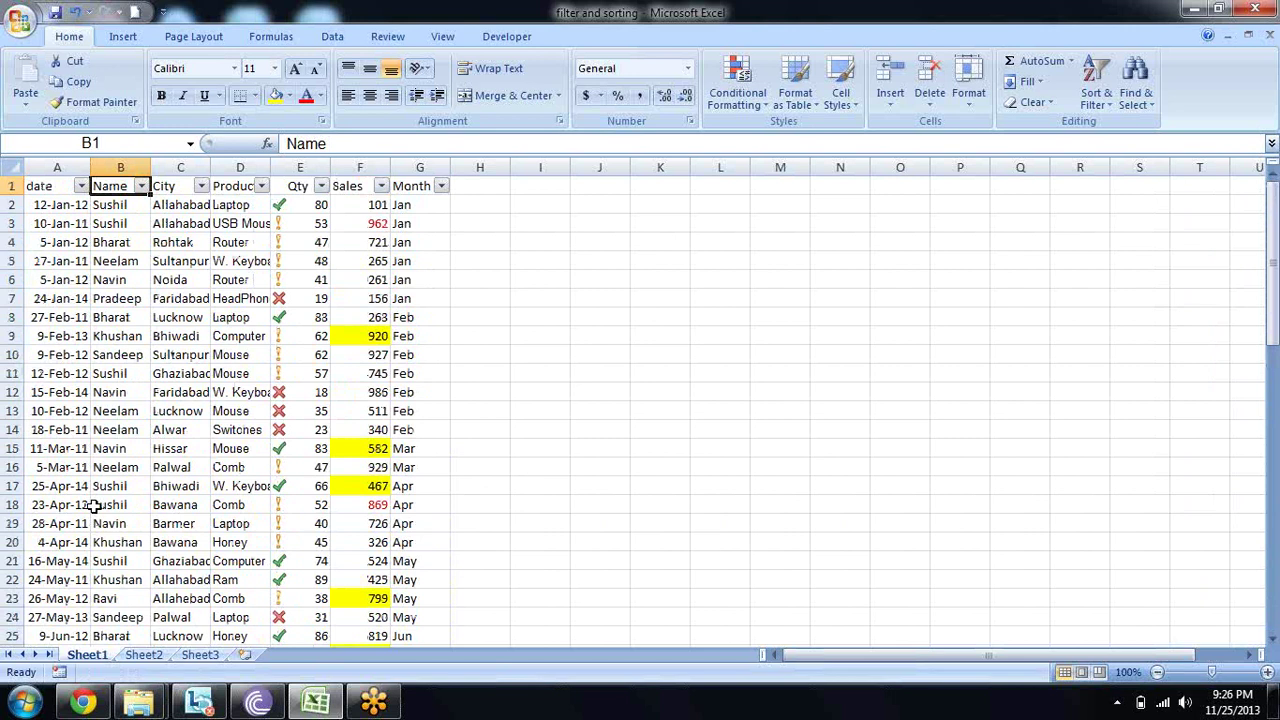
{"action": "key", "text": "Left"}
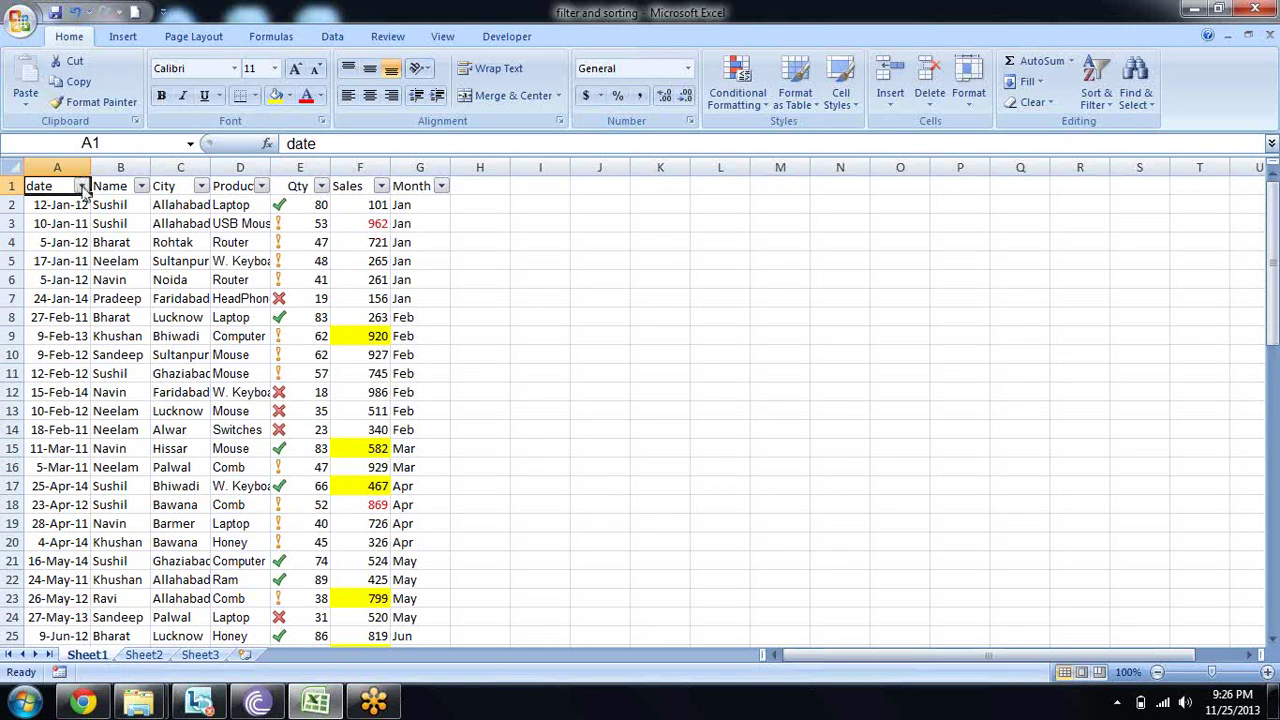
Step: Browse the date filter list, expanding and collapsing 2014 and January 2014
{"action": "left_click", "coordinate": [82, 187]}
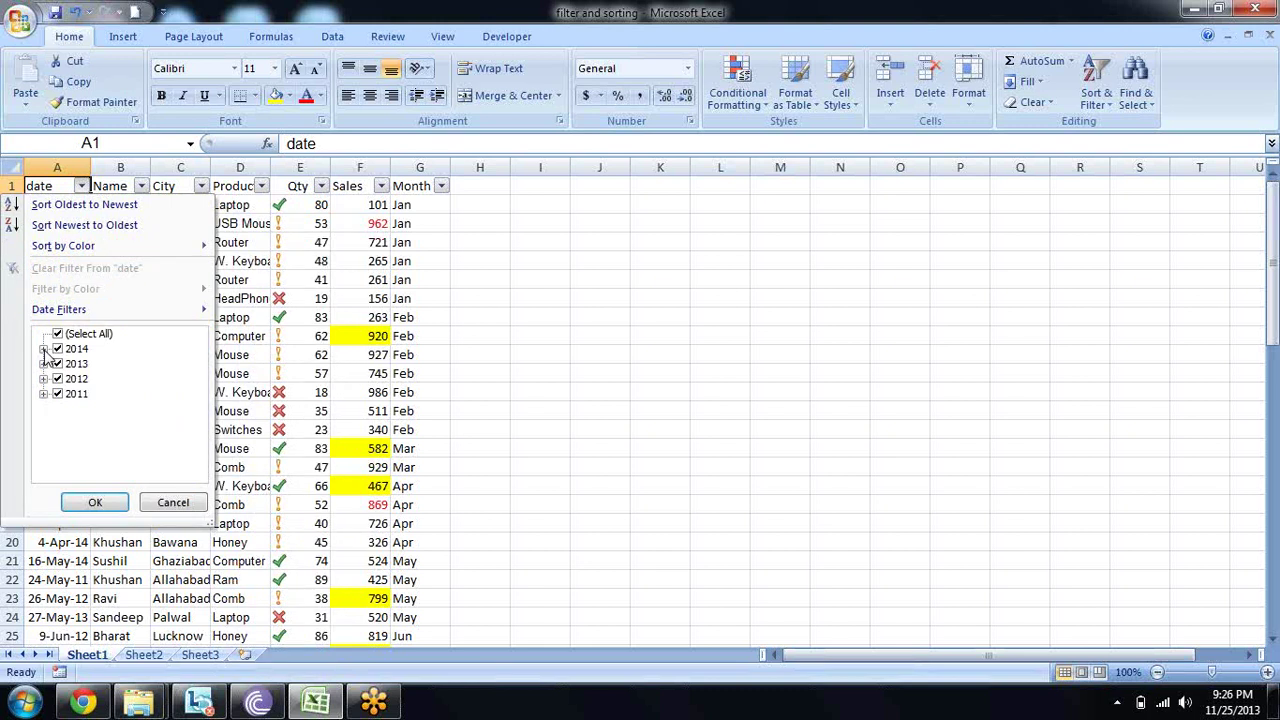
{"action": "left_click", "coordinate": [44, 349]}
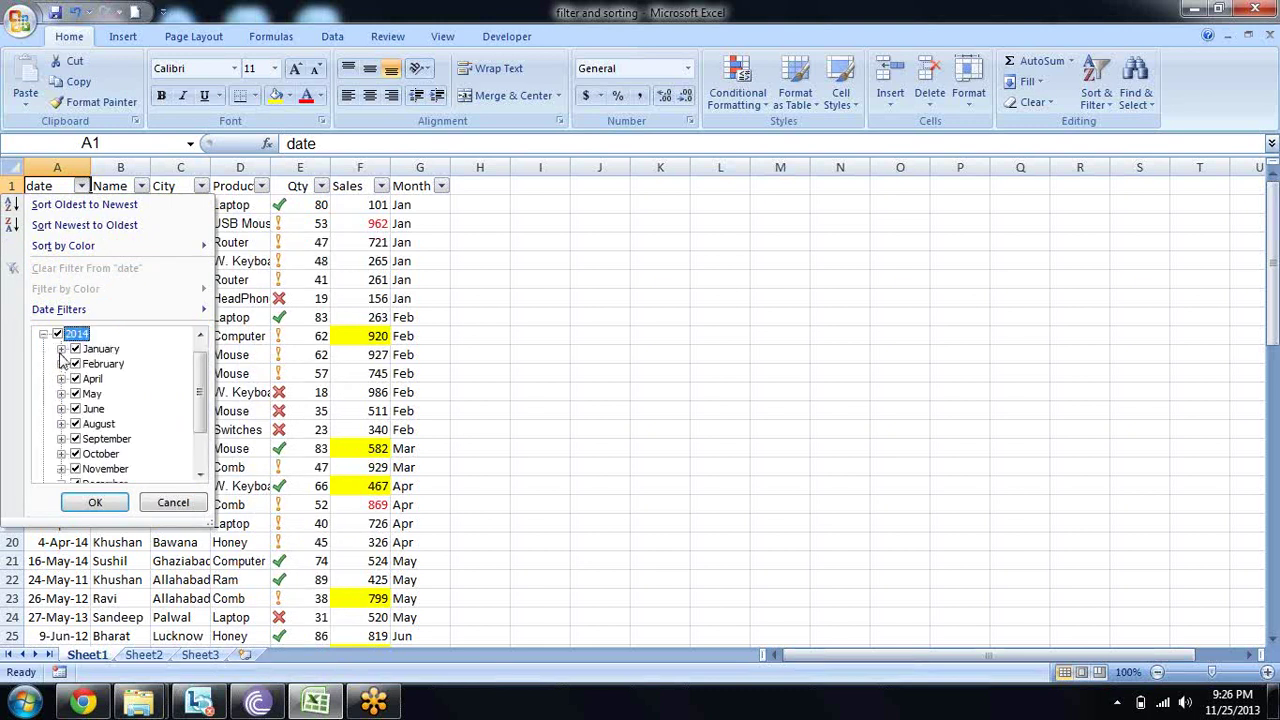
{"action": "left_click", "coordinate": [61, 349]}
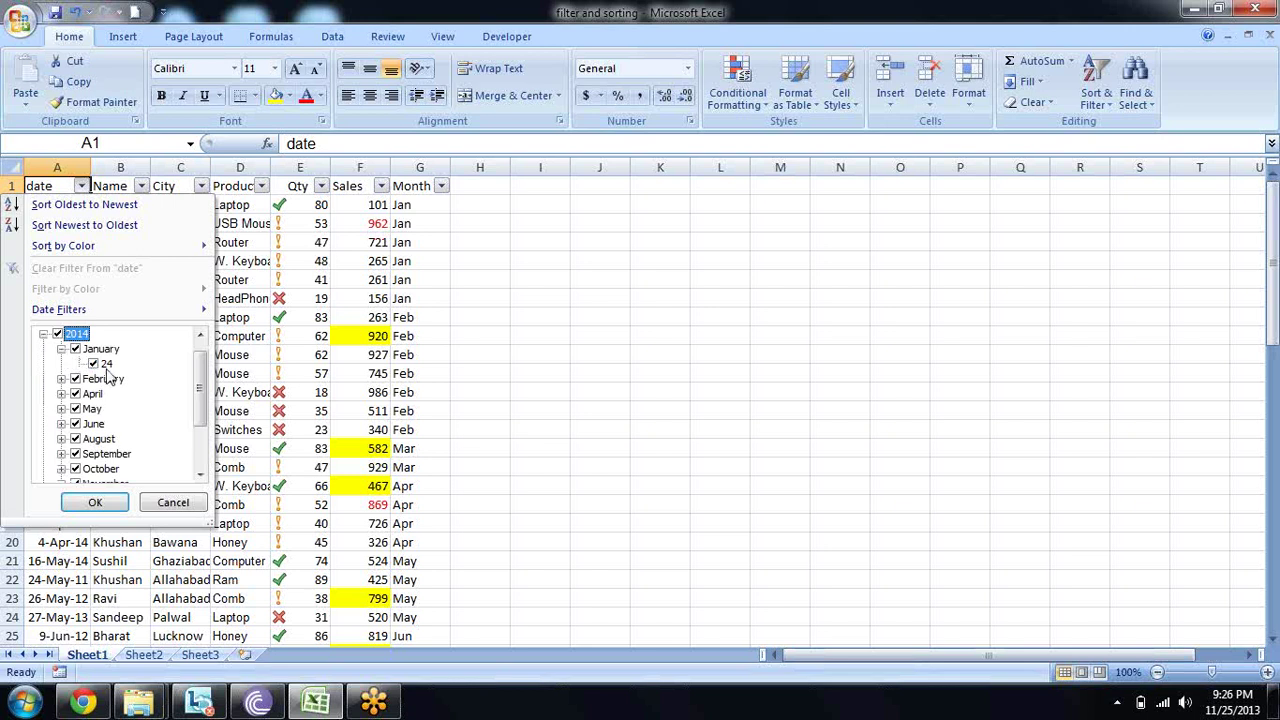
{"action": "left_click", "coordinate": [43, 336]}
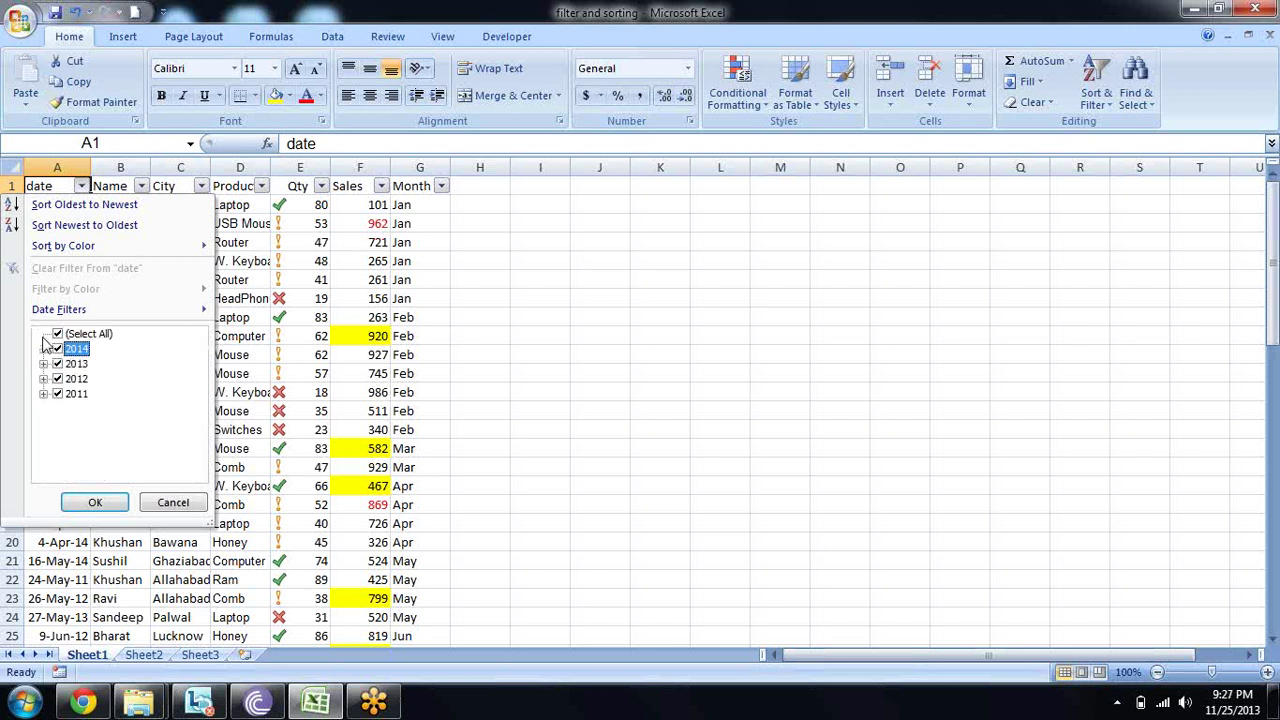
{"action": "left_click", "coordinate": [43, 349]}
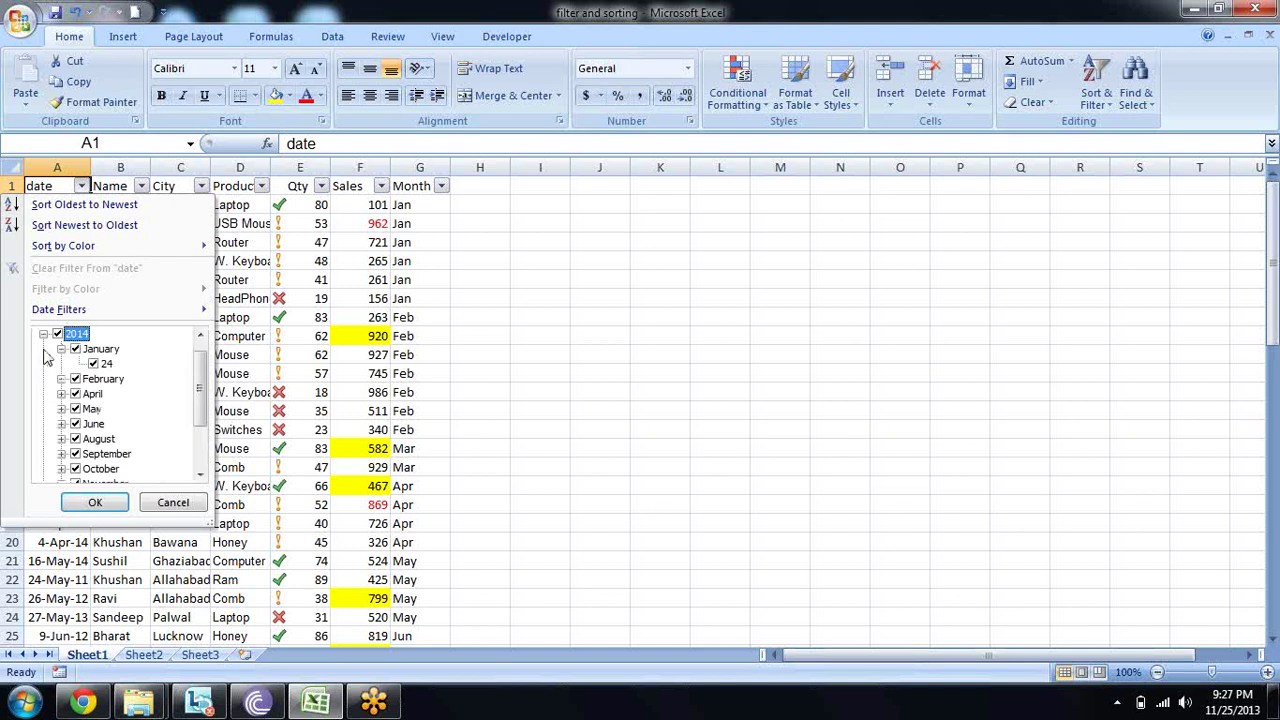
{"action": "left_click", "coordinate": [43, 334]}
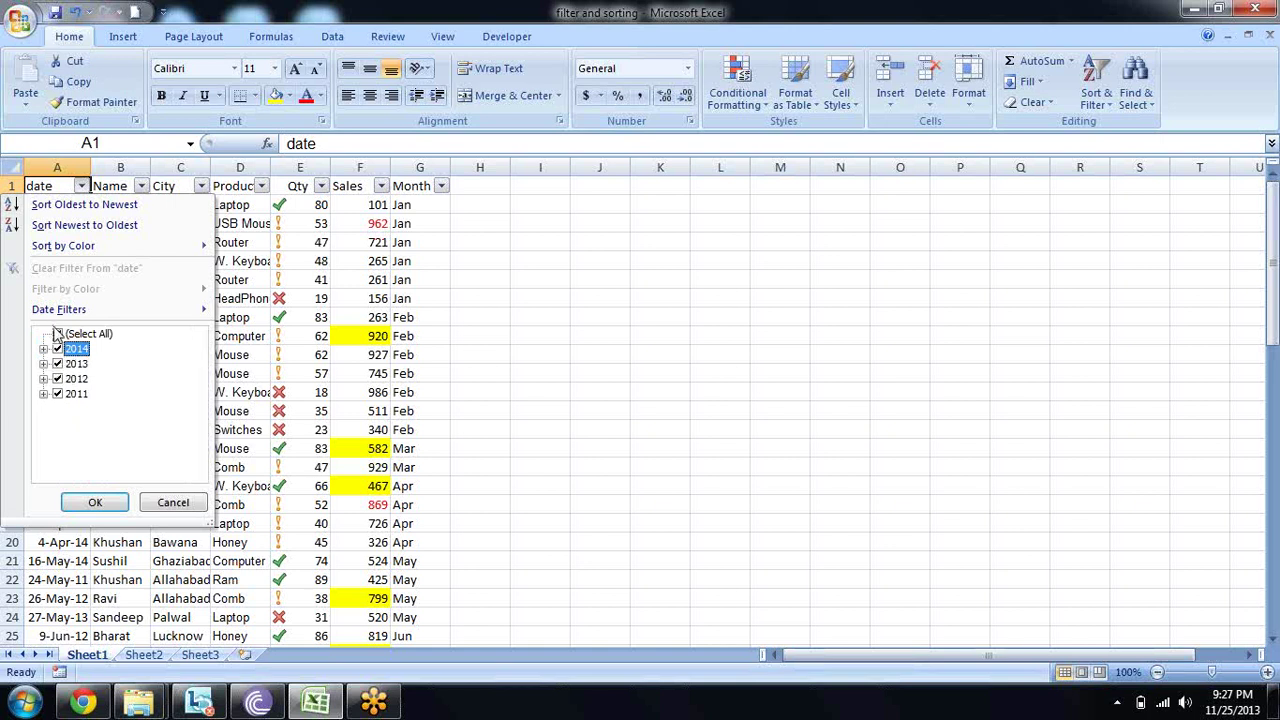
Step: Clear all years in the date filter and tick only 2013
{"action": "left_click", "coordinate": [57, 334]}
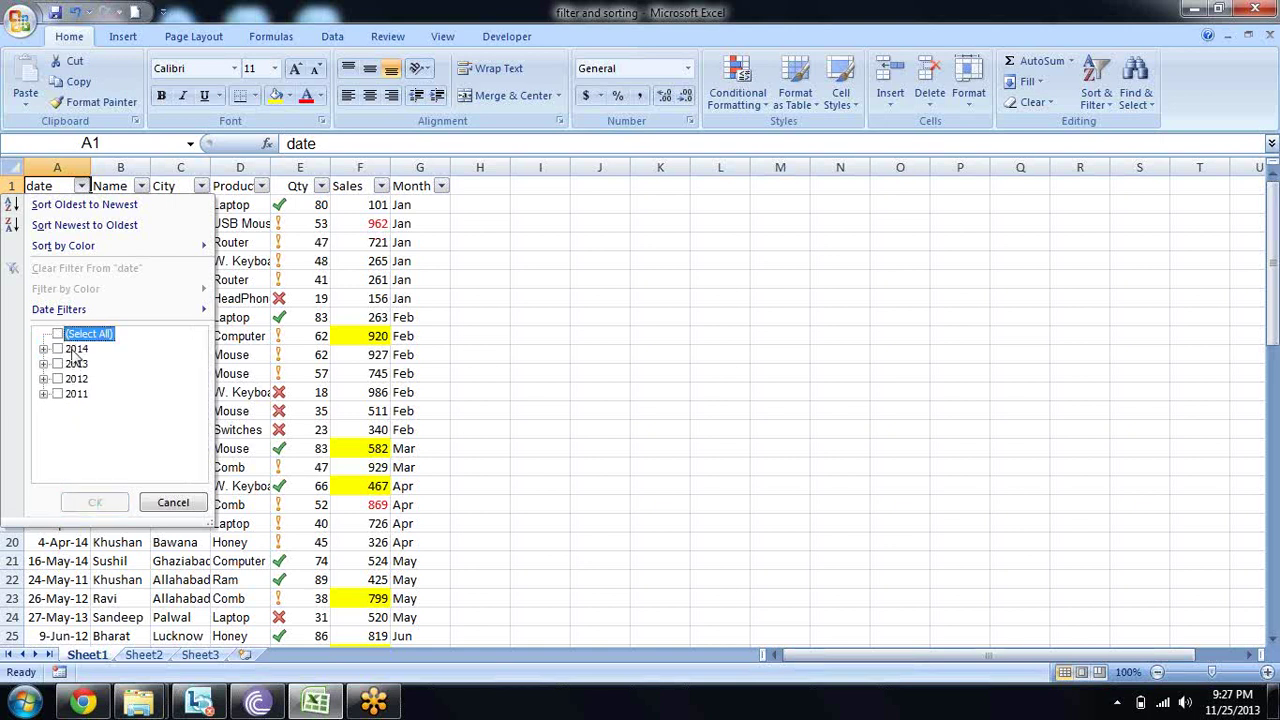
{"action": "left_click", "coordinate": [44, 364]}
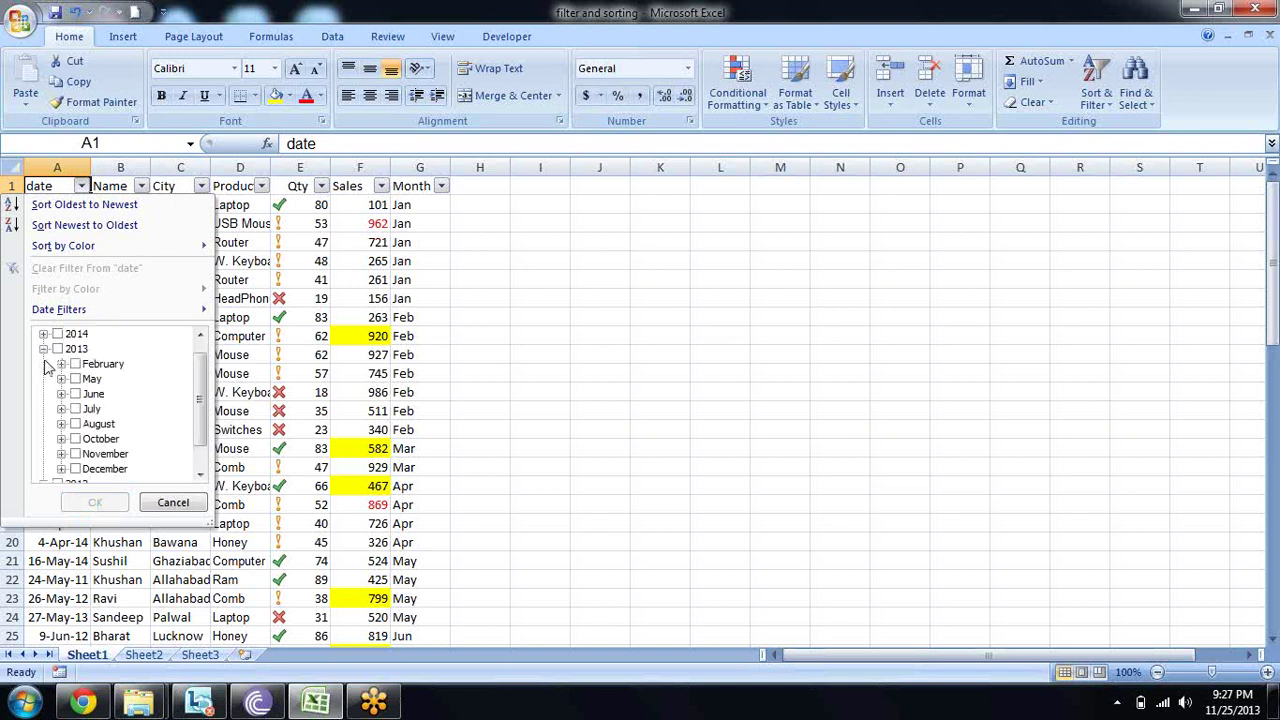
{"action": "left_click", "coordinate": [44, 349]}
{"action": "left_click", "coordinate": [57, 334]}
{"action": "left_click", "coordinate": [57, 334]}
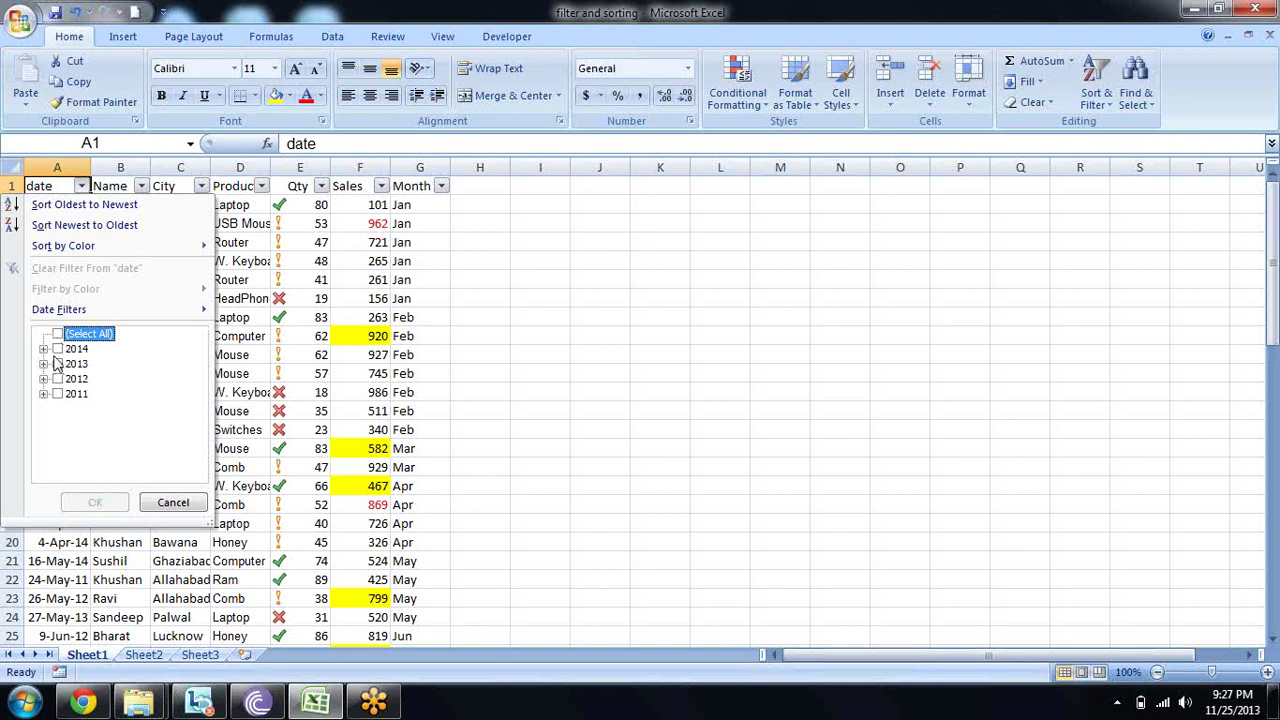
{"action": "left_click", "coordinate": [57, 364]}
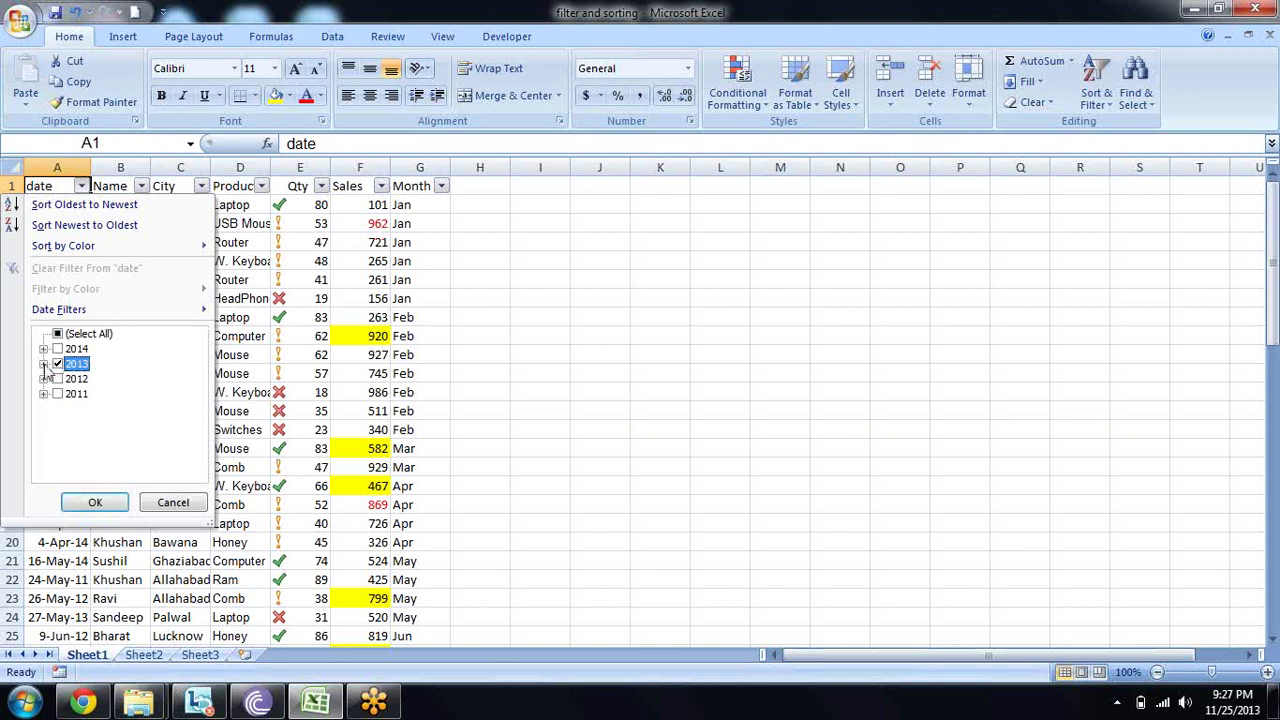
Step: Exclude February 2013, add January and February 2014, and apply, leaving 18 of 65 records
{"action": "left_click", "coordinate": [43, 364]}
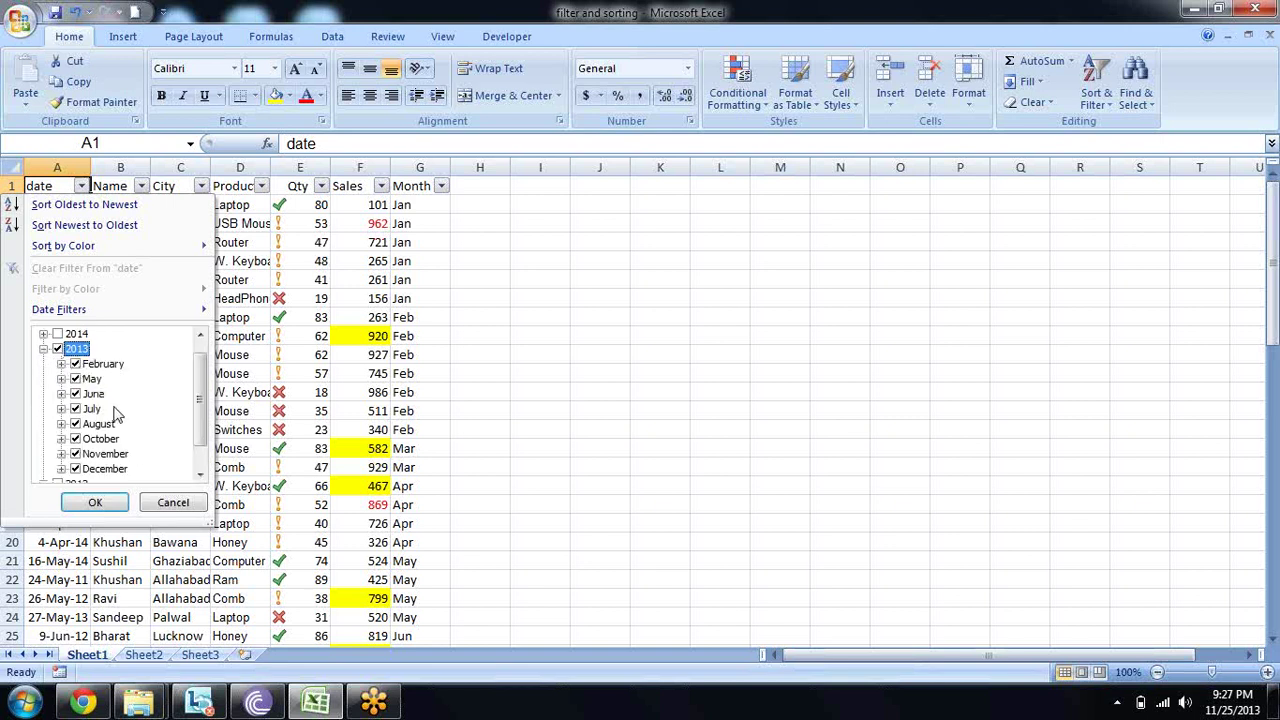
{"action": "left_click", "coordinate": [75, 364]}
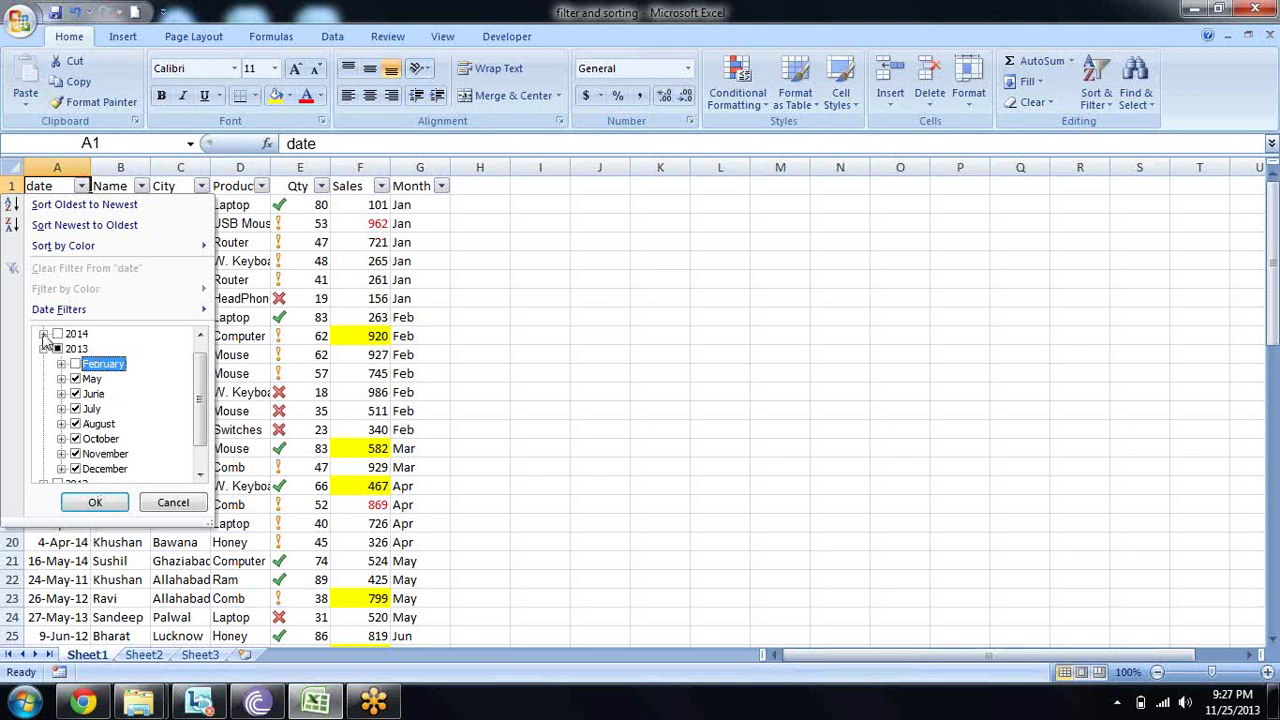
{"action": "left_click", "coordinate": [43, 334]}
{"action": "left_click", "coordinate": [76, 350]}
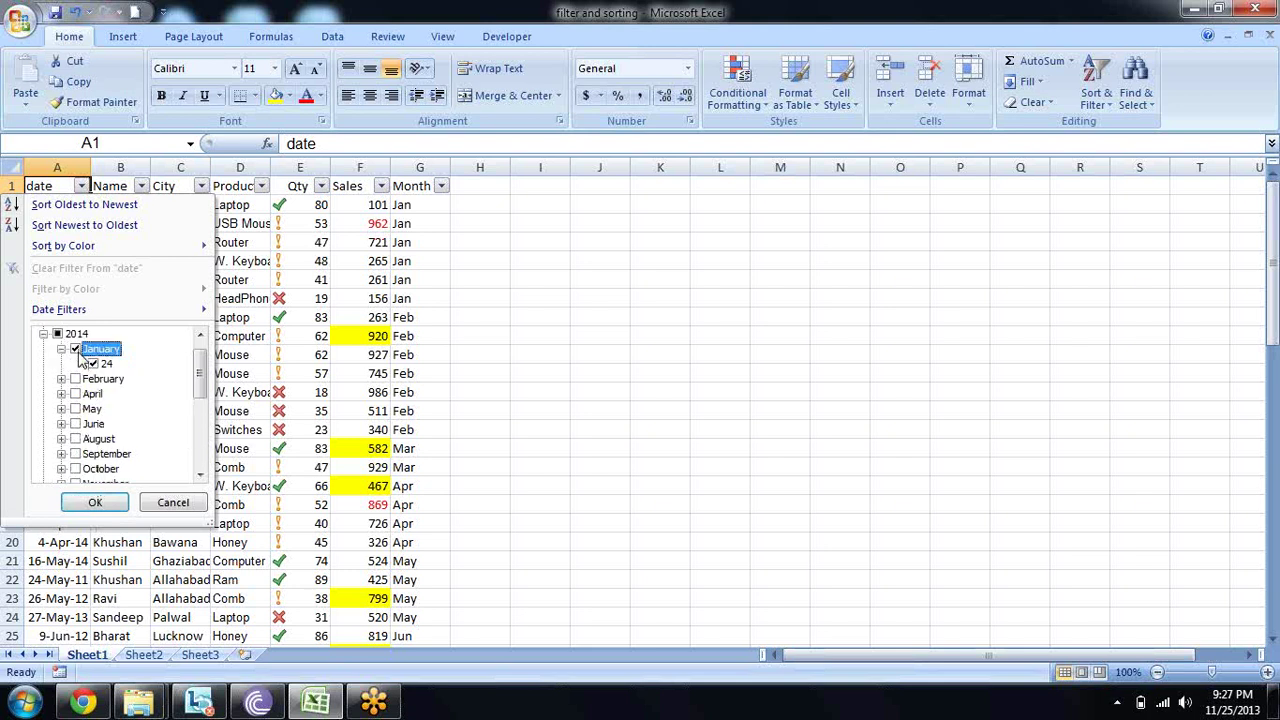
{"action": "left_click", "coordinate": [61, 349]}
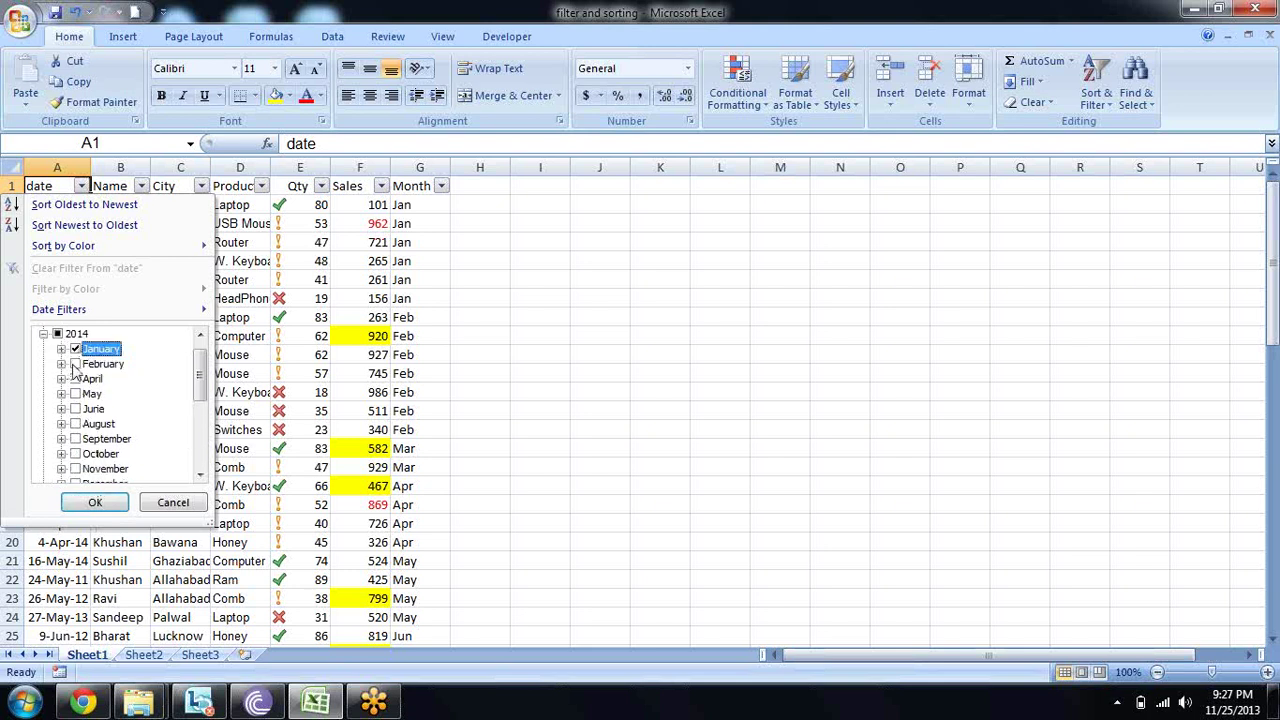
{"action": "left_click", "coordinate": [75, 365]}
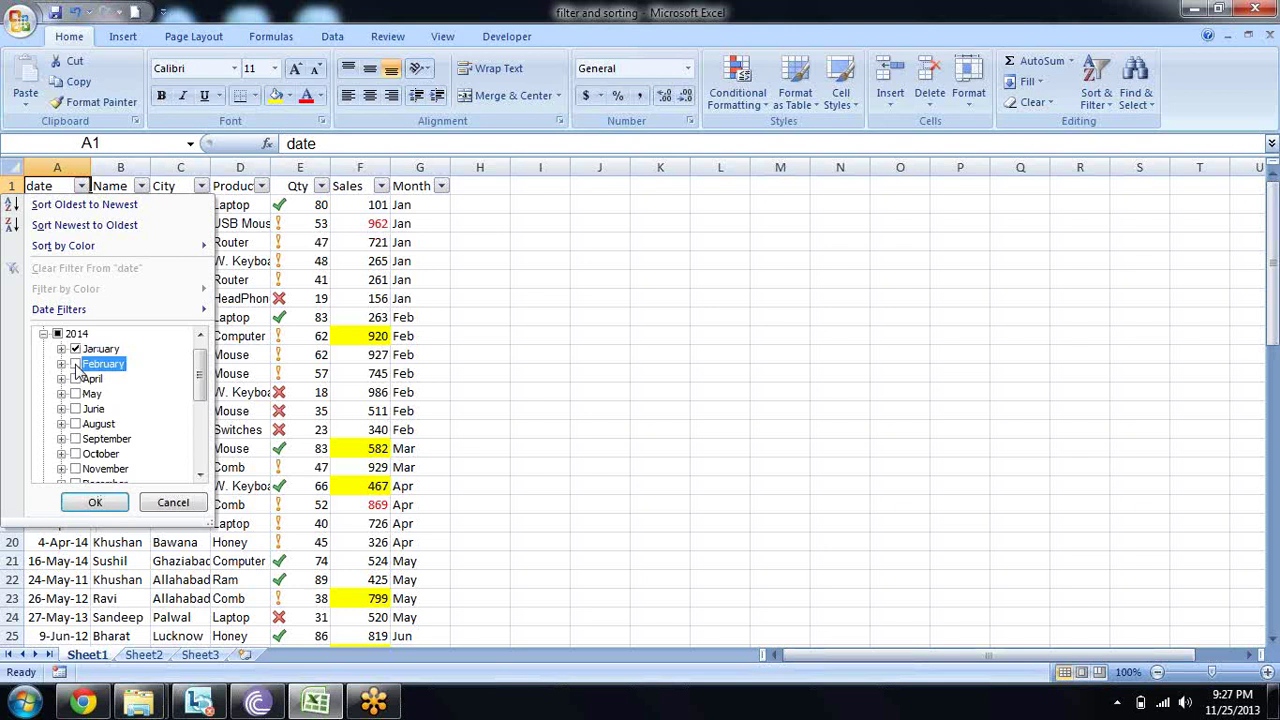
{"action": "left_click", "coordinate": [112, 502]}
{"action": "key", "text": "Down"}
{"action": "key", "text": "Down"}
{"action": "key", "text": "Down"}
{"action": "key", "text": "Down"}
{"action": "key", "text": "Up"}
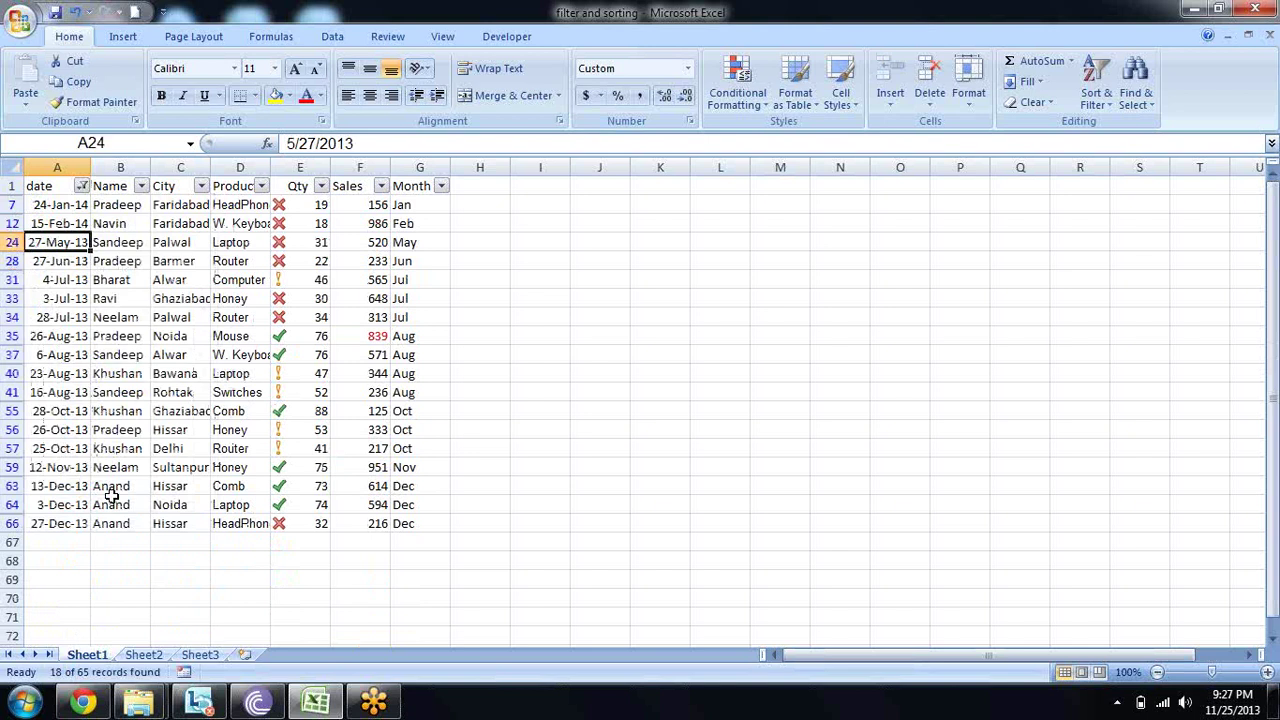
{"action": "key", "text": "Up"}
{"action": "key", "text": "Up"}
{"action": "key", "text": "Down"}
{"action": "key", "text": "Down"}
{"action": "key", "text": "Down"}
{"action": "key", "text": "Down"}
{"action": "key", "text": "Down"}
{"action": "key", "text": "Down"}
{"action": "key", "text": "Down"}
{"action": "key", "text": "Up"}
{"action": "key", "text": "Up"}
{"action": "key", "text": "Up"}
{"action": "key", "text": "Up"}
{"action": "key", "text": "Up"}
{"action": "key", "text": "Up"}
{"action": "key", "text": "Up"}
{"action": "key", "text": "Up"}
{"action": "key", "text": "Up"}
{"action": "key", "text": "Up"}
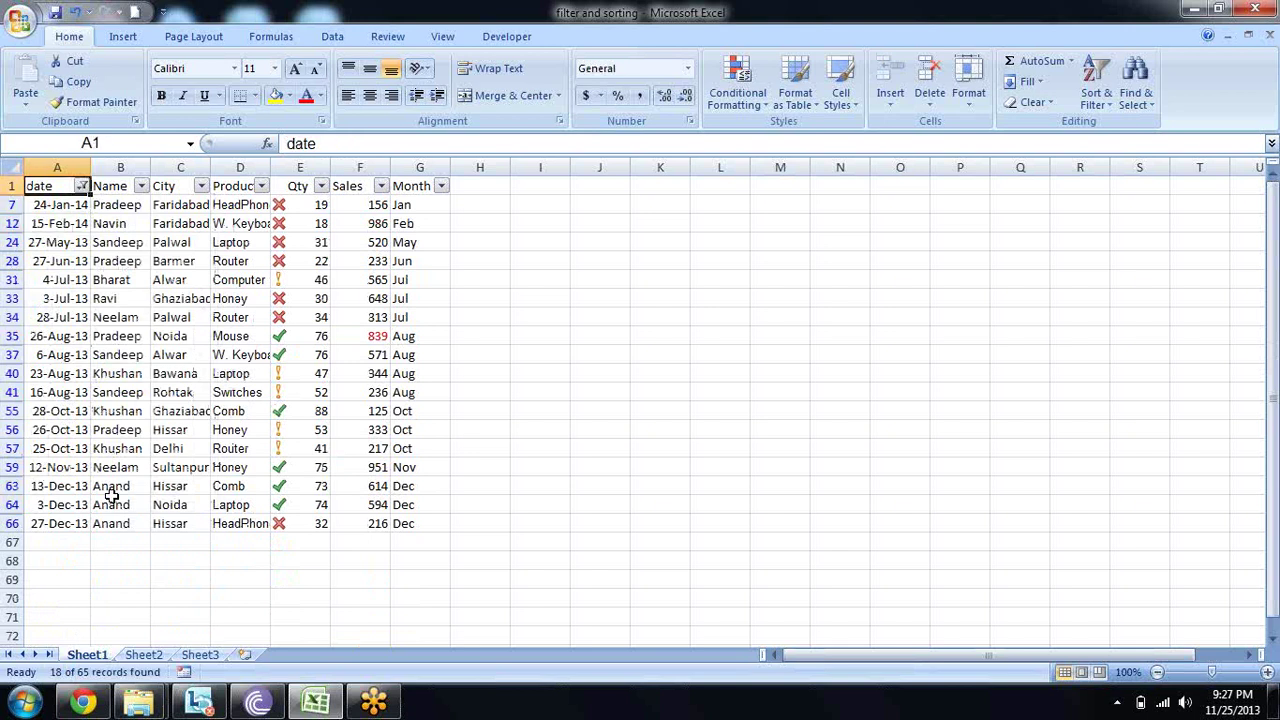
Step: Toggle the 2014 entry in the date list and try a Before filter, then cancel back to all dates
{"action": "left_click", "coordinate": [83, 186]}
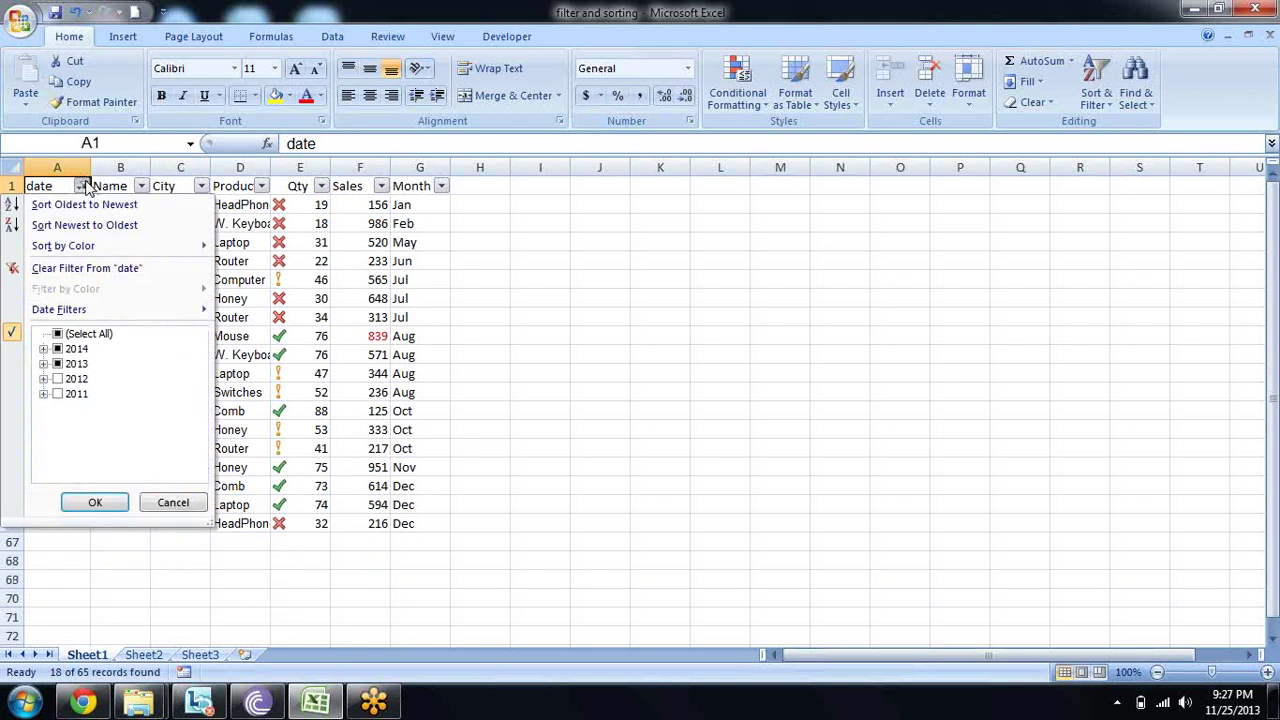
{"action": "left_click", "coordinate": [43, 348]}
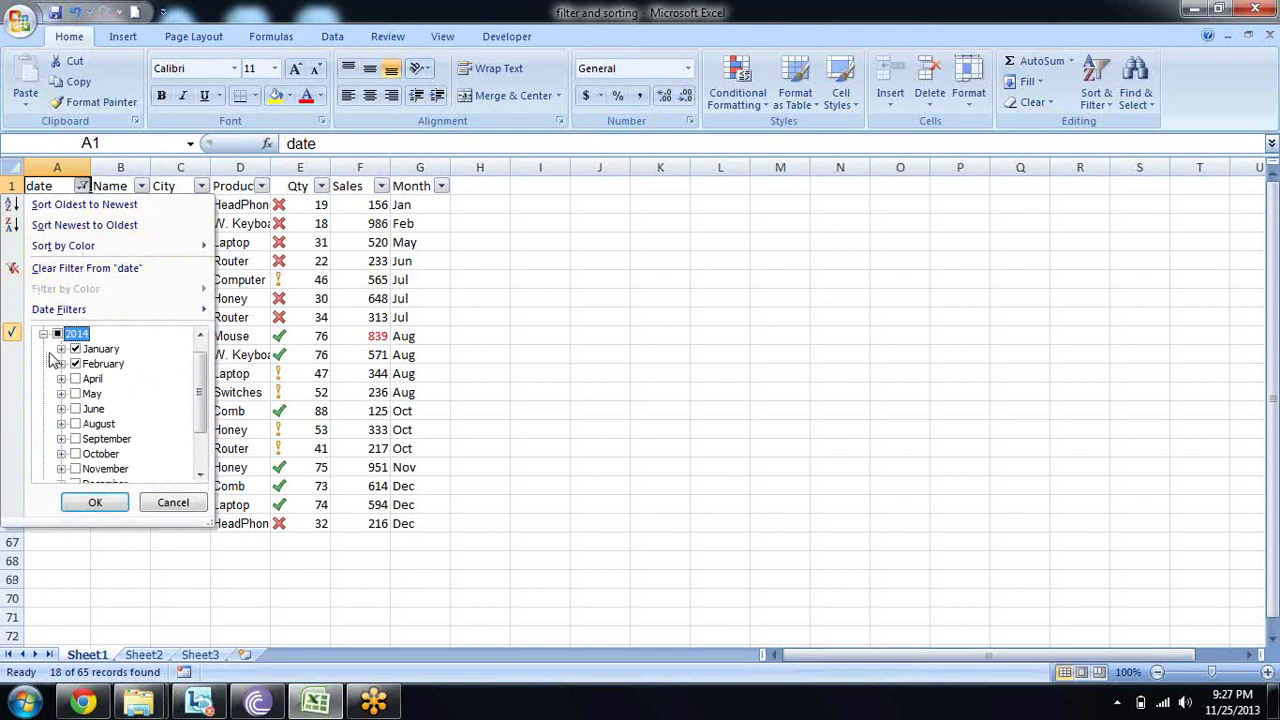
{"action": "left_click", "coordinate": [57, 334]}
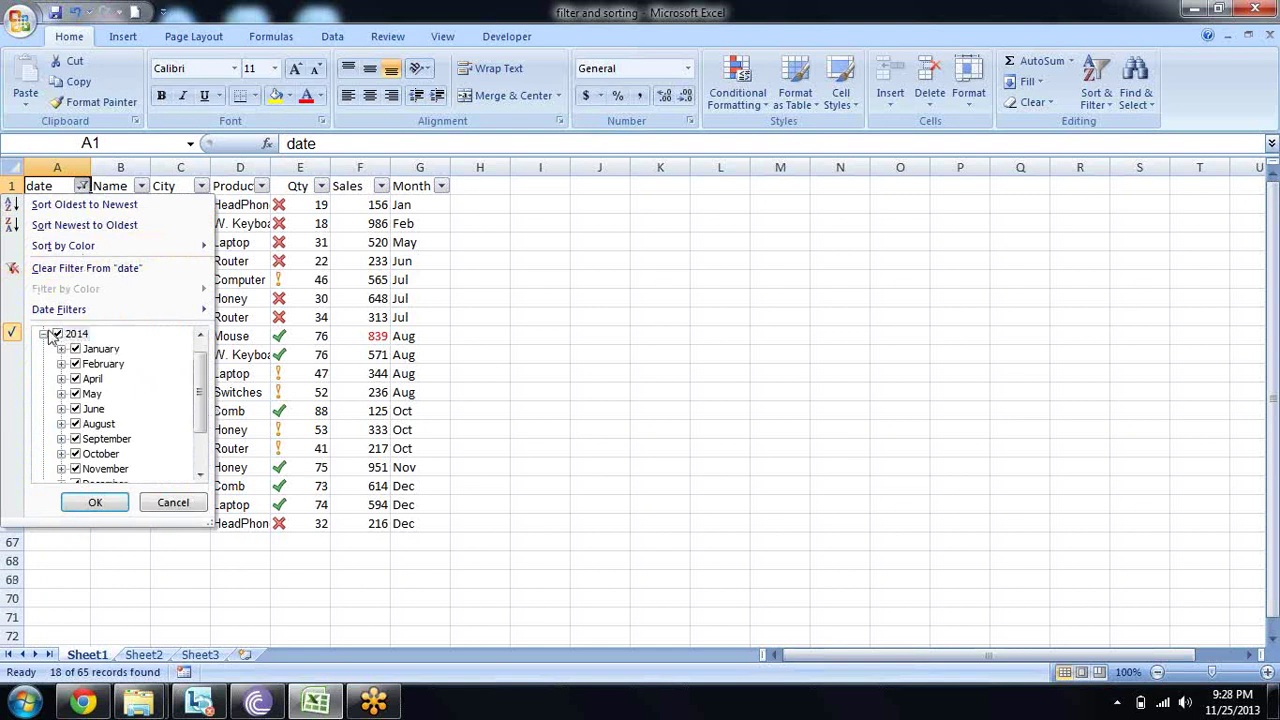
{"action": "left_click", "coordinate": [44, 334]}
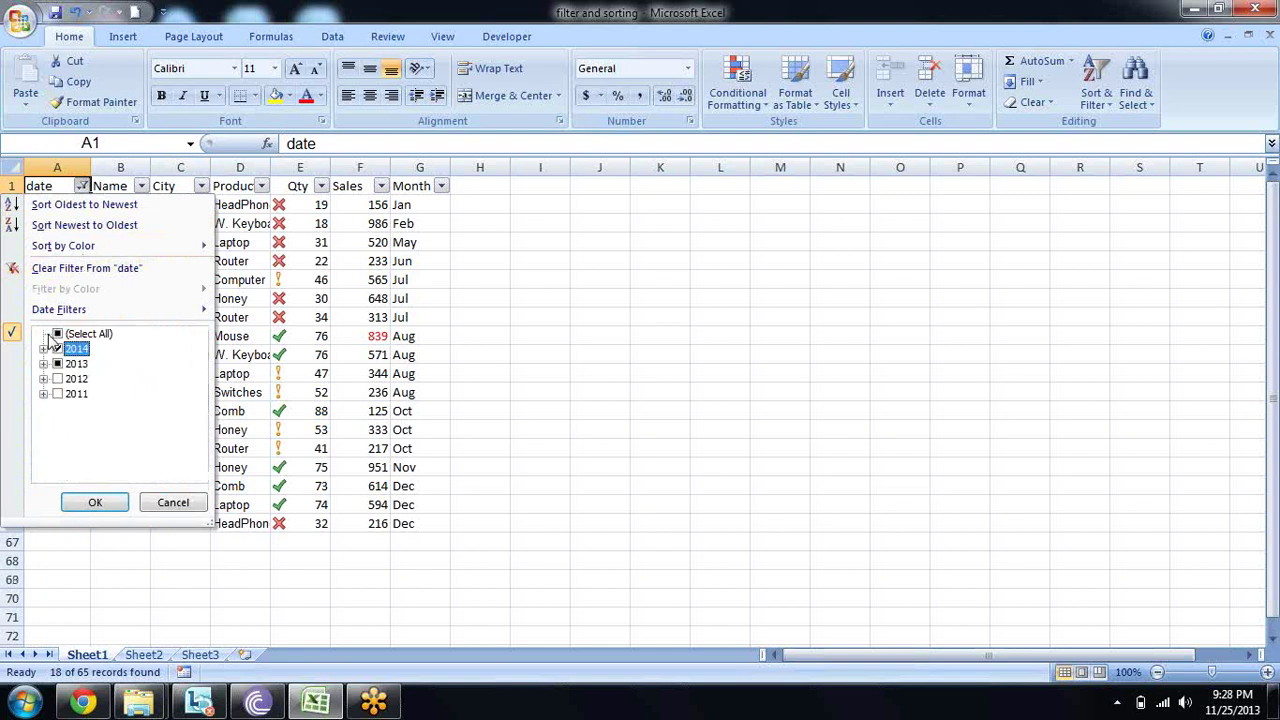
{"action": "left_click", "coordinate": [92, 505]}
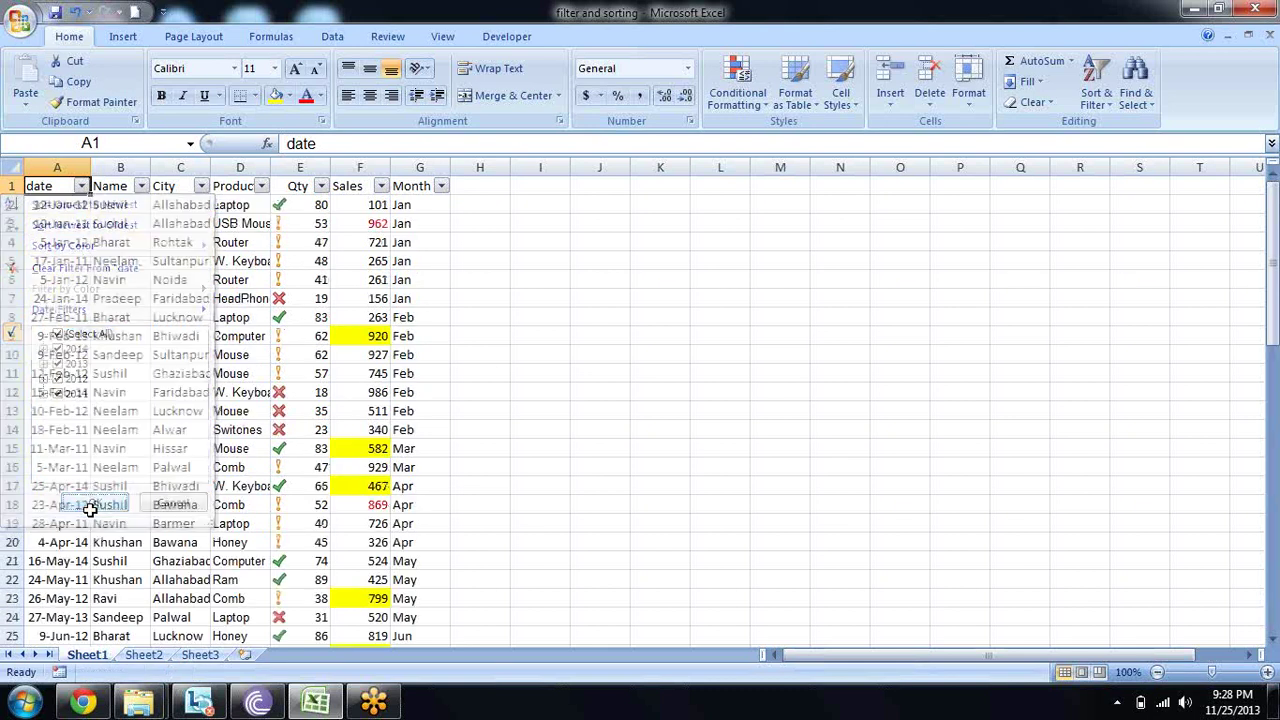
{"action": "left_click", "coordinate": [81, 186]}
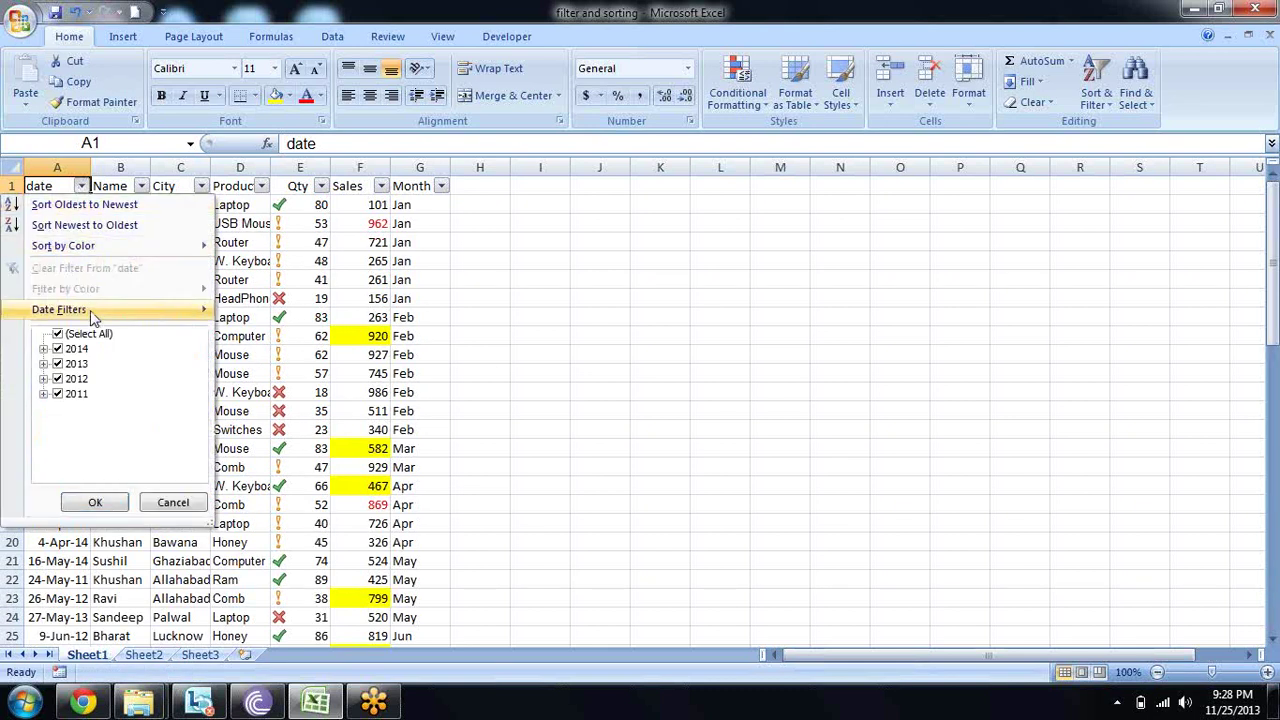
{"action": "mouse_move", "coordinate": [59, 309]}
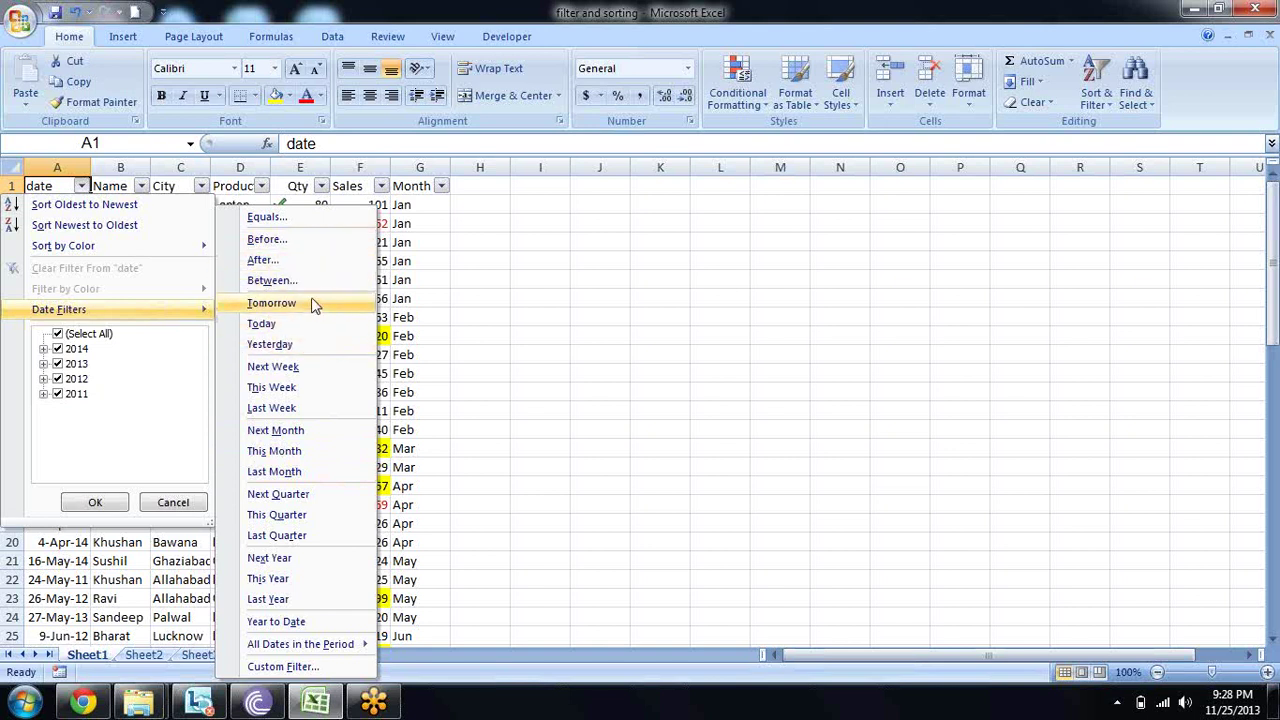
{"action": "left_click", "coordinate": [287, 251]}
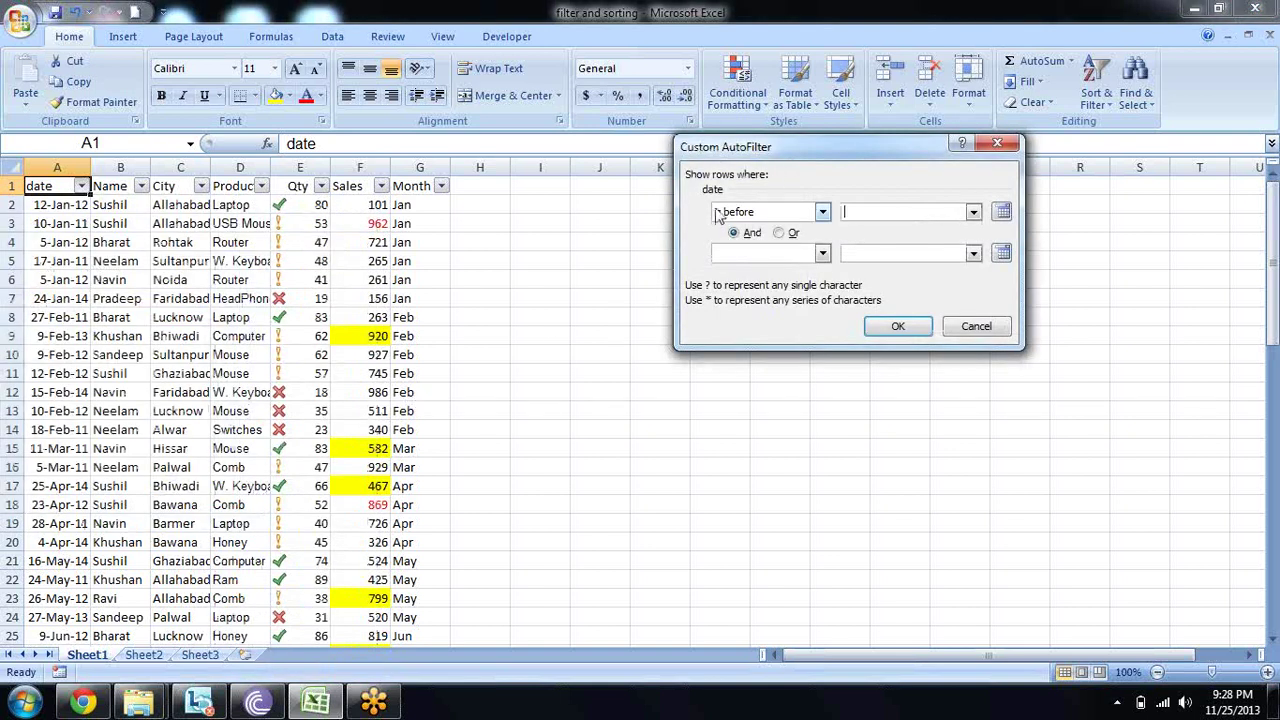
{"action": "key", "text": "Escape"}
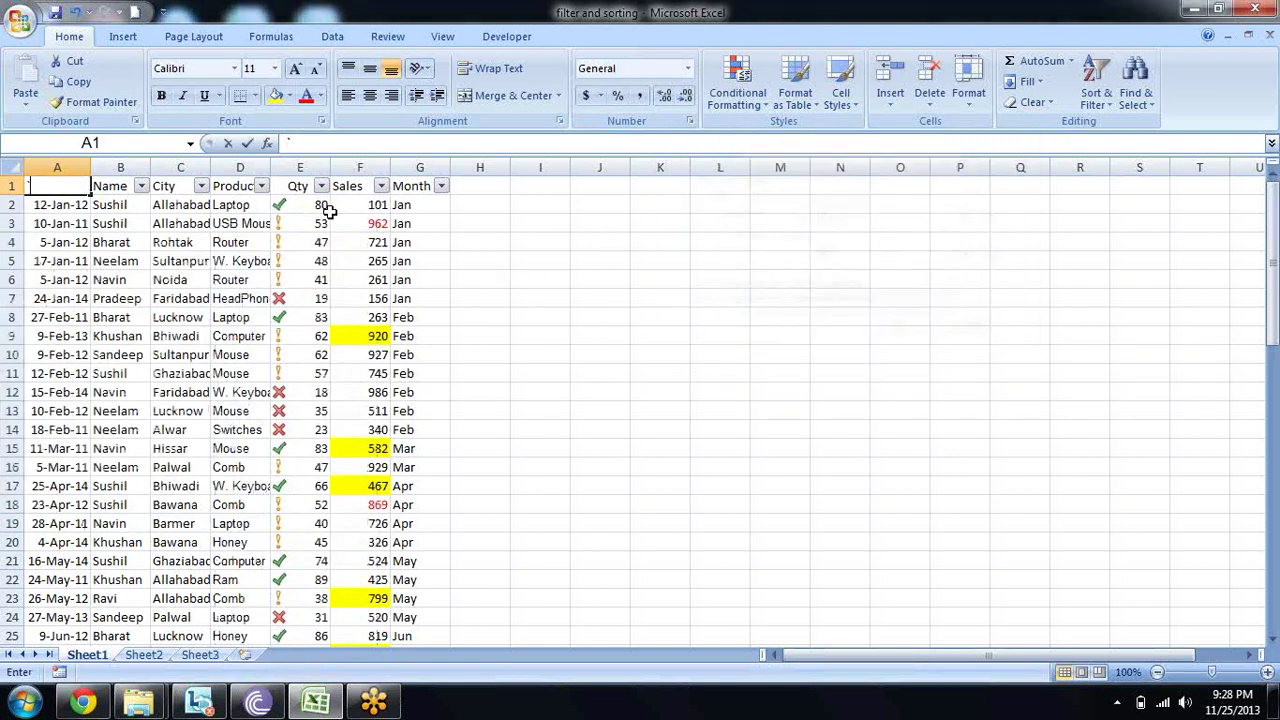
{"action": "type", "text": "date"}
Step: Set an equals date filter matching 27-Jun-13
{"action": "left_click", "coordinate": [81, 186]}
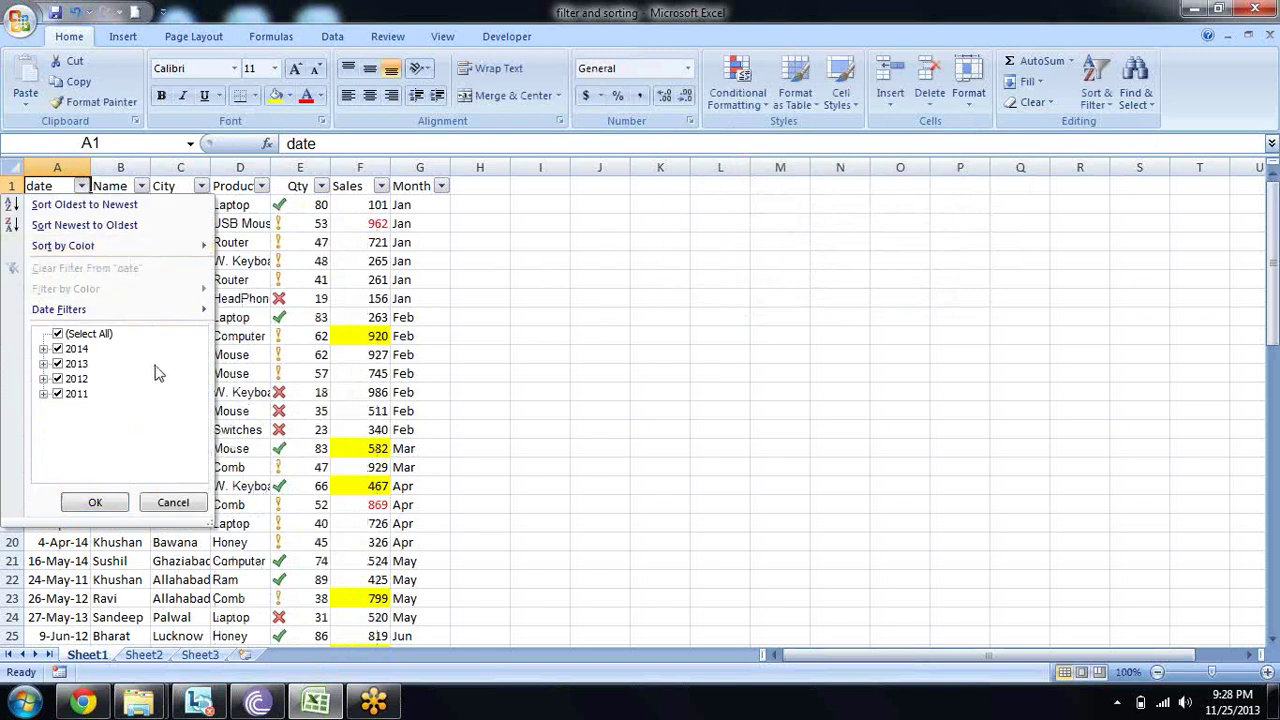
{"action": "left_click", "coordinate": [263, 217]}
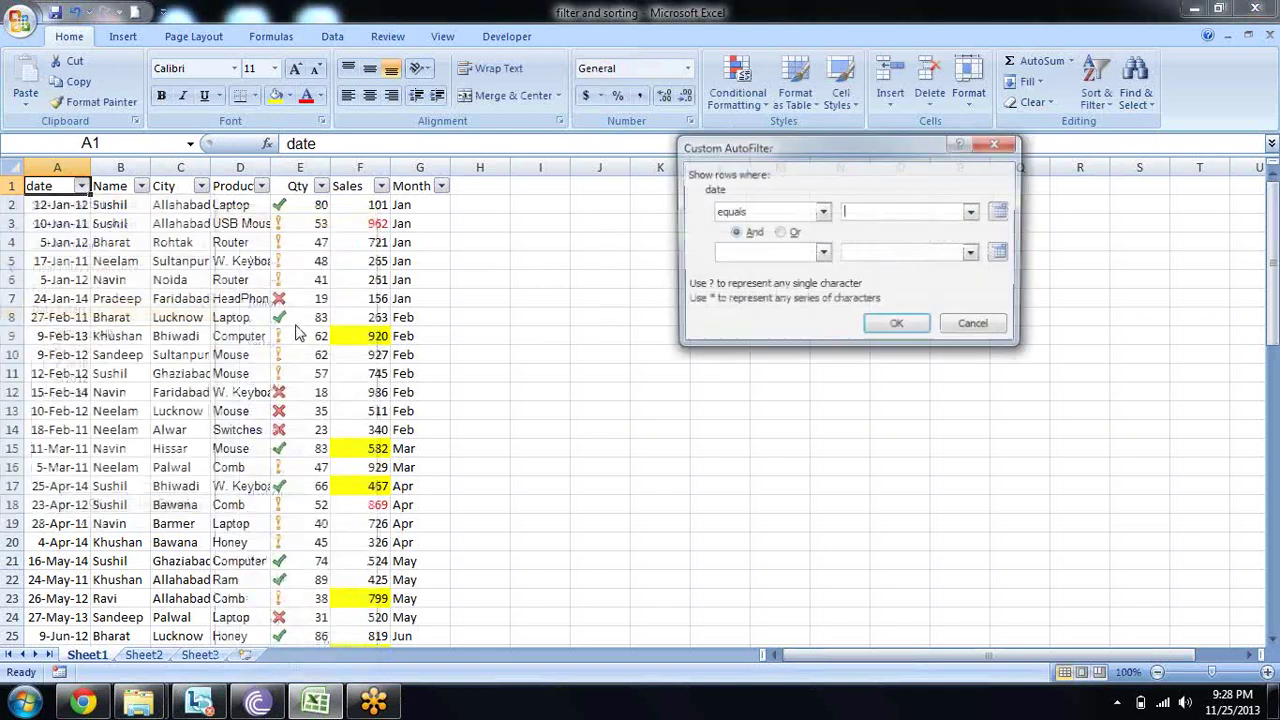
{"action": "left_click_drag", "start_coordinate": [757, 160], "coordinate": [197, 268]}
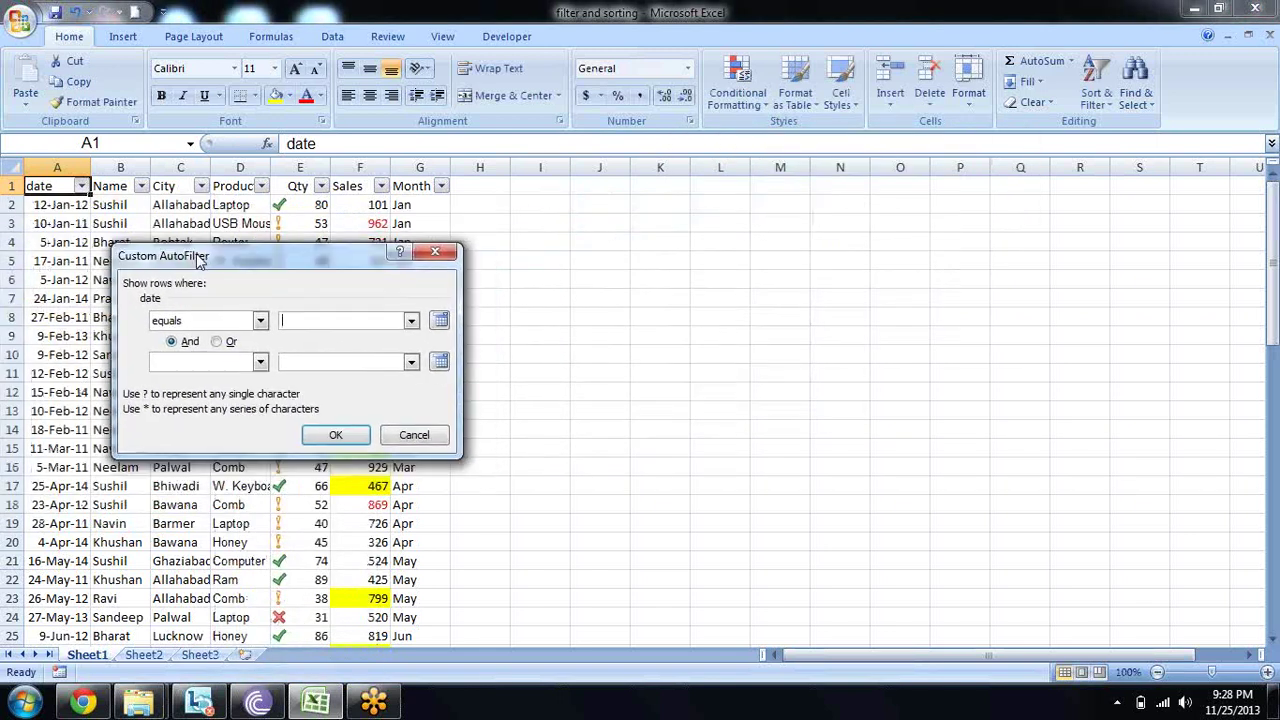
{"action": "left_click", "coordinate": [412, 320]}
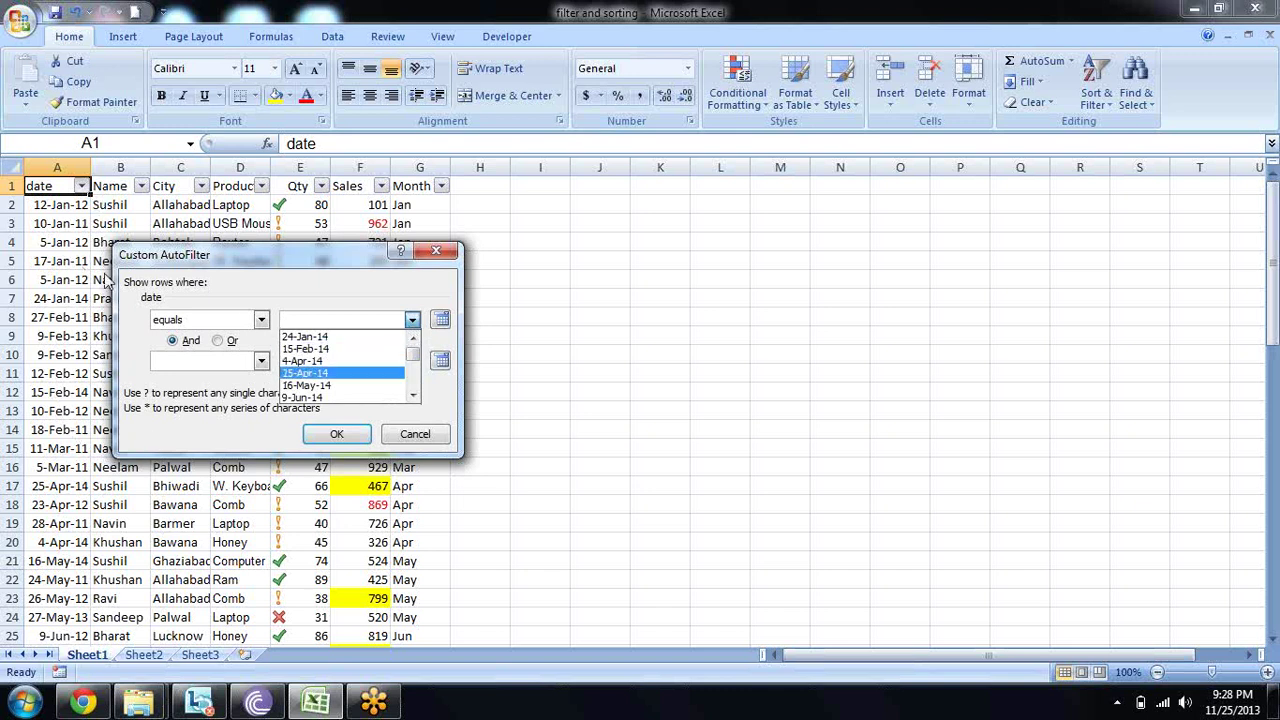
{"action": "mouse_move", "coordinate": [415, 358]}
{"action": "left_mouse_down"}
{"action": "mouse_move", "coordinate": [415, 382]}
{"action": "mouse_move", "coordinate": [413, 358]}
{"action": "left_mouse_up"}
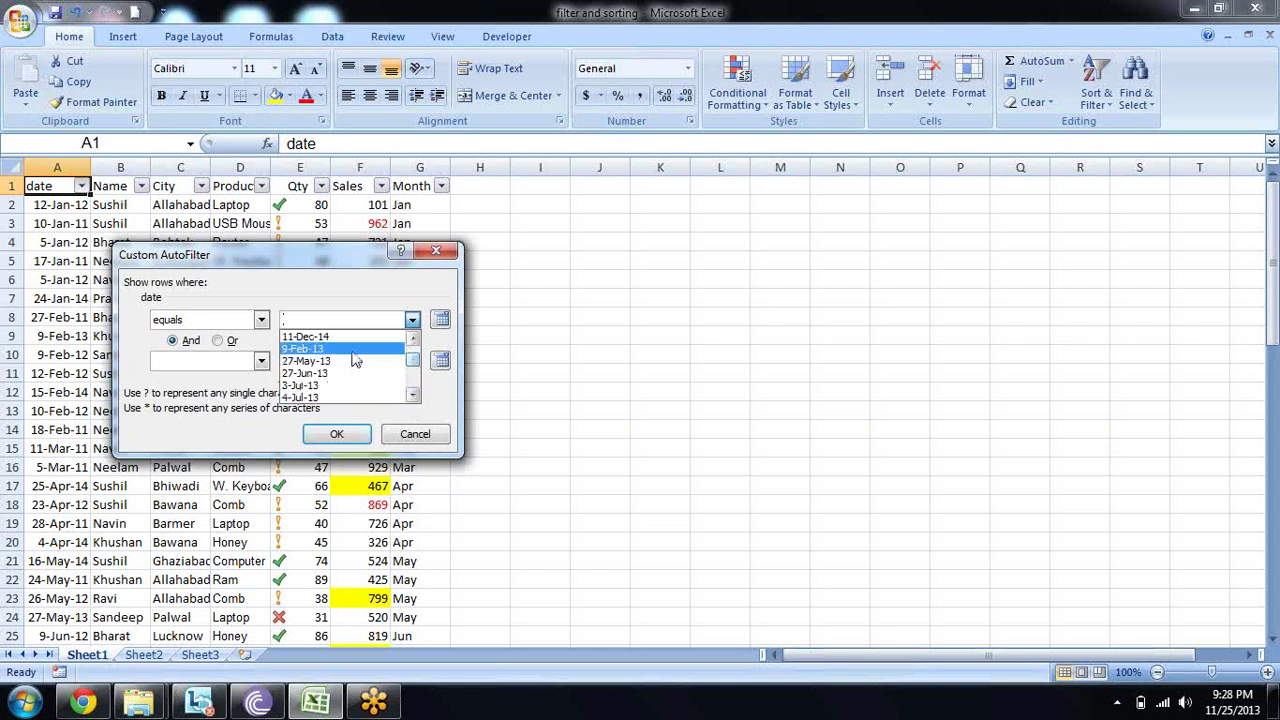
{"action": "left_click", "coordinate": [335, 373]}
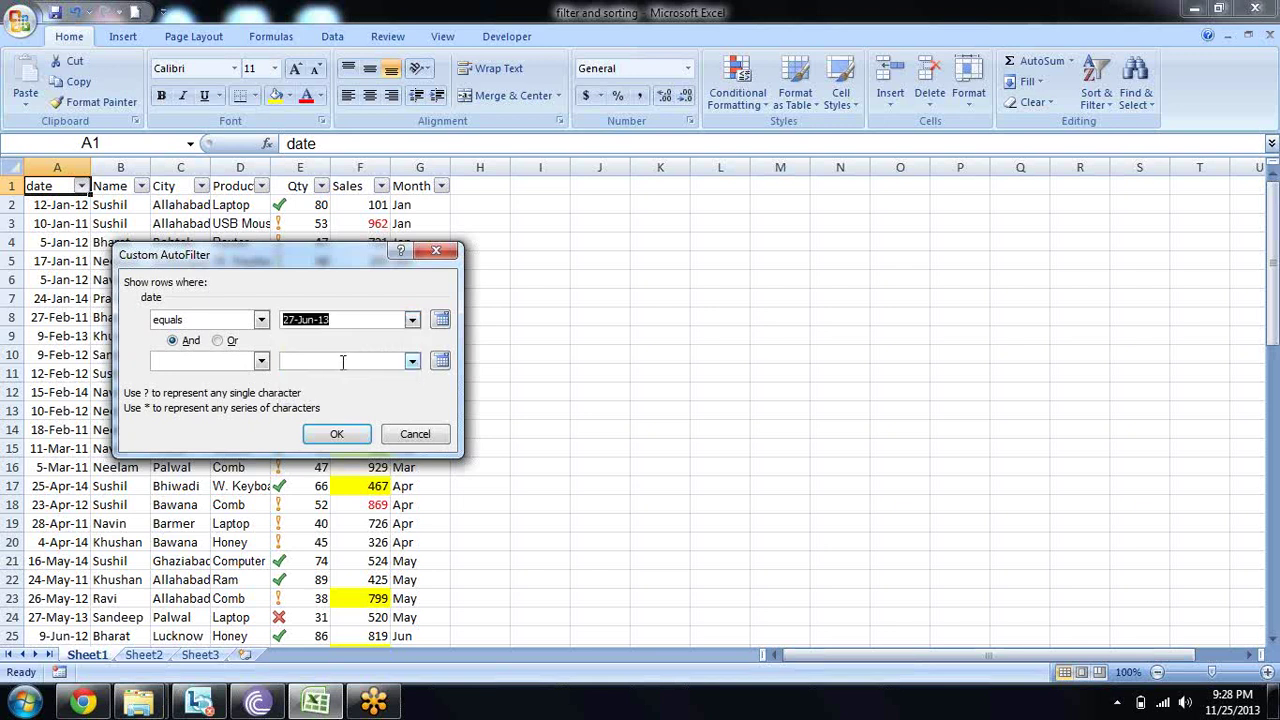
{"action": "left_click", "coordinate": [338, 436]}
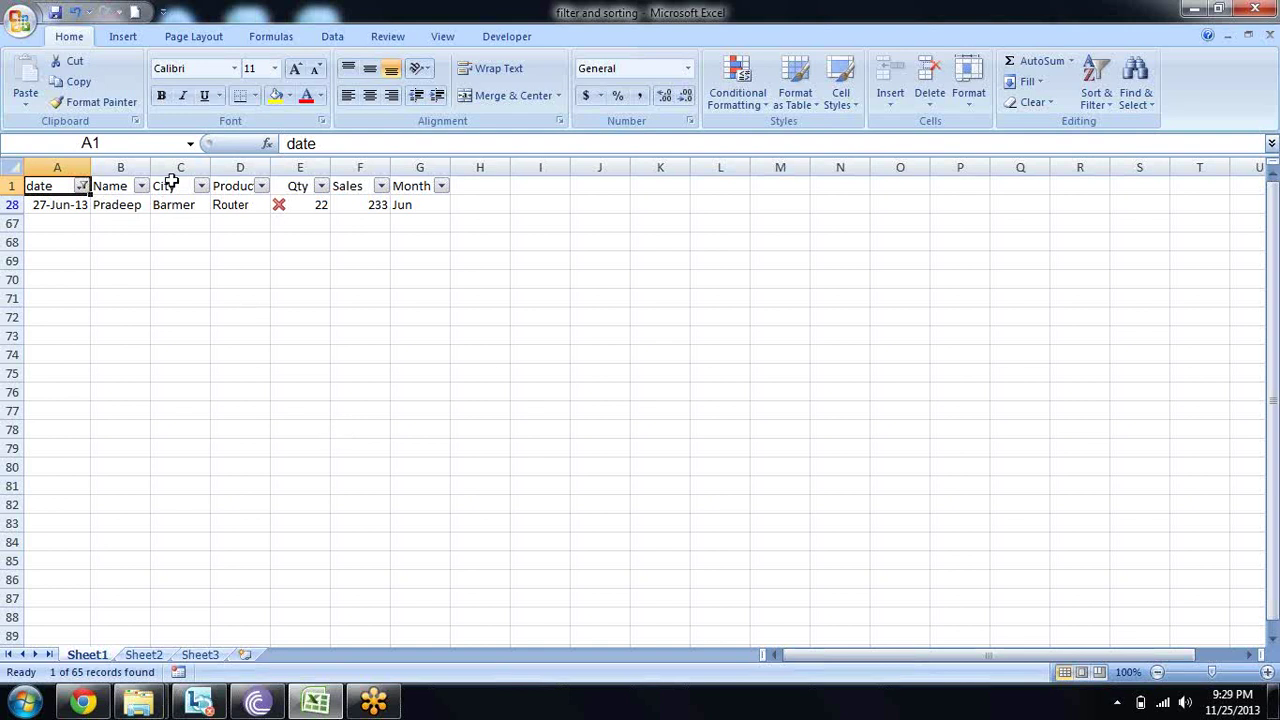
Step: Filter the date column to dates before 10-Feb-12, leaving 24 of 65 records
{"action": "left_click", "coordinate": [81, 186]}
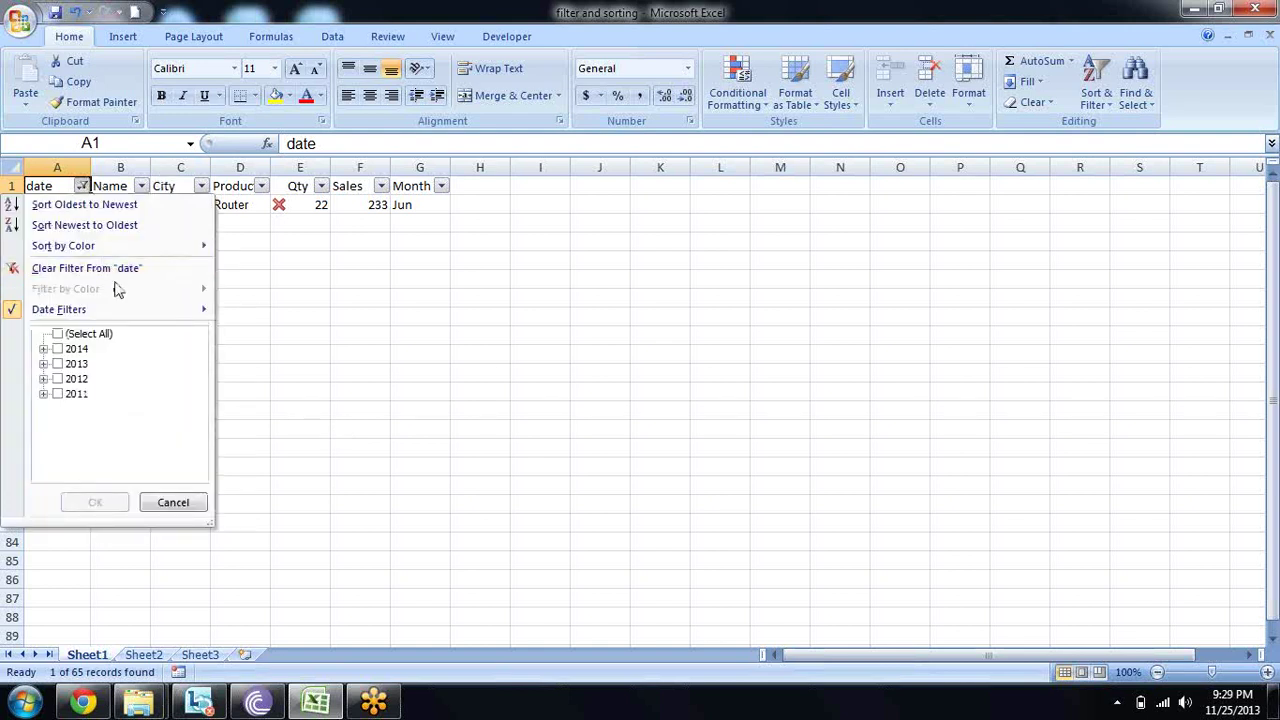
{"action": "mouse_move", "coordinate": [118, 309]}
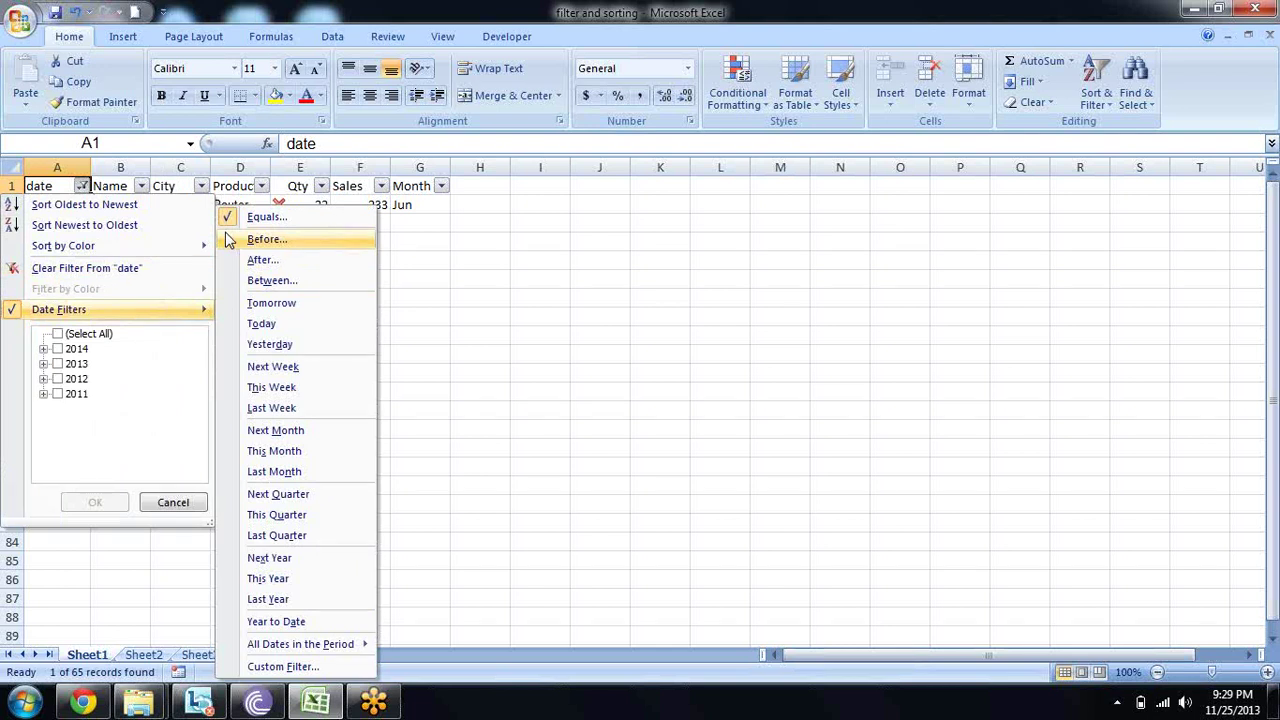
{"action": "left_click", "coordinate": [228, 240]}
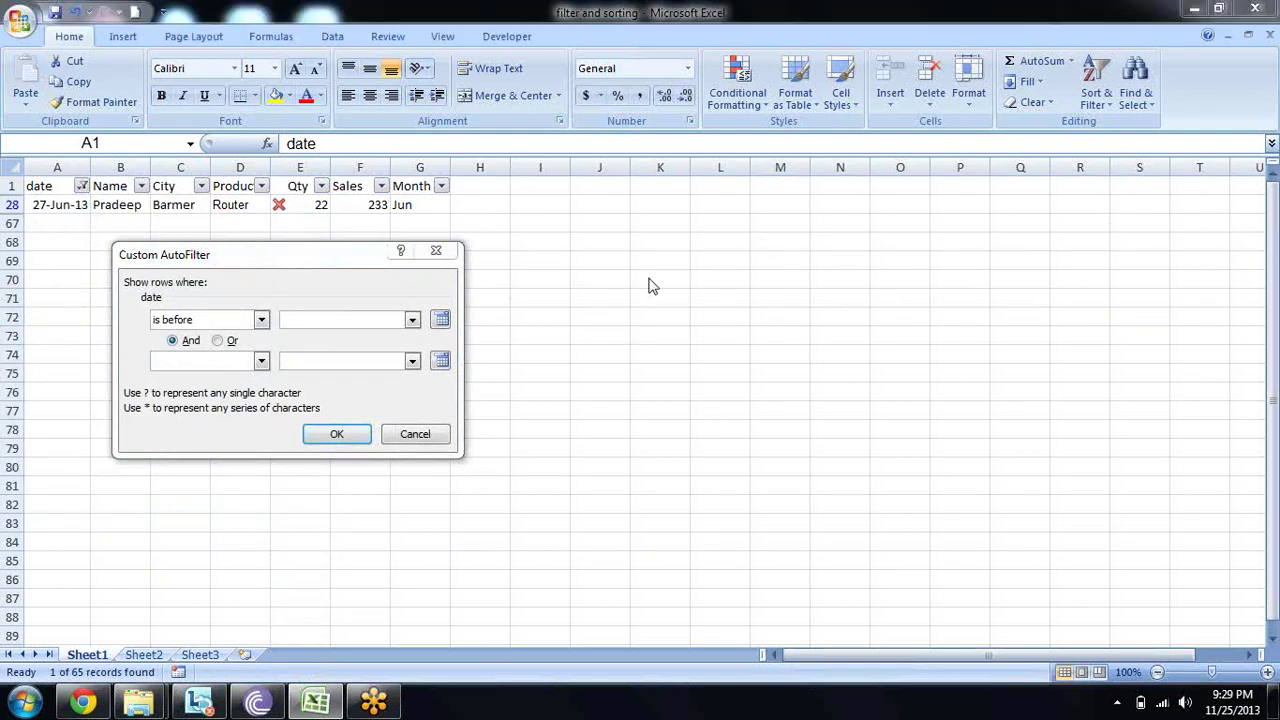
{"action": "left_click_drag", "start_coordinate": [237, 268], "coordinate": [251, 239]}
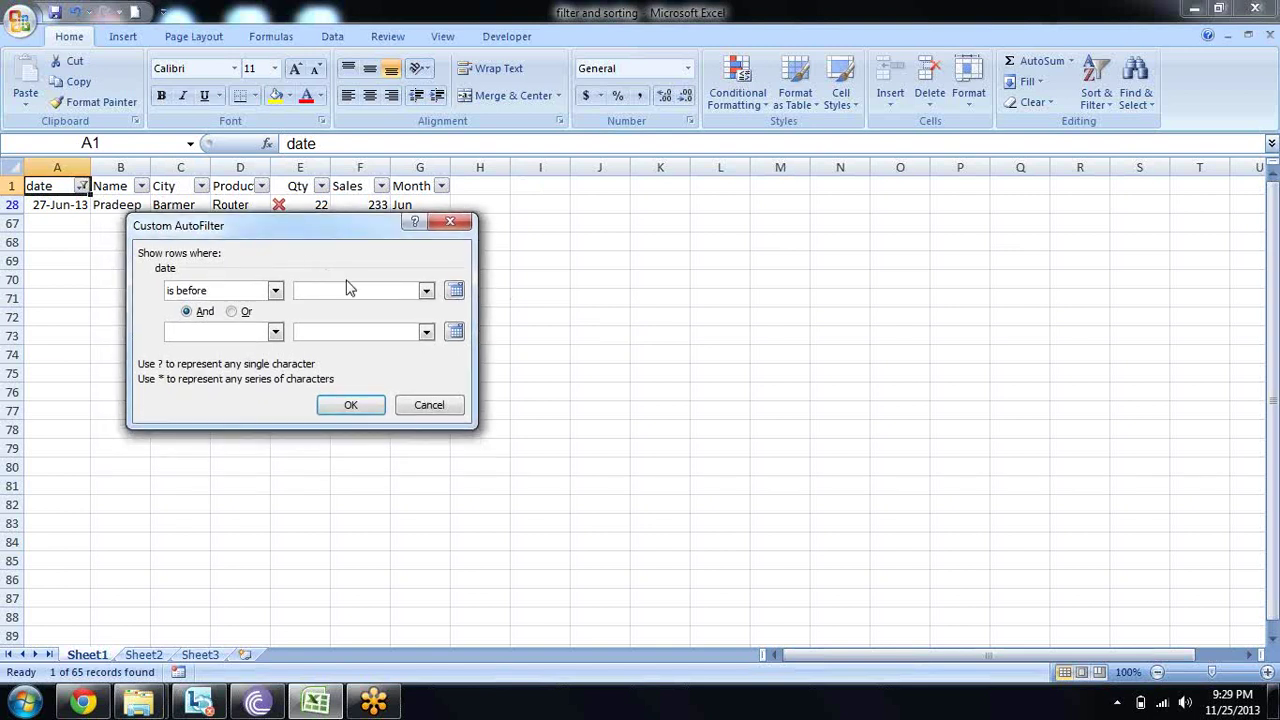
{"action": "left_click", "coordinate": [426, 290]}
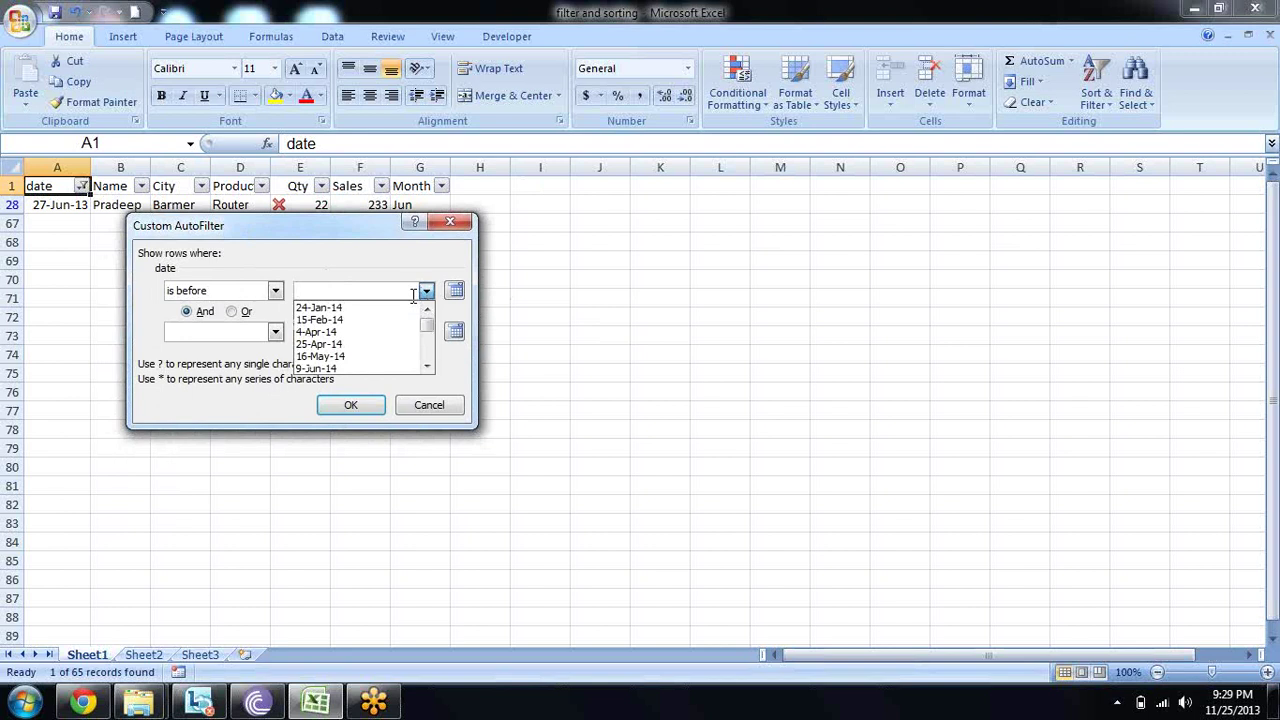
{"action": "left_click", "coordinate": [427, 343]}
{"action": "left_click", "coordinate": [427, 343]}
{"action": "left_click", "coordinate": [427, 343]}
{"action": "left_click", "coordinate": [365, 331]}
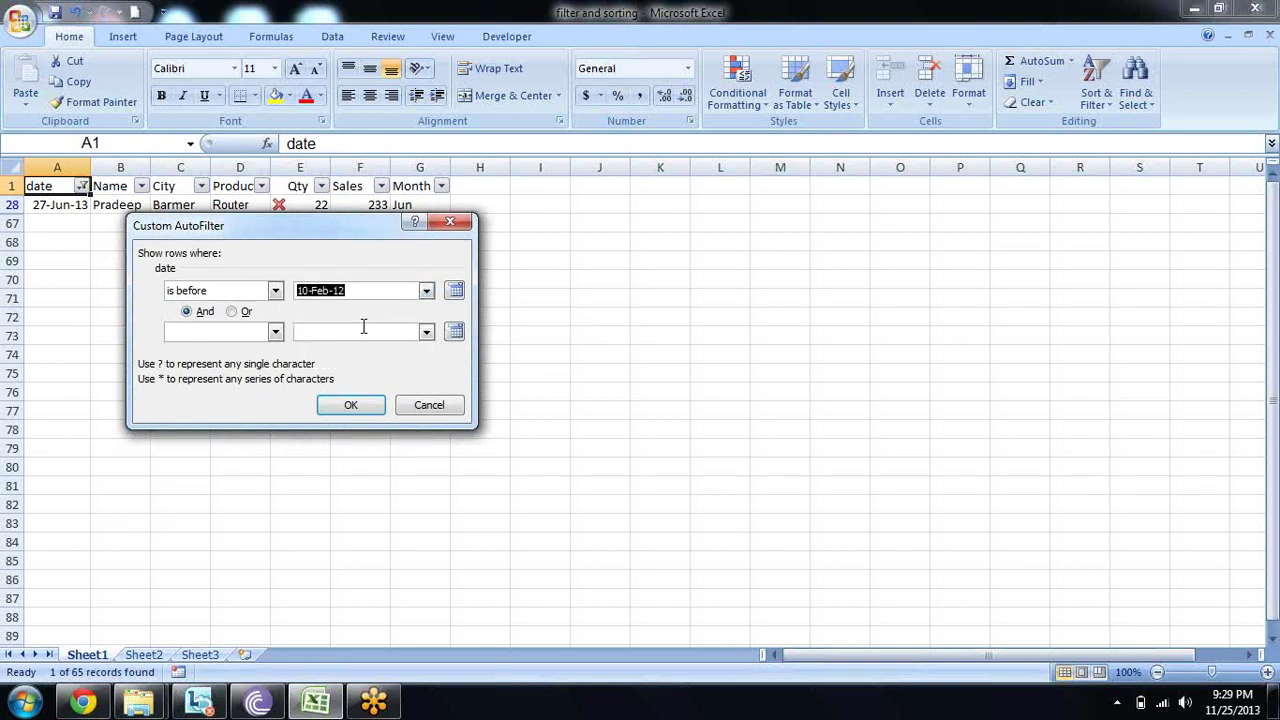
{"action": "left_click", "coordinate": [366, 408]}
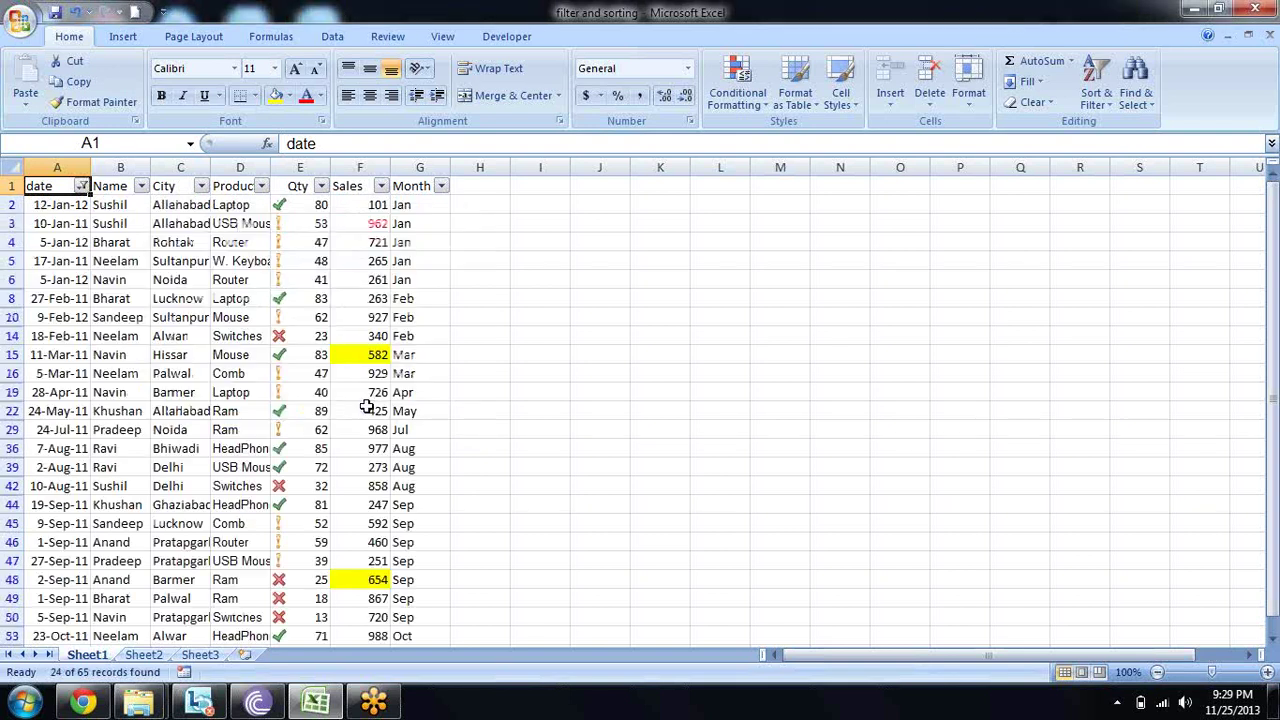
Step: Filter the date column to dates after 27-Jun-13
{"action": "key", "text": "Down"}
{"action": "key", "text": "Down"}
{"action": "key", "text": "Down"}
{"action": "key", "text": "Down"}
{"action": "key", "text": "Down"}
{"action": "key", "text": "Down"}
{"action": "key", "text": "Down"}
{"action": "key", "text": "Down"}
{"action": "key", "text": "Down"}
{"action": "key", "text": "Down"}
{"action": "key", "text": "Up"}
{"action": "key", "text": "Up"}
{"action": "key", "text": "Up"}
{"action": "key", "text": "Up"}
{"action": "key", "text": "Up"}
{"action": "key", "text": "Up"}
{"action": "key", "text": "Up"}
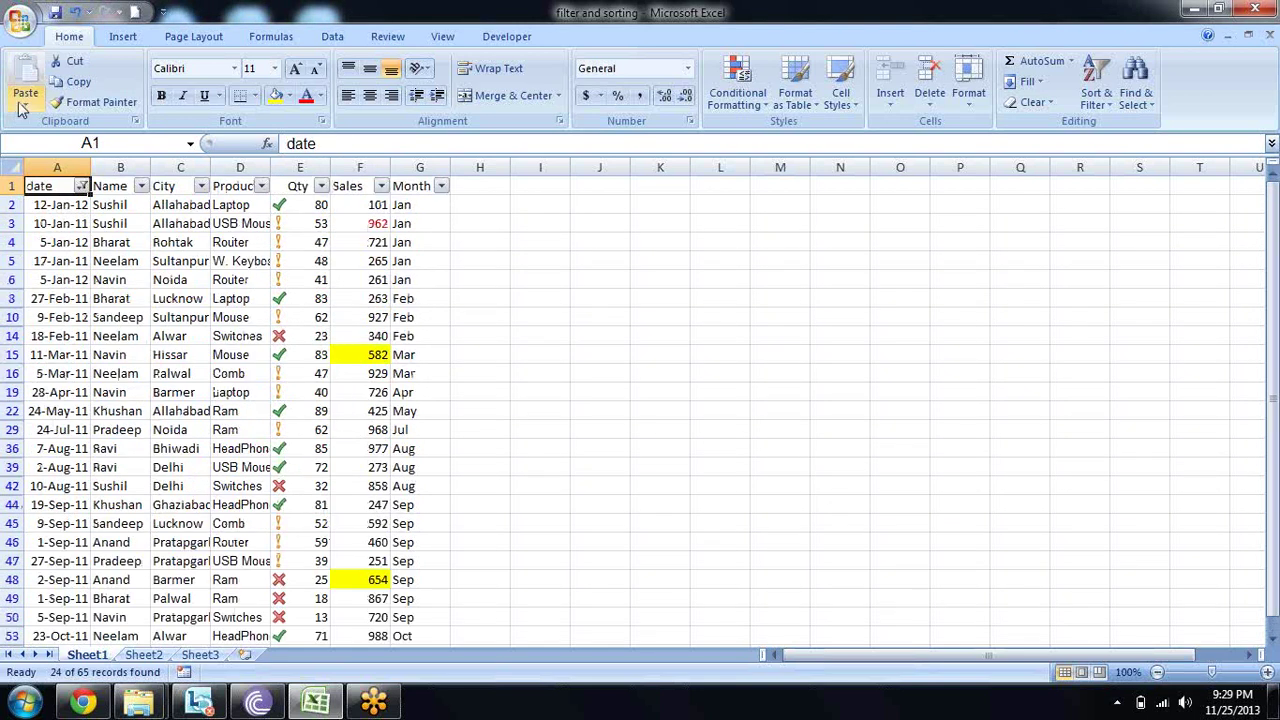
{"action": "left_click", "coordinate": [81, 186]}
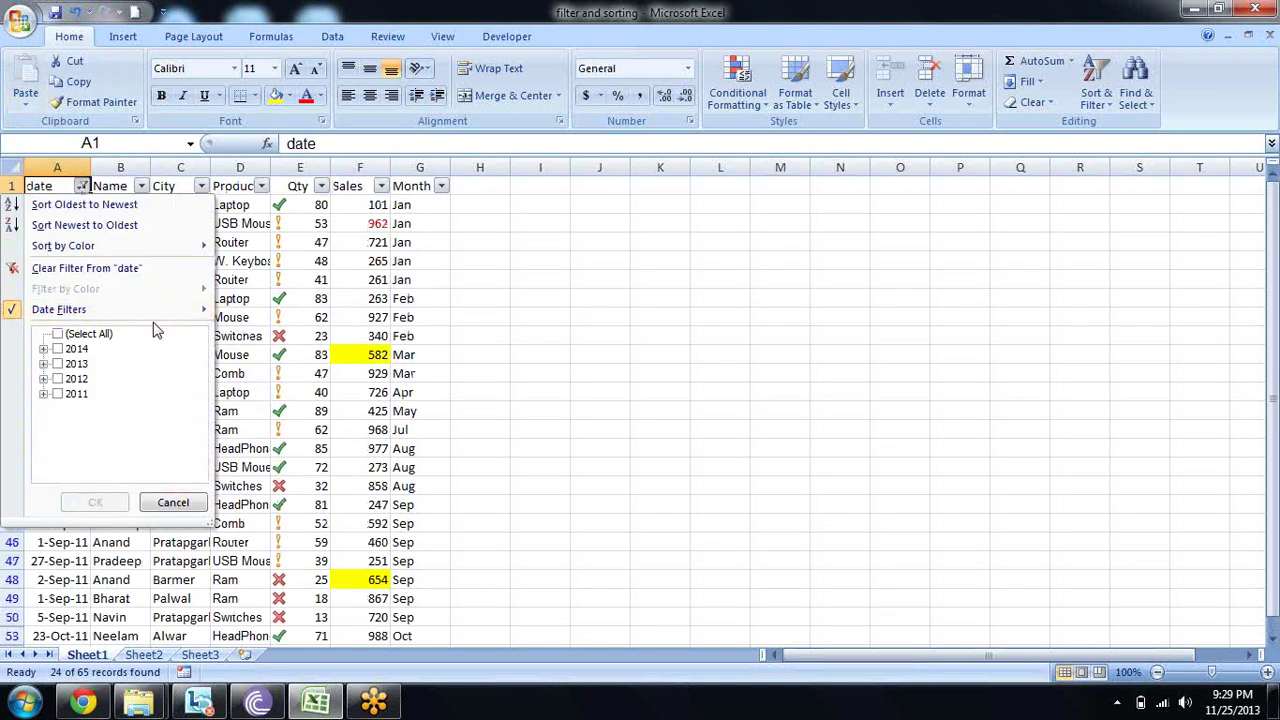
{"action": "mouse_move", "coordinate": [60, 309]}
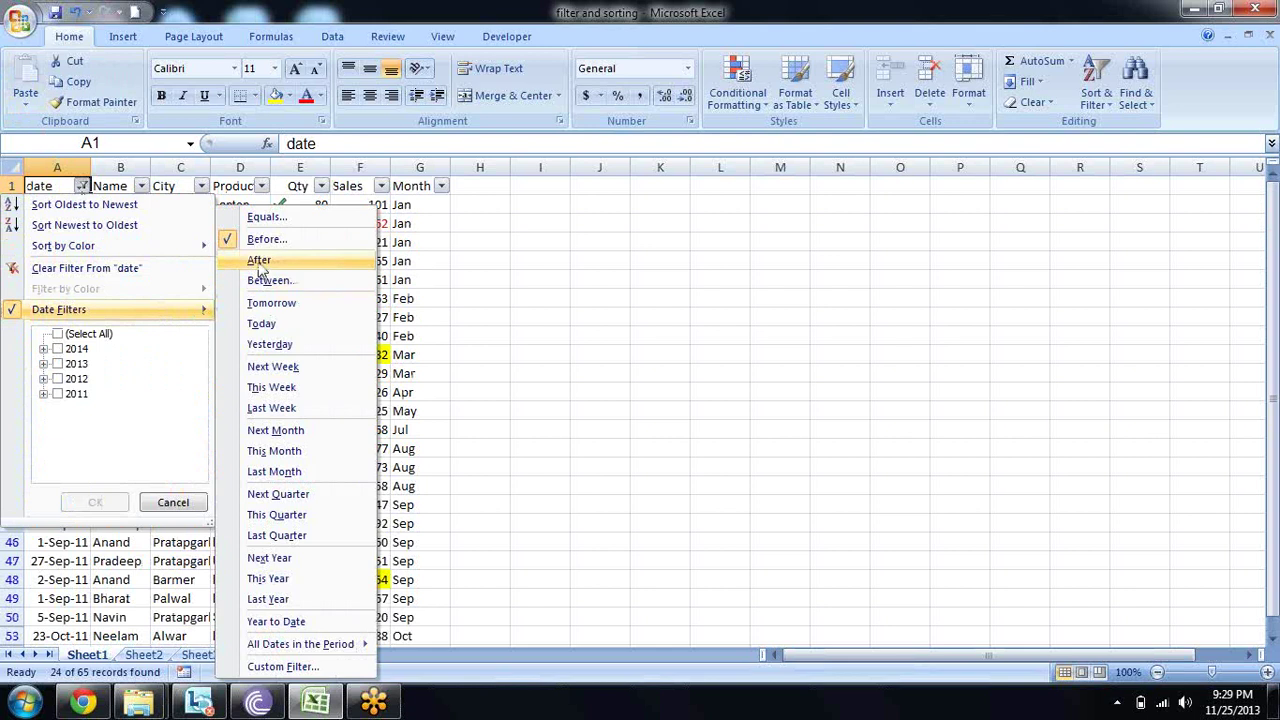
{"action": "left_click", "coordinate": [259, 261]}
{"action": "left_click", "coordinate": [426, 291]}
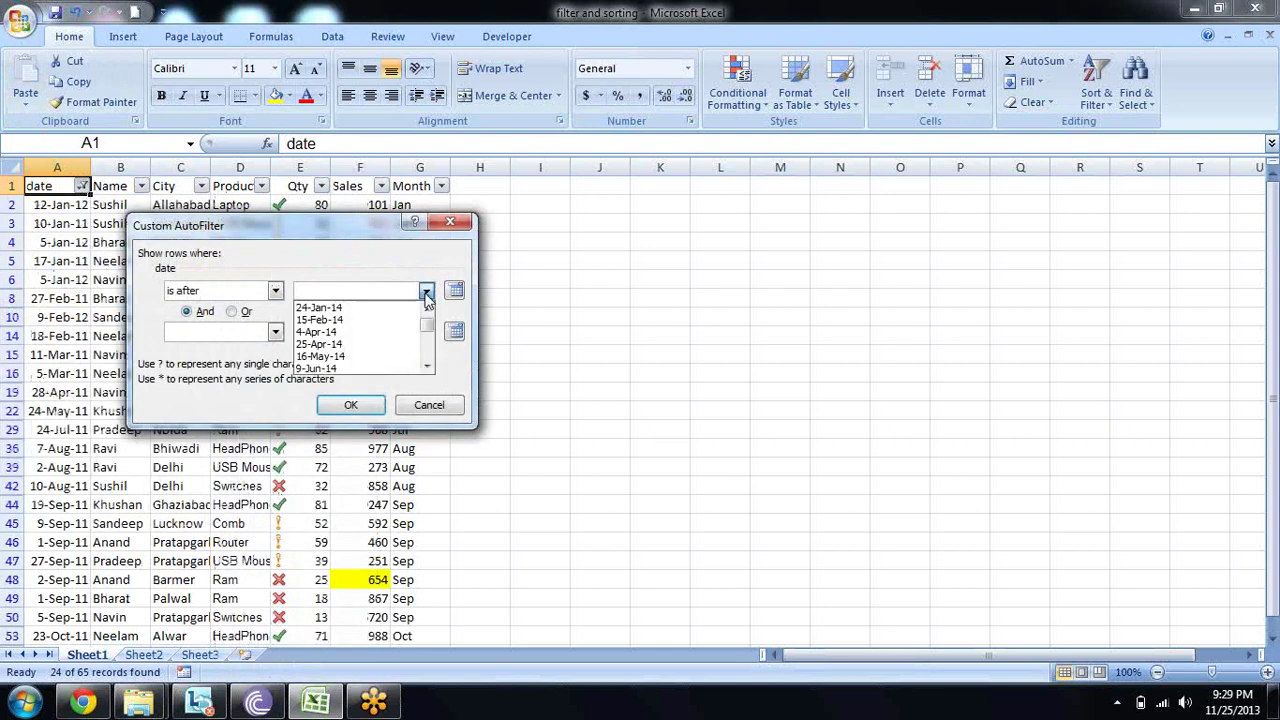
{"action": "left_click", "coordinate": [382, 320]}
{"action": "left_click", "coordinate": [425, 292]}
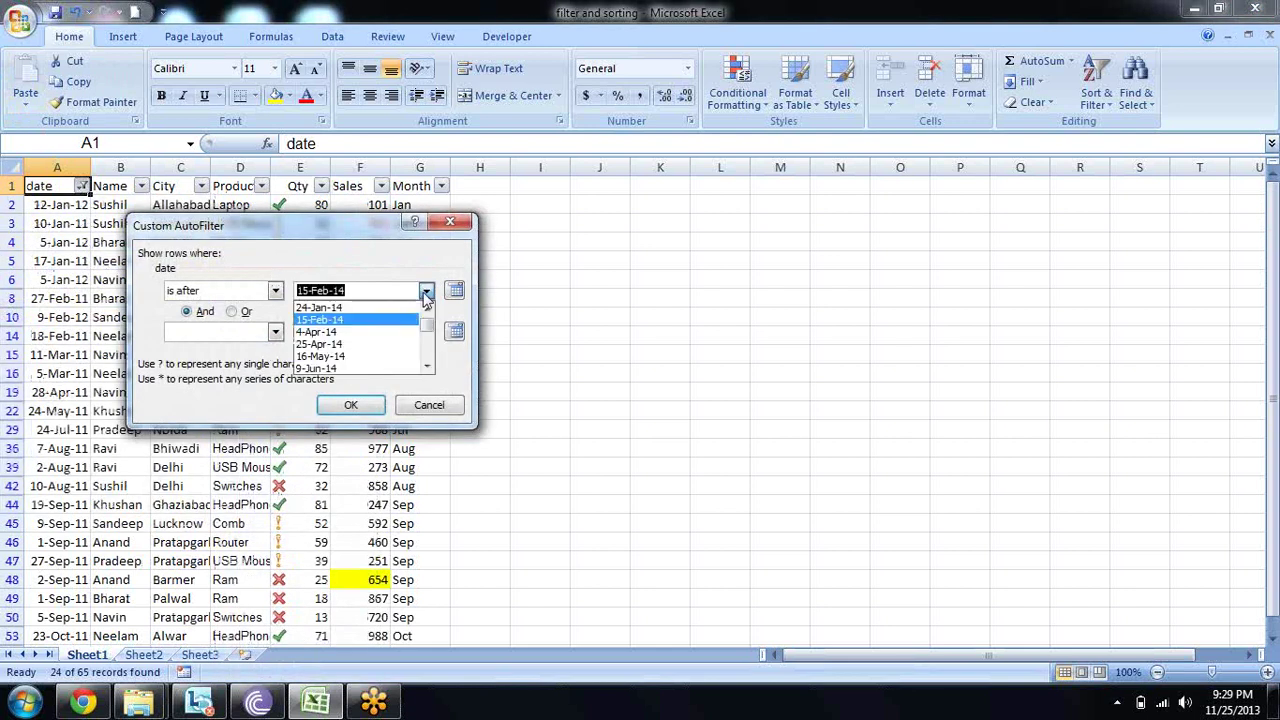
{"action": "scroll", "coordinate": [426, 350], "scroll_direction": "down", "scroll_amount": 3}
{"action": "scroll", "coordinate": [426, 370], "scroll_direction": "down", "scroll_amount": 2}
{"action": "left_click", "coordinate": [366, 349]}
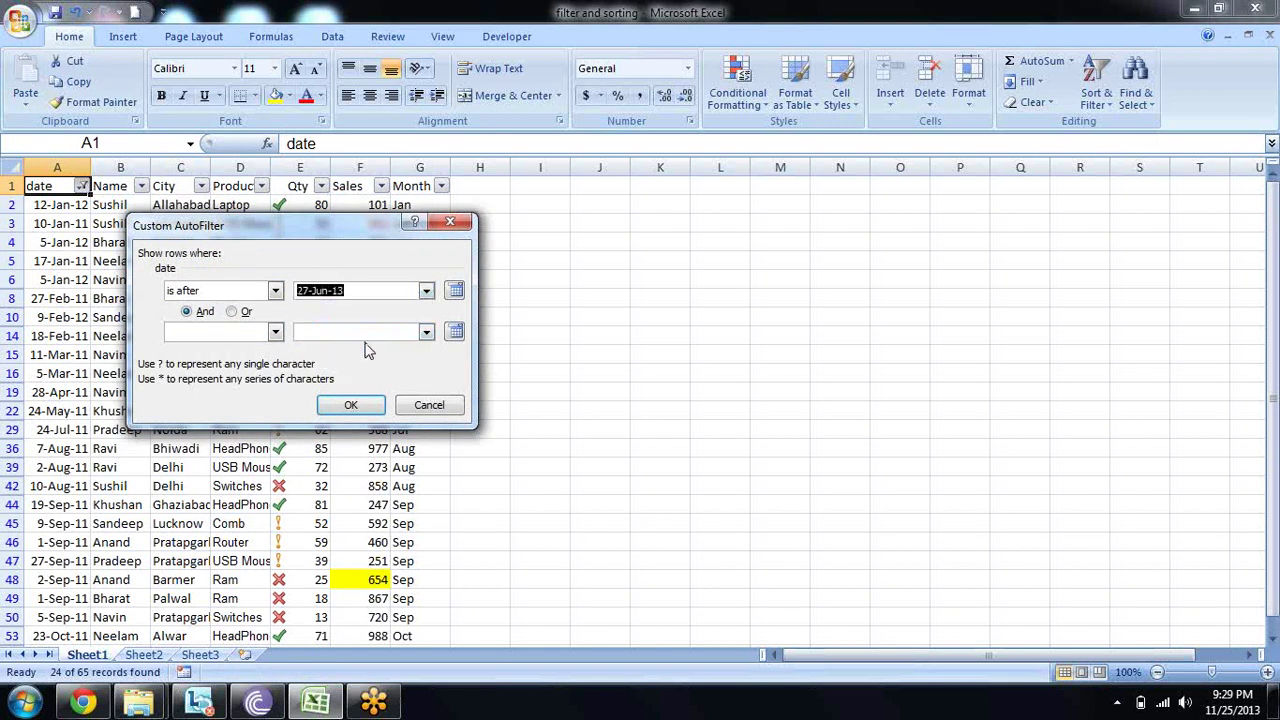
{"action": "left_click", "coordinate": [358, 400]}
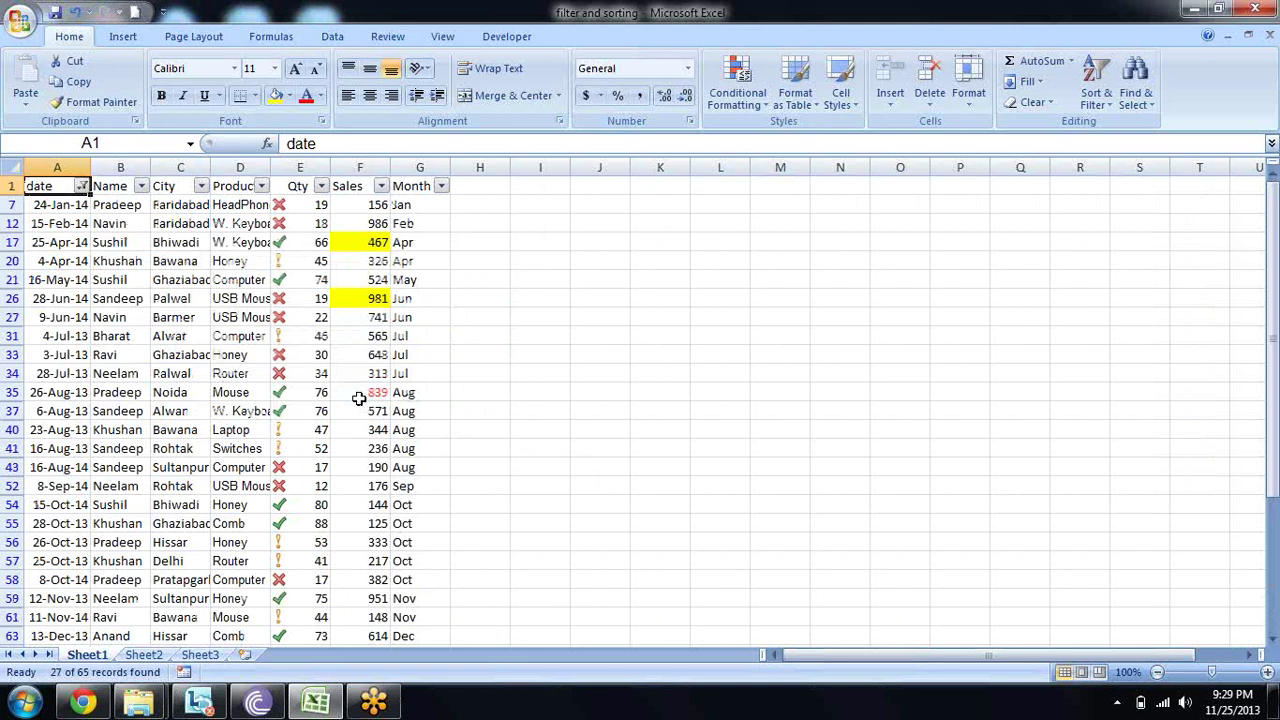
Step: Jump through the 27 filtered records and return to the date header
{"action": "key", "text": "Down"}
{"action": "key", "text": "Down"}
{"action": "key", "text": "Down"}
{"action": "key", "text": "Down"}
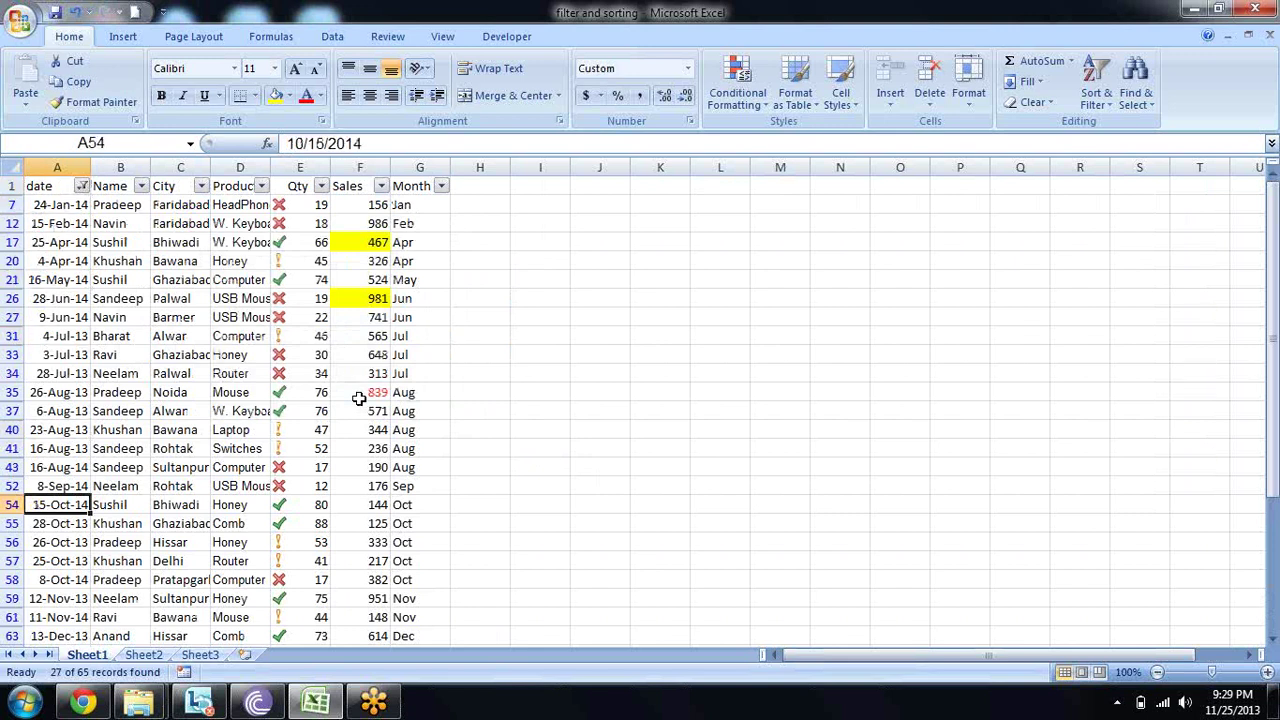
{"action": "key", "text": "Down"}
{"action": "key", "text": "Down"}
{"action": "key", "text": "Down"}
{"action": "key", "text": "Up"}
{"action": "key", "text": "Up"}
{"action": "key", "text": "Up"}
{"action": "key", "text": "Up"}
{"action": "key", "text": "Up"}
{"action": "key", "text": "Up"}
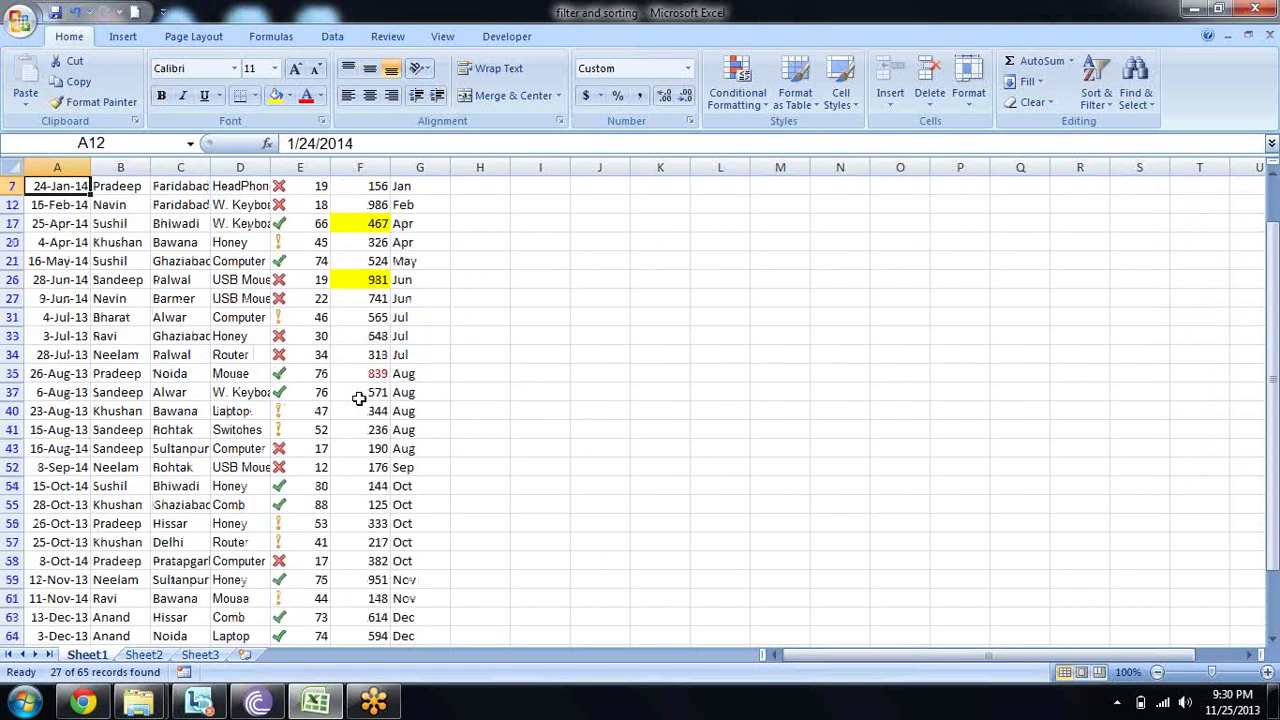
{"action": "key", "text": "Up"}
{"action": "key", "text": "Up"}
Step: Start a between-dates filter with 28-Apr-11 as the start date
{"action": "left_click", "coordinate": [81, 186]}
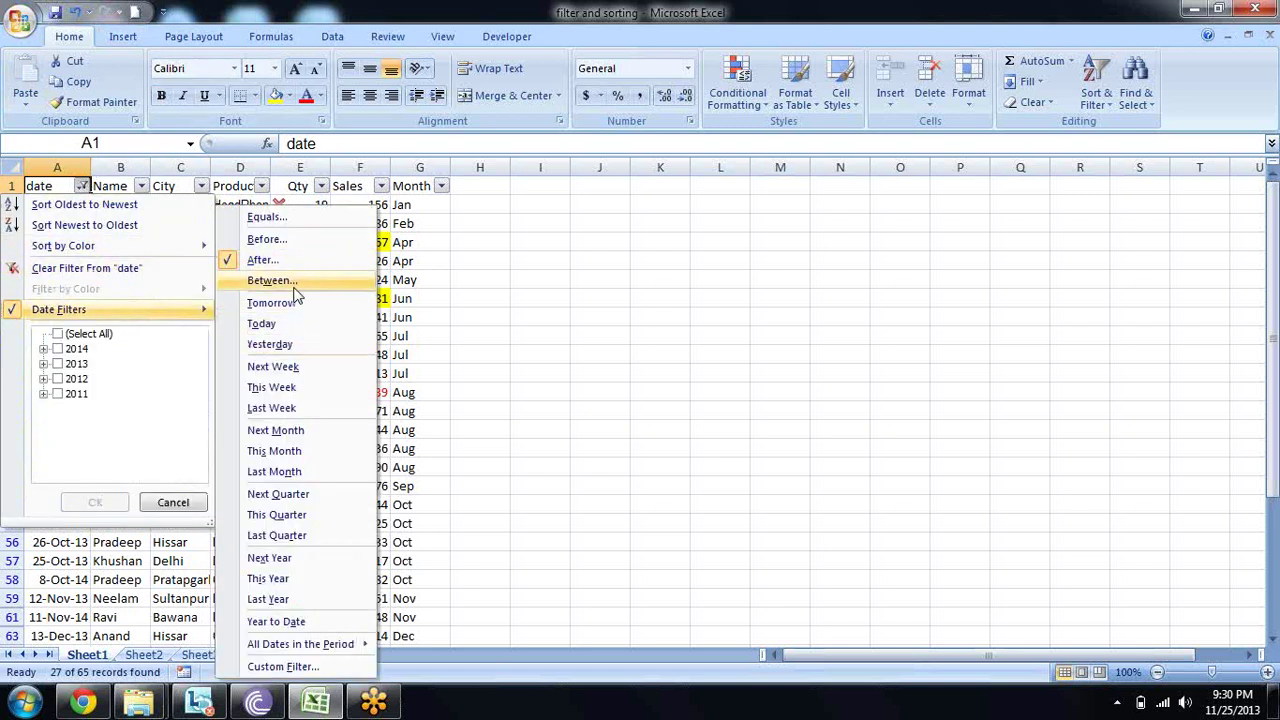
{"action": "left_click", "coordinate": [296, 284]}
{"action": "left_click", "coordinate": [426, 291]}
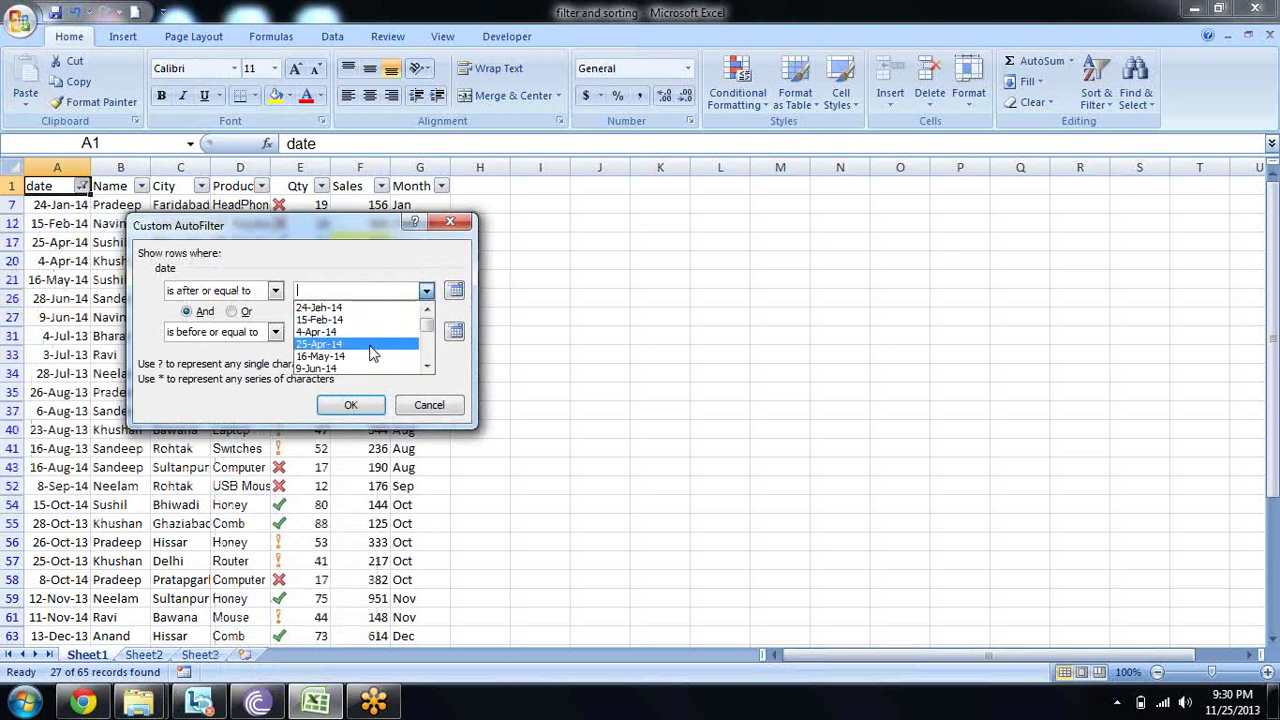
{"action": "left_click", "coordinate": [445, 333]}
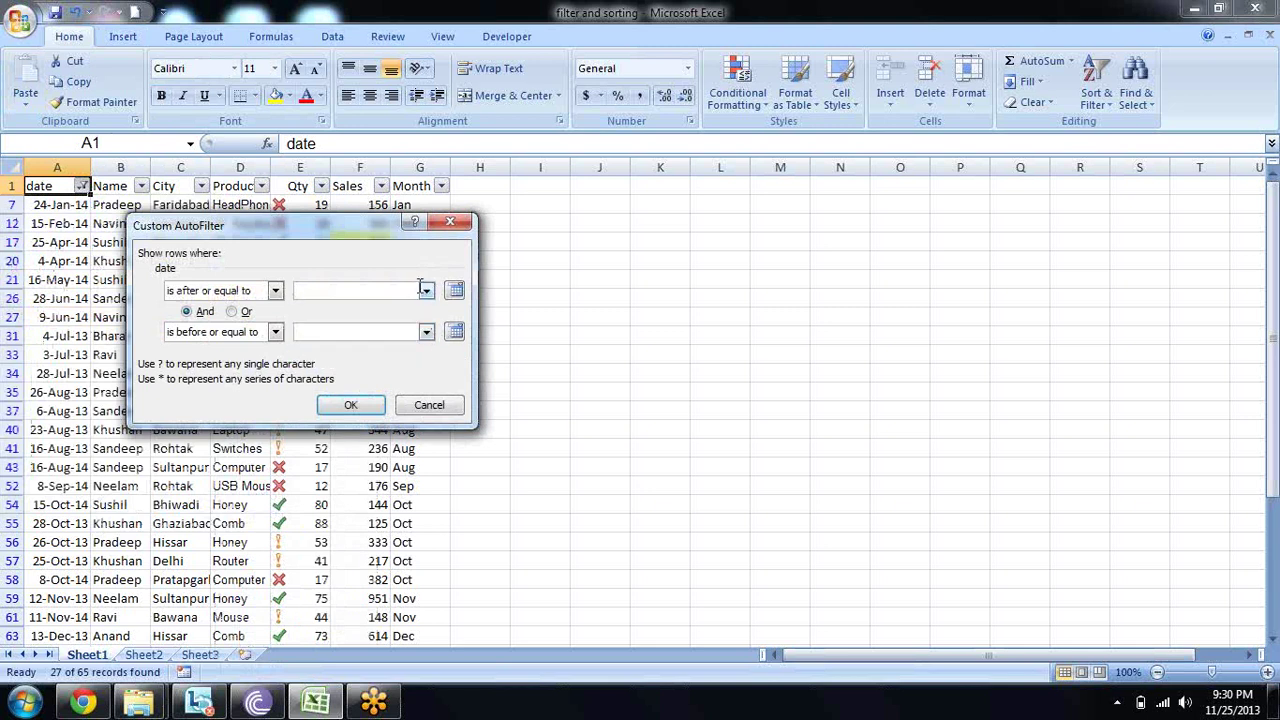
{"action": "left_click", "coordinate": [426, 291]}
{"action": "left_click_drag", "start_coordinate": [426, 322], "coordinate": [426, 345]}
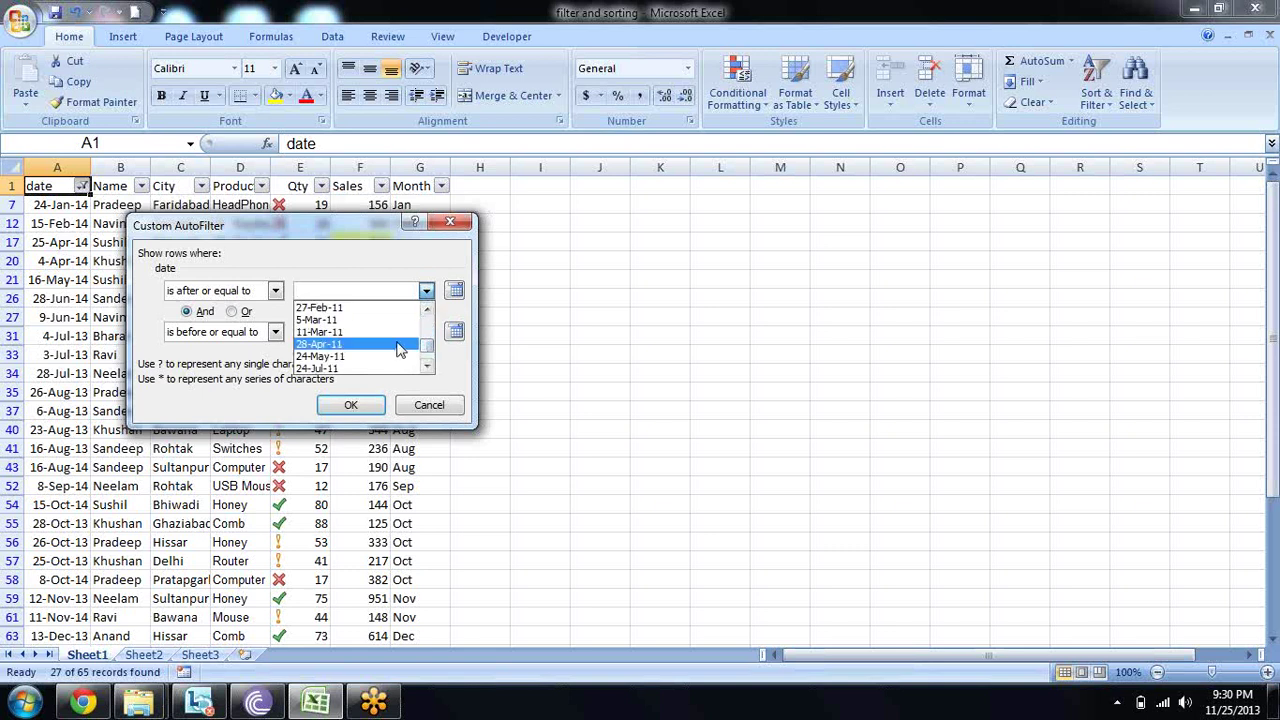
{"action": "left_click", "coordinate": [397, 343]}
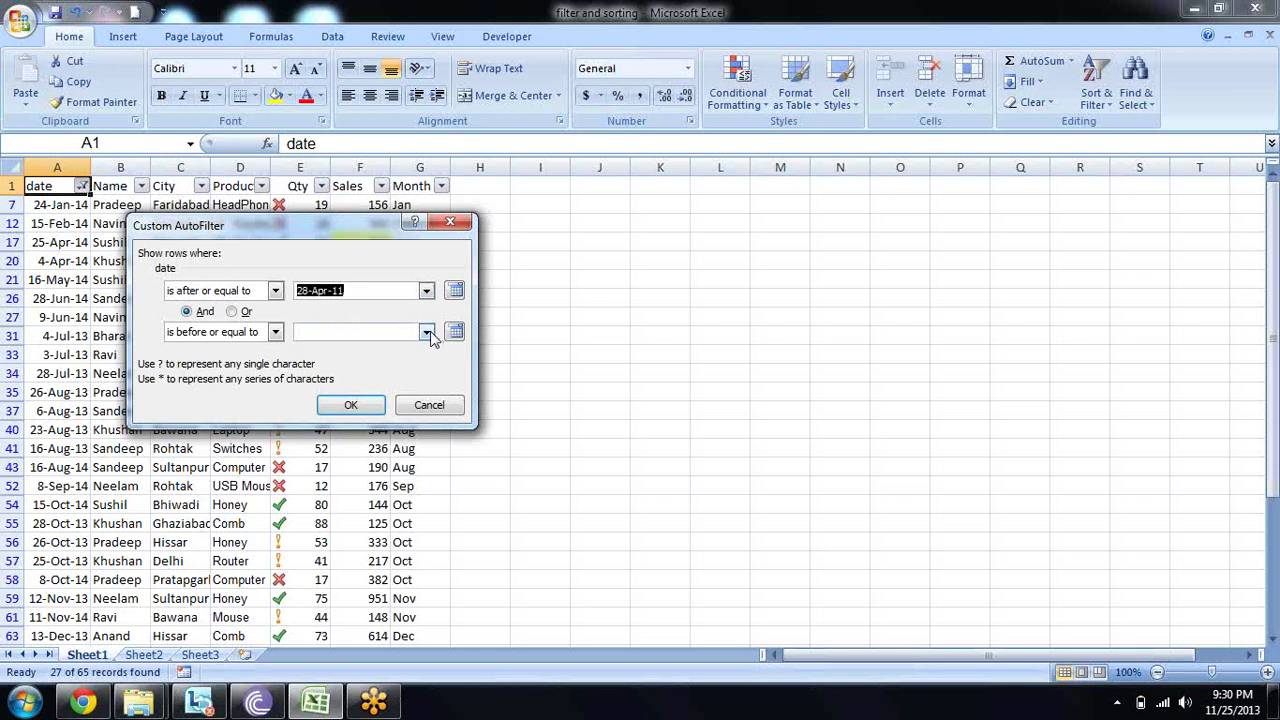
Step: Set 27-Jul-12 as the end date and apply, leaving 25 of 65 records
{"action": "left_click", "coordinate": [426, 332]}
{"action": "left_click_drag", "start_coordinate": [428, 368], "coordinate": [428, 384]}
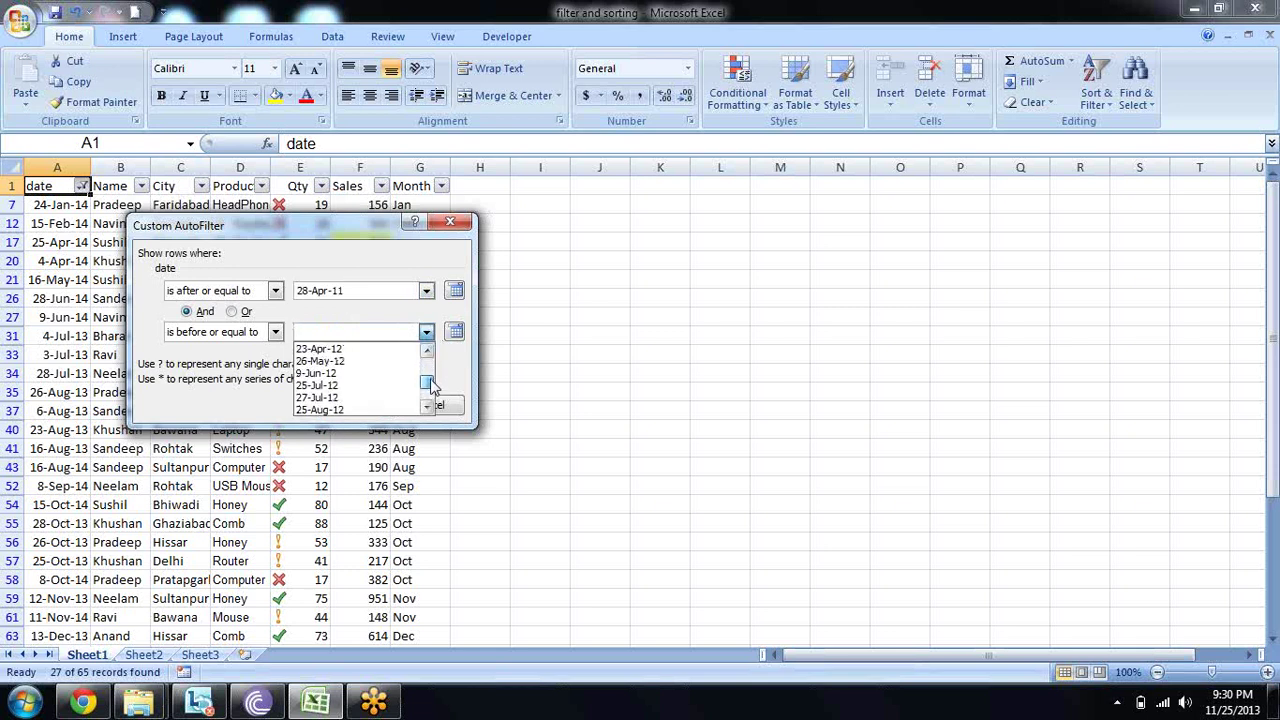
{"action": "left_click", "coordinate": [362, 398]}
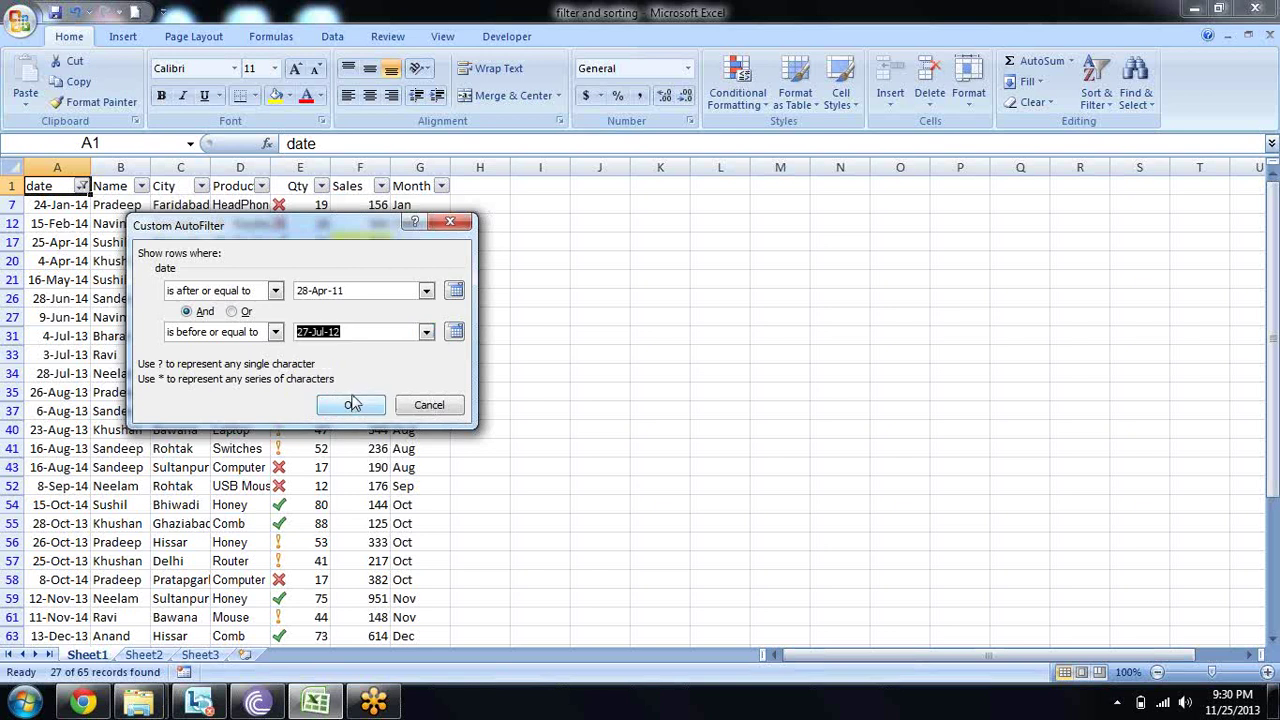
{"action": "left_click", "coordinate": [351, 405]}
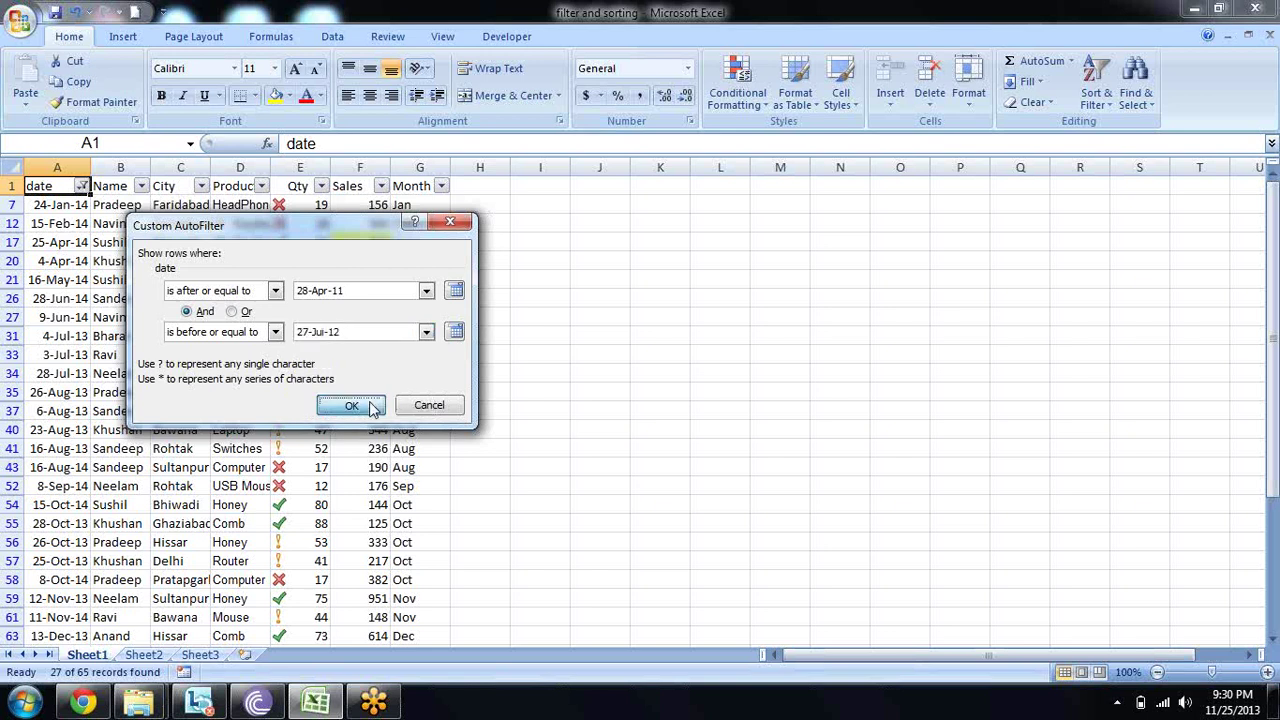
{"action": "key", "text": "Down"}
{"action": "key", "text": "Down"}
{"action": "key", "text": "Down"}
{"action": "key", "text": "Down"}
{"action": "key", "text": "Down"}
{"action": "key", "text": "Down"}
{"action": "key", "text": "Down"}
{"action": "key", "text": "Down"}
{"action": "key", "text": "Down"}
{"action": "key", "text": "Down"}
{"action": "key", "text": "Up"}
{"action": "key", "text": "Up"}
{"action": "key", "text": "Up"}
{"action": "key", "text": "Up"}
{"action": "key", "text": "Up"}
{"action": "key", "text": "Up"}
{"action": "key", "text": "Up"}
{"action": "key", "text": "Up"}
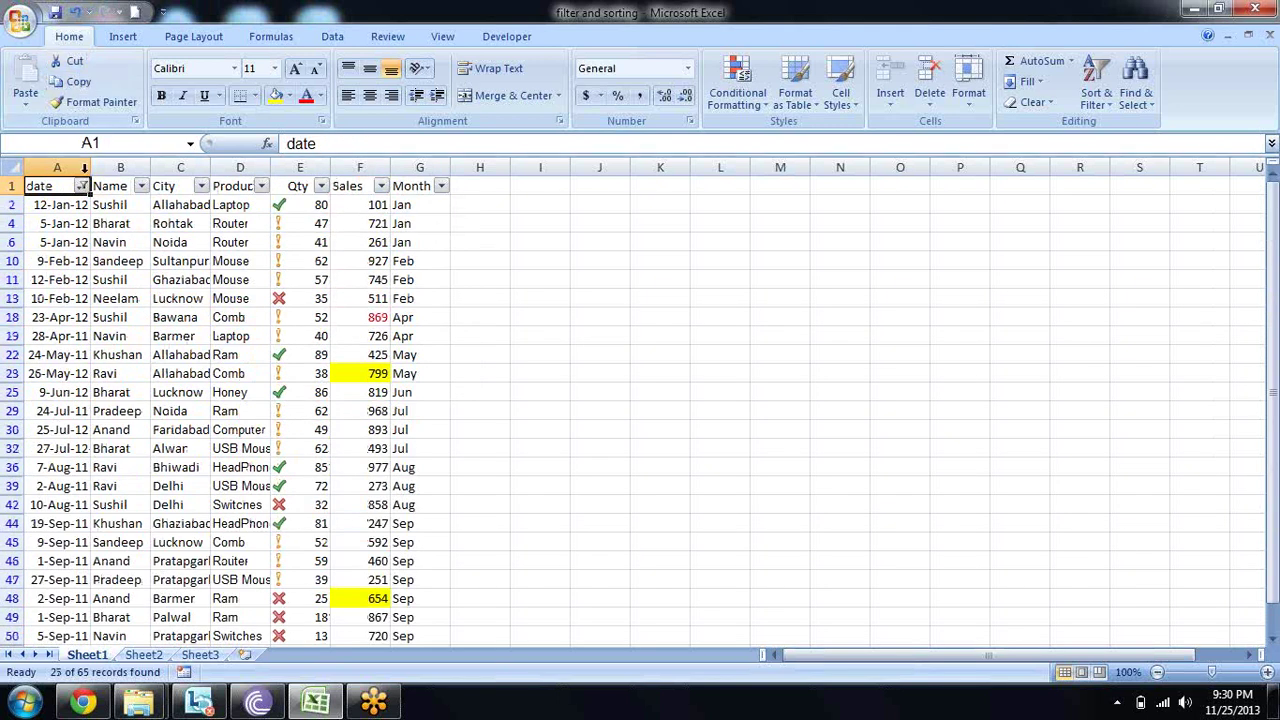
{"action": "left_click", "coordinate": [81, 186]}
{"action": "mouse_move", "coordinate": [59, 309]}
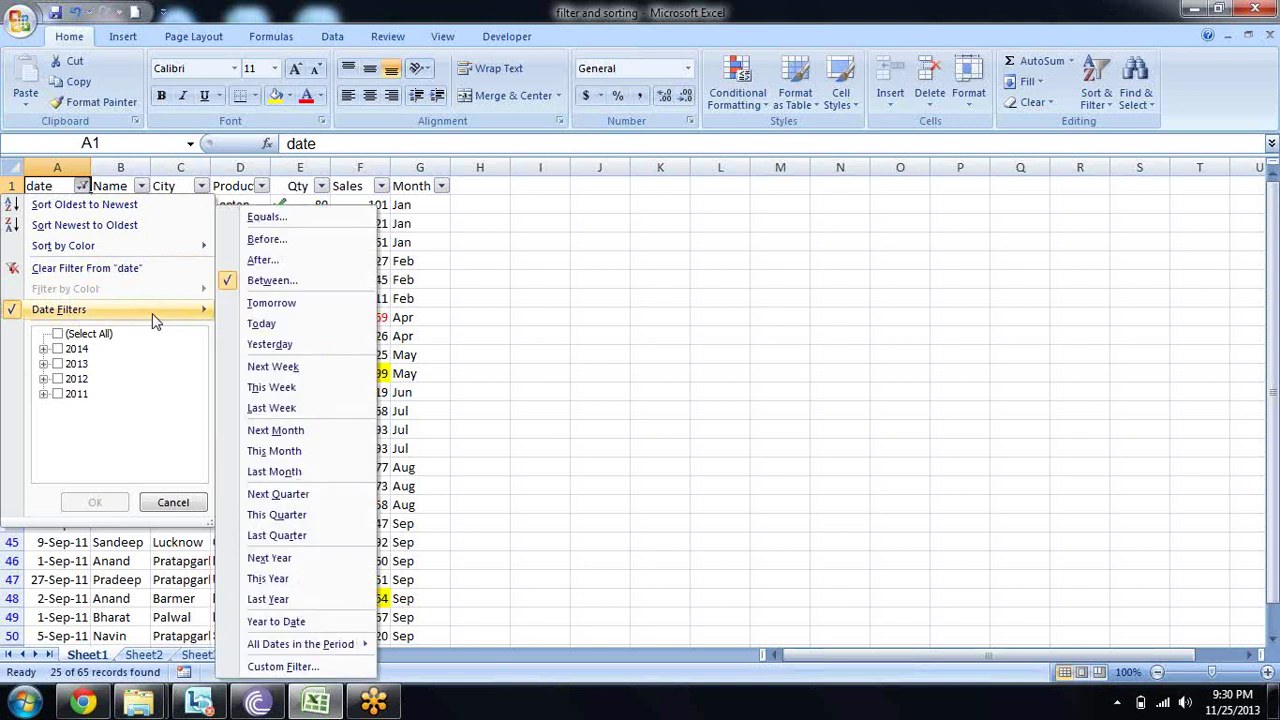
Step: Apply the Tomorrow, Today and Yesterday date filters in turn, each showing 0 of 65 records
{"action": "left_click", "coordinate": [298, 300]}
{"action": "key", "text": "Down"}
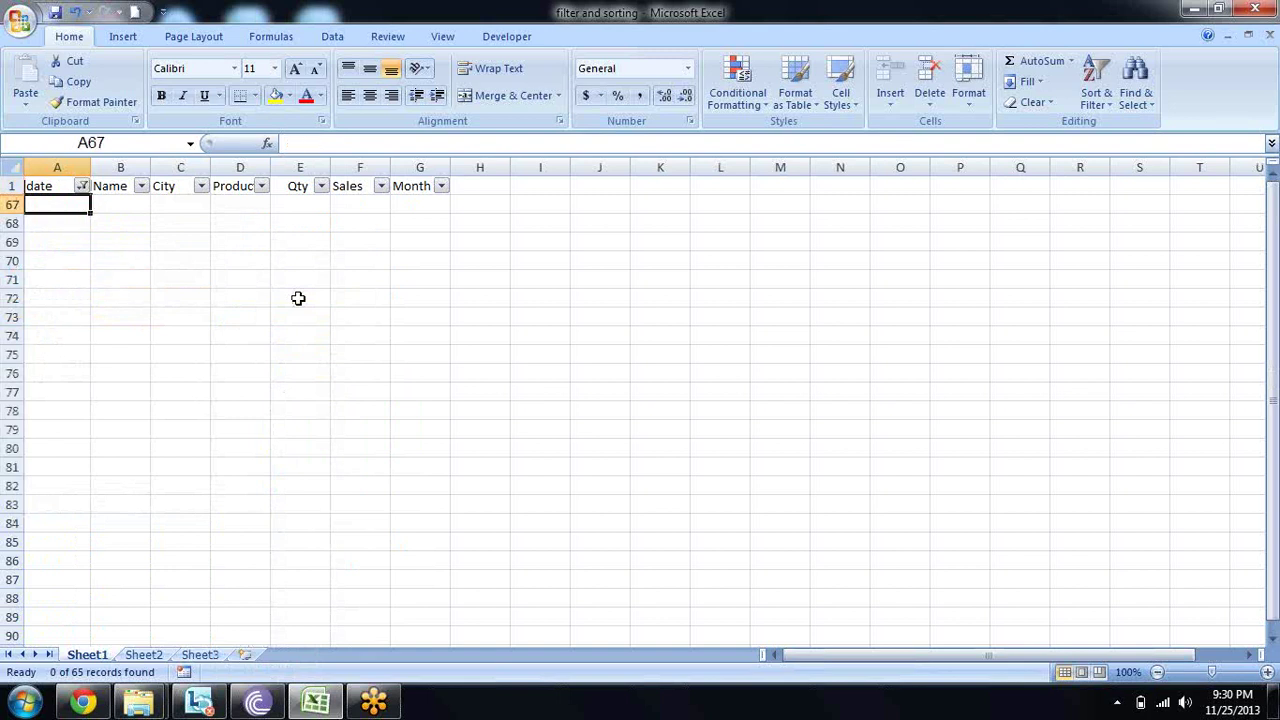
{"action": "key", "text": "Up"}
{"action": "key", "text": "alt+Down"}
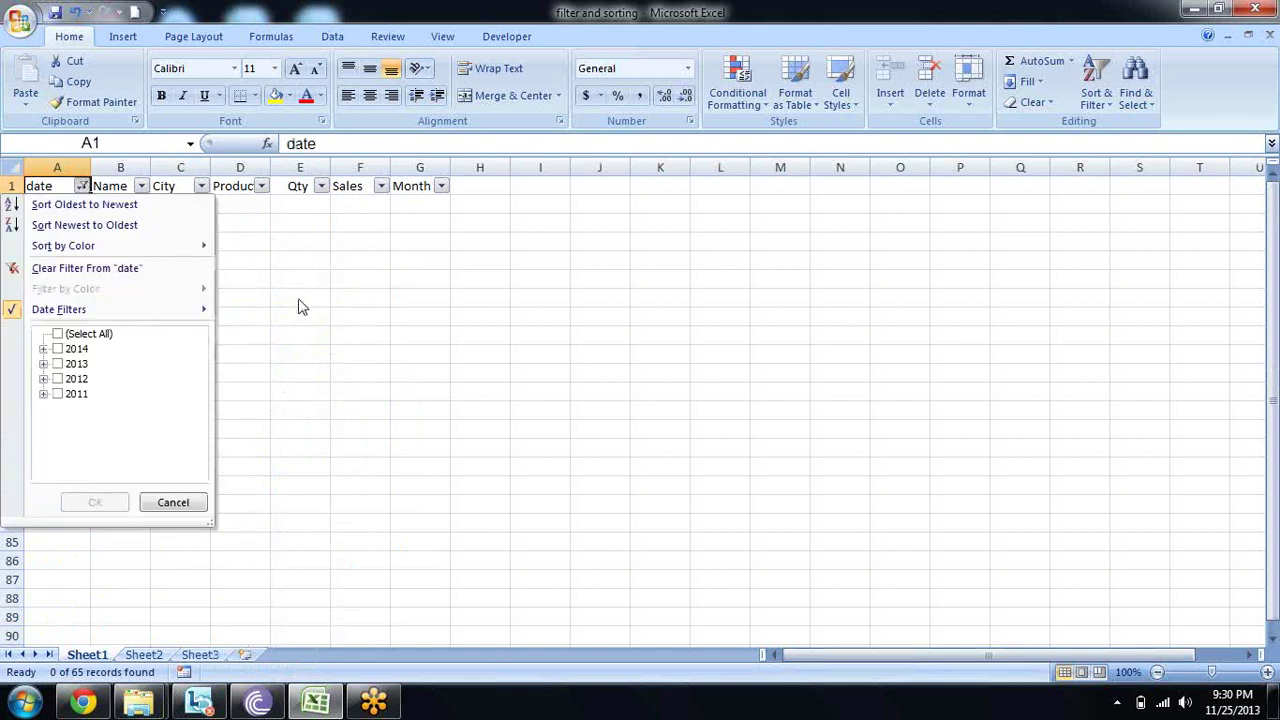
{"action": "mouse_move", "coordinate": [59, 309]}
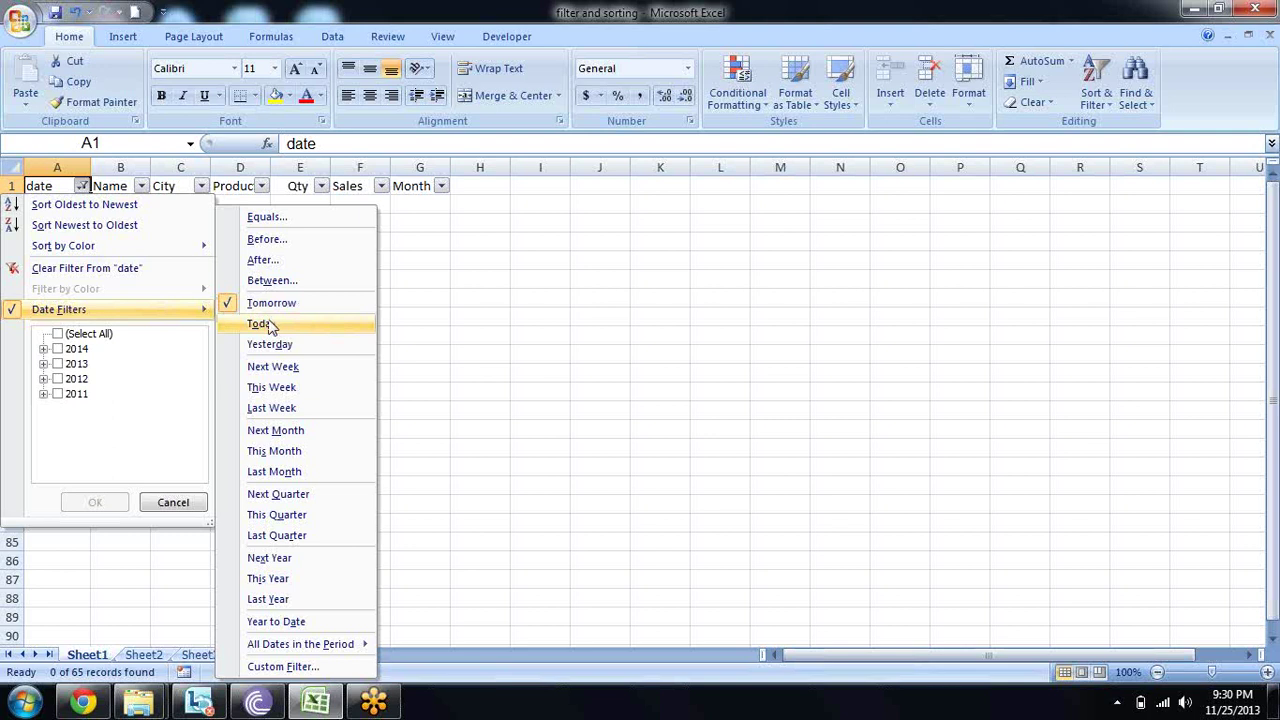
{"action": "left_click", "coordinate": [265, 324]}
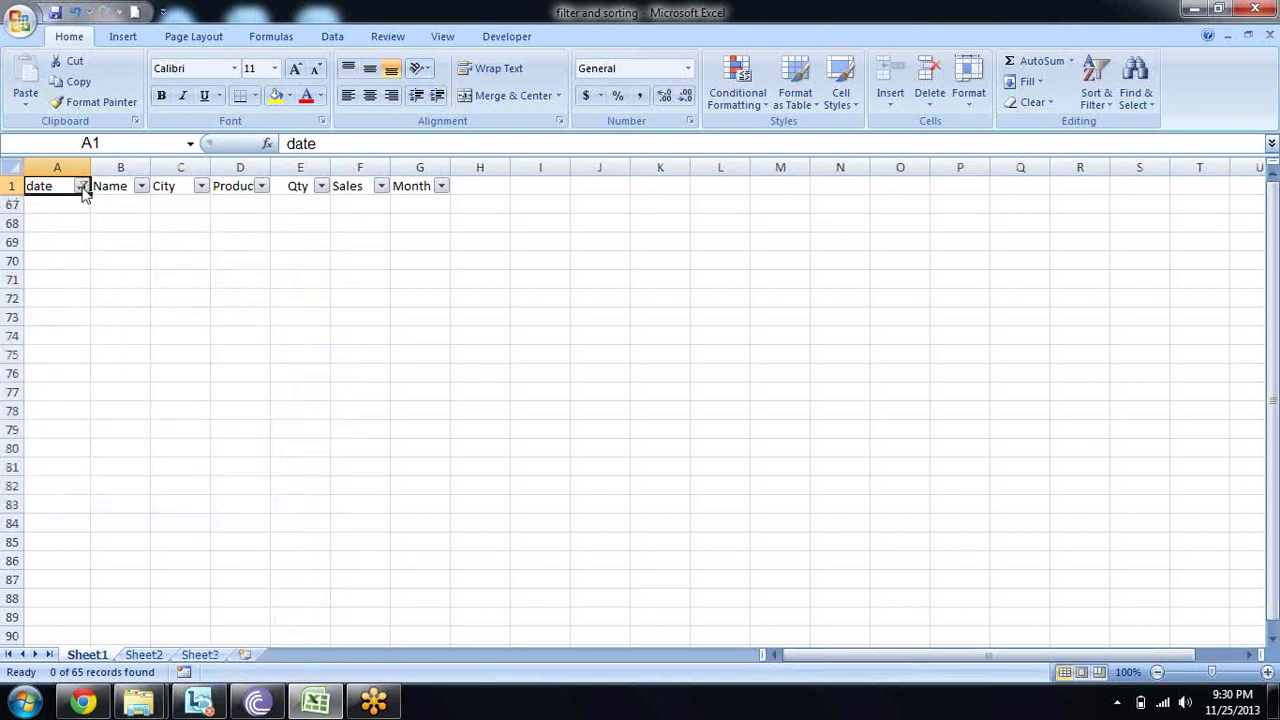
{"action": "left_click", "coordinate": [82, 187]}
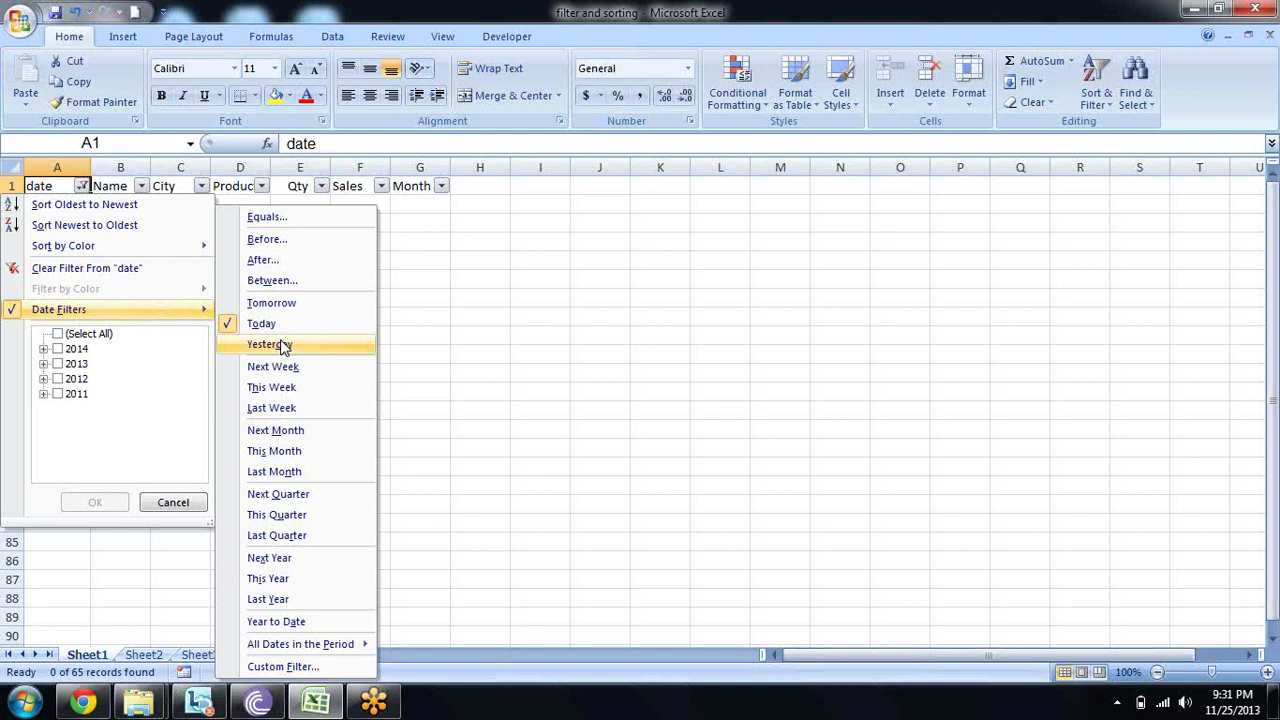
{"action": "left_click", "coordinate": [282, 344]}
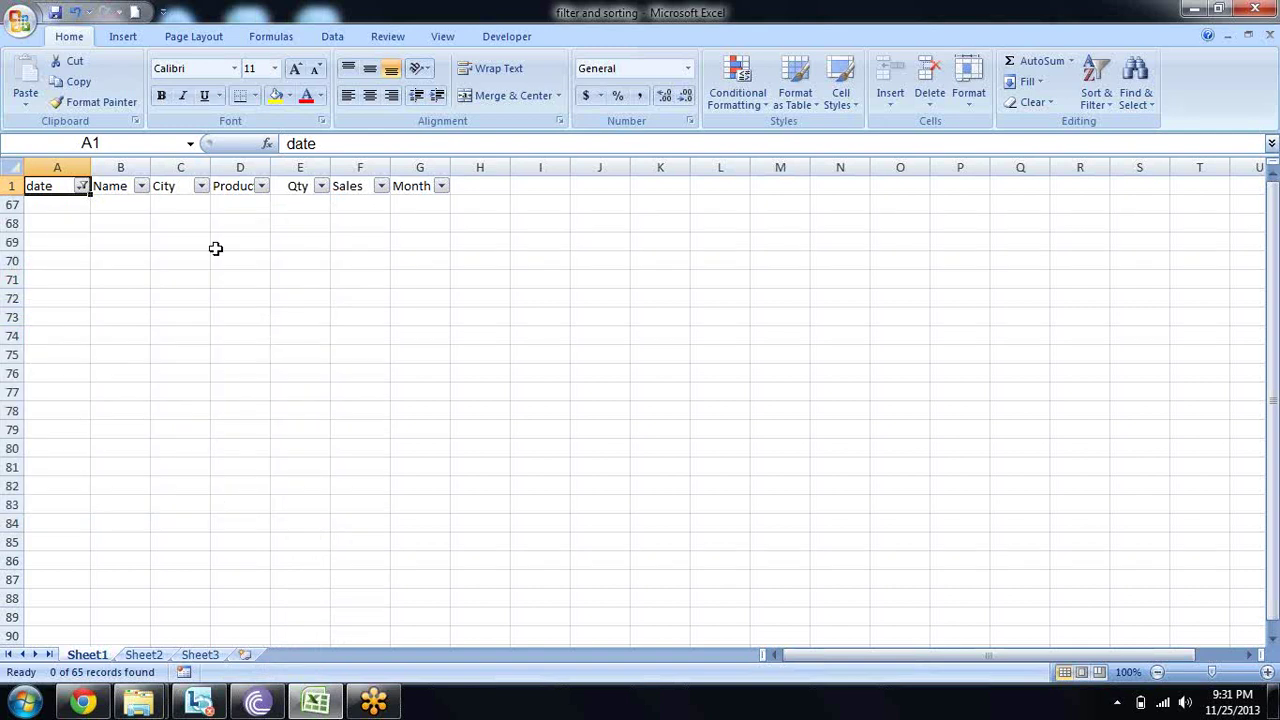
Step: Apply the Tomorrow, Next Week and This Week date filters in turn
{"action": "left_click", "coordinate": [82, 186]}
{"action": "mouse_move", "coordinate": [59, 309]}
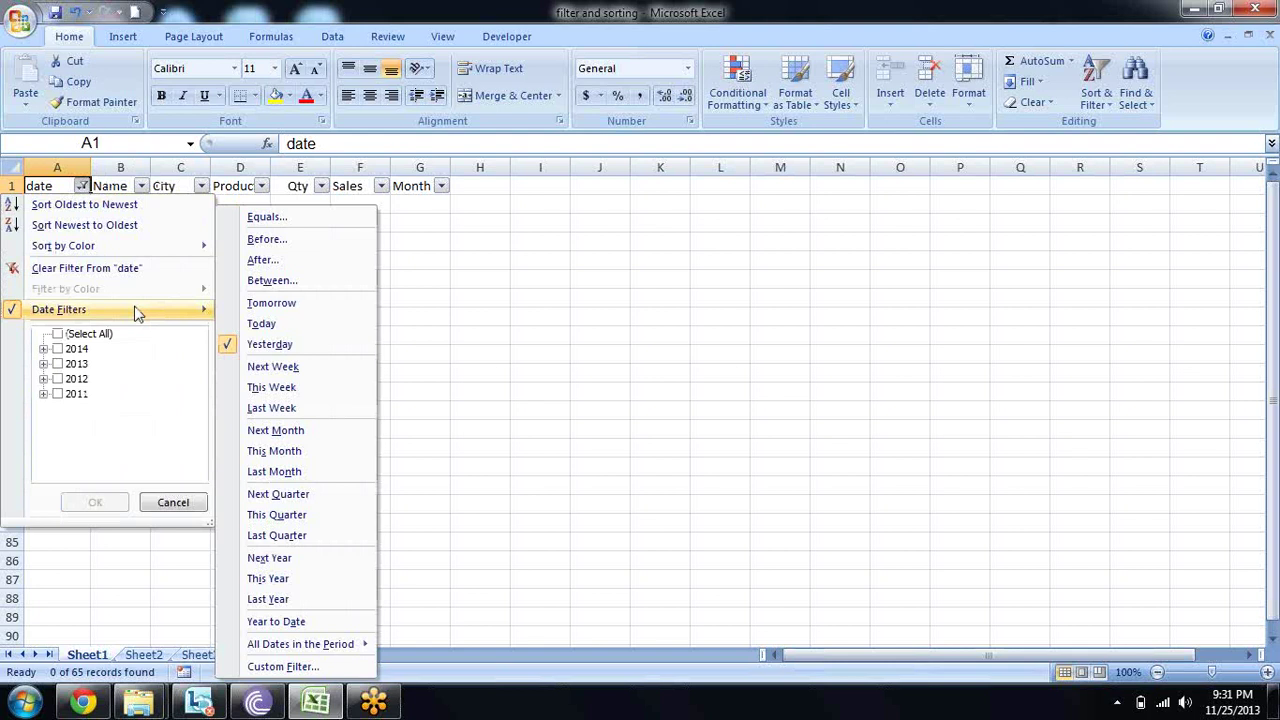
{"action": "left_click", "coordinate": [266, 305]}
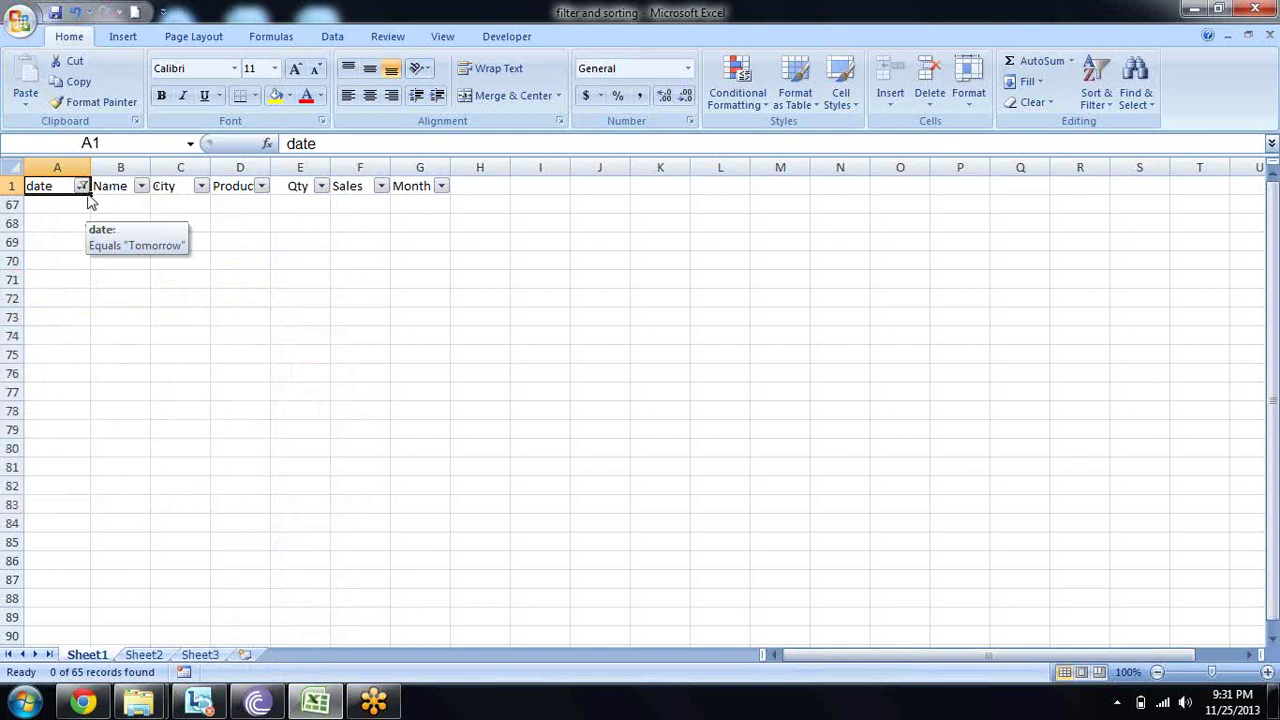
{"action": "key", "text": "Down"}
{"action": "key", "text": "Down"}
{"action": "key", "text": "Up"}
{"action": "key", "text": "Up"}
{"action": "key", "text": "Down"}
{"action": "key", "text": "Down"}
{"action": "key", "text": "Down"}
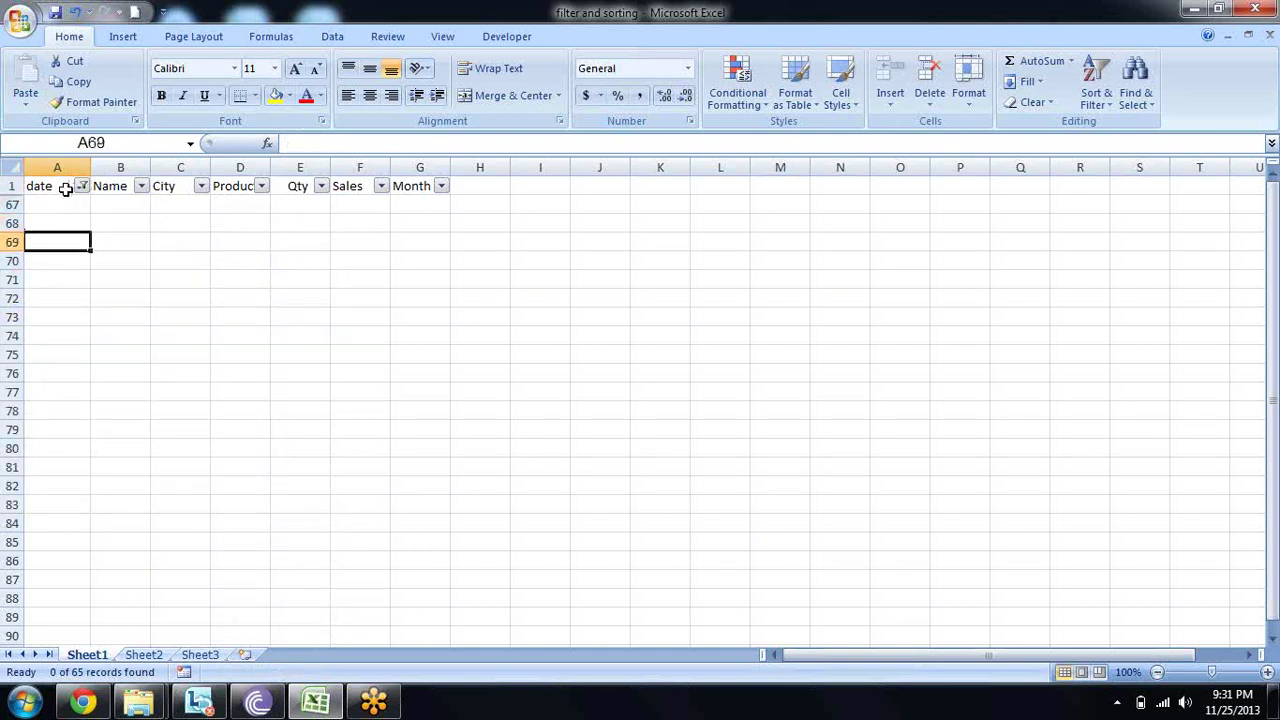
{"action": "left_click", "coordinate": [81, 187]}
{"action": "mouse_move", "coordinate": [59, 309]}
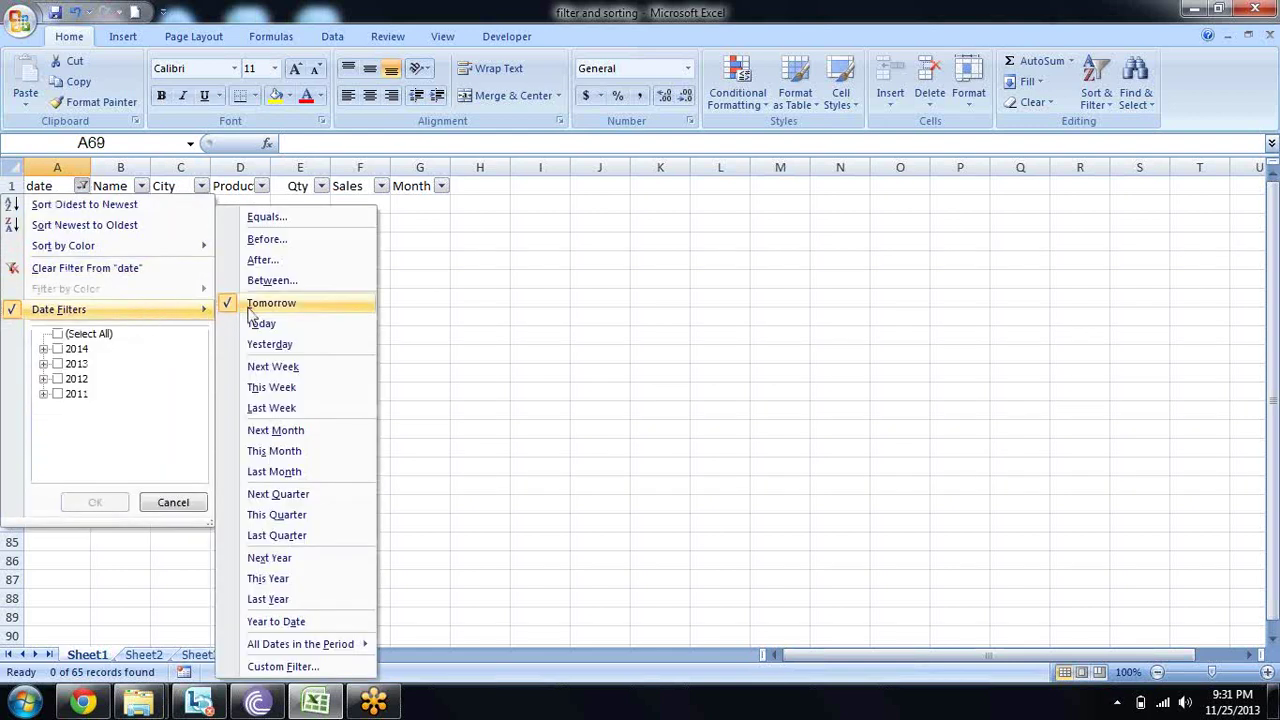
{"action": "left_click", "coordinate": [285, 368]}
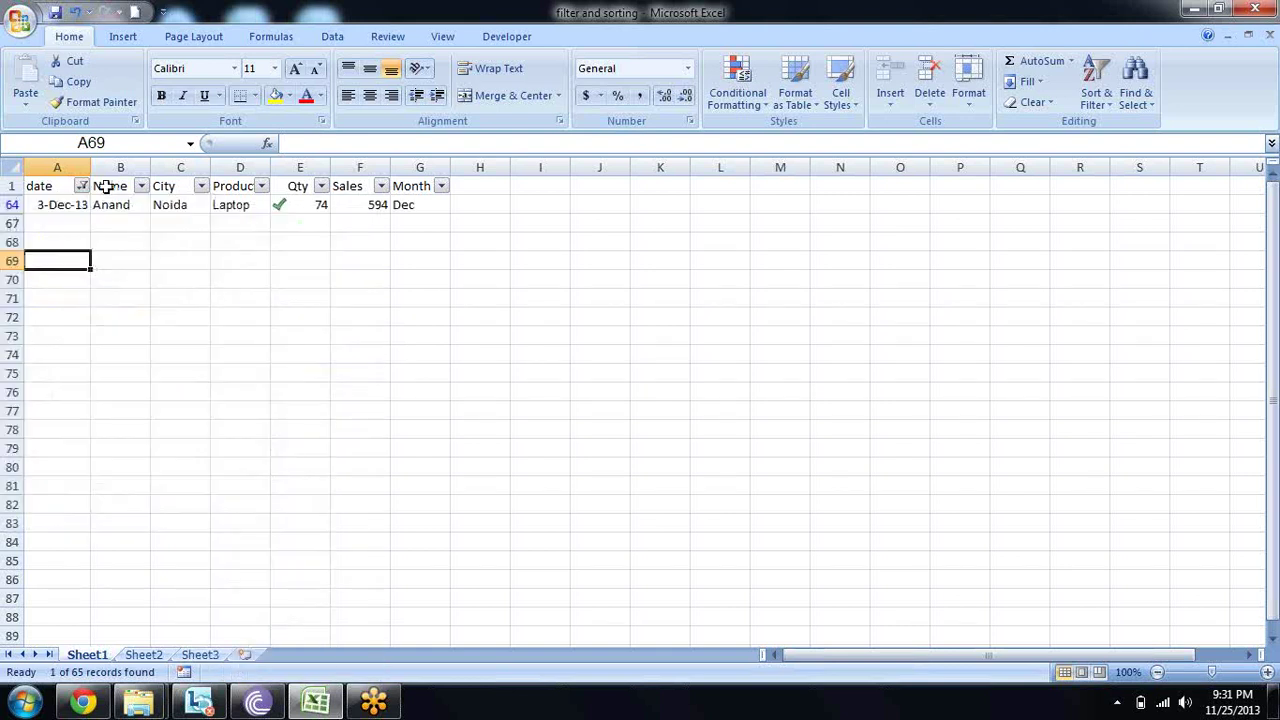
{"action": "left_click", "coordinate": [86, 205]}
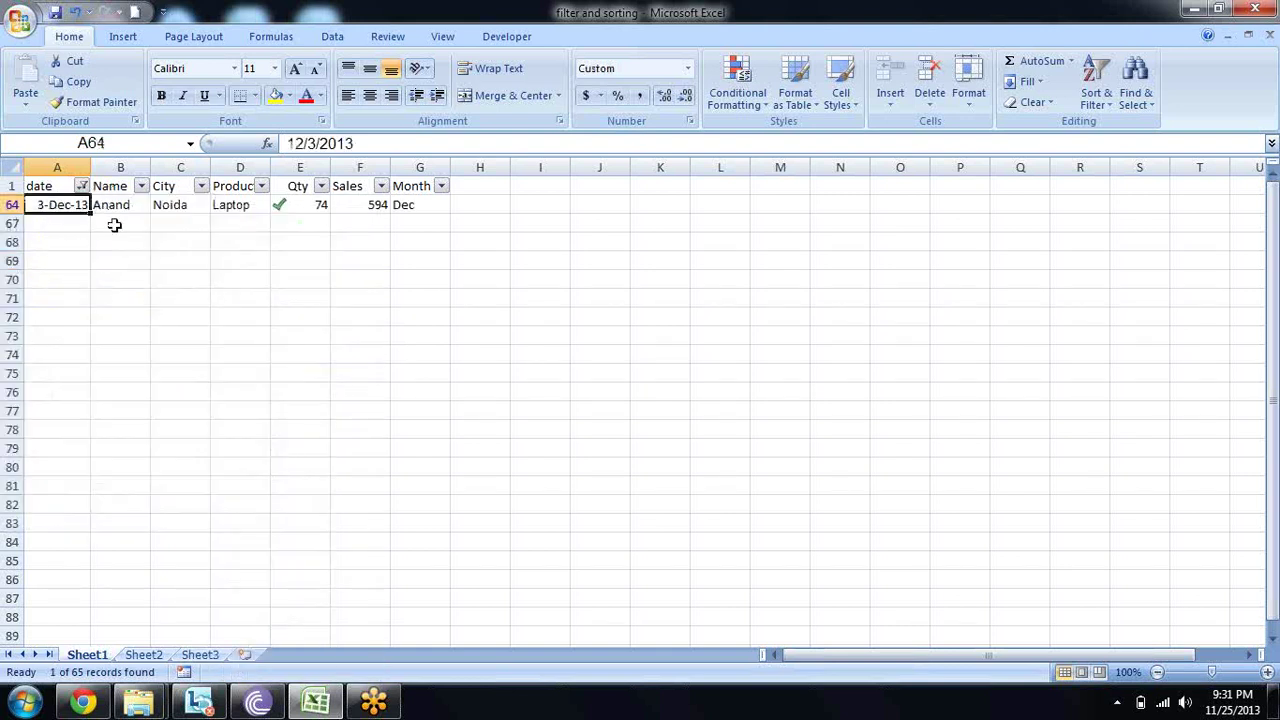
{"action": "left_click", "coordinate": [82, 186]}
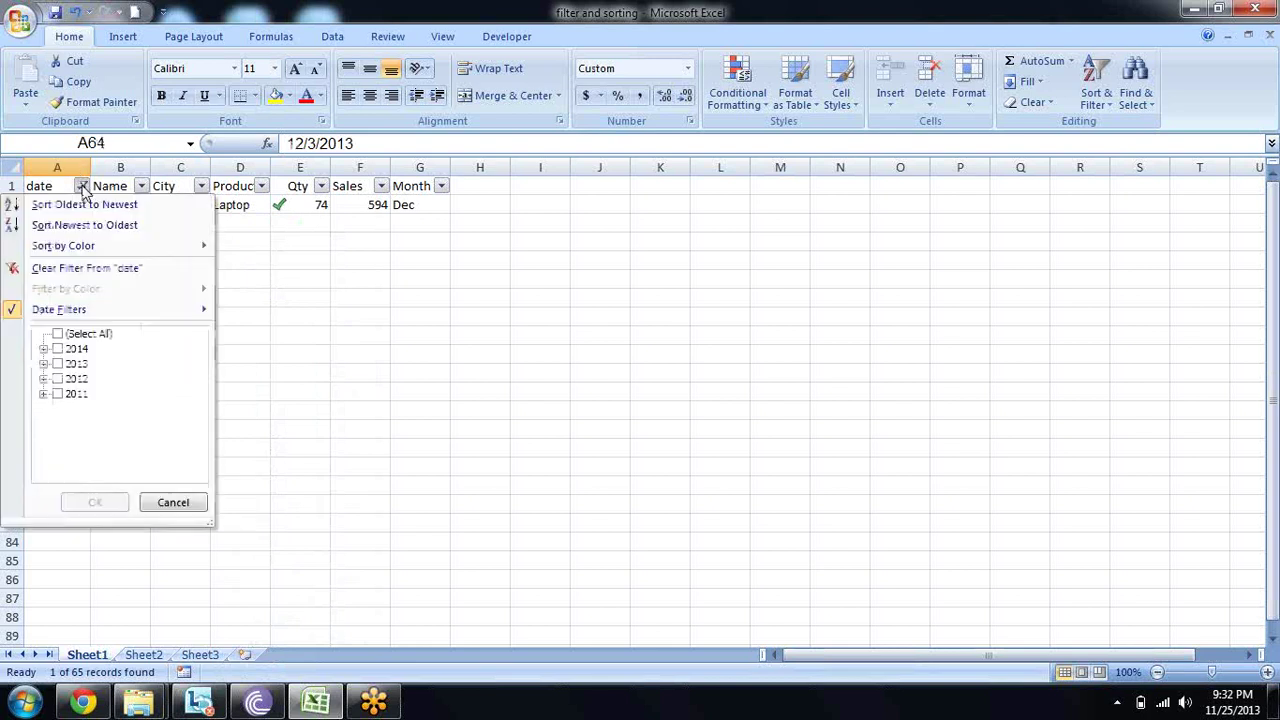
{"action": "mouse_move", "coordinate": [59, 309]}
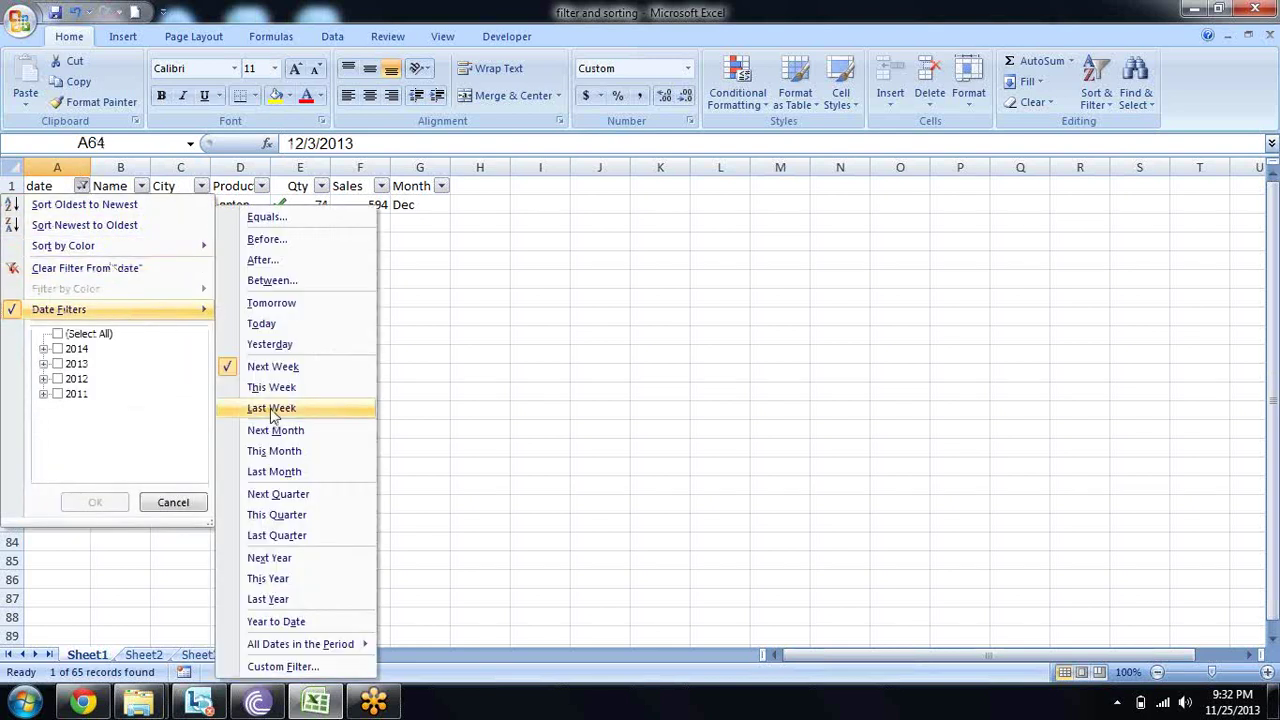
{"action": "left_click", "coordinate": [272, 388]}
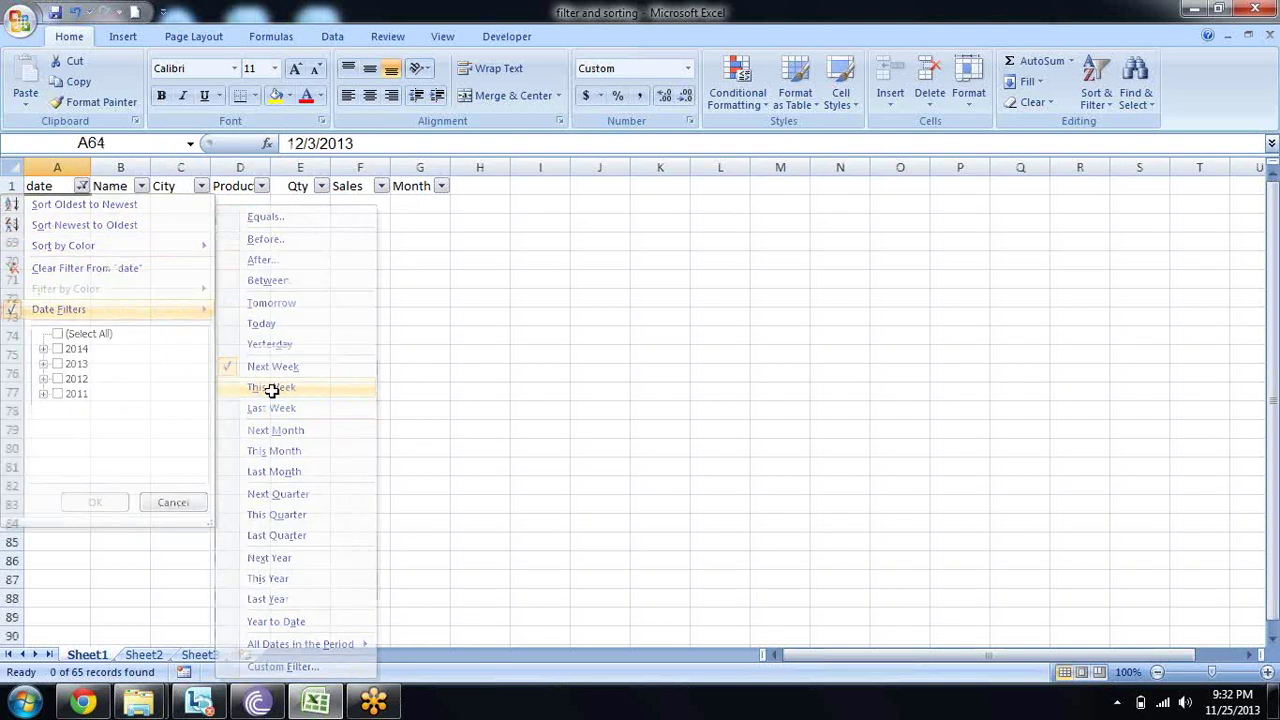
Step: Apply Last Week, Next Month, This Month, then Last Month, leaving three October rows
{"action": "left_click", "coordinate": [82, 186]}
{"action": "mouse_move", "coordinate": [59, 309]}
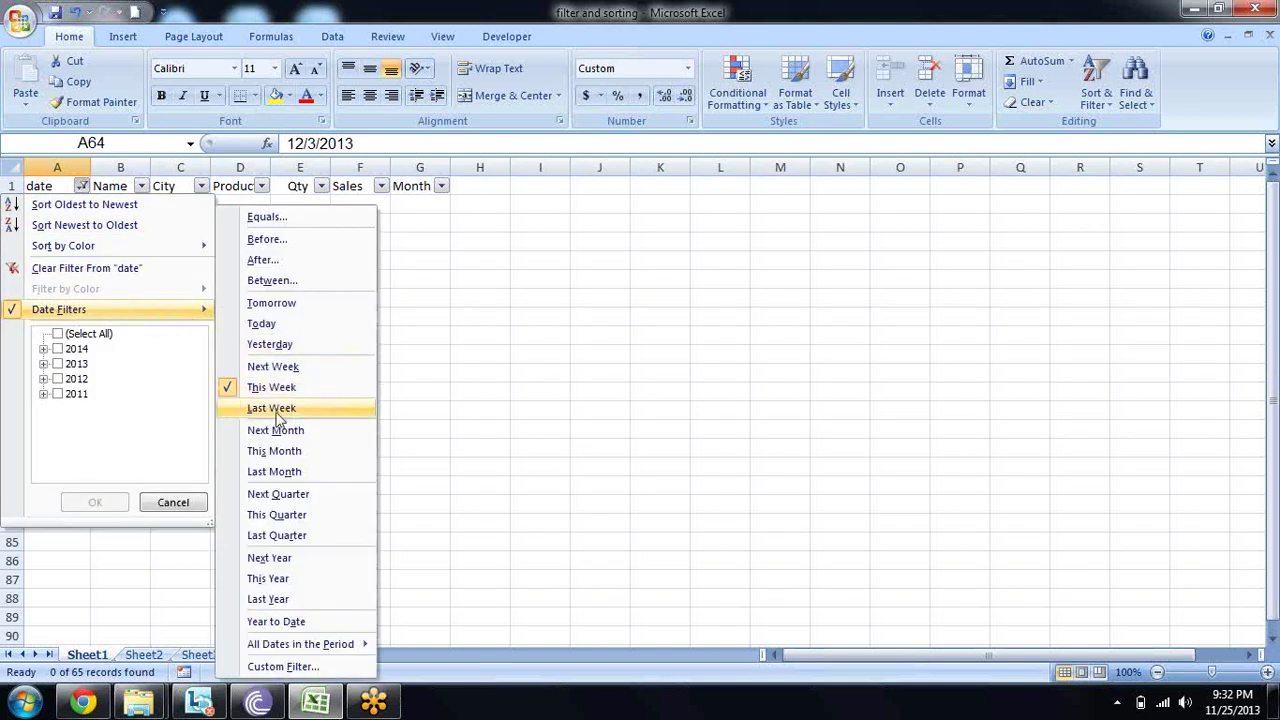
{"action": "left_click", "coordinate": [272, 408]}
{"action": "left_click", "coordinate": [82, 186]}
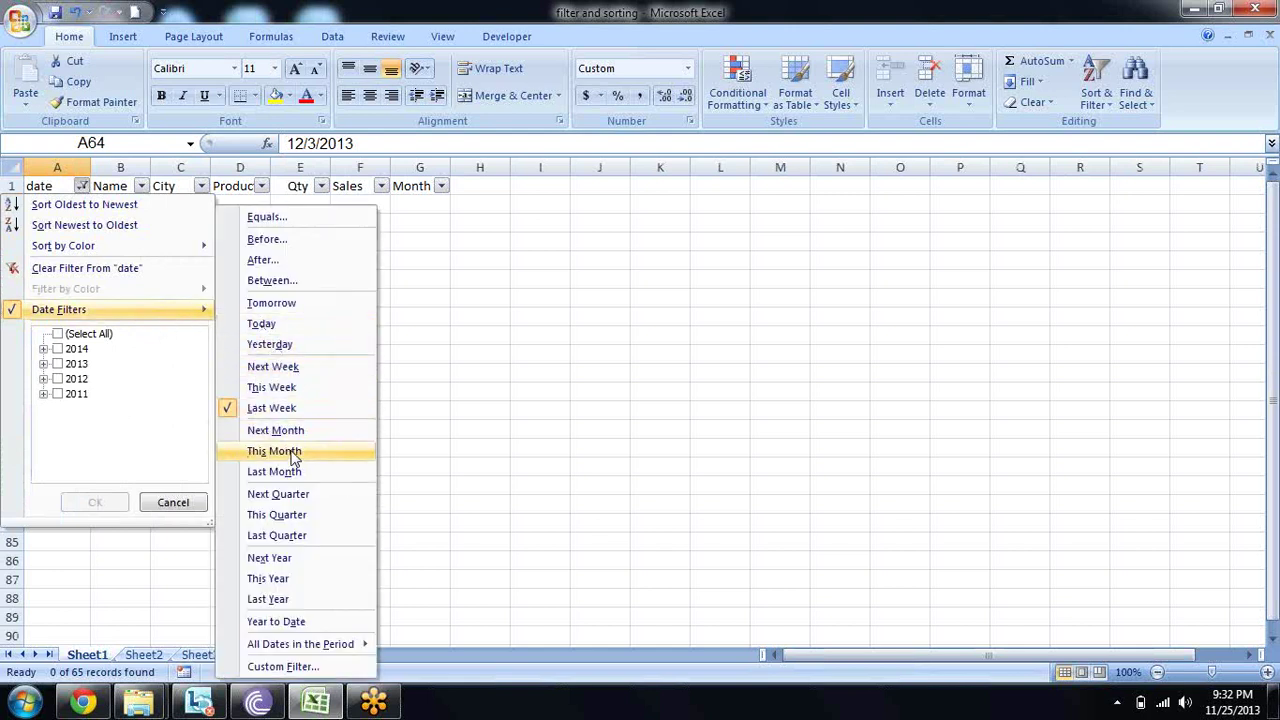
{"action": "left_click", "coordinate": [298, 432]}
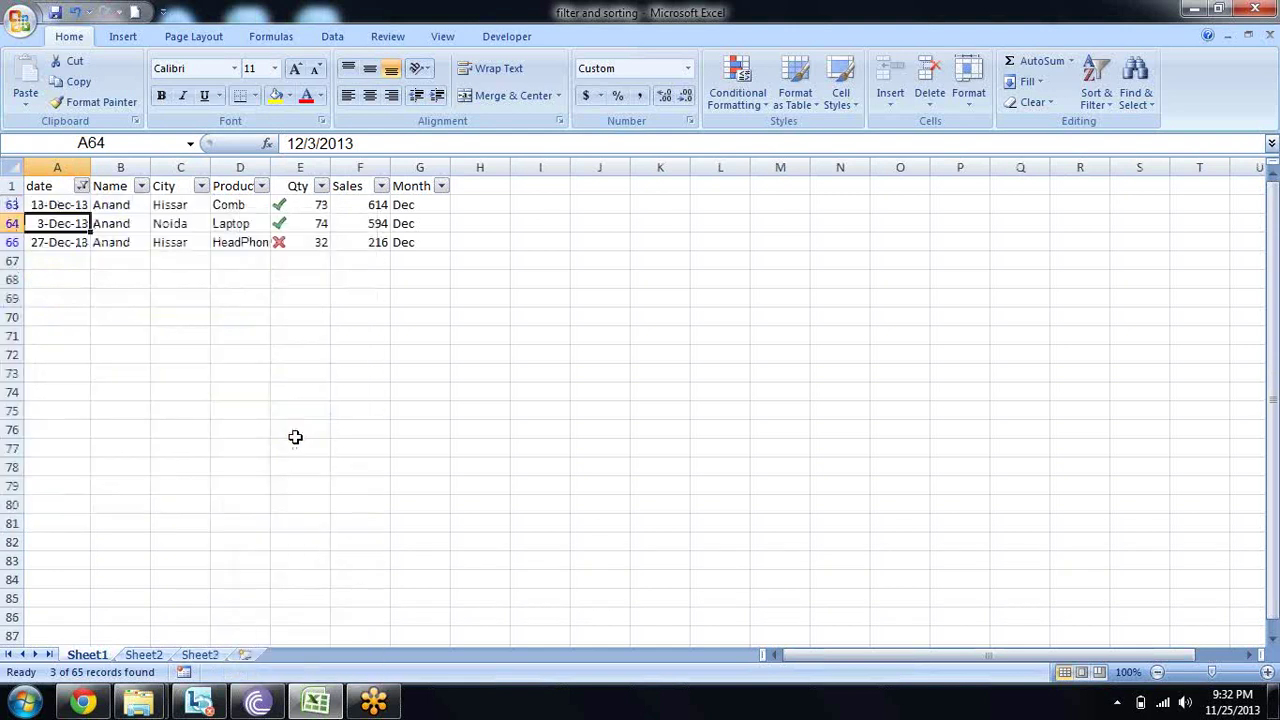
{"action": "left_click", "coordinate": [82, 186]}
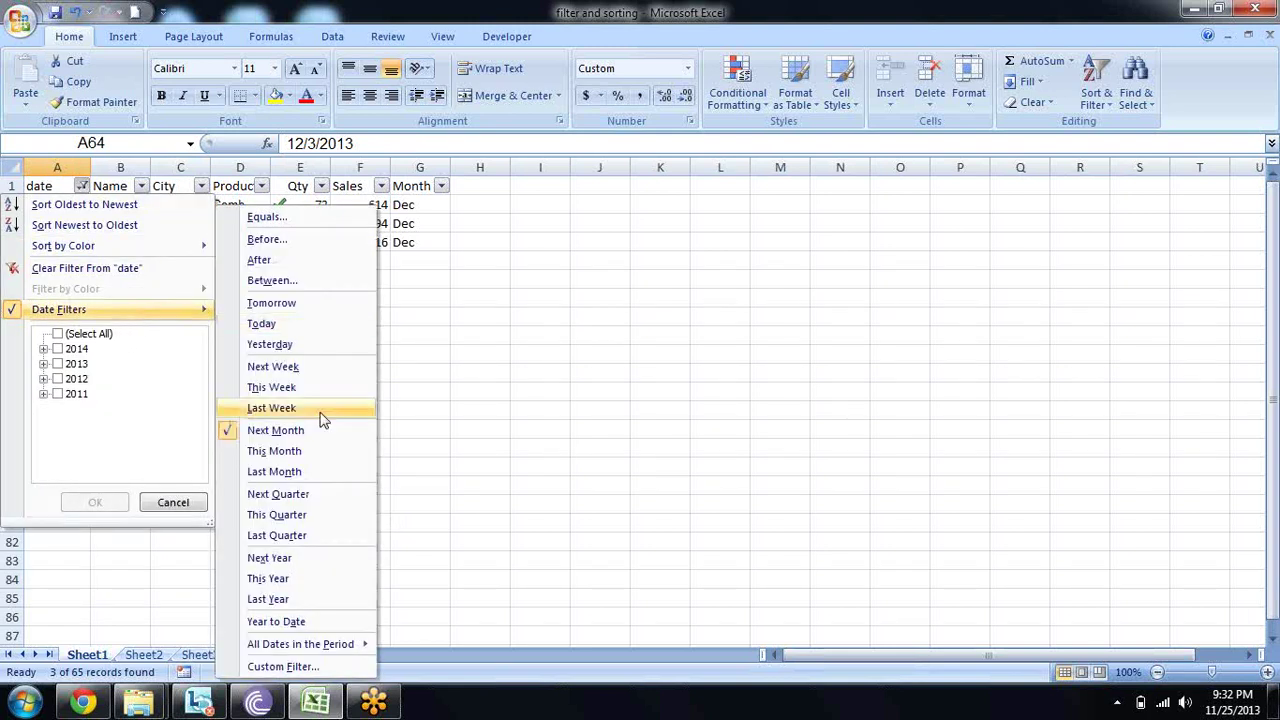
{"action": "left_click", "coordinate": [285, 450]}
{"action": "left_click", "coordinate": [88, 186]}
{"action": "mouse_move", "coordinate": [59, 309]}
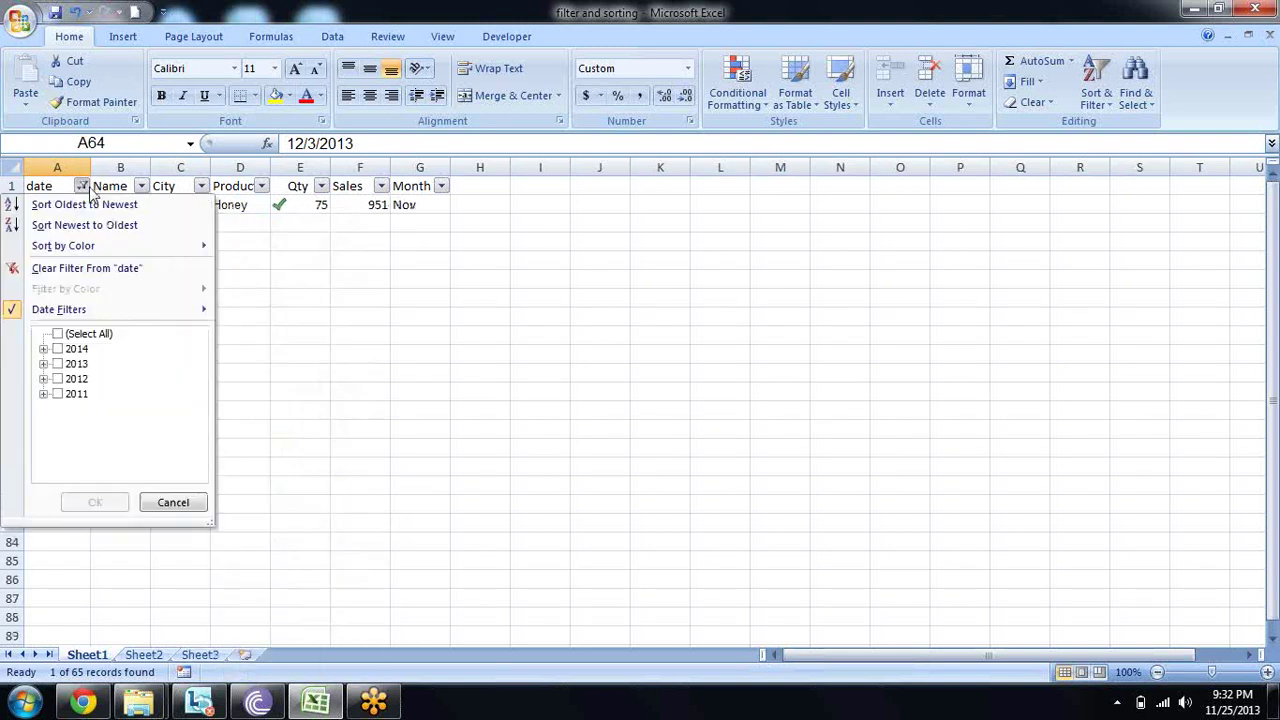
{"action": "left_click", "coordinate": [274, 472]}
{"action": "left_click_drag", "start_coordinate": [62, 204], "coordinate": [86, 196]}
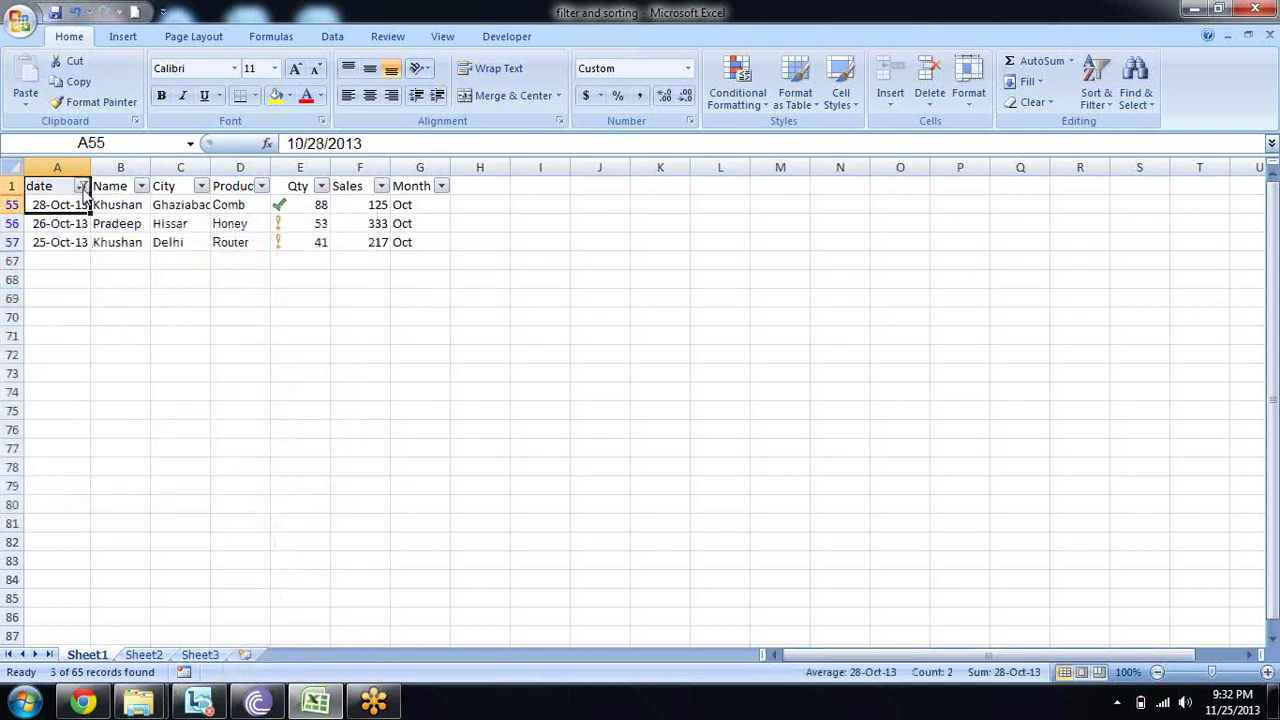
{"action": "left_click", "coordinate": [62, 186]}
{"action": "left_click", "coordinate": [81, 187]}
{"action": "mouse_move", "coordinate": [59, 309]}
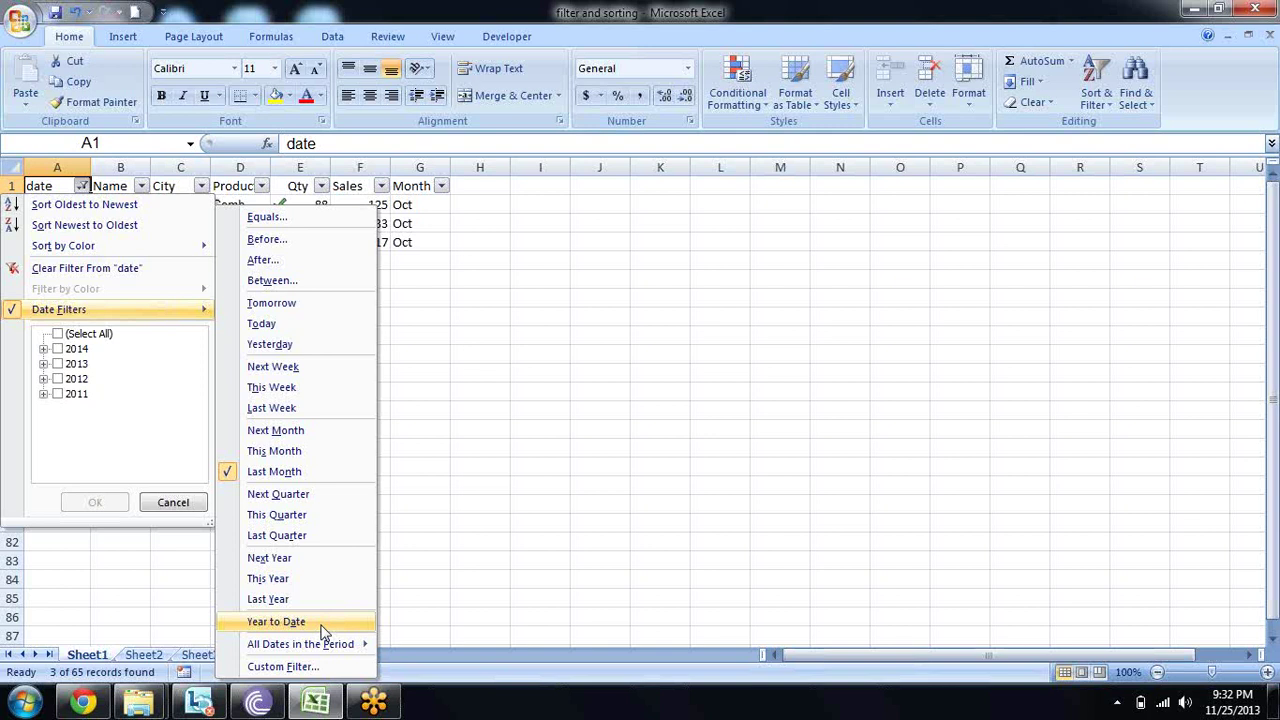
Step: Apply Year to Date, then January, then Quarter 1 date filters, leaving 15 of 65 records
{"action": "left_click", "coordinate": [322, 625]}
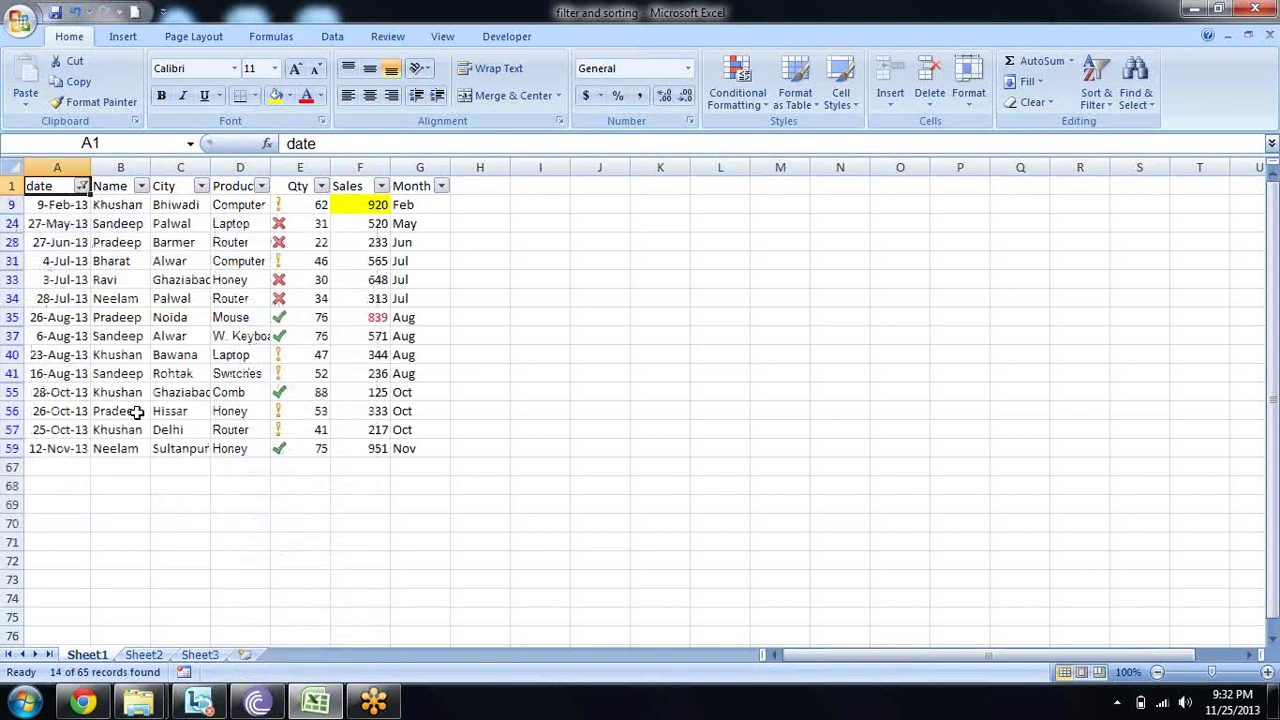
{"action": "left_click", "coordinate": [81, 187]}
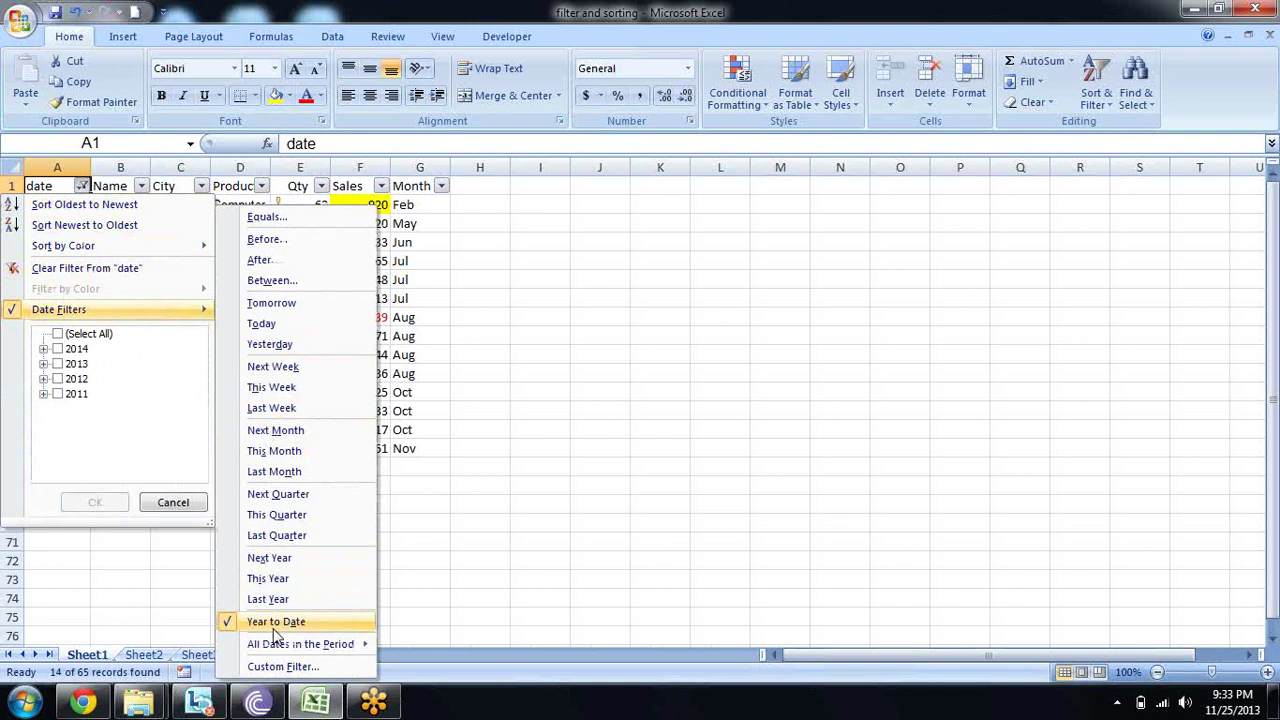
{"action": "mouse_move", "coordinate": [300, 644]}
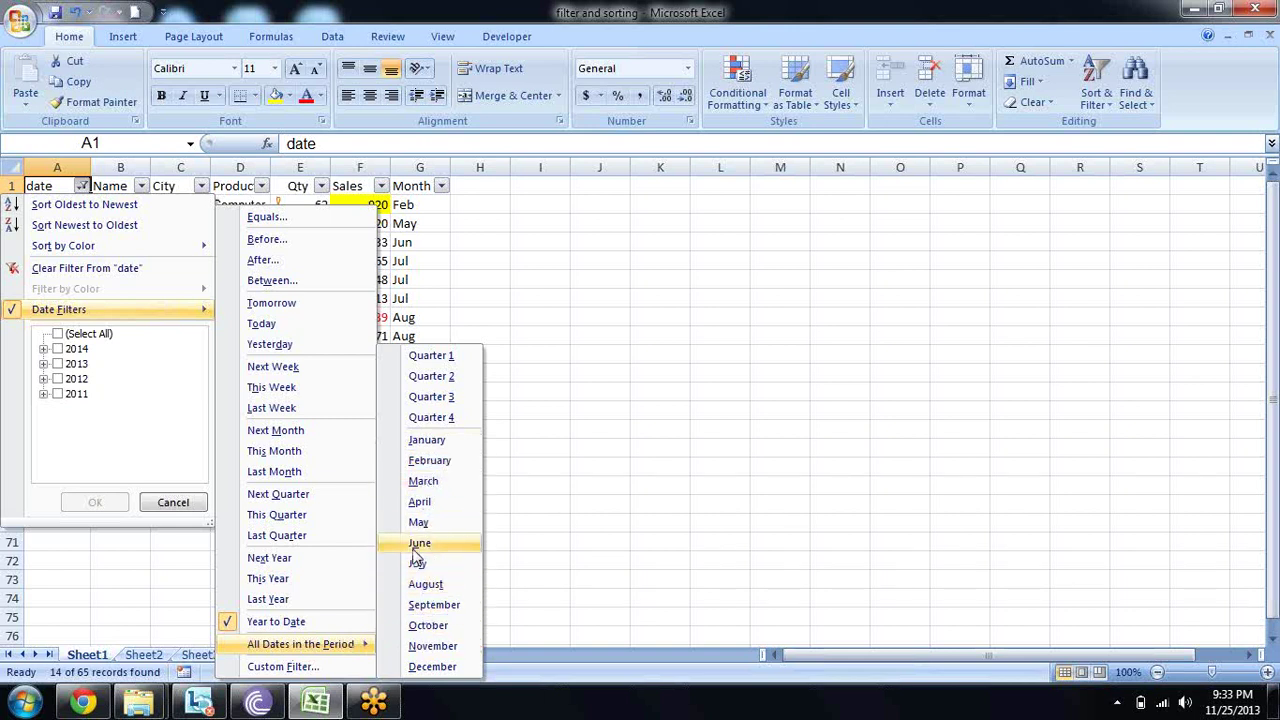
{"action": "left_click", "coordinate": [409, 442]}
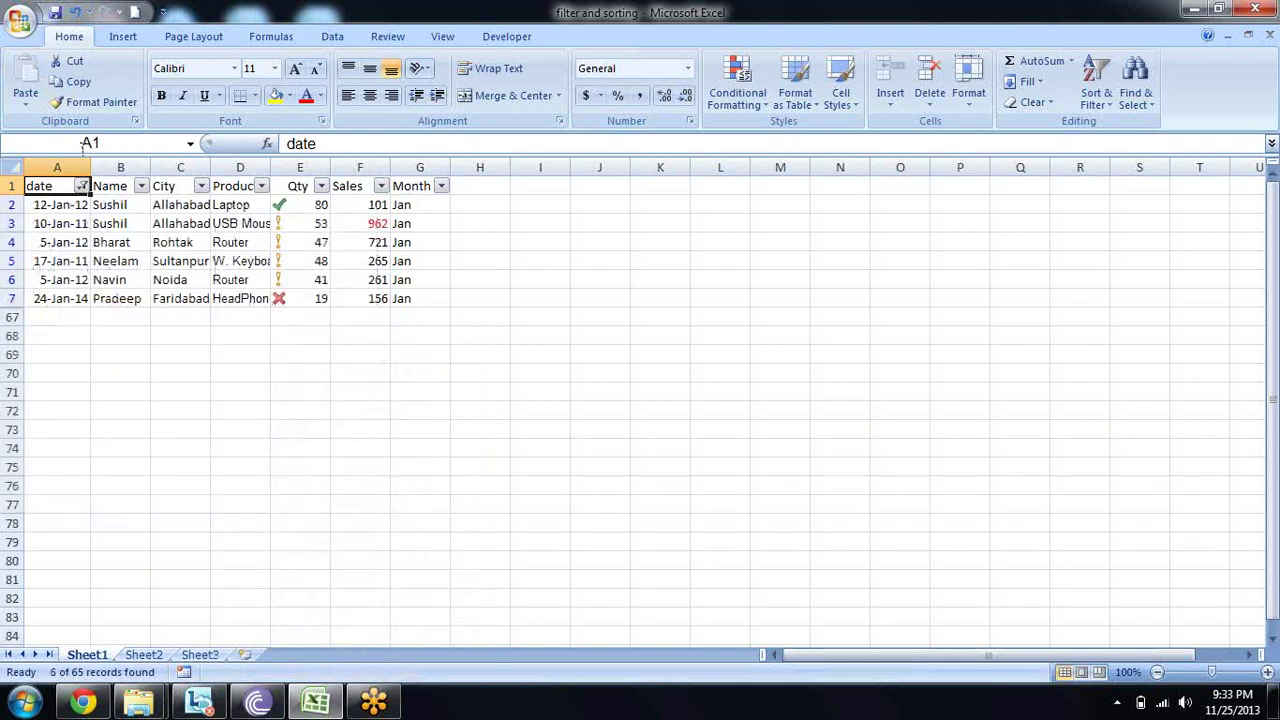
{"action": "left_click", "coordinate": [83, 187]}
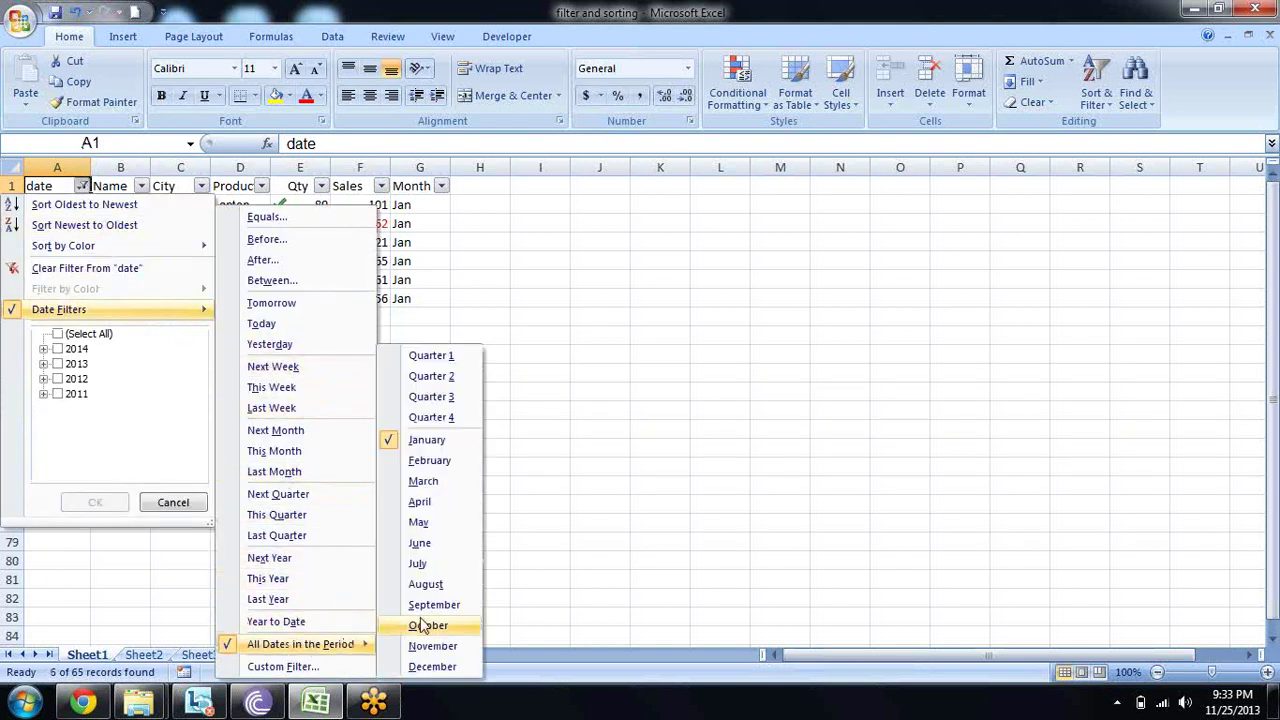
{"action": "left_click", "coordinate": [430, 356]}
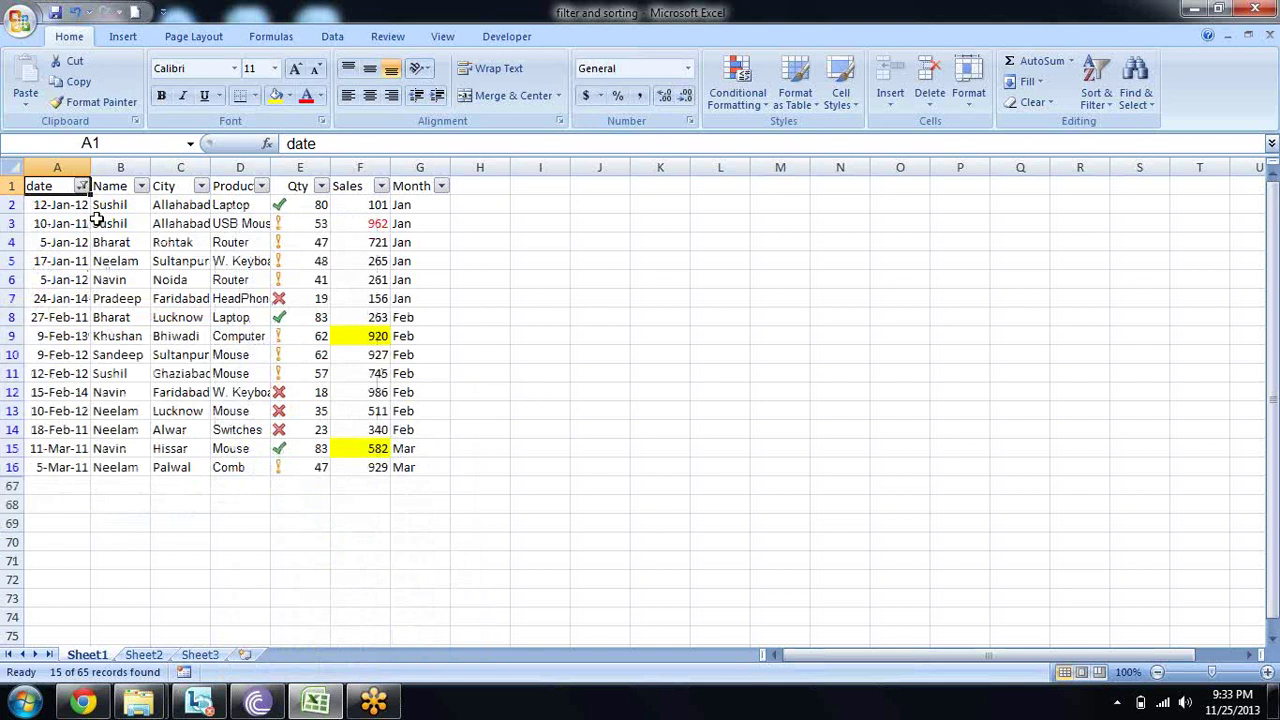
{"action": "left_click", "coordinate": [81, 186]}
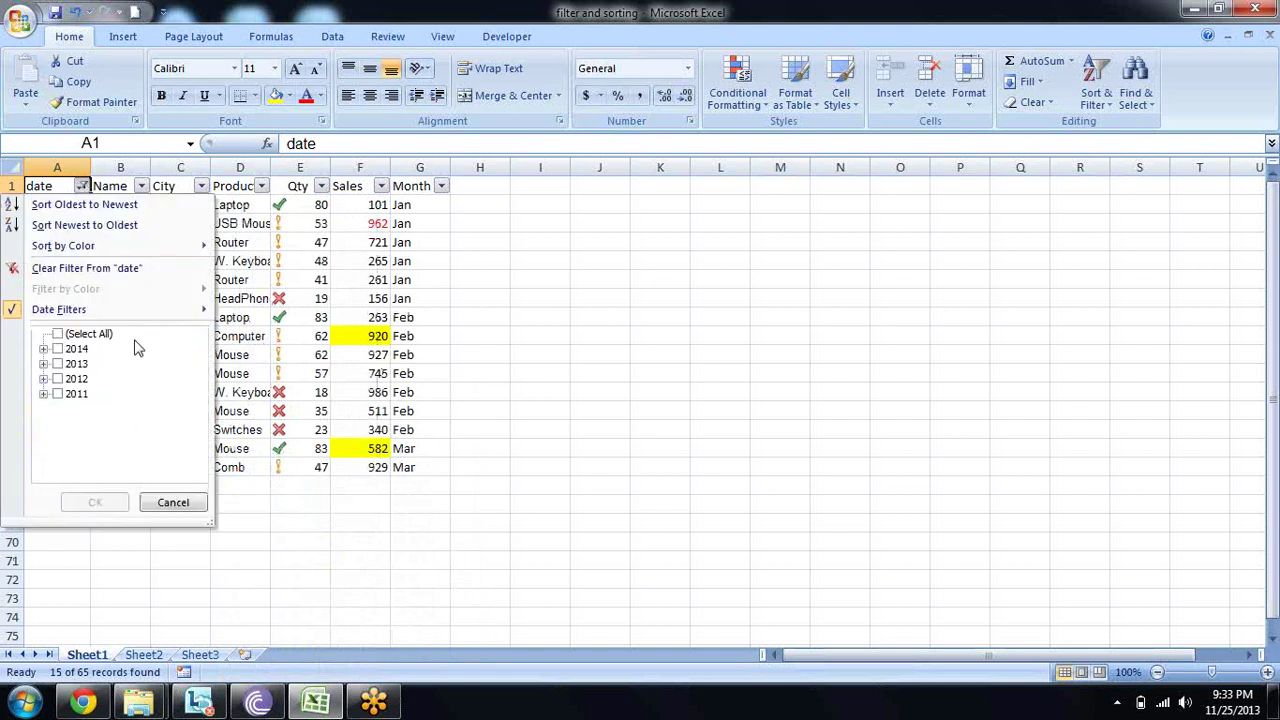
{"action": "mouse_move", "coordinate": [116, 309]}
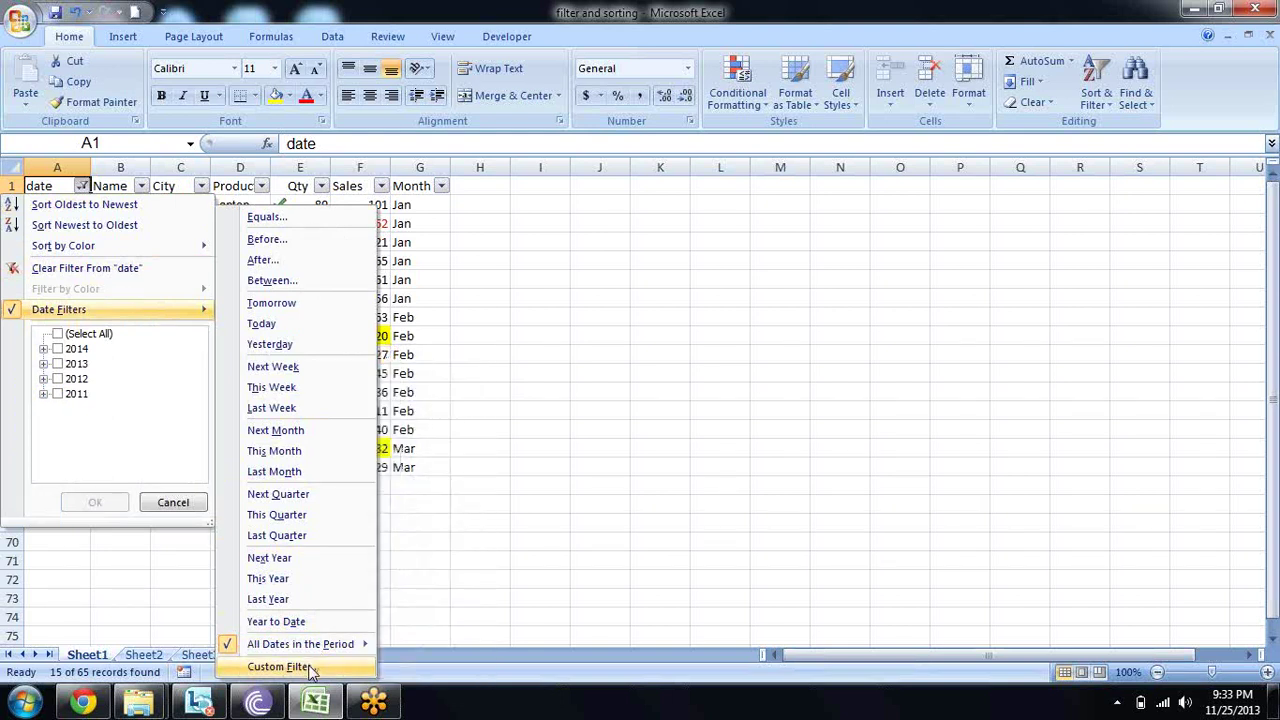
{"action": "left_click", "coordinate": [311, 668]}
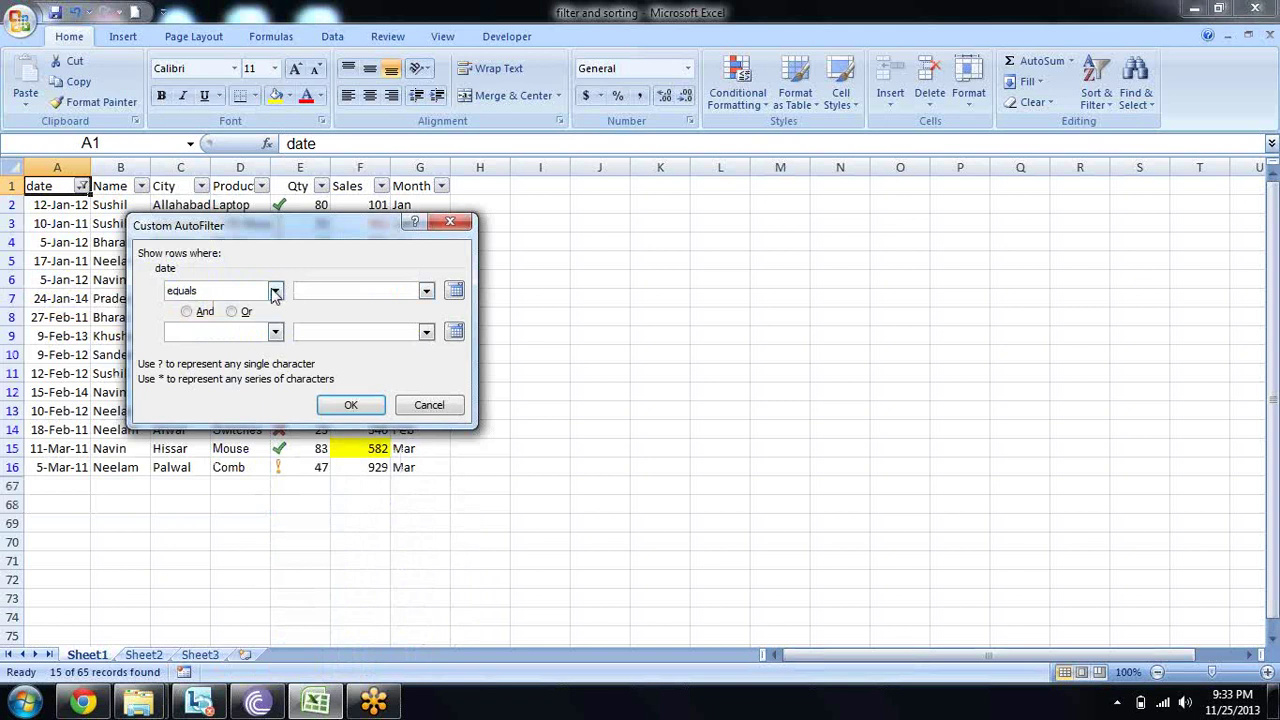
{"action": "left_click", "coordinate": [275, 292]}
{"action": "scroll", "coordinate": [273, 320], "scroll_direction": "up", "scroll_amount": 1}
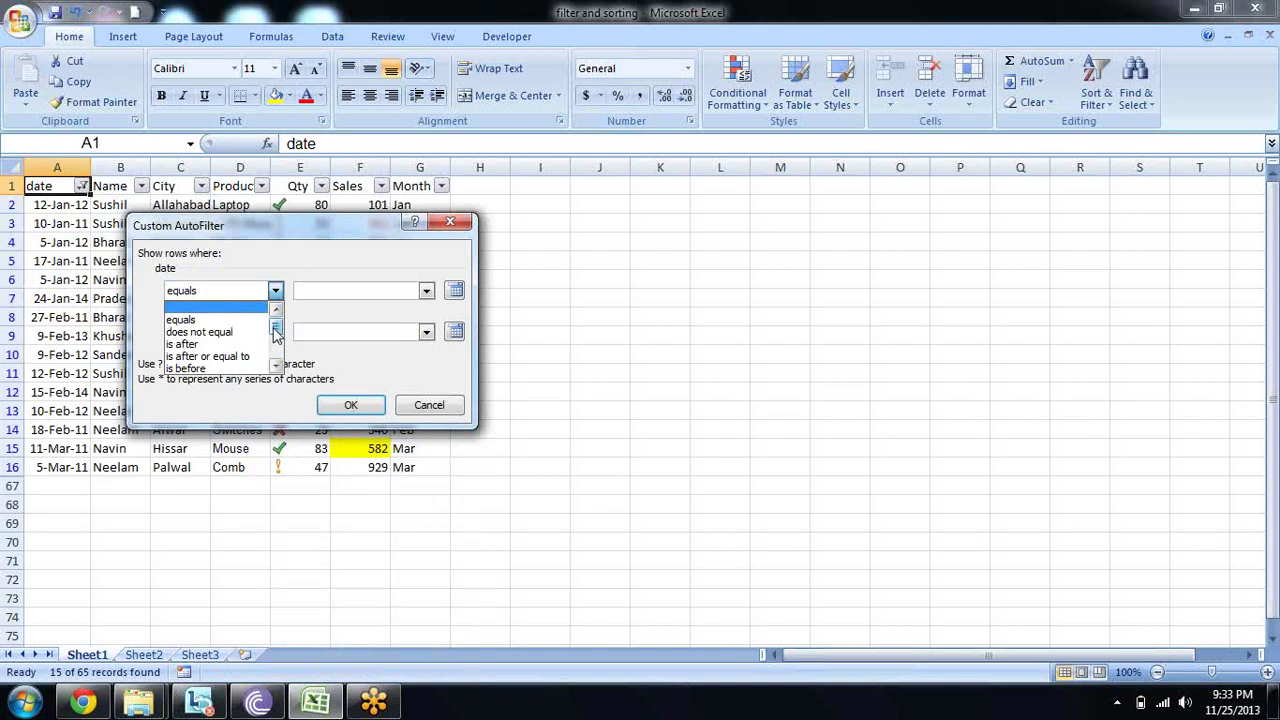
{"action": "left_click_drag", "start_coordinate": [276, 334], "coordinate": [277, 340]}
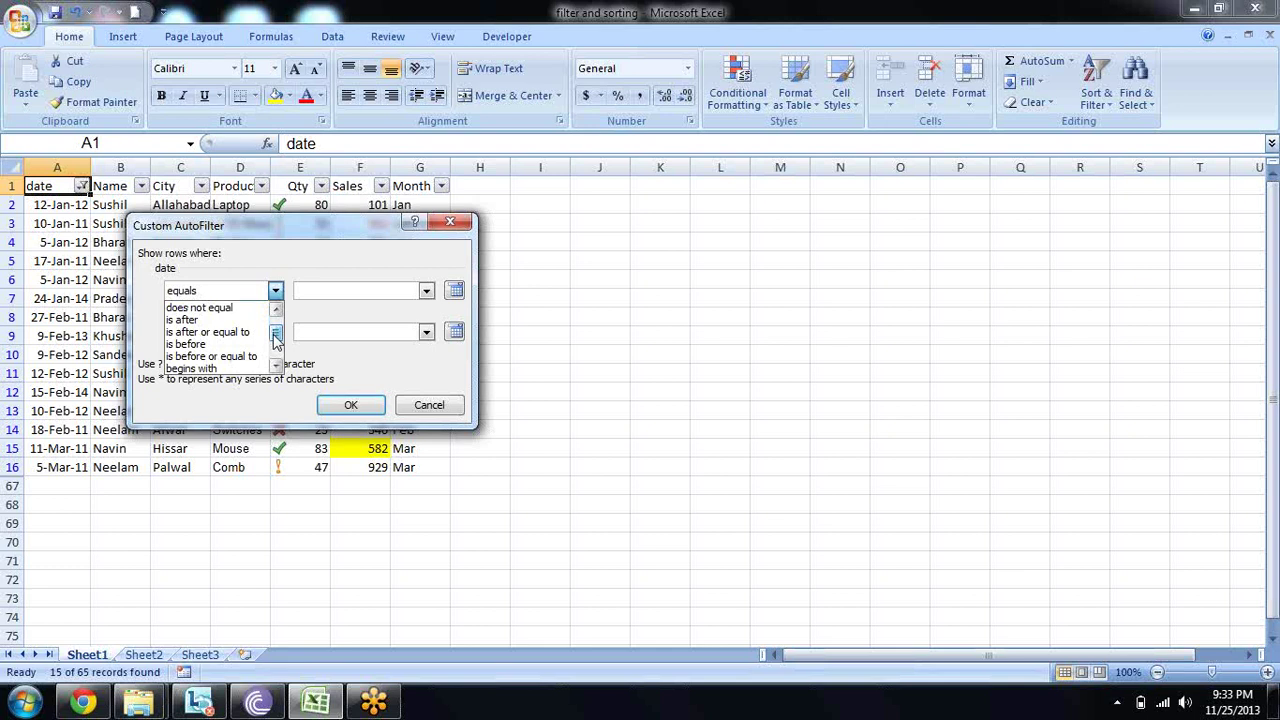
{"action": "left_click_drag", "start_coordinate": [277, 340], "coordinate": [279, 345]}
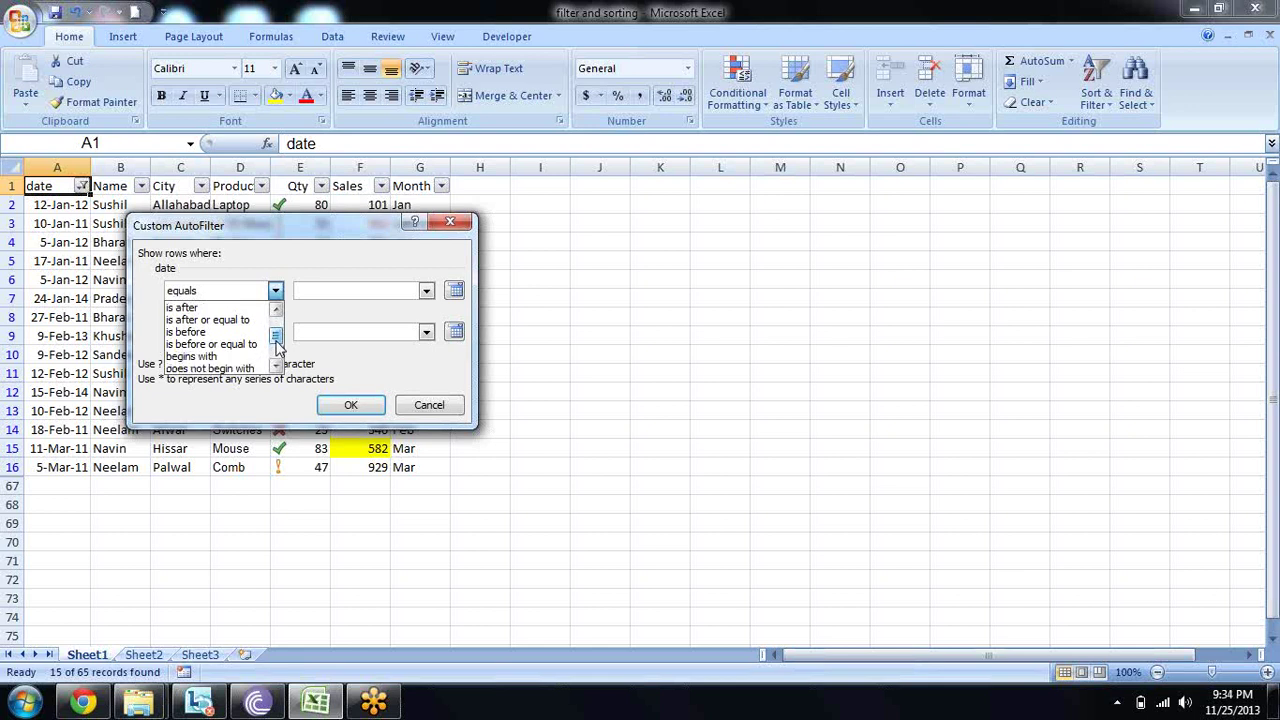
{"action": "left_click_drag", "start_coordinate": [279, 344], "coordinate": [280, 342]}
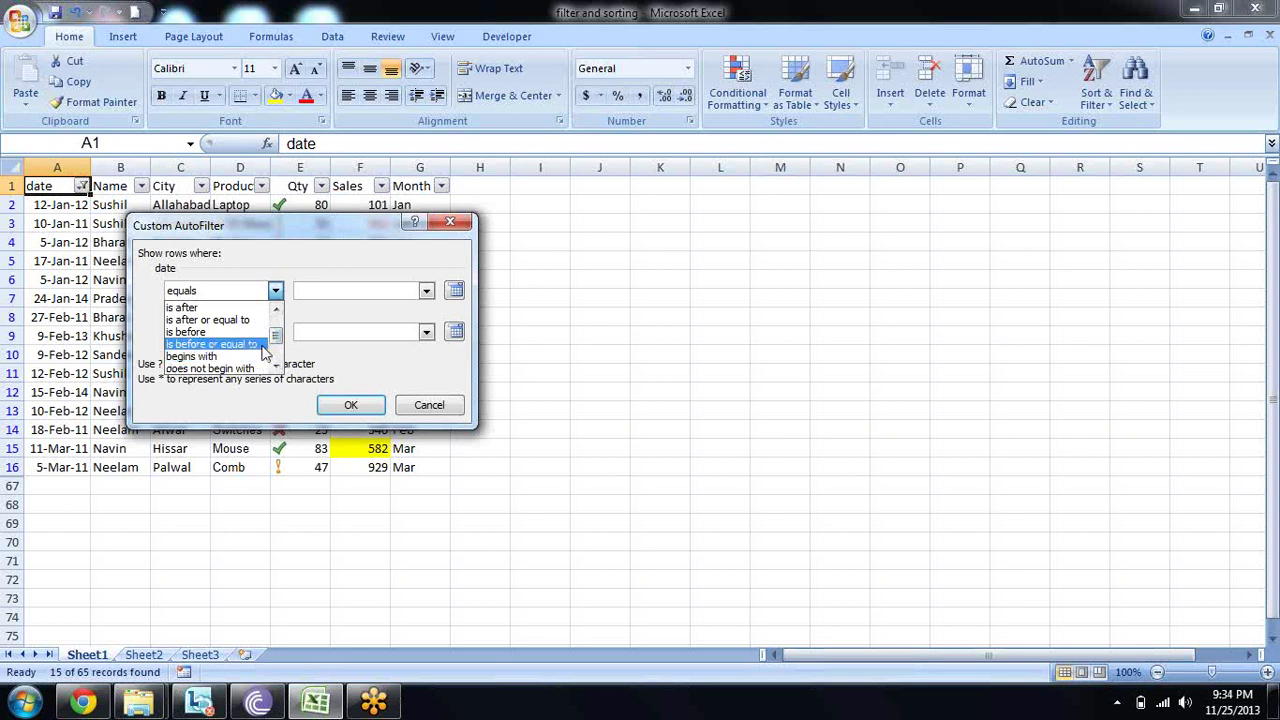
{"action": "left_click_drag", "start_coordinate": [280, 343], "coordinate": [281, 352]}
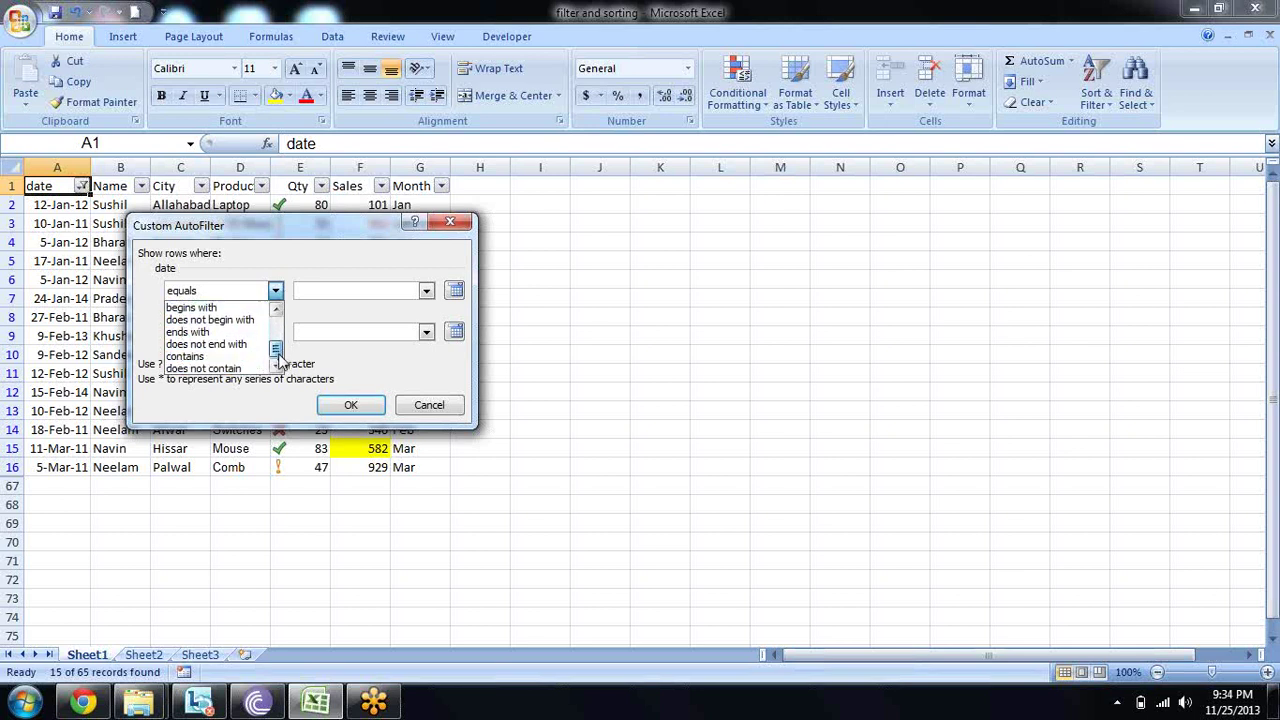
{"action": "mouse_move", "coordinate": [281, 352]}
{"action": "left_mouse_down"}
{"action": "mouse_move", "coordinate": [265, 348]}
{"action": "mouse_move", "coordinate": [273, 360]}
{"action": "left_mouse_up"}
{"action": "left_click_drag", "start_coordinate": [276, 366], "coordinate": [276, 352]}
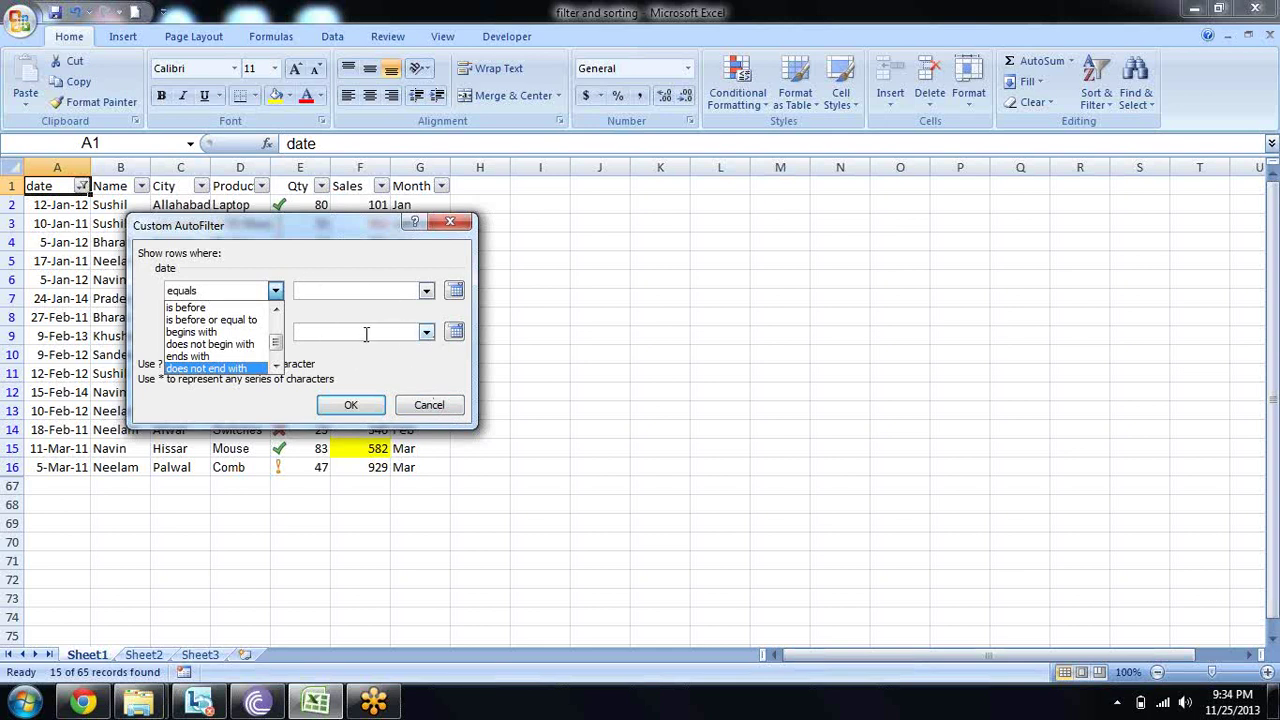
{"action": "left_click", "coordinate": [450, 404]}
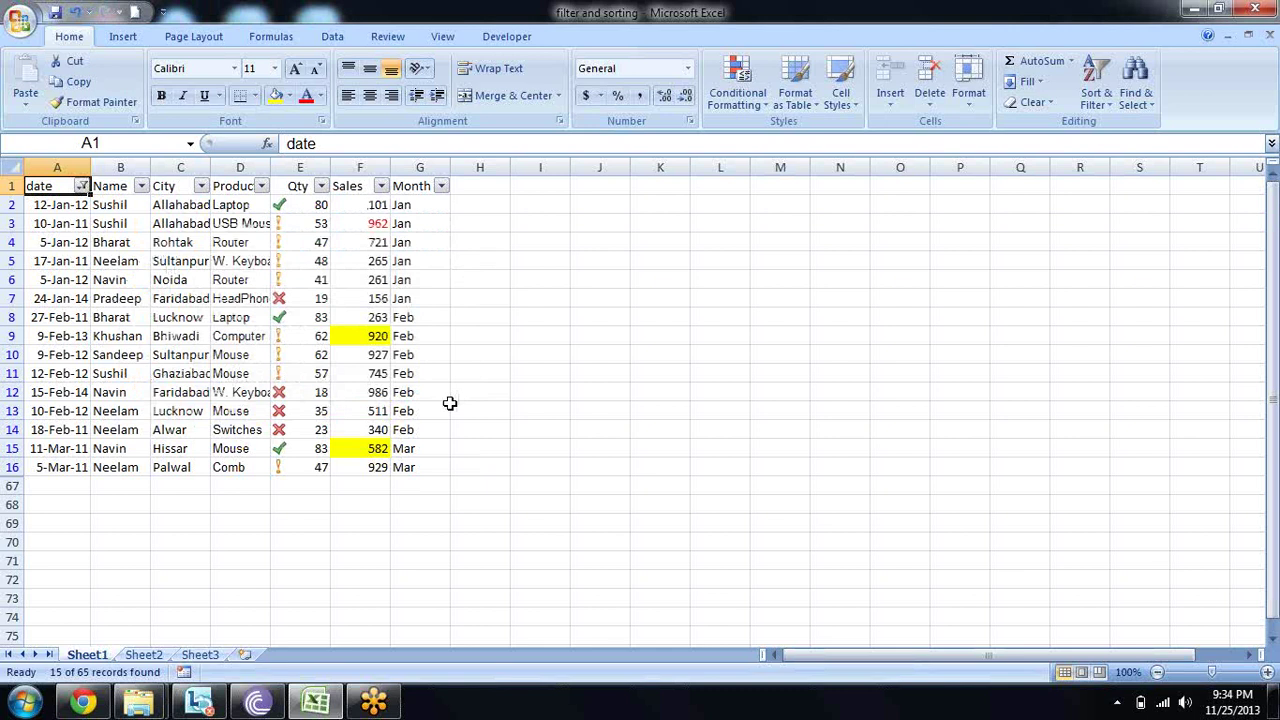
Step: Select all dates in the date filter so every sales row shows again
{"action": "key", "text": "alt+Down"}
{"action": "key", "text": "Up"}
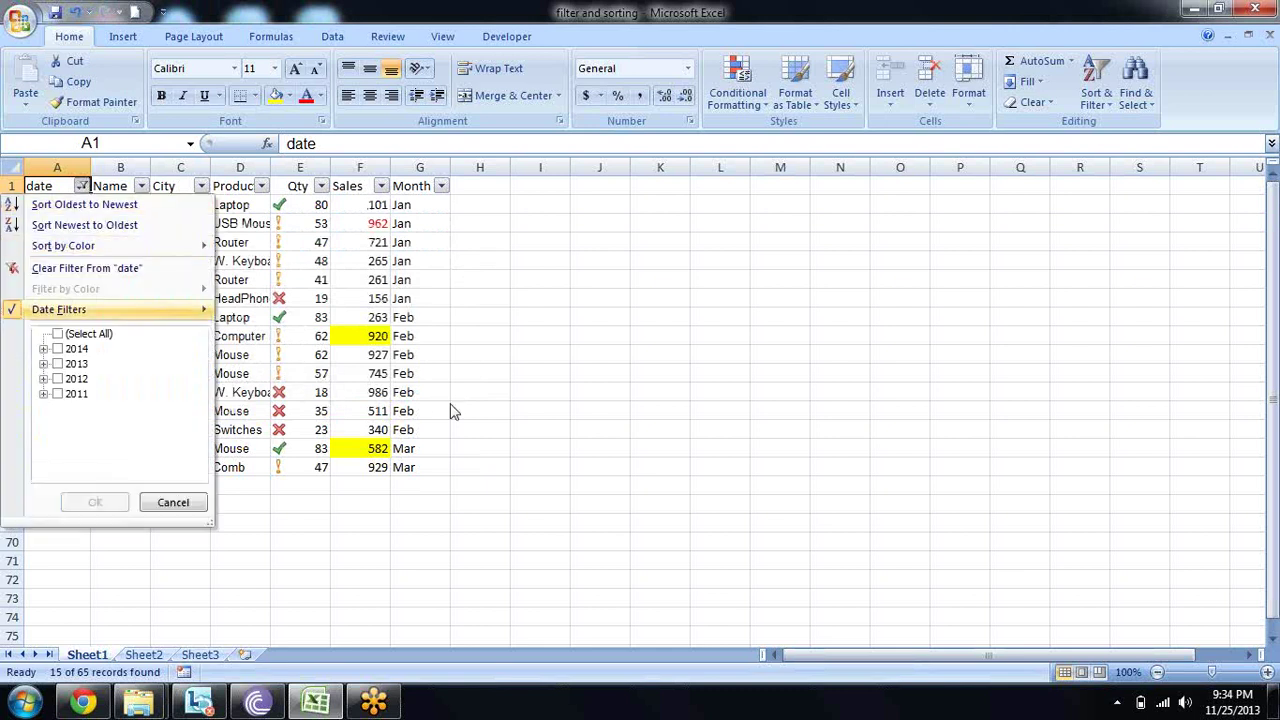
{"action": "key", "text": "Down"}
{"action": "key", "text": "space"}
{"action": "key", "text": "Return"}
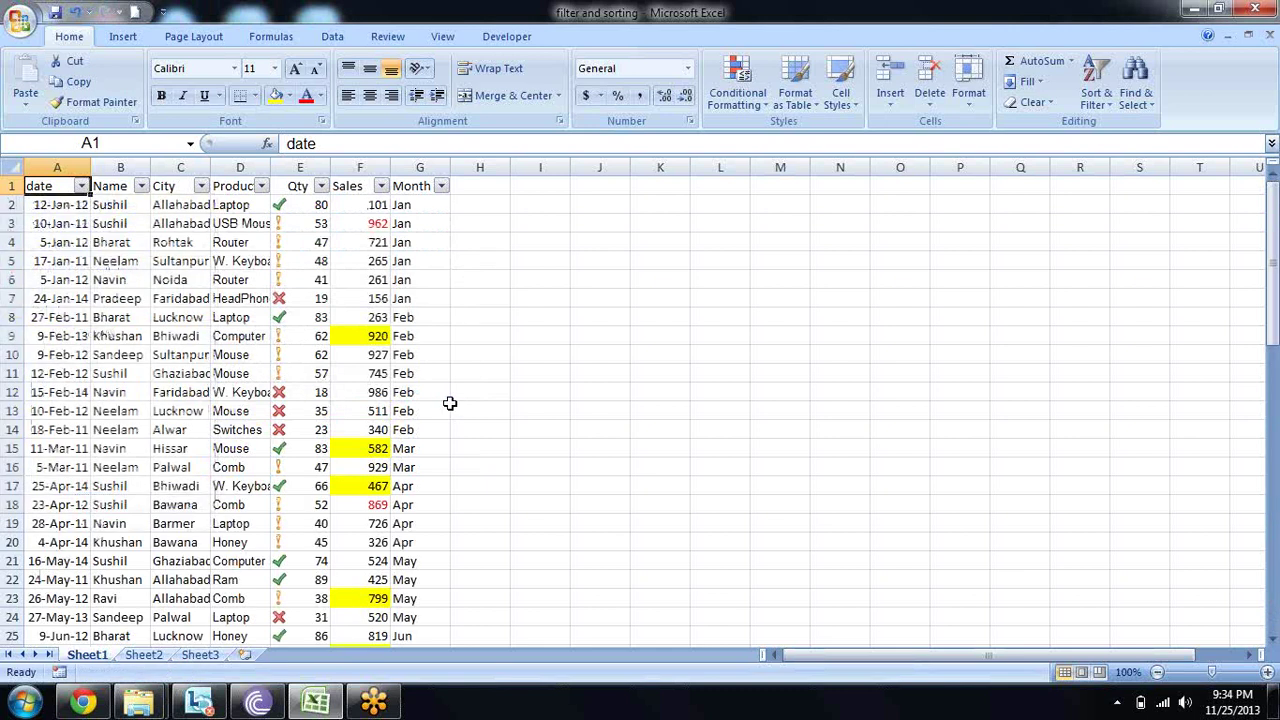
Step: Bring up the Text Filters conditions for the Name column
{"action": "key", "text": "Right"}
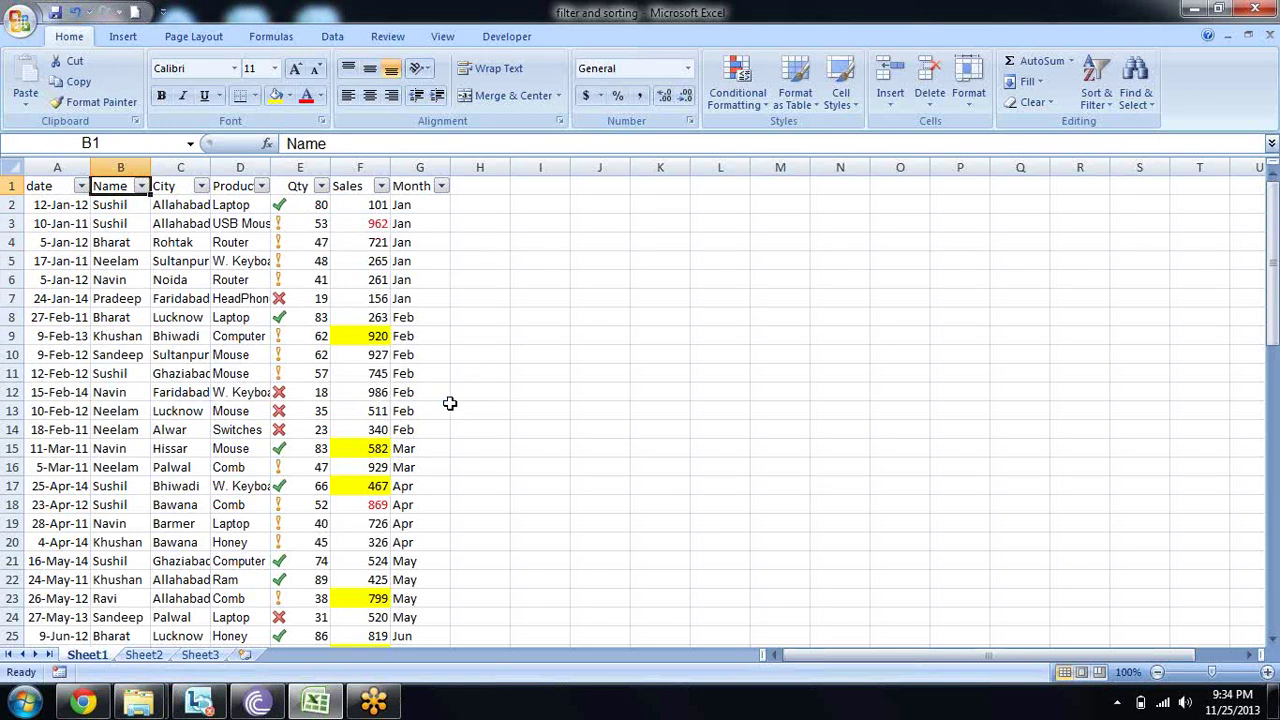
{"action": "key", "text": "alt+Down"}
{"action": "key", "text": "Escape"}
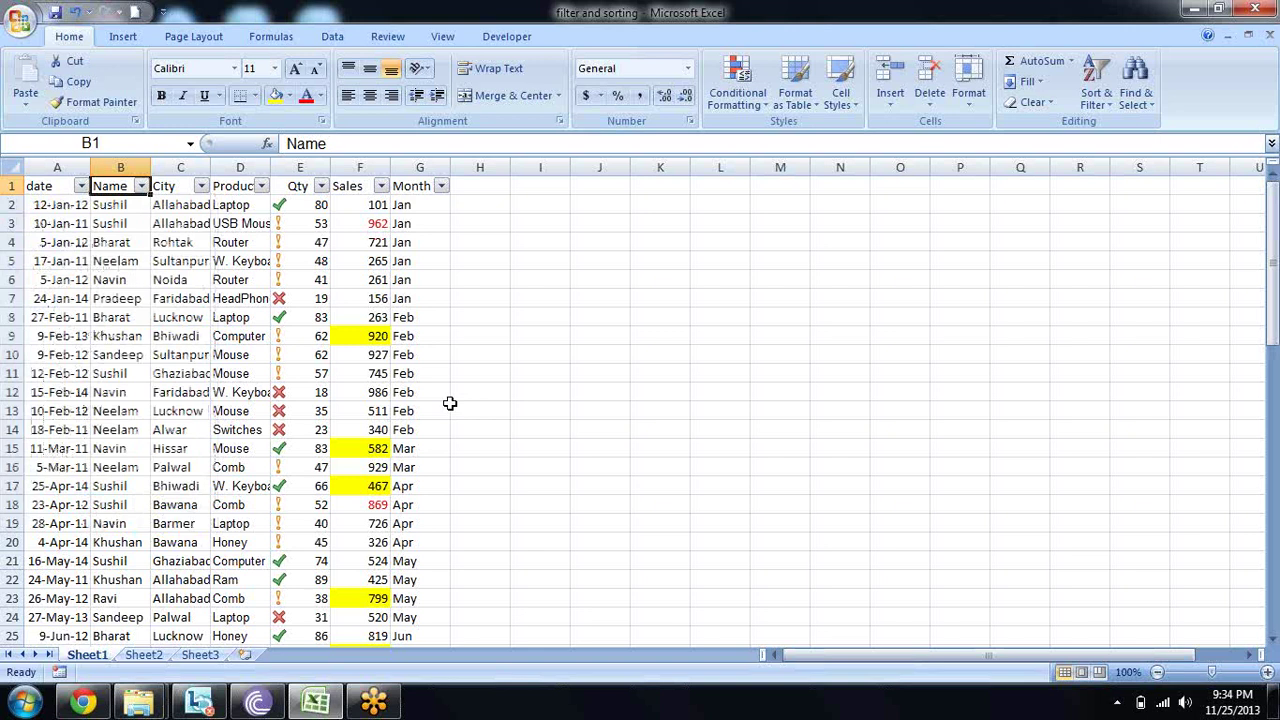
{"action": "key", "text": "alt+Down"}
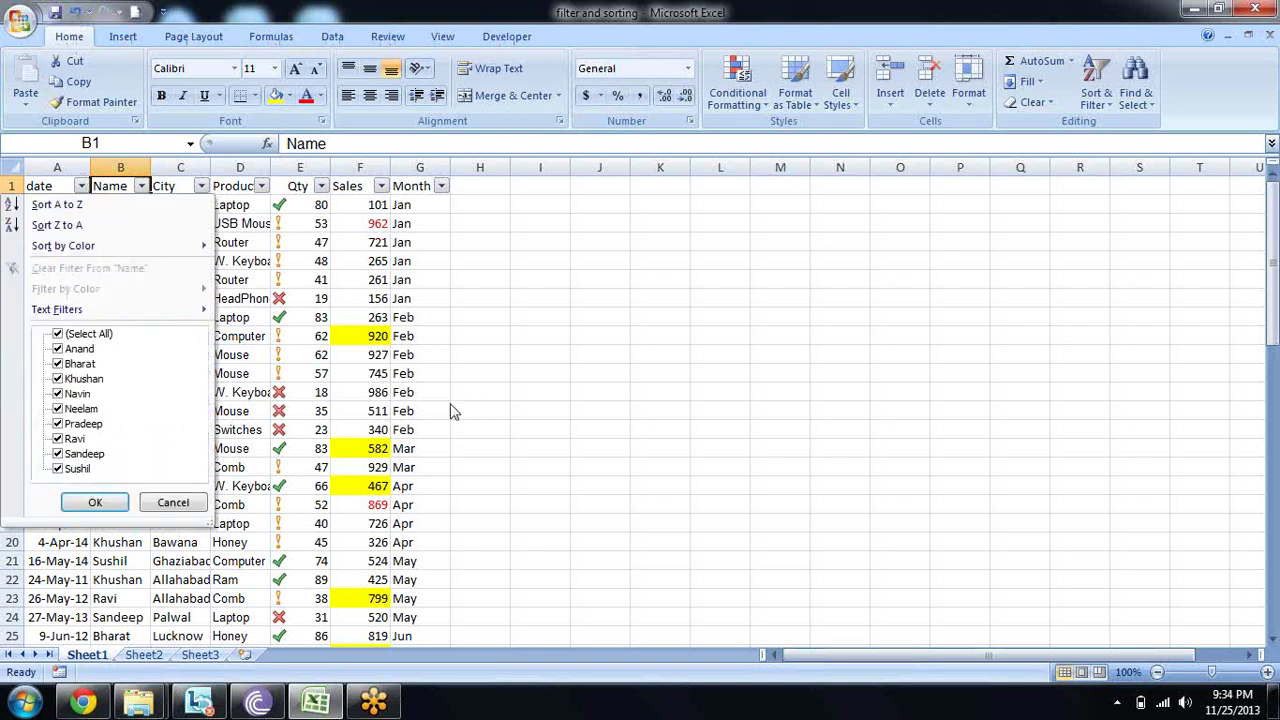
{"action": "key", "text": "Escape"}
{"action": "key", "text": "Right"}
{"action": "key", "text": "Right"}
{"action": "key", "text": "Left"}
{"action": "key", "text": "Left"}
{"action": "key", "text": "Right"}
{"action": "key", "text": "Left"}
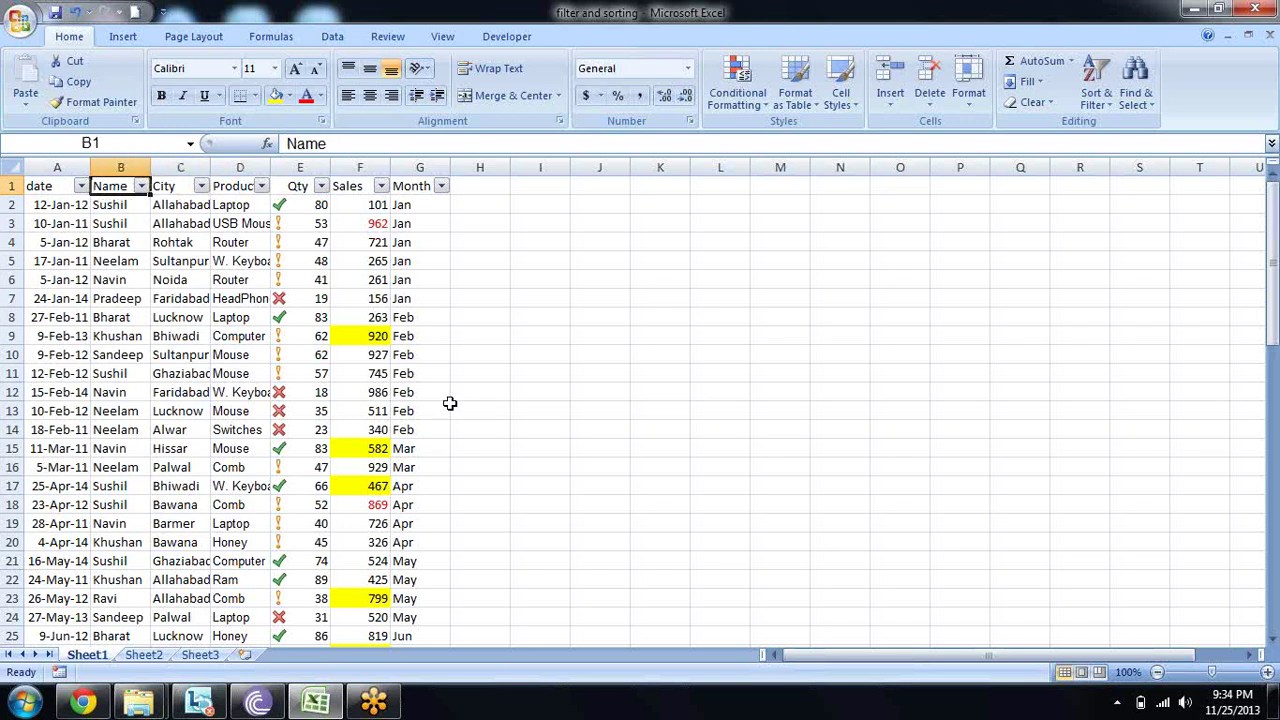
{"action": "key", "text": "alt+Down"}
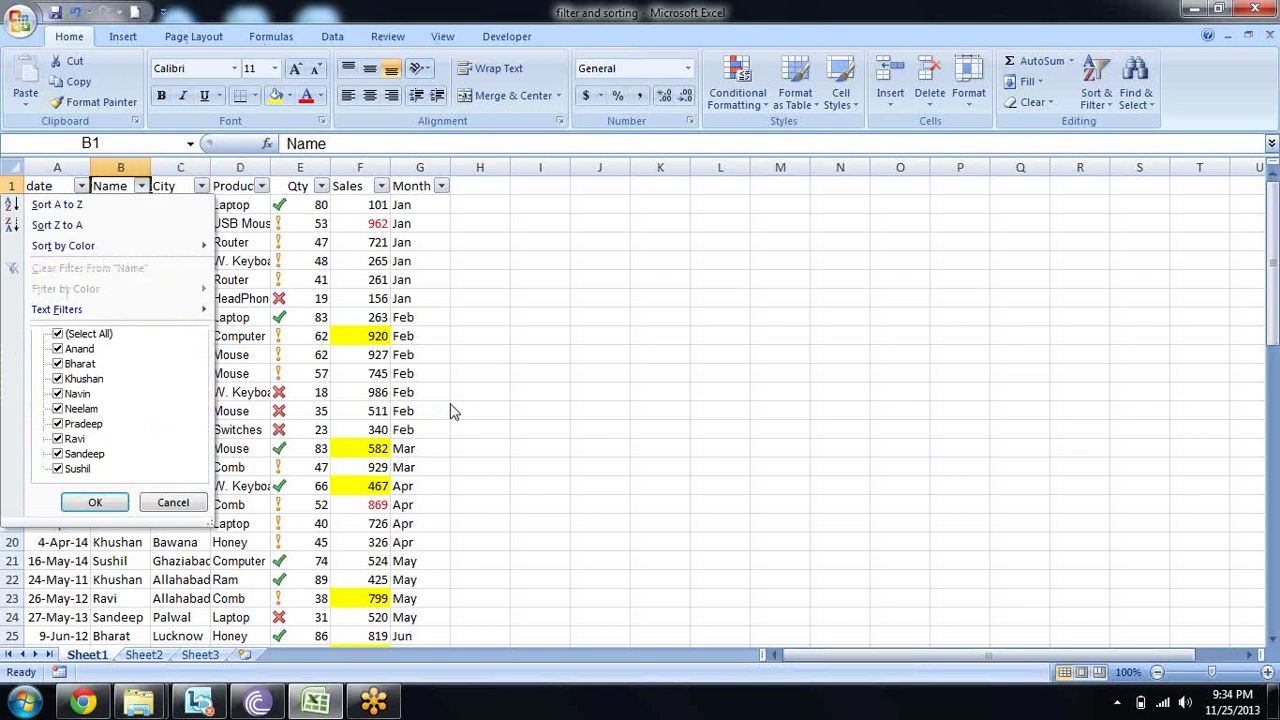
{"action": "key", "text": "Down"}
{"action": "key", "text": "Down"}
{"action": "key", "text": "Down"}
{"action": "key", "text": "Down"}
{"action": "key", "text": "Down"}
{"action": "key", "text": "Down"}
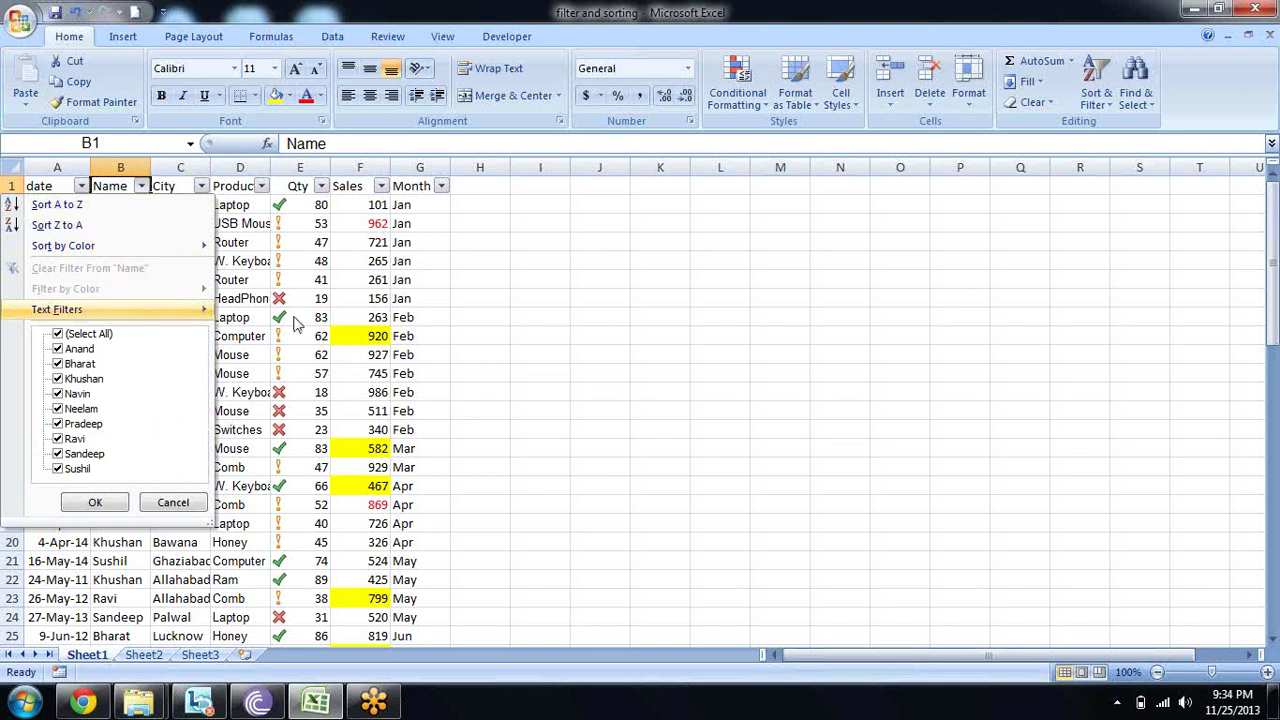
{"action": "left_click", "coordinate": [198, 316]}
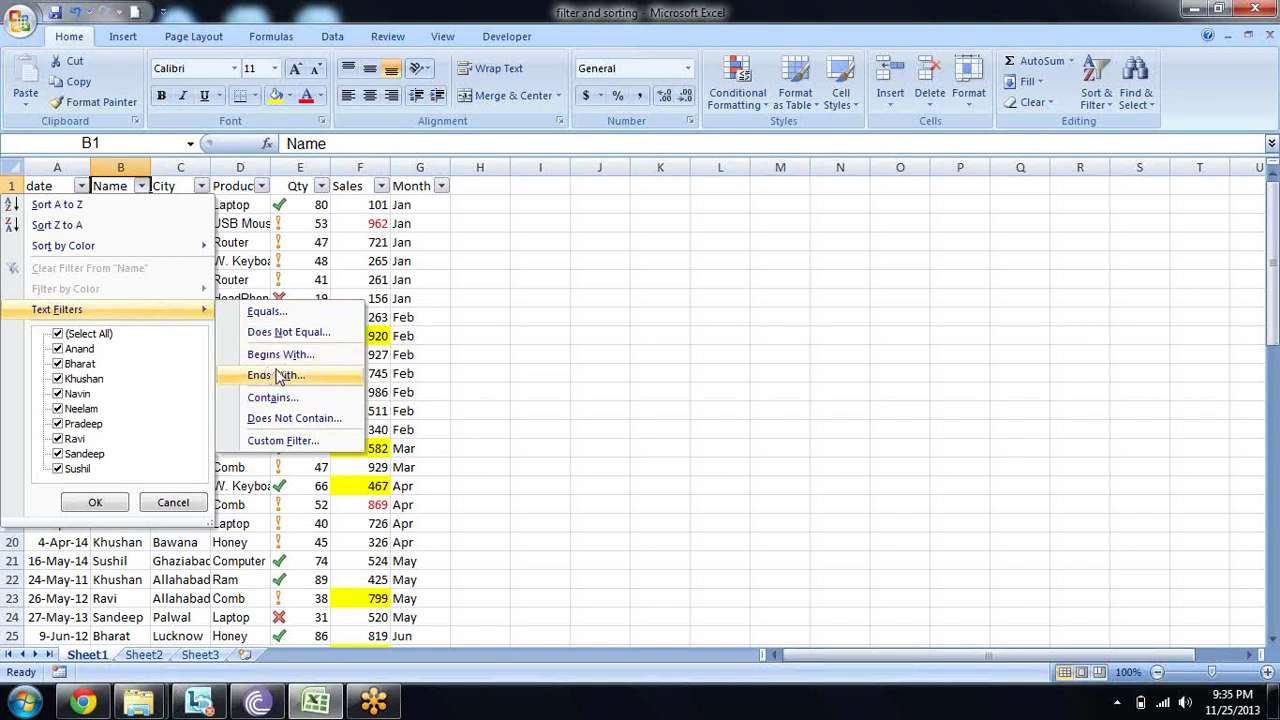
Step: Filter Name to equal one salesperson's name, showing only their rows
{"action": "left_click", "coordinate": [281, 313]}
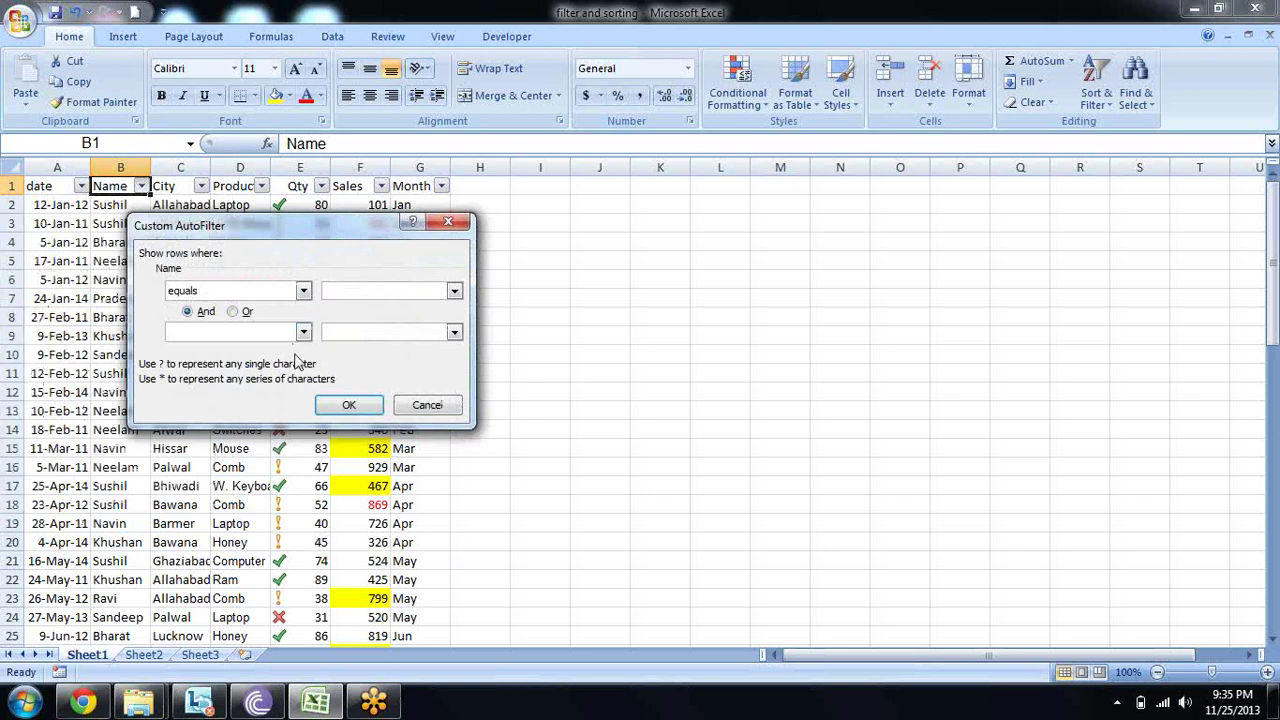
{"action": "type", "text": "SUSHIL"}
{"action": "key", "text": "Return"}
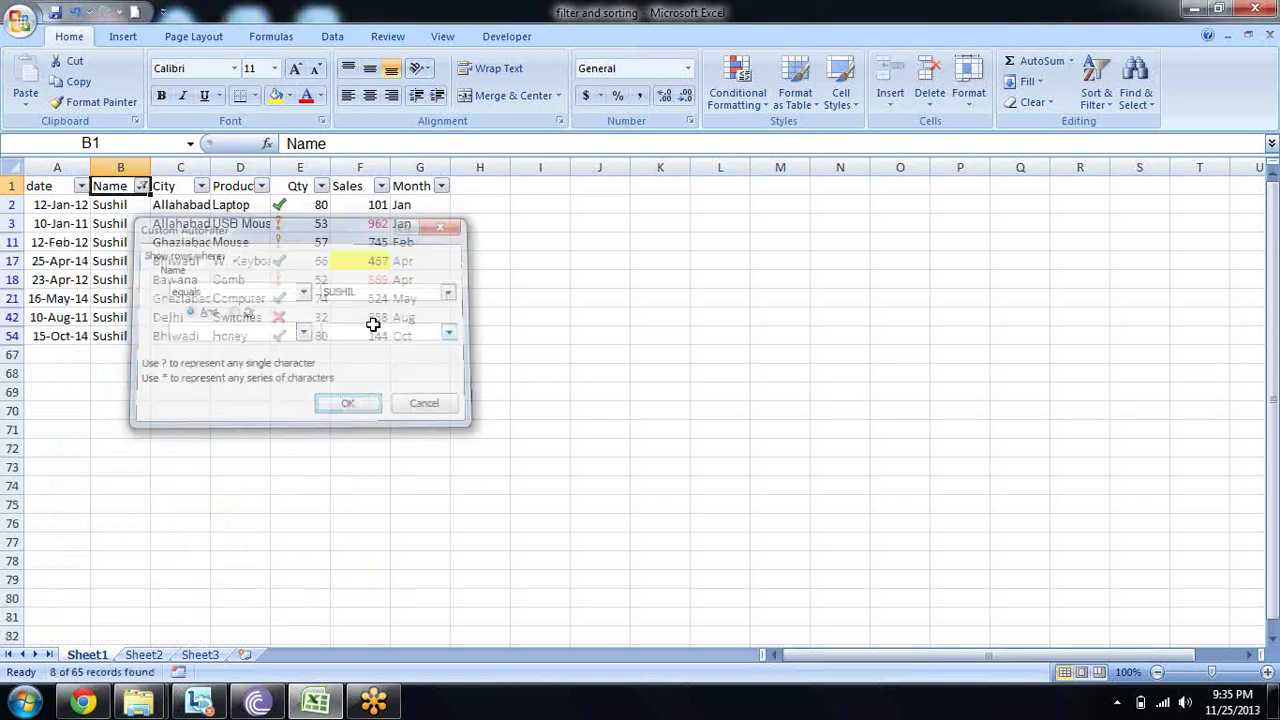
Step: Change the Name filter to does-not-equal that salesperson, leaving 57 of 65 records
{"action": "key", "text": "alt+Down"}
{"action": "key", "text": "Down"}
{"action": "key", "text": "Down"}
{"action": "key", "text": "Down"}
{"action": "key", "text": "Down"}
{"action": "key", "text": "Right"}
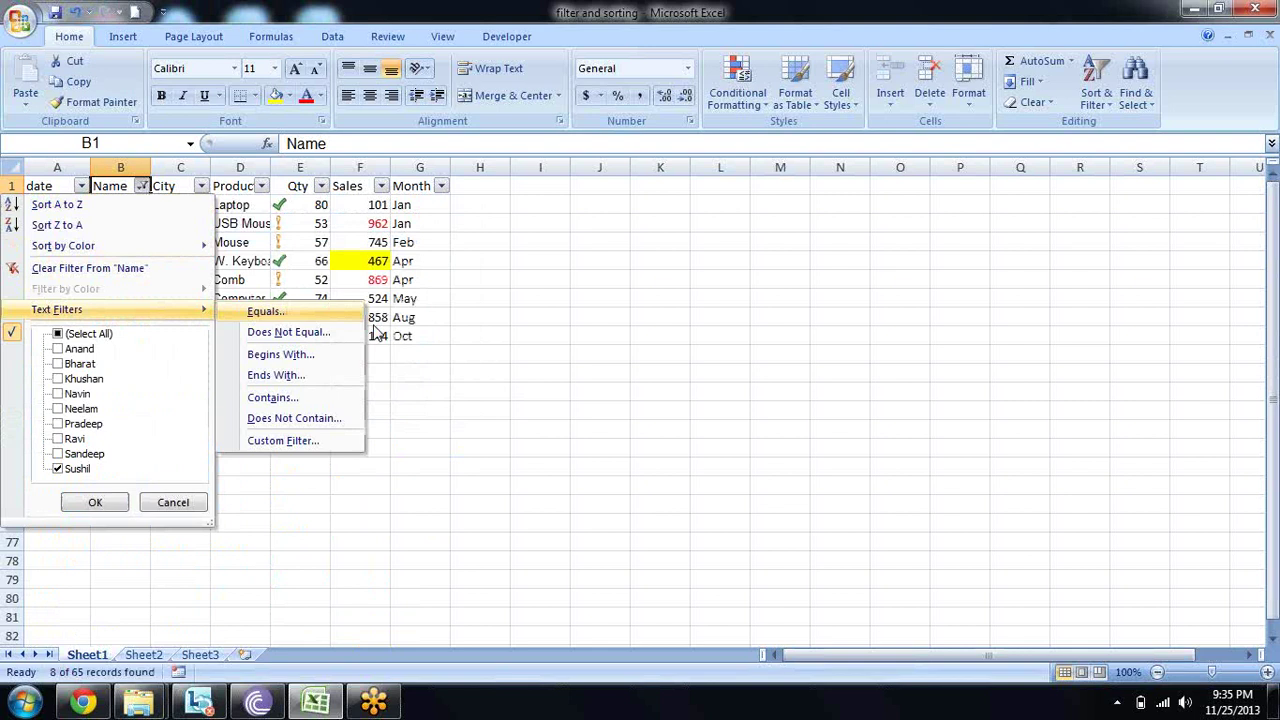
{"action": "key", "text": "Down"}
{"action": "key", "text": "Down"}
{"action": "key", "text": "Down"}
{"action": "key", "text": "Up"}
{"action": "key", "text": "Up"}
{"action": "key", "text": "Return"}
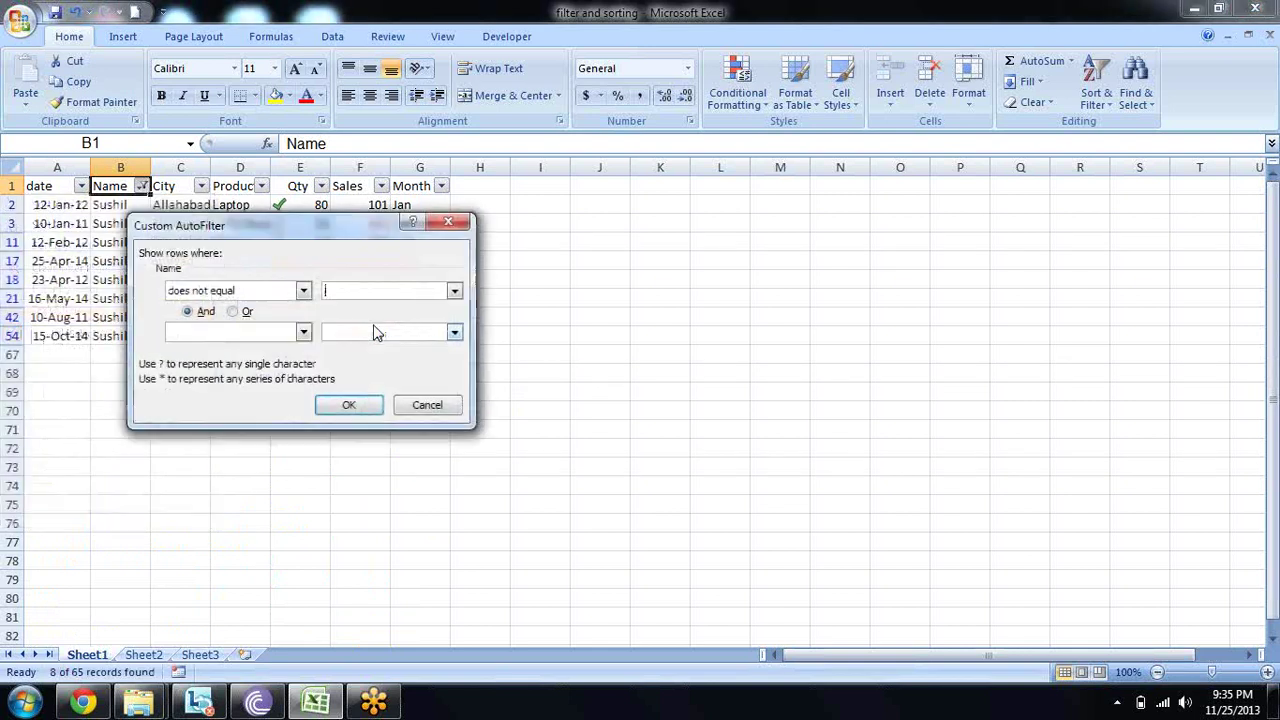
{"action": "left_click", "coordinate": [455, 291]}
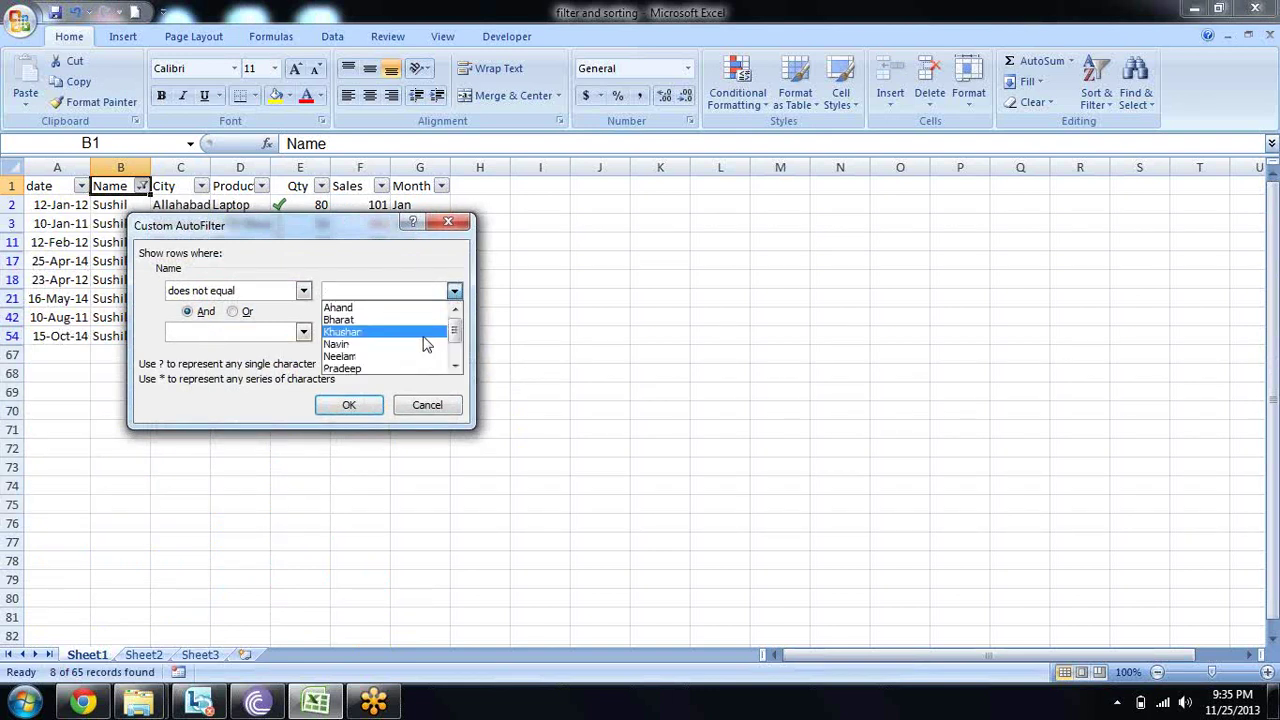
{"action": "type", "text": "Su"}
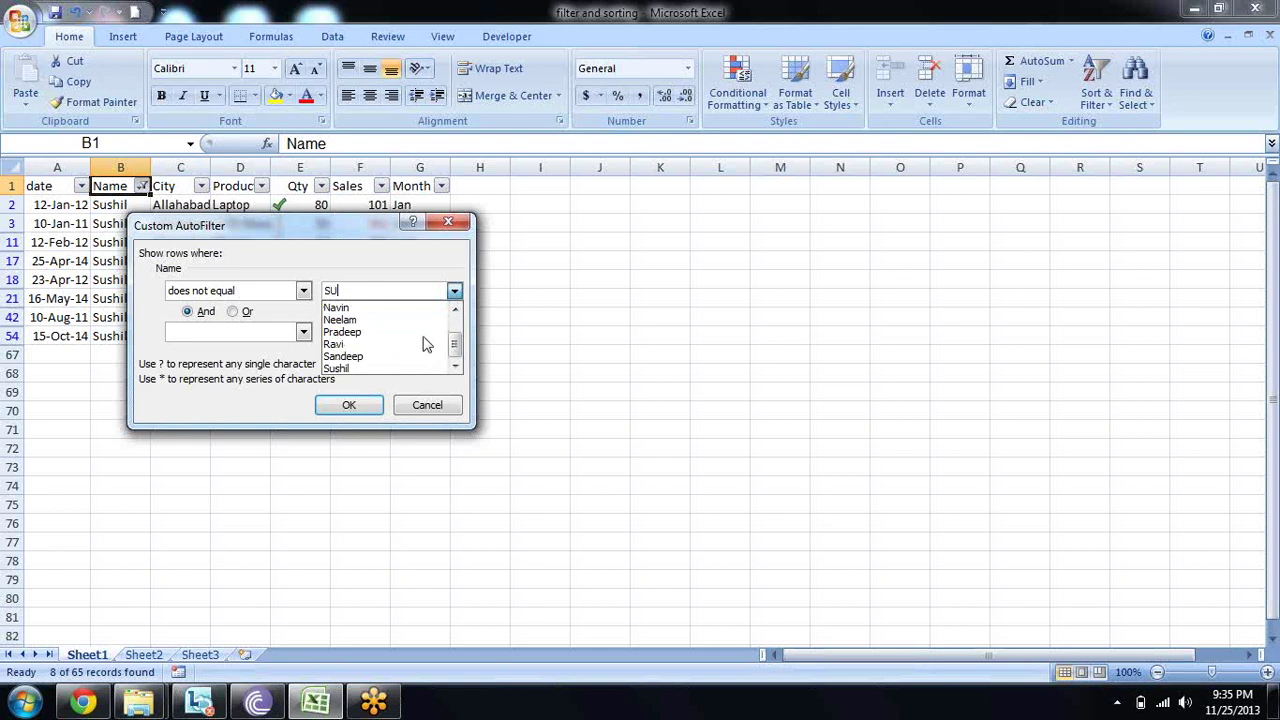
{"action": "key", "text": "Down"}
{"action": "key", "text": "Return"}
{"action": "key", "text": "Return"}
Step: Start a Begins With text condition on the Name column
{"action": "key", "text": "Down"}
{"action": "key", "text": "Down"}
{"action": "key", "text": "Down"}
{"action": "key", "text": "Down"}
{"action": "key", "text": "ctrl+Up"}
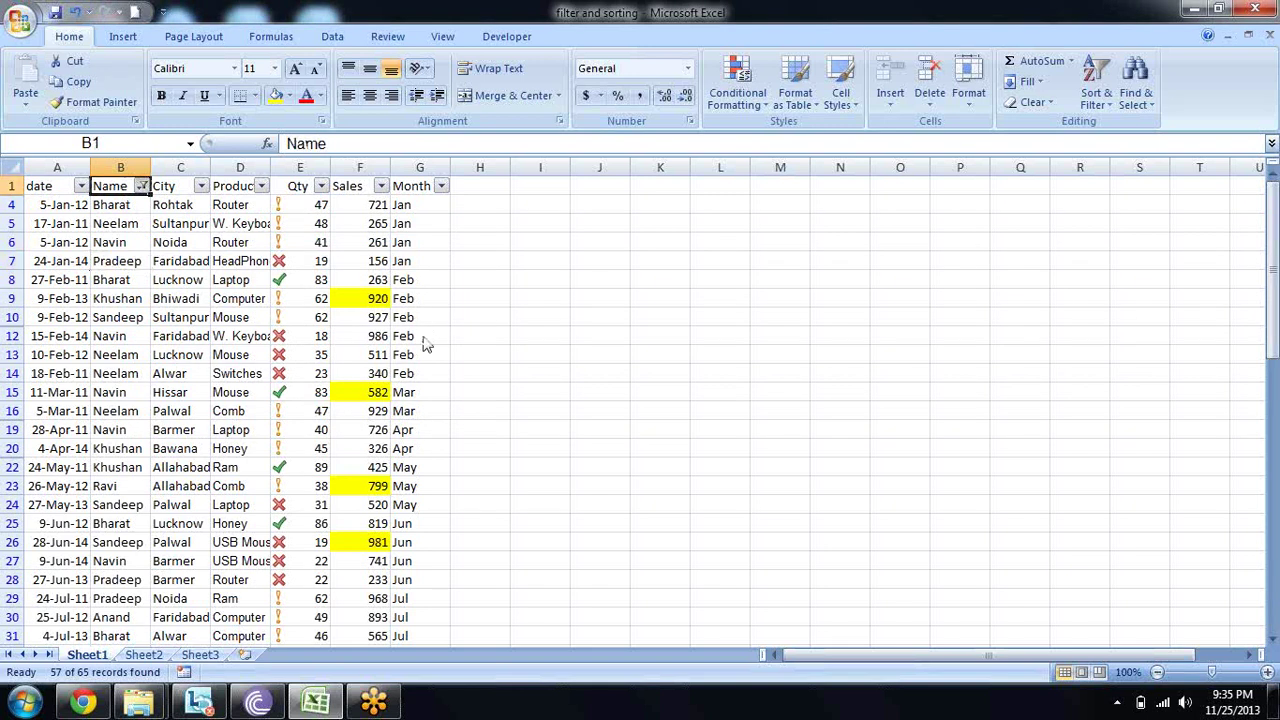
{"action": "key", "text": "alt+Down"}
{"action": "key", "text": "Down"}
{"action": "key", "text": "Down"}
{"action": "key", "text": "Down"}
{"action": "key", "text": "Up"}
{"action": "key", "text": "Right"}
{"action": "key", "text": "Down"}
{"action": "key", "text": "Down"}
{"action": "key", "text": "Return"}
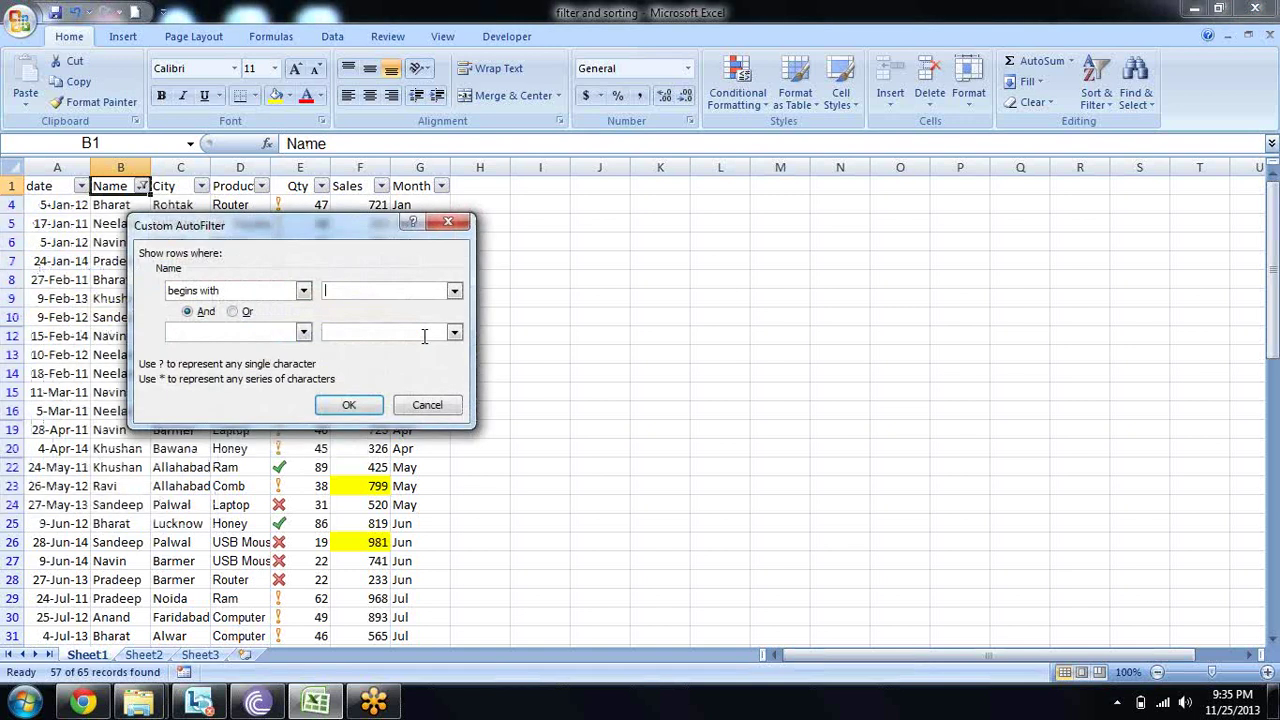
Step: Filter Name to names beginning with S, then narrow it to 'SA', leaving one salesperson's seven rows
{"action": "type", "text": "S"}
{"action": "left_click", "coordinate": [349, 405]}
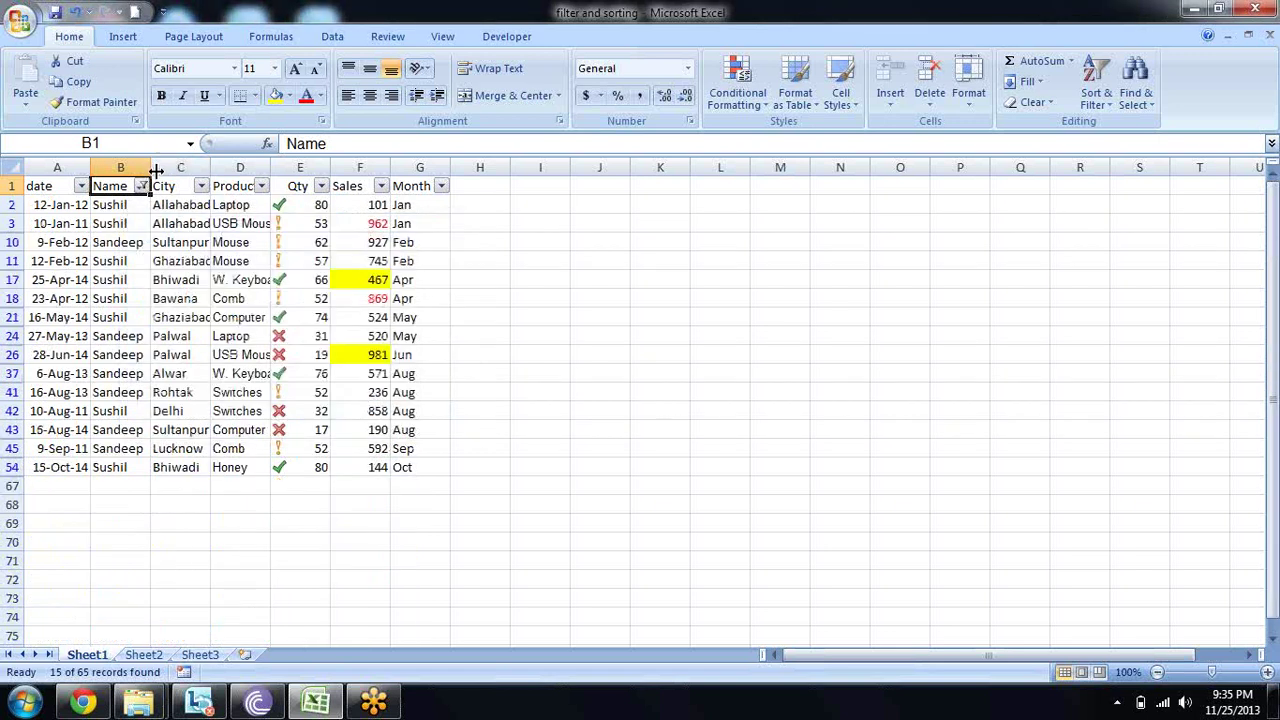
{"action": "left_click", "coordinate": [142, 187]}
{"action": "mouse_move", "coordinate": [57, 309]}
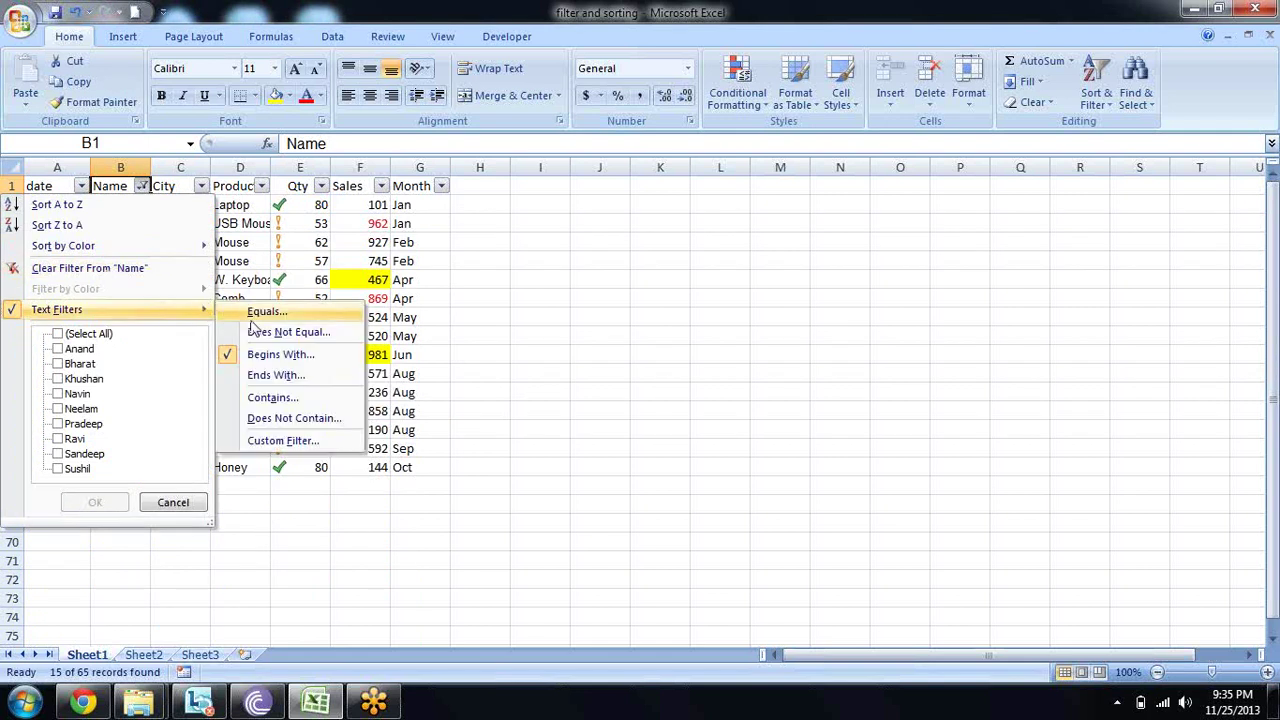
{"action": "left_click", "coordinate": [280, 355]}
{"action": "left_click", "coordinate": [370, 290]}
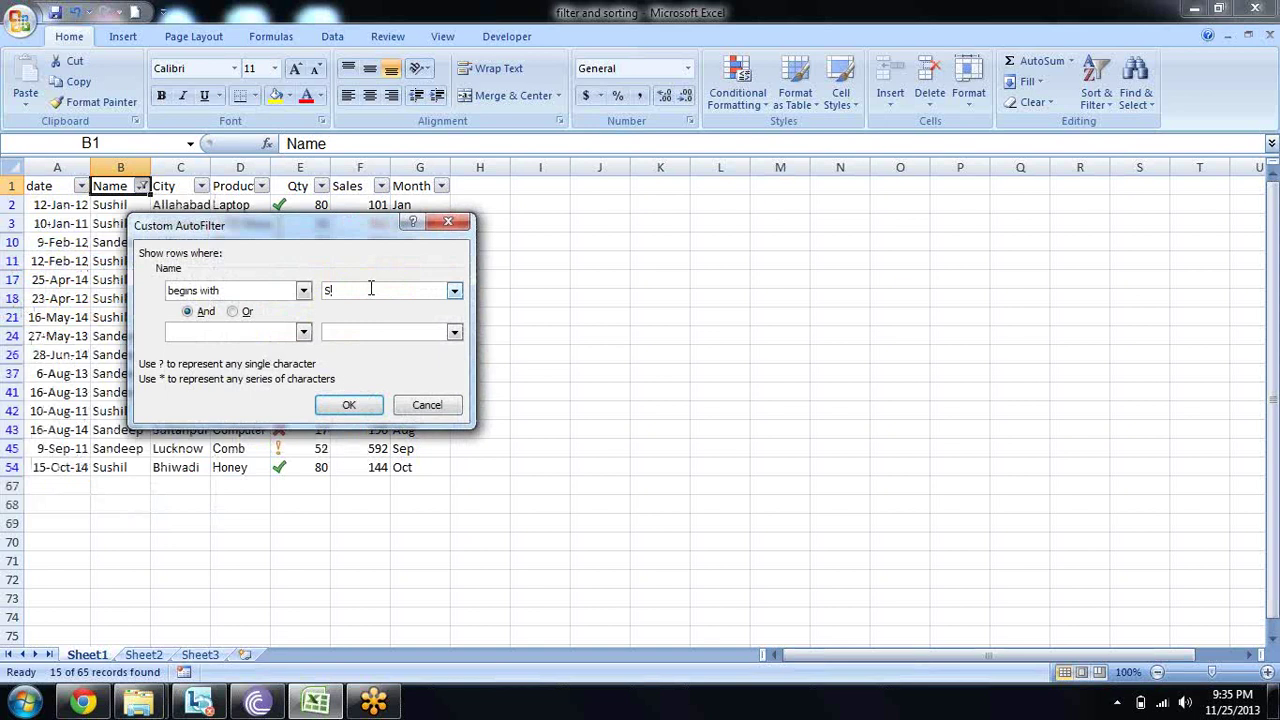
{"action": "type", "text": "A;"}
{"action": "key", "text": "BackSpace"}
{"action": "key", "text": "Return"}
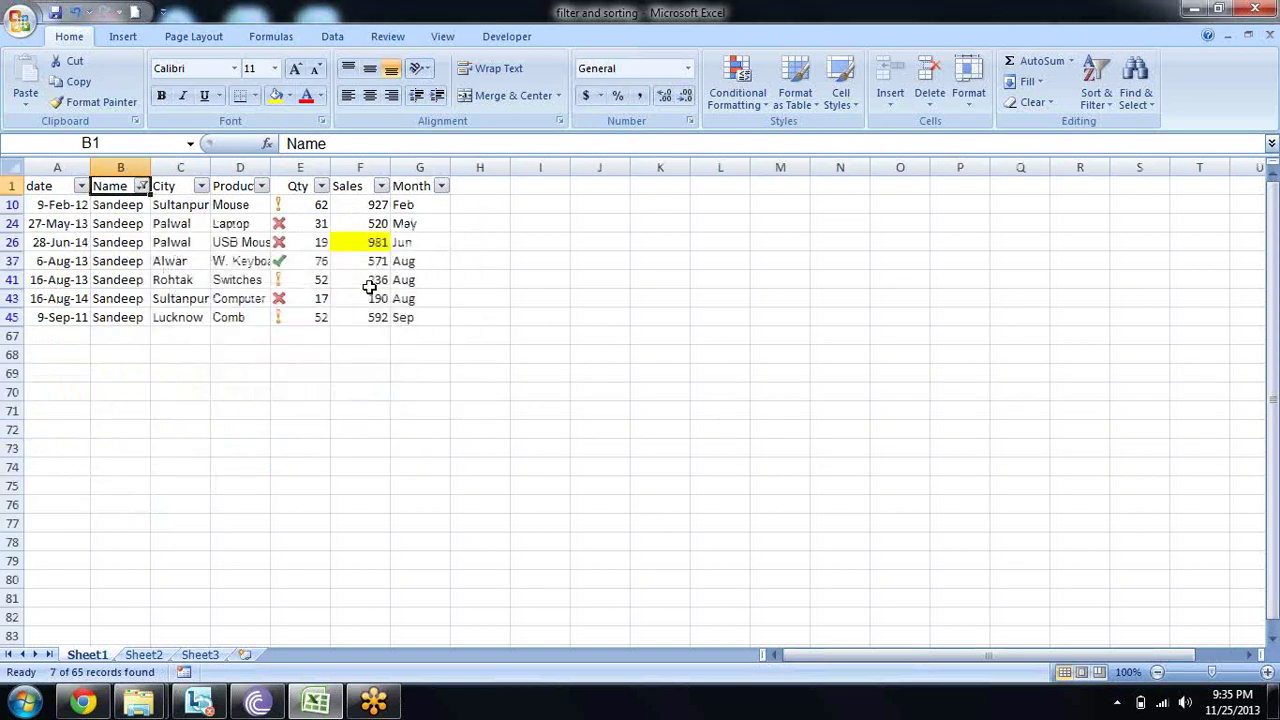
Step: Start an Ends With text condition on the Name column
{"action": "key", "text": "alt+Down"}
{"action": "key", "text": "Down"}
{"action": "key", "text": "Down"}
{"action": "key", "text": "Down"}
{"action": "key", "text": "Right"}
{"action": "key", "text": "Down"}
{"action": "key", "text": "Down"}
{"action": "key", "text": "Down"}
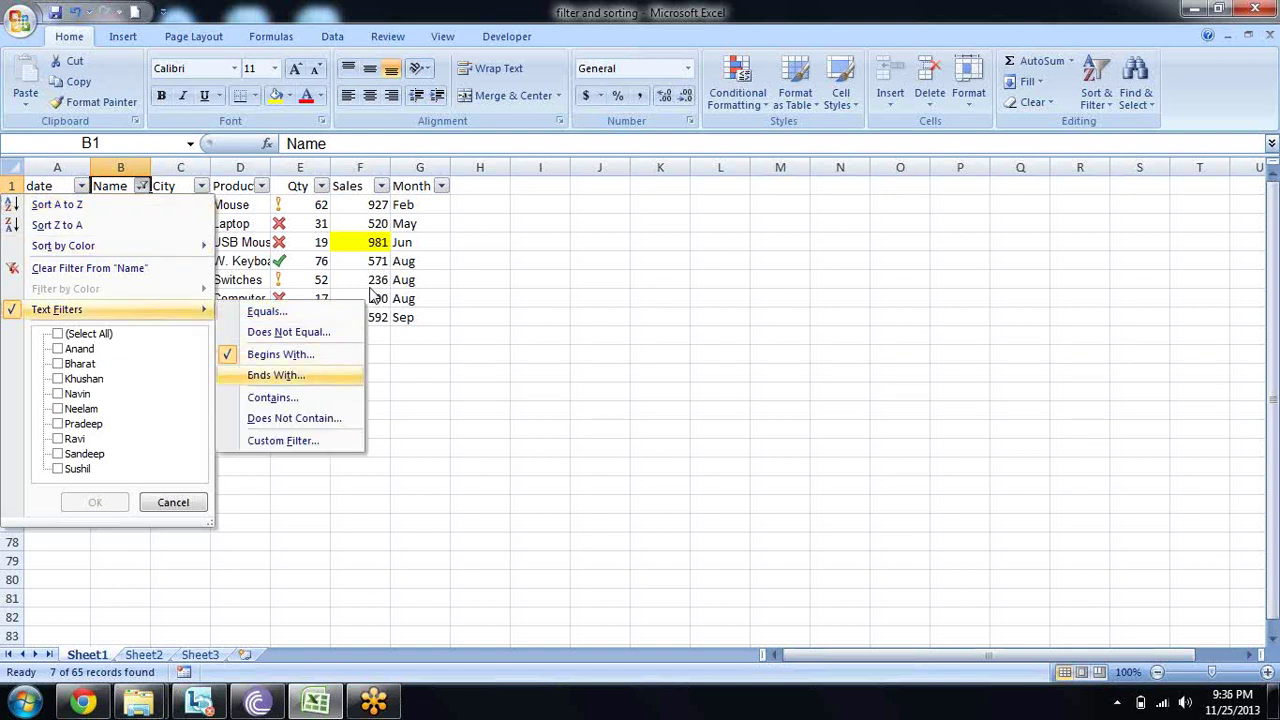
{"action": "key", "text": "Return"}
Step: Apply the ends-with P Name filter, then replace it with names containing 'EE'
{"action": "type", "text": "P"}
{"action": "left_click", "coordinate": [343, 403]}
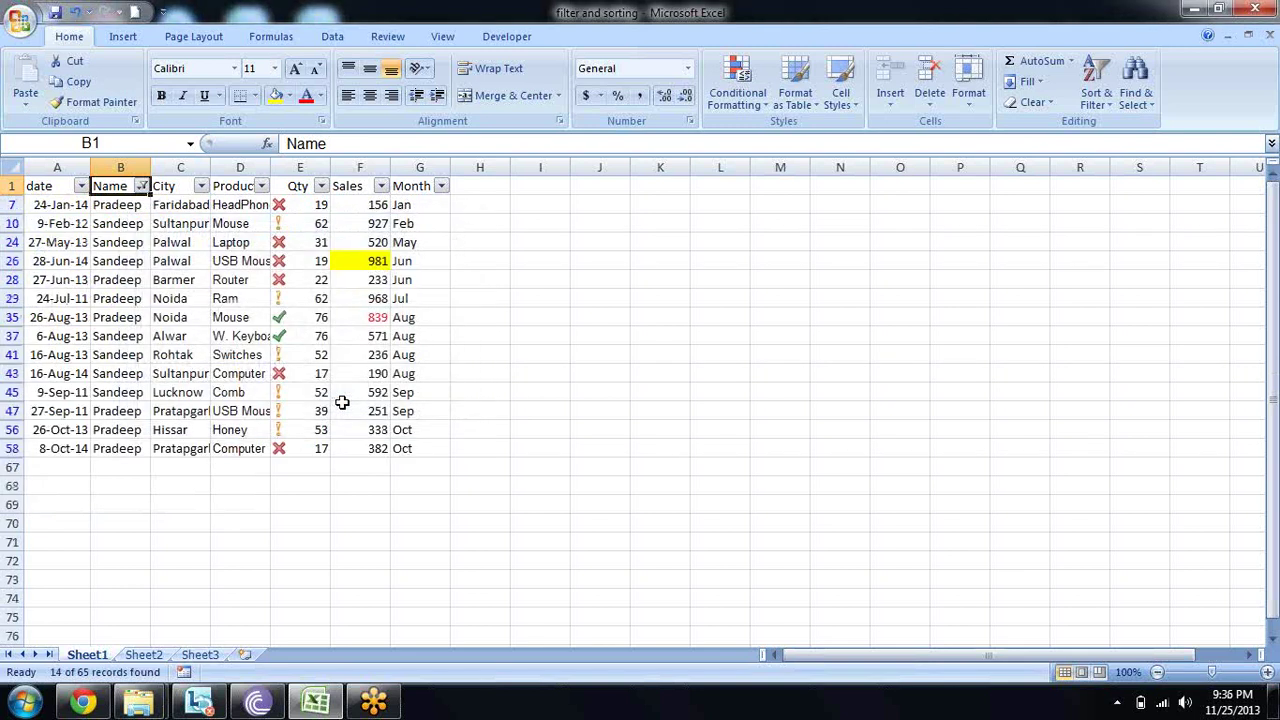
{"action": "left_click", "coordinate": [142, 186]}
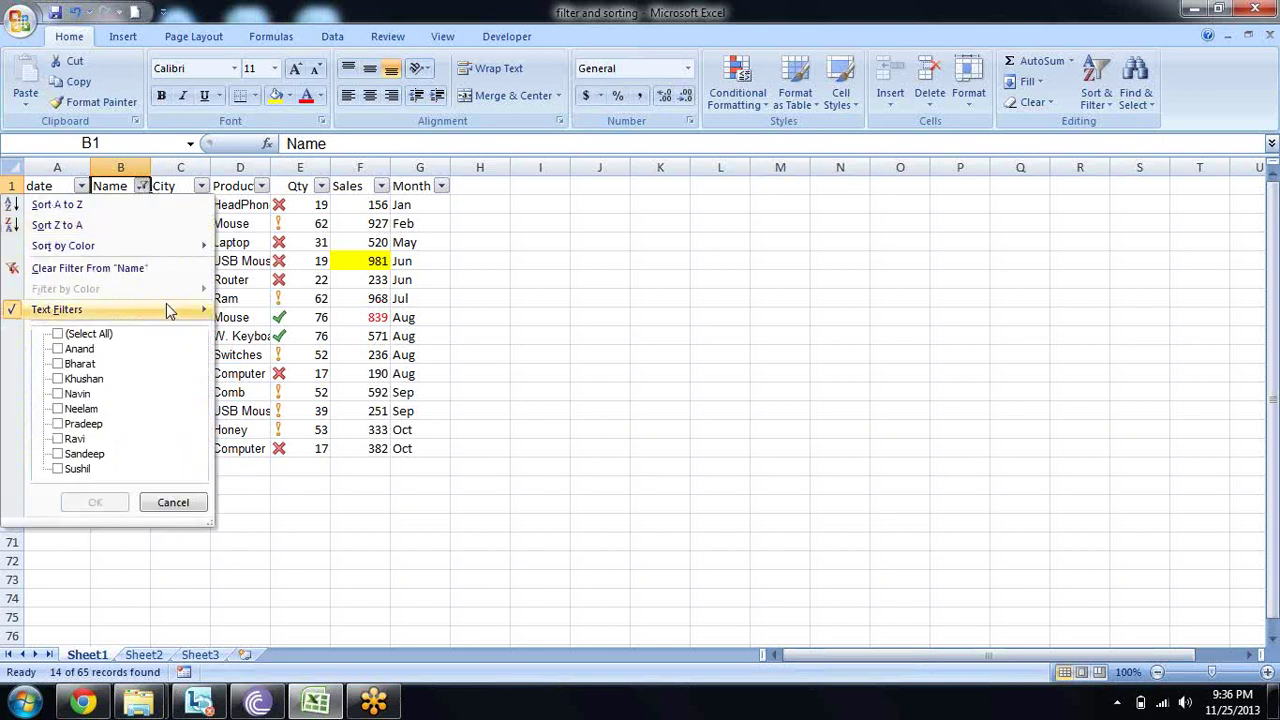
{"action": "mouse_move", "coordinate": [57, 309]}
{"action": "left_click", "coordinate": [285, 397]}
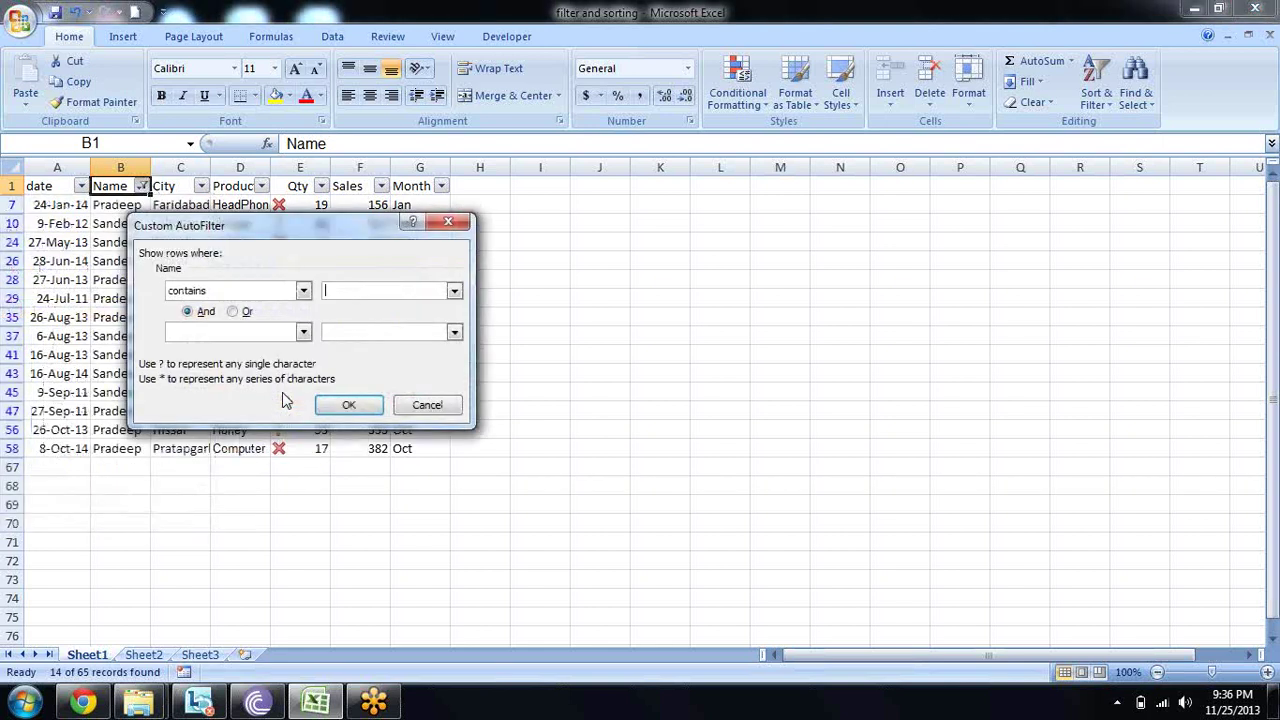
{"action": "type", "text": "EE"}
{"action": "key", "text": "Return"}
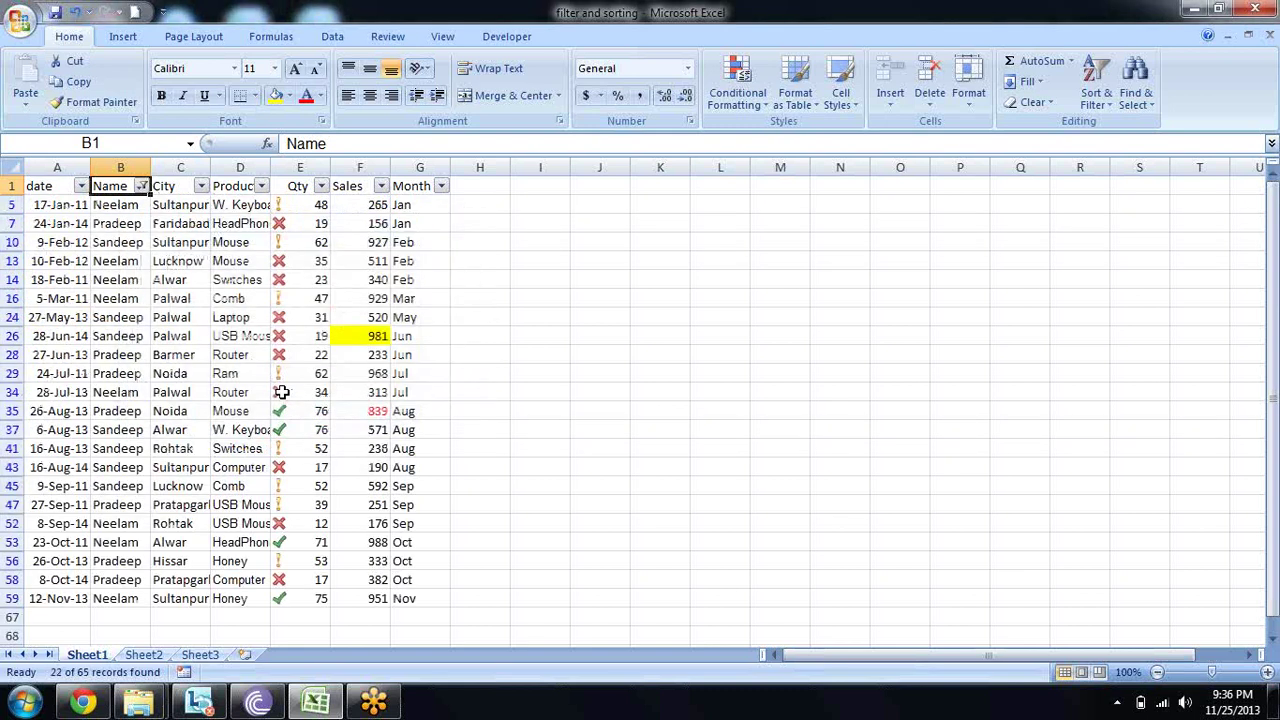
Step: Browse the 22 filtered records and return to the Name text filter choices
{"action": "key", "text": "Down"}
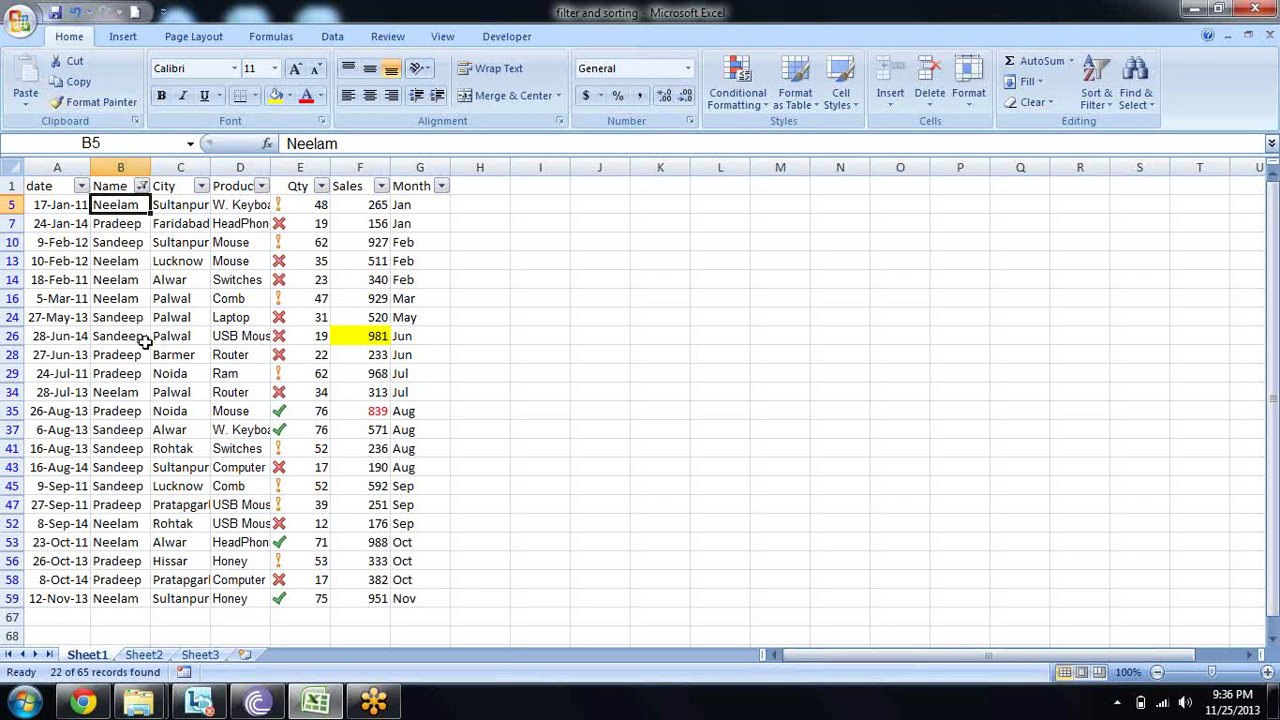
{"action": "key", "text": "ctrl+Up"}
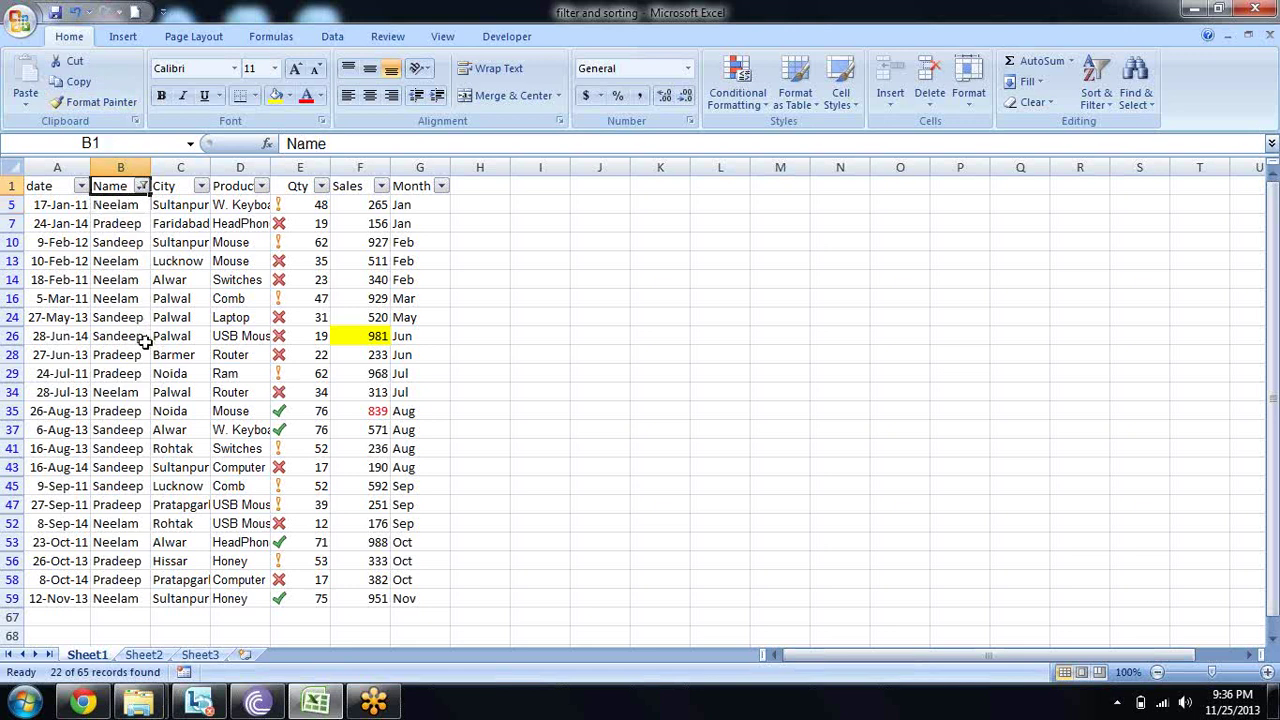
{"action": "key", "text": "alt+Down"}
{"action": "key", "text": "Down"}
{"action": "key", "text": "Down"}
{"action": "key", "text": "Down"}
{"action": "key", "text": "Down"}
{"action": "key", "text": "Down"}
{"action": "key", "text": "Right"}
{"action": "key", "text": "Down"}
{"action": "key", "text": "Down"}
{"action": "key", "text": "Down"}
{"action": "key", "text": "Down"}
{"action": "key", "text": "Down"}
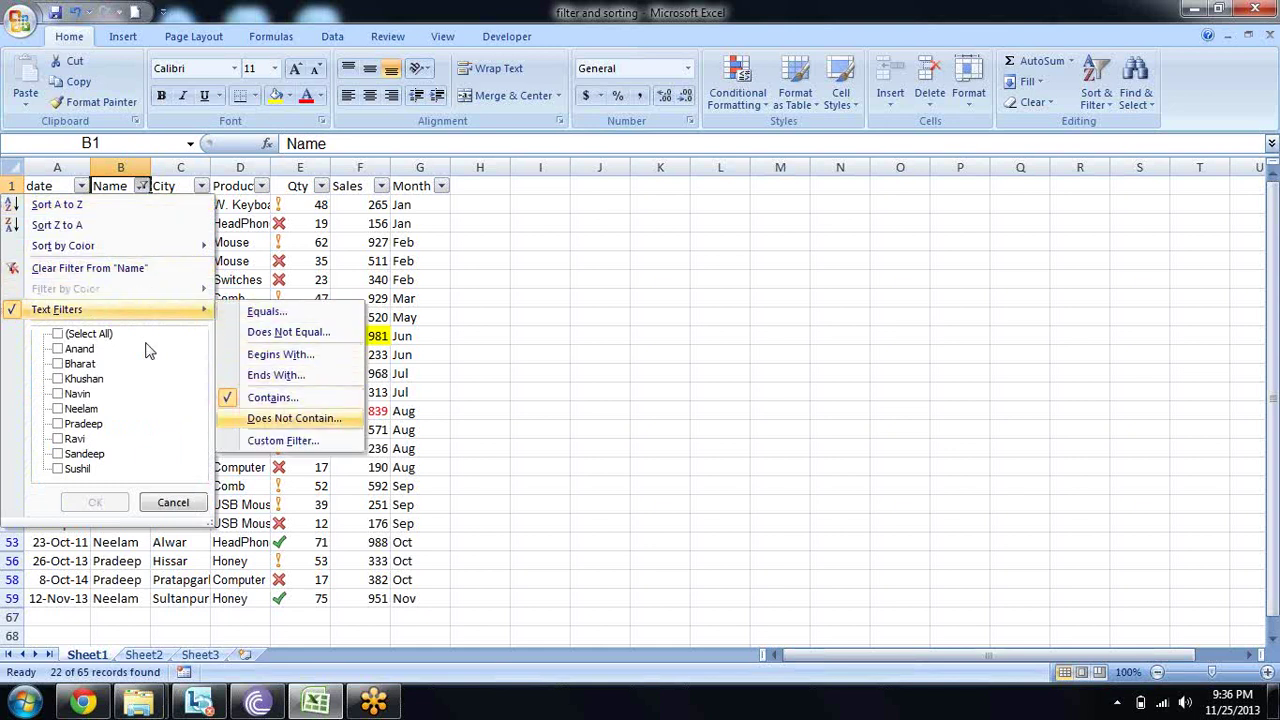
Step: Filter Name to entries that do not contain 'EE', showing 43 of 65 records
{"action": "key", "text": "Return"}
{"action": "type", "text": "EE"}
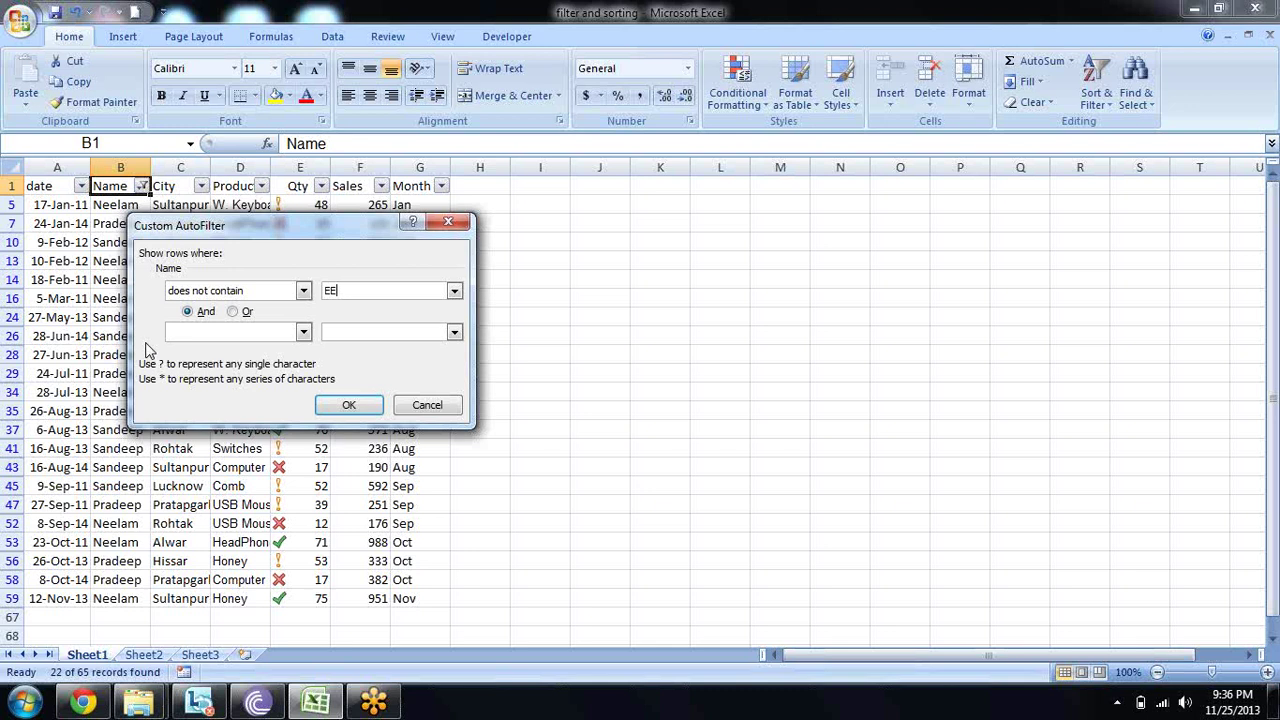
{"action": "key", "text": "Return"}
{"action": "key", "text": "Down"}
{"action": "key", "text": "Down"}
{"action": "key", "text": "Down"}
{"action": "key", "text": "Down"}
Step: Browse the filtered names, then head back to the Name filter's Custom Filter option
{"action": "key", "text": "Down"}
{"action": "key", "text": "Down"}
{"action": "key", "text": "Down"}
{"action": "key", "text": "Up"}
{"action": "key", "text": "Up"}
{"action": "key", "text": "Up"}
{"action": "key", "text": "Up"}
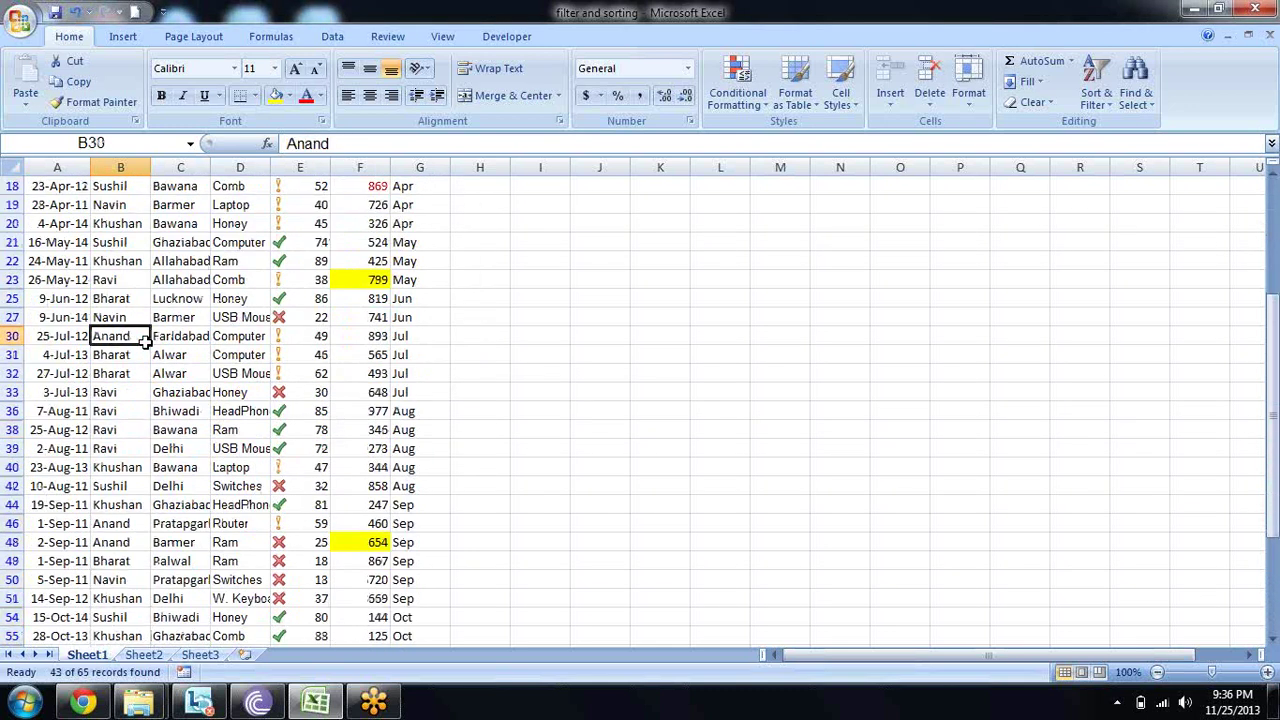
{"action": "key", "text": "Up"}
{"action": "key", "text": "Up"}
{"action": "key", "text": "Up"}
{"action": "key", "text": "alt+Down"}
{"action": "key", "text": "Down"}
{"action": "key", "text": "Down"}
{"action": "key", "text": "Down"}
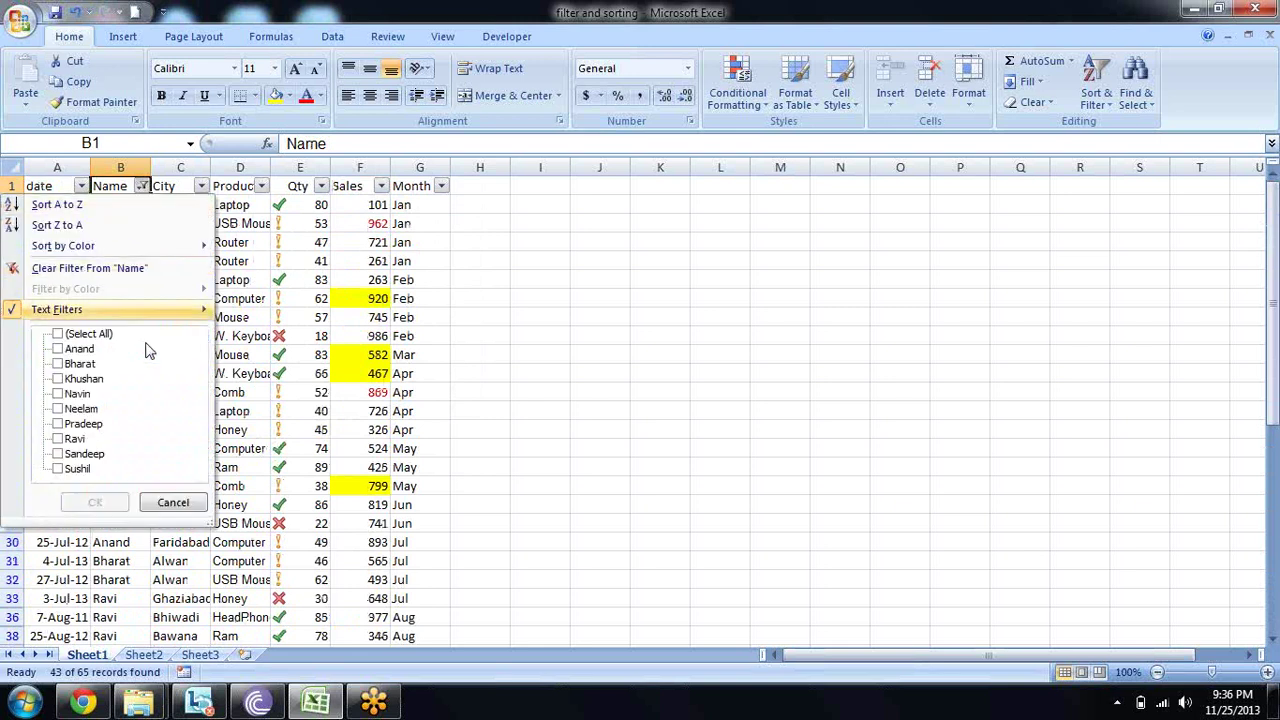
{"action": "key", "text": "Right"}
{"action": "key", "text": "Down"}
{"action": "key", "text": "Up"}
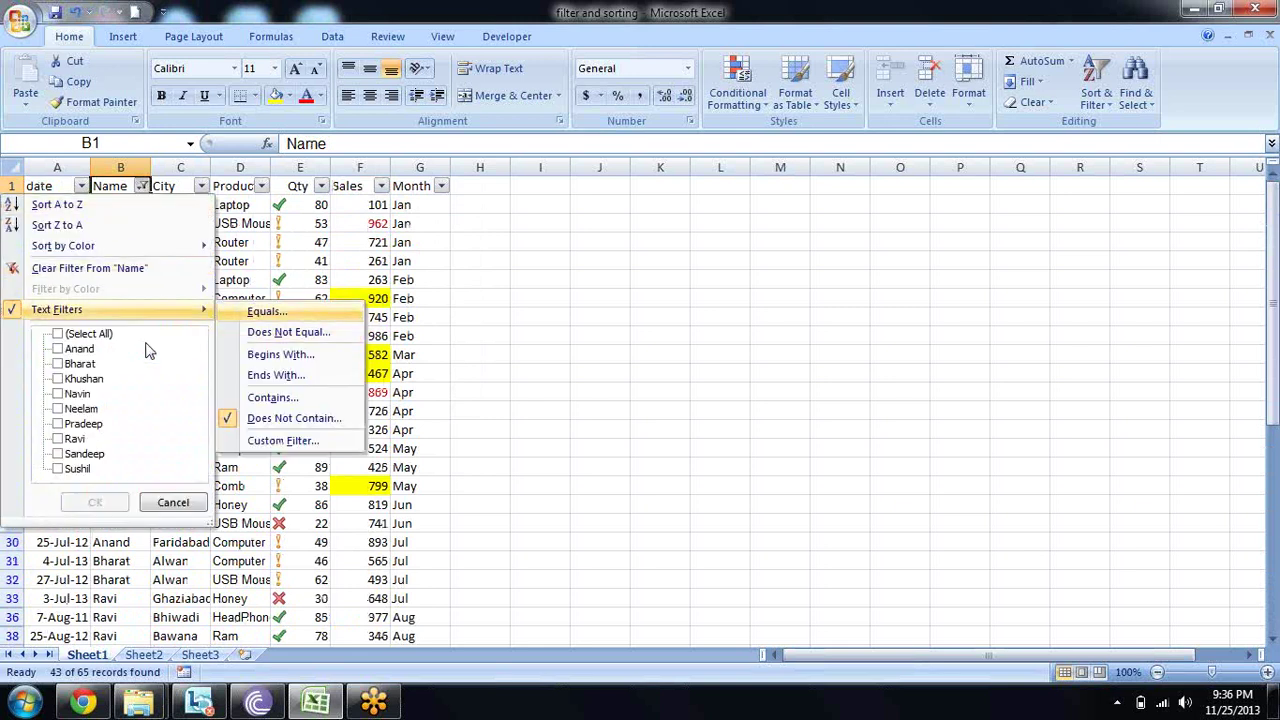
{"action": "key", "text": "Up"}
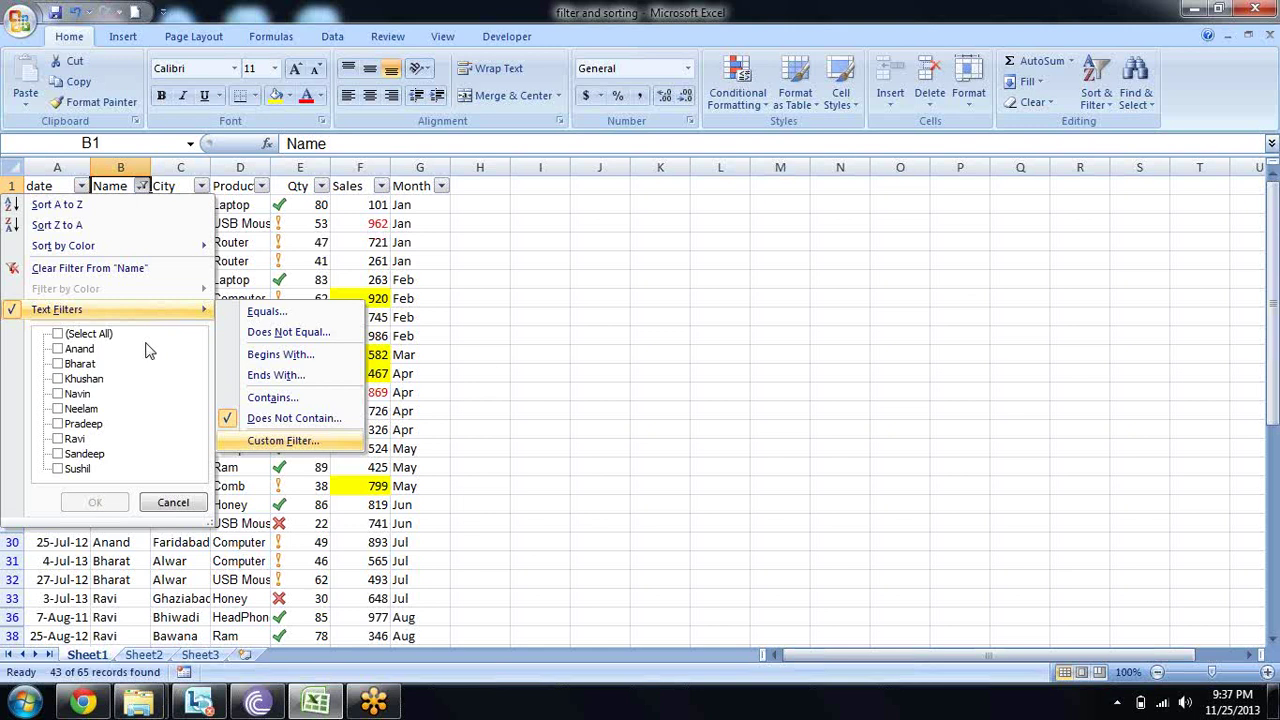
Step: Add a second 'begins with S' Name condition joined by And, leaving Sushil's 8 rows
{"action": "left_click", "coordinate": [250, 444]}
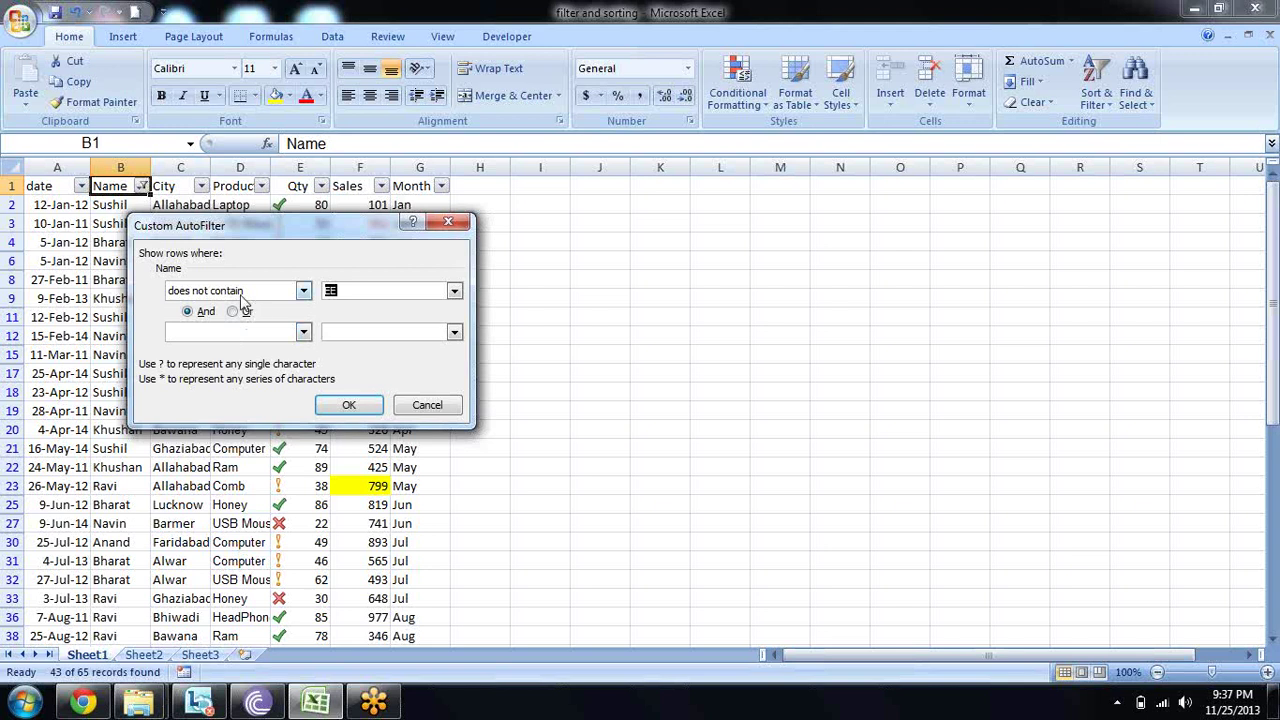
{"action": "left_click", "coordinate": [304, 333]}
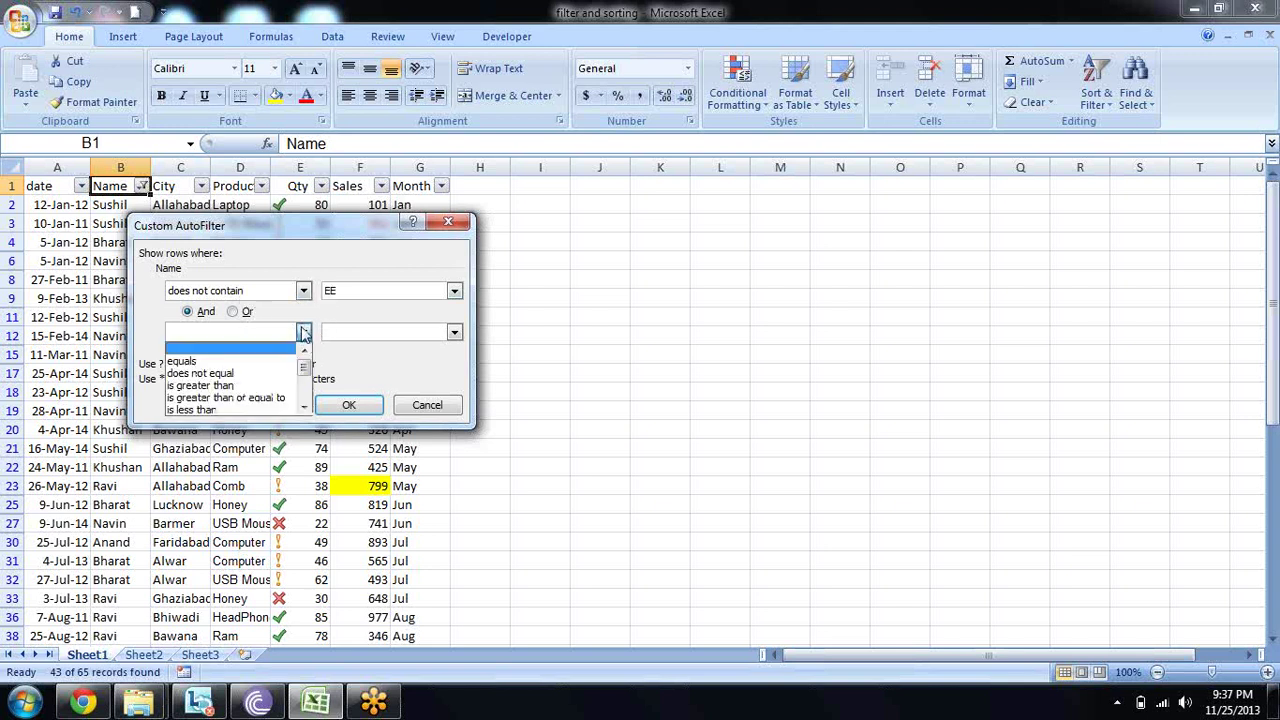
{"action": "left_click", "coordinate": [304, 408]}
{"action": "left_click", "coordinate": [304, 408]}
{"action": "left_click", "coordinate": [304, 408]}
{"action": "left_click", "coordinate": [304, 408]}
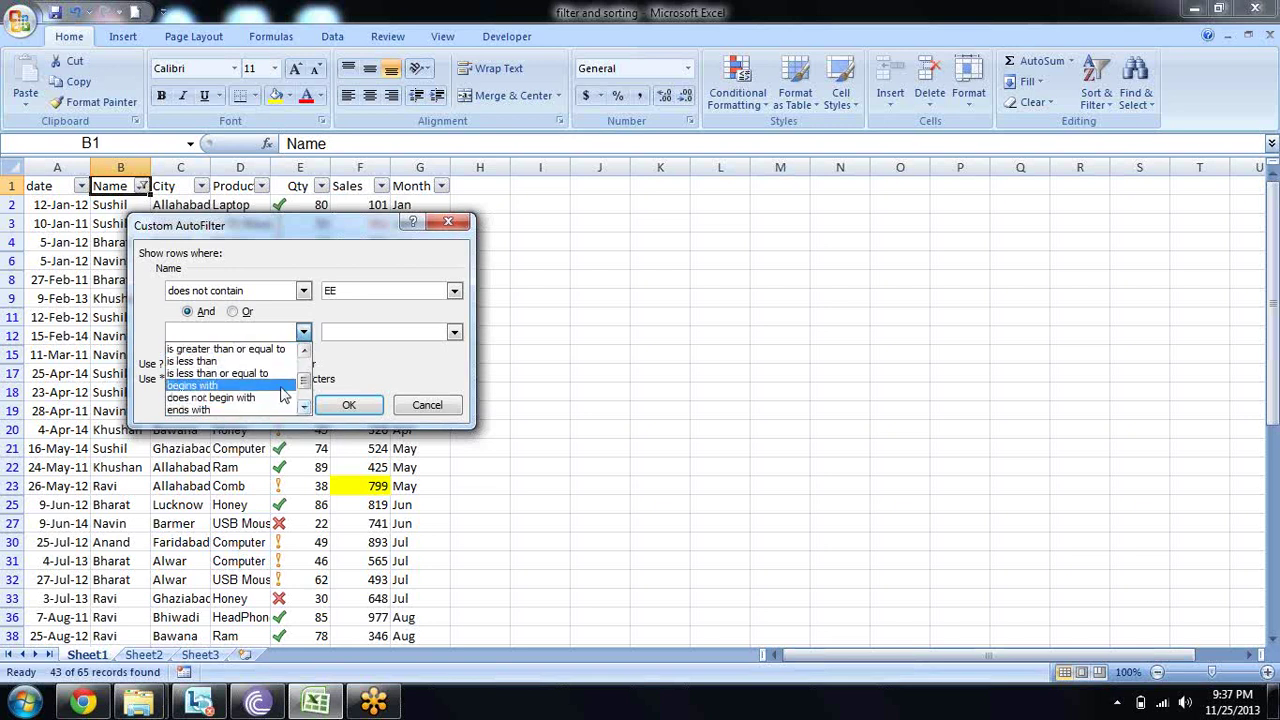
{"action": "left_click", "coordinate": [282, 386]}
{"action": "left_click", "coordinate": [367, 334]}
{"action": "type", "text": "S"}
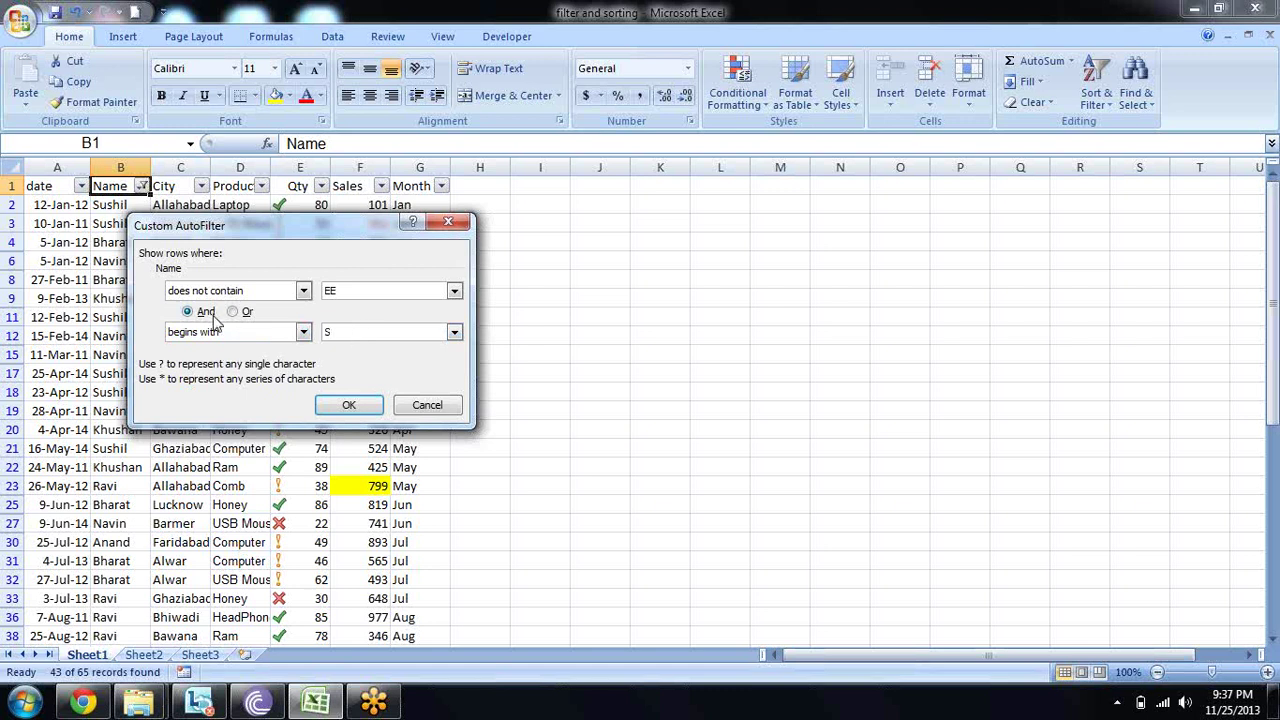
{"action": "left_click", "coordinate": [348, 402]}
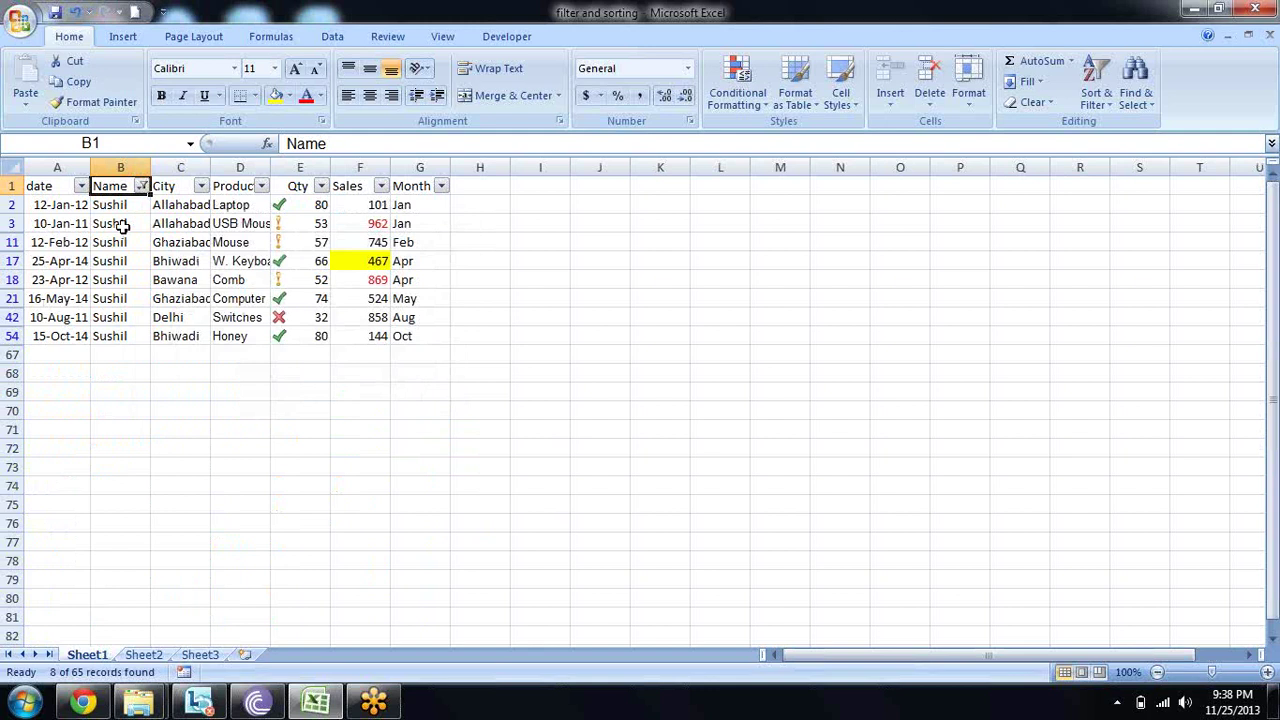
{"action": "left_click", "coordinate": [143, 186]}
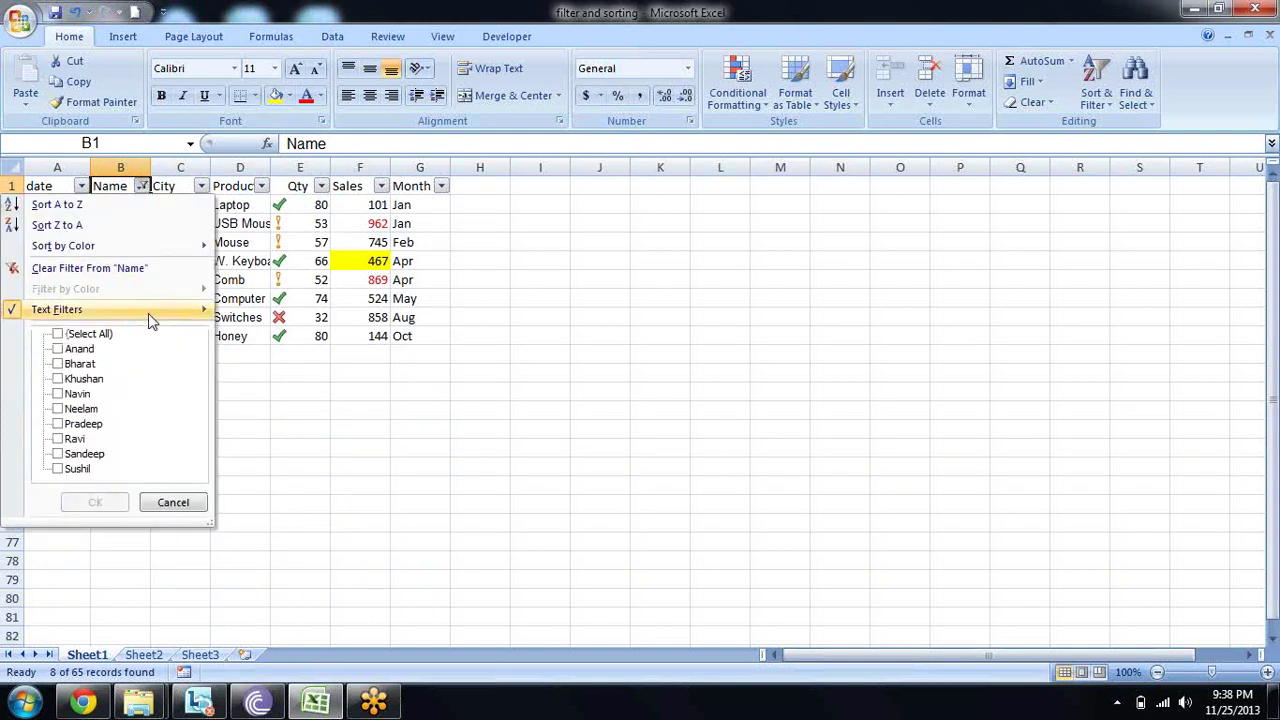
Step: Switch the custom Name filter's two conditions to Or, showing 50 of 65 records
{"action": "mouse_move", "coordinate": [57, 309]}
{"action": "left_click", "coordinate": [256, 443]}
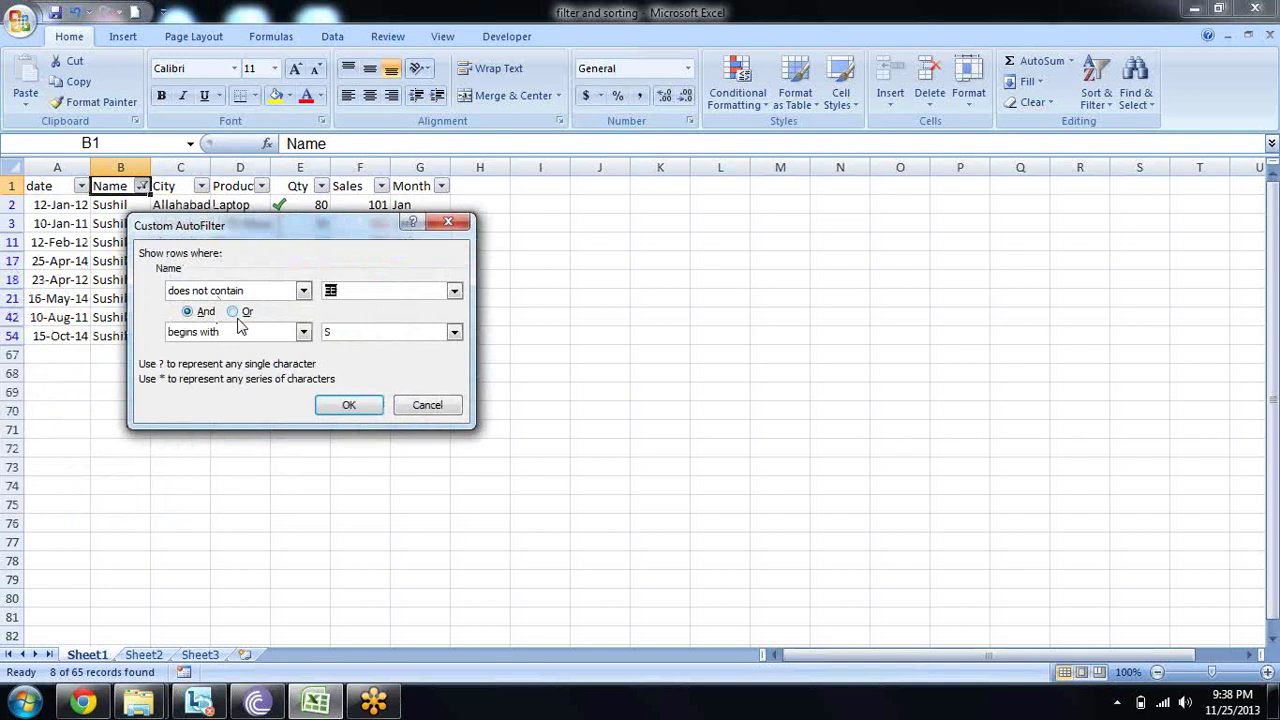
{"action": "left_click", "coordinate": [233, 311]}
{"action": "left_click", "coordinate": [364, 405]}
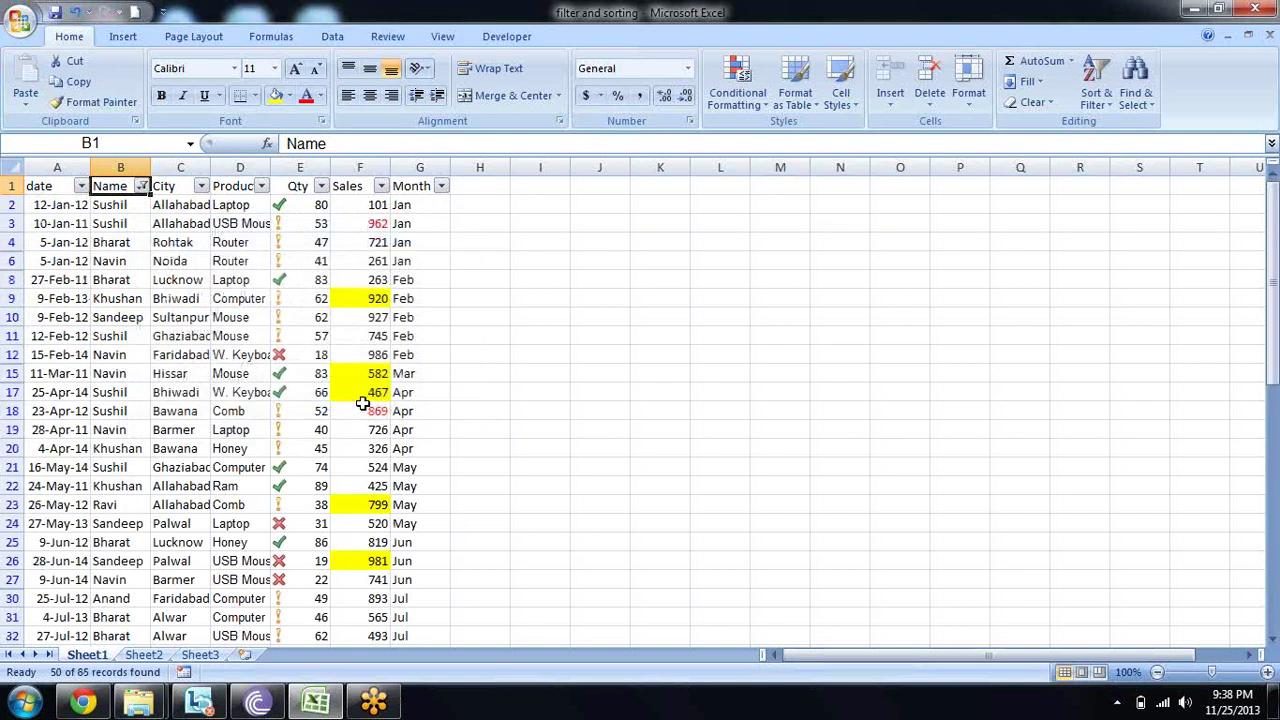
{"action": "key", "text": "Down"}
{"action": "key", "text": "Down"}
{"action": "key", "text": "Down"}
{"action": "key", "text": "Down"}
{"action": "key", "text": "Down"}
{"action": "key", "text": "Up"}
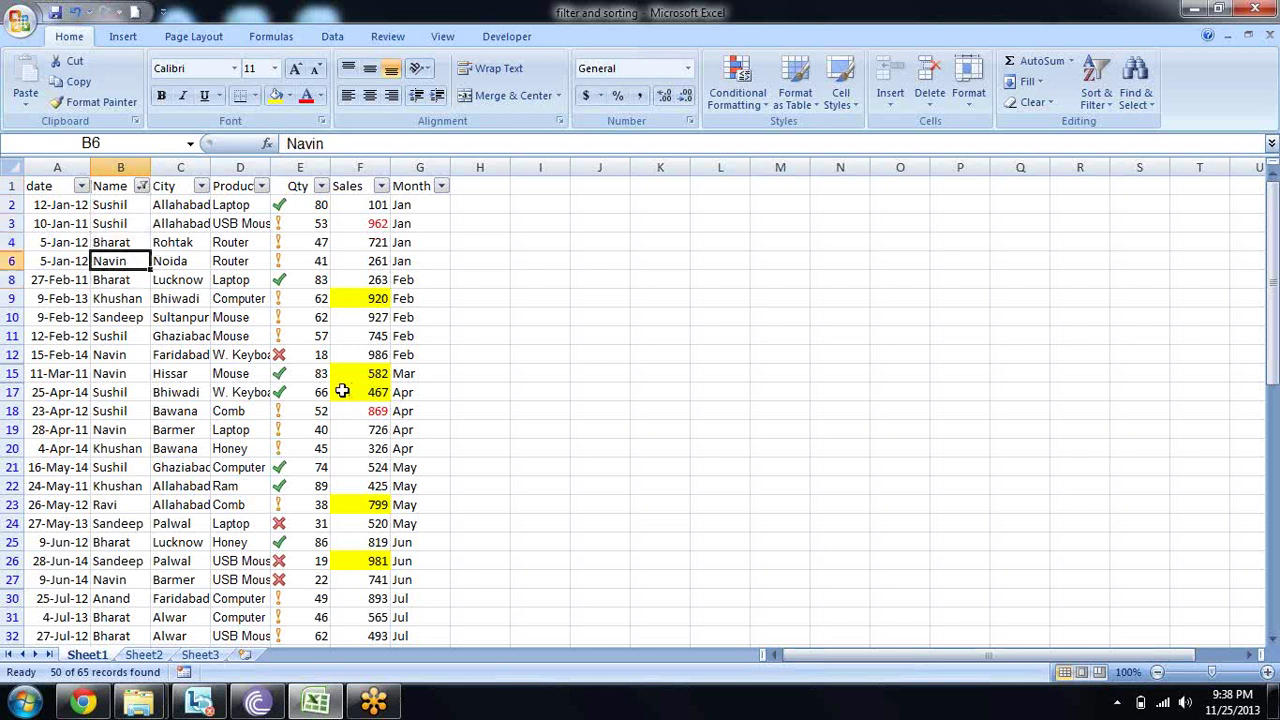
Step: Point out the Sushil, Navin and Sandeep rows in the result, then reopen the Name filter
{"action": "left_click", "coordinate": [143, 187]}
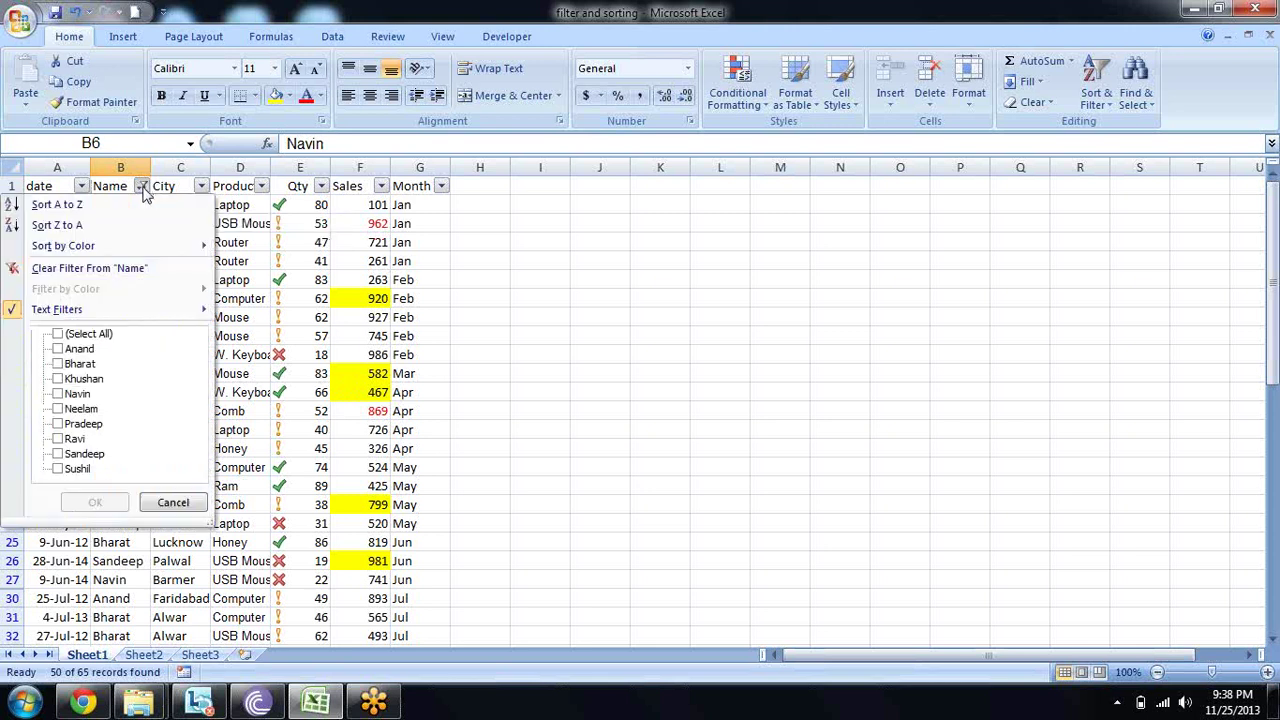
{"action": "key", "text": "Escape"}
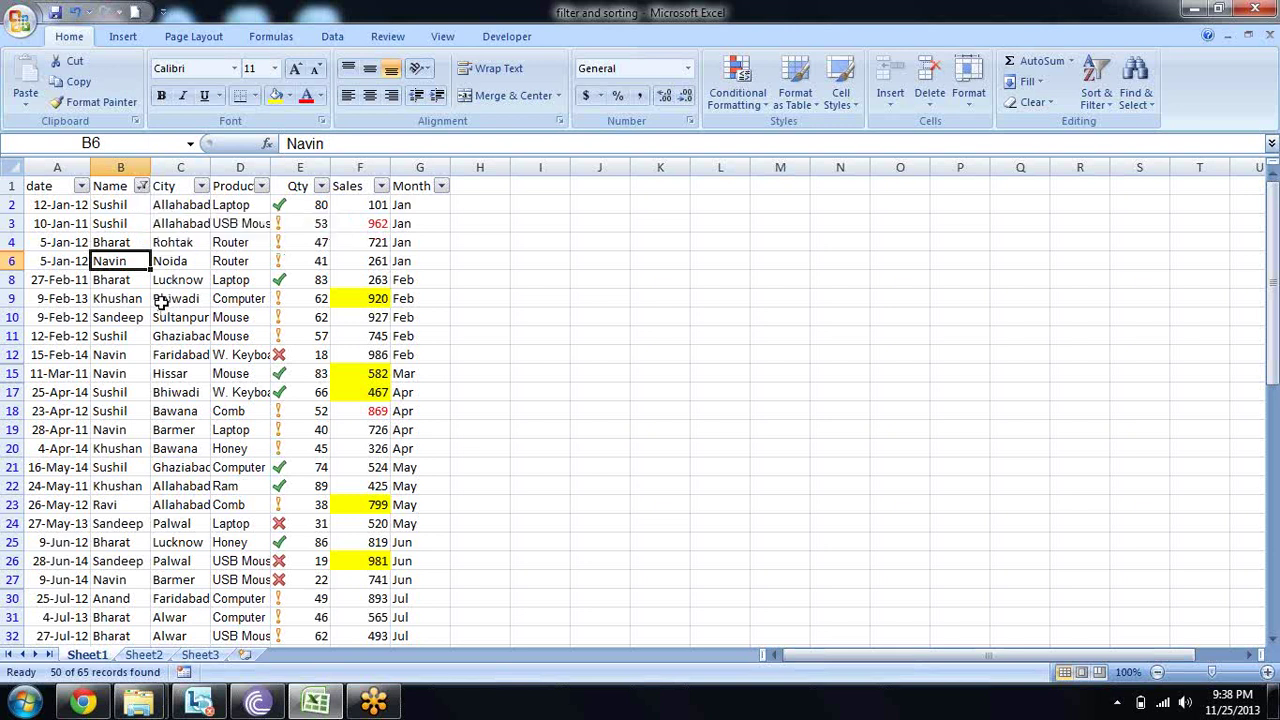
{"action": "left_click", "coordinate": [126, 224]}
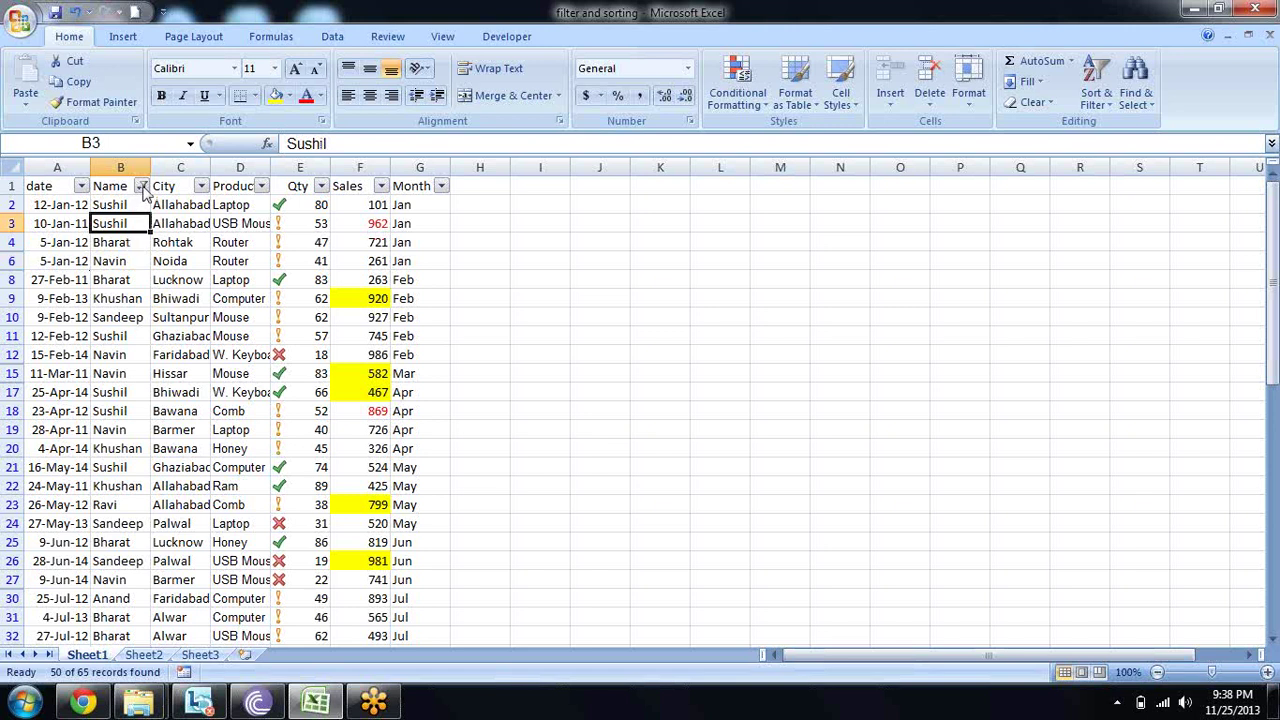
{"action": "left_click", "coordinate": [141, 261]}
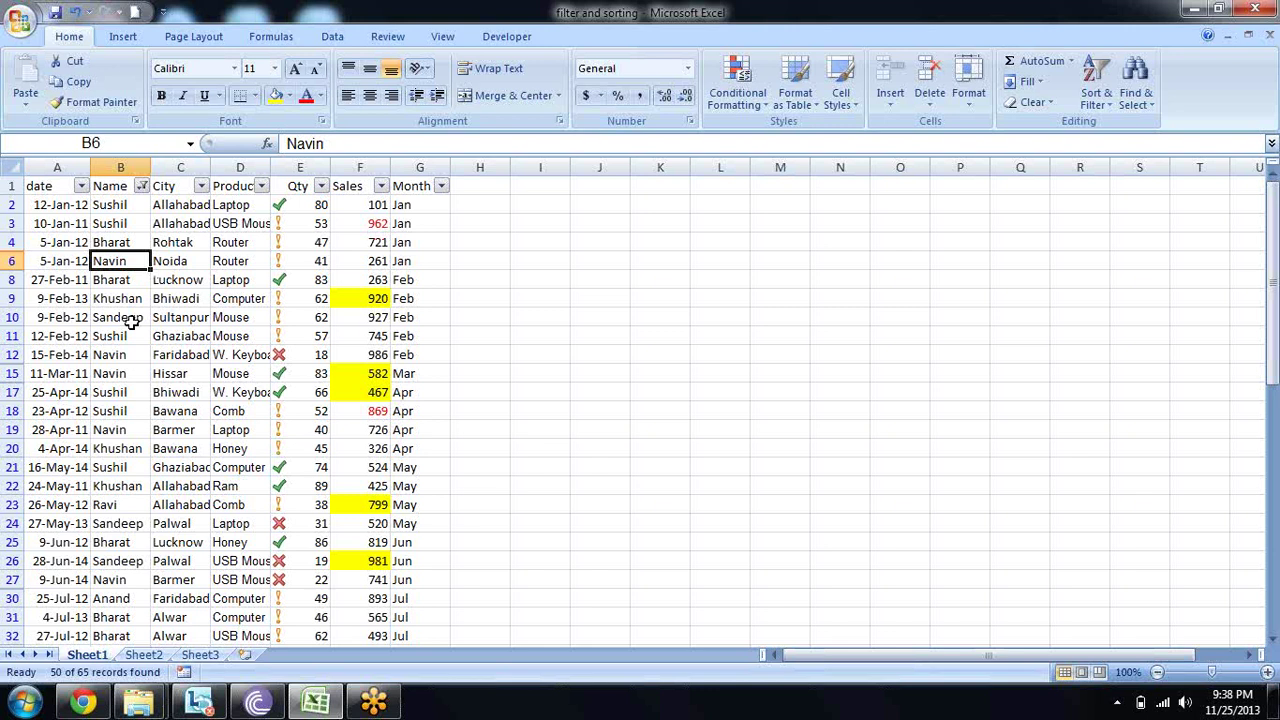
{"action": "left_click", "coordinate": [131, 319]}
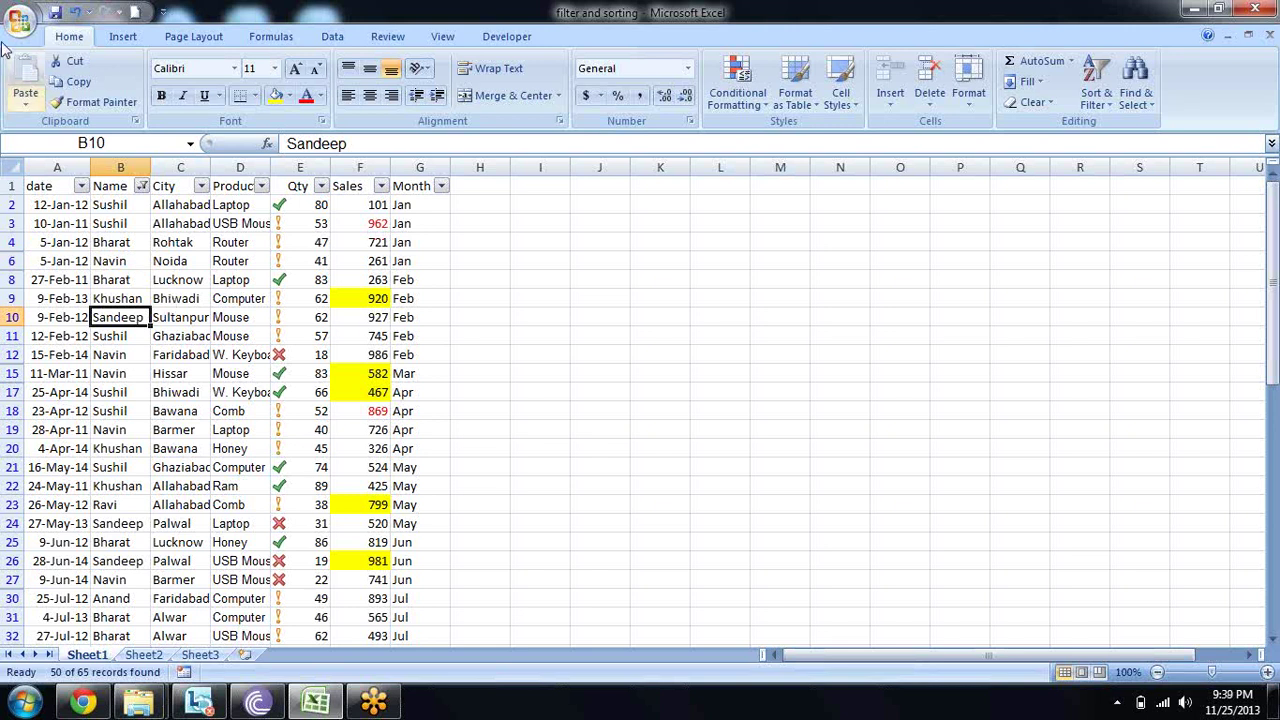
{"action": "left_click", "coordinate": [142, 187]}
{"action": "mouse_move", "coordinate": [57, 309]}
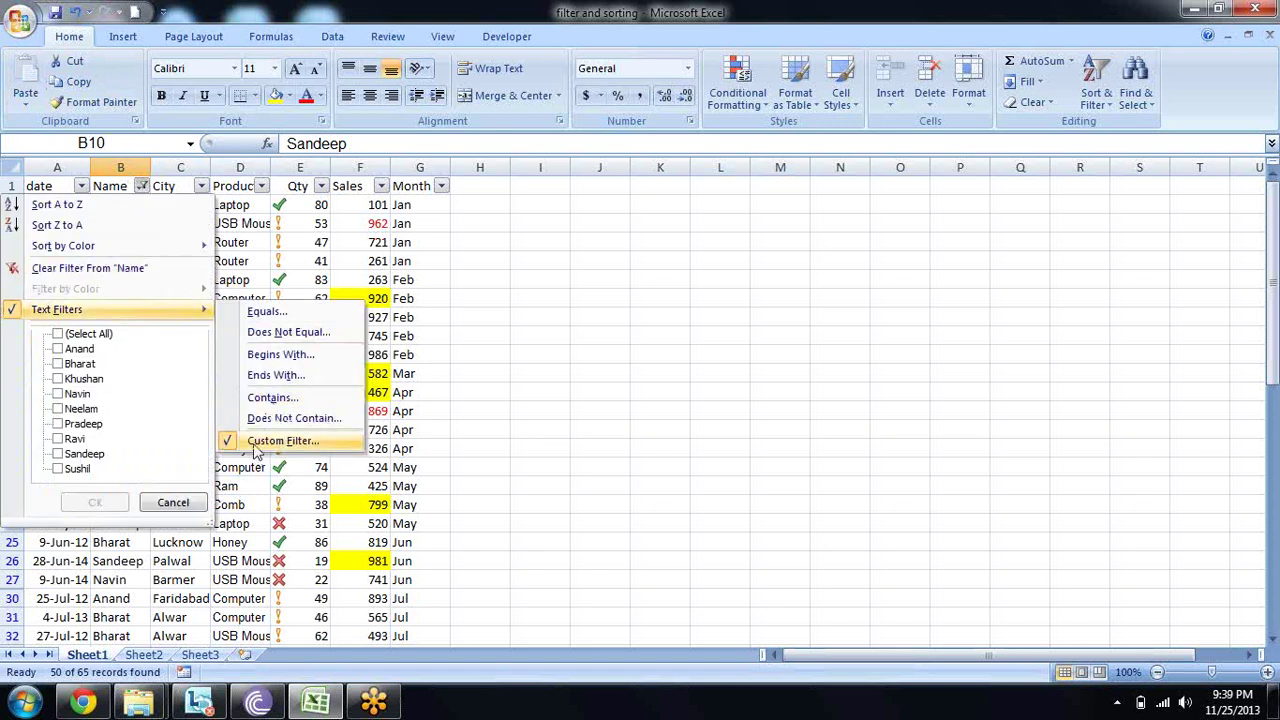
Step: Review the custom Name filter by toggling And/Or, then cancel without changes
{"action": "left_click", "coordinate": [260, 441]}
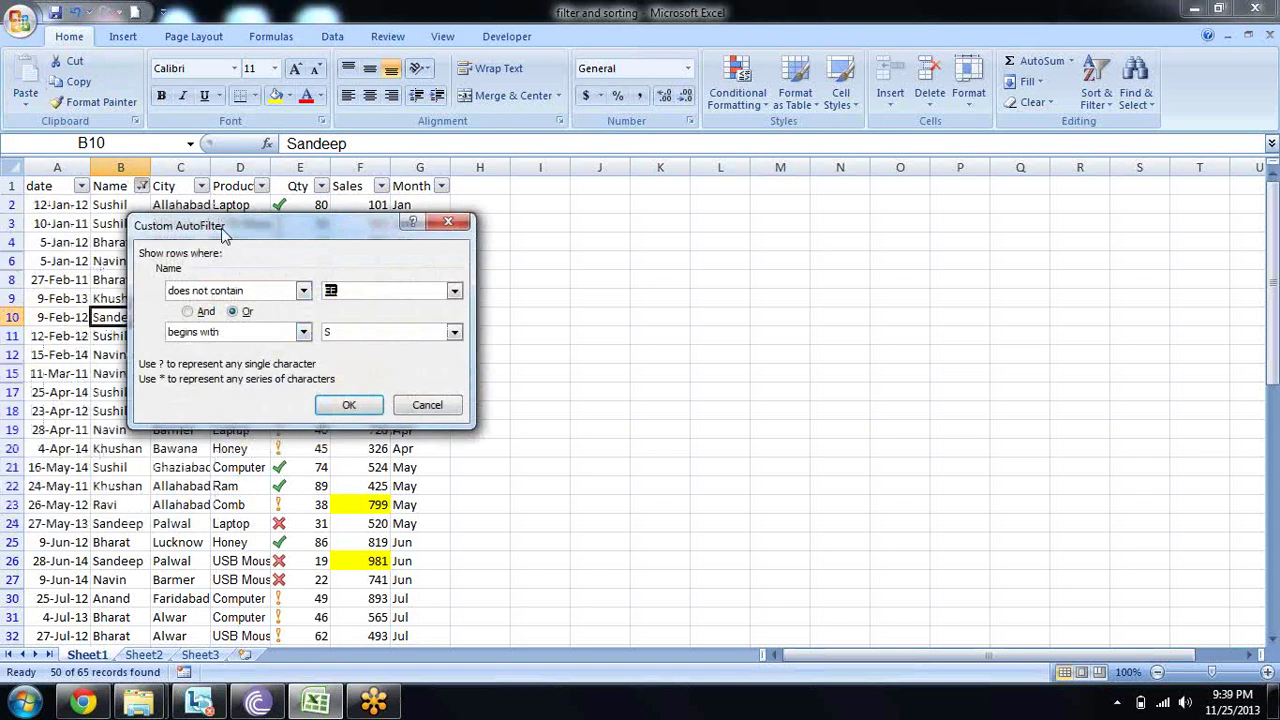
{"action": "left_click_drag", "start_coordinate": [228, 225], "coordinate": [353, 256]}
{"action": "left_click", "coordinate": [314, 343]}
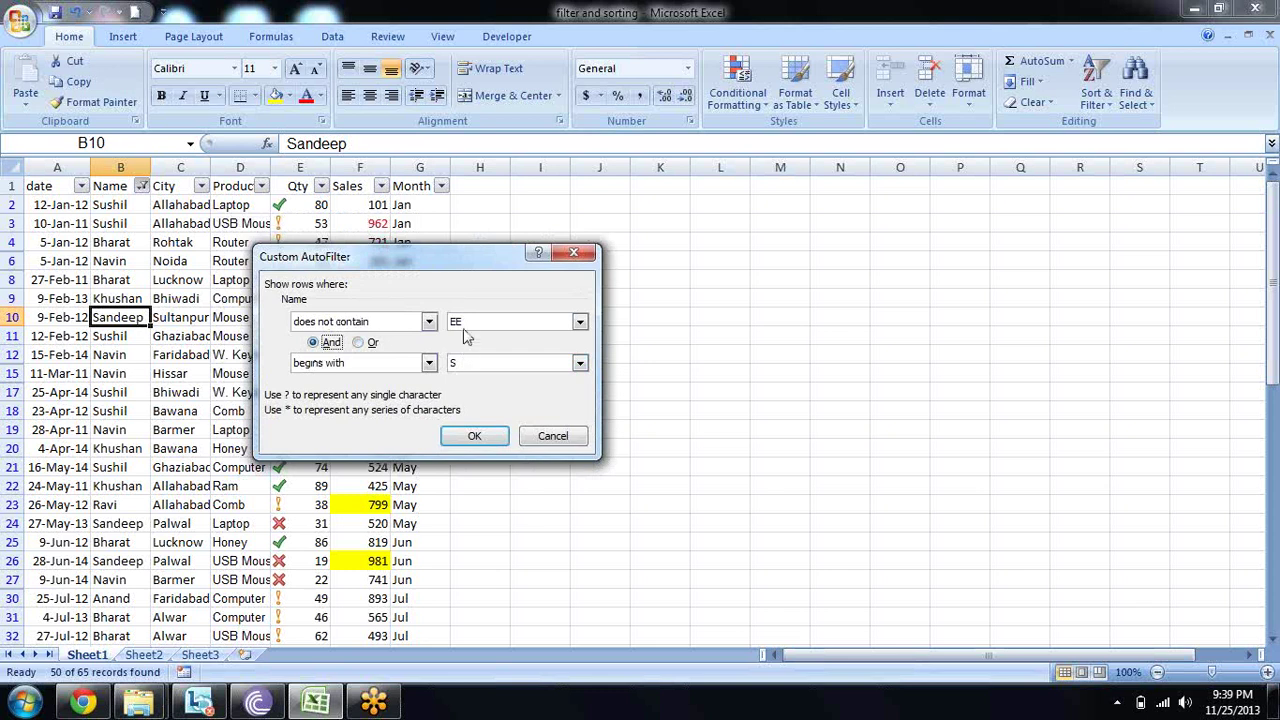
{"action": "left_click", "coordinate": [362, 344]}
{"action": "left_click", "coordinate": [553, 437]}
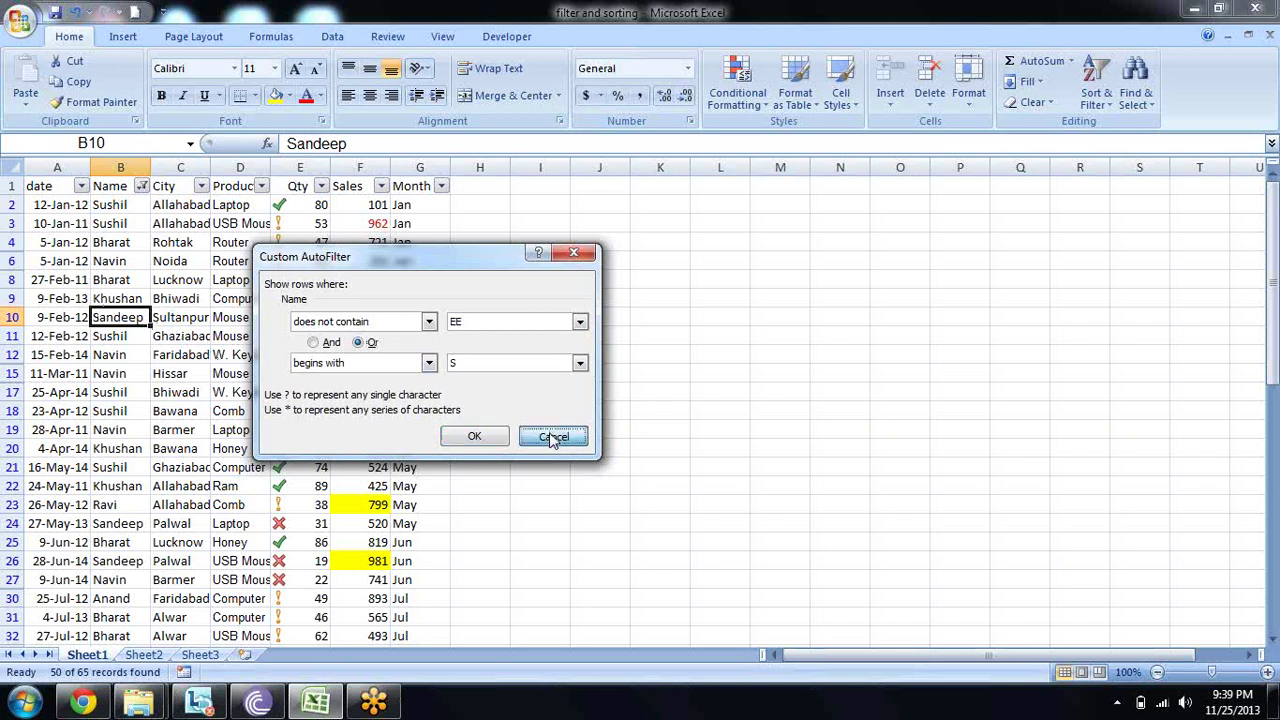
{"action": "left_click", "coordinate": [143, 186]}
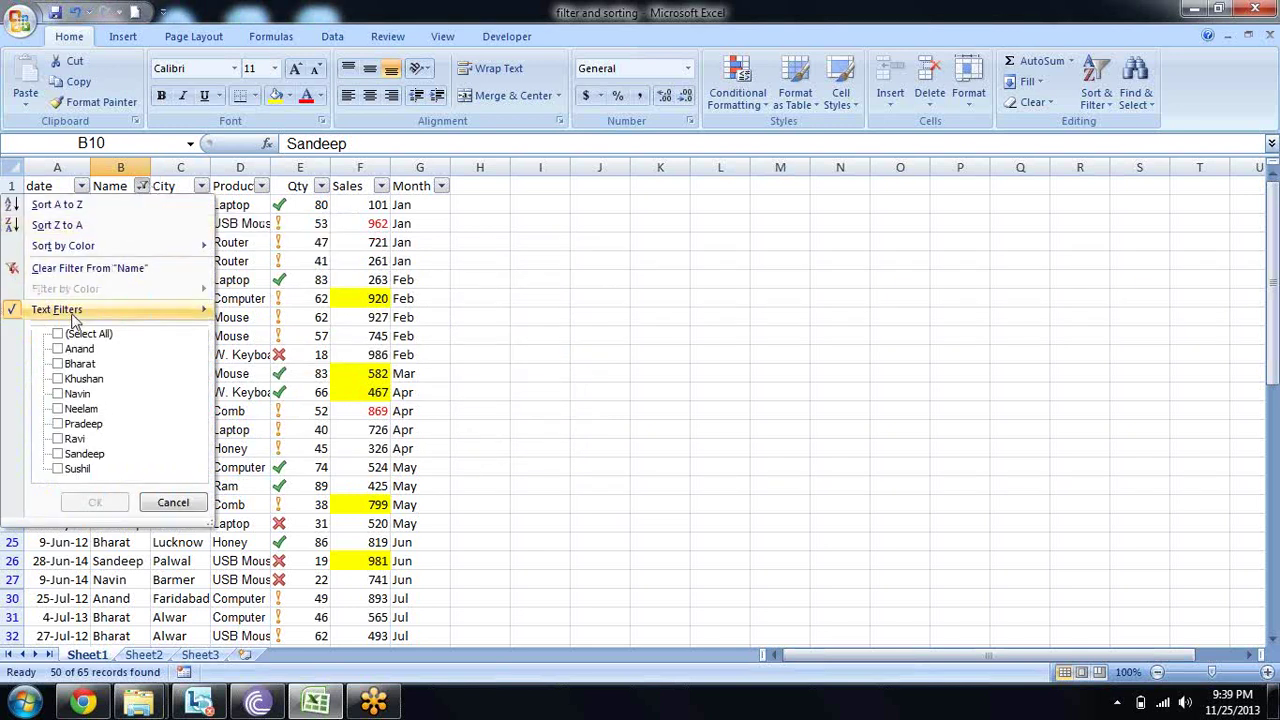
Step: Clear the Name filter with Select All and apply an empty Qty equals filter (0 of 65)
{"action": "left_click", "coordinate": [60, 335]}
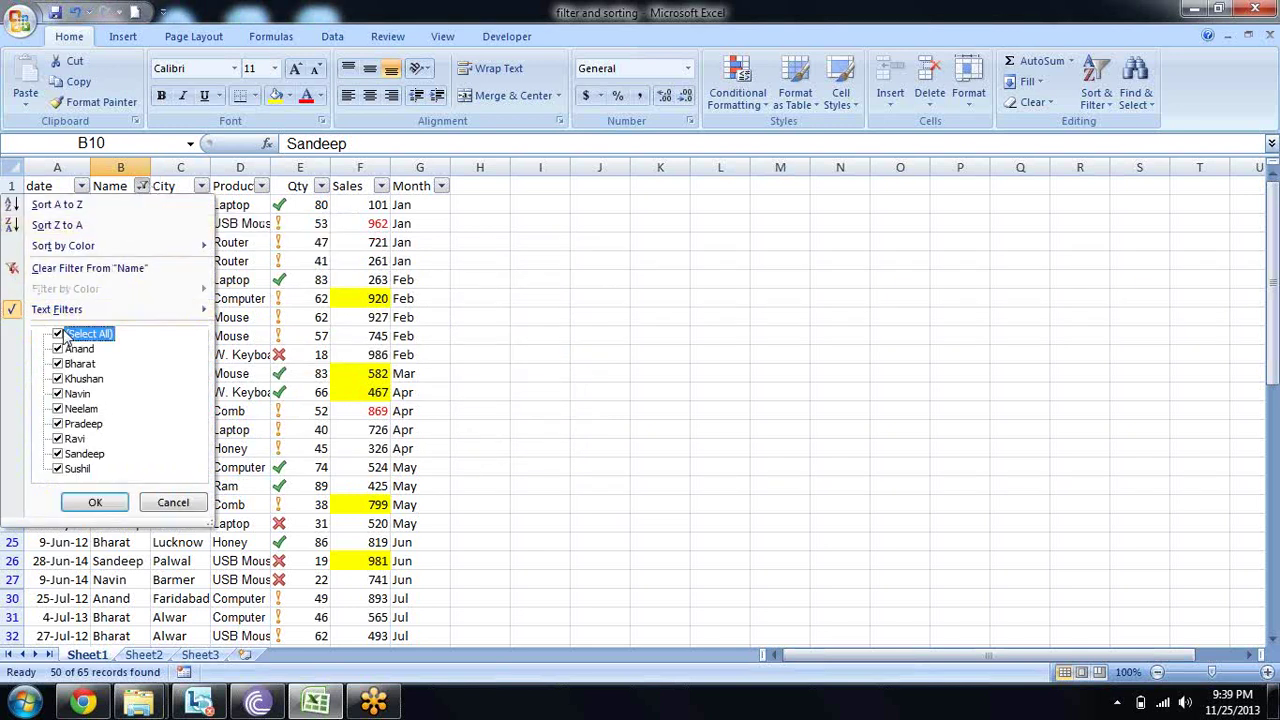
{"action": "left_click", "coordinate": [95, 502]}
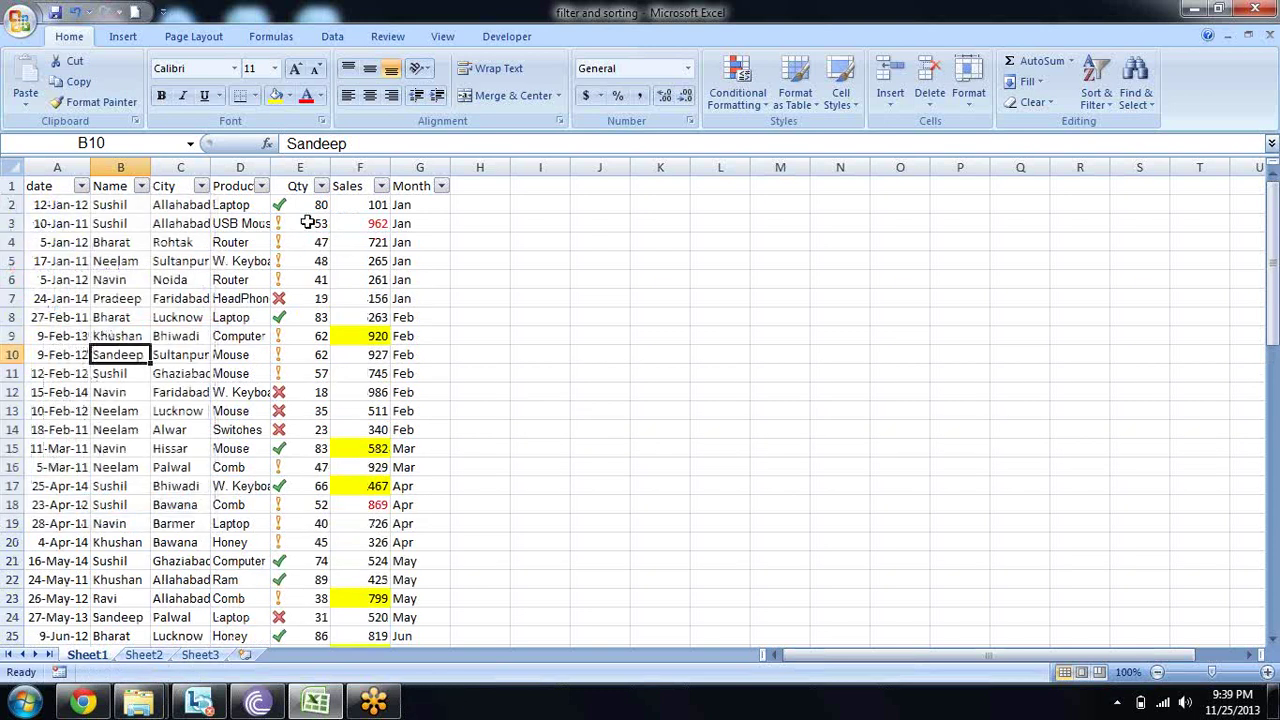
{"action": "left_click", "coordinate": [321, 187]}
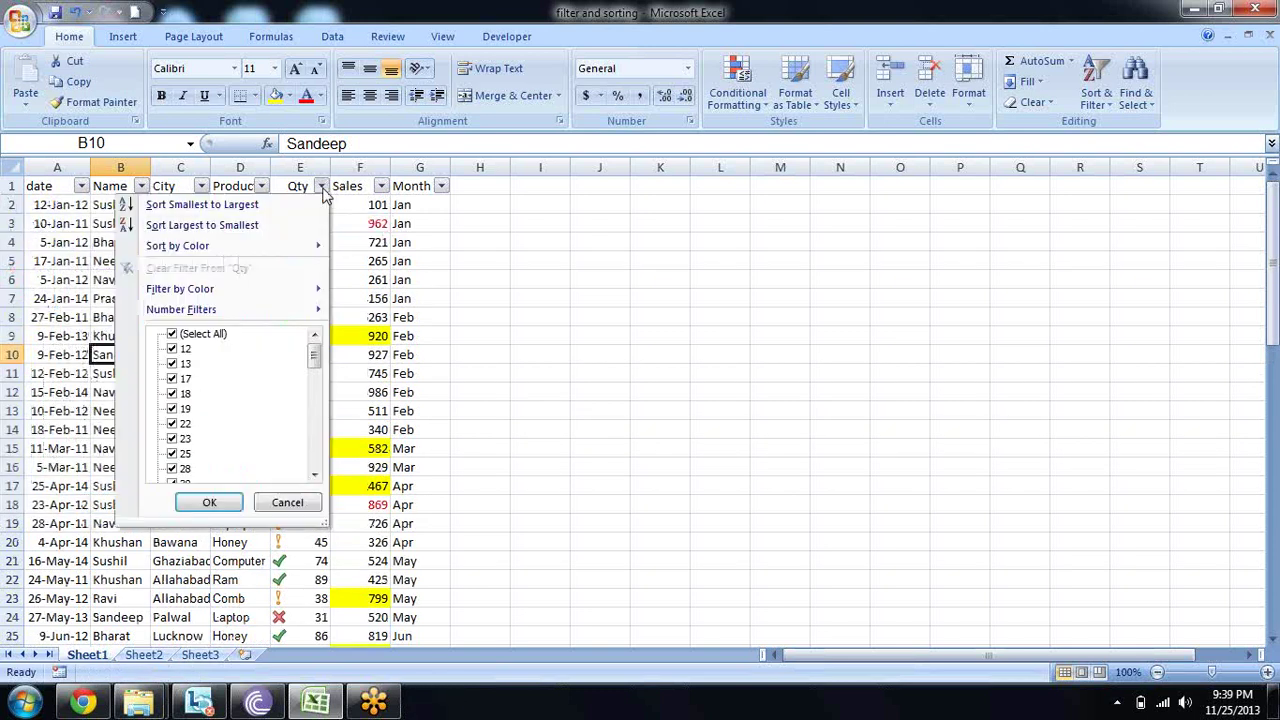
{"action": "mouse_move", "coordinate": [181, 309]}
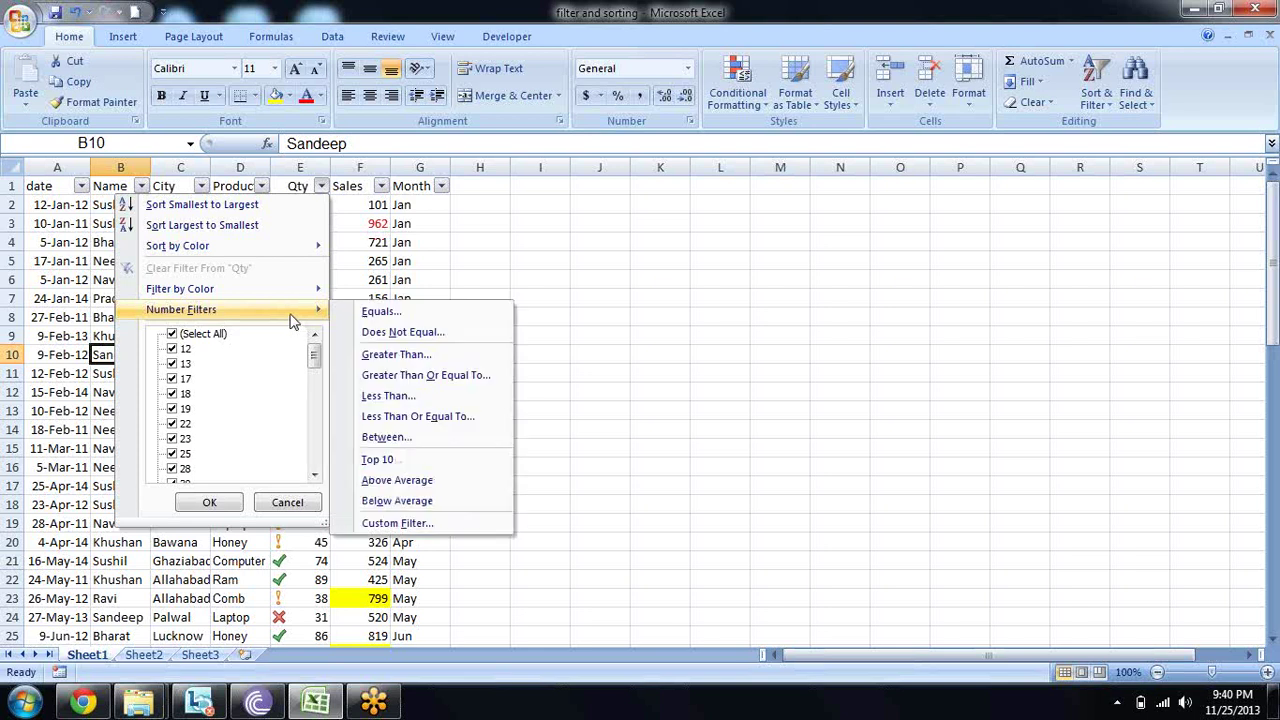
{"action": "left_click", "coordinate": [368, 313]}
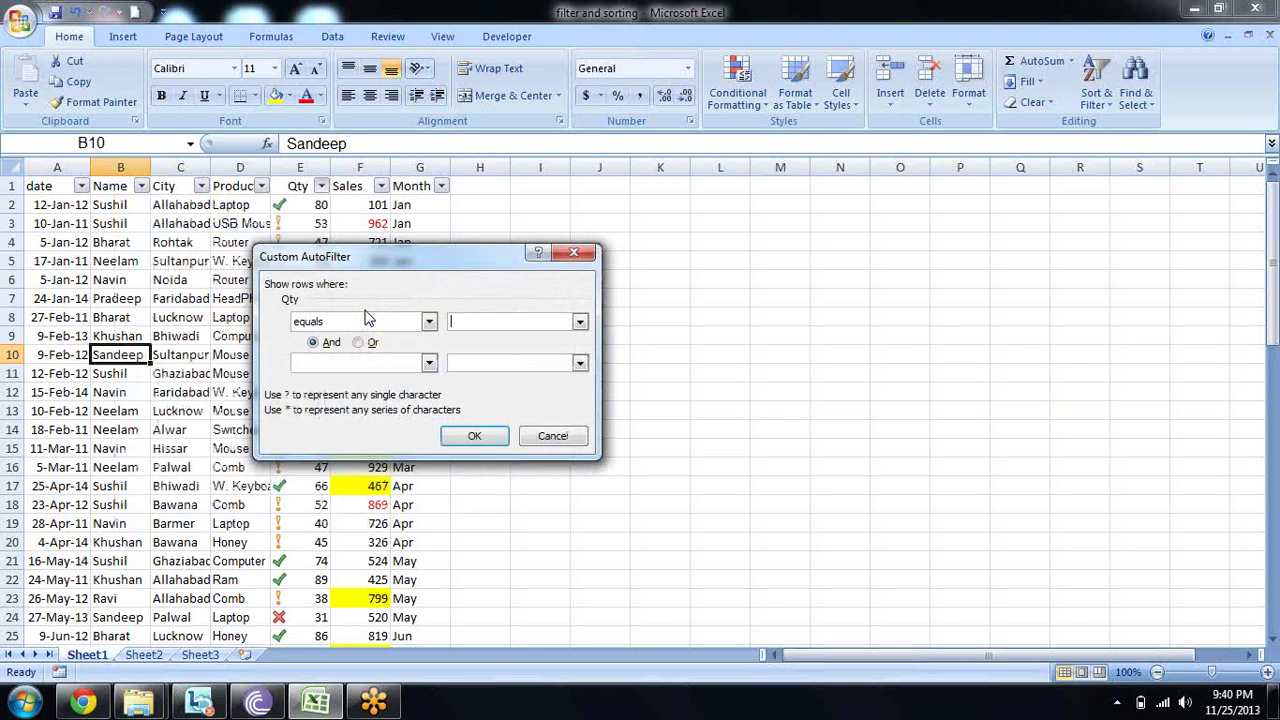
{"action": "type", "text": "20"}
{"action": "key", "text": "Return"}
Step: Return to the Qty header cell and reopen its filter options
{"action": "key", "text": "Right"}
{"action": "key", "text": "Right"}
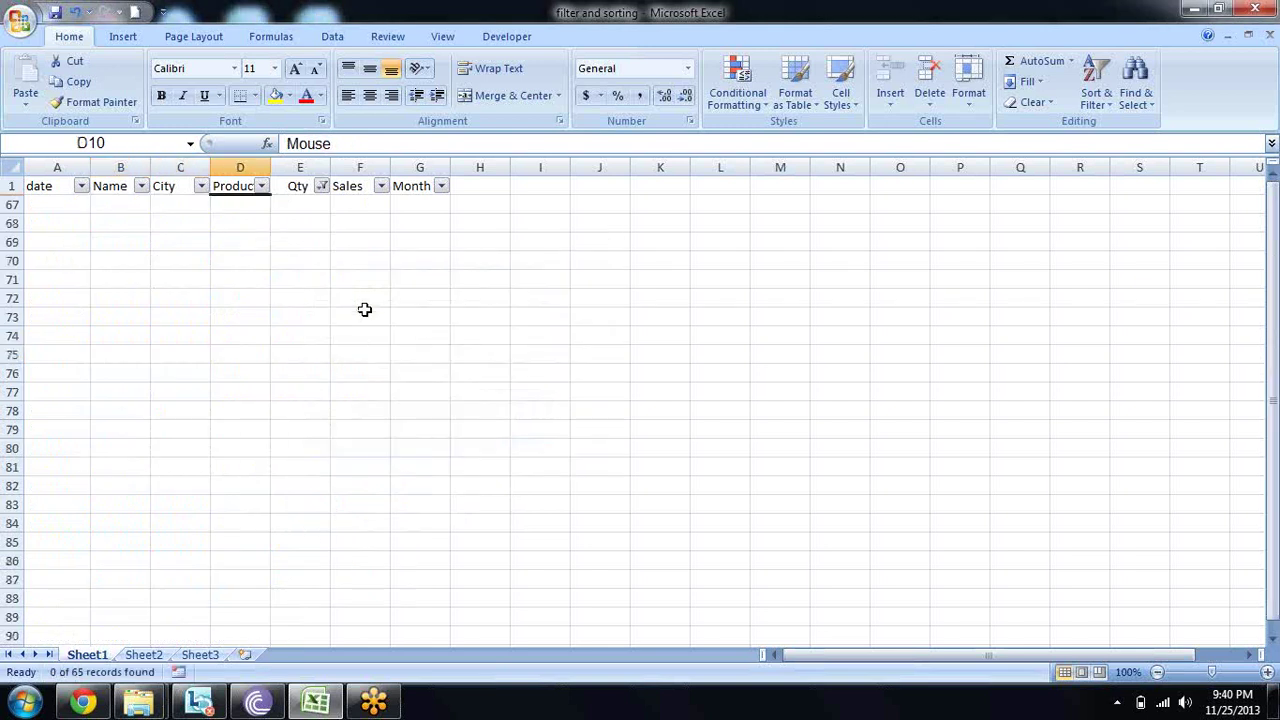
{"action": "key", "text": "Right"}
{"action": "key", "text": "Up"}
{"action": "key", "text": "alt"}
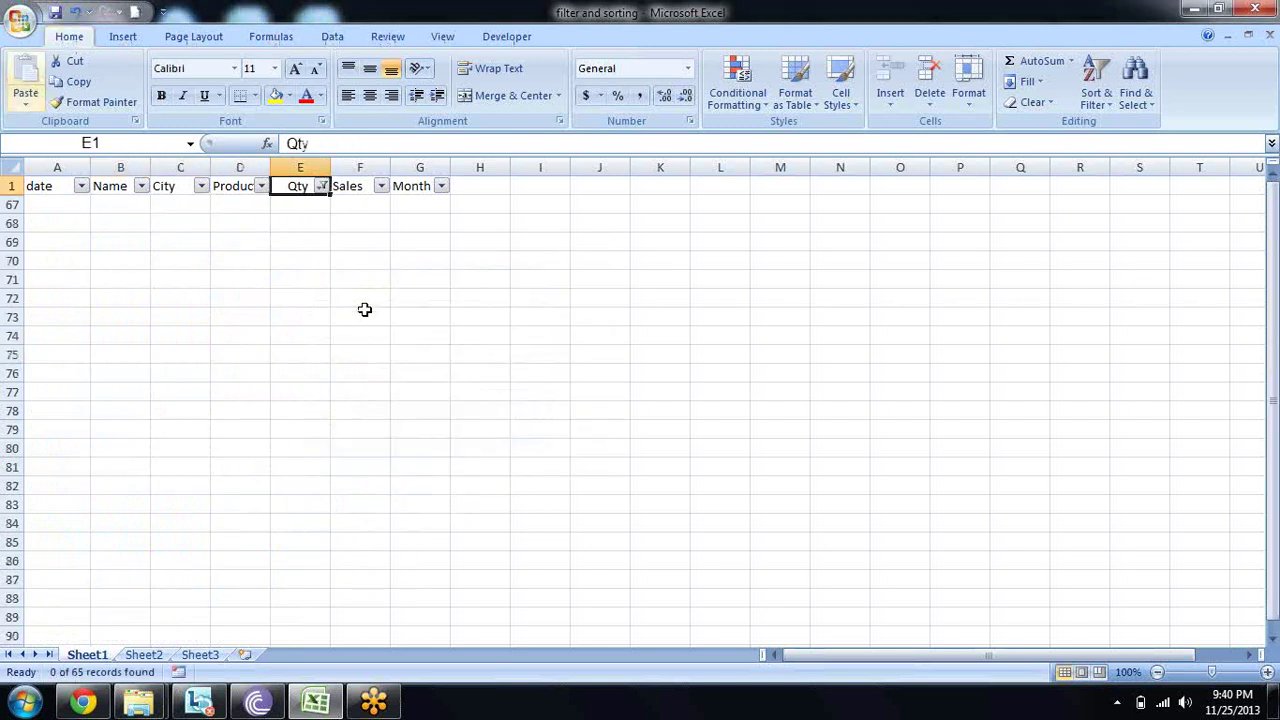
{"action": "key", "text": "alt+Down"}
Step: Apply a does-not-equal number filter to Qty
{"action": "key", "text": "Down"}
{"action": "key", "text": "Down"}
{"action": "key", "text": "Down"}
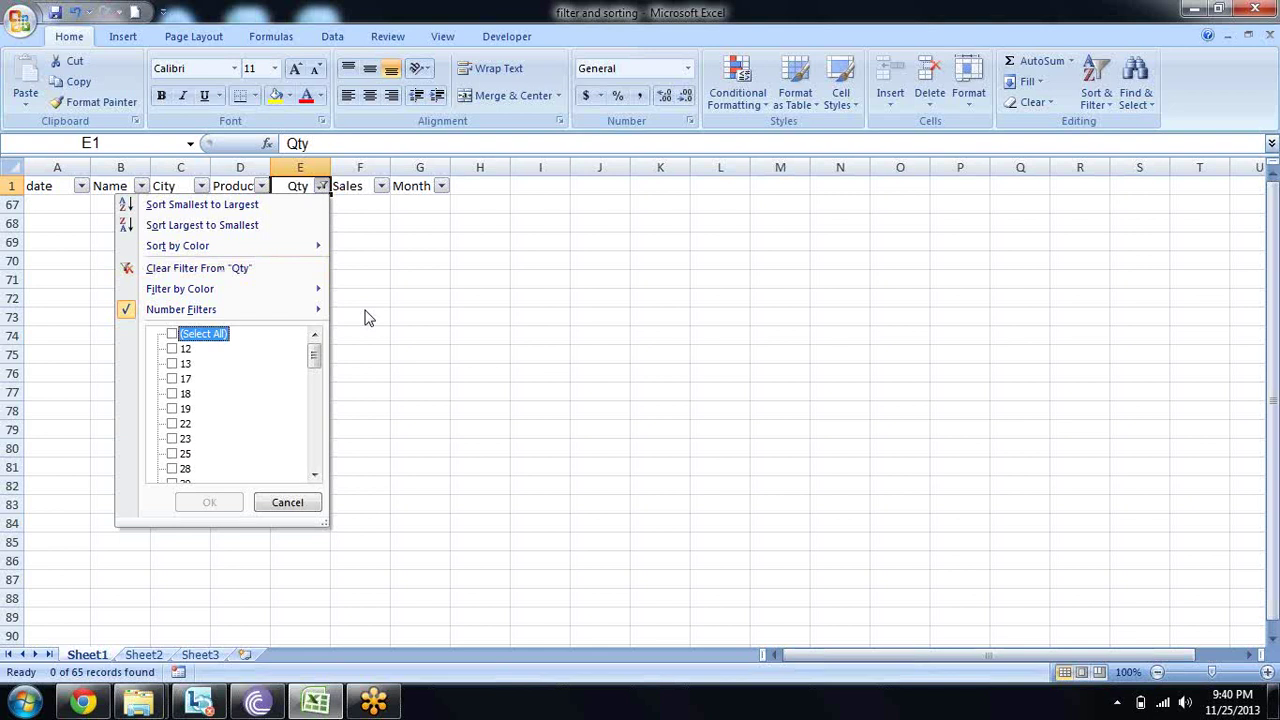
{"action": "key", "text": "Up"}
{"action": "key", "text": "Right"}
{"action": "key", "text": "Down"}
{"action": "key", "text": "Return"}
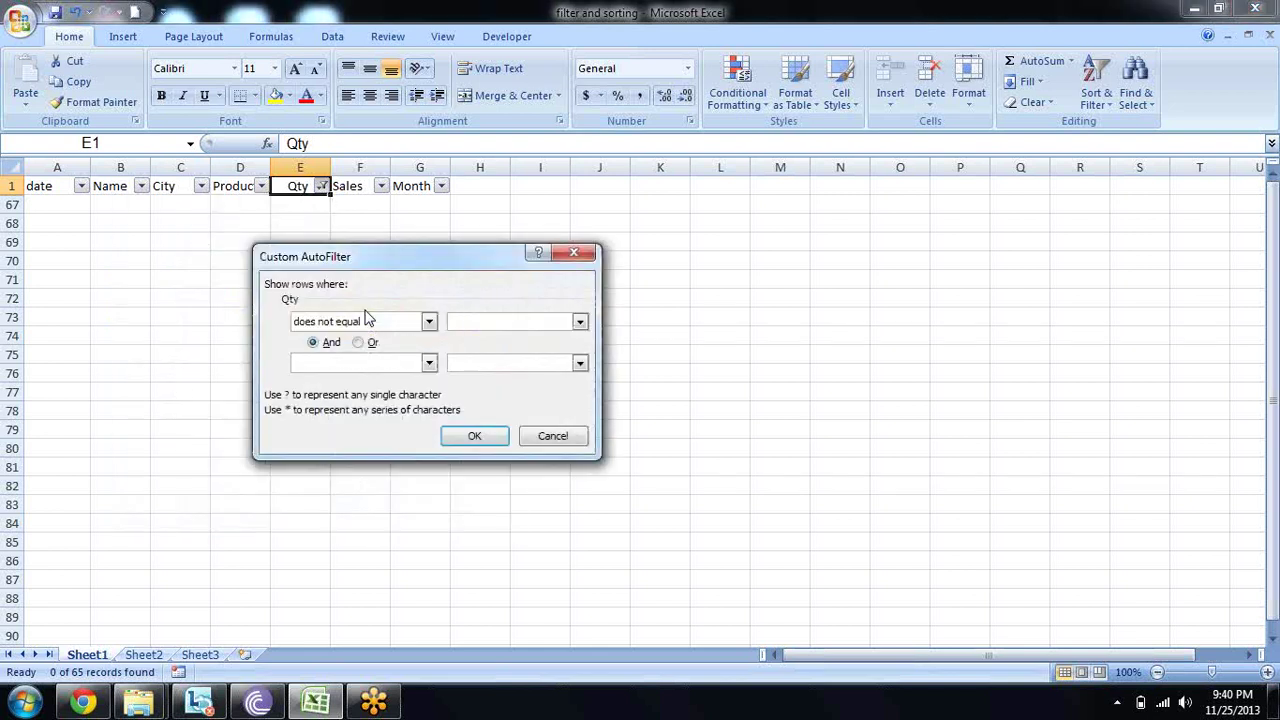
{"action": "key", "text": "Return"}
{"action": "key", "text": "Down"}
{"action": "key", "text": "Up"}
Step: Change the Qty filter to greater than 80
{"action": "key", "text": "alt+Down"}
{"action": "key", "text": "Down"}
{"action": "key", "text": "Down"}
{"action": "key", "text": "Down"}
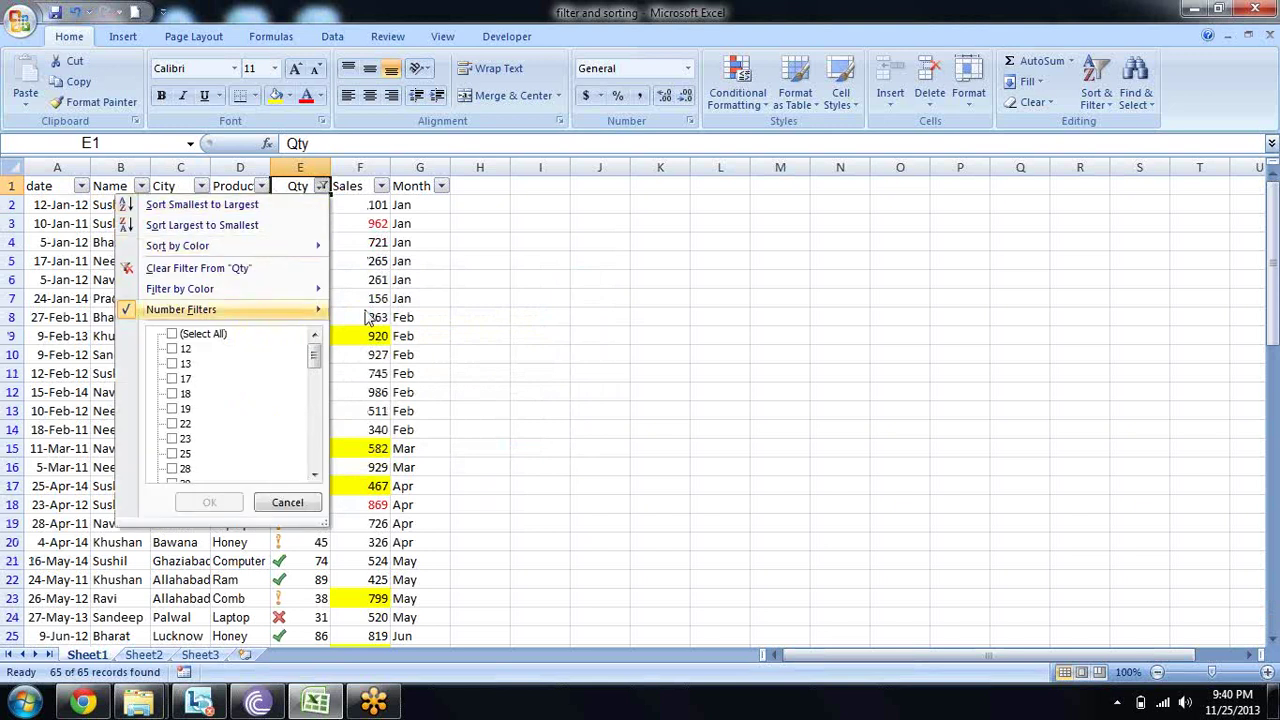
{"action": "key", "text": "Right"}
{"action": "key", "text": "Down"}
{"action": "key", "text": "Down"}
{"action": "key", "text": "Down"}
{"action": "key", "text": "Up"}
{"action": "key", "text": "Return"}
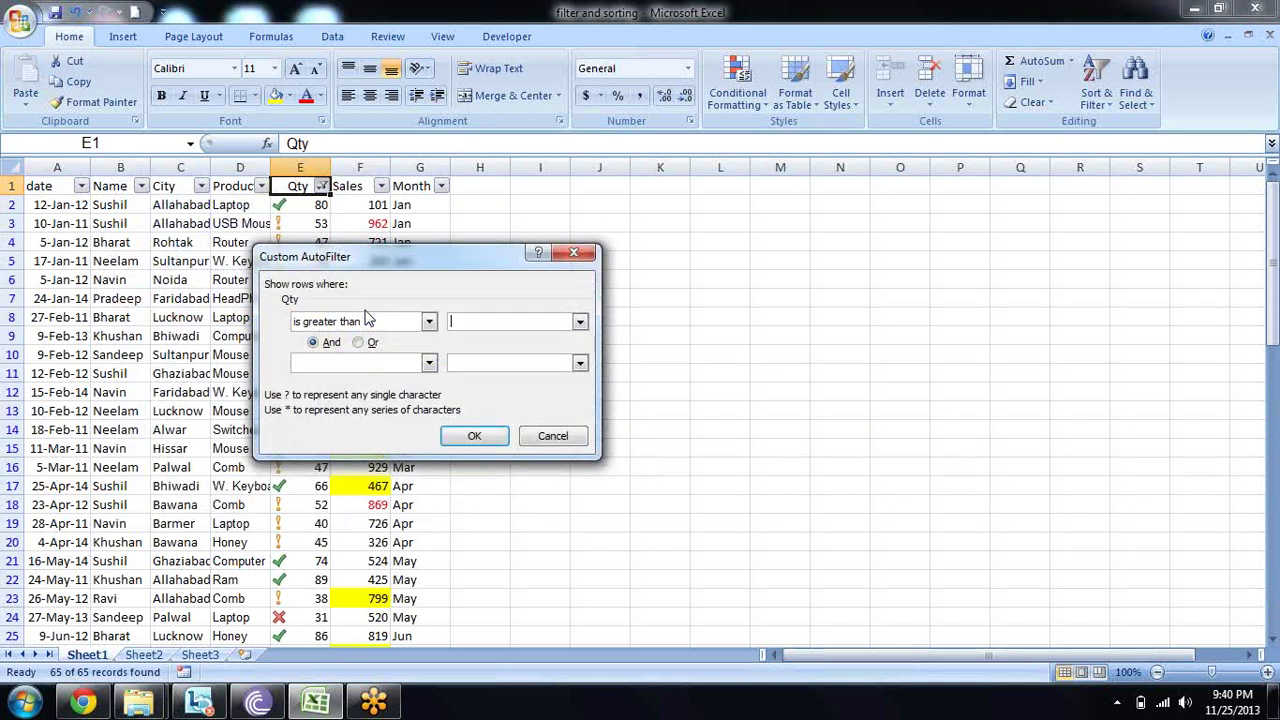
{"action": "key", "text": "Return"}
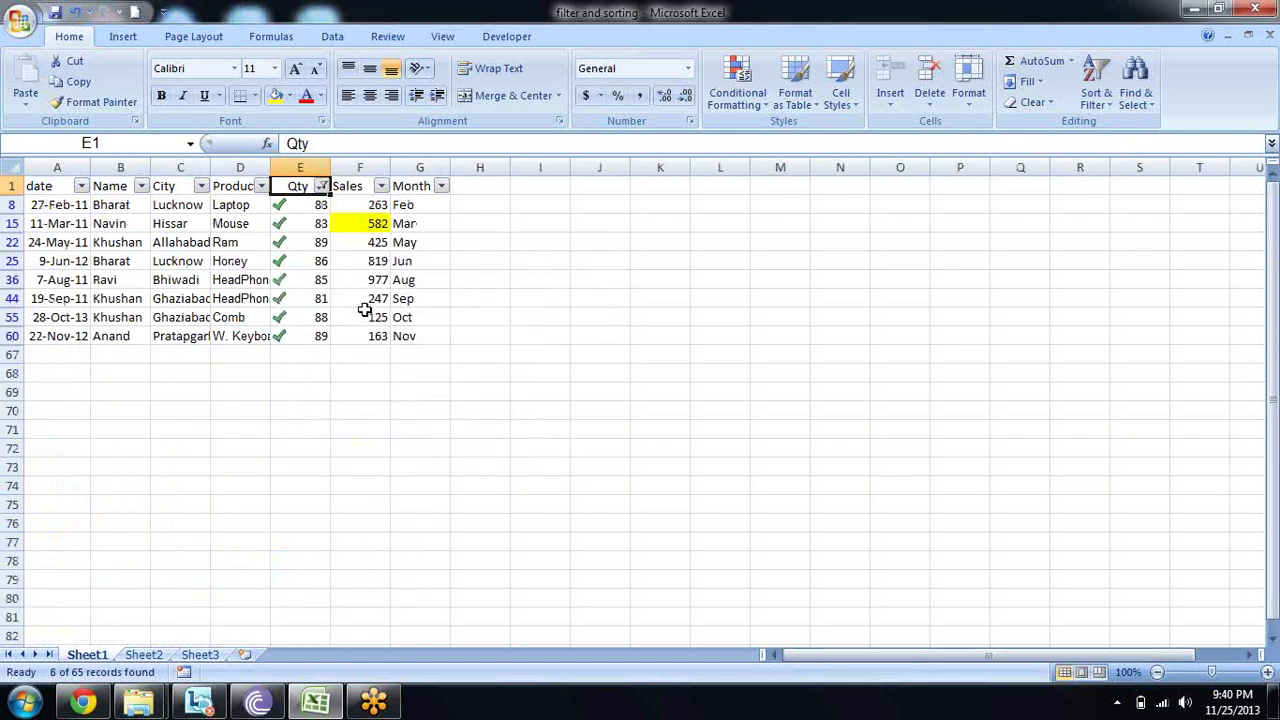
Step: Change the Qty filter to greater than or equal to 80, showing 10 of 65 records
{"action": "key", "text": "alt+Down"}
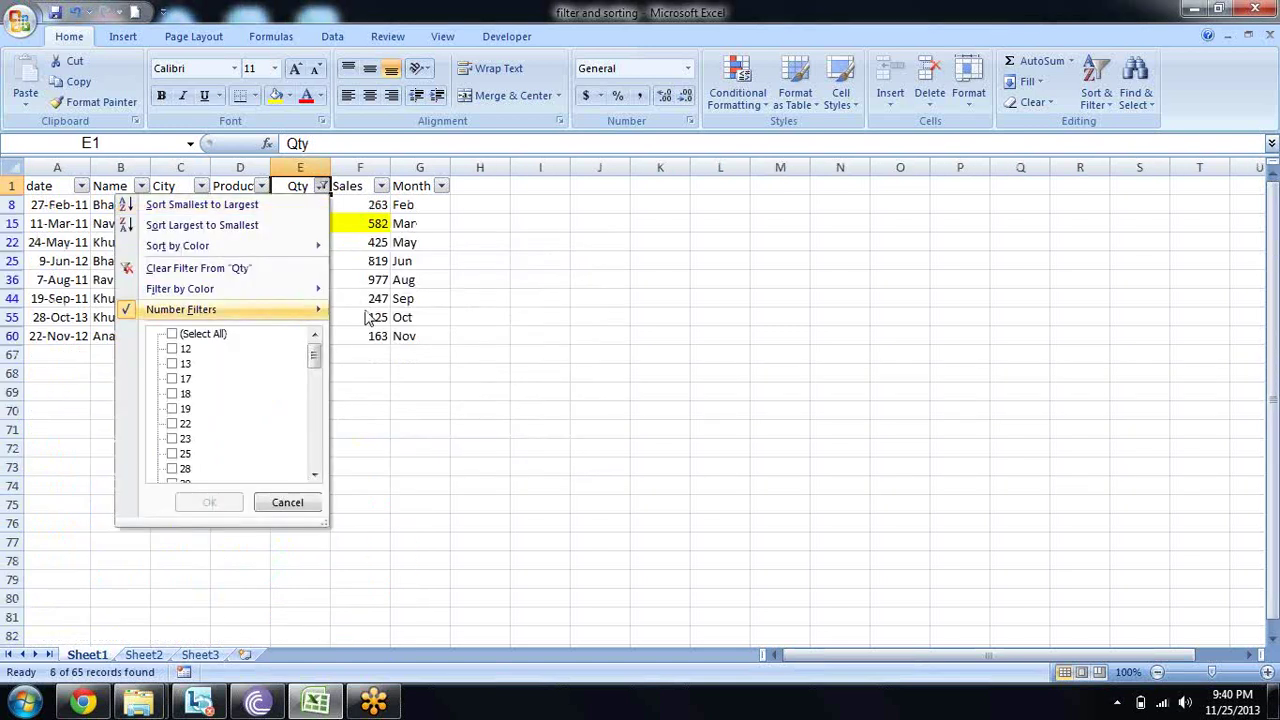
{"action": "key", "text": "Down"}
{"action": "key", "text": "Down"}
{"action": "key", "text": "Down"}
{"action": "key", "text": "Down"}
{"action": "key", "text": "Up"}
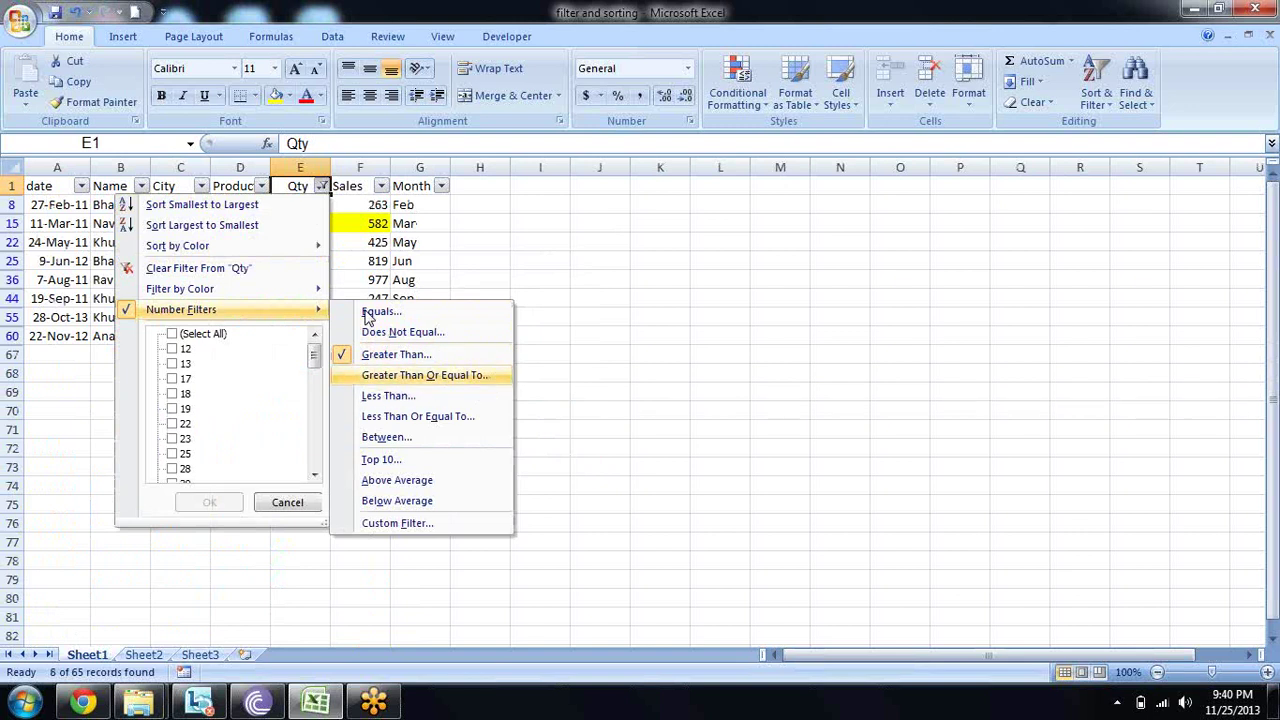
{"action": "key", "text": "Return"}
{"action": "type", "text": "78"}
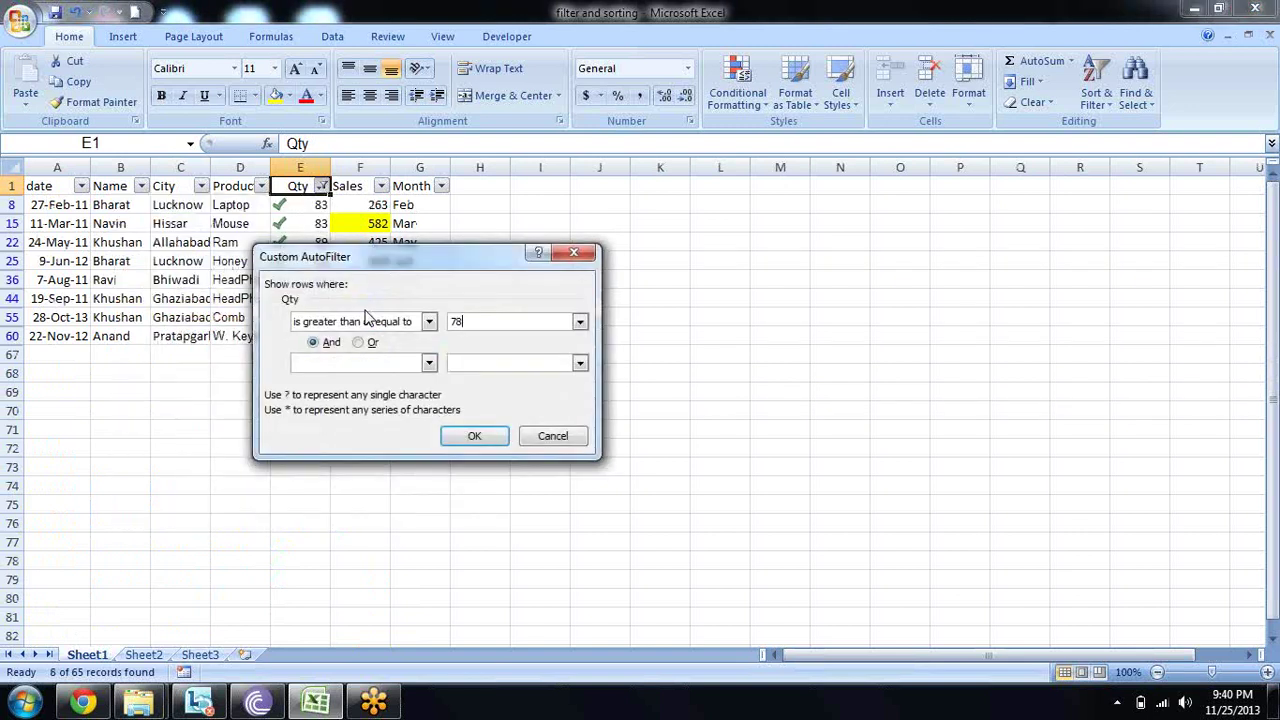
{"action": "key", "text": "BackSpace"}
{"action": "type", "text": "8"}
{"action": "key", "text": "Return"}
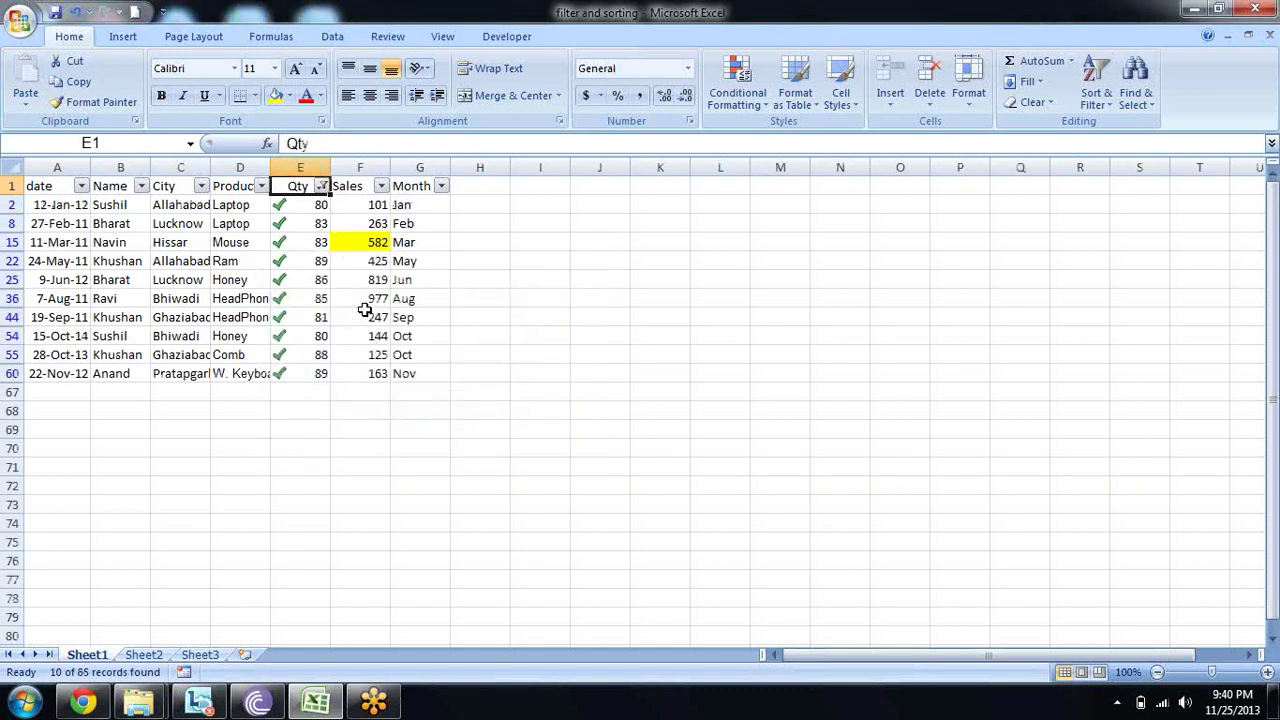
{"action": "key", "text": "alt+Down"}
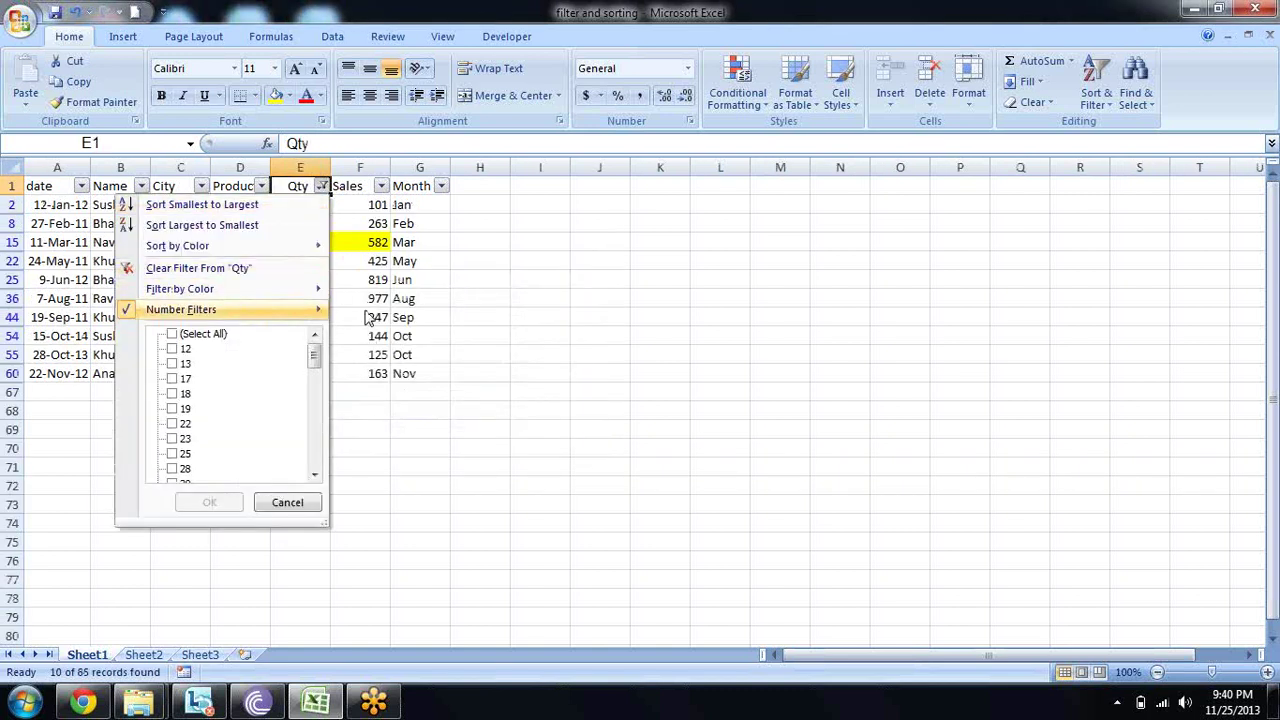
Step: Replace the at-least-80 condition with Qty less than 60, showing 41 of 65 records
{"action": "key", "text": "Right"}
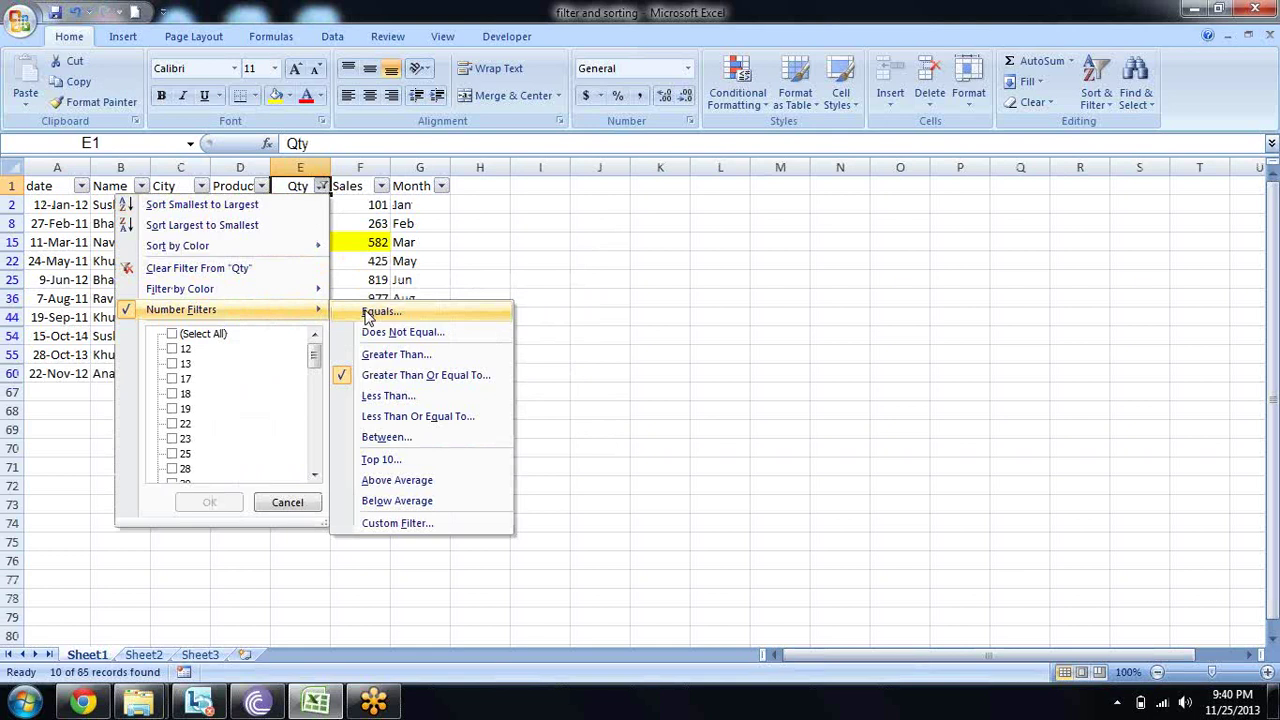
{"action": "key", "text": "Down"}
{"action": "key", "text": "Down"}
{"action": "key", "text": "Down"}
{"action": "key", "text": "Down"}
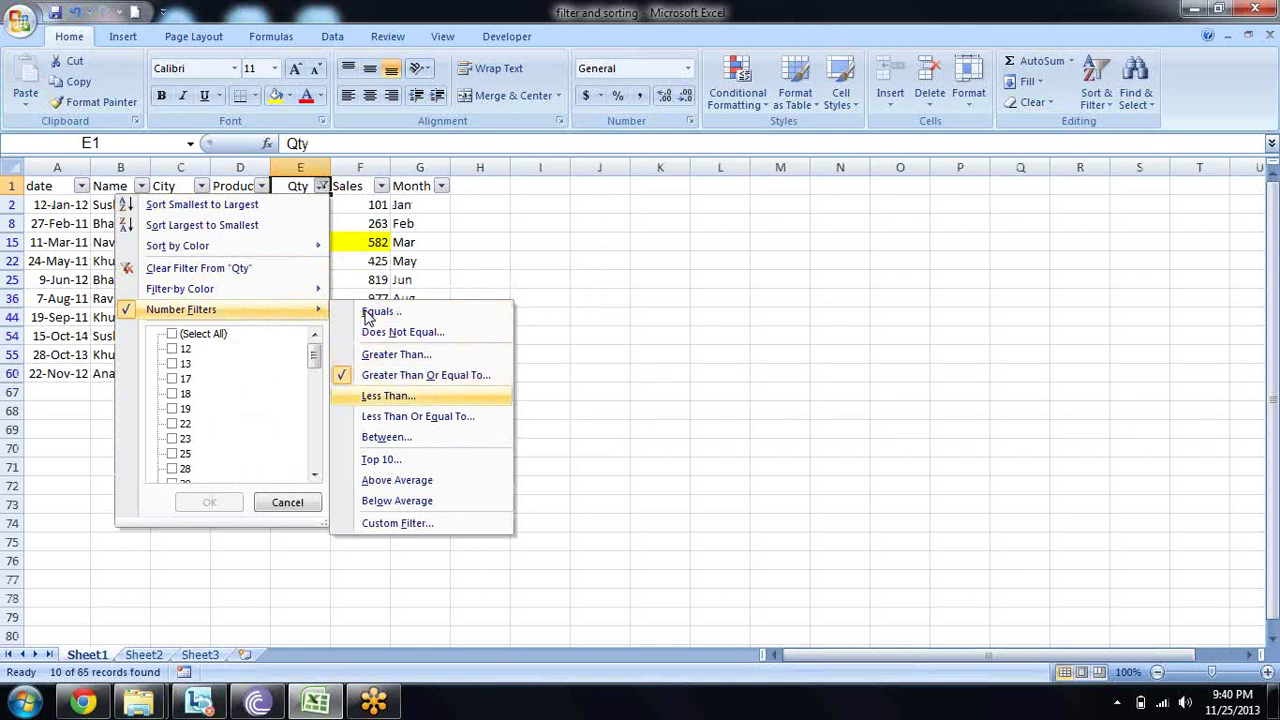
{"action": "key", "text": "Return"}
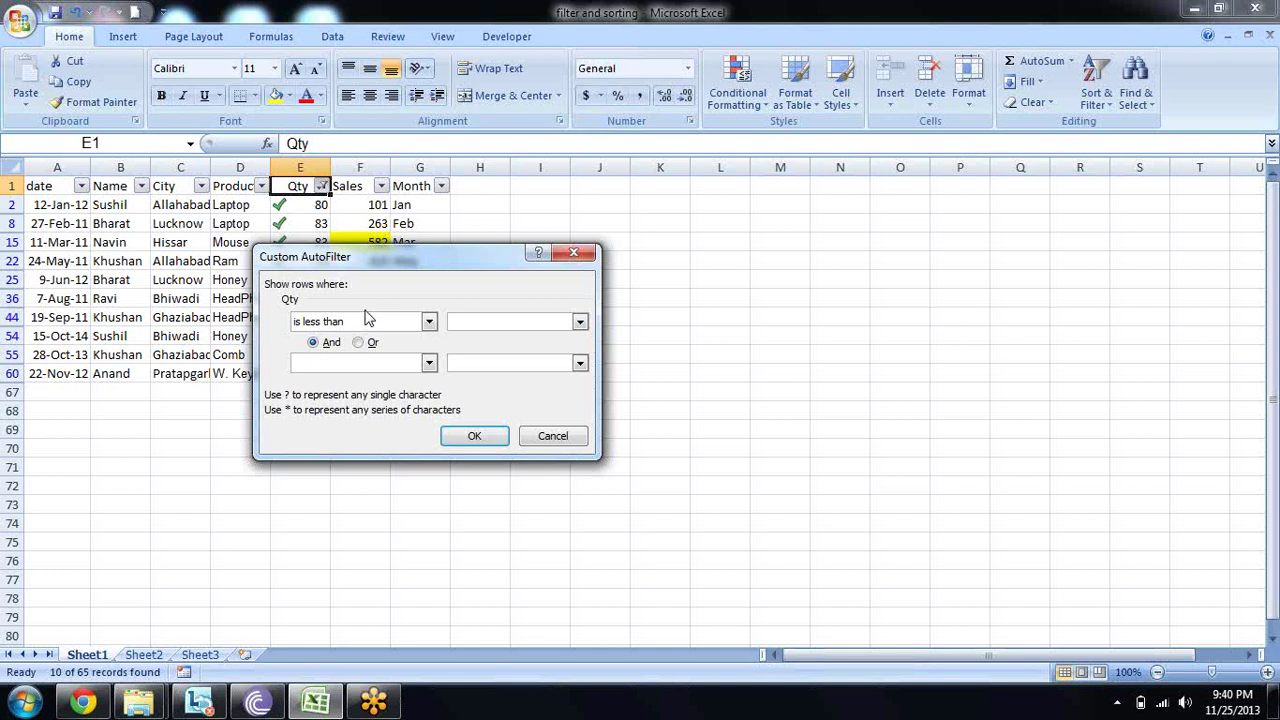
{"action": "type", "text": "60"}
{"action": "key", "text": "Return"}
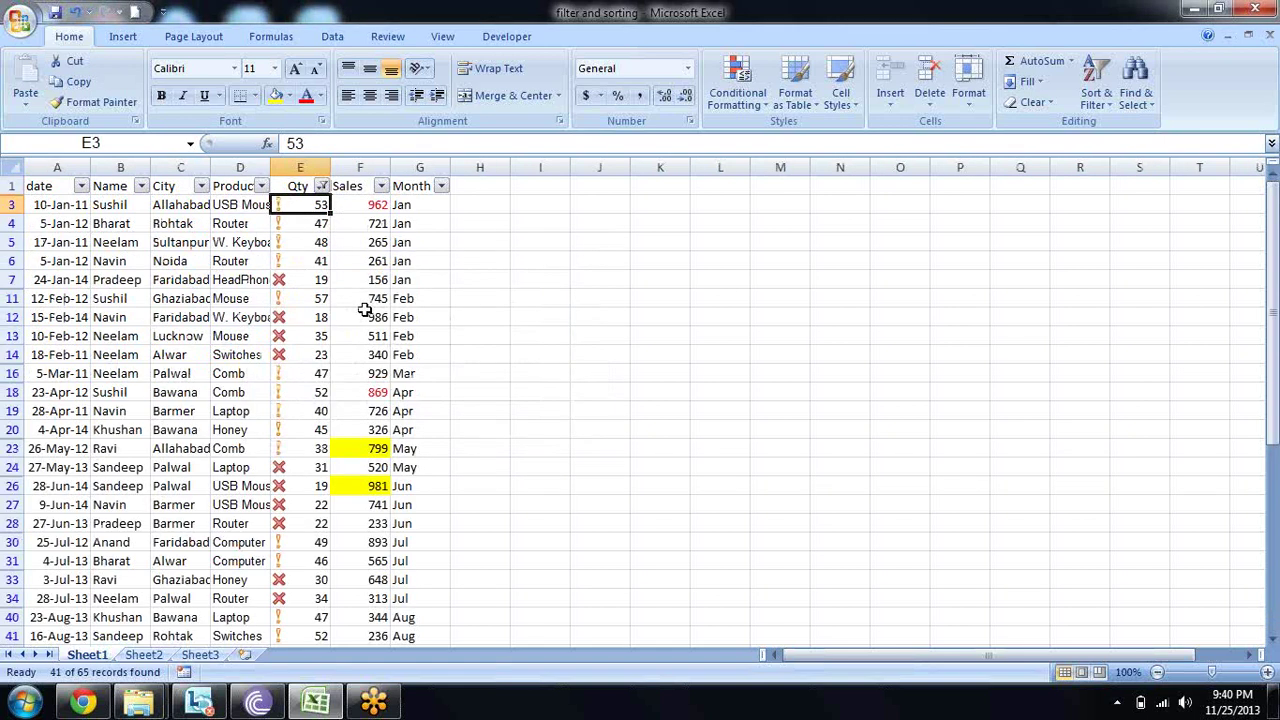
Step: Start a less-than-or-equal Qty condition, then close it without applying
{"action": "key", "text": "ctrl+Up"}
{"action": "key", "text": "alt+Down"}
{"action": "key", "text": "f"}
{"action": "key", "text": "Right"}
{"action": "key", "text": "Down"}
{"action": "key", "text": "Down"}
{"action": "key", "text": "Down"}
{"action": "key", "text": "Down"}
{"action": "key", "text": "Down"}
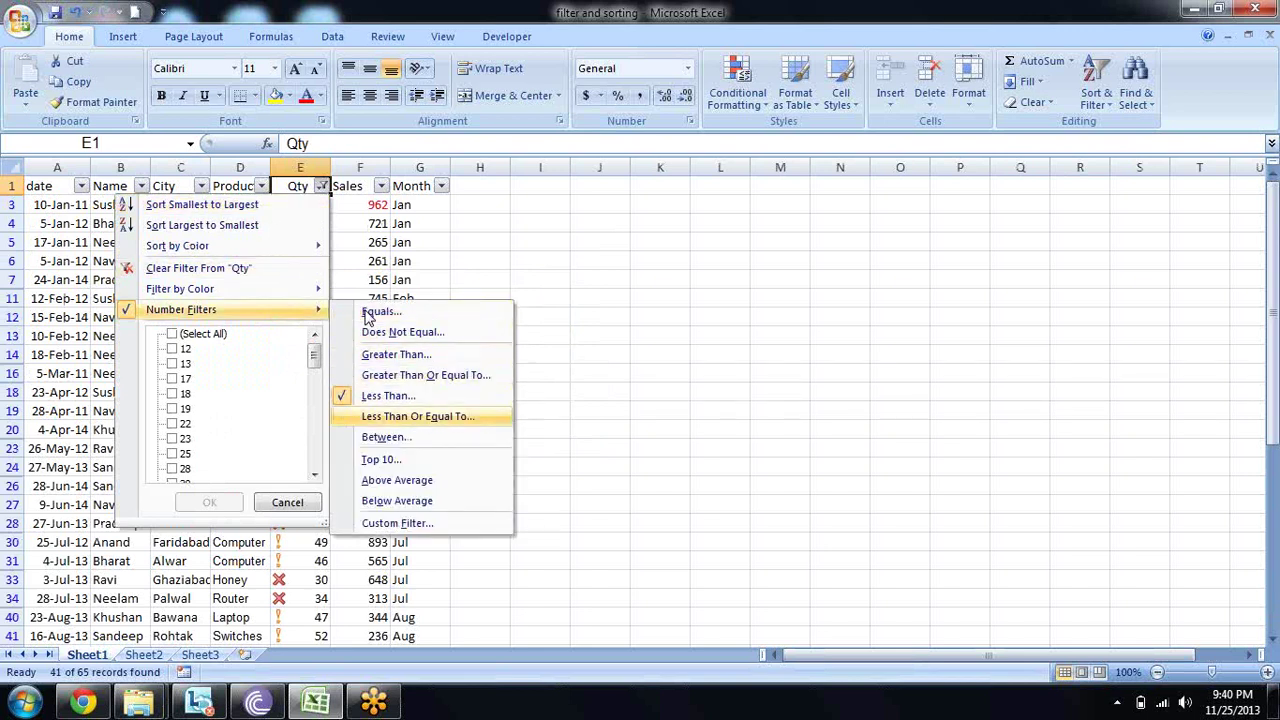
{"action": "key", "text": "Return"}
{"action": "type", "text": "60"}
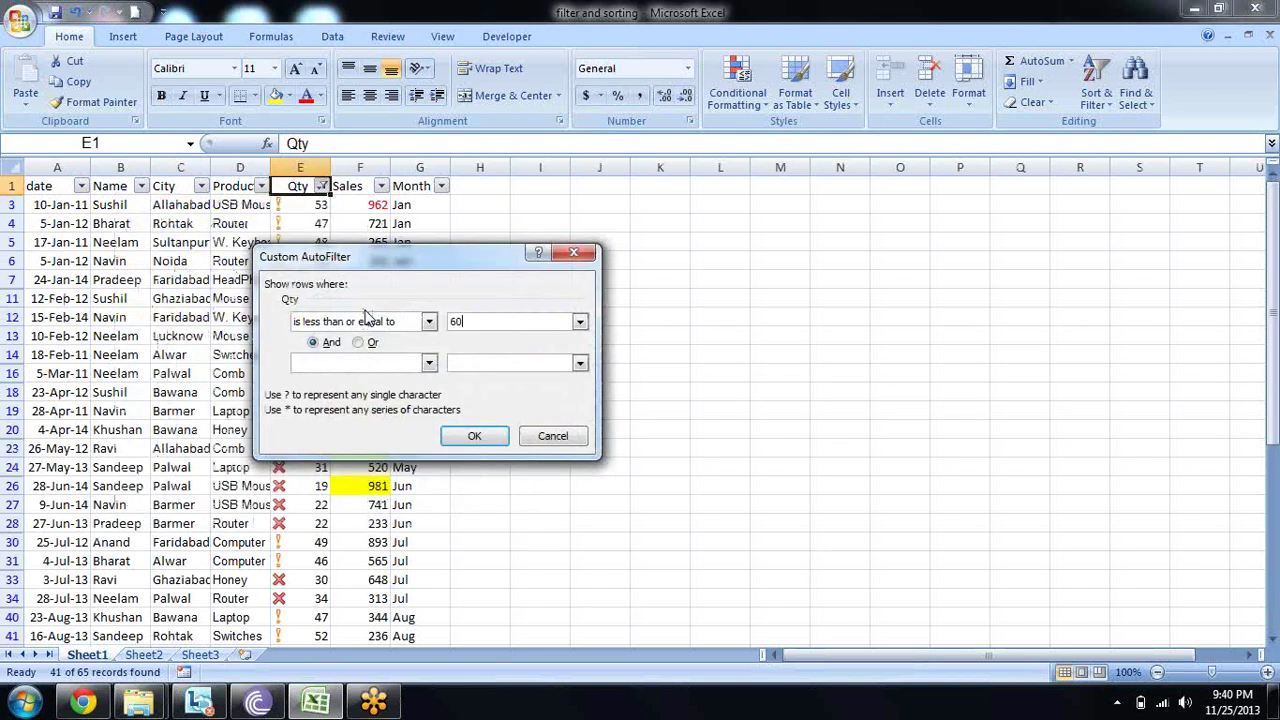
{"action": "key", "text": "Return"}
Step: Filter Qty between 40 and 50 inclusive, showing 11 of 65 records
{"action": "key", "text": "alt+Down"}
{"action": "key", "text": "f"}
{"action": "key", "text": "Right"}
{"action": "key", "text": "Down"}
{"action": "key", "text": "Down"}
{"action": "key", "text": "Down"}
{"action": "key", "text": "Down"}
{"action": "key", "text": "Up"}
{"action": "key", "text": "Return"}
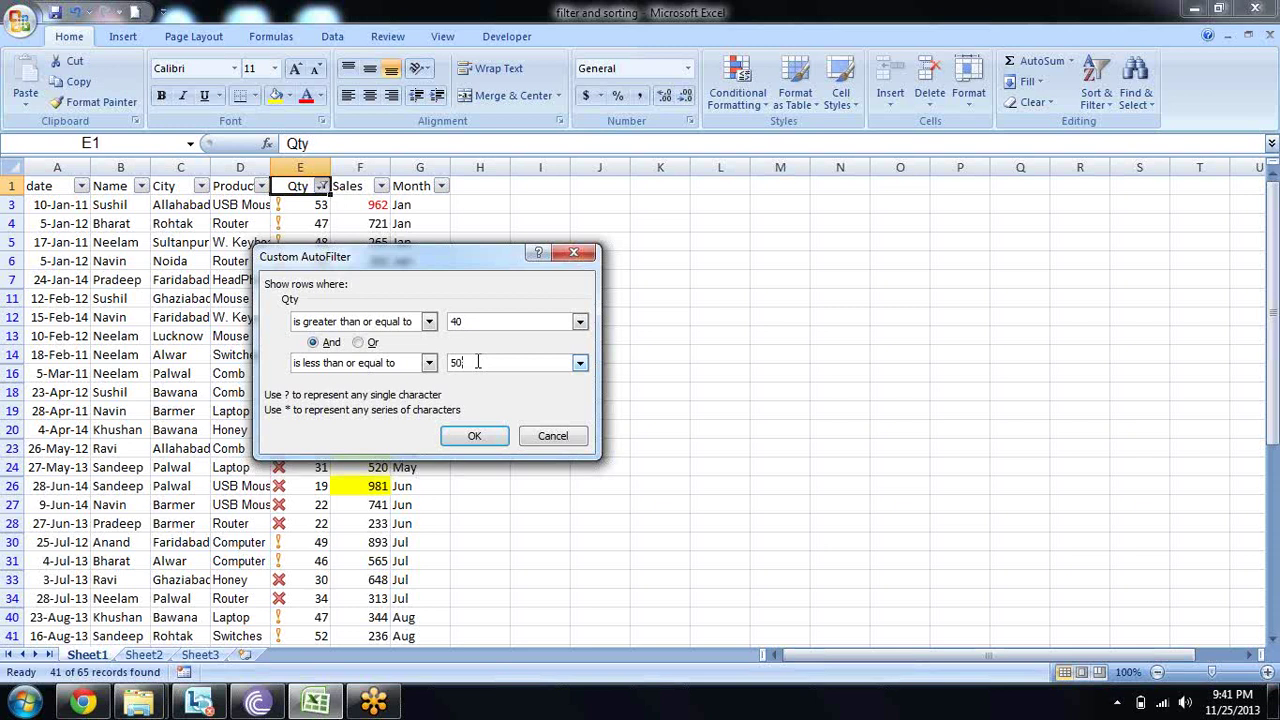
{"action": "key", "text": "Return"}
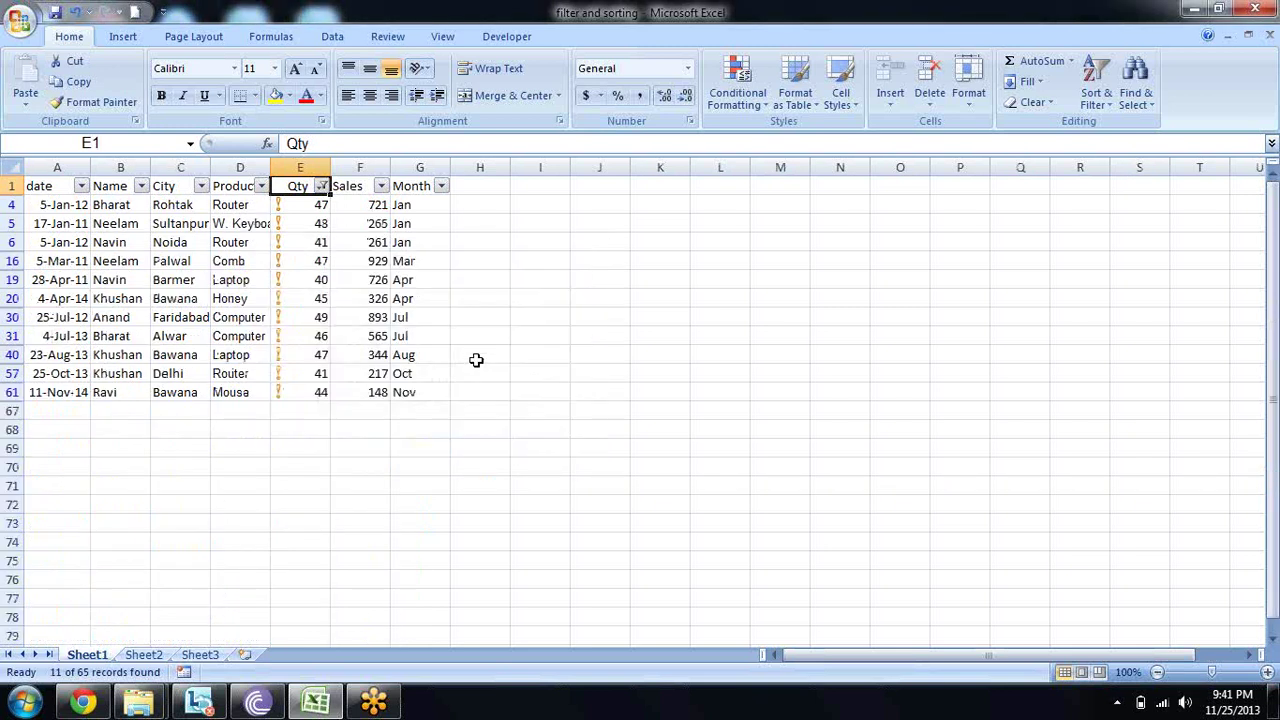
Step: Go to the Qty header and choose the Top 10 number filter
{"action": "key", "text": "Down"}
{"action": "key", "text": "Up"}
{"action": "key", "text": "alt+Down"}
{"action": "key", "text": "Down"}
{"action": "key", "text": "Down"}
{"action": "key", "text": "Down"}
{"action": "key", "text": "Down"}
{"action": "key", "text": "Down"}
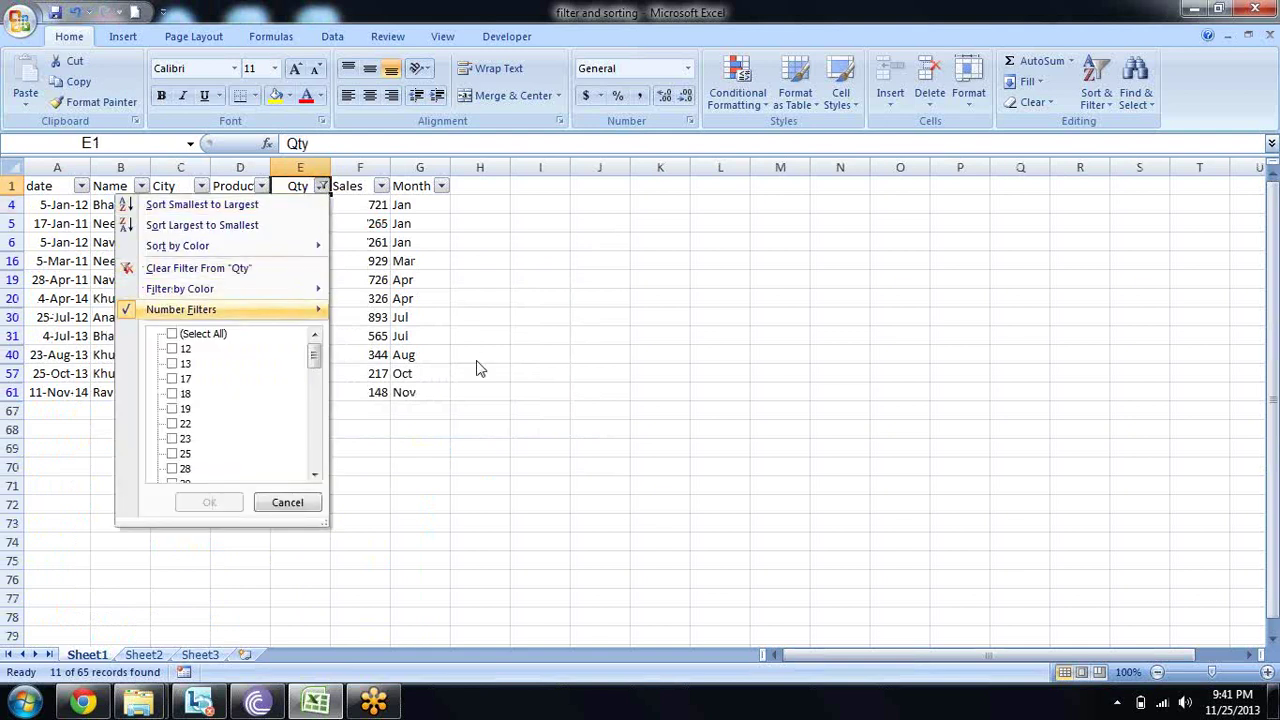
{"action": "key", "text": "Right"}
{"action": "key", "text": "Down"}
{"action": "key", "text": "Down"}
{"action": "key", "text": "Down"}
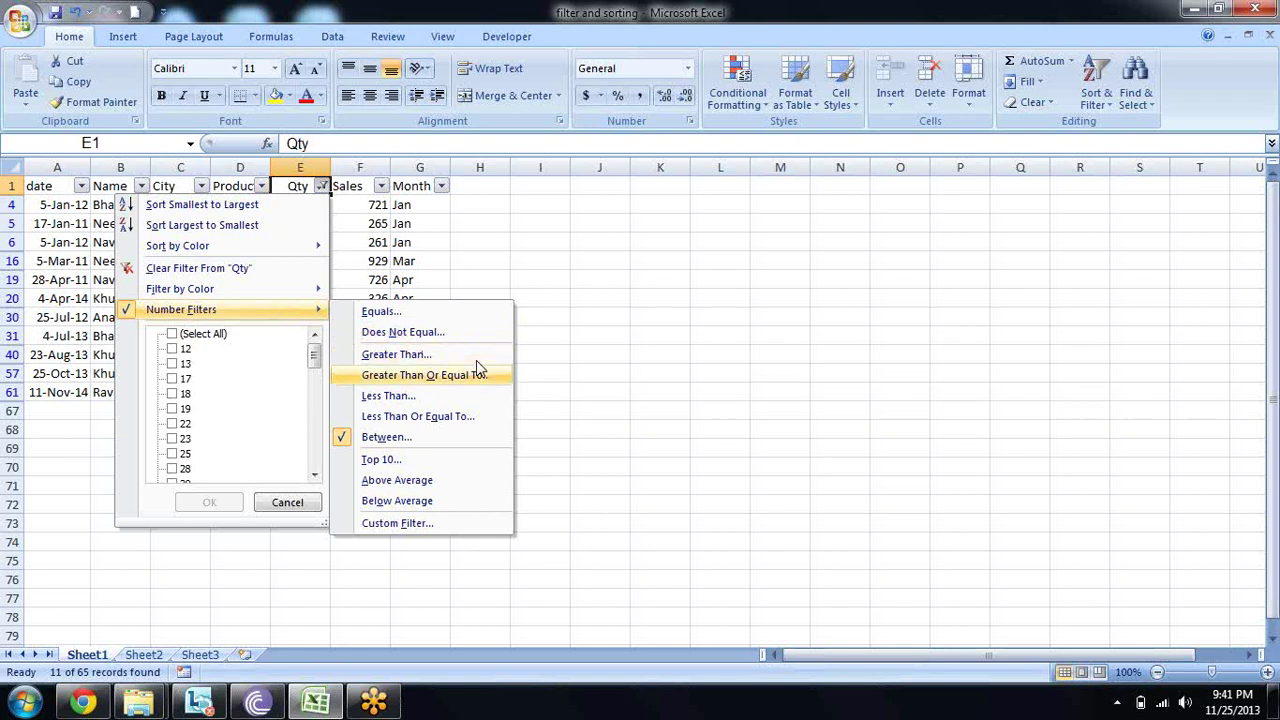
{"action": "key", "text": "Down"}
{"action": "key", "text": "Down"}
{"action": "key", "text": "Down"}
{"action": "key", "text": "Down"}
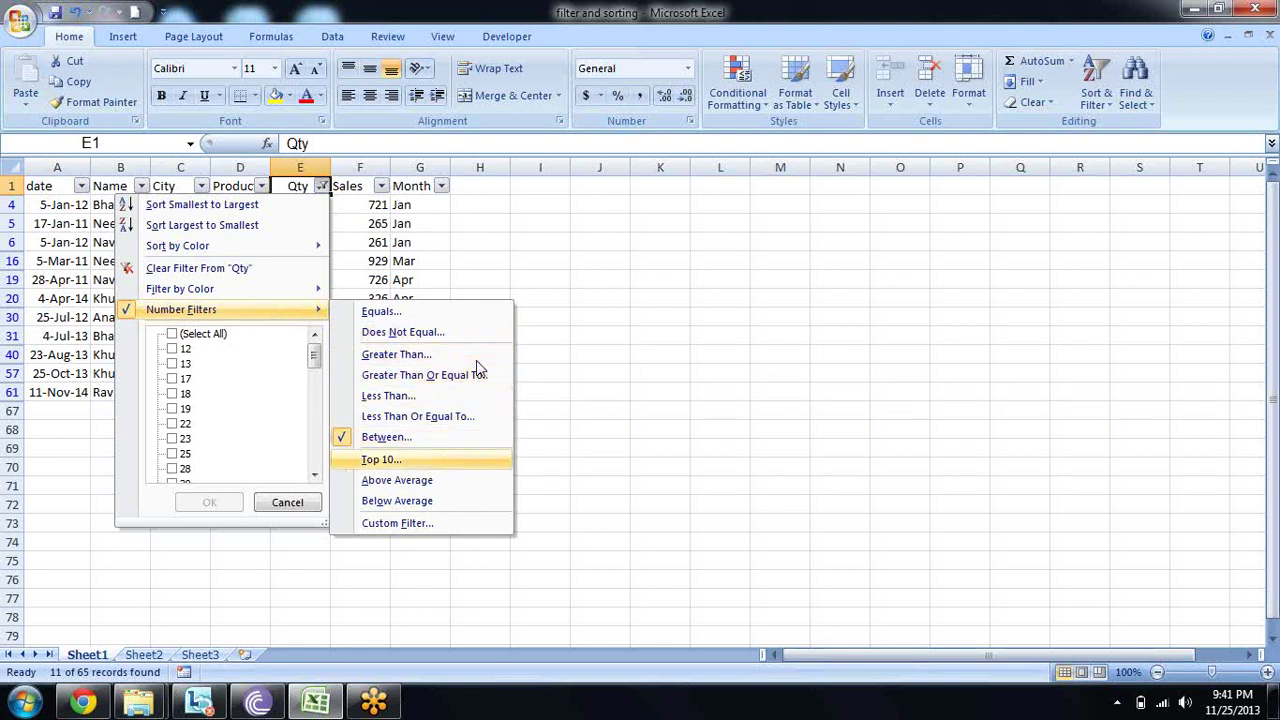
{"action": "key", "text": "Return"}
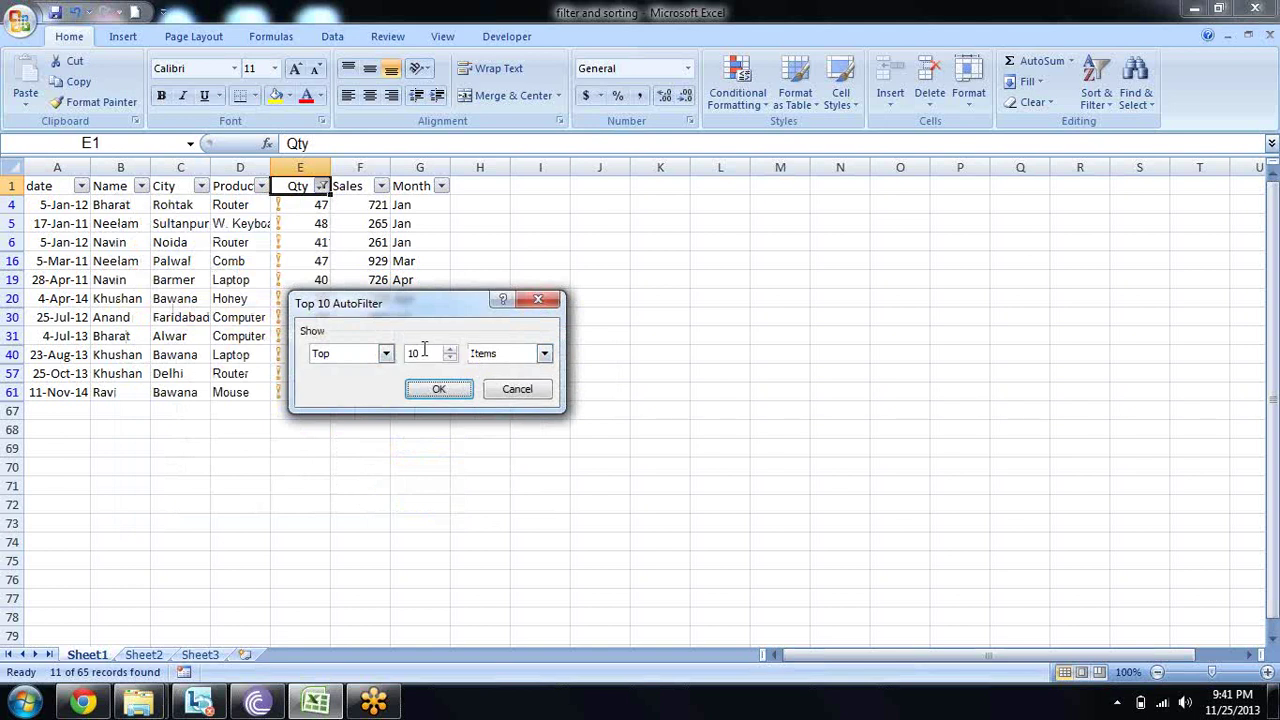
Step: Set the filter to Top 5 Items, leaving the five rows with Qty 85–89
{"action": "double_click", "coordinate": [435, 353]}
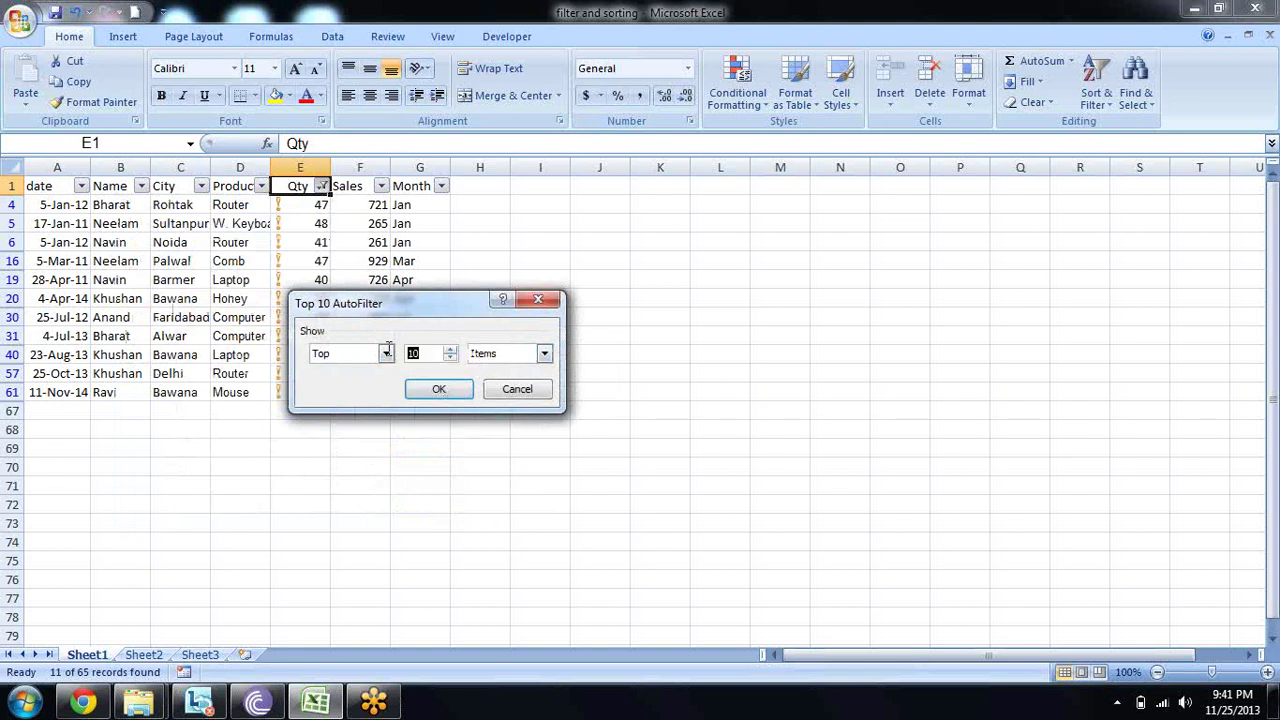
{"action": "type", "text": "5"}
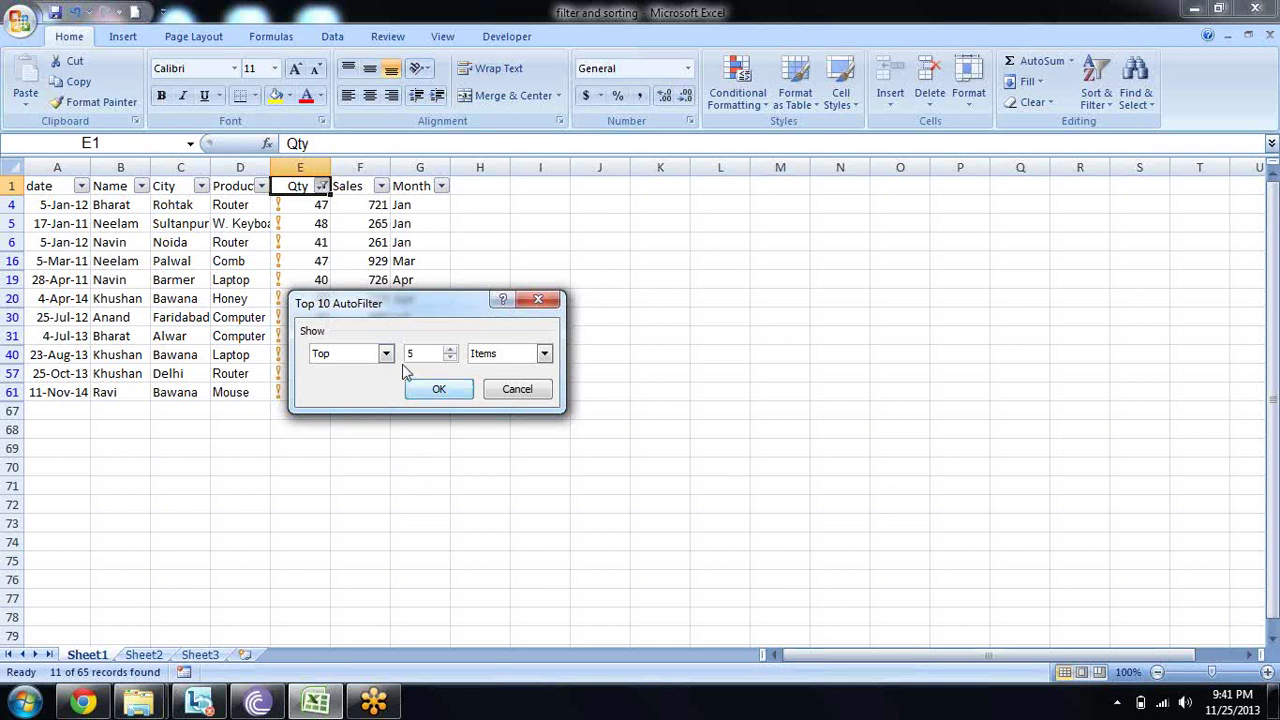
{"action": "left_click", "coordinate": [385, 354]}
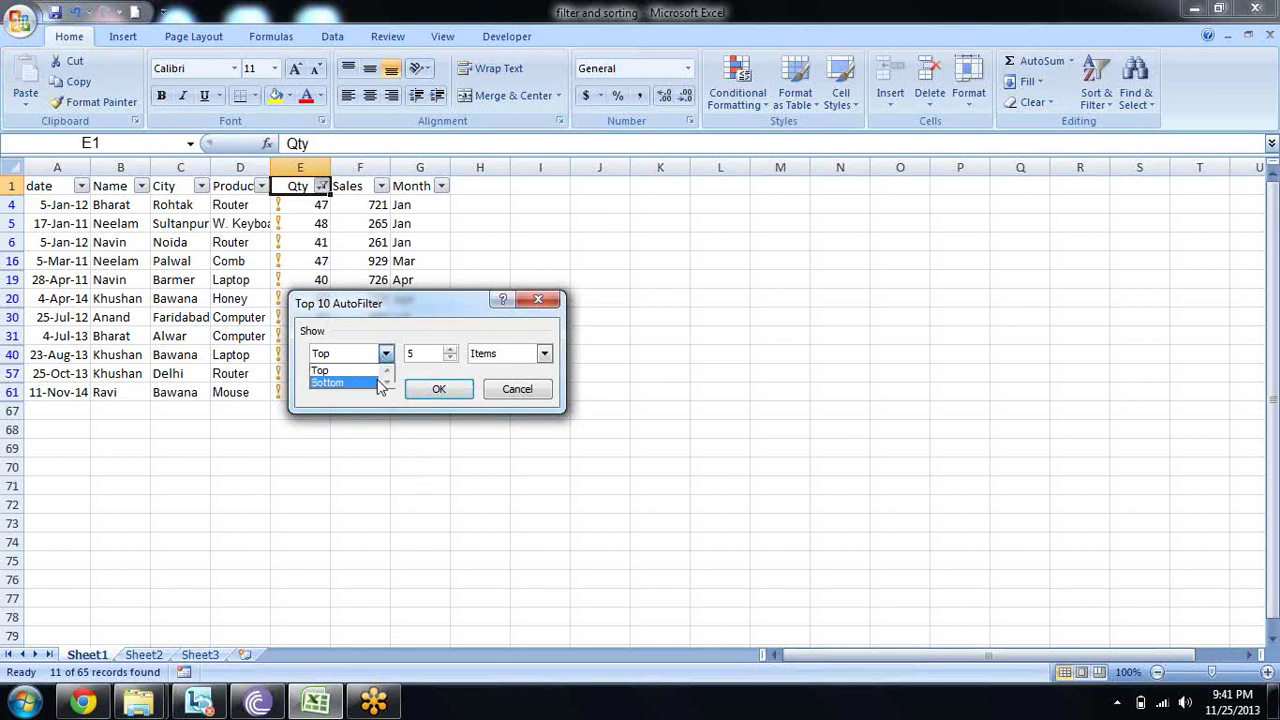
{"action": "left_click", "coordinate": [380, 384]}
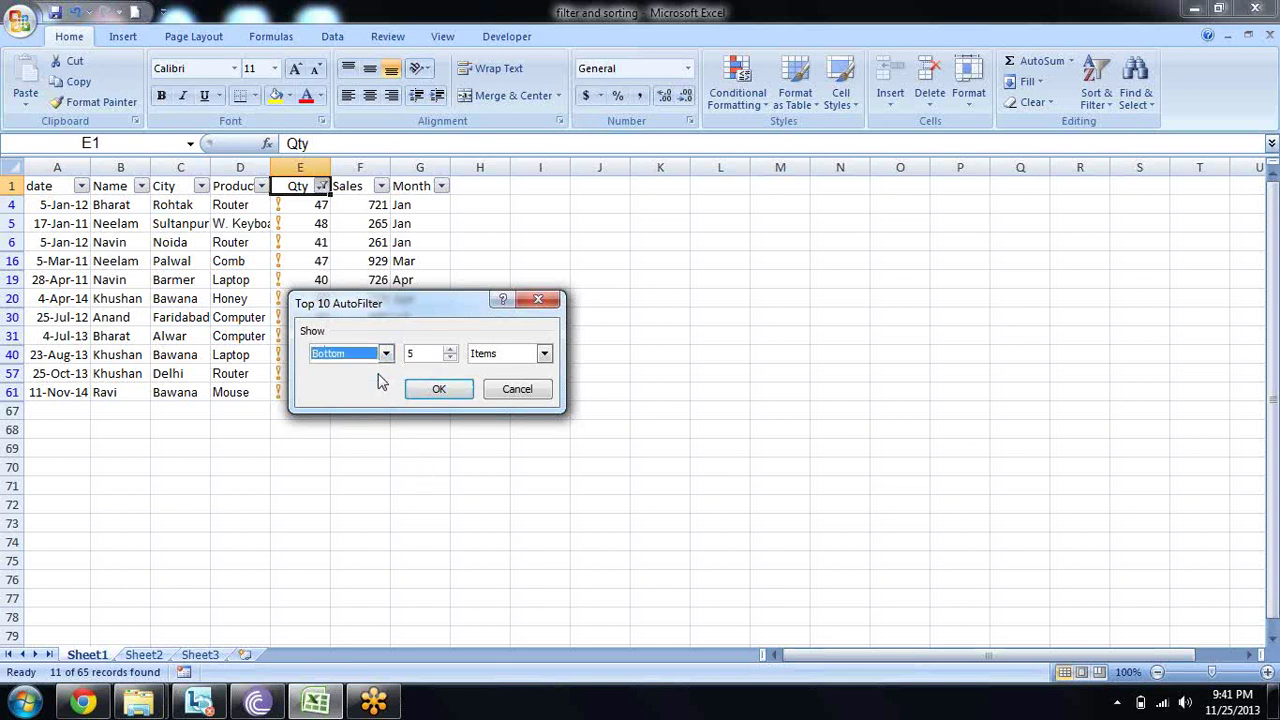
{"action": "left_click", "coordinate": [385, 354]}
{"action": "left_click", "coordinate": [378, 370]}
{"action": "left_click", "coordinate": [544, 355]}
{"action": "left_click", "coordinate": [546, 361]}
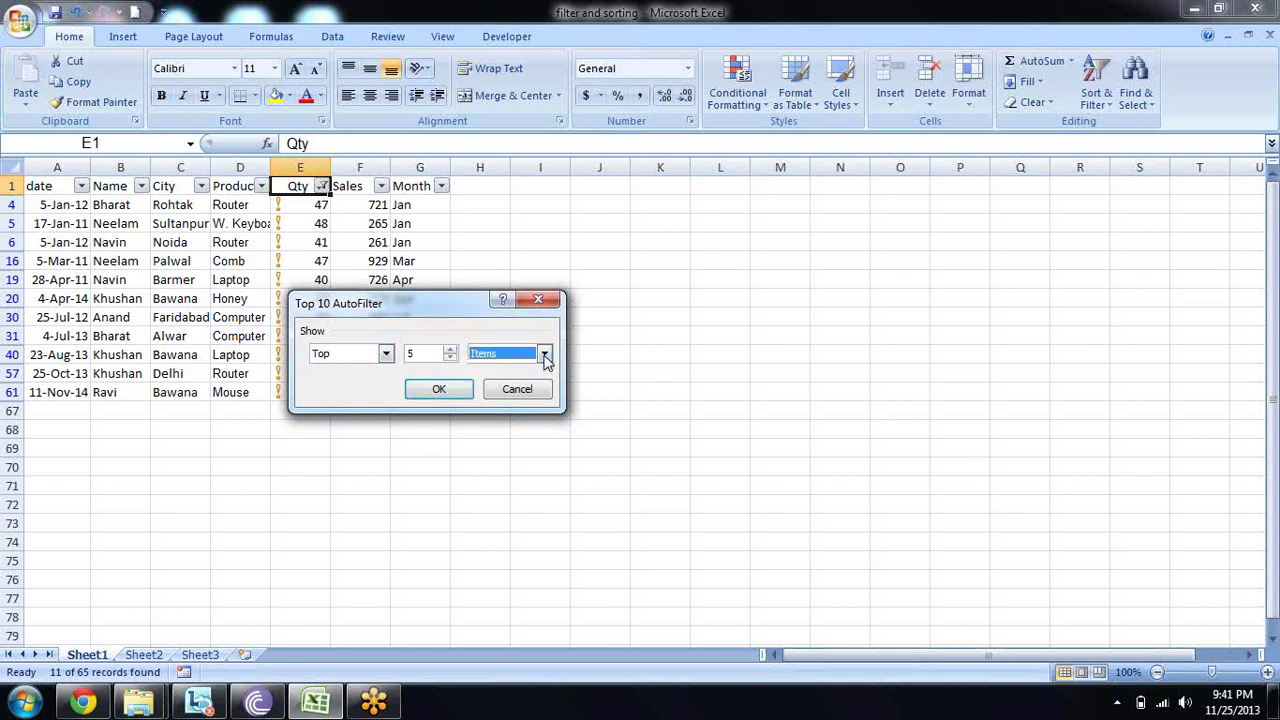
{"action": "left_click", "coordinate": [439, 389]}
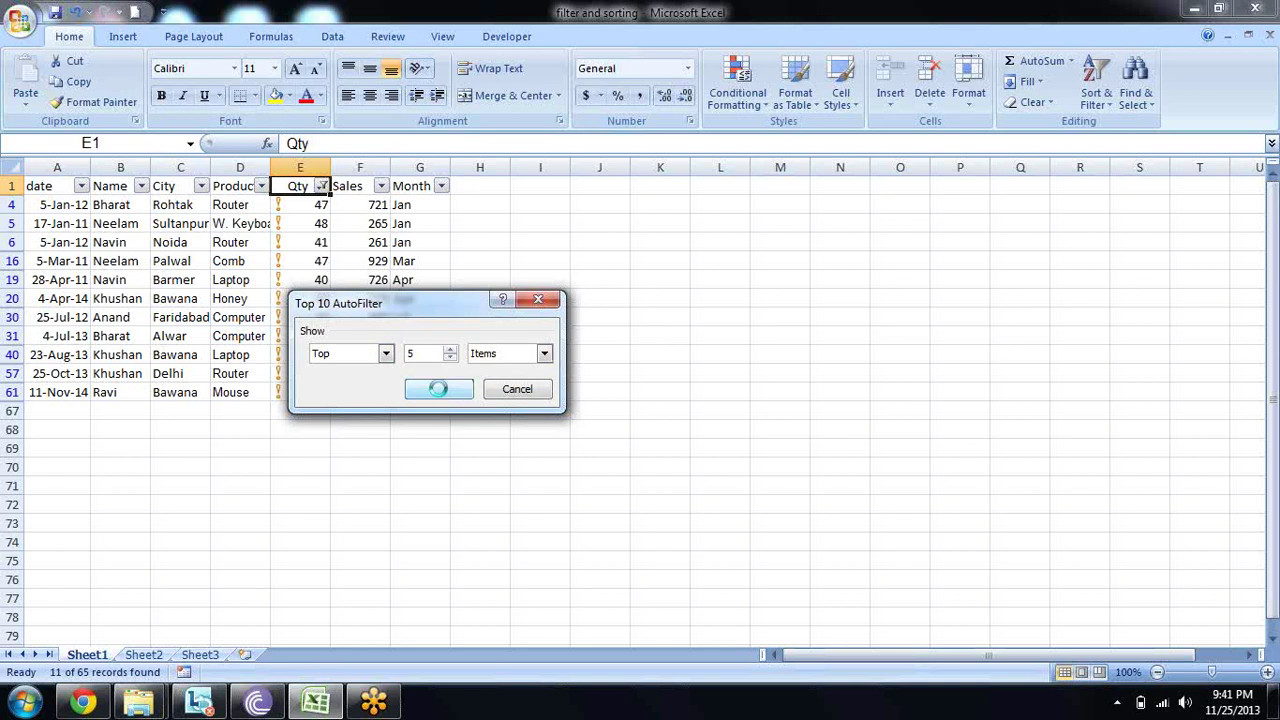
{"action": "key", "text": "Down"}
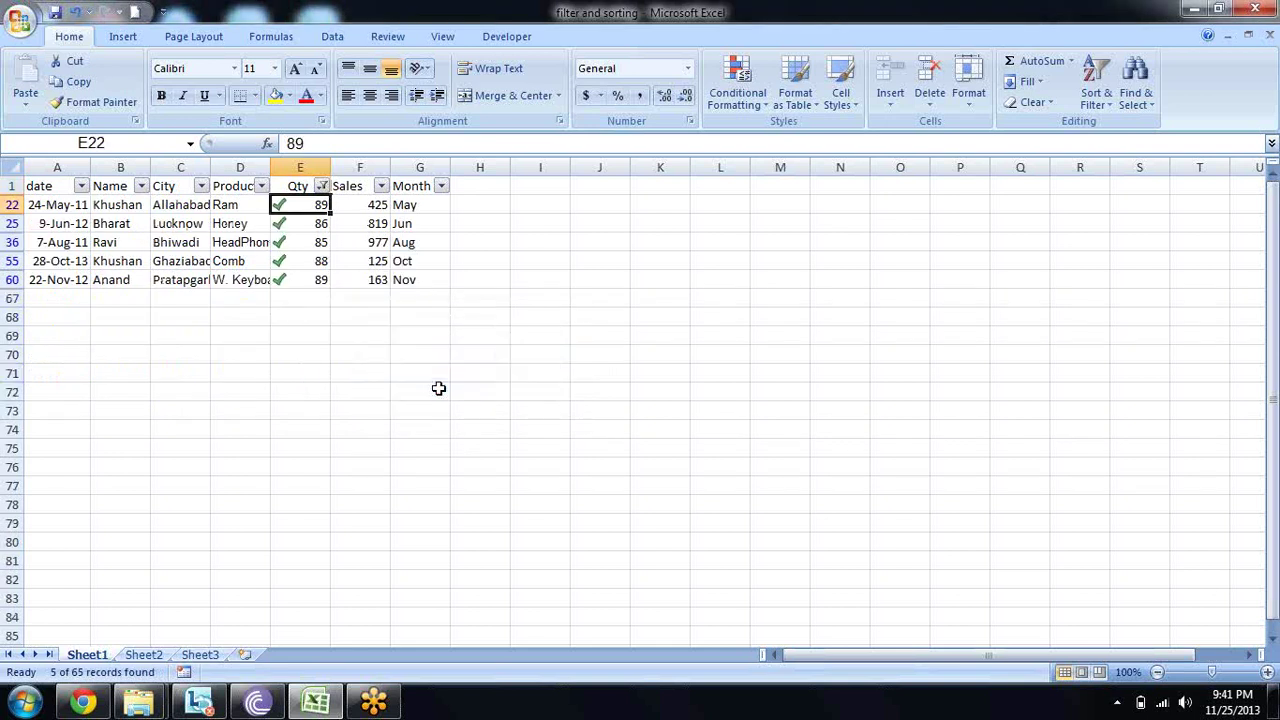
{"action": "key", "text": "Down"}
{"action": "key", "text": "Down"}
{"action": "key", "text": "Down"}
{"action": "key", "text": "Down"}
Step: Apply the Above Average number filter to Qty and review the filtered quantities
{"action": "key", "text": "Up"}
{"action": "key", "text": "Up"}
{"action": "key", "text": "Up"}
{"action": "key", "text": "Up"}
{"action": "key", "text": "Up"}
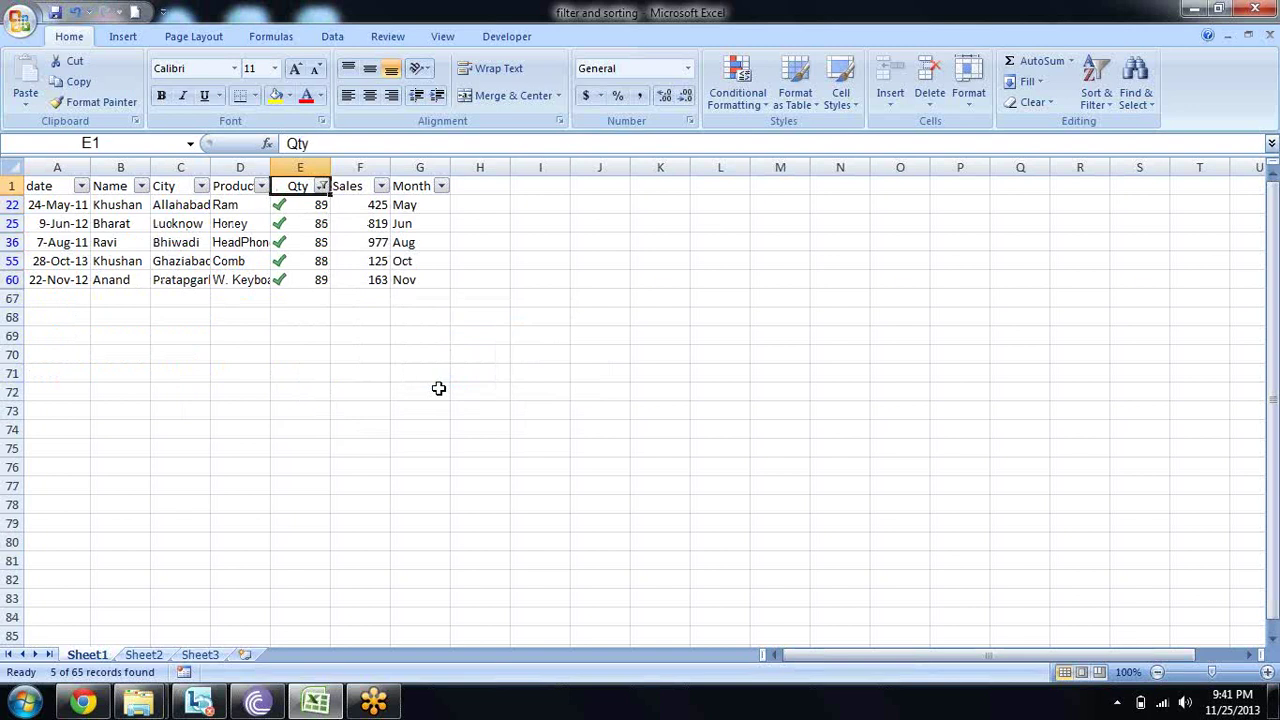
{"action": "key", "text": "alt+Down"}
{"action": "key", "text": "Down"}
{"action": "key", "text": "Down"}
{"action": "key", "text": "Down"}
{"action": "key", "text": "Down"}
{"action": "key", "text": "Right"}
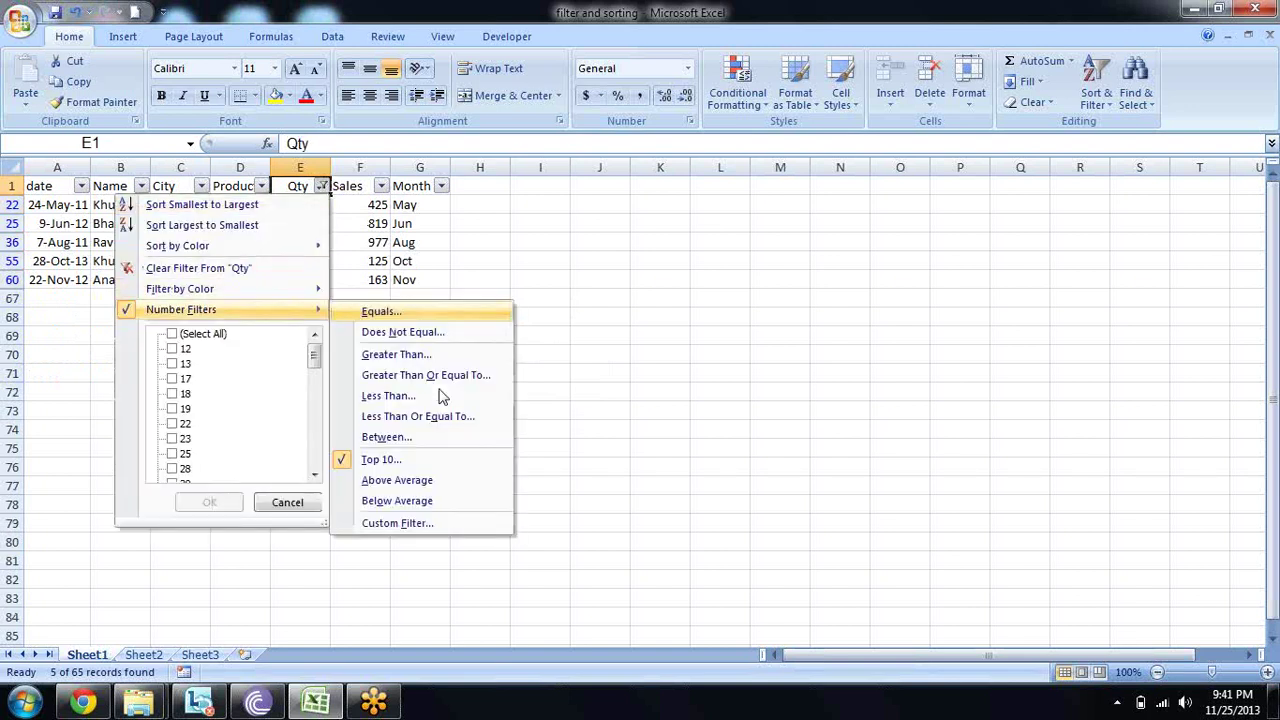
{"action": "key", "text": "Down"}
{"action": "key", "text": "Down"}
{"action": "key", "text": "Down"}
{"action": "key", "text": "Down"}
{"action": "key", "text": "Up"}
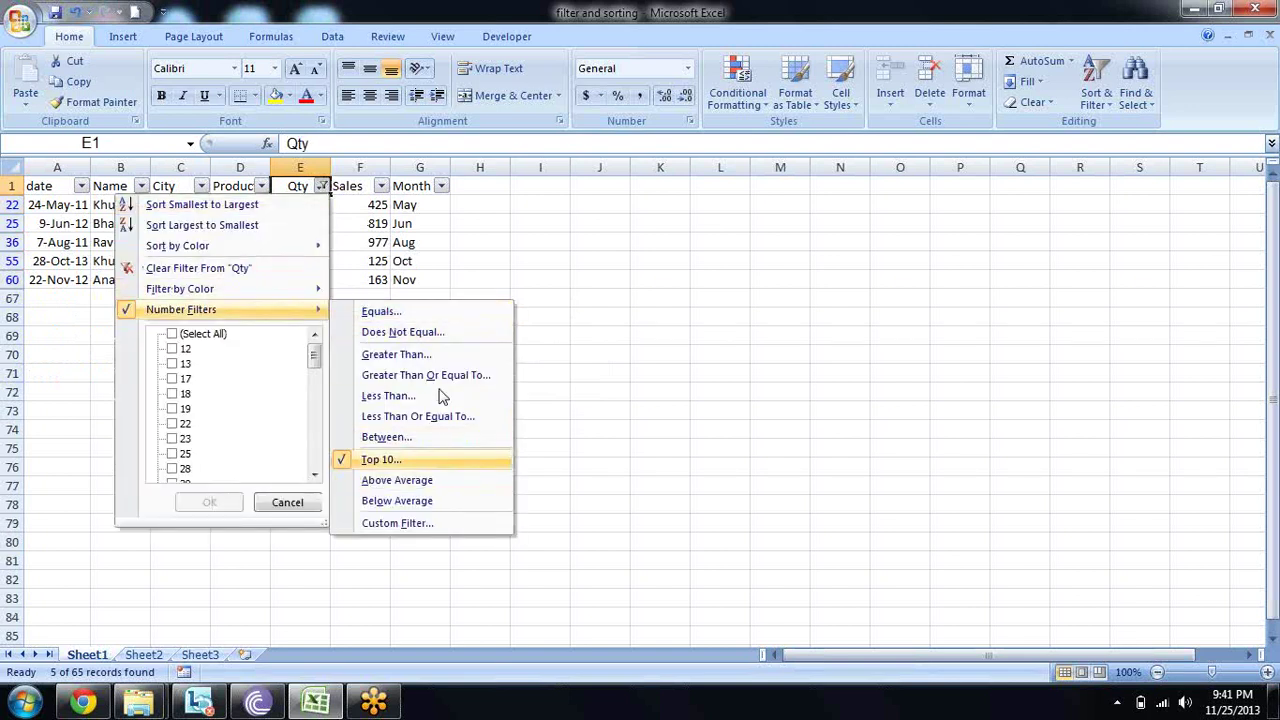
{"action": "key", "text": "Down"}
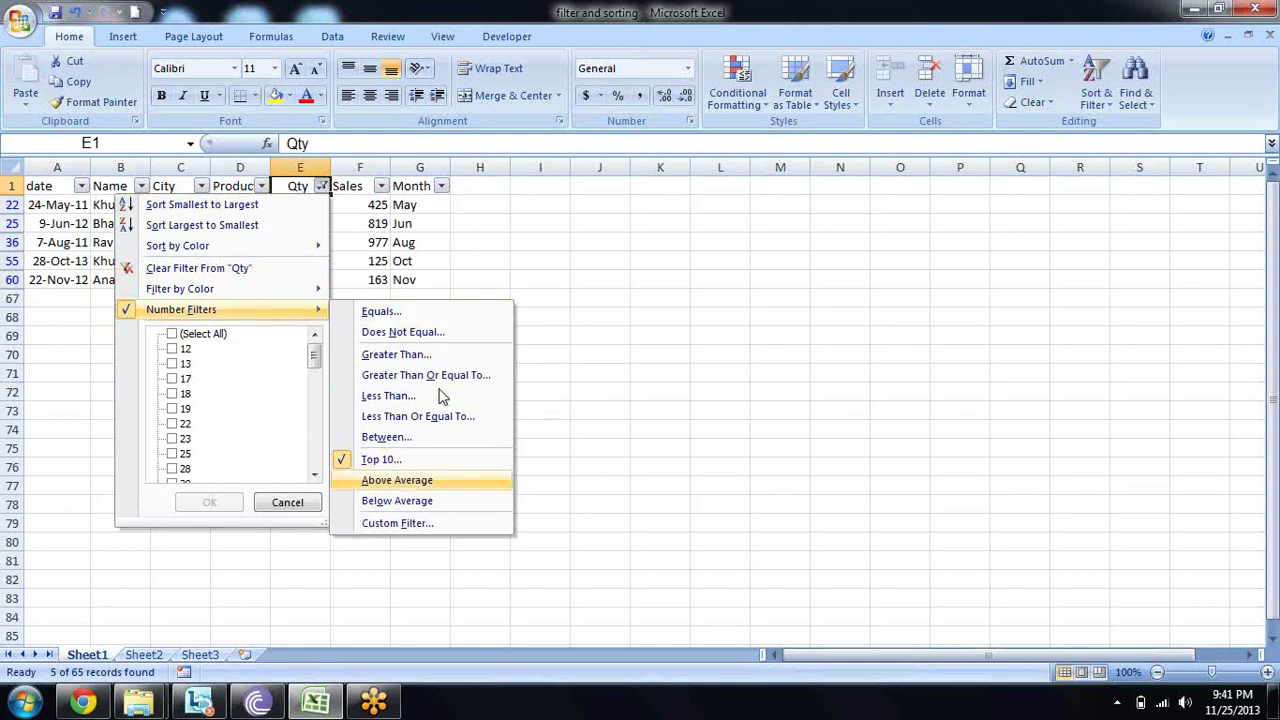
{"action": "key", "text": "Return"}
{"action": "key", "text": "Down"}
{"action": "key", "text": "Down"}
{"action": "key", "text": "Down"}
{"action": "key", "text": "Down"}
{"action": "key", "text": "Down"}
{"action": "key", "text": "Down"}
{"action": "key", "text": "Up"}
{"action": "key", "text": "Up"}
{"action": "key", "text": "Up"}
{"action": "key", "text": "Up"}
{"action": "key", "text": "Up"}
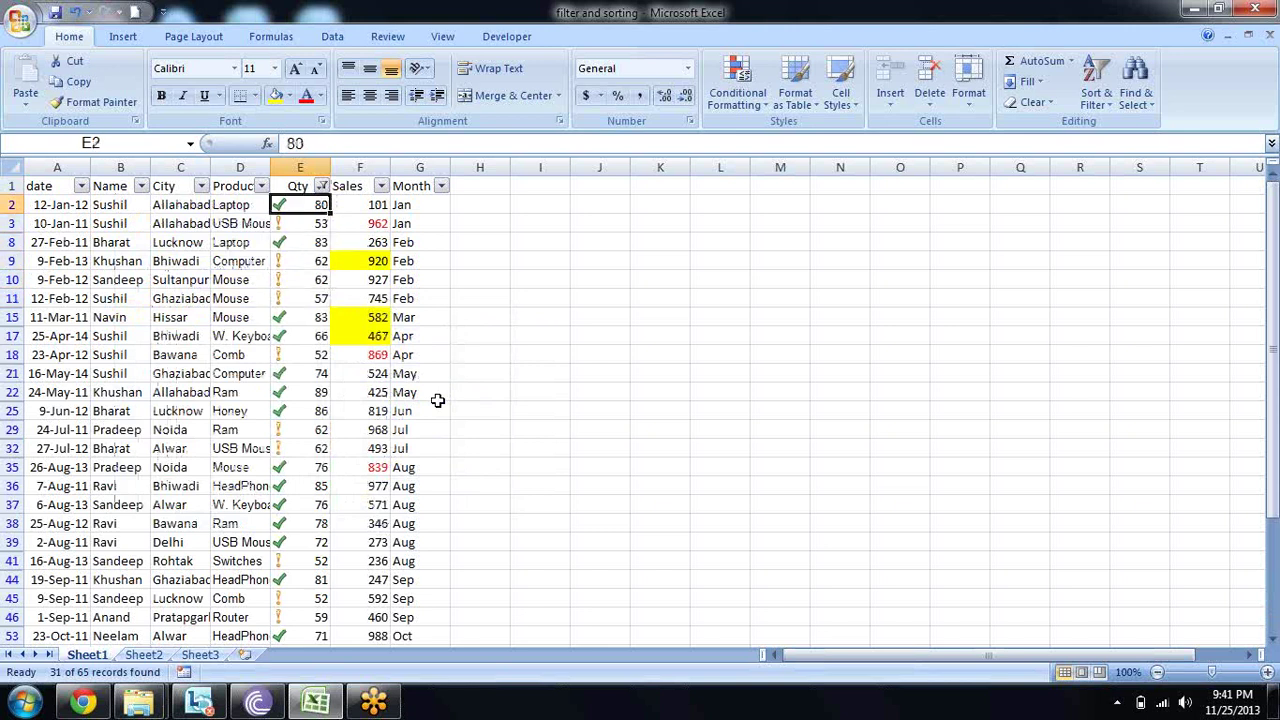
{"action": "key", "text": "ctrl+shift+Down"}
{"action": "key", "text": "ctrl+Up"}
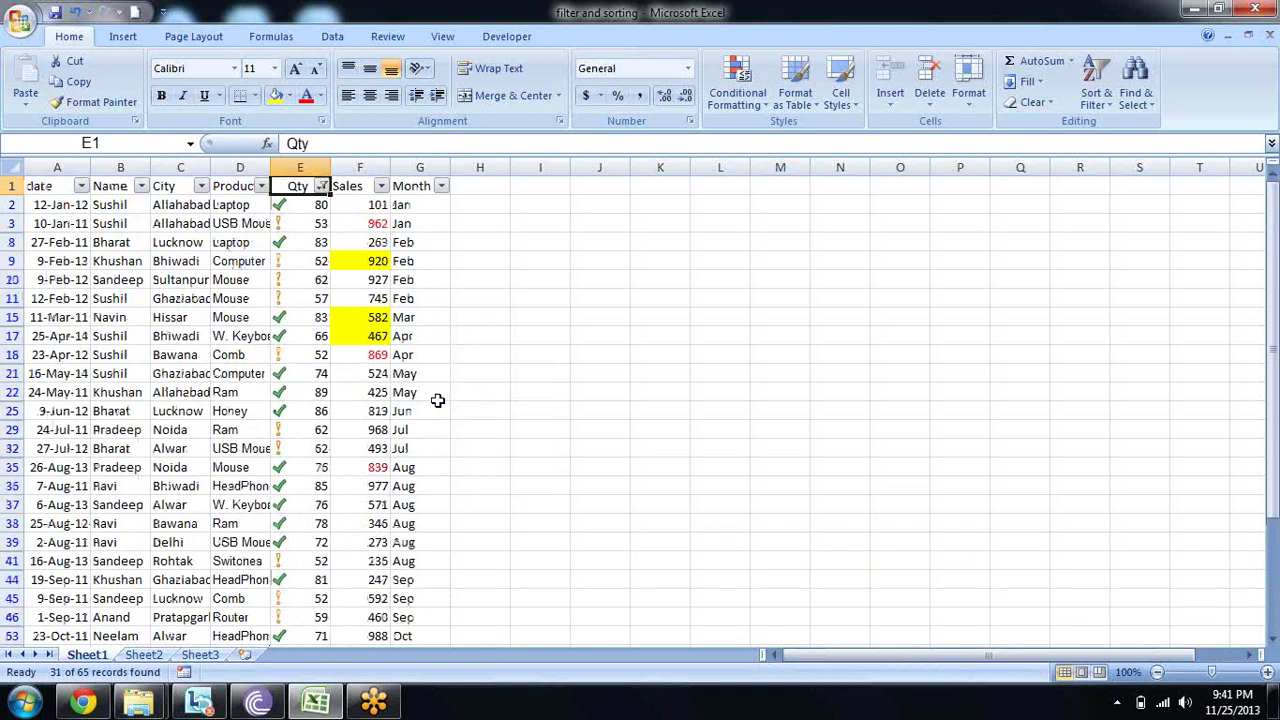
{"action": "key", "text": "Down"}
{"action": "key", "text": "Down"}
{"action": "key", "text": "Down"}
{"action": "key", "text": "Down"}
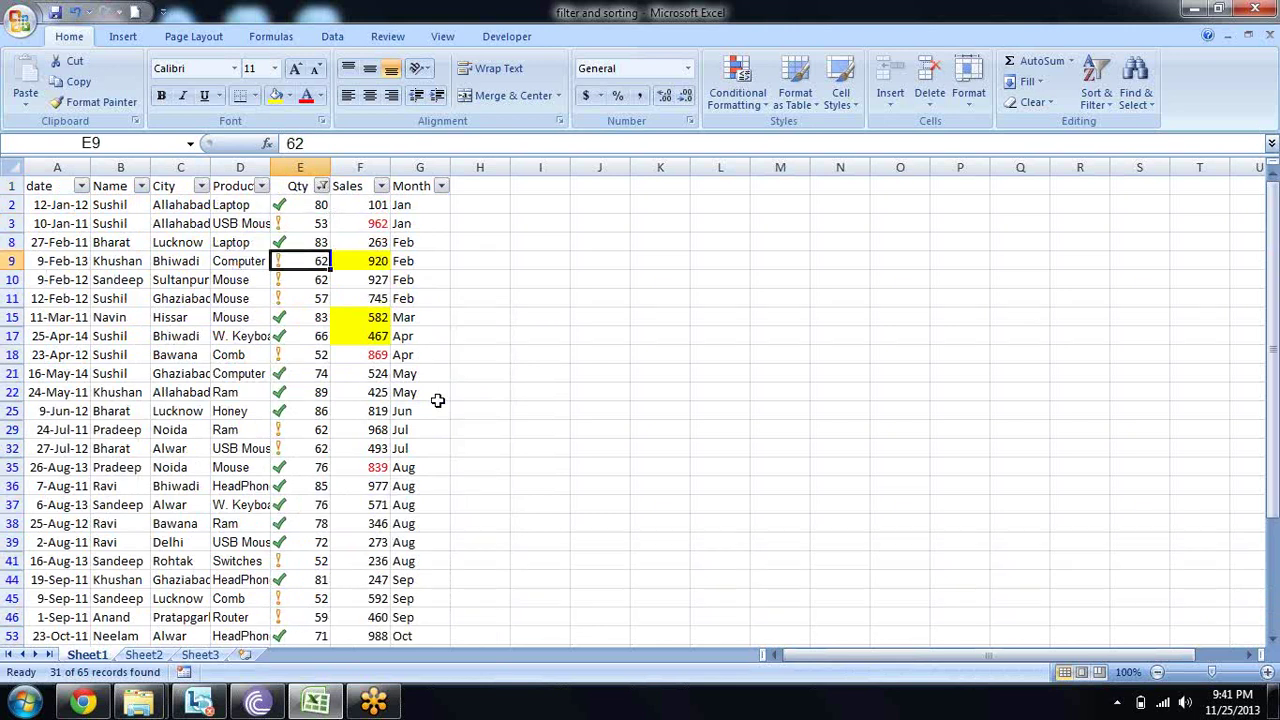
{"action": "key", "text": "Up"}
Step: Switch the Qty filter to Below Average, leaving 34 of 65 records under 50
{"action": "key", "text": "Up"}
{"action": "key", "text": "Up"}
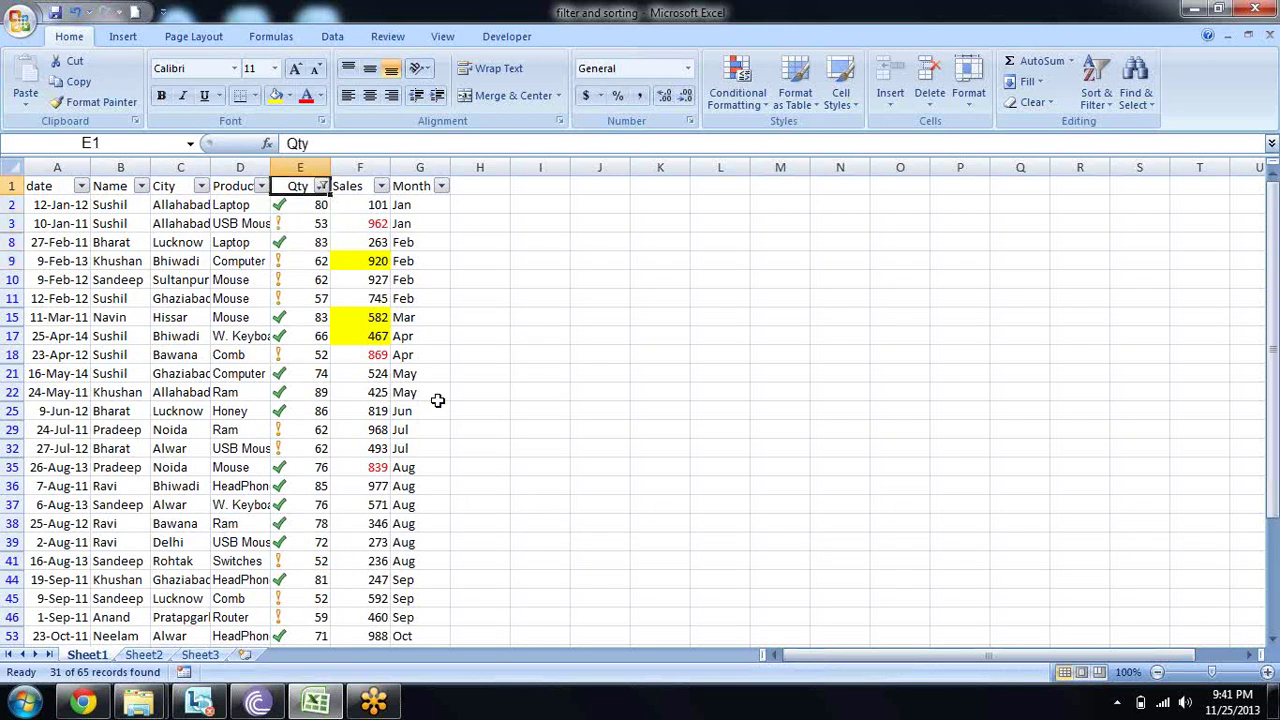
{"action": "key", "text": "alt+Down"}
{"action": "key", "text": "Down"}
{"action": "key", "text": "Down"}
{"action": "key", "text": "Down"}
{"action": "key", "text": "Down"}
{"action": "key", "text": "Down"}
{"action": "key", "text": "Down"}
{"action": "key", "text": "Right"}
{"action": "key", "text": "Down"}
{"action": "key", "text": "Up"}
{"action": "key", "text": "Up"}
{"action": "key", "text": "Up"}
{"action": "key", "text": "Return"}
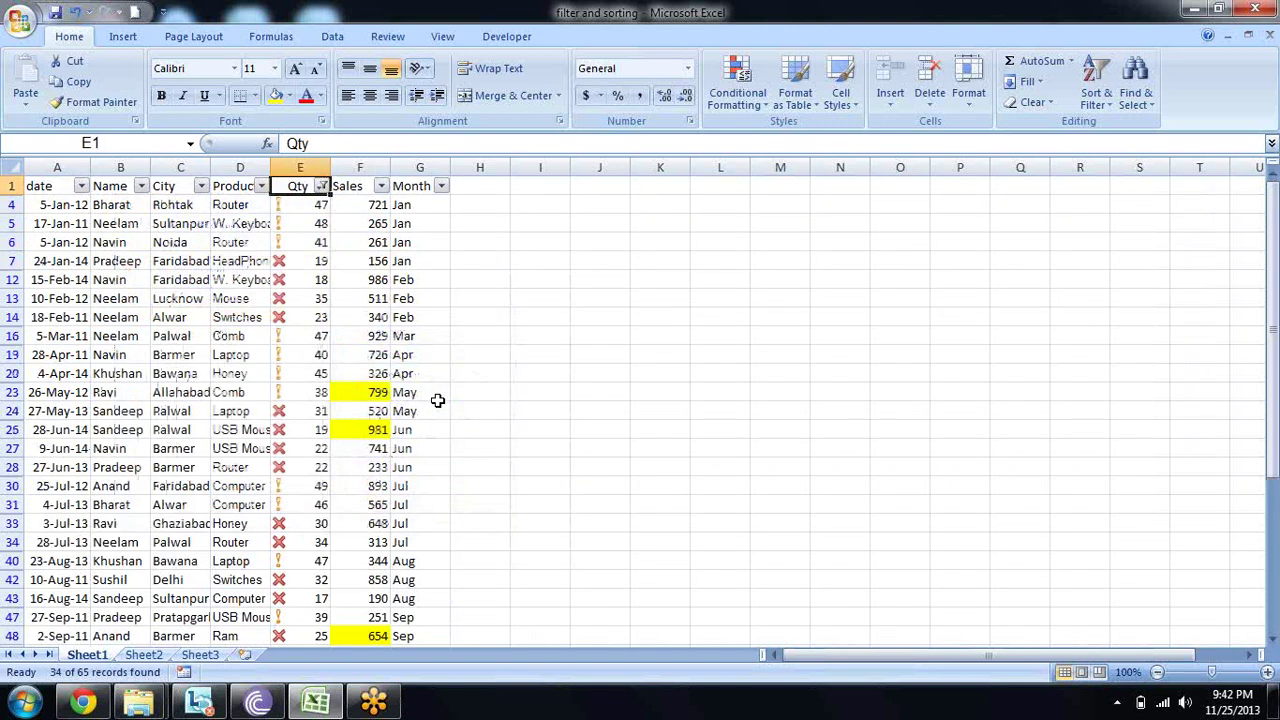
{"action": "key", "text": "Down"}
{"action": "key", "text": "Up"}
{"action": "key", "text": "alt+Down"}
{"action": "key", "text": "Down"}
{"action": "key", "text": "Down"}
{"action": "key", "text": "Down"}
{"action": "key", "text": "Down"}
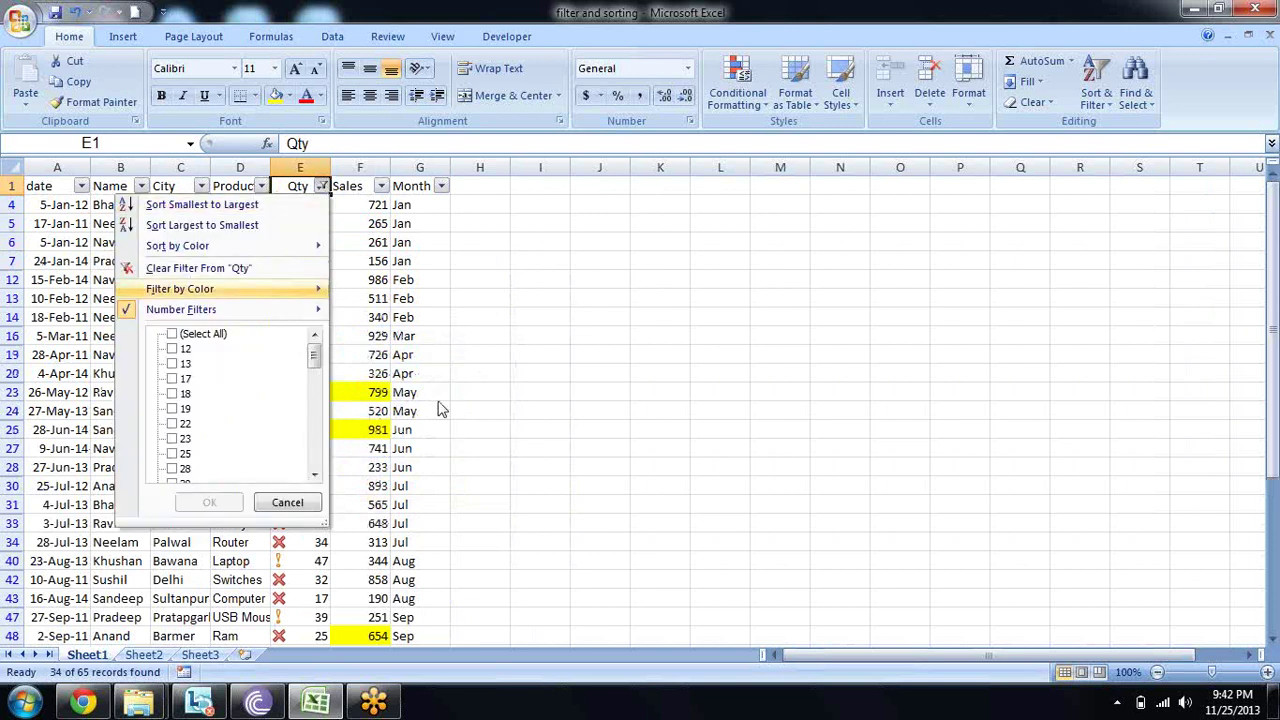
{"action": "key", "text": "Down"}
{"action": "key", "text": "Right"}
{"action": "key", "text": "Down"}
{"action": "key", "text": "Up"}
{"action": "key", "text": "Up"}
{"action": "key", "text": "Down"}
{"action": "key", "text": "Down"}
{"action": "key", "text": "Up"}
{"action": "key", "text": "Up"}
{"action": "key", "text": "Return"}
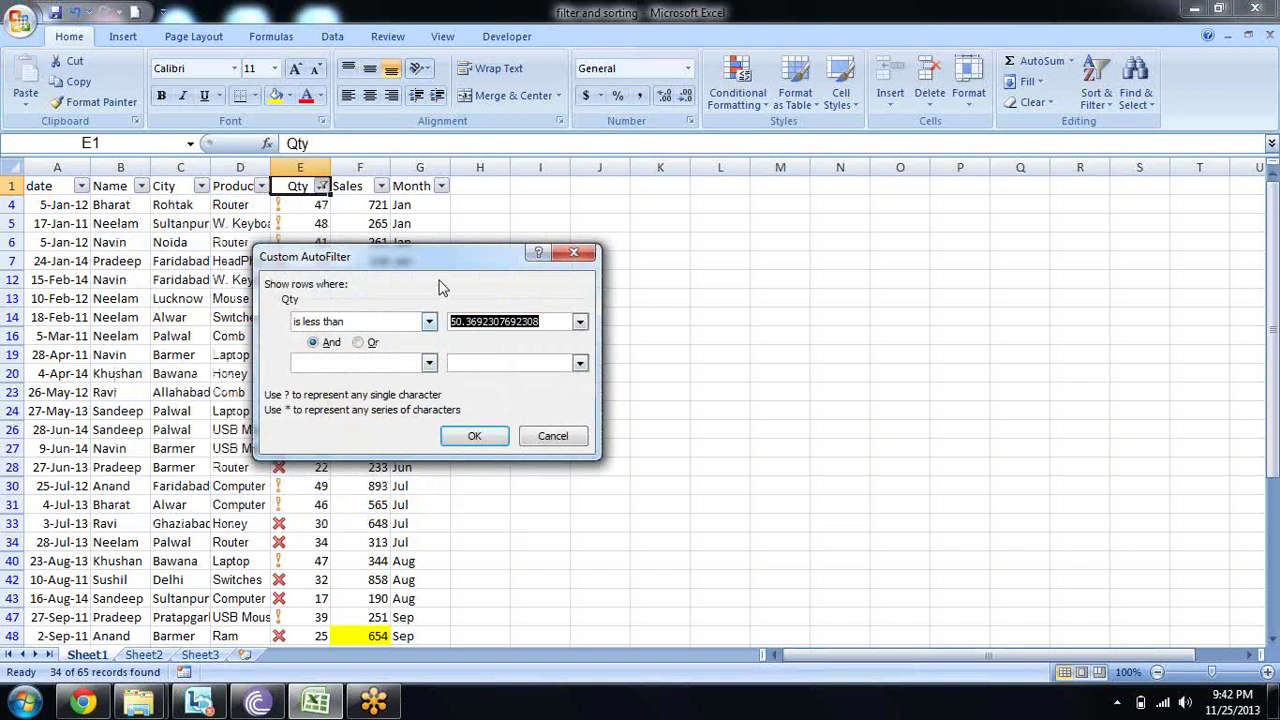
{"action": "left_click", "coordinate": [429, 322]}
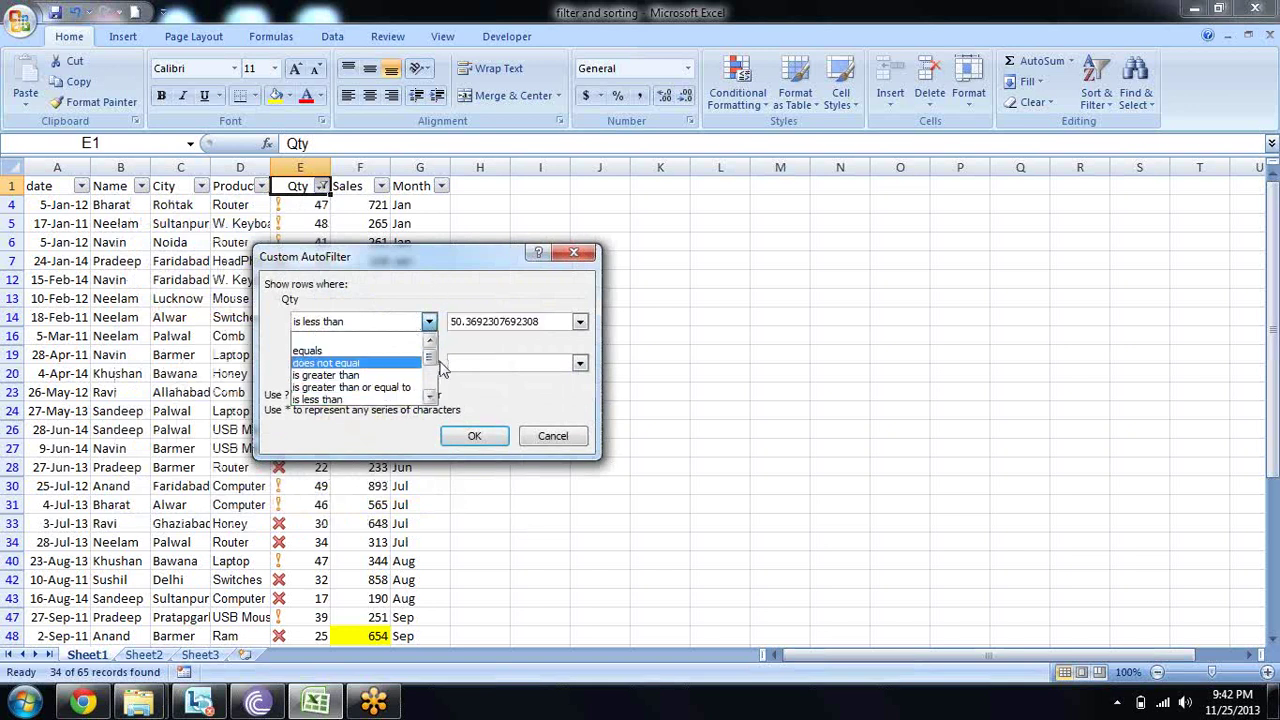
{"action": "left_click_drag", "start_coordinate": [429, 362], "coordinate": [430, 372]}
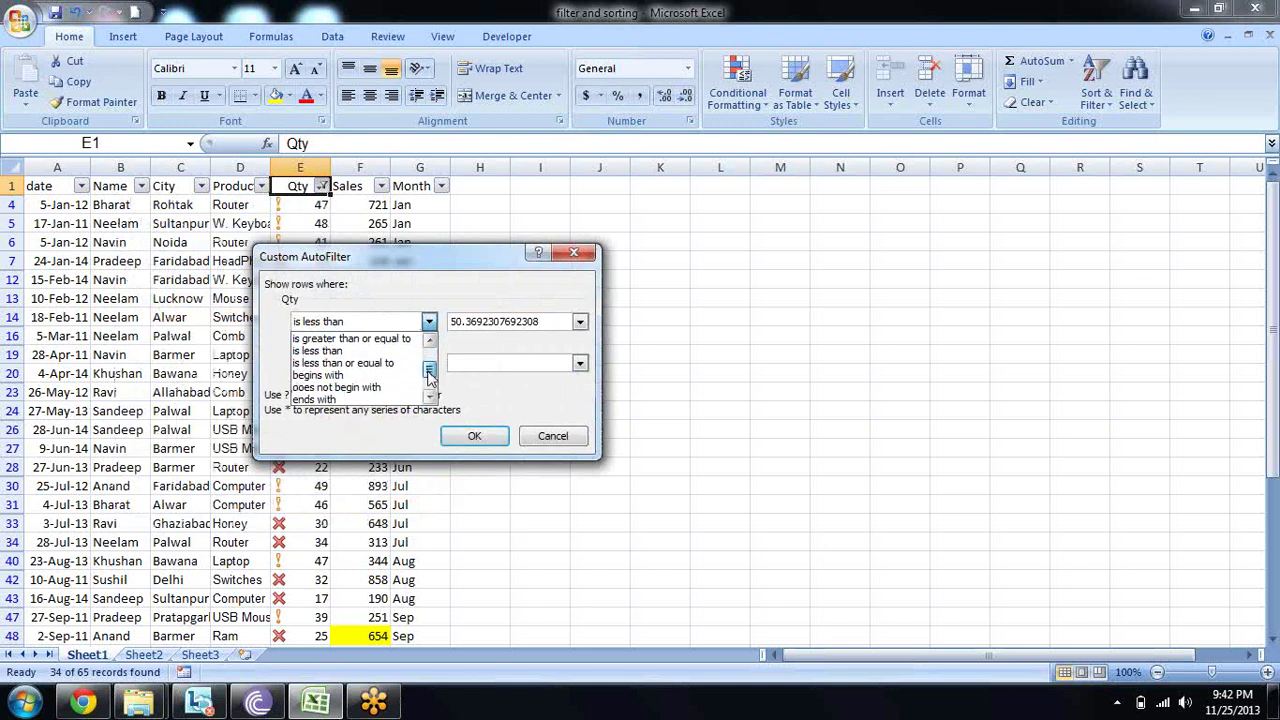
{"action": "left_click", "coordinate": [317, 350]}
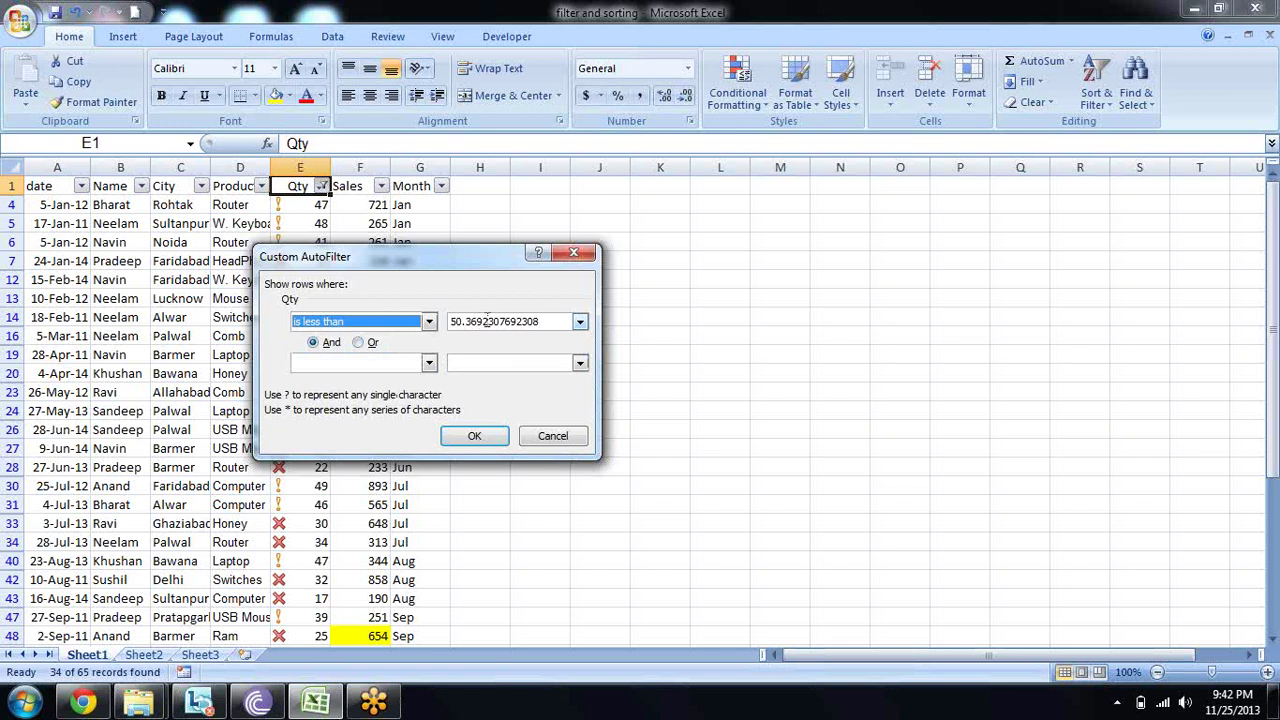
{"action": "left_click", "coordinate": [477, 321]}
{"action": "left_click", "coordinate": [490, 362]}
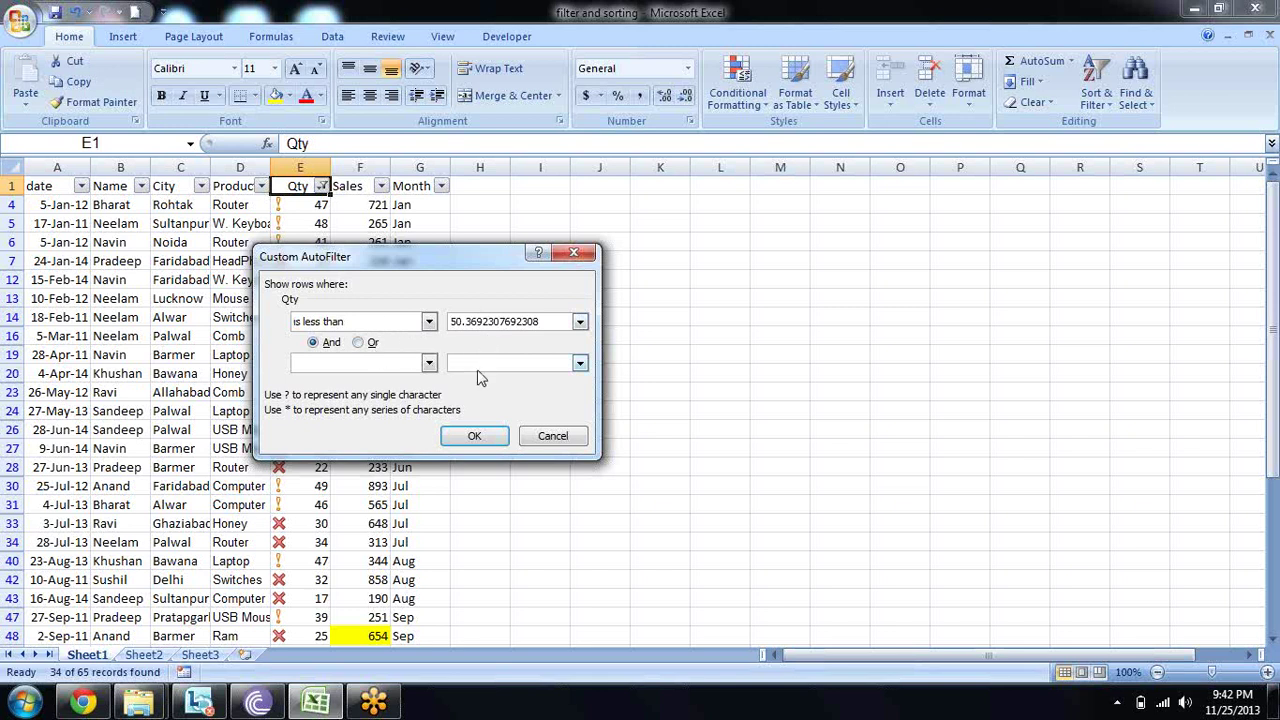
{"action": "left_click", "coordinate": [564, 433]}
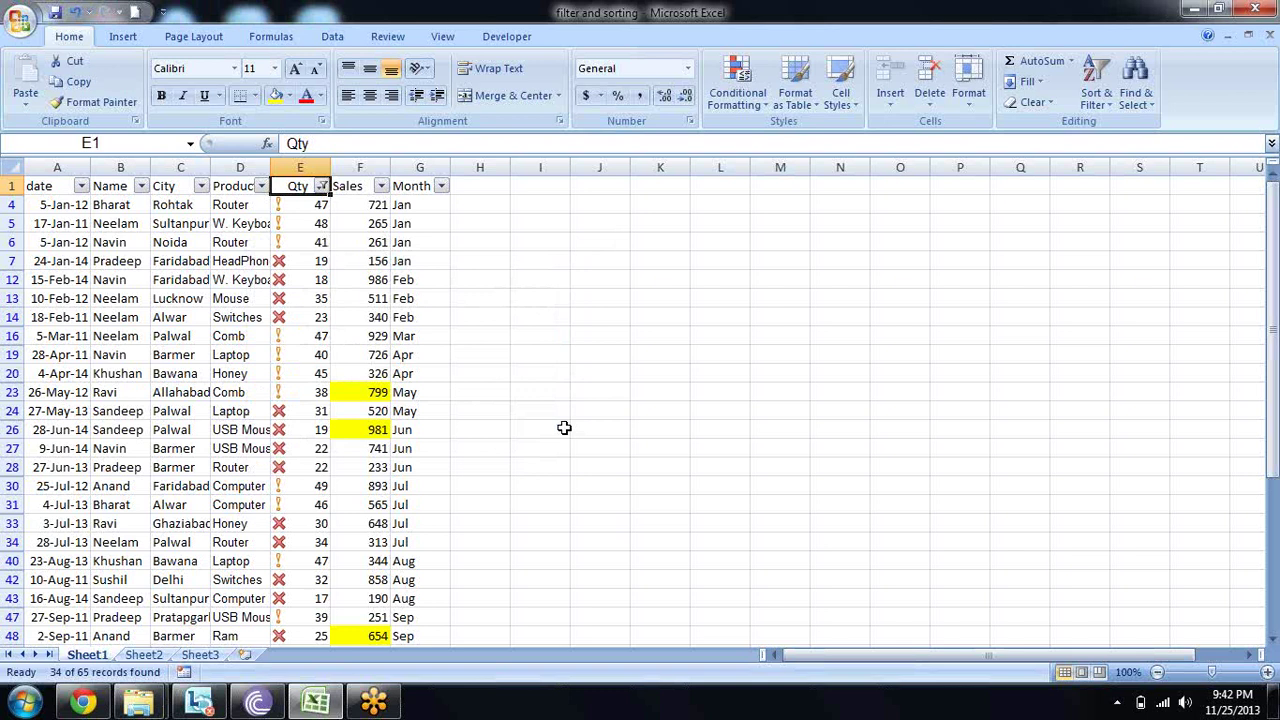
{"action": "key", "text": "alt+Down"}
Step: Deselect Below Average in the Qty number filters so all records from row 2 reappear
{"action": "key", "text": "Down"}
{"action": "key", "text": "Down"}
{"action": "key", "text": "Down"}
{"action": "key", "text": "Down"}
{"action": "key", "text": "Down"}
{"action": "key", "text": "Down"}
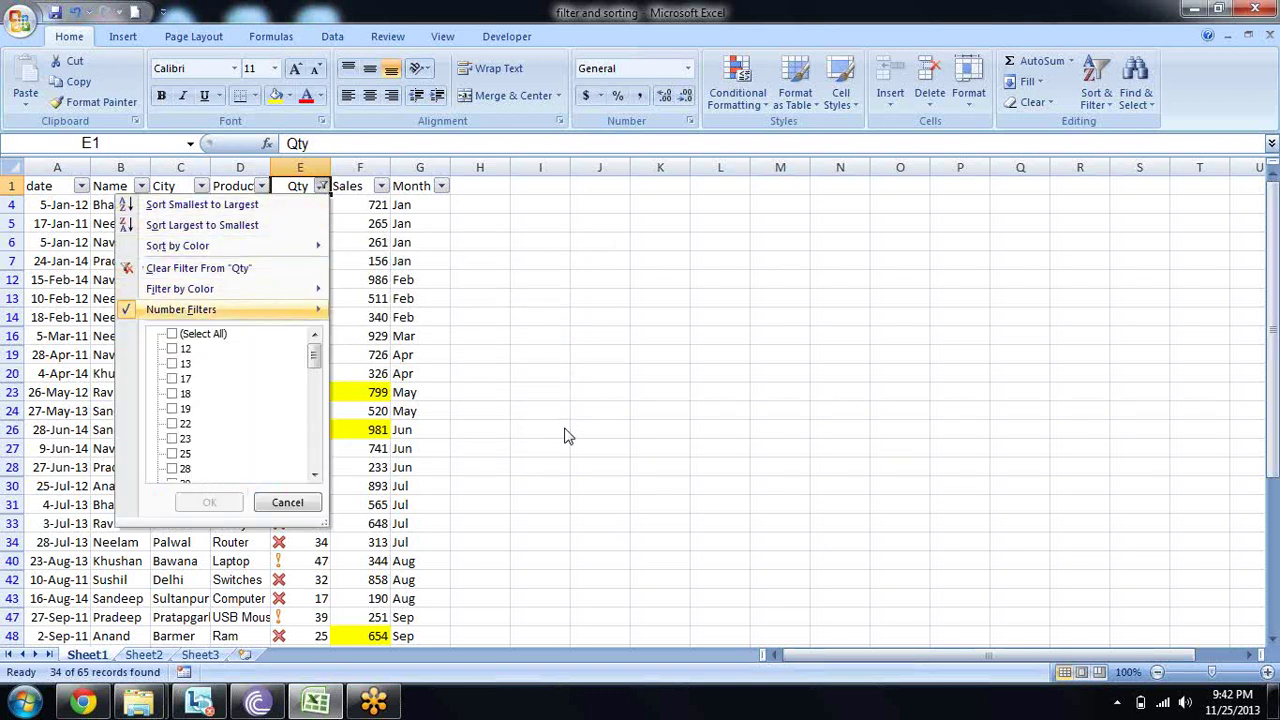
{"action": "key", "text": "Right"}
{"action": "key", "text": "Down"}
{"action": "key", "text": "Down"}
{"action": "key", "text": "Down"}
{"action": "key", "text": "Down"}
{"action": "key", "text": "Down"}
{"action": "key", "text": "Return"}
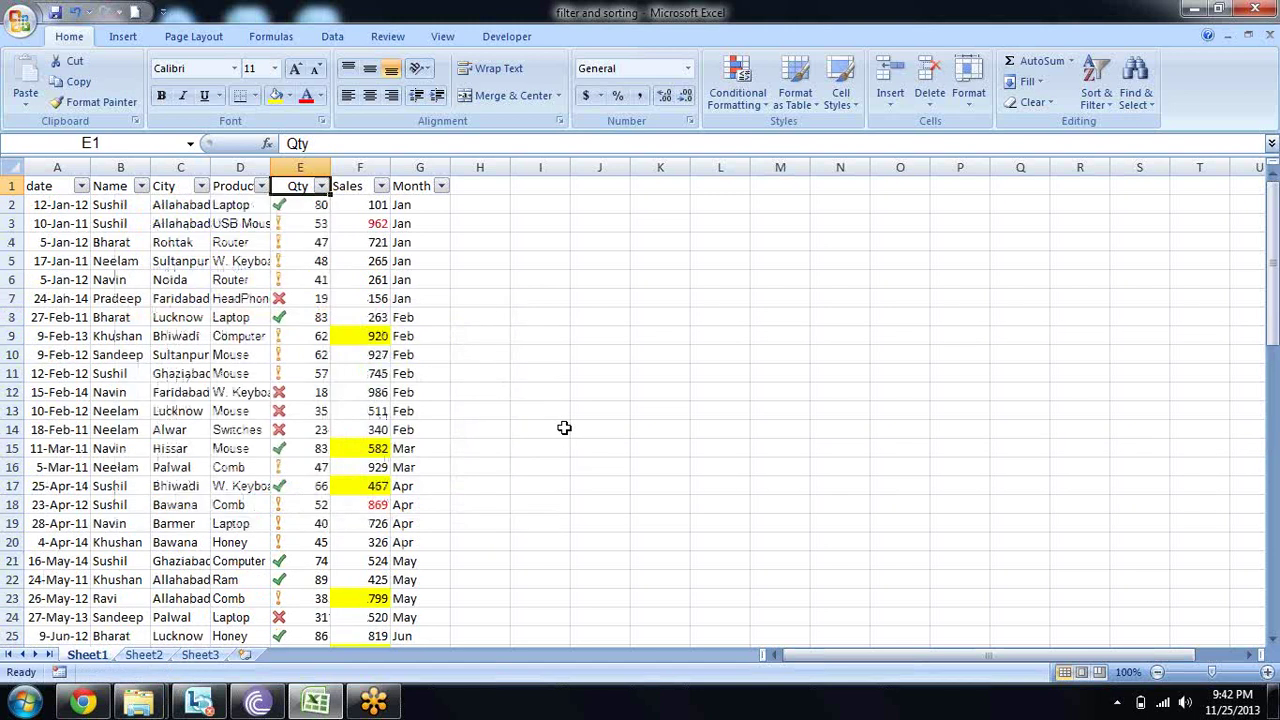
{"action": "key", "text": "Right"}
{"action": "key", "text": "Right"}
{"action": "key", "text": "Right"}
{"action": "key", "text": "Down"}
{"action": "key", "text": "Down"}
{"action": "key", "text": "Down"}
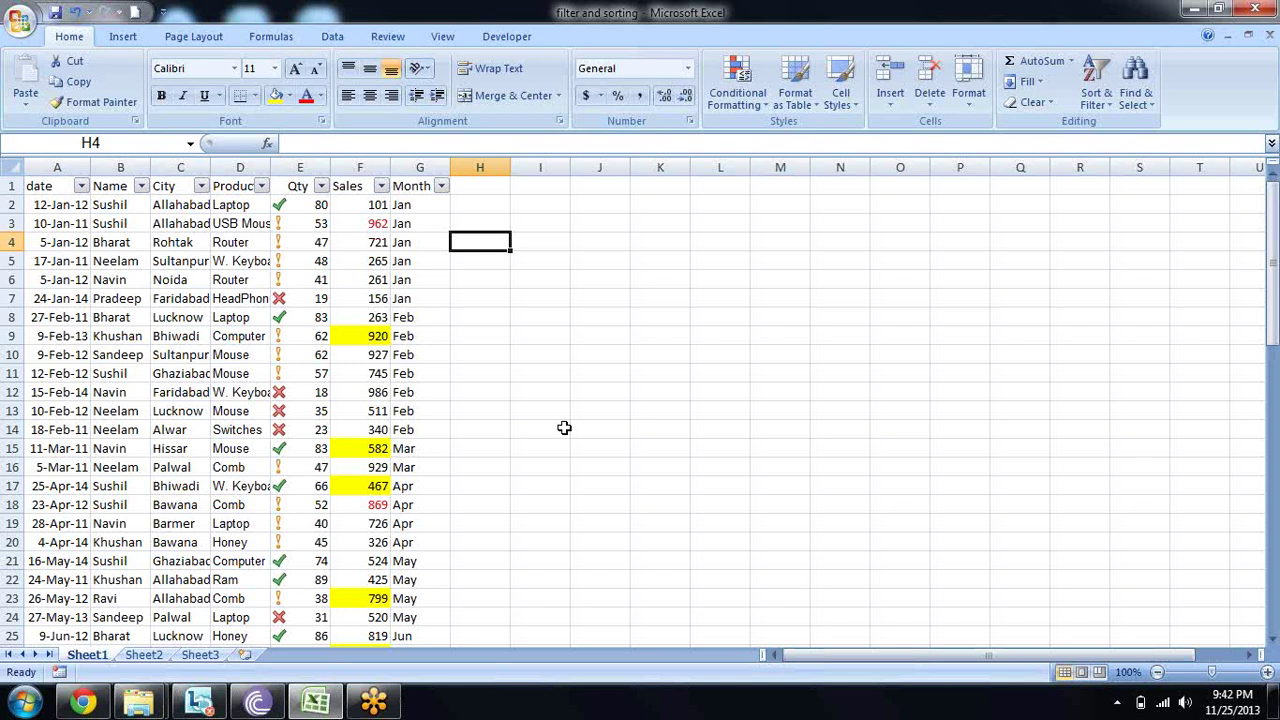
Step: Show the row 4 date's month in H4 with TEXT, first as 'MMM' then as full 'MMMM'
{"action": "type", "text": "=TEXT("}
{"action": "key", "text": "Left"}
{"action": "key", "text": "Left"}
{"action": "key", "text": "Left"}
{"action": "key", "text": "Left"}
{"action": "key", "text": "Left"}
{"action": "key", "text": "Left"}
{"action": "key", "text": "Left"}
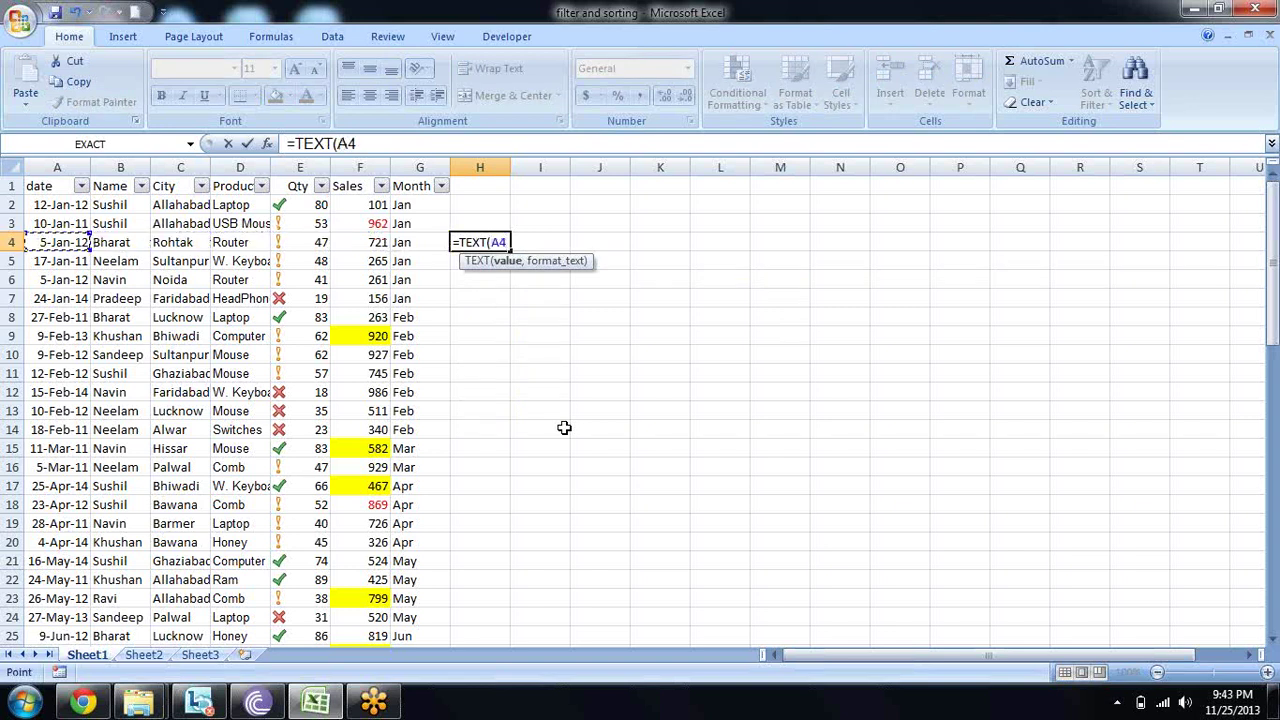
{"action": "type", "text": ",\"MMM"}
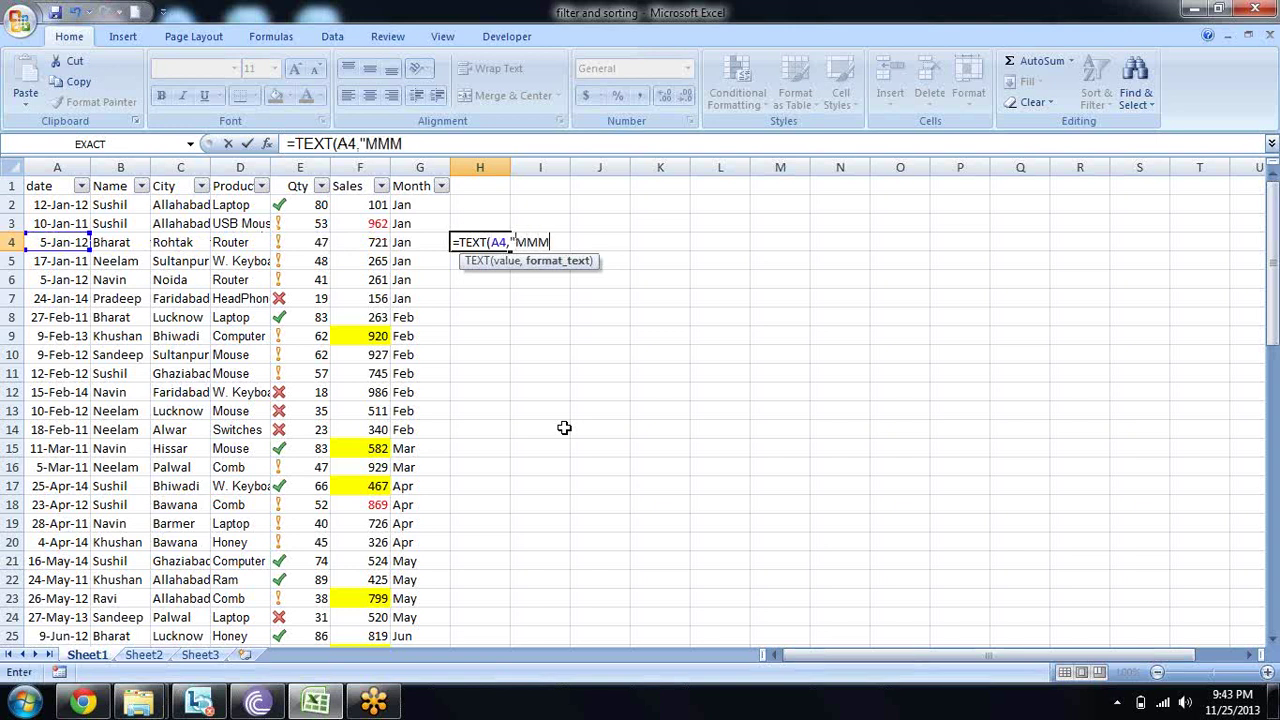
{"action": "type", "text": "\")"}
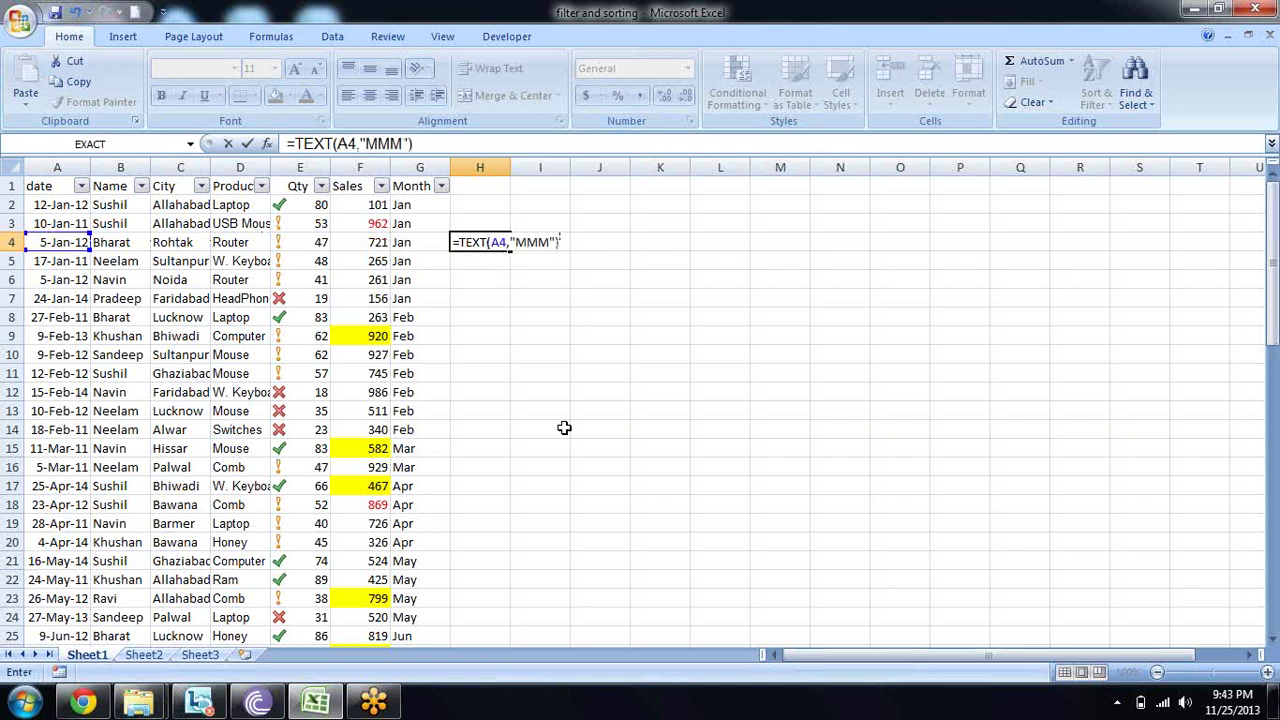
{"action": "key", "text": "Return"}
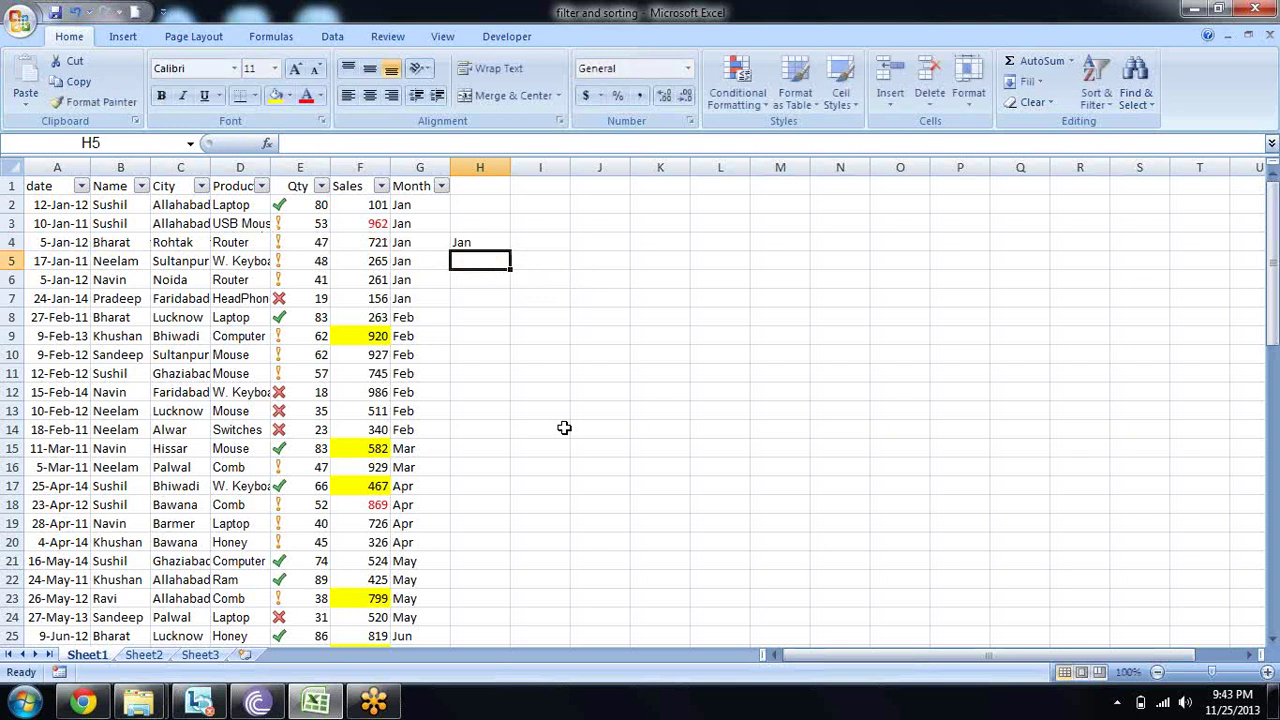
{"action": "key", "text": "Up"}
{"action": "key", "text": "F2"}
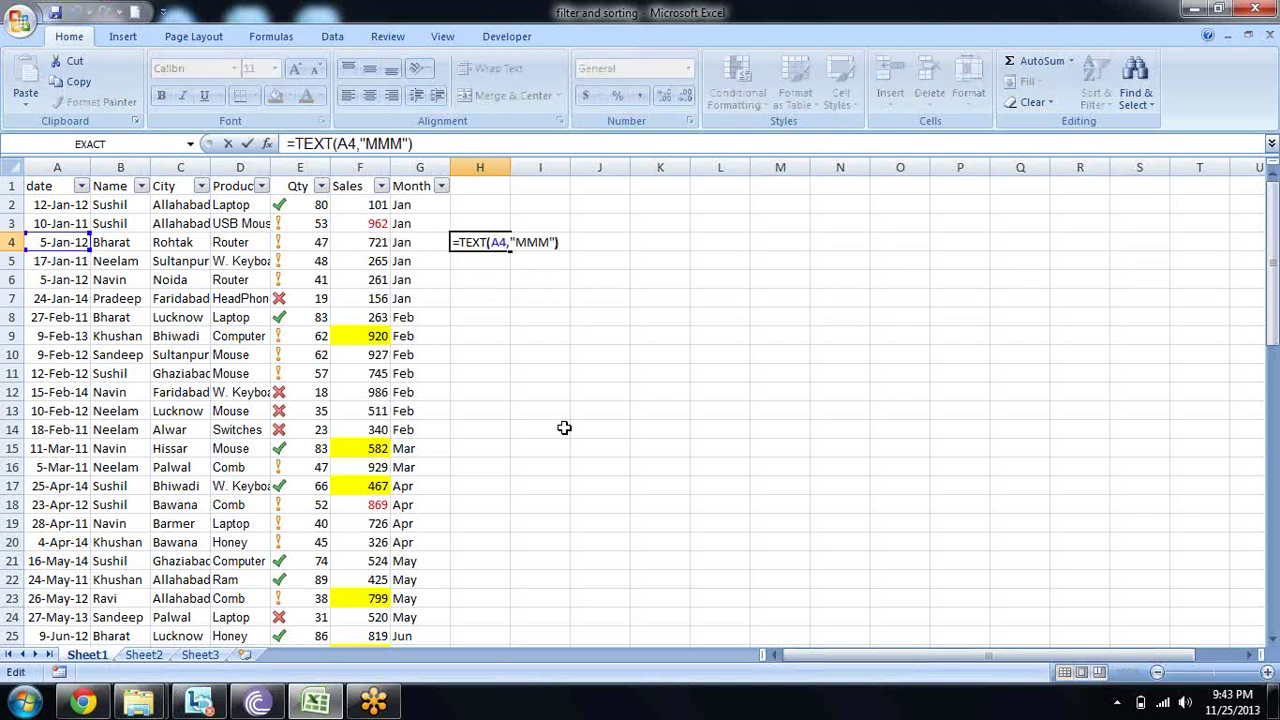
{"action": "key", "text": "Left"}
{"action": "type", "text": "M"}
{"action": "key", "text": "Return"}
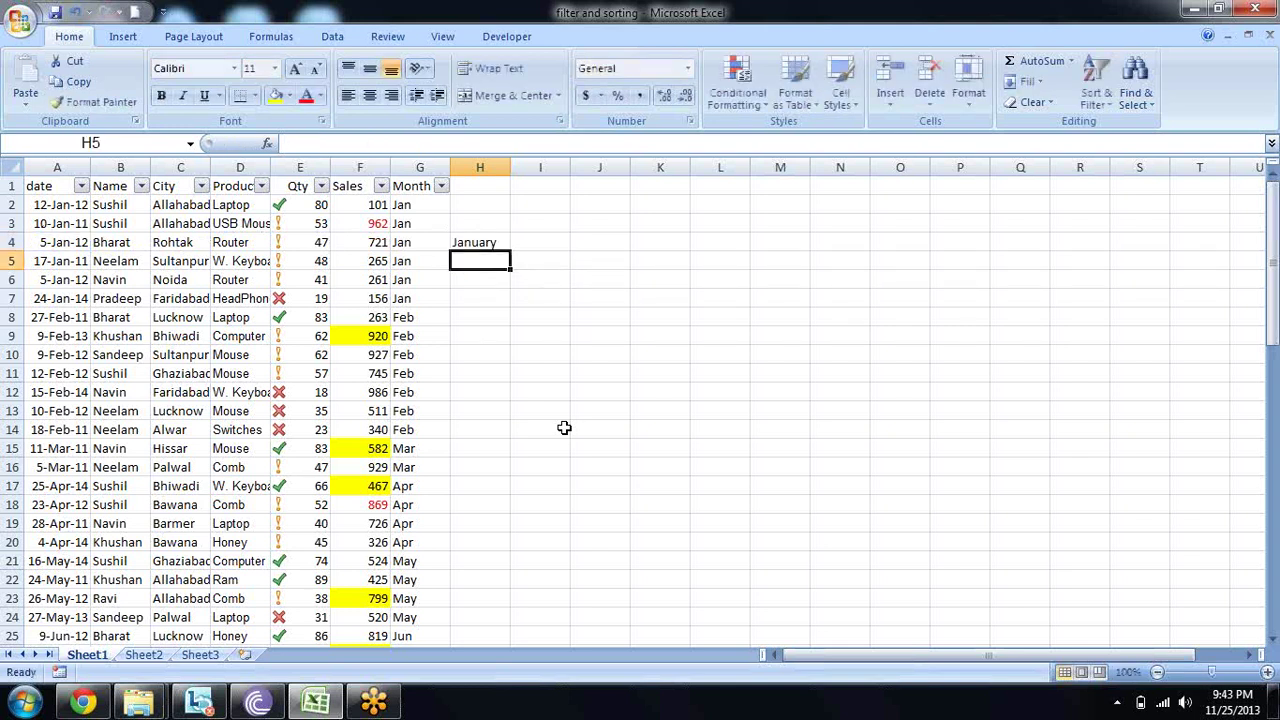
Step: Change the H4 TEXT format code to 'DD' for a two-digit day
{"action": "key", "text": "Up"}
{"action": "key", "text": "F2"}
{"action": "key", "text": "Left"}
Step: Switch the H4 format code to 'DDD' and then 'DDDD' to show the weekday name
{"action": "key", "text": "Left"}
{"action": "key", "text": "BackSpace"}
{"action": "key", "text": "BackSpace"}
{"action": "key", "text": "BackSpace"}
{"action": "key", "text": "BackSpace"}
{"action": "type", "text": "DD"}
{"action": "key", "text": "Return"}
{"action": "key", "text": "Up"}
{"action": "key", "text": "F2"}
{"action": "key", "text": "Left"}
{"action": "key", "text": "Left"}
{"action": "type", "text": "D"}
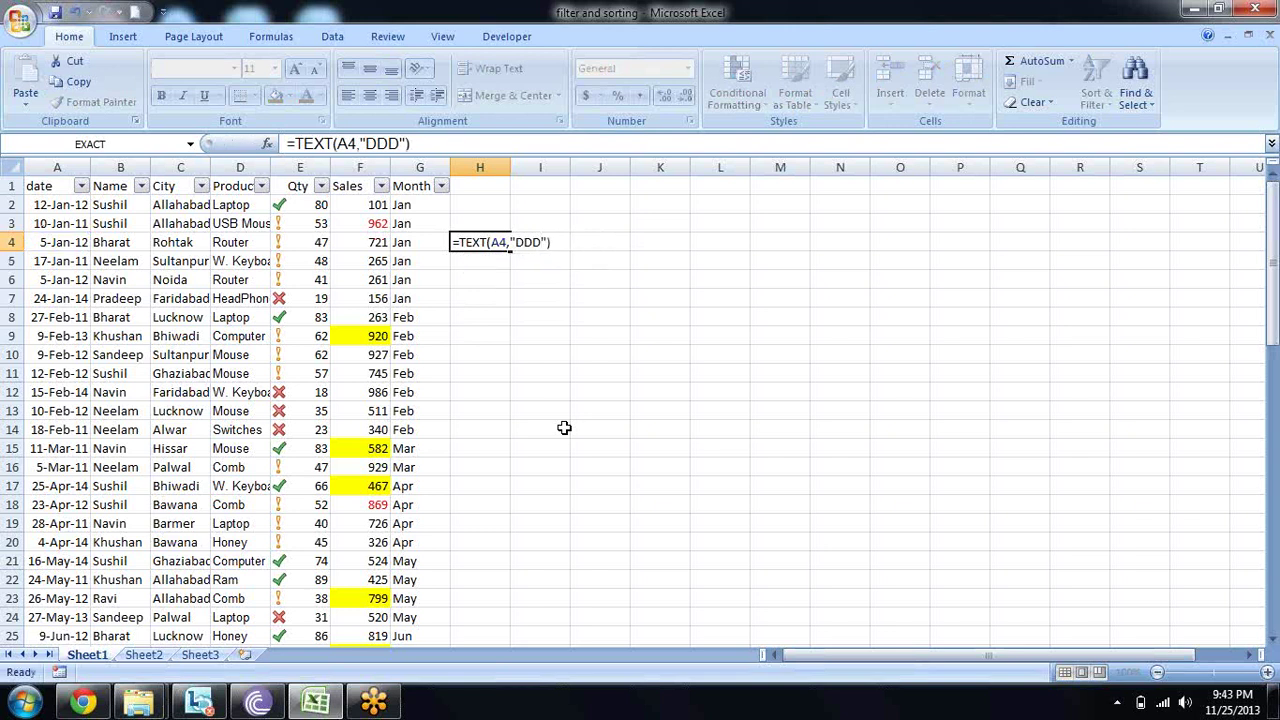
{"action": "key", "text": "Return"}
{"action": "key", "text": "Up"}
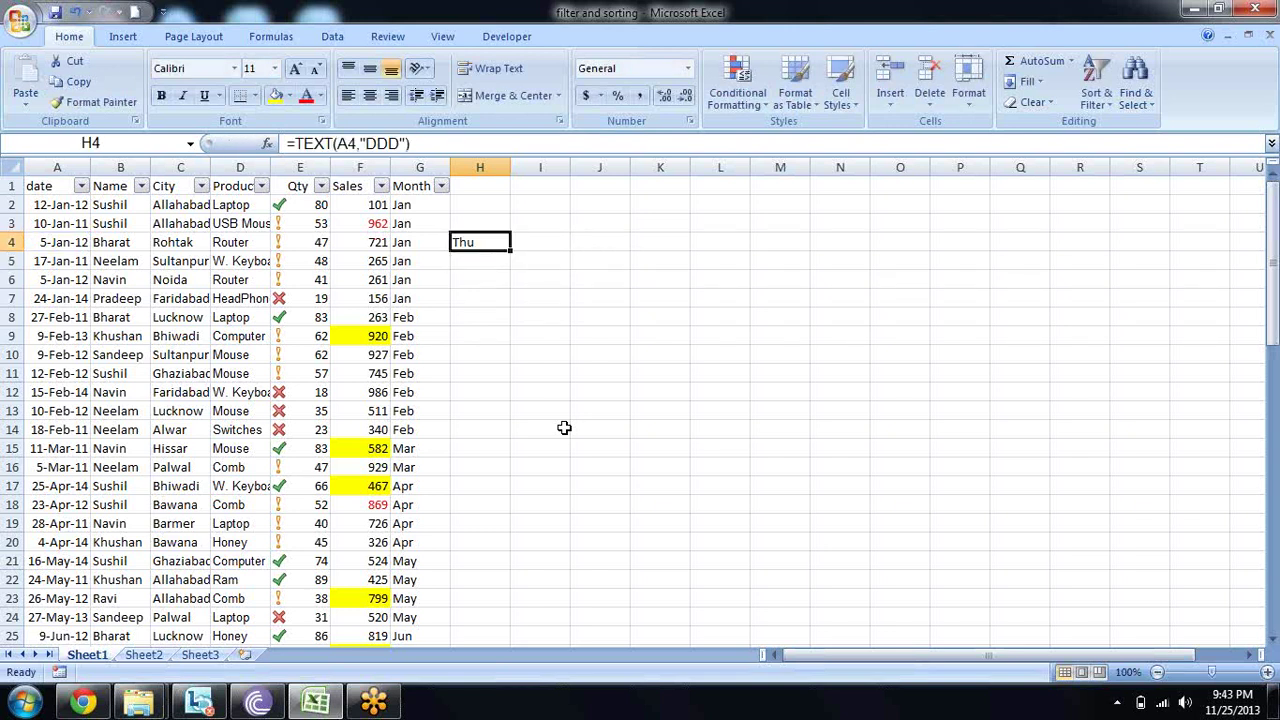
{"action": "key", "text": "F2"}
{"action": "key", "text": "Left"}
{"action": "key", "text": "Left"}
{"action": "type", "text": "D"}
{"action": "key", "text": "Return"}
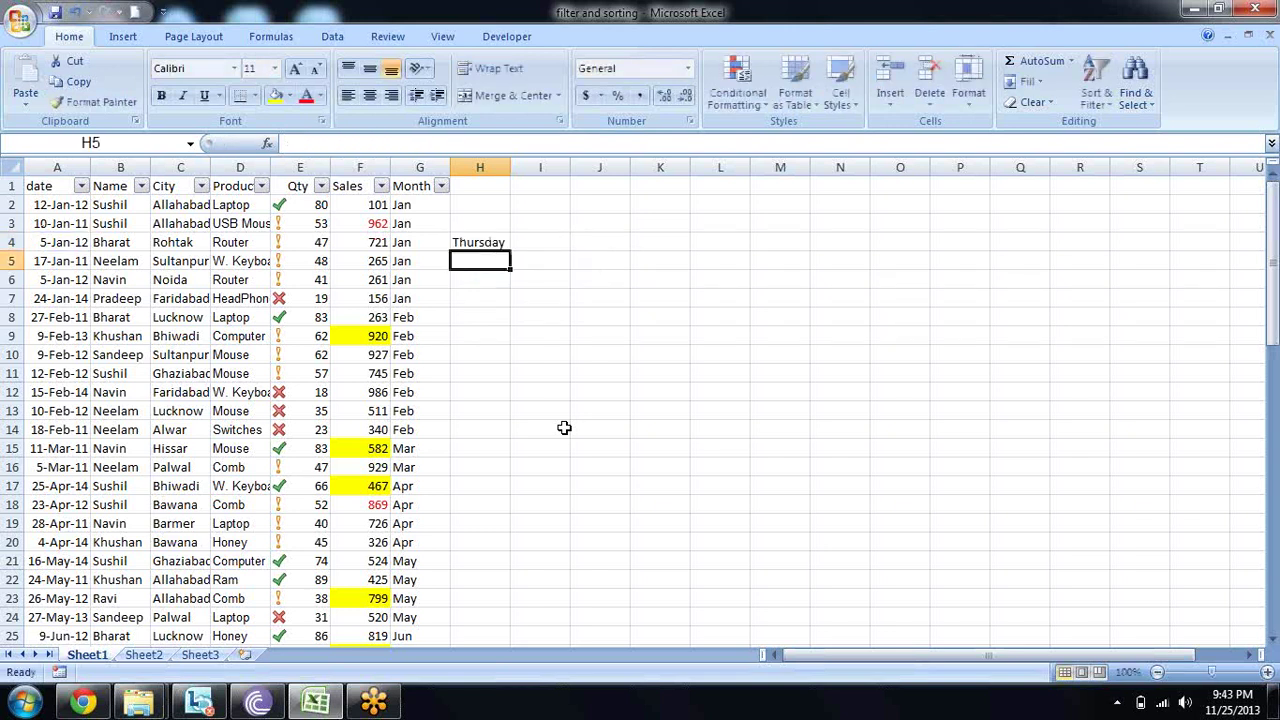
Step: Show the year as 'YY' then 'YYYY' in H4, then clear the demonstration formula
{"action": "key", "text": "Up"}
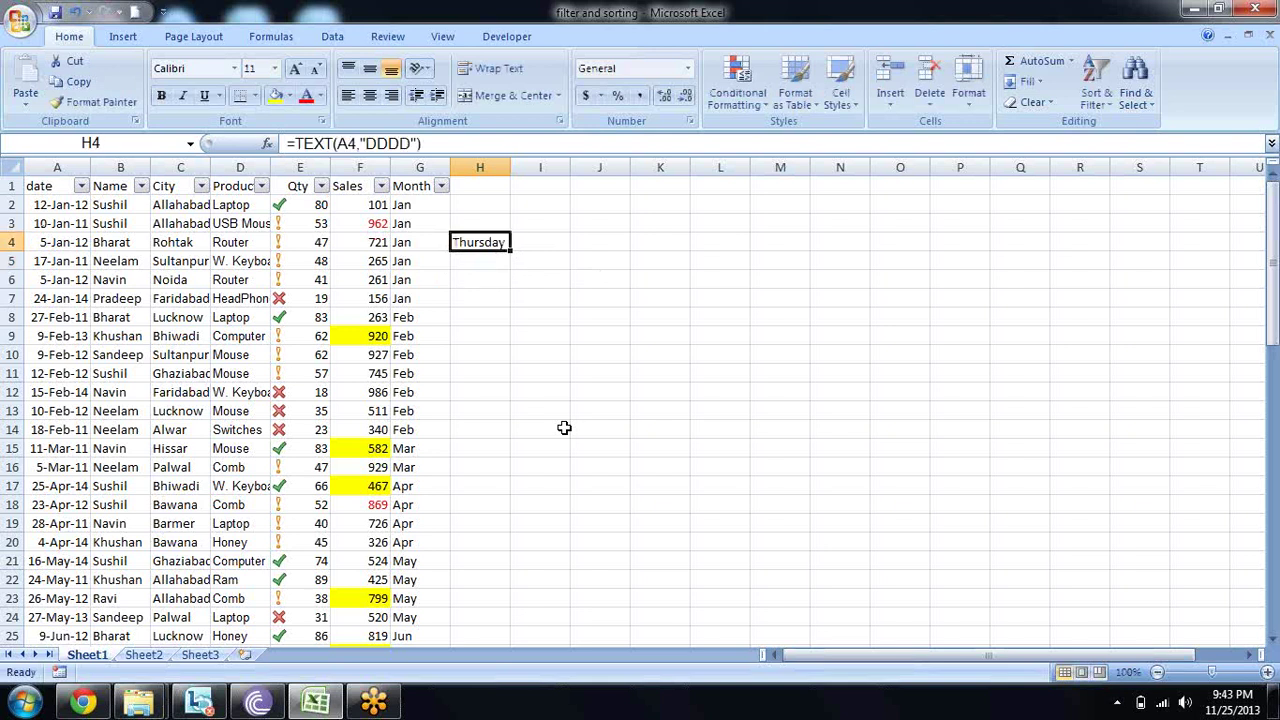
{"action": "key", "text": "F2"}
{"action": "key", "text": "Left"}
{"action": "key", "text": "Left"}
{"action": "key", "text": "BackSpace"}
{"action": "key", "text": "BackSpace"}
{"action": "key", "text": "BackSpace"}
{"action": "key", "text": "BackSpace"}
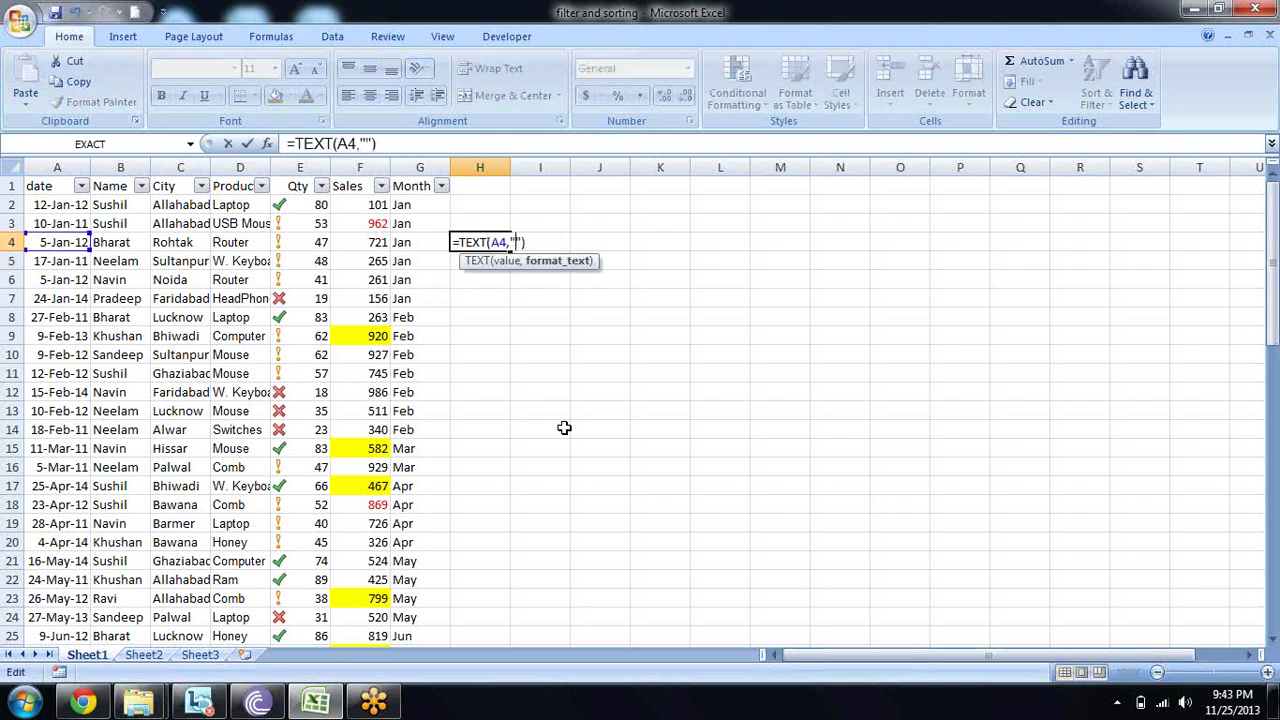
{"action": "type", "text": "YY"}
{"action": "key", "text": "Return"}
{"action": "key", "text": "Up"}
{"action": "key", "text": "F2"}
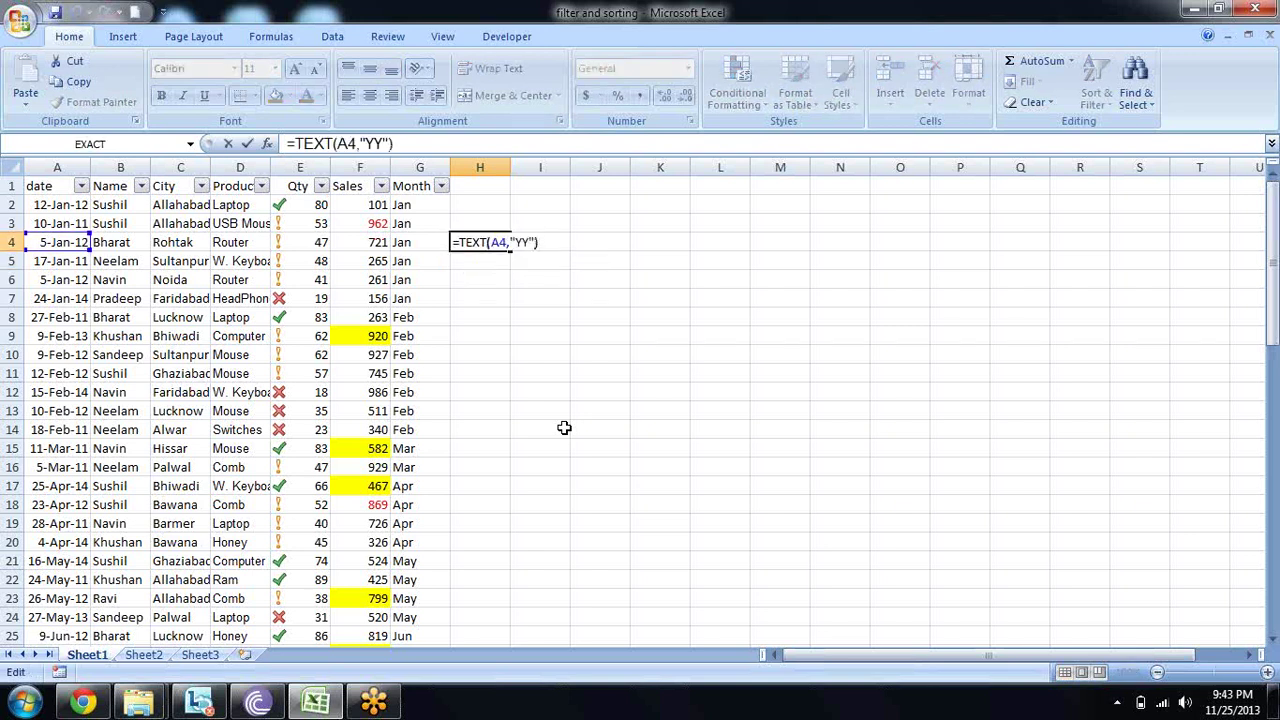
{"action": "key", "text": "Left"}
{"action": "key", "text": "Left"}
{"action": "type", "text": "YY"}
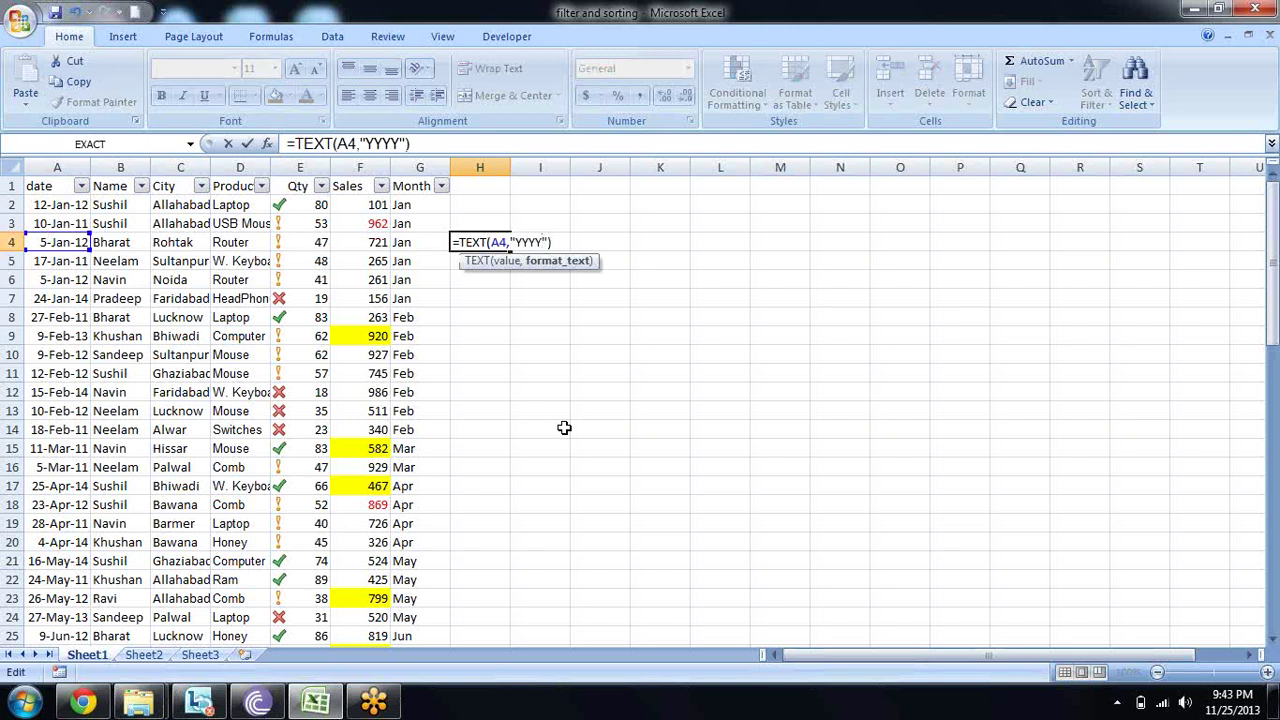
{"action": "key", "text": "Return"}
{"action": "key", "text": "Up"}
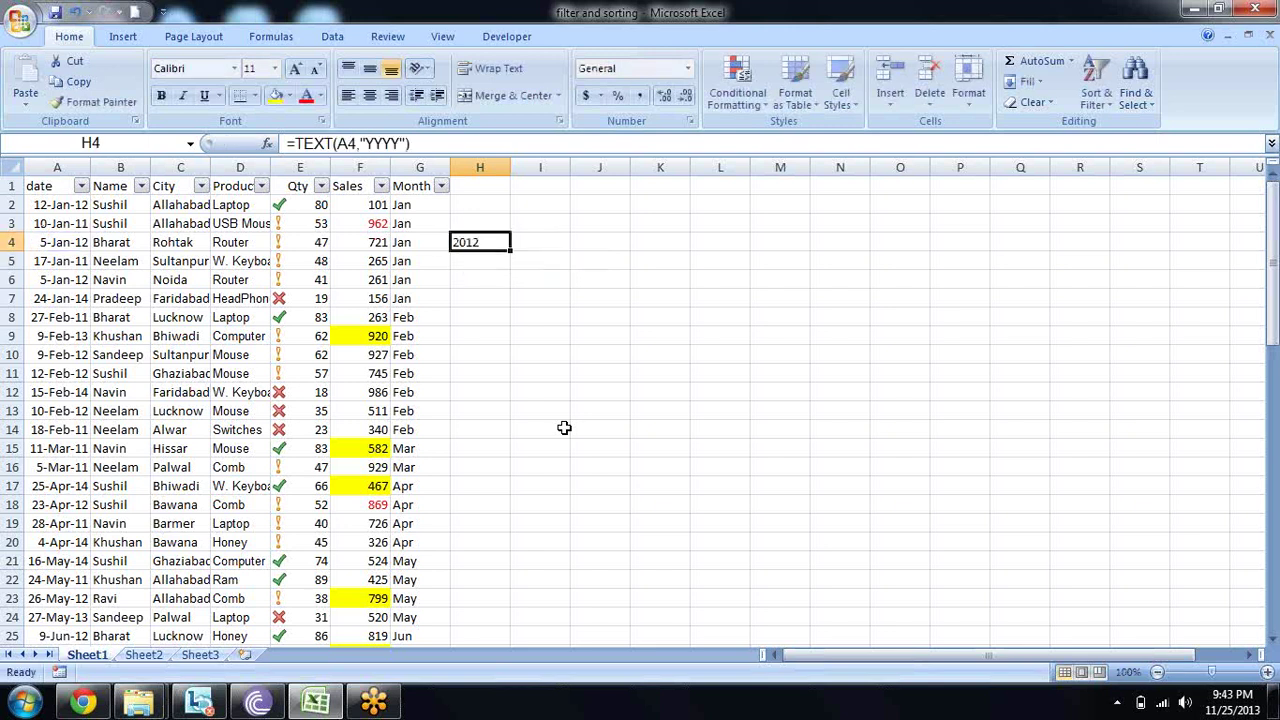
{"action": "key", "text": "Delete"}
Step: Enter =LEN(C2) in I2 and autofit column C to the longest city name
{"action": "key", "text": "Up"}
{"action": "key", "text": "Up"}
{"action": "key", "text": "Left"}
{"action": "key", "text": "Left"}
{"action": "key", "text": "Left"}
{"action": "key", "text": "Left"}
{"action": "key", "text": "Left"}
{"action": "key", "text": "Right"}
{"action": "key", "text": "Right"}
{"action": "key", "text": "Right"}
{"action": "key", "text": "Right"}
{"action": "key", "text": "Right"}
{"action": "key", "text": "Right"}
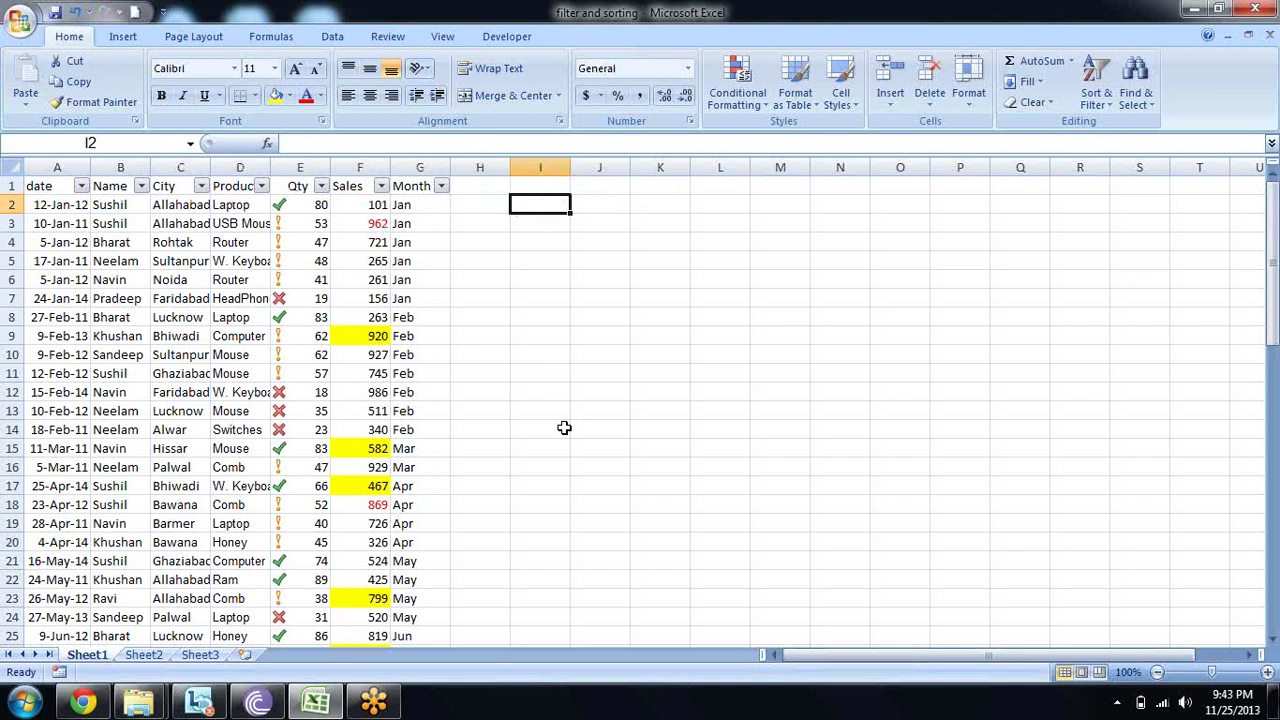
{"action": "key", "text": "Right"}
{"action": "key", "text": "Left"}
{"action": "type", "text": "="}
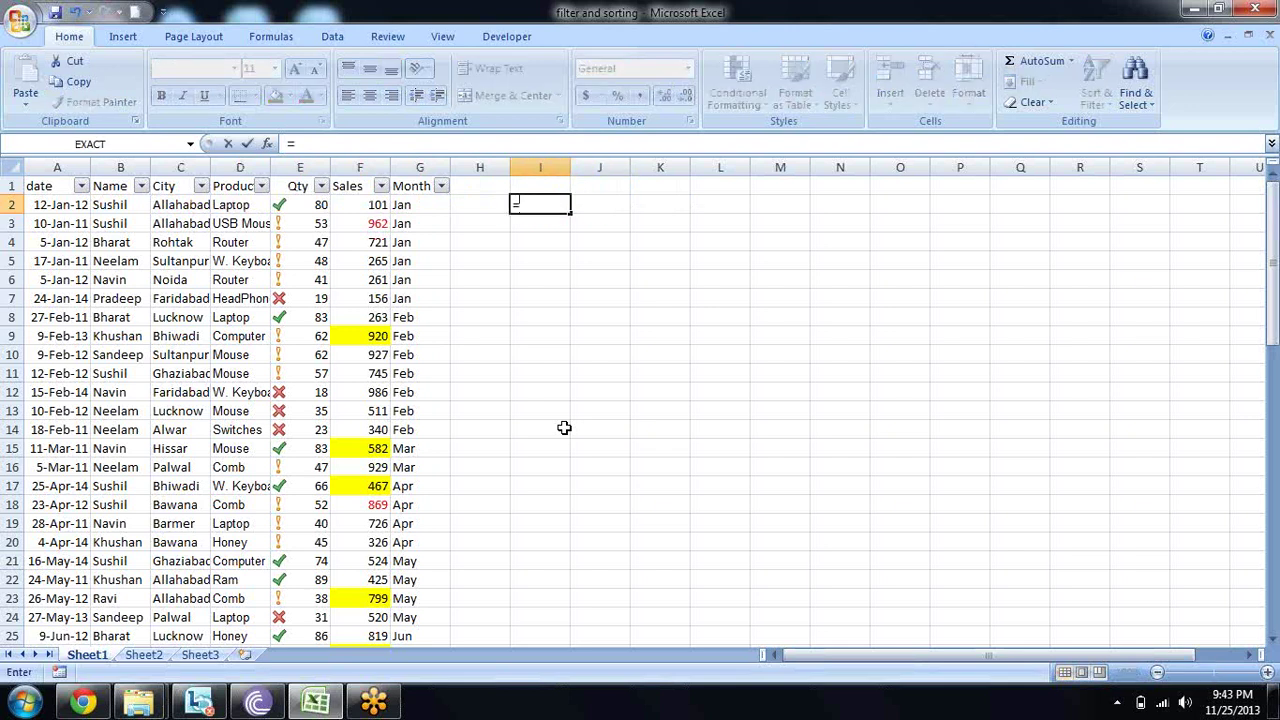
{"action": "type", "text": "LE"}
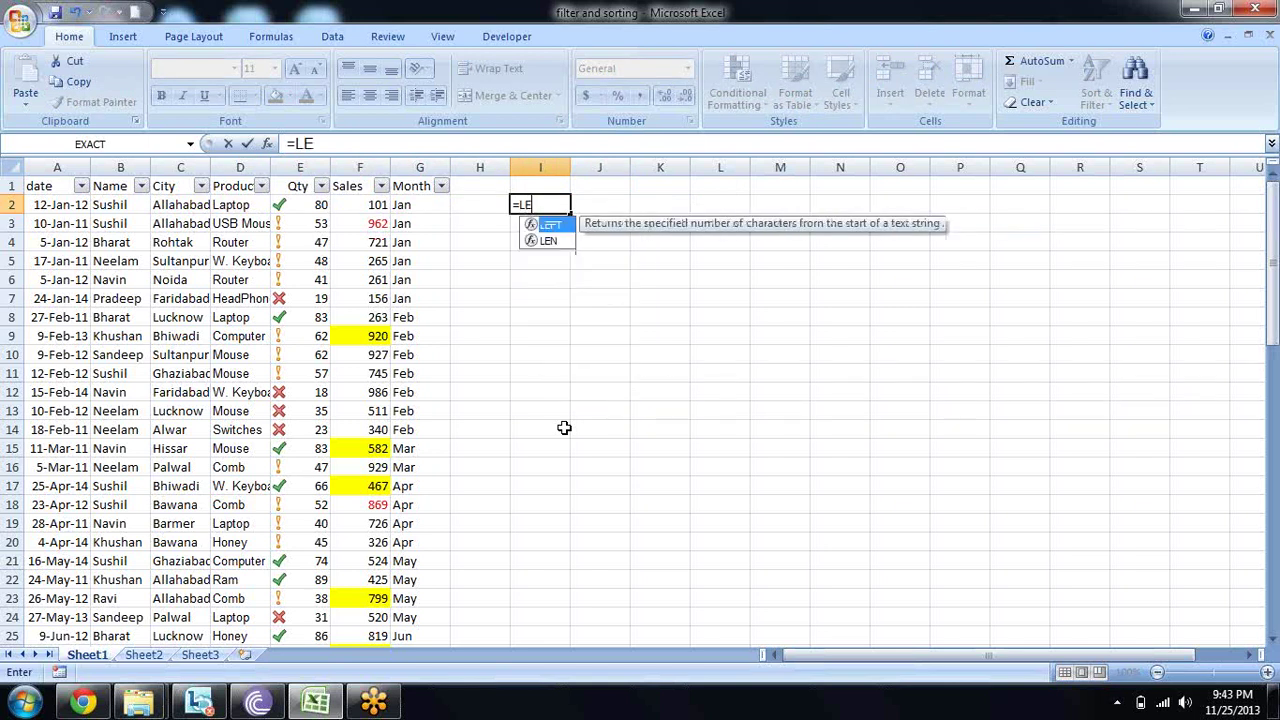
{"action": "type", "text": "N("}
{"action": "key", "text": "Left"}
{"action": "key", "text": "Left"}
{"action": "key", "text": "Left"}
{"action": "key", "text": "Left"}
{"action": "key", "text": "Left"}
{"action": "key", "text": "Left"}
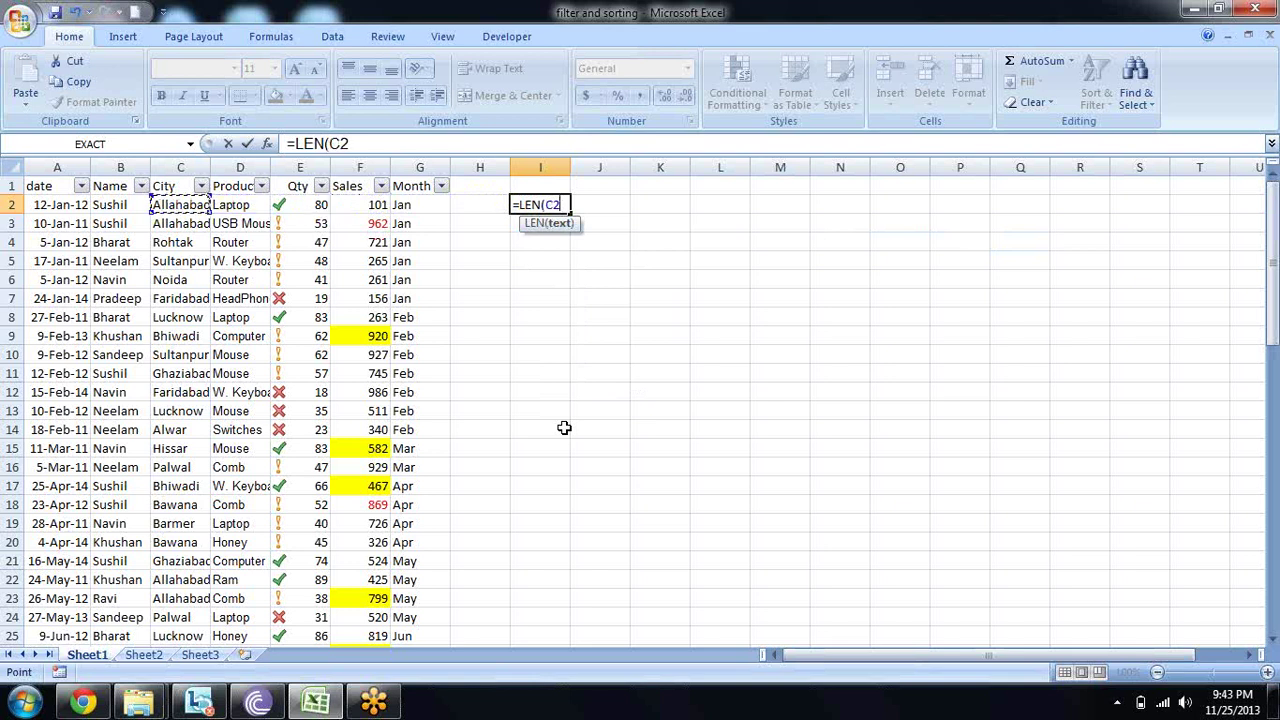
{"action": "type", "text": ")"}
{"action": "key", "text": "Return"}
{"action": "key", "text": "Up"}
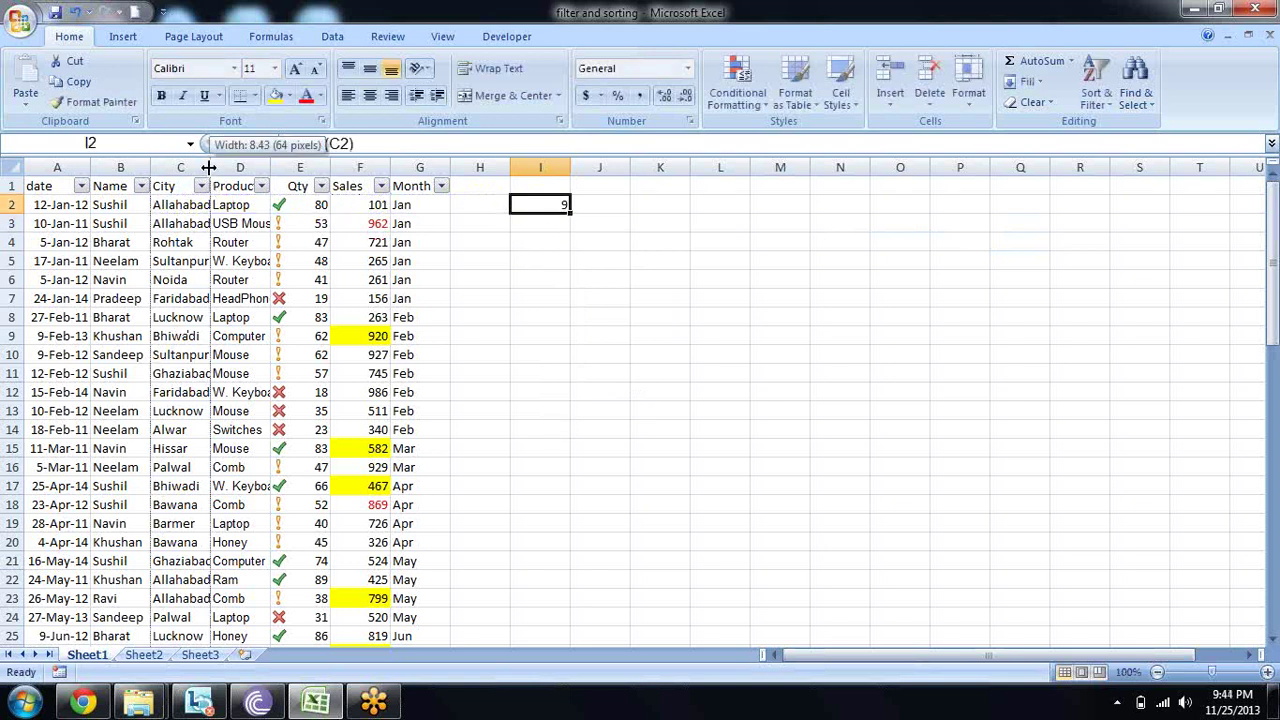
{"action": "double_click", "coordinate": [210, 167]}
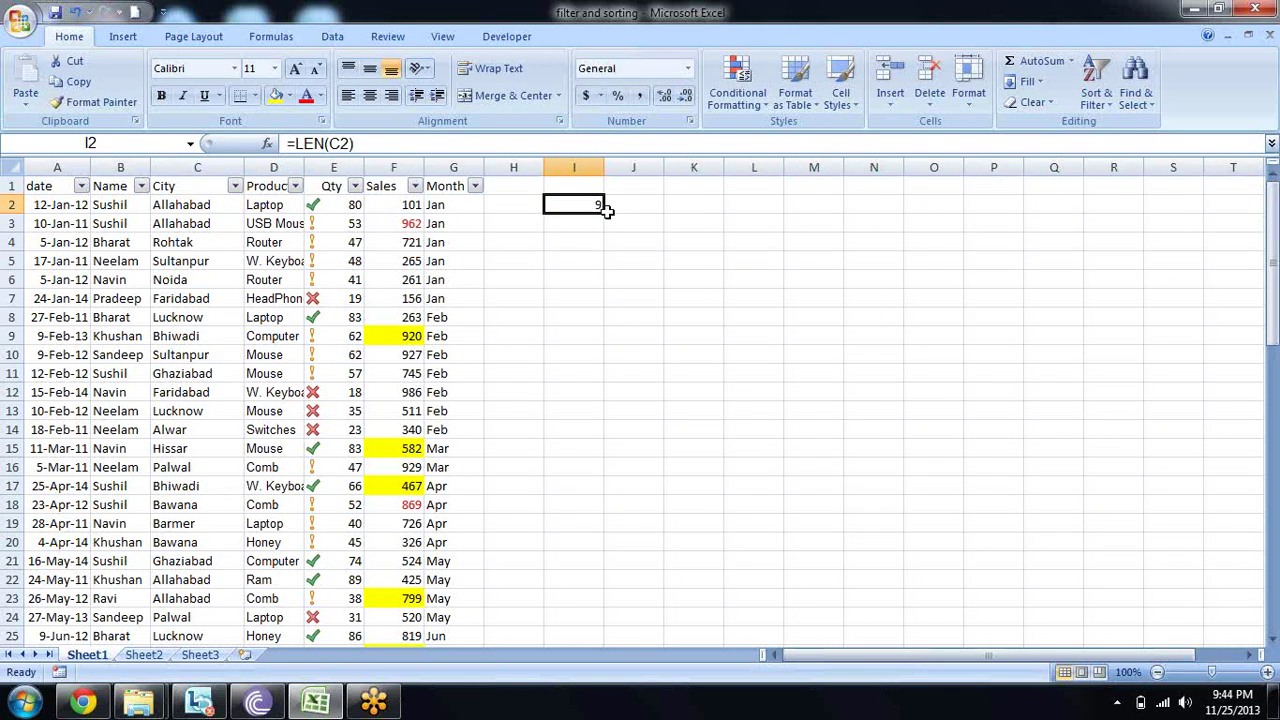
Step: Fill the LEN formula down to I11, check it, then delete I2:I11
{"action": "left_click_drag", "start_coordinate": [605, 210], "coordinate": [606, 382]}
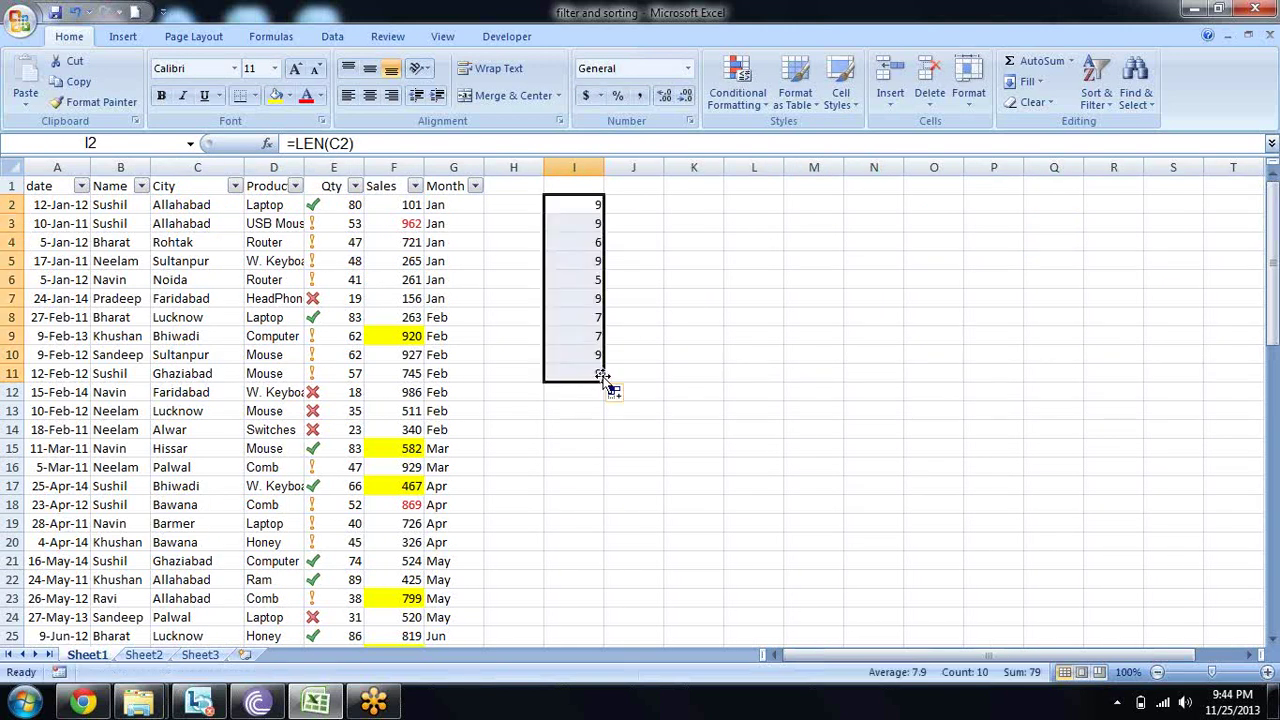
{"action": "left_click", "coordinate": [563, 240]}
{"action": "key", "text": "Down"}
{"action": "key", "text": "Down"}
{"action": "key", "text": "Down"}
{"action": "key", "text": "Down"}
{"action": "key", "text": "Down"}
{"action": "key", "text": "Down"}
{"action": "key", "text": "Down"}
{"action": "key", "text": "Up"}
{"action": "key", "text": "Up"}
{"action": "key", "text": "Up"}
{"action": "key", "text": "Up"}
{"action": "key", "text": "Up"}
{"action": "key", "text": "Up"}
{"action": "key", "text": "Up"}
{"action": "key", "text": "ctrl+shift+Down"}
{"action": "key", "text": "Delete"}
{"action": "key", "text": "Right"}
{"action": "key", "text": "Right"}
Step: Type the heading 'Mobile' in J2, fixing the capitalisation
{"action": "key", "text": "Left"}
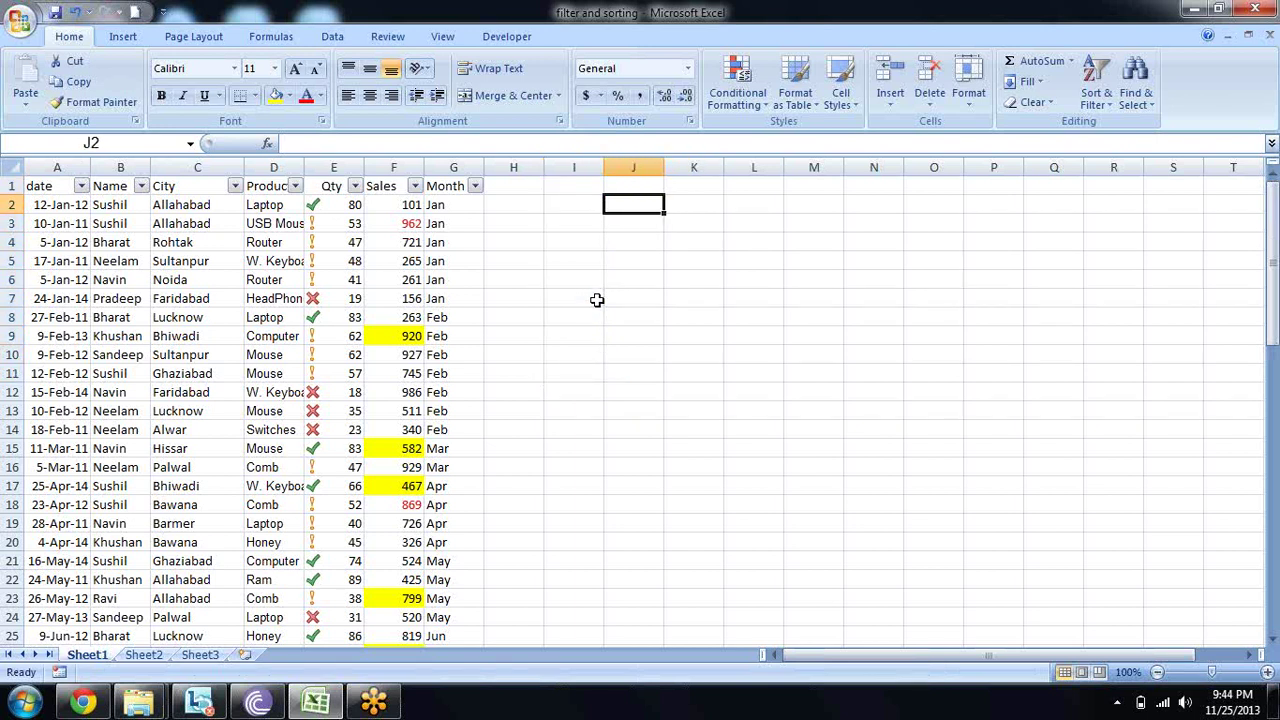
{"action": "type", "text": "mOBL"}
{"action": "key", "text": "BackSpace"}
{"action": "key", "text": "BackSpace"}
{"action": "key", "text": "BackSpace"}
{"action": "key", "text": "BackSpace"}
{"action": "type", "text": "B"}
{"action": "key", "text": "BackSpace"}
{"action": "type", "text": "mO"}
{"action": "key", "text": "BackSpace"}
{"action": "key", "text": "BackSpace"}
{"action": "key", "text": "Caps_Lock"}
{"action": "type", "text": "Mobile"}
{"action": "key", "text": "Return"}
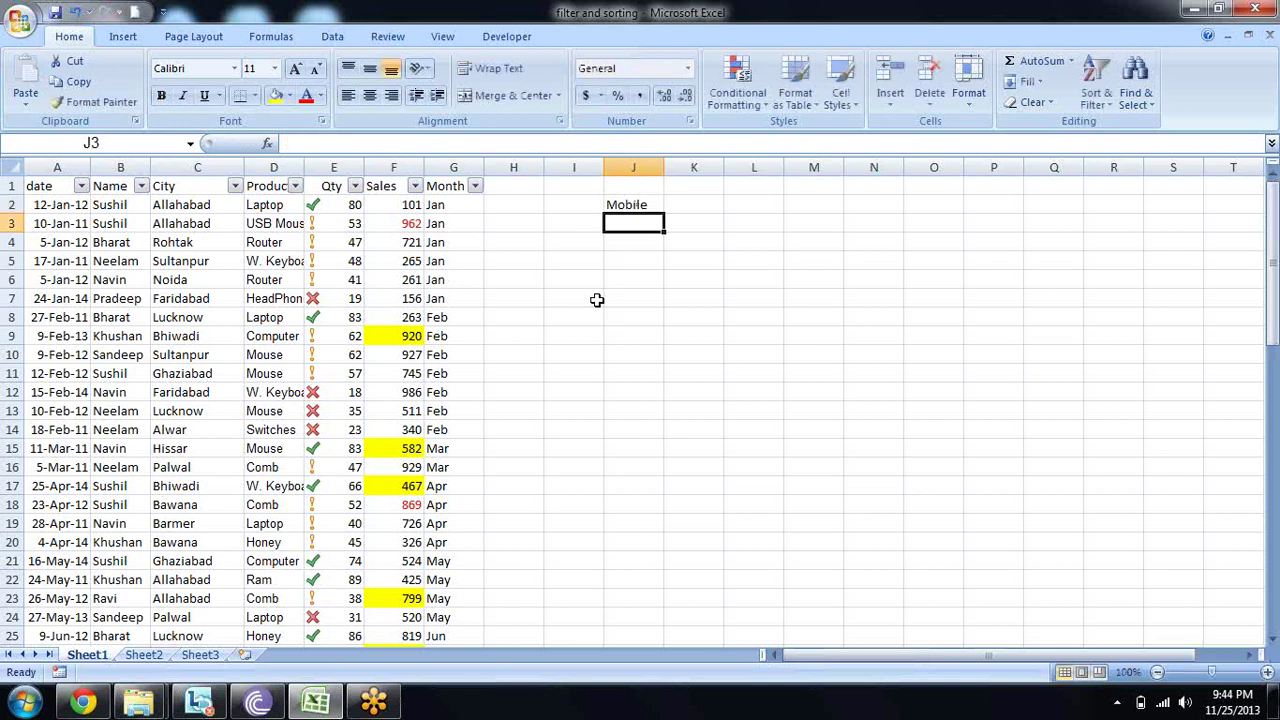
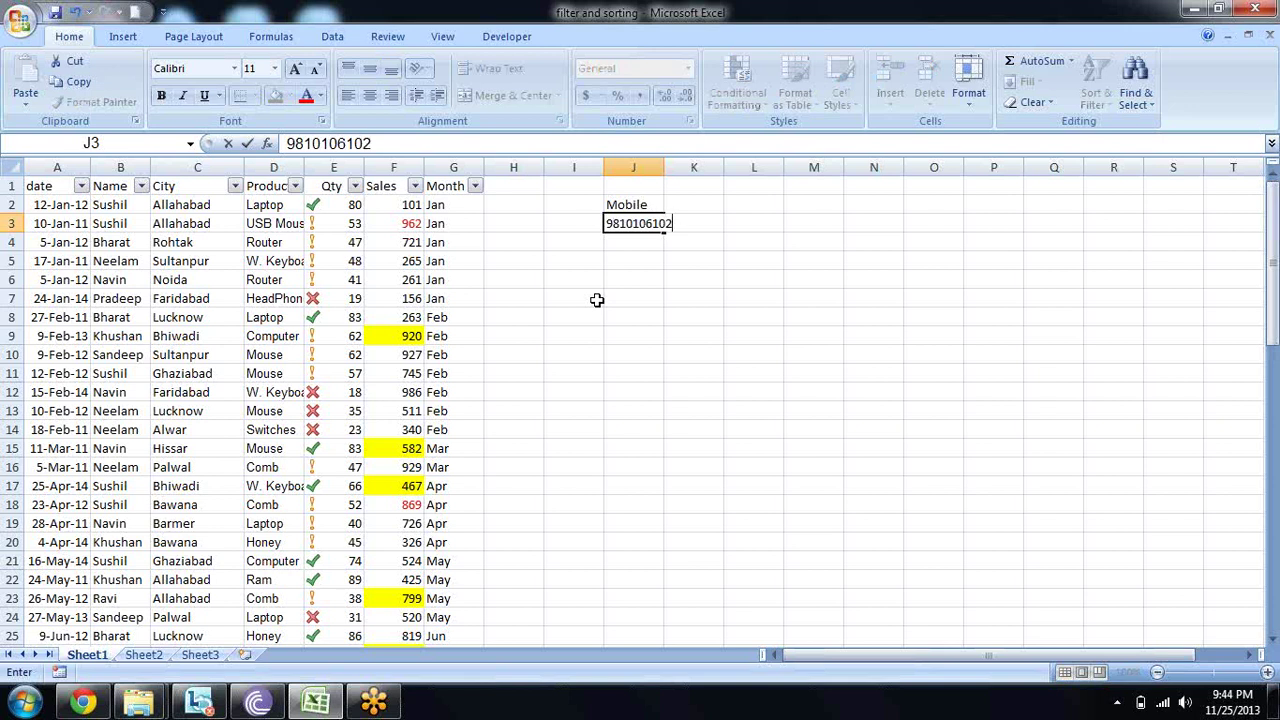
Step: Enter a ten-digit mobile number in J3, count its digits with =LEN(J3) in K3, and begin an IF in L3
{"action": "key", "text": "Return"}
{"action": "key", "text": "Up"}
{"action": "key", "text": "Right"}
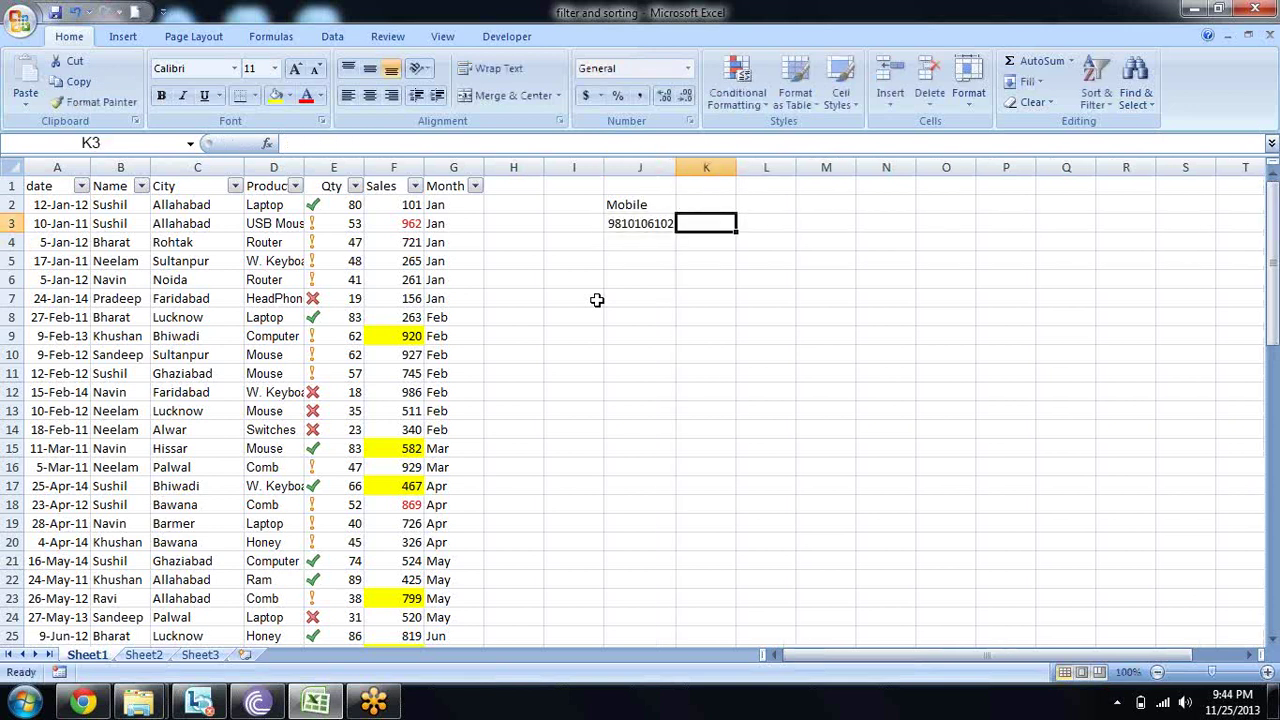
{"action": "type", "text": "=len"}
{"action": "key", "text": "Tab"}
{"action": "key", "text": "Left"}
{"action": "type", "text": ")"}
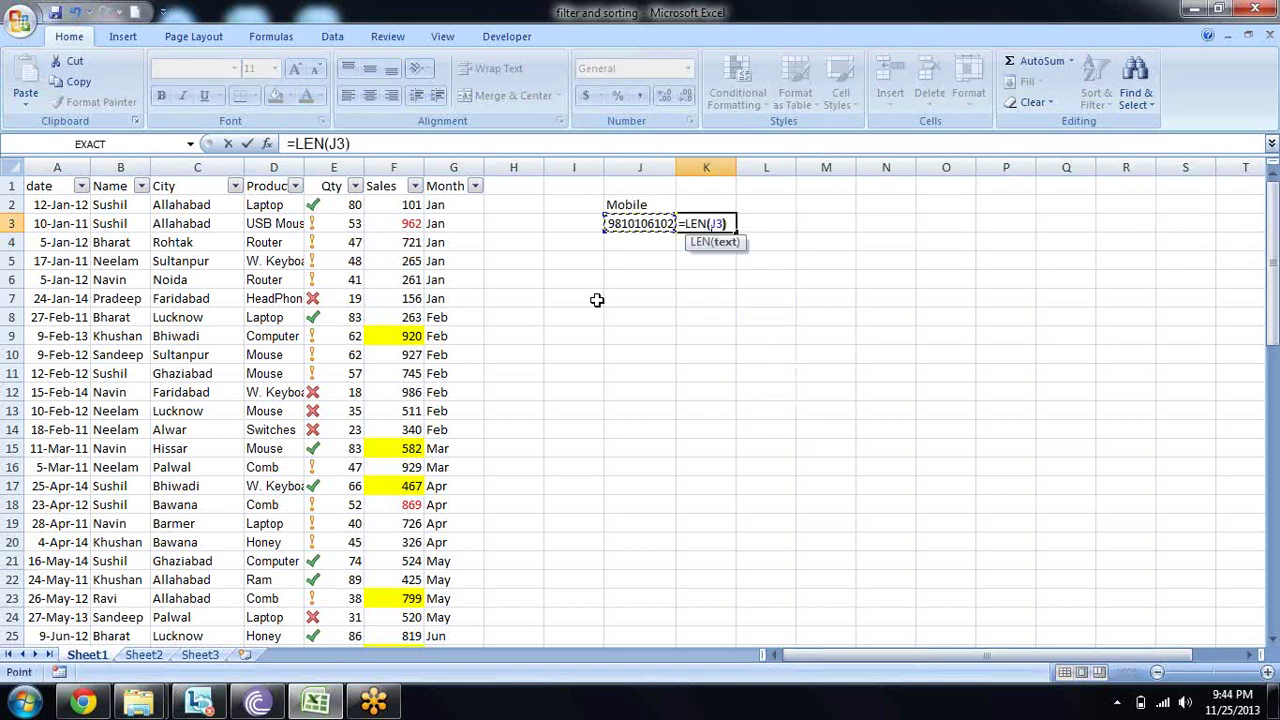
{"action": "key", "text": "Return"}
{"action": "key", "text": "Up"}
{"action": "key", "text": "Right"}
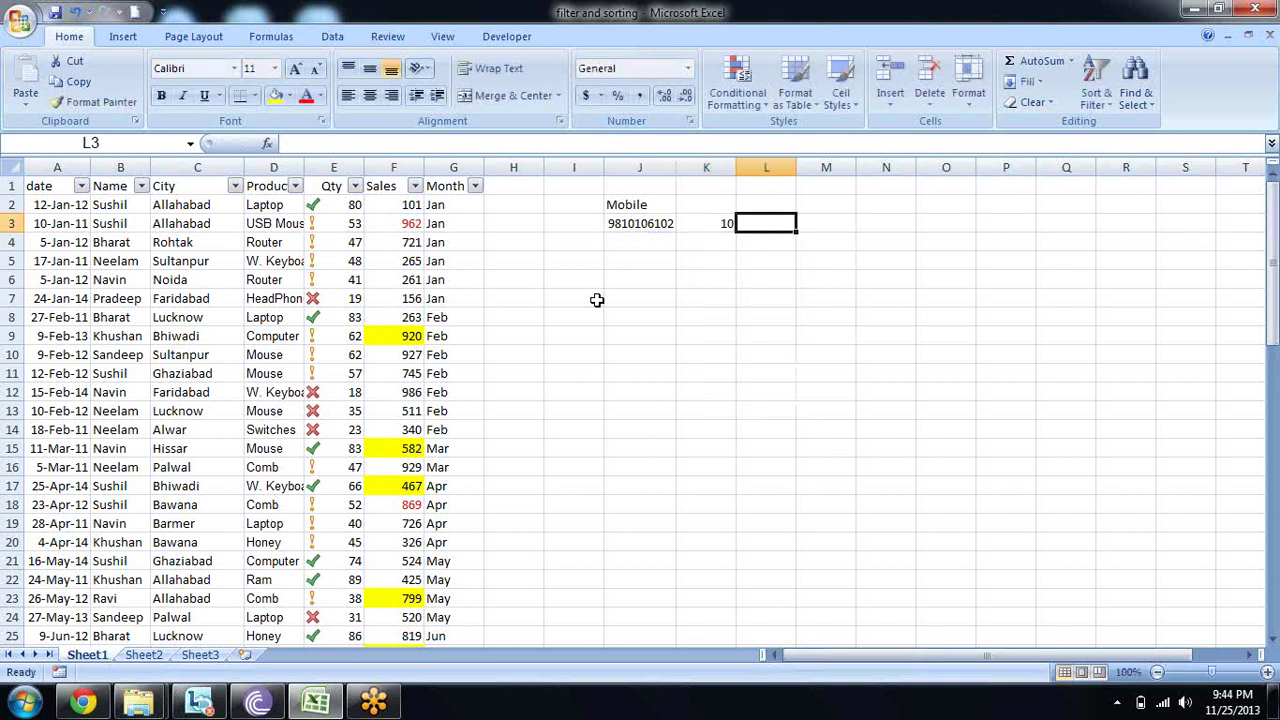
{"action": "type", "text": "="}
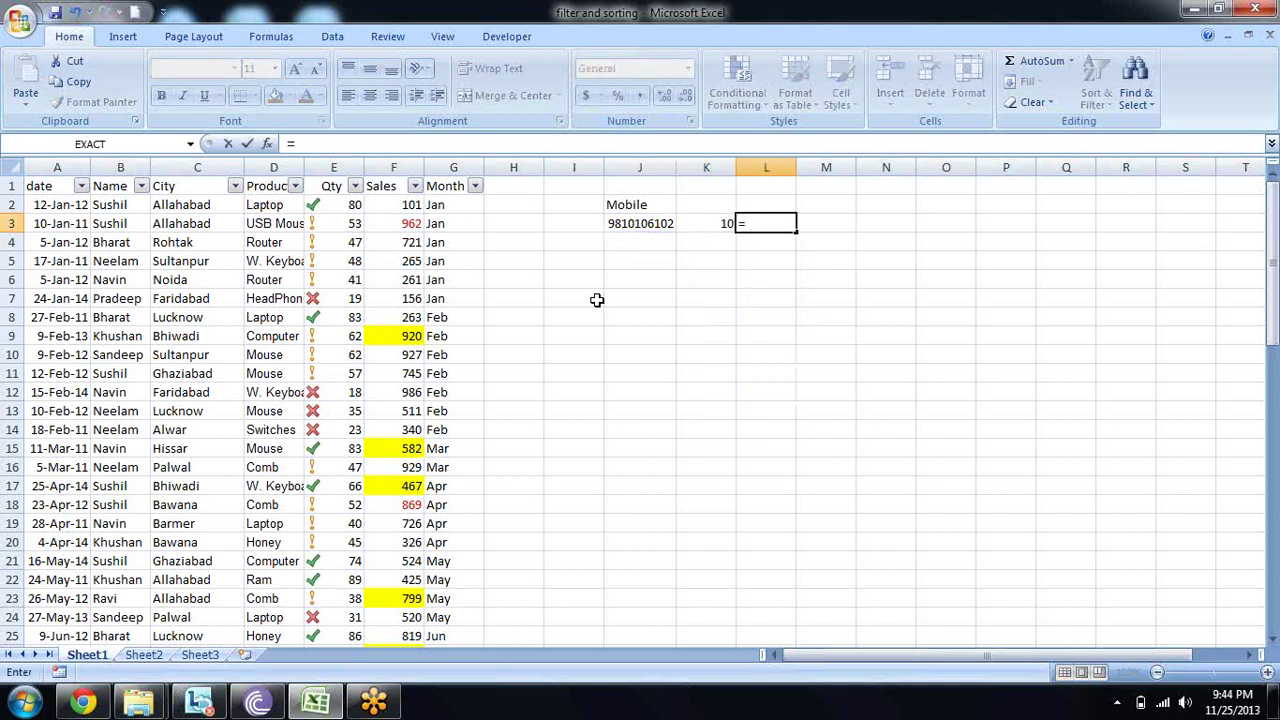
{"action": "type", "text": "if"}
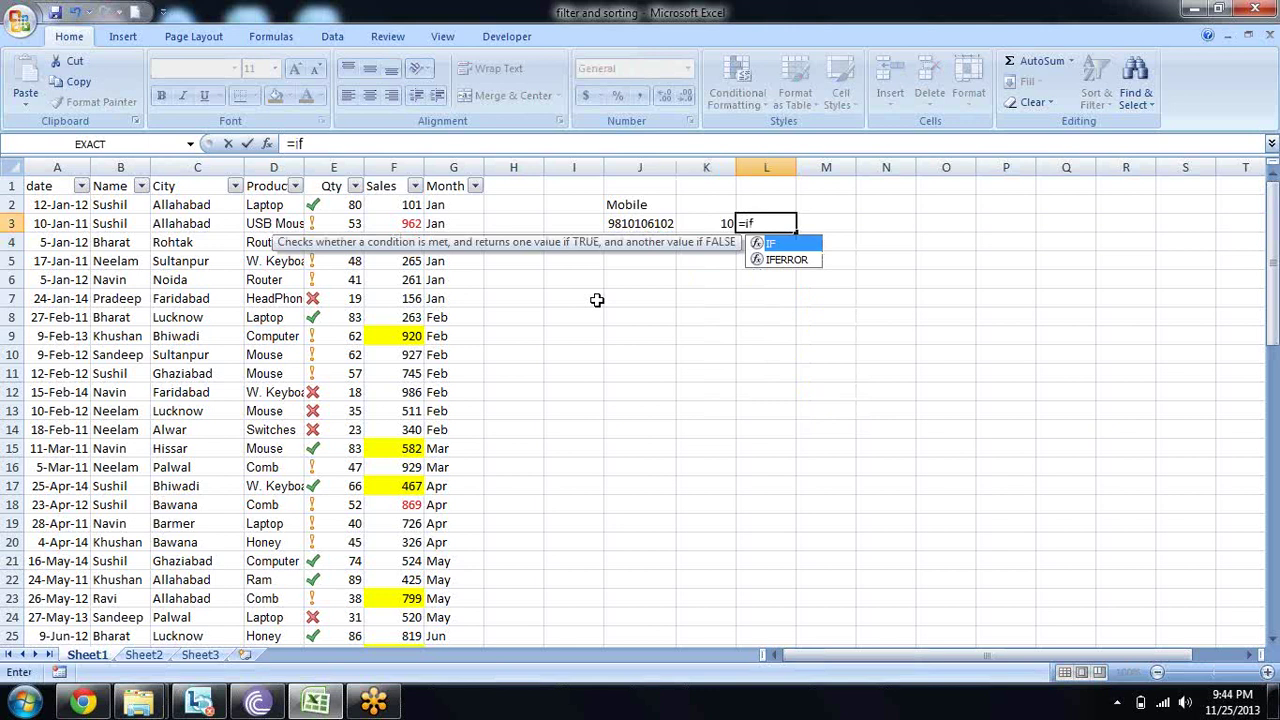
{"action": "type", "text": "("}
Step: Complete =IF(K3=10,"OK","Not Ok") in L3
{"action": "key", "text": "Left"}
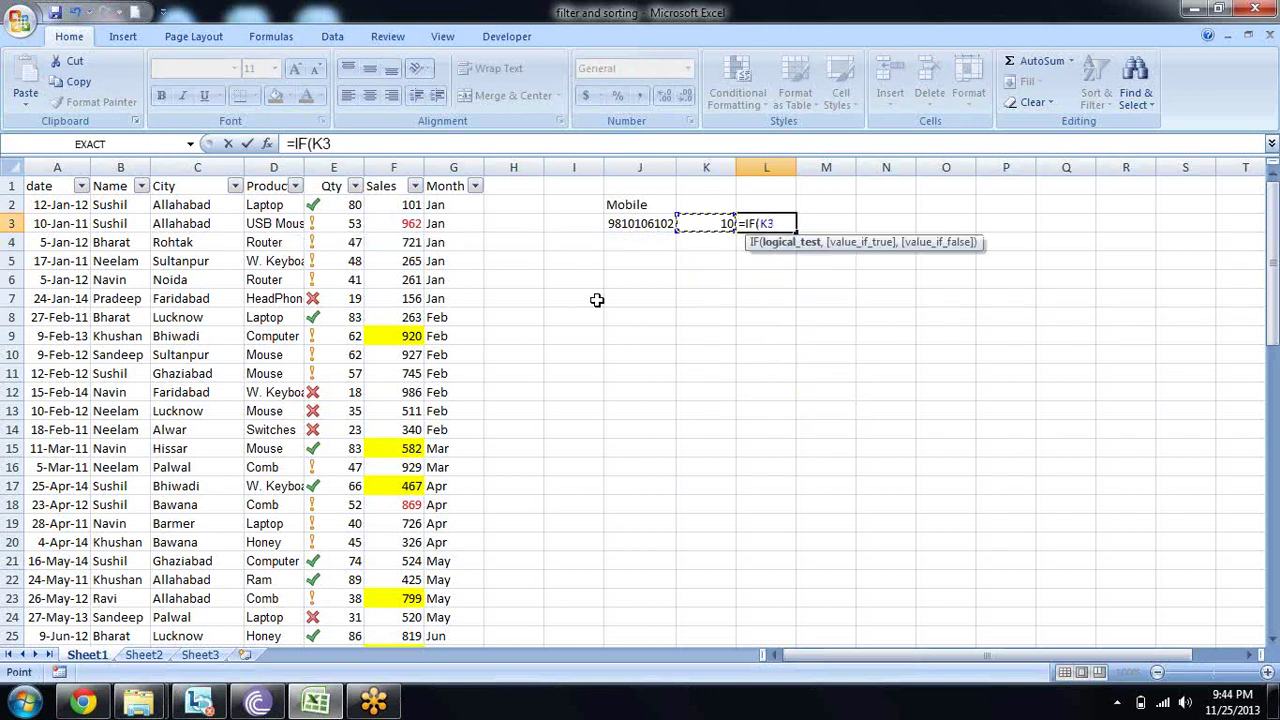
{"action": "type", "text": "=10,\"OKM"}
{"action": "key", "text": "BackSpace"}
{"action": "type", "text": "\",\"Not"}
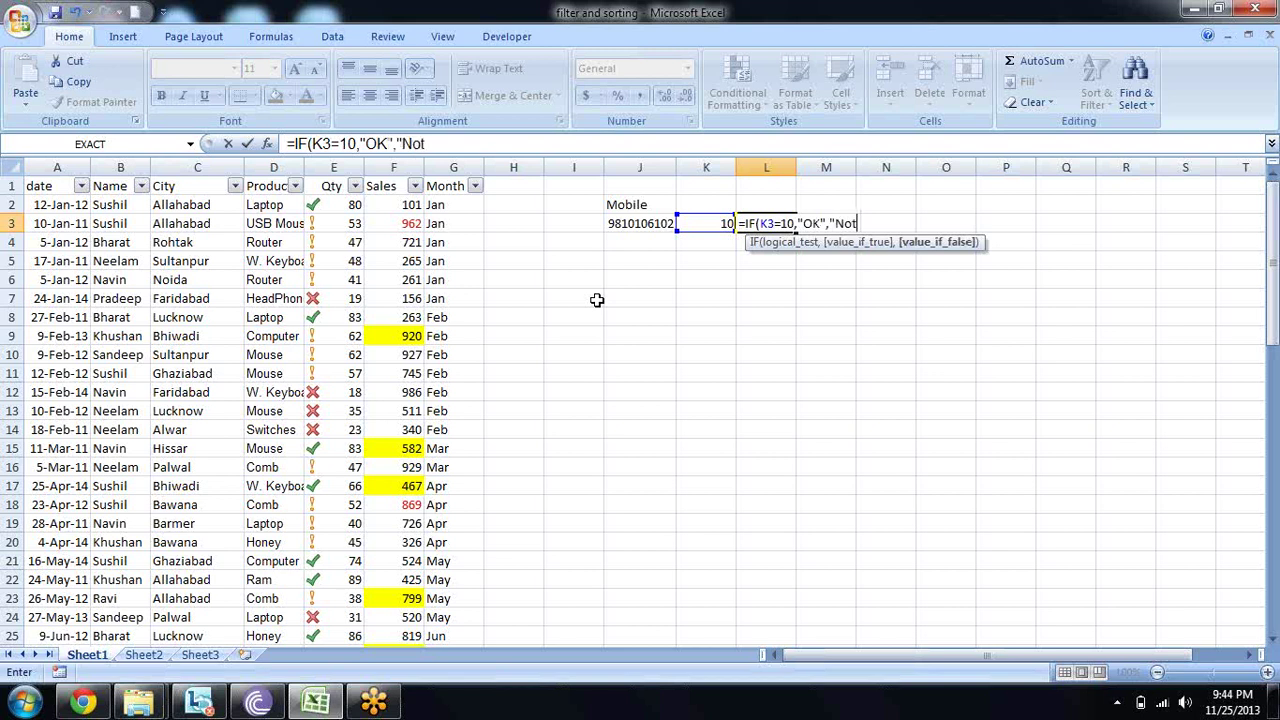
{"action": "type", "text": " Ok\")"}
{"action": "key", "text": "Return"}
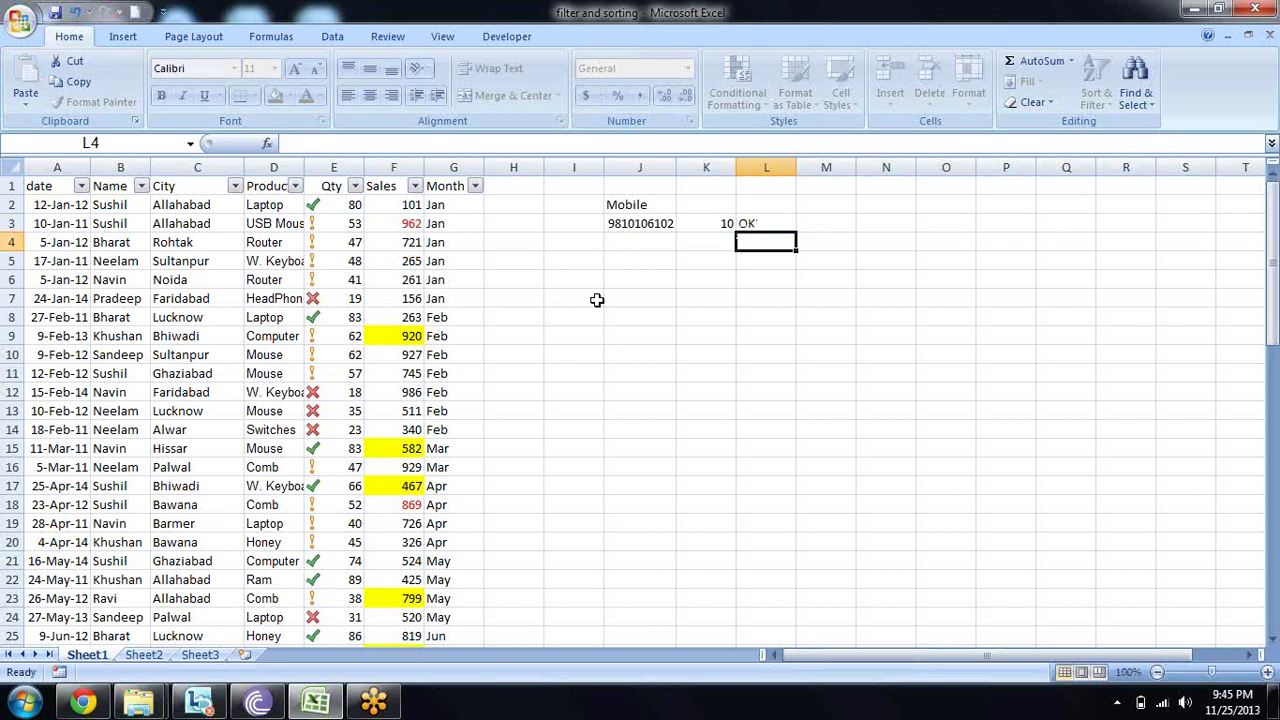
Step: Fill the K3 length formula down to row 15 and the L3 check down column L
{"action": "key", "text": "Up"}
{"action": "key", "text": "Left"}
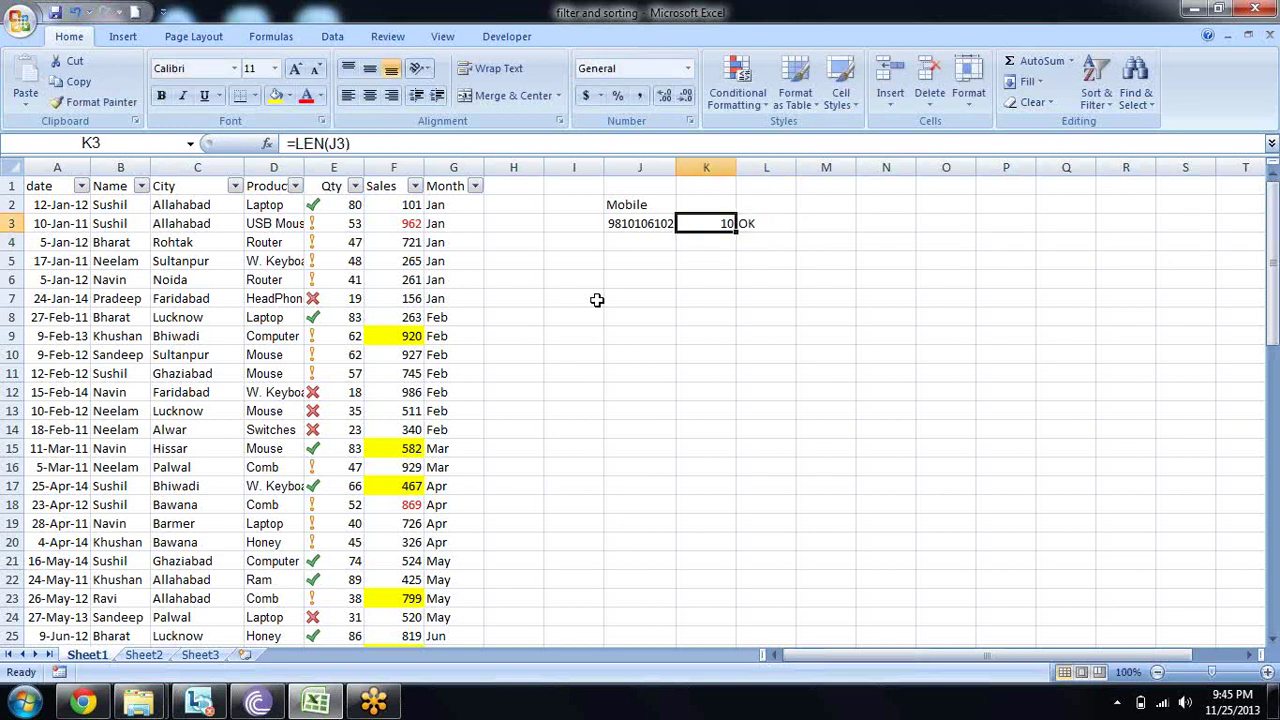
{"action": "left_click_drag", "start_coordinate": [736, 229], "coordinate": [736, 452]}
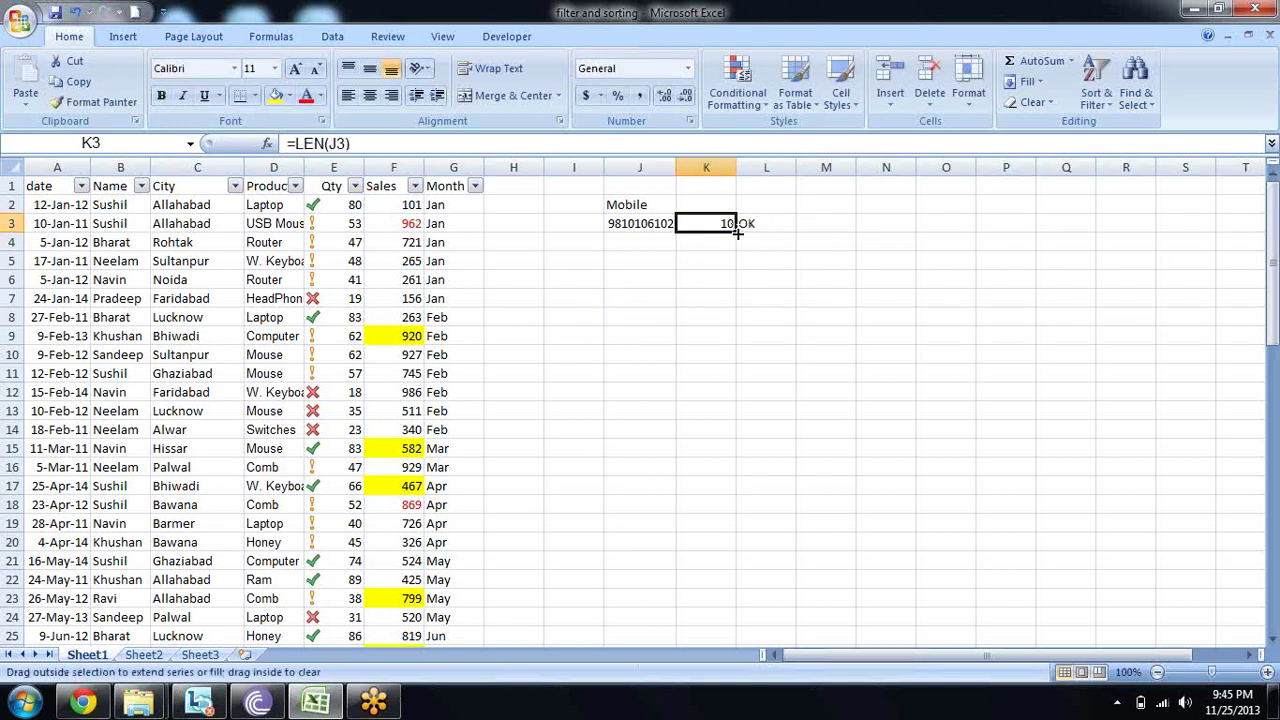
{"action": "left_click", "coordinate": [785, 226]}
{"action": "left_click_drag", "start_coordinate": [796, 231], "coordinate": [790, 452]}
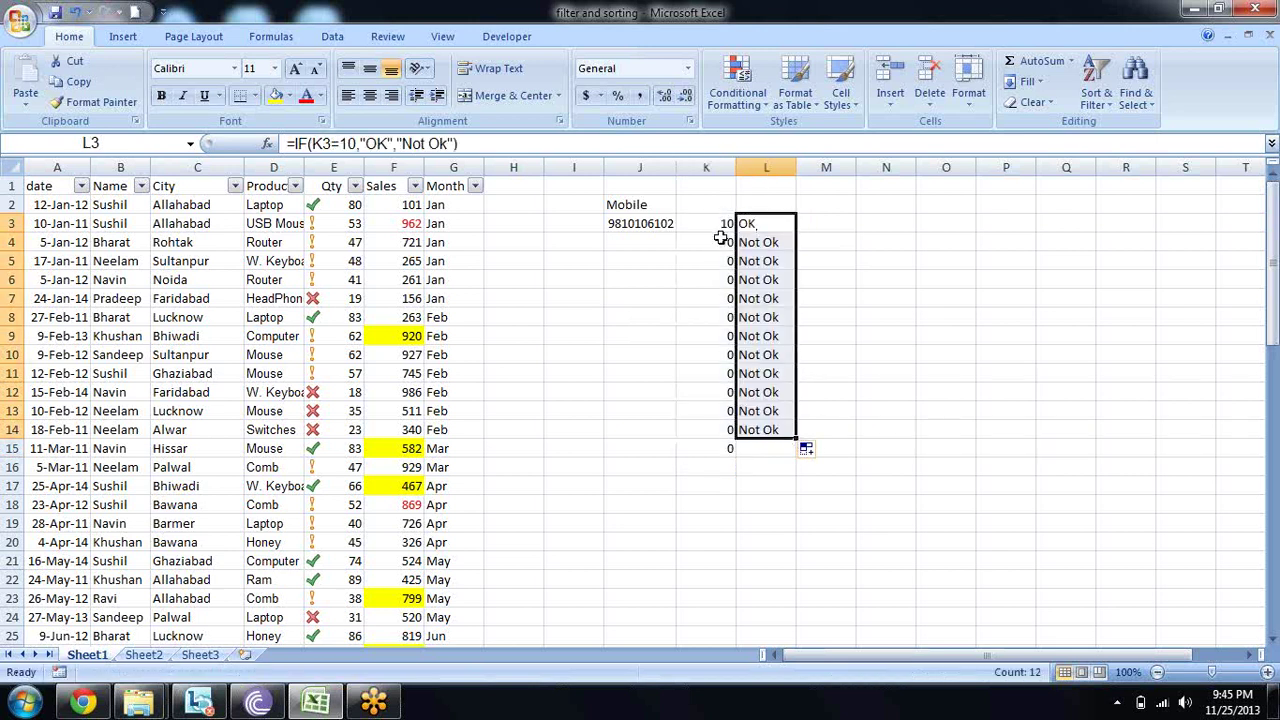
{"action": "left_click", "coordinate": [663, 242]}
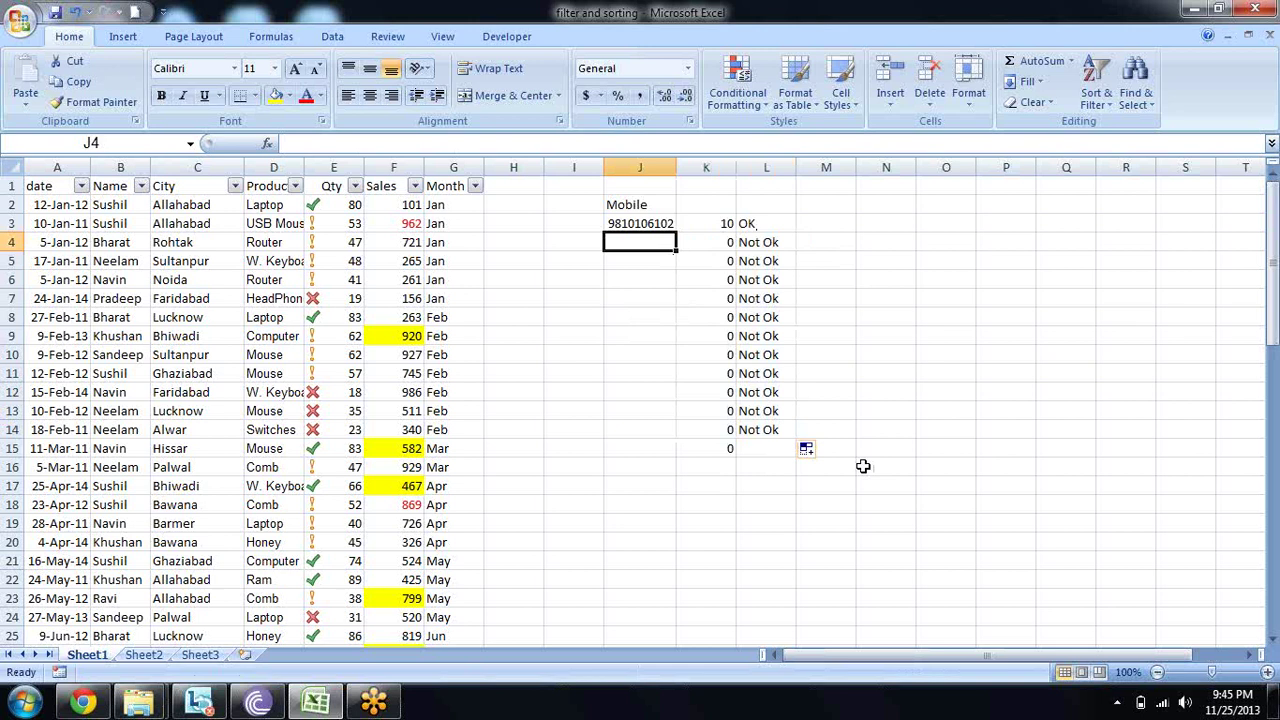
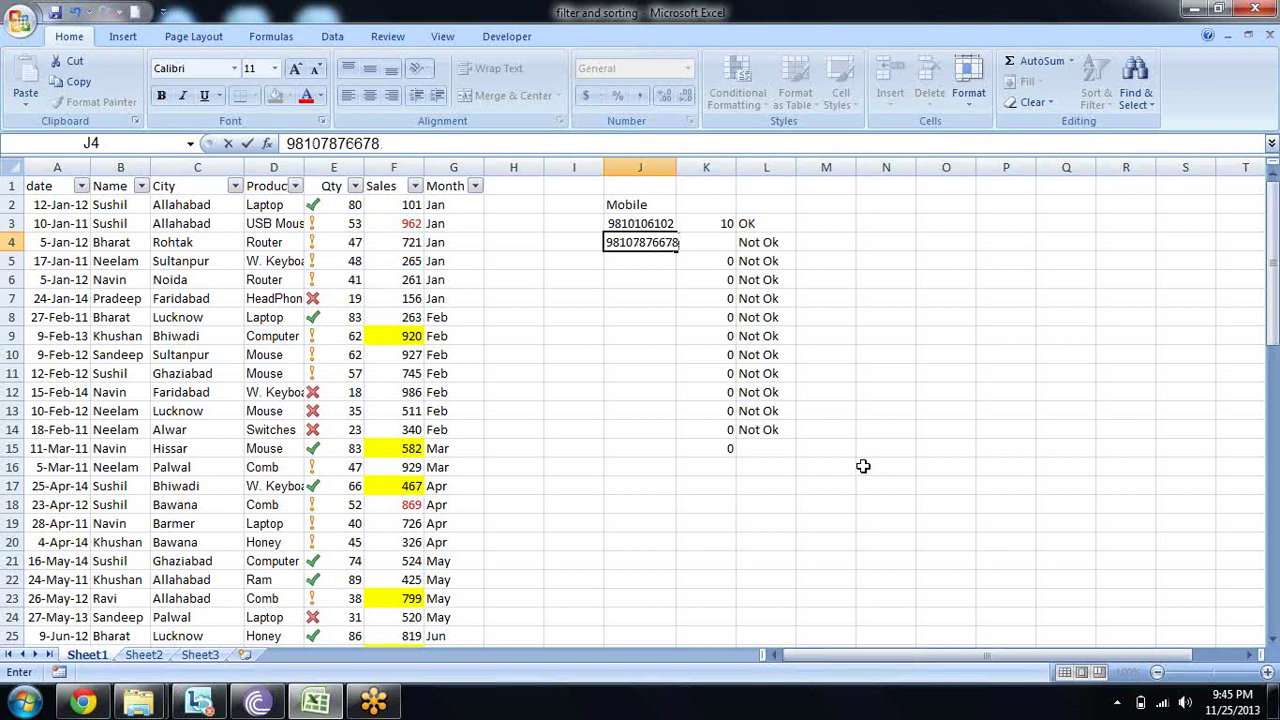
Step: Enter a second ten-digit mobile number in J4, removing an extra digit
{"action": "key", "text": "Return"}
{"action": "key", "text": "Up"}
{"action": "key", "text": "F2"}
{"action": "key", "text": "BackSpace"}
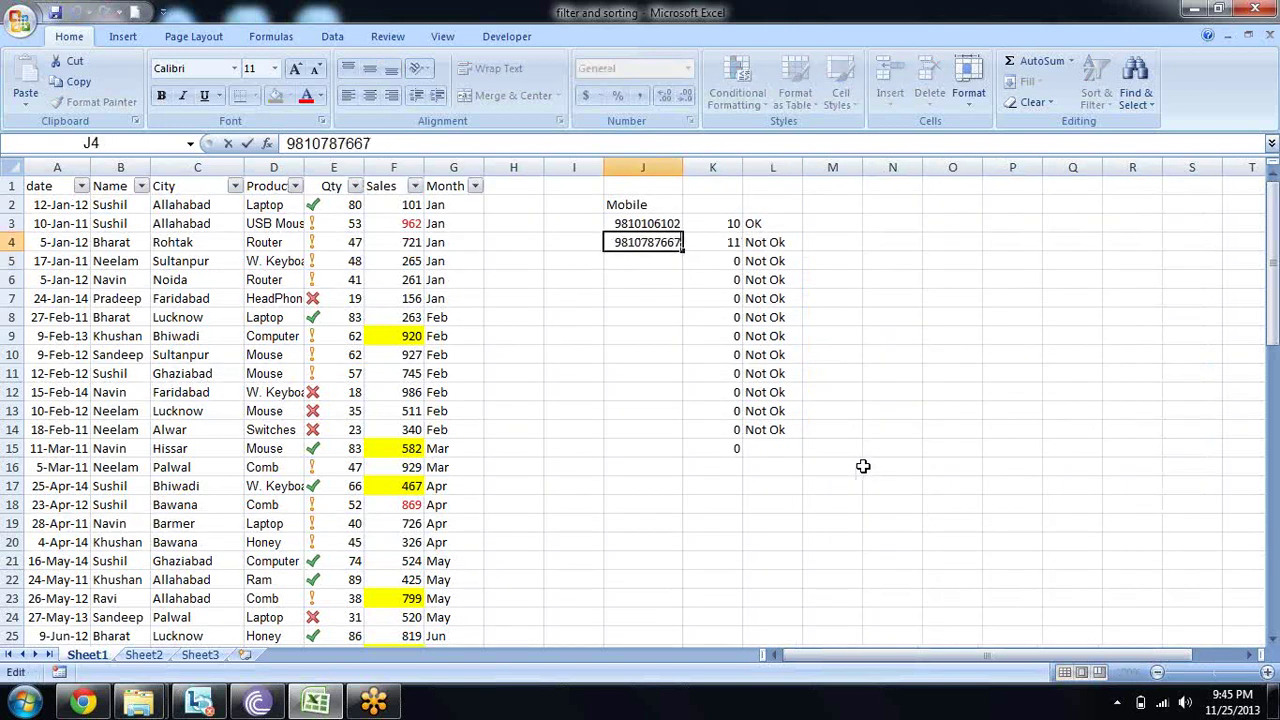
{"action": "key", "text": "Return"}
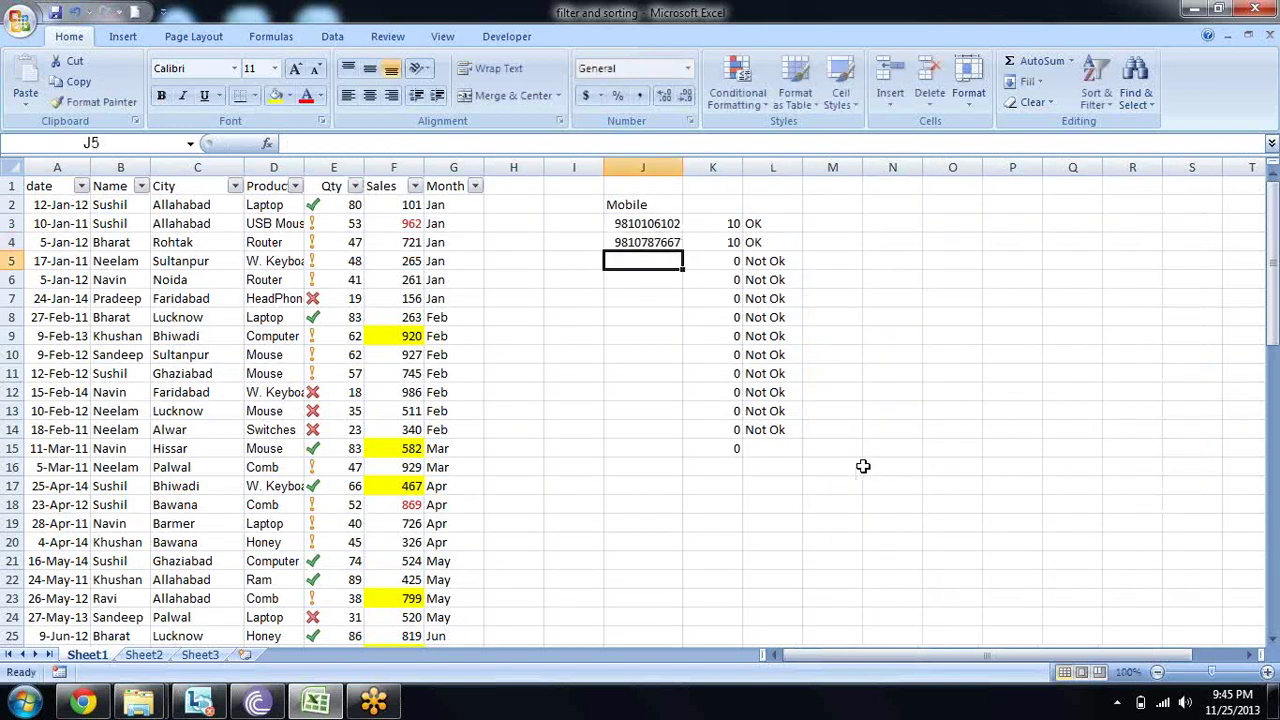
Step: Review the L3 IF formula and the K3 LEN formula without changing them
{"action": "key", "text": "Right"}
{"action": "key", "text": "Up"}
{"action": "key", "text": "Up"}
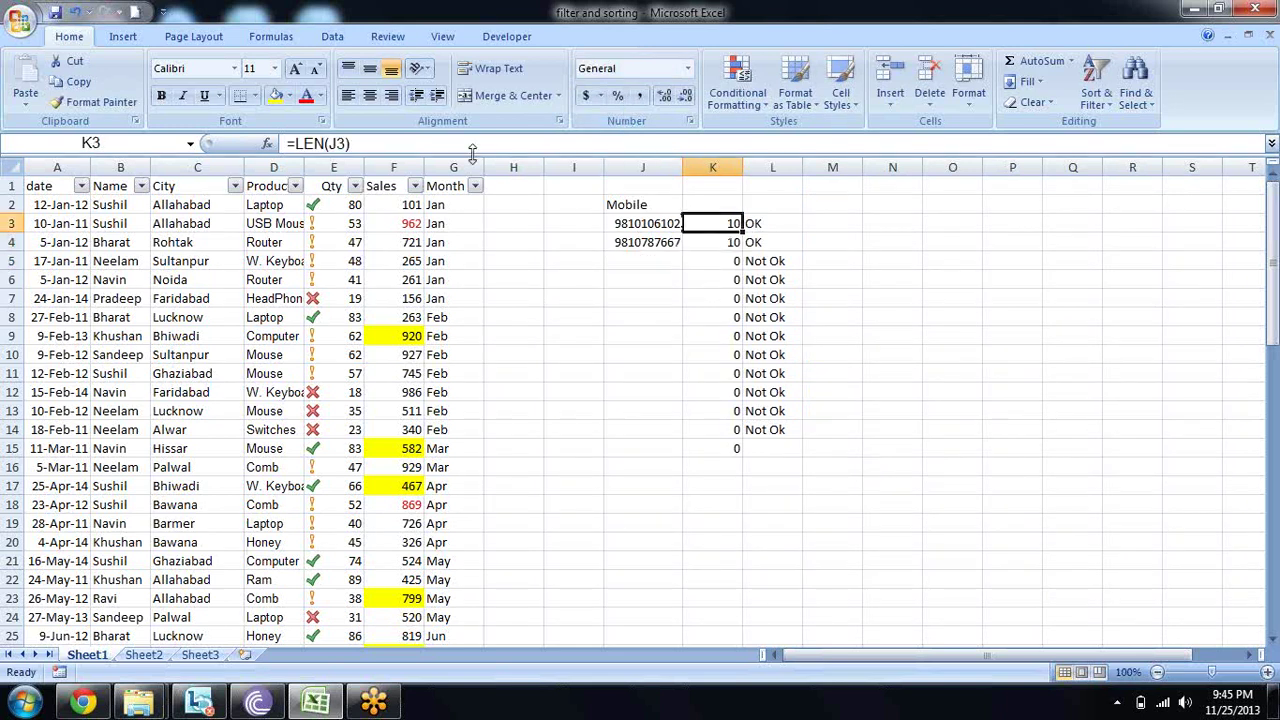
{"action": "key", "text": "Right"}
{"action": "key", "text": "Right"}
{"action": "key", "text": "Left"}
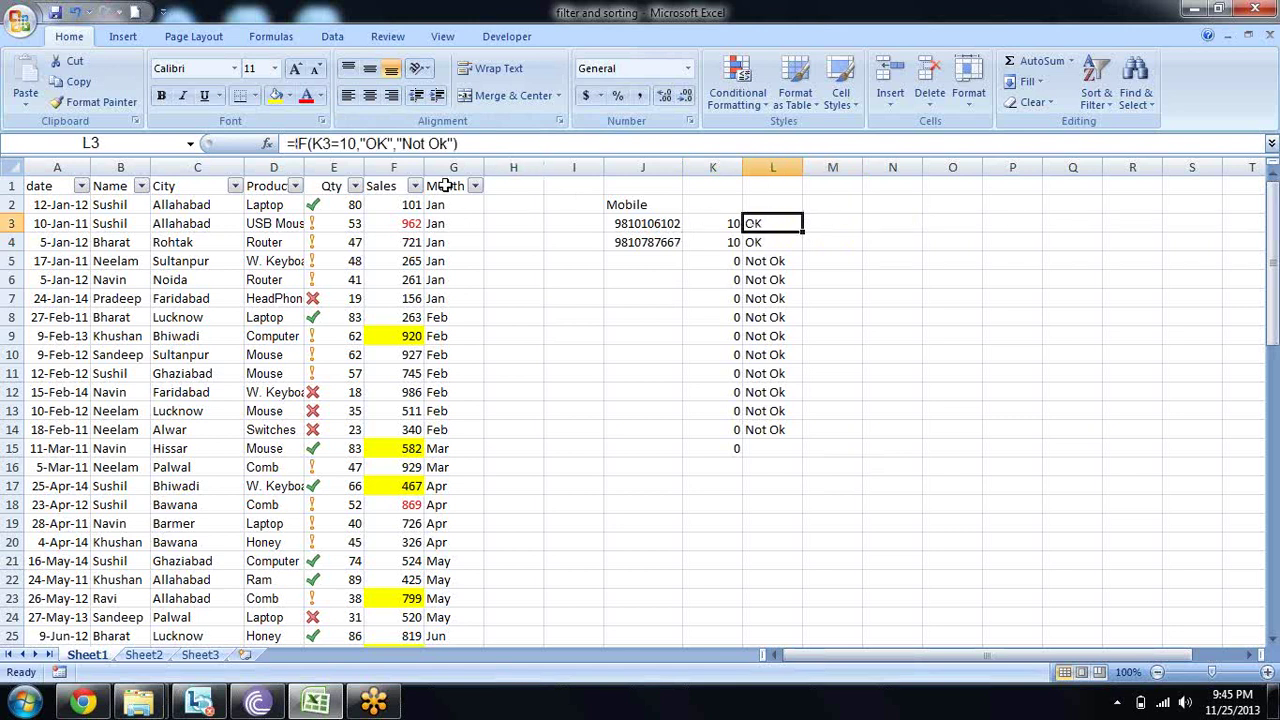
{"action": "key", "text": "F2"}
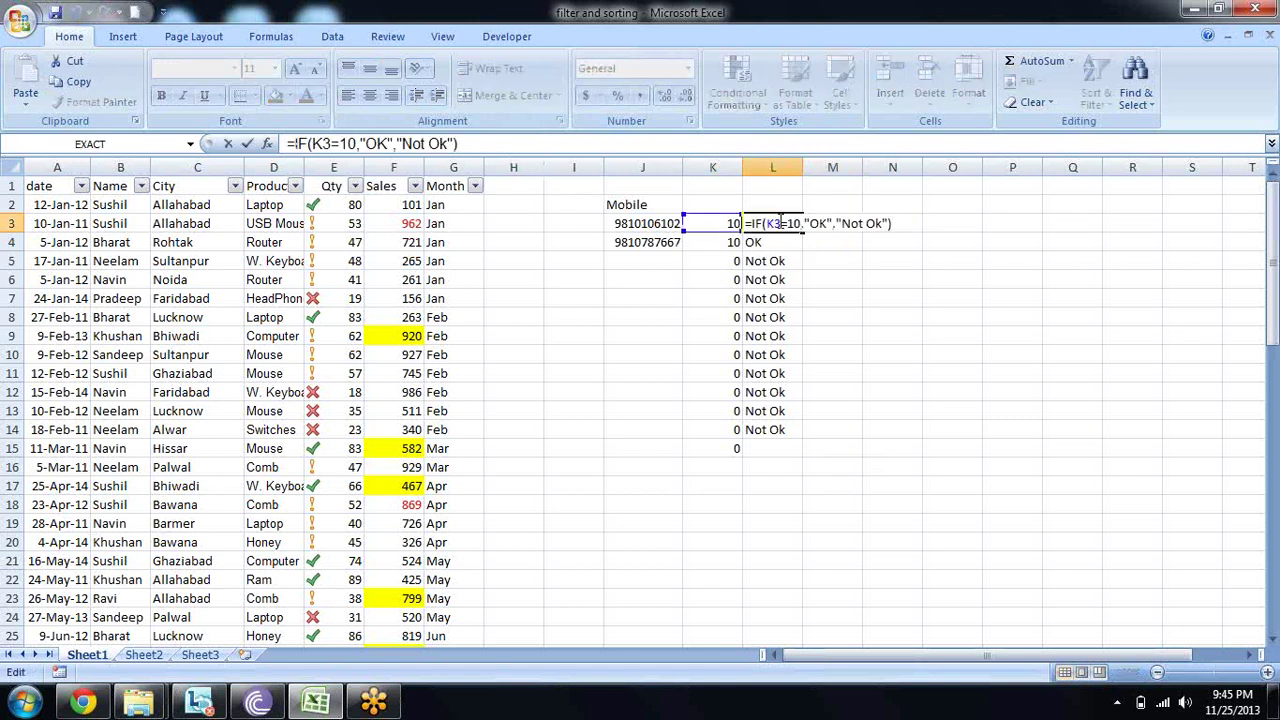
{"action": "left_click", "coordinate": [780, 223]}
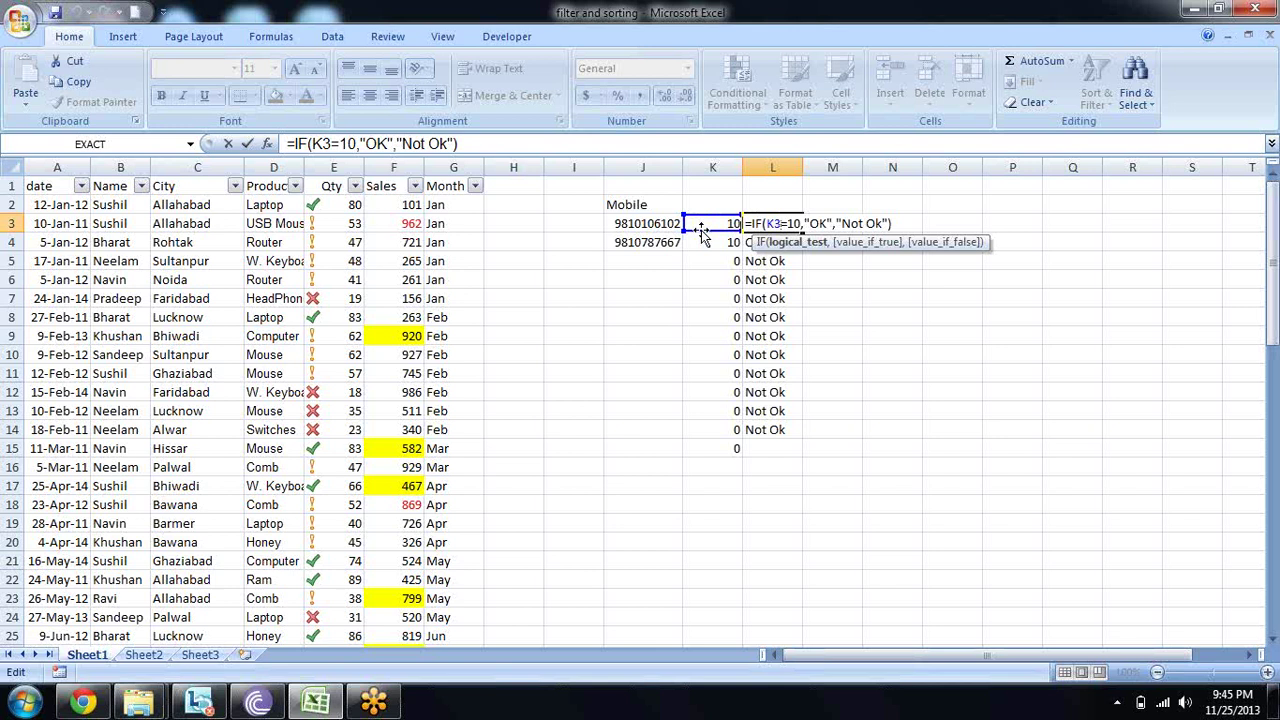
{"action": "key", "text": "Escape"}
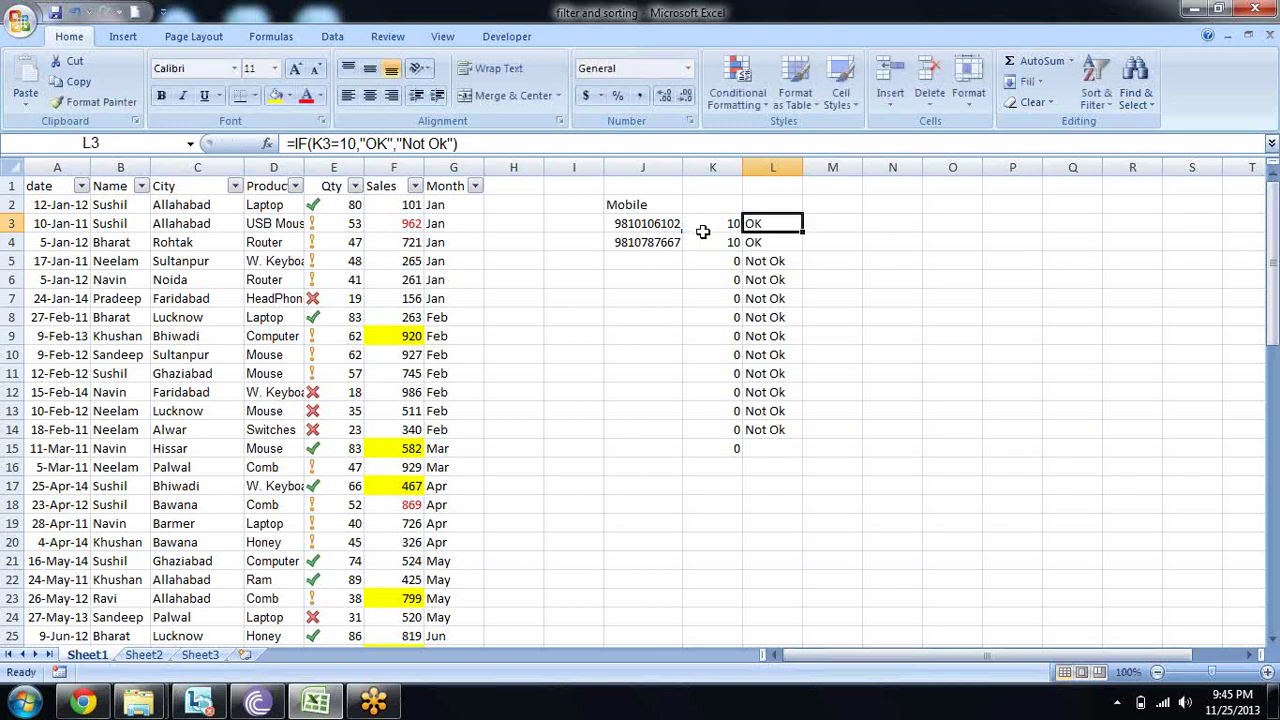
{"action": "left_click", "coordinate": [701, 230]}
{"action": "left_click_drag", "start_coordinate": [348, 144], "coordinate": [298, 144]}
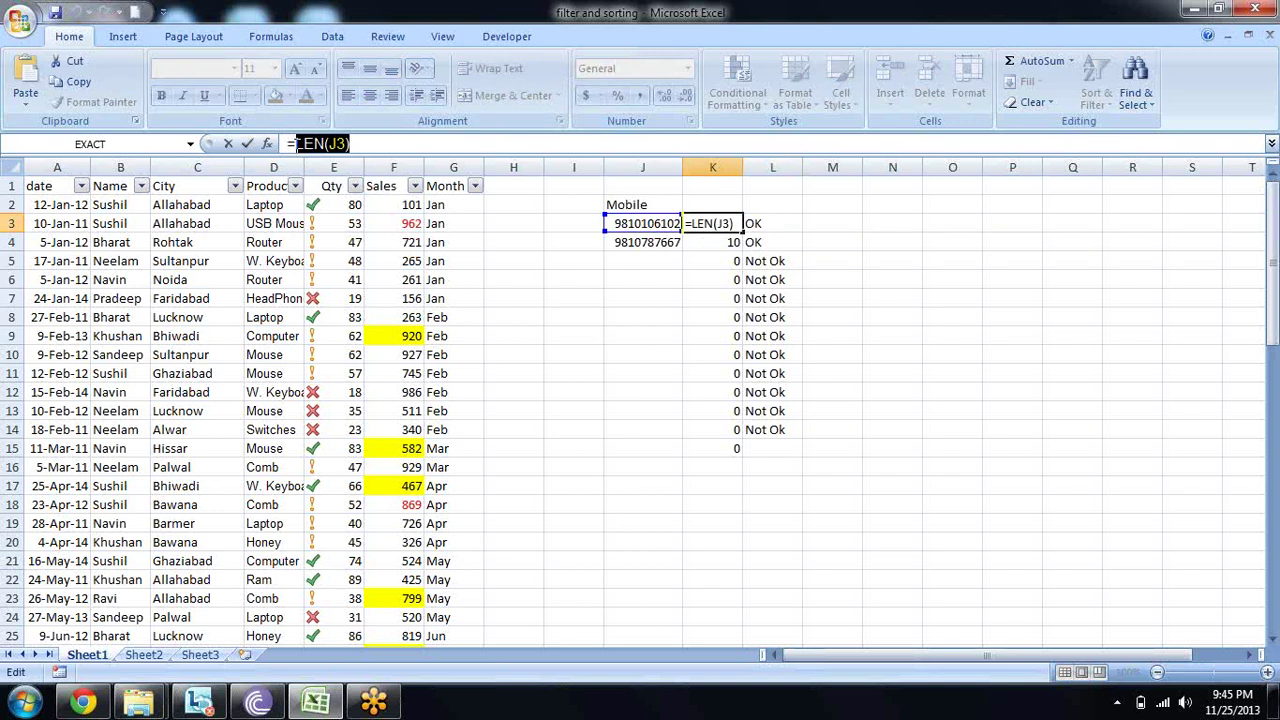
{"action": "key", "text": "Escape"}
Step: Change L3 to =IF(LEN(J3)=10,"OK","Not Ok") and clear the helper formula in K3
{"action": "double_click", "coordinate": [775, 223]}
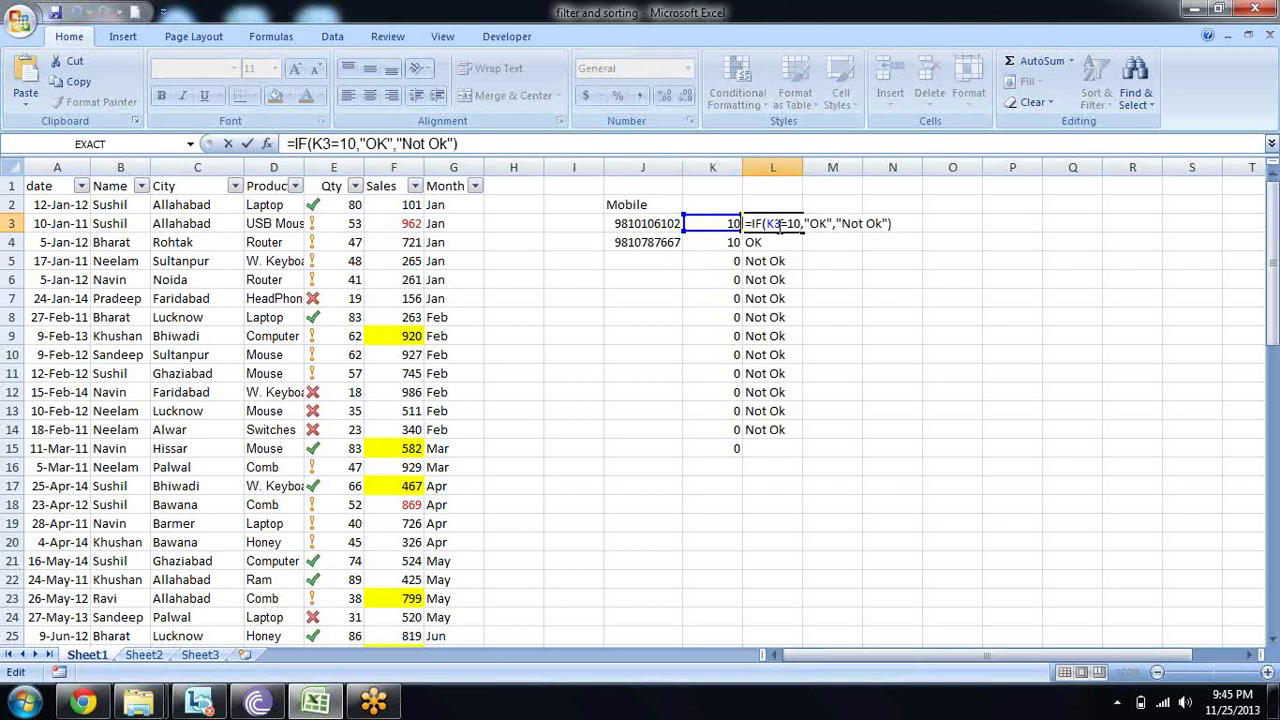
{"action": "left_click_drag", "start_coordinate": [781, 223], "coordinate": [768, 223]}
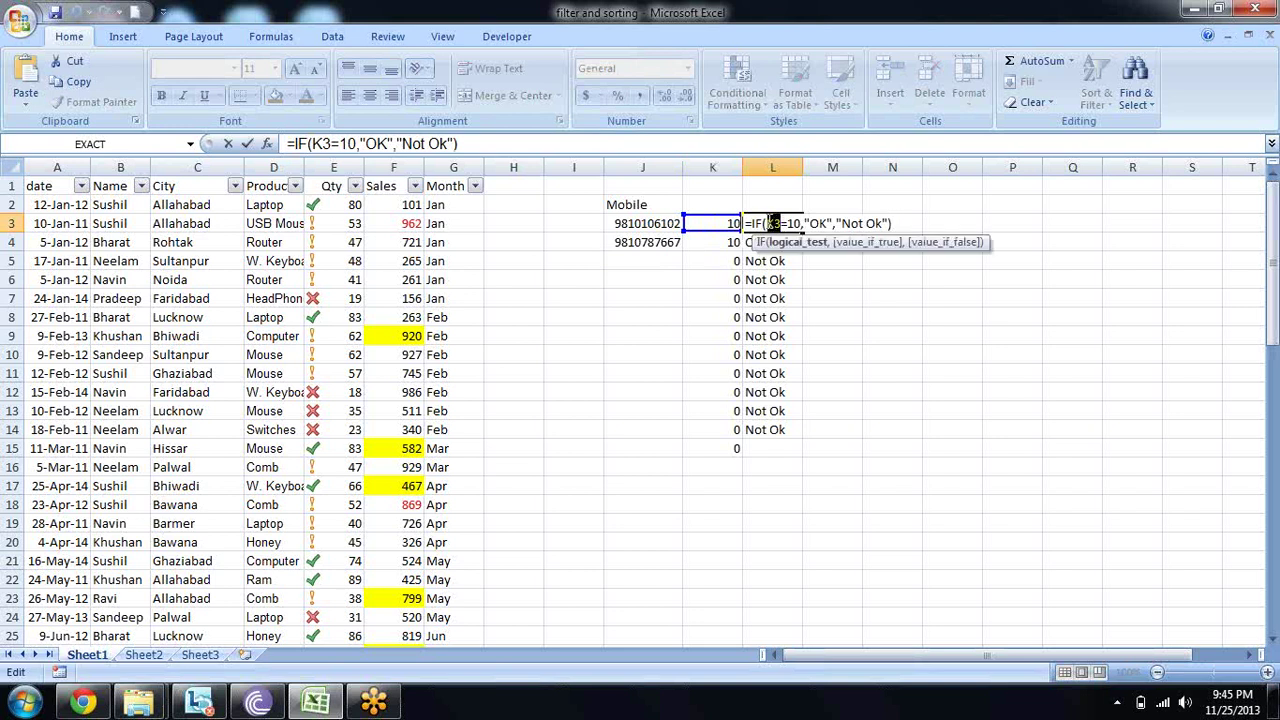
{"action": "type", "text": "LEN(J3)"}
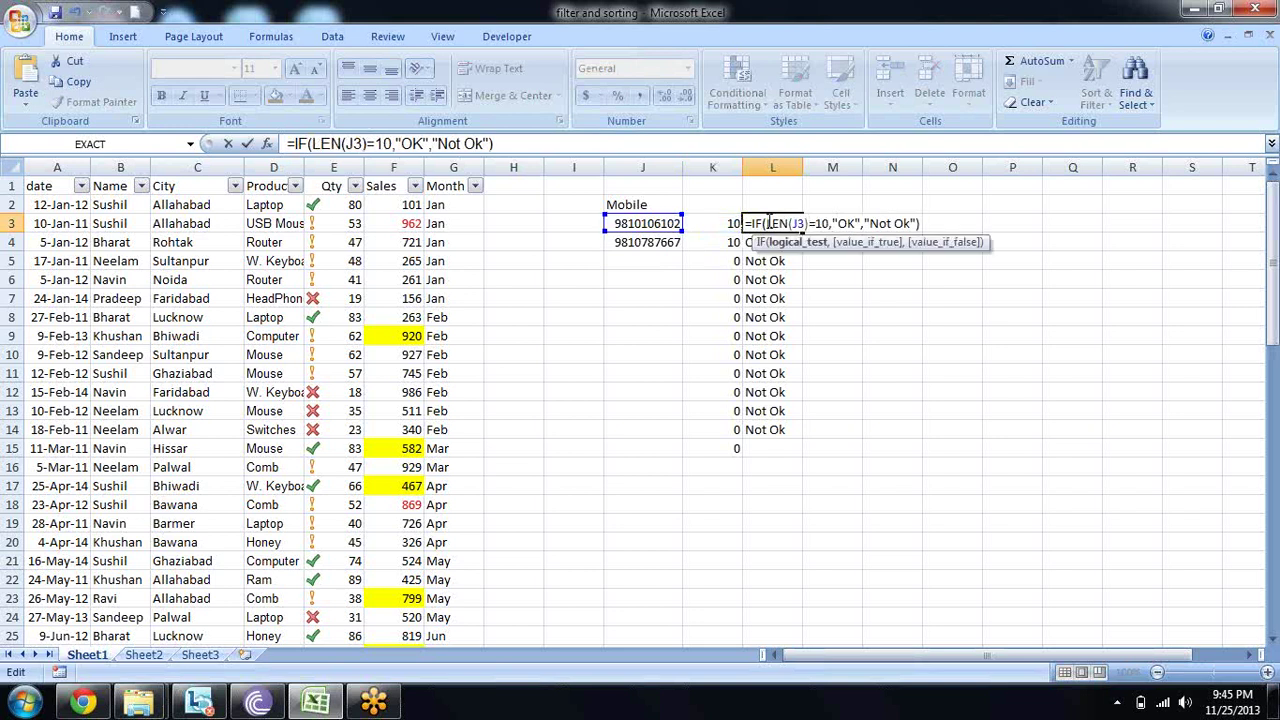
{"action": "key", "text": "Return"}
{"action": "key", "text": "Up"}
{"action": "key", "text": "Left"}
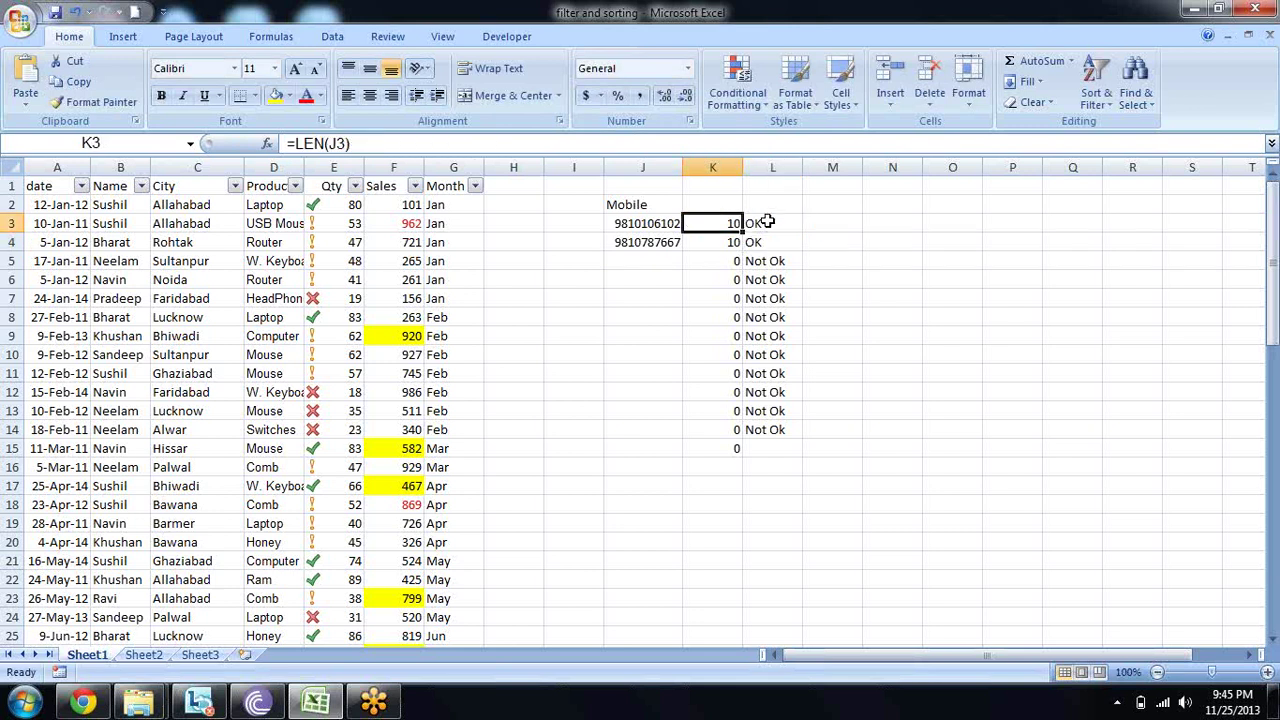
{"action": "key", "text": "Delete"}
Step: Test the check by temporarily adding a digit to J3, then fill L3 down to L14
{"action": "key", "text": "Left"}
{"action": "key", "text": "F2"}
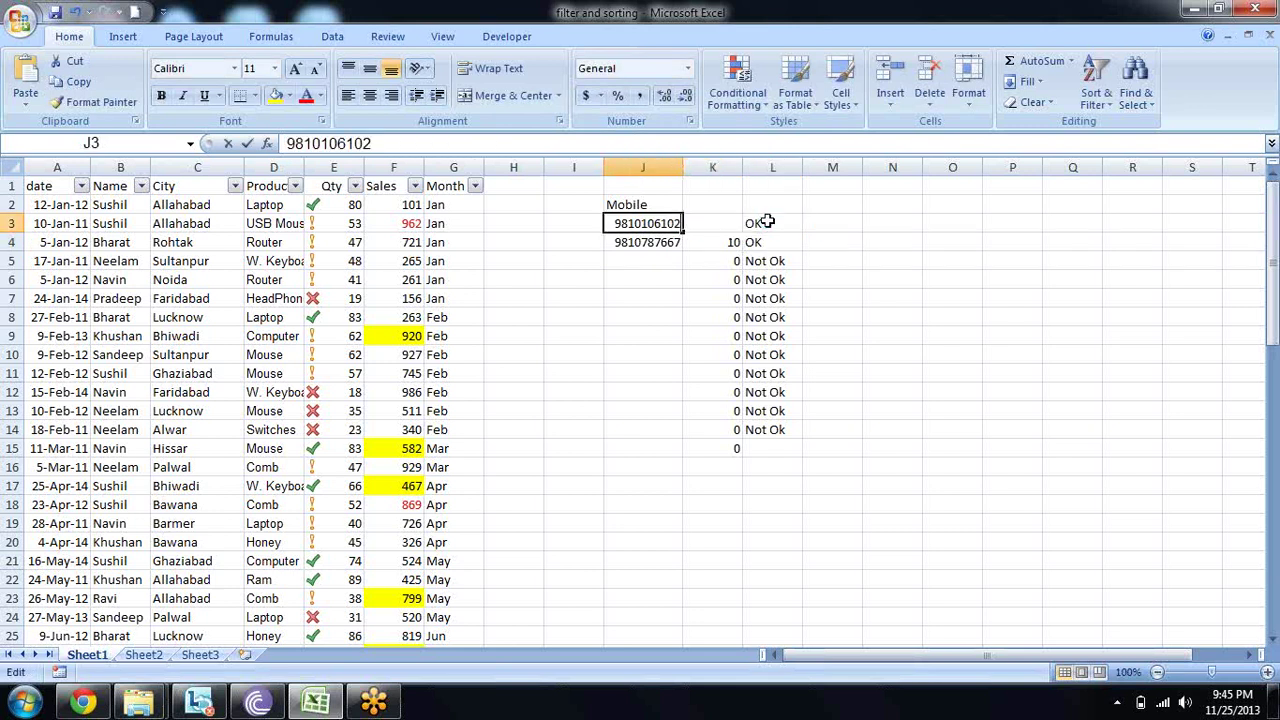
{"action": "type", "text": "0"}
{"action": "key", "text": "Return"}
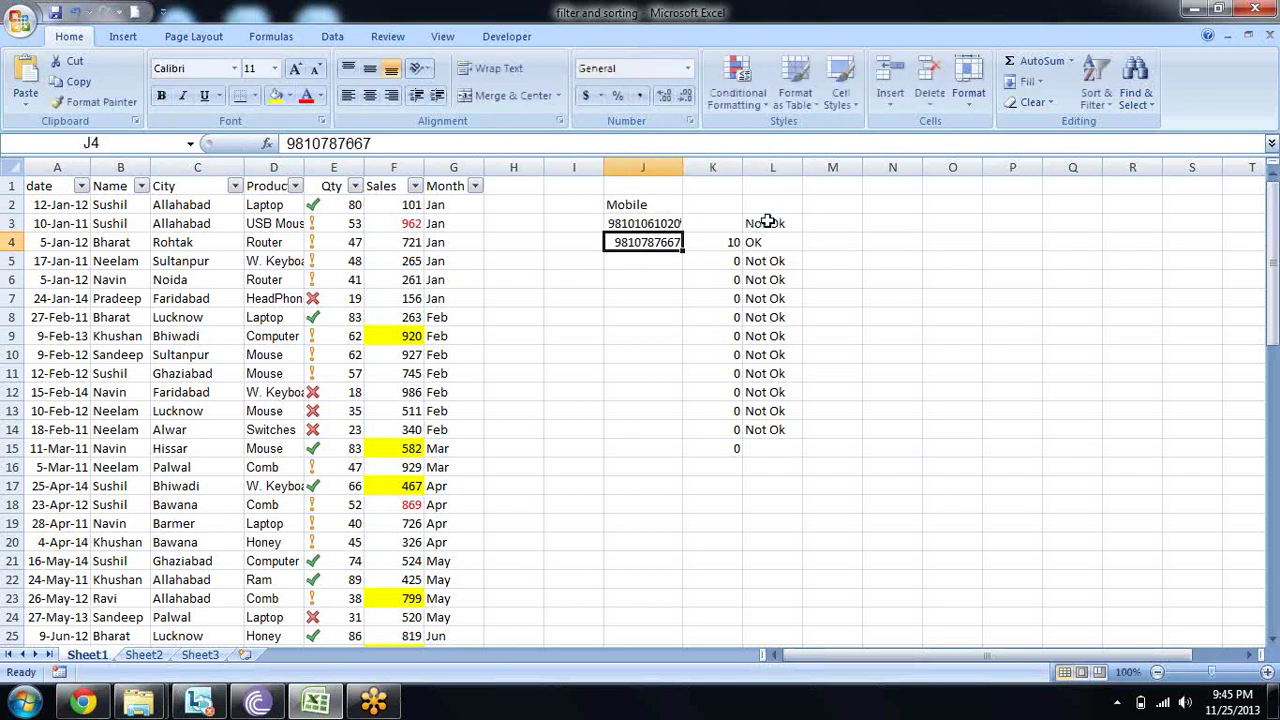
{"action": "key", "text": "Up"}
{"action": "key", "text": "F2"}
{"action": "key", "text": "BackSpace"}
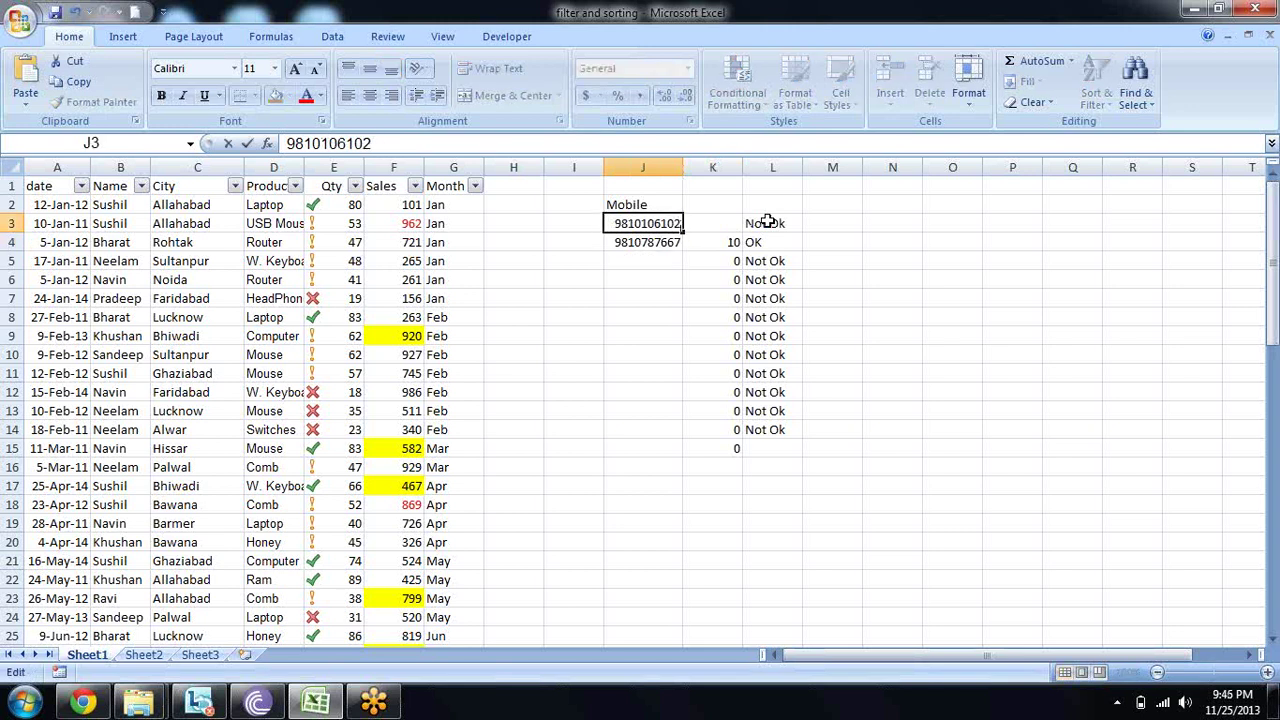
{"action": "key", "text": "Return"}
{"action": "key", "text": "Up"}
{"action": "left_click", "coordinate": [767, 222]}
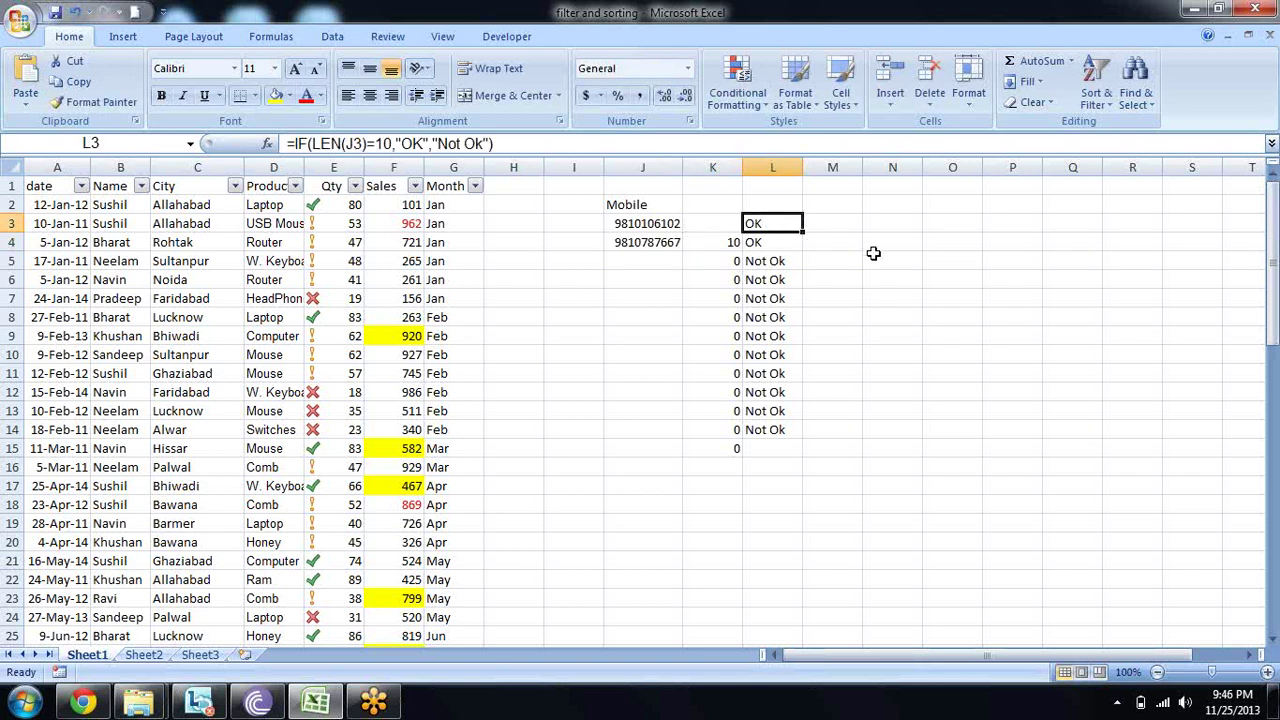
{"action": "left_click_drag", "start_coordinate": [801, 232], "coordinate": [805, 438]}
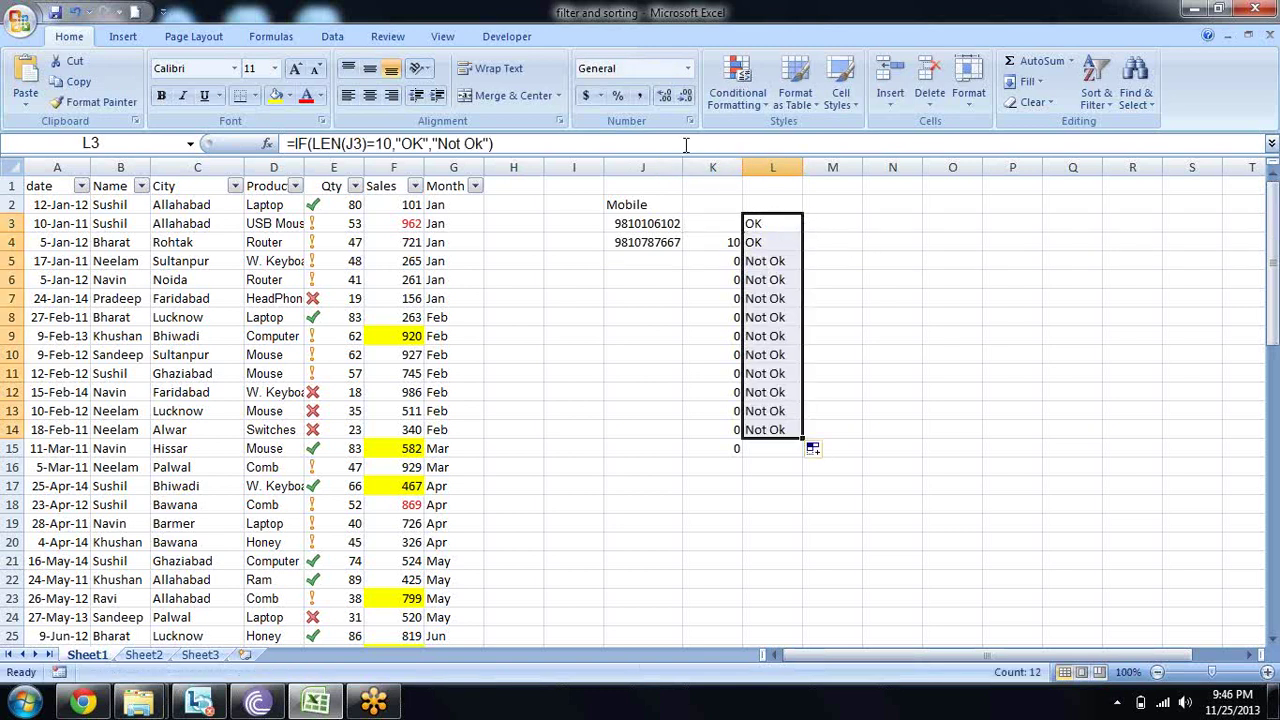
Step: Delete the helper length column K
{"action": "right_click", "coordinate": [710, 168]}
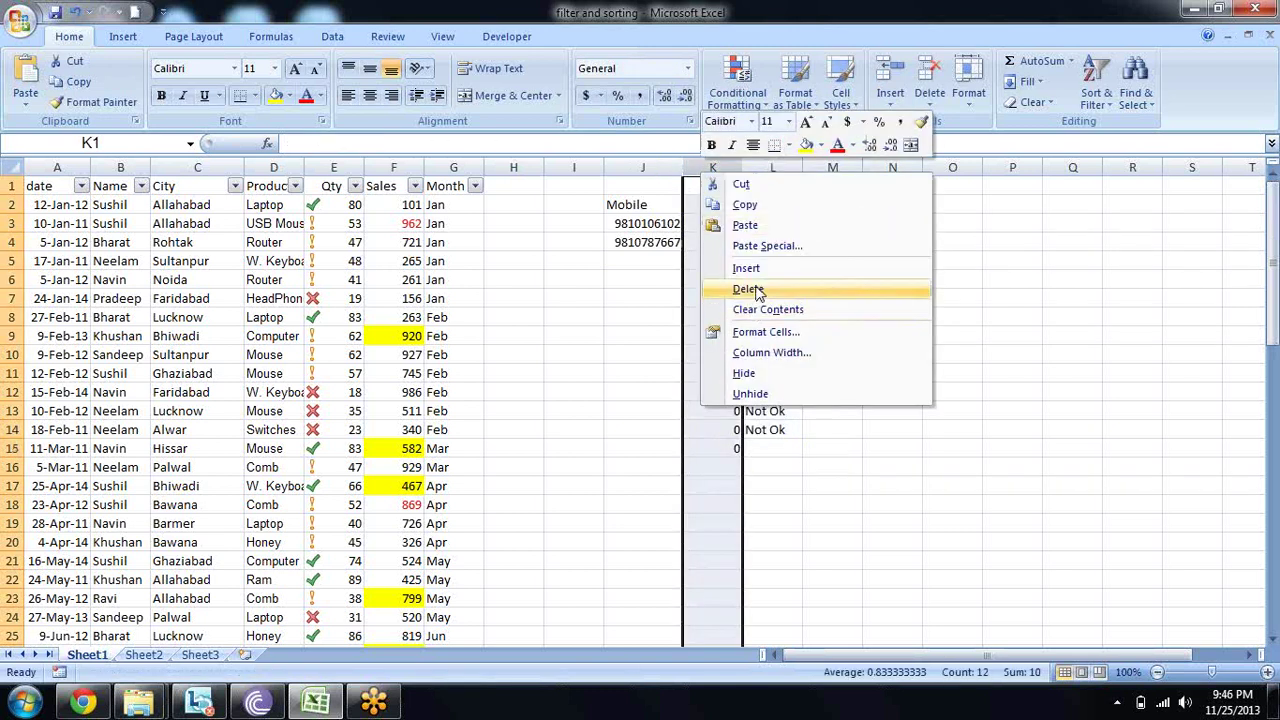
{"action": "left_click", "coordinate": [757, 290]}
{"action": "left_click", "coordinate": [705, 225]}
{"action": "key", "text": "Down"}
{"action": "key", "text": "Down"}
{"action": "key", "text": "Down"}
{"action": "key", "text": "Down"}
{"action": "key", "text": "Up"}
{"action": "key", "text": "Up"}
{"action": "key", "text": "Up"}
{"action": "key", "text": "Up"}
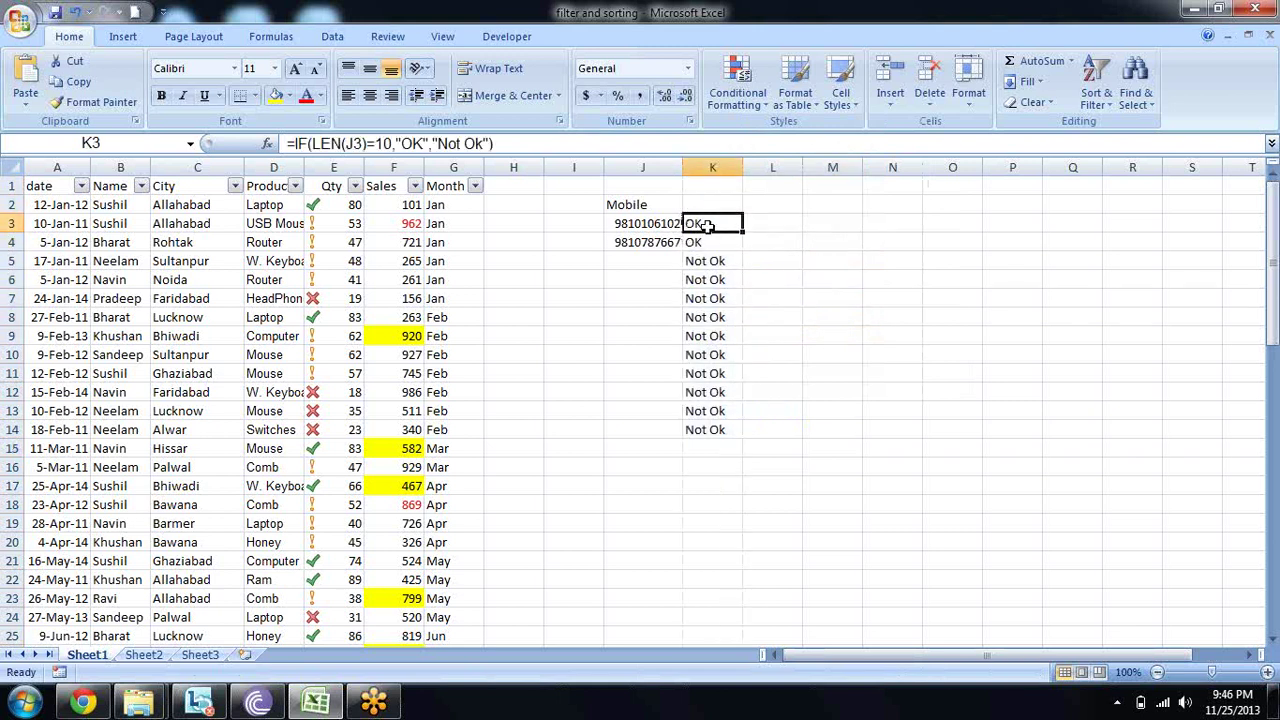
{"action": "key", "text": "Left"}
{"action": "key", "text": "Down"}
{"action": "key", "text": "Down"}
{"action": "key", "text": "Down"}
{"action": "key", "text": "Up"}
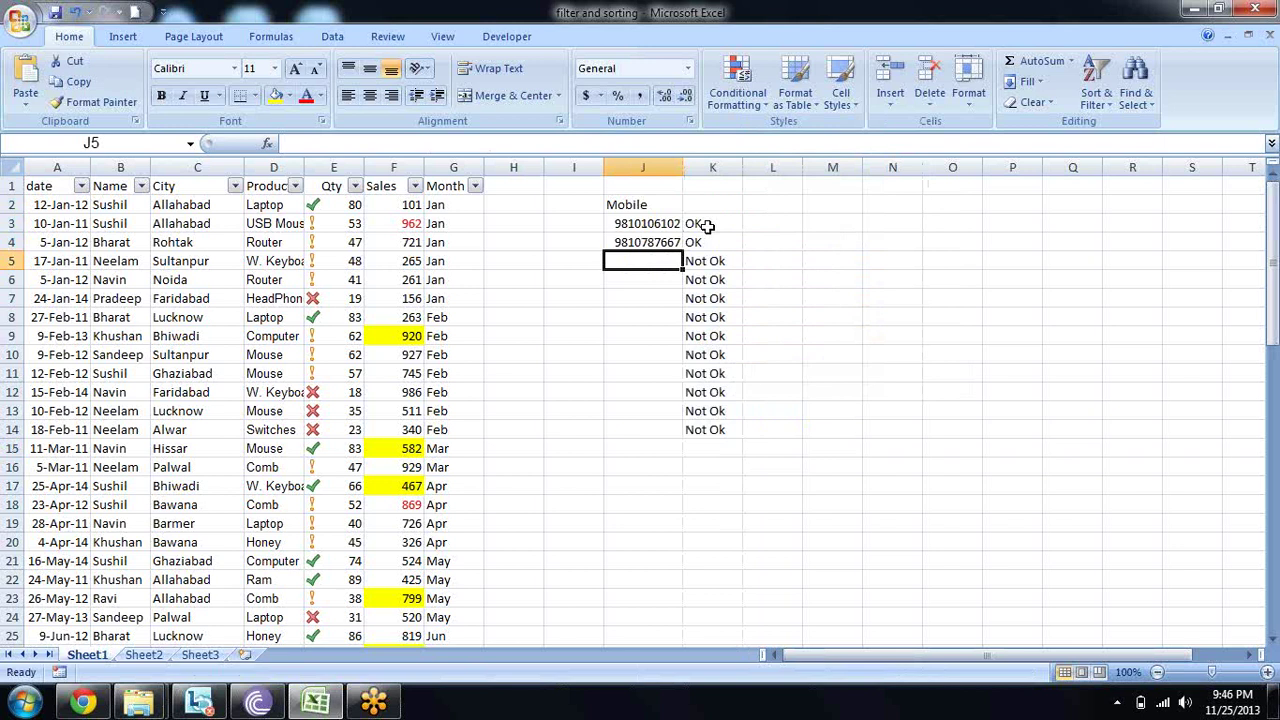
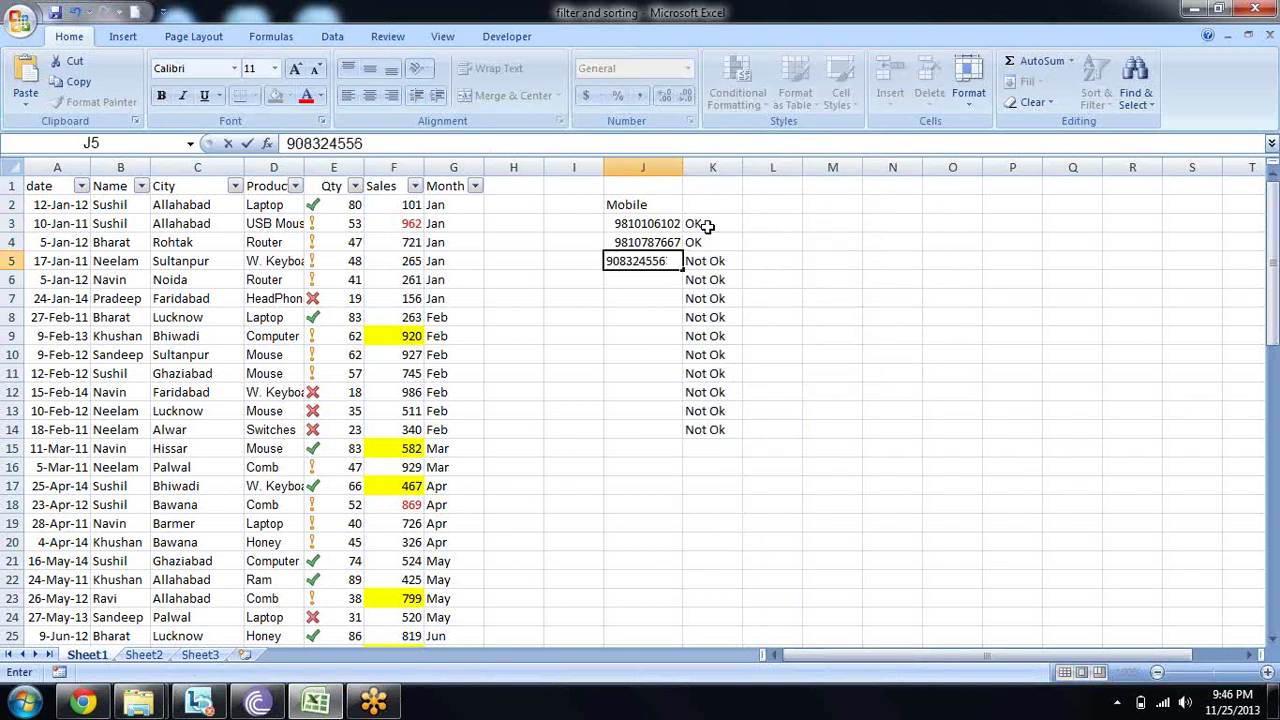
{"action": "key", "text": "Return"}
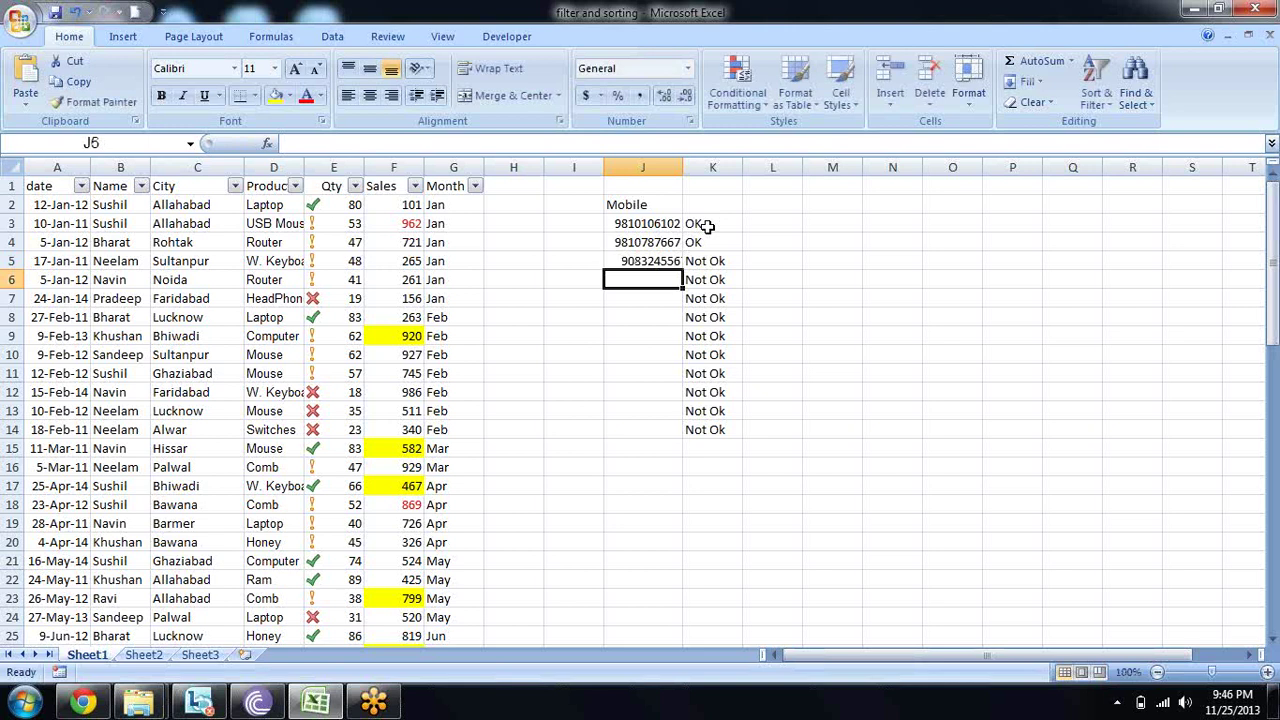
{"action": "key", "text": "Up"}
{"action": "key", "text": "F2"}
{"action": "key", "text": "Return"}
Step: Review the IF(LEN) check formula in K3 against its number in J3
{"action": "key", "text": "Right"}
{"action": "key", "text": "Up"}
{"action": "key", "text": "Up"}
{"action": "key", "text": "Up"}
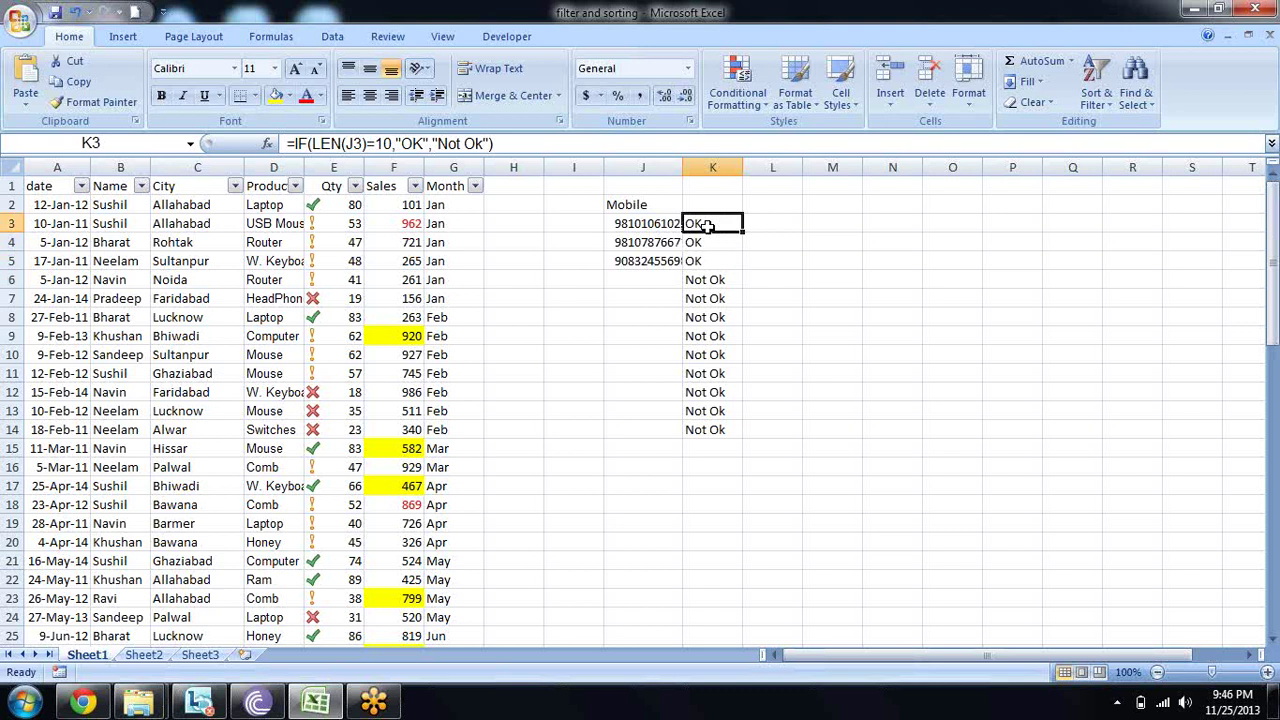
{"action": "key", "text": "Left"}
{"action": "key", "text": "Right"}
{"action": "key", "text": "Left"}
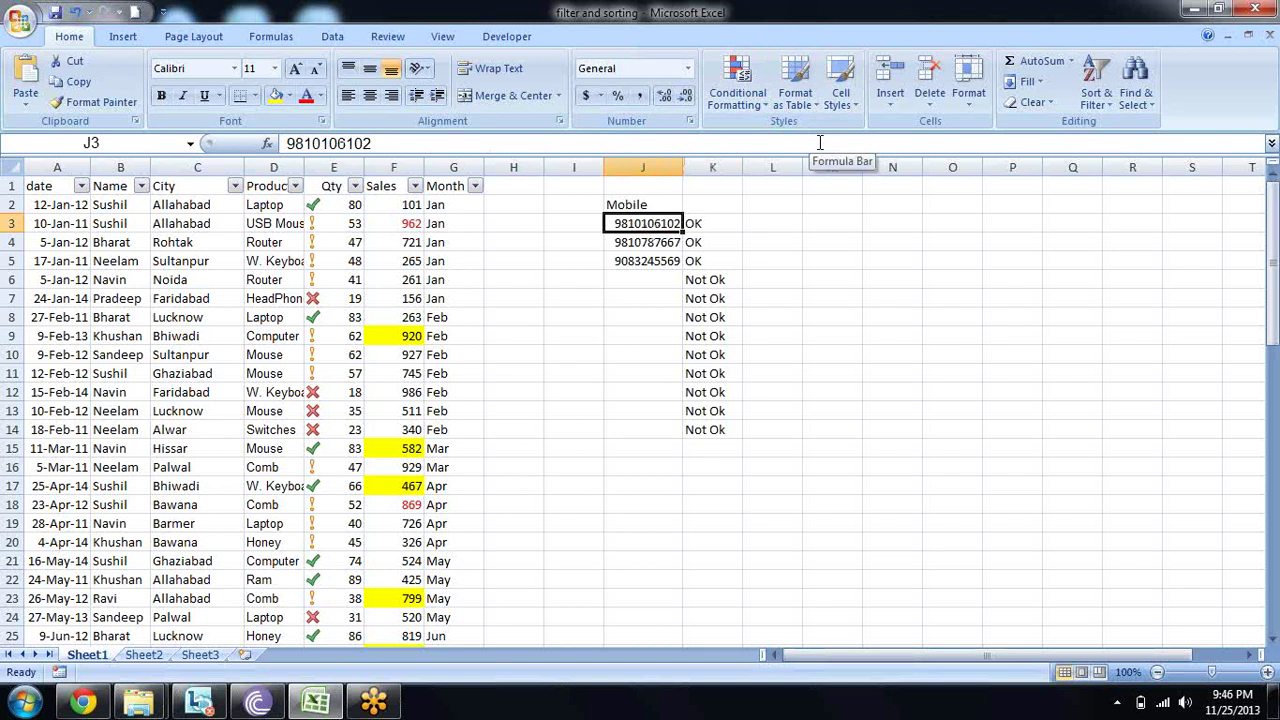
Step: Clear the OK/Not Ok results from column K
{"action": "key", "text": "Up"}
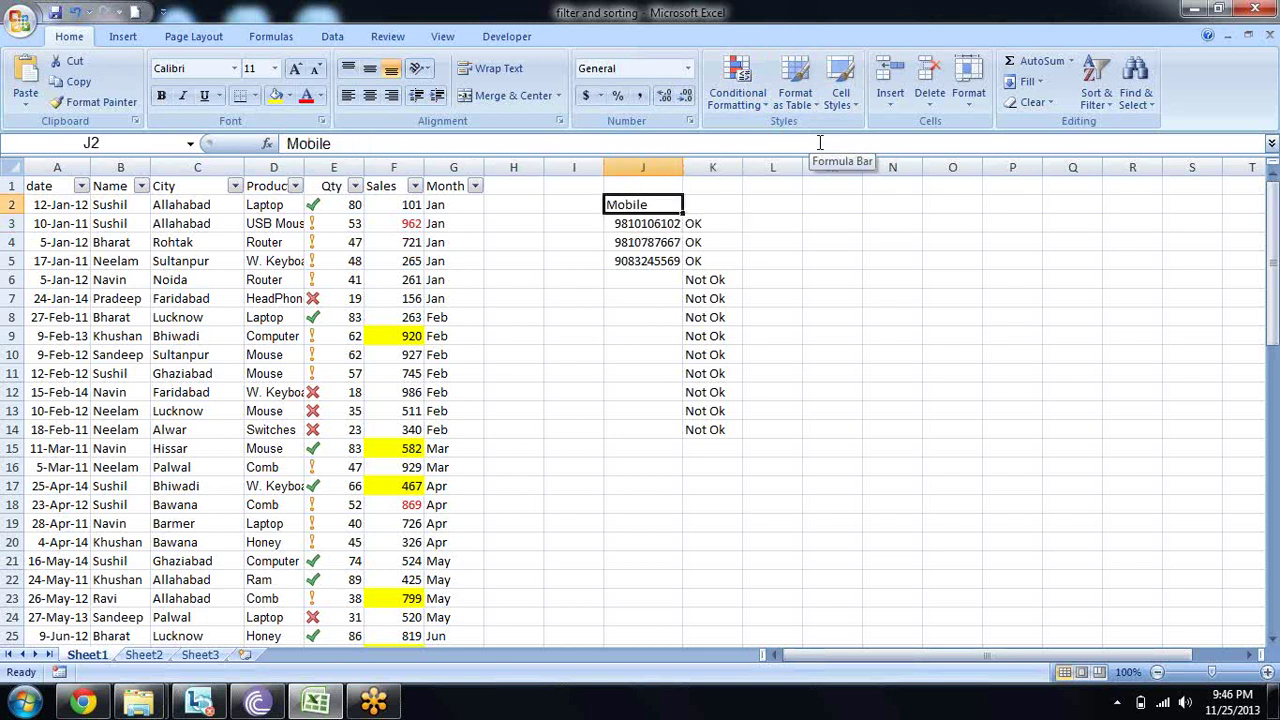
{"action": "key", "text": "shift+Right"}
{"action": "key", "text": "shift+Down"}
{"action": "key", "text": "shift+Down"}
{"action": "key", "text": "shift+Down"}
{"action": "key", "text": "shift+Down"}
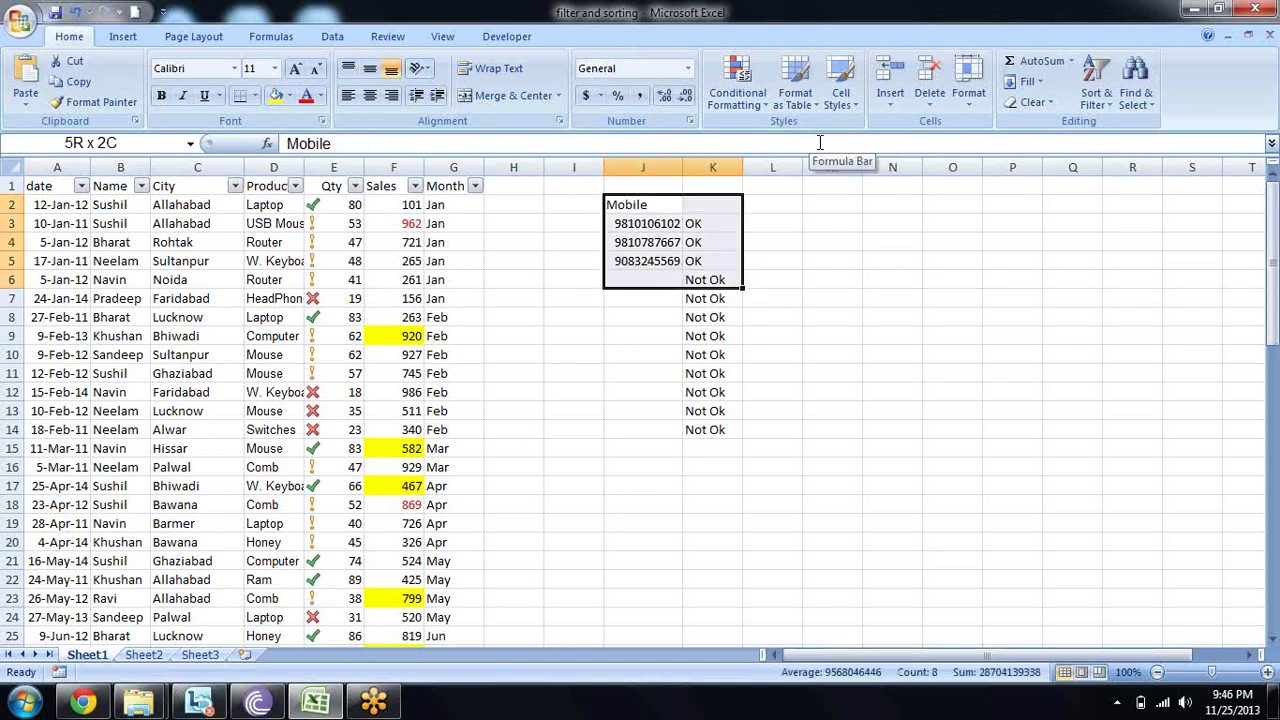
{"action": "key", "text": "Right"}
{"action": "key", "text": "Down"}
{"action": "key", "text": "ctrl+shift+Down"}
{"action": "key", "text": "Delete"}
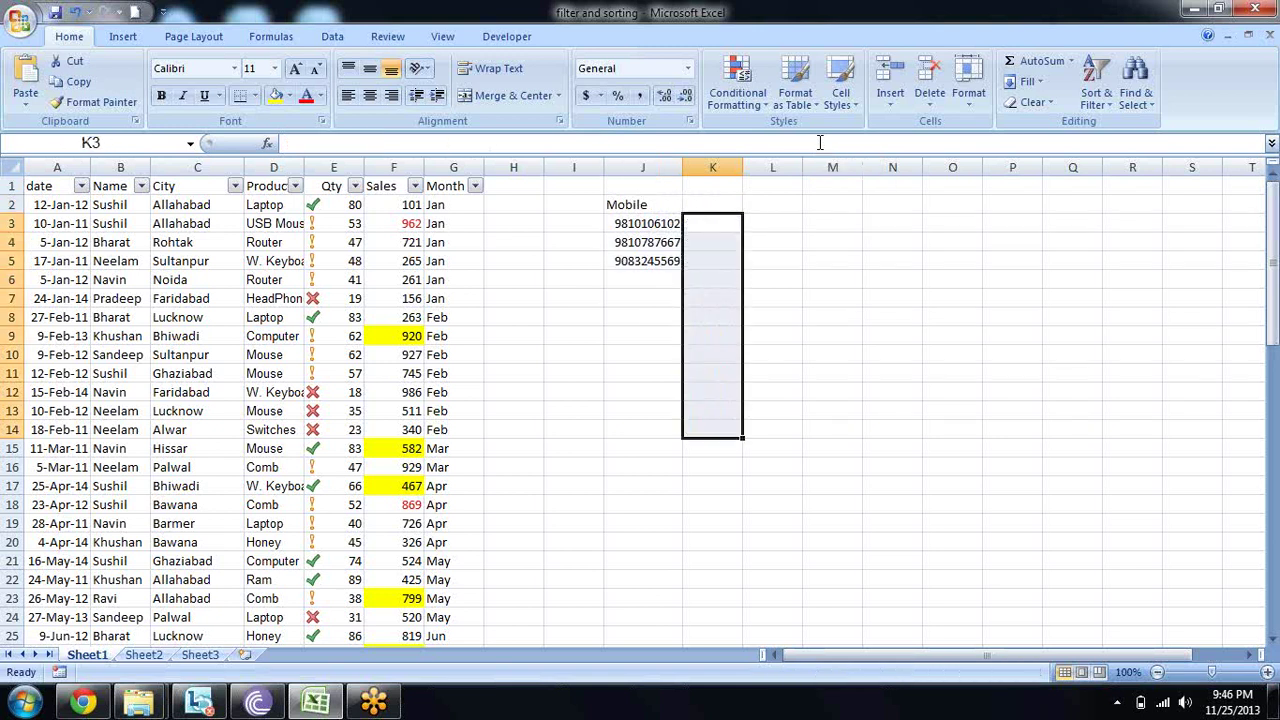
Step: Clear the Mobile heading and its three numbers from column J
{"action": "key", "text": "Left"}
{"action": "key", "text": "Up"}
{"action": "key", "text": "ctrl+shift+Down"}
{"action": "key", "text": "Delete"}
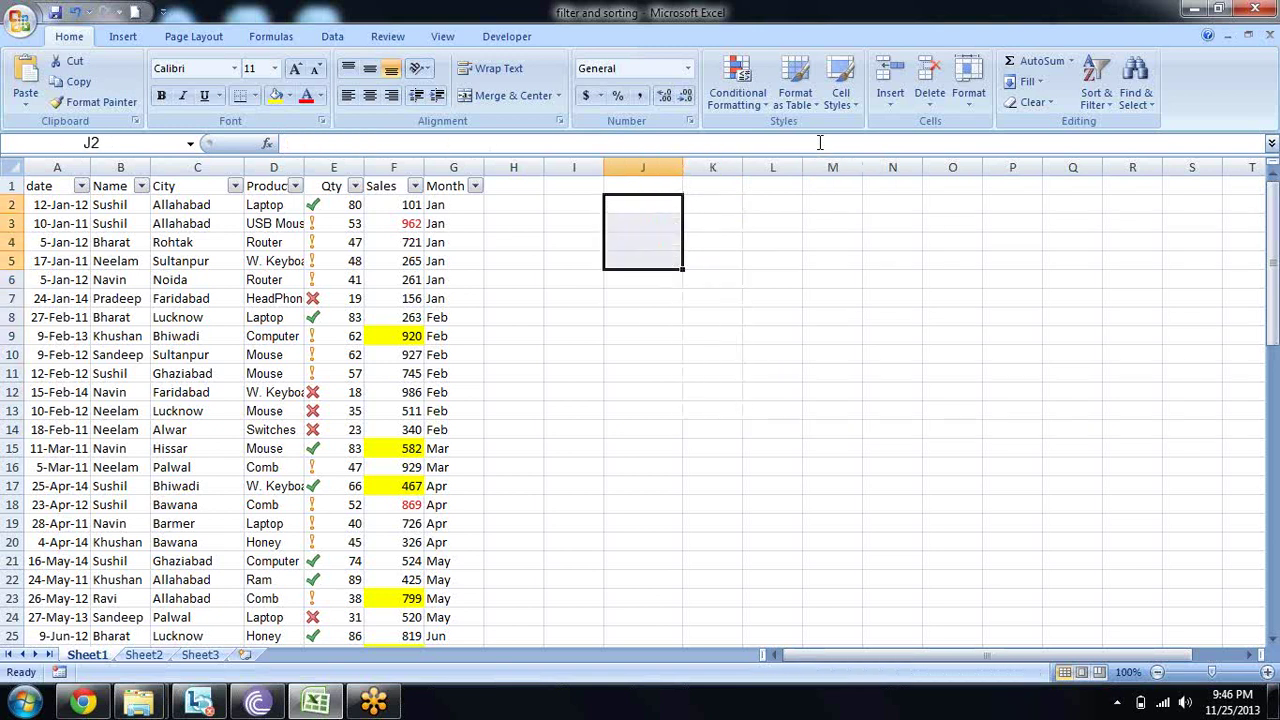
{"action": "key", "text": "Left"}
{"action": "key", "text": "Left"}
{"action": "key", "text": "Right"}
{"action": "key", "text": "Right"}
{"action": "key", "text": "Left"}
{"action": "key", "text": "Right"}
{"action": "key", "text": "Left"}
{"action": "key", "text": "Down"}
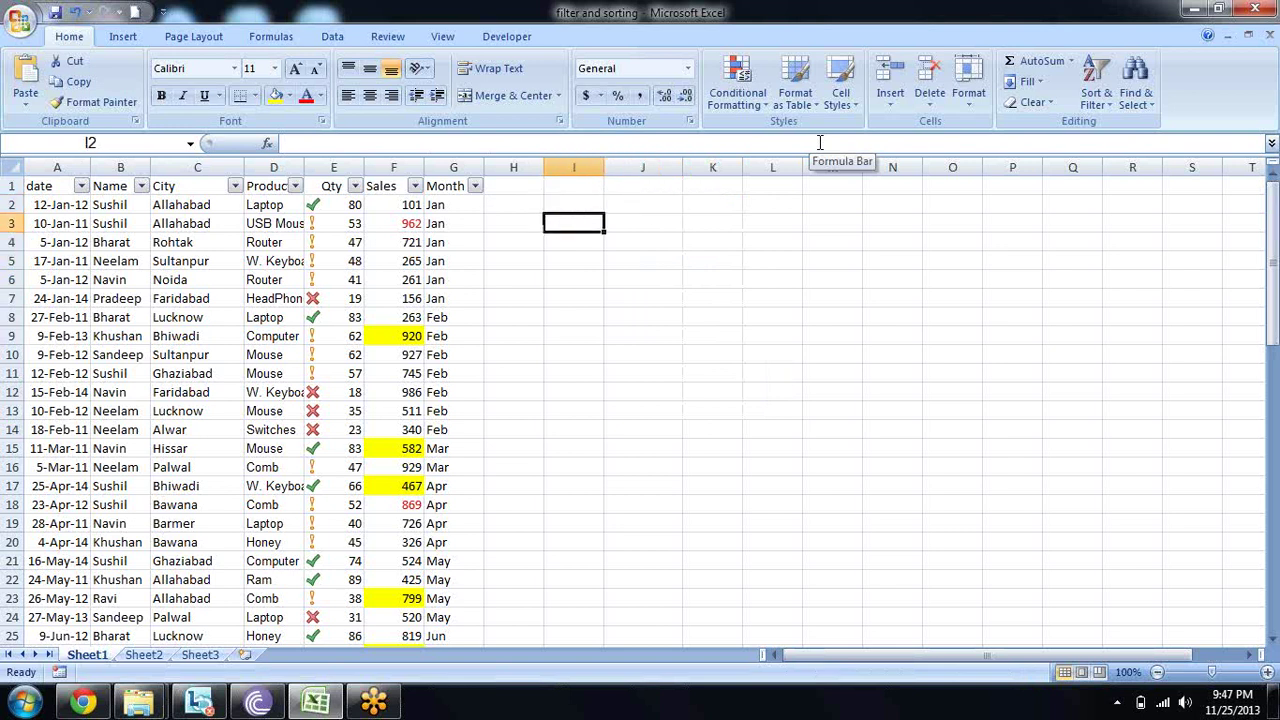
{"action": "key", "text": "Left"}
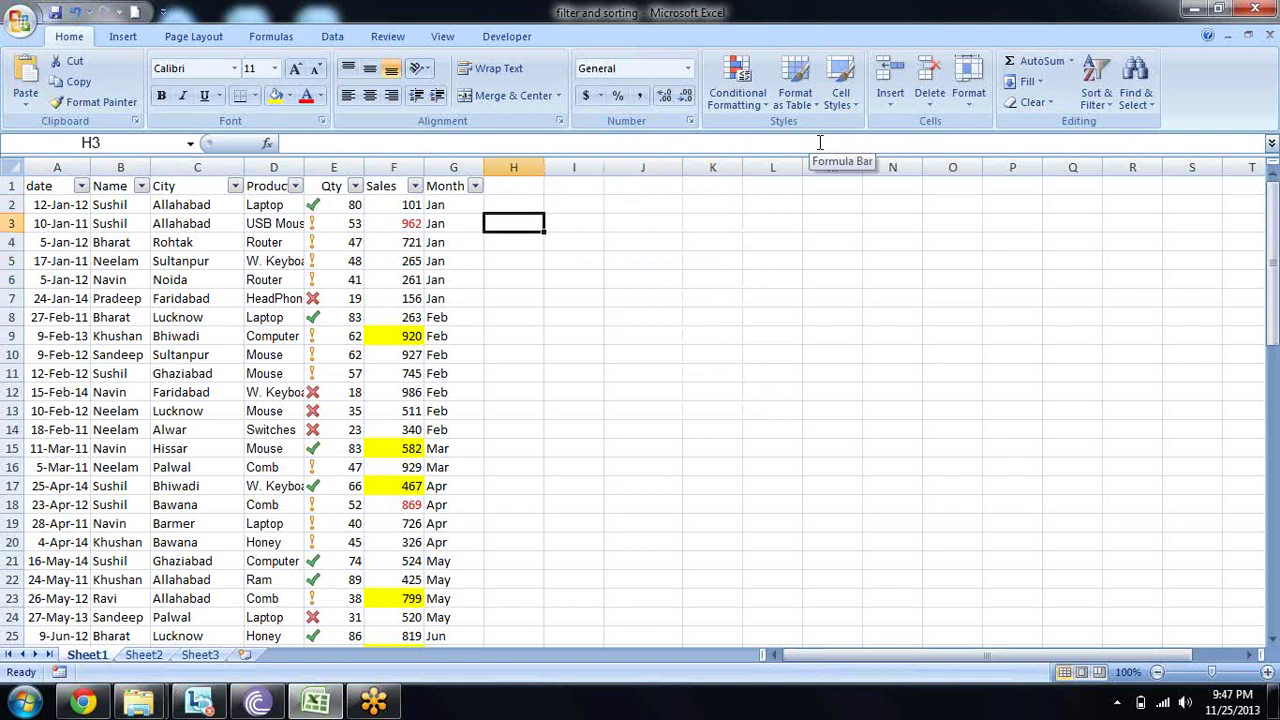
Step: Enter =SUM(F2:F9) in H3 to total the first eight Sales figures as 3649
{"action": "type", "text": "=sum"}
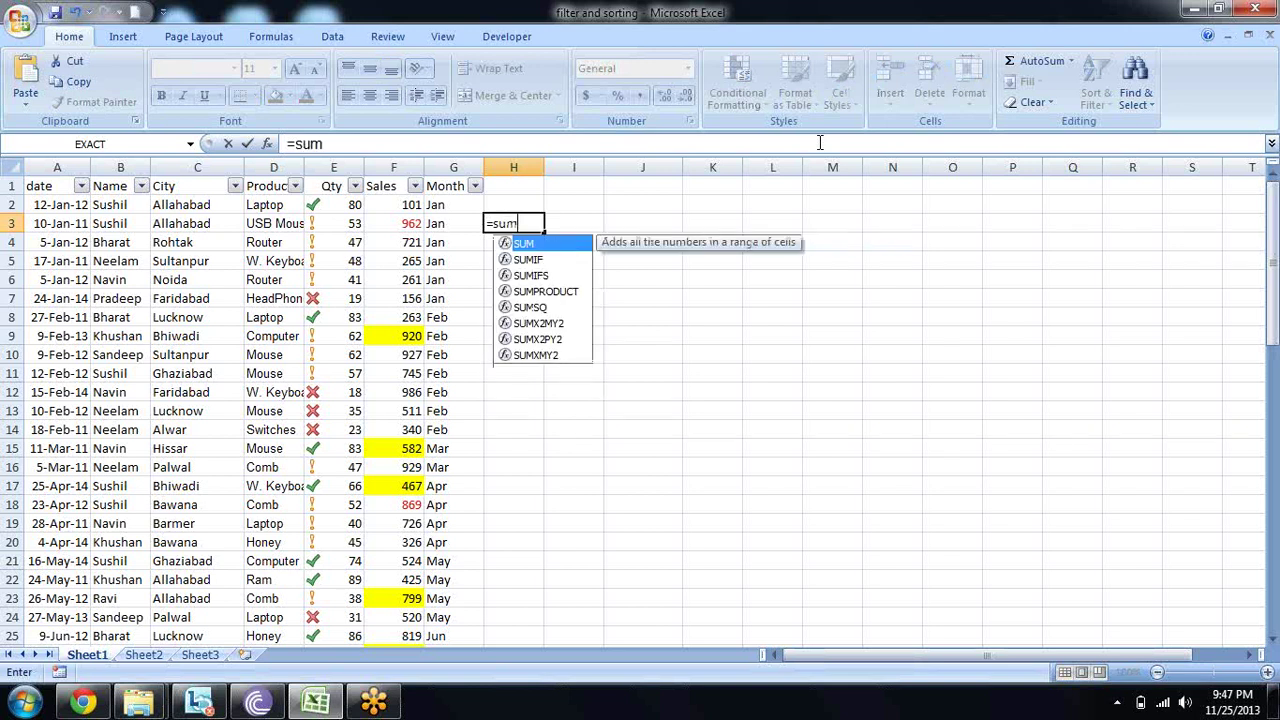
{"action": "key", "text": "Tab"}
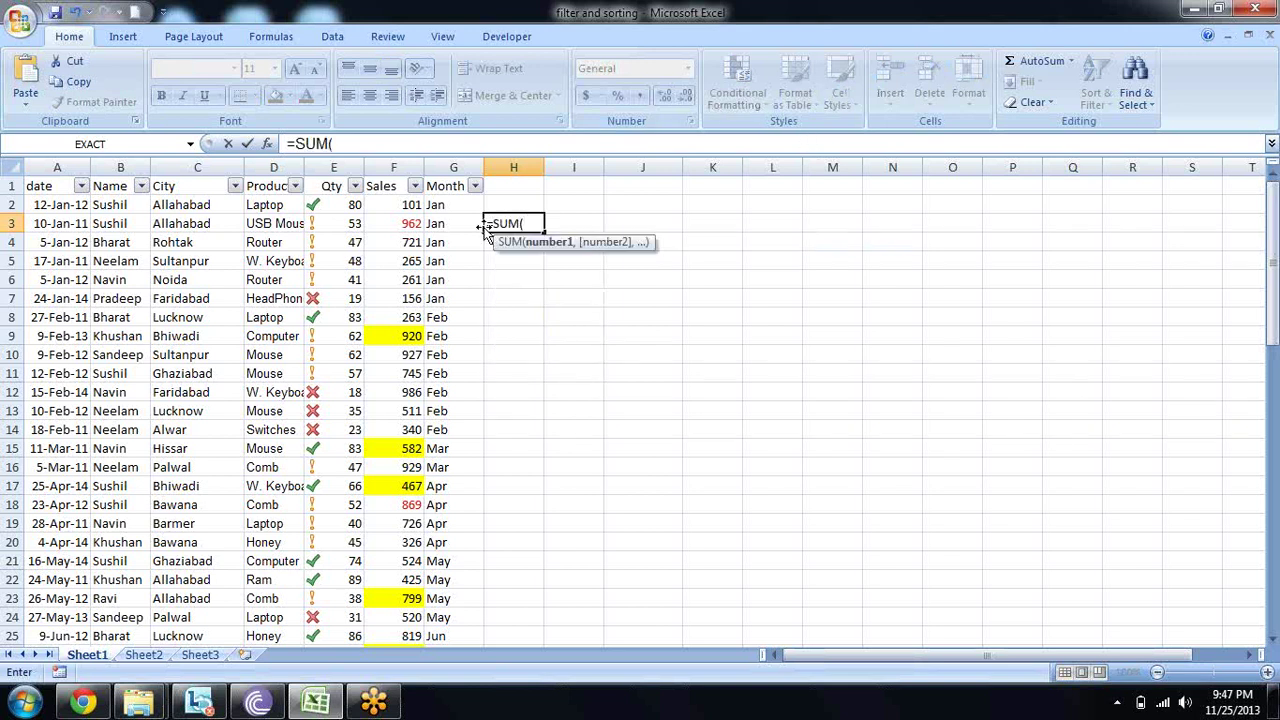
{"action": "left_click_drag", "start_coordinate": [400, 204], "coordinate": [399, 327]}
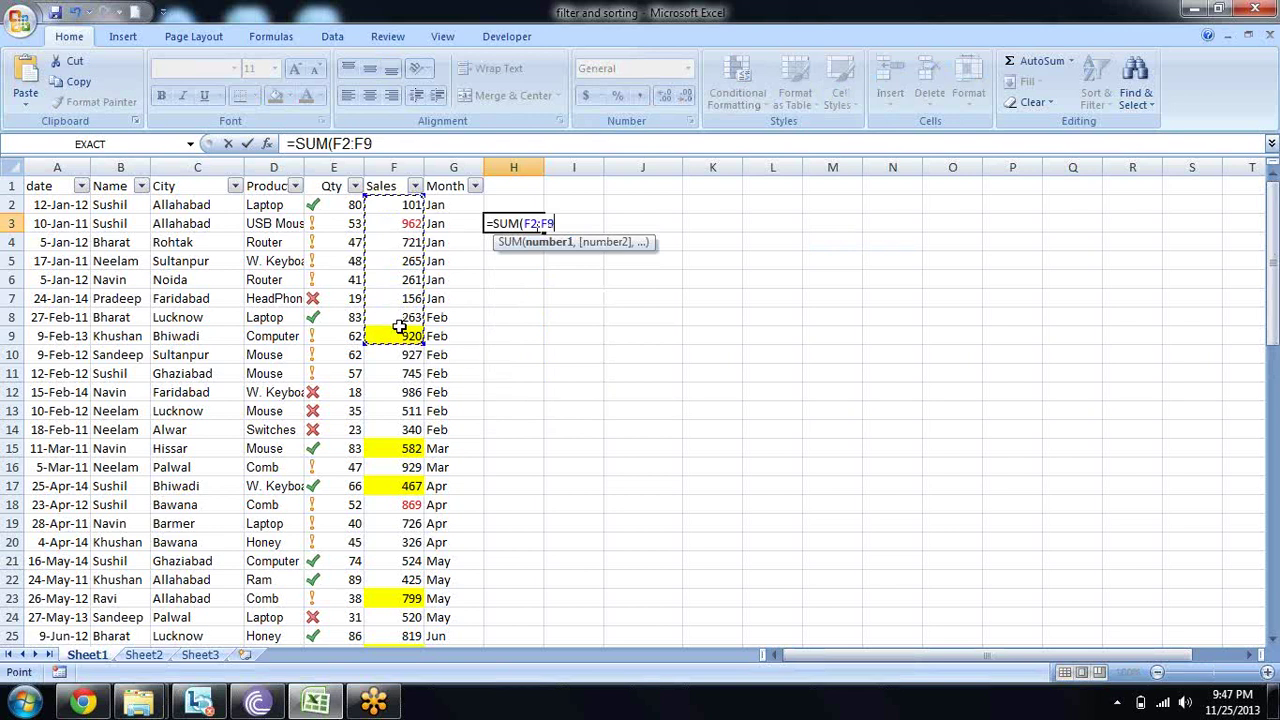
{"action": "type", "text": ")"}
{"action": "key", "text": "Return"}
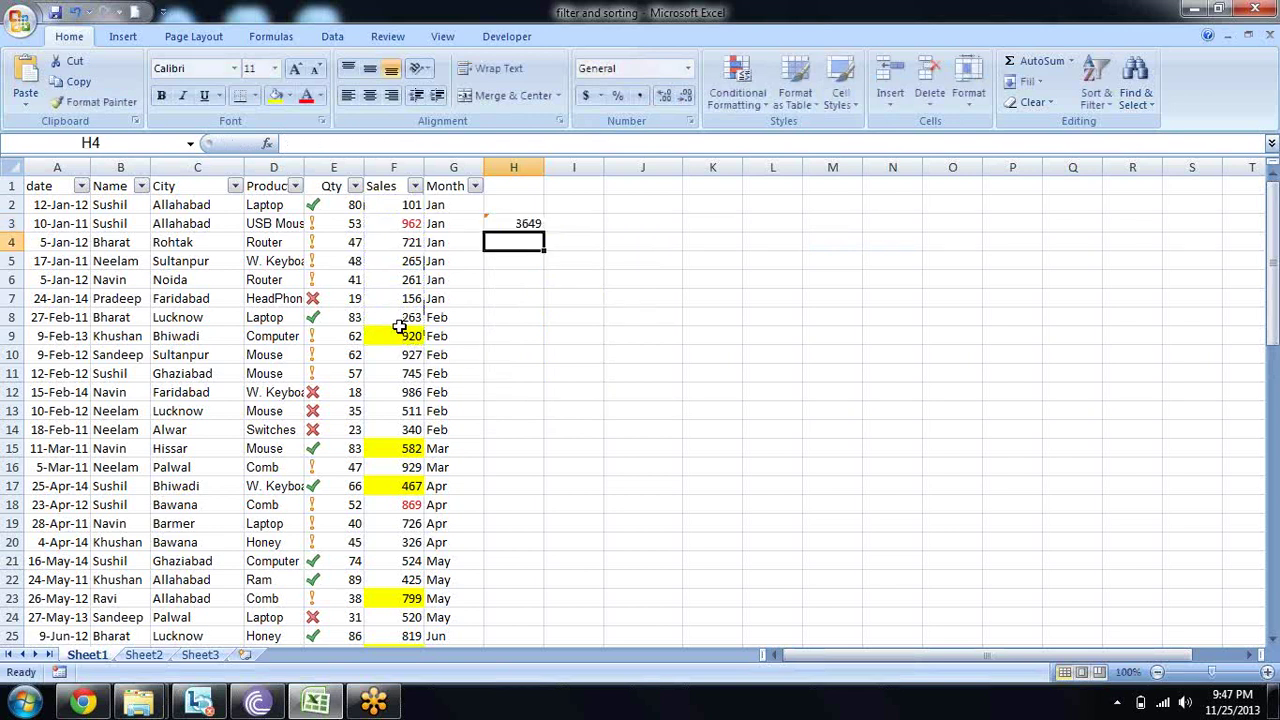
Step: Inspect the SUM formula in H3 and start replacing it with =SUMIF
{"action": "key", "text": "Up"}
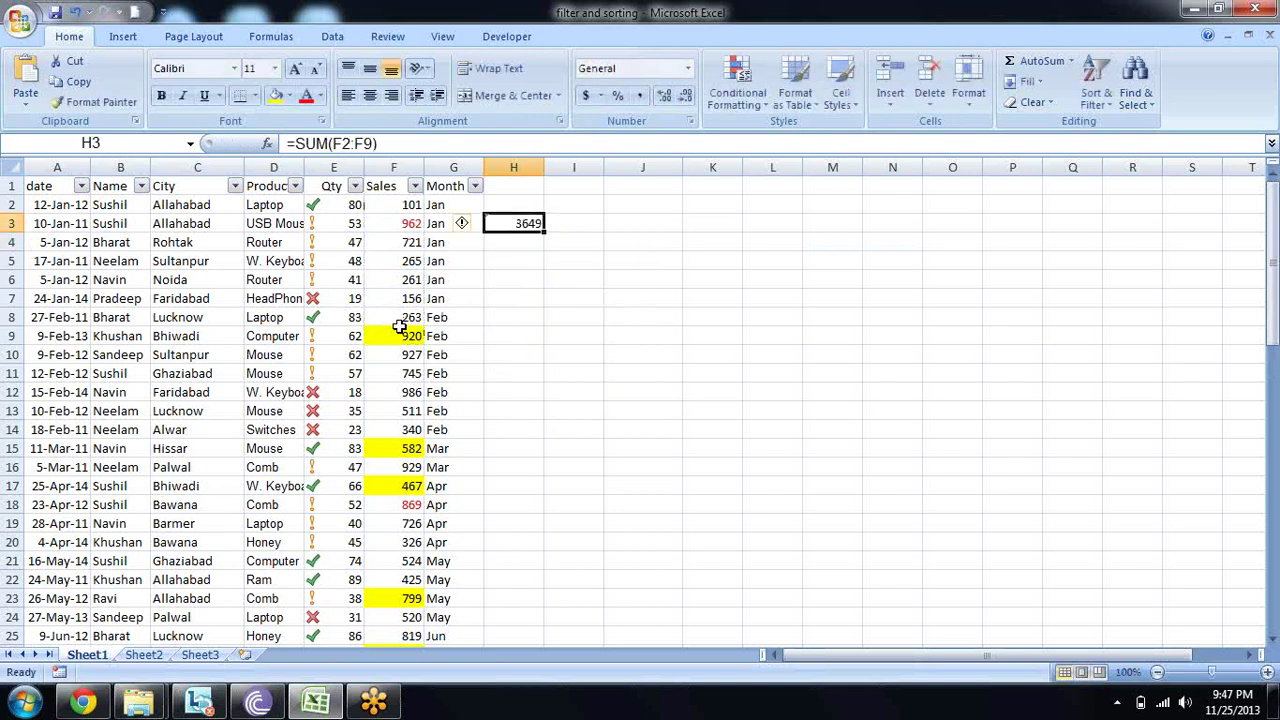
{"action": "key", "text": "F2"}
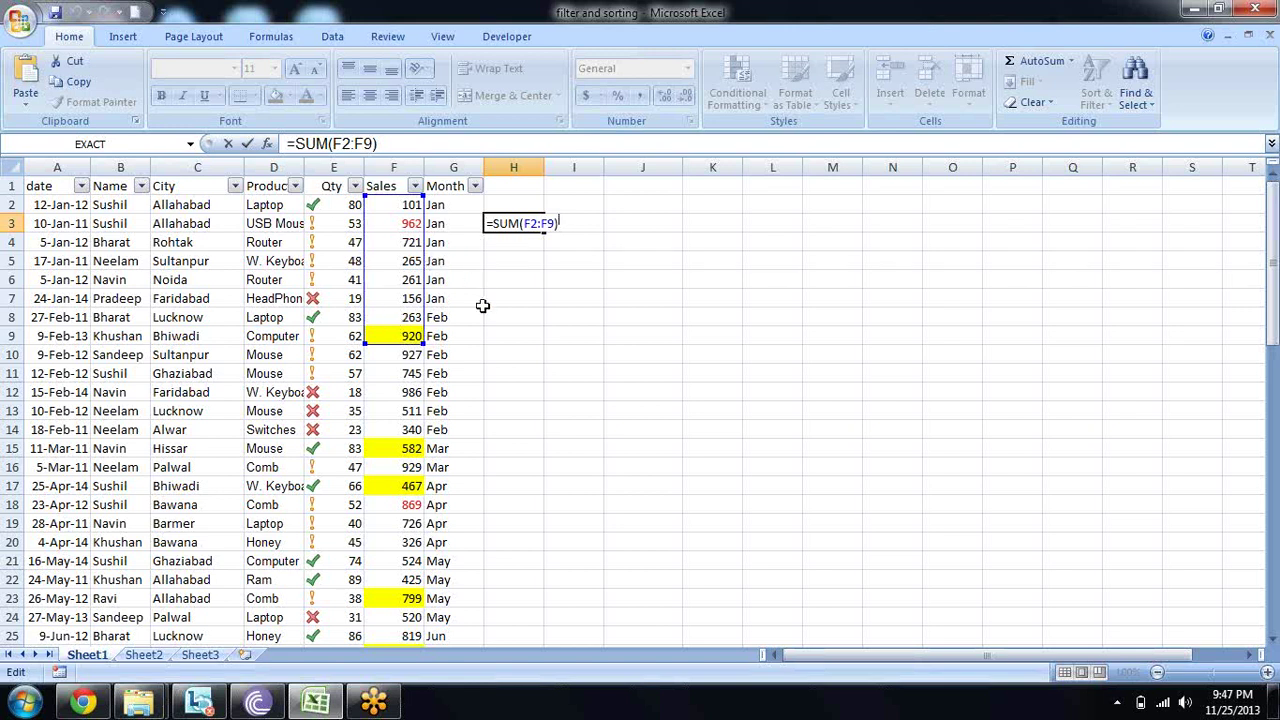
{"action": "key", "text": "Escape"}
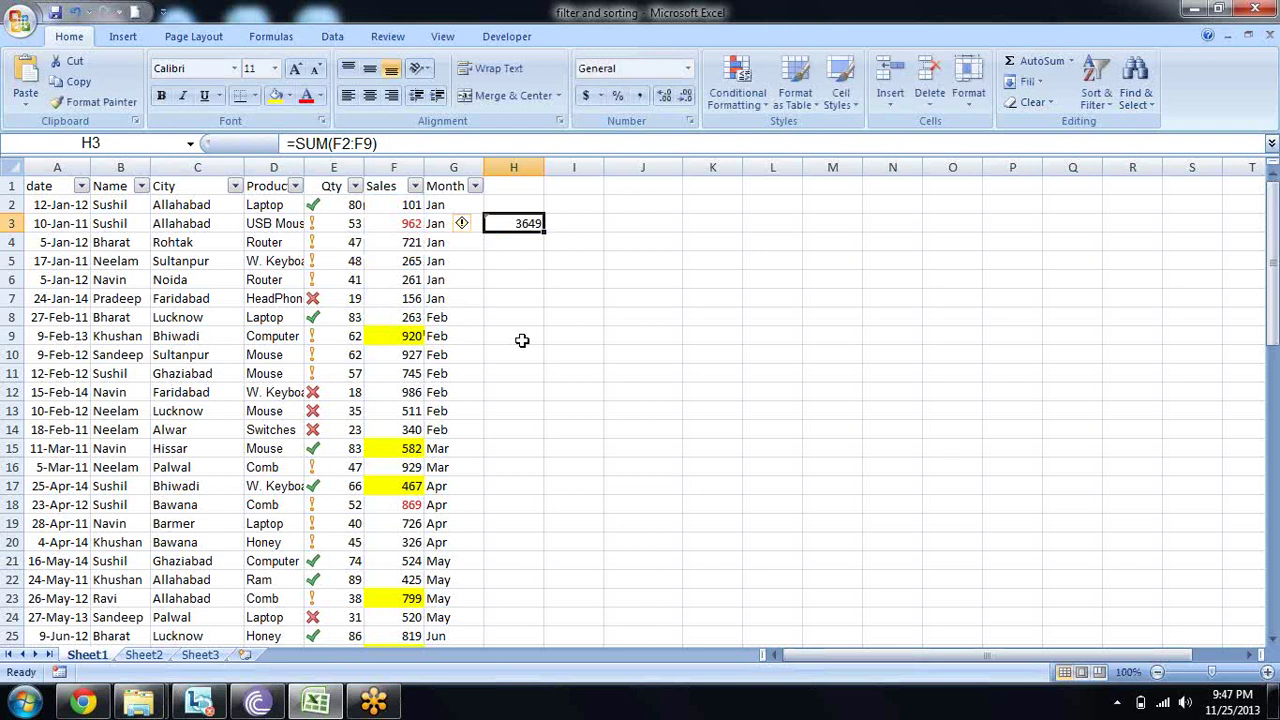
{"action": "type", "text": "=sumif"}
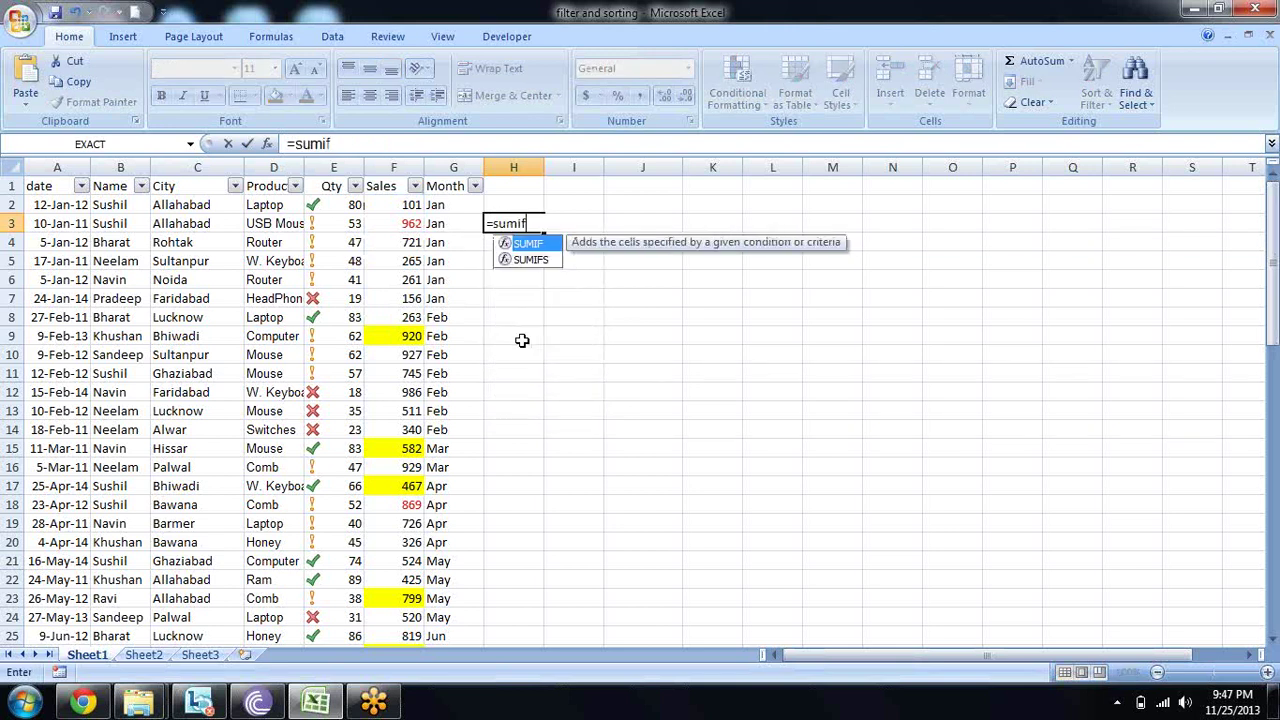
Step: Complete =SUMIF(G2:G66,"Jan",F2:F66) in H3, totalling January sales as 2466
{"action": "key", "text": "Tab"}
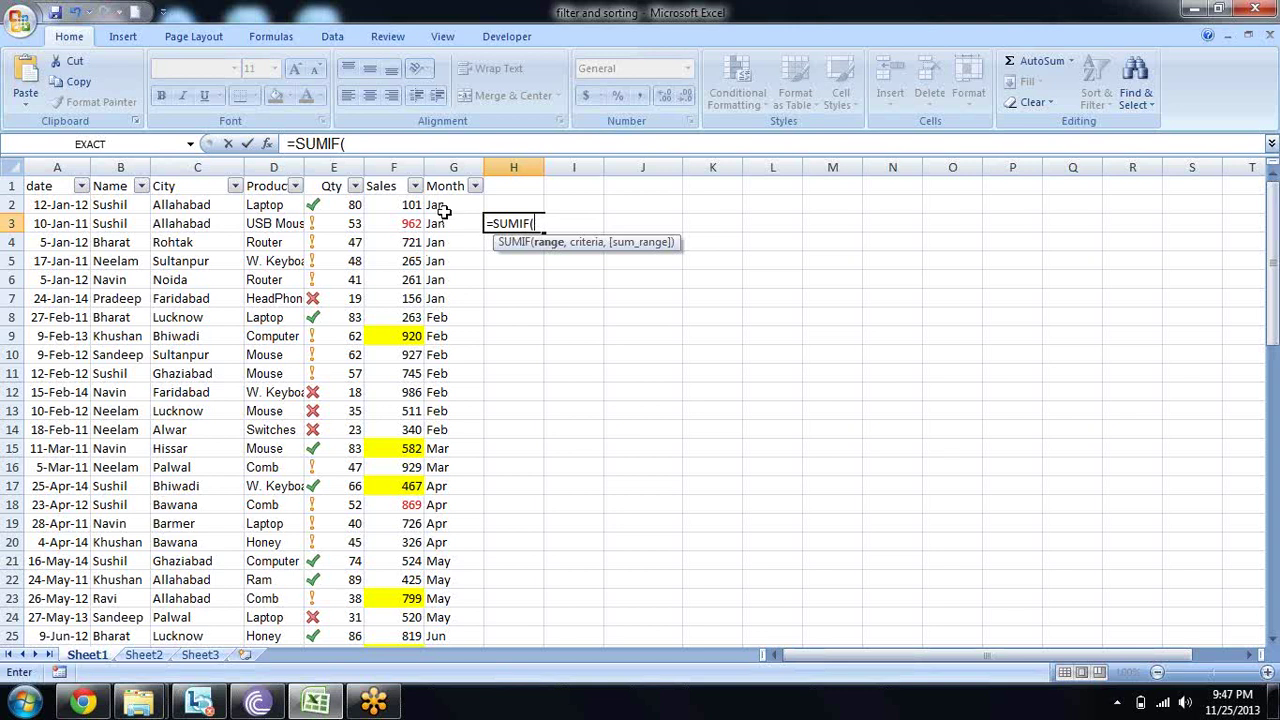
{"action": "left_click", "coordinate": [441, 204]}
{"action": "key", "text": "ctrl+shift+Down"}
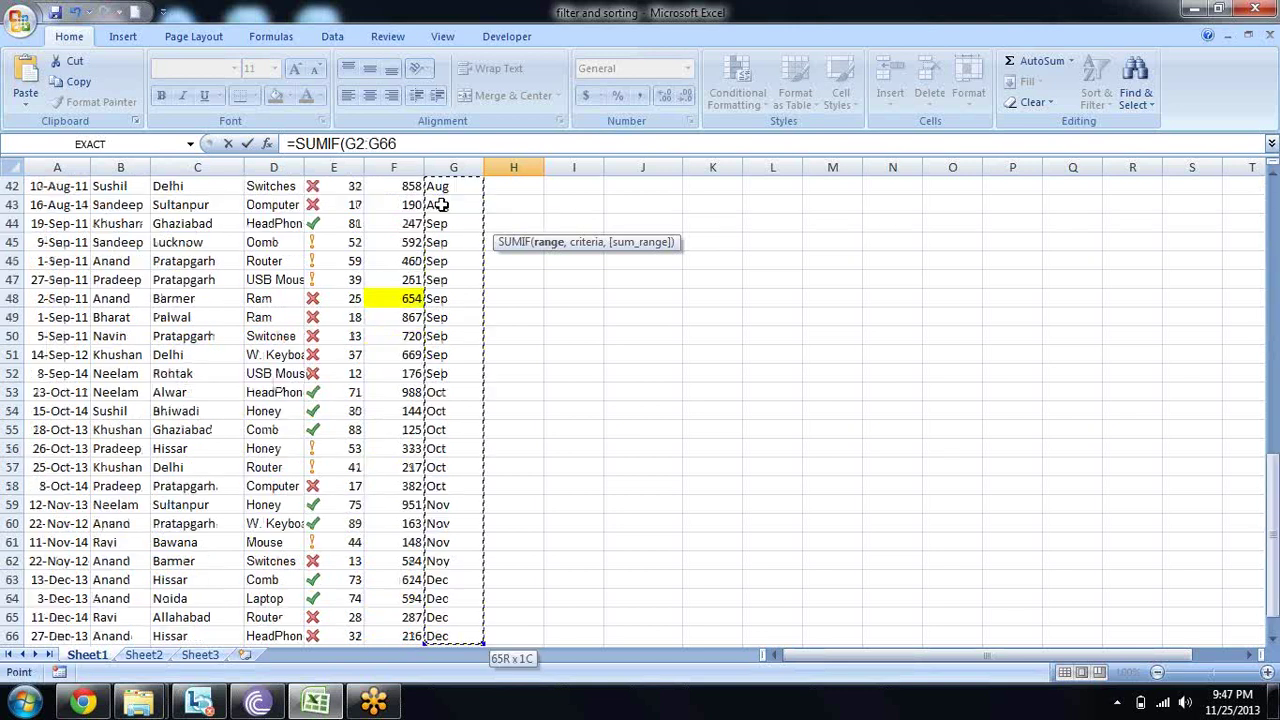
{"action": "type", "text": ",\""}
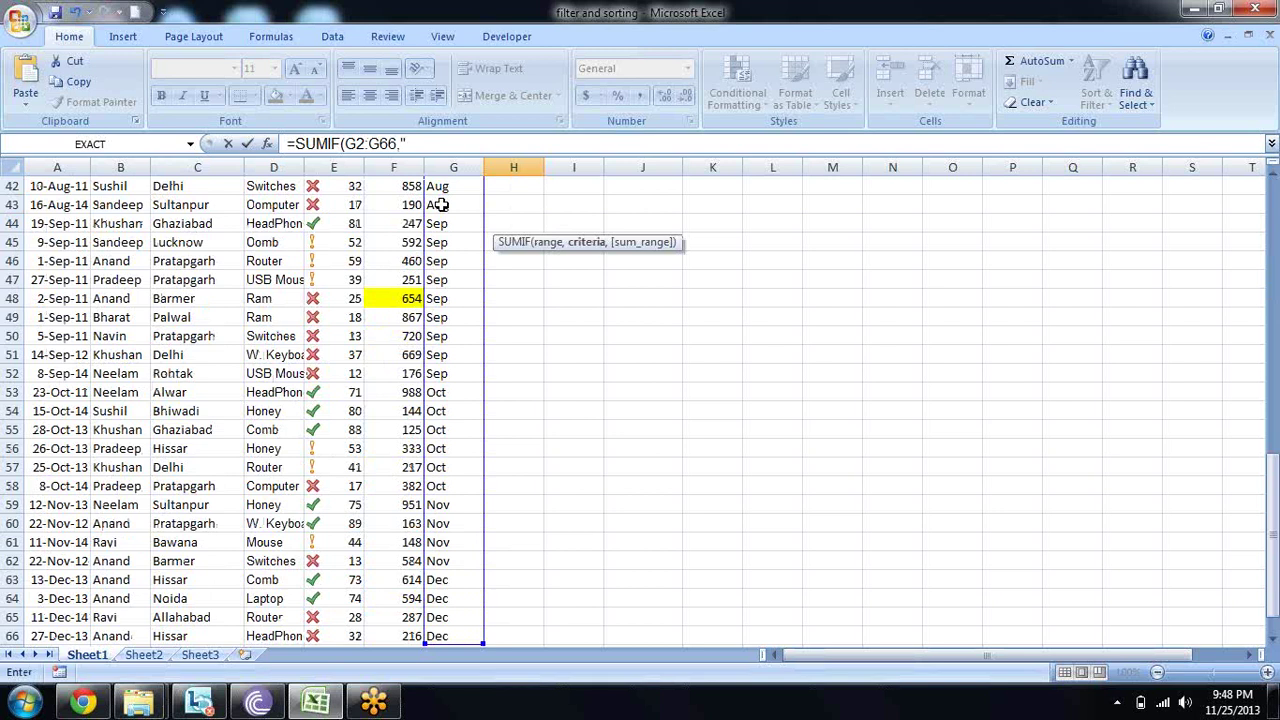
{"action": "type", "text": "Jan"}
{"action": "type", "text": "\","}
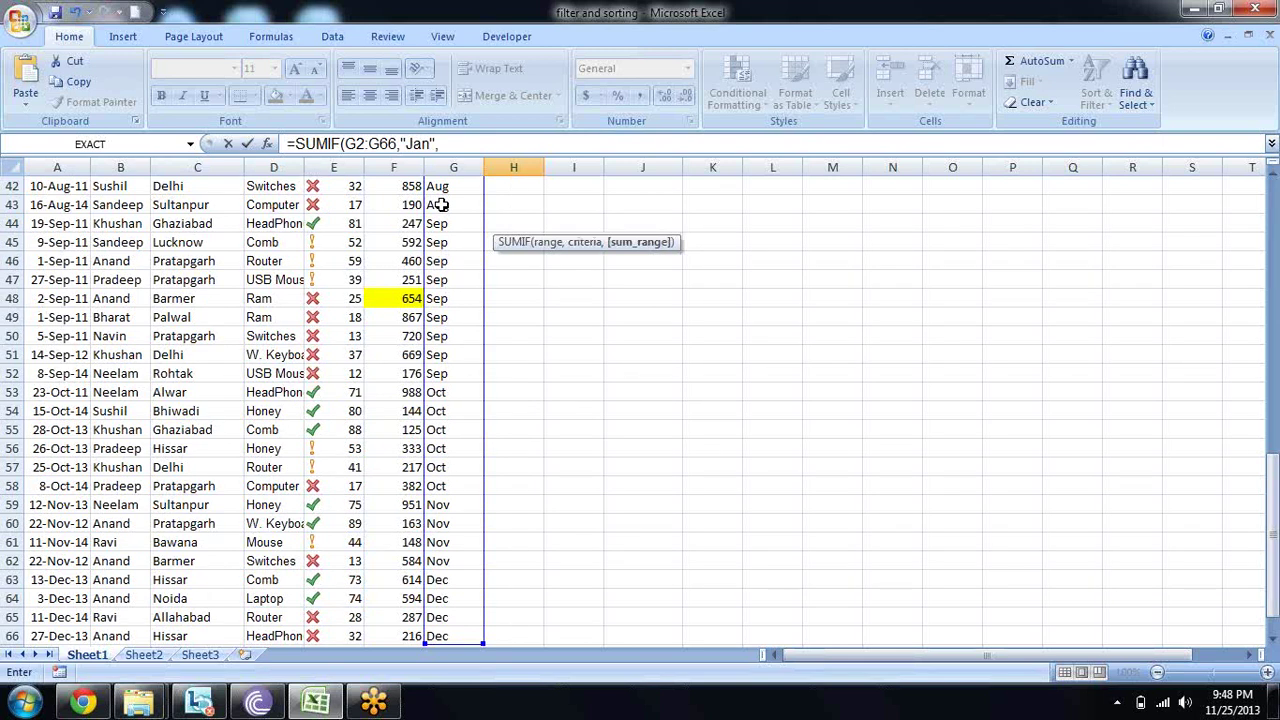
{"action": "key", "text": "Left"}
{"action": "key", "text": "Left"}
{"action": "key", "text": "Up"}
{"action": "key", "text": "Up"}
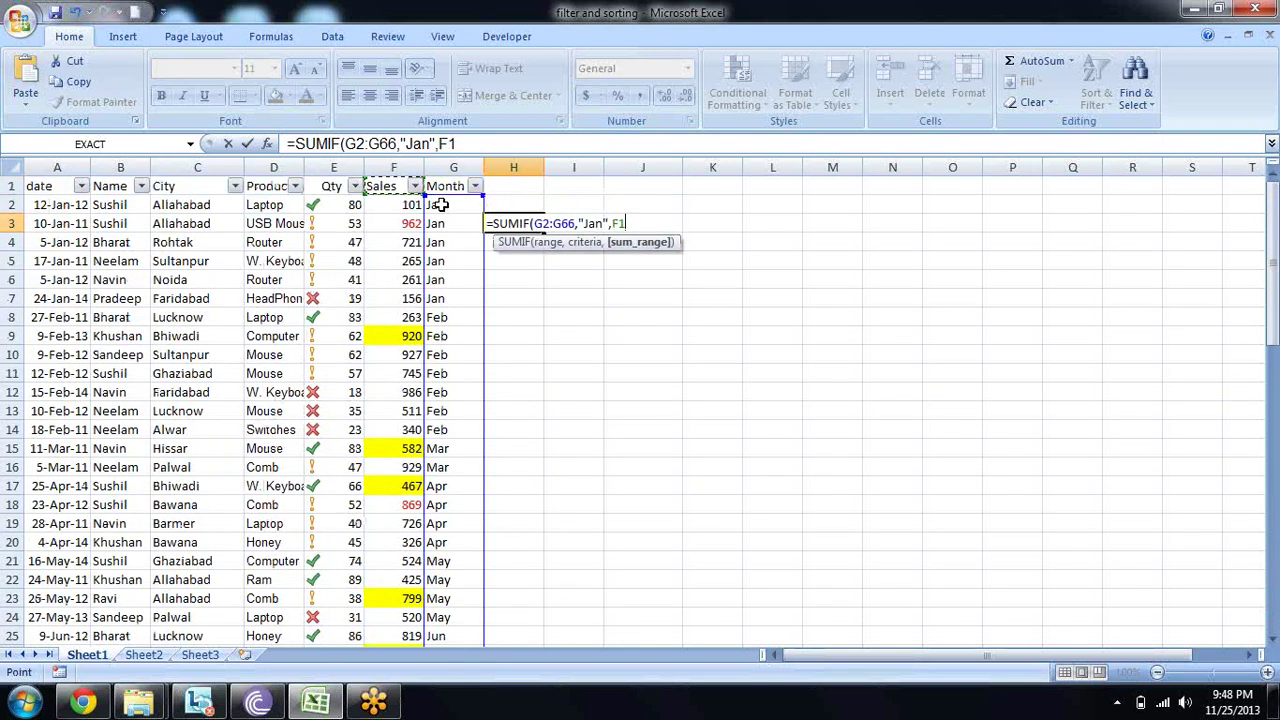
{"action": "key", "text": "Down"}
{"action": "key", "text": "ctrl+shift+Down"}
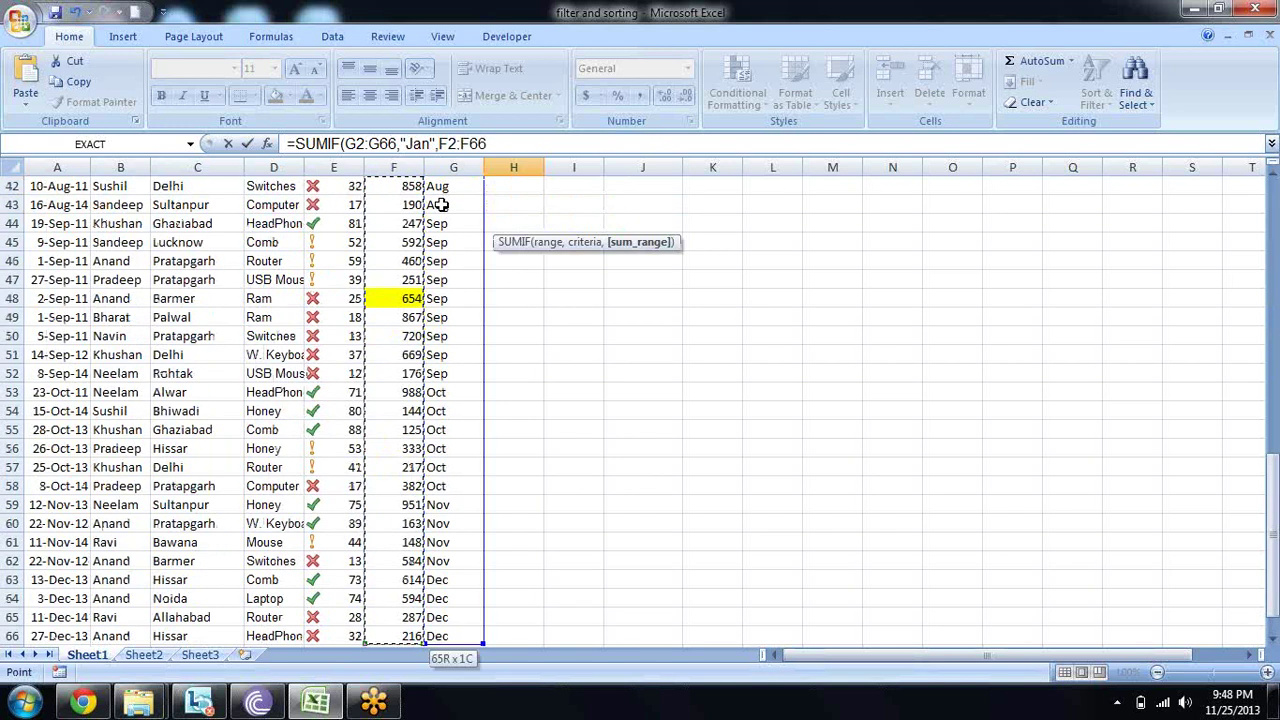
{"action": "type", "text": ")"}
{"action": "key", "text": "Return"}
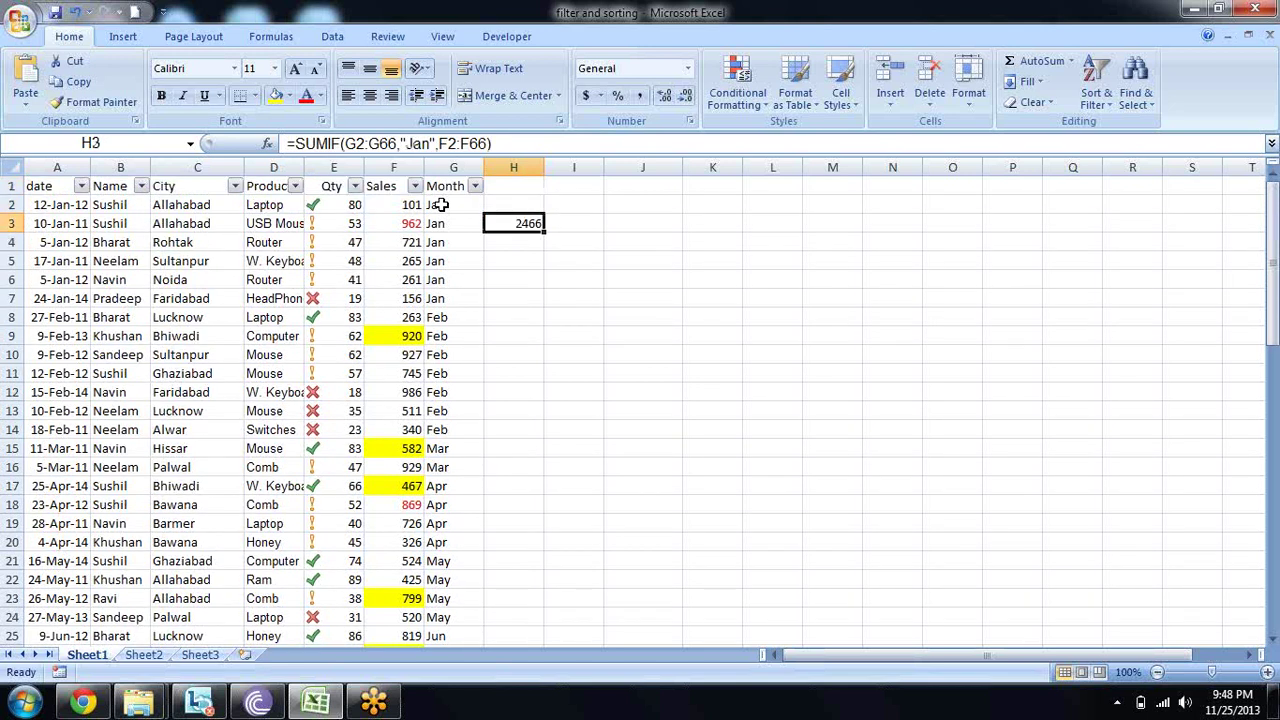
{"action": "key", "text": "Right"}
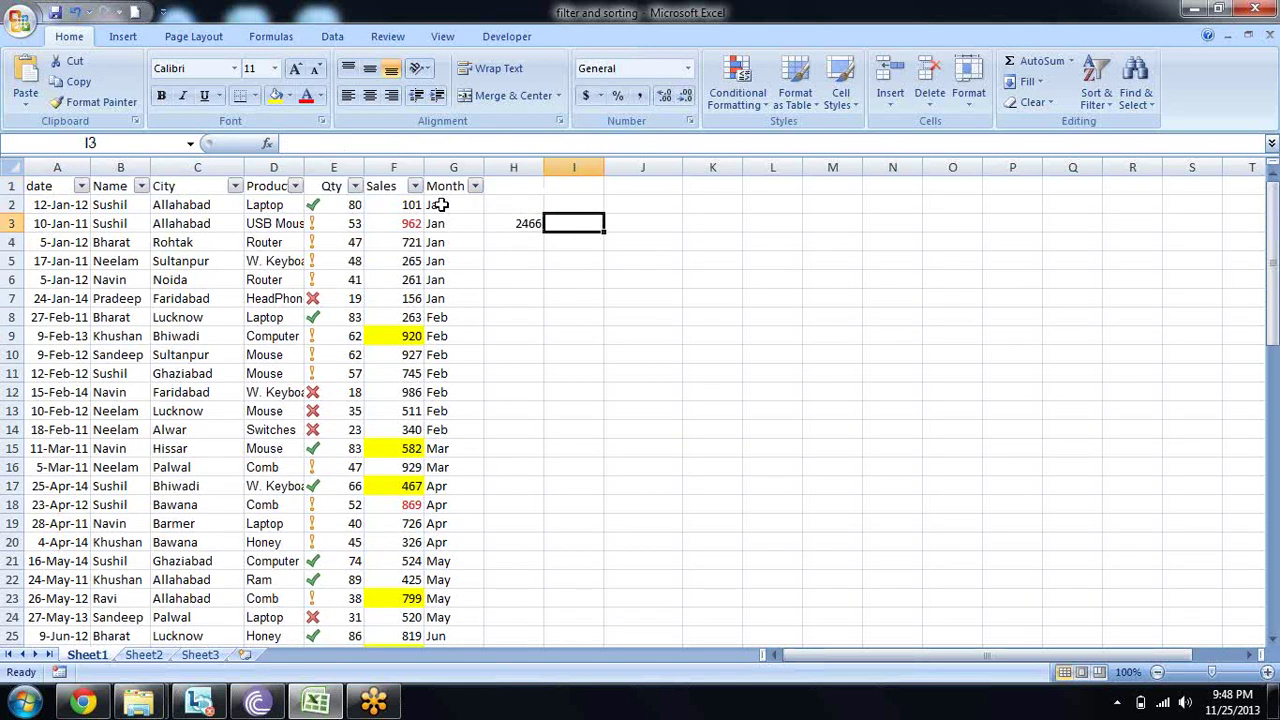
Step: Put Jan in I3 and replace the fixed "Jan" criterion in H3's SUMIF with I3
{"action": "type", "text": "Jan"}
{"action": "key", "text": "Return"}
{"action": "key", "text": "Up"}
{"action": "key", "text": "Left"}
{"action": "key", "text": "F2"}
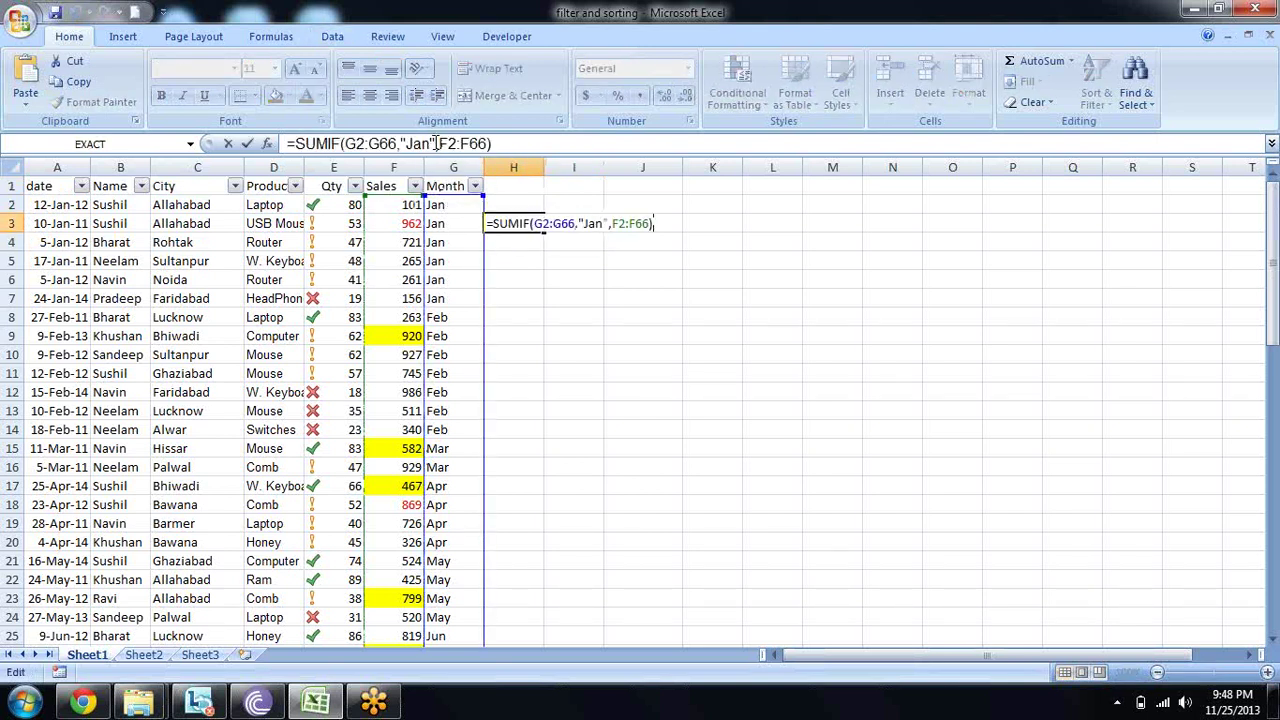
{"action": "left_click_drag", "start_coordinate": [437, 143], "coordinate": [401, 143]}
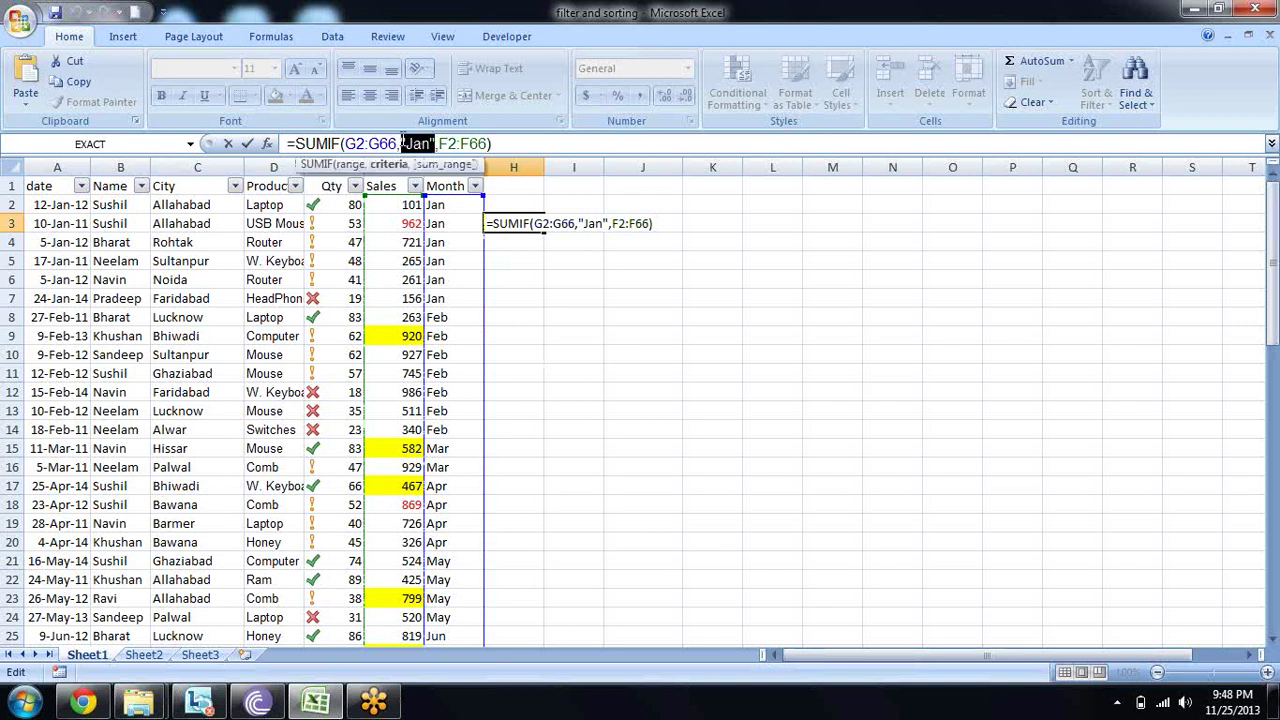
{"action": "key", "text": "Delete"}
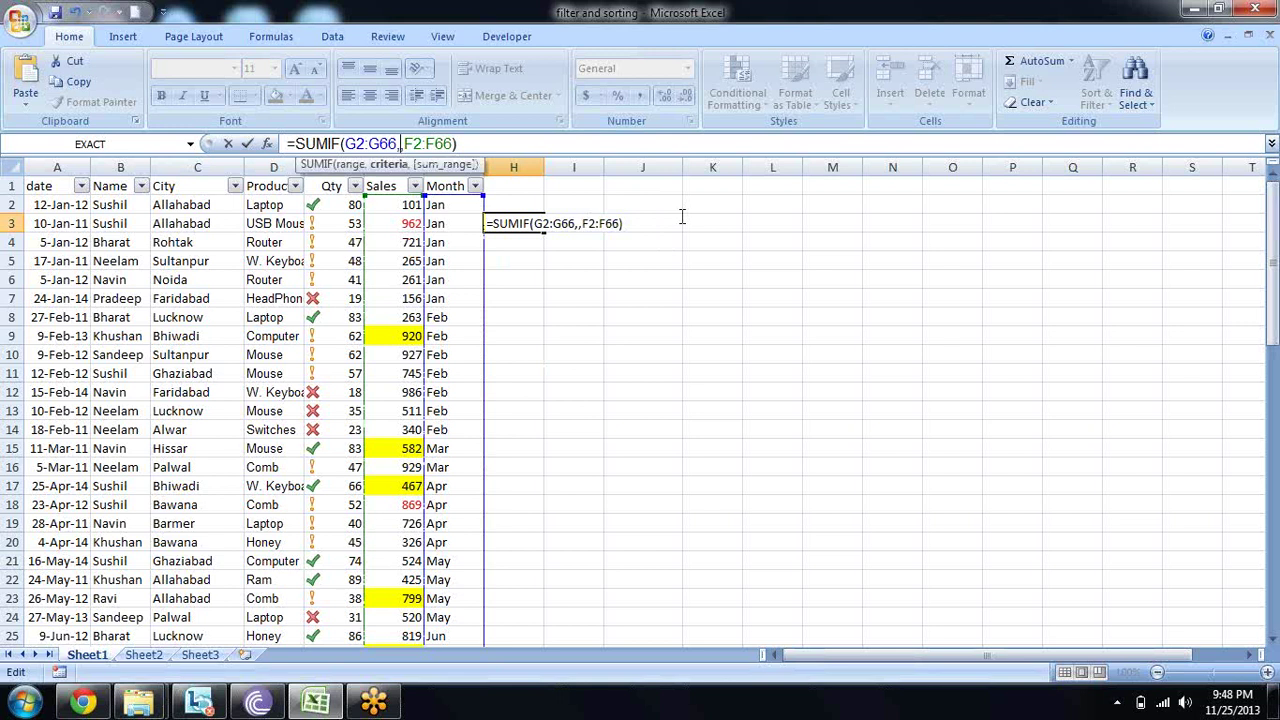
{"action": "type", "text": "i"}
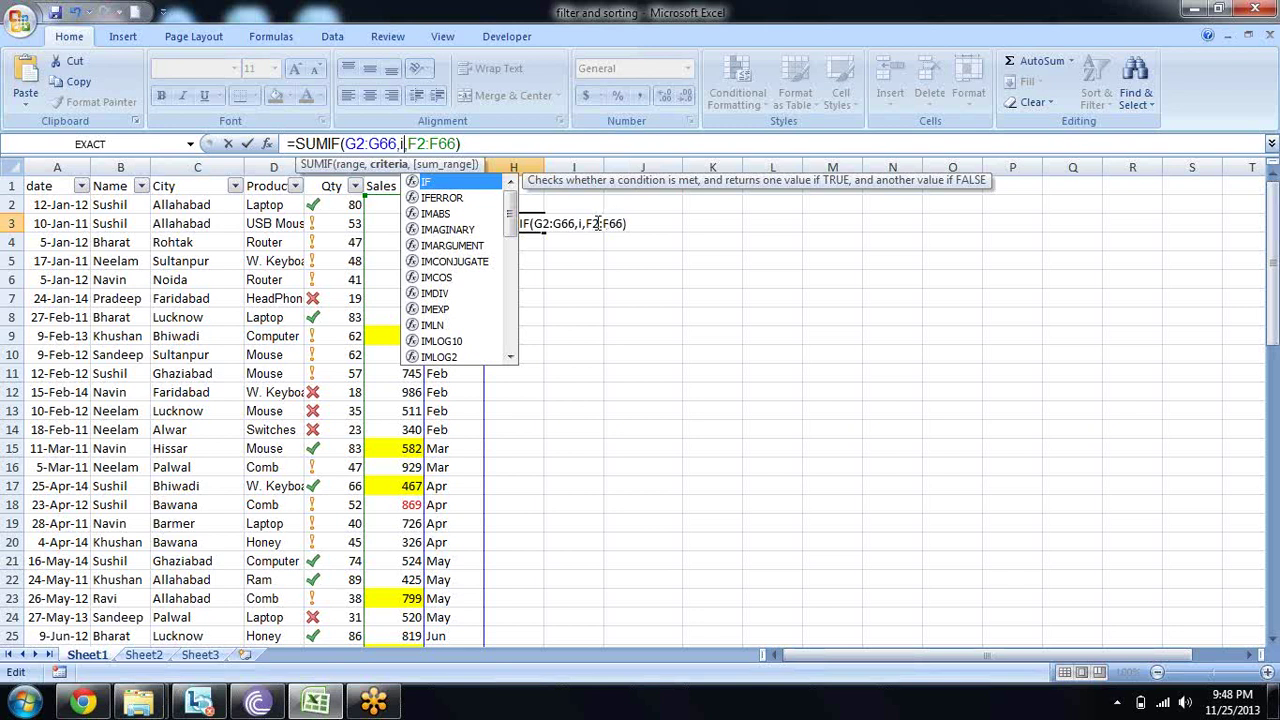
{"action": "type", "text": "3"}
{"action": "key", "text": "Return"}
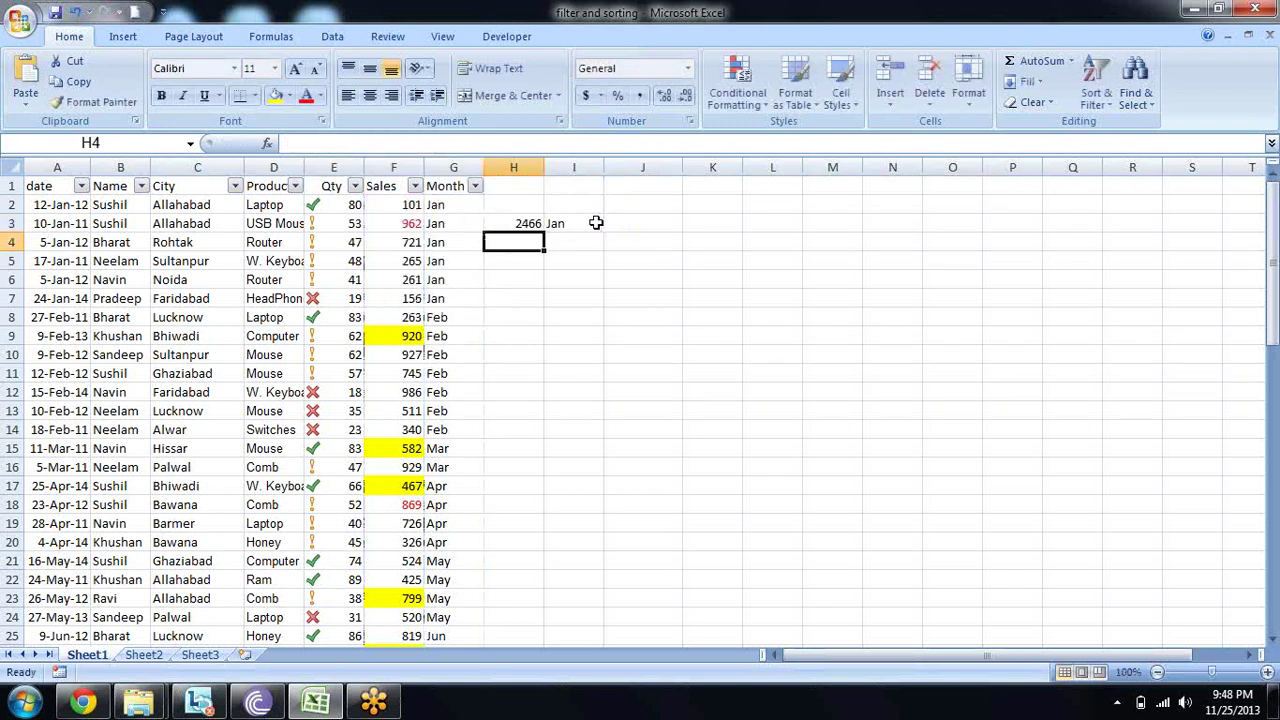
Step: Change the month in I3 to Mar so H3 totals 1511
{"action": "key", "text": "Up"}
{"action": "left_click", "coordinate": [596, 223]}
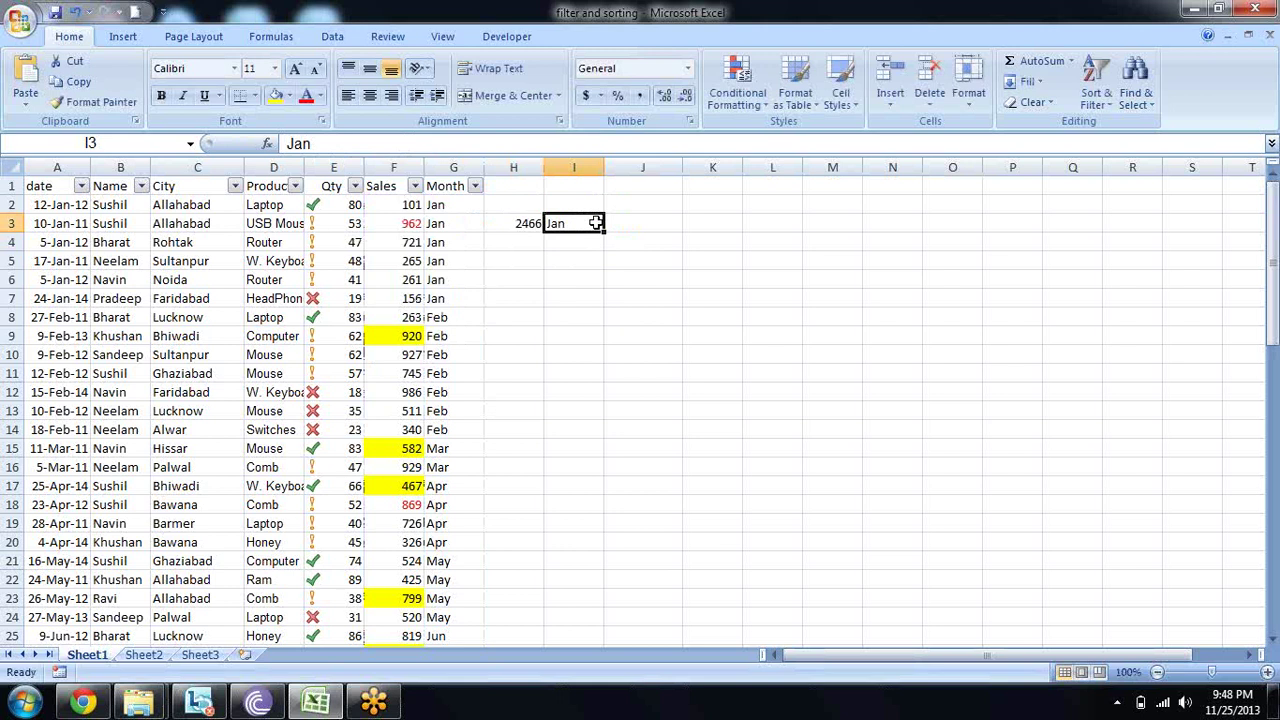
{"action": "type", "text": "Mar"}
{"action": "key", "text": "Return"}
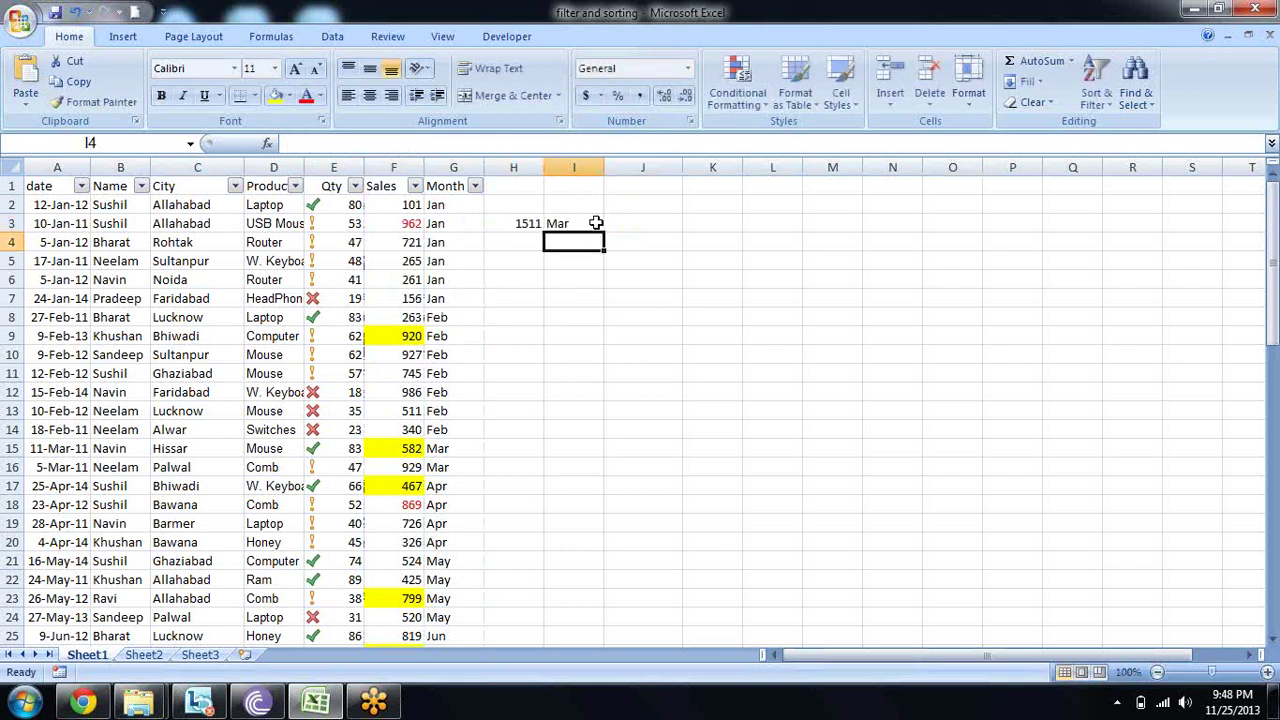
{"action": "left_click", "coordinate": [596, 223]}
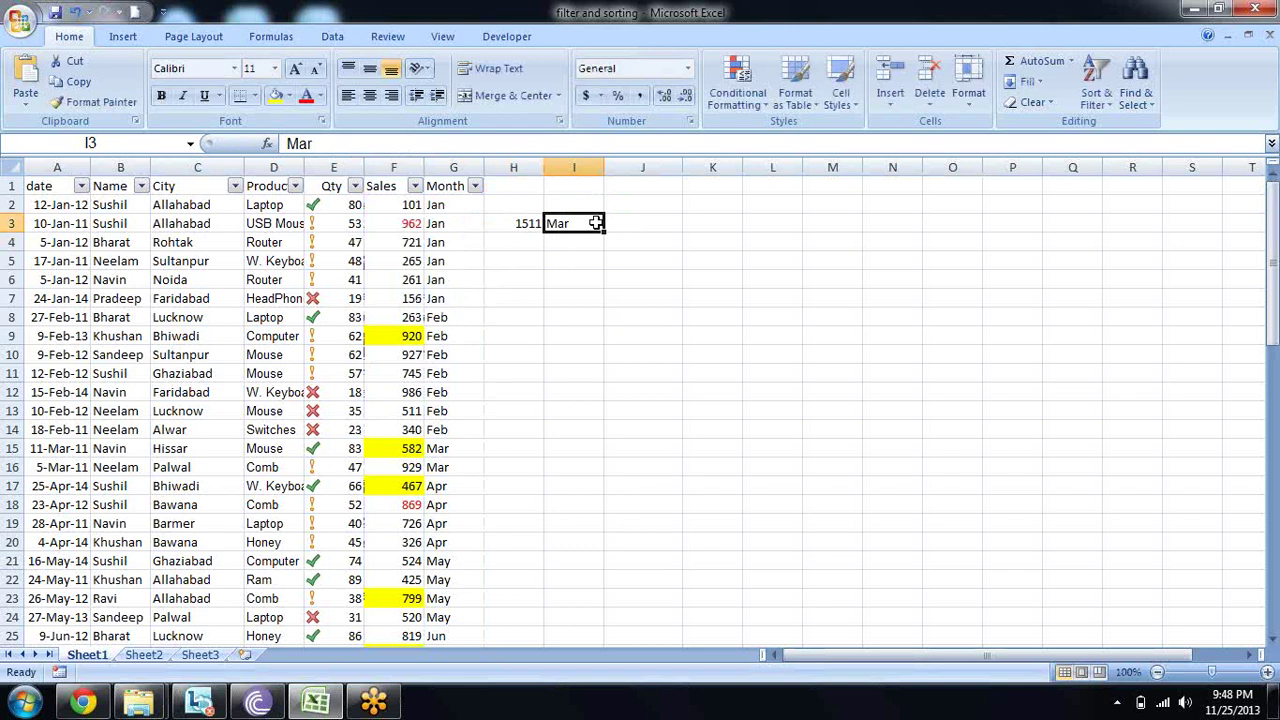
{"action": "key", "text": "Left"}
{"action": "key", "text": "Right"}
{"action": "key", "text": "Left"}
{"action": "key", "text": "Right"}
{"action": "key", "text": "Left"}
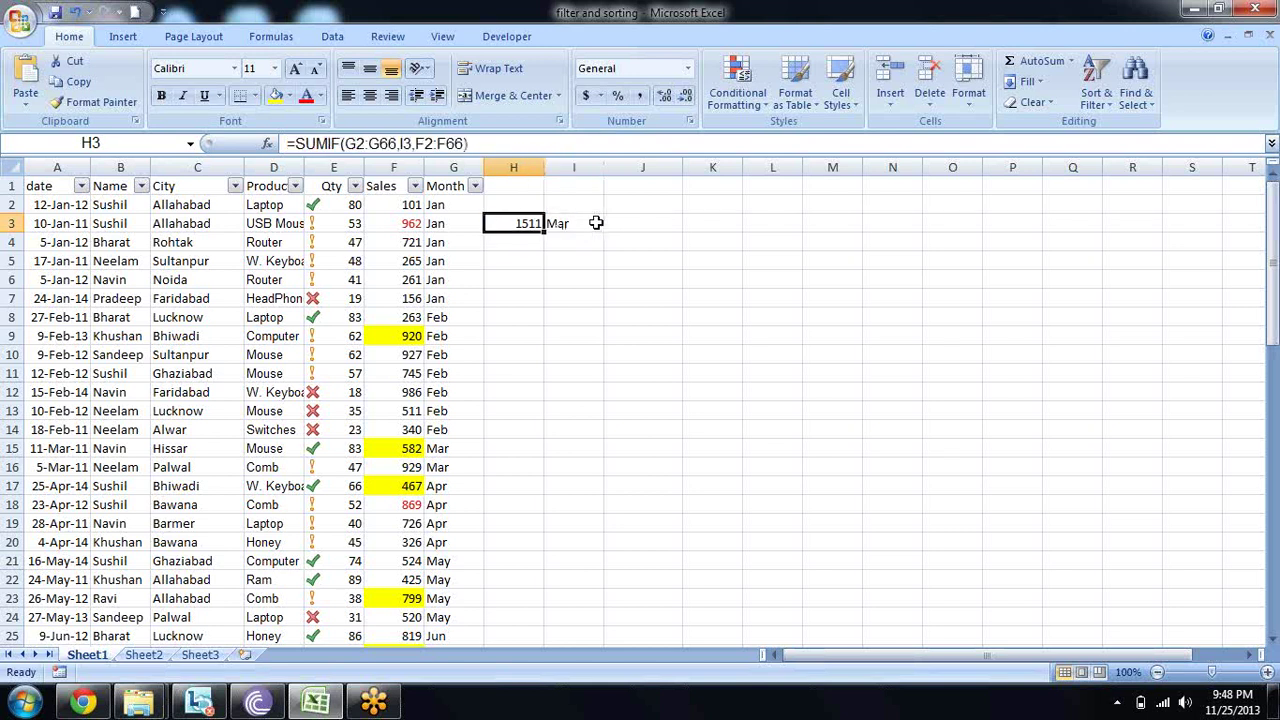
{"action": "left_click", "coordinate": [344, 144]}
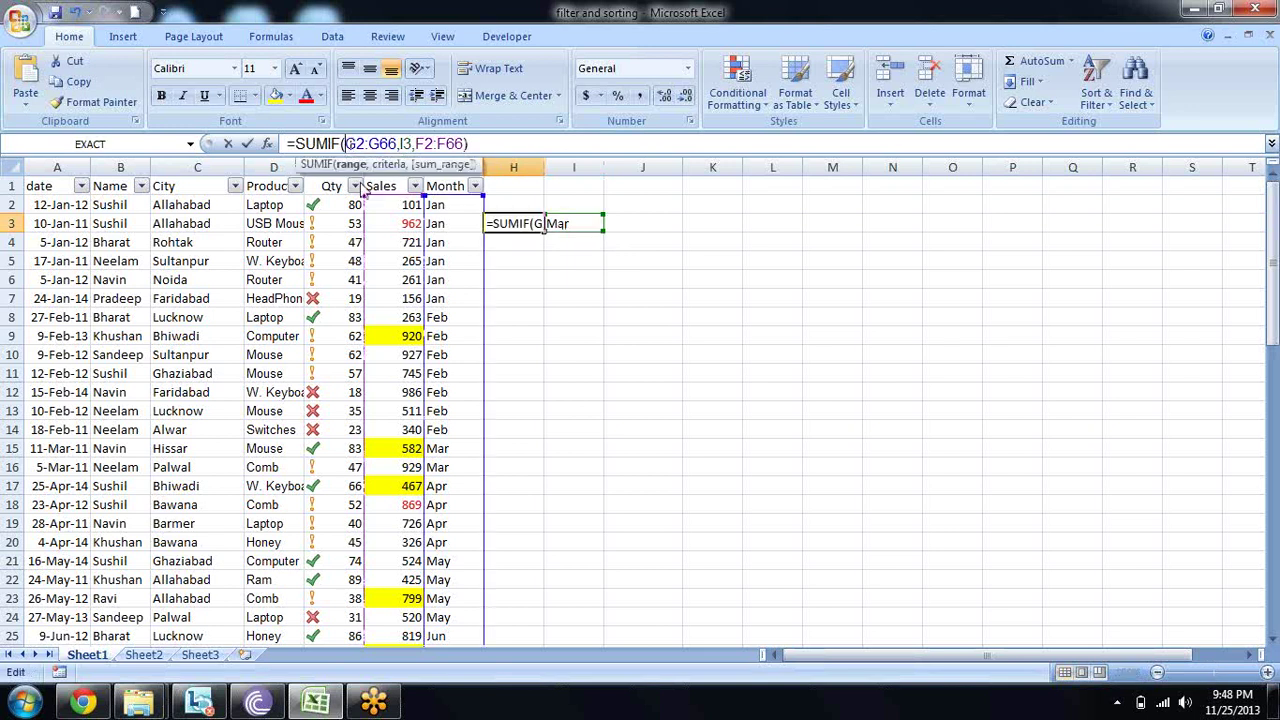
{"action": "key", "text": "shift+Right"}
{"action": "key", "text": "shift+Right"}
{"action": "key", "text": "shift+Right"}
{"action": "key", "text": "shift+Right"}
{"action": "key", "text": "shift+Right"}
{"action": "key", "text": "shift+Right"}
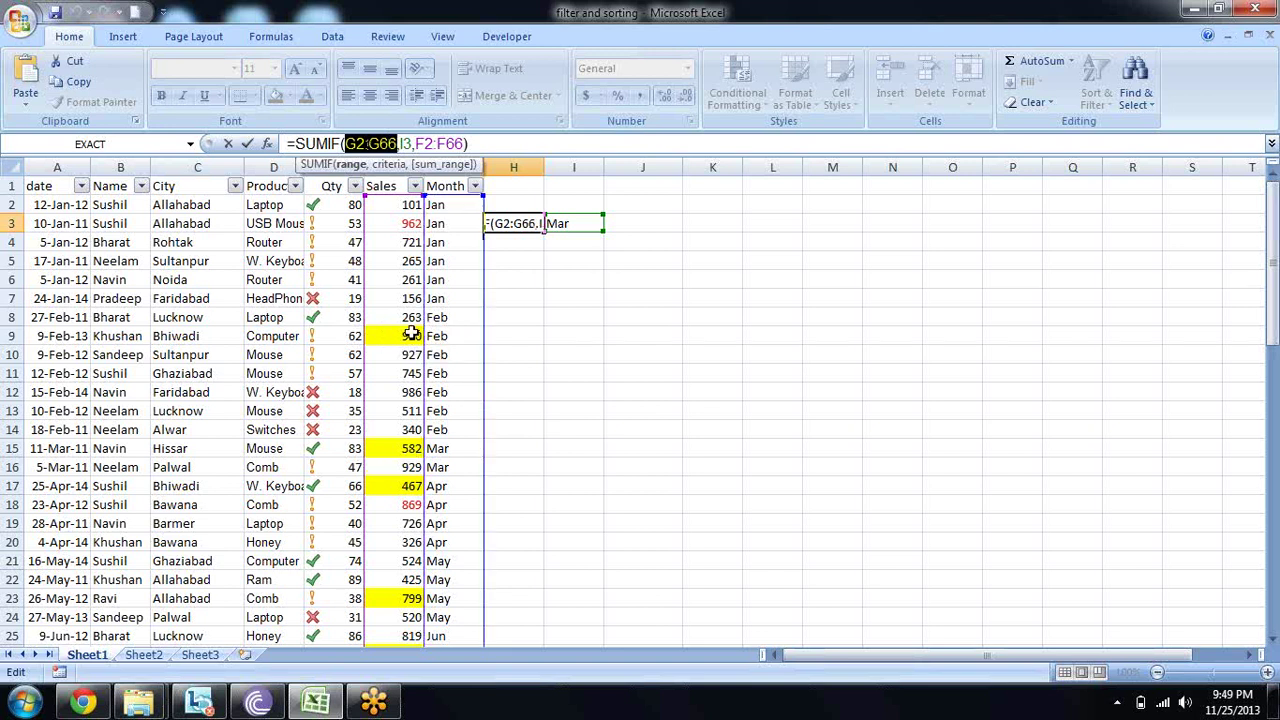
{"action": "key", "text": "ctrl+Return"}
Step: Fill H3's SUMIF formula down to H8 and inspect the copied formulas
{"action": "key", "text": "Up"}
{"action": "key", "text": "Down"}
{"action": "left_click_drag", "start_coordinate": [544, 232], "coordinate": [550, 338]}
{"action": "key", "text": "Down"}
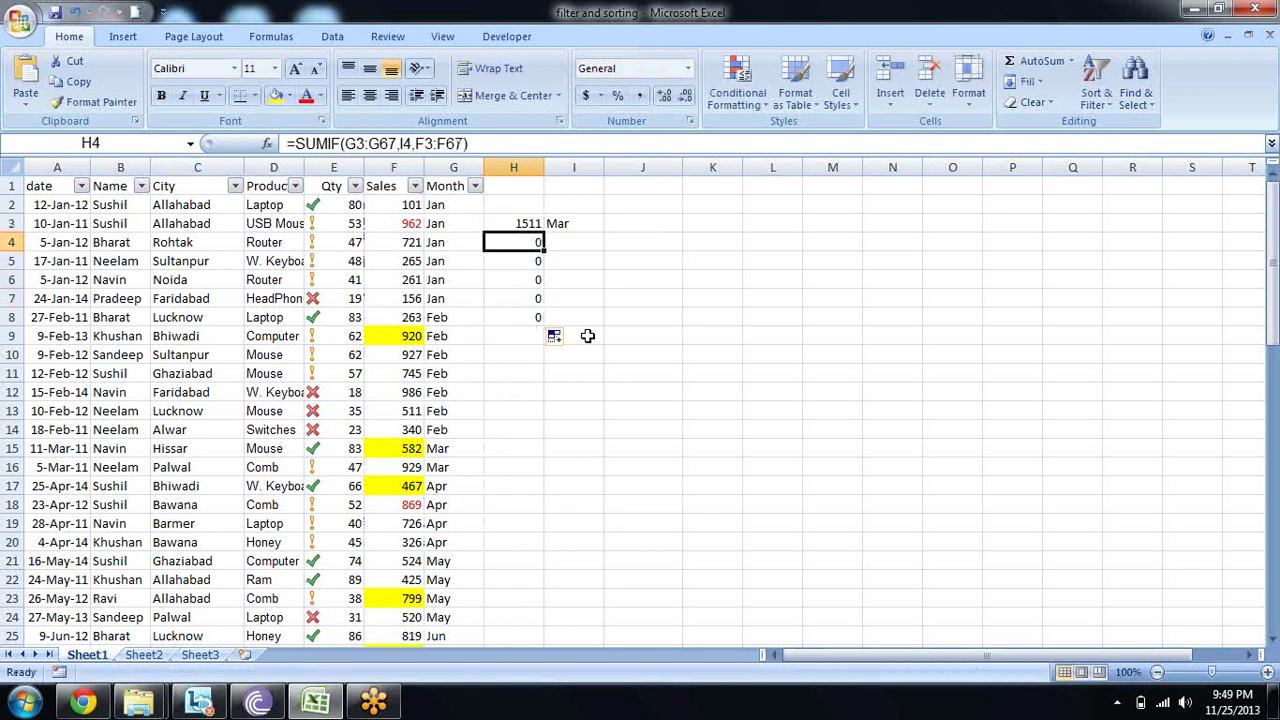
{"action": "key", "text": "F2"}
{"action": "key", "text": "Return"}
{"action": "key", "text": "F2"}
{"action": "key", "text": "Return"}
{"action": "key", "text": "F2"}
{"action": "key", "text": "Return"}
{"action": "key", "text": "F2"}
{"action": "key", "text": "Return"}
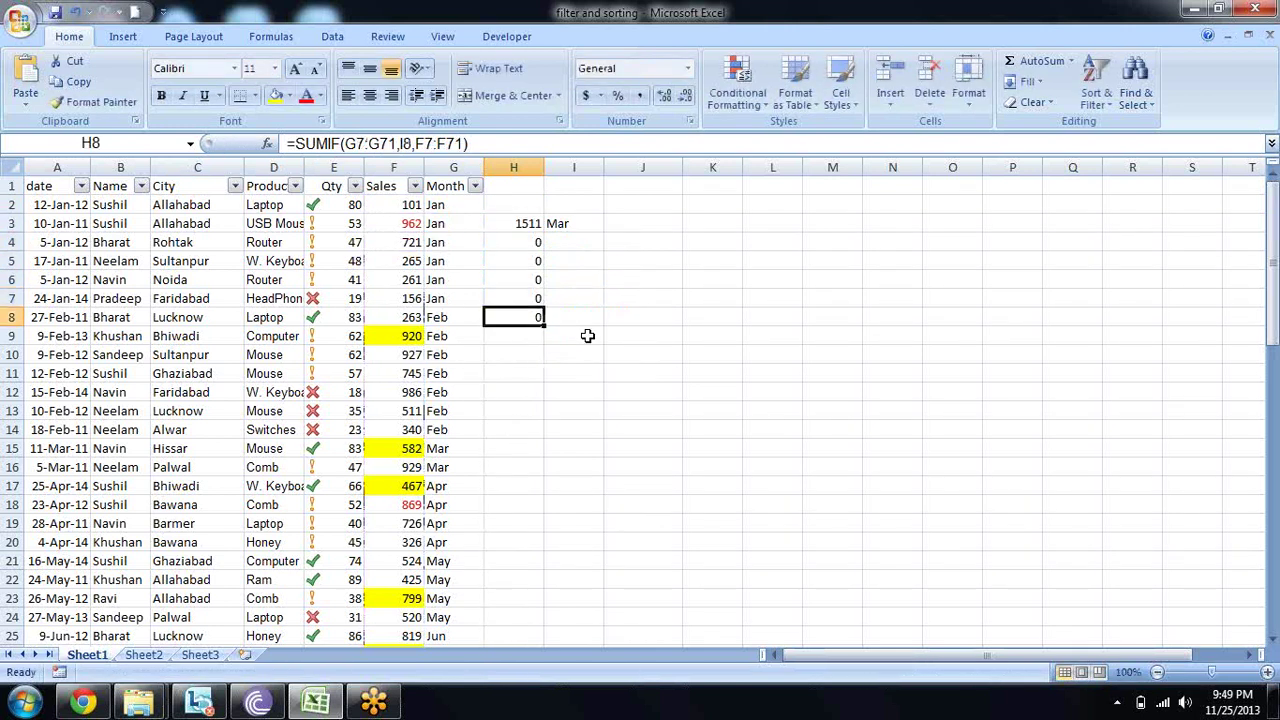
{"action": "key", "text": "Up"}
{"action": "key", "text": "Up"}
{"action": "key", "text": "Up"}
{"action": "key", "text": "Up"}
{"action": "key", "text": "Up"}
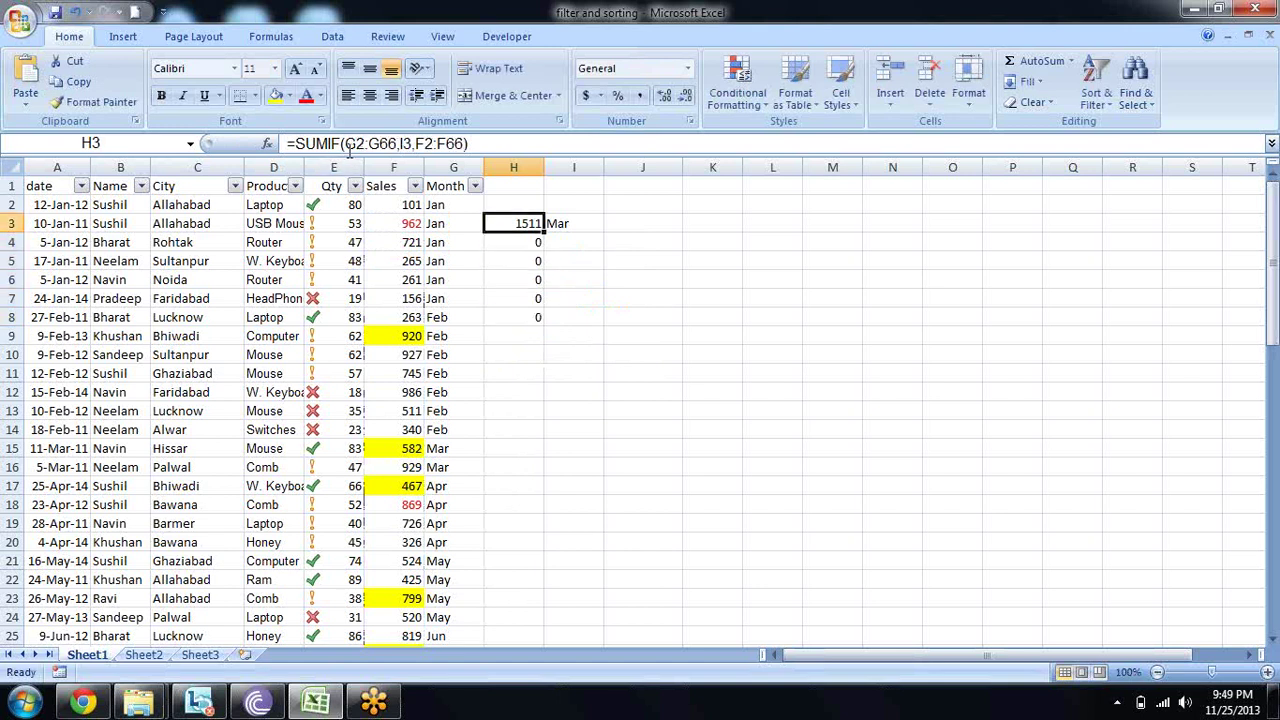
Step: Lock the Month range in H3's SUMIF as $G$2:$G$66
{"action": "mouse_move", "coordinate": [345, 143]}
{"action": "left_mouse_down"}
{"action": "mouse_move", "coordinate": [398, 143]}
{"action": "mouse_move", "coordinate": [415, 253]}
{"action": "left_mouse_up"}
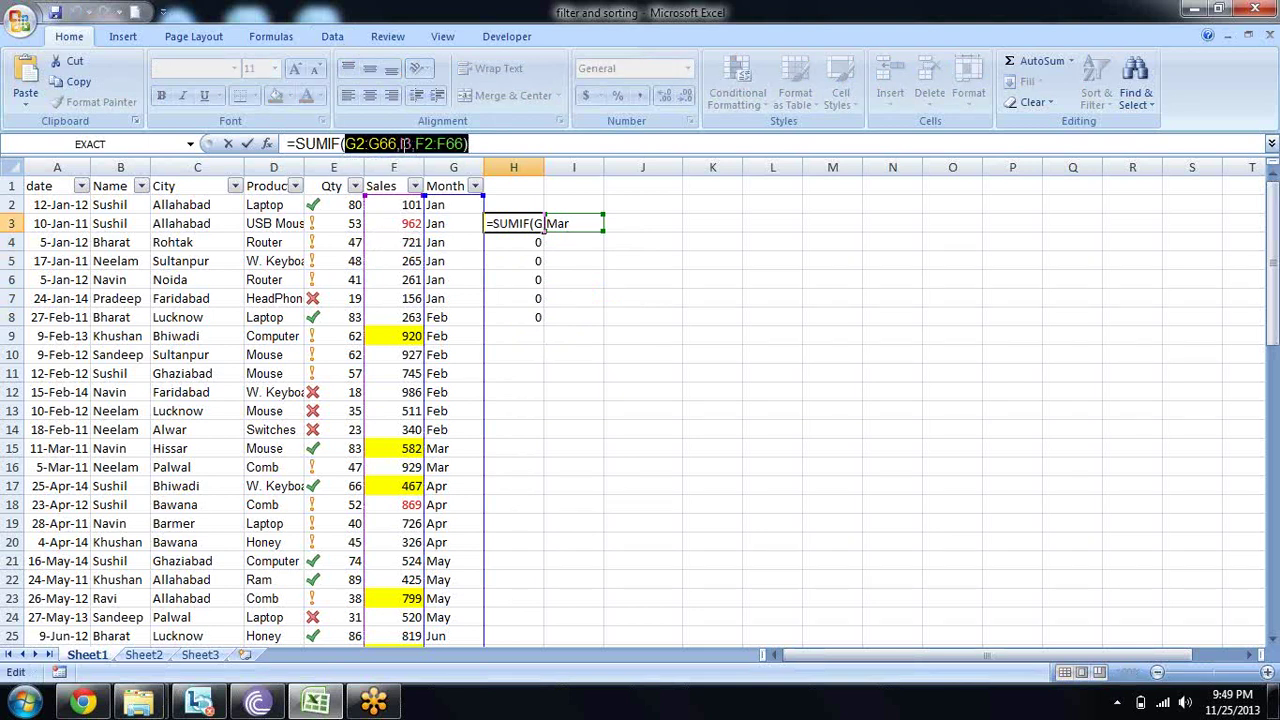
{"action": "left_click", "coordinate": [395, 143]}
{"action": "left_click_drag", "start_coordinate": [398, 143], "coordinate": [345, 143]}
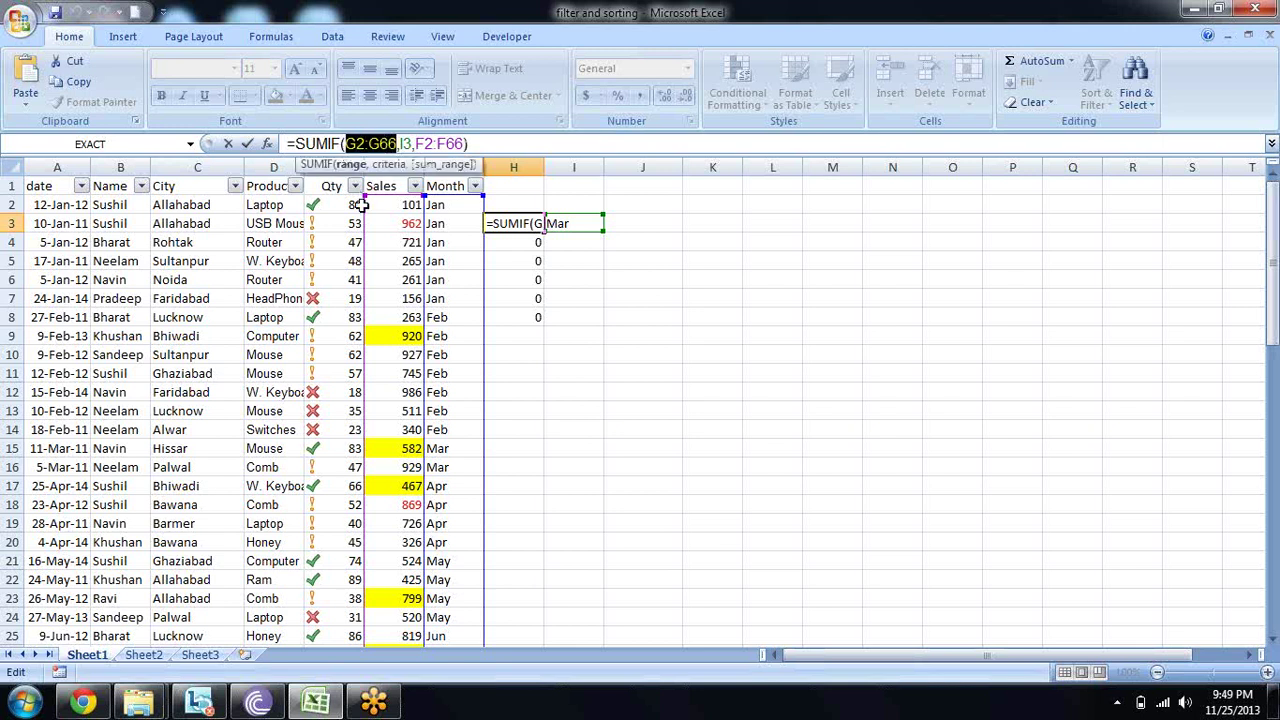
{"action": "key", "text": "F4"}
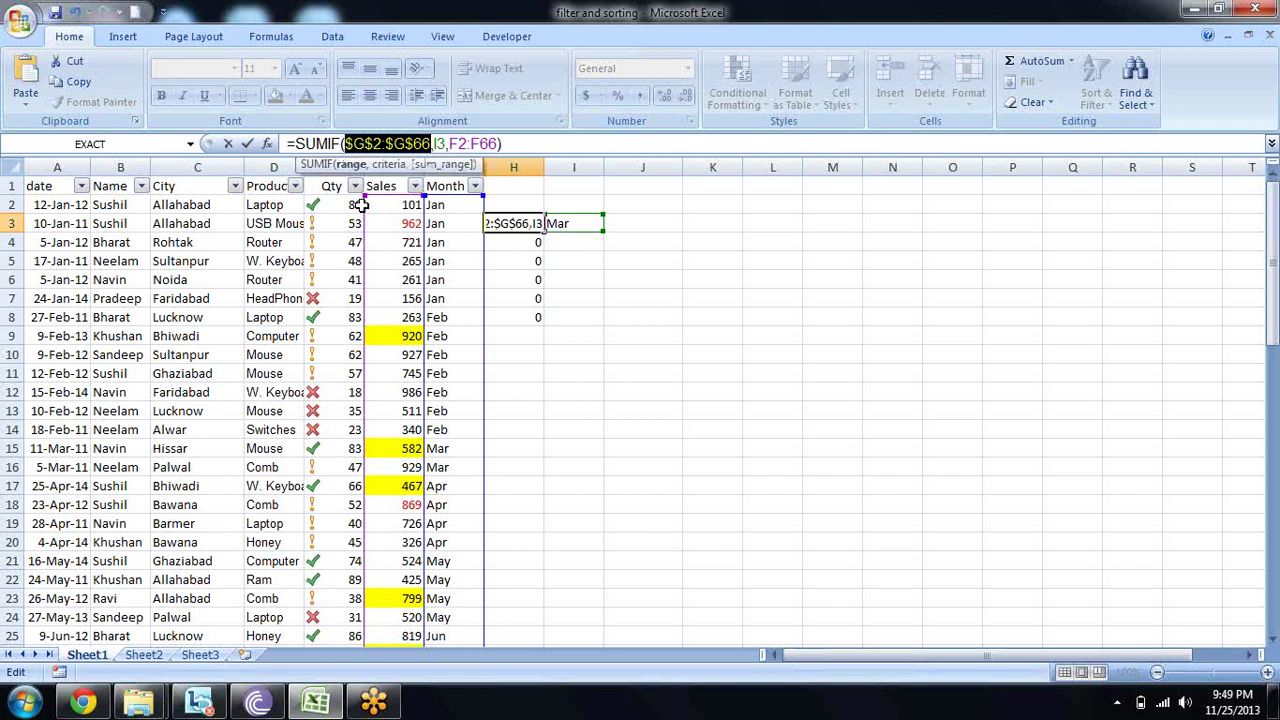
{"action": "key", "text": "F4"}
{"action": "key", "text": "F4"}
{"action": "key", "text": "F4"}
{"action": "key", "text": "F4"}
{"action": "key", "text": "F4"}
{"action": "key", "text": "F4"}
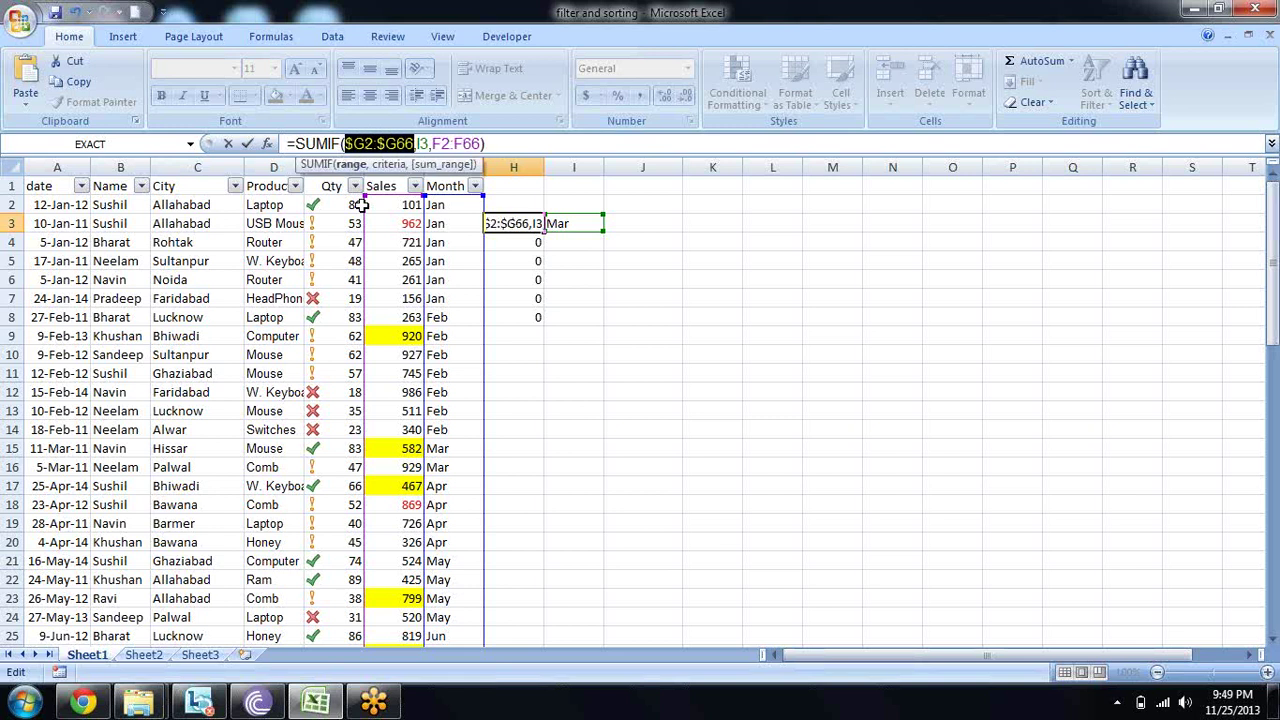
{"action": "key", "text": "F4"}
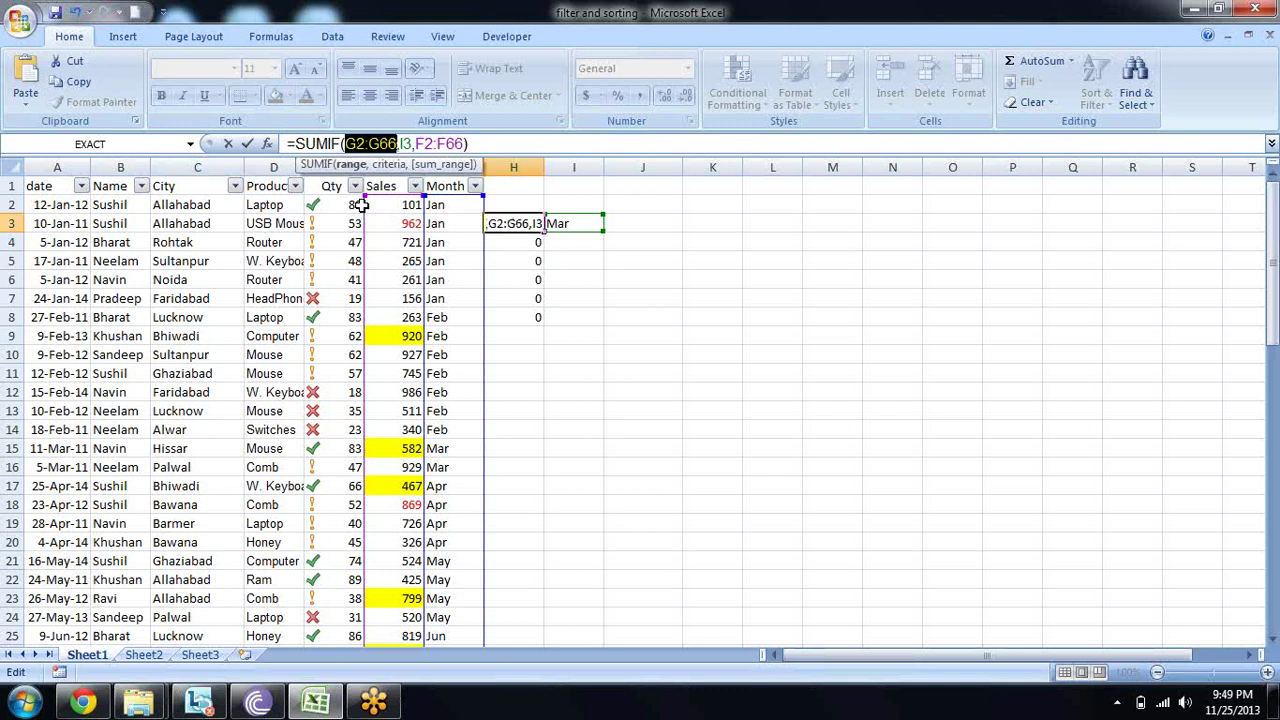
{"action": "key", "text": "F4"}
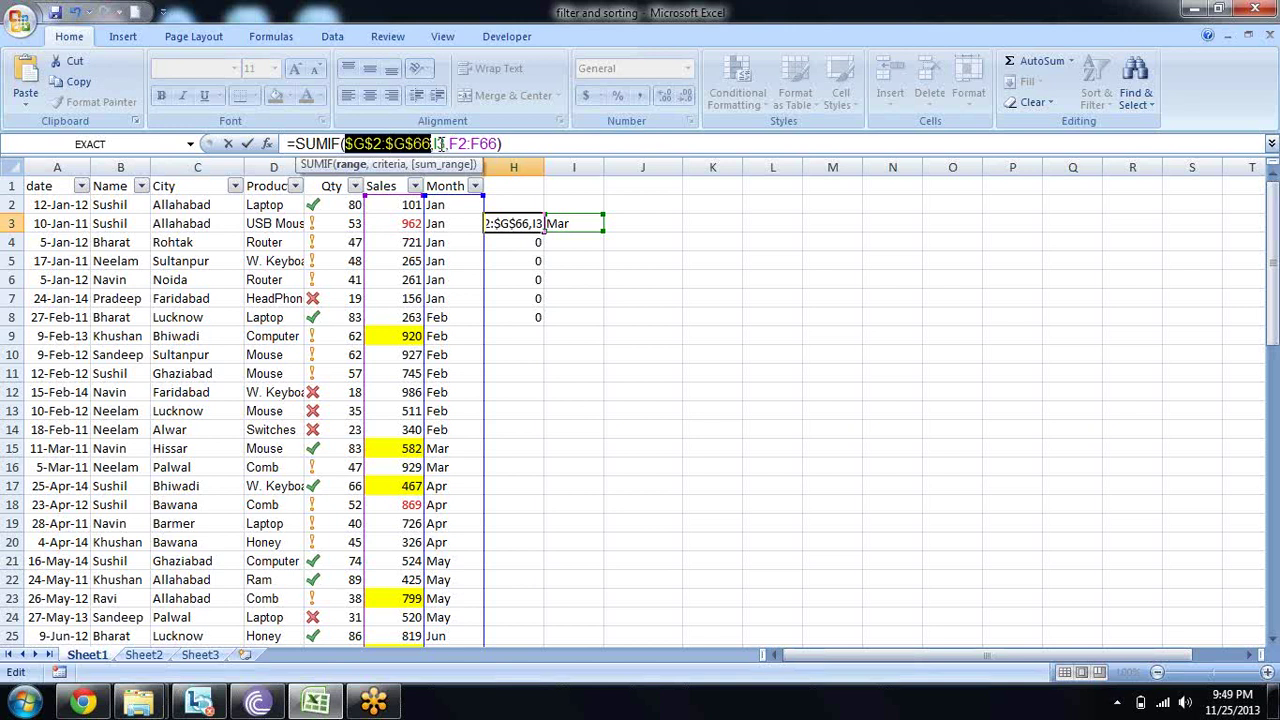
Step: Lock the Sales range as $F$2:$F$66 and commit the formula
{"action": "left_click_drag", "start_coordinate": [451, 143], "coordinate": [497, 143]}
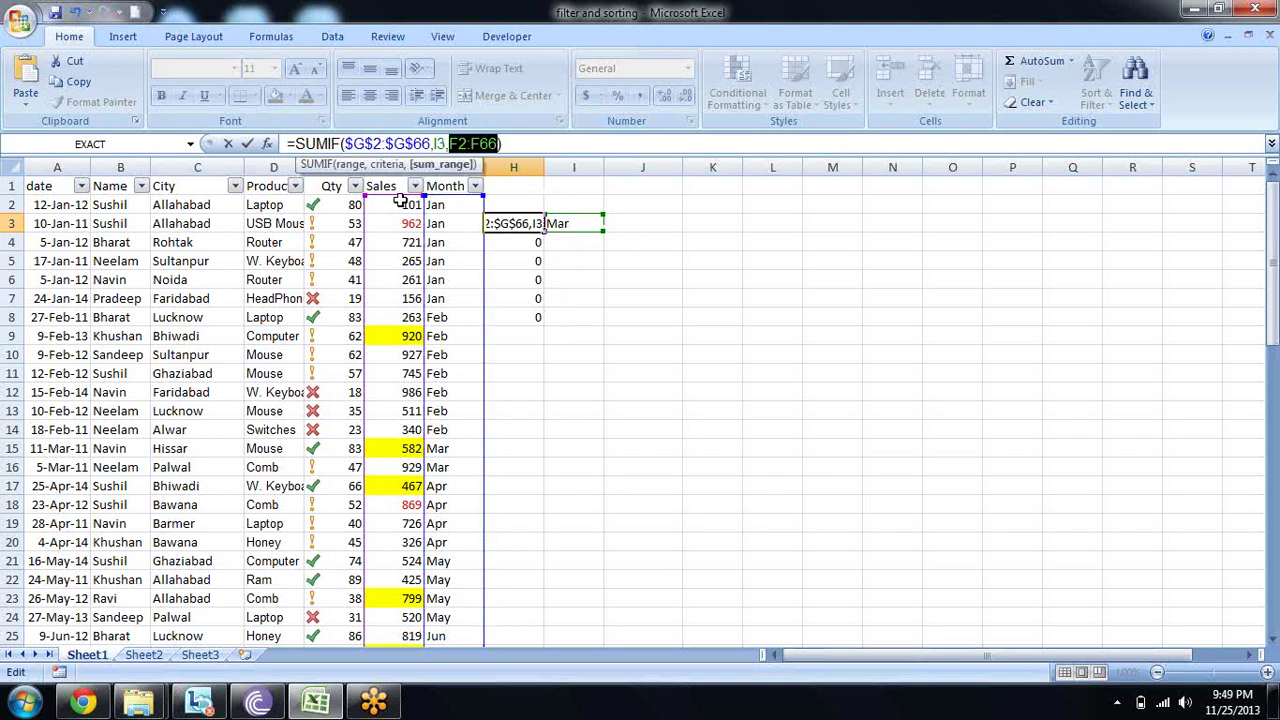
{"action": "key", "text": "F4"}
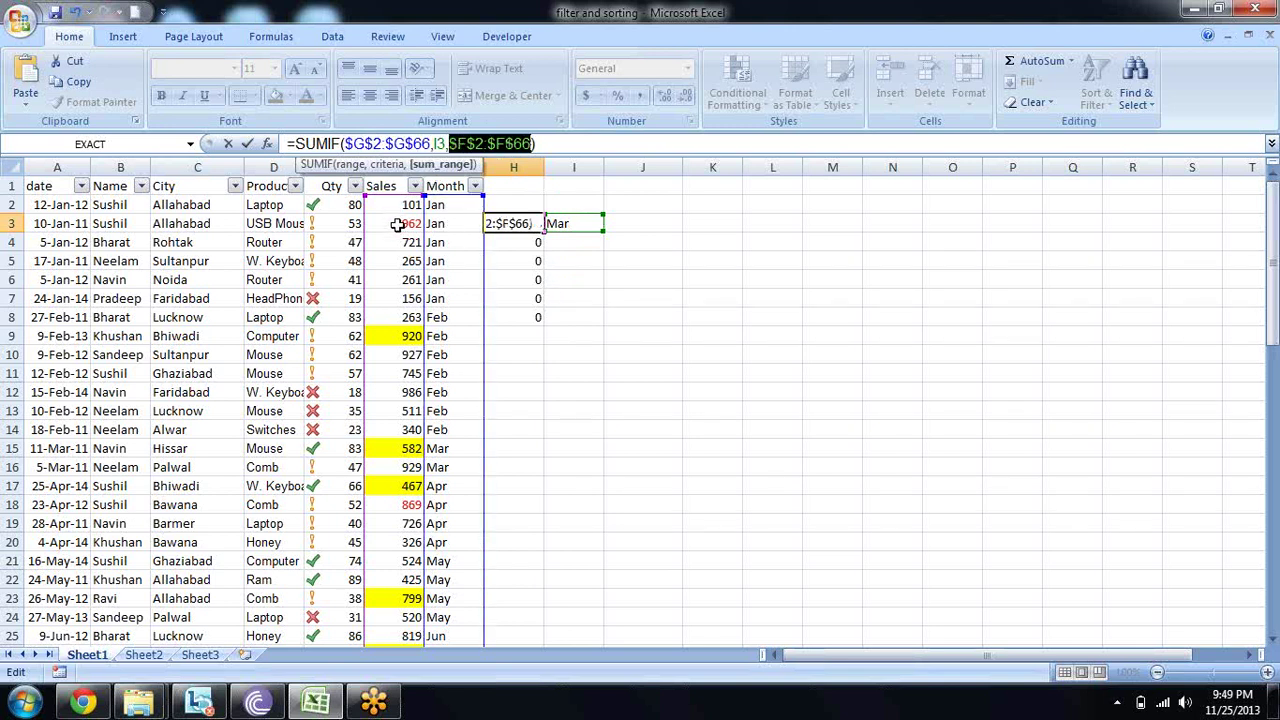
{"action": "key", "text": "Return"}
{"action": "key", "text": "Up"}
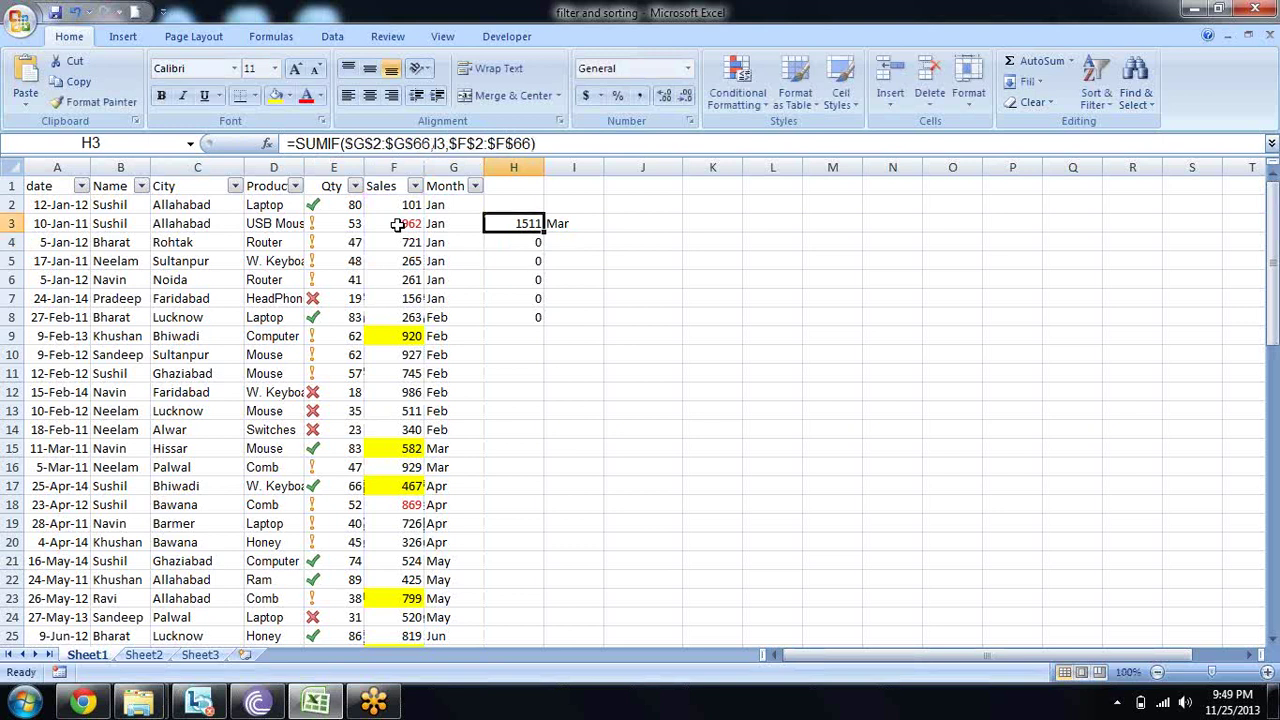
{"action": "key", "text": "Down"}
{"action": "key", "text": "Right"}
Step: Enter the months Jan, Feb, Mar, Apr, May and Jun in I3 through I8
{"action": "key", "text": "End"}
{"action": "key", "text": "Up"}
{"action": "type", "text": "Jan"}
{"action": "key", "text": "Return"}
{"action": "type", "text": "Feb"}
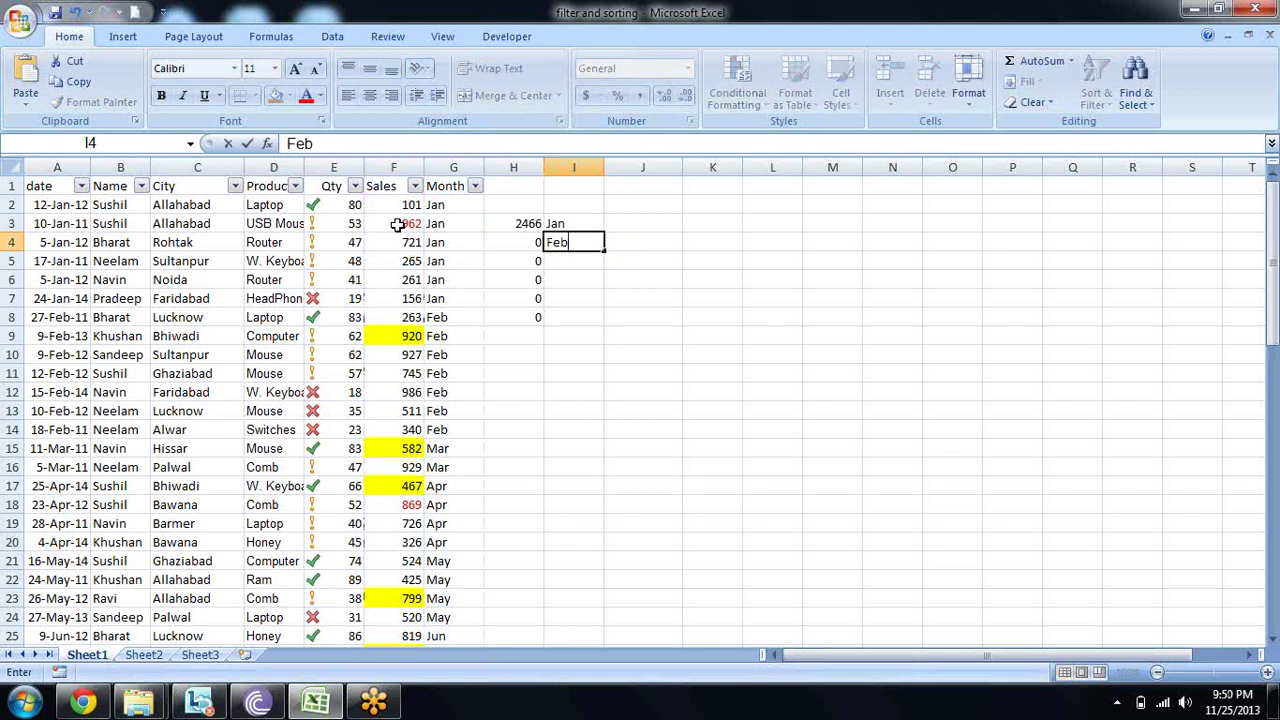
{"action": "key", "text": "Return"}
{"action": "type", "text": "Mar"}
{"action": "key", "text": "Return"}
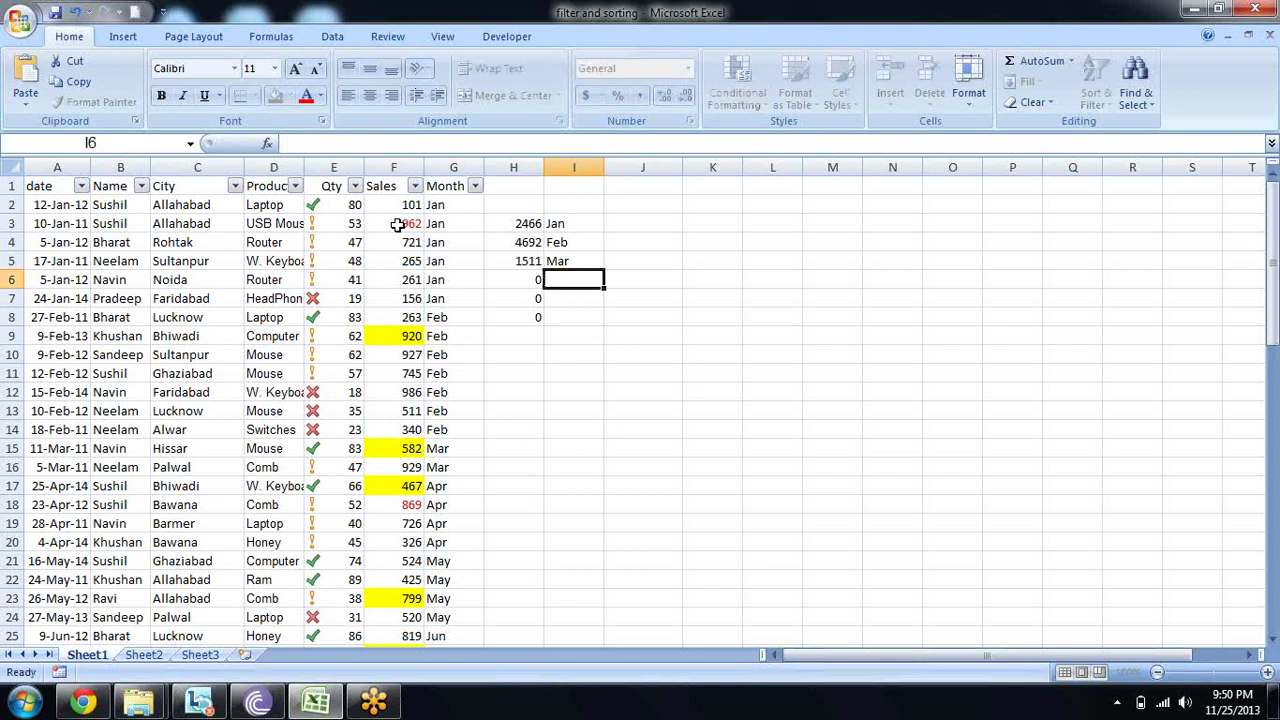
{"action": "type", "text": "Apr"}
{"action": "key", "text": "Return"}
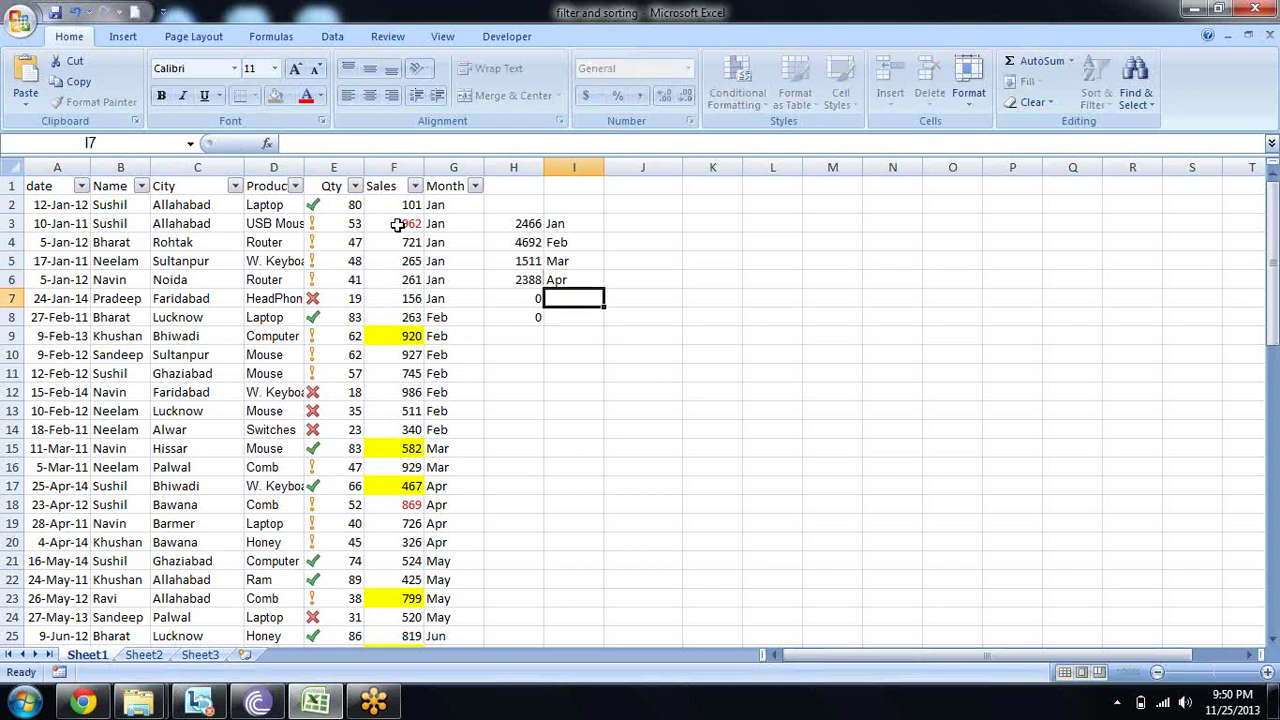
{"action": "type", "text": "May"}
{"action": "key", "text": "Return"}
{"action": "type", "text": "Jun"}
{"action": "key", "text": "Return"}
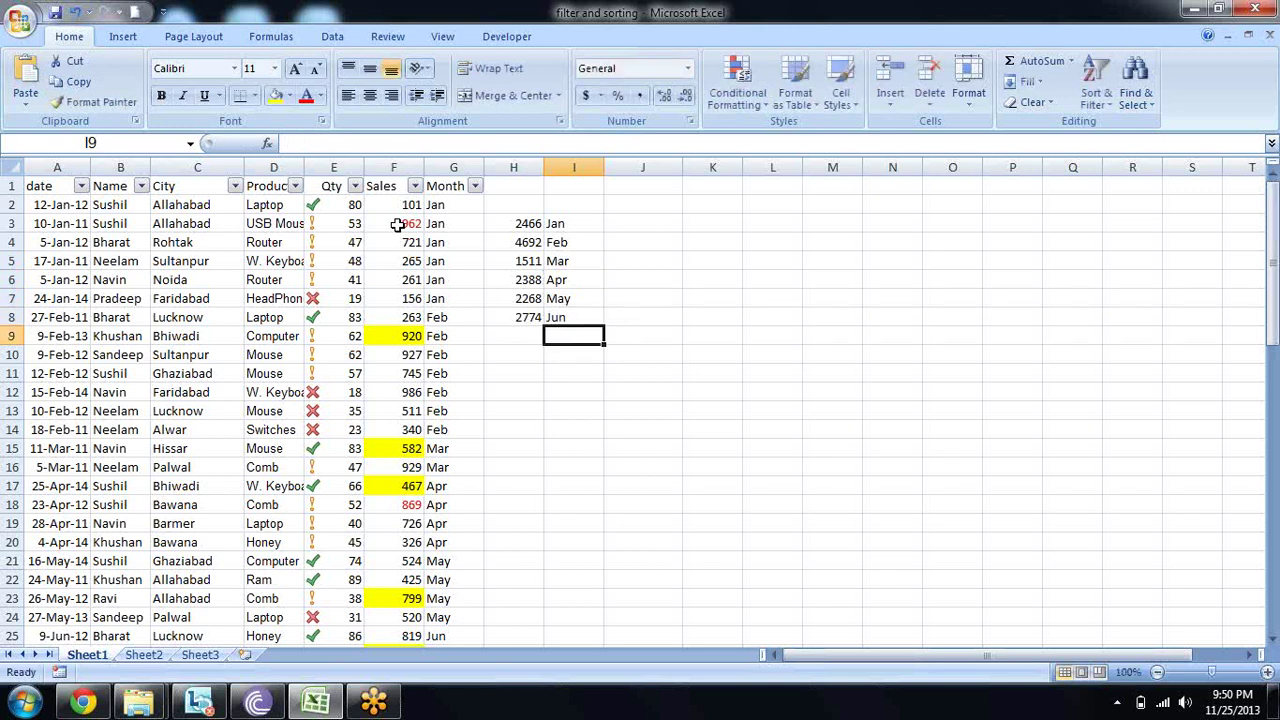
Step: Review the monthly SUMIF totals in H3:H8, such as 4692 for Feb
{"action": "key", "text": "Up"}
{"action": "key", "text": "Up"}
{"action": "key", "text": "Up"}
{"action": "key", "text": "Up"}
{"action": "key", "text": "Up"}
{"action": "key", "text": "Up"}
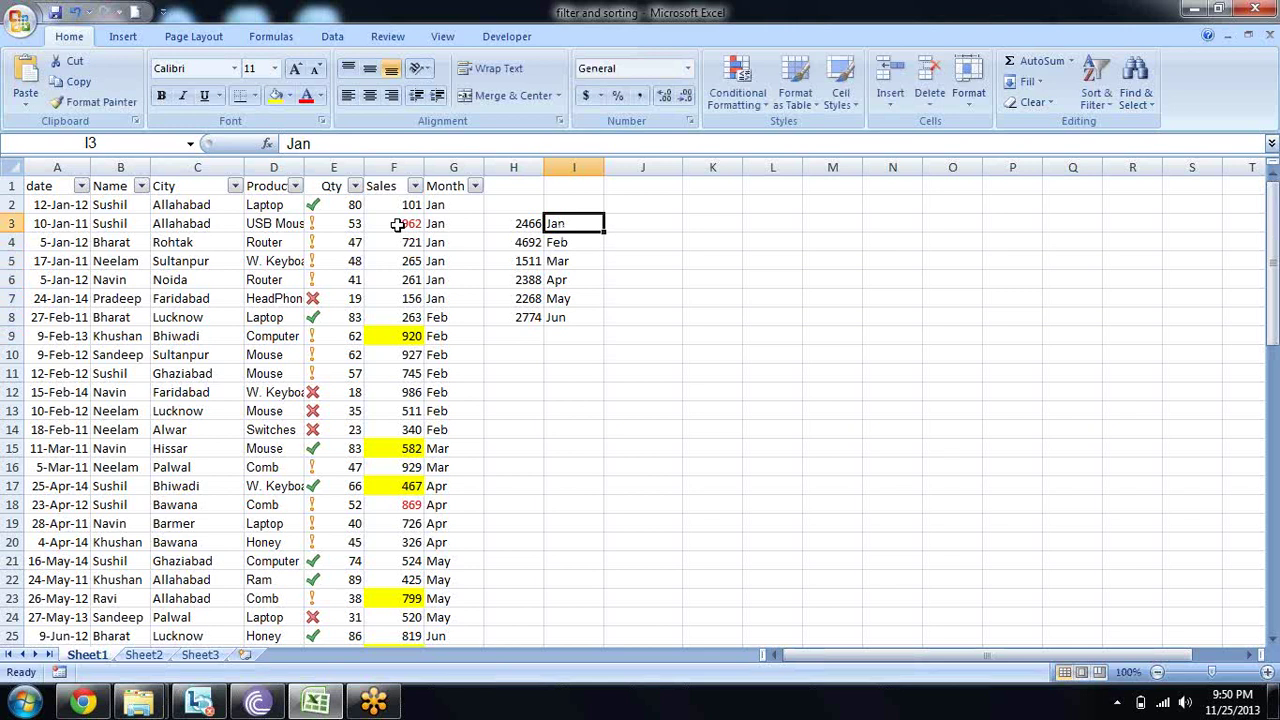
{"action": "key", "text": "Down"}
{"action": "key", "text": "Left"}
{"action": "key", "text": "Up"}
{"action": "key", "text": "Down"}
{"action": "key", "text": "Down"}
{"action": "key", "text": "Down"}
{"action": "key", "text": "Down"}
{"action": "key", "text": "Down"}
{"action": "key", "text": "Up"}
{"action": "key", "text": "Up"}
{"action": "key", "text": "Up"}
{"action": "key", "text": "Up"}
{"action": "key", "text": "Up"}
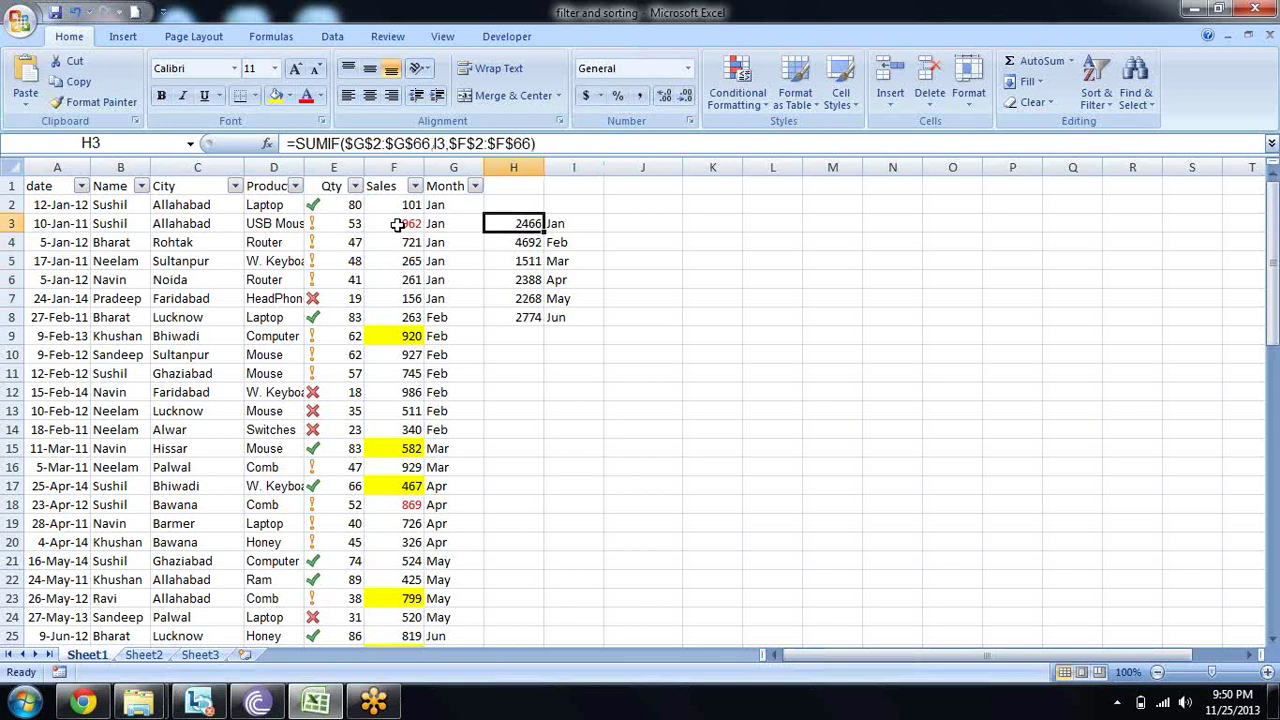
{"action": "key", "text": "shift+Right"}
{"action": "key", "text": "shift+Down"}
{"action": "key", "text": "shift+Down"}
{"action": "key", "text": "shift+Down"}
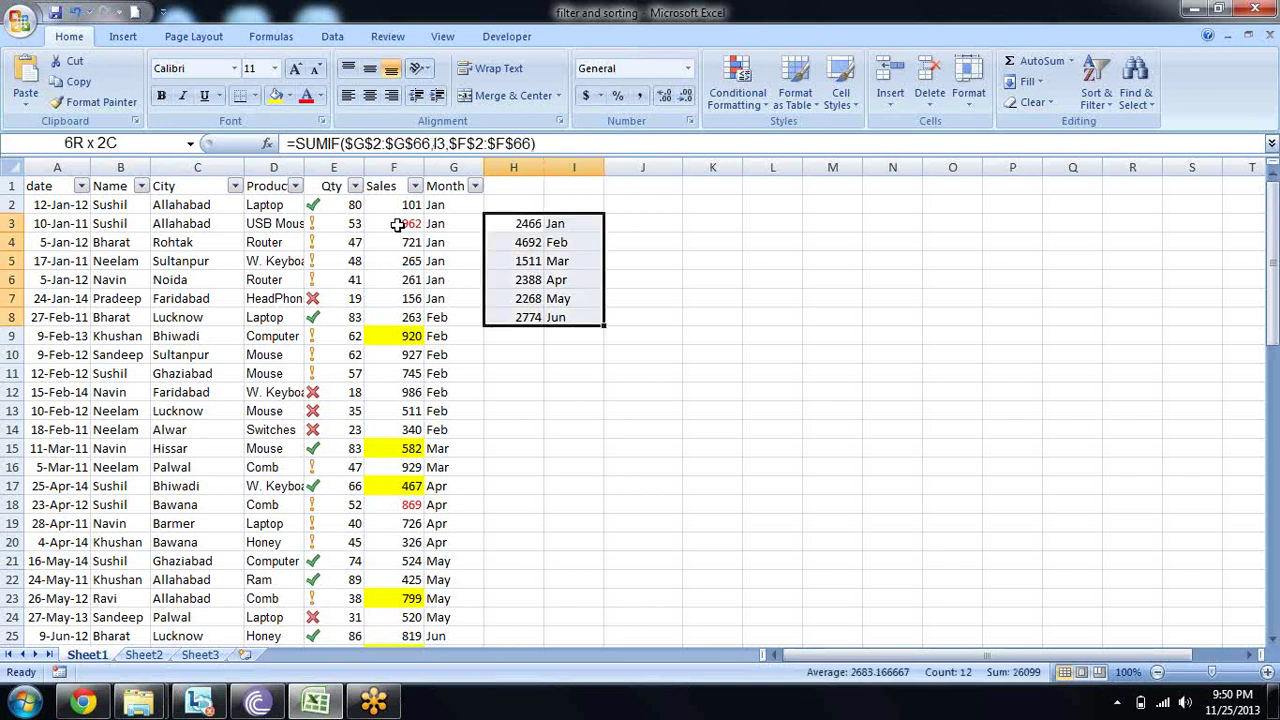
{"action": "key", "text": "Delete"}
{"action": "key", "text": "Down"}
{"action": "key", "text": "Up"}
{"action": "type", "text": "=coun"}
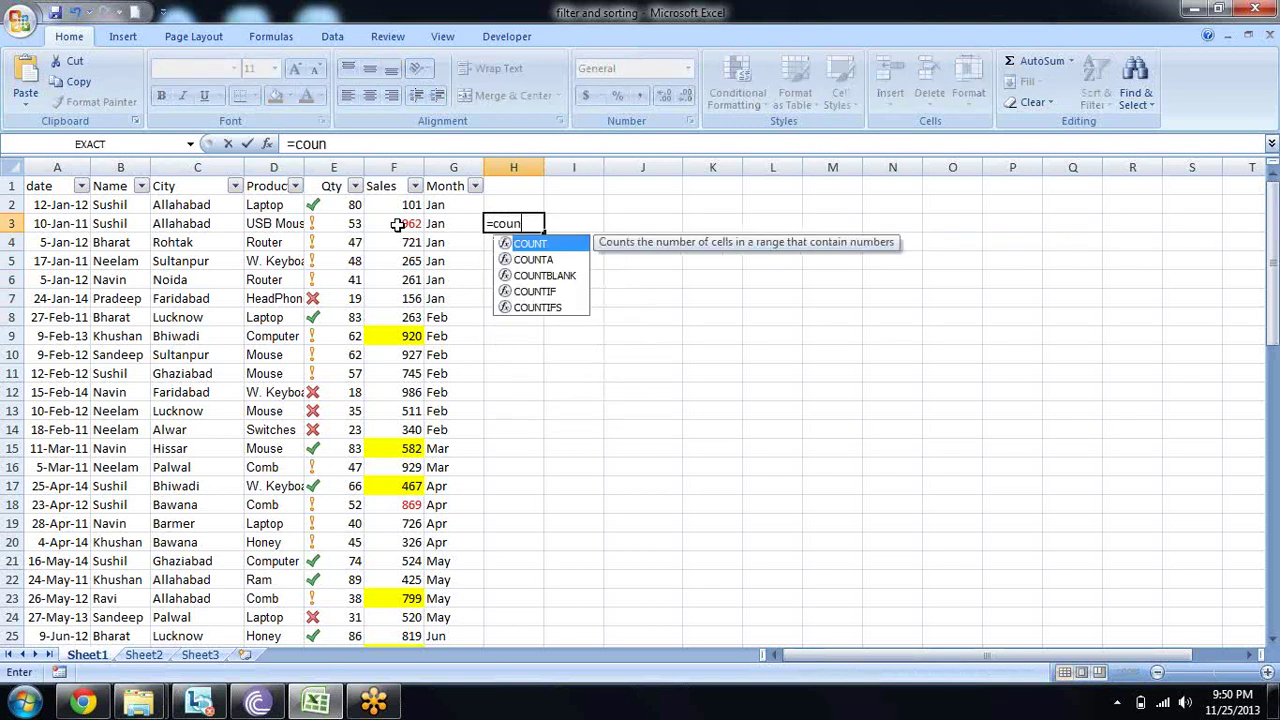
{"action": "key", "text": "Tab"}
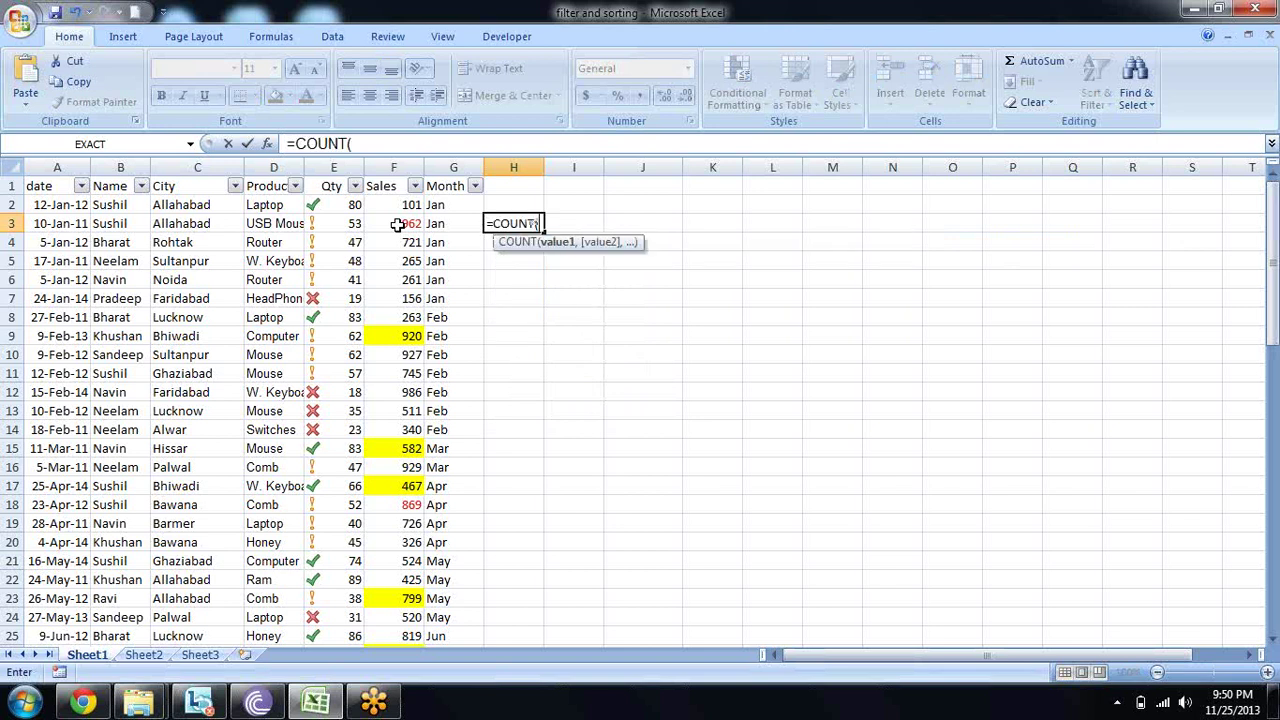
{"action": "key", "text": "Left"}
{"action": "key", "text": "Up"}
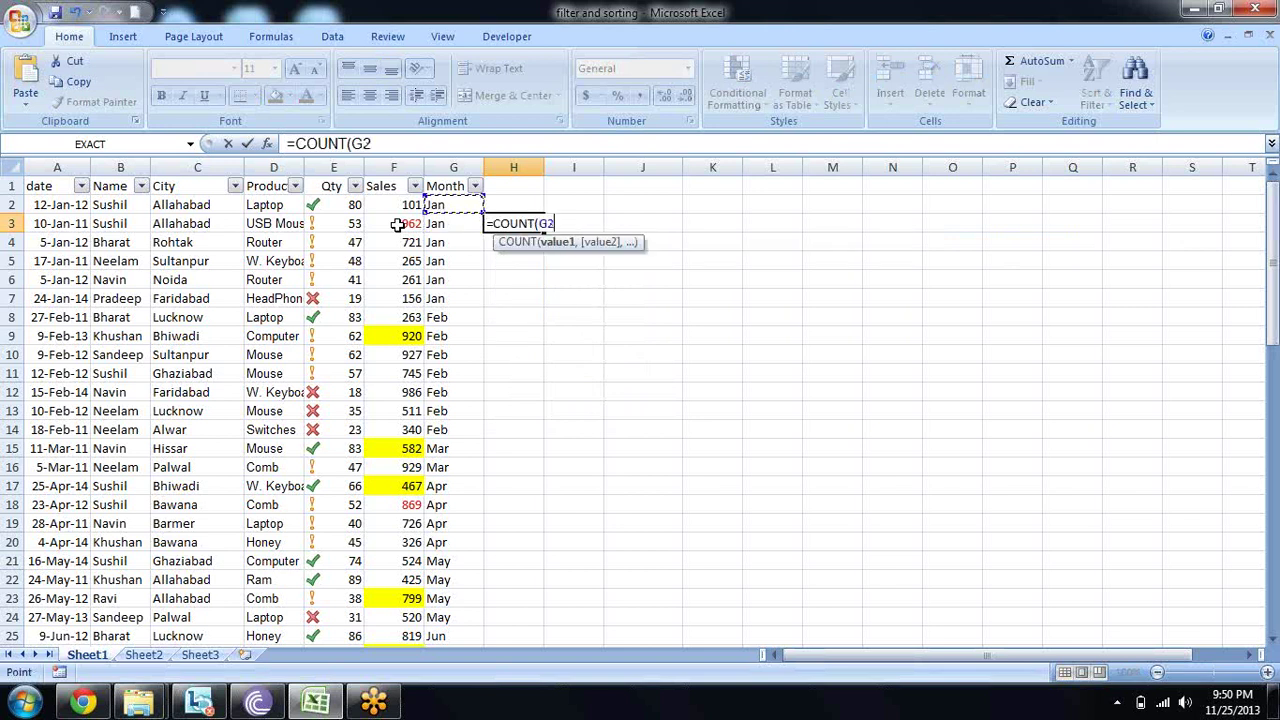
{"action": "key", "text": "ctrl+shift+Down"}
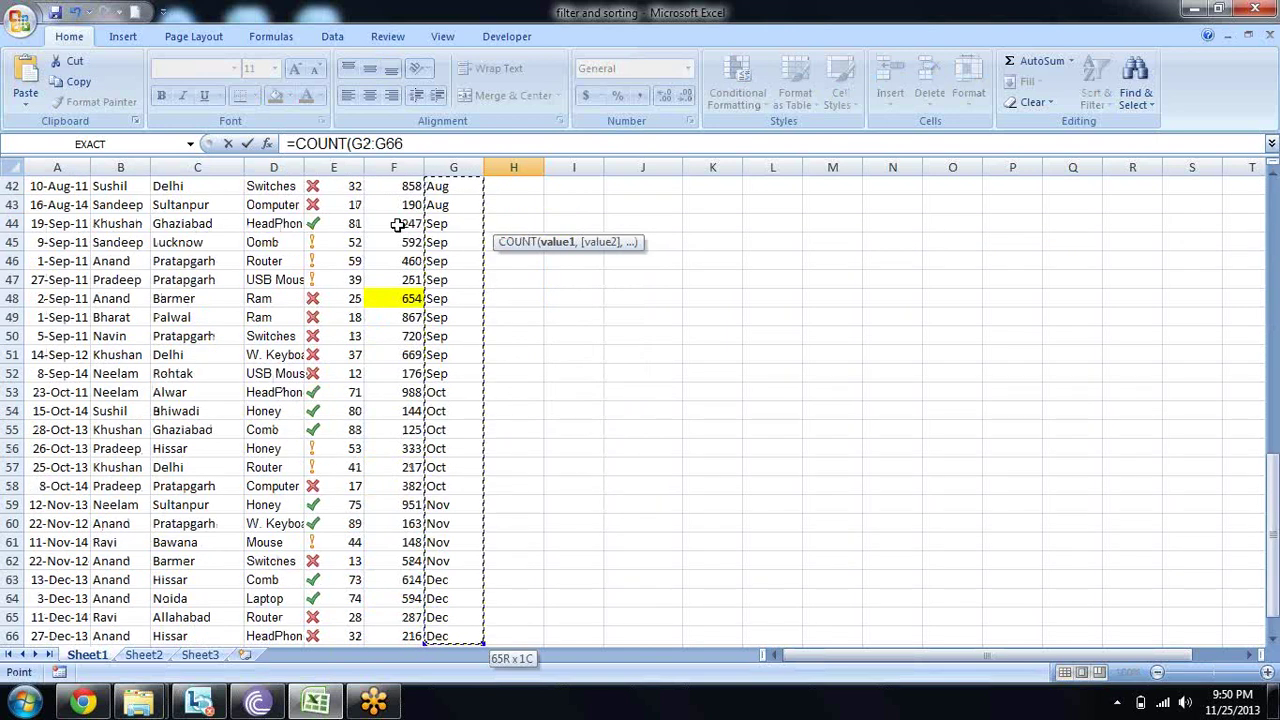
{"action": "key", "text": "Escape"}
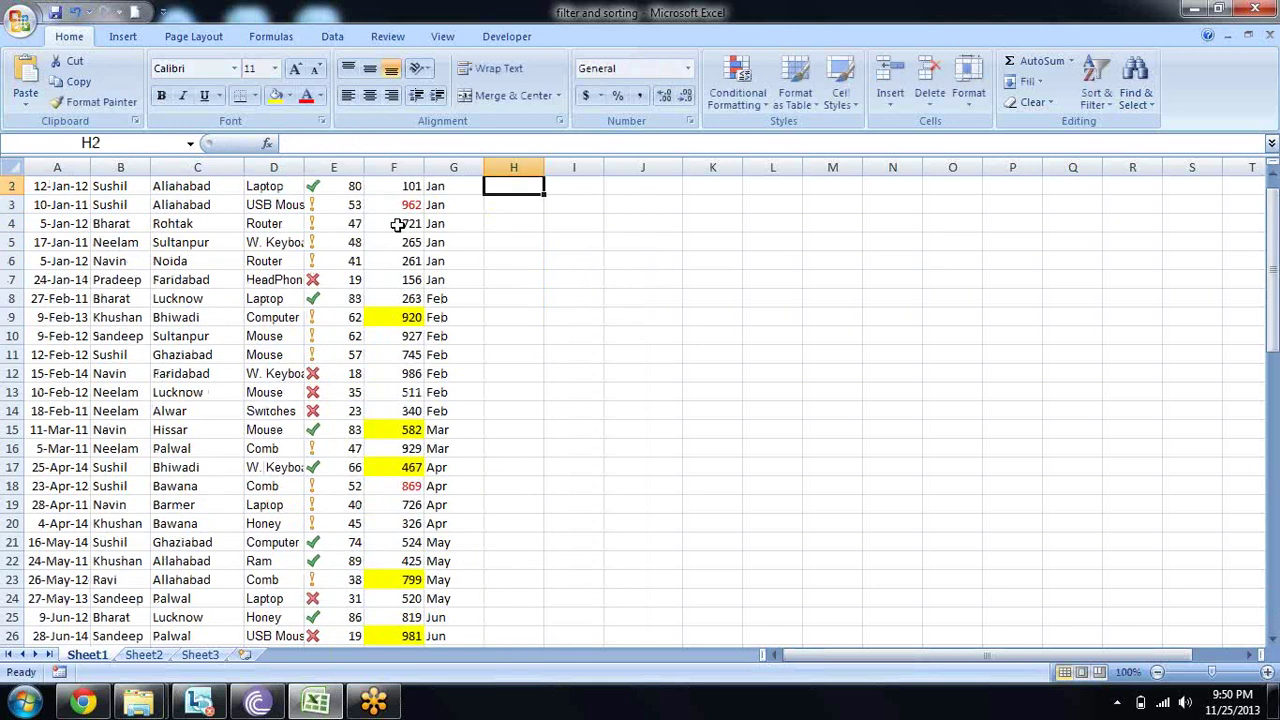
{"action": "key", "text": "Right"}
{"action": "key", "text": "Right"}
{"action": "key", "text": "Right"}
{"action": "key", "text": "Up"}
{"action": "key", "text": "Up"}
{"action": "key", "text": "Down"}
{"action": "key", "text": "Down"}
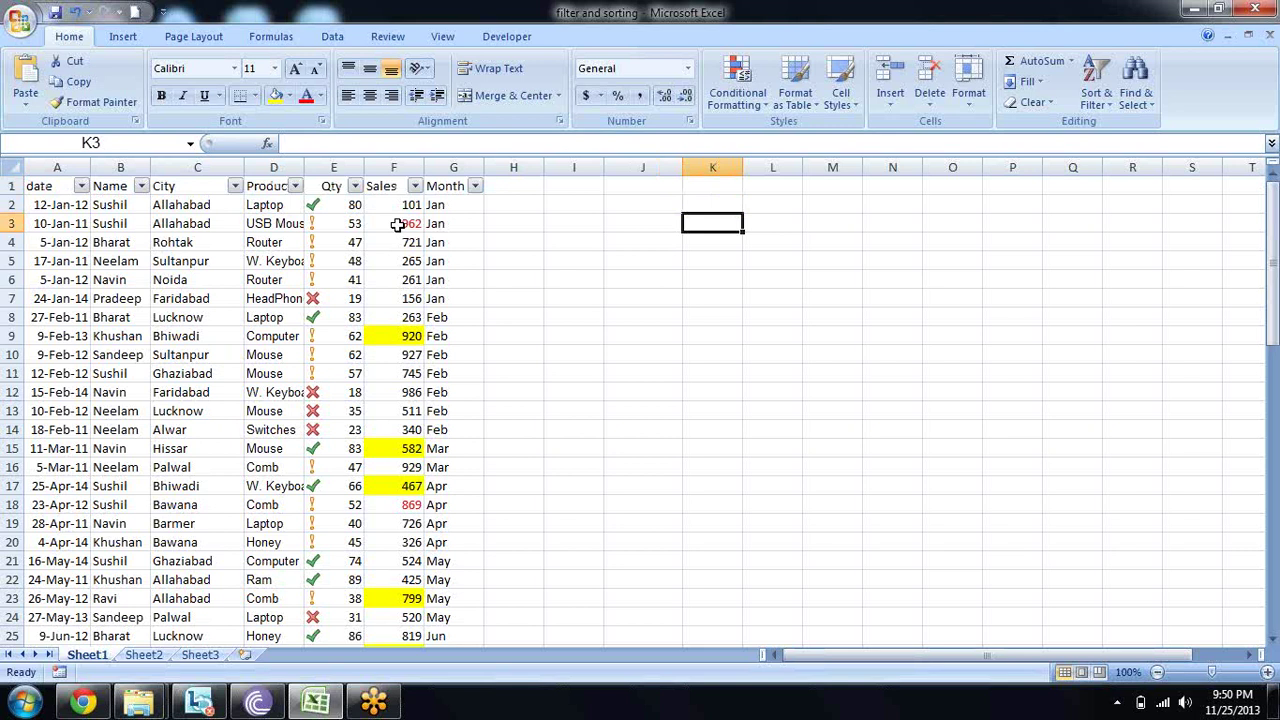
Step: Enter the sample text values sdf, dfff and v down column J from J2
{"action": "key", "text": "Left"}
{"action": "key", "text": "Up"}
{"action": "type", "text": "sdf"}
{"action": "key", "text": "Return"}
{"action": "type", "text": "dfff"}
{"action": "key", "text": "Return"}
{"action": "type", "text": "v"}
{"action": "key", "text": "Return"}
Step: Enter the formula =COUNT(J1:J5) in J6
{"action": "type", "text": "c"}
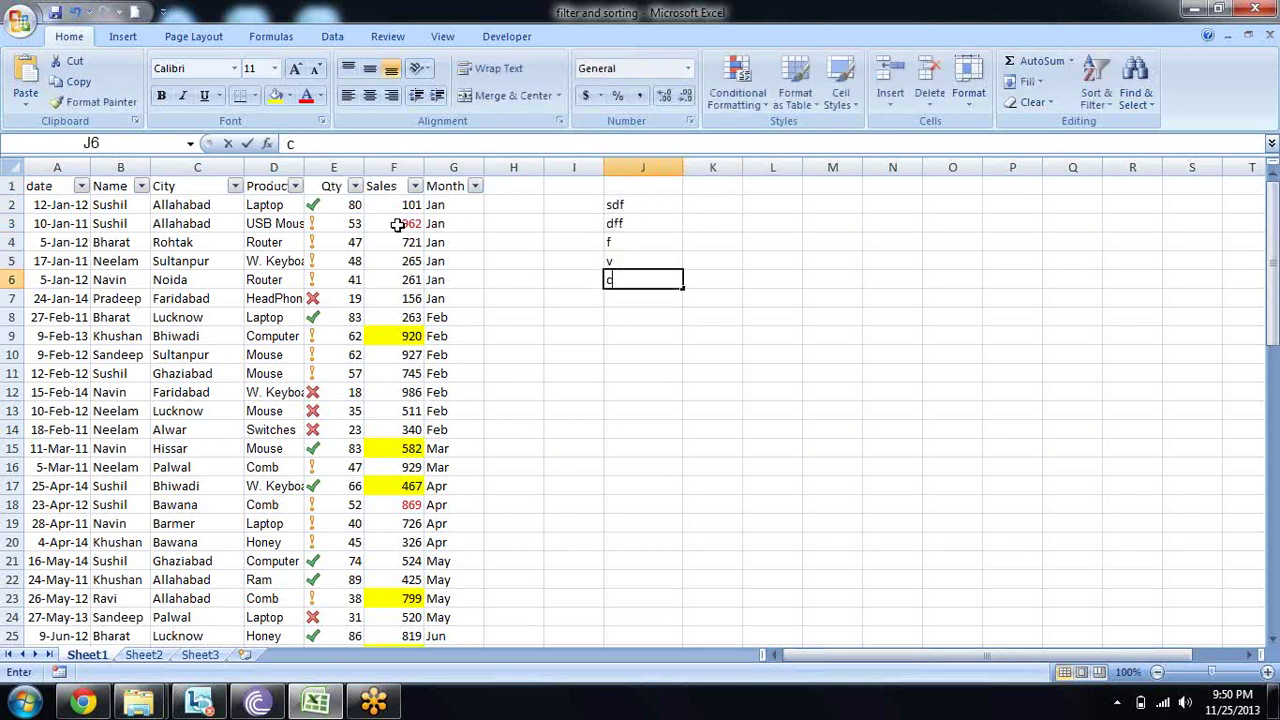
{"action": "type", "text": "ou"}
{"action": "key", "text": "BackSpace"}
{"action": "key", "text": "BackSpace"}
{"action": "key", "text": "BackSpace"}
{"action": "type", "text": "="}
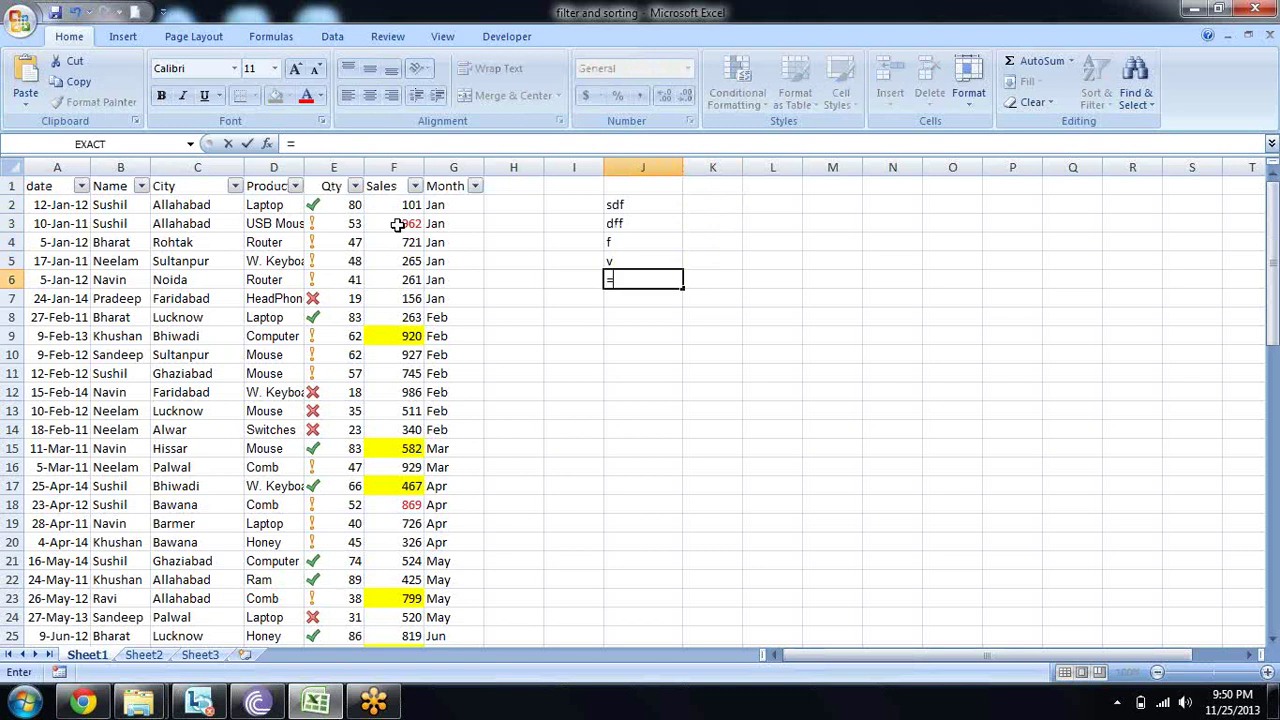
{"action": "type", "text": "cou"}
{"action": "key", "text": "Tab"}
{"action": "key", "text": "Up"}
{"action": "key", "text": "shift+Up"}
{"action": "key", "text": "shift+Up"}
{"action": "key", "text": "shift+Up"}
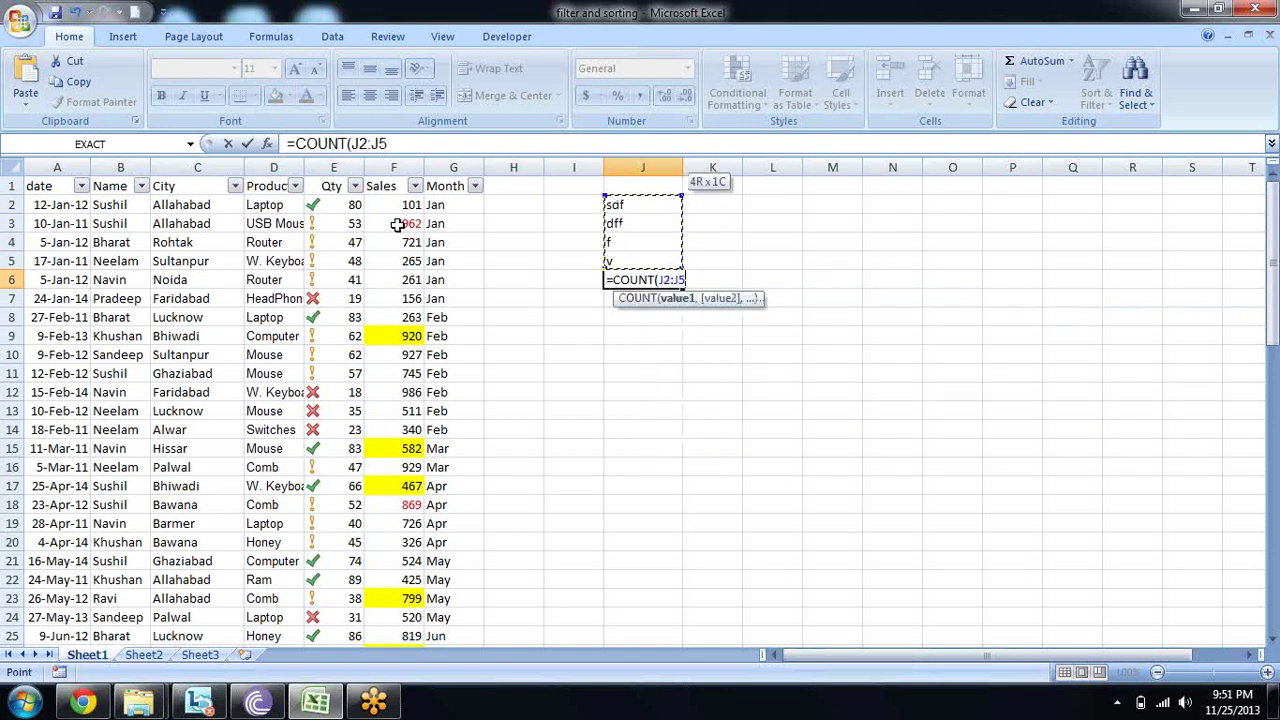
{"action": "key", "text": "shift+Up"}
{"action": "type", "text": ")"}
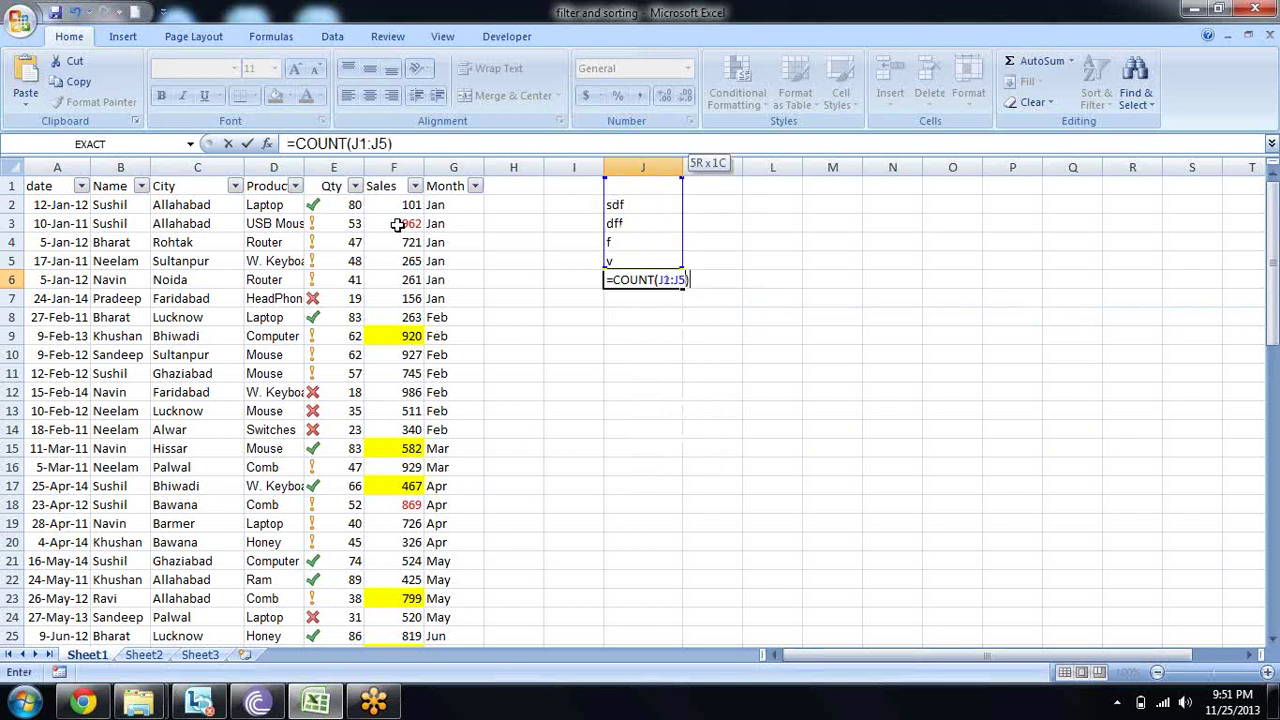
{"action": "key", "text": "Return"}
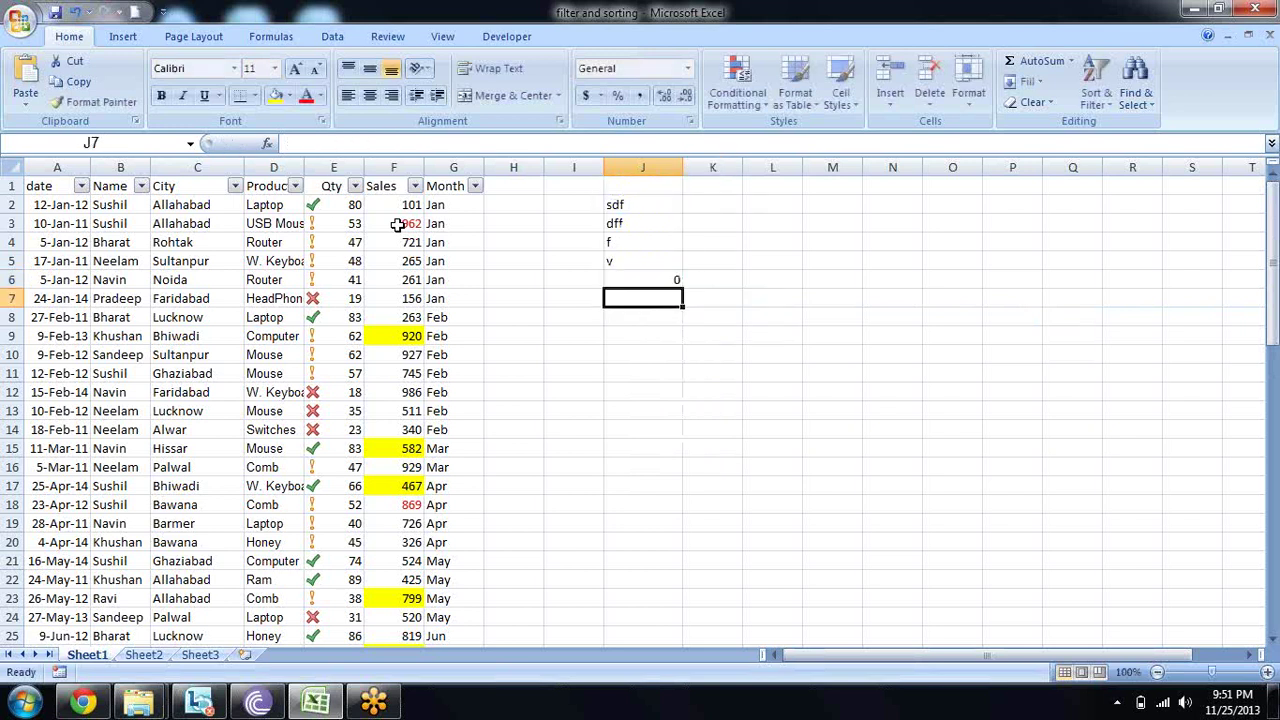
{"action": "key", "text": "Up"}
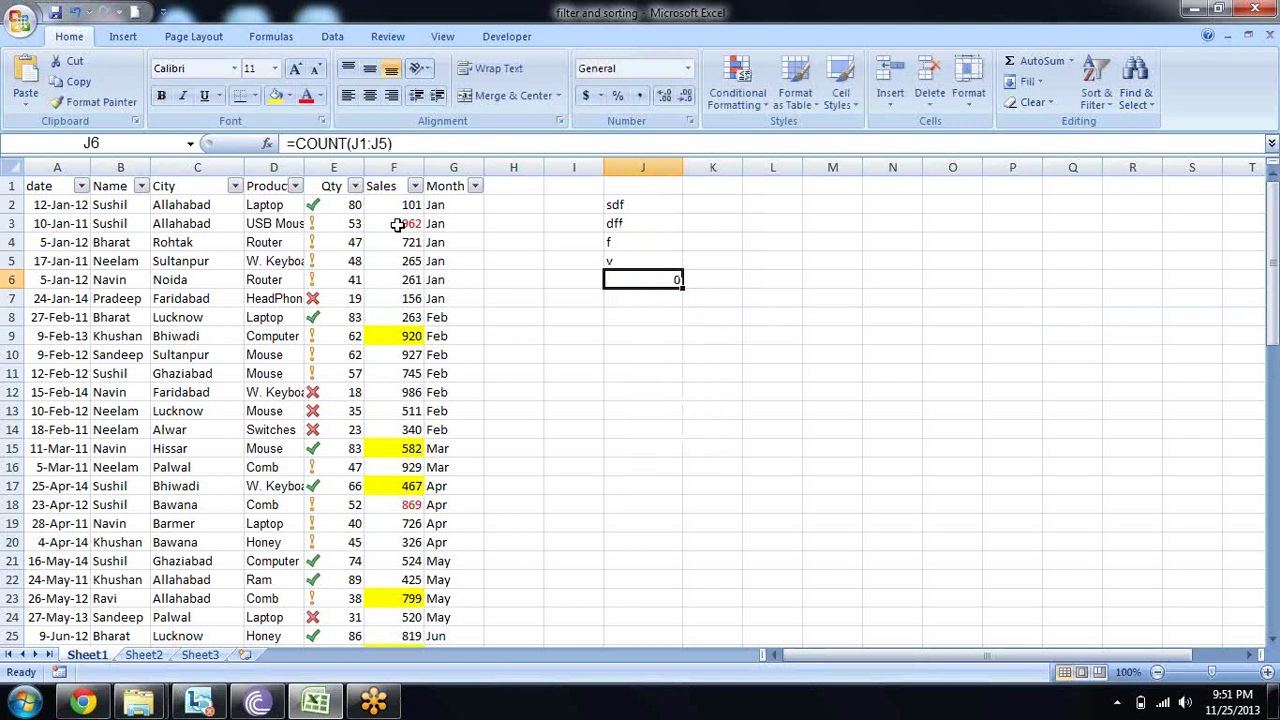
Step: Fill J1:J5 with the numbers 1, 2, 3 and 3 to test the count
{"action": "key", "text": "Up"}
{"action": "key", "text": "Up"}
{"action": "key", "text": "Up"}
{"action": "key", "text": "Up"}
{"action": "key", "text": "Up"}
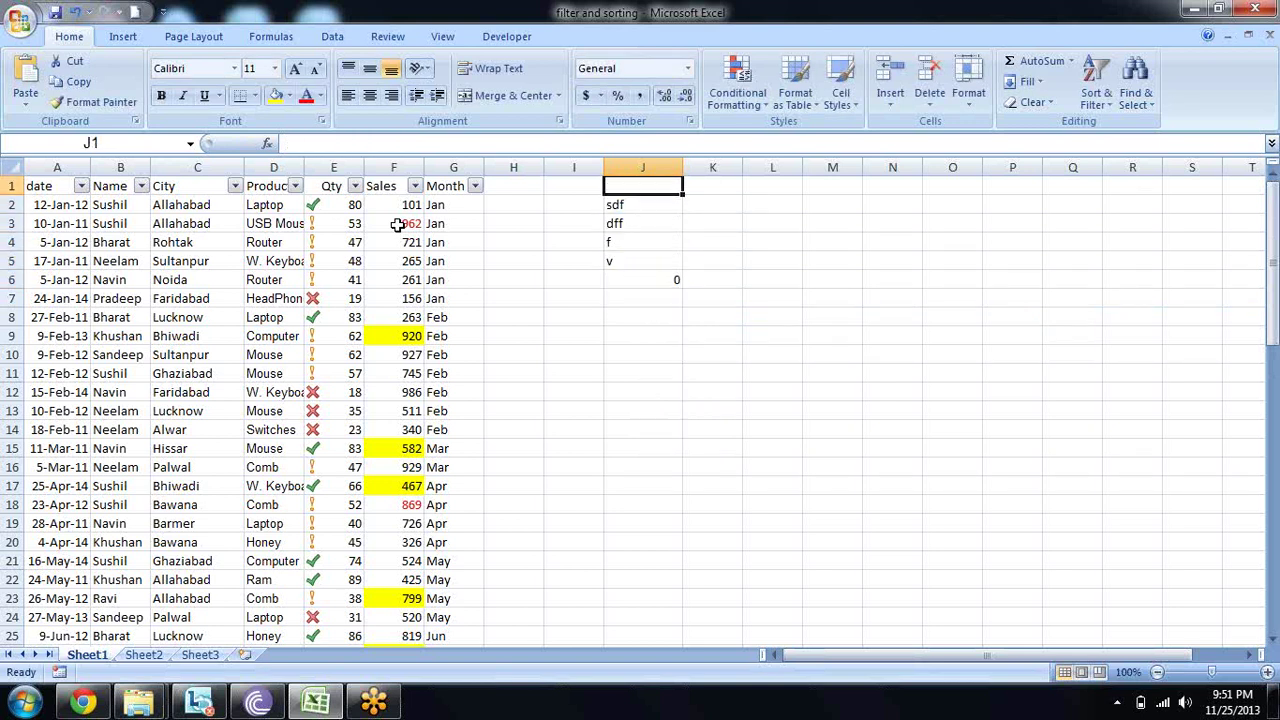
{"action": "type", "text": "1"}
{"action": "key", "text": "Return"}
{"action": "type", "text": "2"}
{"action": "key", "text": "Return"}
{"action": "type", "text": "3"}
{"action": "key", "text": "Return"}
{"action": "key", "text": "Return"}
{"action": "type", "text": "3"}
{"action": "key", "text": "Return"}
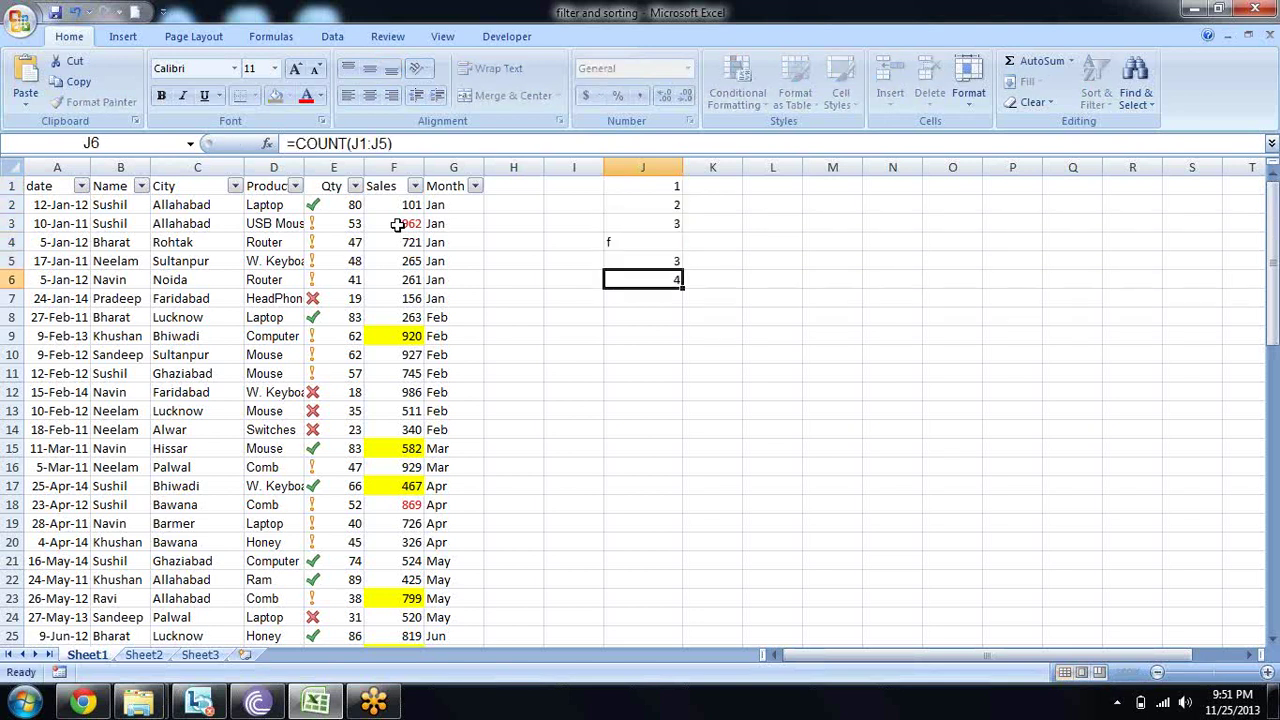
{"action": "key", "text": "Return"}
Step: Clear the test values from J1:J5 so J6 shows 0
{"action": "key", "text": "Up"}
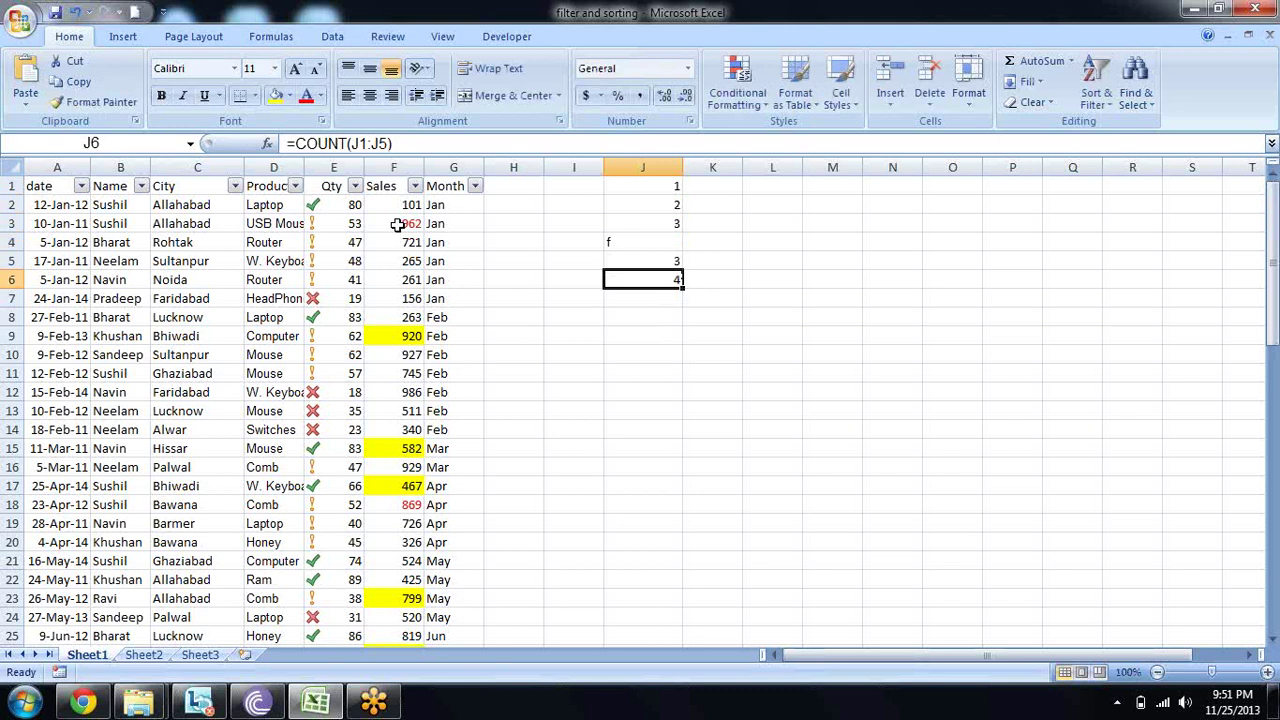
{"action": "key", "text": "Up"}
{"action": "key", "text": "Up"}
{"action": "key", "text": "Up"}
{"action": "key", "text": "Up"}
{"action": "key", "text": "Up"}
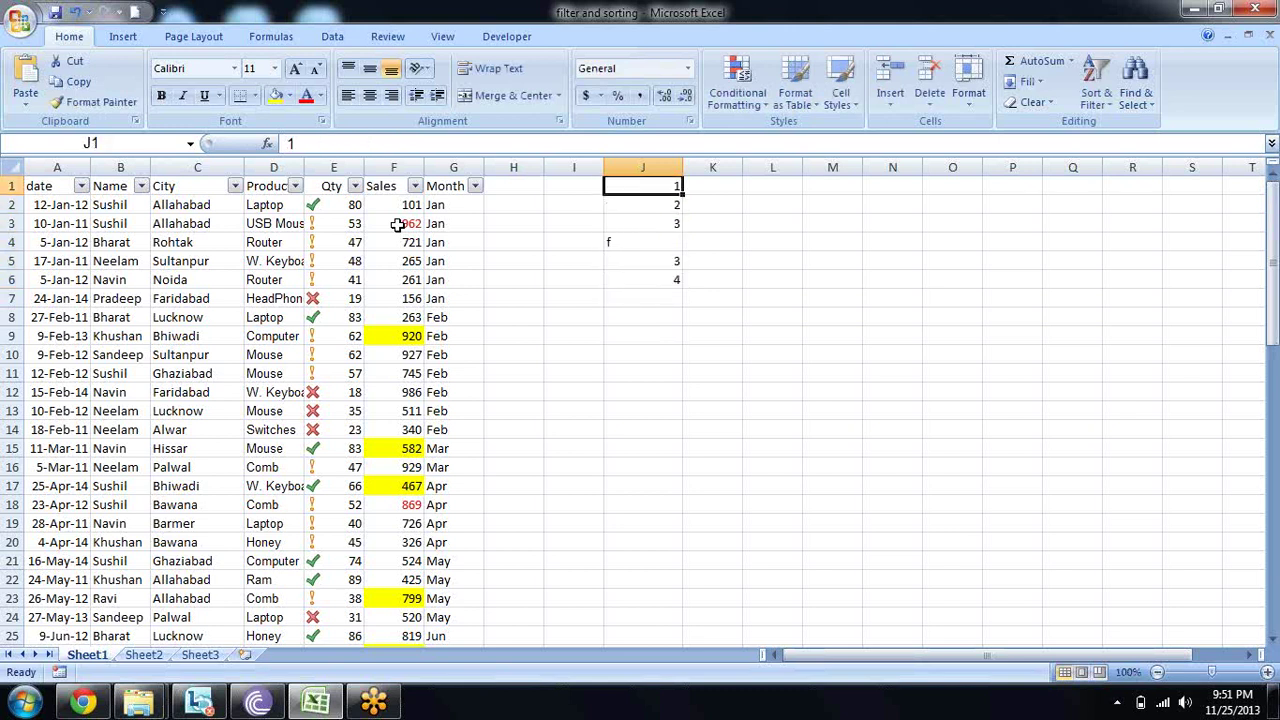
{"action": "key", "text": "shift+Down"}
{"action": "key", "text": "shift+Down"}
{"action": "key", "text": "shift+Down"}
{"action": "key", "text": "shift+Down"}
{"action": "key", "text": "Delete"}
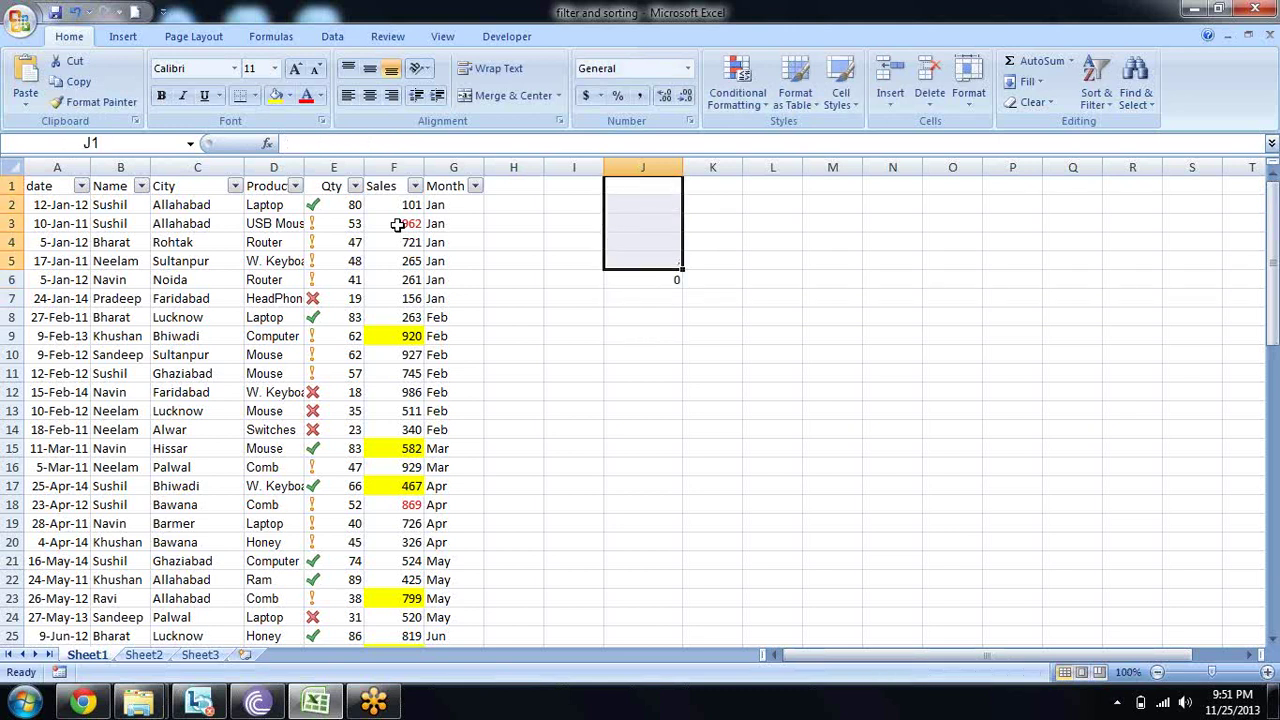
{"action": "key", "text": "Down"}
{"action": "key", "text": "Down"}
{"action": "key", "text": "Down"}
{"action": "key", "text": "Down"}
{"action": "key", "text": "Down"}
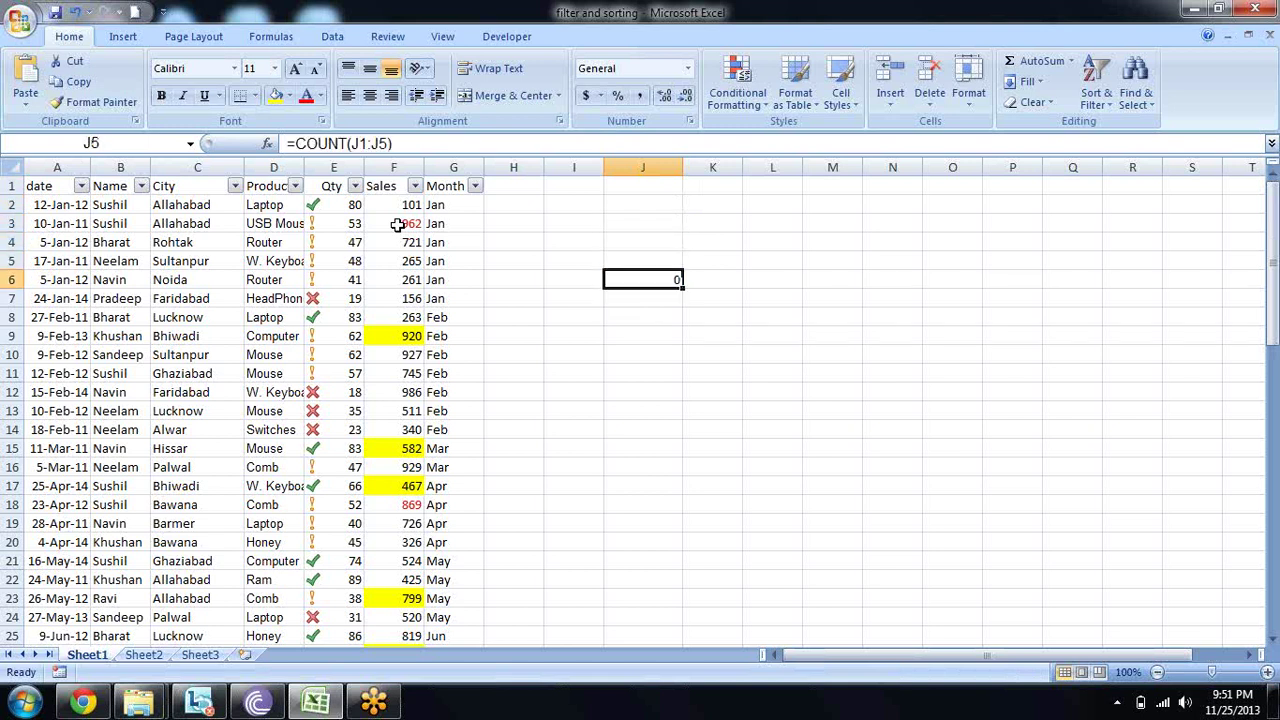
Step: Enter the formula =COUNTA(J1:J5) in J6
{"action": "type", "text": "=coun"}
{"action": "key", "text": "Down"}
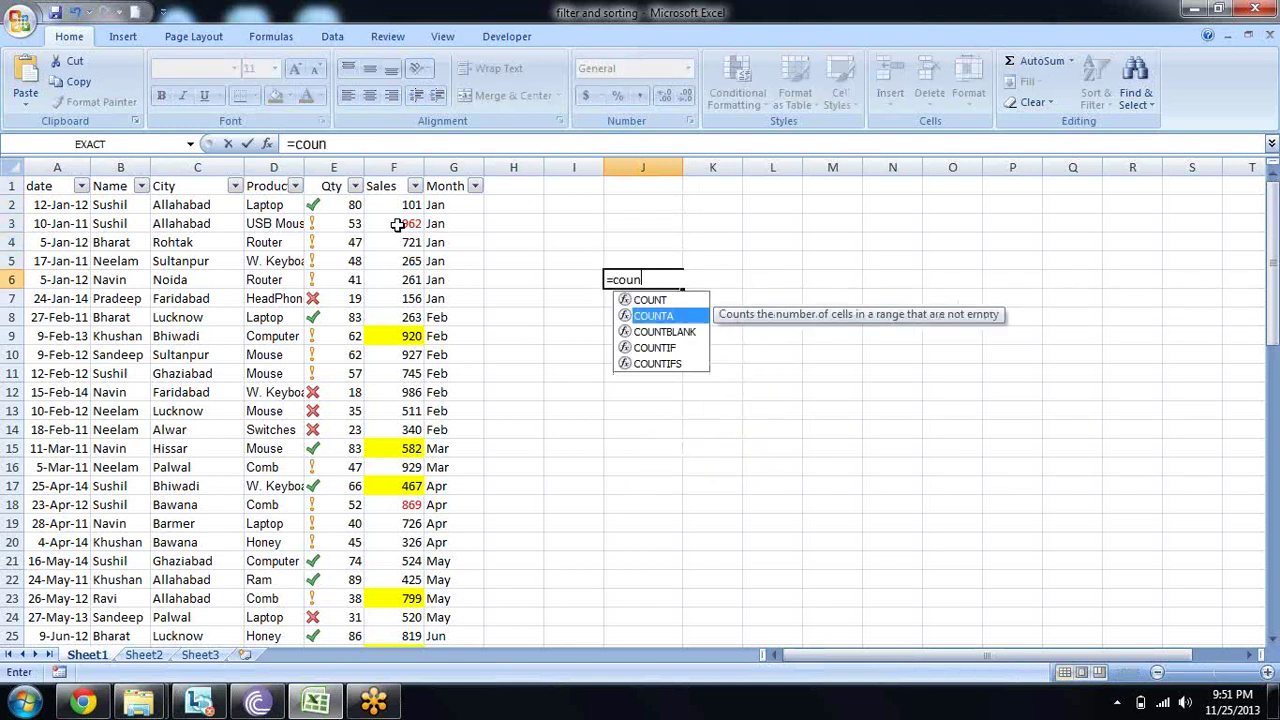
{"action": "key", "text": "Tab"}
{"action": "key", "text": "Up"}
{"action": "key", "text": "shift+Up"}
{"action": "key", "text": "shift+Up"}
{"action": "key", "text": "shift+Up"}
{"action": "key", "text": "shift+Up"}
{"action": "type", "text": ")"}
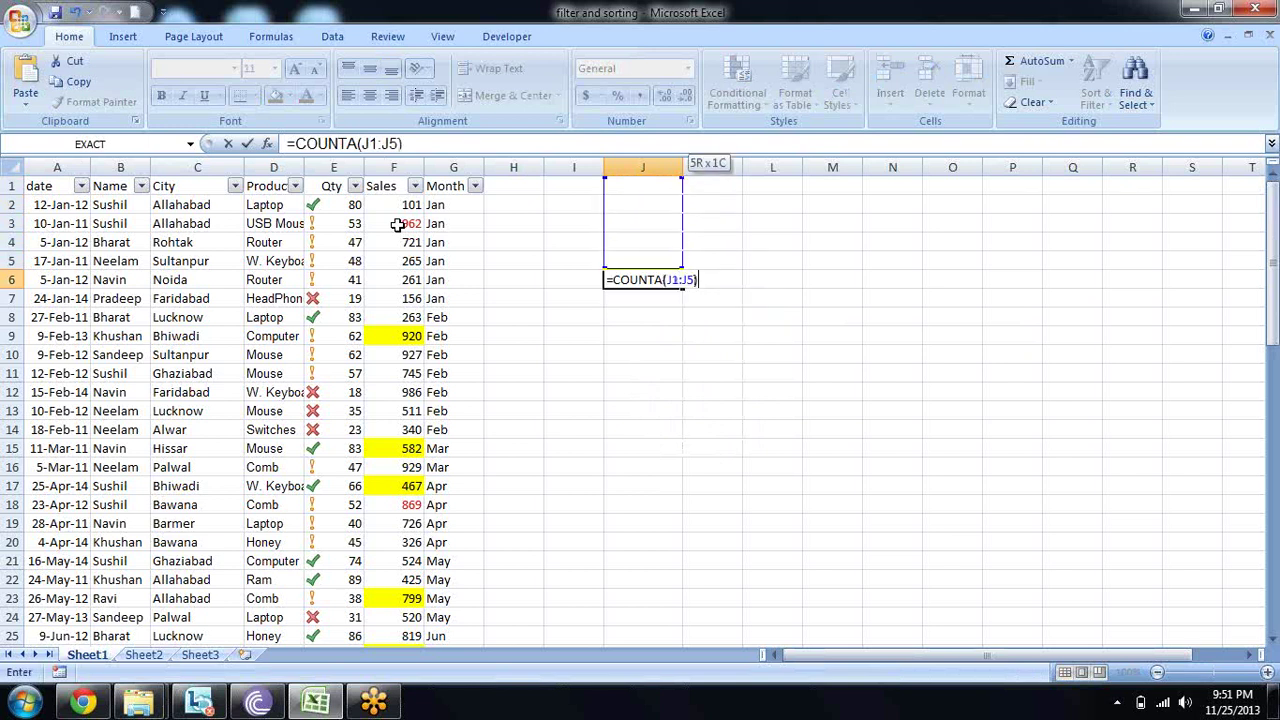
{"action": "key", "text": "Return"}
Step: Enter 1, saf and sdf in J1:J3 and sdf in J5 to test the count
{"action": "key", "text": "Up"}
{"action": "key", "text": "Up"}
{"action": "key", "text": "Up"}
{"action": "key", "text": "Up"}
{"action": "key", "text": "Up"}
{"action": "key", "text": "Up"}
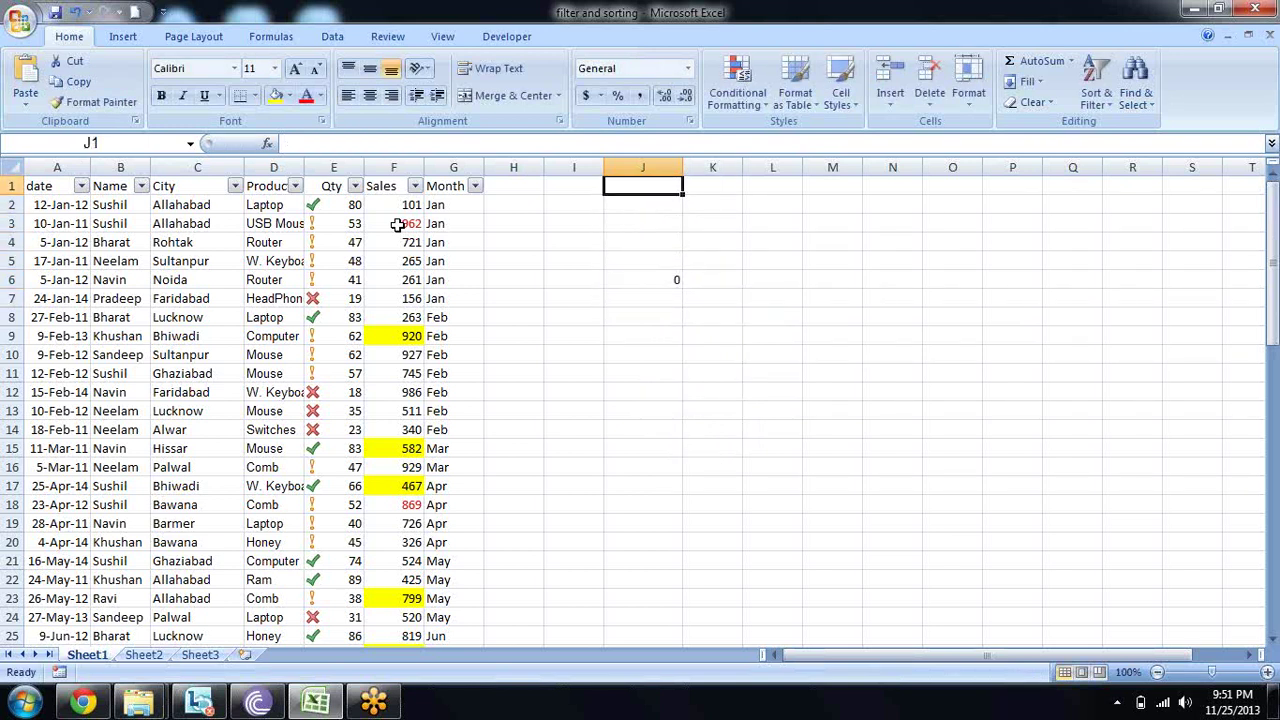
{"action": "type", "text": "1"}
{"action": "key", "text": "Return"}
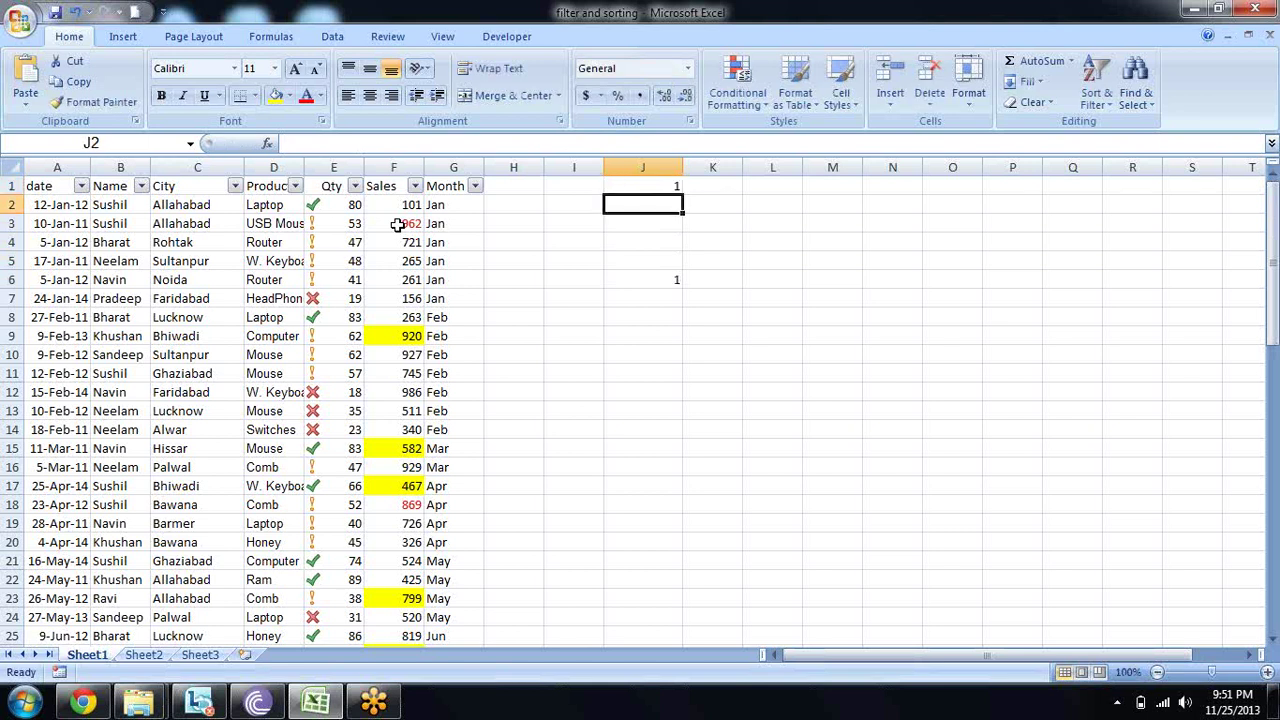
{"action": "type", "text": "saf"}
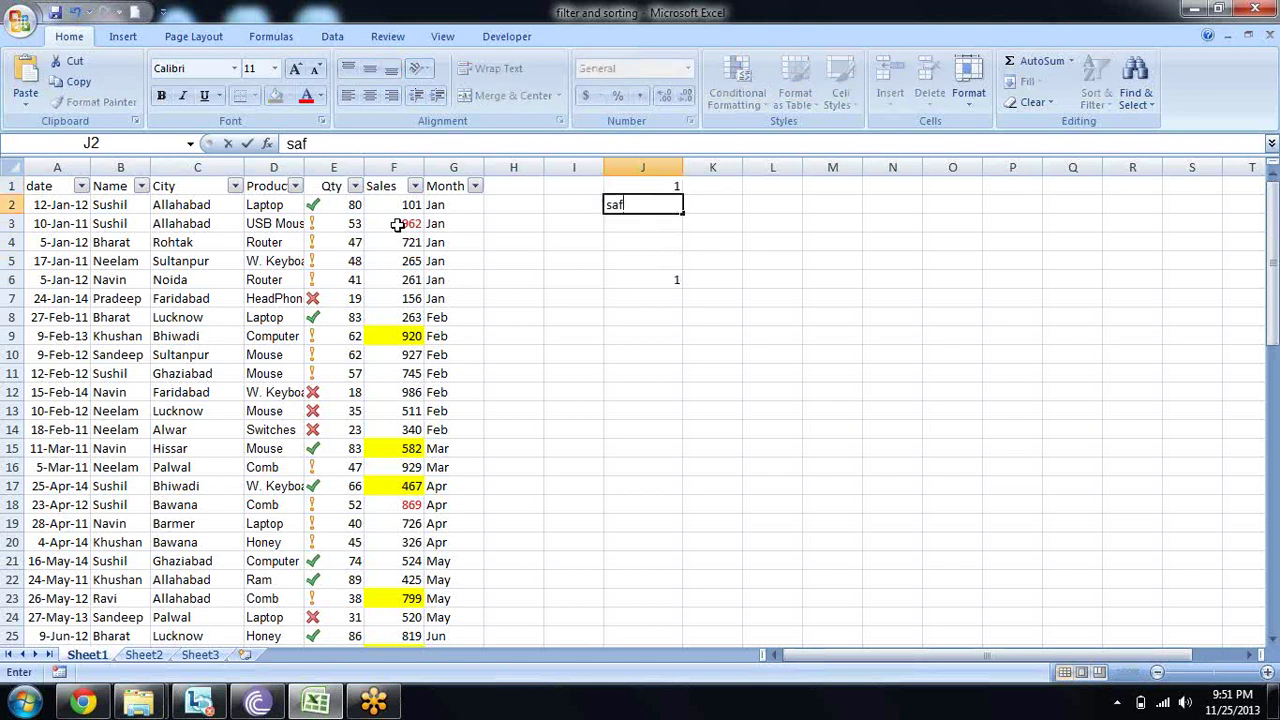
{"action": "key", "text": "Return"}
{"action": "type", "text": "sdf"}
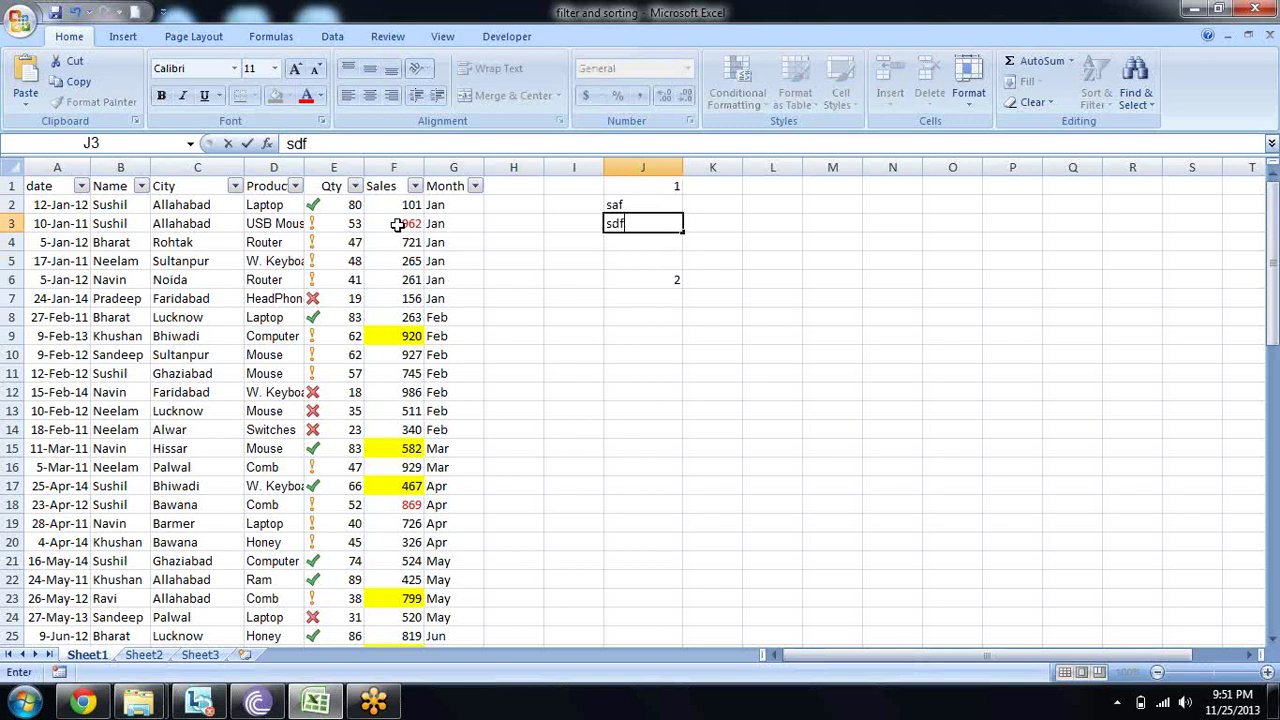
{"action": "key", "text": "Return"}
{"action": "key", "text": "Return"}
{"action": "type", "text": "sdf"}
{"action": "key", "text": "Return"}
{"action": "key", "text": "Return"}
{"action": "key", "text": "Up"}
{"action": "key", "text": "Up"}
Step: Change the J6 formula from COUNTA to COUNTBLANK(J1:J5)
{"action": "key", "text": "Down"}
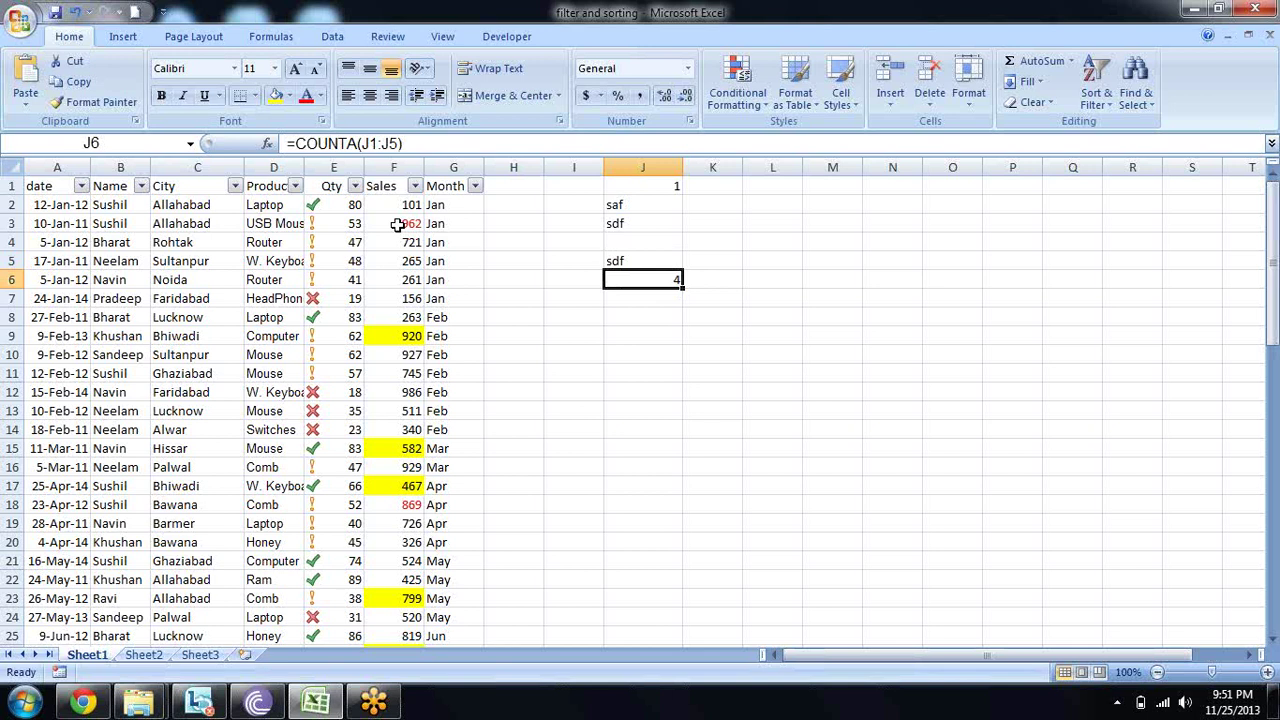
{"action": "key", "text": "F2"}
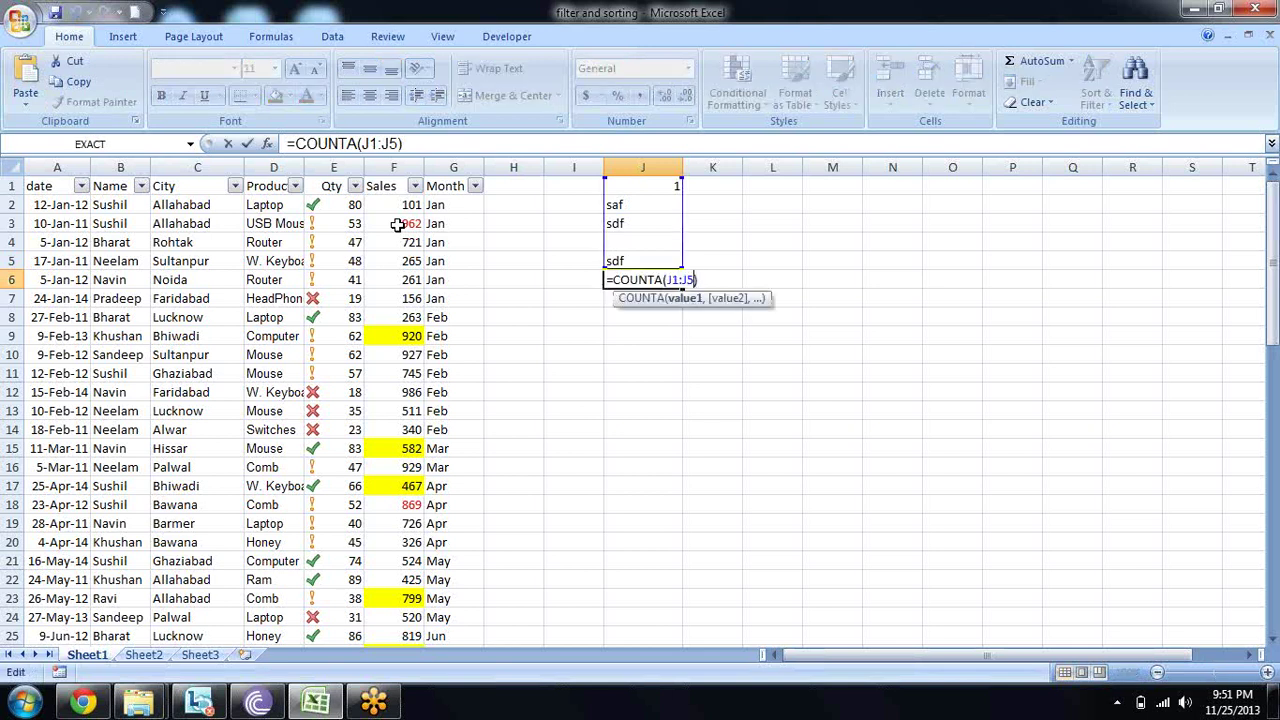
{"action": "key", "text": "Left"}
{"action": "key", "text": "Left"}
{"action": "key", "text": "Left"}
{"action": "key", "text": "BackSpace"}
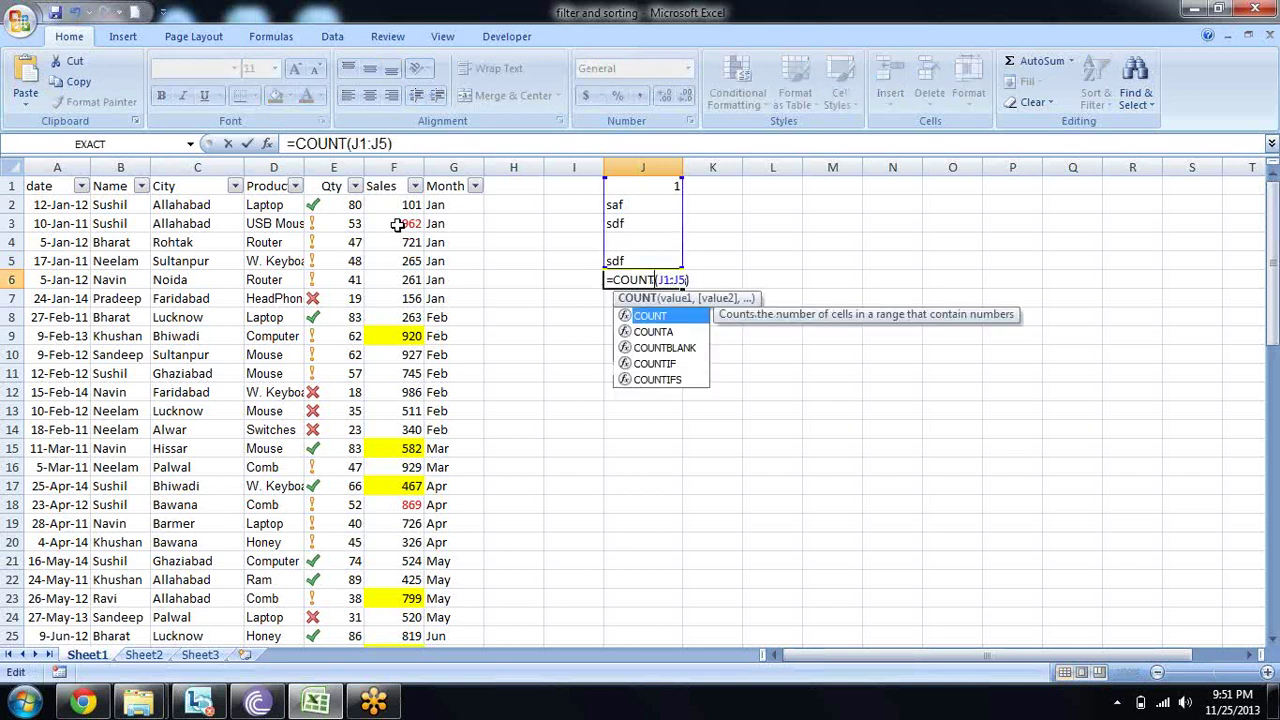
{"action": "key", "text": "Down"}
{"action": "key", "text": "Down"}
{"action": "key", "text": "Tab"}
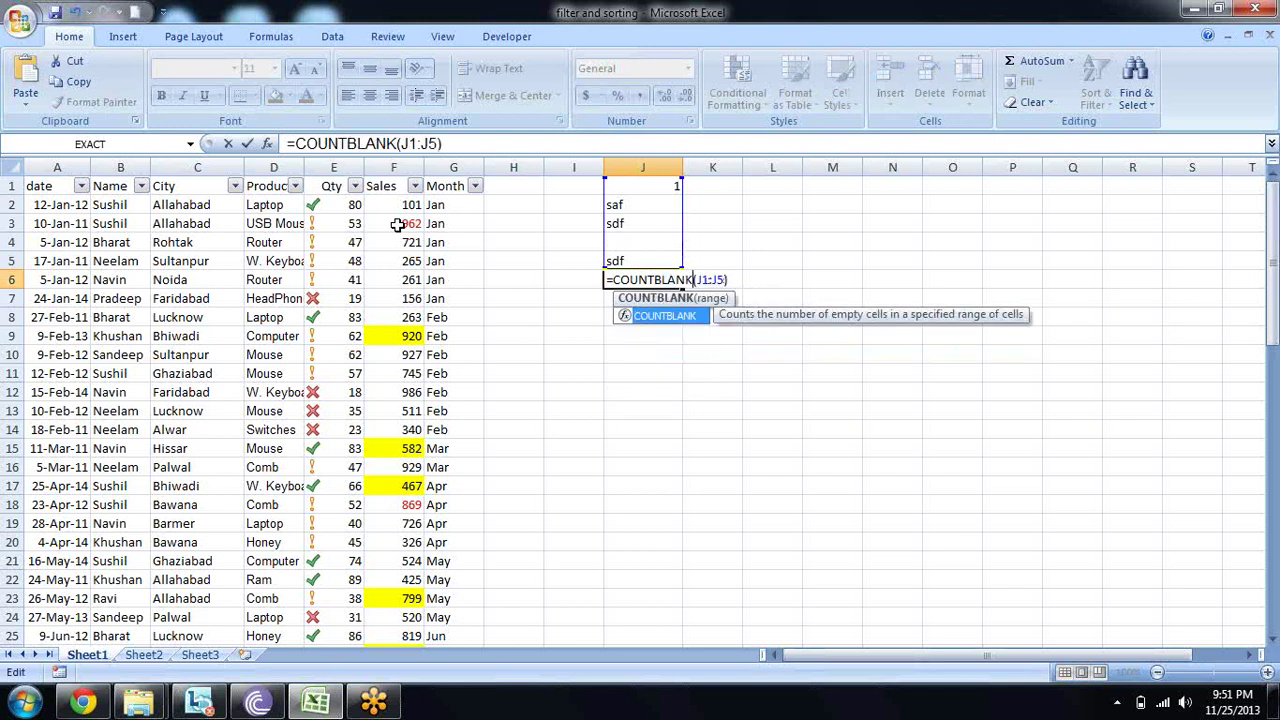
{"action": "key", "text": "Return"}
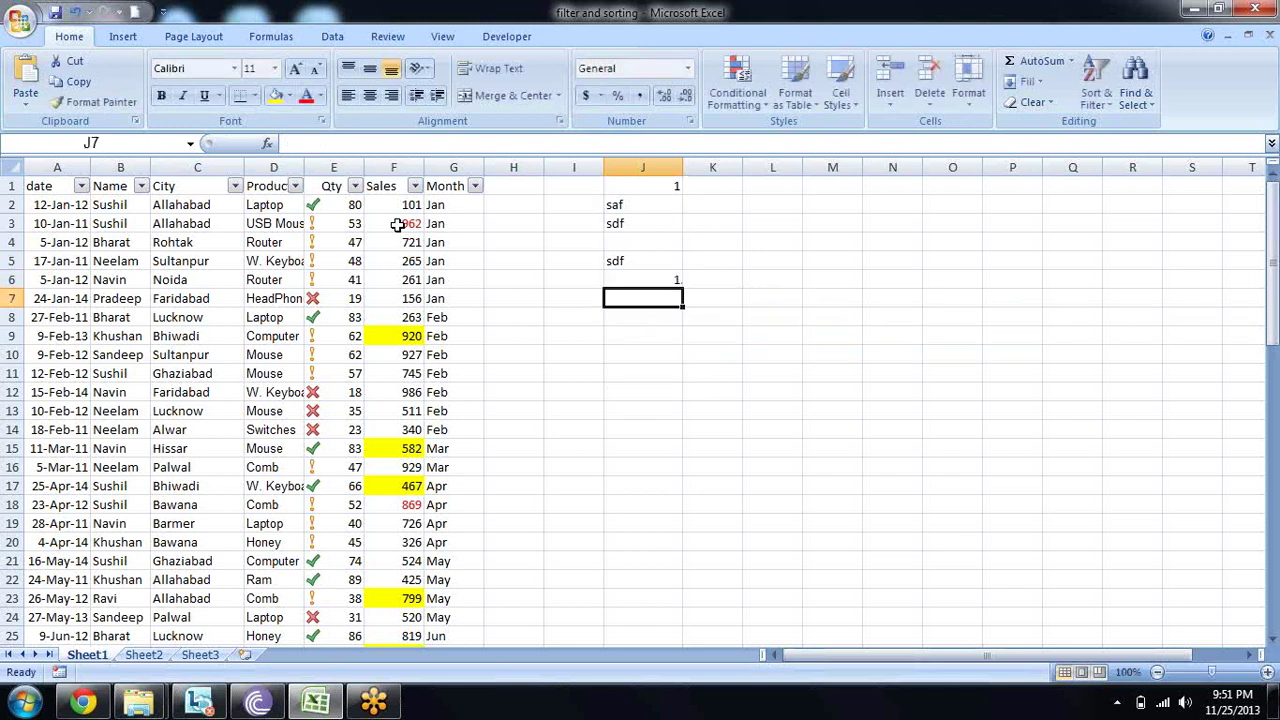
Step: Clear the sdf entry in J3 so the blank count shows 2, then start =cou in J6
{"action": "key", "text": "Up"}
{"action": "key", "text": "Up"}
{"action": "key", "text": "Up"}
{"action": "key", "text": "Up"}
{"action": "key", "text": "Delete"}
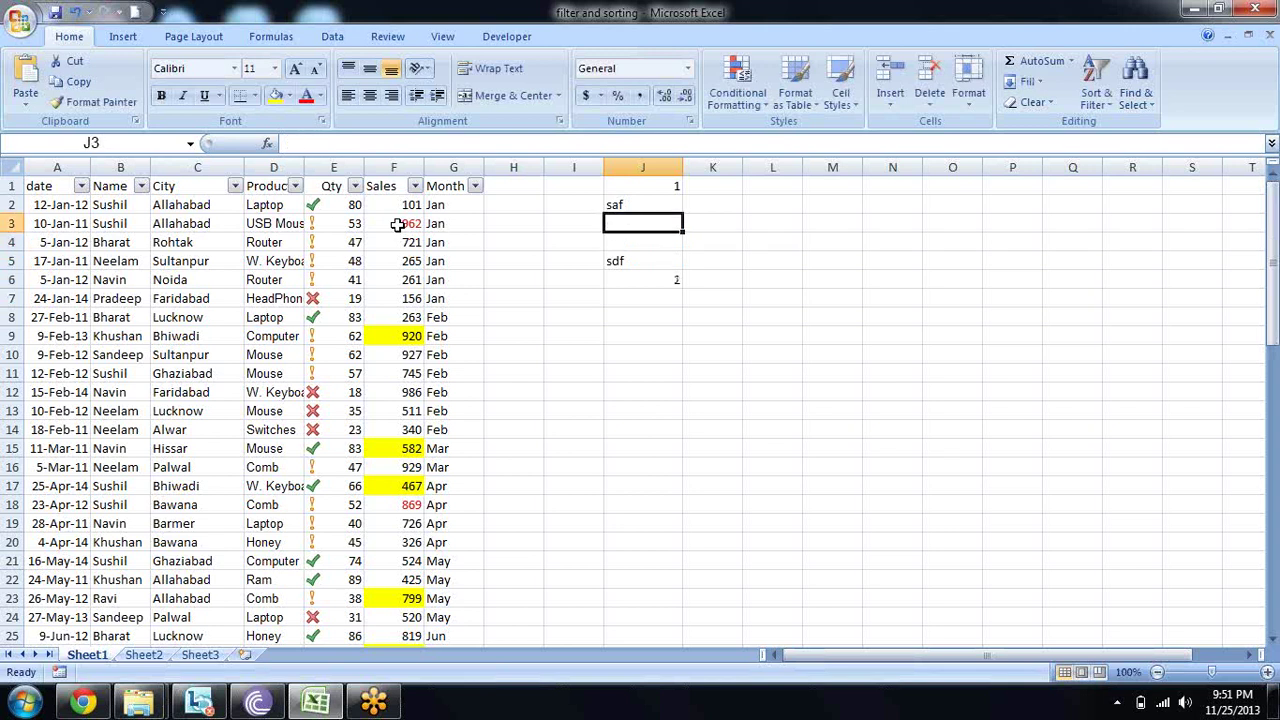
{"action": "key", "text": "Down"}
{"action": "key", "text": "Down"}
{"action": "key", "text": "Down"}
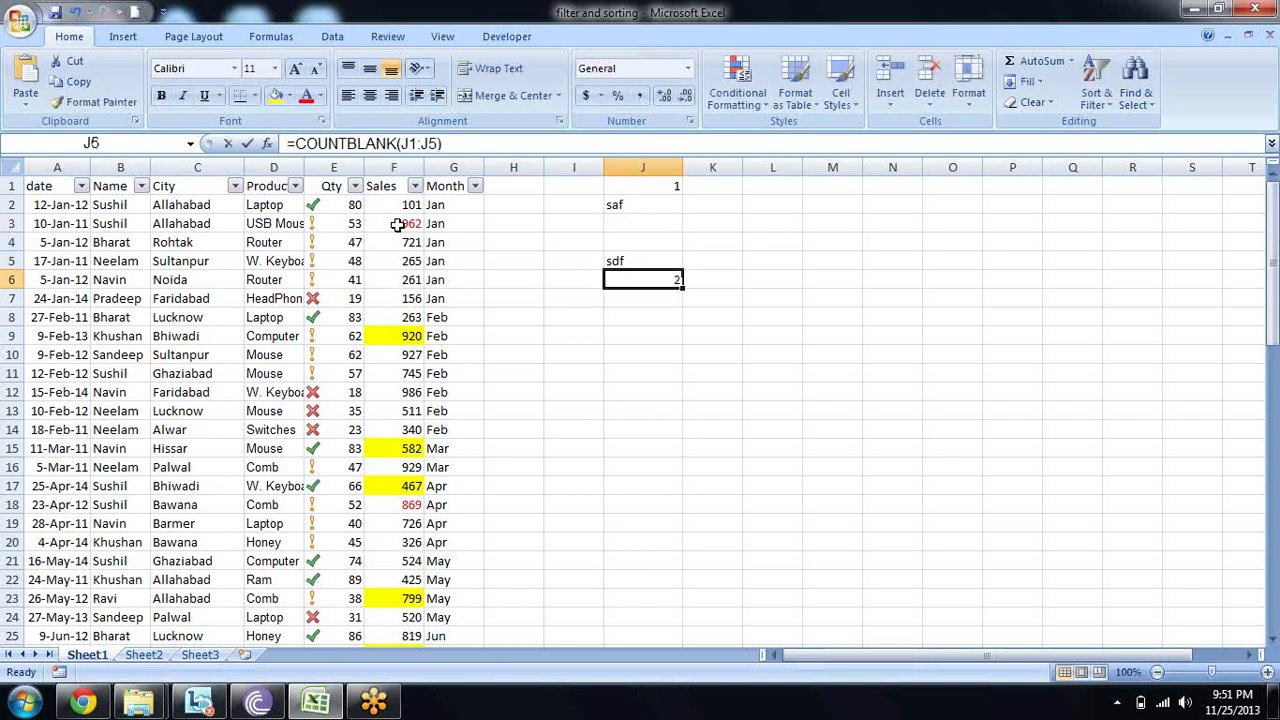
{"action": "type", "text": "=cou"}
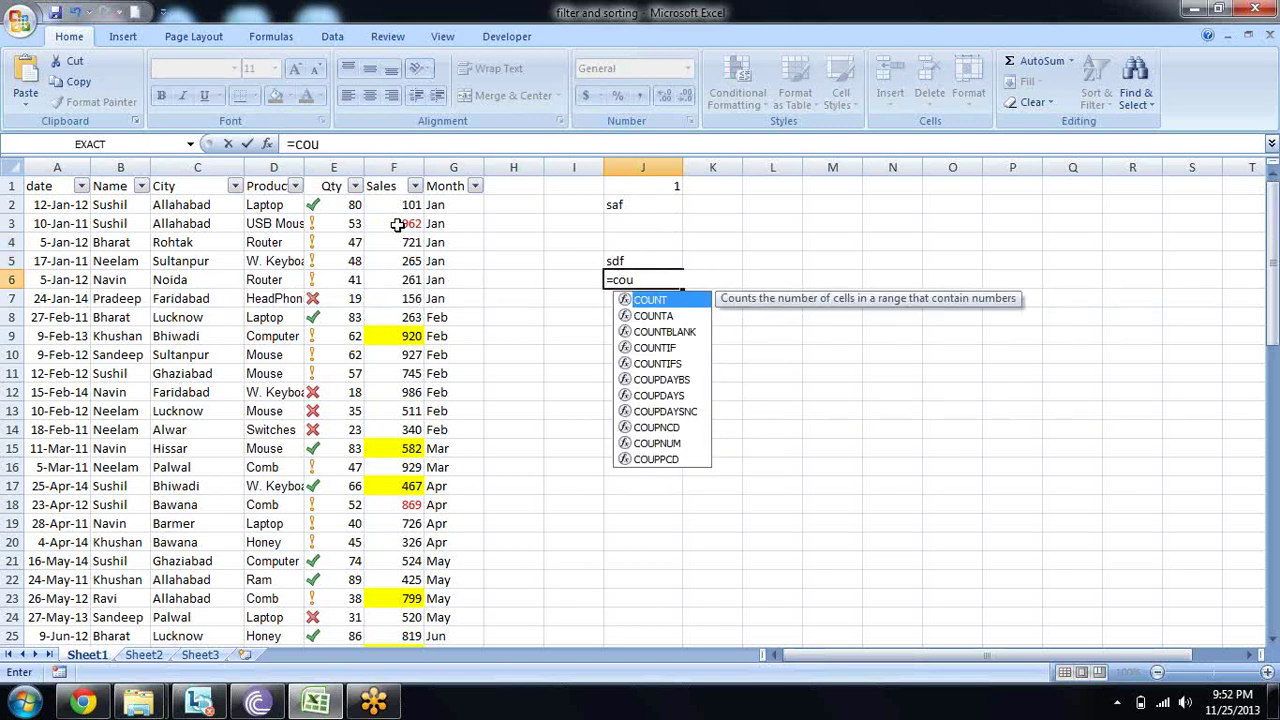
Step: Enter =COUNTIF(G2:G66,"jan") in J6 to count the Jan months
{"action": "key", "text": "Down"}
{"action": "key", "text": "Down"}
{"action": "key", "text": "Down"}
{"action": "key", "text": "Tab"}
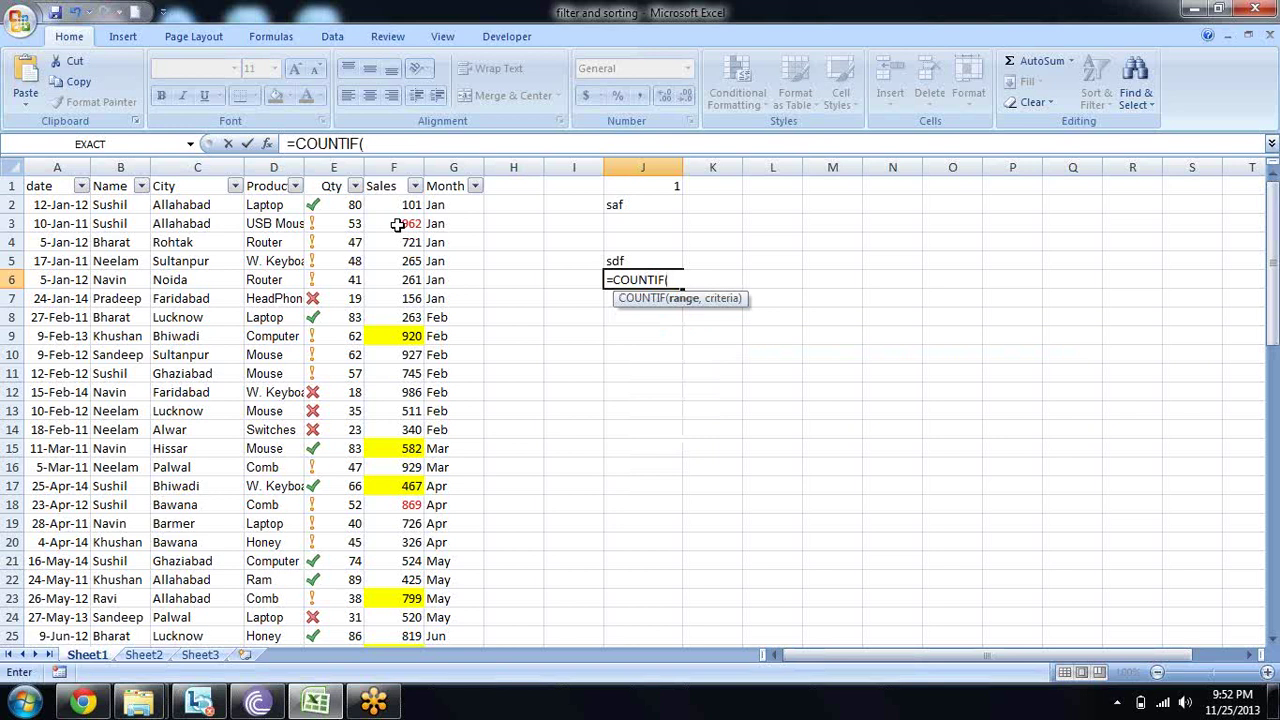
{"action": "key", "text": "Left"}
{"action": "key", "text": "Left"}
{"action": "key", "text": "Left"}
{"action": "key", "text": "Up"}
{"action": "key", "text": "Up"}
{"action": "key", "text": "Up"}
{"action": "key", "text": "Up"}
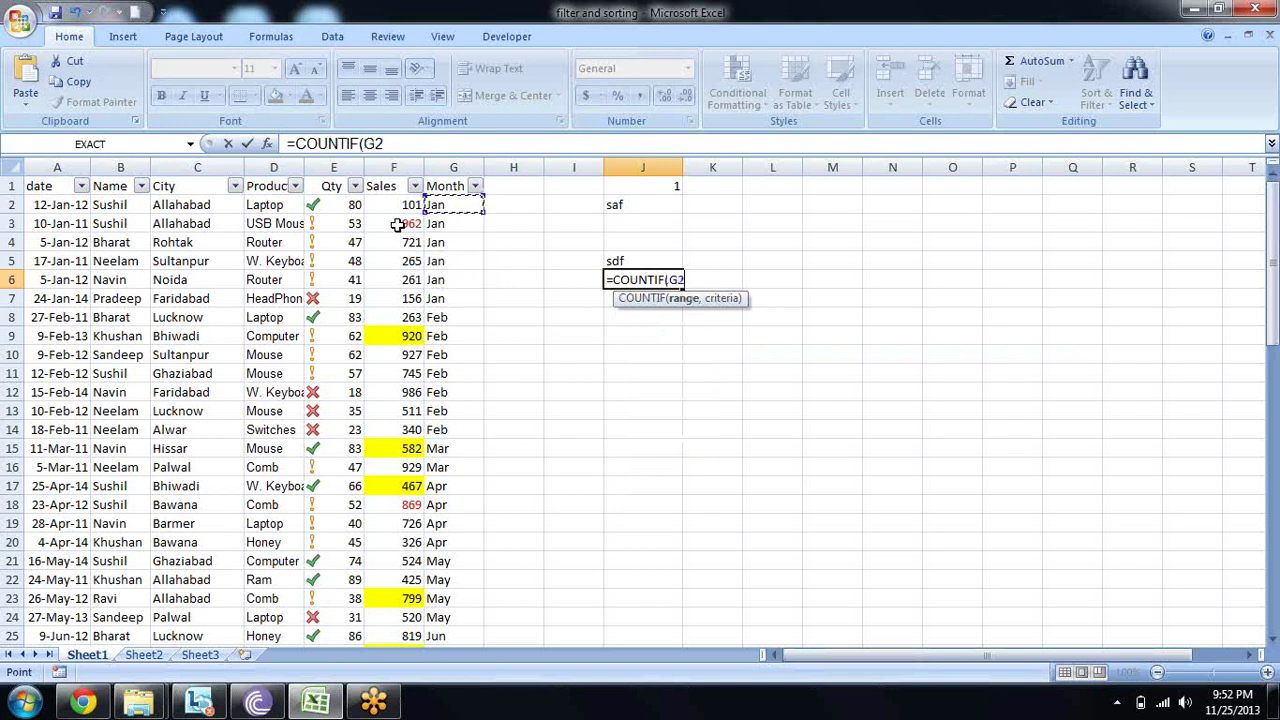
{"action": "key", "text": "ctrl+shift+Down"}
{"action": "type", "text": ","}
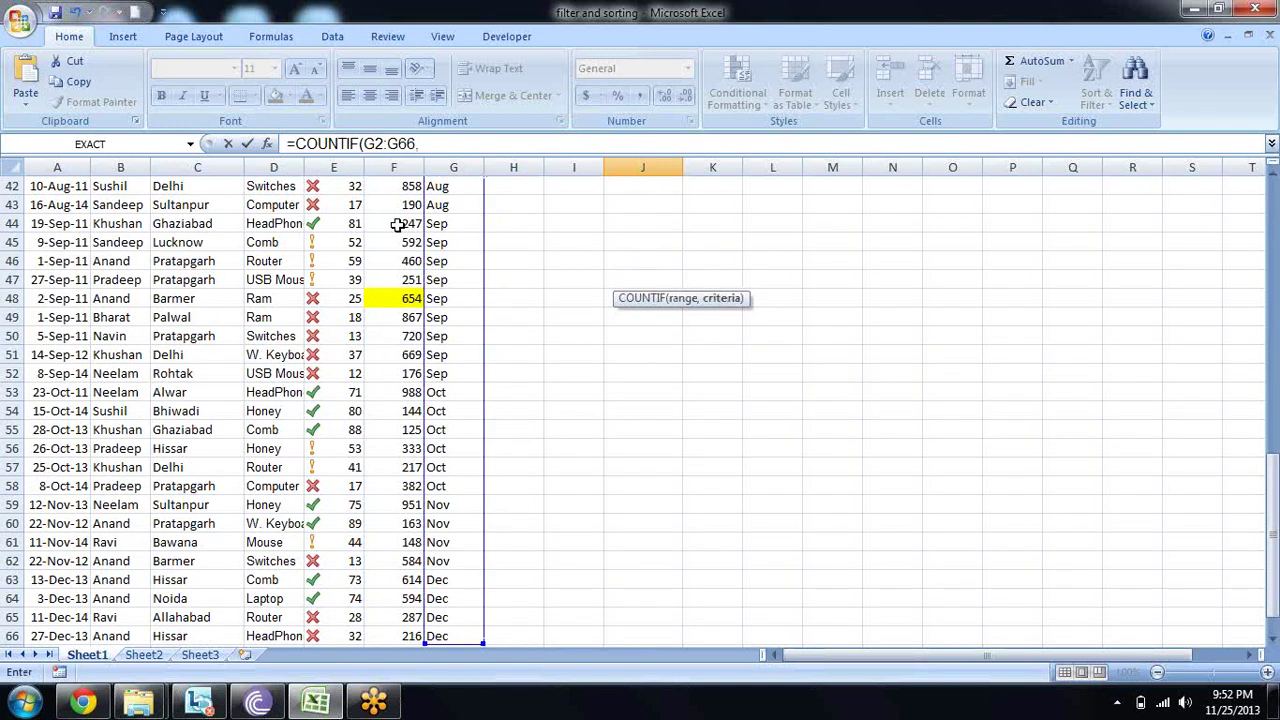
{"action": "type", "text": "\"jan\""}
{"action": "type", "text": ")"}
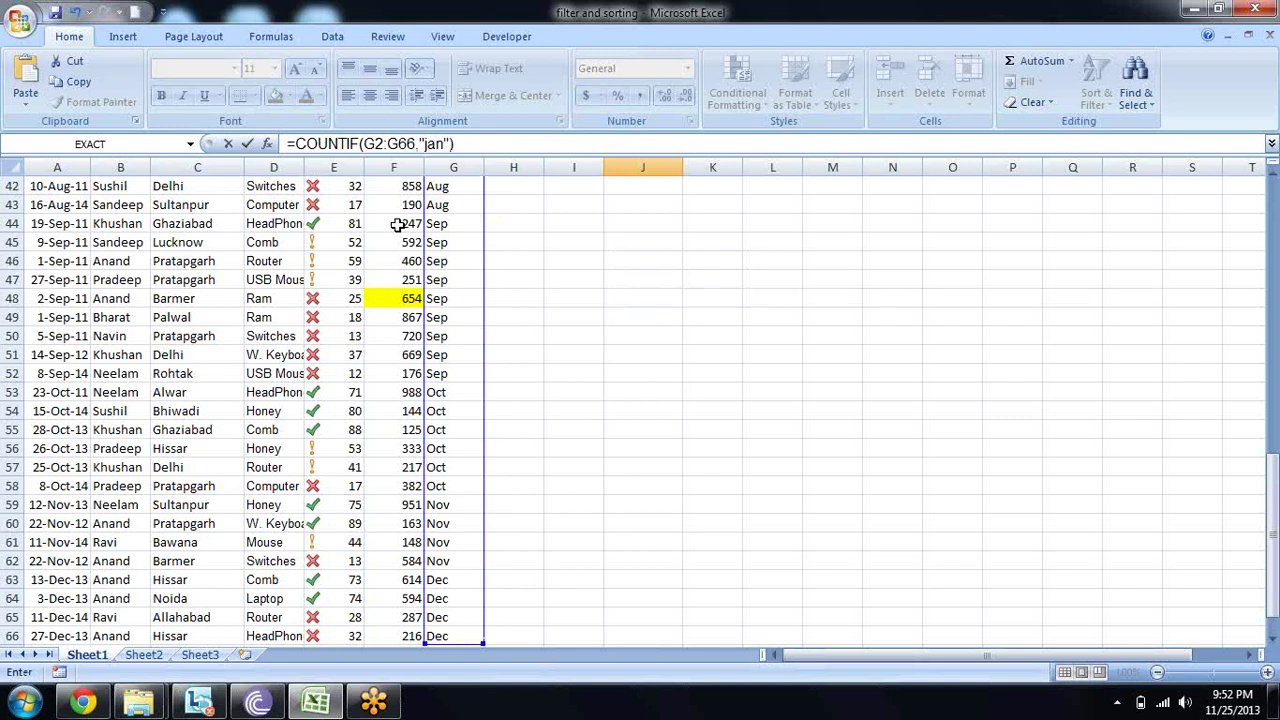
{"action": "key", "text": "Return"}
Step: Select the Jan entries G2:G7 in the Month column to verify the count
{"action": "key", "text": "Up"}
{"action": "key", "text": "Up"}
{"action": "key", "text": "Up"}
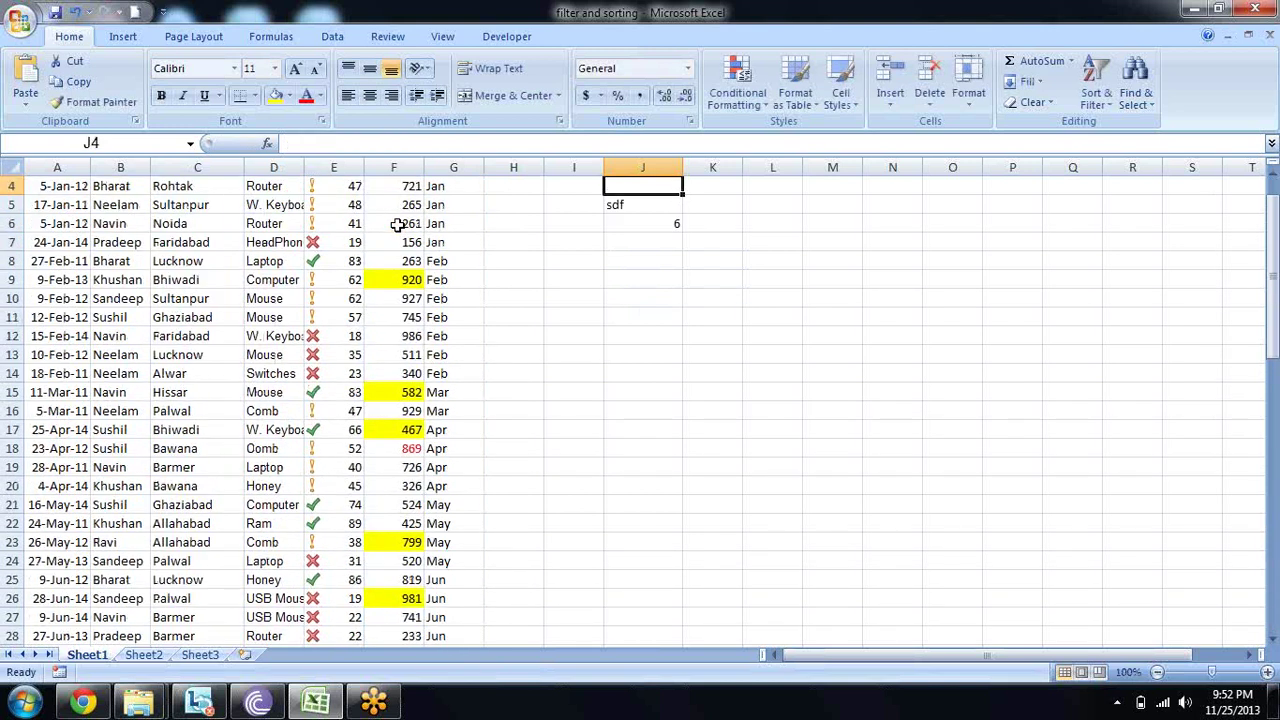
{"action": "key", "text": "Up"}
{"action": "key", "text": "Up"}
{"action": "key", "text": "Down"}
{"action": "key", "text": "Down"}
{"action": "key", "text": "Down"}
{"action": "key", "text": "Up"}
{"action": "key", "text": "Left"}
{"action": "key", "text": "Left"}
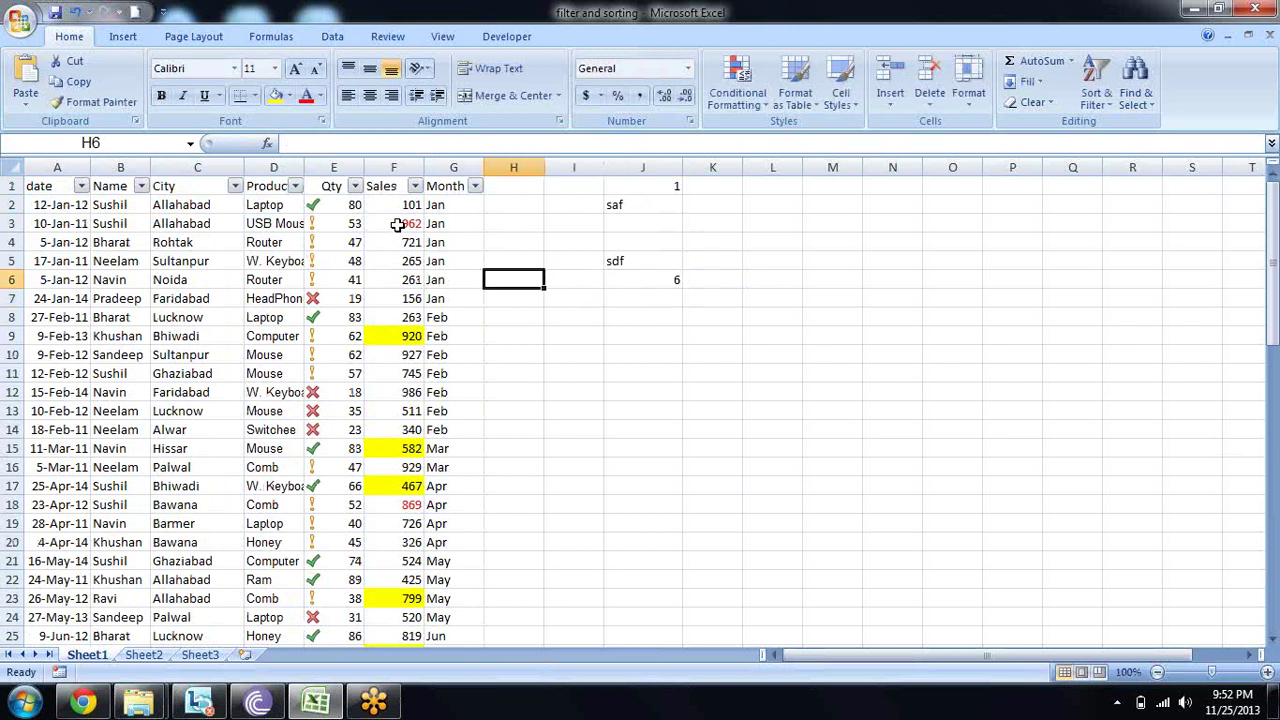
{"action": "key", "text": "Left"}
{"action": "key", "text": "Down"}
{"action": "key", "text": "shift+Up"}
{"action": "key", "text": "shift+Up"}
{"action": "key", "text": "shift+Up"}
{"action": "key", "text": "shift+Up"}
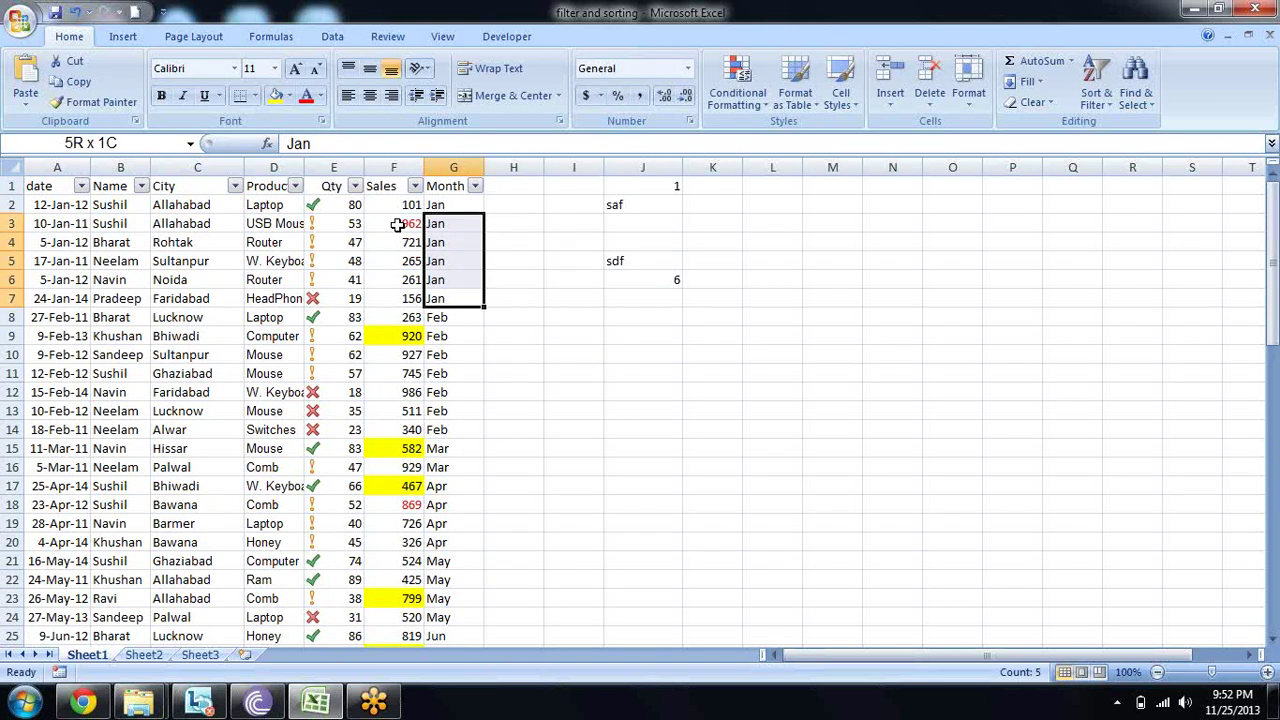
{"action": "key", "text": "shift+Up"}
{"action": "key", "text": "Right"}
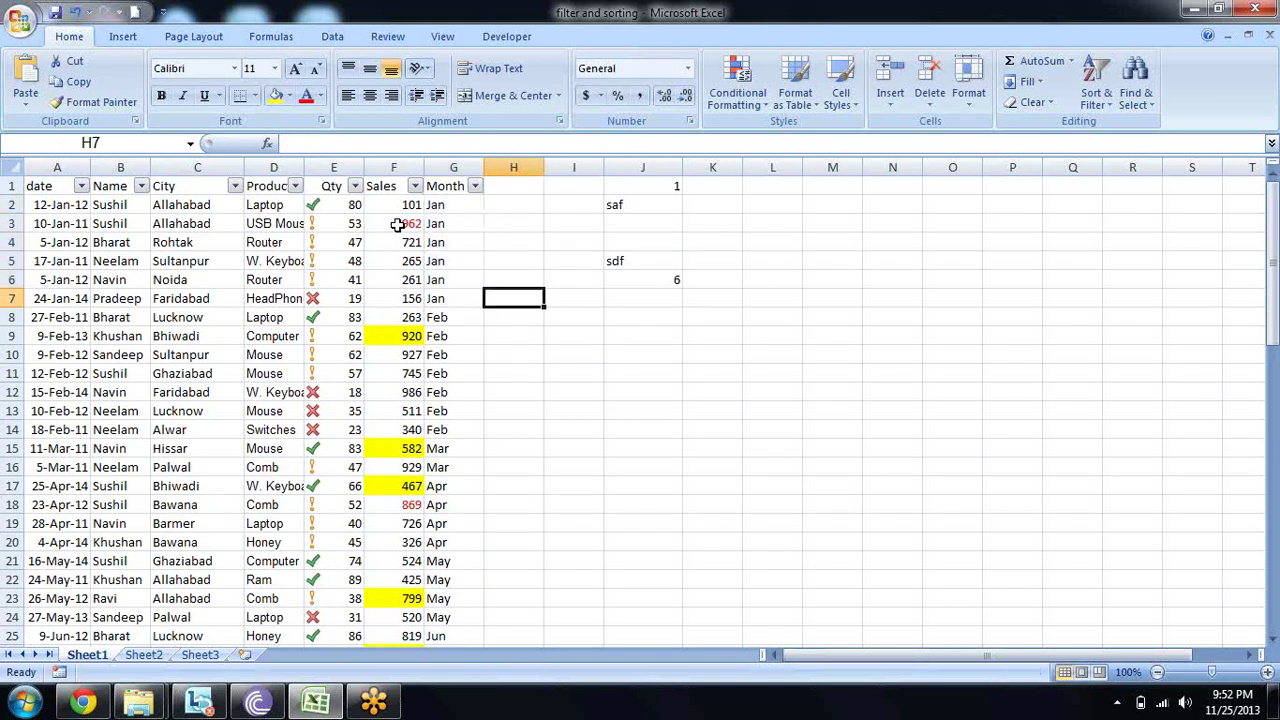
{"action": "key", "text": "Right"}
{"action": "key", "text": "Right"}
{"action": "key", "text": "Up"}
Step: Change the COUNTIF criterion in J6 from "jan" to "mar"
{"action": "key", "text": "F2"}
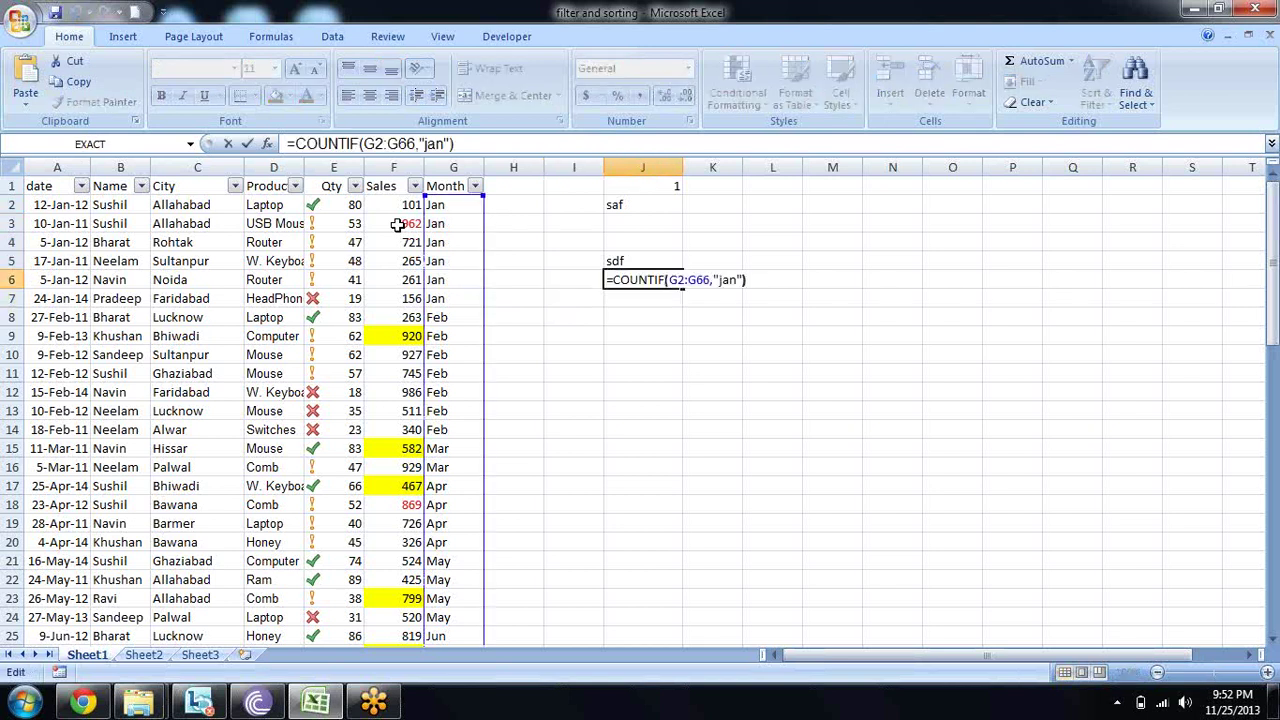
{"action": "key", "text": "Left"}
{"action": "key", "text": "Left"}
{"action": "key", "text": "Left"}
{"action": "key", "text": "BackSpace"}
{"action": "key", "text": "BackSpace"}
{"action": "key", "text": "BackSpace"}
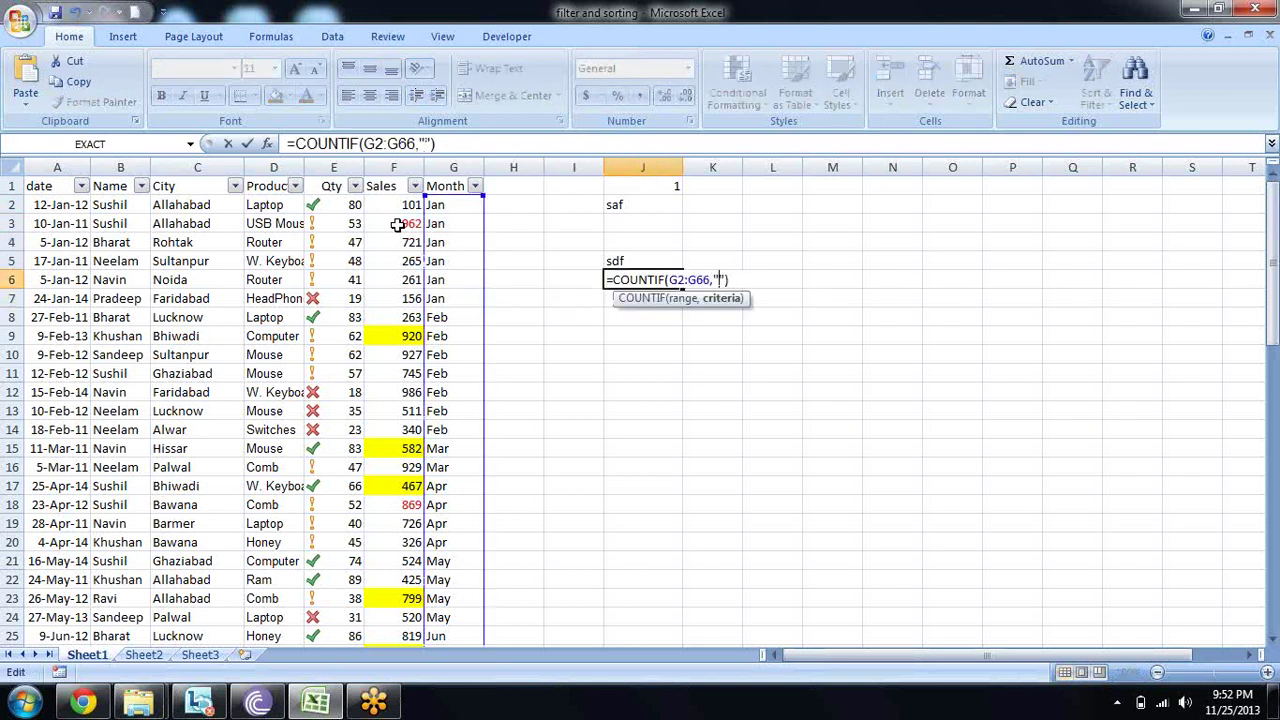
{"action": "type", "text": "mar"}
{"action": "key", "text": "Return"}
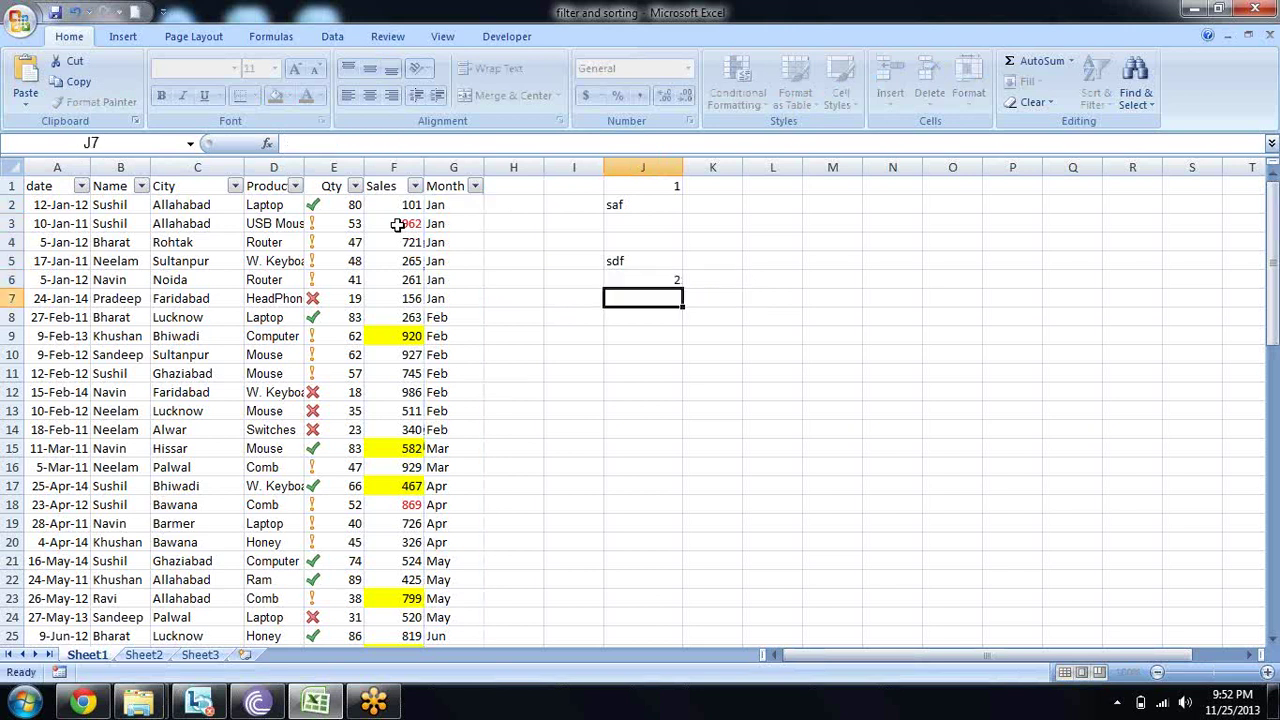
Step: Check the Mar entries in column G, then delete the trial count from J6
{"action": "key", "text": "Left"}
{"action": "key", "text": "Left"}
{"action": "key", "text": "Left"}
{"action": "key", "text": "Down"}
{"action": "key", "text": "Down"}
{"action": "key", "text": "Down"}
{"action": "key", "text": "Down"}
{"action": "key", "text": "Down"}
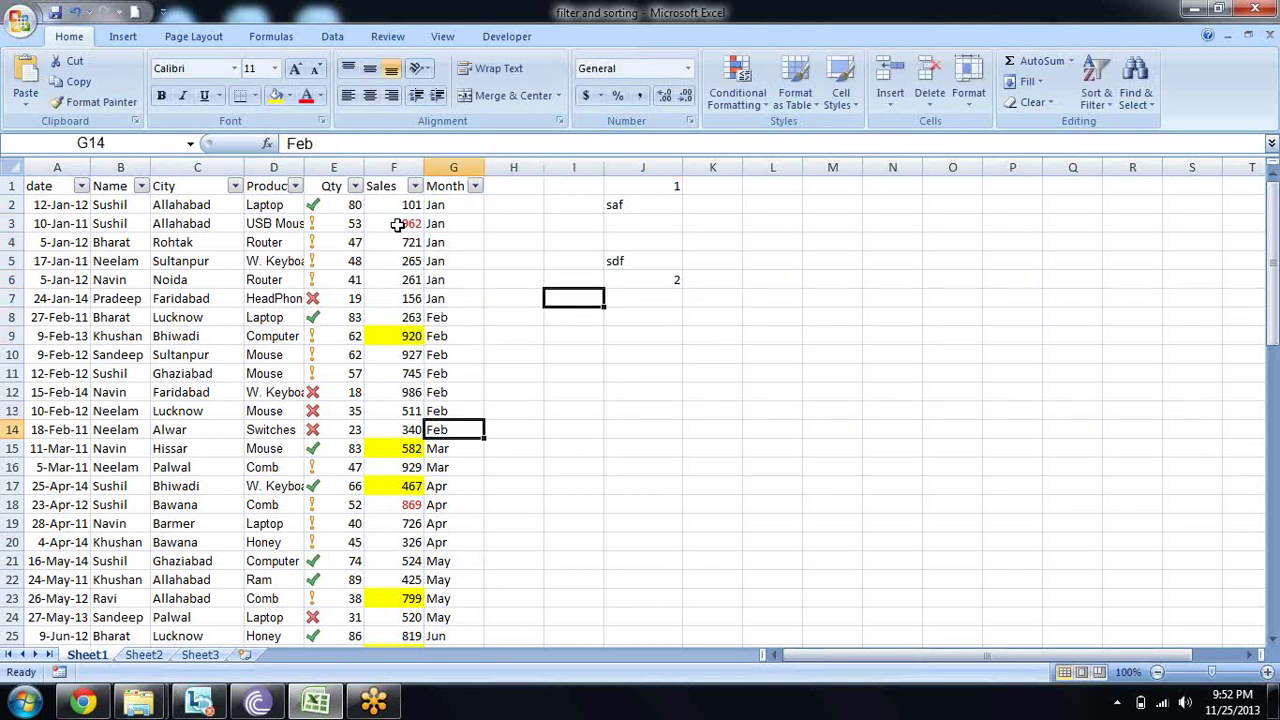
{"action": "key", "text": "Down"}
{"action": "key", "text": "shift+Down"}
{"action": "key", "text": "Up"}
{"action": "key", "text": "Right"}
{"action": "key", "text": "Right"}
{"action": "key", "text": "Up"}
{"action": "key", "text": "Up"}
{"action": "key", "text": "Up"}
{"action": "key", "text": "Up"}
{"action": "key", "text": "Up"}
{"action": "key", "text": "Up"}
{"action": "key", "text": "Up"}
{"action": "key", "text": "Up"}
{"action": "key", "text": "Right"}
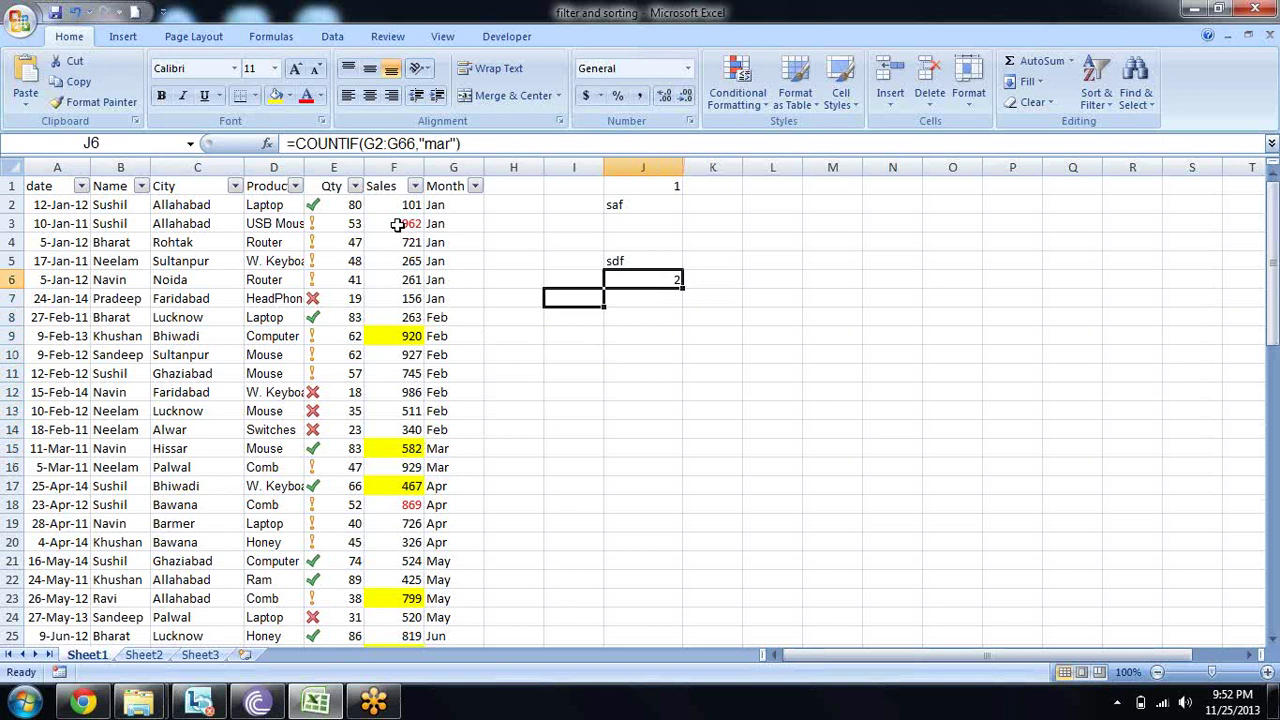
{"action": "key", "text": "Delete"}
{"action": "key", "text": "Up"}
{"action": "key", "text": "Up"}
{"action": "key", "text": "Up"}
{"action": "key", "text": "Up"}
Step: Clear the scratch entries J1:J5 and copy the Name list B2:B66
{"action": "key", "text": "shift+Down"}
{"action": "key", "text": "shift+Down"}
{"action": "key", "text": "shift+Down"}
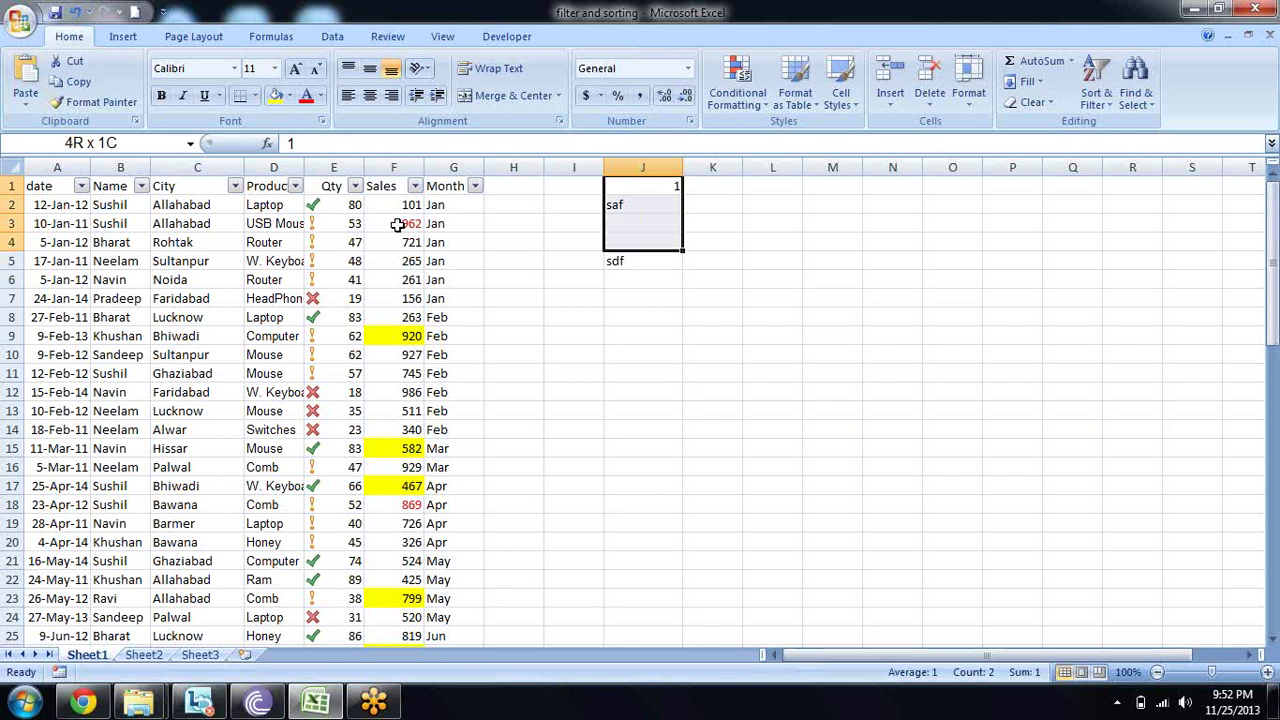
{"action": "key", "text": "shift+Down"}
{"action": "key", "text": "Delete"}
{"action": "key", "text": "Left"}
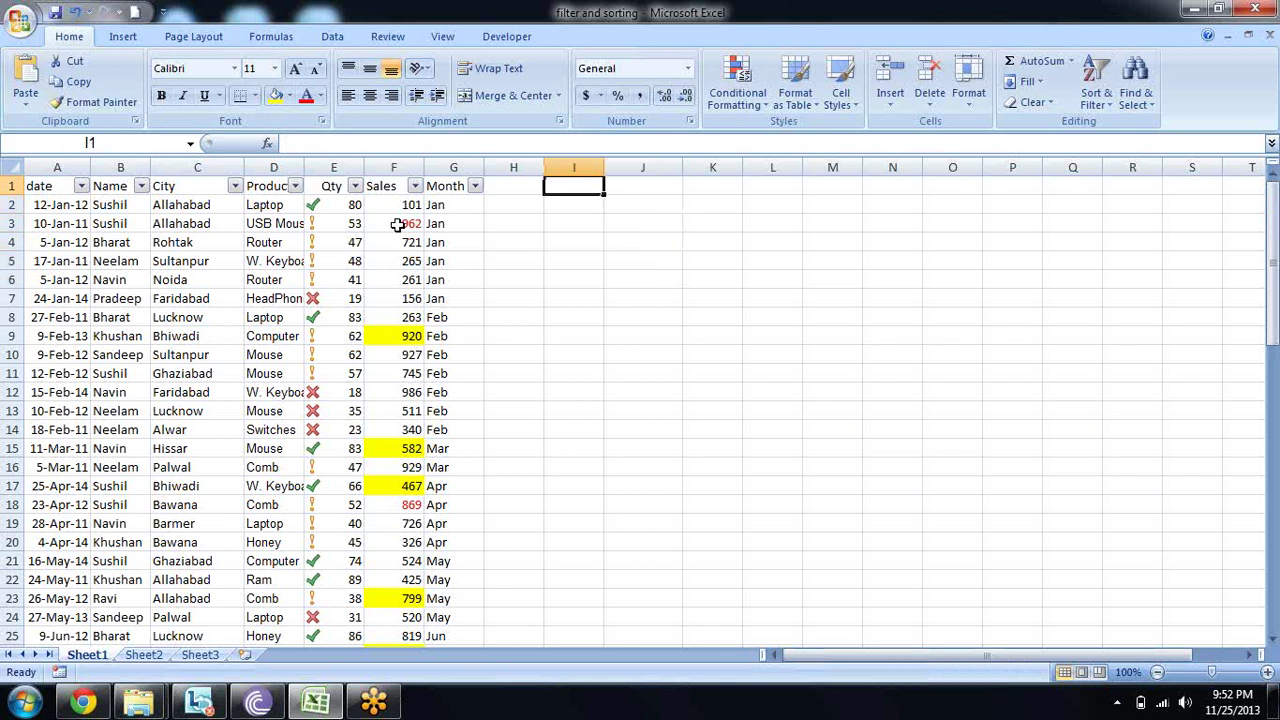
{"action": "key", "text": "Left"}
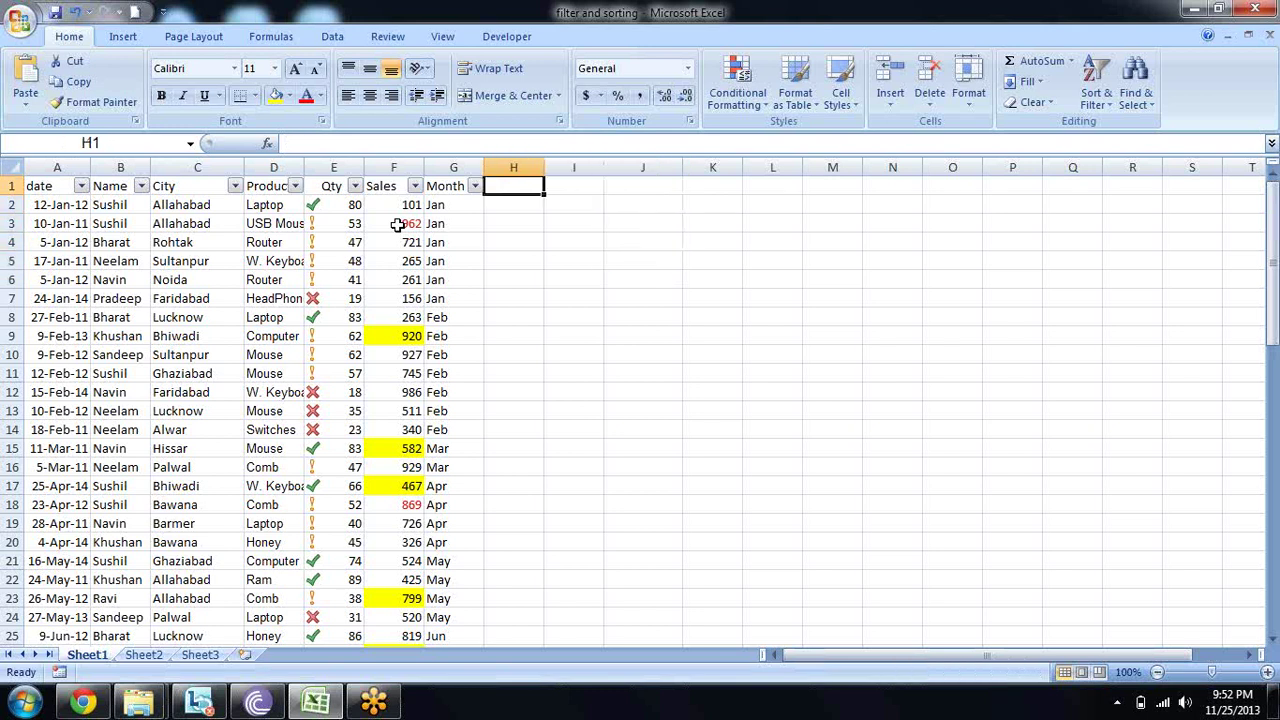
{"action": "key", "text": "Left"}
{"action": "key", "text": "Down"}
{"action": "key", "text": "Down"}
{"action": "key", "text": "Down"}
{"action": "key", "text": "Up"}
{"action": "key", "text": "Up"}
{"action": "key", "text": "Left"}
{"action": "key", "text": "Left"}
{"action": "key", "text": "Left"}
{"action": "key", "text": "Left"}
{"action": "key", "text": "Left"}
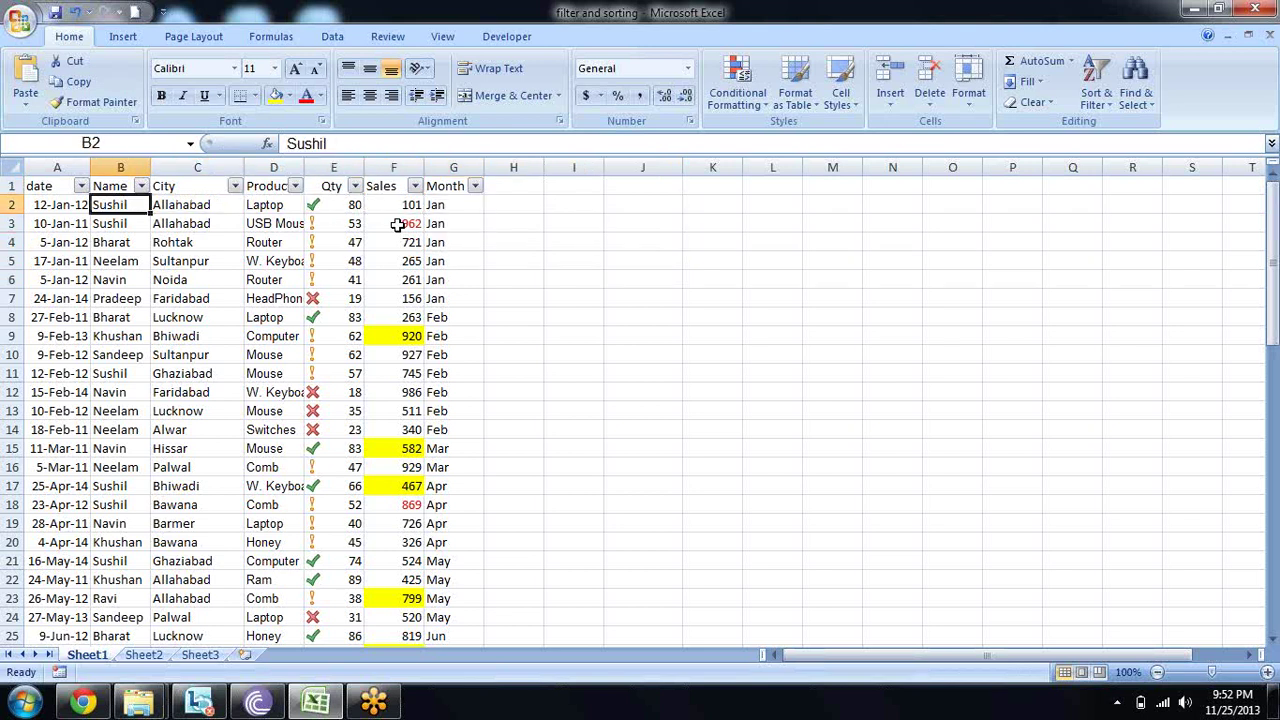
{"action": "key", "text": "ctrl+shift+Down"}
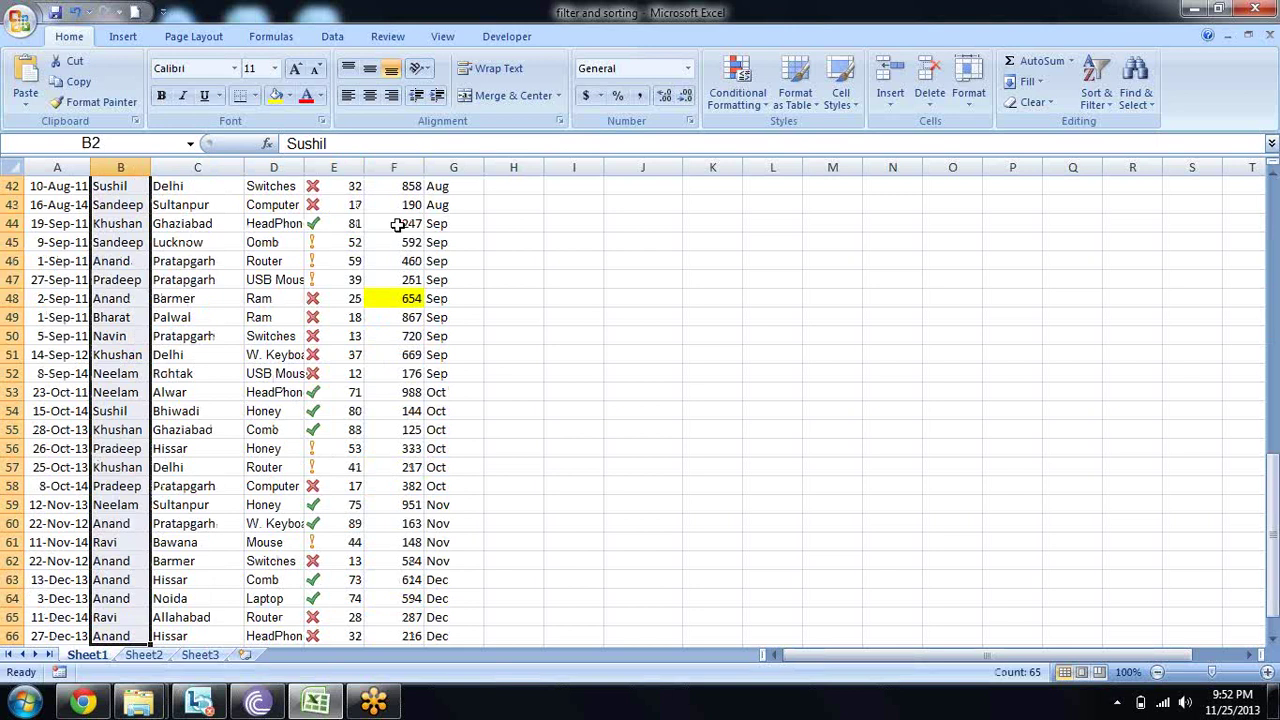
{"action": "key", "text": "ctrl+c"}
Step: Paste the copied names into column J starting at J2
{"action": "key", "text": "Right"}
{"action": "key", "text": "Right"}
{"action": "key", "text": "Right"}
{"action": "key", "text": "Right"}
{"action": "key", "text": "Up"}
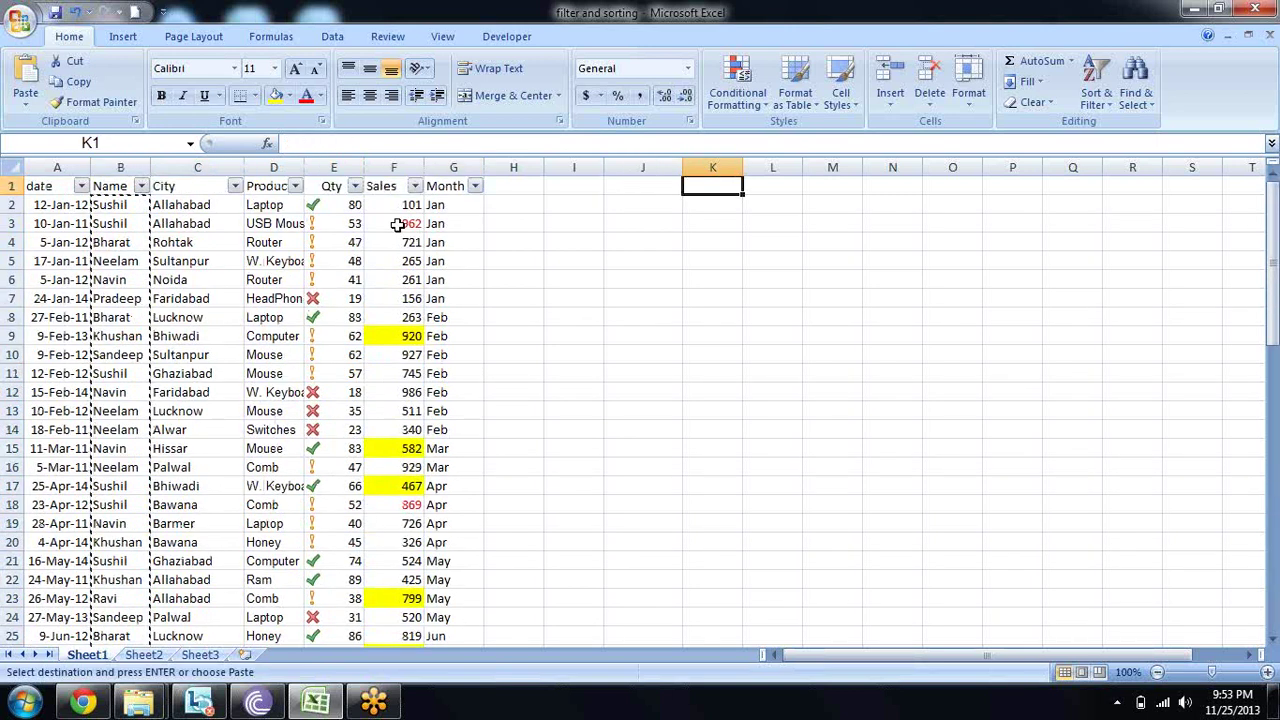
{"action": "key", "text": "Down"}
{"action": "key", "text": "Left"}
{"action": "key", "text": "Return"}
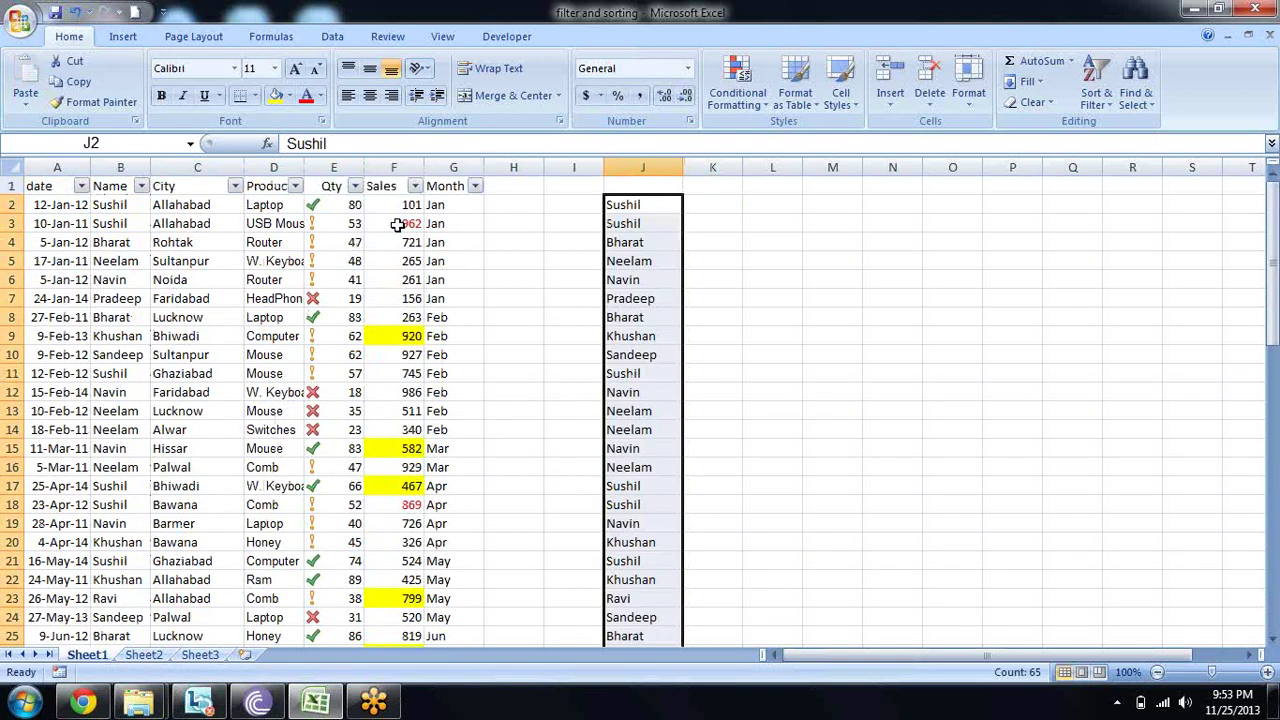
Step: Add the header 'name' in J1
{"action": "key", "text": "Right"}
{"action": "key", "text": "Up"}
{"action": "key", "text": "Left"}
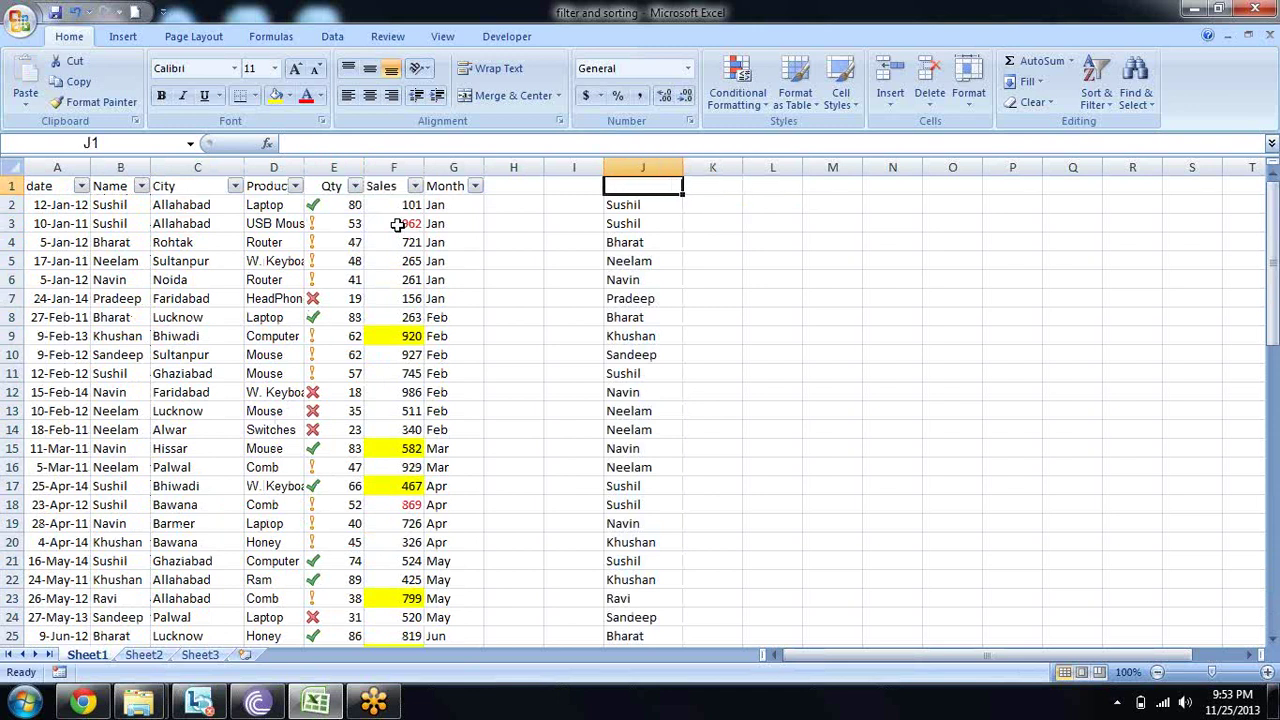
{"action": "type", "text": "n"}
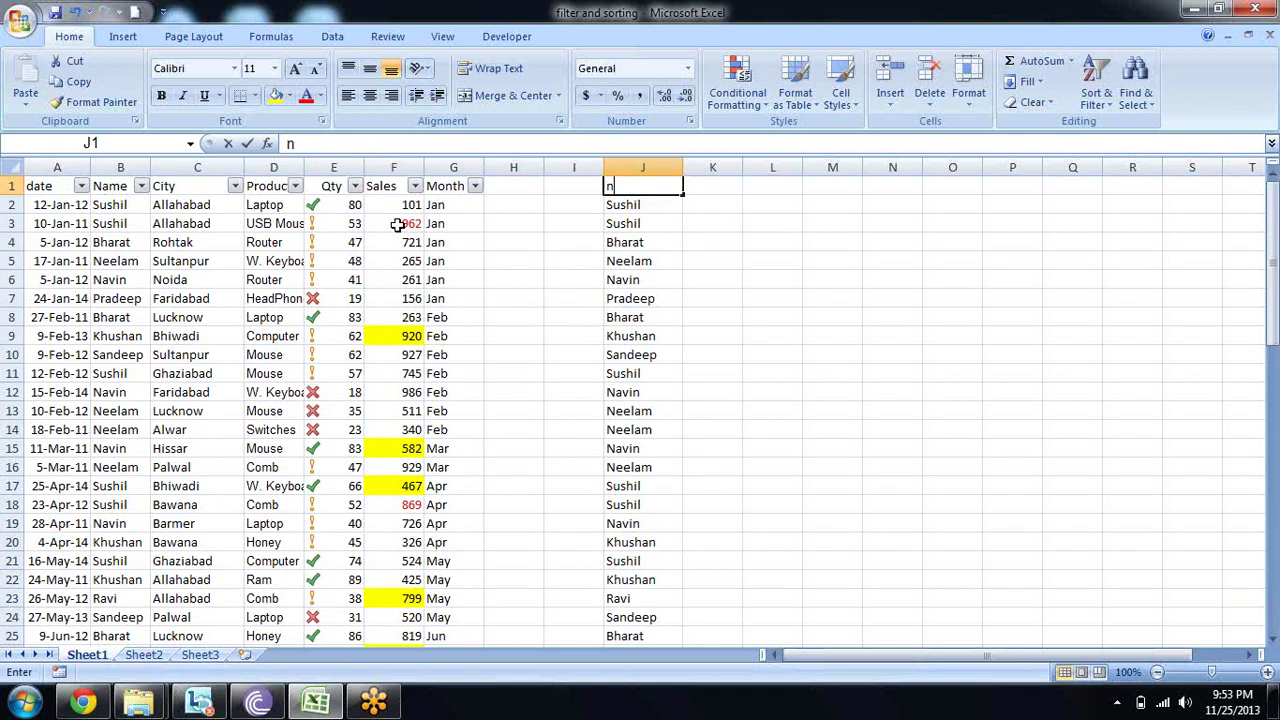
{"action": "type", "text": "ame"}
{"action": "key", "text": "Right"}
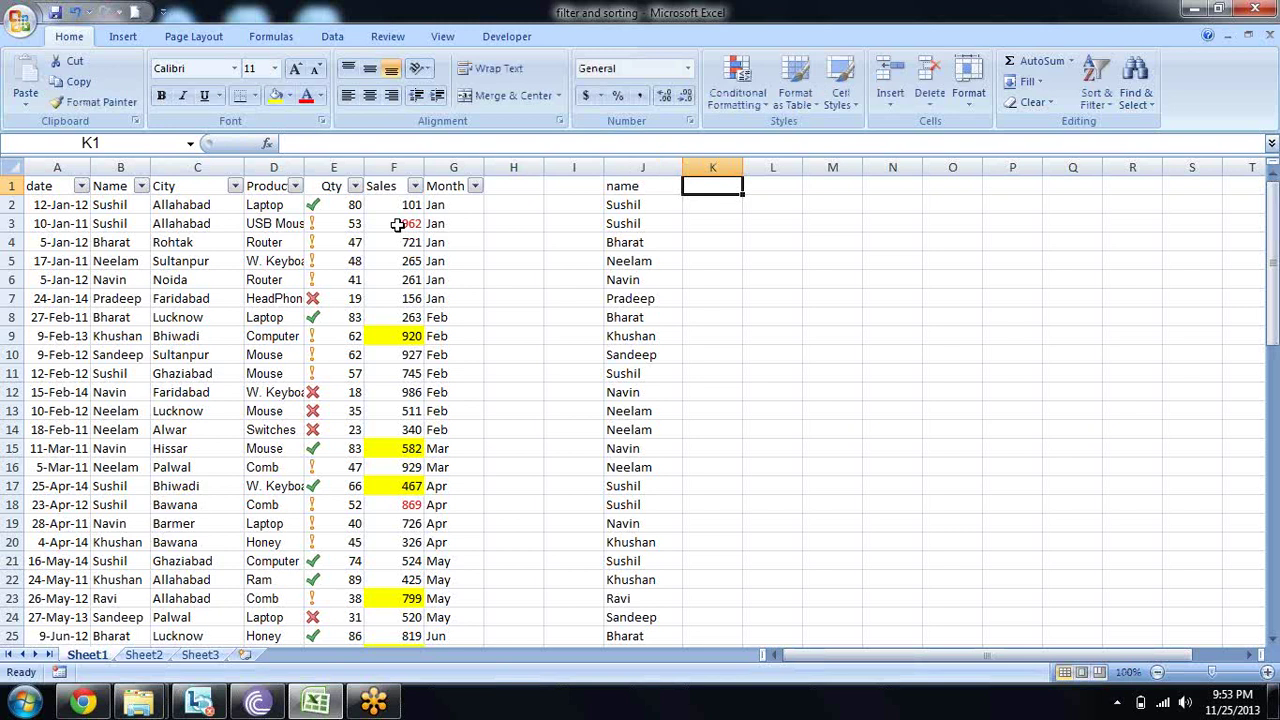
{"action": "key", "text": "Left"}
{"action": "key", "text": "Right"}
Step: Start a COUNTIF formula in K2, then cancel the unfinished entry
{"action": "key", "text": "Down"}
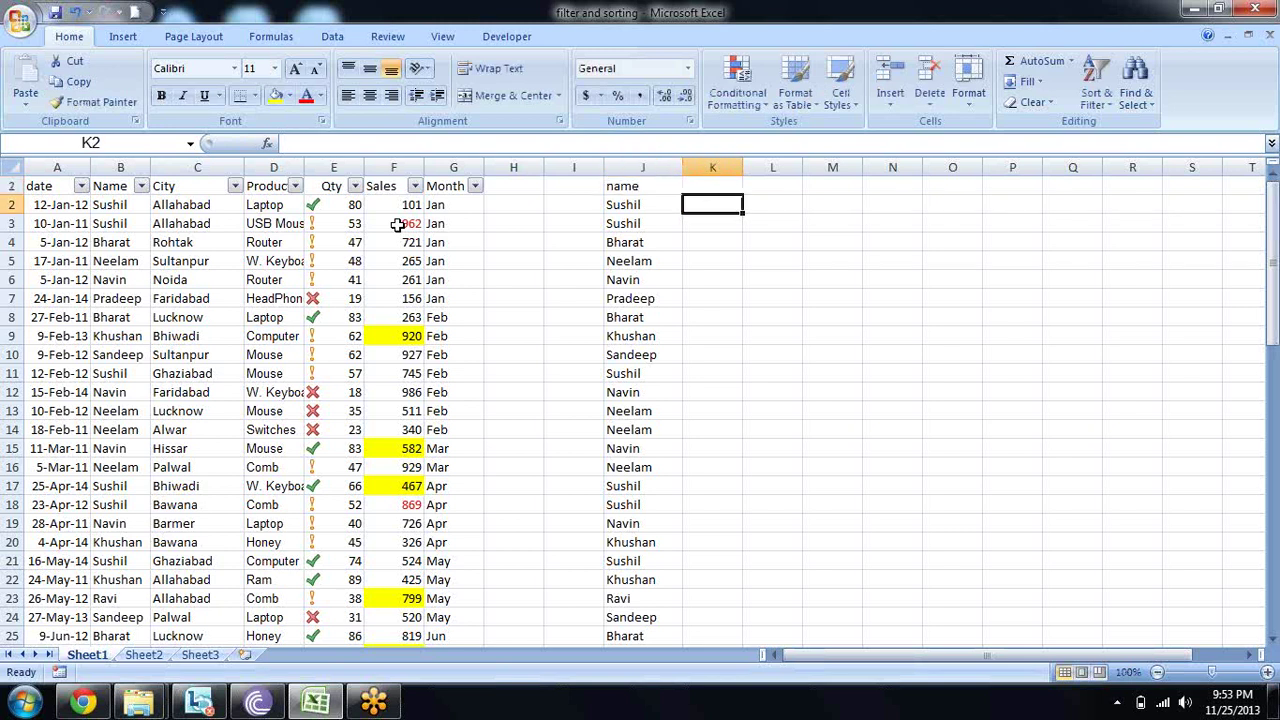
{"action": "type", "text": "="}
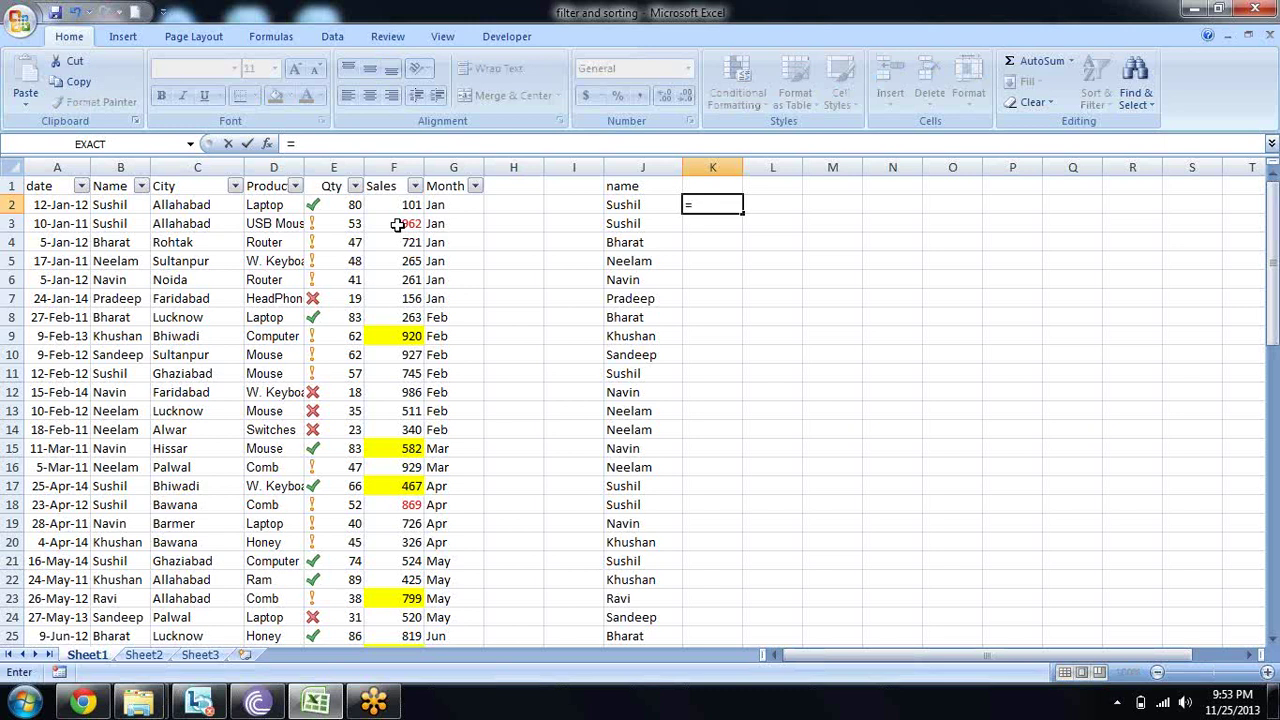
{"action": "type", "text": "voun"}
{"action": "key", "text": "BackSpace"}
{"action": "key", "text": "BackSpace"}
{"action": "key", "text": "BackSpace"}
{"action": "key", "text": "BackSpace"}
{"action": "type", "text": "cou"}
{"action": "key", "text": "Down"}
{"action": "key", "text": "Down"}
{"action": "key", "text": "Down"}
{"action": "key", "text": "Tab"}
{"action": "key", "text": "Left"}
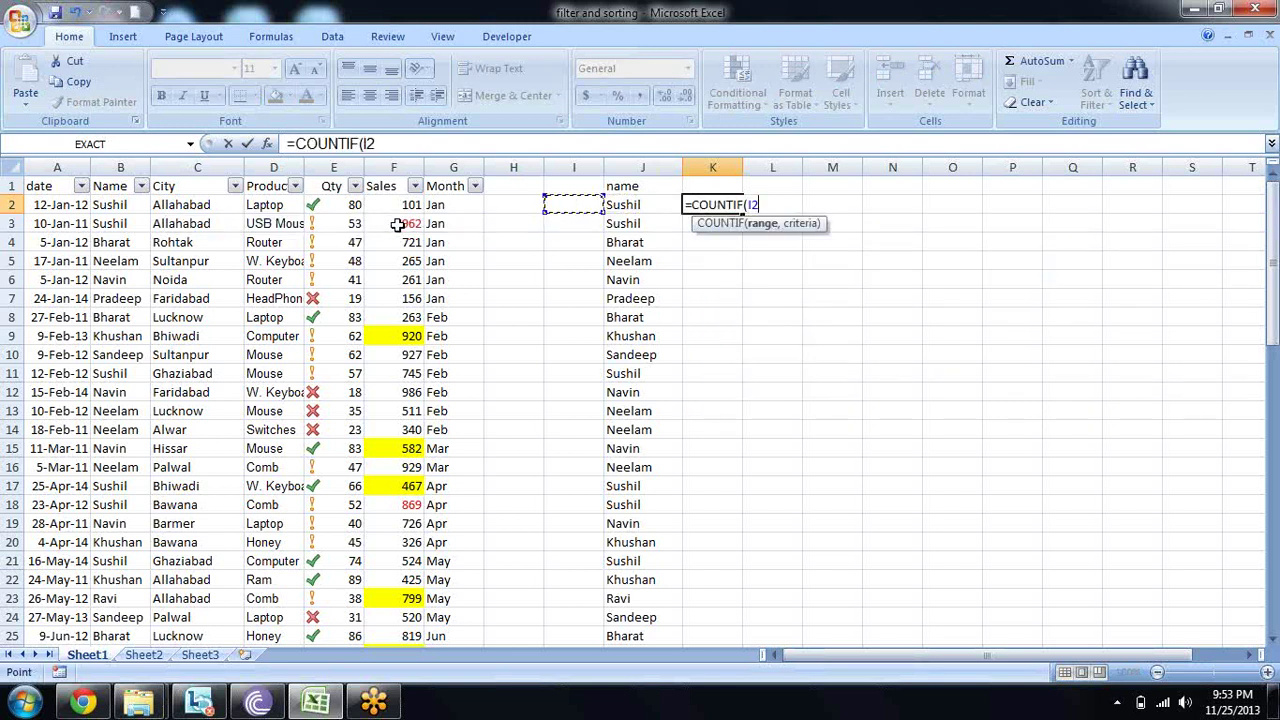
{"action": "scroll", "coordinate": [397, 224], "scroll_direction": "down", "scroll_amount": 13}
{"action": "left_click", "coordinate": [397, 224]}
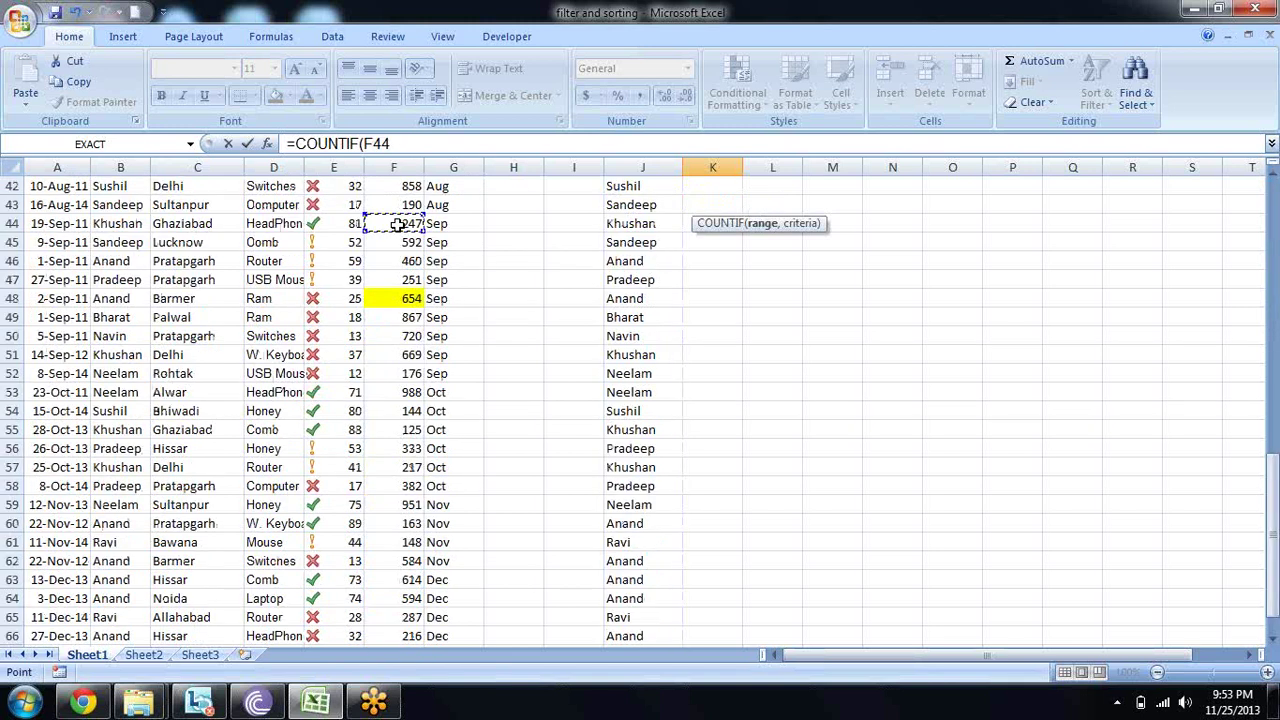
{"action": "key", "text": "Up"}
{"action": "key", "text": "Up"}
{"action": "key", "text": "Up"}
{"action": "key", "text": "Up"}
{"action": "key", "text": "Up"}
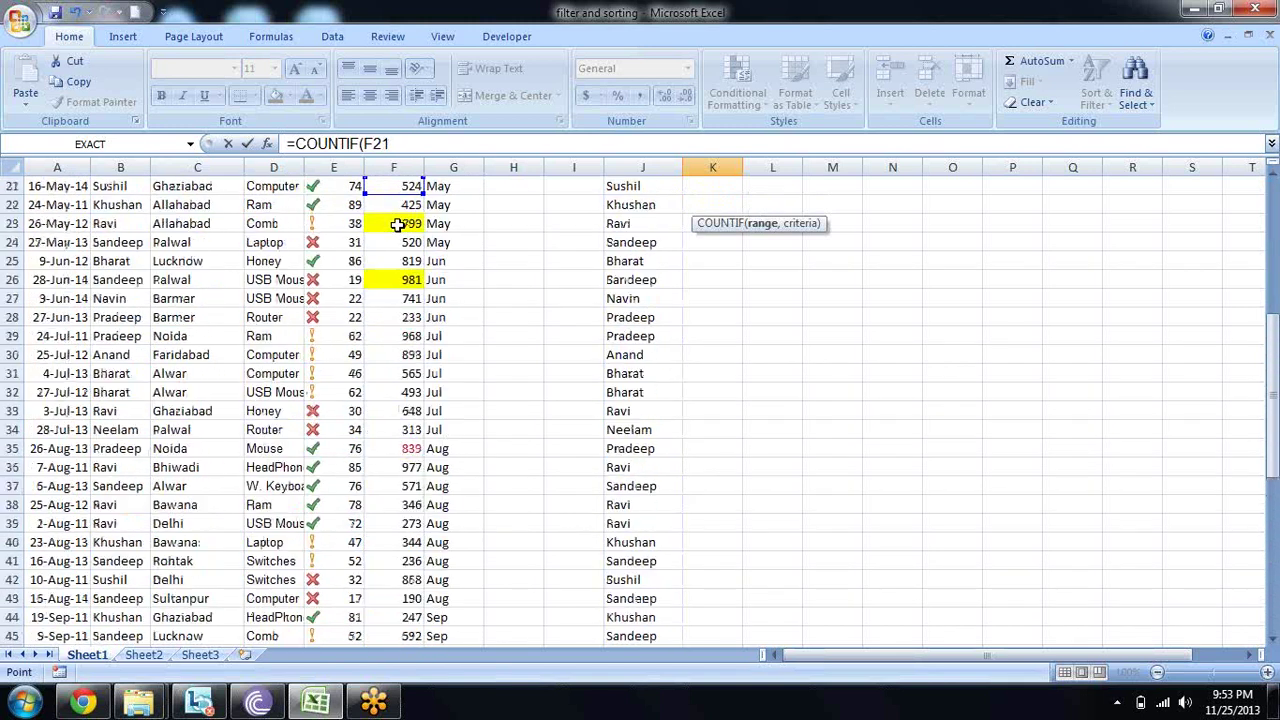
{"action": "key", "text": "Up"}
{"action": "key", "text": "Up"}
{"action": "key", "text": "Up"}
{"action": "key", "text": "Right"}
{"action": "key", "text": "Right"}
{"action": "key", "text": "Right"}
{"action": "key", "text": "Right"}
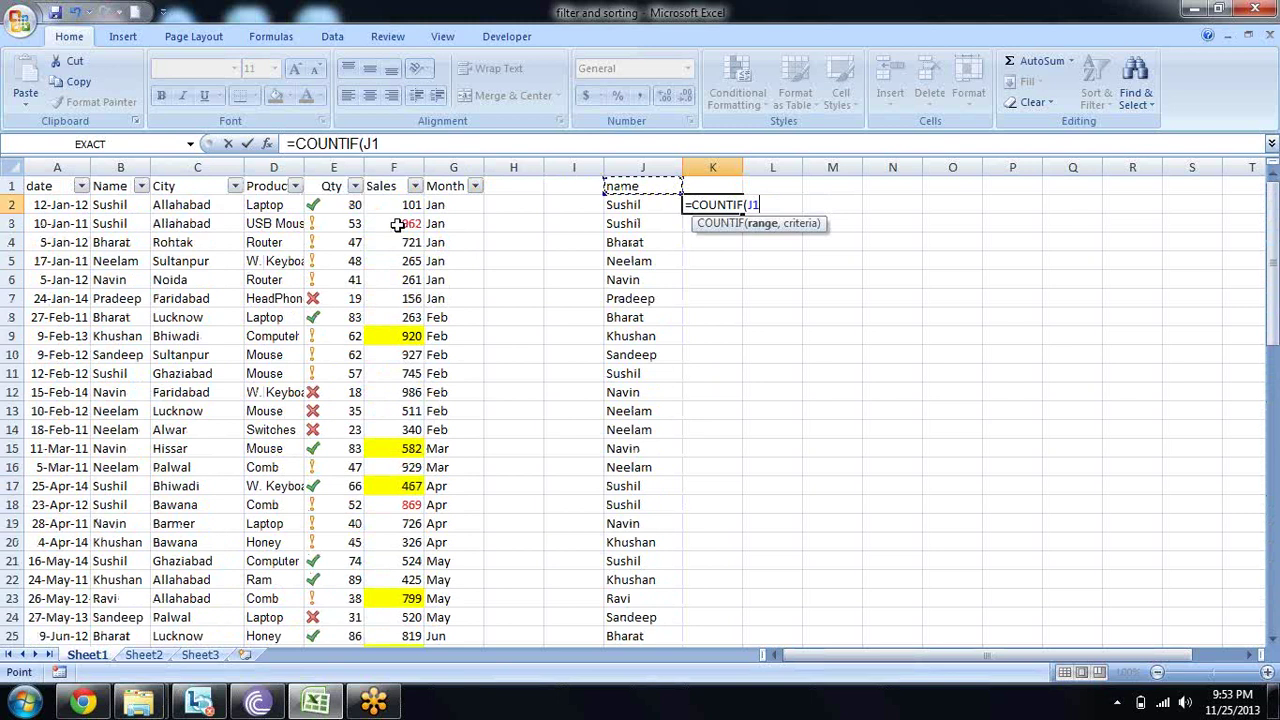
{"action": "key", "text": "Down"}
{"action": "key", "text": "Escape"}
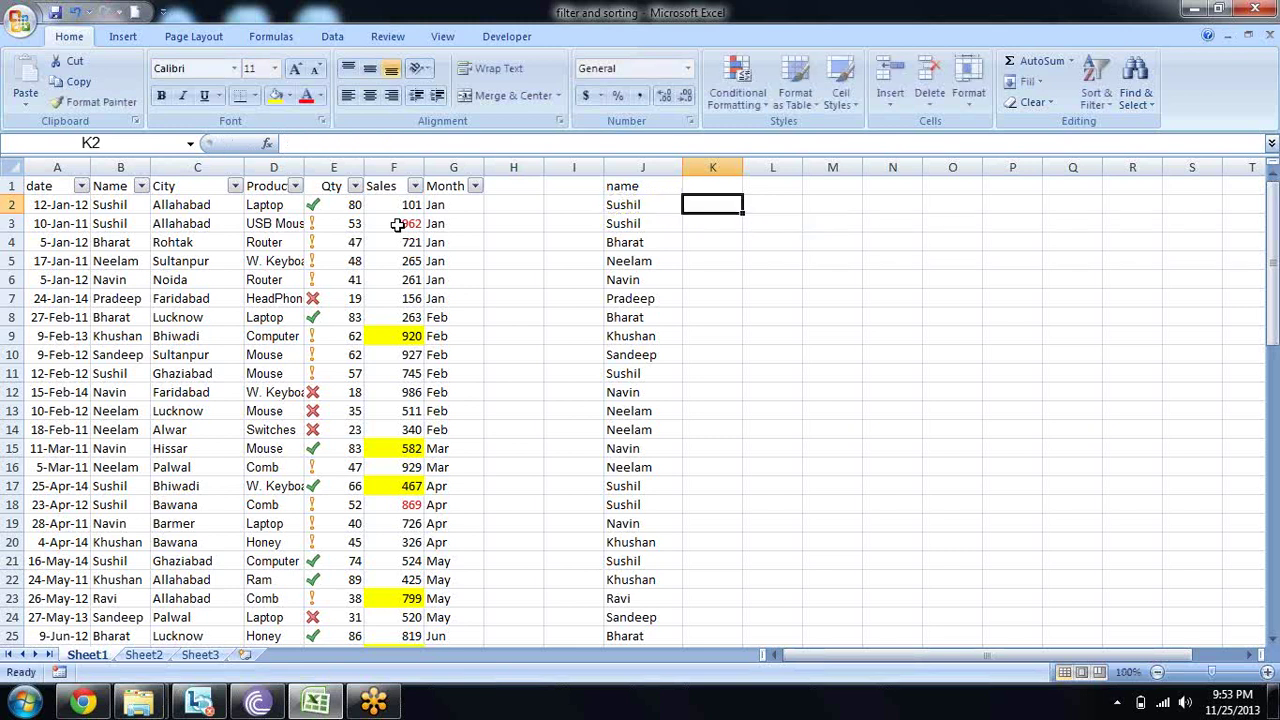
Step: Look over the first names in J2 and J3 and return to K2
{"action": "key", "text": "Left"}
{"action": "key", "text": "Down"}
{"action": "key", "text": "Down"}
{"action": "key", "text": "Down"}
{"action": "key", "text": "Down"}
{"action": "key", "text": "Down"}
{"action": "key", "text": "Up"}
{"action": "key", "text": "Up"}
{"action": "key", "text": "Up"}
{"action": "key", "text": "Up"}
{"action": "key", "text": "Up"}
{"action": "key", "text": "Right"}
{"action": "key", "text": "Left"}
{"action": "key", "text": "Right"}
{"action": "key", "text": "Left"}
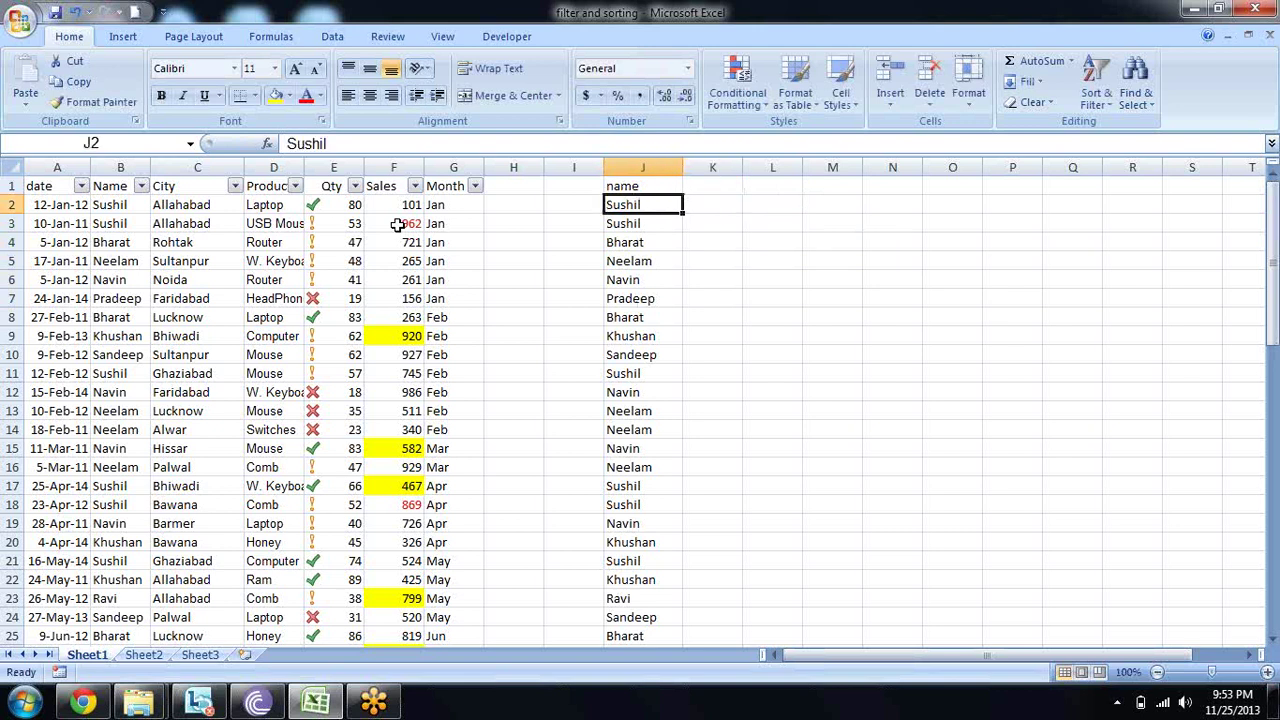
{"action": "key", "text": "Down"}
{"action": "key", "text": "Right"}
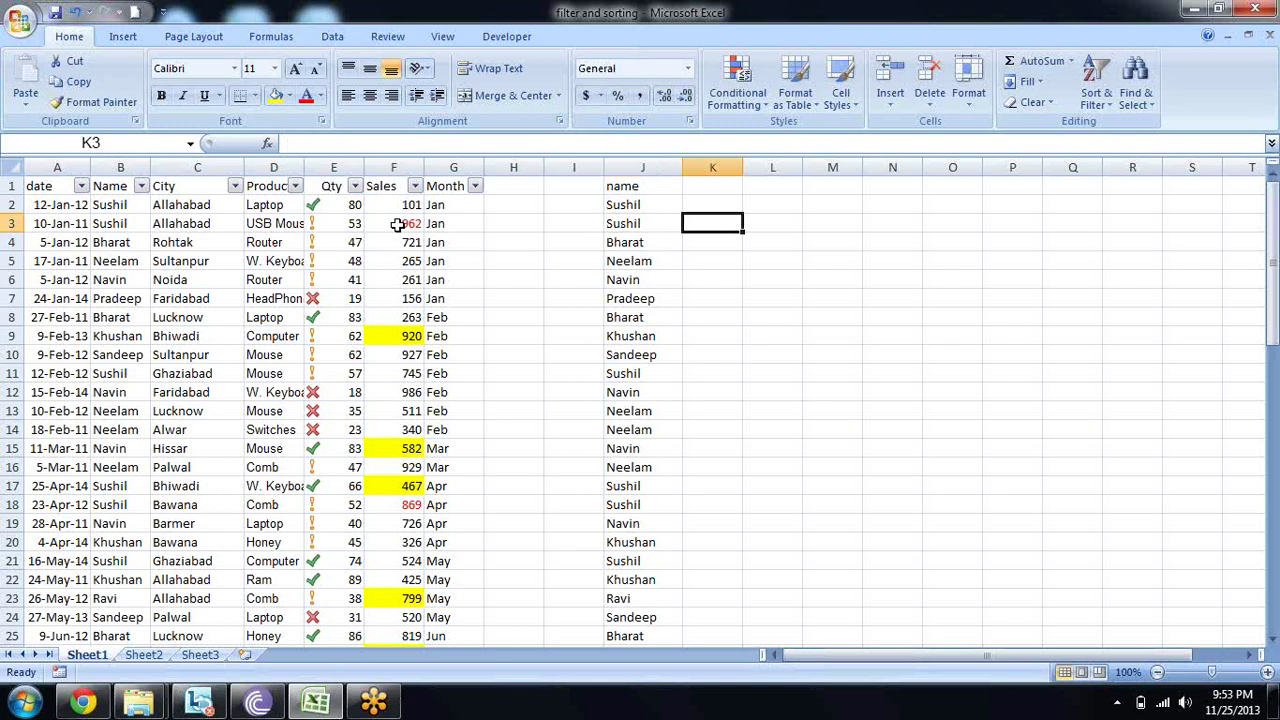
{"action": "key", "text": "Up"}
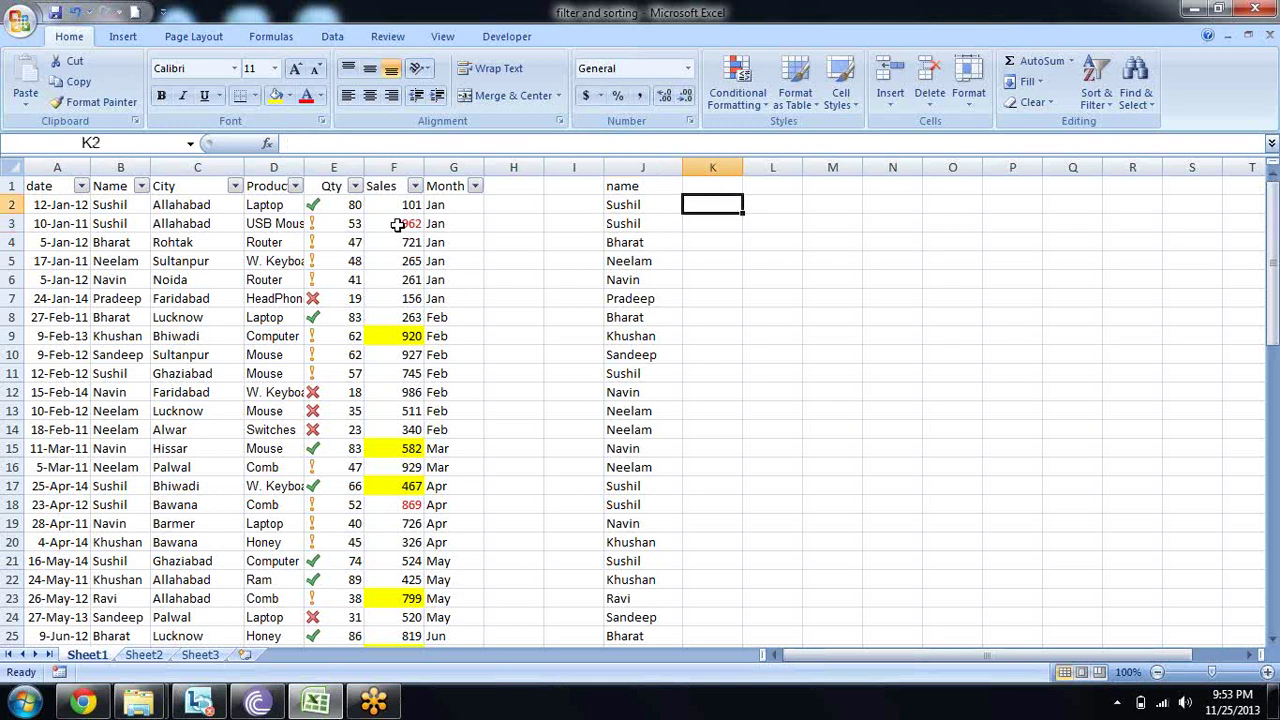
Step: Enter the running-count formula =COUNTIF($J$2:J2,J2) in K2
{"action": "type", "text": "=coun"}
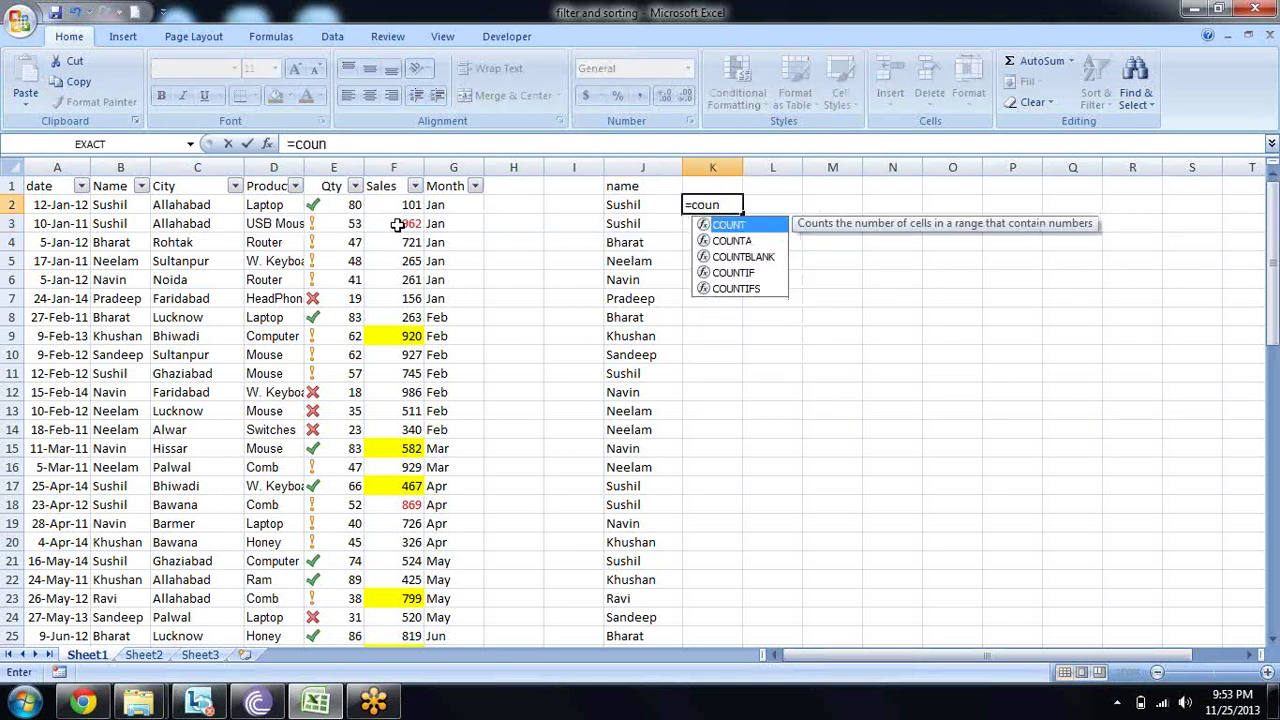
{"action": "key", "text": "Down"}
{"action": "key", "text": "Down"}
{"action": "key", "text": "Down"}
{"action": "key", "text": "Tab"}
{"action": "key", "text": "Left"}
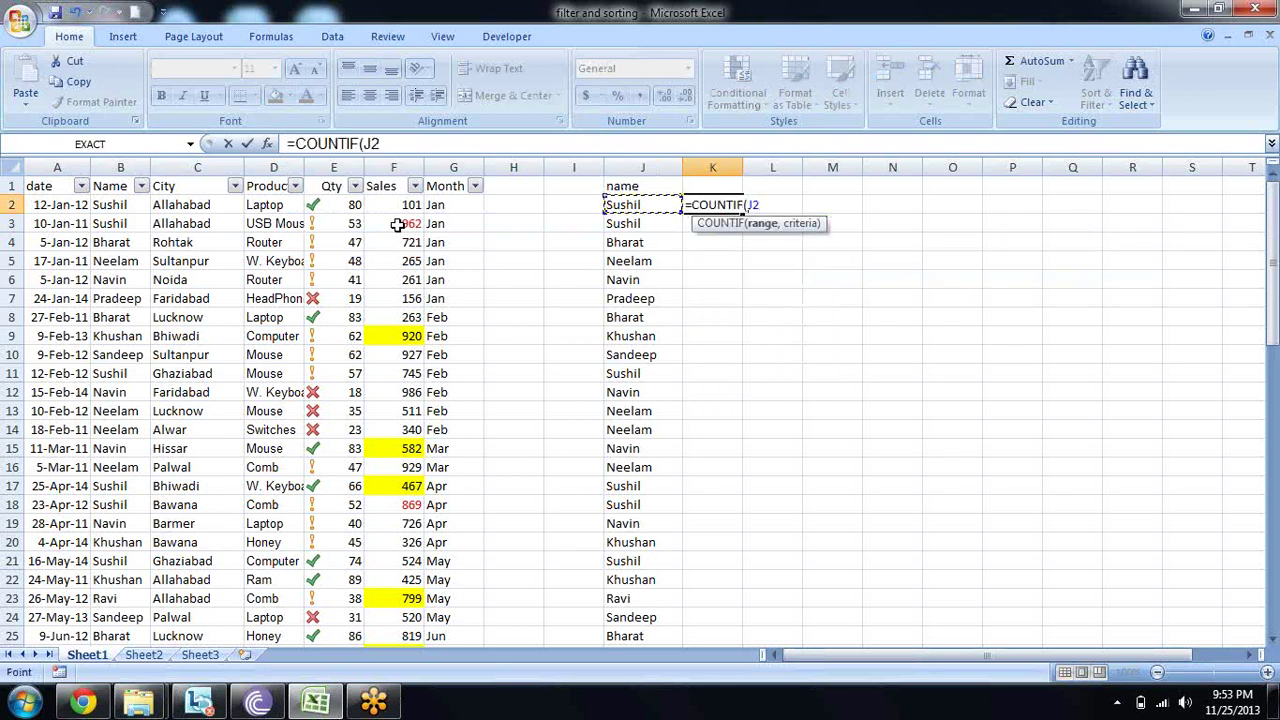
{"action": "key", "text": "F8"}
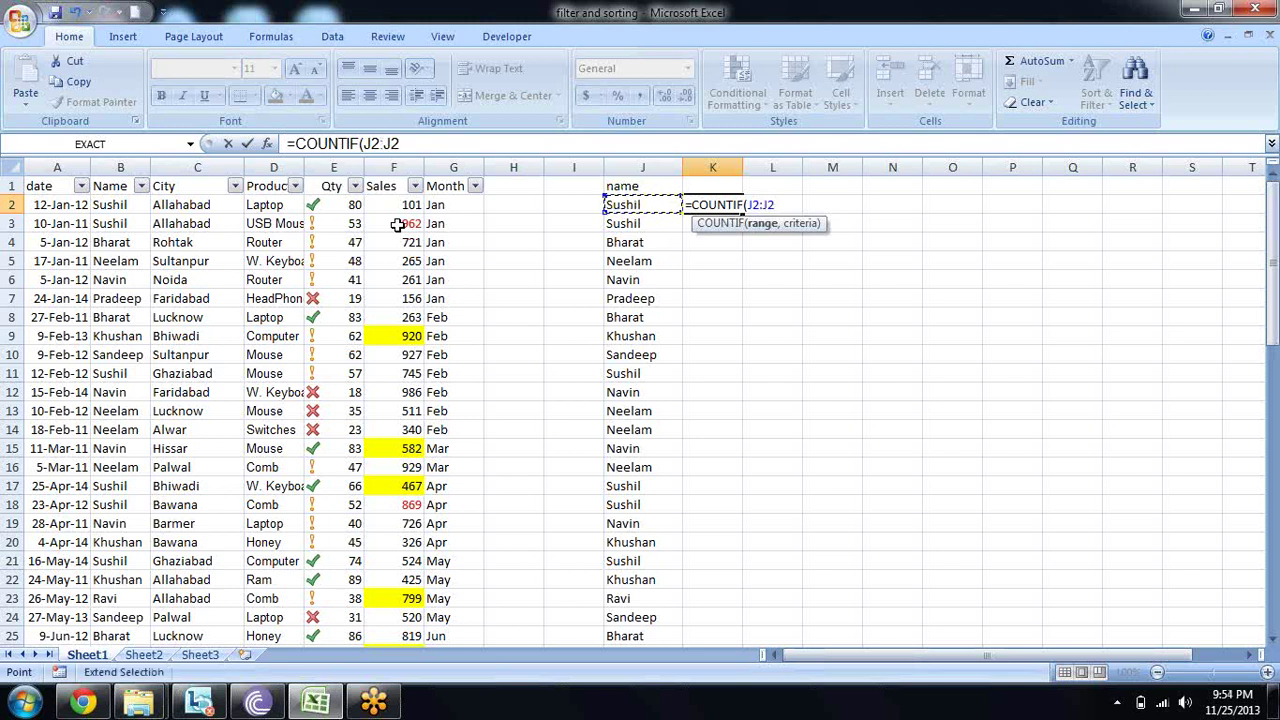
{"action": "type", "text": ","}
{"action": "key", "text": "Left"}
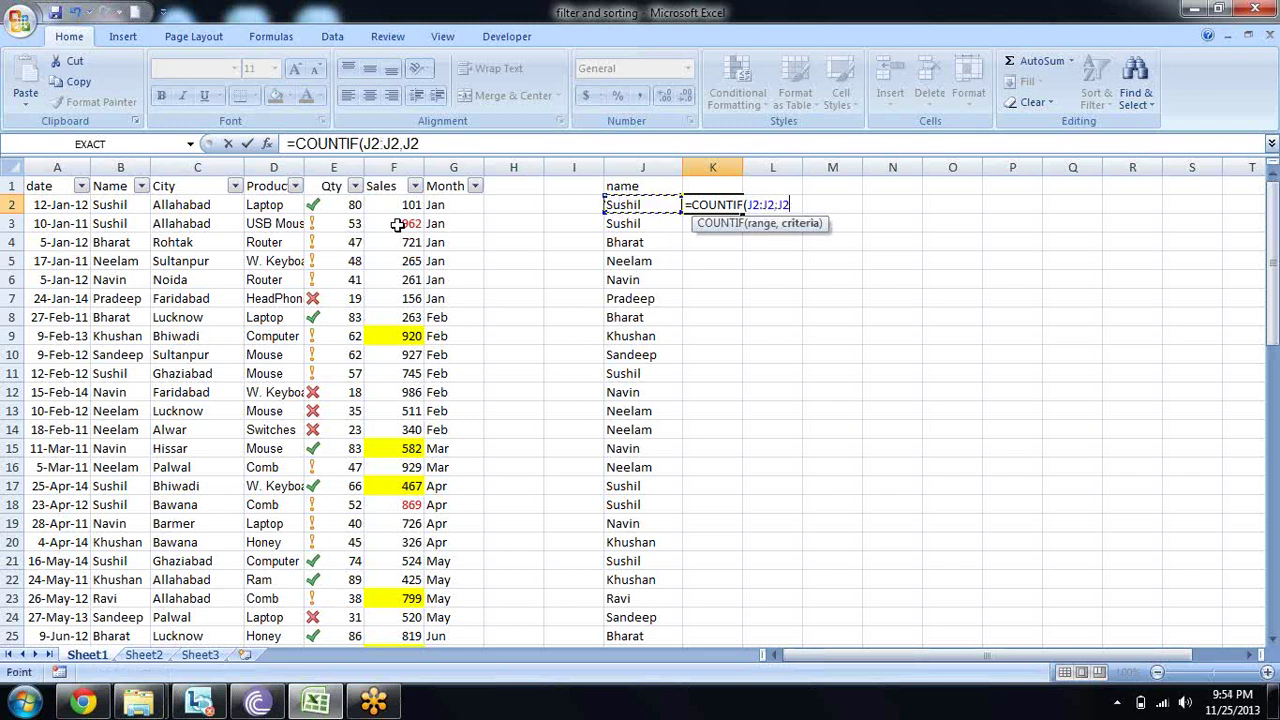
{"action": "type", "text": ")"}
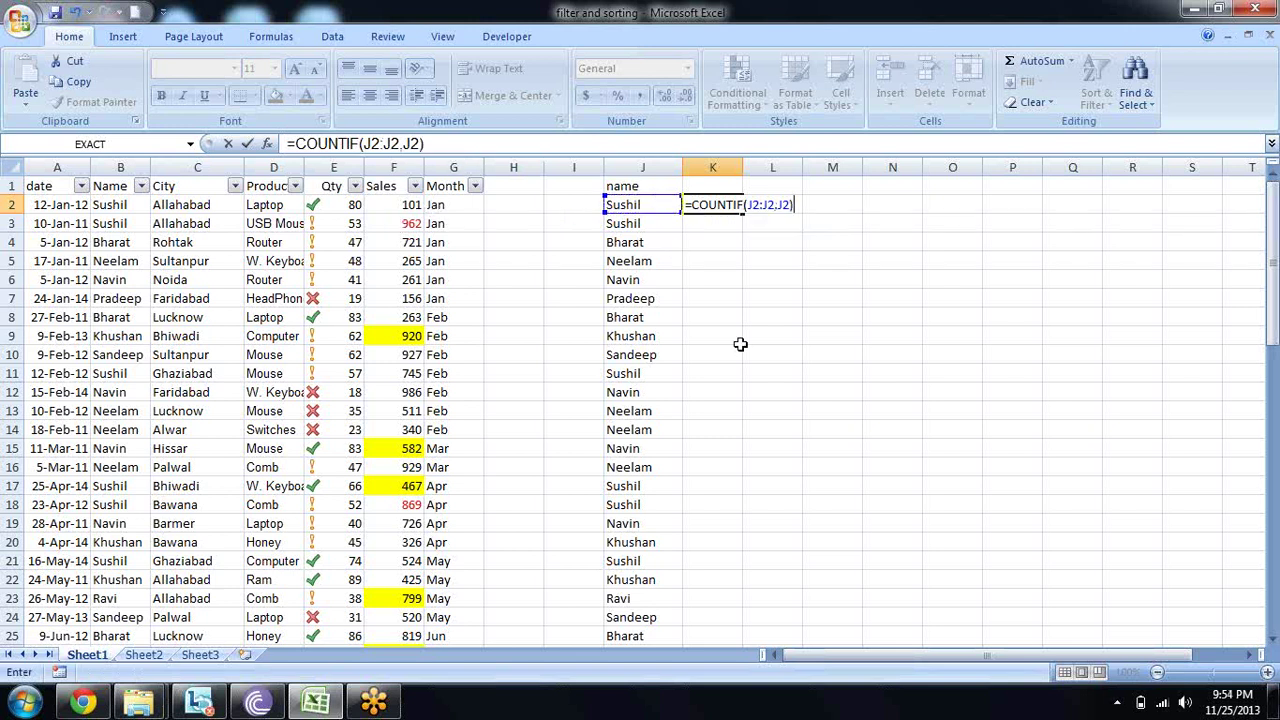
{"action": "left_click", "coordinate": [747, 206]}
{"action": "type", "text": "$"}
{"action": "key", "text": "Right"}
{"action": "type", "text": "$"}
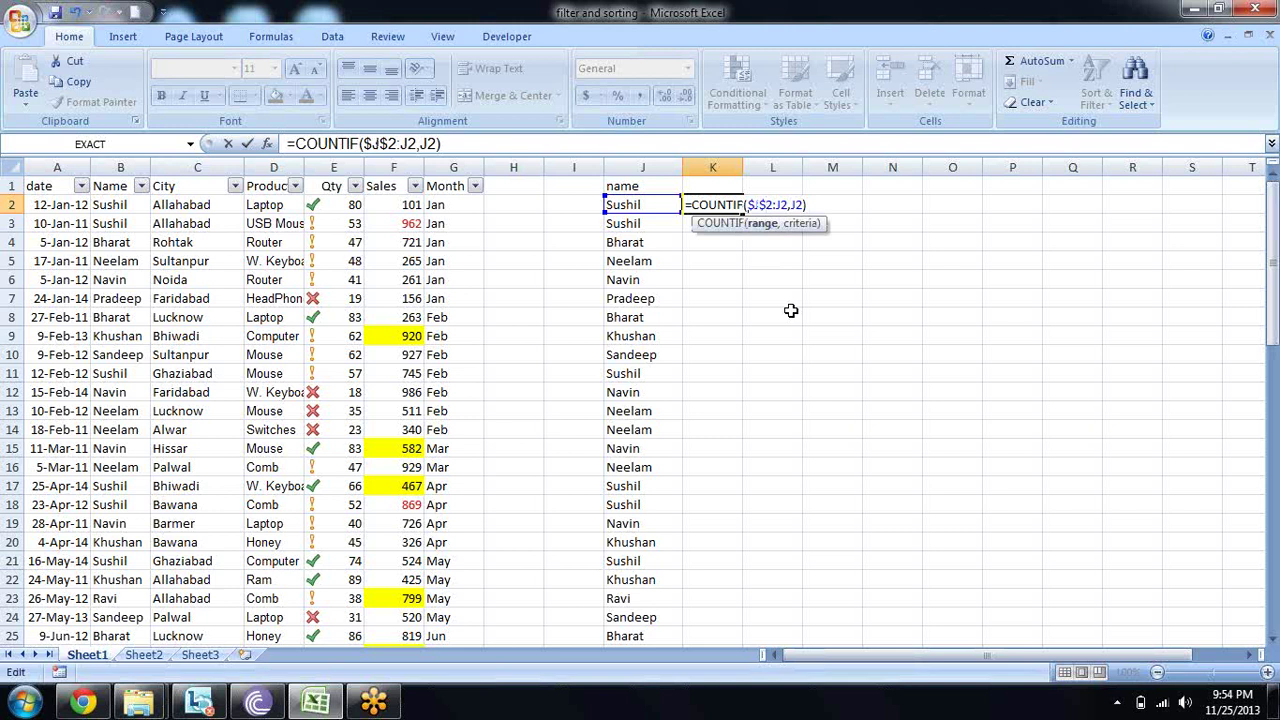
{"action": "key", "text": "Return"}
Step: Fill the count formula down column K and check the expanding ranges in K3 through K13
{"action": "key", "text": "Up"}
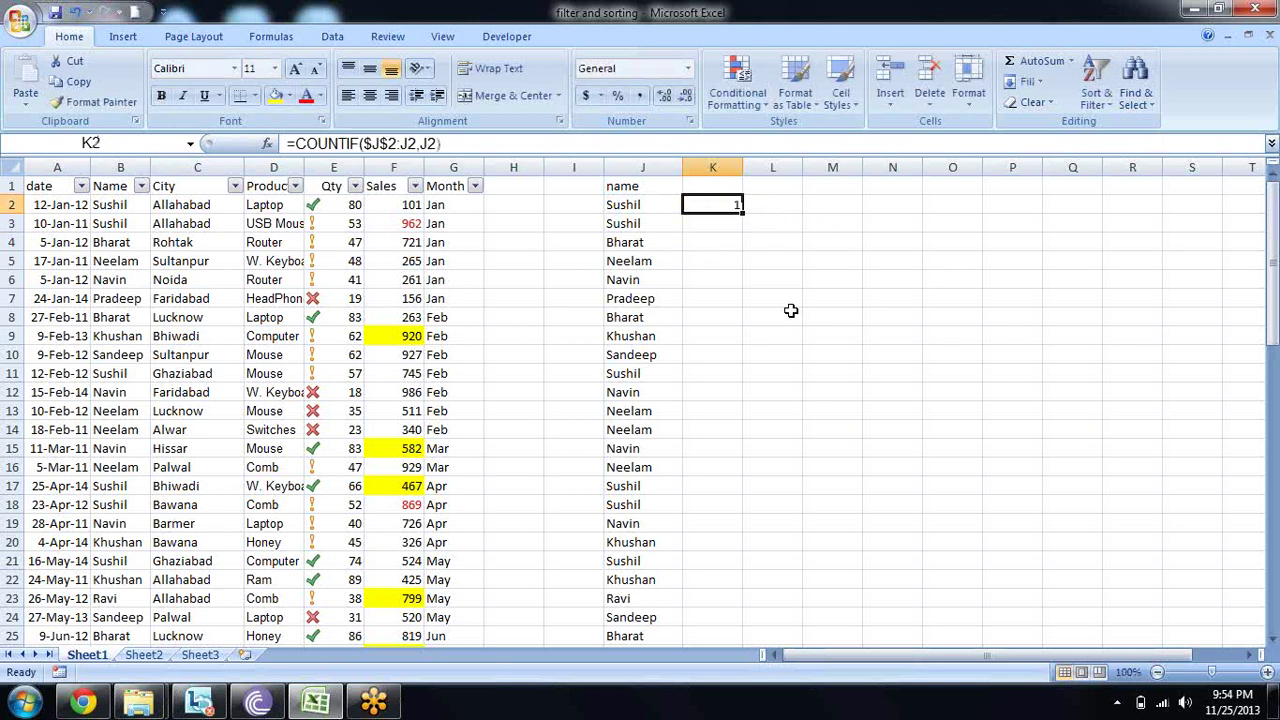
{"action": "double_click", "coordinate": [743, 212]}
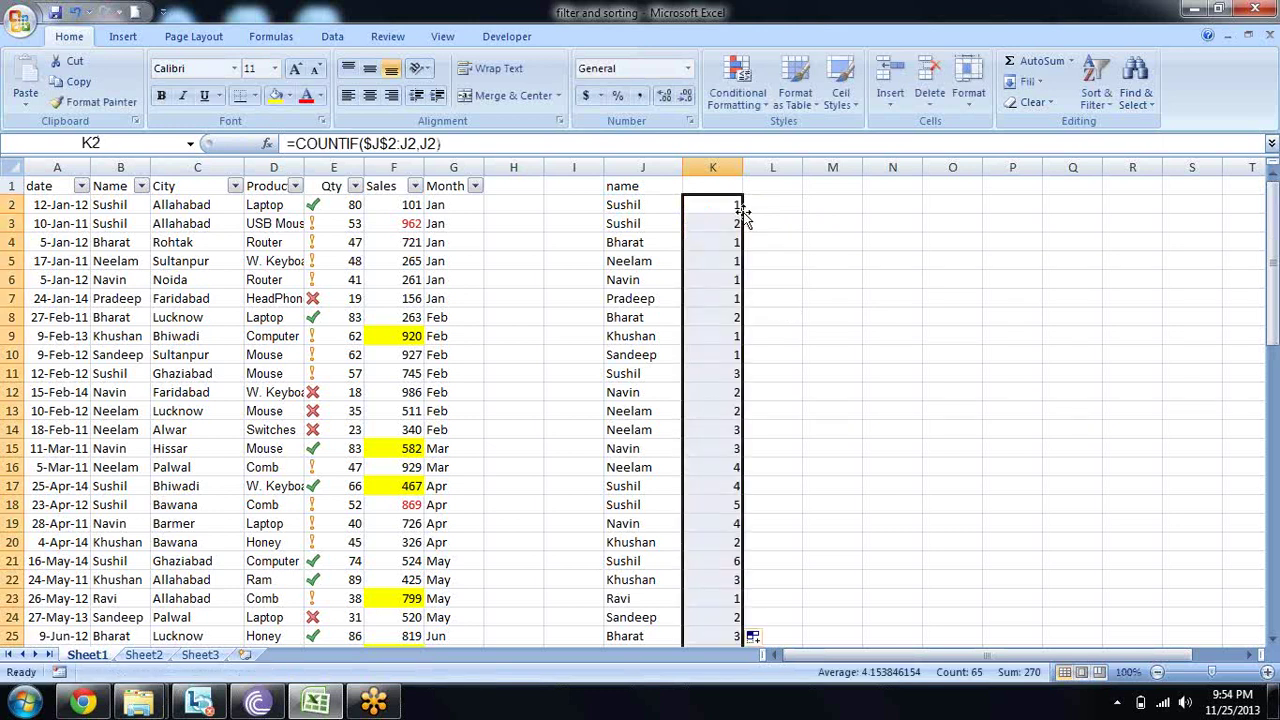
{"action": "left_click", "coordinate": [798, 259]}
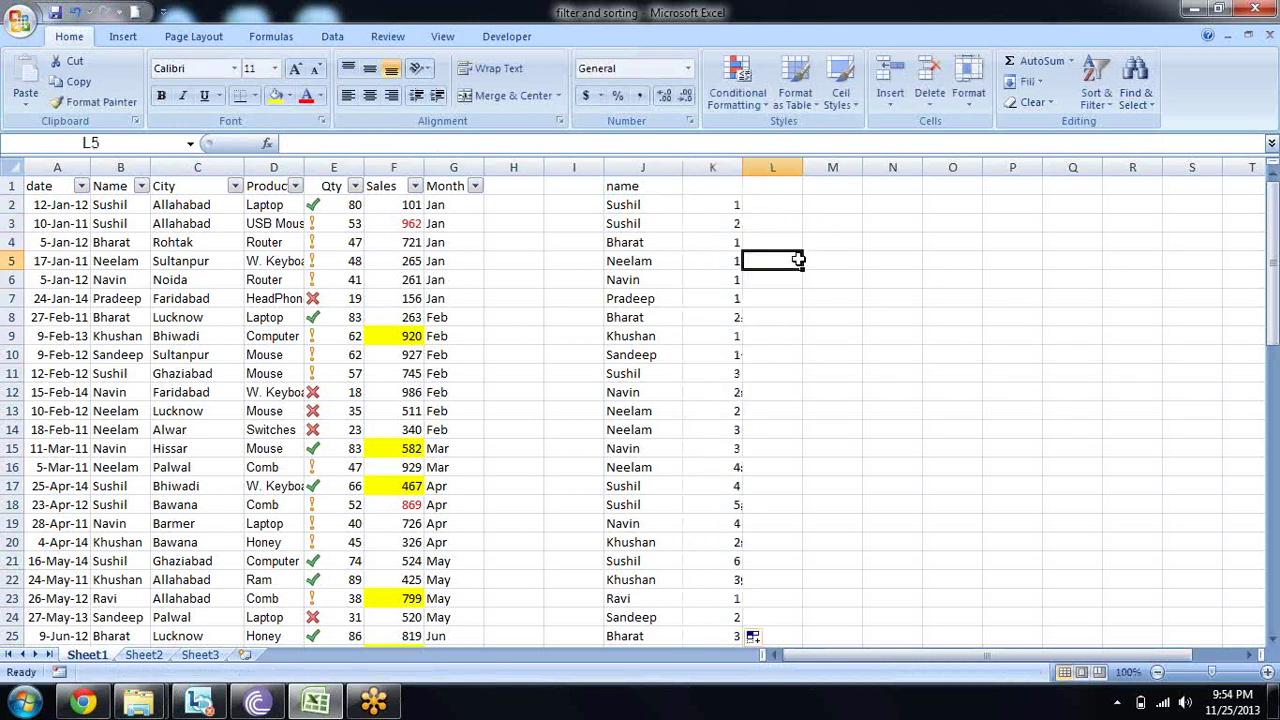
{"action": "left_click", "coordinate": [732, 203]}
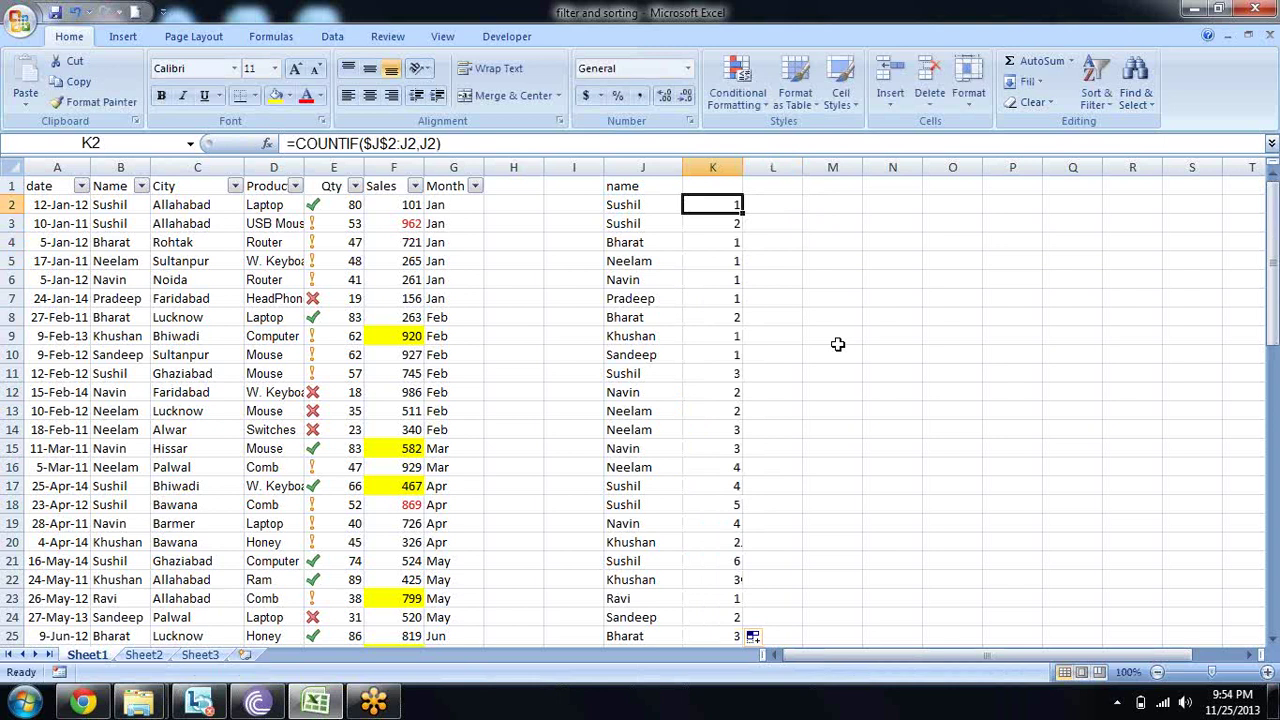
{"action": "key", "text": "Down"}
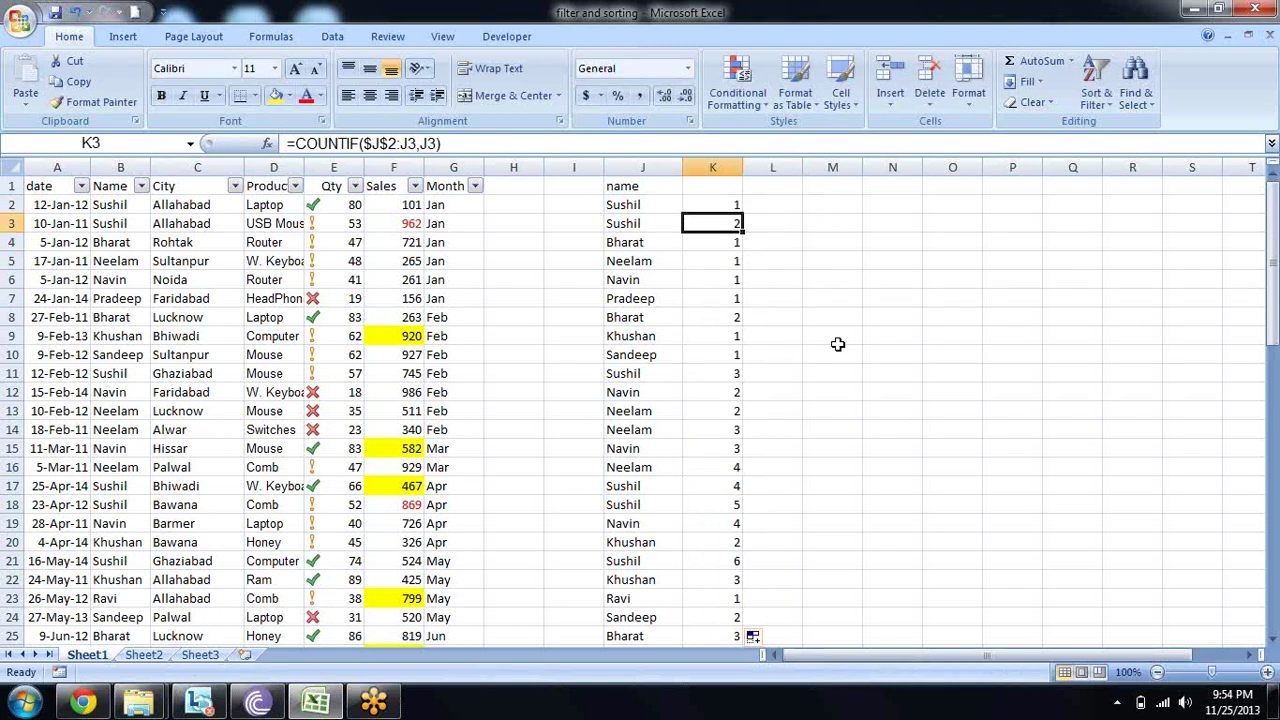
{"action": "key", "text": "Down"}
{"action": "key", "text": "Down"}
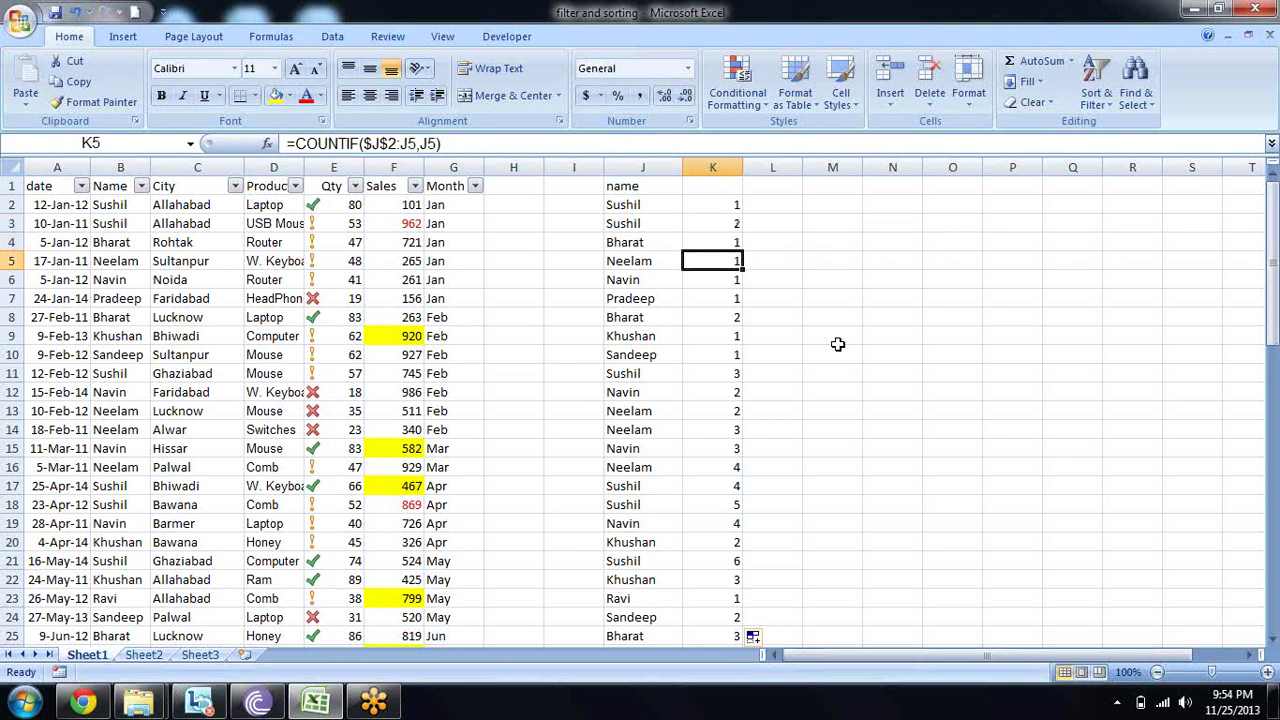
{"action": "key", "text": "Down"}
{"action": "key", "text": "Down"}
{"action": "key", "text": "Down"}
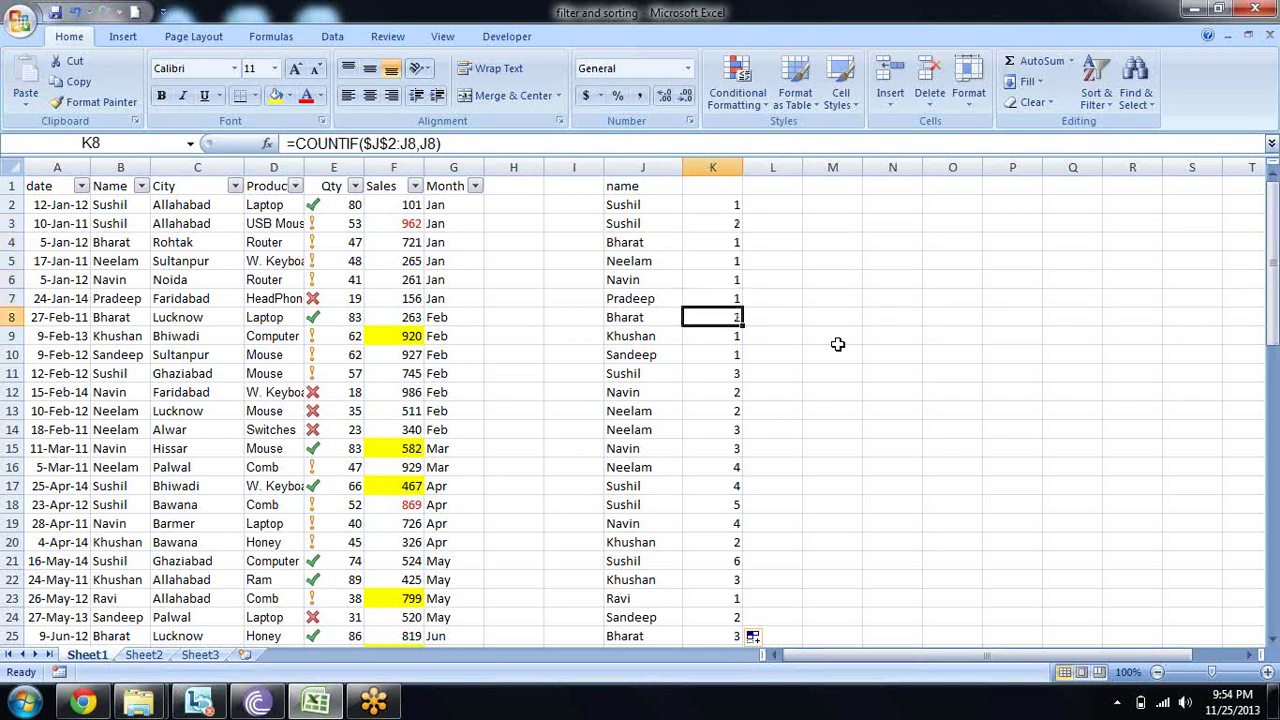
{"action": "key", "text": "Down"}
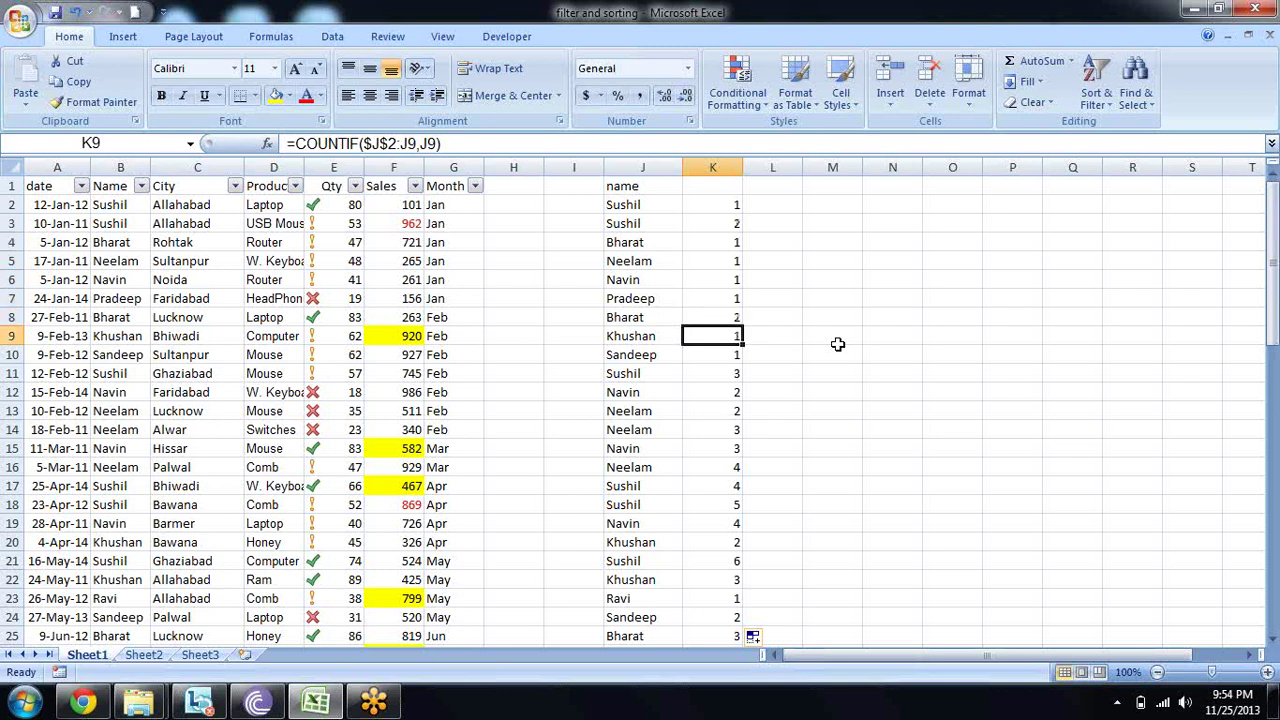
{"action": "key", "text": "Down"}
{"action": "key", "text": "Down"}
{"action": "key", "text": "Down"}
{"action": "key", "text": "Down"}
{"action": "key", "text": "Down"}
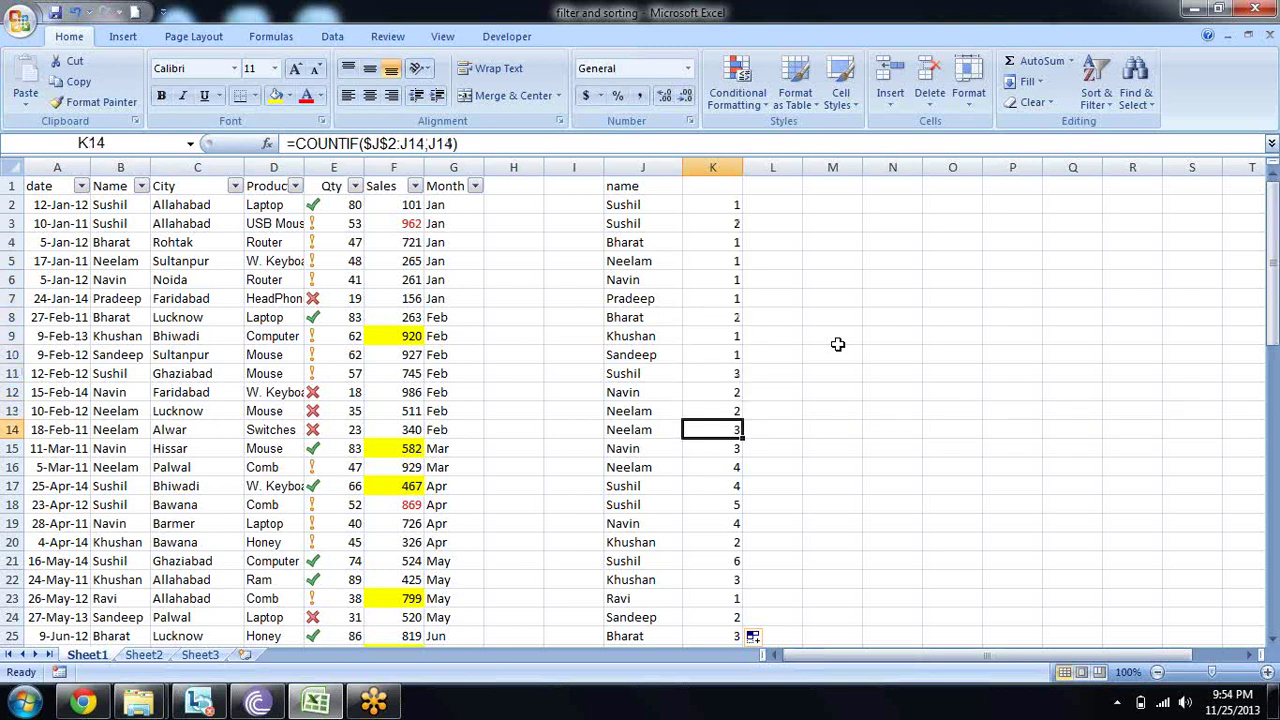
{"action": "key", "text": "Up"}
{"action": "key", "text": "Up"}
{"action": "key", "text": "Up"}
{"action": "key", "text": "Up"}
{"action": "key", "text": "Up"}
{"action": "key", "text": "Up"}
{"action": "key", "text": "Up"}
{"action": "key", "text": "Up"}
{"action": "key", "text": "Up"}
{"action": "key", "text": "Up"}
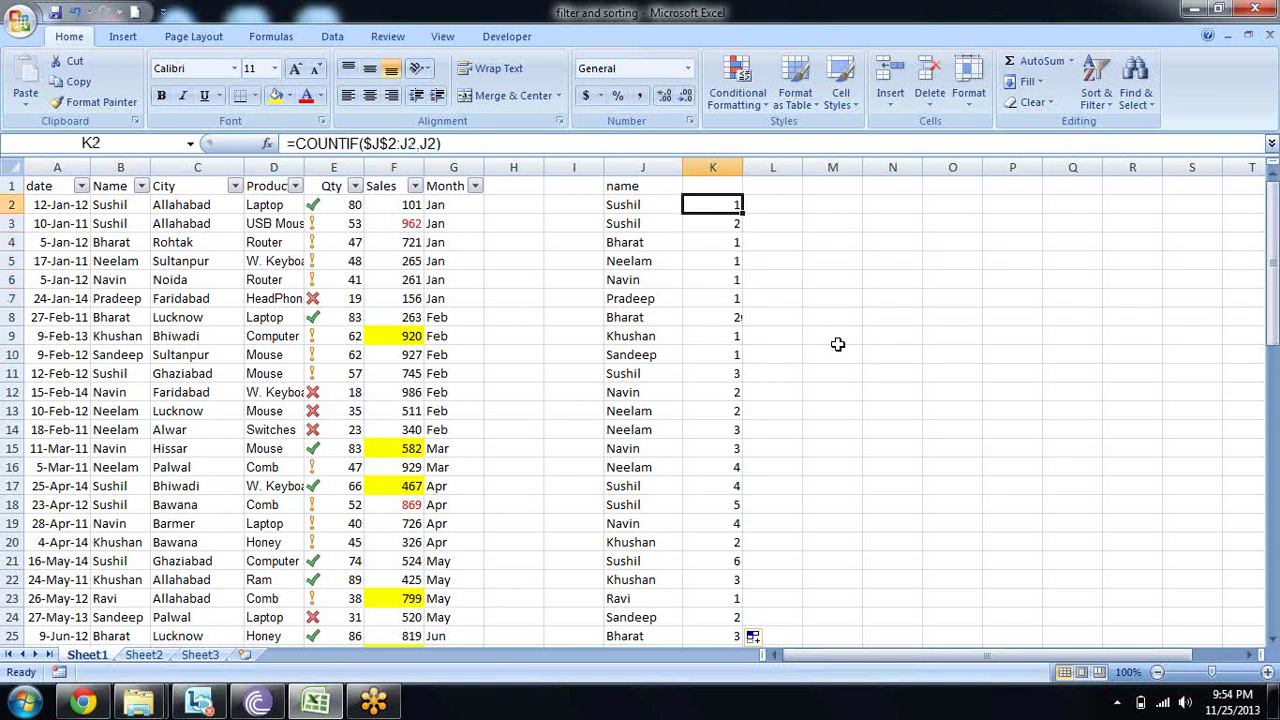
{"action": "key", "text": "Right"}
Step: Enter =IF(K2>1,"Dup","") in L2
{"action": "type", "text": "=fi"}
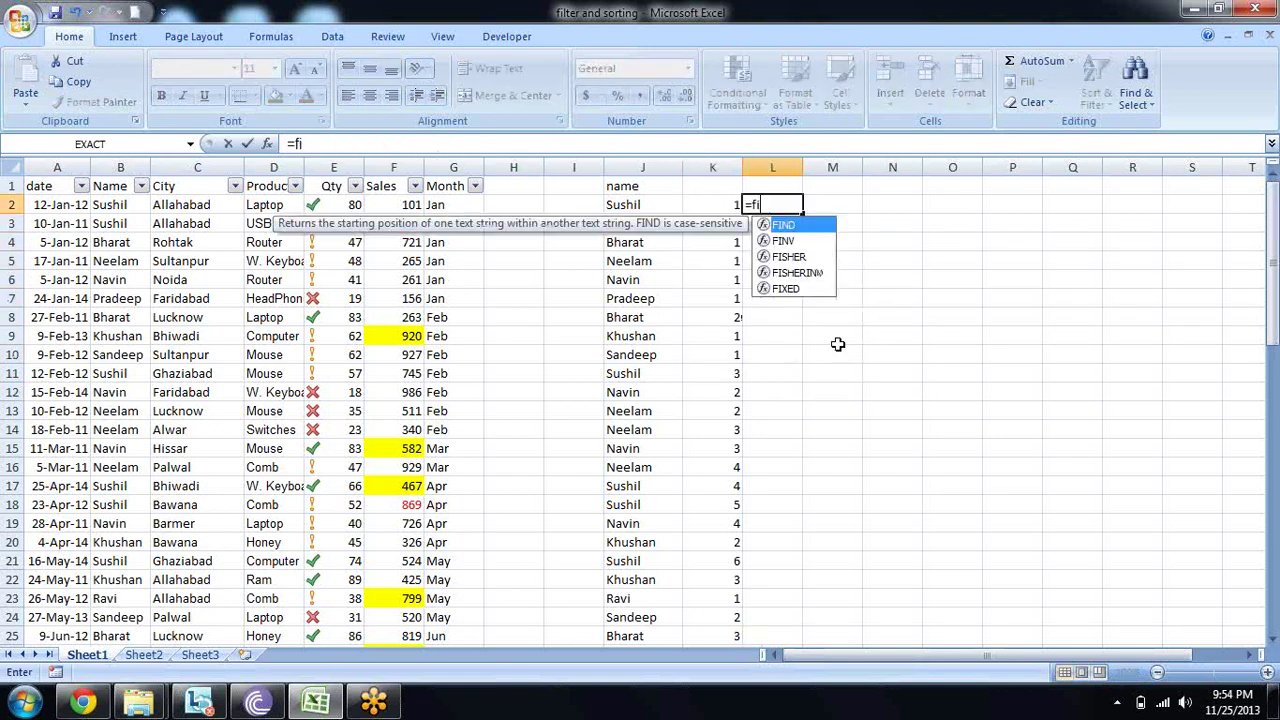
{"action": "key", "text": "BackSpace"}
{"action": "key", "text": "BackSpace"}
{"action": "type", "text": "if("}
{"action": "key", "text": "Left"}
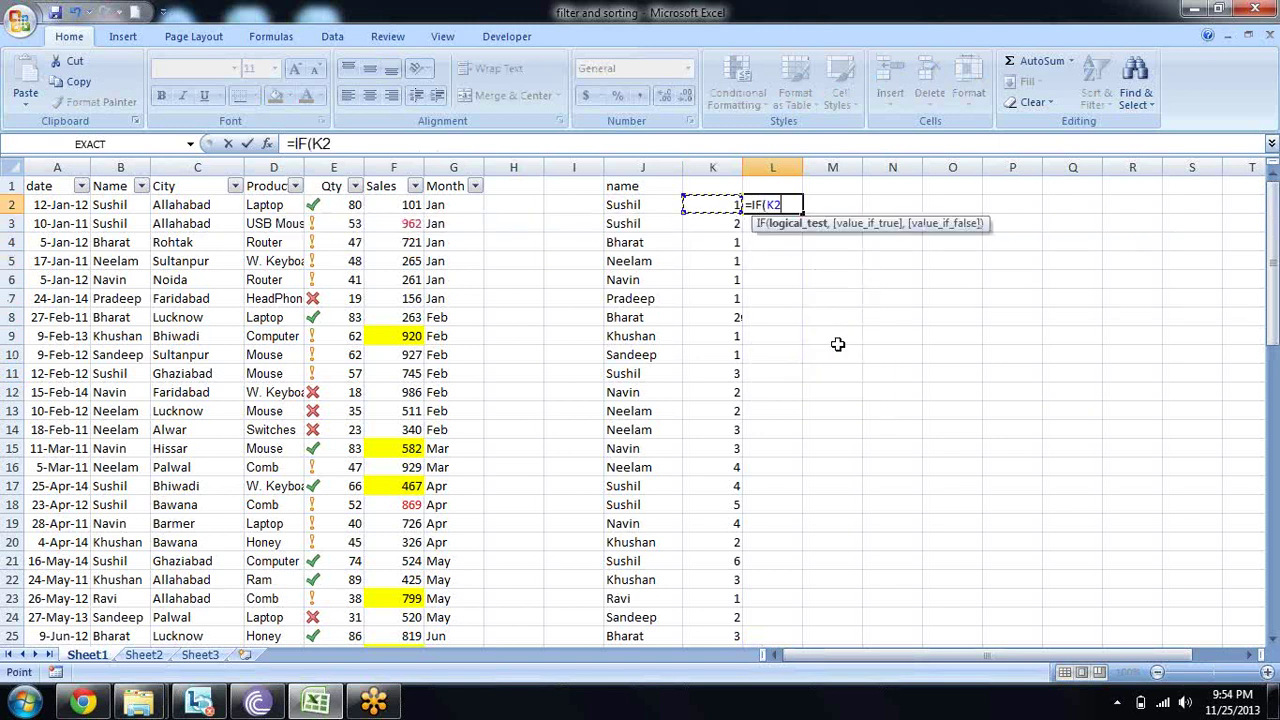
{"action": "type", "text": ">"}
{"action": "type", "text": "1"}
{"action": "type", "text": ",\""}
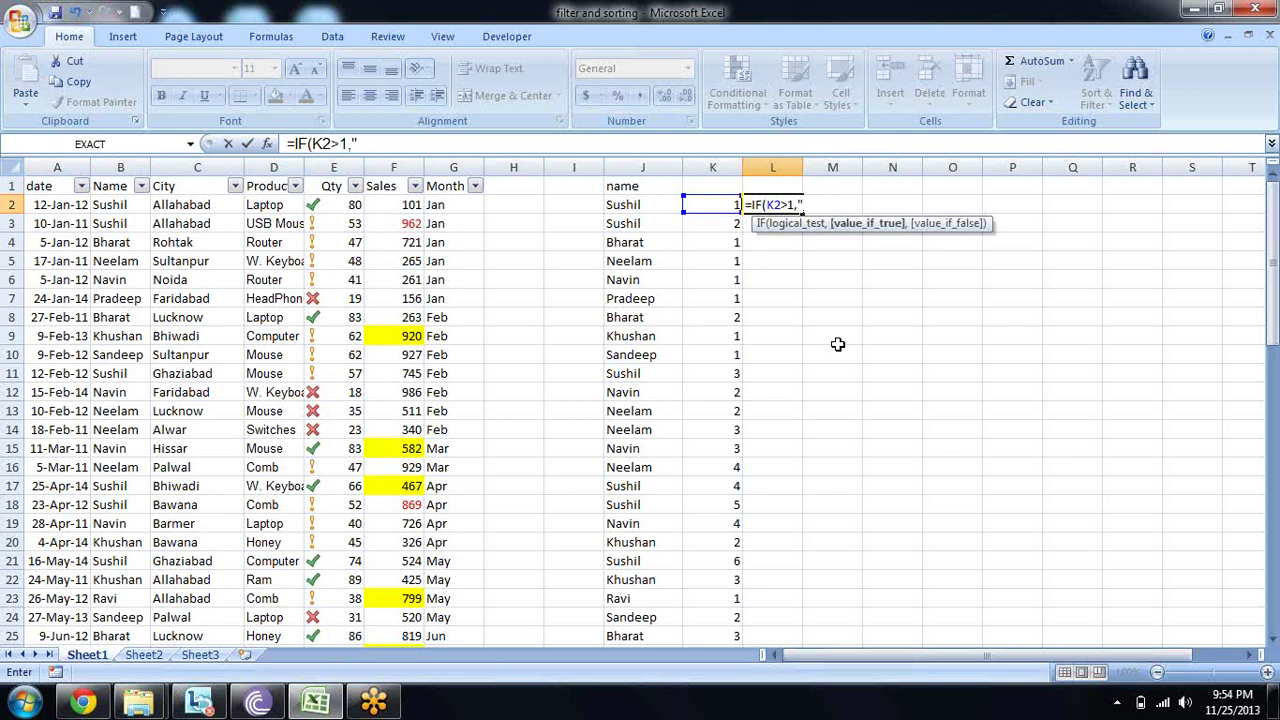
{"action": "type", "text": "Dup\","}
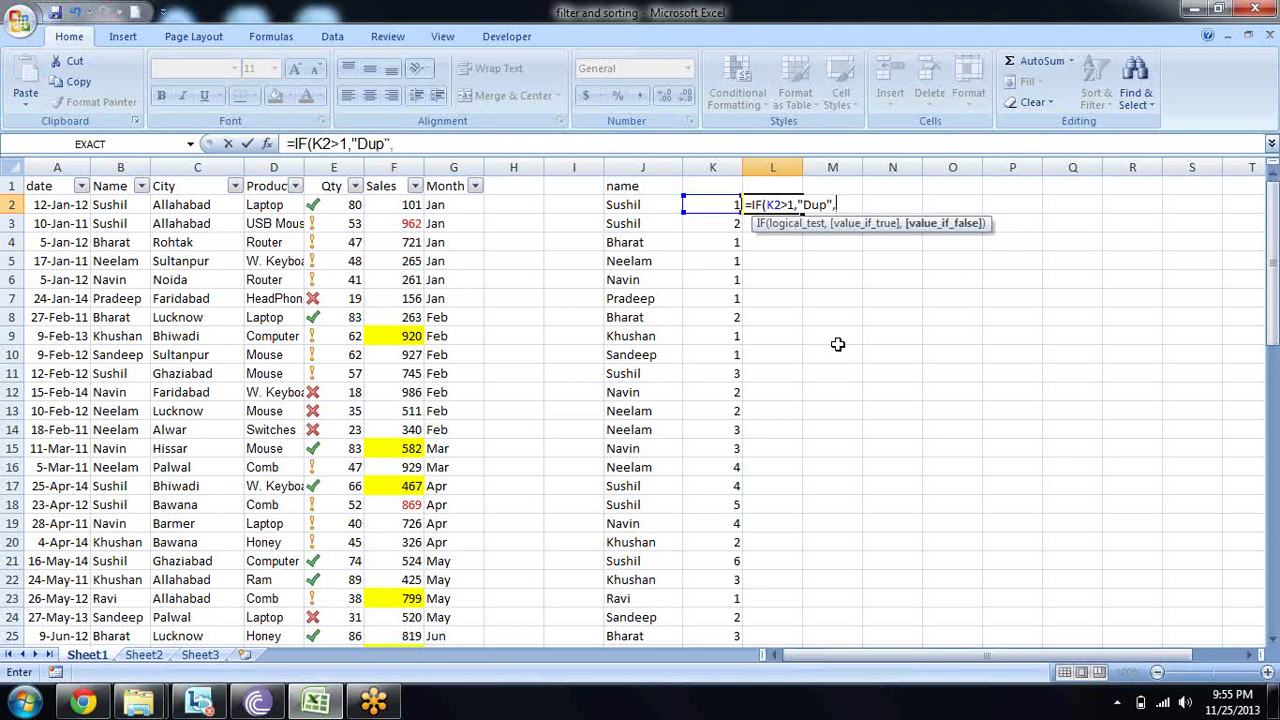
{"action": "type", "text": "\"\""}
{"action": "type", "text": ")"}
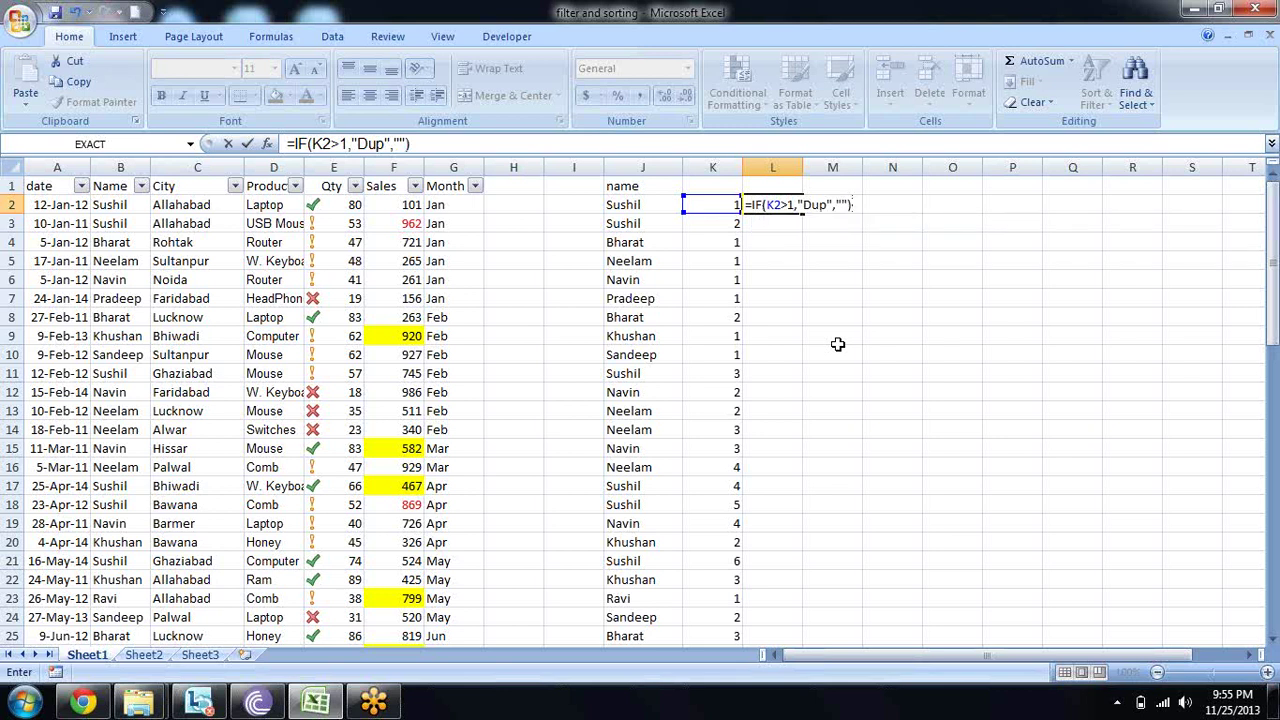
{"action": "key", "text": "Return"}
Step: Fill the Dup formula down column L and compare the formulas in L3 and K3
{"action": "key", "text": "Up"}
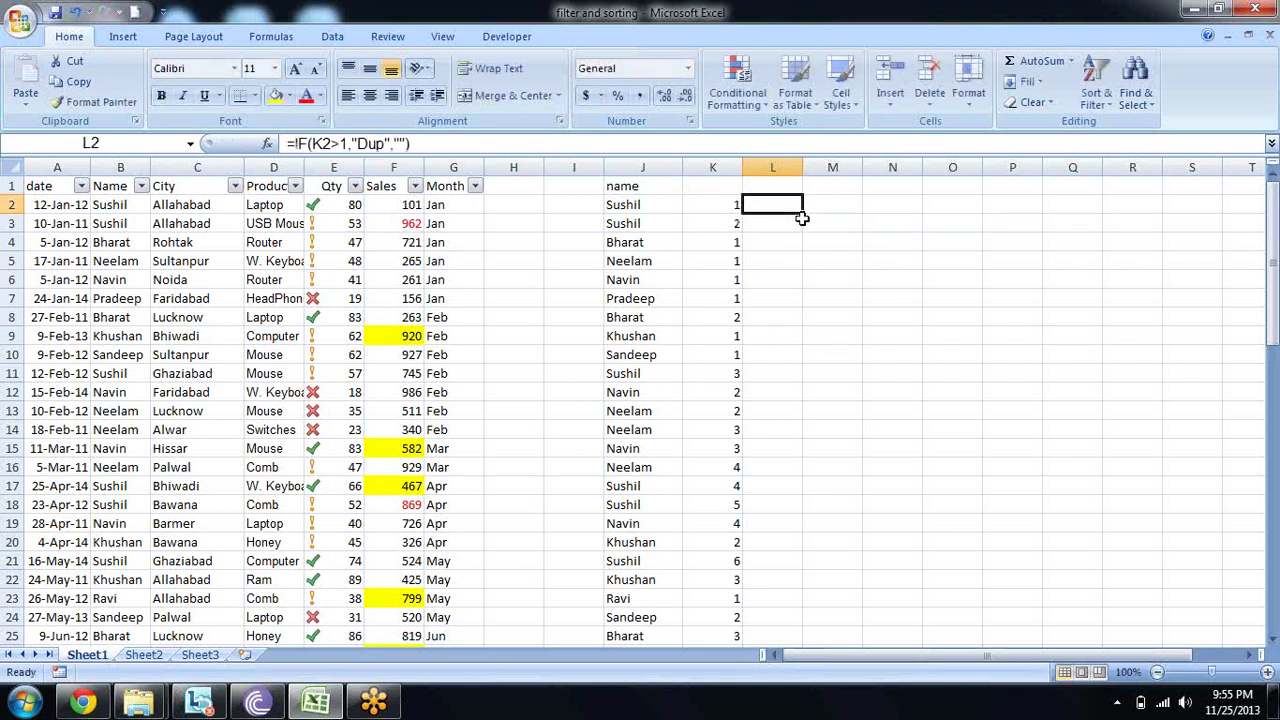
{"action": "double_click", "coordinate": [802, 212]}
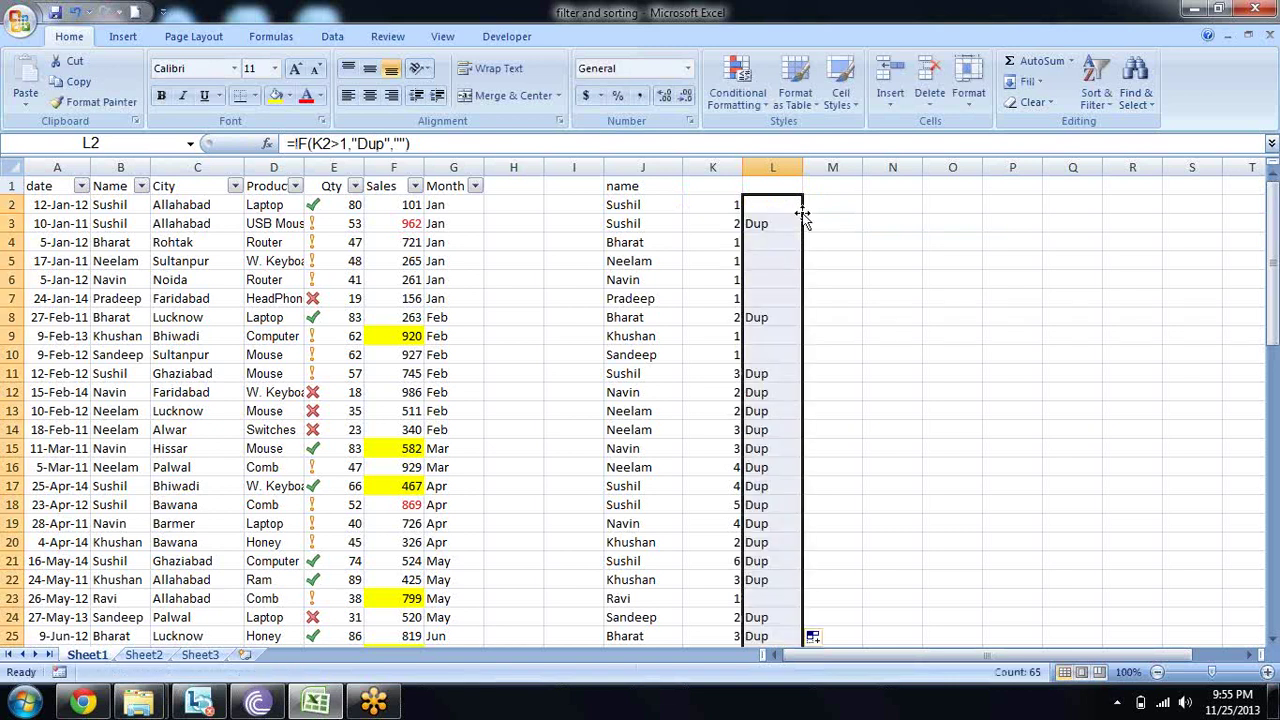
{"action": "key", "text": "Up"}
{"action": "key", "text": "Left"}
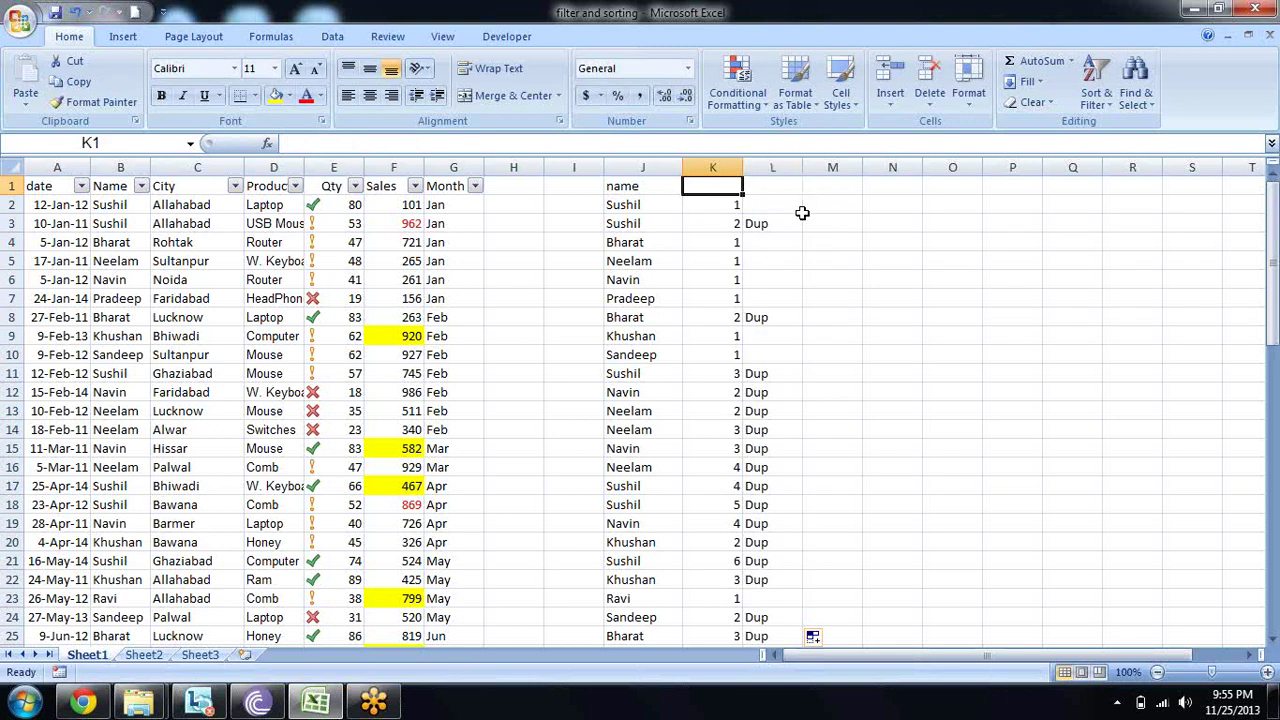
{"action": "left_click", "coordinate": [800, 214]}
{"action": "key", "text": "Down"}
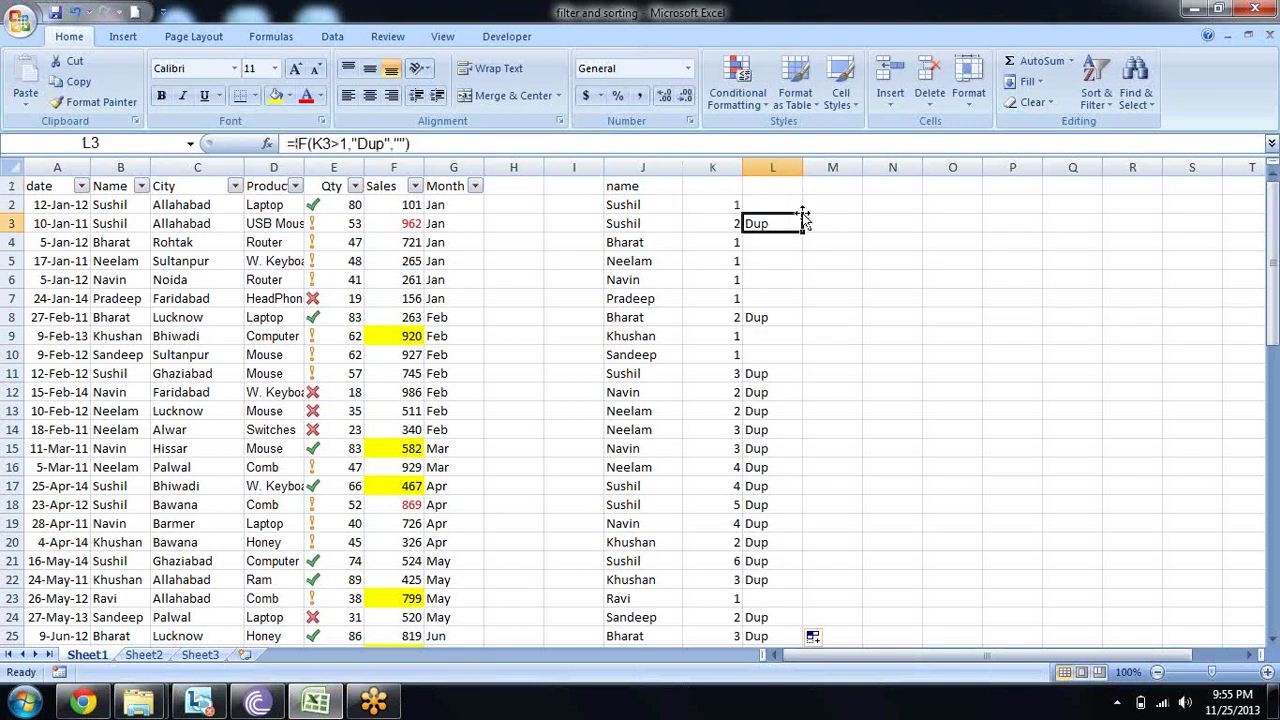
{"action": "key", "text": "Left"}
{"action": "key", "text": "Right"}
Step: Copy the COUNTIF($J$2:J2,J2) expression from the K2 formula
{"action": "left_click", "coordinate": [751, 201]}
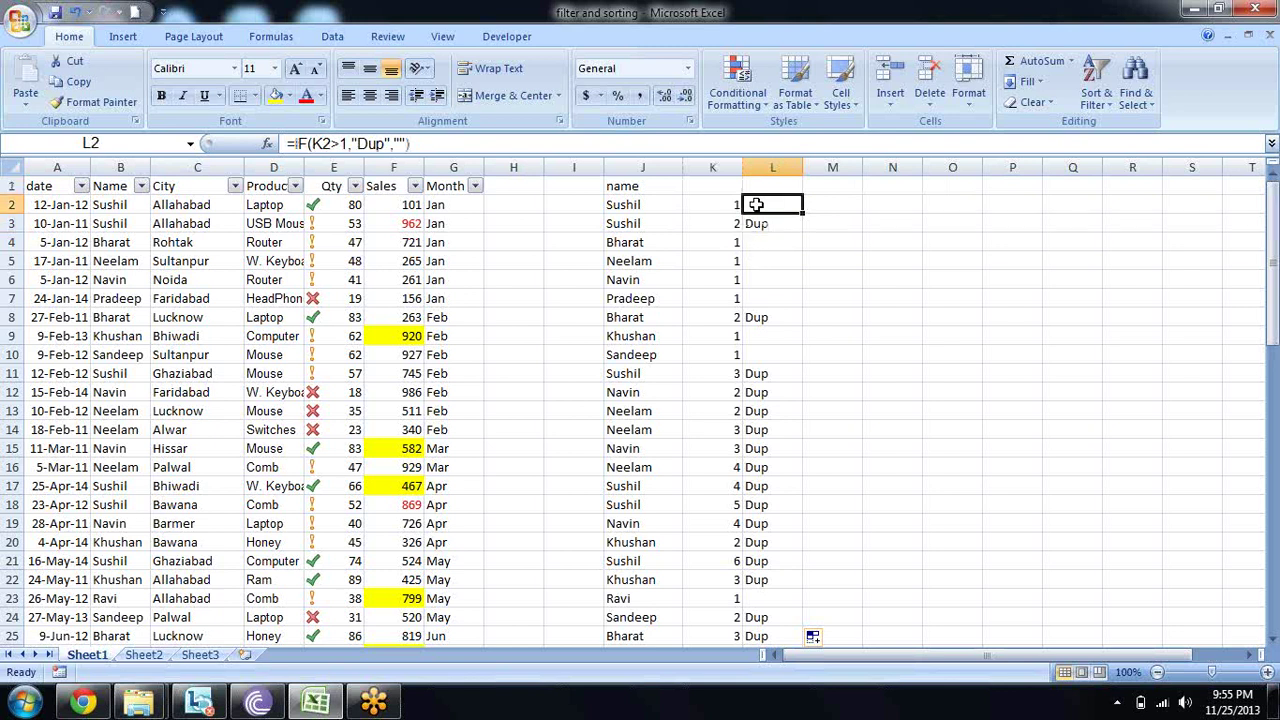
{"action": "left_click", "coordinate": [731, 212]}
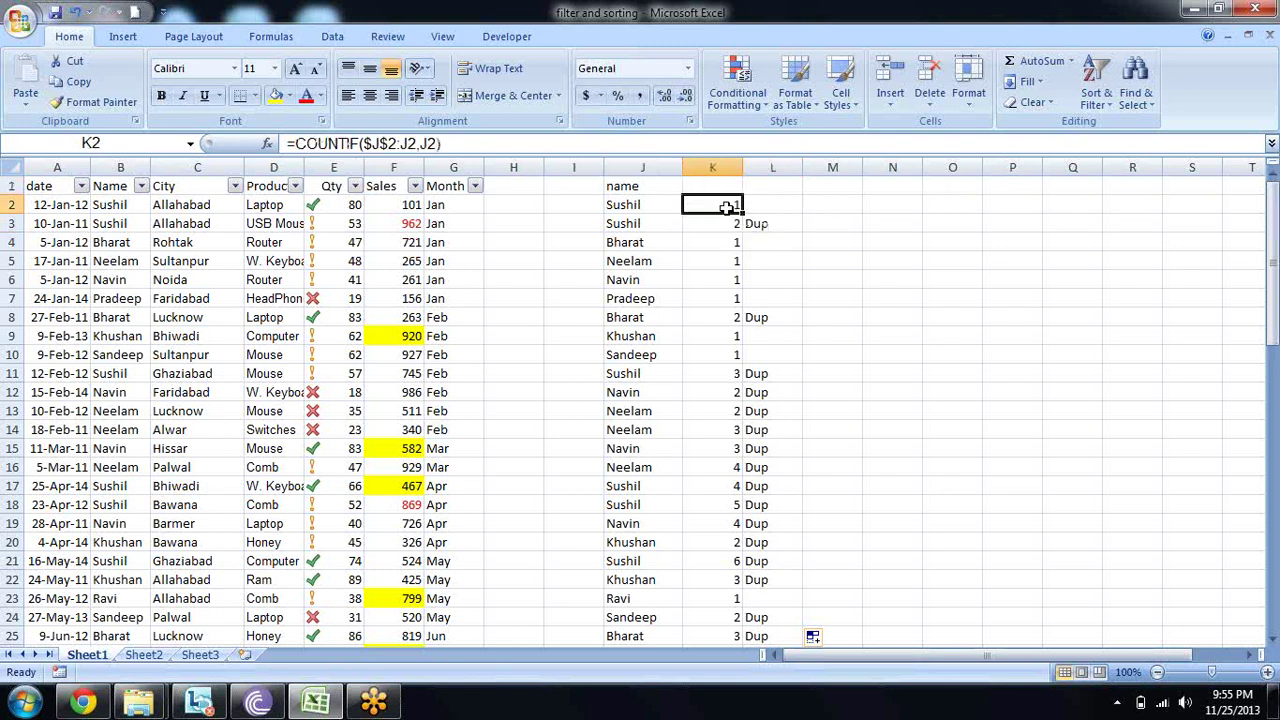
{"action": "left_click", "coordinate": [452, 145]}
{"action": "left_click_drag", "start_coordinate": [441, 143], "coordinate": [298, 143]}
{"action": "key", "text": "ctrl+c"}
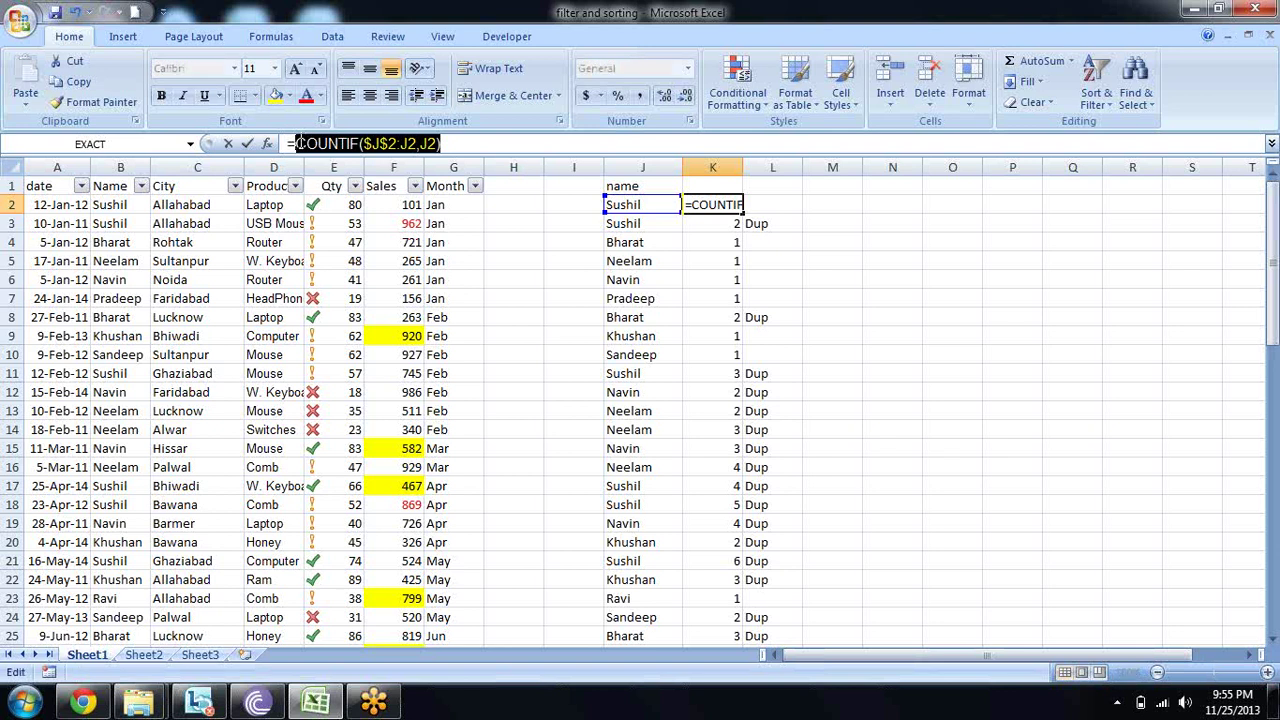
{"action": "key", "text": "Escape"}
{"action": "key", "text": "Right"}
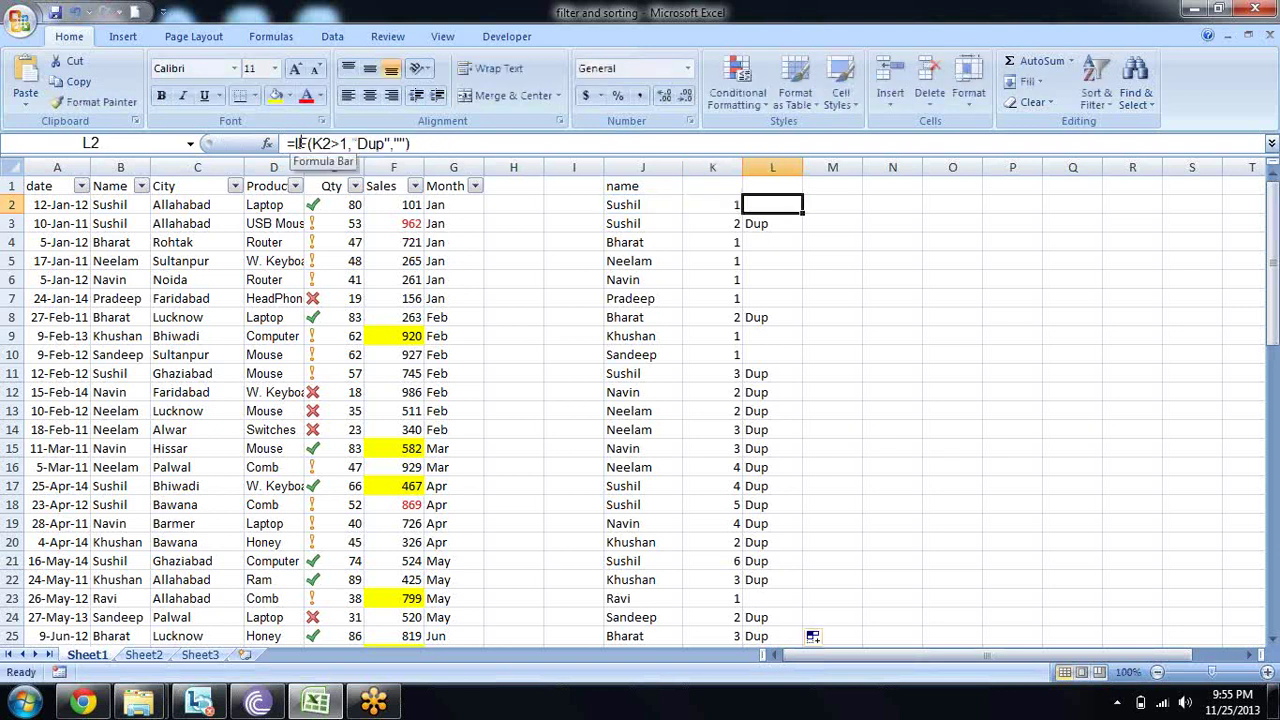
Step: Replace K2 in the Dup formula with the COUNTIF expression and fill it down column L
{"action": "left_click", "coordinate": [299, 143]}
{"action": "key", "text": "Right"}
{"action": "key", "text": "Right"}
{"action": "key", "text": "Right"}
{"action": "key", "text": "shift+Left"}
{"action": "key", "text": "shift+Left"}
{"action": "key", "text": "ctrl+v"}
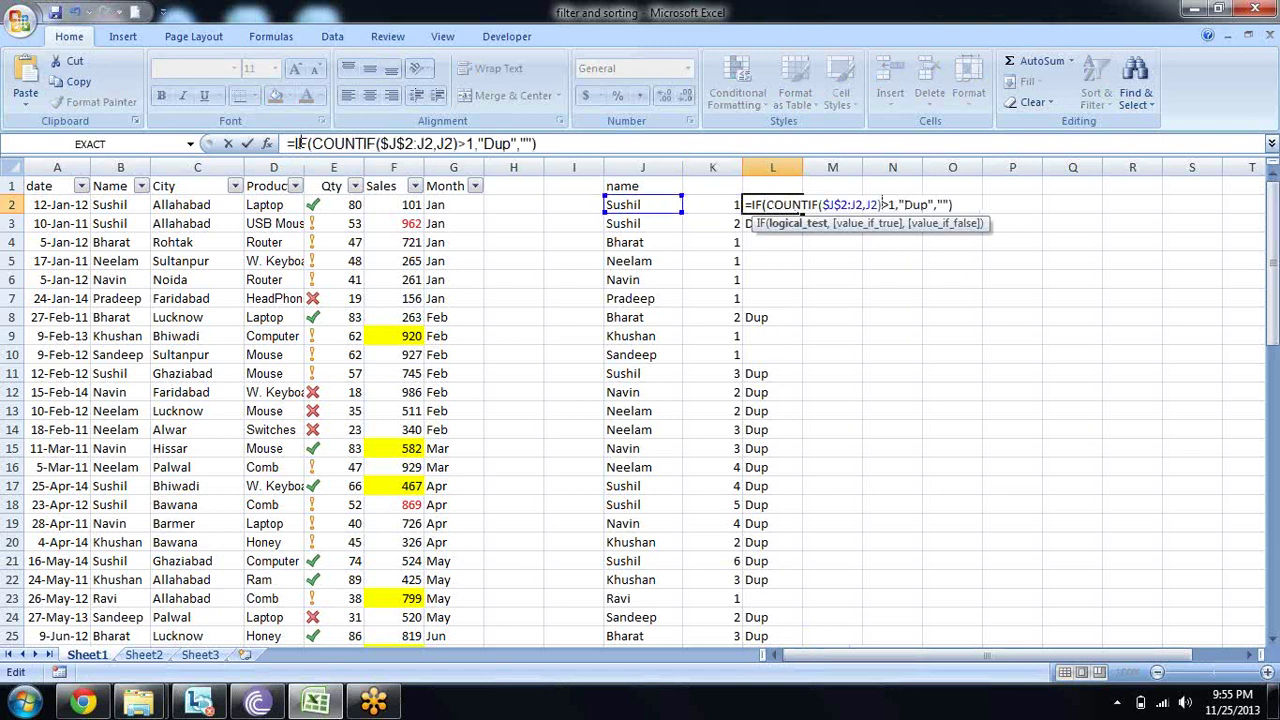
{"action": "key", "text": "Return"}
{"action": "key", "text": "Up"}
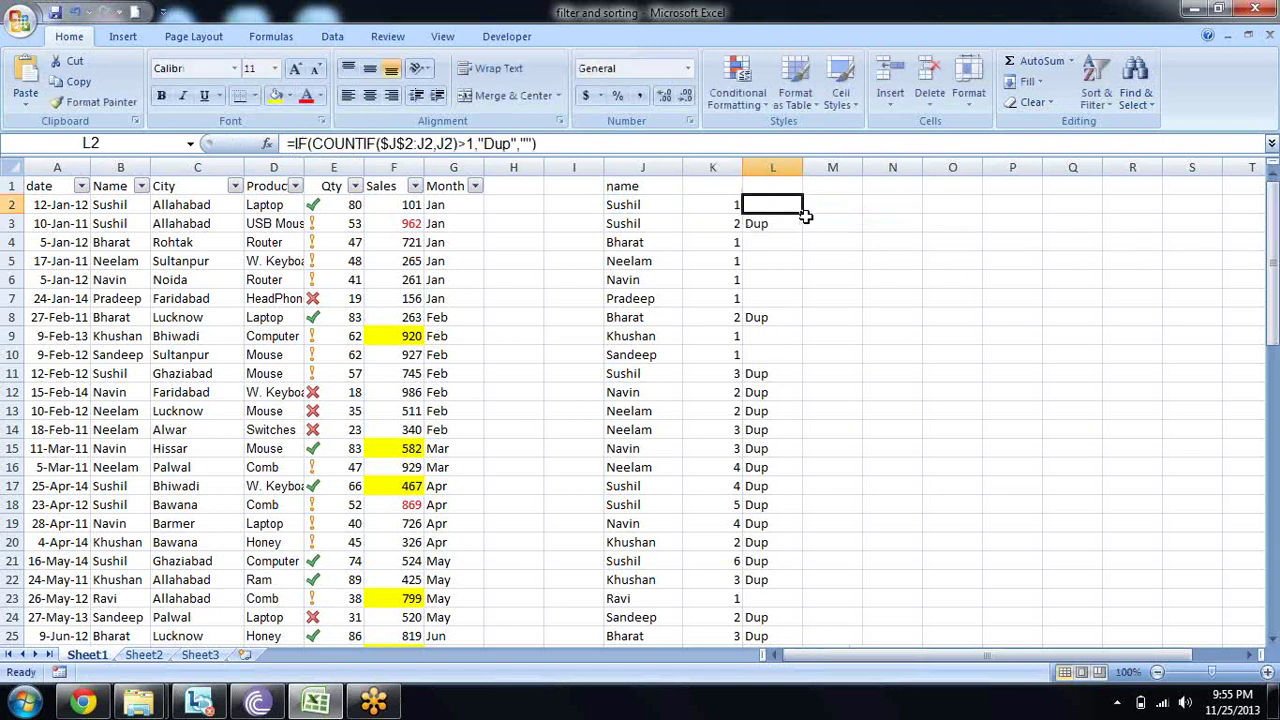
{"action": "double_click", "coordinate": [804, 214]}
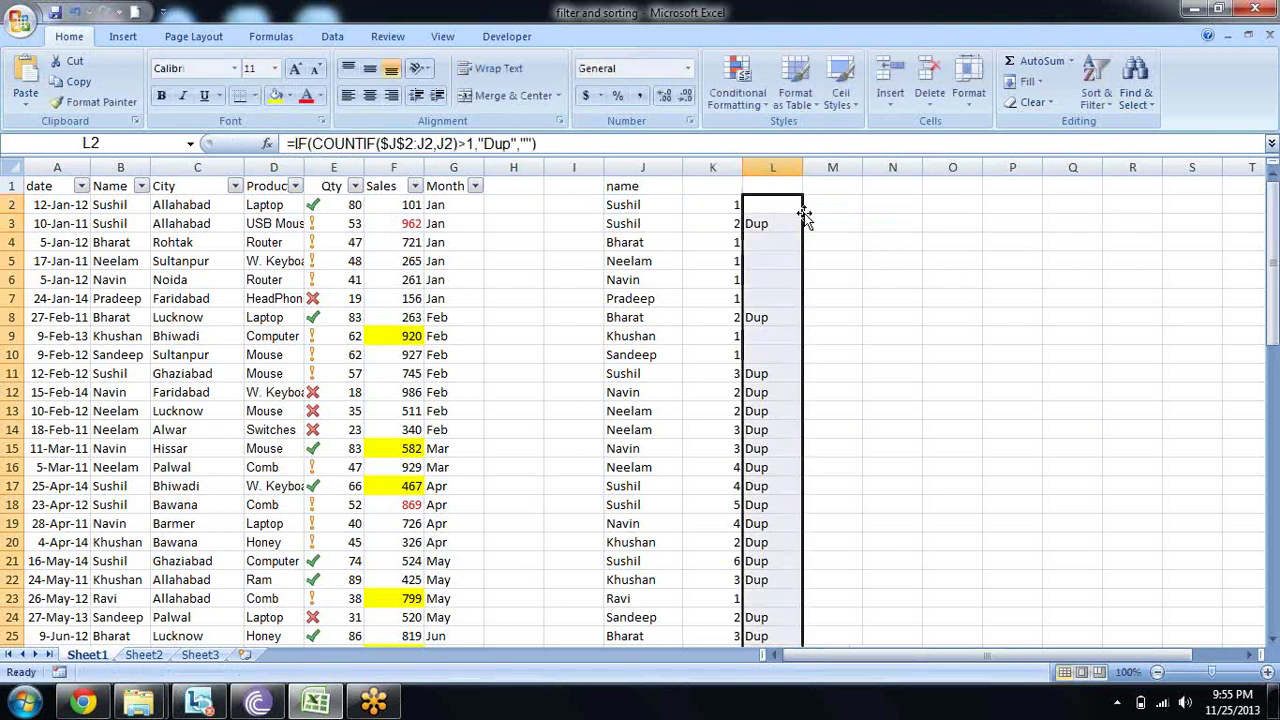
Step: Delete the helper count column K
{"action": "left_click", "coordinate": [724, 169]}
{"action": "right_click", "coordinate": [724, 169]}
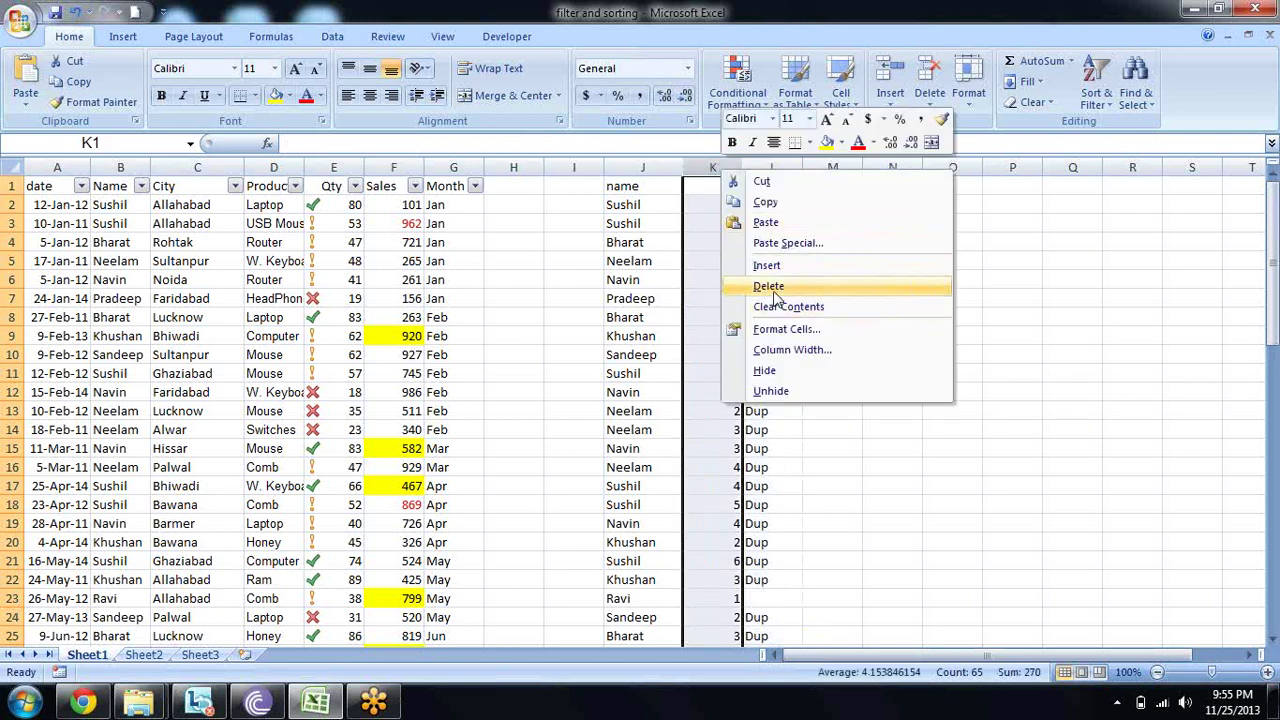
{"action": "left_click", "coordinate": [776, 288]}
{"action": "left_click", "coordinate": [810, 284]}
Step: Give the flag column the header ctk in K1
{"action": "left_click", "coordinate": [735, 223]}
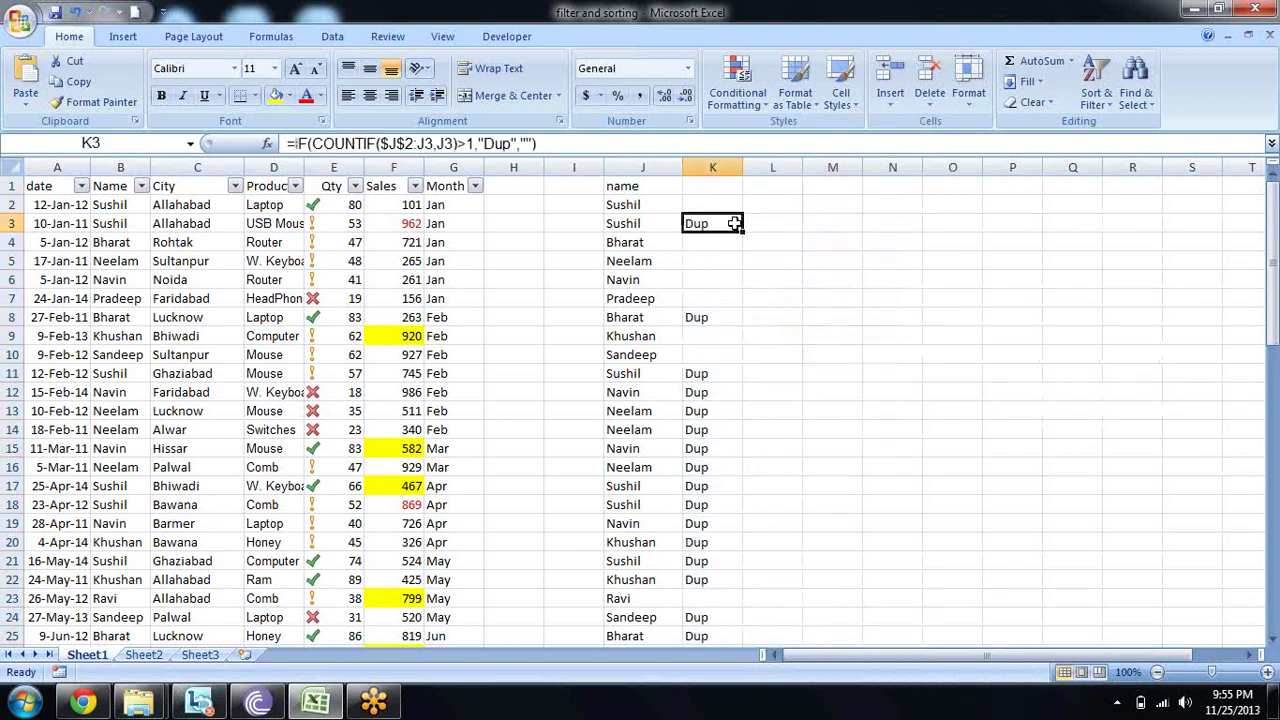
{"action": "key", "text": "Up"}
{"action": "key", "text": "Up"}
{"action": "left_click", "coordinate": [735, 223]}
{"action": "type", "text": "c"}
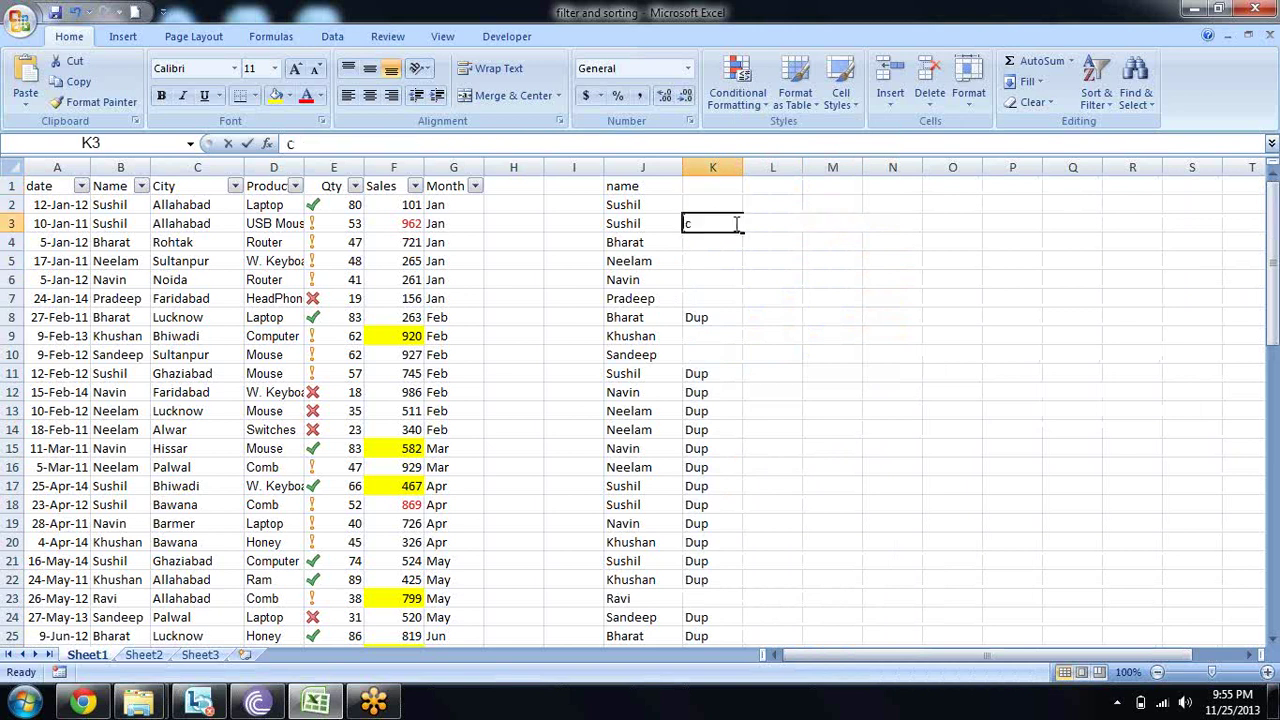
{"action": "type", "text": "rit"}
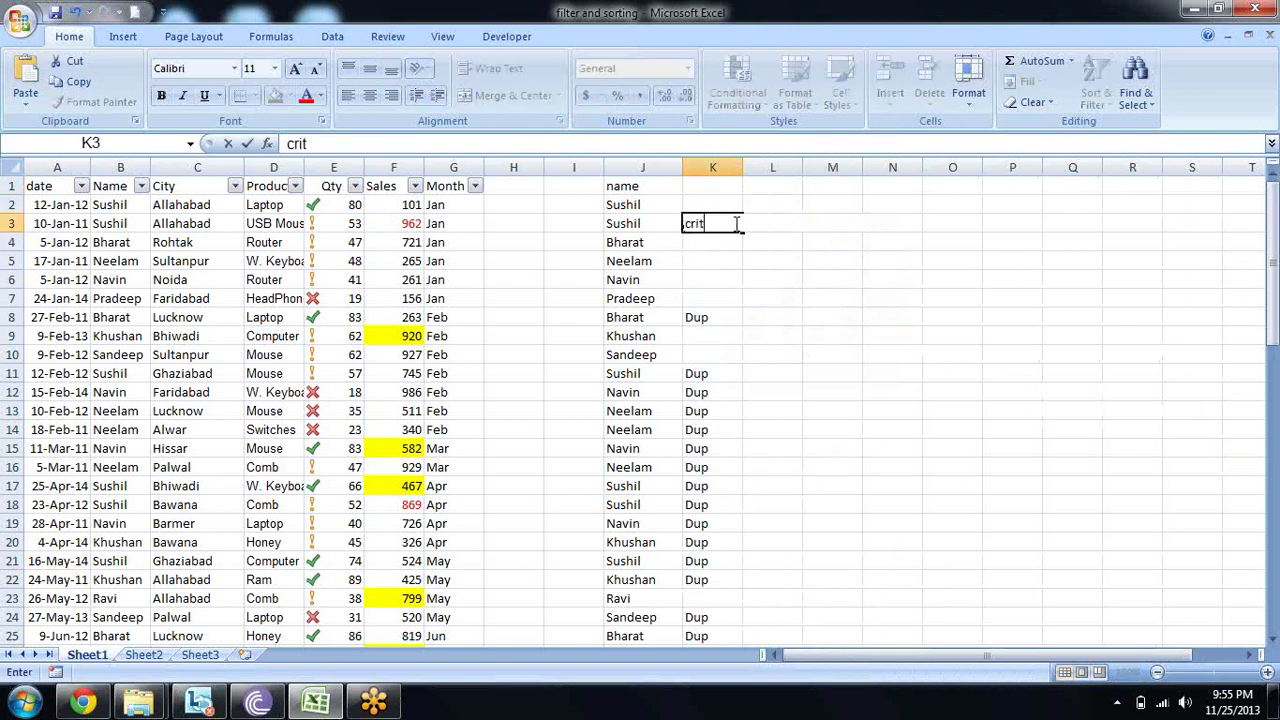
{"action": "key", "text": "BackSpace"}
{"action": "key", "text": "BackSpace"}
{"action": "key", "text": "BackSpace"}
{"action": "key", "text": "Escape"}
{"action": "key", "text": "Up"}
{"action": "key", "text": "Up"}
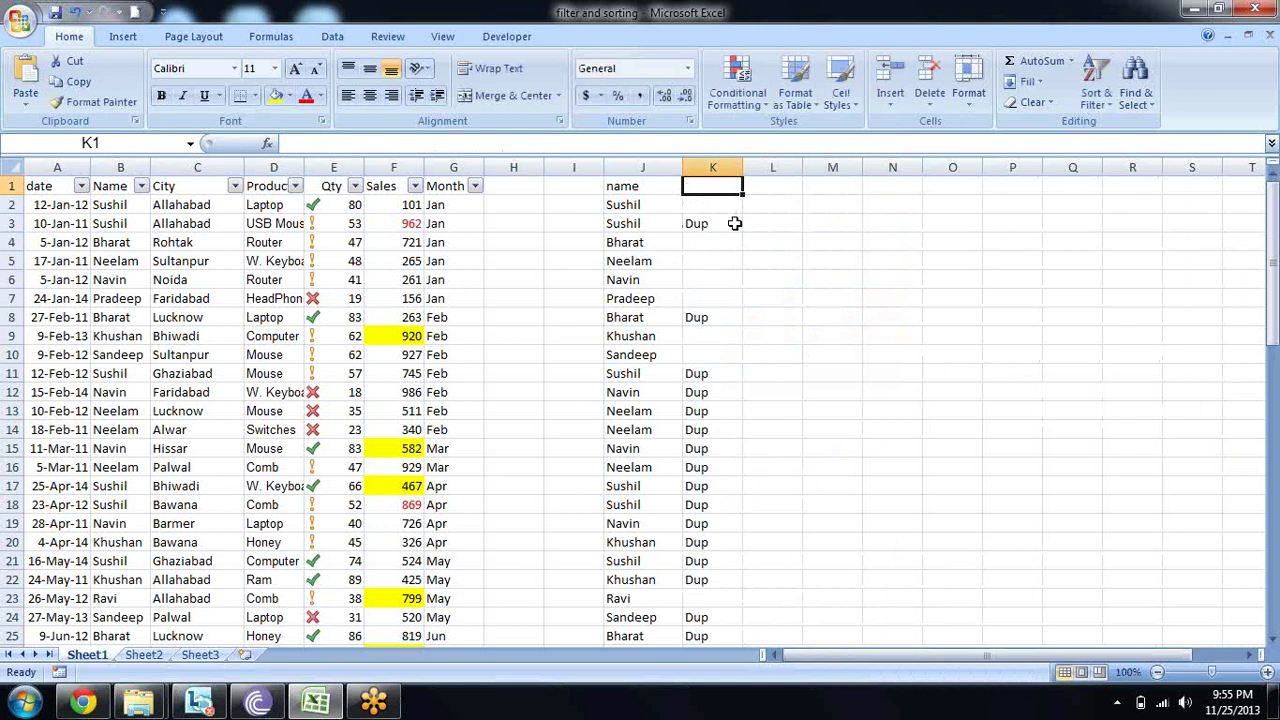
{"action": "type", "text": "ctk"}
{"action": "key", "text": "Return"}
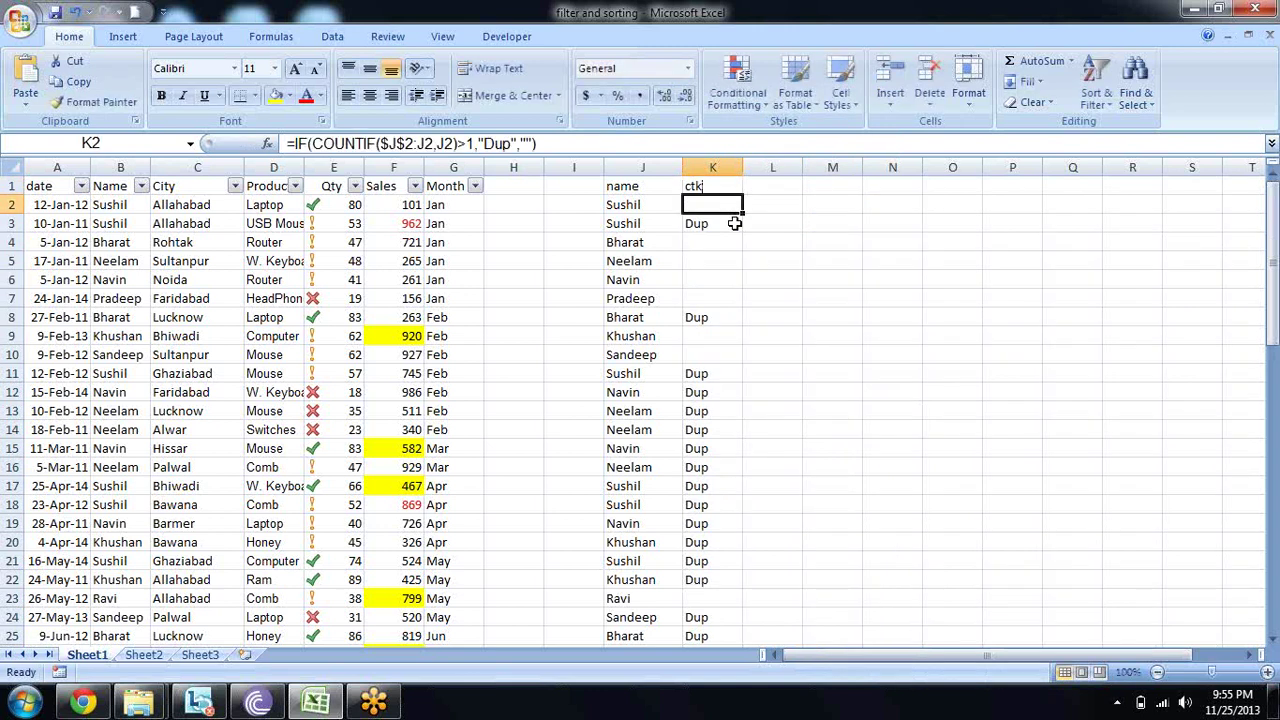
Step: Select the name and ctk columns J1:K66 and turn on Filter
{"action": "key", "text": "Up"}
{"action": "key", "text": "Left"}
{"action": "key", "text": "shift+Right"}
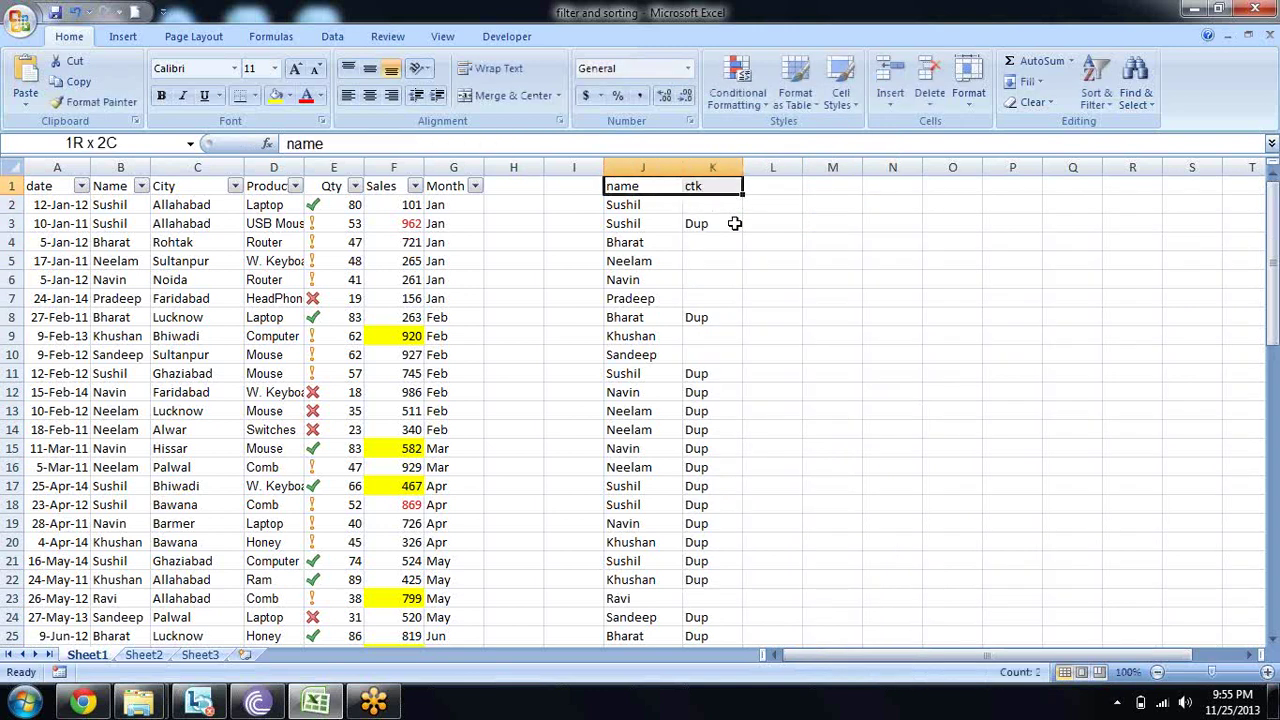
{"action": "key", "text": "ctrl+shift+Down"}
{"action": "key", "text": "ctrl+Up"}
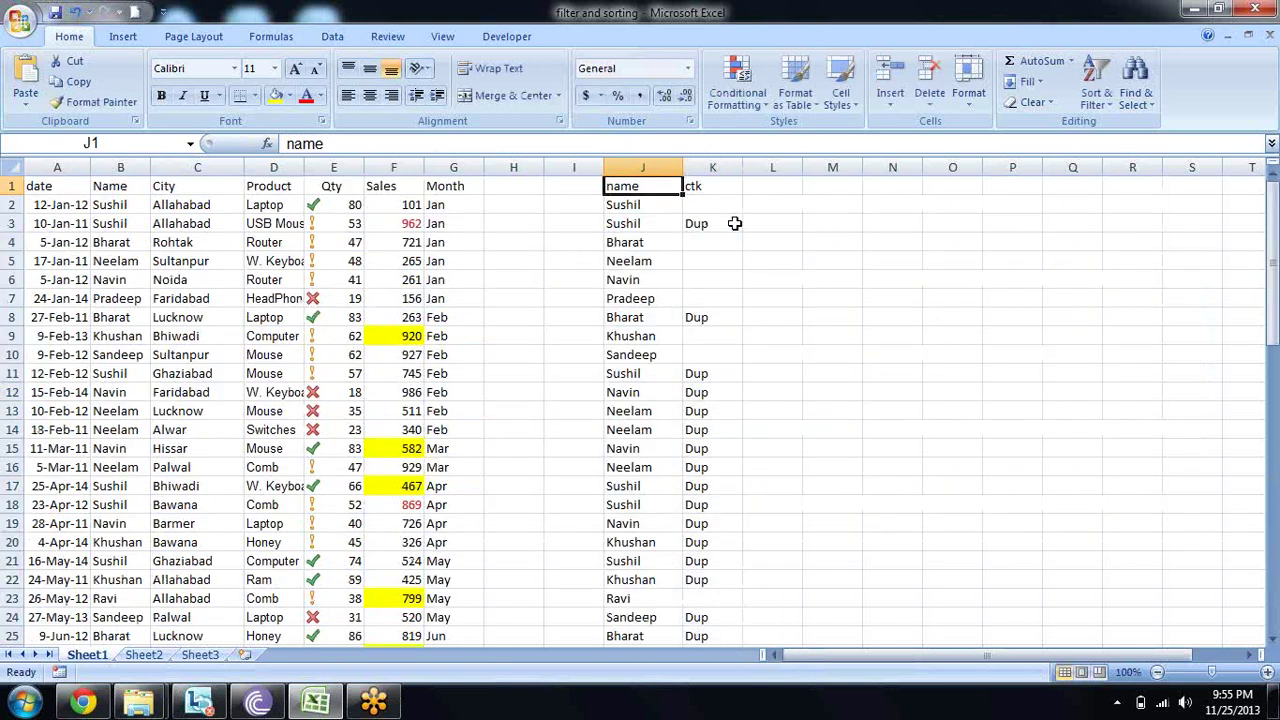
{"action": "key", "text": "shift+Right"}
{"action": "key", "text": "ctrl+shift+Down"}
{"action": "key", "text": "ctrl+BackSpace"}
{"action": "key", "text": "ctrl+shift+l"}
Step: Exclude (Blanks) in the ctk filter, showing only the 56 Dup rows
{"action": "key", "text": "Right"}
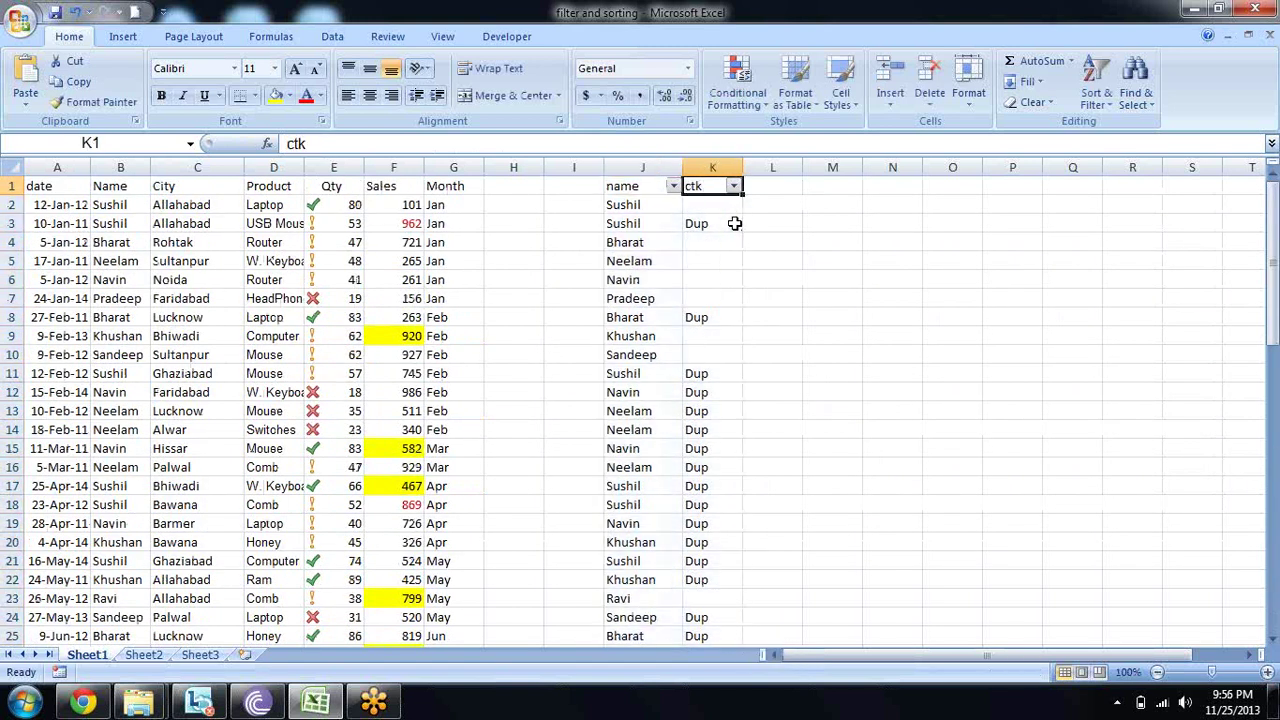
{"action": "key", "text": "alt+Down"}
{"action": "key", "text": "Down"}
{"action": "key", "text": "Down"}
{"action": "key", "text": "Down"}
{"action": "key", "text": "Down"}
{"action": "key", "text": "space"}
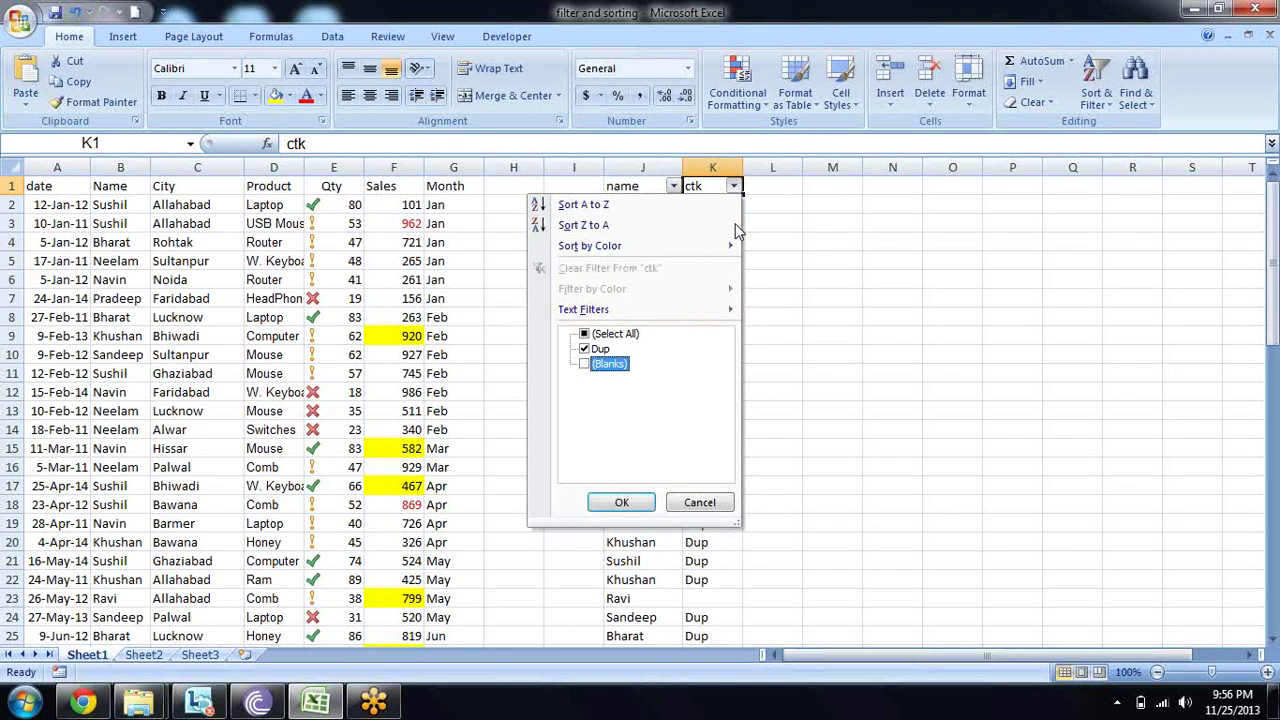
{"action": "key", "text": "Return"}
{"action": "key", "text": "Down"}
{"action": "key", "text": "Left"}
{"action": "key", "text": "Right"}
Step: Switch the ctk filter to (Blanks) only and select the 9 unique names shown
{"action": "key", "text": "Left"}
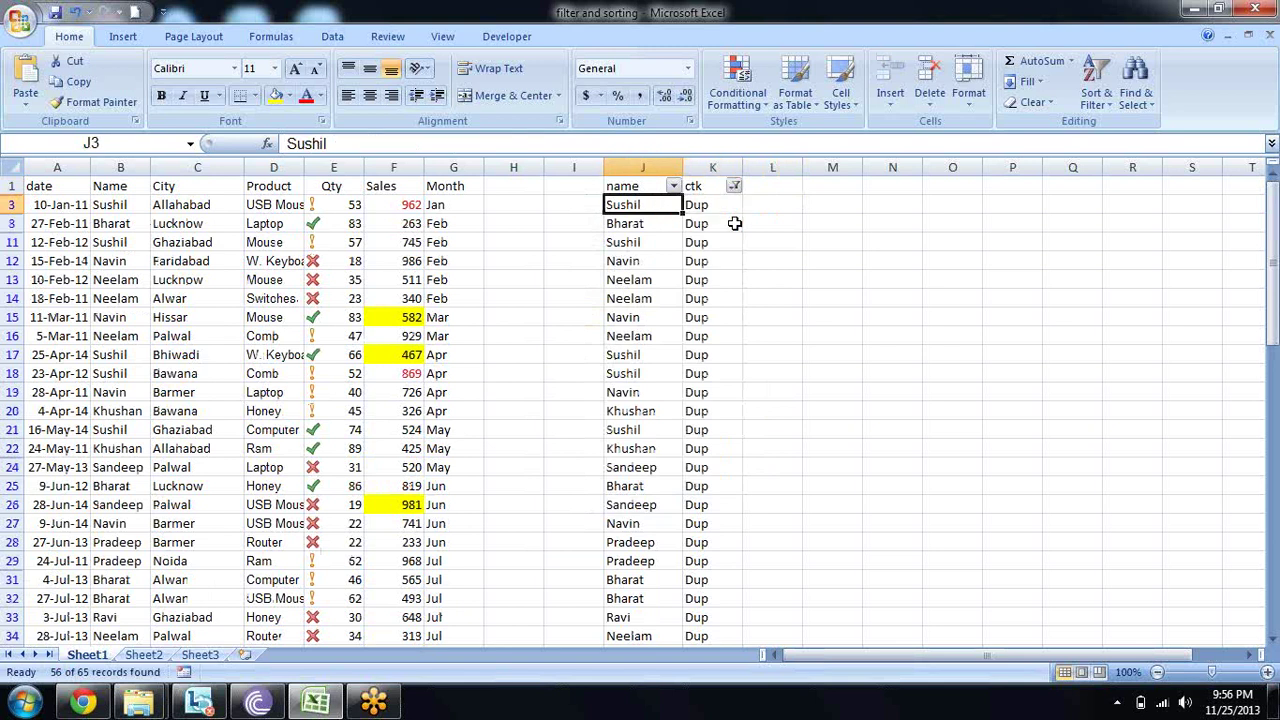
{"action": "left_click_drag", "start_coordinate": [10, 204], "coordinate": [10, 392]}
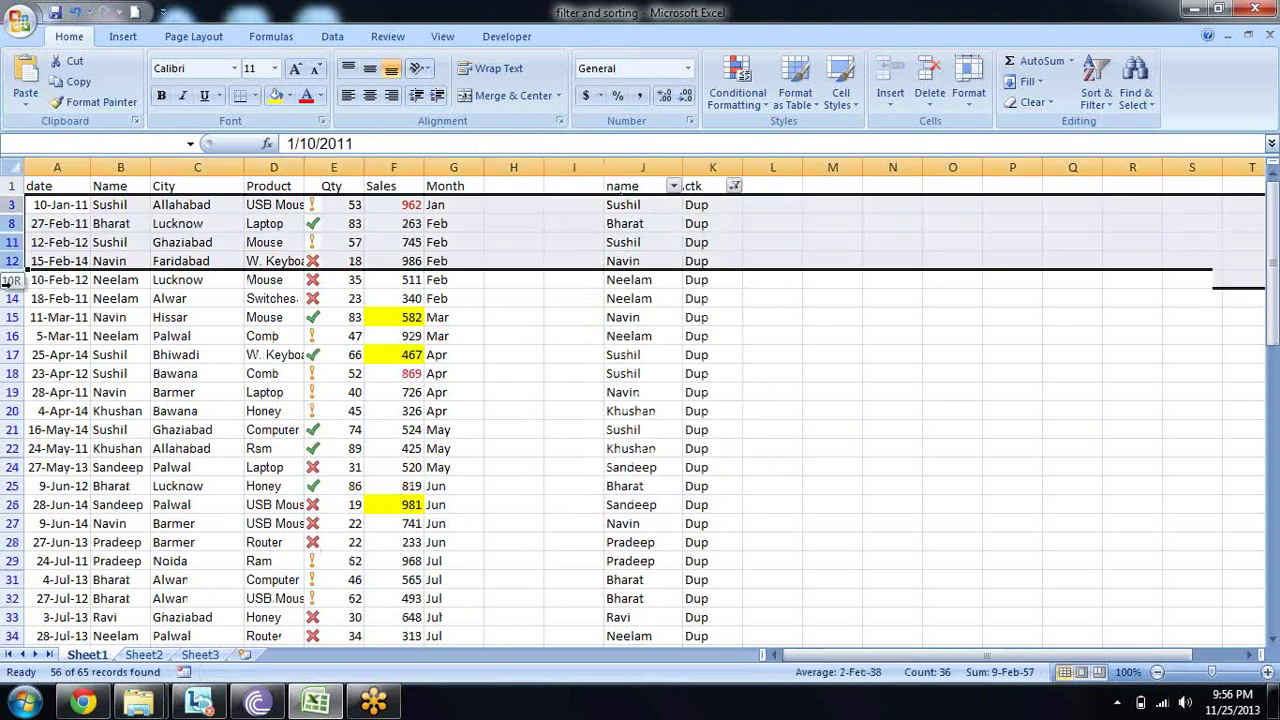
{"action": "left_click", "coordinate": [832, 258]}
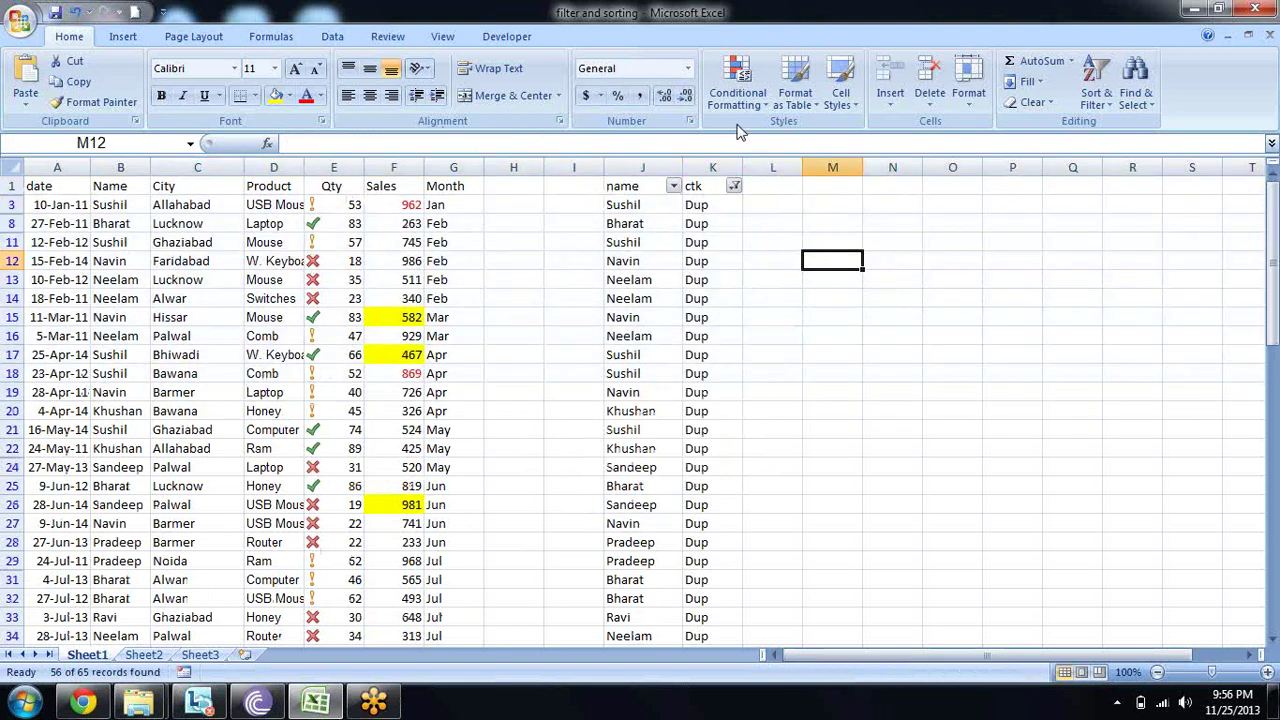
{"action": "left_click", "coordinate": [734, 186]}
{"action": "left_click", "coordinate": [585, 349]}
{"action": "left_click", "coordinate": [585, 364]}
{"action": "left_click", "coordinate": [638, 501]}
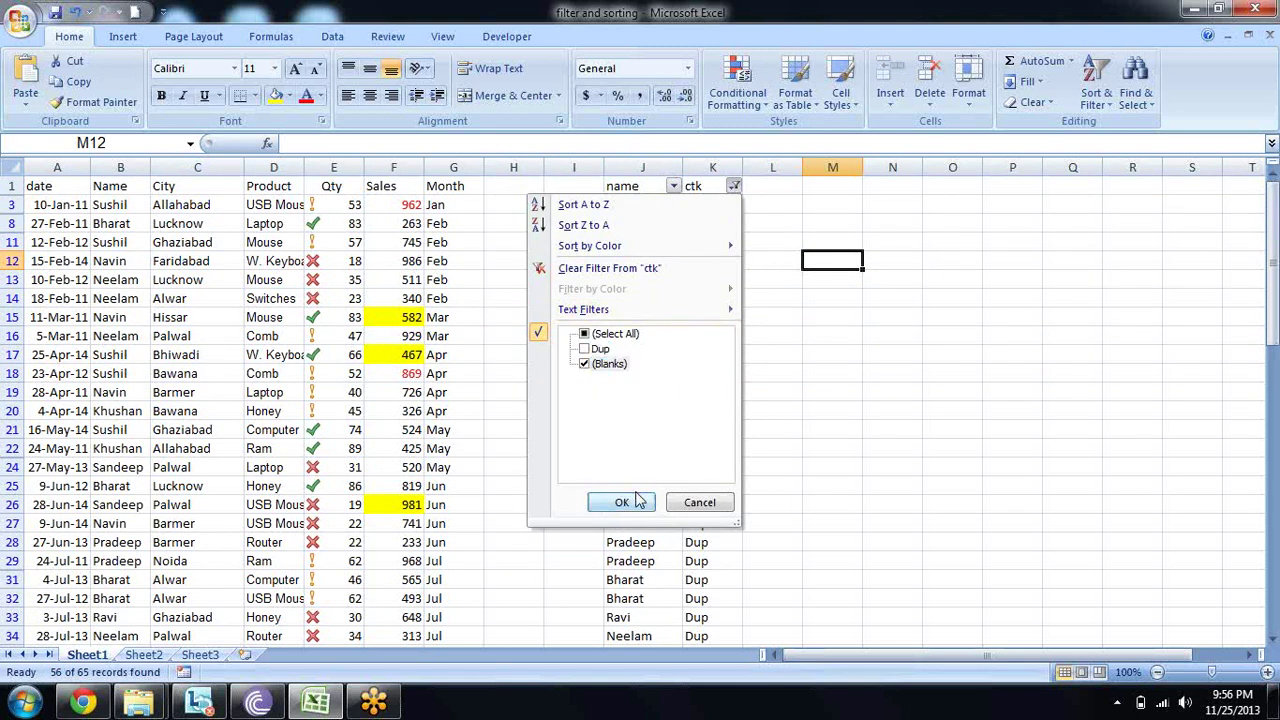
{"action": "left_click", "coordinate": [622, 502]}
{"action": "left_click", "coordinate": [706, 323]}
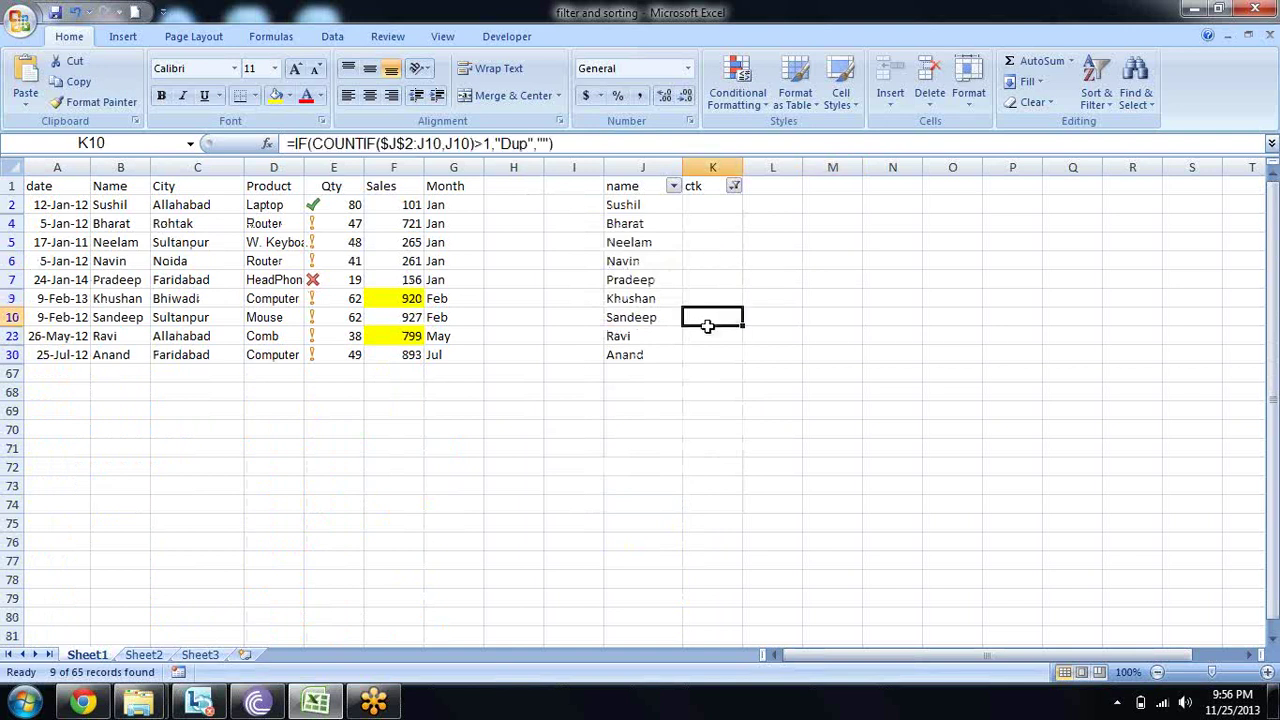
{"action": "left_click_drag", "start_coordinate": [647, 205], "coordinate": [640, 354]}
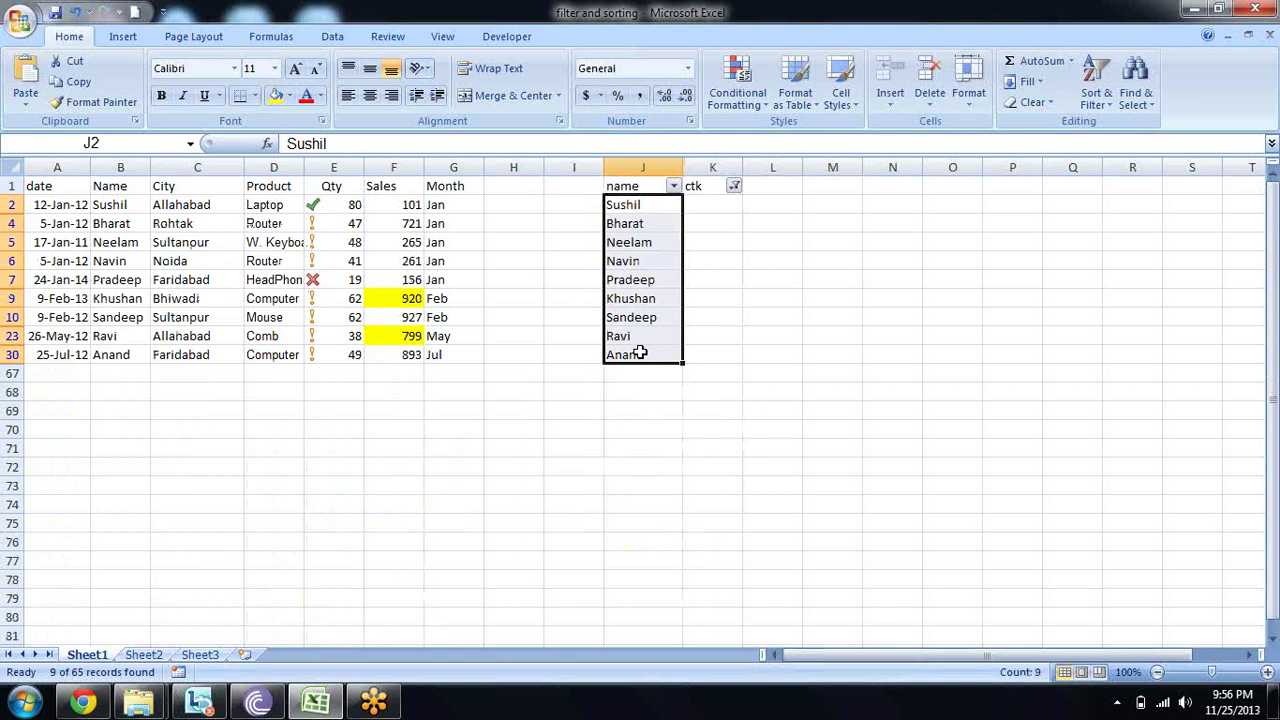
Step: Check (Select All) in the ctk filter so every row shows again
{"action": "key", "text": "Right"}
{"action": "key", "text": "Up"}
{"action": "key", "text": "alt+Down"}
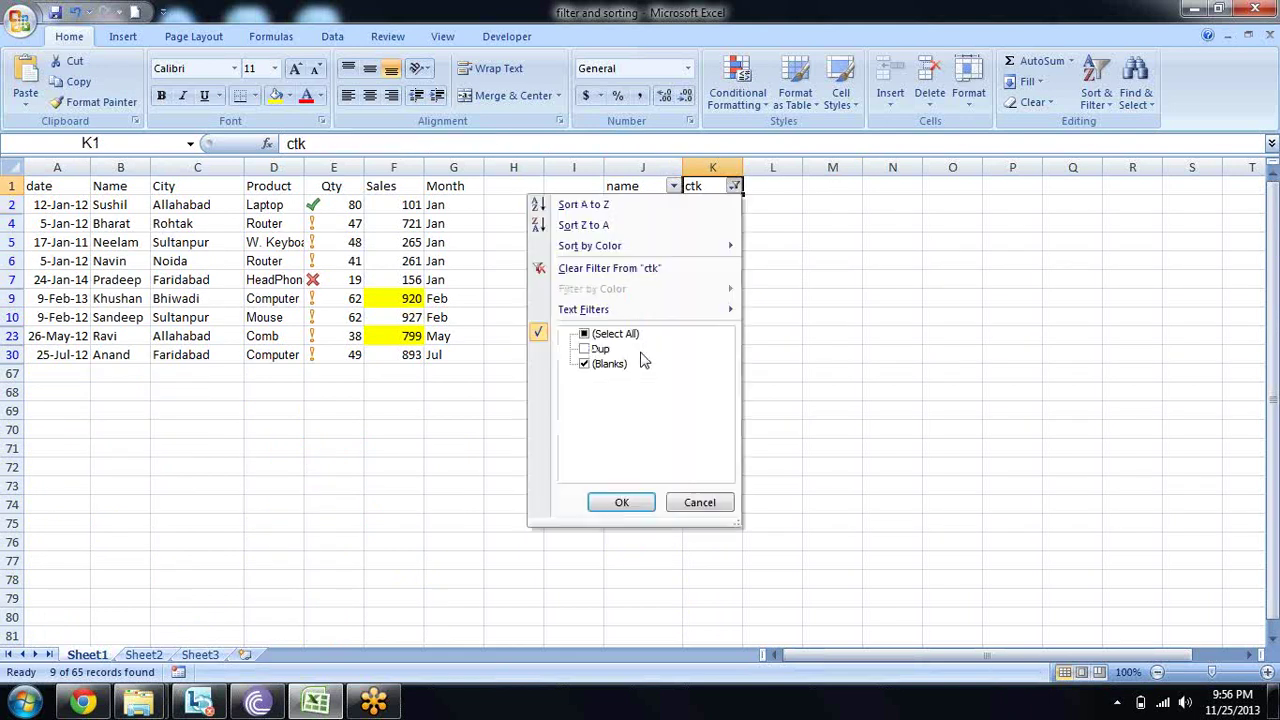
{"action": "key", "text": "Tab"}
{"action": "key", "text": "space"}
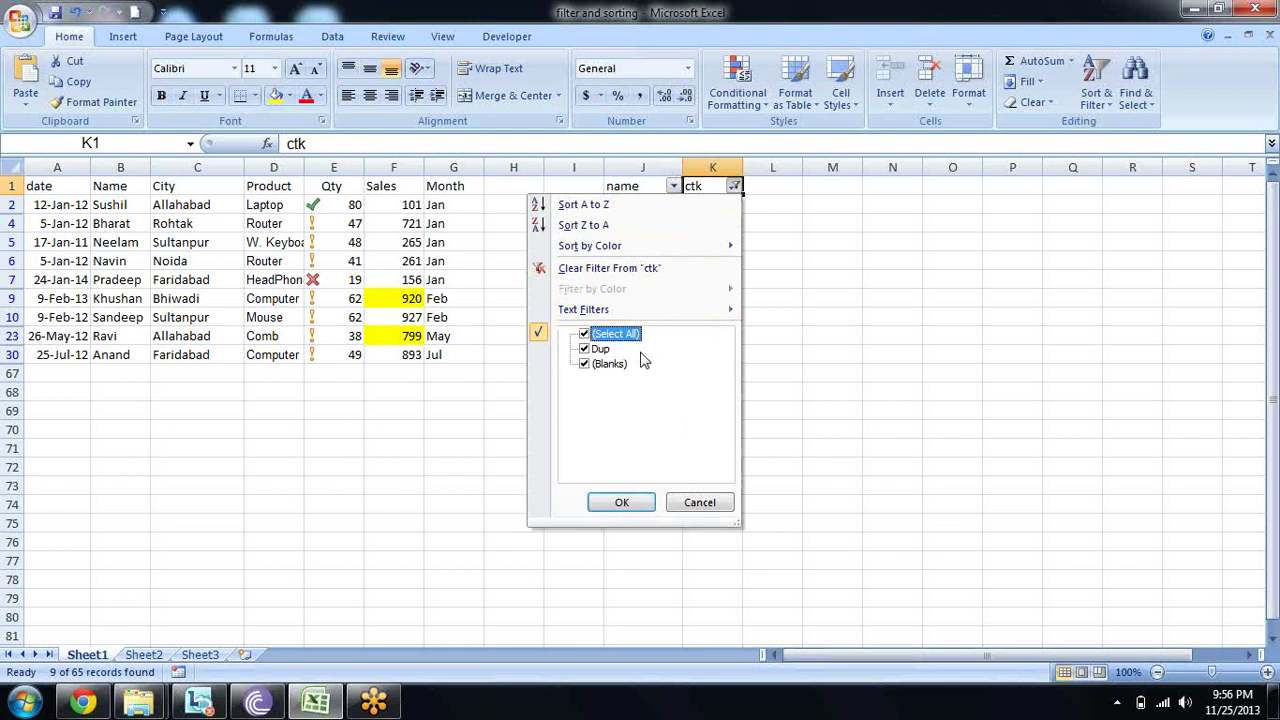
{"action": "key", "text": "Return"}
{"action": "key", "text": "Down"}
{"action": "key", "text": "Down"}
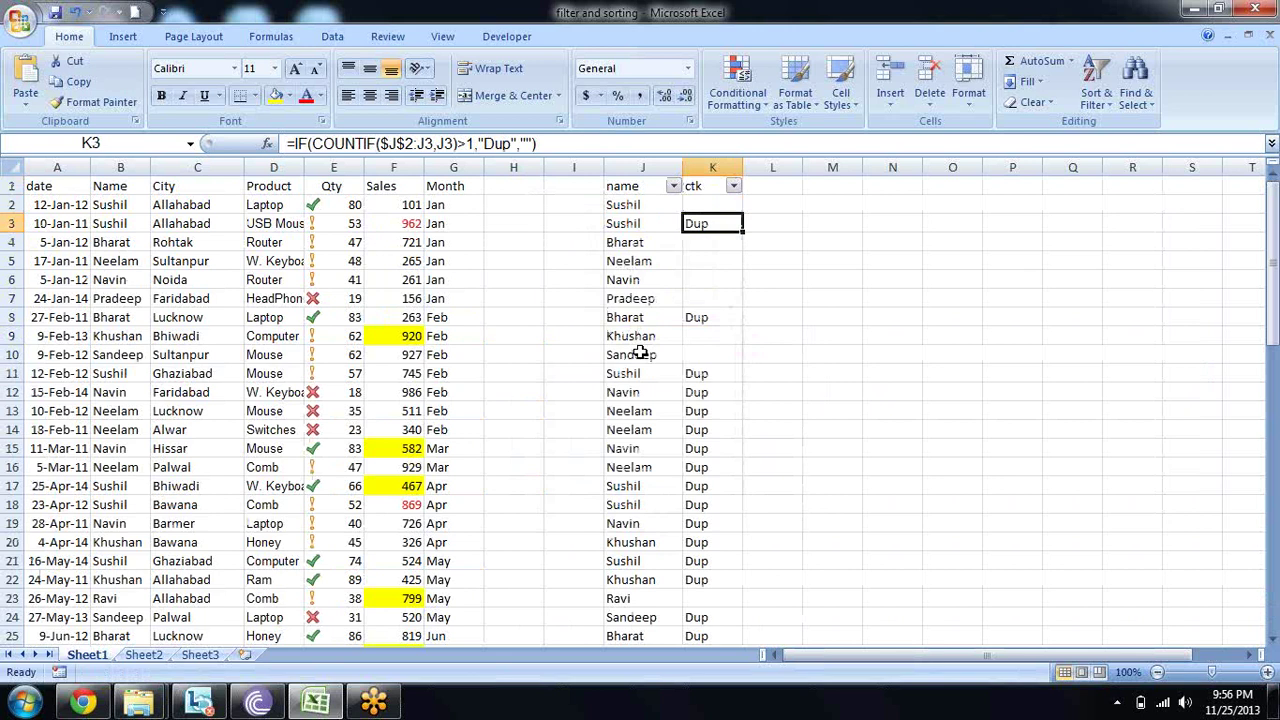
Step: Change K2's ctk formula threshold from >1 to >2 and fill it down column K
{"action": "key", "text": "Up"}
{"action": "key", "text": "F2"}
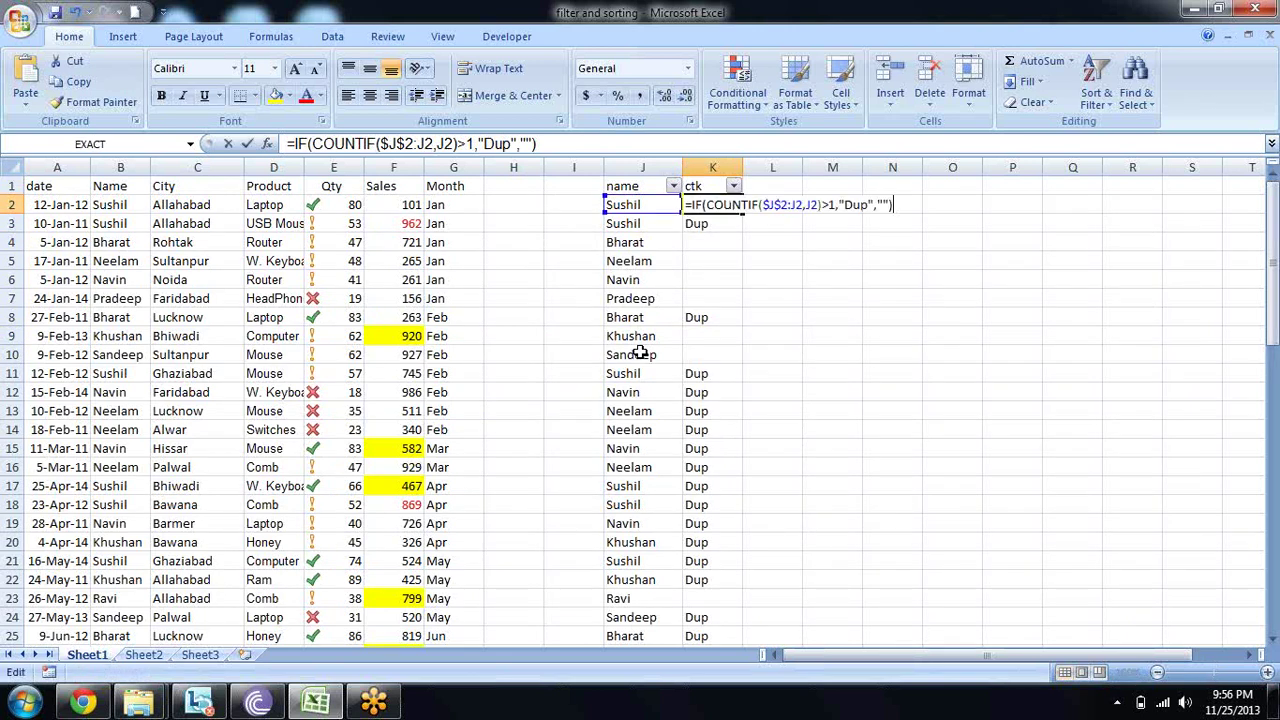
{"action": "left_click", "coordinate": [832, 205]}
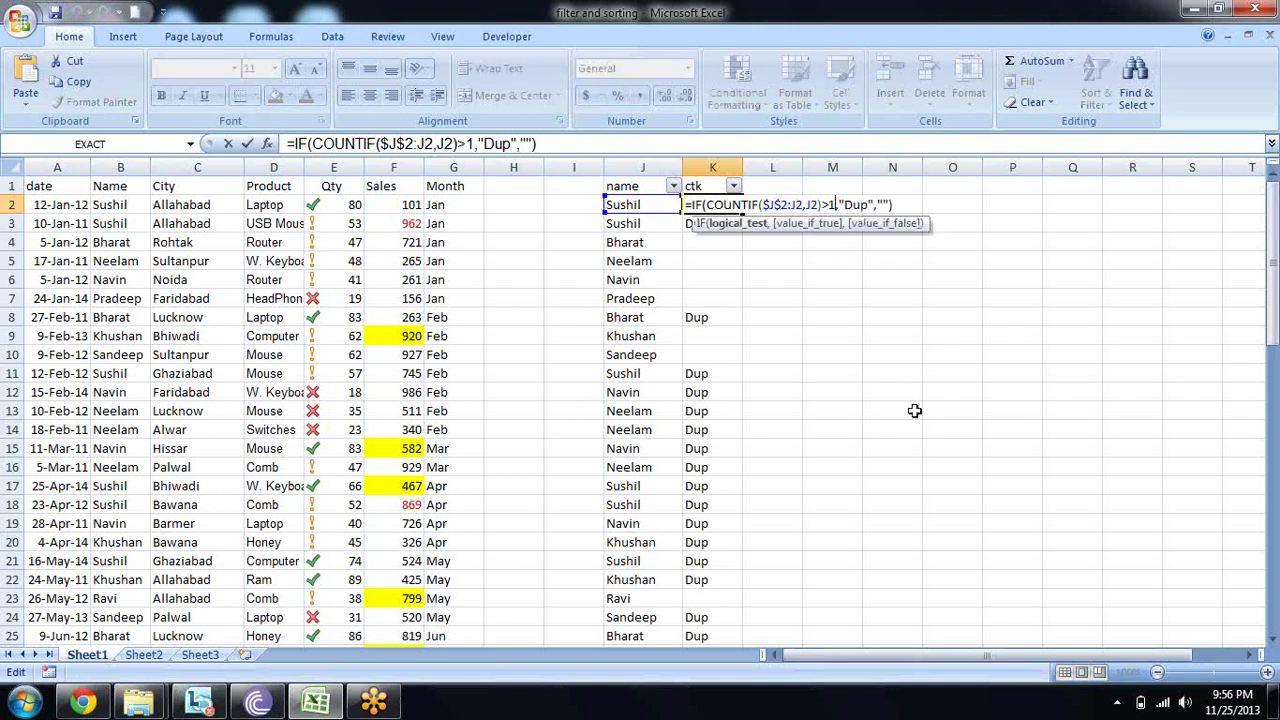
{"action": "key", "text": "BackSpace"}
{"action": "type", "text": "2"}
{"action": "key", "text": "Return"}
{"action": "key", "text": "Up"}
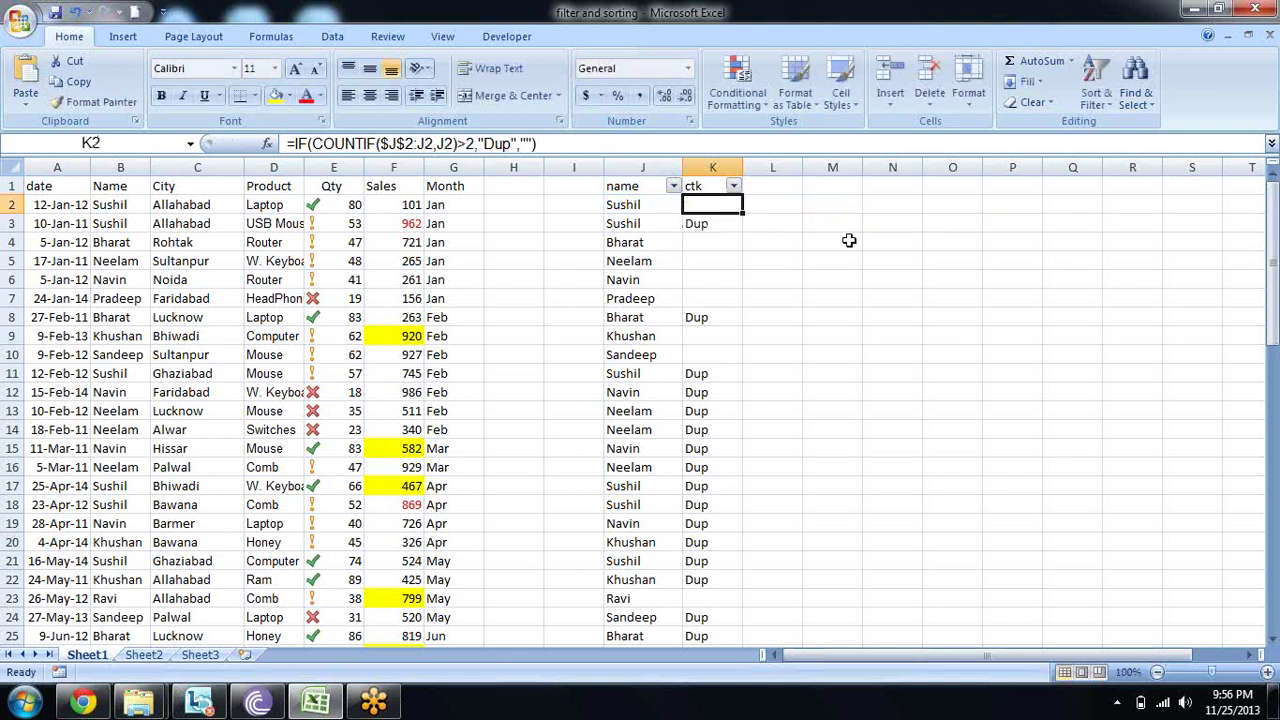
{"action": "double_click", "coordinate": [744, 212]}
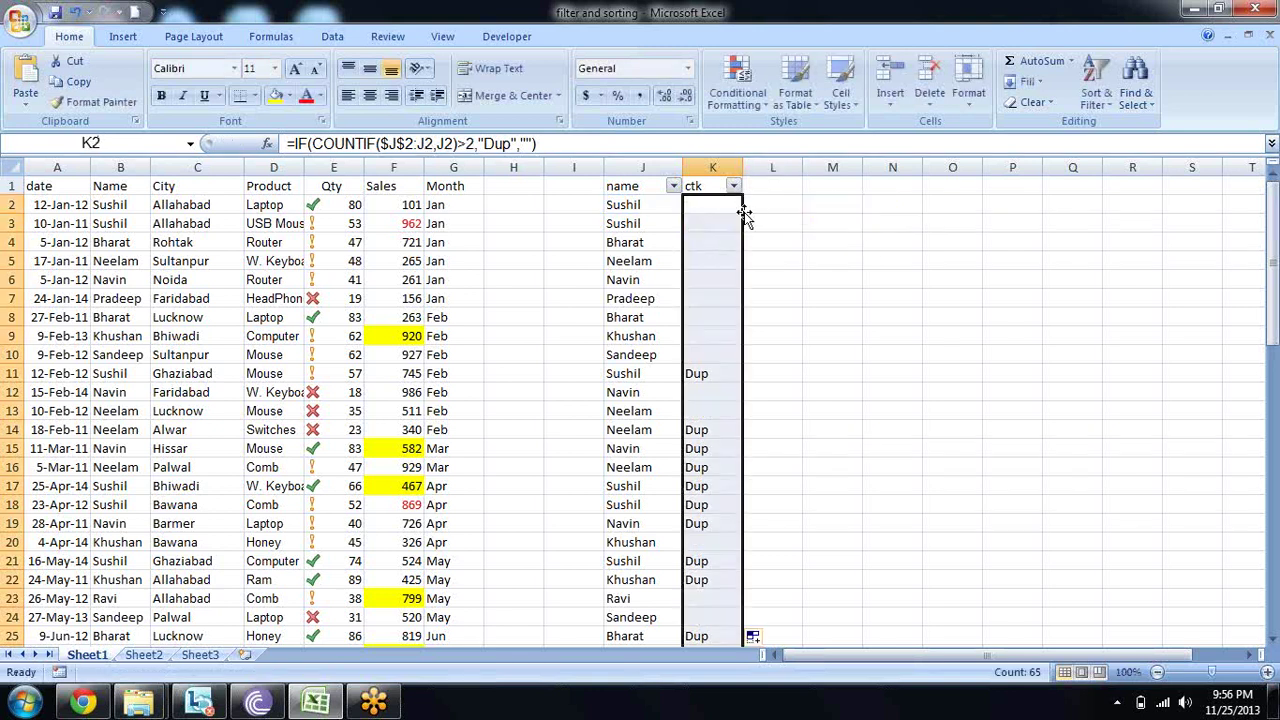
{"action": "key", "text": "Down"}
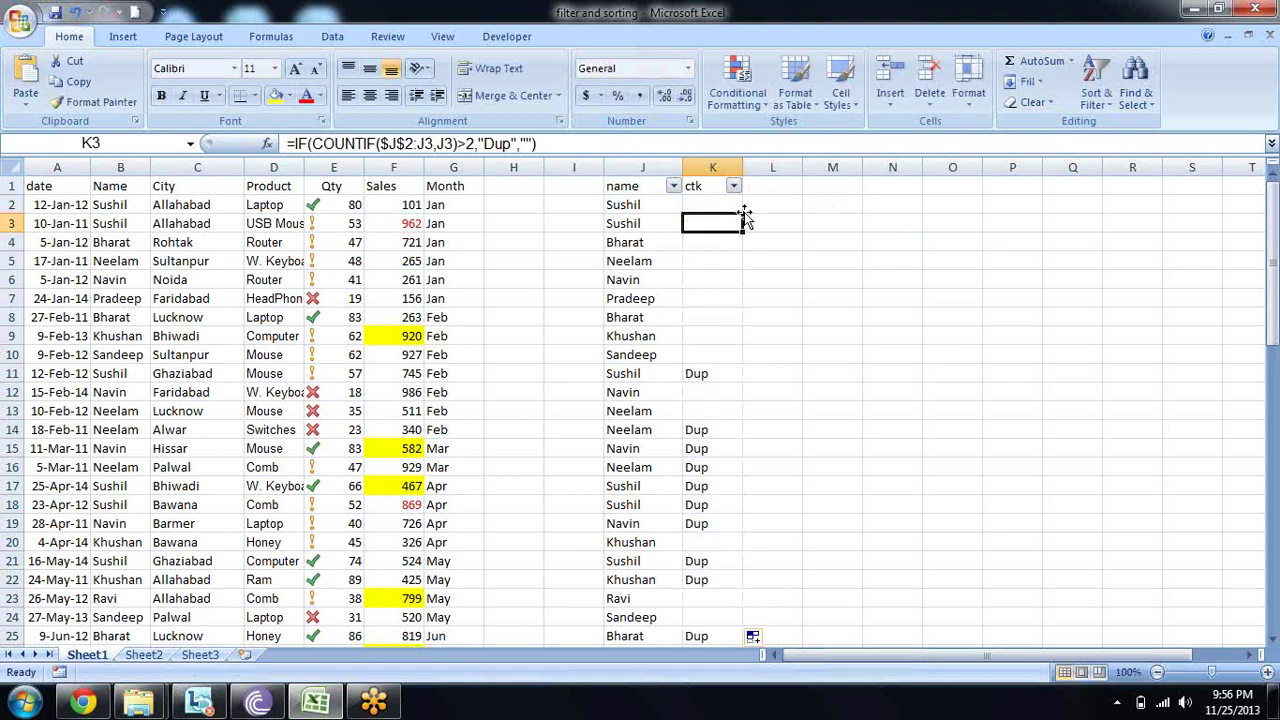
Step: Filter the ctk column to exclude the Dup entries
{"action": "key", "text": "Up"}
{"action": "key", "text": "Up"}
{"action": "key", "text": "alt+Down"}
{"action": "key", "text": "Down"}
{"action": "key", "text": "Down"}
{"action": "key", "text": "Down"}
{"action": "key", "text": "Down"}
{"action": "key", "text": "space"}
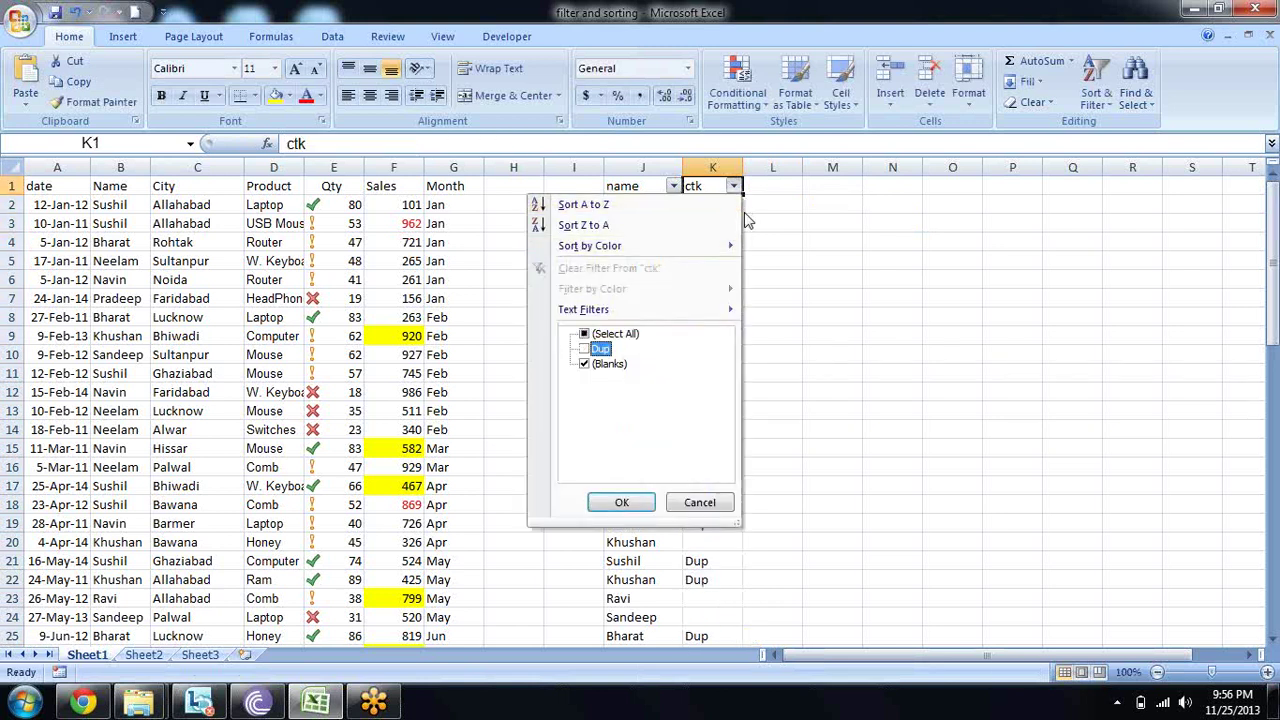
{"action": "key", "text": "Return"}
{"action": "key", "text": "Down"}
{"action": "key", "text": "Left"}
{"action": "key", "text": "Down"}
{"action": "key", "text": "Down"}
{"action": "key", "text": "Down"}
{"action": "key", "text": "Down"}
{"action": "key", "text": "Down"}
{"action": "key", "text": "Down"}
{"action": "key", "text": "Down"}
{"action": "key", "text": "Down"}
{"action": "key", "text": "Down"}
{"action": "key", "text": "Down"}
{"action": "key", "text": "Down"}
{"action": "key", "text": "Up"}
{"action": "key", "text": "Up"}
{"action": "key", "text": "Up"}
{"action": "key", "text": "Up"}
{"action": "key", "text": "Up"}
{"action": "key", "text": "Up"}
{"action": "key", "text": "Up"}
{"action": "key", "text": "Up"}
{"action": "key", "text": "Right"}
{"action": "key", "text": "alt+Down"}
{"action": "key", "text": "Down"}
{"action": "key", "text": "Down"}
{"action": "key", "text": "Down"}
{"action": "key", "text": "Down"}
{"action": "key", "text": "Down"}
{"action": "key", "text": "Down"}
{"action": "key", "text": "space"}
{"action": "key", "text": "Return"}
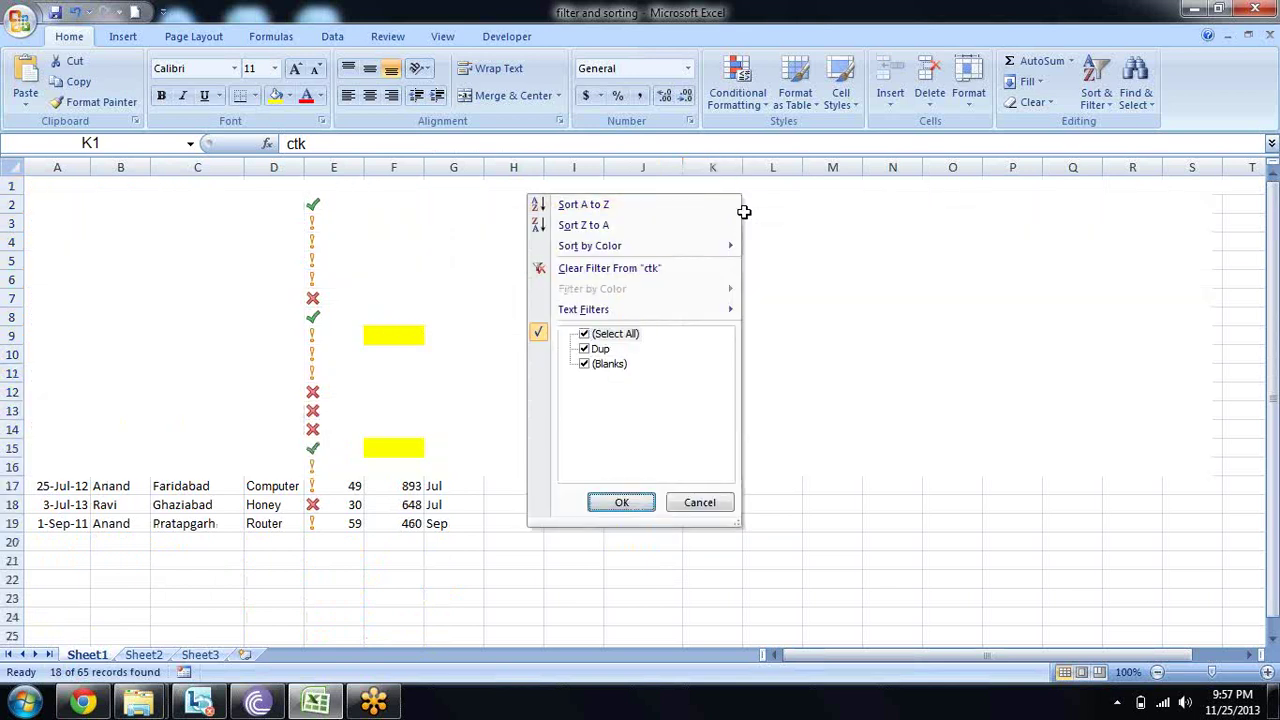
{"action": "key", "text": "Down"}
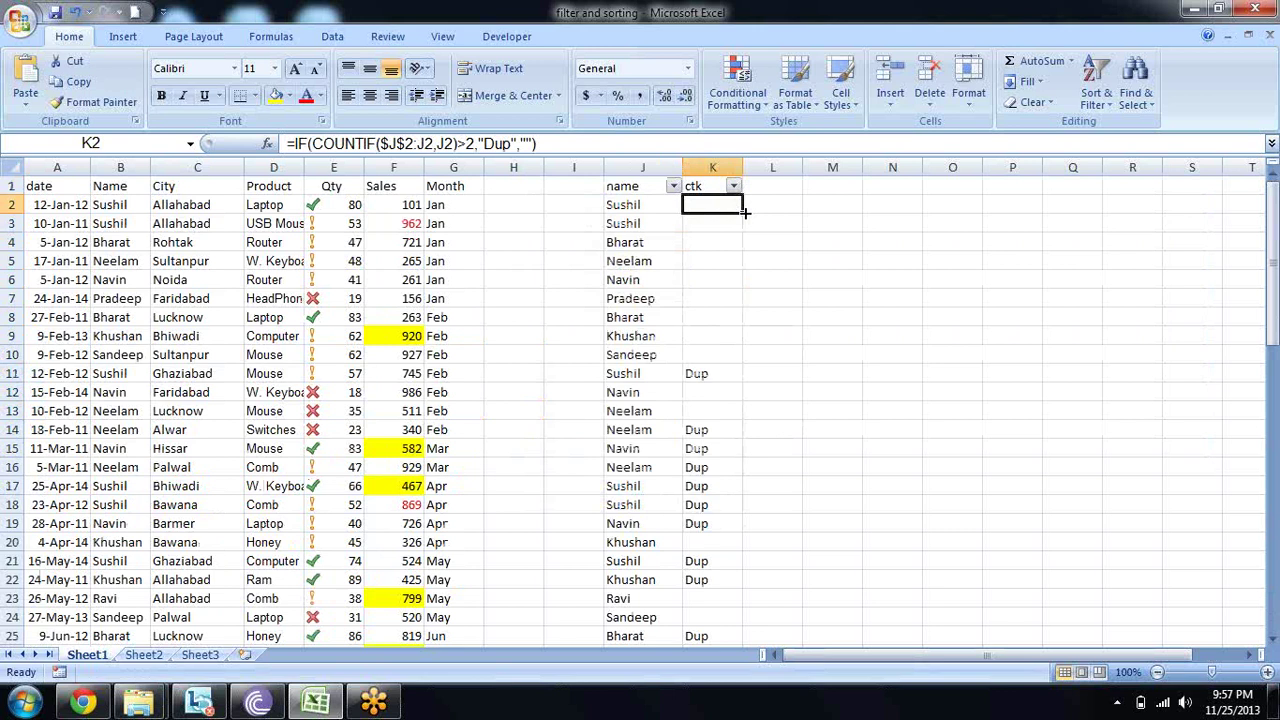
Step: Copy the Sales column F1:F66 and paste it into column L
{"action": "key", "text": "Left"}
{"action": "key", "text": "Left"}
{"action": "key", "text": "Left"}
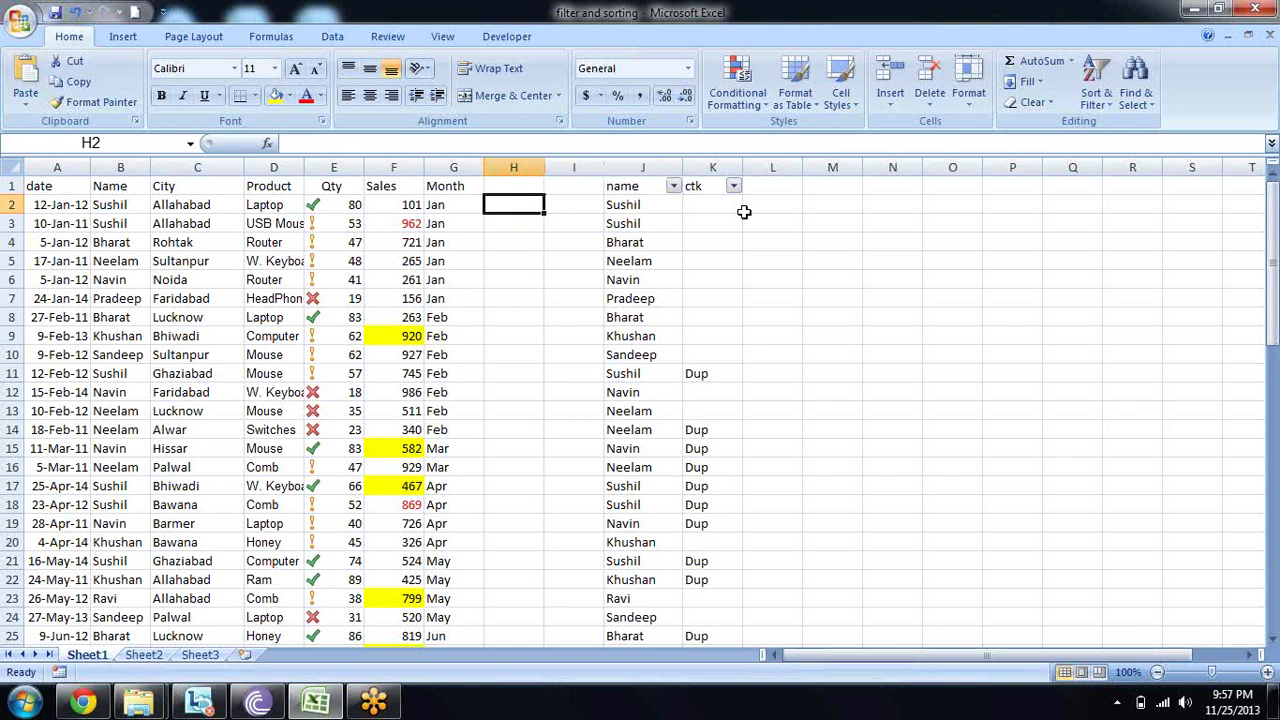
{"action": "key", "text": "Left"}
{"action": "key", "text": "Left"}
{"action": "key", "text": "Up"}
{"action": "key", "text": "ctrl+shift+Down"}
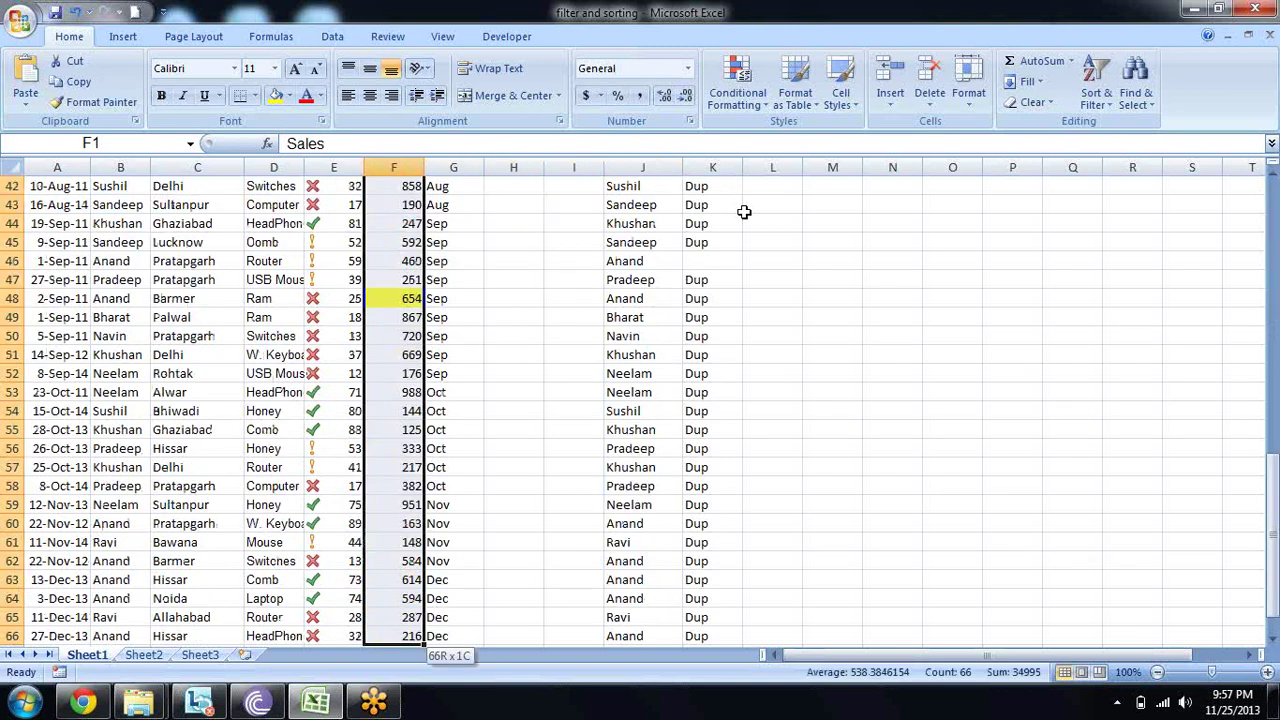
{"action": "key", "text": "ctrl+c"}
{"action": "key", "text": "Right"}
{"action": "key", "text": "Right"}
{"action": "key", "text": "Right"}
{"action": "key", "text": "Right"}
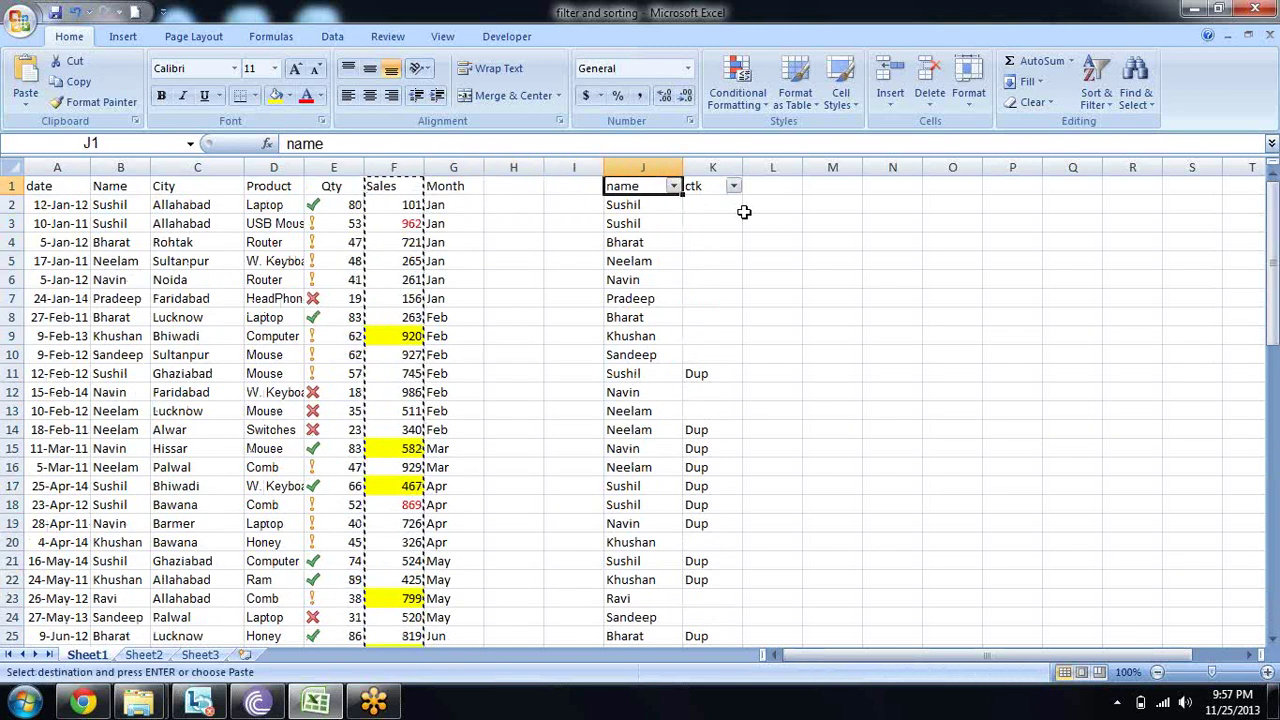
{"action": "key", "text": "Right"}
{"action": "key", "text": "Right"}
{"action": "key", "text": "Return"}
{"action": "key", "text": "Down"}
{"action": "key", "text": "Down"}
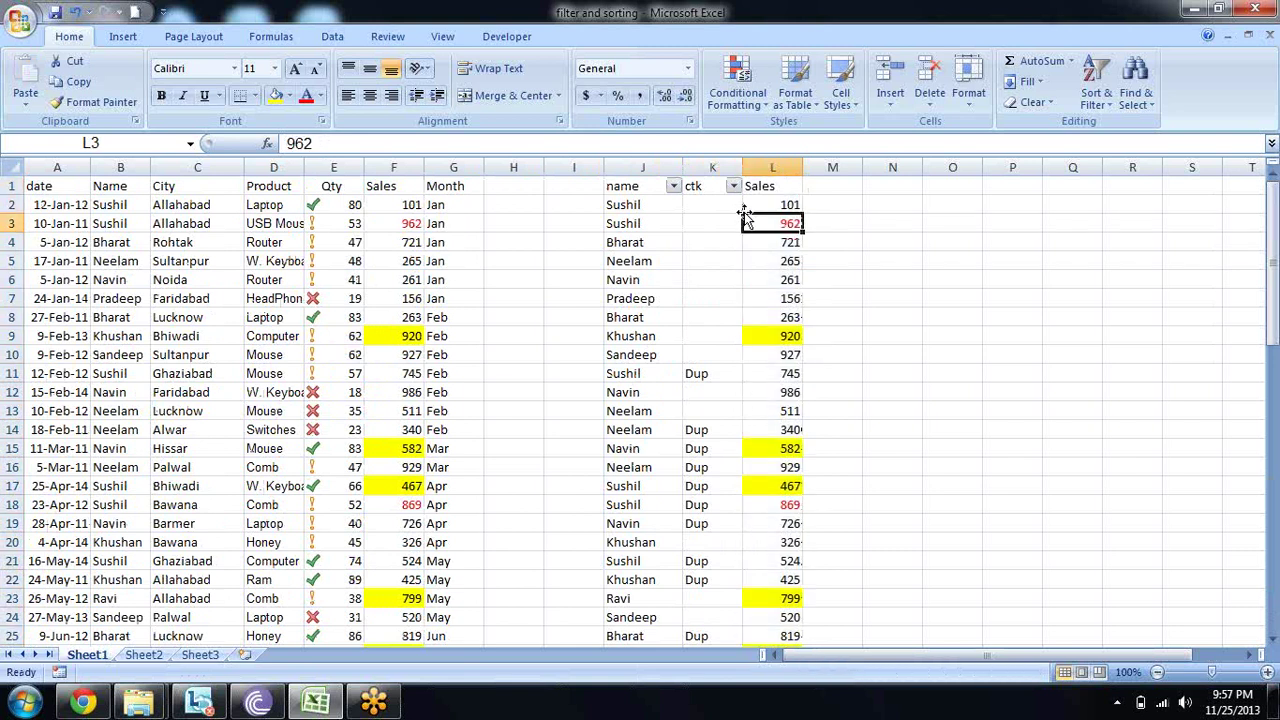
Step: Check the ctk results against repeated names like Sushil and Neelam, down to the last row
{"action": "key", "text": "Left"}
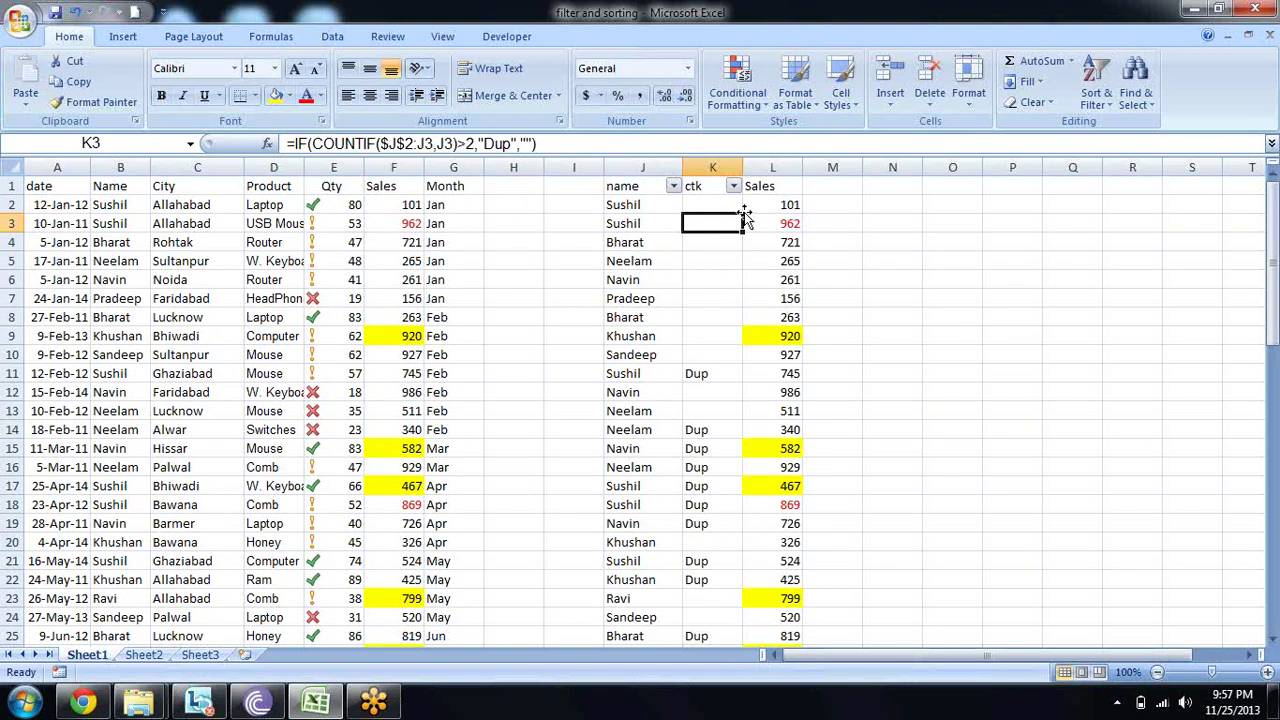
{"action": "key", "text": "Left"}
{"action": "key", "text": "Up"}
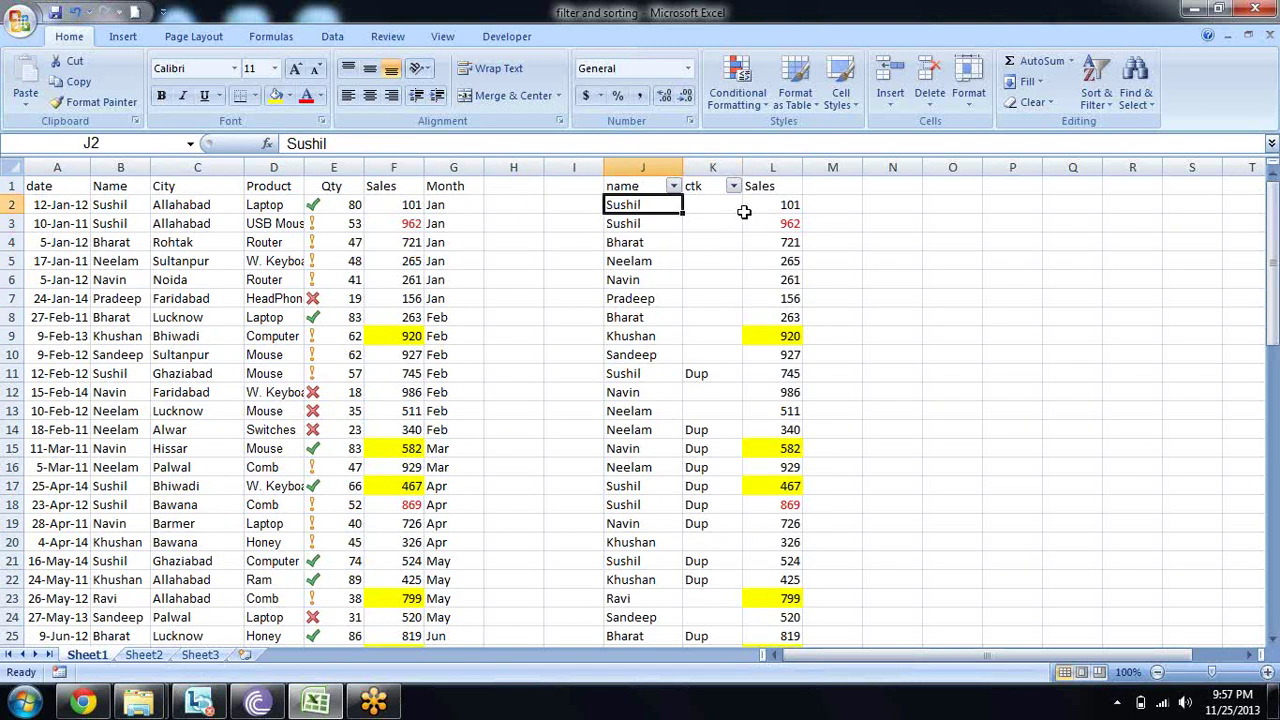
{"action": "key", "text": "Down"}
{"action": "key", "text": "Down"}
{"action": "key", "text": "Down"}
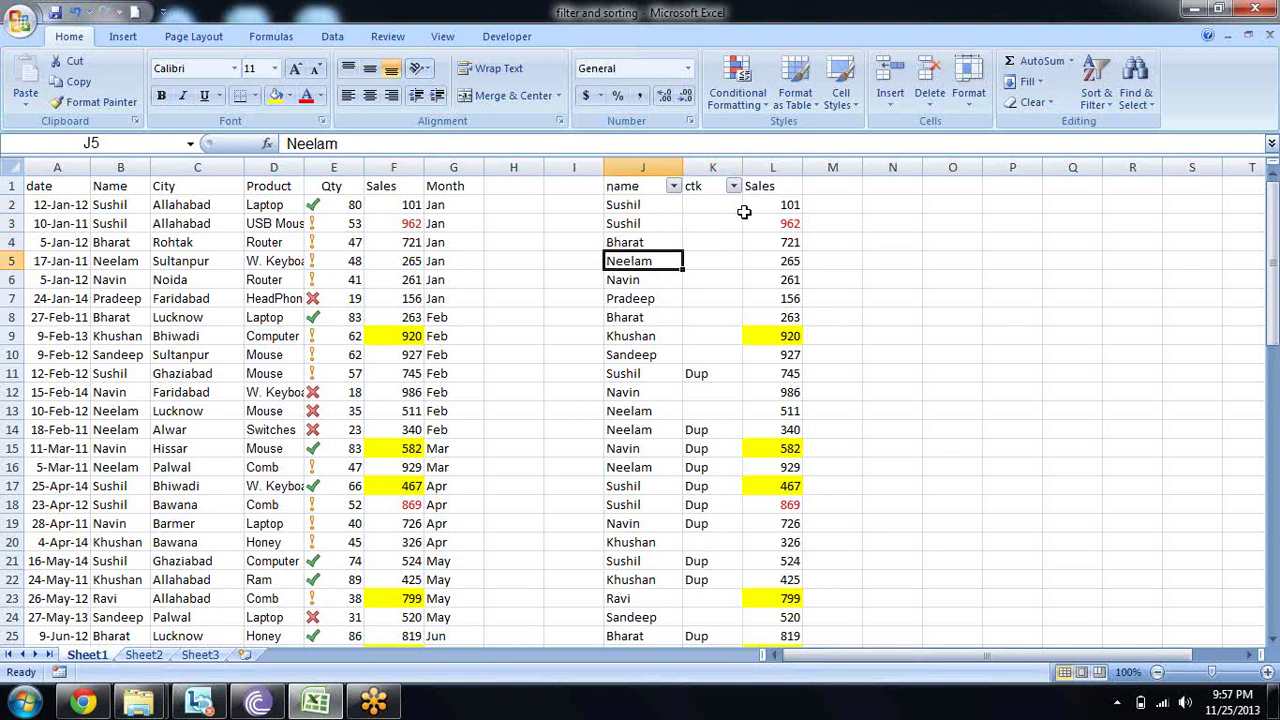
{"action": "key", "text": "Up"}
{"action": "key", "text": "Up"}
{"action": "key", "text": "Up"}
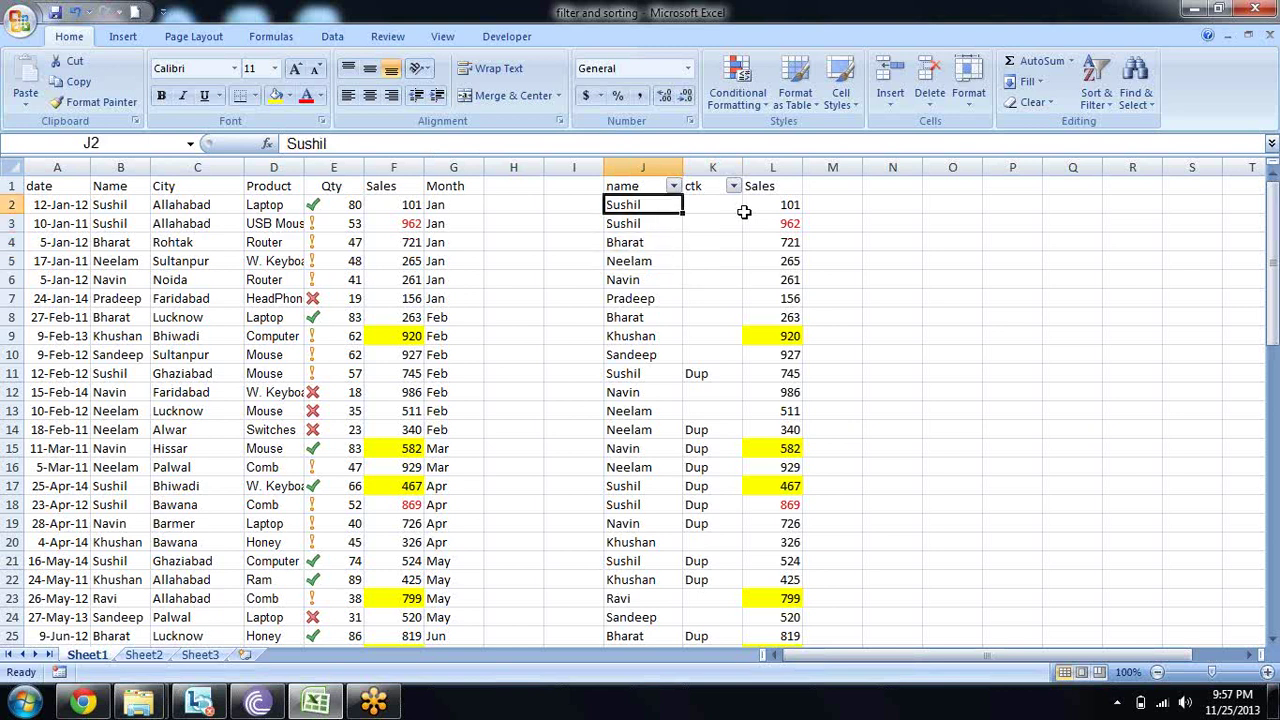
{"action": "key", "text": "Down"}
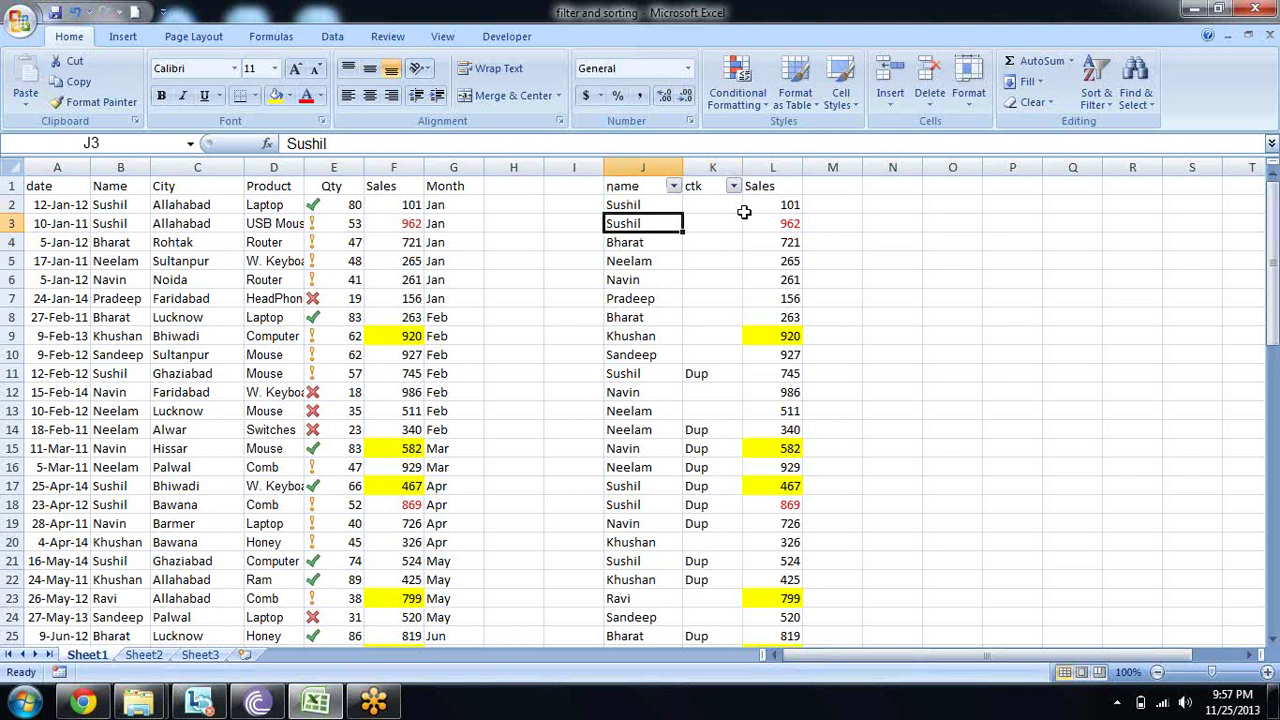
{"action": "key", "text": "Down"}
{"action": "key", "text": "Down"}
{"action": "key", "text": "ctrl+Up"}
{"action": "key", "text": "Down"}
{"action": "key", "text": "Right"}
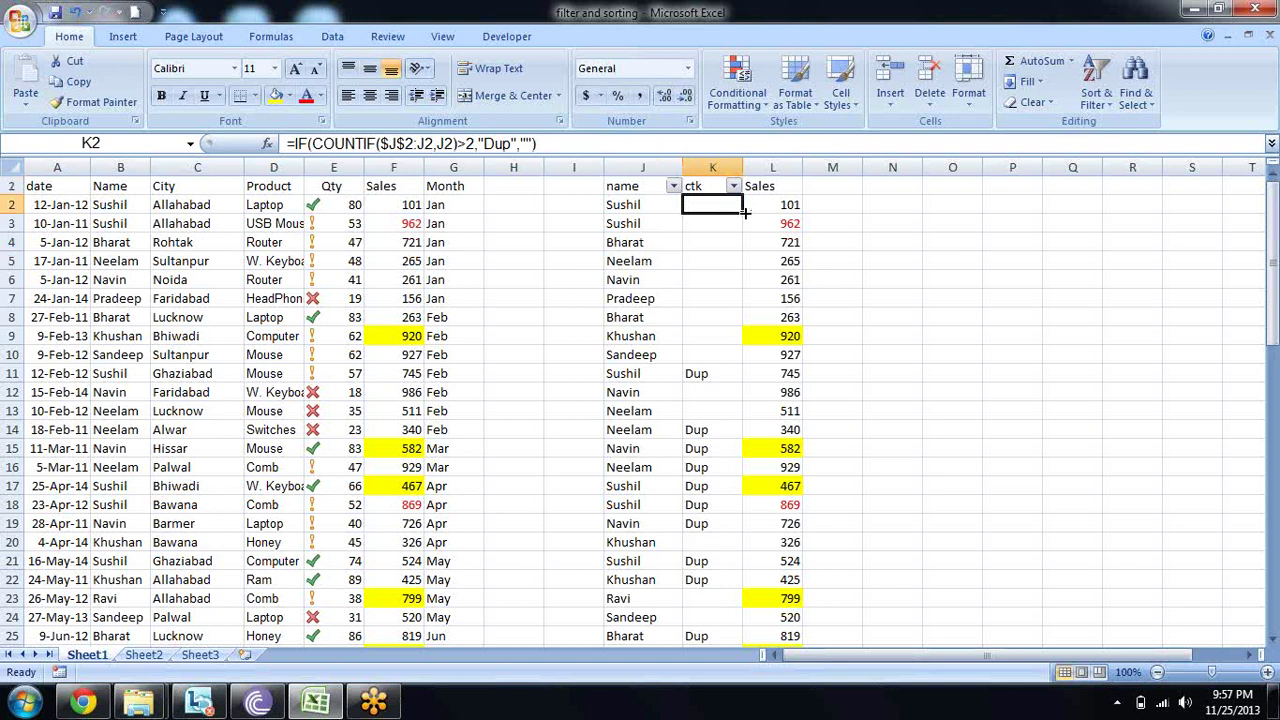
{"action": "key", "text": "ctrl+Down"}
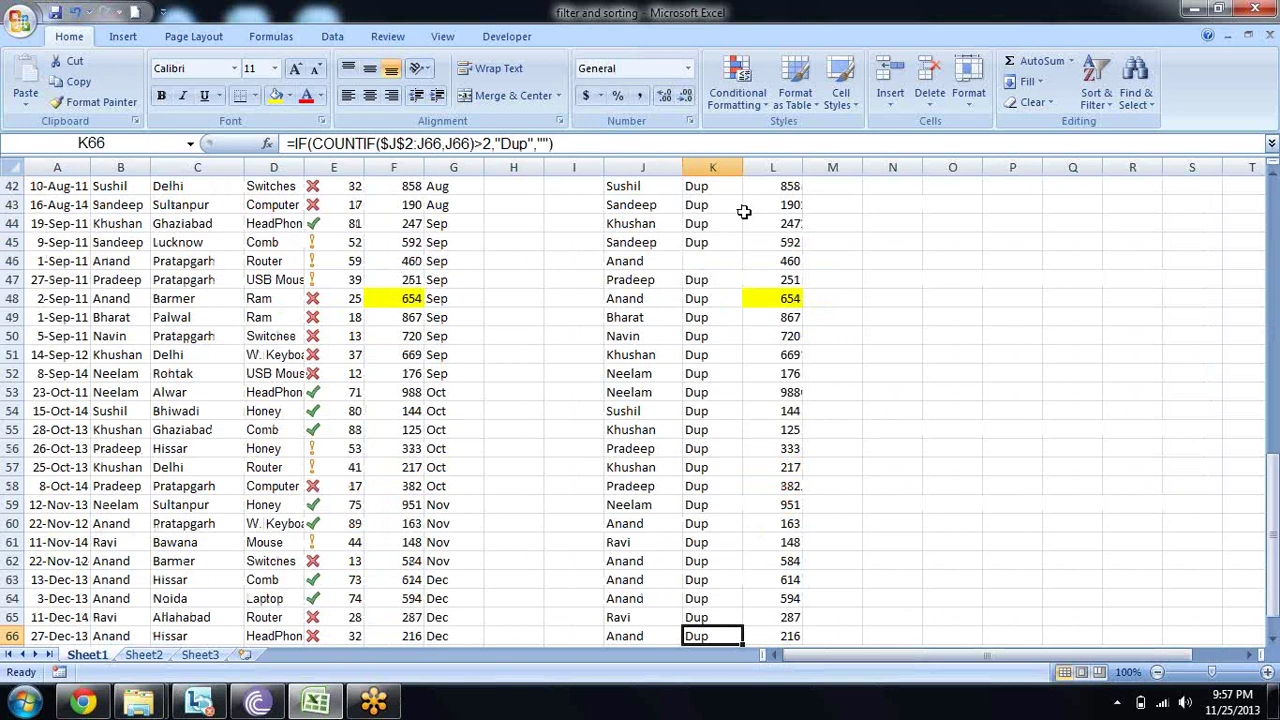
Step: Start a COUNTIF formula in the empty cell I66
{"action": "key", "text": "Left"}
{"action": "key", "text": "Left"}
{"action": "key", "text": "Up"}
{"action": "key", "text": "Down"}
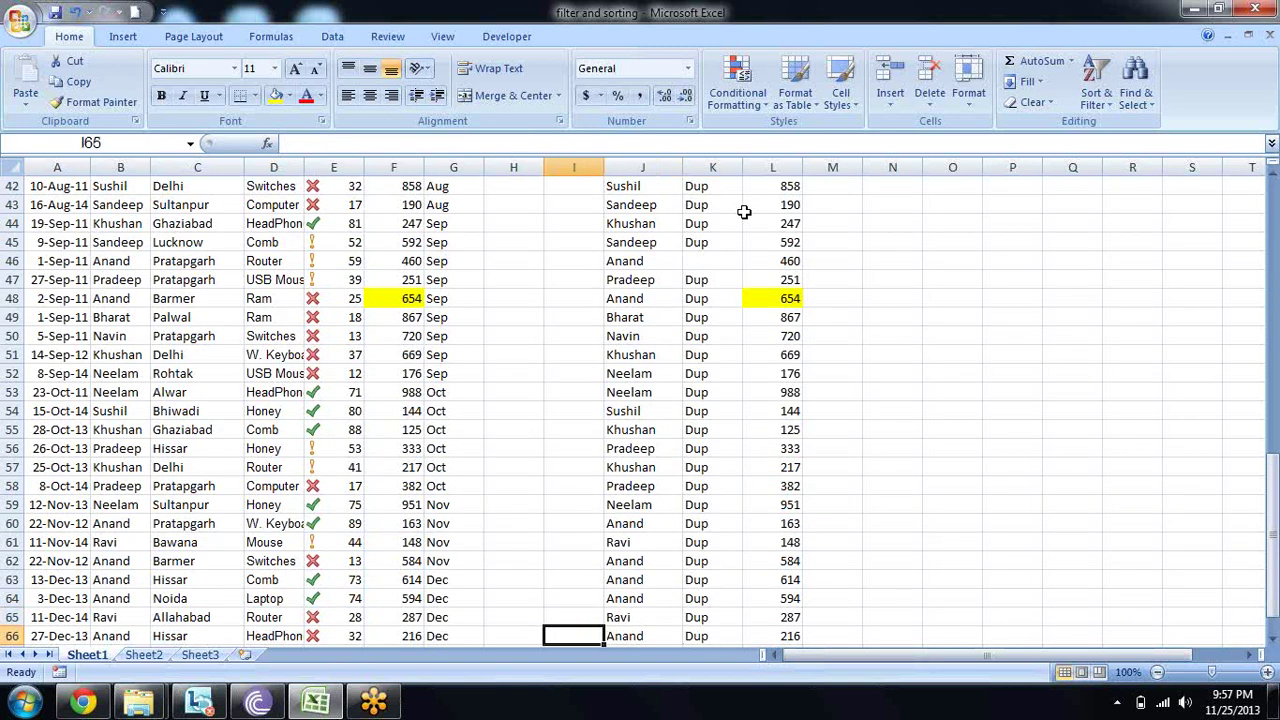
{"action": "type", "text": "=cou"}
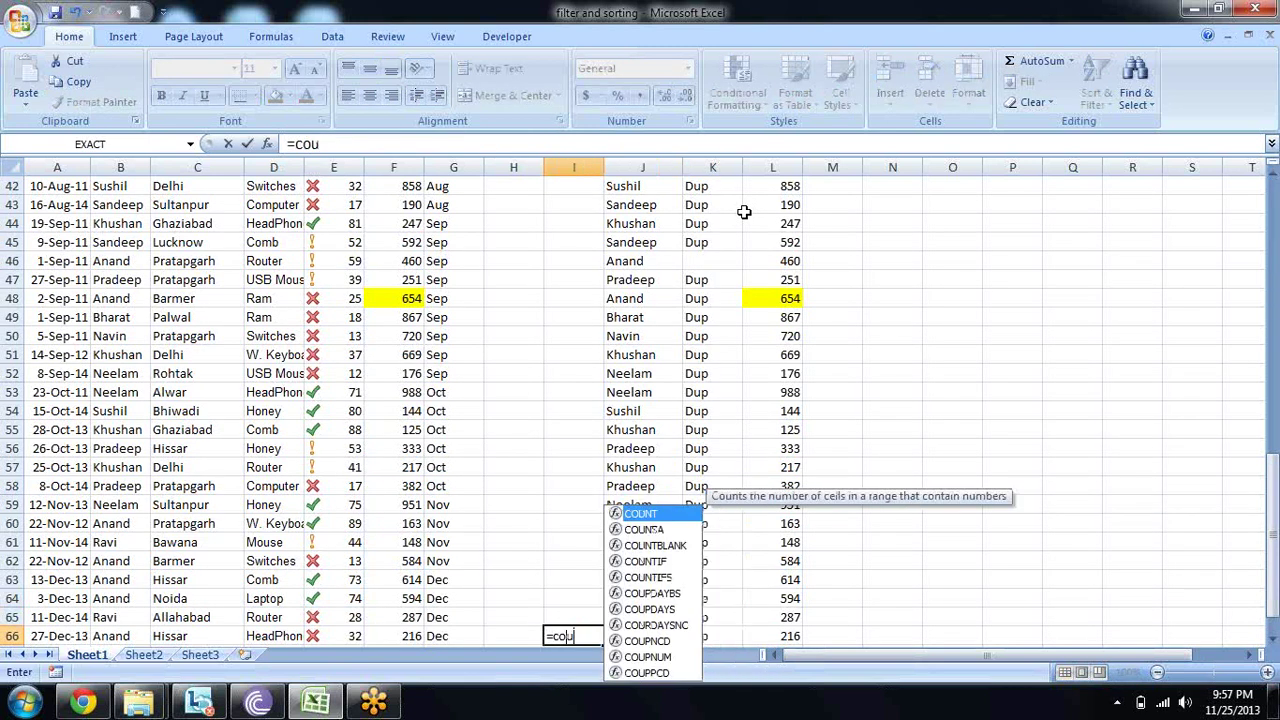
{"action": "key", "text": "Down"}
{"action": "key", "text": "Down"}
{"action": "key", "text": "Down"}
{"action": "key", "text": "Down"}
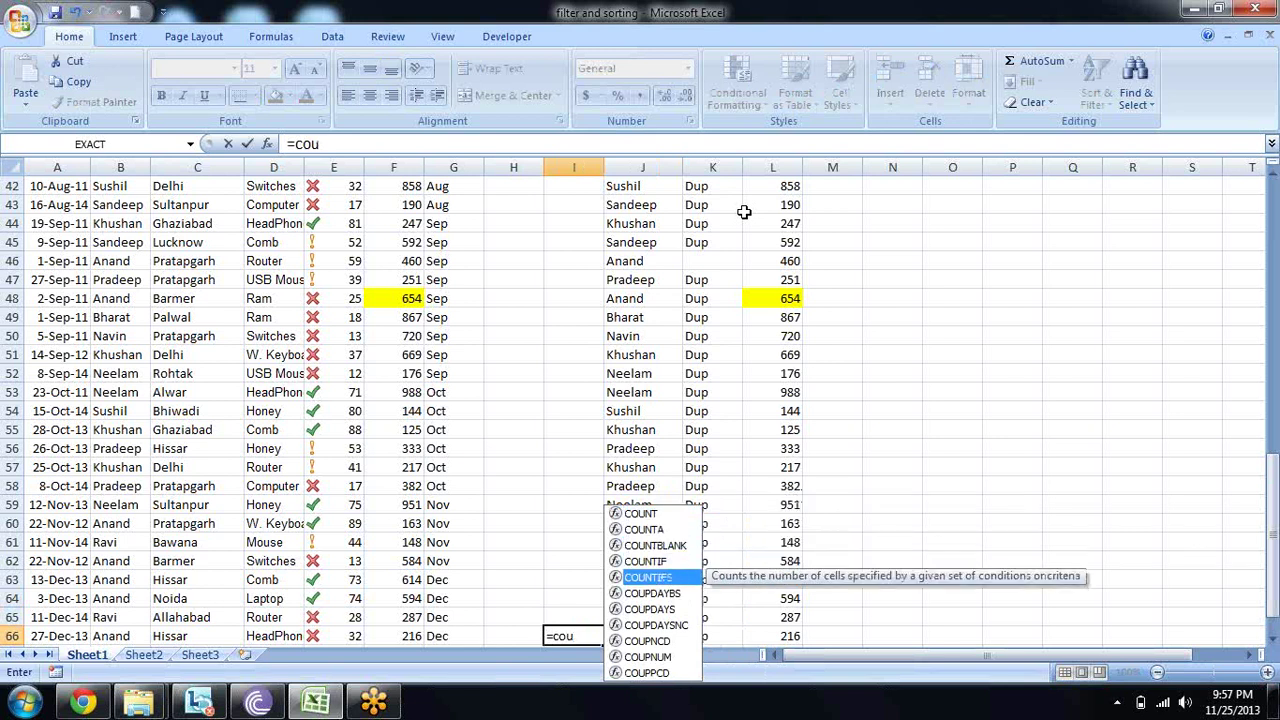
{"action": "key", "text": "Tab"}
{"action": "key", "text": "BackSpace"}
{"action": "key", "text": "BackSpace"}
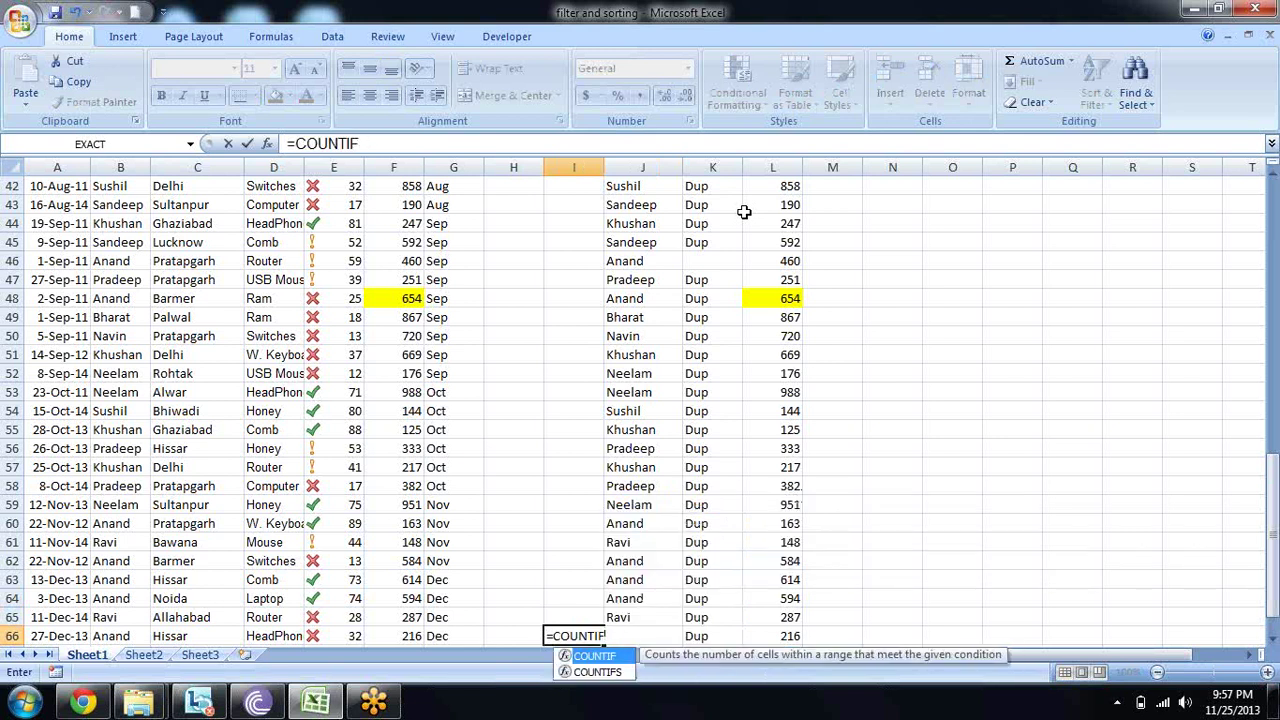
{"action": "type", "text": "("}
Step: Complete it as =COUNTIF(J66:$J$66,J66) so I66 returns 1
{"action": "key", "text": "Right"}
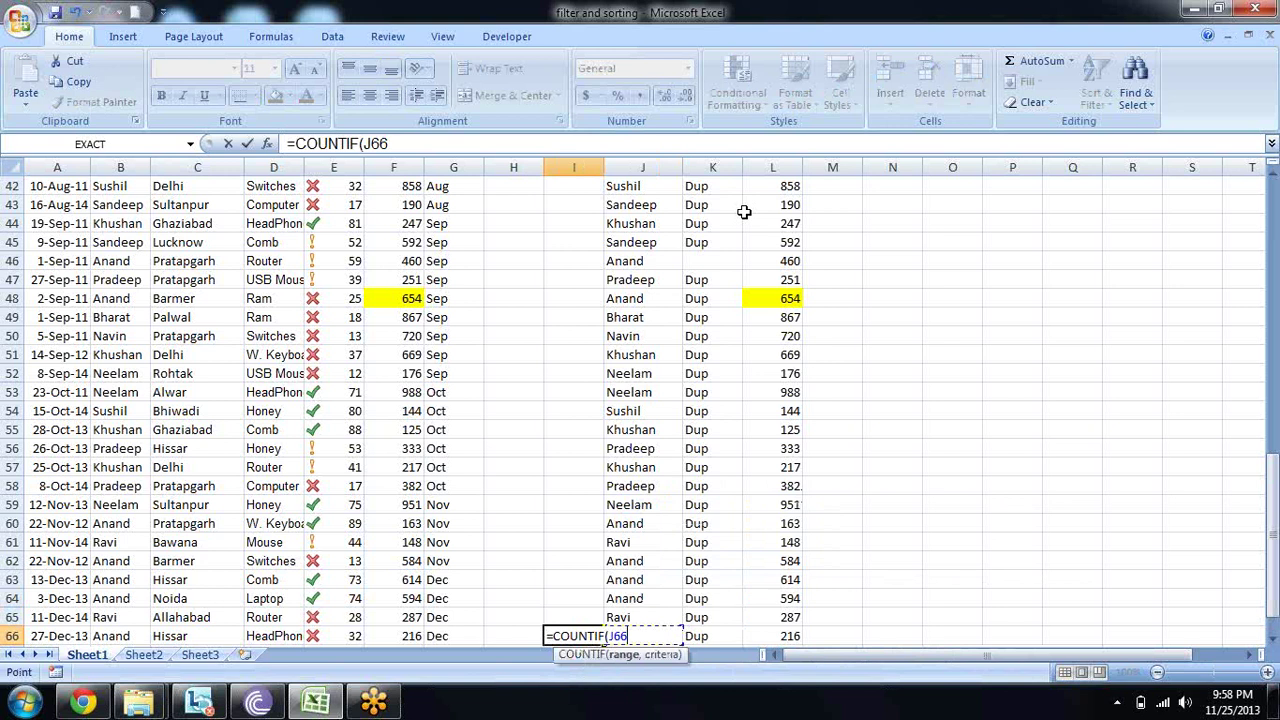
{"action": "key", "text": "F8"}
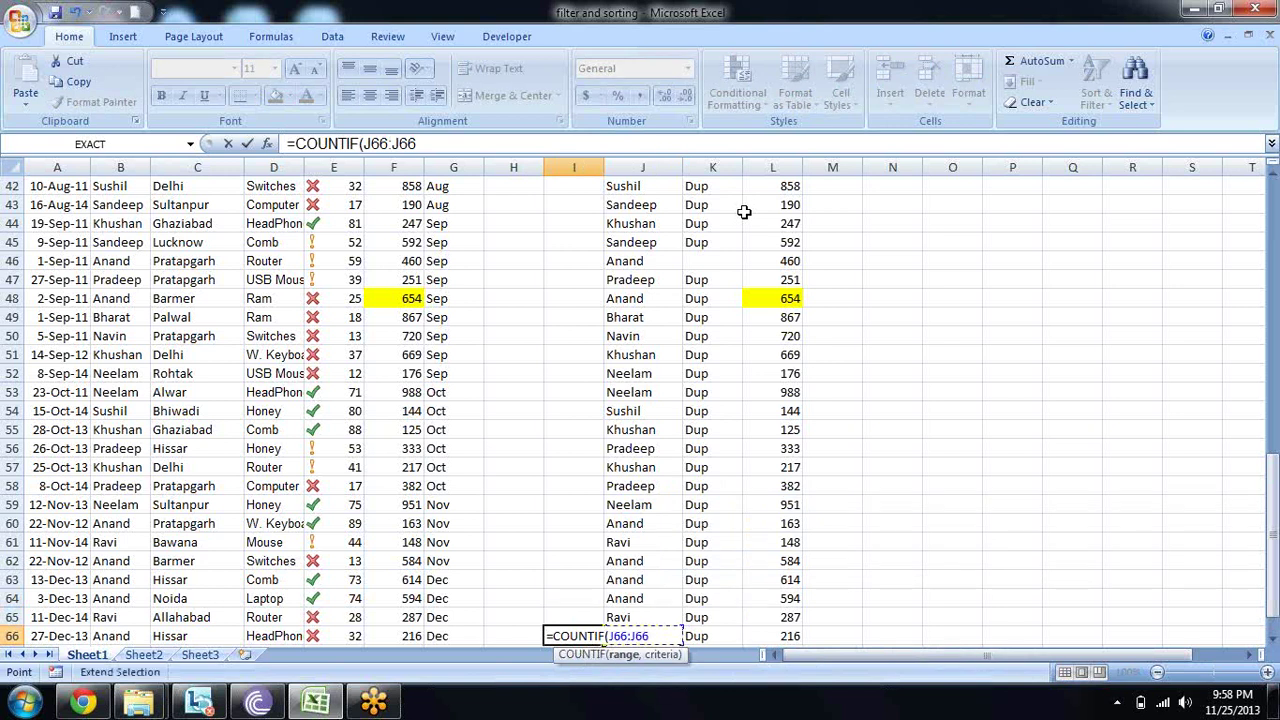
{"action": "type", "text": ","}
{"action": "key", "text": "Right"}
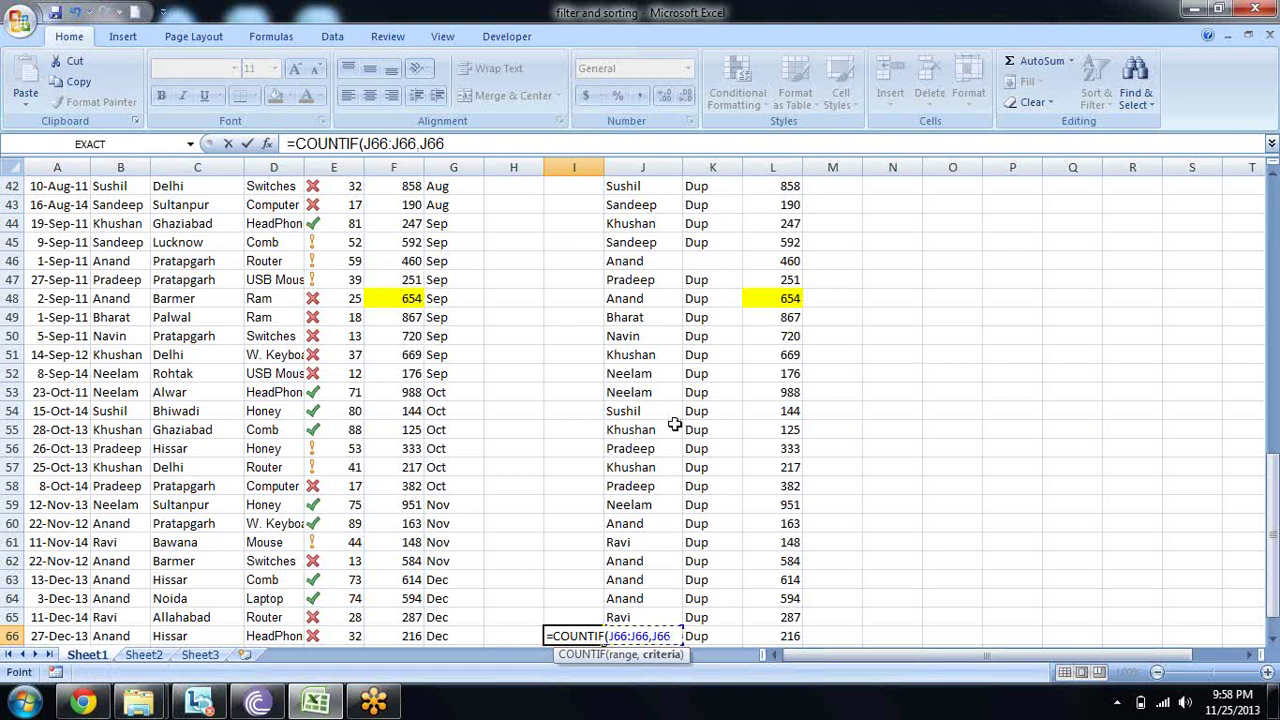
{"action": "left_click", "coordinate": [636, 636]}
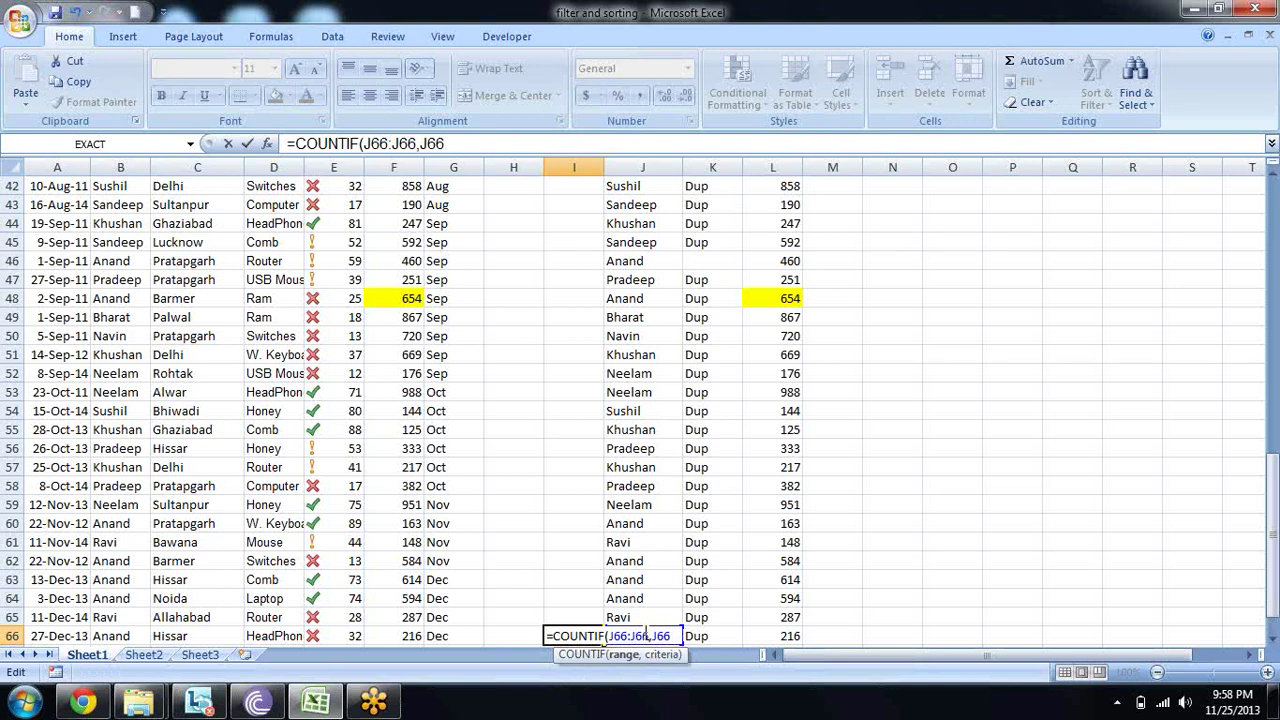
{"action": "key", "text": "F4"}
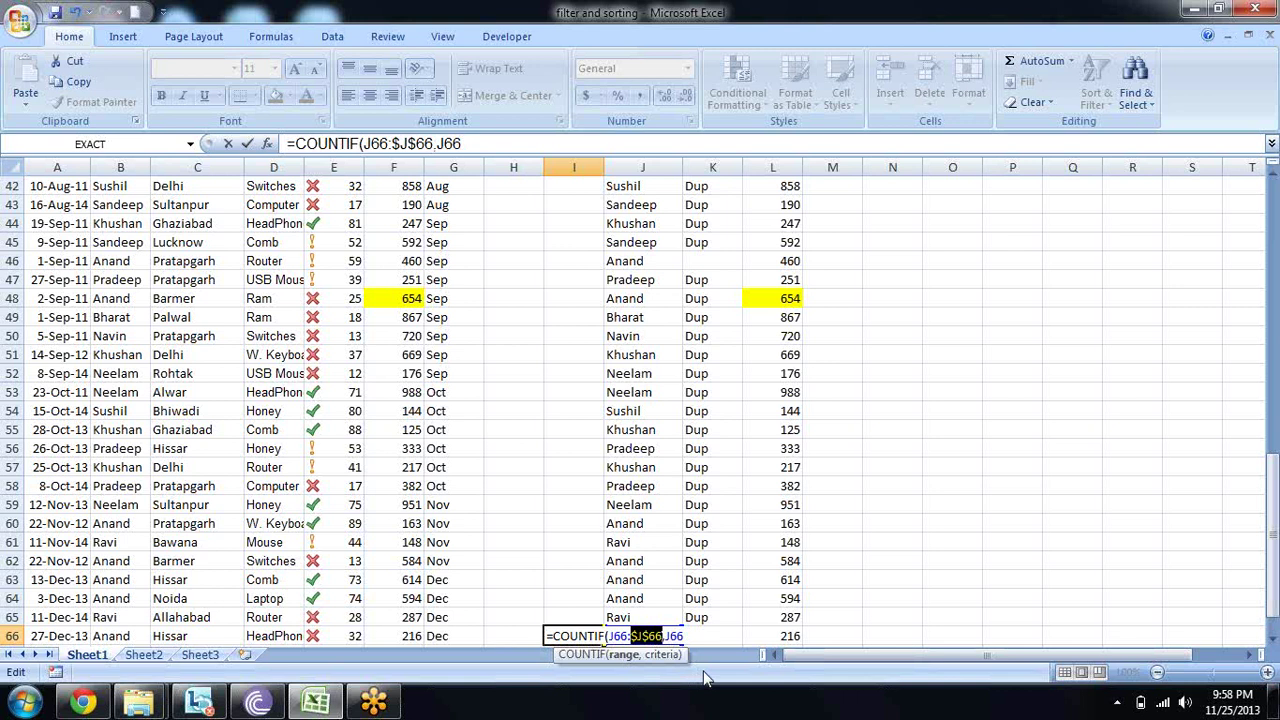
{"action": "key", "text": "Return"}
{"action": "key", "text": "Up"}
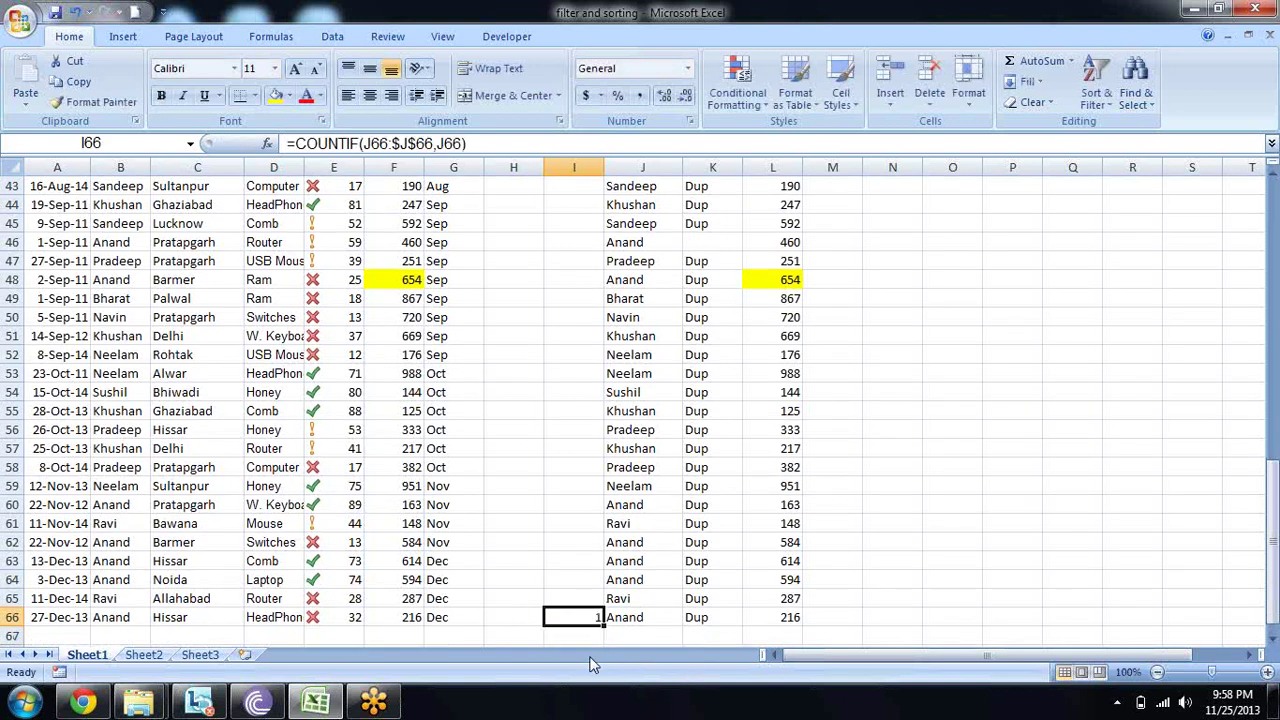
Step: Fill the reverse COUNTIF formula from I66 up to I2 and check row 66
{"action": "mouse_move", "coordinate": [604, 625]}
{"action": "left_mouse_down"}
{"action": "mouse_move", "coordinate": [569, 143]}
{"action": "mouse_move", "coordinate": [590, 205]}
{"action": "left_mouse_up"}
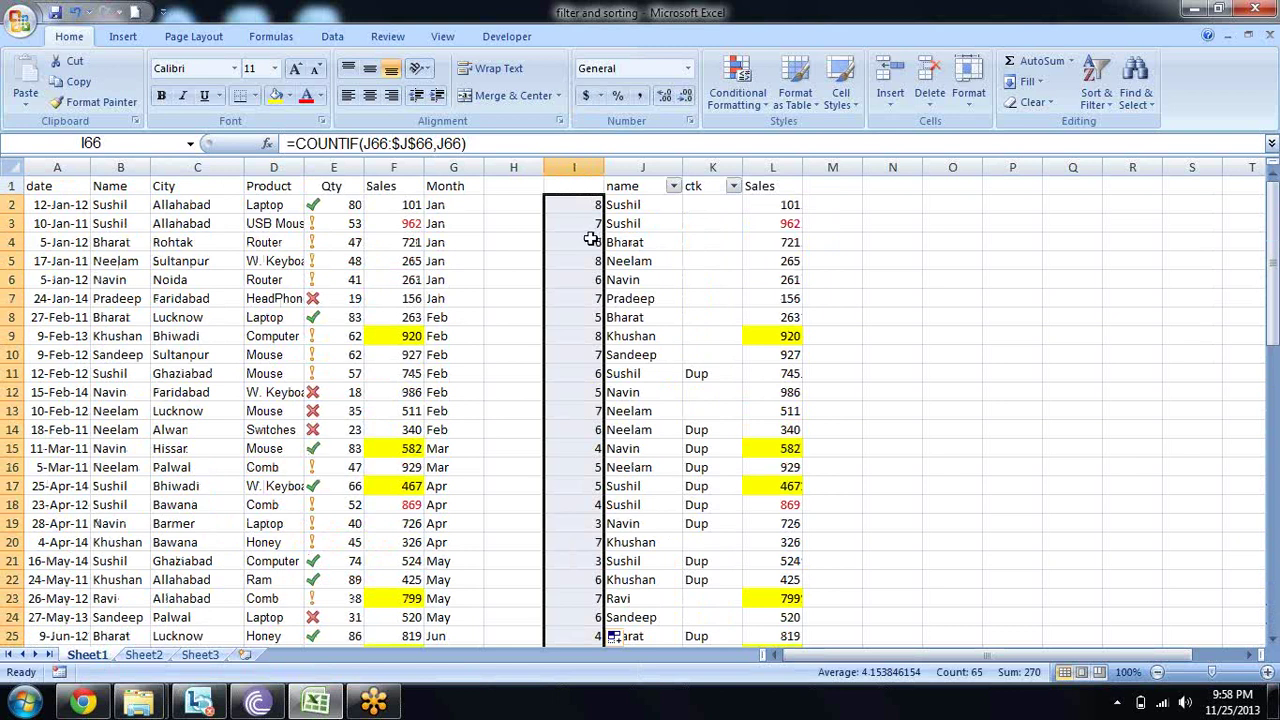
{"action": "left_click", "coordinate": [585, 238]}
{"action": "key", "text": "ctrl+Down"}
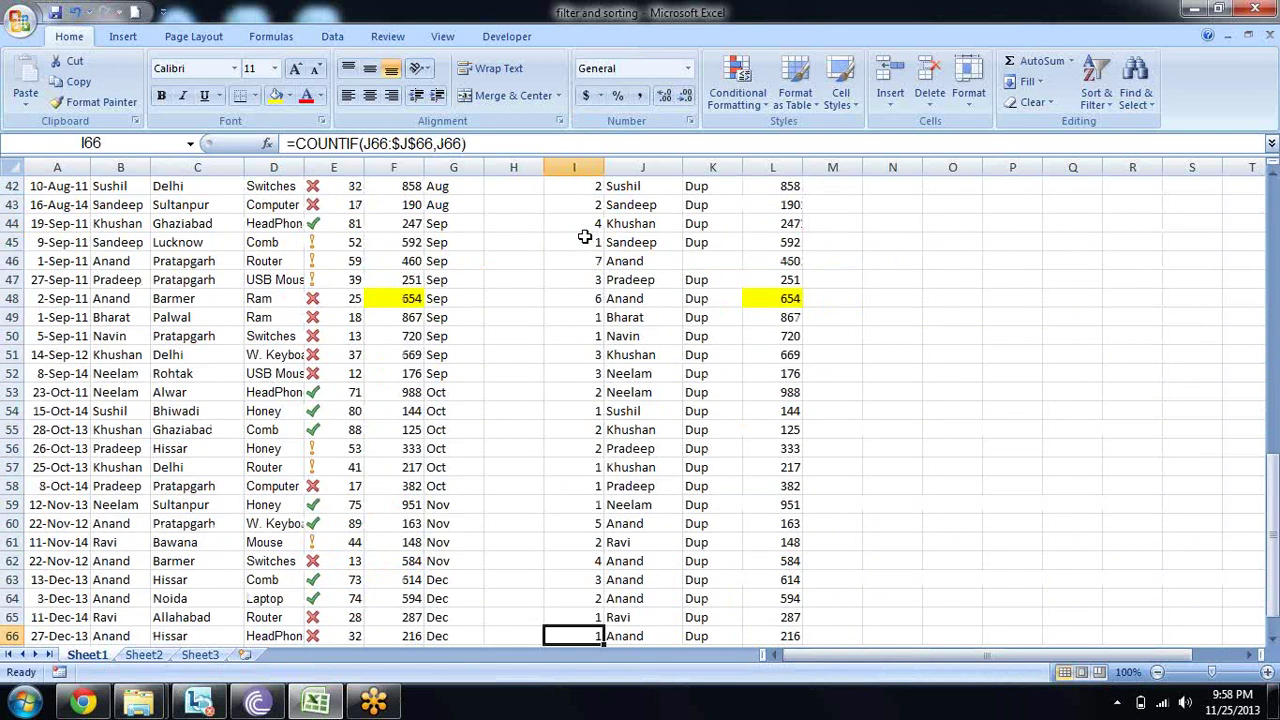
{"action": "key", "text": "Right"}
{"action": "key", "text": "Left"}
{"action": "key", "text": "Right"}
{"action": "key", "text": "Left"}
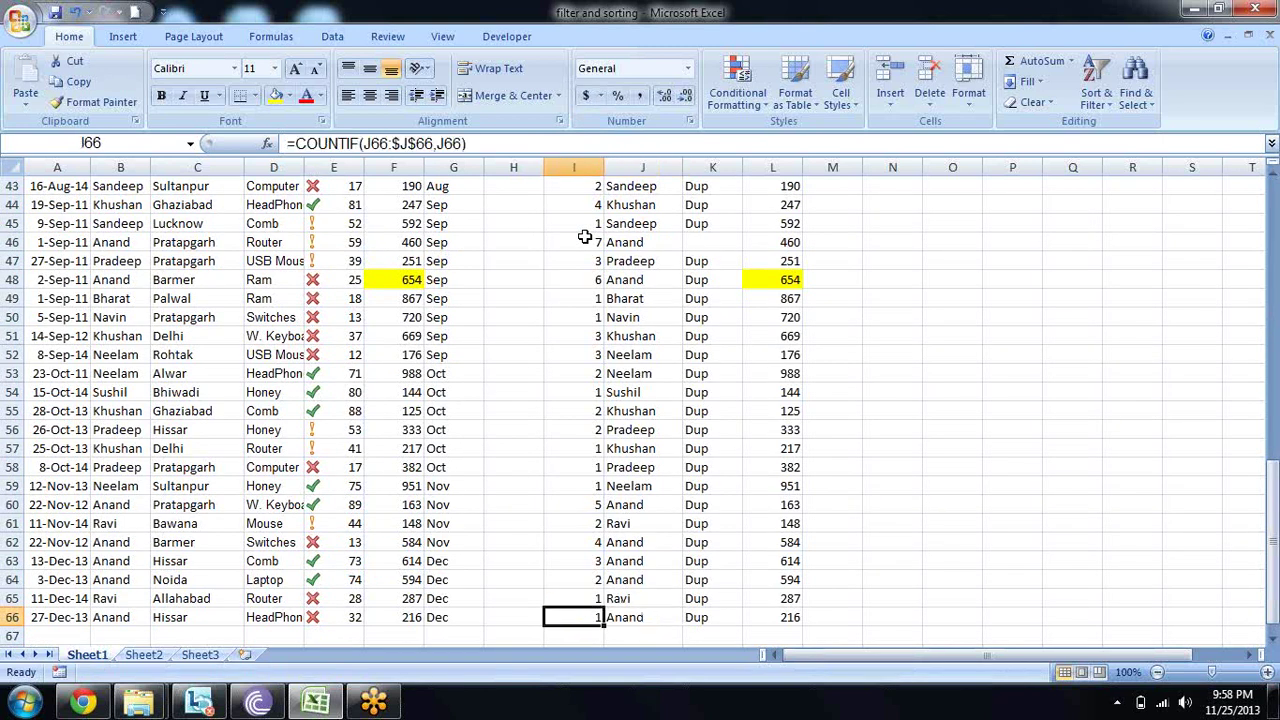
Step: Move to row 48 beside the 654 sale, ending on empty cell N48
{"action": "key", "text": "Right"}
{"action": "key", "text": "Right"}
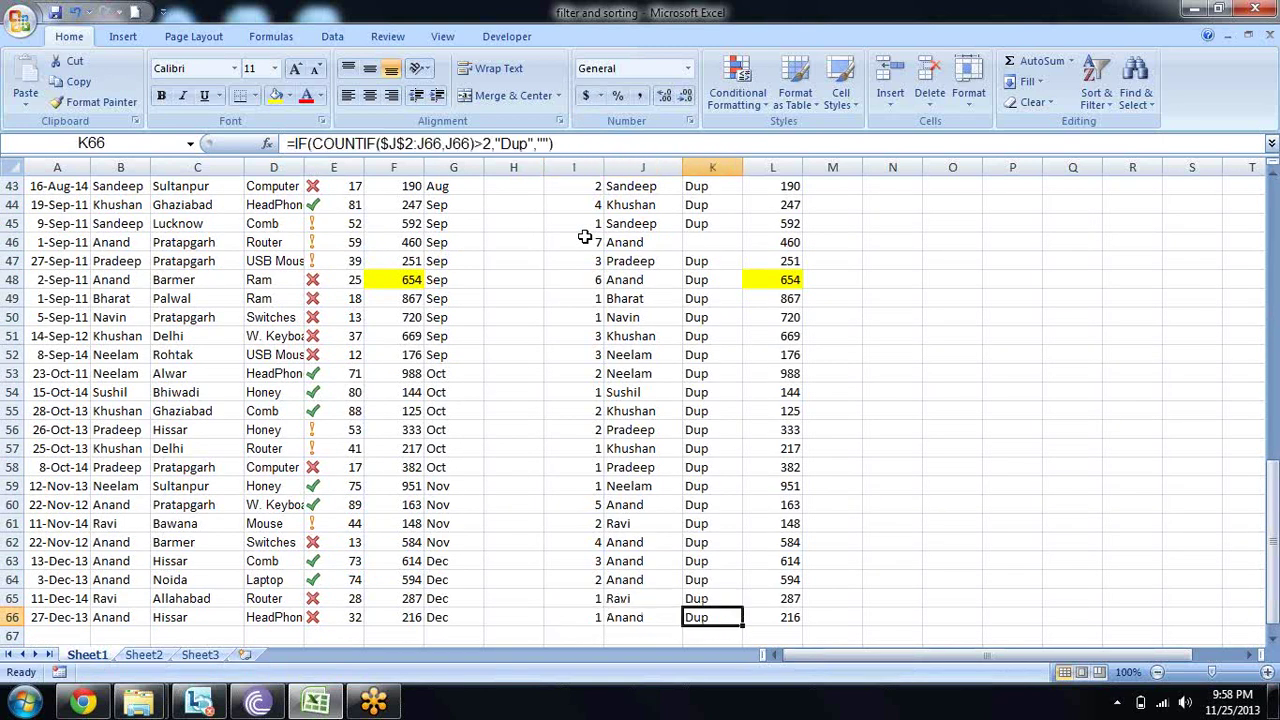
{"action": "key", "text": "Right"}
{"action": "key", "text": "Right"}
{"action": "key", "text": "Left"}
{"action": "key", "text": "Left"}
{"action": "key", "text": "Left"}
{"action": "key", "text": "Left"}
{"action": "key", "text": "Left"}
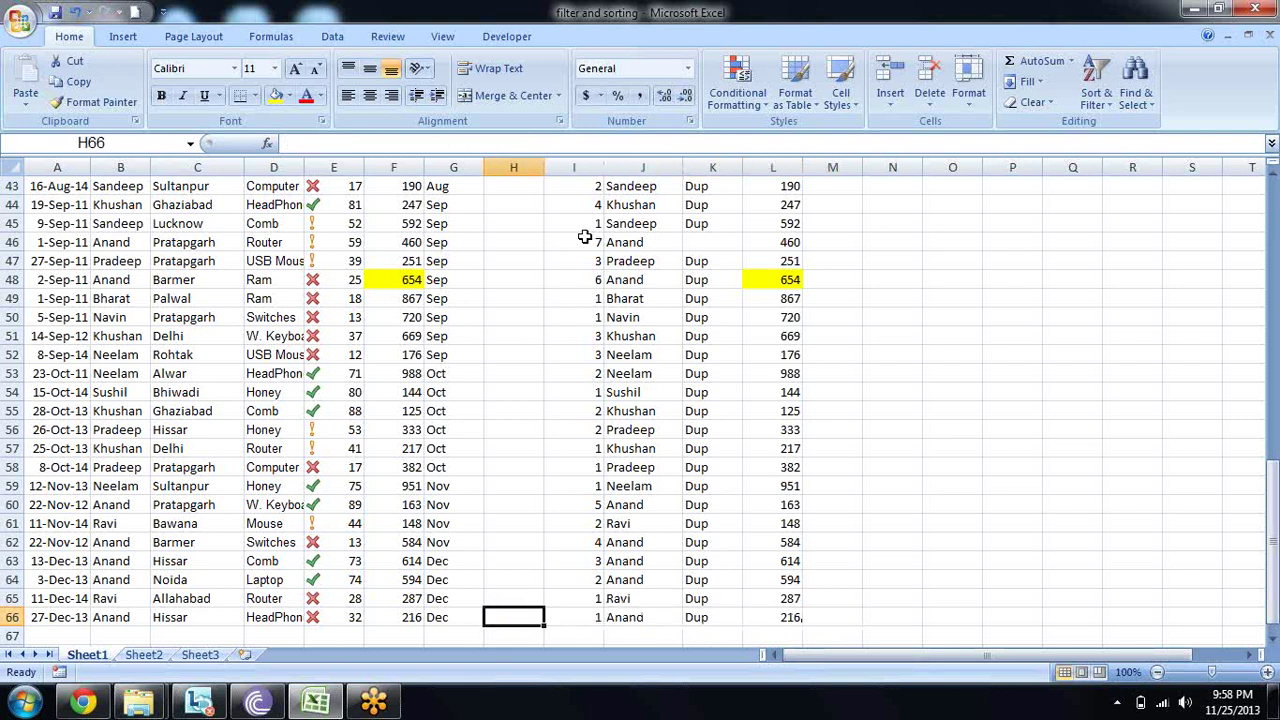
{"action": "scroll", "coordinate": [585, 237], "scroll_direction": "down", "scroll_amount": 1}
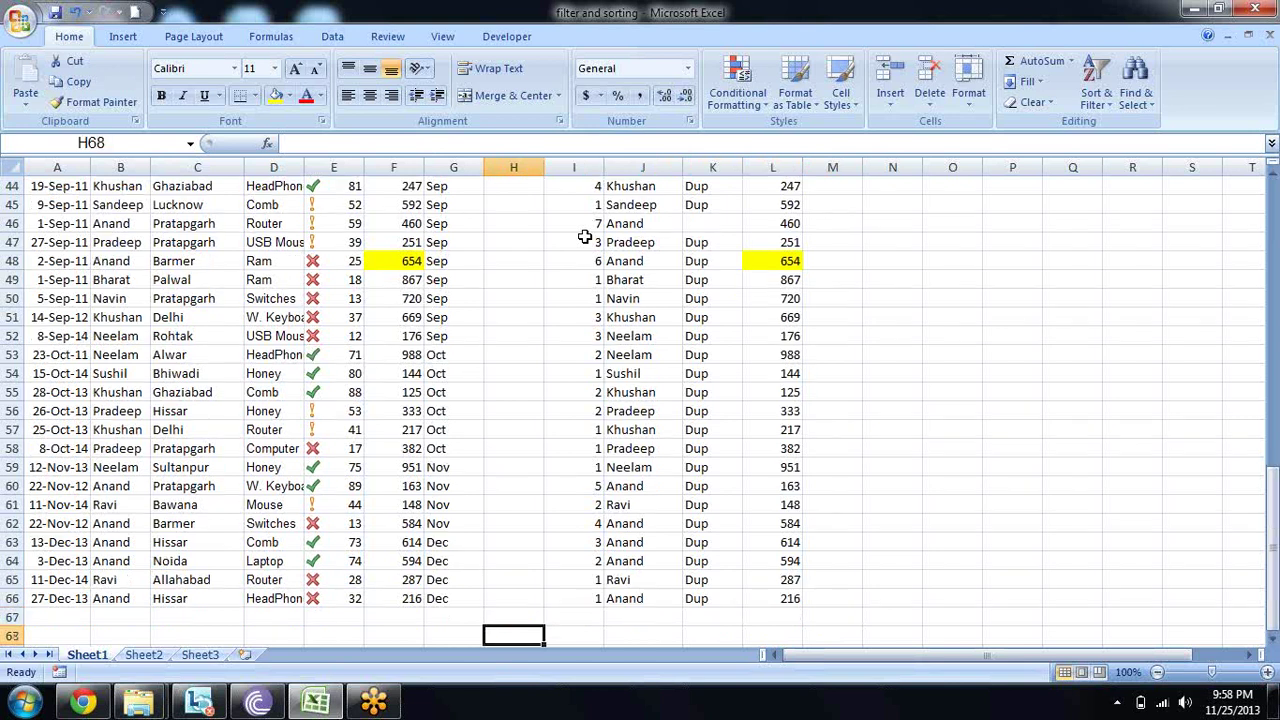
{"action": "left_click", "coordinate": [585, 237]}
{"action": "scroll", "coordinate": [585, 237], "scroll_direction": "down", "scroll_amount": 1}
{"action": "key", "text": "Down"}
{"action": "key", "text": "Left"}
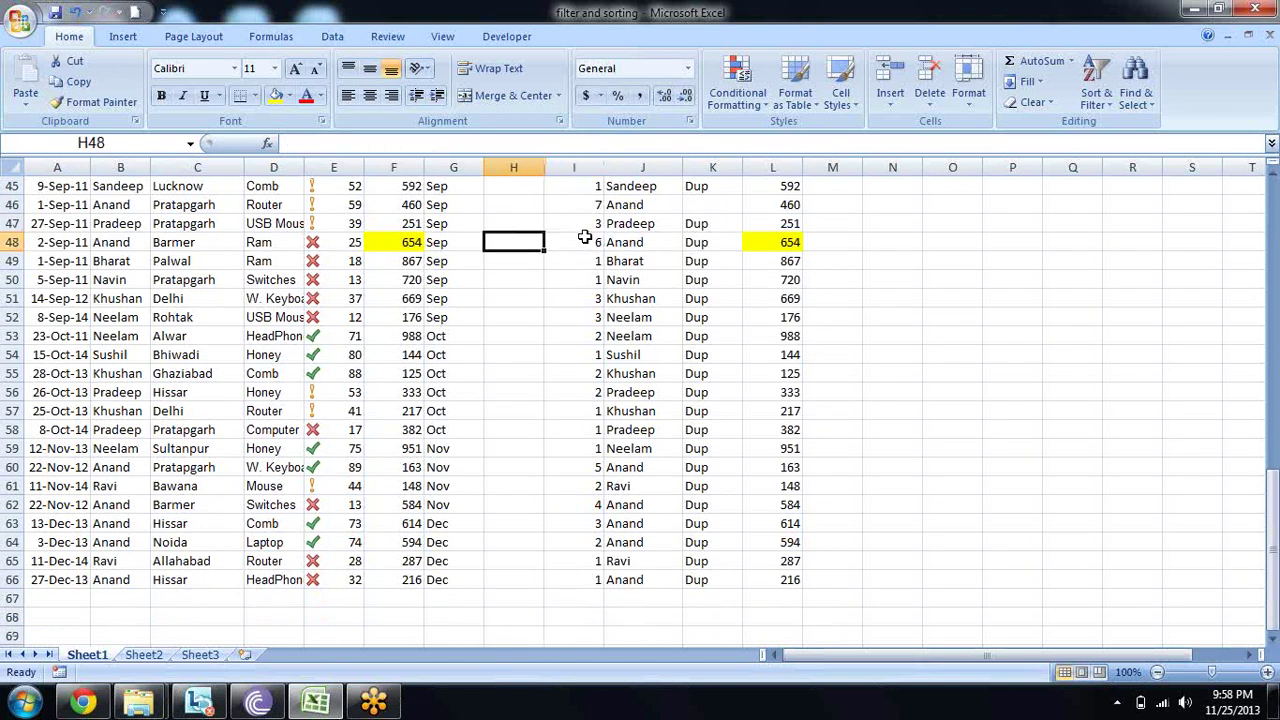
{"action": "key", "text": "Right"}
{"action": "key", "text": "Right"}
{"action": "key", "text": "Right"}
{"action": "key", "text": "Right"}
{"action": "key", "text": "Right"}
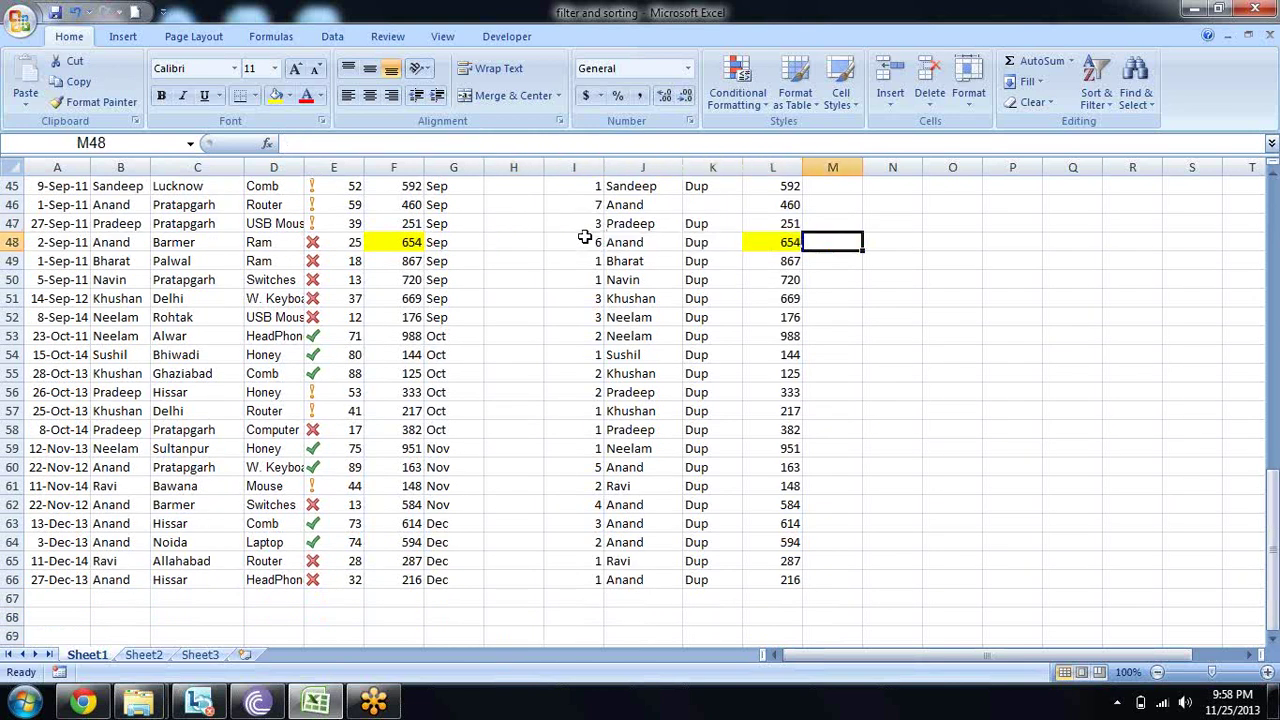
{"action": "key", "text": "Right"}
{"action": "type", "text": "="}
{"action": "key", "text": "Left"}
{"action": "key", "text": "Left"}
{"action": "key", "text": "Left"}
{"action": "key", "text": "Left"}
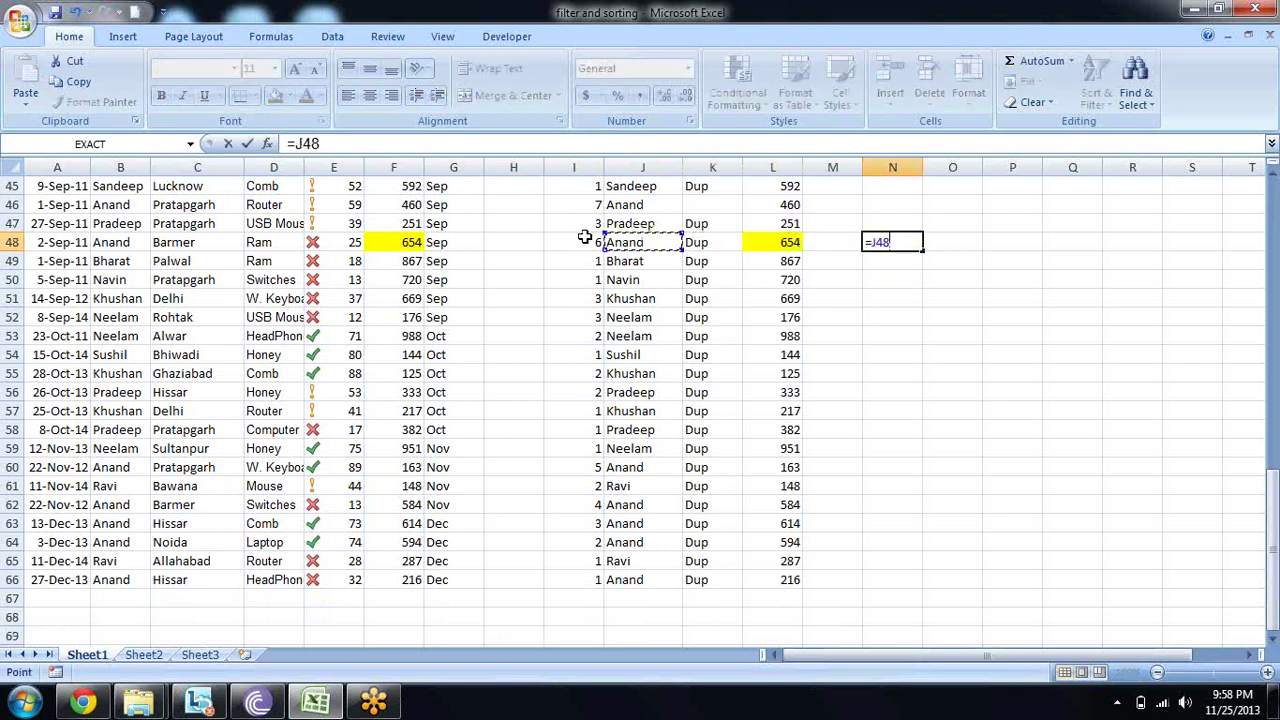
{"action": "type", "text": "&"}
{"action": "left_click", "coordinate": [773, 242]}
{"action": "key", "text": "Return"}
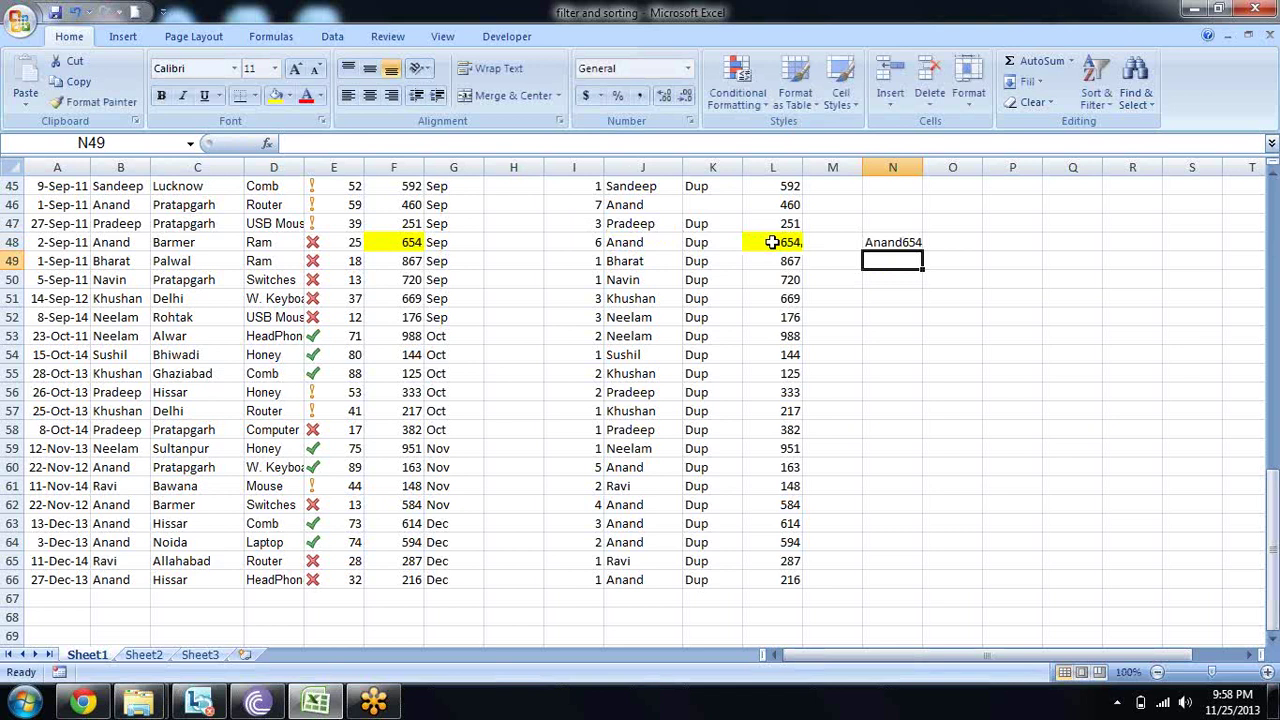
{"action": "key", "text": "Up"}
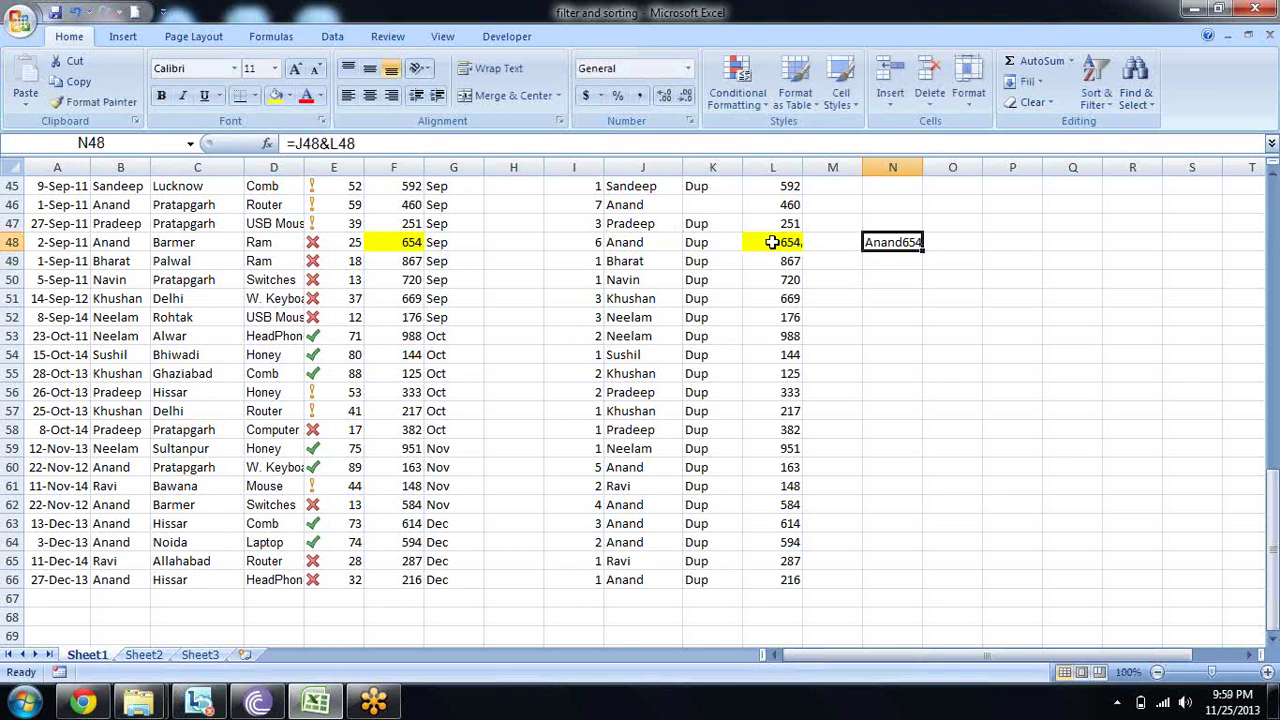
{"action": "key", "text": "F2"}
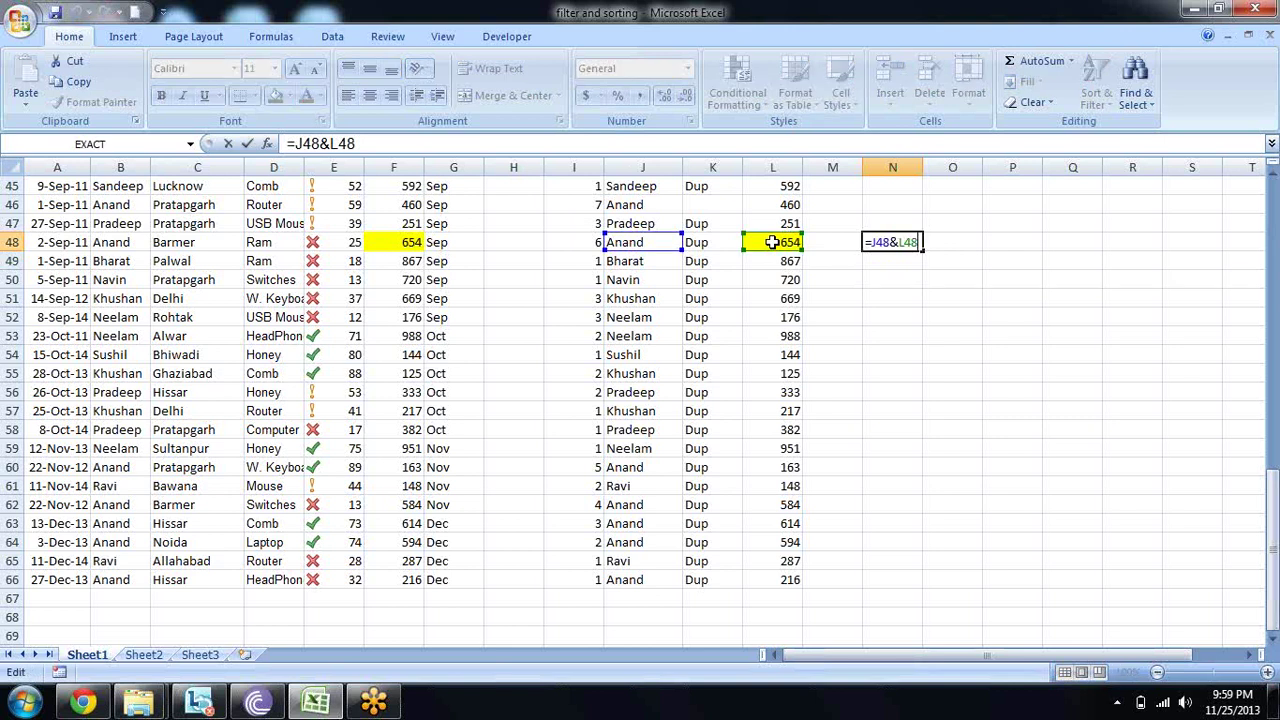
{"action": "type", "text": "&"}
{"action": "left_click", "coordinate": [697, 242]}
{"action": "key", "text": "Return"}
{"action": "key", "text": "Up"}
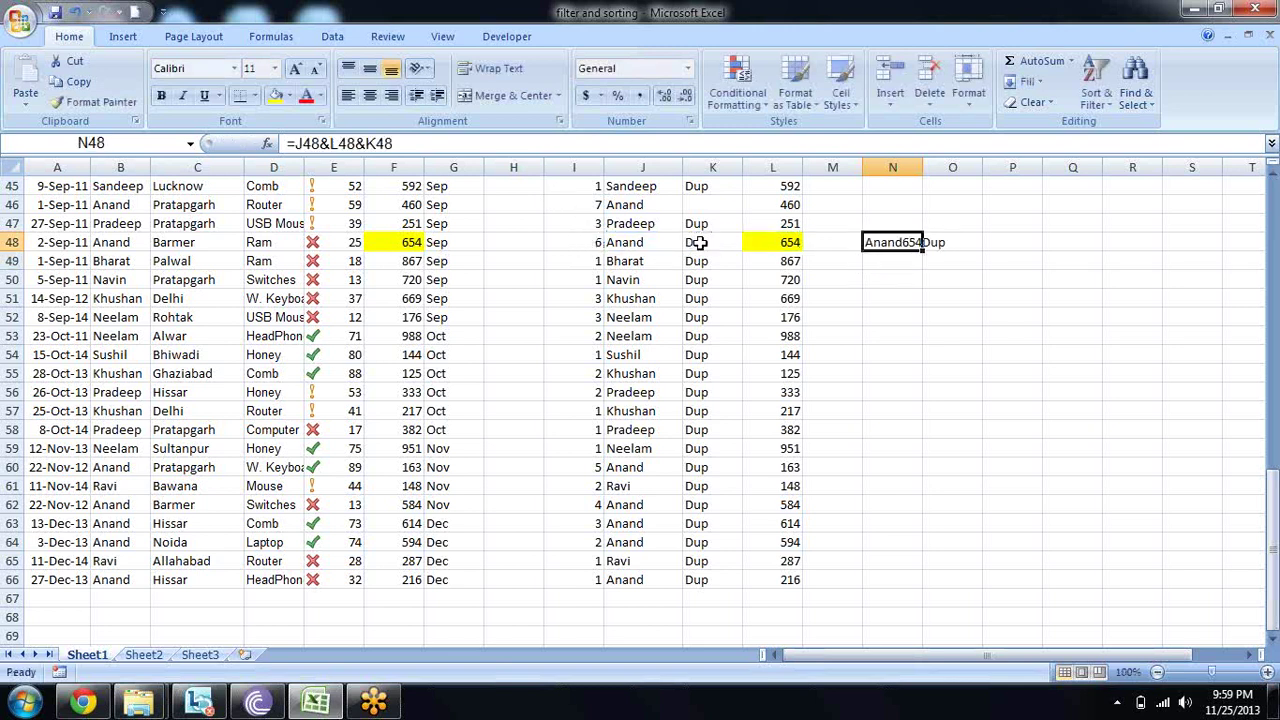
{"action": "key", "text": "F2"}
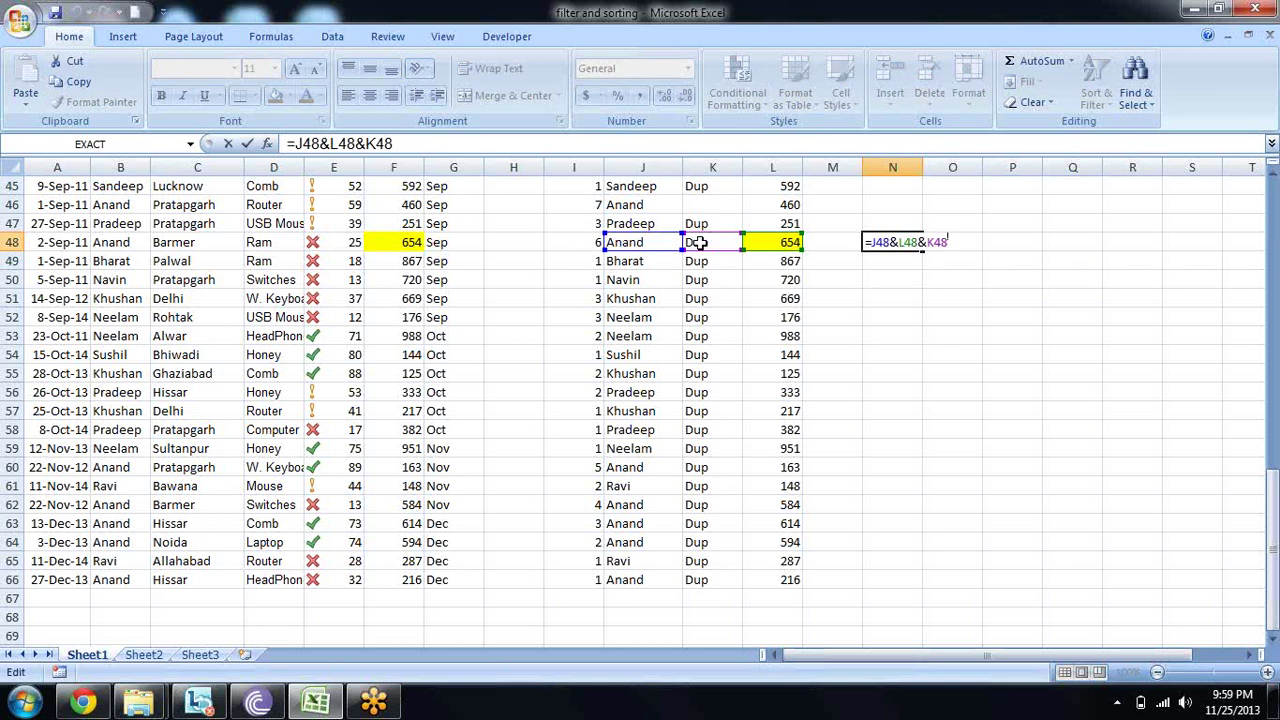
{"action": "type", "text": "&"}
{"action": "type", "text": "\""}
{"action": "type", "text": "hello"}
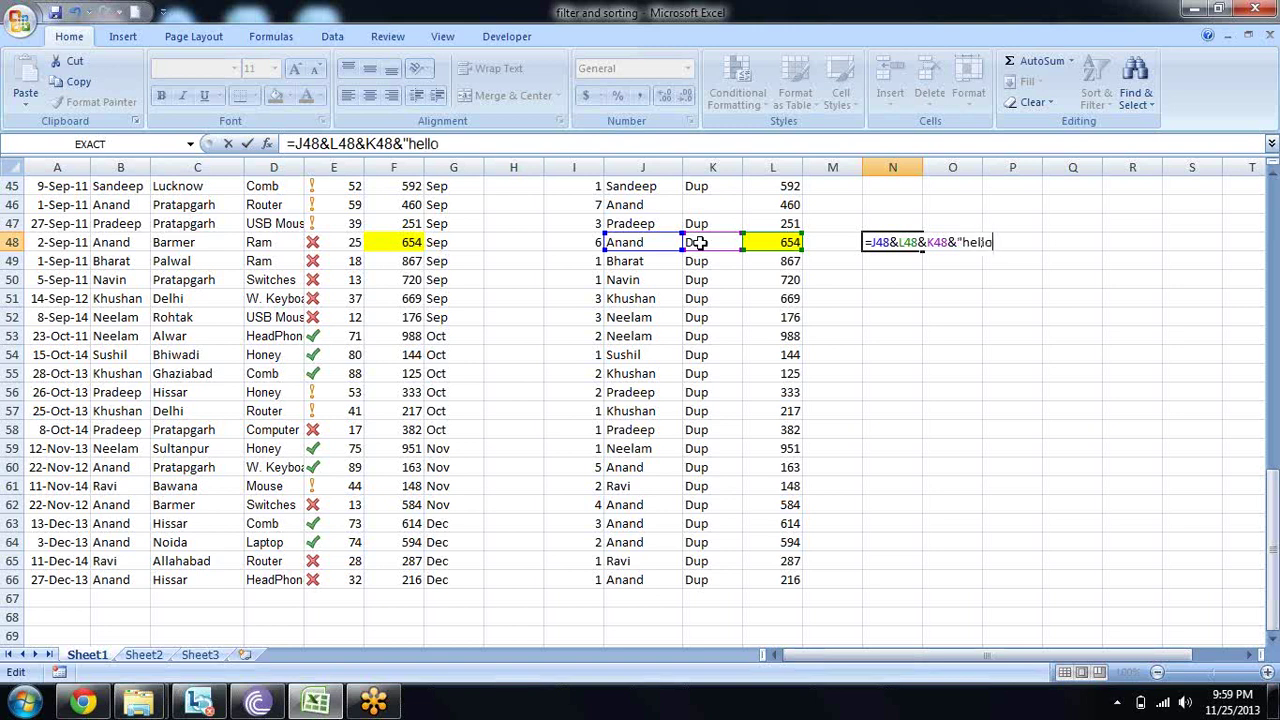
{"action": "type", "text": "\")"}
{"action": "key", "text": "Return"}
{"action": "key", "text": "Return"}
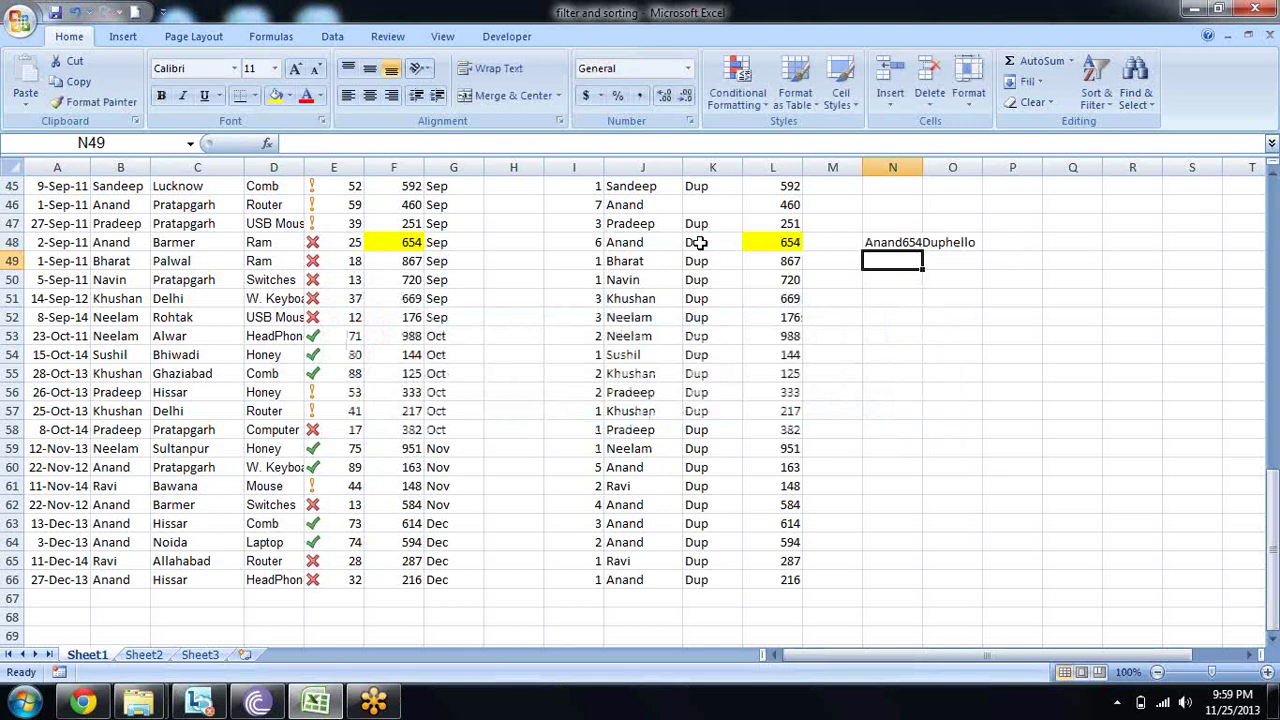
{"action": "key", "text": "Up"}
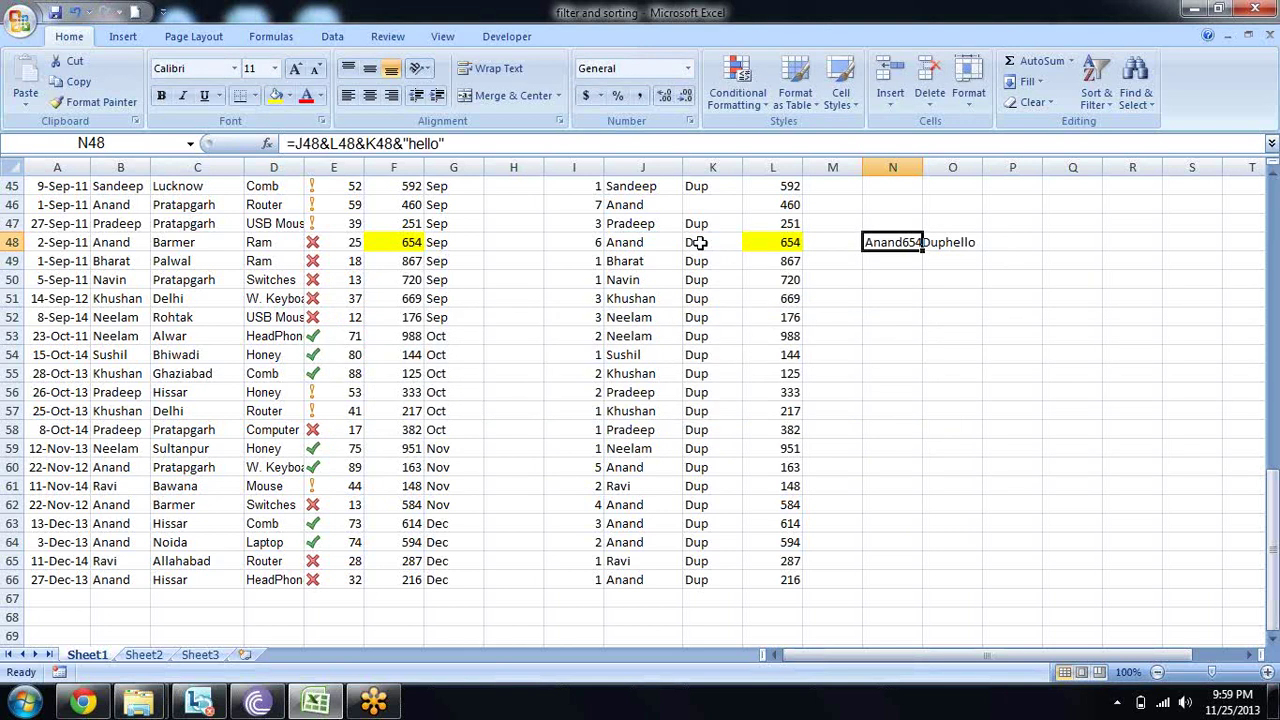
{"action": "key", "text": "Delete"}
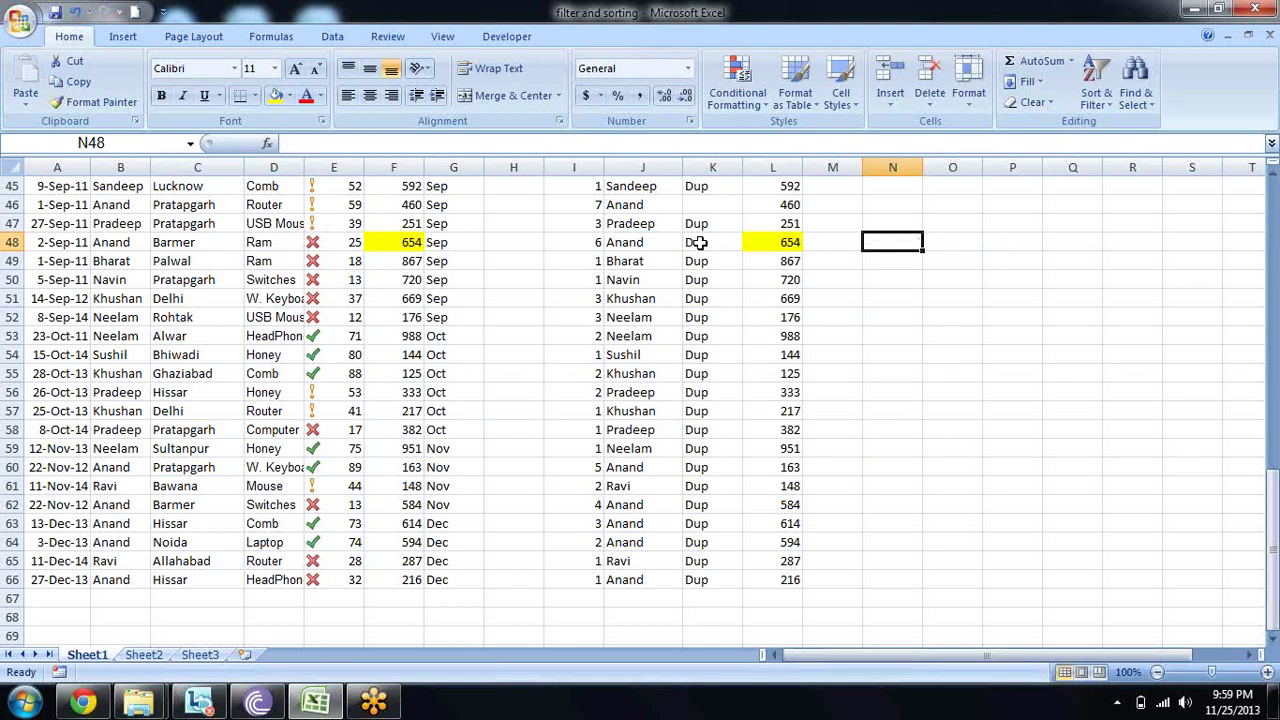
{"action": "key", "text": "Left"}
{"action": "key", "text": "Left"}
{"action": "key", "text": "Left"}
{"action": "key", "text": "Left"}
{"action": "key", "text": "Right"}
{"action": "key", "text": "Right"}
{"action": "key", "text": "Right"}
Step: Enter =I66&J66 in H66 to join the reverse count with the name
{"action": "key", "text": "Left"}
{"action": "key", "text": "Down"}
{"action": "key", "text": "Down"}
{"action": "key", "text": "Down"}
{"action": "key", "text": "Down"}
{"action": "key", "text": "Down"}
{"action": "key", "text": "Down"}
{"action": "key", "text": "Down"}
{"action": "key", "text": "Down"}
{"action": "key", "text": "Down"}
{"action": "key", "text": "Down"}
{"action": "key", "text": "Down"}
{"action": "key", "text": "Down"}
{"action": "key", "text": "Left"}
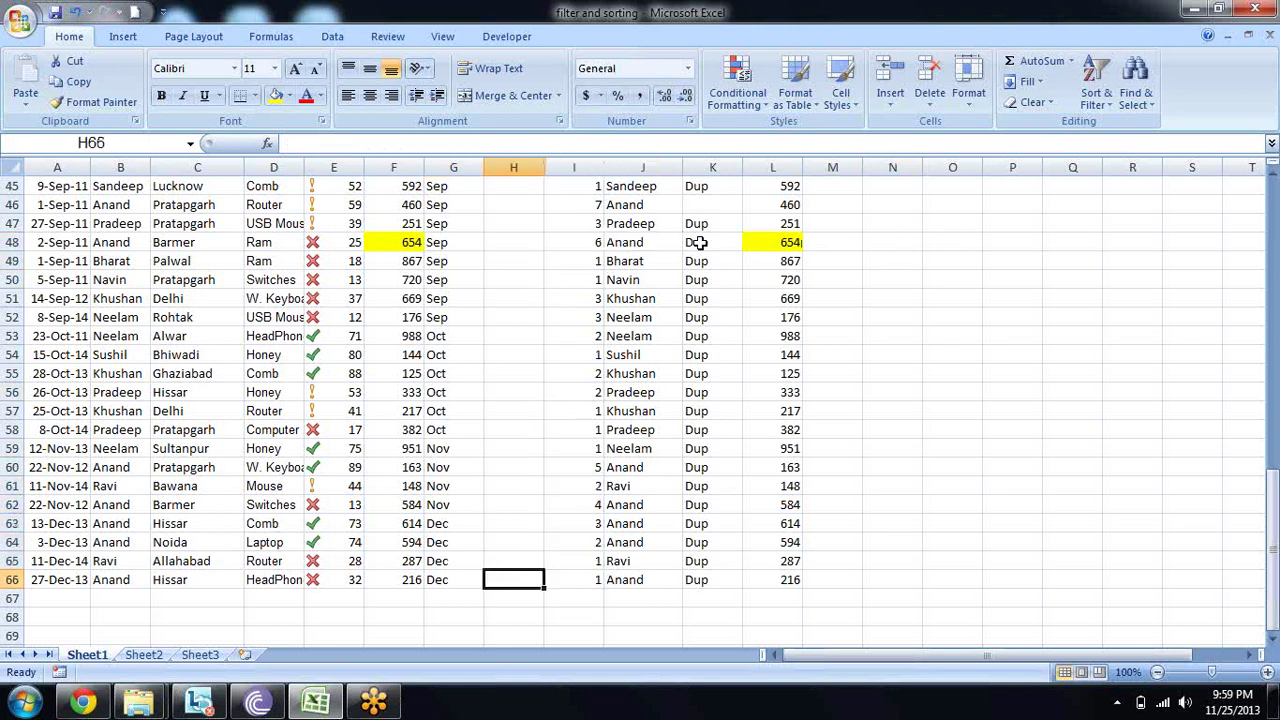
{"action": "type", "text": "="}
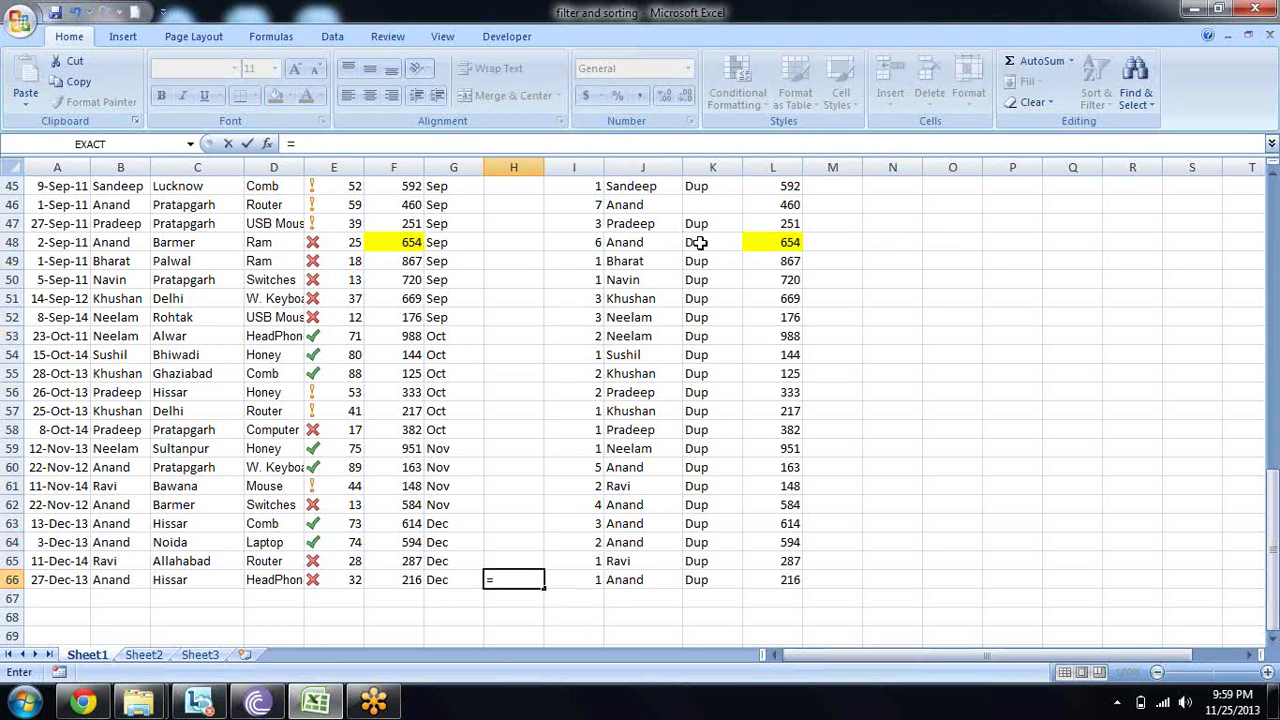
{"action": "key", "text": "Right"}
{"action": "type", "text": "&"}
{"action": "key", "text": "Right"}
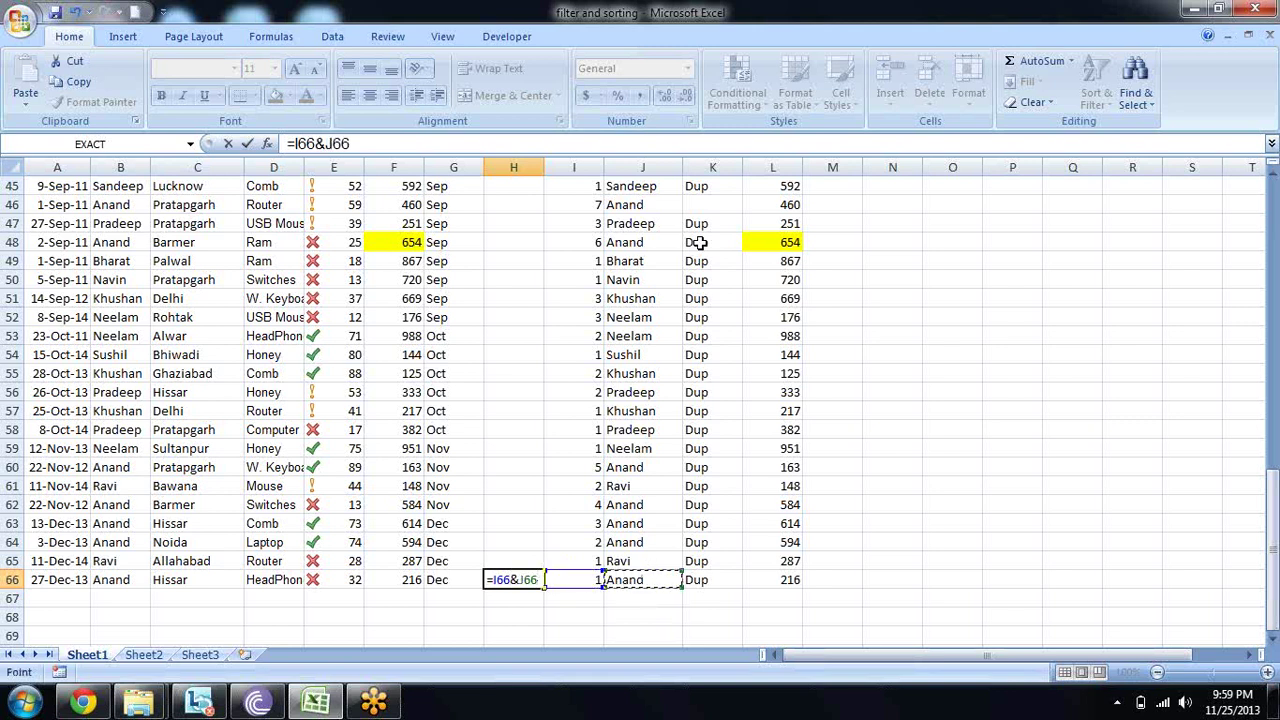
{"action": "key", "text": "Return"}
{"action": "key", "text": "Up"}
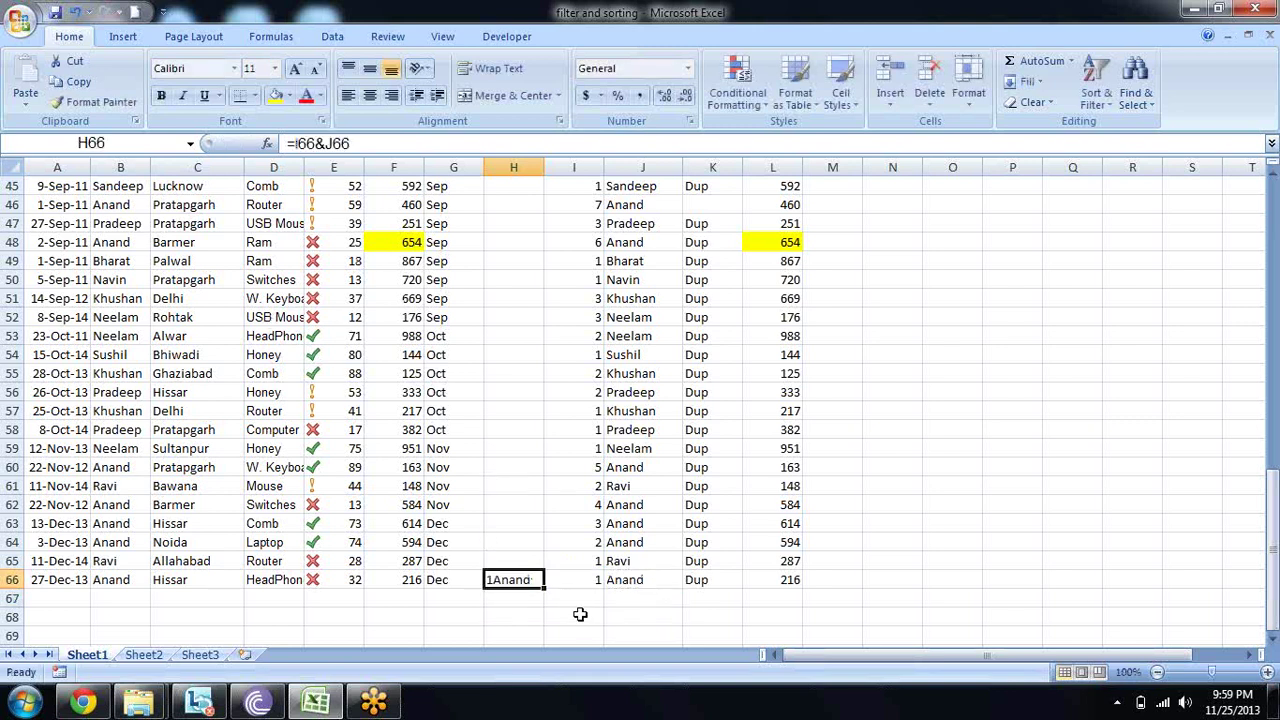
Step: Fill that formula up column H to row 2 and head the column 'Helper'
{"action": "mouse_move", "coordinate": [544, 587]}
{"action": "left_mouse_down"}
{"action": "mouse_move", "coordinate": [523, 408]}
{"action": "mouse_move", "coordinate": [549, 176]}
{"action": "mouse_move", "coordinate": [547, 204]}
{"action": "left_mouse_up"}
{"action": "left_click", "coordinate": [526, 185]}
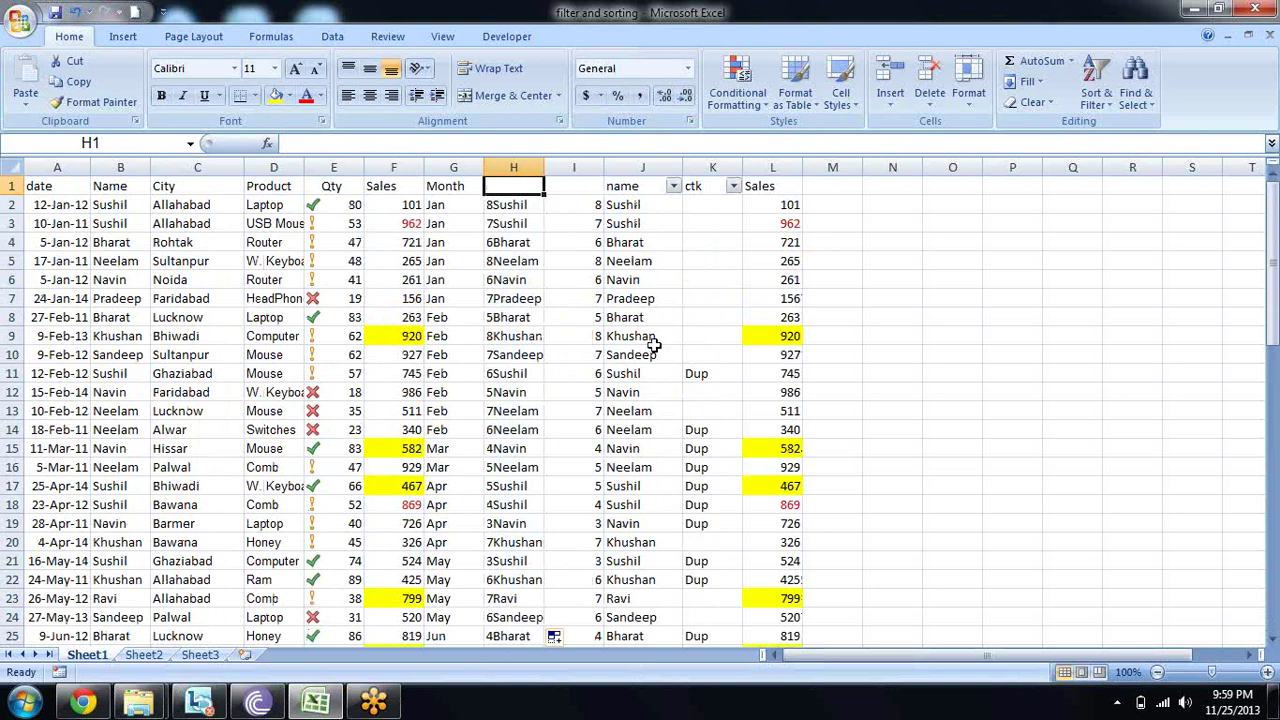
{"action": "type", "text": "Help"}
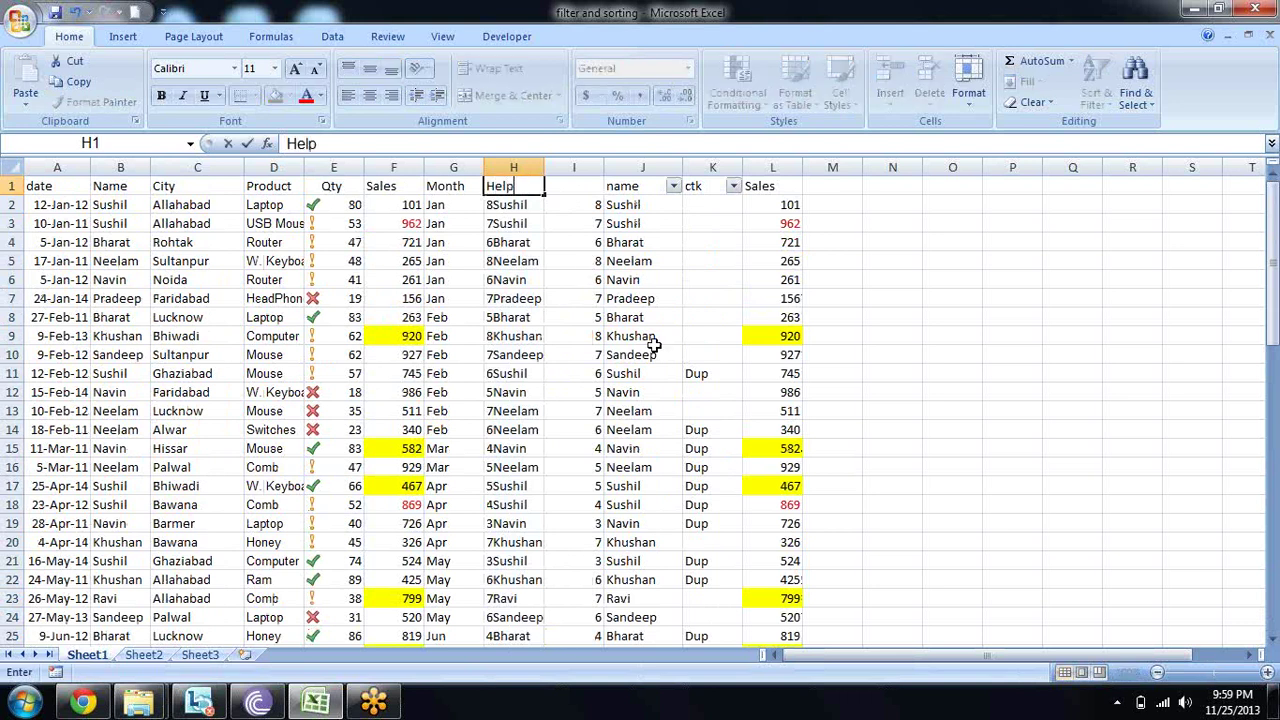
{"action": "type", "text": "er"}
{"action": "key", "text": "Return"}
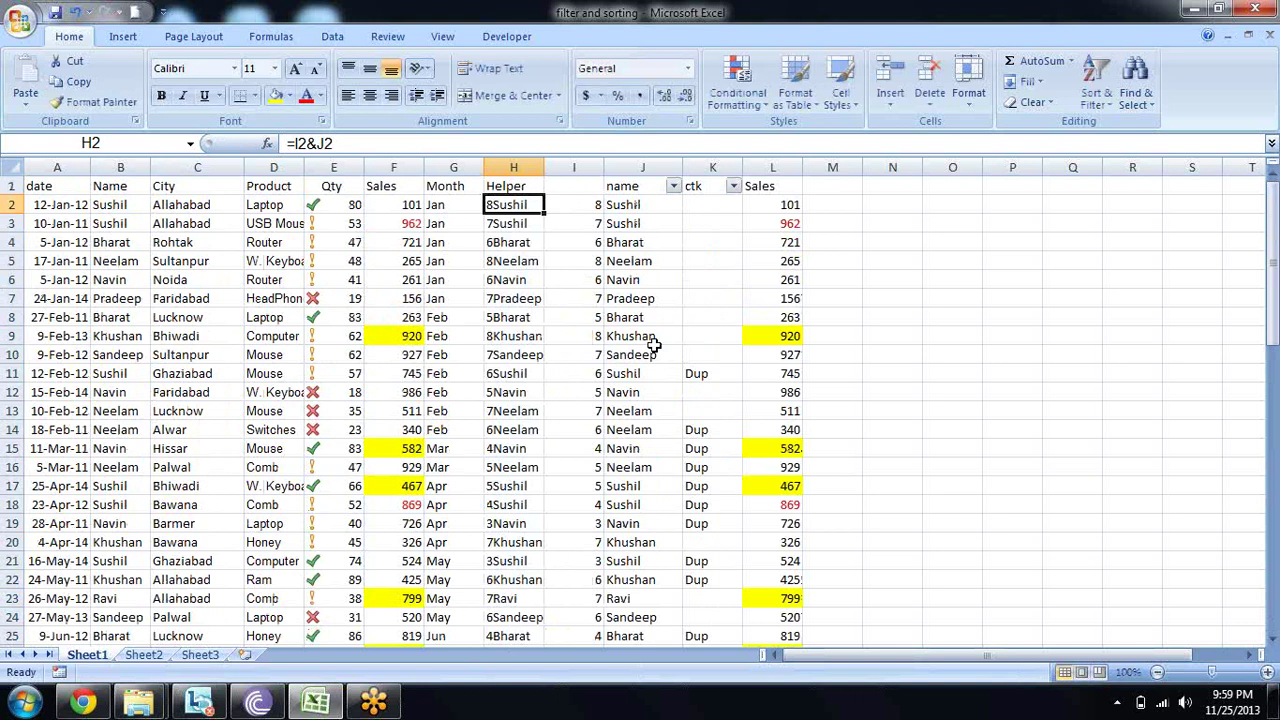
Step: Review the Helper values such as 8Sushil, then toggle the filter off and on
{"action": "key", "text": "Down"}
{"action": "key", "text": "Up"}
{"action": "key", "text": "Up"}
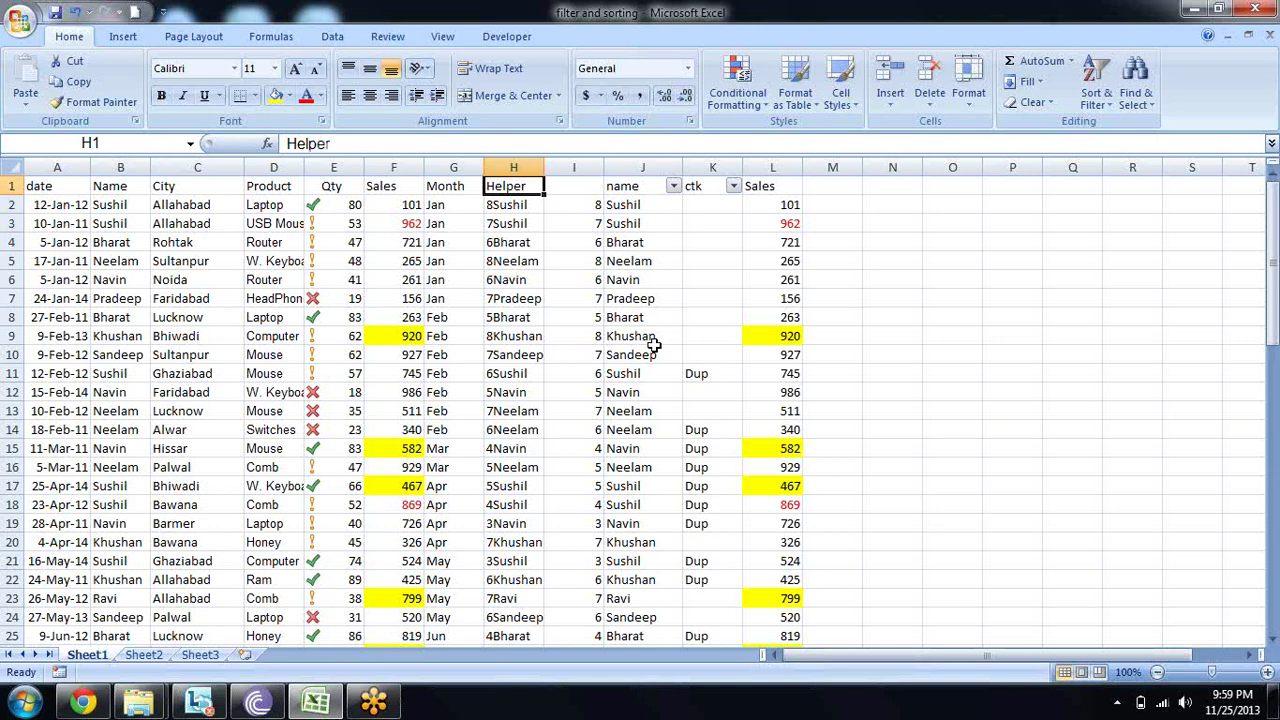
{"action": "key", "text": "Down"}
{"action": "key", "text": "Down"}
{"action": "key", "text": "Down"}
{"action": "key", "text": "Down"}
{"action": "key", "text": "Down"}
{"action": "key", "text": "Down"}
{"action": "key", "text": "Down"}
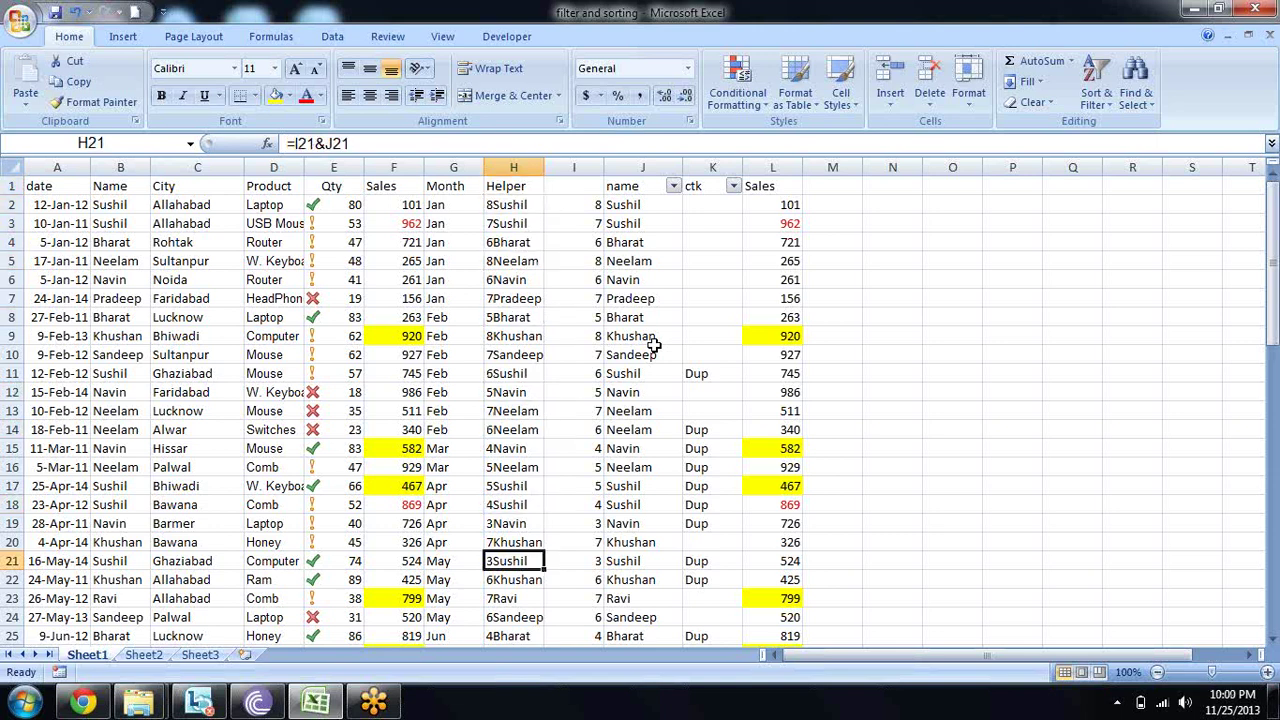
{"action": "key", "text": "Down"}
{"action": "key", "text": "Down"}
{"action": "key", "text": "Down"}
{"action": "key", "text": "Down"}
{"action": "key", "text": "Down"}
{"action": "key", "text": "Down"}
{"action": "key", "text": "Down"}
{"action": "key", "text": "Down"}
{"action": "key", "text": "Down"}
{"action": "key", "text": "Down"}
{"action": "key", "text": "Down"}
{"action": "key", "text": "Up"}
{"action": "key", "text": "Up"}
{"action": "key", "text": "Up"}
{"action": "key", "text": "Up"}
{"action": "key", "text": "Up"}
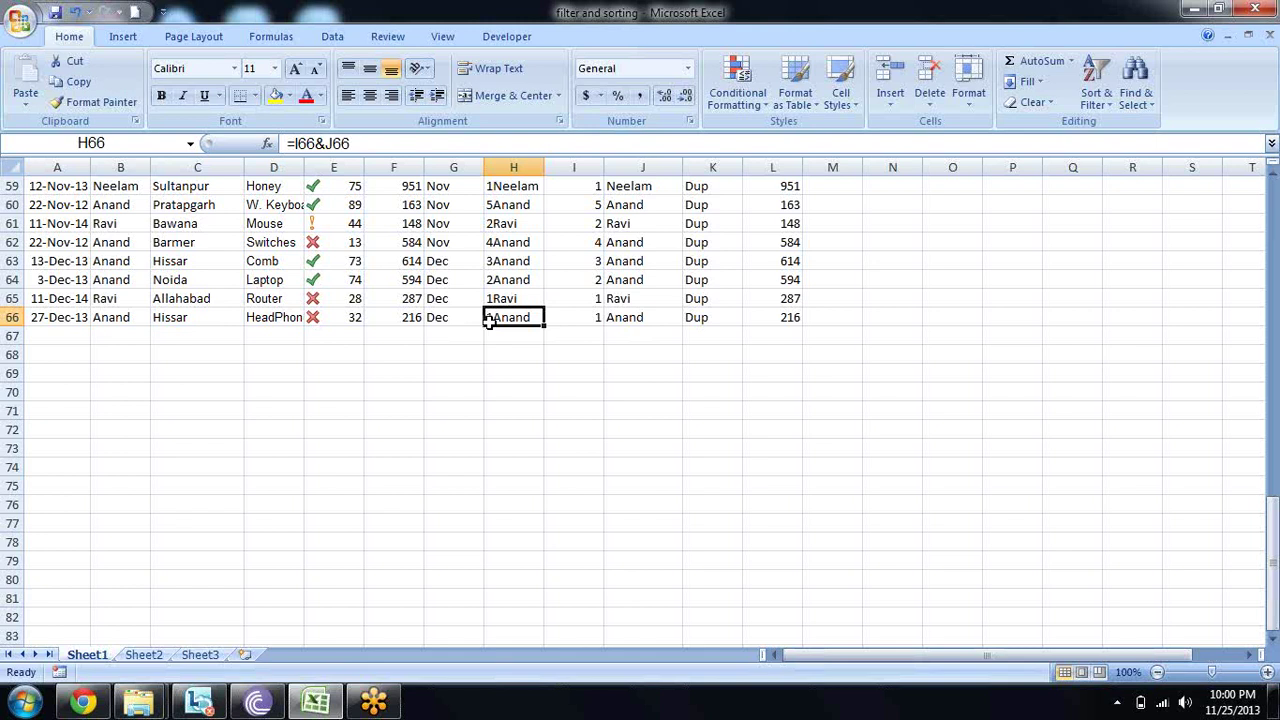
{"action": "key", "text": "ctrl+Up"}
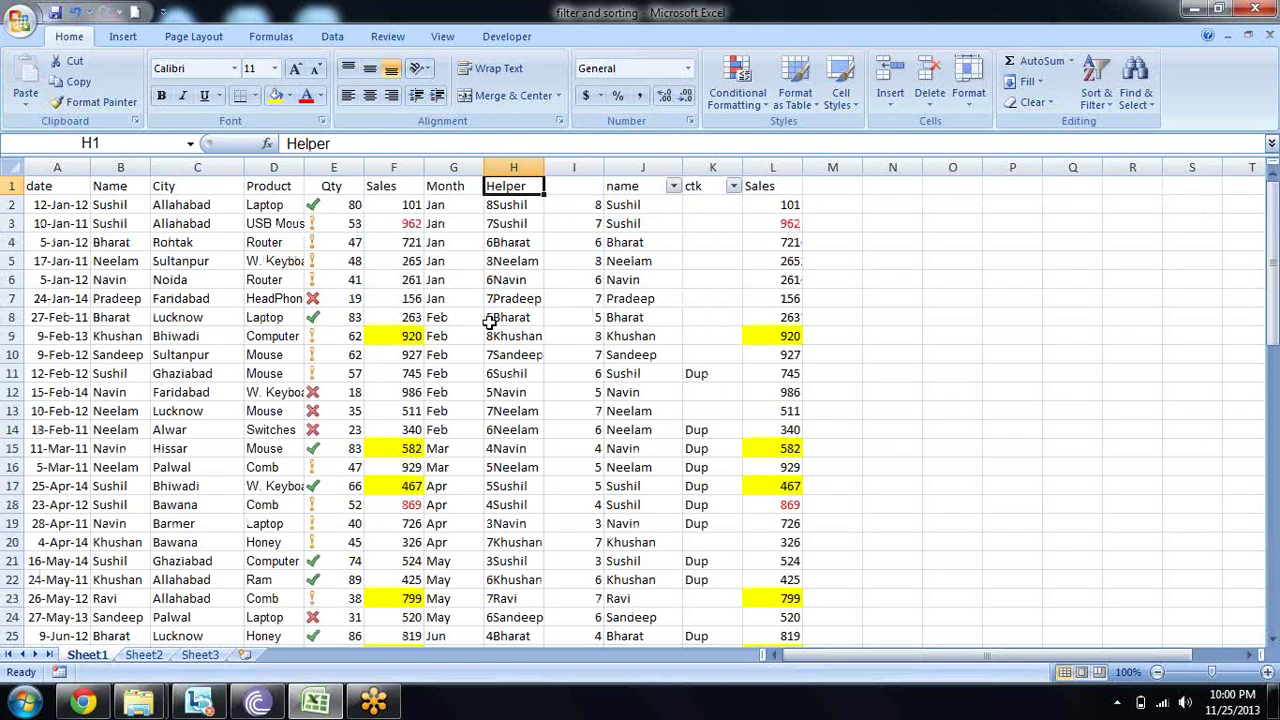
{"action": "key", "text": "ctrl+shift+l"}
{"action": "key", "text": "ctrl+shift+l"}
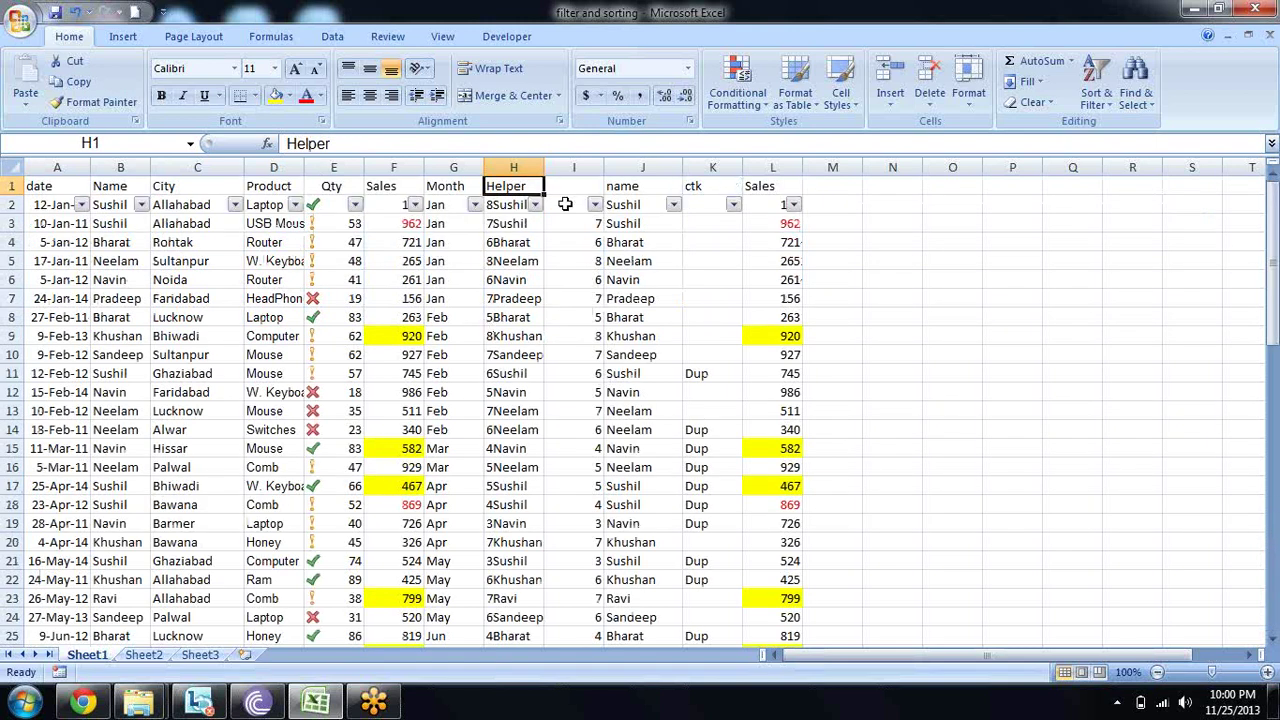
{"action": "key", "text": "ctrl+shift+l"}
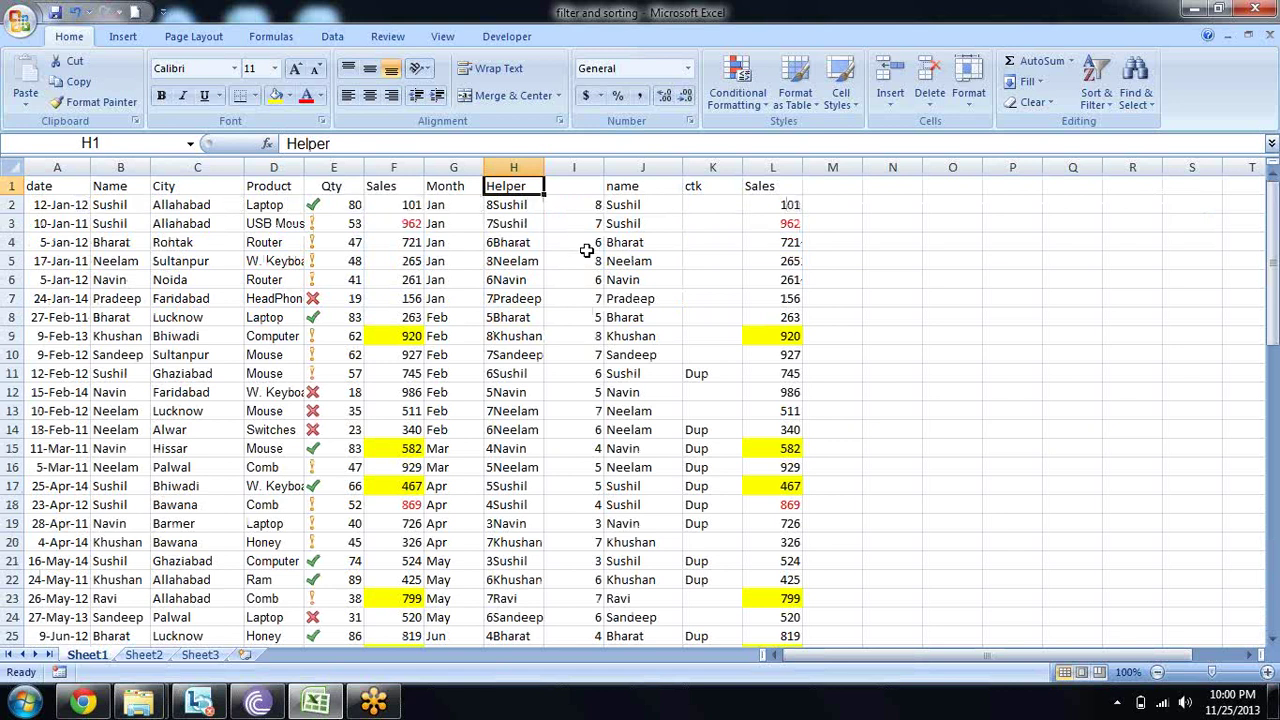
Step: Select H1:L66 and turn on filtering for those columns
{"action": "key", "text": "shift+Right"}
{"action": "key", "text": "shift+Right"}
{"action": "key", "text": "shift+Right"}
{"action": "key", "text": "shift+Right"}
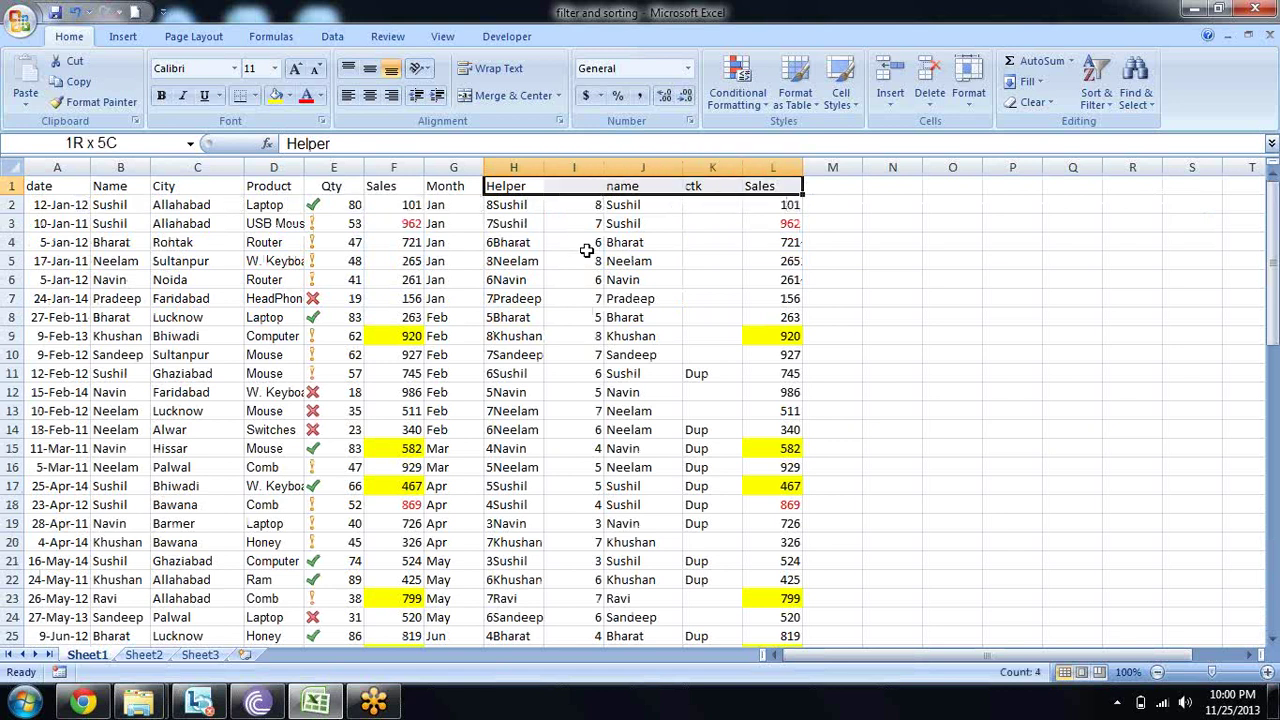
{"action": "key", "text": "ctrl+shift+Down"}
{"action": "key", "text": "ctrl+shift+Up"}
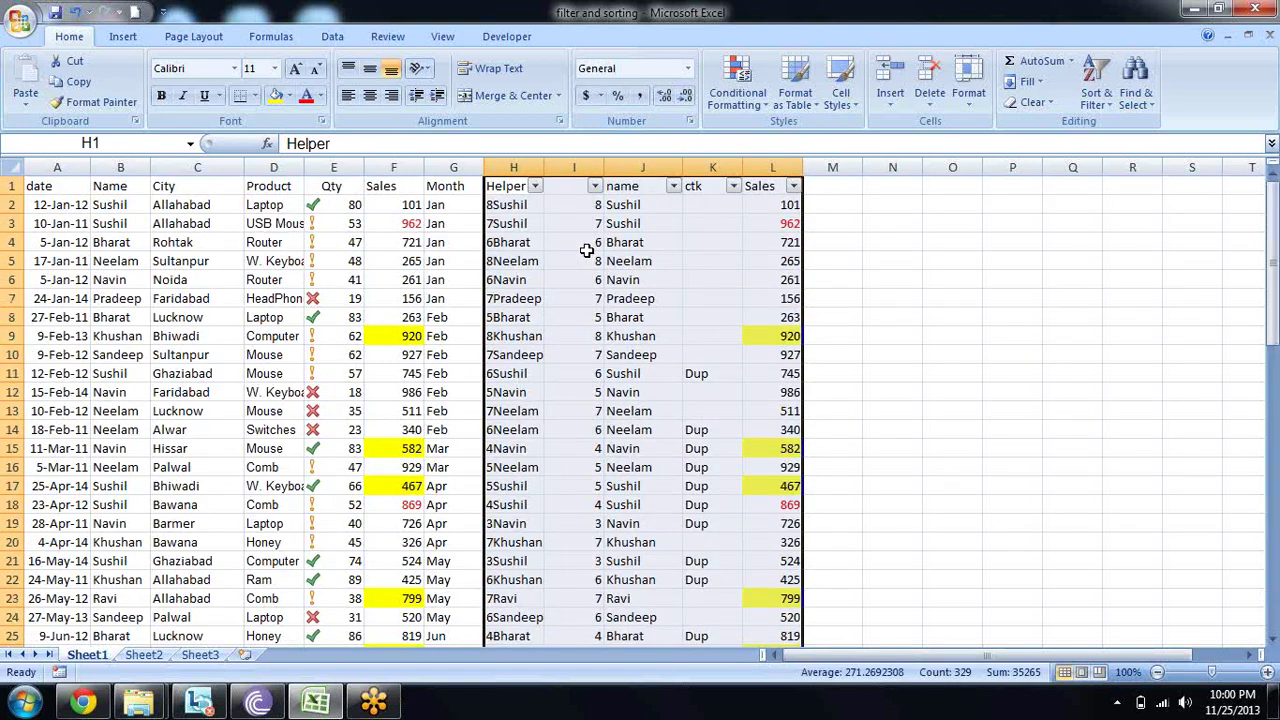
{"action": "key", "text": "ctrl+shift+l"}
Step: Filter the Helper column to entries that begin with 1
{"action": "key", "text": "alt+Down"}
{"action": "key", "text": "Down"}
{"action": "key", "text": "Down"}
{"action": "key", "text": "Down"}
{"action": "key", "text": "Down"}
{"action": "key", "text": "Down"}
{"action": "key", "text": "Right"}
{"action": "key", "text": "Down"}
{"action": "key", "text": "Down"}
{"action": "key", "text": "Down"}
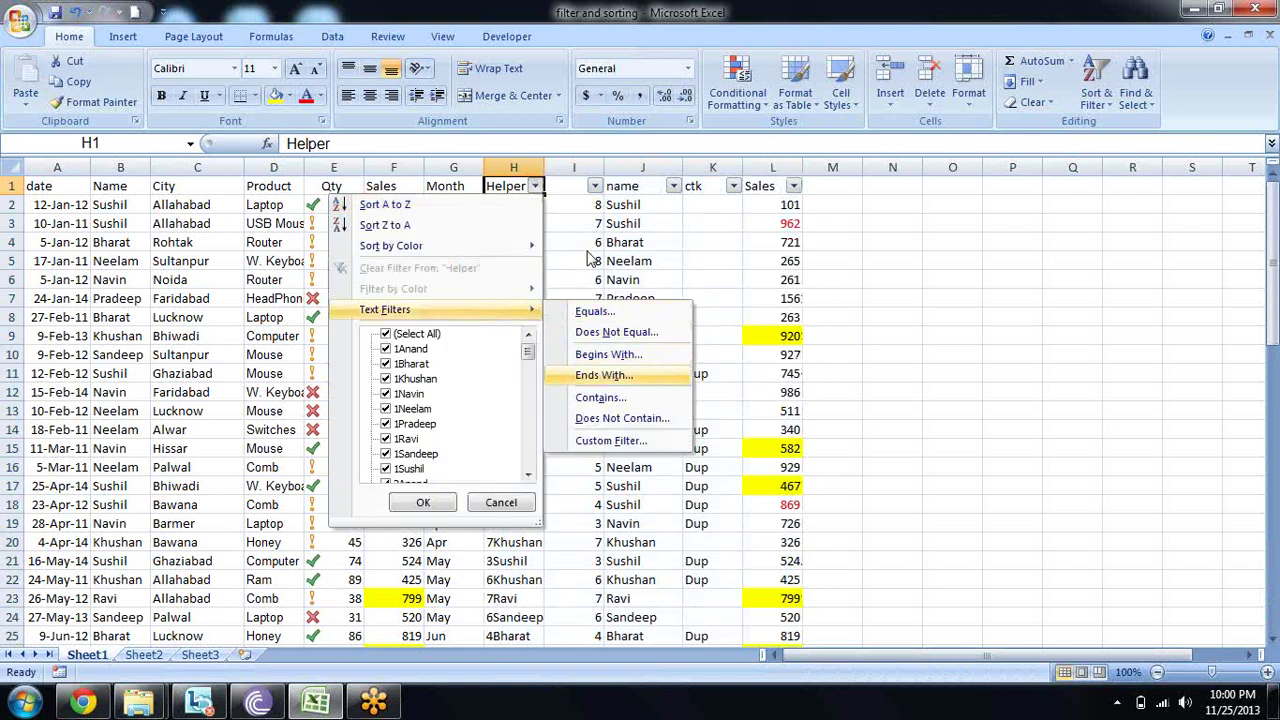
{"action": "key", "text": "Up"}
{"action": "key", "text": "Return"}
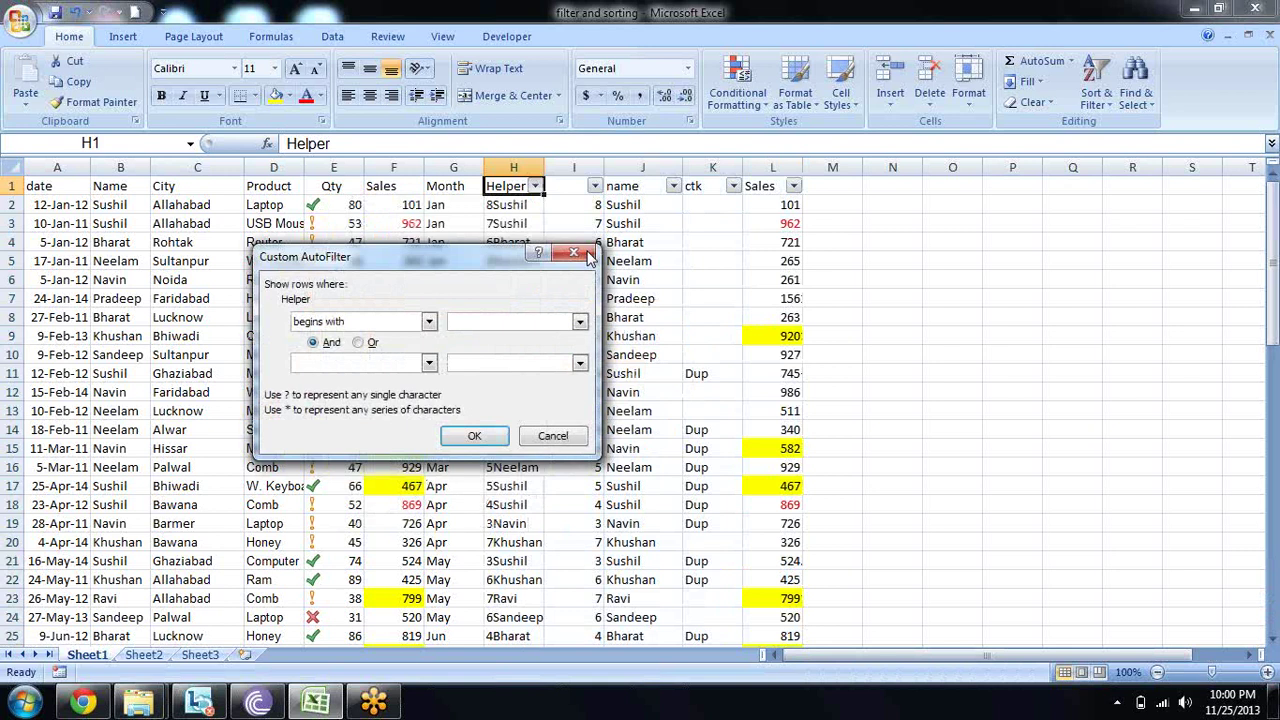
{"action": "type", "text": "1"}
{"action": "key", "text": "Return"}
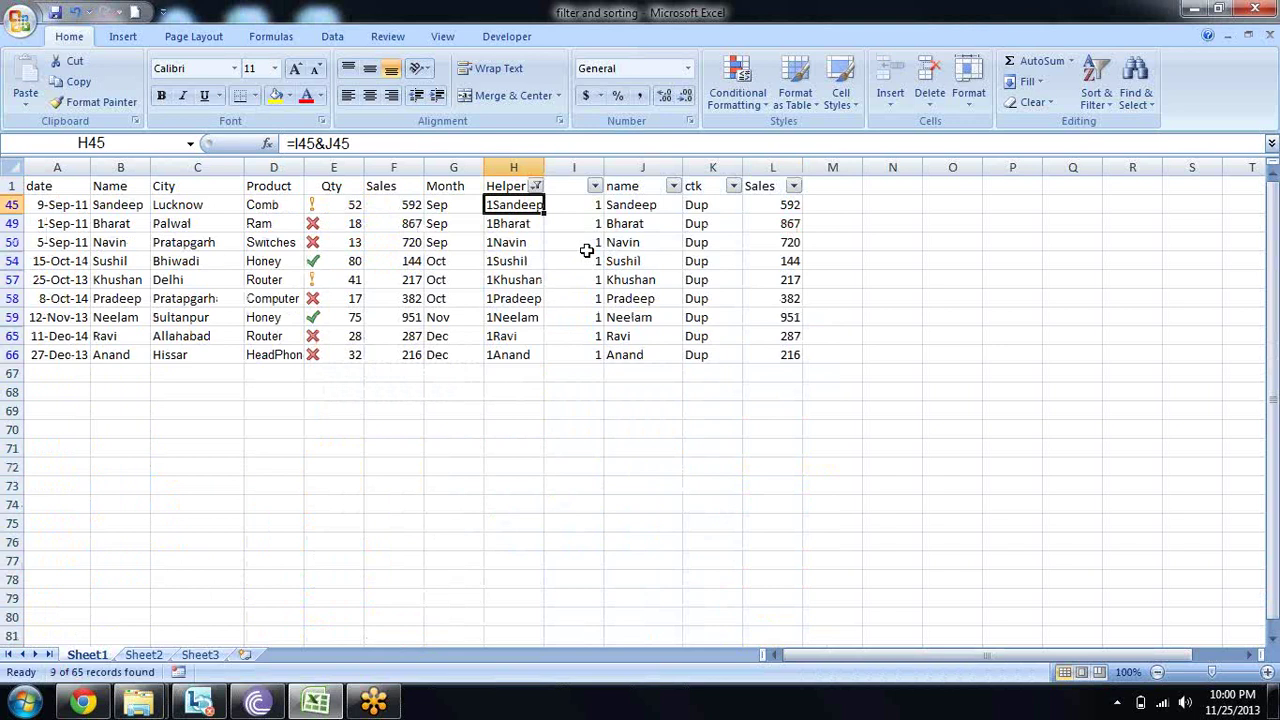
Step: Clear the Helper filter with (Select All) so every row shows again
{"action": "key", "text": "Down"}
{"action": "key", "text": "Down"}
{"action": "key", "text": "Down"}
{"action": "key", "text": "Down"}
{"action": "key", "text": "Down"}
{"action": "key", "text": "Down"}
{"action": "key", "text": "Down"}
{"action": "key", "text": "Down"}
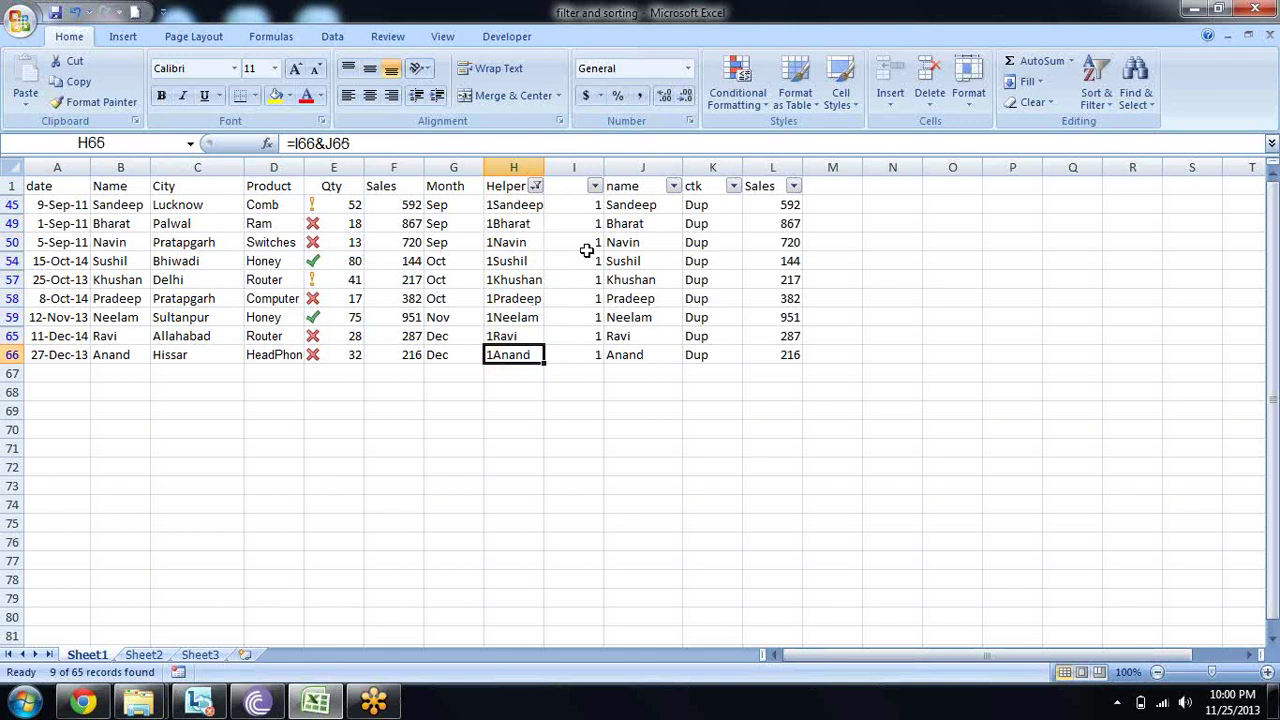
{"action": "key", "text": "Up"}
{"action": "key", "text": "ctrl+Up"}
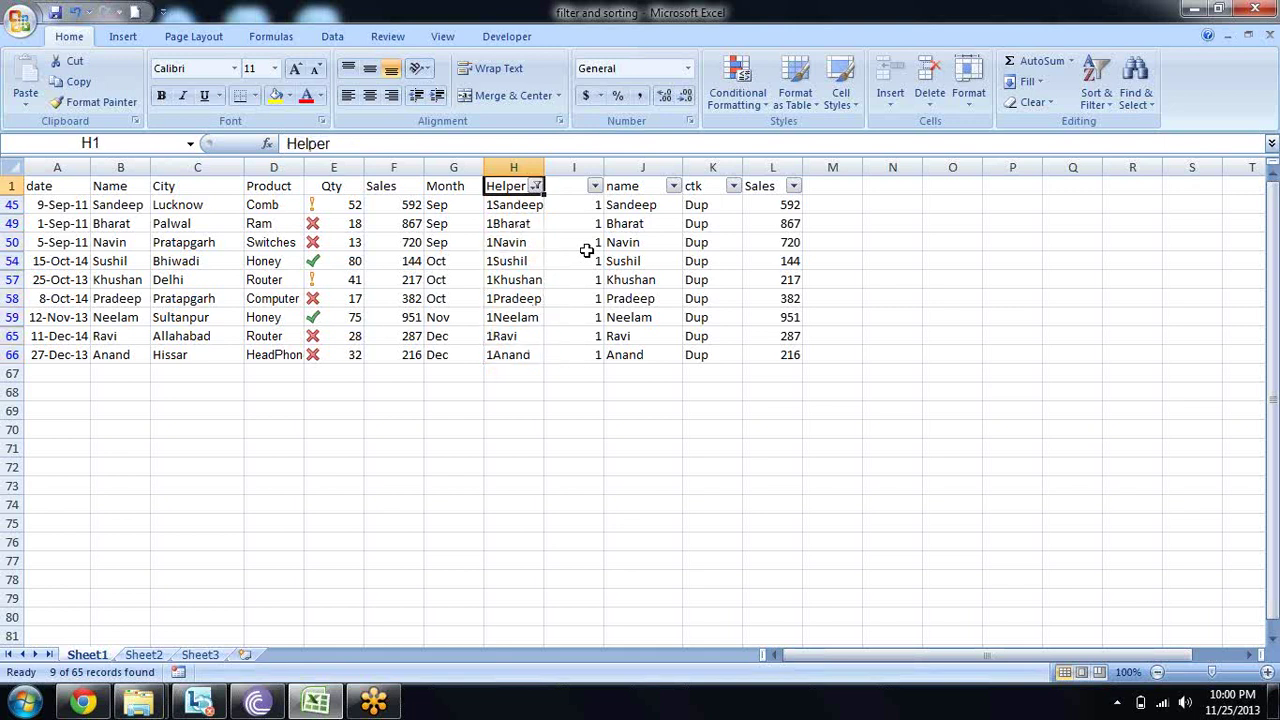
{"action": "key", "text": "alt+Down"}
{"action": "key", "text": "Tab"}
{"action": "key", "text": "space"}
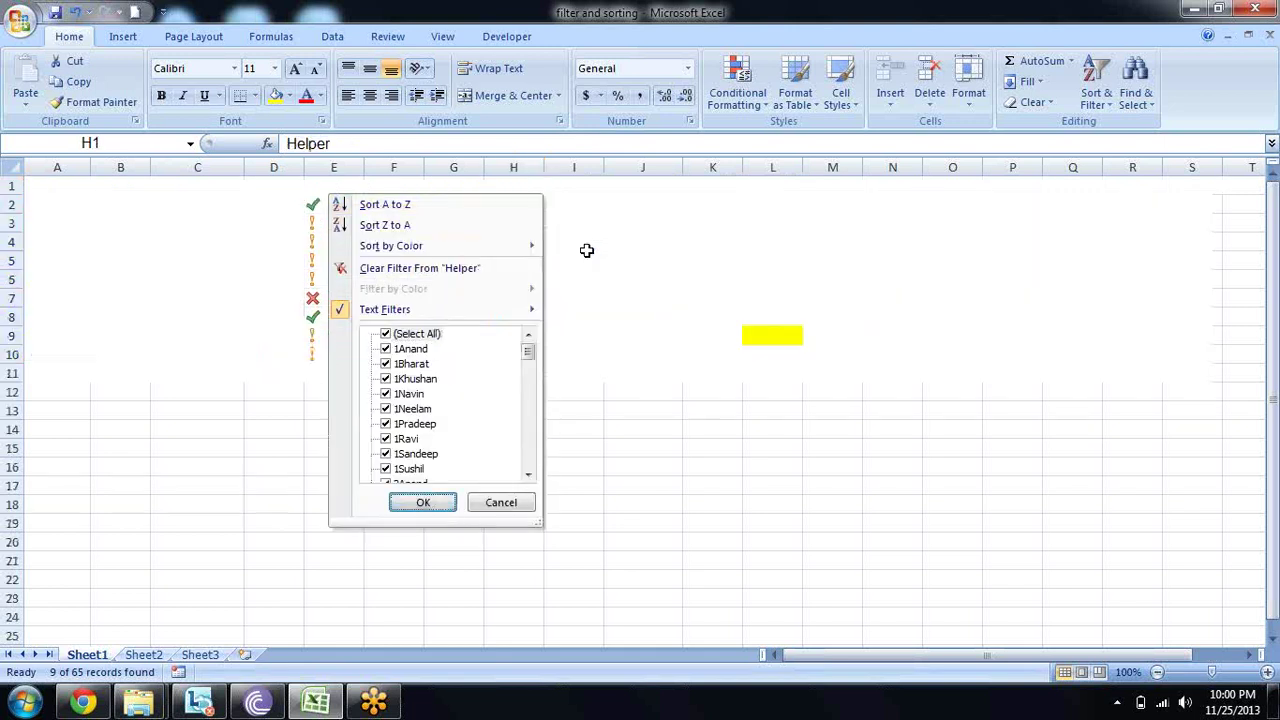
{"action": "key", "text": "Return"}
{"action": "key", "text": "Down"}
{"action": "key", "text": "Right"}
{"action": "key", "text": "Right"}
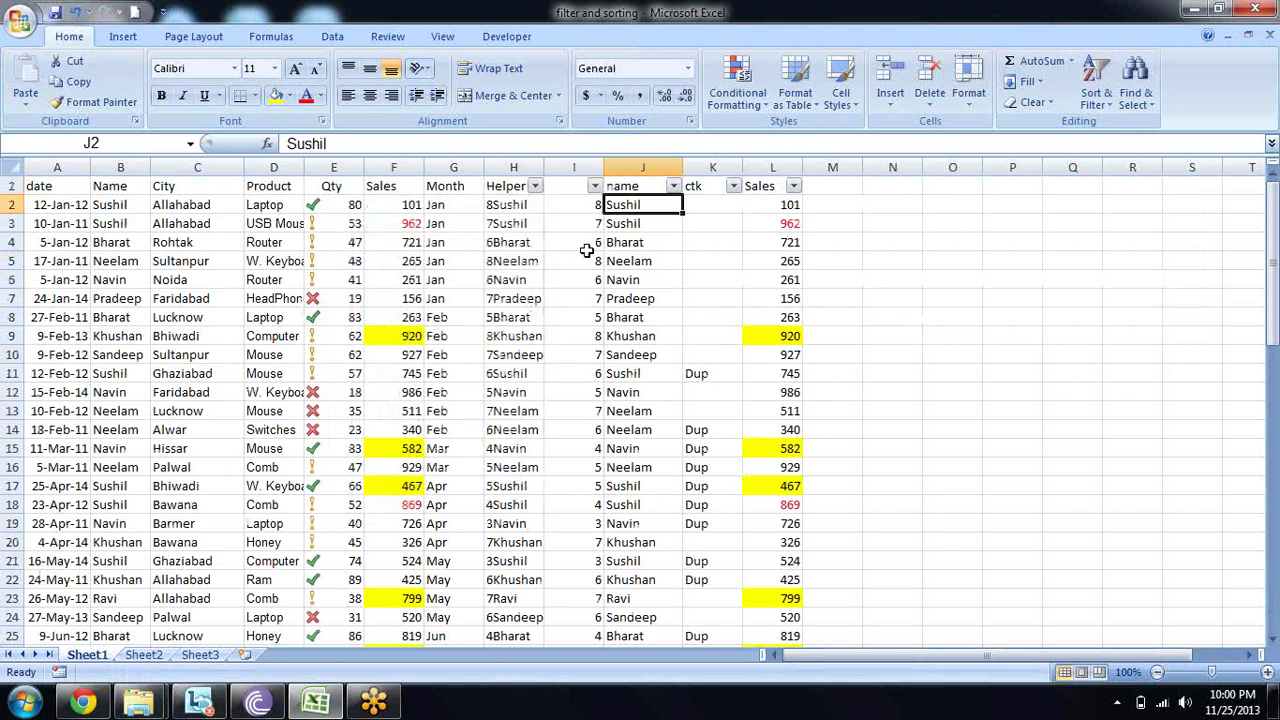
Step: In N4, enter =COUNTIF(H2:H66,1&N3) to count Helper entries for the name in N3
{"action": "key", "text": "Right"}
{"action": "key", "text": "Right"}
{"action": "key", "text": "Right"}
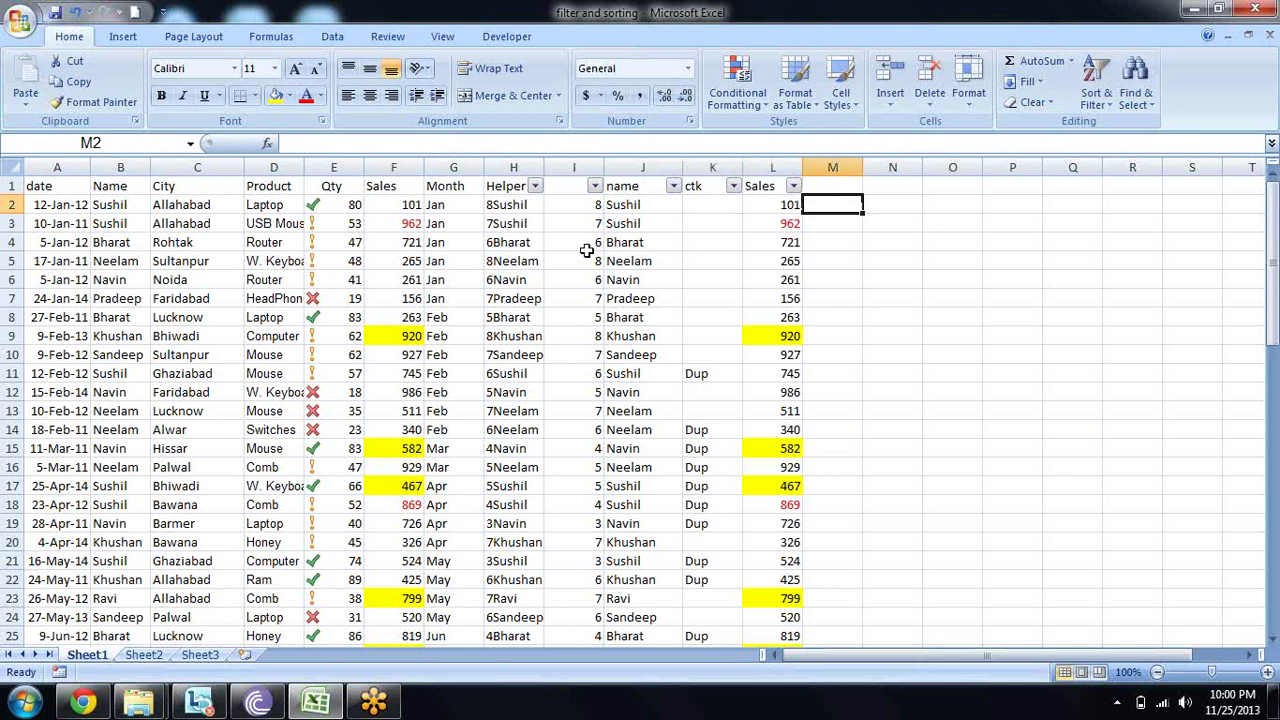
{"action": "key", "text": "Right"}
{"action": "key", "text": "Down"}
{"action": "key", "text": "Down"}
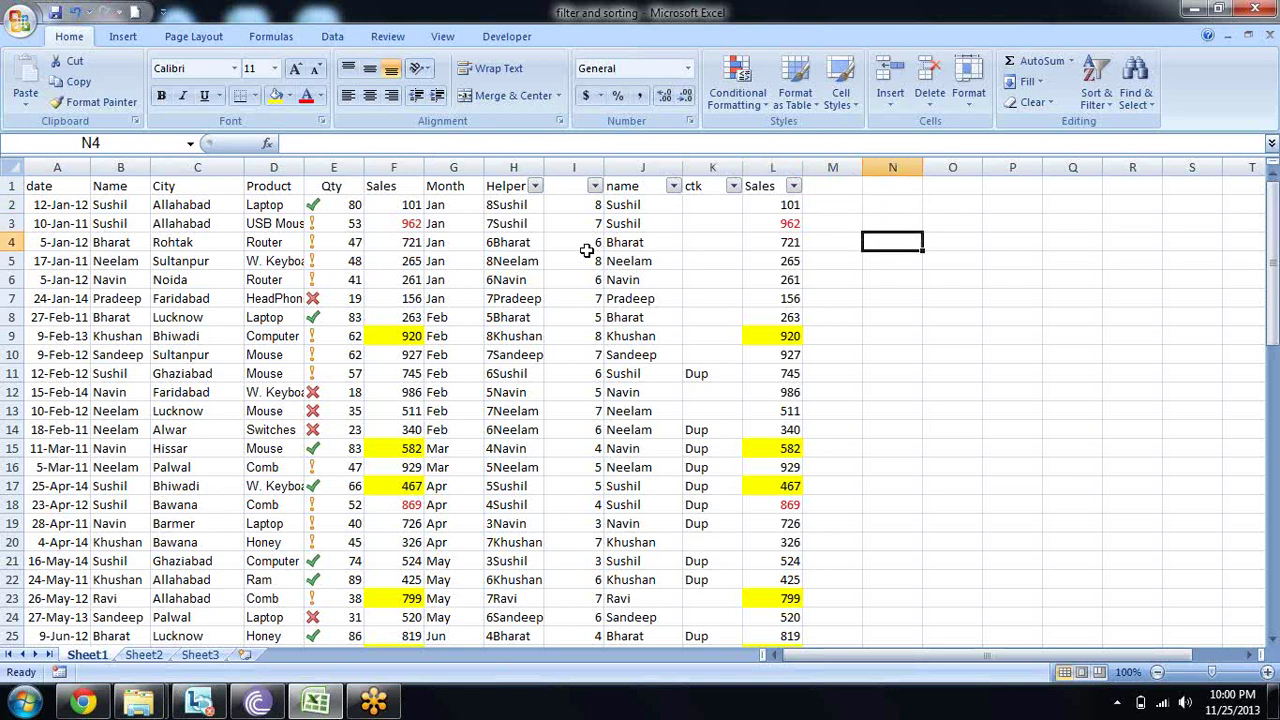
{"action": "type", "text": "="}
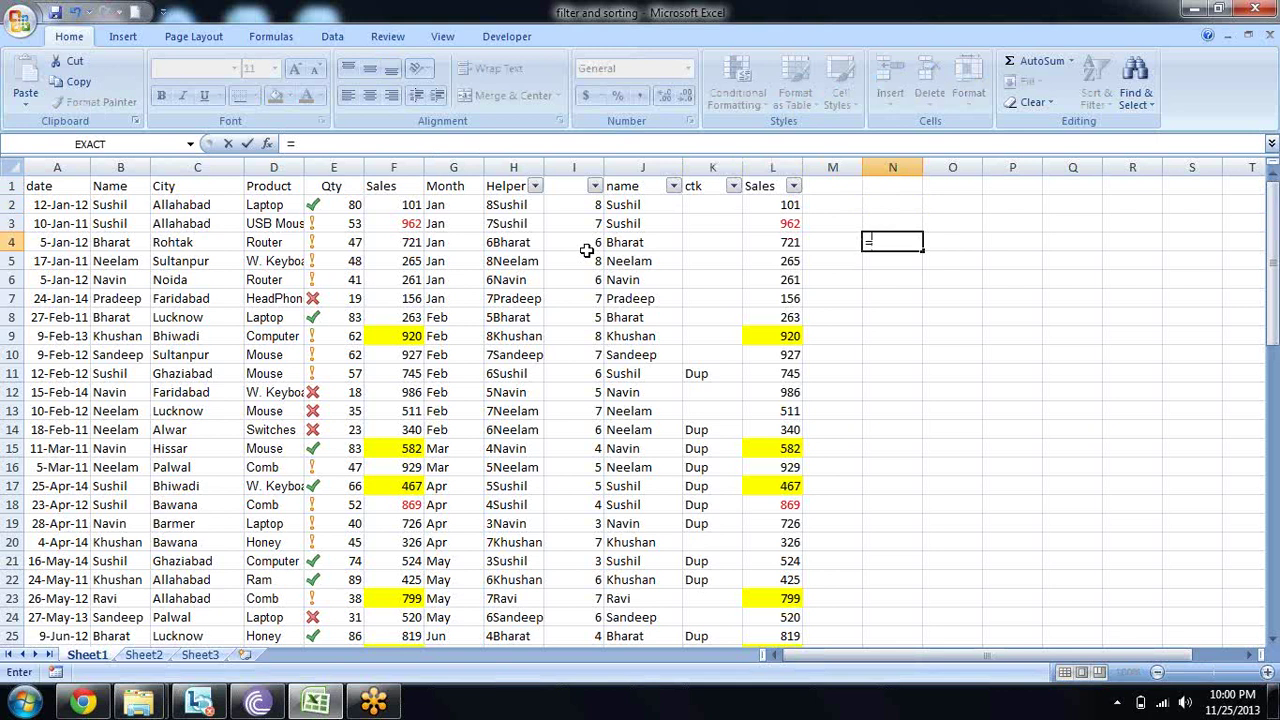
{"action": "type", "text": "cou"}
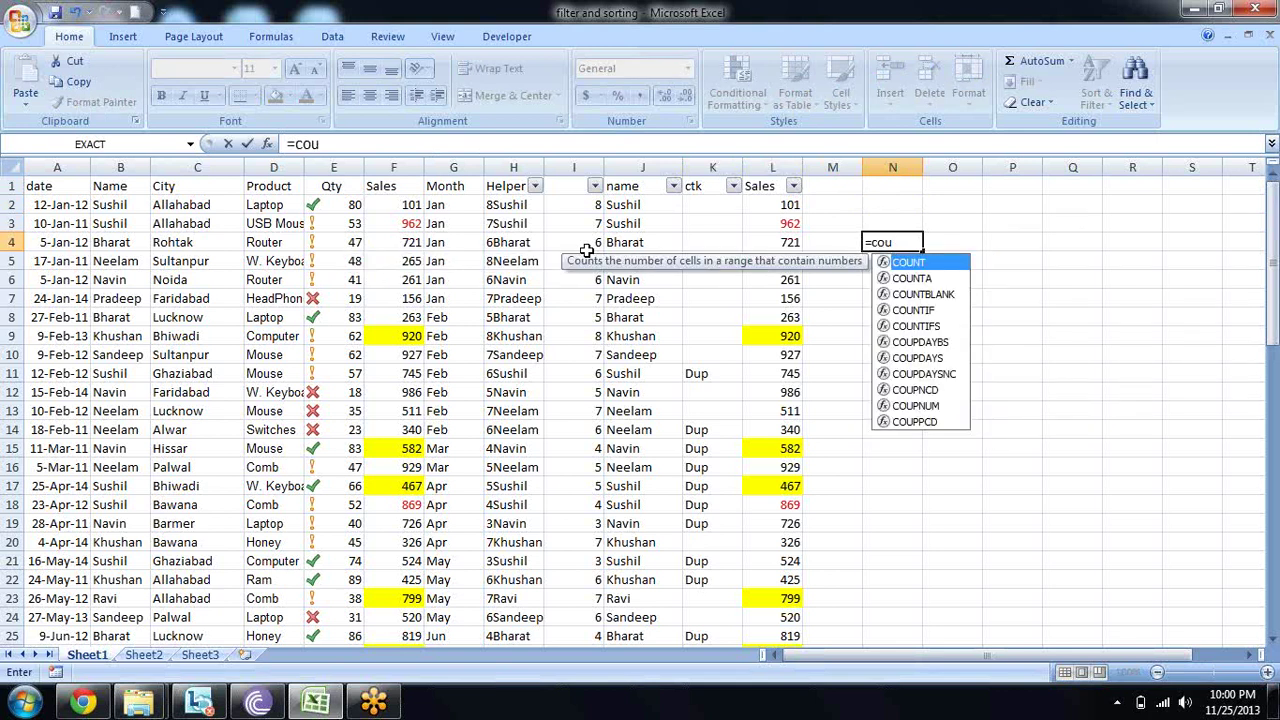
{"action": "key", "text": "Down"}
{"action": "key", "text": "Down"}
{"action": "key", "text": "Down"}
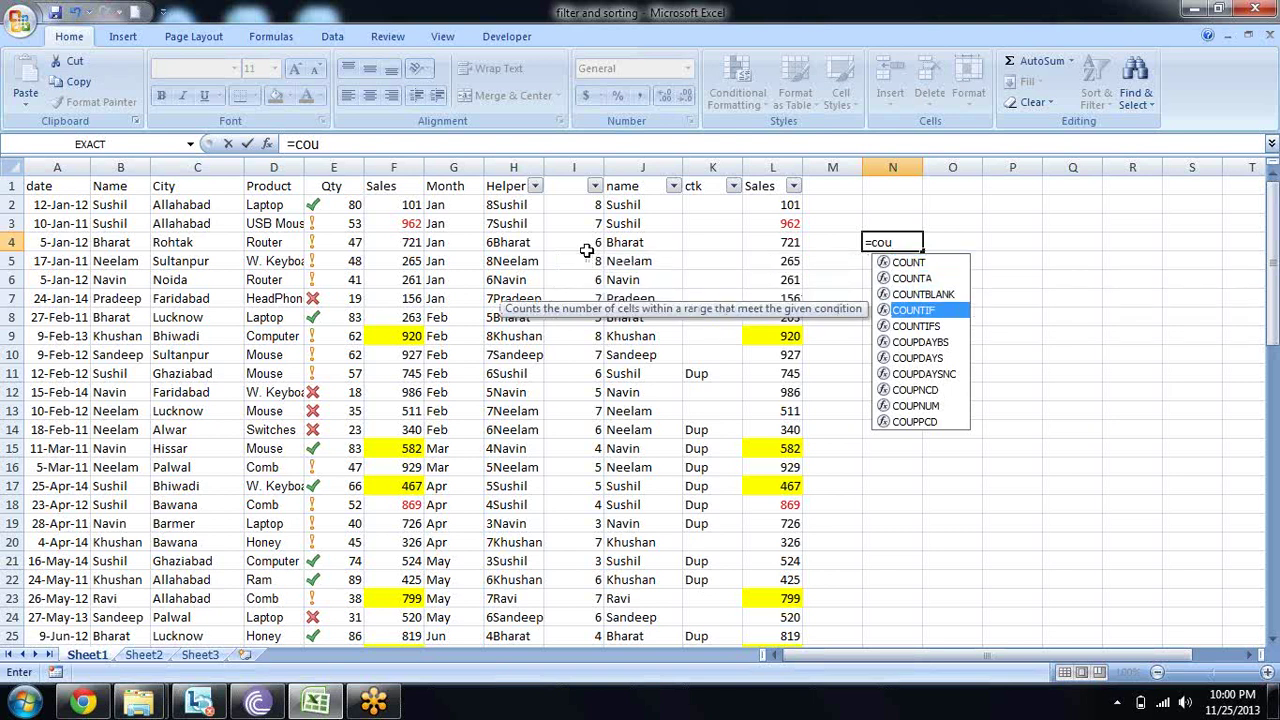
{"action": "key", "text": "Tab"}
{"action": "key", "text": "Left"}
{"action": "key", "text": "Left"}
{"action": "key", "text": "Left"}
{"action": "key", "text": "Left"}
{"action": "key", "text": "Left"}
{"action": "key", "text": "Up"}
{"action": "key", "text": "Up"}
{"action": "key", "text": "Left"}
{"action": "key", "text": "ctrl+shift+Down"}
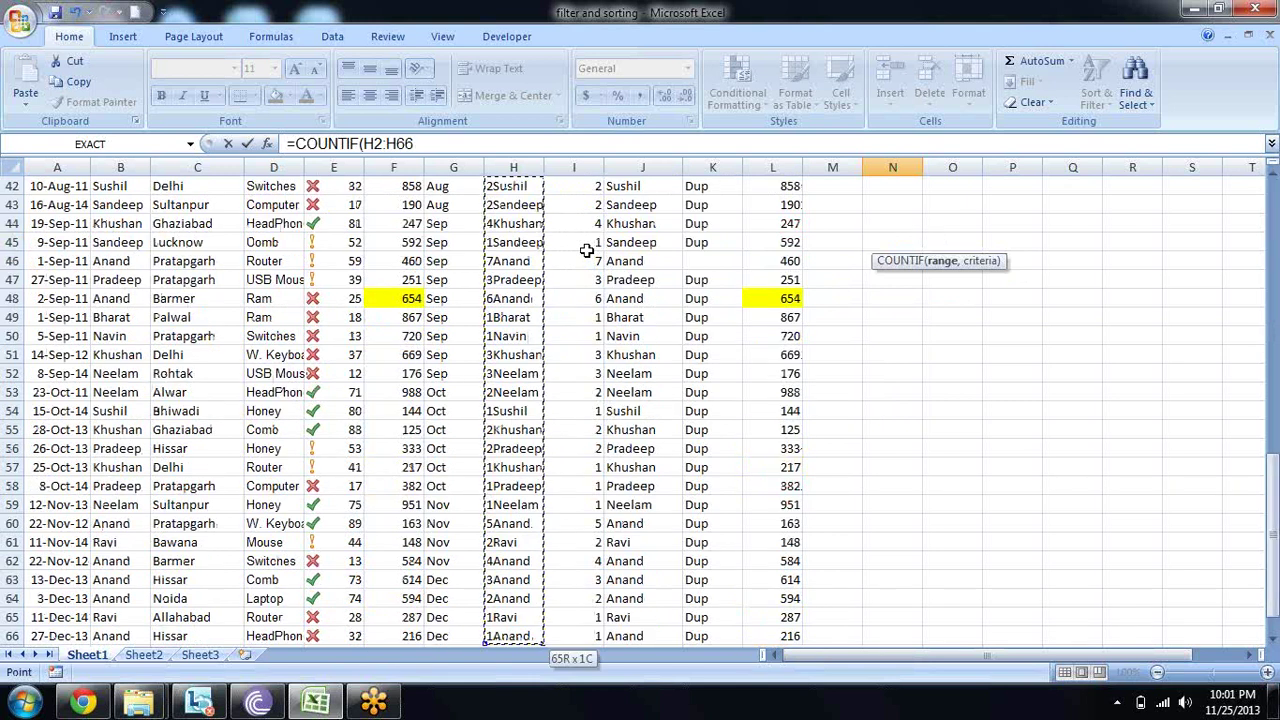
{"action": "type", "text": ","}
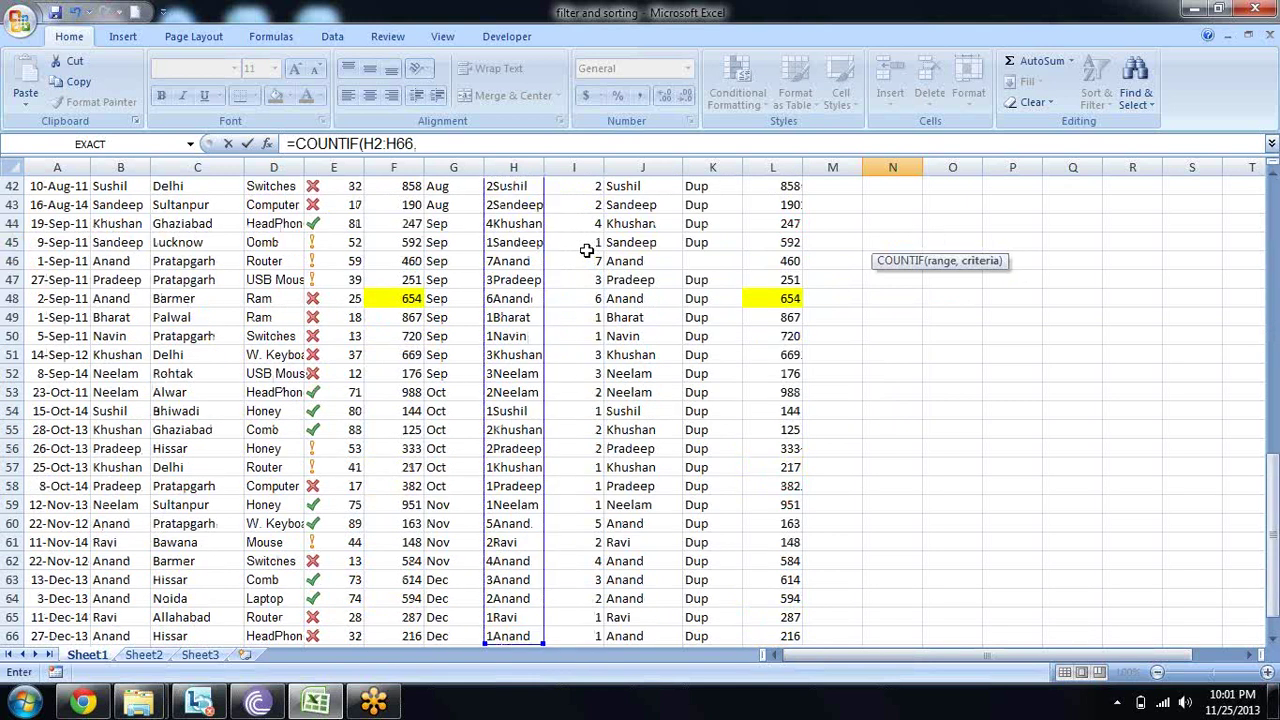
{"action": "type", "text": "1&"}
{"action": "key", "text": "Up"}
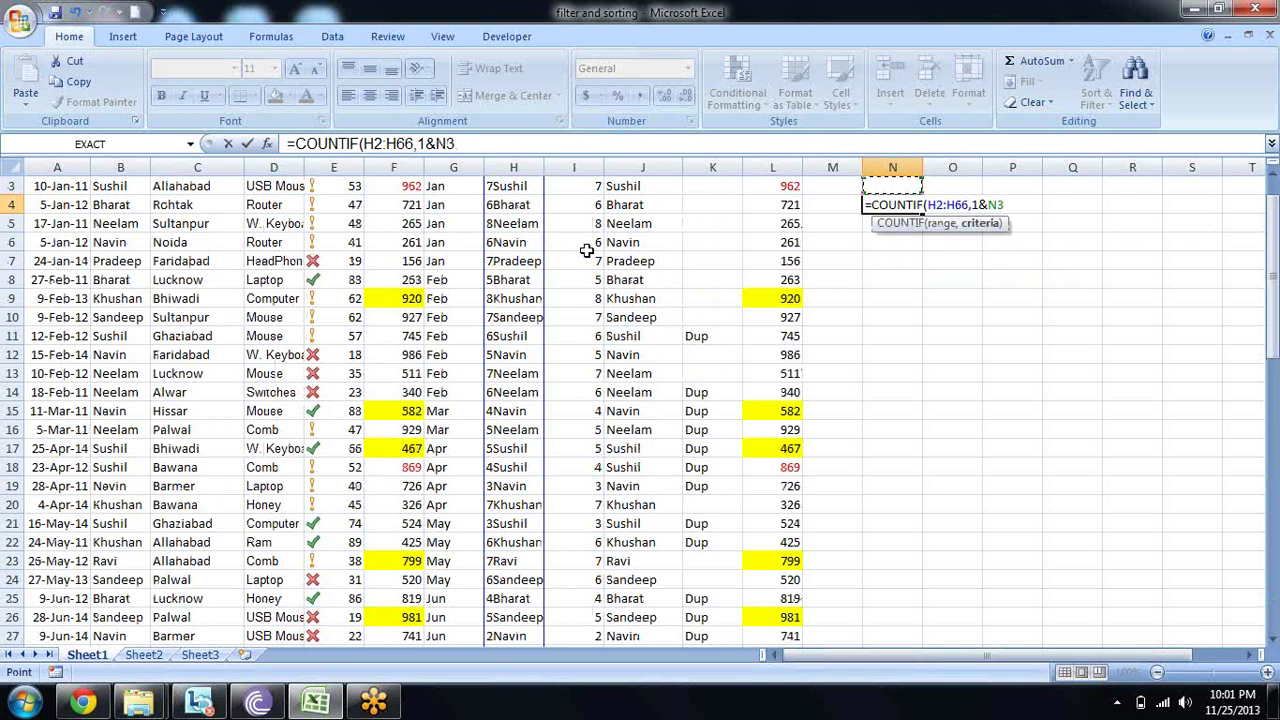
{"action": "type", "text": ")"}
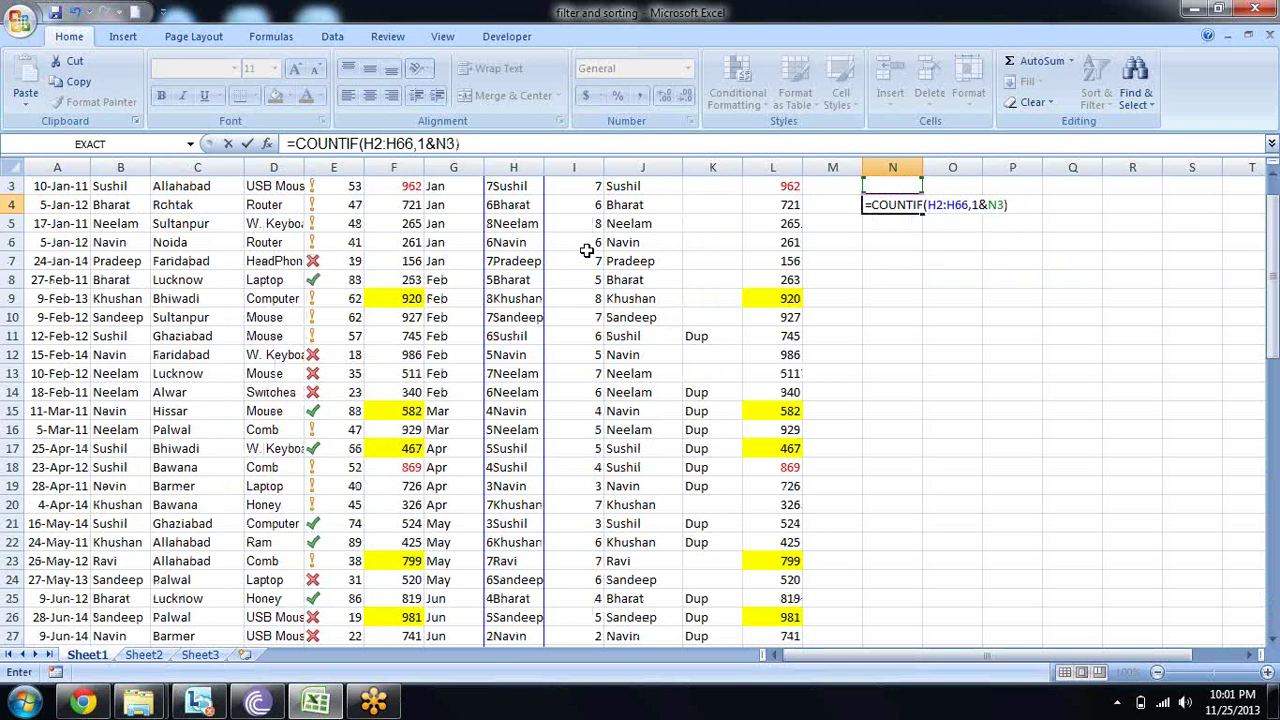
{"action": "key", "text": "Return"}
Step: Type the name sandeep into N3
{"action": "key", "text": "Up"}
{"action": "key", "text": "Up"}
{"action": "key", "text": "Up"}
{"action": "key", "text": "Up"}
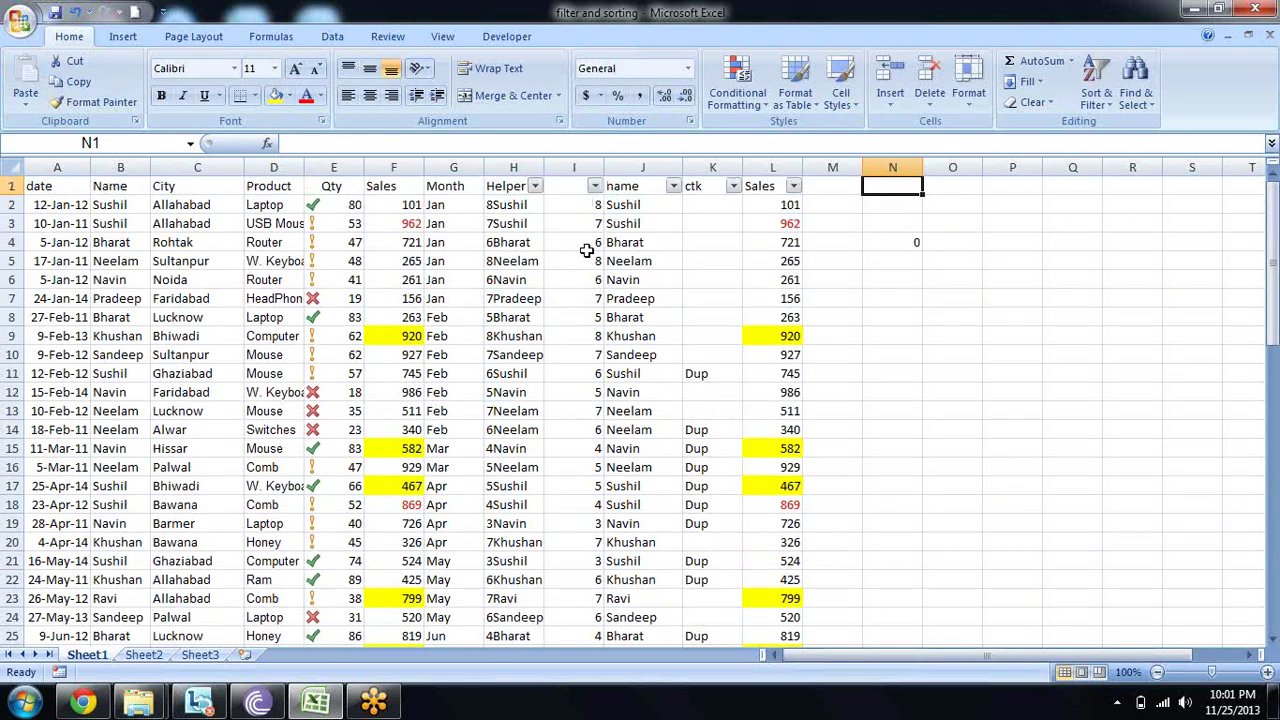
{"action": "key", "text": "Down"}
{"action": "key", "text": "Down"}
{"action": "type", "text": "sandeep"}
{"action": "key", "text": "Return"}
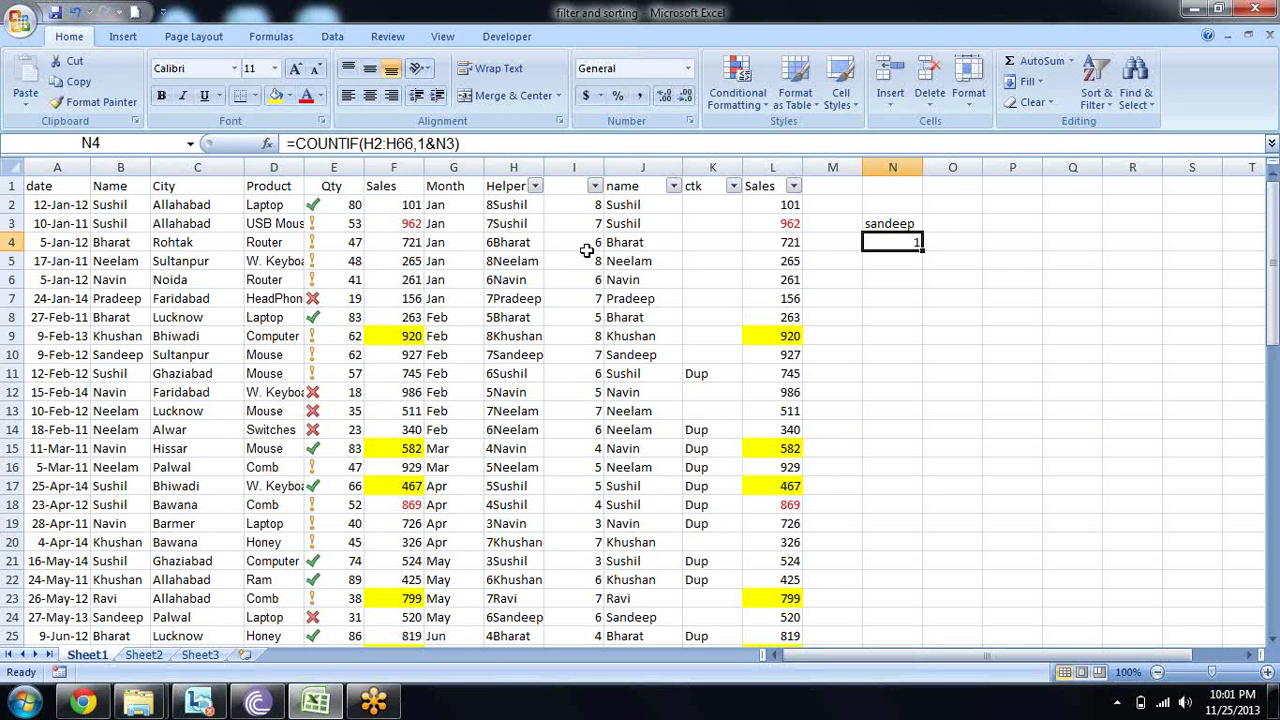
Step: Change N4's count range to the name column J2:J66
{"action": "key", "text": "Up"}
{"action": "key", "text": "Down"}
{"action": "key", "text": "Up"}
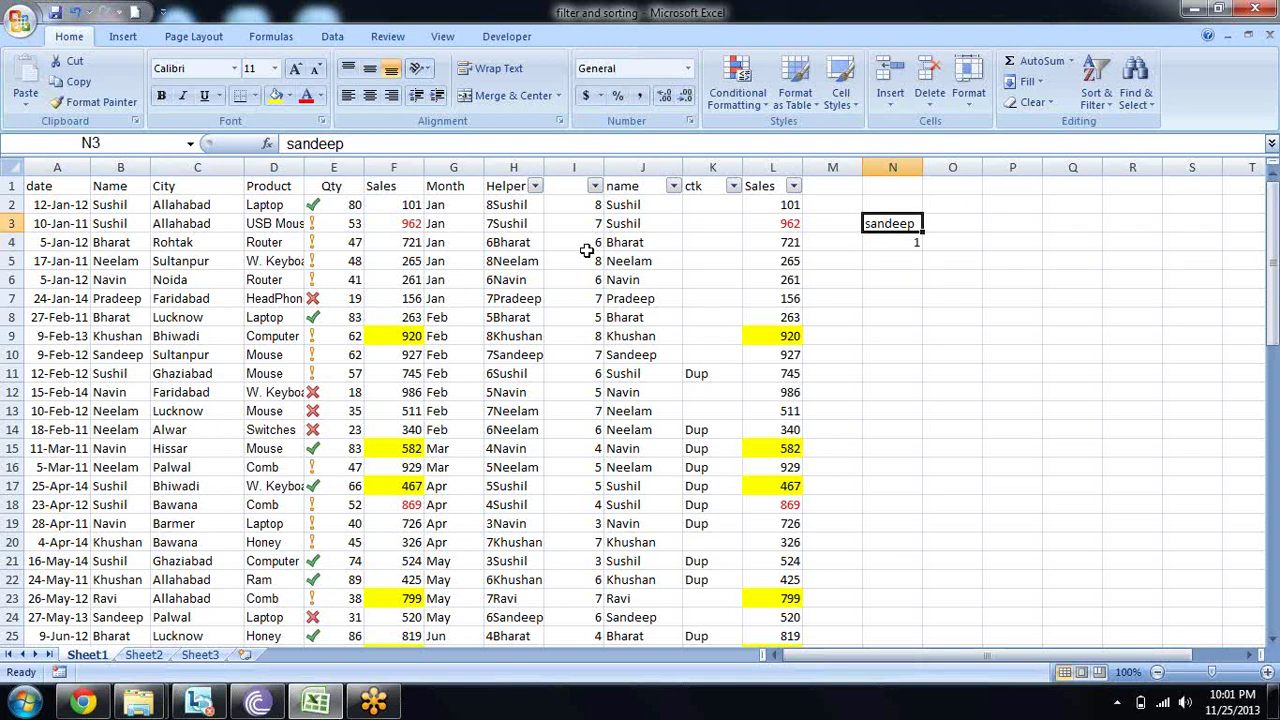
{"action": "key", "text": "Down"}
{"action": "key", "text": "F2"}
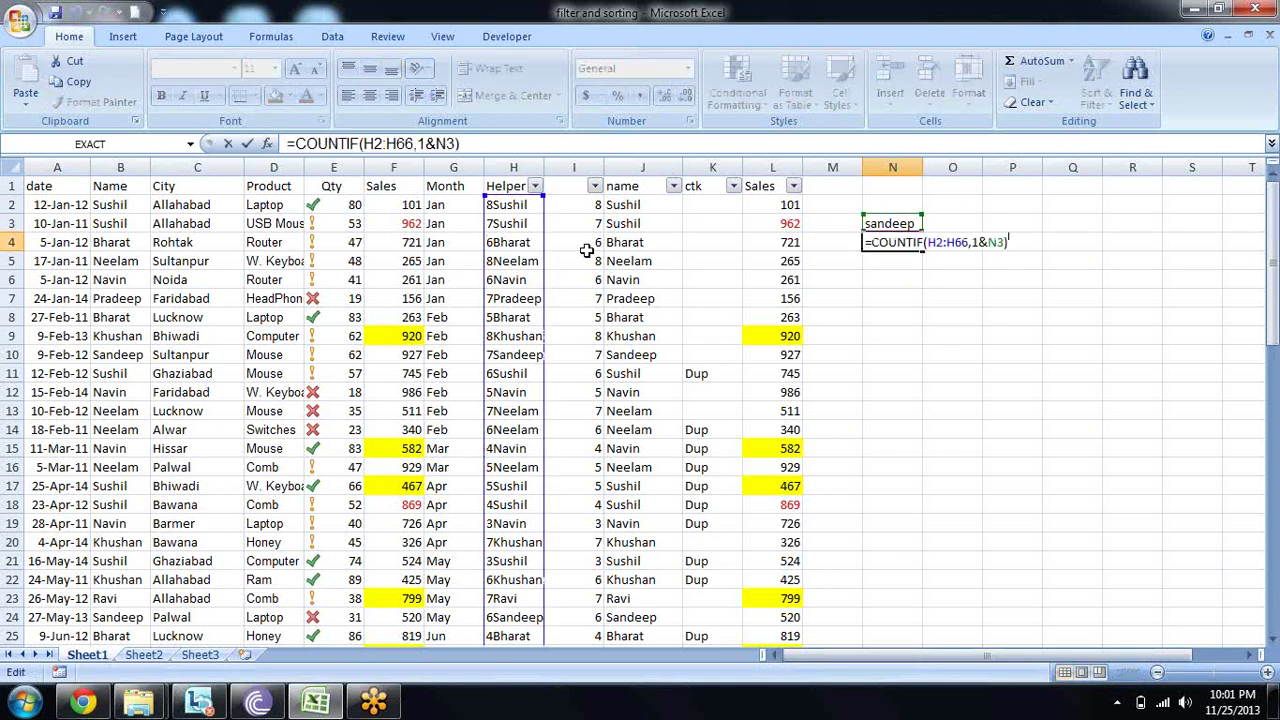
{"action": "left_click_drag", "start_coordinate": [528, 200], "coordinate": [619, 204]}
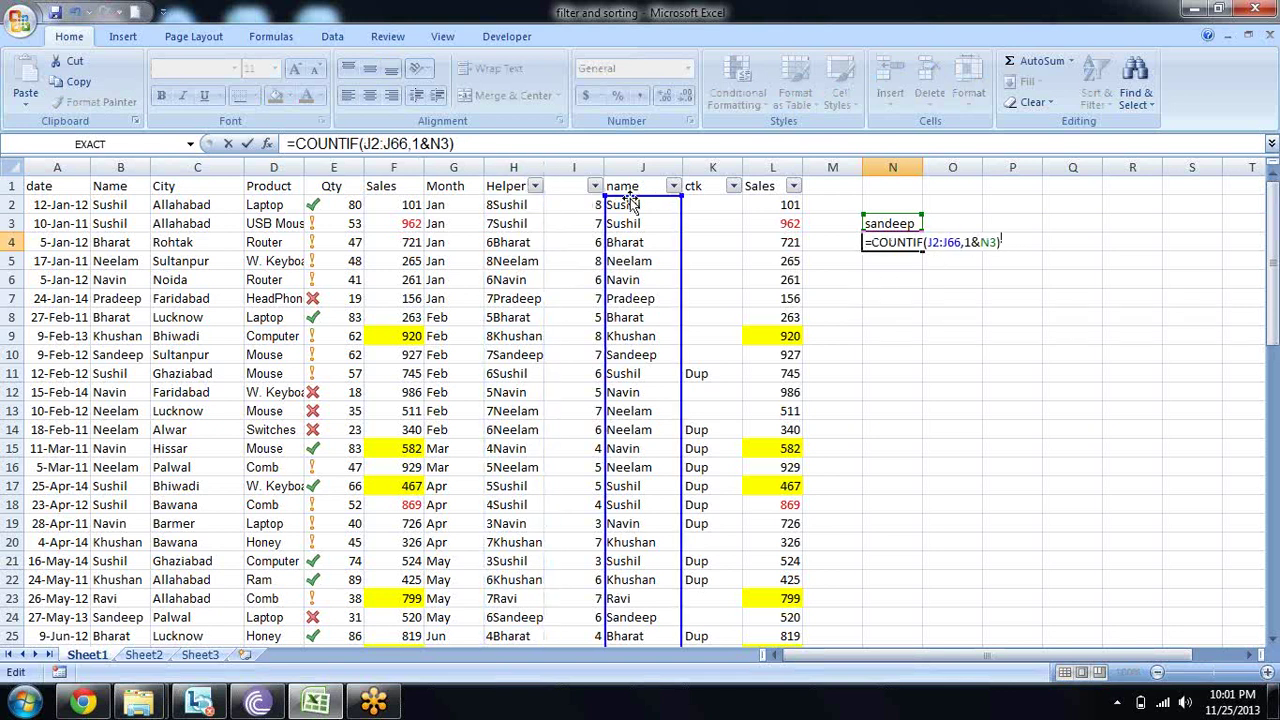
{"action": "key", "text": "Return"}
Step: Remove the 1& prefix from N4's criterion so it returns 7 for sandeep
{"action": "key", "text": "Up"}
{"action": "key", "text": "Down"}
{"action": "key", "text": "Up"}
{"action": "key", "text": "F2"}
{"action": "key", "text": "Left"}
{"action": "key", "text": "Left"}
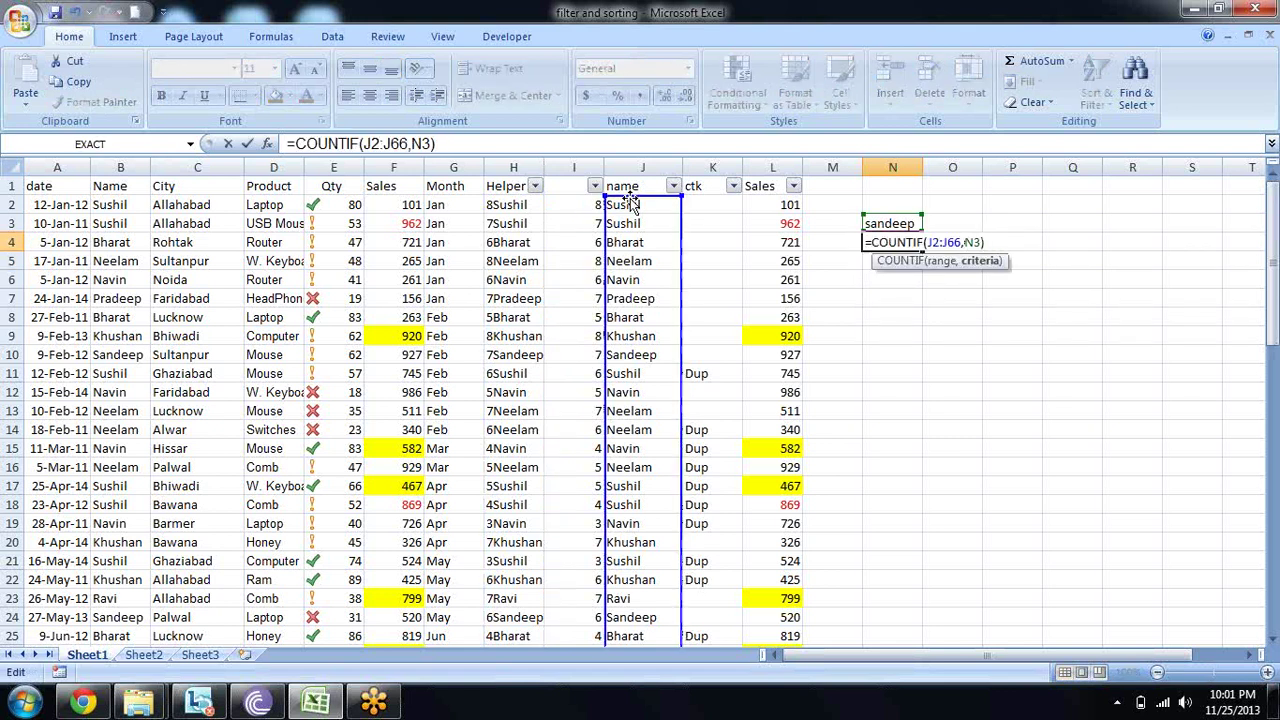
{"action": "key", "text": "Return"}
{"action": "key", "text": "Up"}
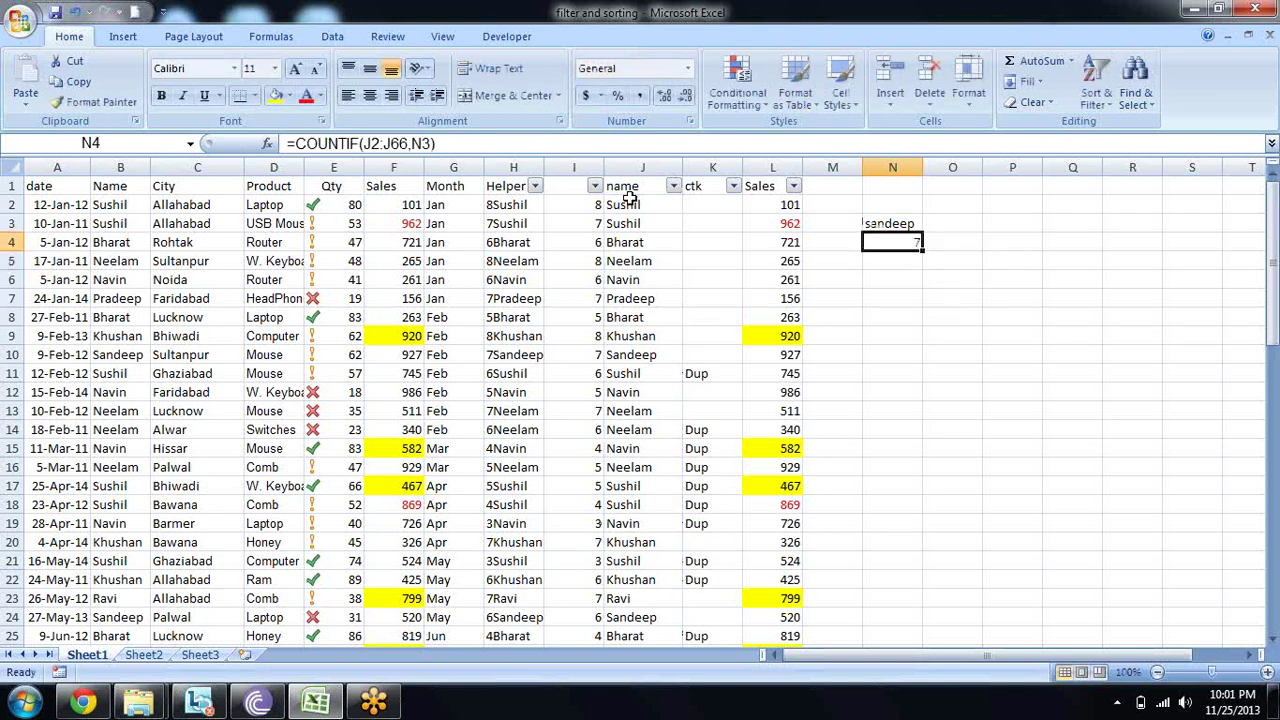
{"action": "key", "text": "Left"}
{"action": "key", "text": "Left"}
{"action": "key", "text": "Left"}
{"action": "key", "text": "Left"}
{"action": "key", "text": "Left"}
{"action": "key", "text": "Left"}
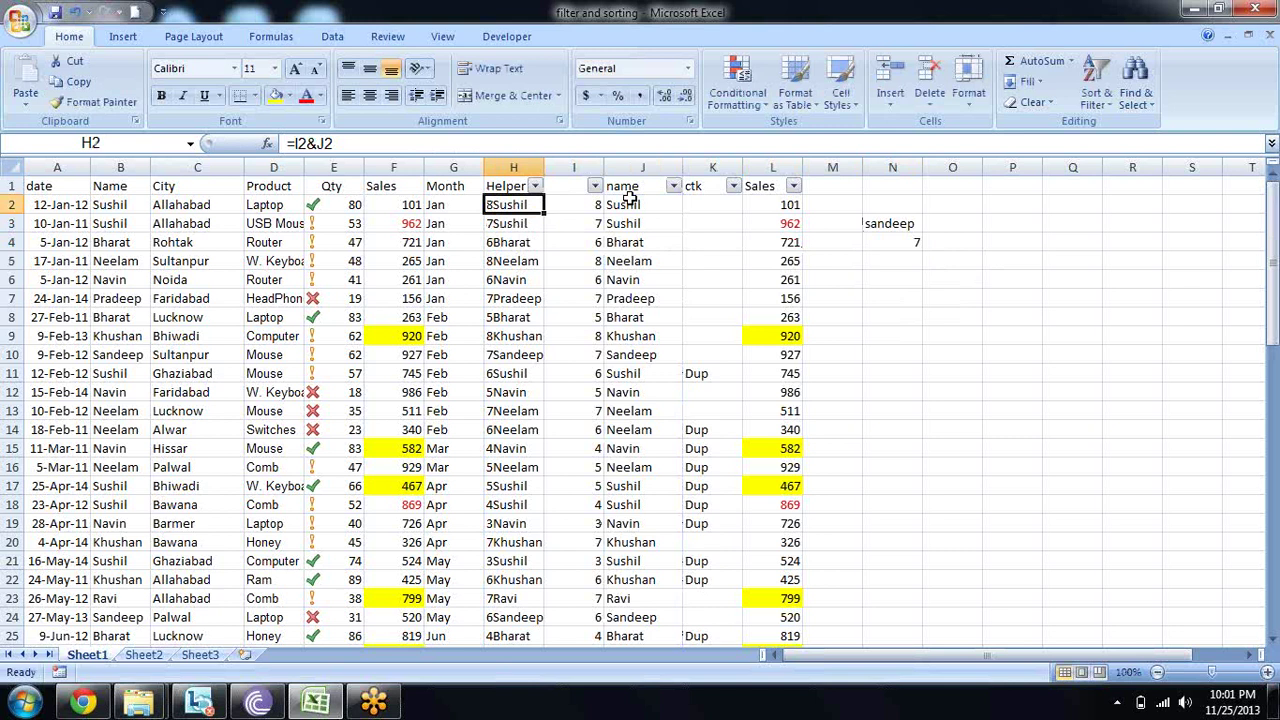
Step: Change I2 to the running count =COUNTIF($J$2:J2,J2) and fill it down column I
{"action": "left_click", "coordinate": [585, 205]}
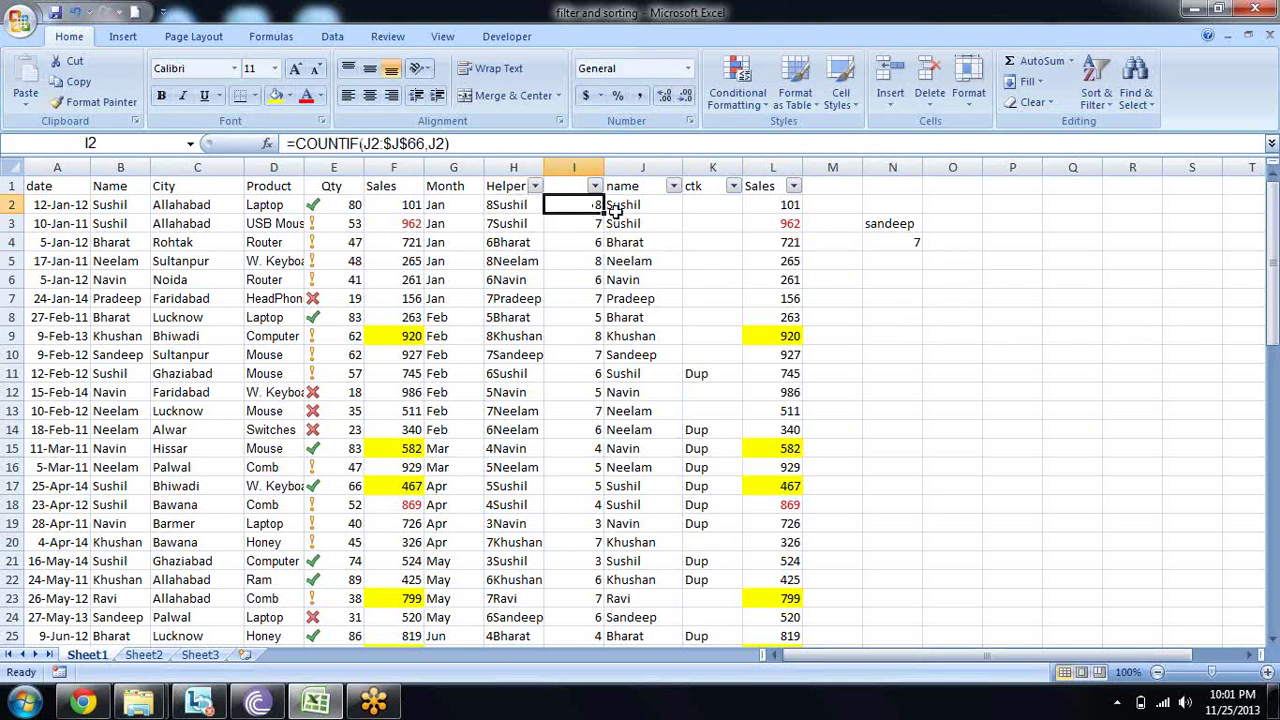
{"action": "left_click", "coordinate": [392, 143]}
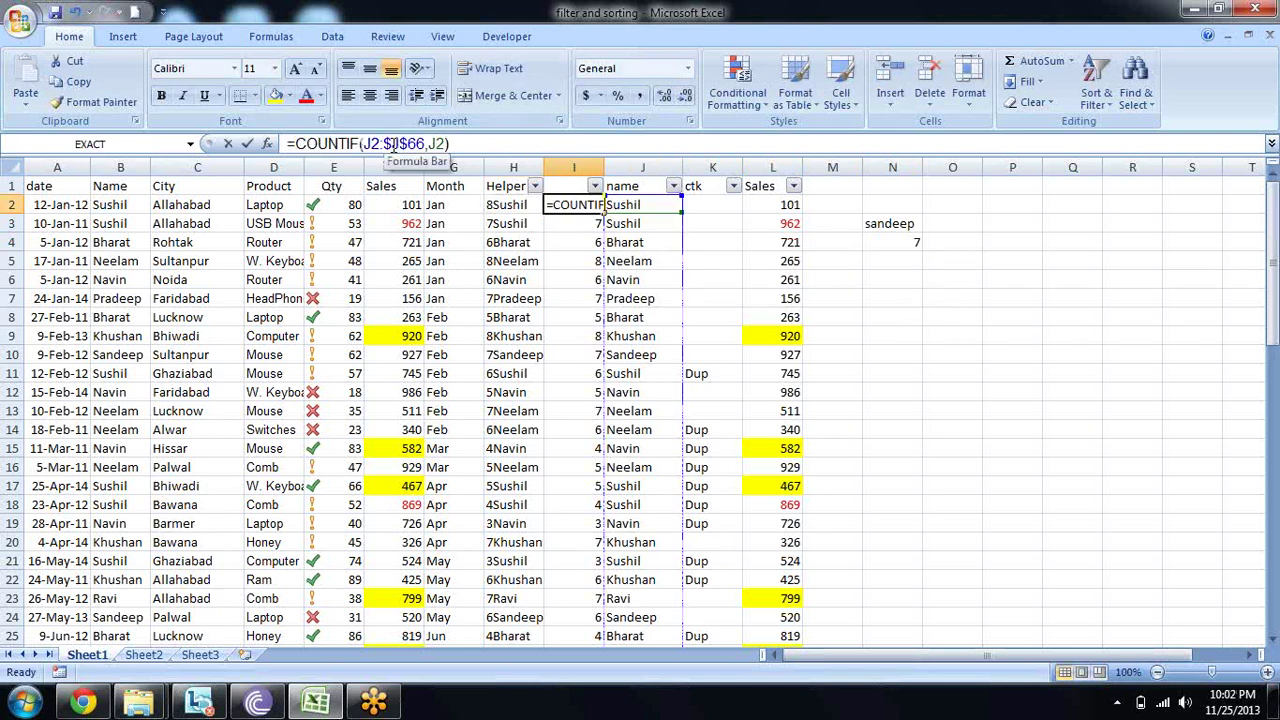
{"action": "key", "text": "Right"}
{"action": "key", "text": "Right"}
{"action": "key", "text": "Right"}
{"action": "key", "text": "Right"}
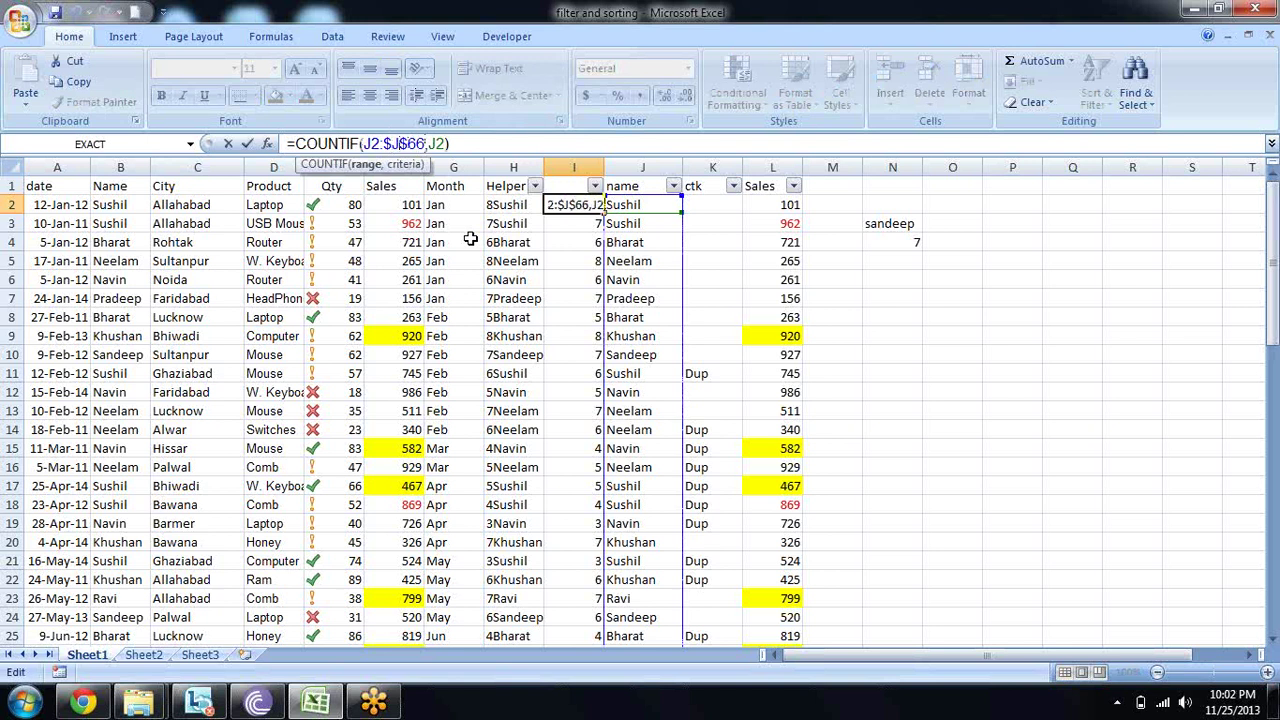
{"action": "key", "text": "BackSpace"}
{"action": "key", "text": "BackSpace"}
{"action": "key", "text": "BackSpace"}
{"action": "key", "text": "BackSpace"}
{"action": "key", "text": "BackSpace"}
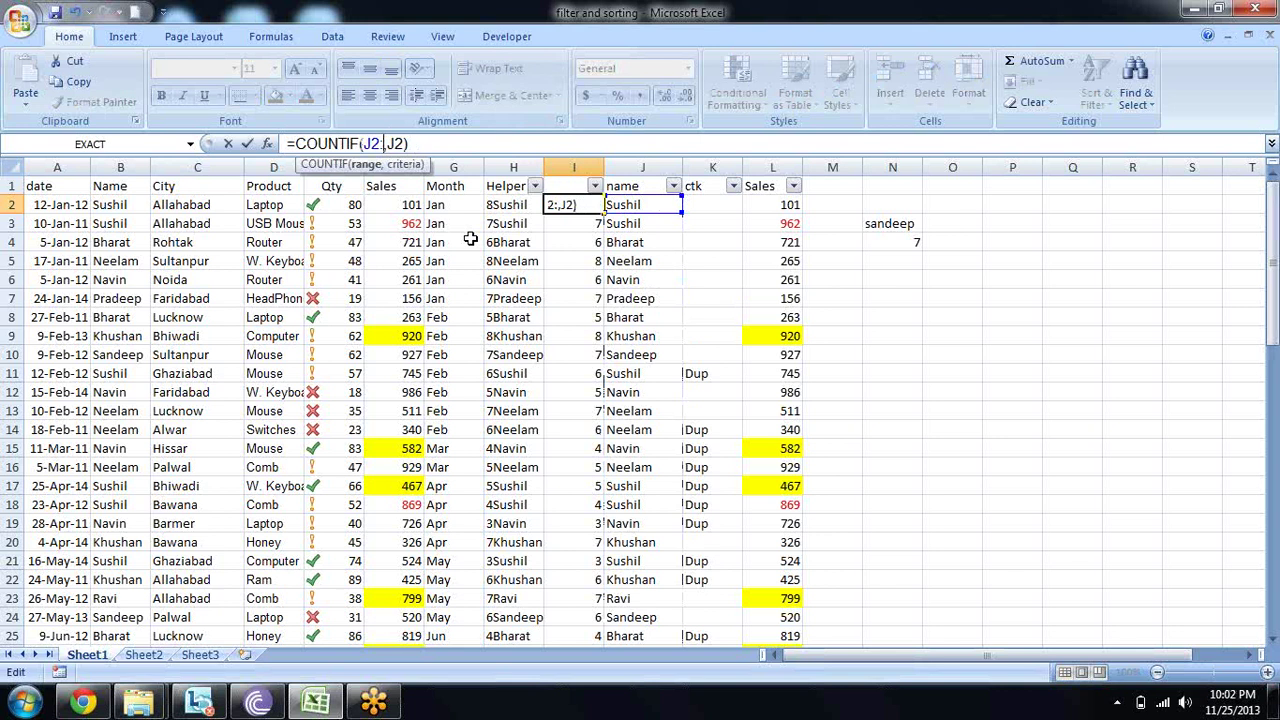
{"action": "type", "text": "j2"}
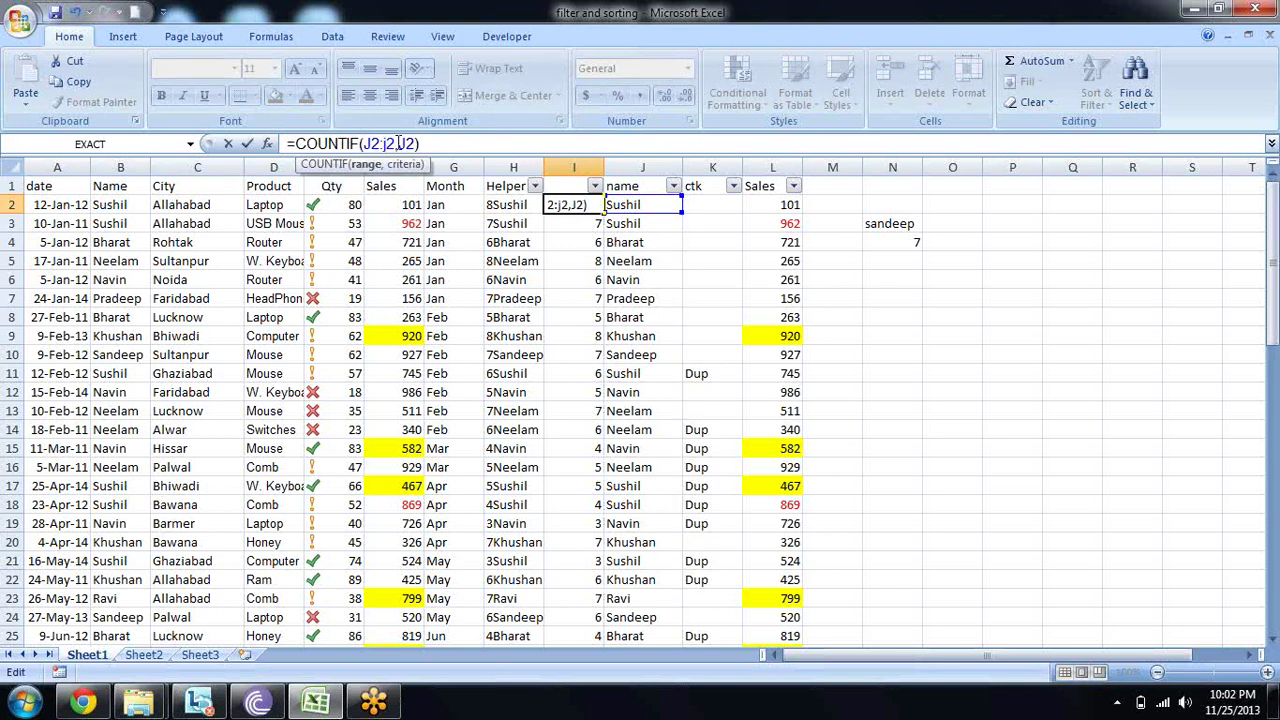
{"action": "double_click", "coordinate": [368, 144]}
{"action": "key", "text": "F4"}
{"action": "key", "text": "Return"}
{"action": "key", "text": "Up"}
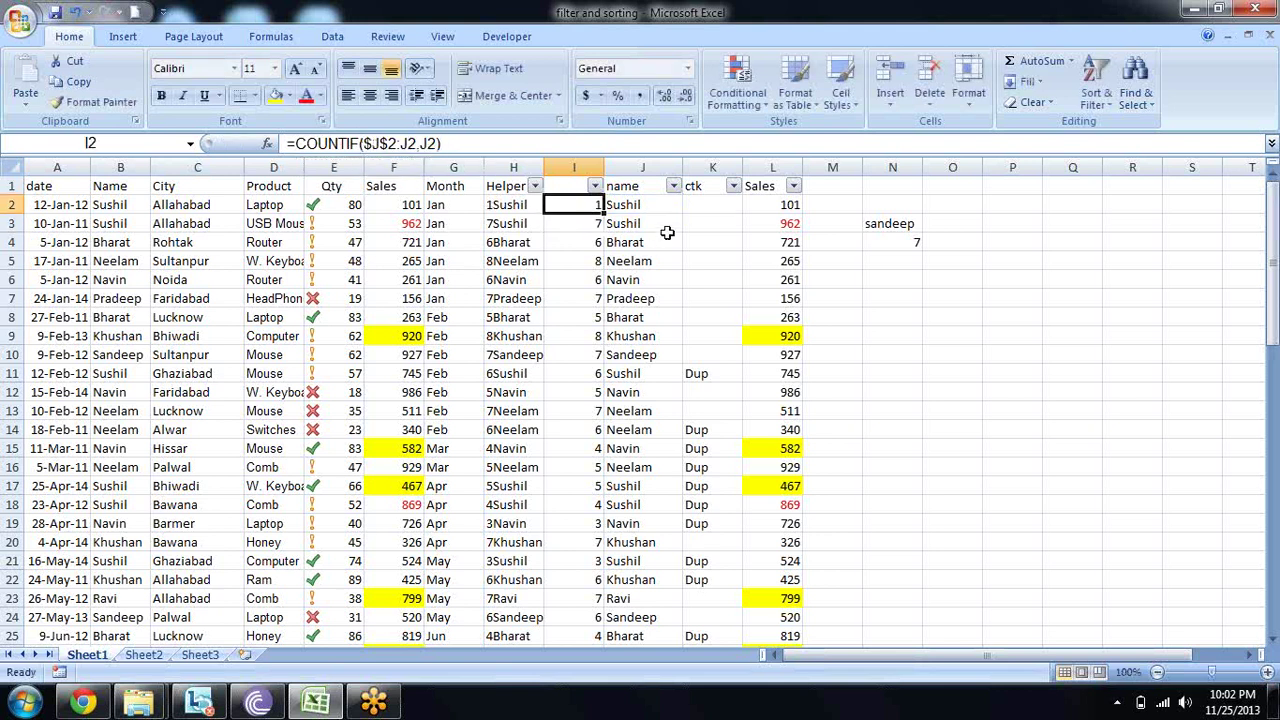
{"action": "double_click", "coordinate": [603, 214]}
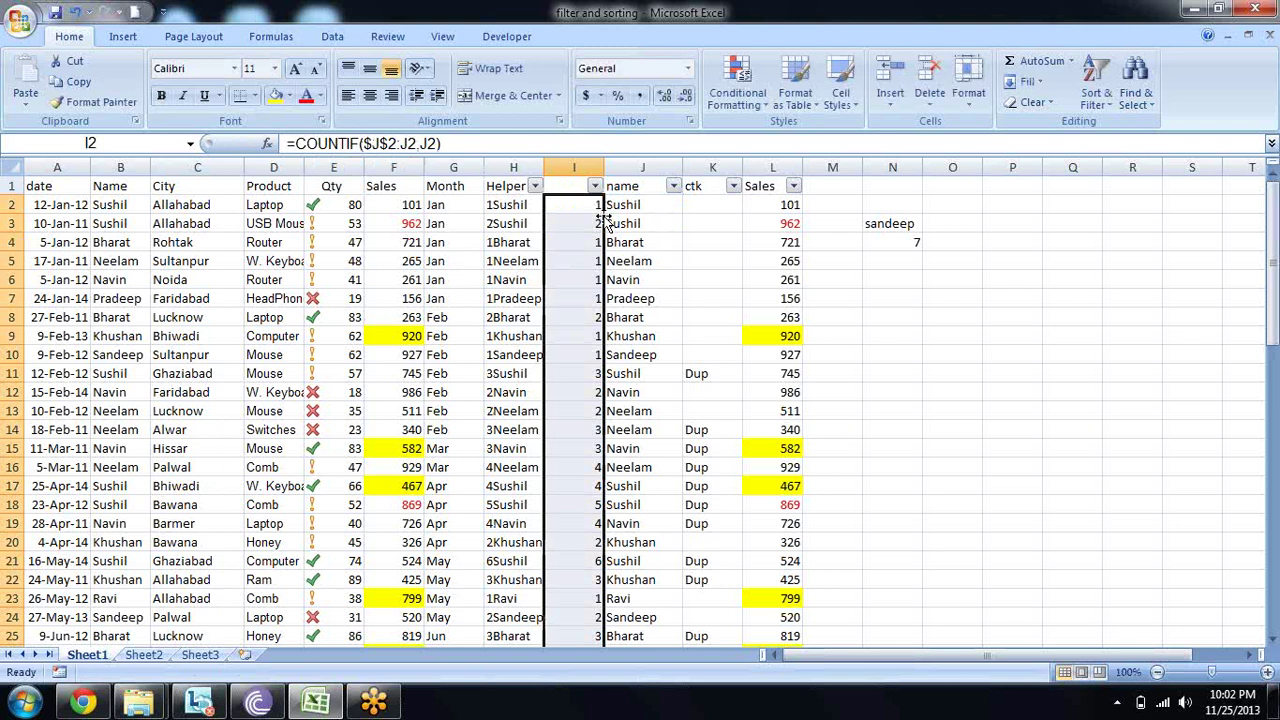
Step: Move to cell N5 below the count of 7 and begin a VLOOKUP formula
{"action": "key", "text": "Right"}
{"action": "key", "text": "Right"}
{"action": "key", "text": "Right"}
{"action": "key", "text": "Right"}
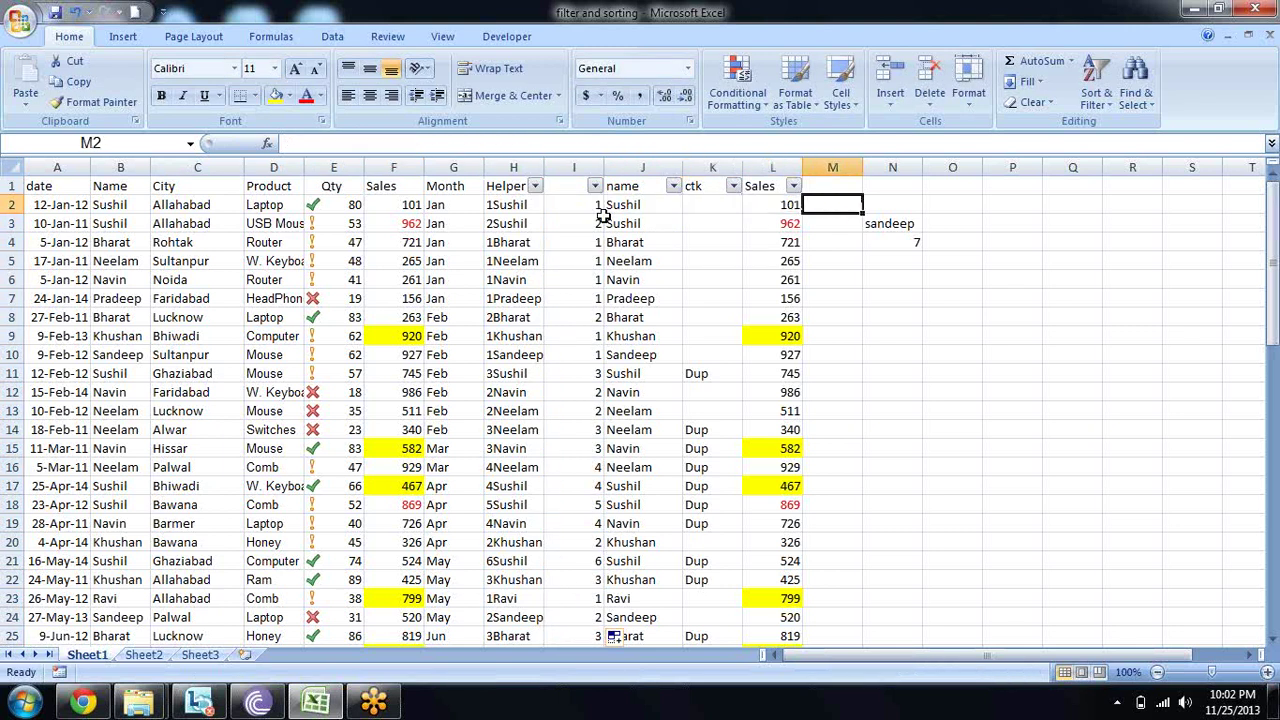
{"action": "key", "text": "Down"}
{"action": "key", "text": "Down"}
{"action": "key", "text": "Right"}
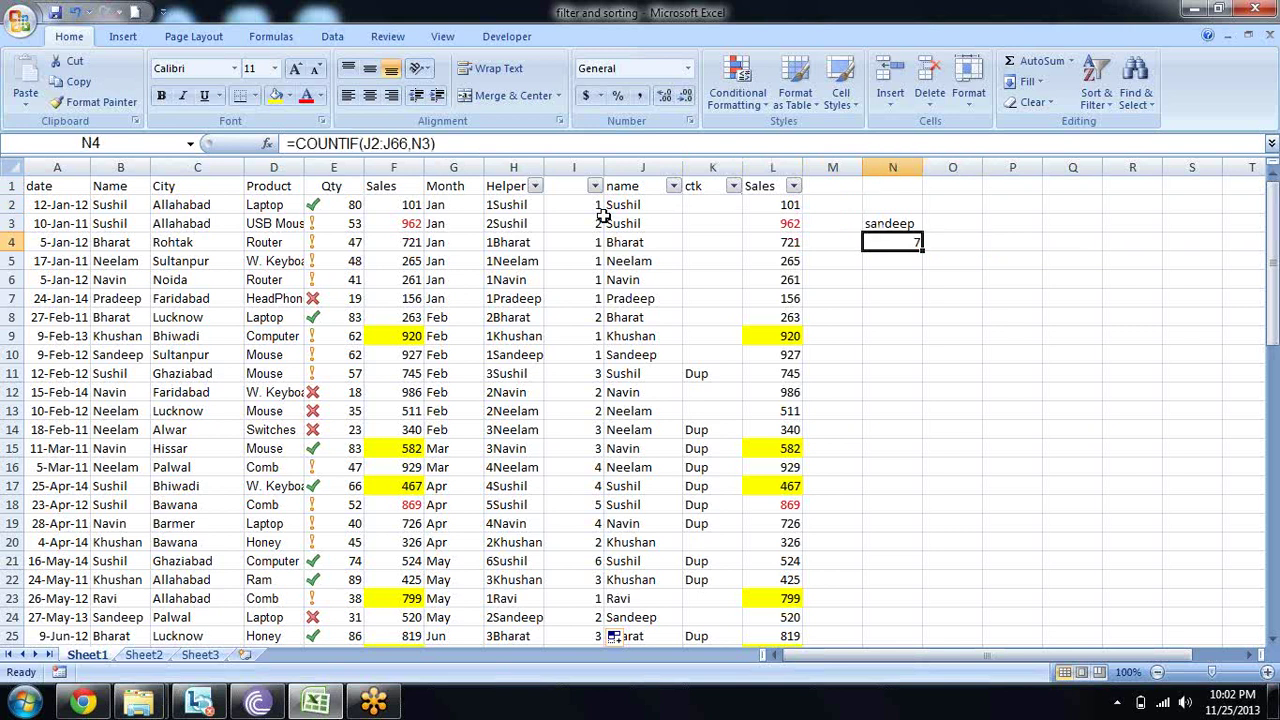
{"action": "key", "text": "Down"}
{"action": "key", "text": "Right"}
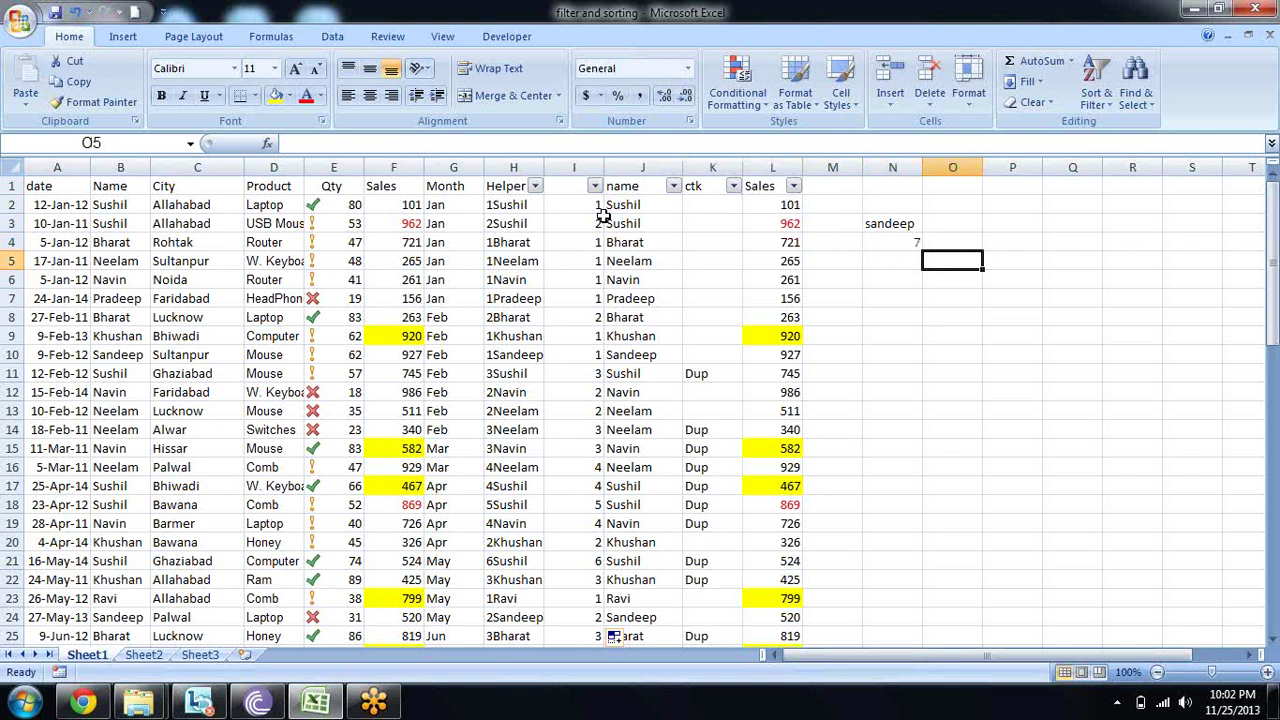
{"action": "key", "text": "Left"}
{"action": "key", "text": "Left"}
{"action": "key", "text": "Left"}
{"action": "key", "text": "Left"}
{"action": "key", "text": "Left"}
{"action": "key", "text": "Left"}
{"action": "key", "text": "Left"}
{"action": "key", "text": "Right"}
{"action": "key", "text": "Right"}
{"action": "key", "text": "Right"}
{"action": "key", "text": "Right"}
{"action": "key", "text": "Right"}
{"action": "key", "text": "Right"}
{"action": "key", "text": "Right"}
{"action": "key", "text": "Left"}
{"action": "type", "text": "=v"}
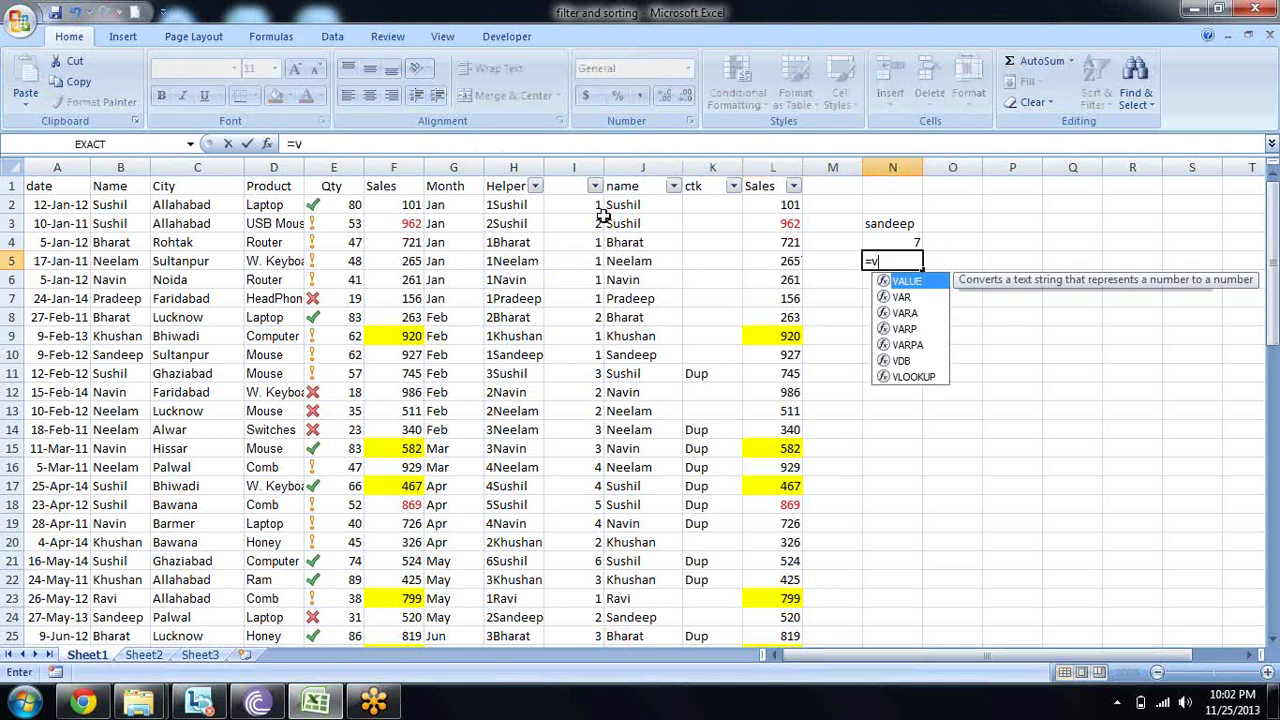
{"action": "type", "text": "l"}
Step: Start =VLOOKUP in N5 with the lookup value N4&N3
{"action": "key", "text": "Tab"}
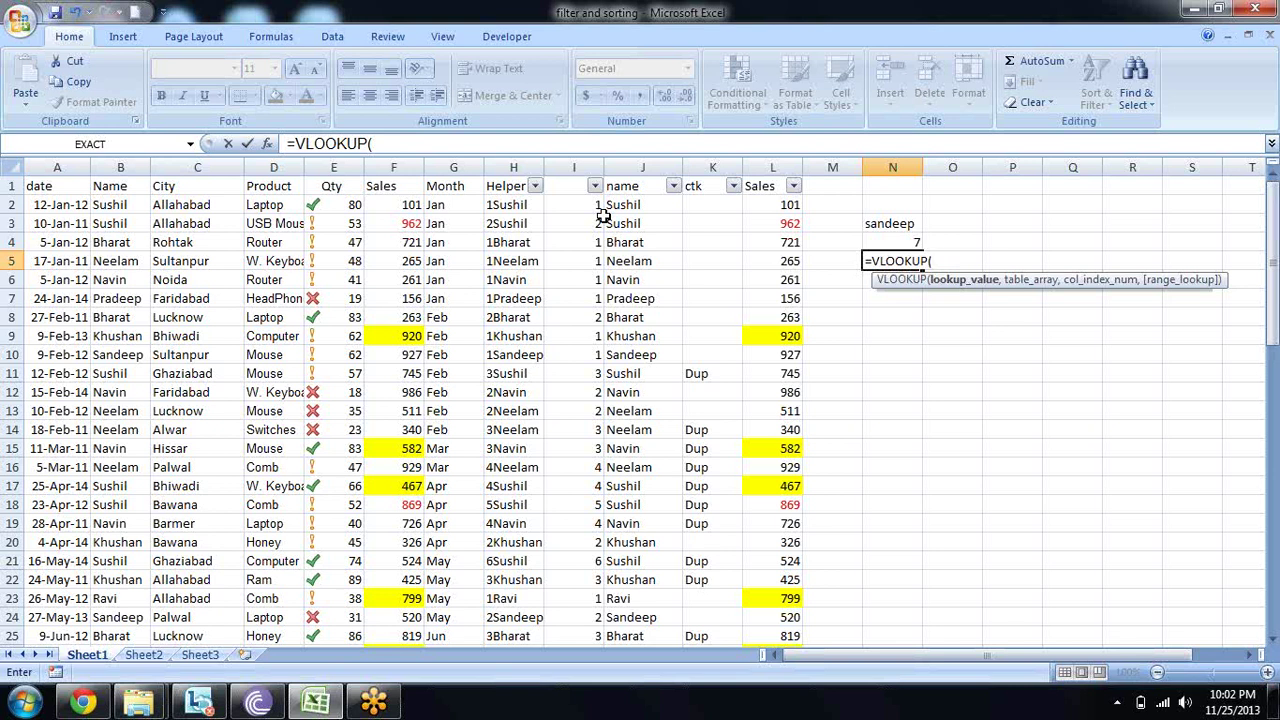
{"action": "left_click", "coordinate": [603, 216]}
{"action": "key", "text": "Down"}
{"action": "key", "text": "Right"}
{"action": "key", "text": "Right"}
{"action": "key", "text": "Right"}
{"action": "key", "text": "Right"}
{"action": "key", "text": "Right"}
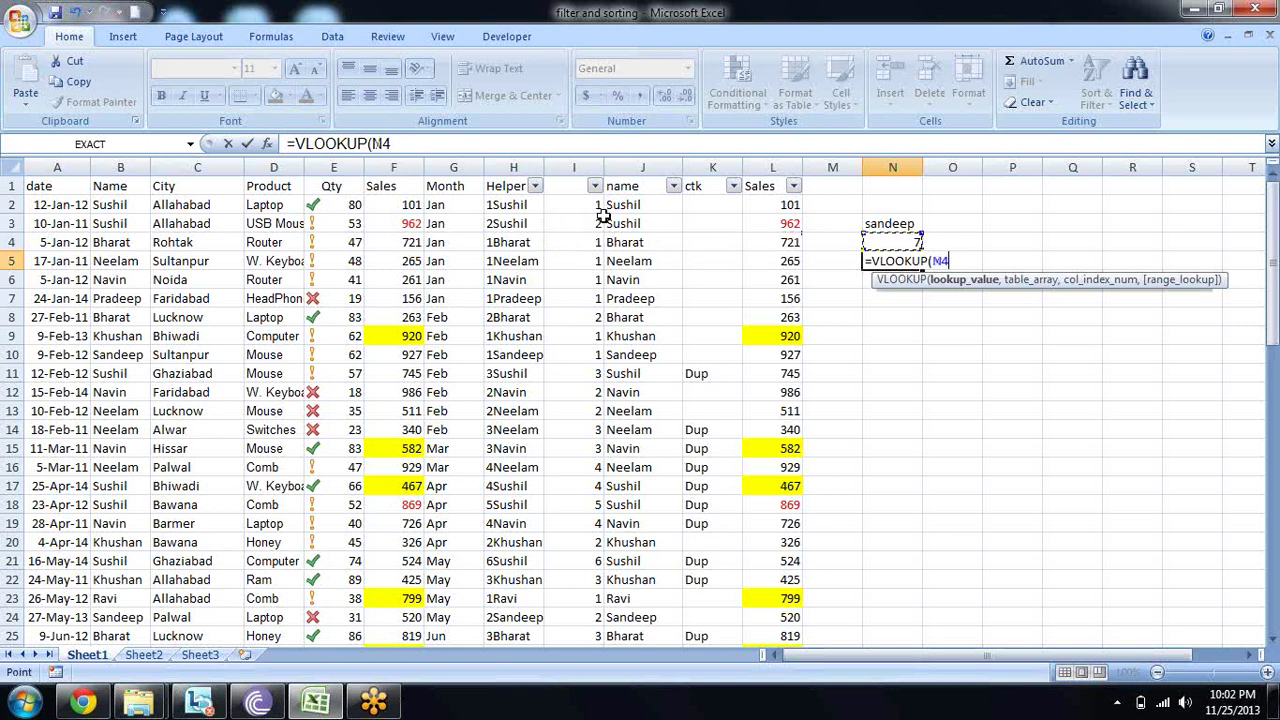
{"action": "type", "text": "&"}
{"action": "key", "text": "Up"}
{"action": "key", "text": "Up"}
{"action": "type", "text": ","}
Step: Set the VLOOKUP table range to H1:L66
{"action": "left_click", "coordinate": [512, 187]}
{"action": "key", "text": "shift+Right"}
{"action": "key", "text": "shift+Right"}
{"action": "key", "text": "shift+Right"}
{"action": "key", "text": "shift+Right"}
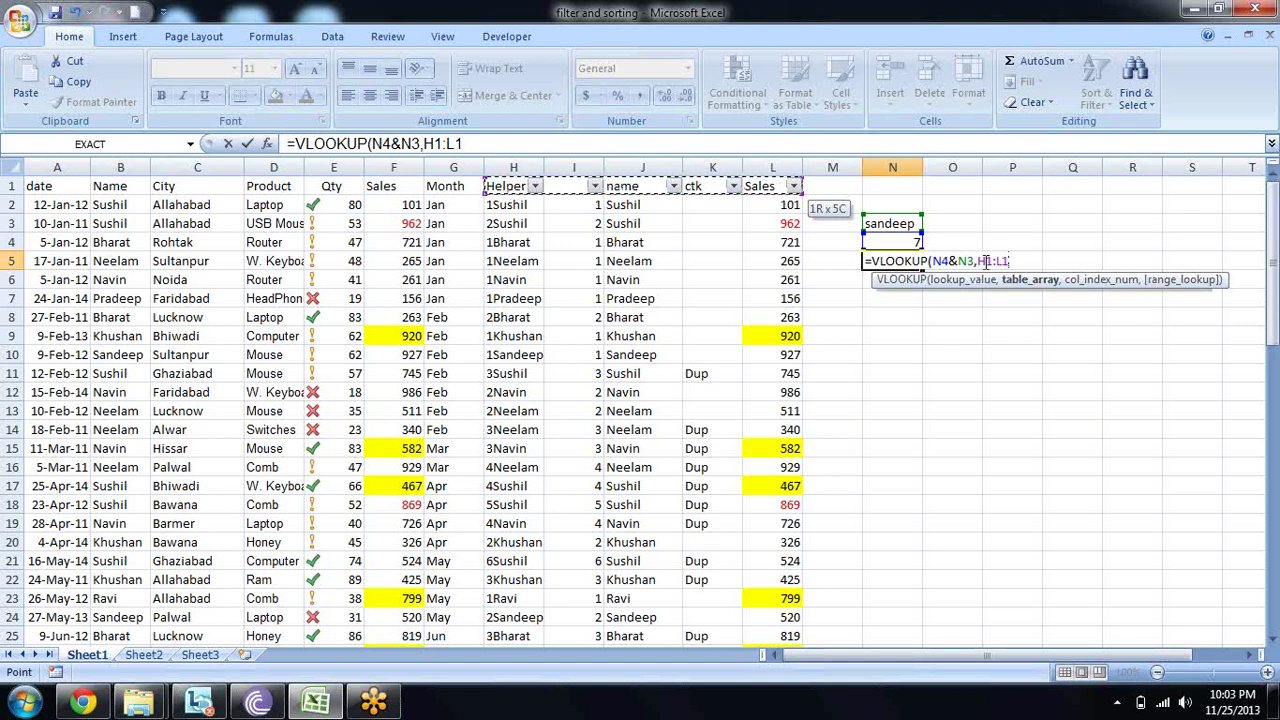
{"action": "left_click", "coordinate": [573, 205]}
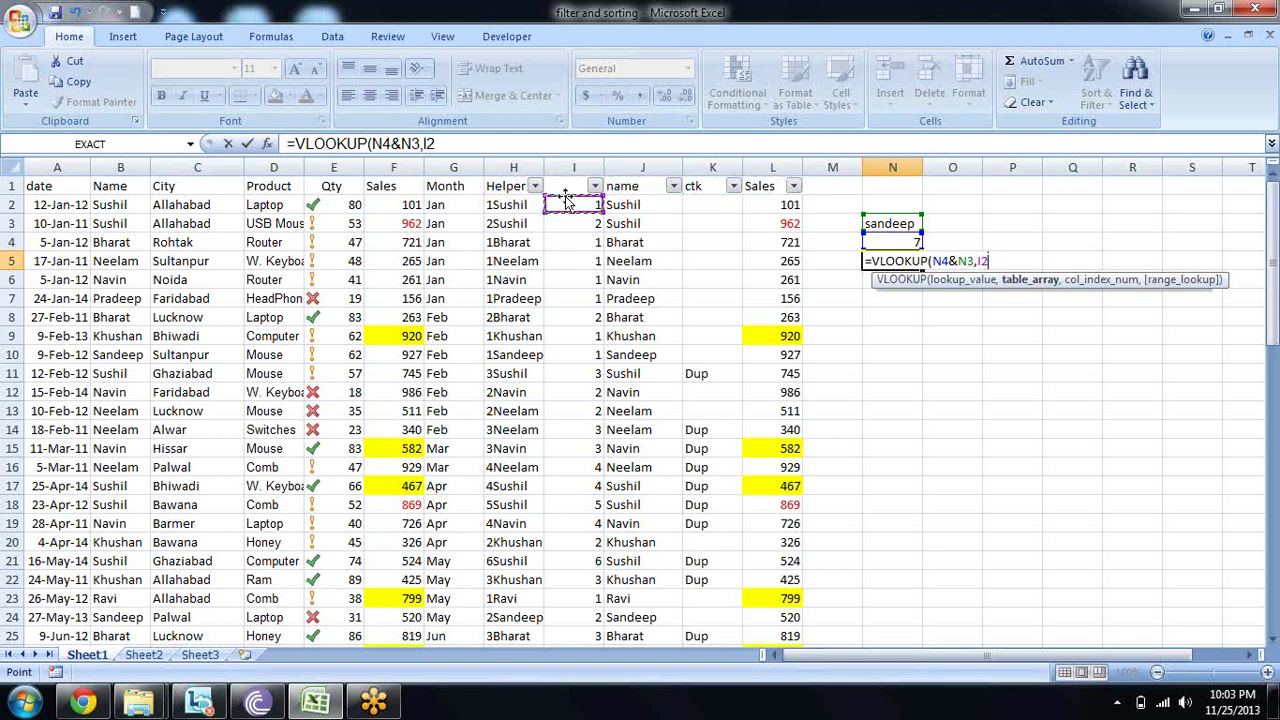
{"action": "left_click_drag", "start_coordinate": [510, 186], "coordinate": [650, 186]}
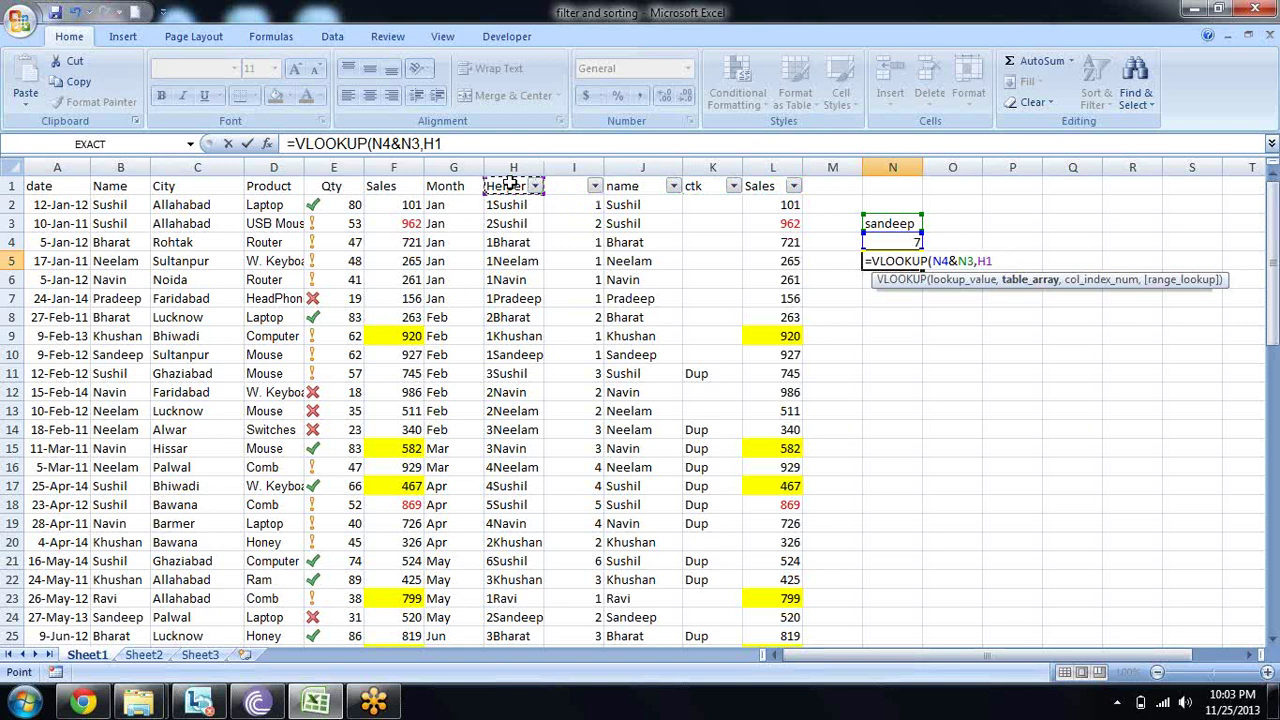
{"action": "key", "text": "shift+Right"}
{"action": "key", "text": "shift+Right"}
{"action": "key", "text": "ctrl+shift+Down"}
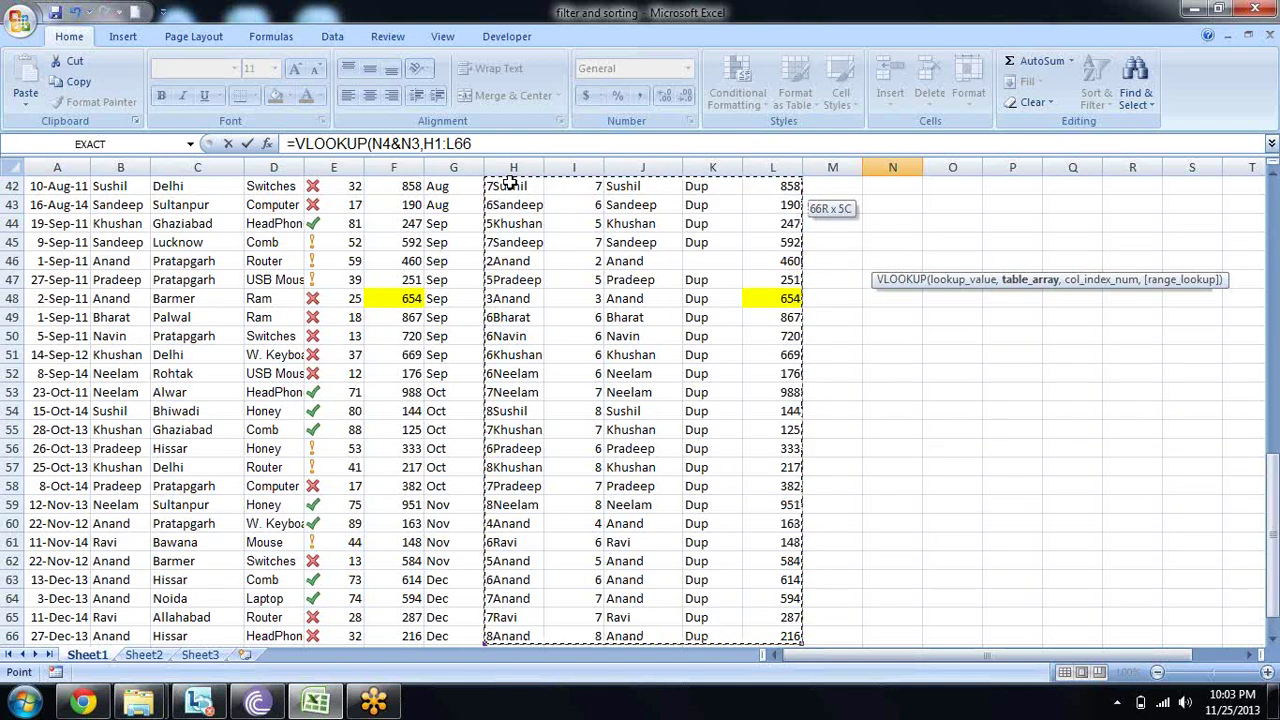
{"action": "type", "text": ","}
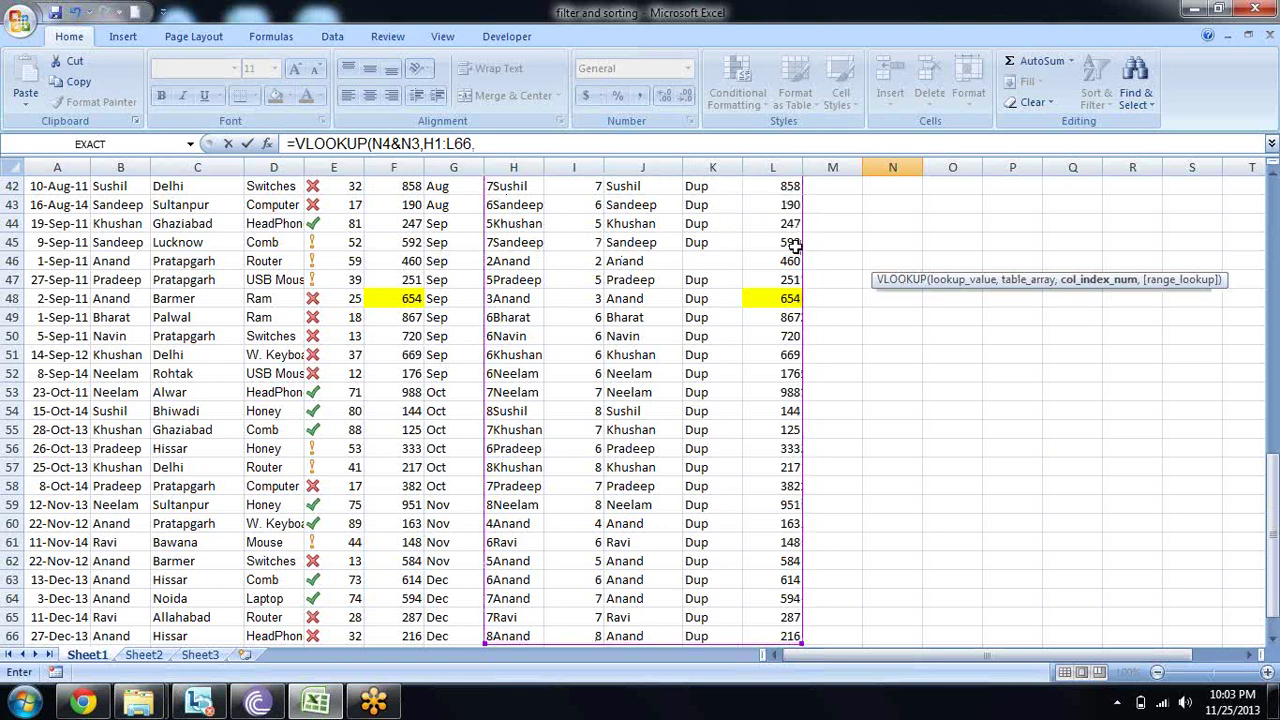
Step: Finish with column 5 and exact match FALSE, so N5 returns 592
{"action": "type", "text": "5,"}
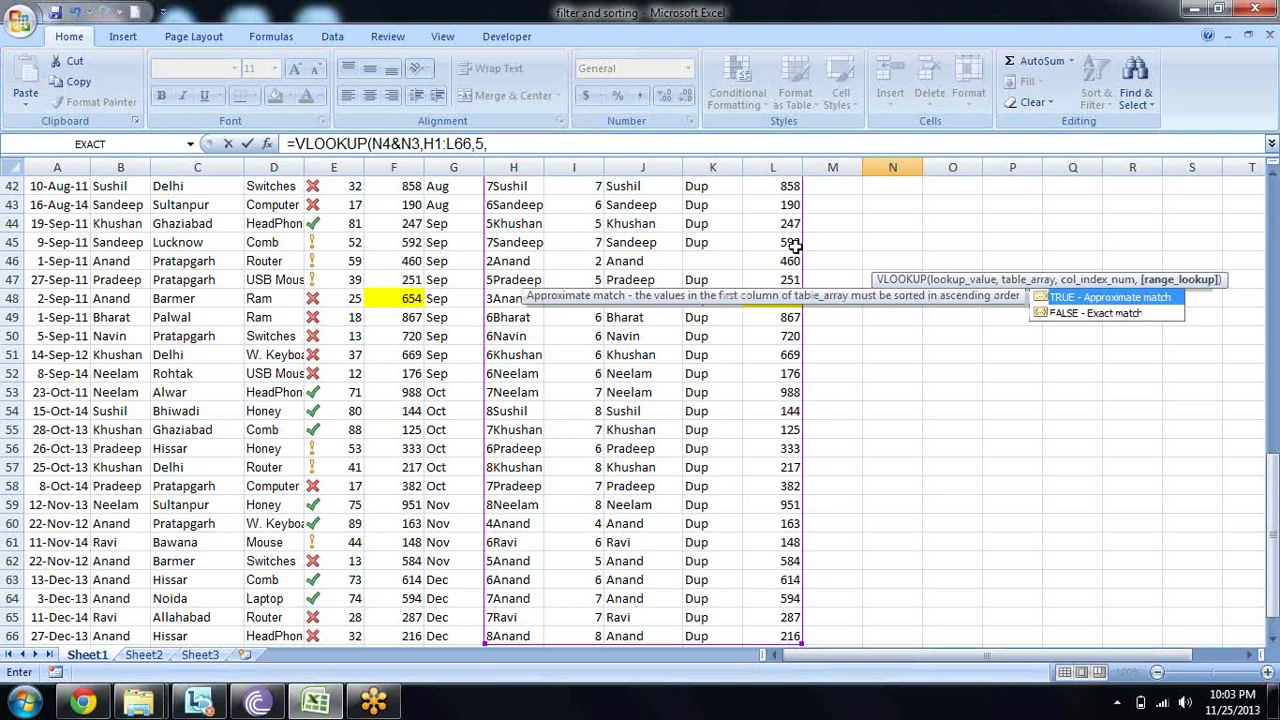
{"action": "key", "text": "Down"}
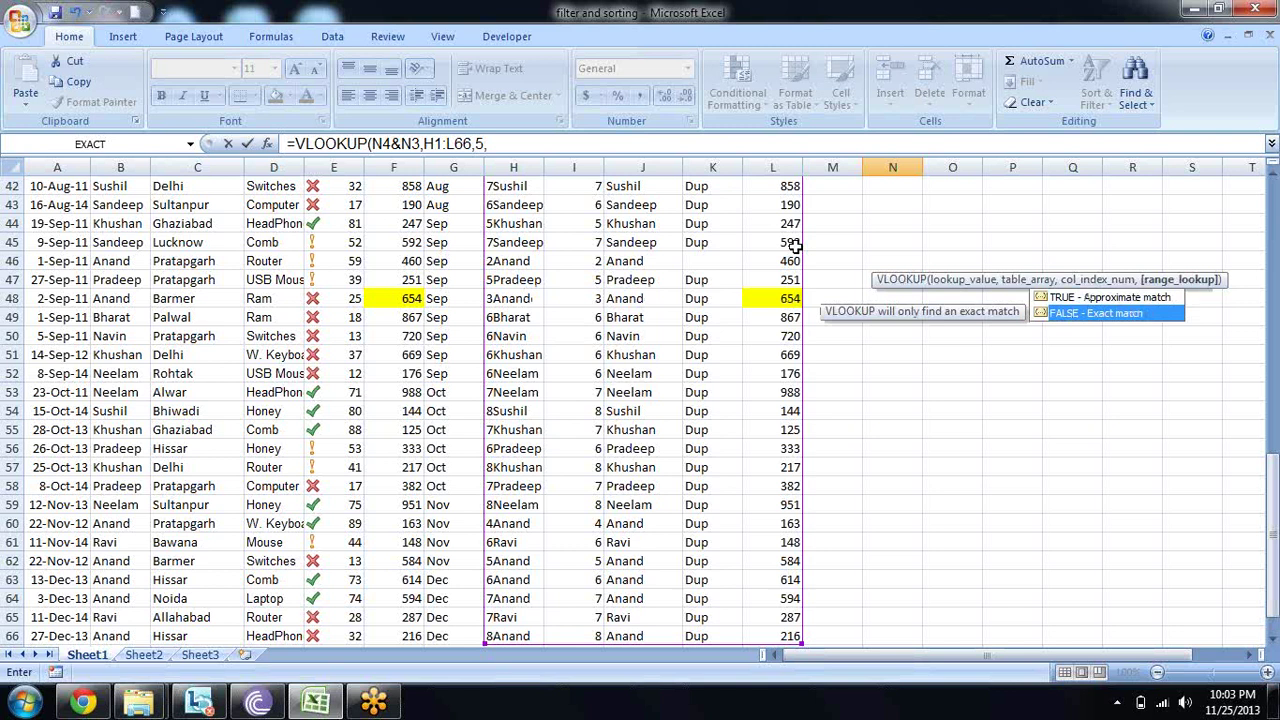
{"action": "key", "text": "Tab"}
{"action": "type", "text": ")"}
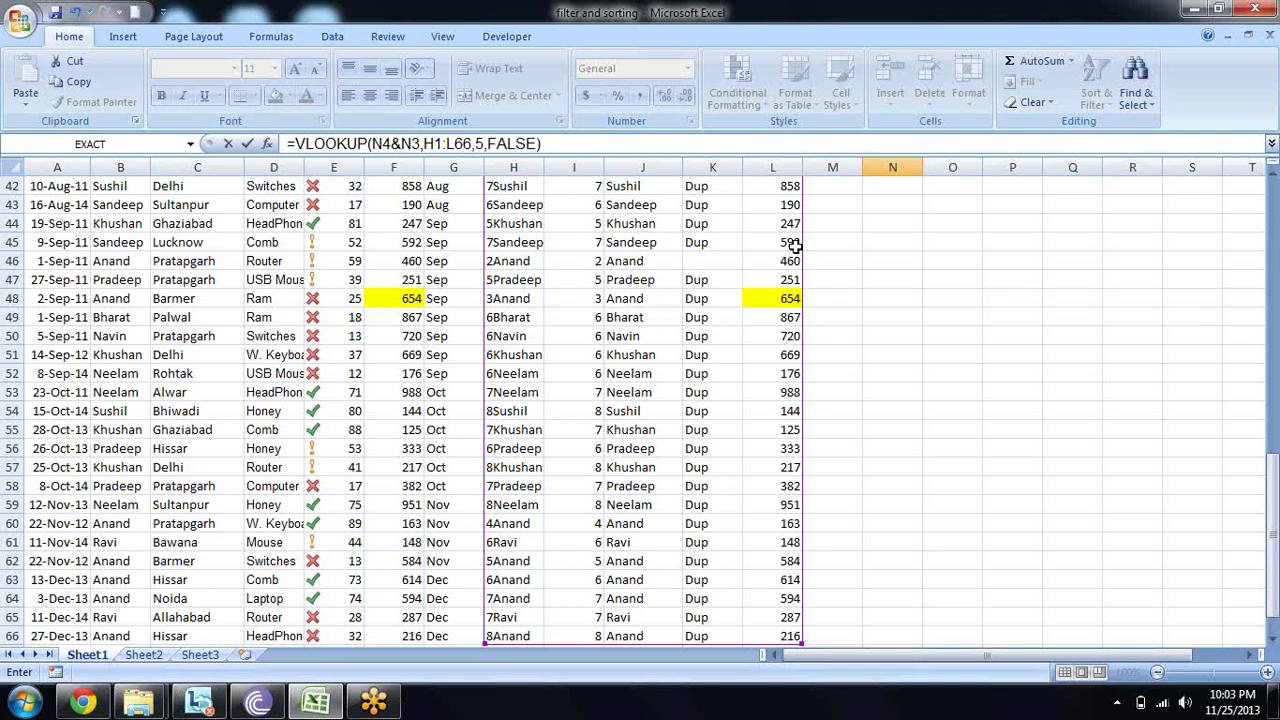
{"action": "key", "text": "Return"}
{"action": "key", "text": "Up"}
{"action": "key", "text": "Up"}
{"action": "key", "text": "Up"}
{"action": "key", "text": "Up"}
{"action": "key", "text": "Up"}
{"action": "key", "text": "Down"}
{"action": "key", "text": "Down"}
{"action": "key", "text": "Down"}
{"action": "key", "text": "Down"}
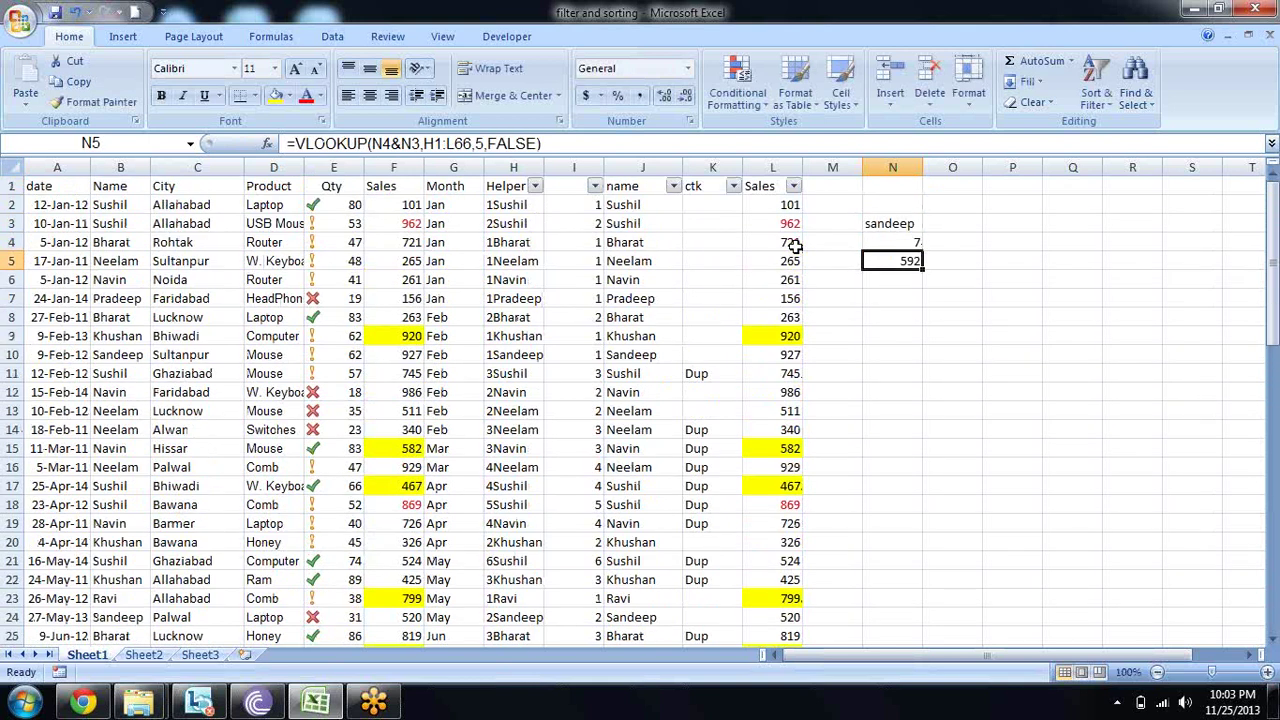
Step: Bold the 592 result in N5 and Sandeep's seventh sale of 592 in L45
{"action": "key", "text": "ctrl+b"}
{"action": "key", "text": "Left"}
{"action": "key", "text": "Left"}
{"action": "key", "text": "Left"}
{"action": "key", "text": "Left"}
{"action": "key", "text": "Left"}
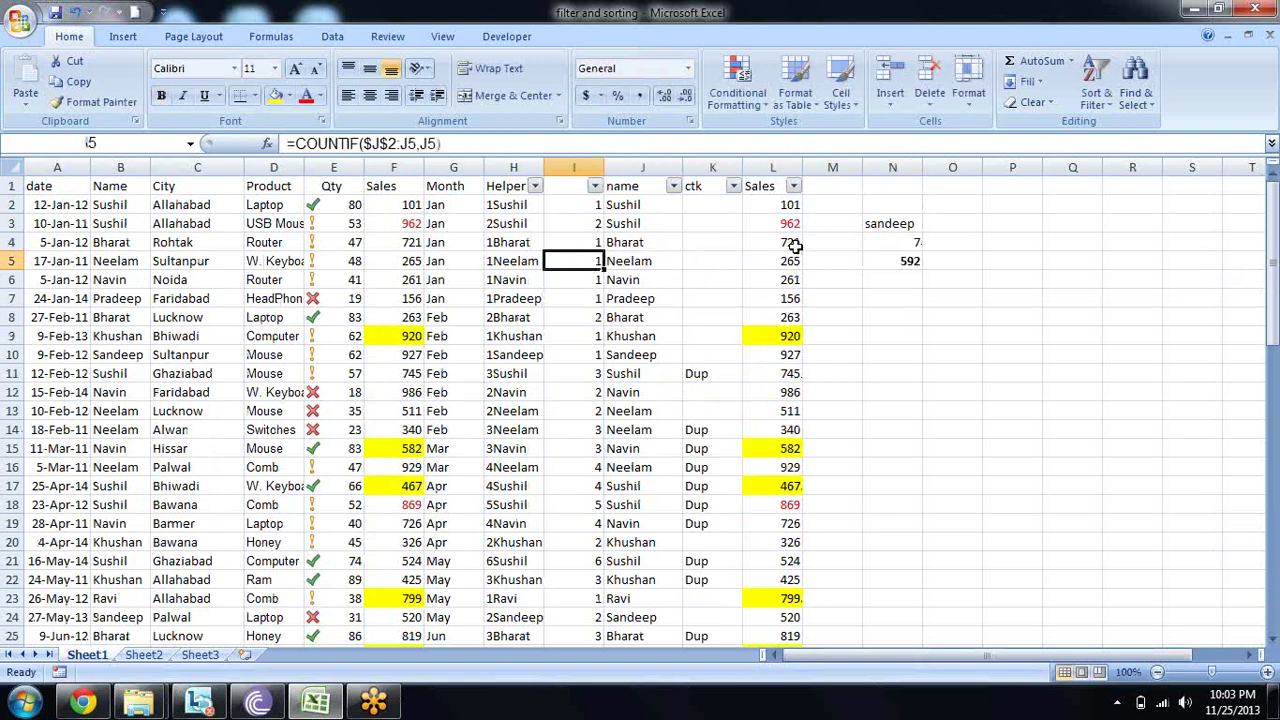
{"action": "key", "text": "ctrl+Down"}
{"action": "key", "text": "Up"}
{"action": "key", "text": "Up"}
{"action": "key", "text": "Up"}
{"action": "key", "text": "Up"}
{"action": "key", "text": "Up"}
{"action": "key", "text": "Up"}
{"action": "key", "text": "Down"}
{"action": "key", "text": "Down"}
{"action": "key", "text": "Right"}
{"action": "key", "text": "Up"}
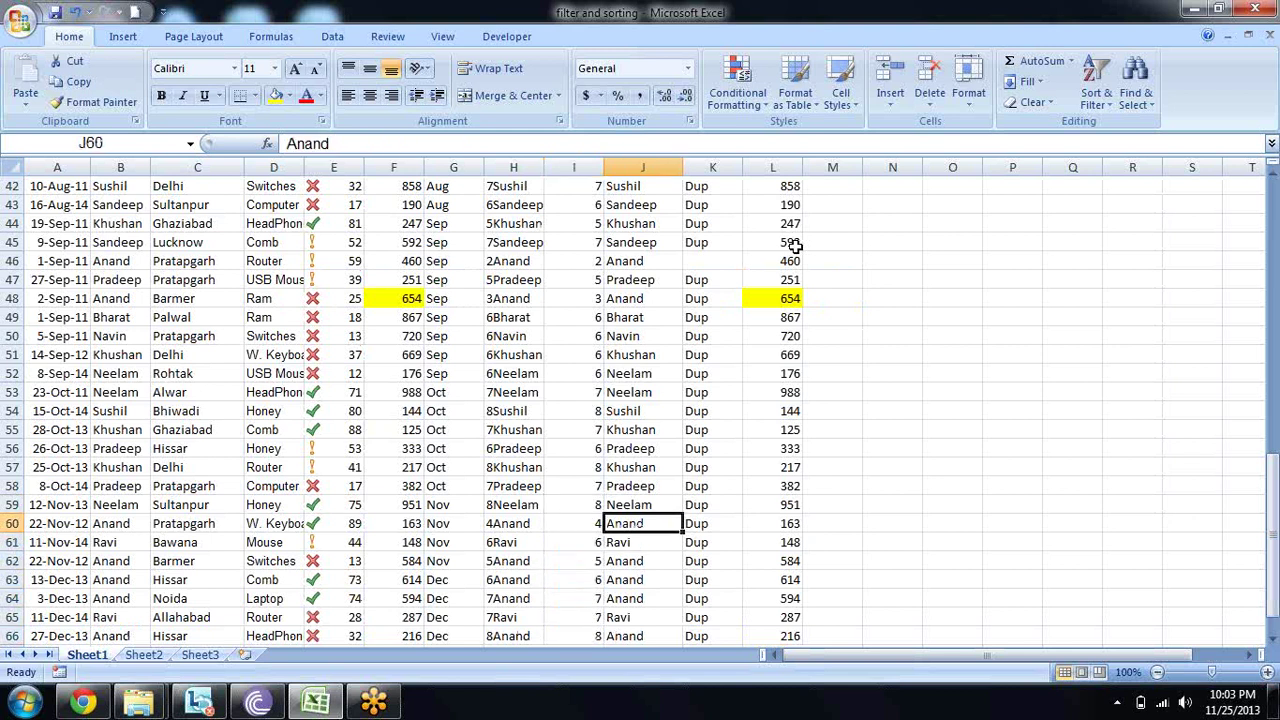
{"action": "key", "text": "Up"}
{"action": "key", "text": "Up"}
{"action": "key", "text": "Up"}
{"action": "key", "text": "Up"}
{"action": "key", "text": "Up"}
{"action": "key", "text": "Up"}
{"action": "key", "text": "Up"}
{"action": "key", "text": "Up"}
{"action": "key", "text": "Up"}
{"action": "key", "text": "Up"}
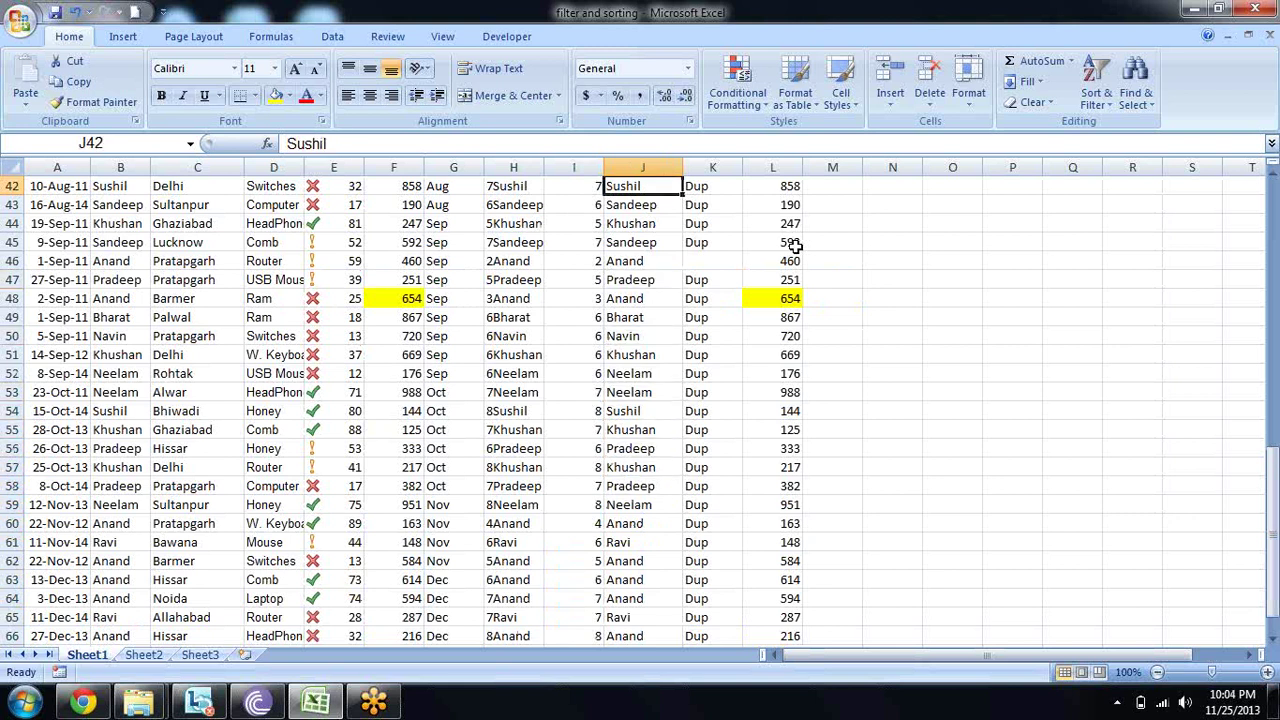
{"action": "key", "text": "Up"}
{"action": "key", "text": "Up"}
{"action": "key", "text": "Up"}
{"action": "key", "text": "Down"}
{"action": "key", "text": "Down"}
{"action": "key", "text": "Down"}
{"action": "key", "text": "Down"}
{"action": "key", "text": "Down"}
{"action": "key", "text": "Down"}
{"action": "key", "text": "Down"}
{"action": "key", "text": "Down"}
{"action": "key", "text": "Down"}
{"action": "key", "text": "Down"}
{"action": "key", "text": "Right"}
{"action": "key", "text": "Right"}
{"action": "key", "text": "ctrl+b"}
Step: Return to the lookup area and settle on the count cell N4
{"action": "key", "text": "Right"}
{"action": "key", "text": "Right"}
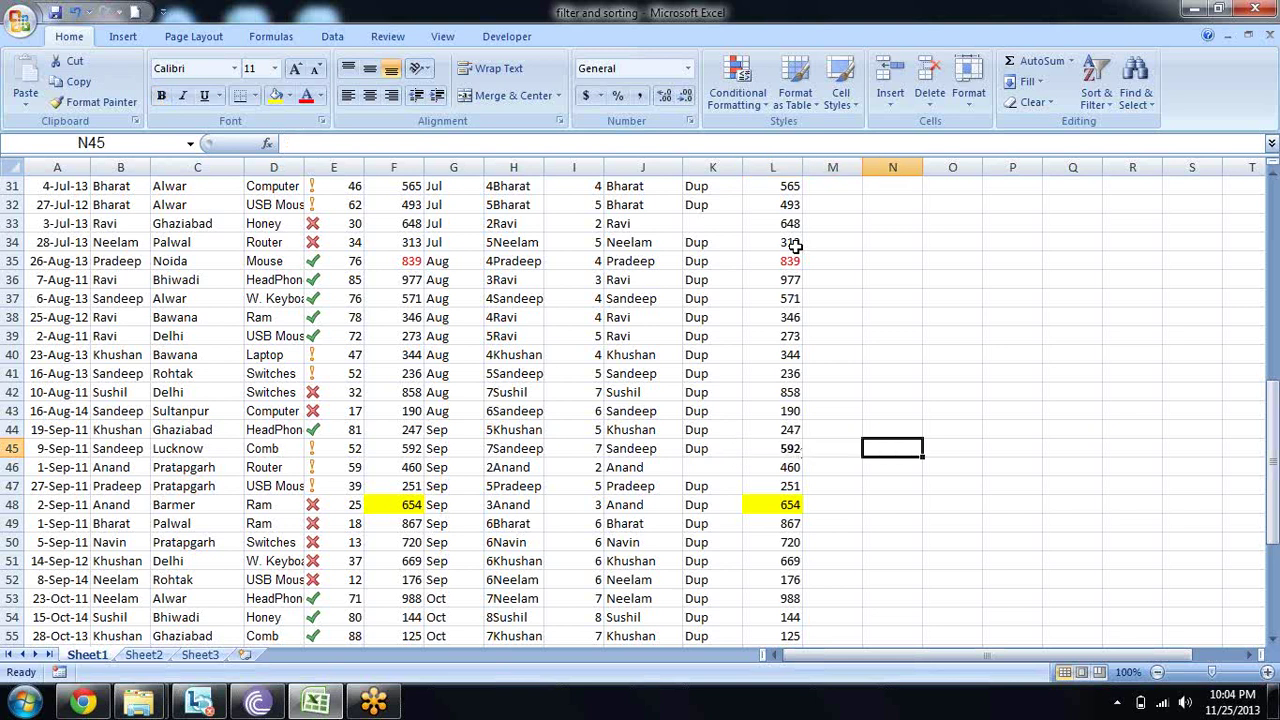
{"action": "key", "text": "ctrl+Up"}
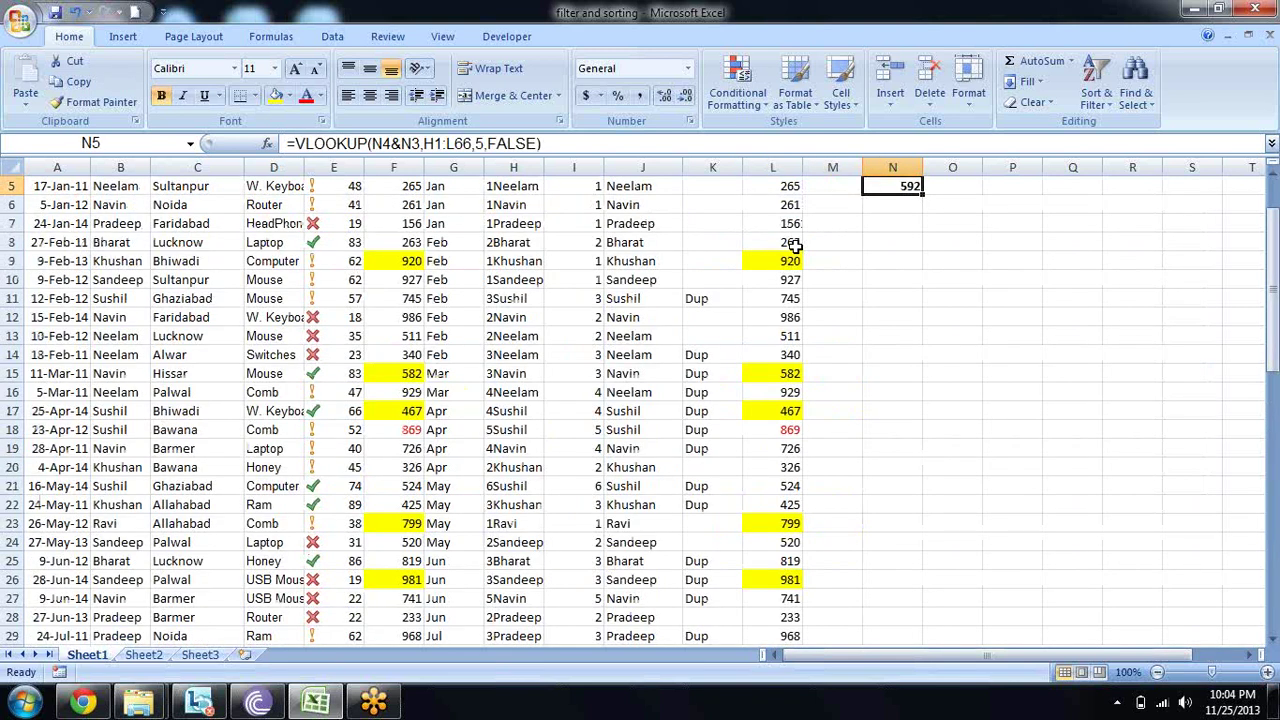
{"action": "key", "text": "ctrl+Up"}
{"action": "key", "text": "ctrl+Up"}
{"action": "key", "text": "Down"}
{"action": "key", "text": "Down"}
{"action": "key", "text": "Down"}
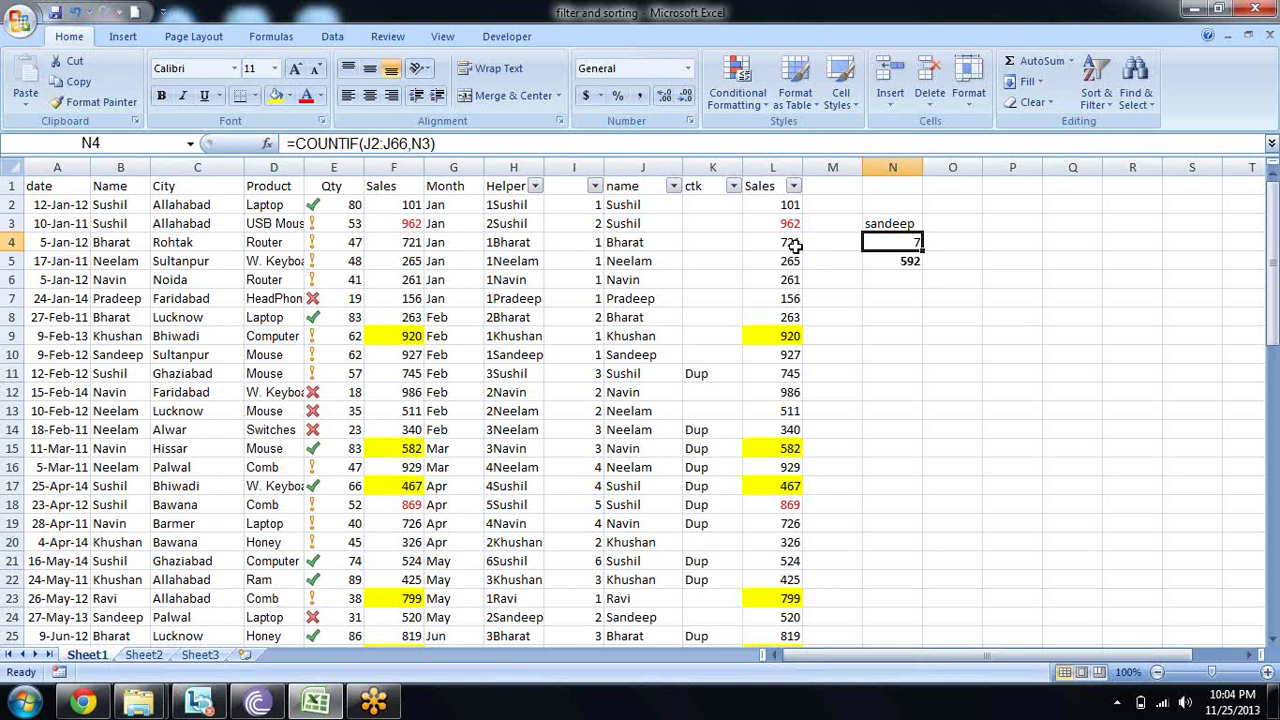
{"action": "key", "text": "Up"}
{"action": "key", "text": "Down"}
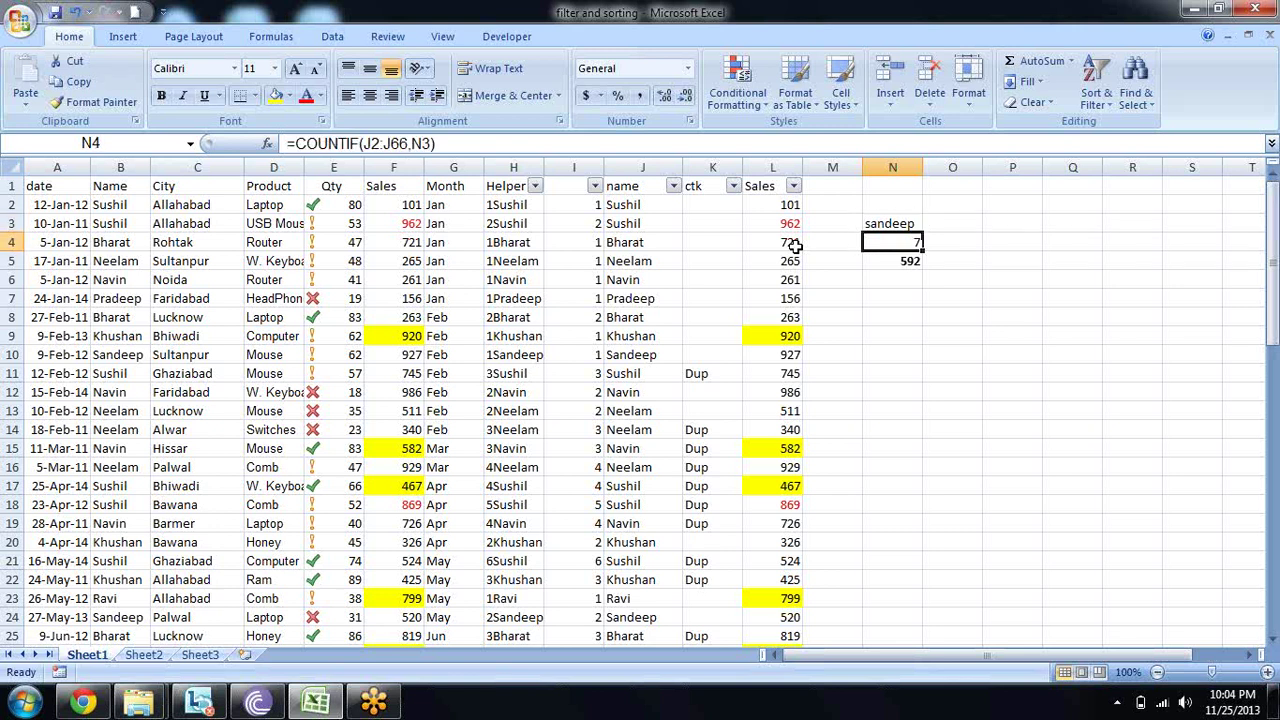